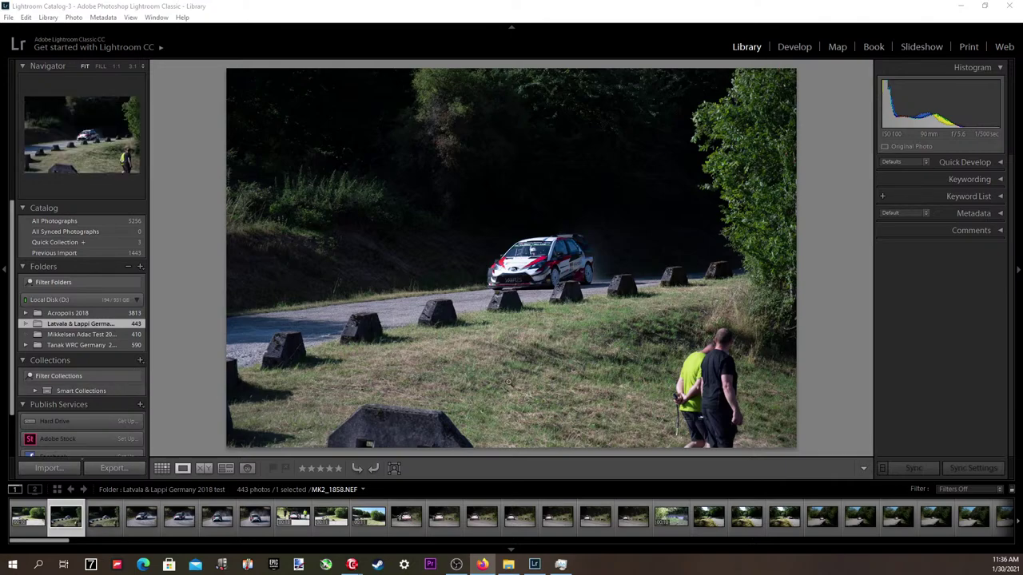
# Browse the first rally car photos in the folder and check MK2_1861.NEF at 1:1 around the windscreen.
pyautogui.press('Right')
pyautogui.press('Right')
pyautogui.press('Right')
pyautogui.press('Right')
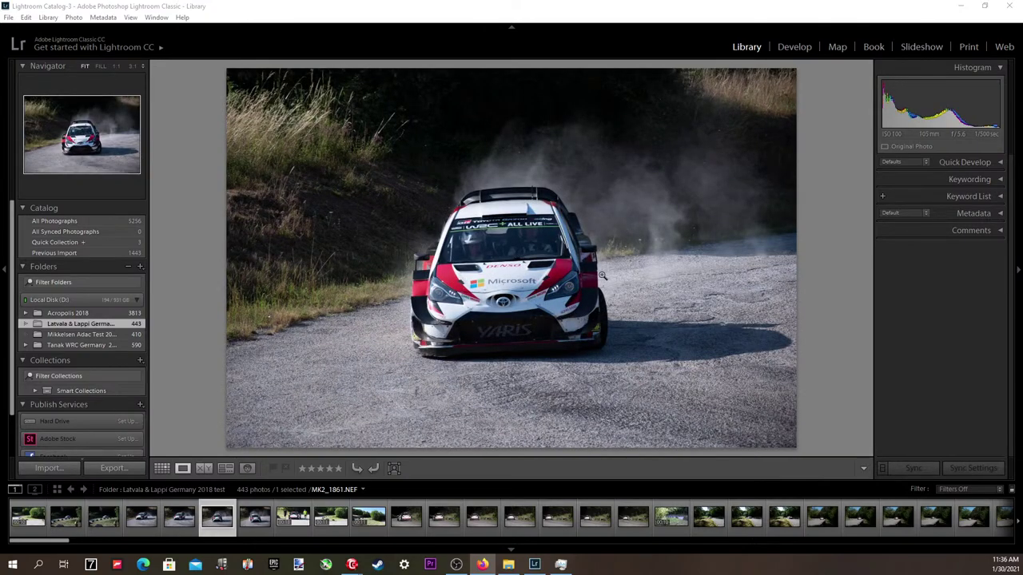
pyautogui.click(537, 230)
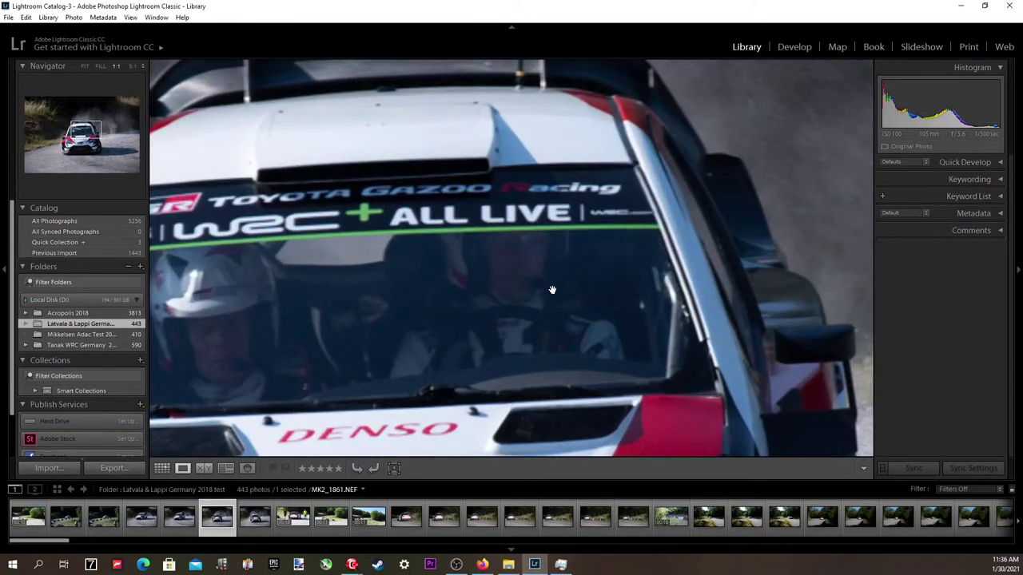
pyautogui.click(553, 290)
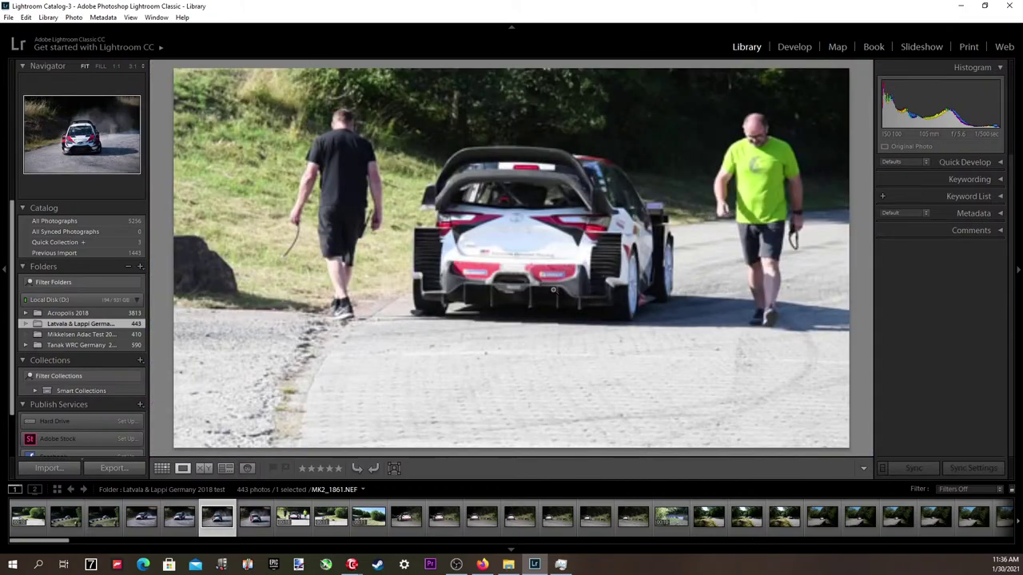
pyautogui.press('Right')
pyautogui.press('Right')
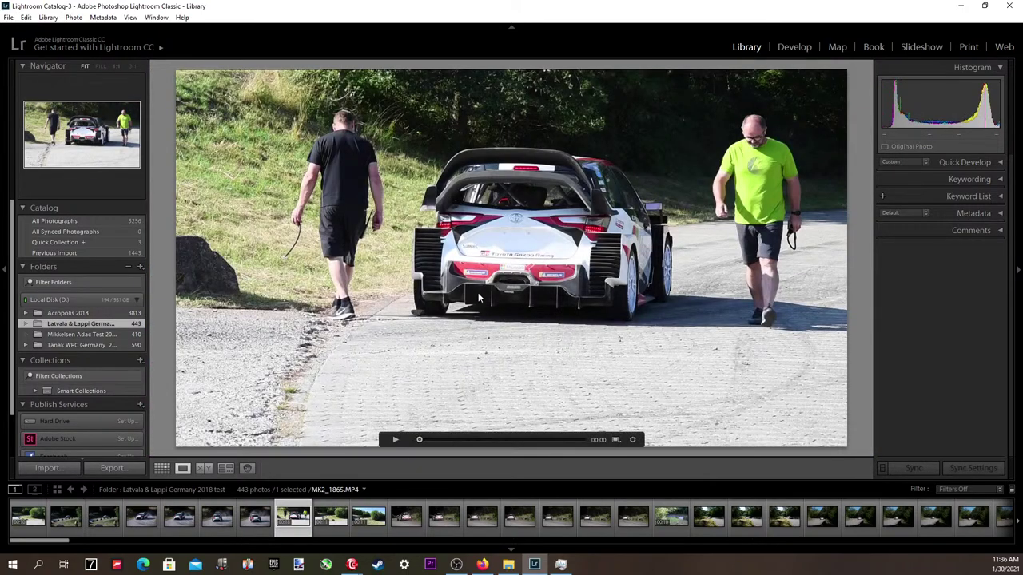
pyautogui.press('Left')
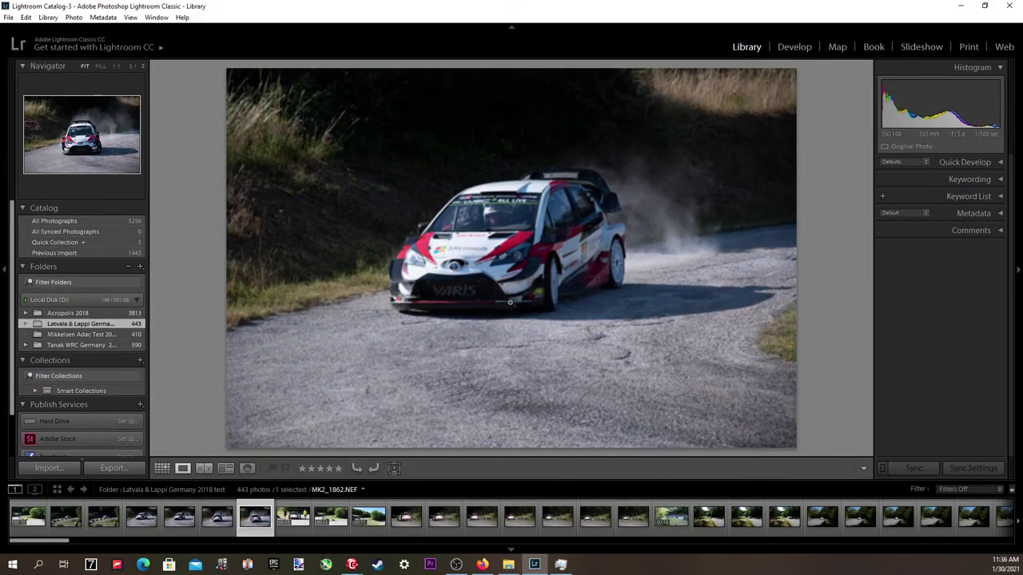
pyautogui.press('Left')
pyautogui.press('Left')
pyautogui.press('Left')
pyautogui.press('Left')
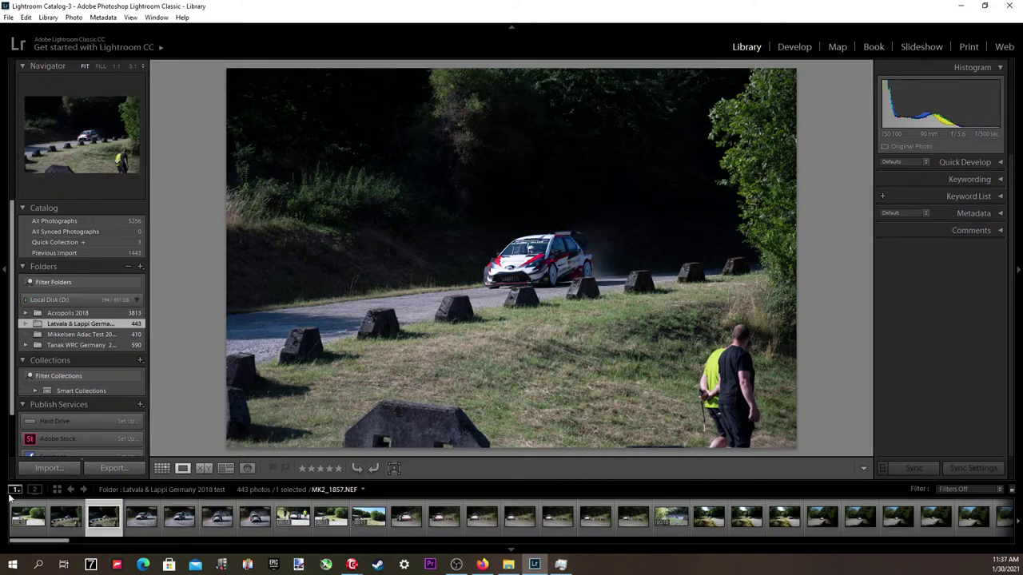
# Review the front-view shots of the white rally car on the bend once more, up to the video clips.
pyautogui.hotkey('alt', 'Tab')
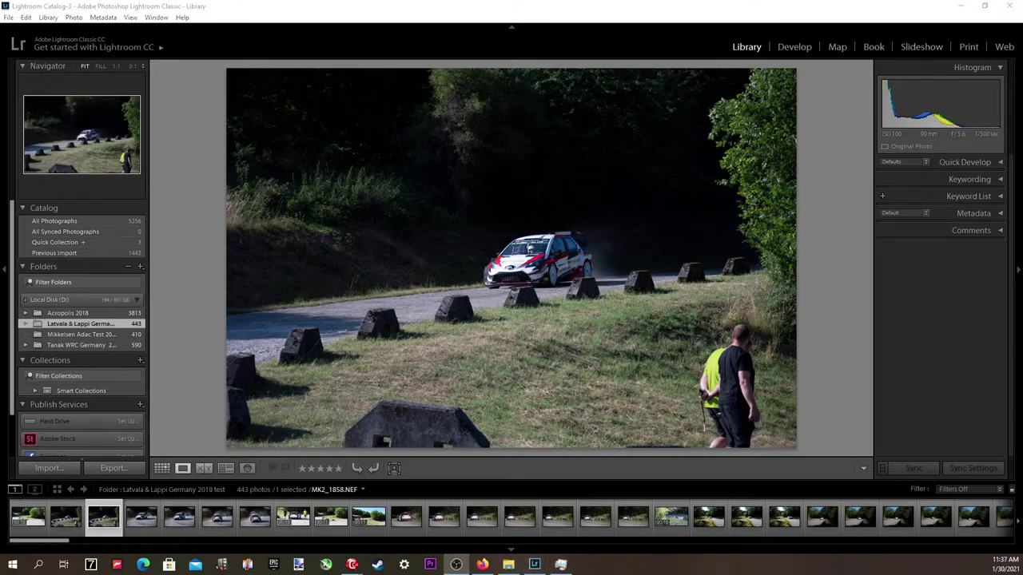
pyautogui.hotkey('alt', 'Tab')
pyautogui.press('Right')
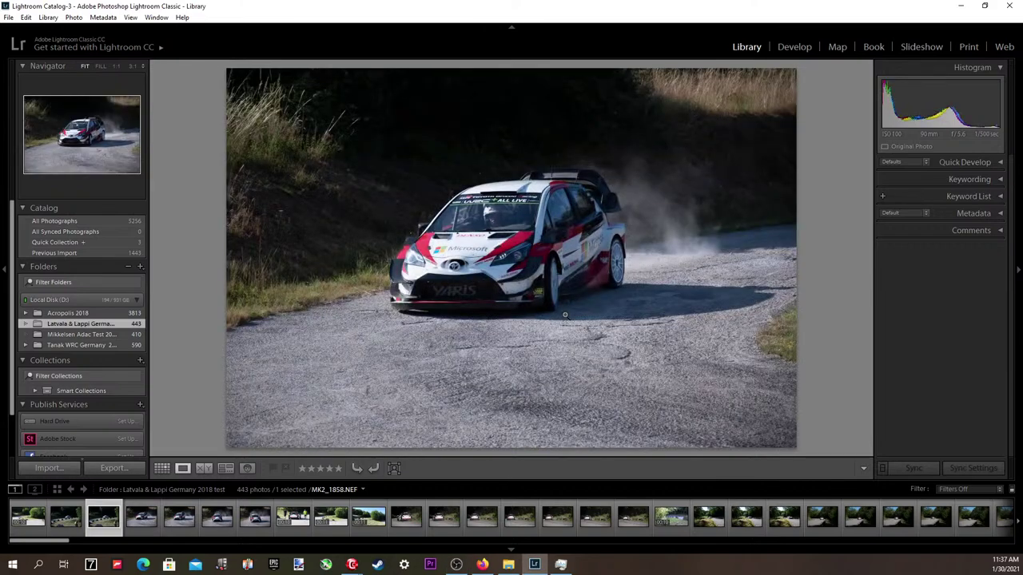
pyautogui.press('Right')
pyautogui.press('Right')
pyautogui.press('Right')
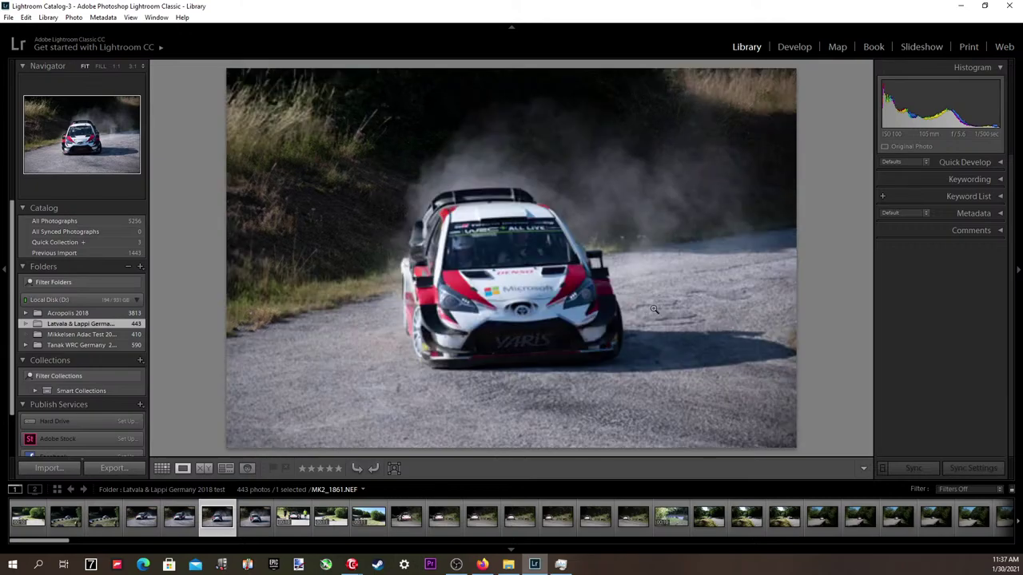
pyautogui.press('Right')
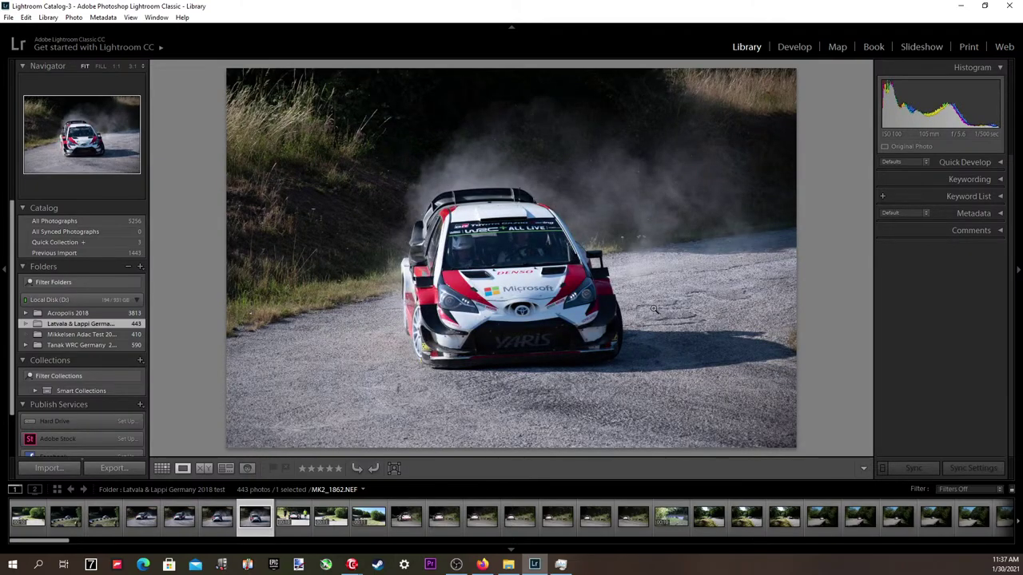
pyautogui.press('Right')
pyautogui.press('Left')
pyautogui.press('Right')
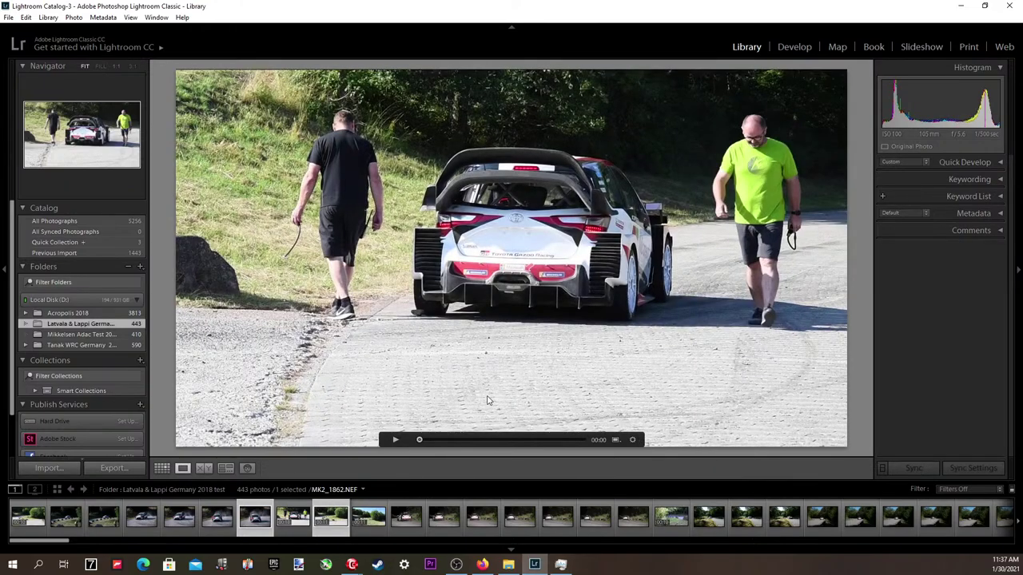
# Compare the rear-view shots of the rally car driving away along the road with stone blocks.
pyautogui.press('Right')
pyautogui.press('Right')
pyautogui.press('Right')
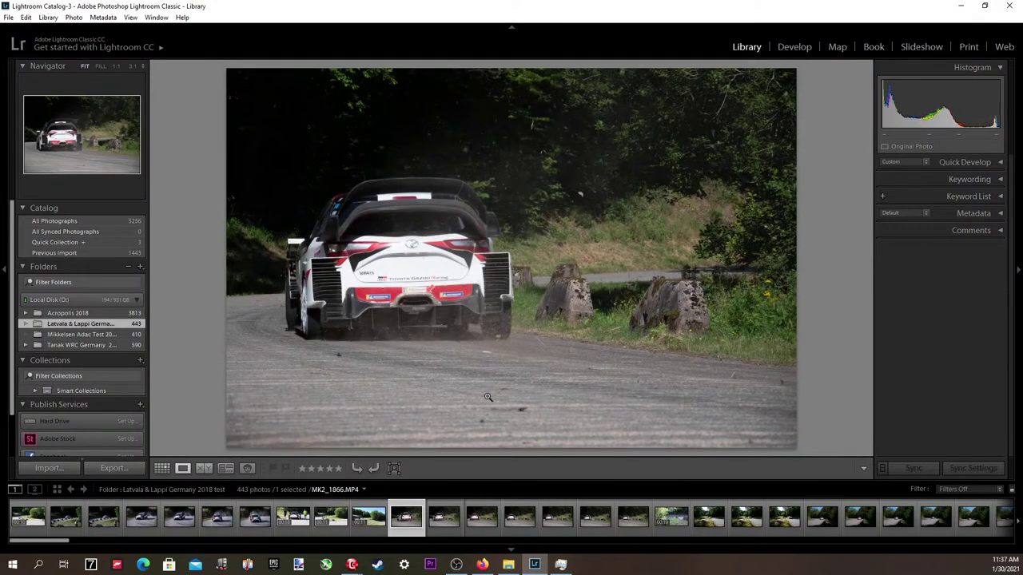
pyautogui.press('Right')
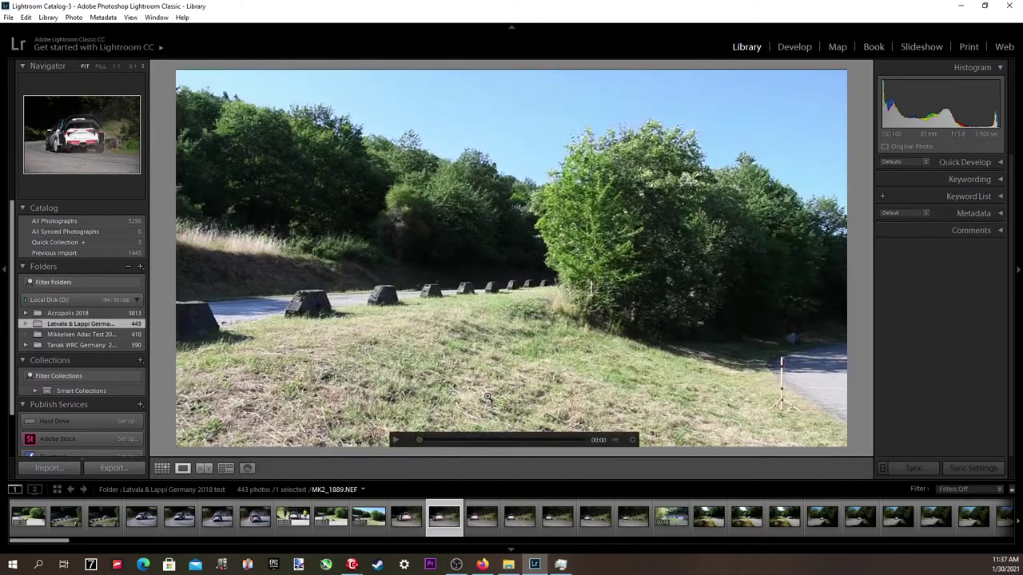
pyautogui.press('Left')
pyautogui.press('Right')
pyautogui.press('Right')
pyautogui.press('Right')
pyautogui.press('Right')
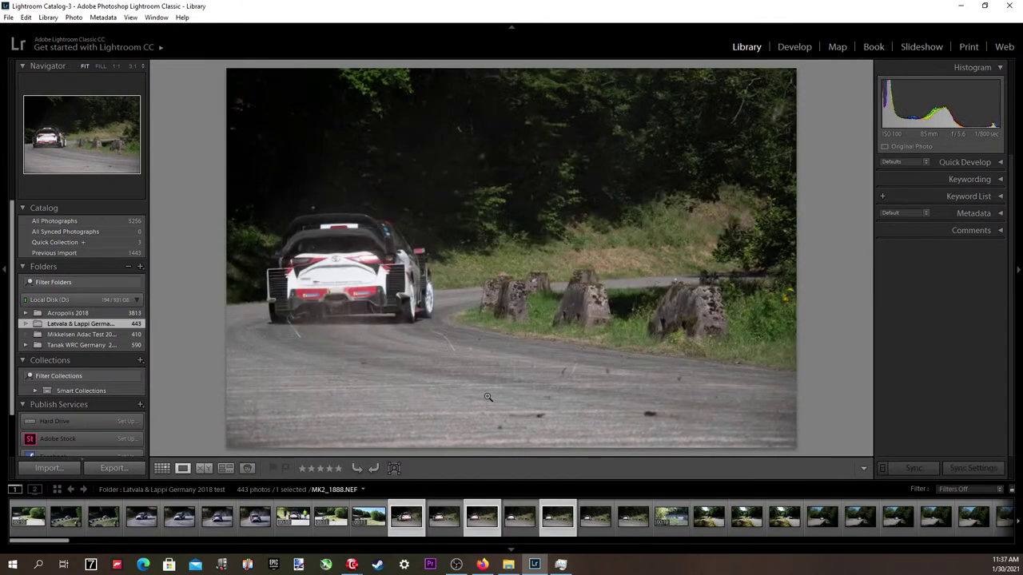
pyautogui.press('Right')
pyautogui.press('Right')
pyautogui.press('Right')
pyautogui.press('Left')
pyautogui.press('Left')
pyautogui.press('Left')
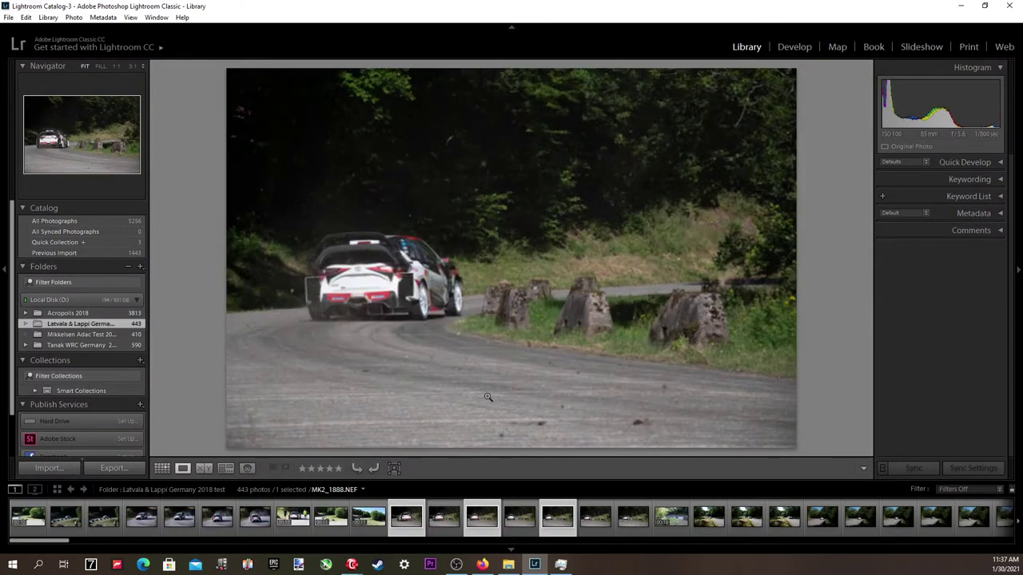
# Open the rear-view photo MK2_1891.NEF for developing and apply the user preset 2020.
pyautogui.press('Right')
pyautogui.press('Right')
pyautogui.press('Right')
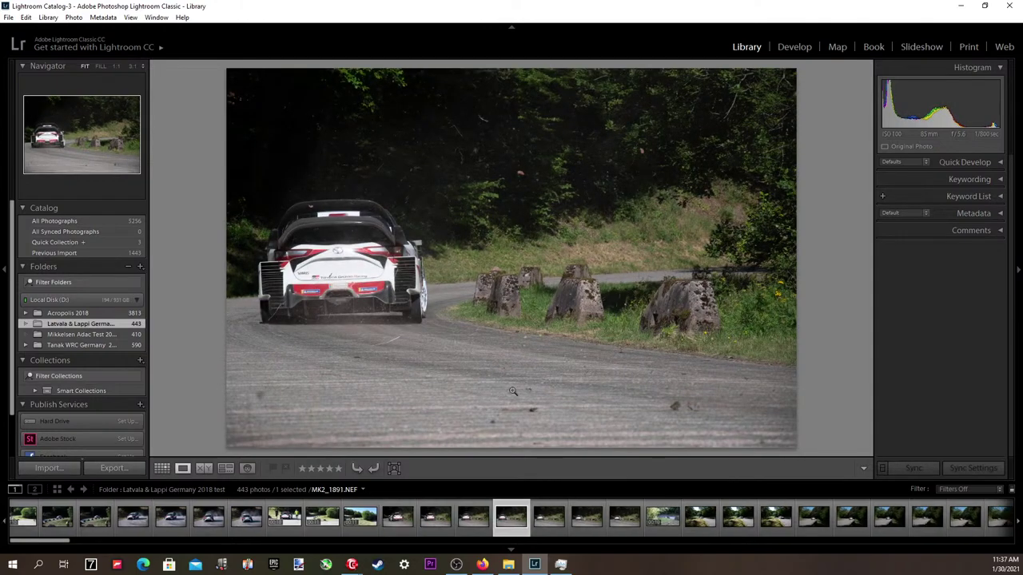
pyautogui.click(781, 50)
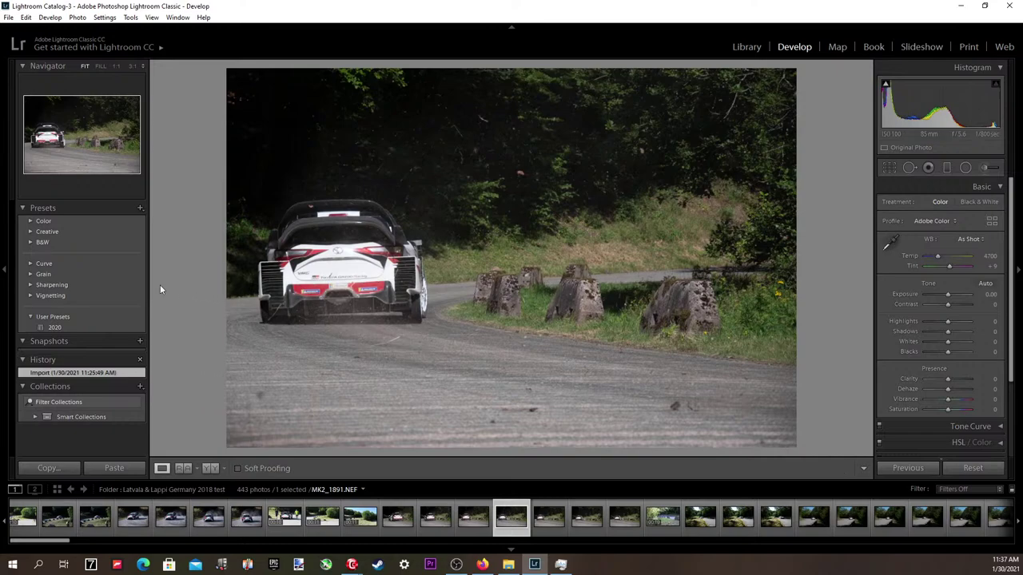
pyautogui.click(81, 327)
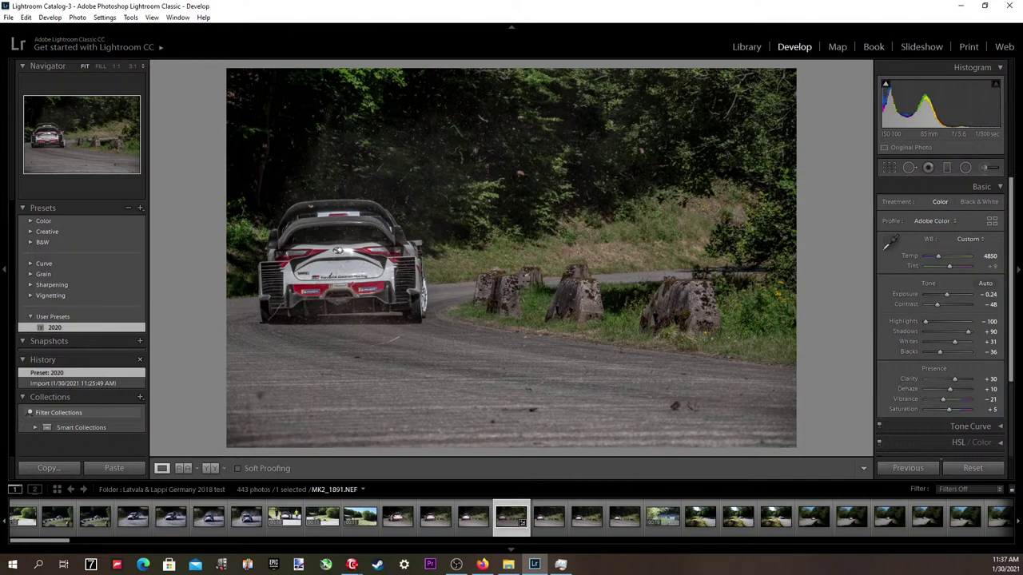
pyautogui.click(483, 564)
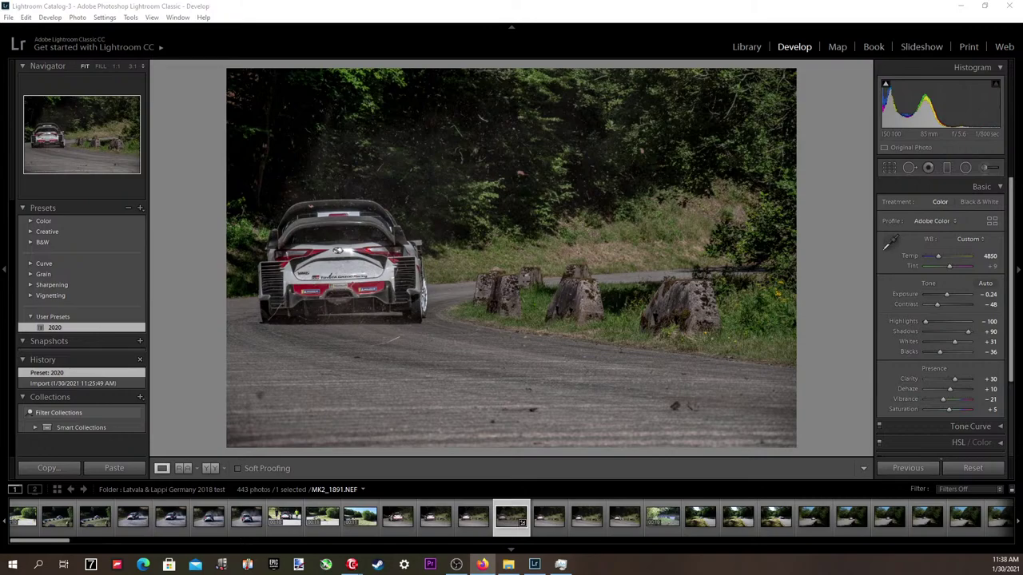
# Set Exposure to +0.16, Contrast to −29, Highlights to −95, Shadows to +86, Whites to +36 and Blacks to −17.
pyautogui.click(989, 294)
pyautogui.press('Up')
pyautogui.press('Up')
pyautogui.press('Up')
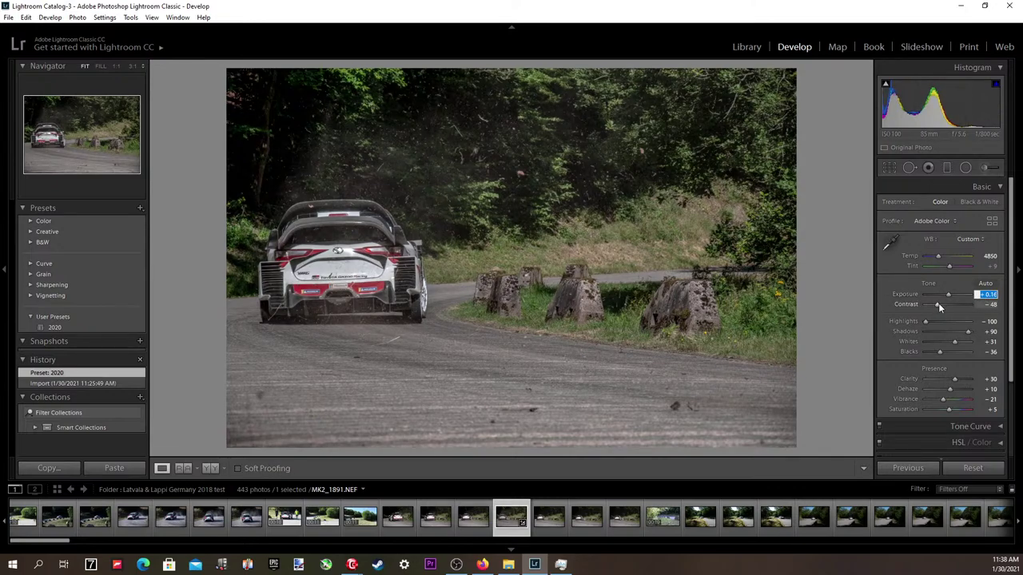
pyautogui.moveTo(939, 302); pyautogui.dragTo(943, 308)
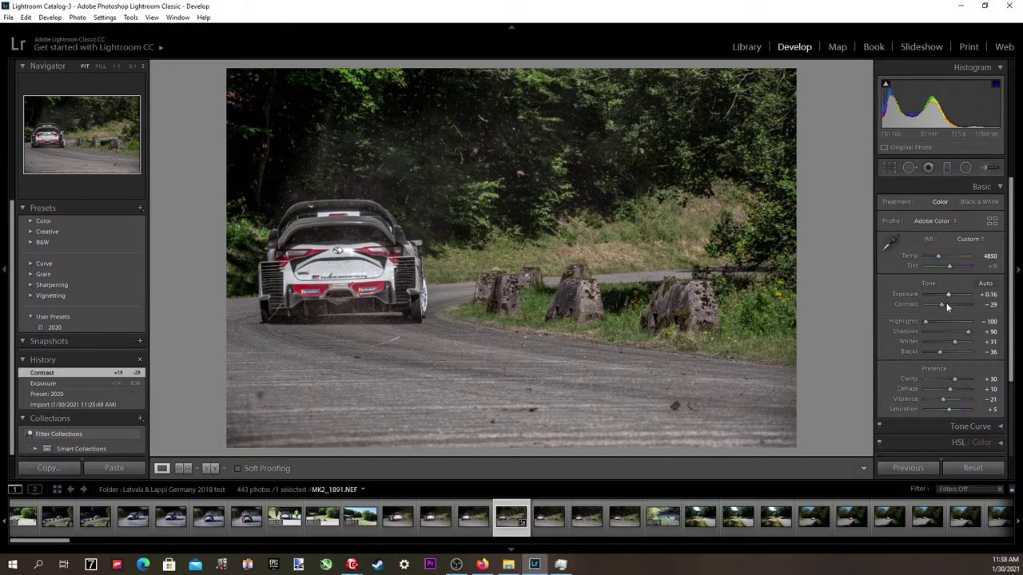
pyautogui.moveTo(927, 321); pyautogui.dragTo(947, 352)
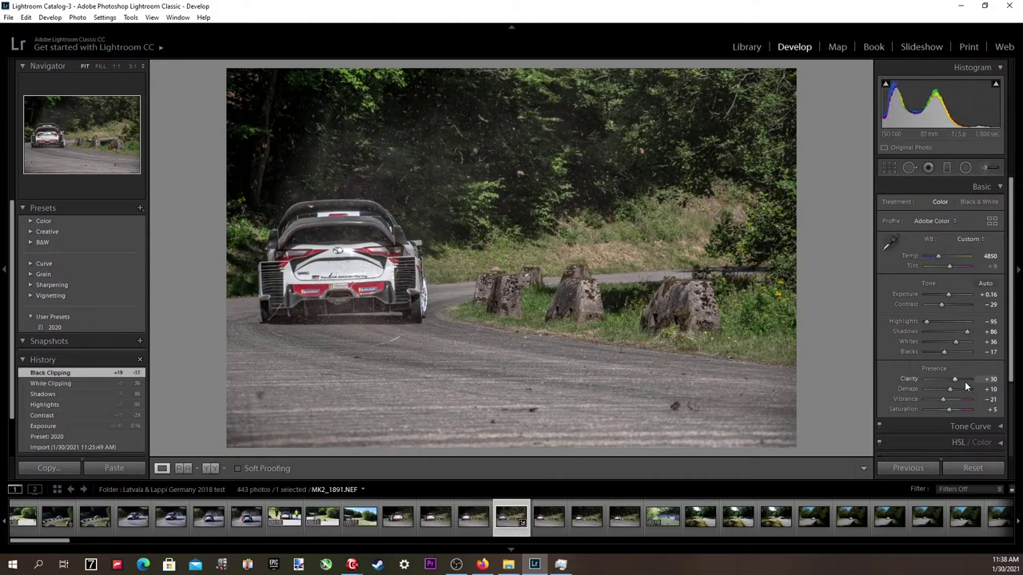
# Set the photo's white balance temperature to 4650.
pyautogui.click(989, 257)
pyautogui.press('Up')
pyautogui.press('Up')
pyautogui.press('Up')
pyautogui.press('Up')
pyautogui.press('Up')
pyautogui.press('Up')
pyautogui.press('Up')
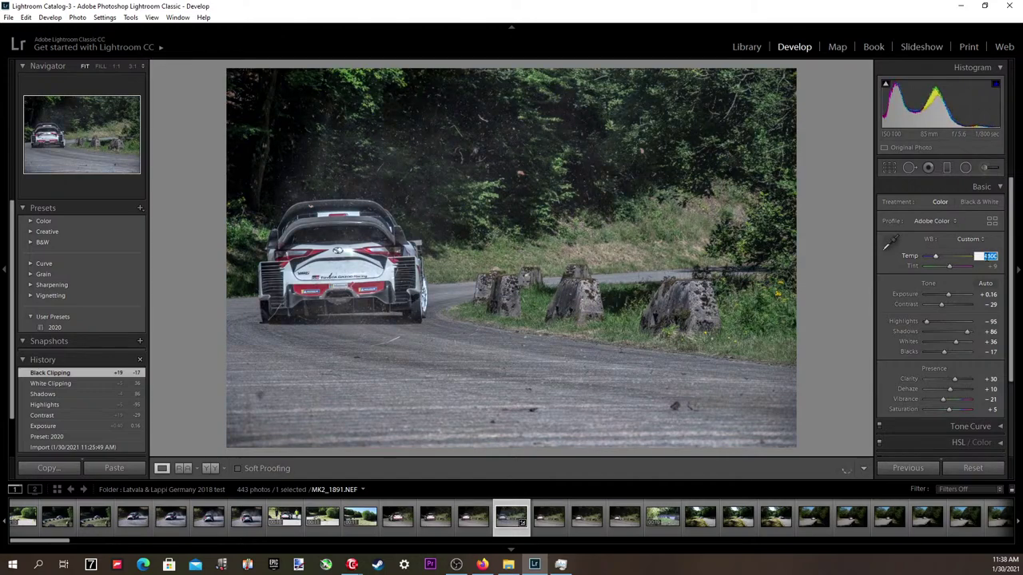
pyautogui.press('Up')
pyautogui.press('Up')
pyautogui.press('Up')
pyautogui.press('Down')
pyautogui.press('Up')
pyautogui.press('Up')
pyautogui.press('Up')
# Straighten the photo automatically, adjust the crop rectangle slightly and apply the crop.
pyautogui.click(892, 167)
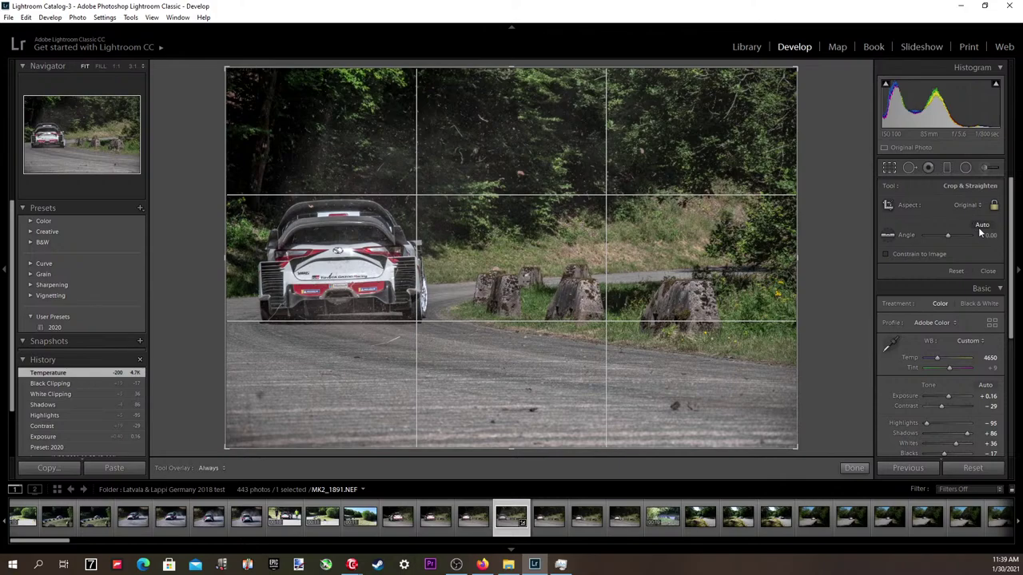
pyautogui.click(978, 226)
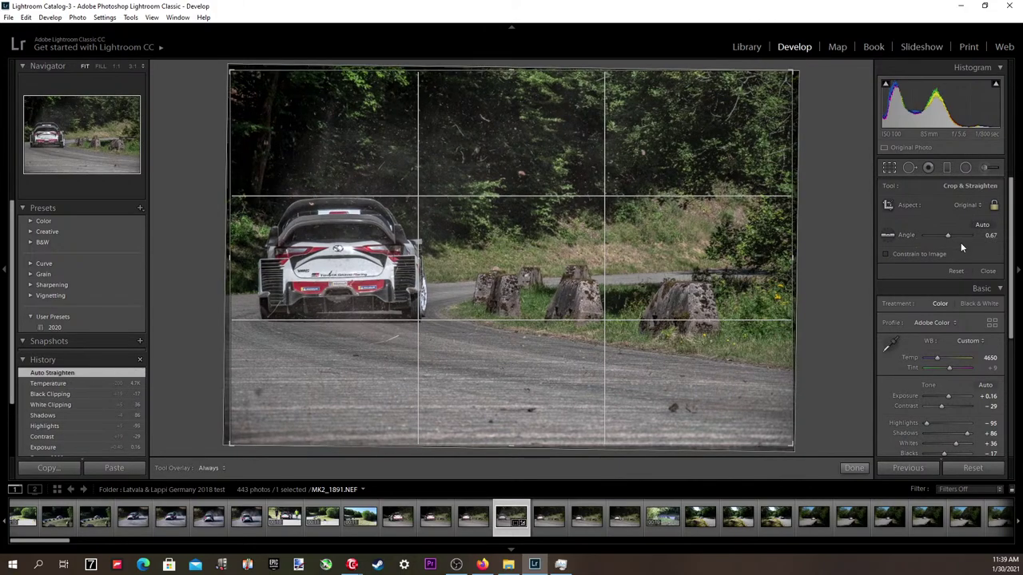
pyautogui.moveTo(748, 347)
pyautogui.mouseDown()
pyautogui.moveTo(724, 347)
pyautogui.moveTo(722, 332)
pyautogui.moveTo(744, 334)
pyautogui.mouseUp()
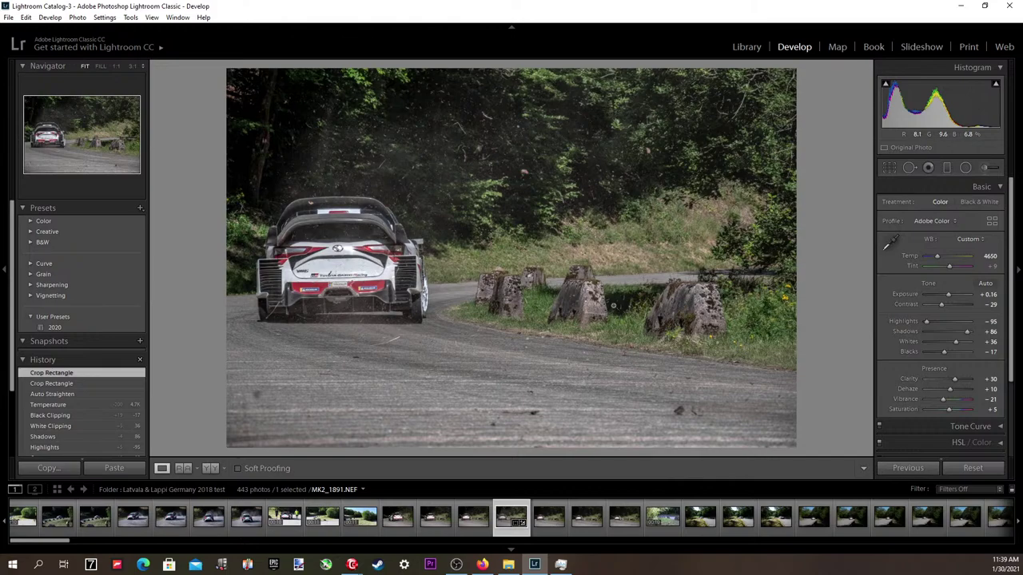
# Paint an adjustment brush mask with Exposure 3.00 over the roadside grass and stone blocks, reducing the brush size to 3.0 for the finer areas.
pyautogui.click(984, 169)
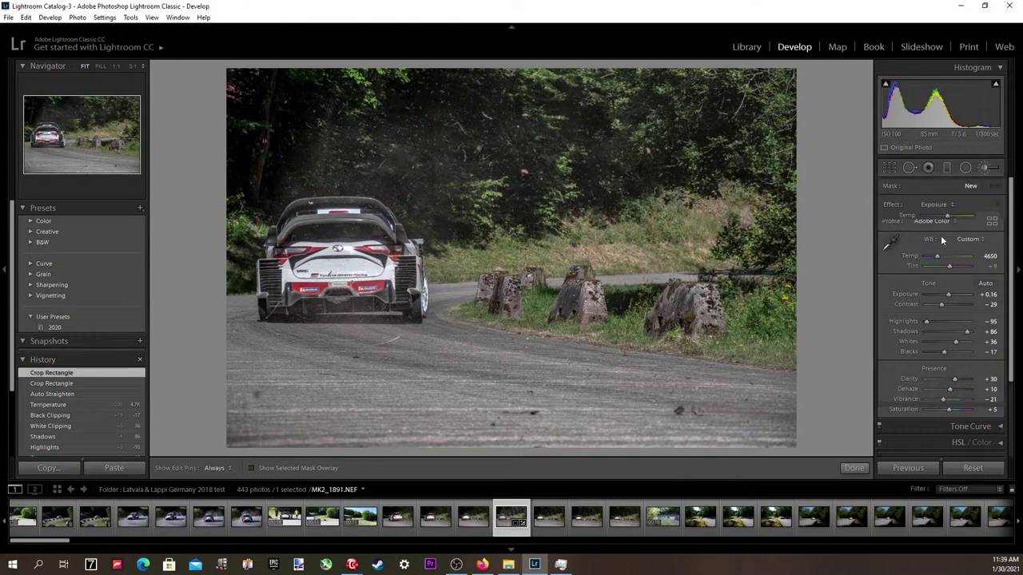
pyautogui.scroll(-2, 765, 311)
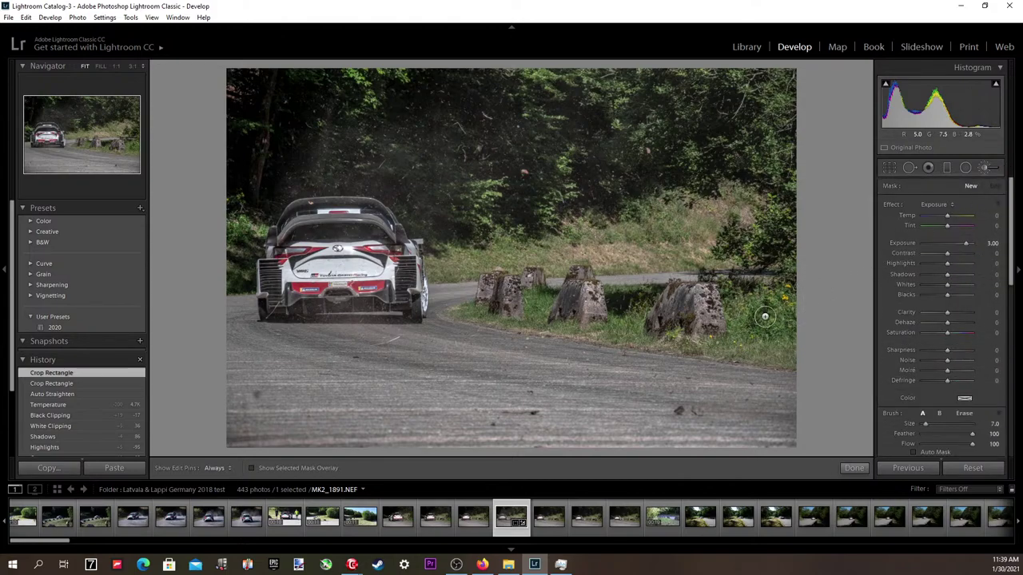
pyautogui.press('h')
pyautogui.moveTo(776, 340)
pyautogui.mouseDown()
pyautogui.moveTo(478, 307)
pyautogui.moveTo(647, 292)
pyautogui.moveTo(803, 329)
pyautogui.moveTo(767, 356)
pyautogui.moveTo(748, 284)
pyautogui.moveTo(787, 275)
pyautogui.moveTo(794, 359)
pyautogui.moveTo(577, 328)
pyautogui.mouseUp()
pyautogui.moveTo(489, 289)
pyautogui.mouseDown()
pyautogui.moveTo(510, 282)
pyautogui.moveTo(484, 280)
pyautogui.moveTo(544, 280)
pyautogui.mouseUp()
pyautogui.press('h')
pyautogui.scroll(-6, 502, 285)
pyautogui.moveTo(572, 274)
pyautogui.mouseDown()
pyautogui.moveTo(583, 274)
pyautogui.moveTo(590, 320)
pyautogui.moveTo(558, 330)
pyautogui.moveTo(457, 311)
pyautogui.moveTo(806, 367)
pyautogui.moveTo(649, 347)
pyautogui.moveTo(759, 328)
pyautogui.moveTo(734, 304)
pyautogui.mouseUp()
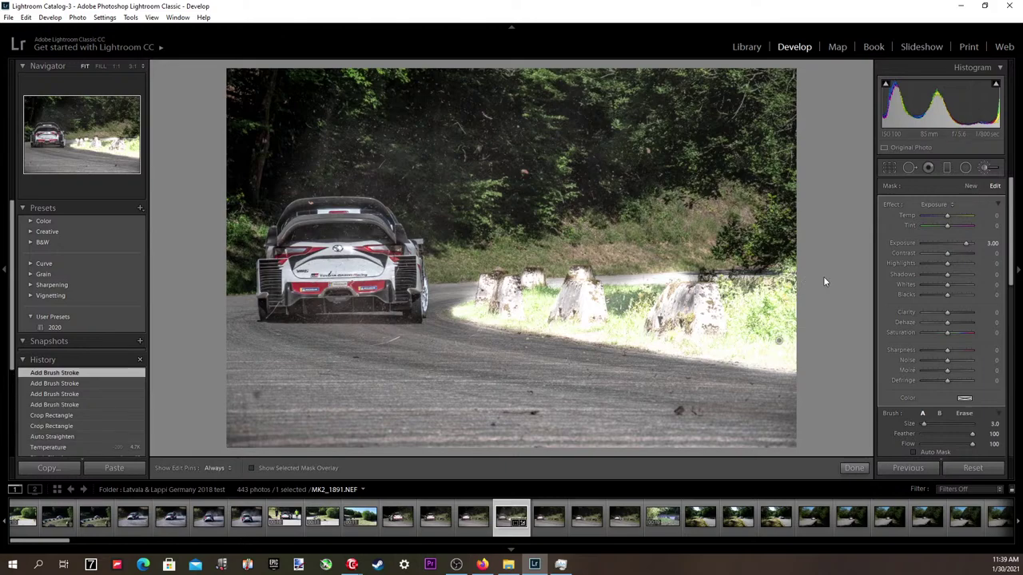
# Set the brush mask's Exposure to 0.20.
pyautogui.click(992, 243)
pyautogui.write('0')
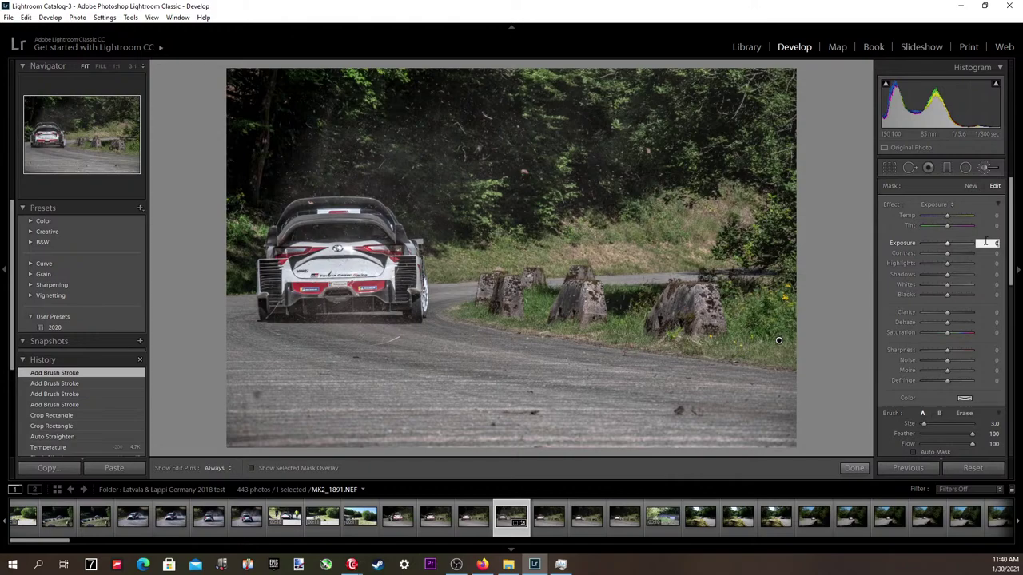
pyautogui.press('Up')
pyautogui.press('Up')
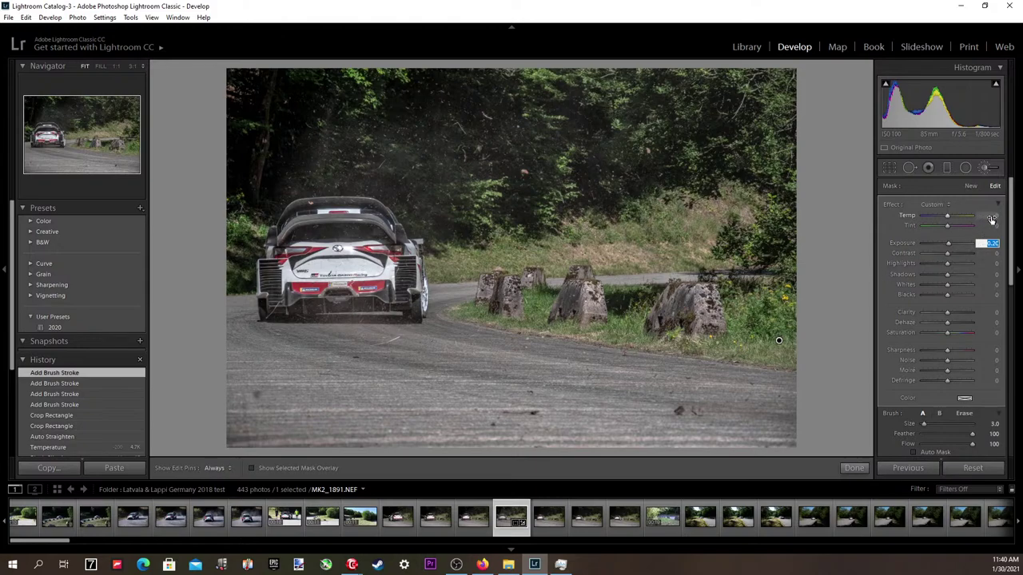
# Set the brush mask's Temp to 4 and hide the edit pins.
pyautogui.click(989, 216)
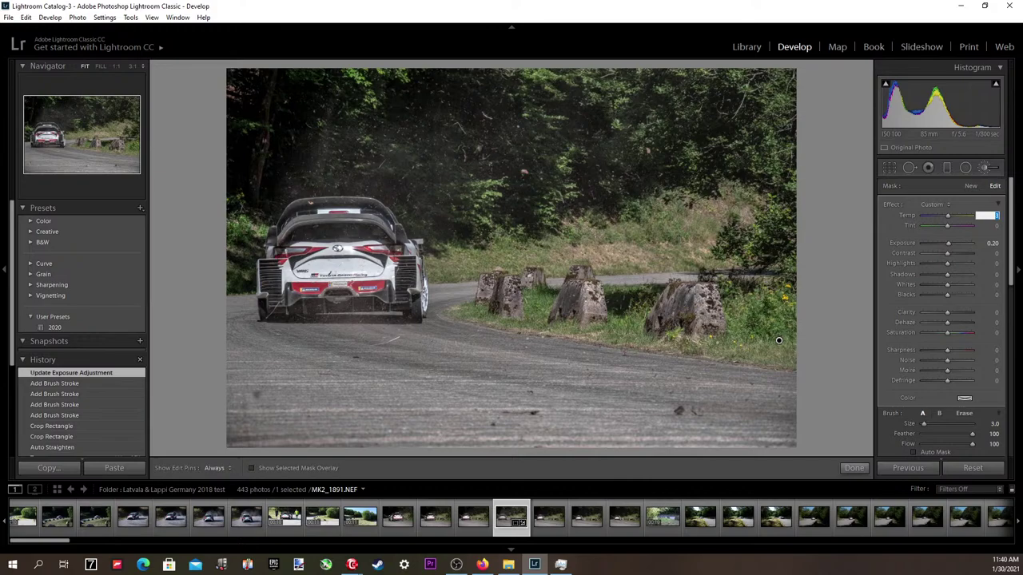
pyautogui.hotkey('alt', 'Tab')
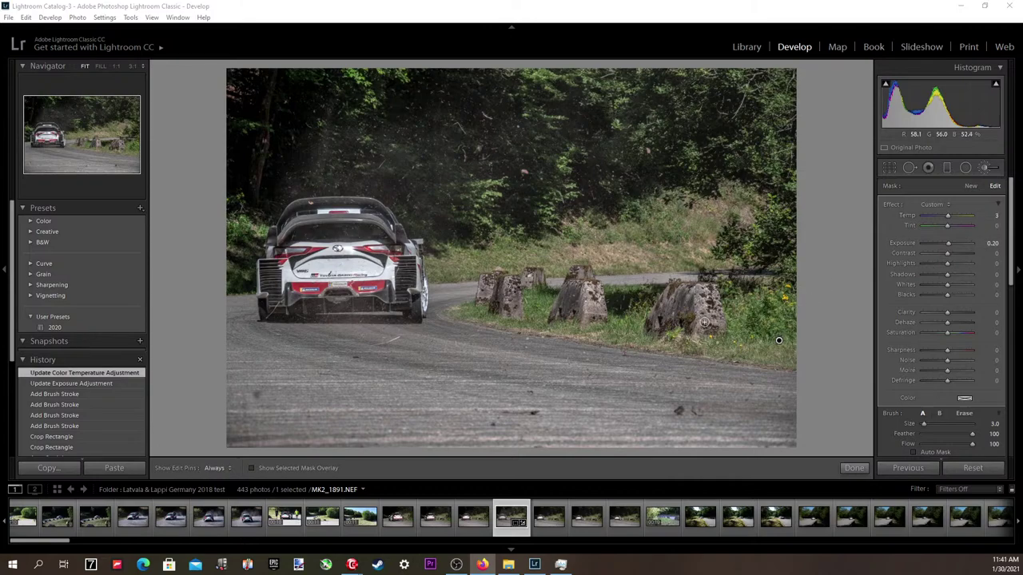
pyautogui.click(991, 215)
pyautogui.press('Up')
pyautogui.press('Up')
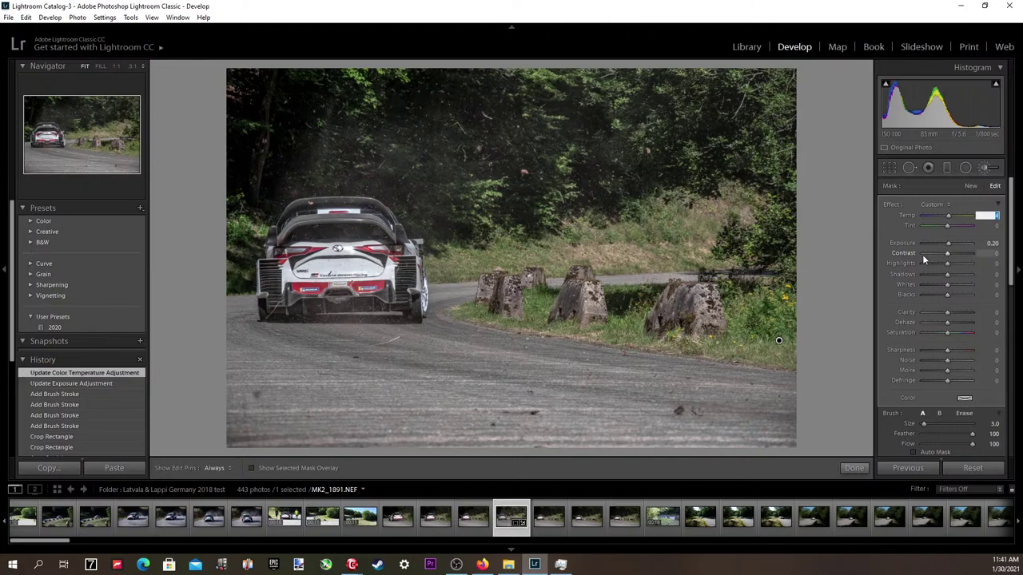
pyautogui.press('Return')
pyautogui.press('h')
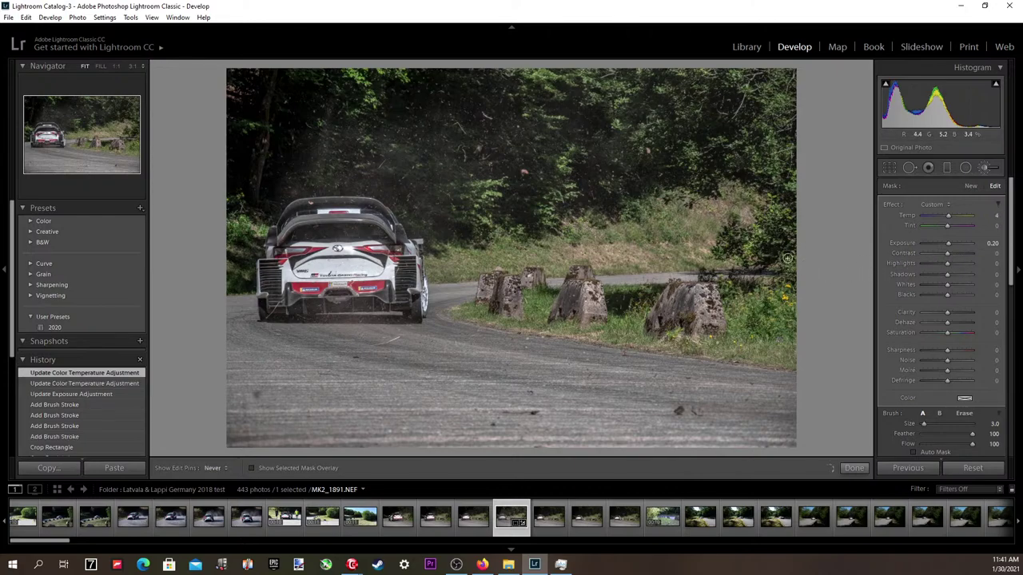
# Extend the current brush mask over the grassy slope and the trees behind the road, using a brush size of 13.0.
pyautogui.click(743, 242)
pyautogui.scroll(10, 751, 235)
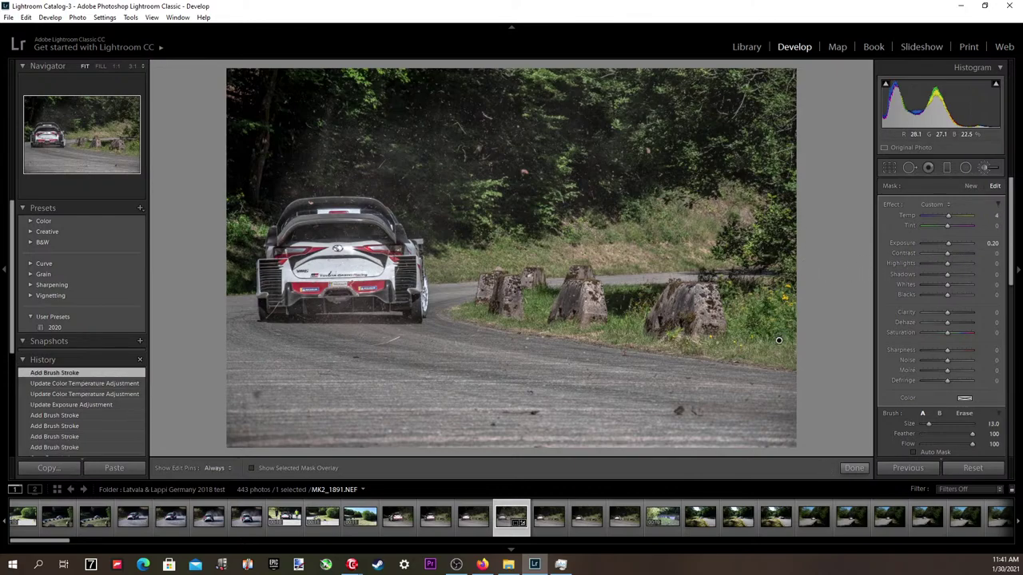
pyautogui.moveTo(664, 244); pyautogui.dragTo(526, 242)
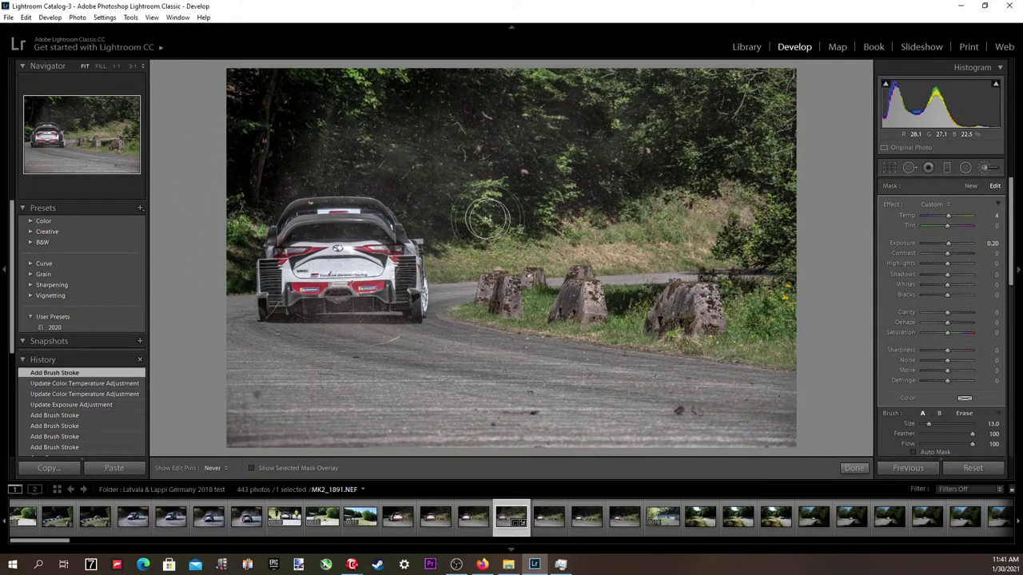
pyautogui.moveTo(563, 161)
pyautogui.mouseDown()
pyautogui.moveTo(727, 171)
pyautogui.moveTo(588, 184)
pyautogui.moveTo(603, 168)
pyautogui.moveTo(780, 181)
pyautogui.moveTo(607, 170)
pyautogui.mouseUp()
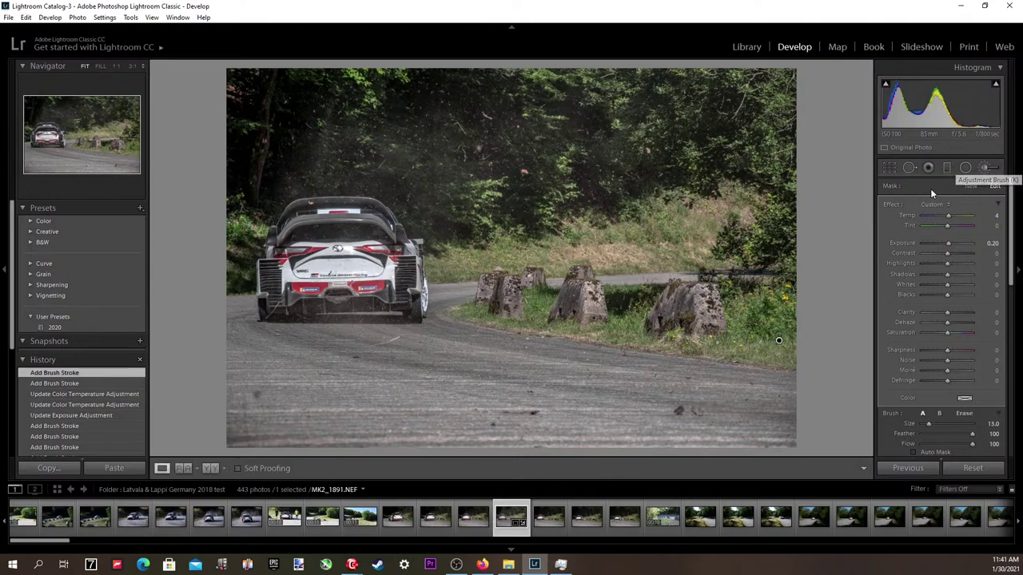
# Paint a new brush mask with Exposure 3.00 along the road from behind the car to the lower-right corner, using brush sizes between 7.0 and 4.0.
pyautogui.click(988, 170)
pyautogui.click(988, 170)
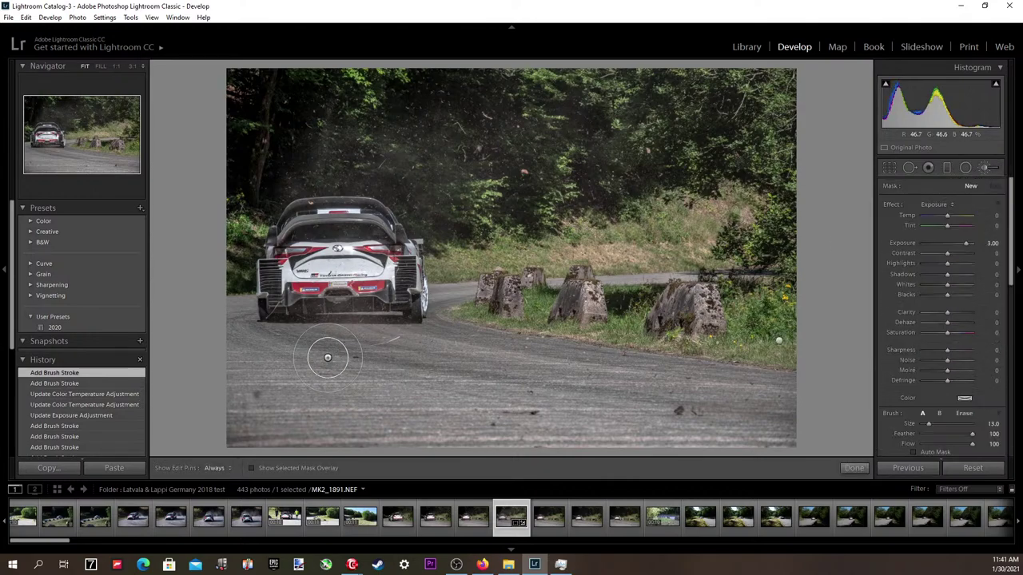
pyautogui.moveTo(249, 325); pyautogui.dragTo(659, 404)
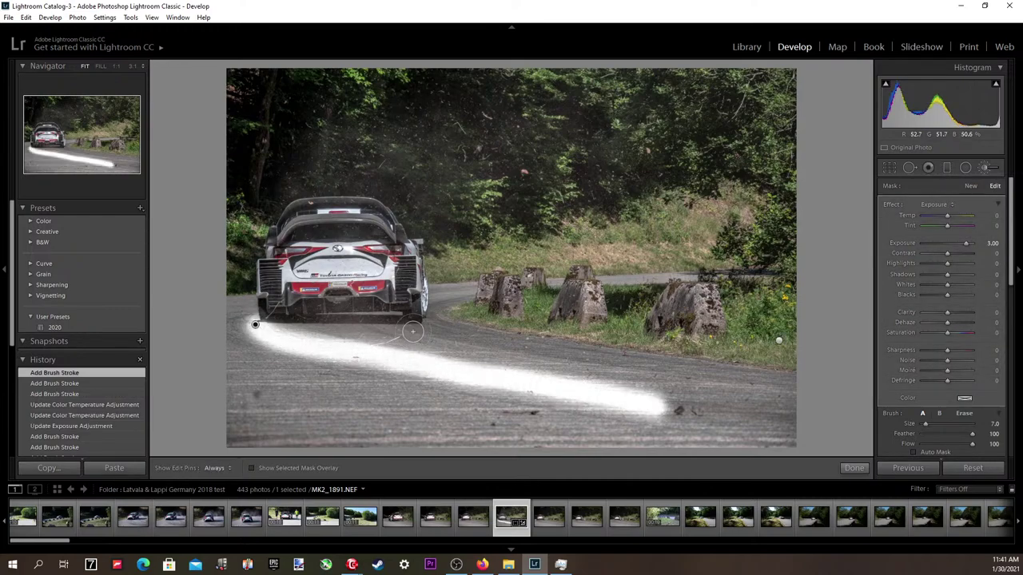
pyautogui.moveTo(412, 333)
pyautogui.mouseDown()
pyautogui.moveTo(720, 369)
pyautogui.moveTo(800, 392)
pyautogui.mouseUp()
pyautogui.moveTo(798, 410)
pyautogui.mouseDown()
pyautogui.moveTo(701, 418)
pyautogui.moveTo(652, 406)
pyautogui.moveTo(791, 418)
pyautogui.mouseUp()
pyautogui.scroll(-3, 398, 339)
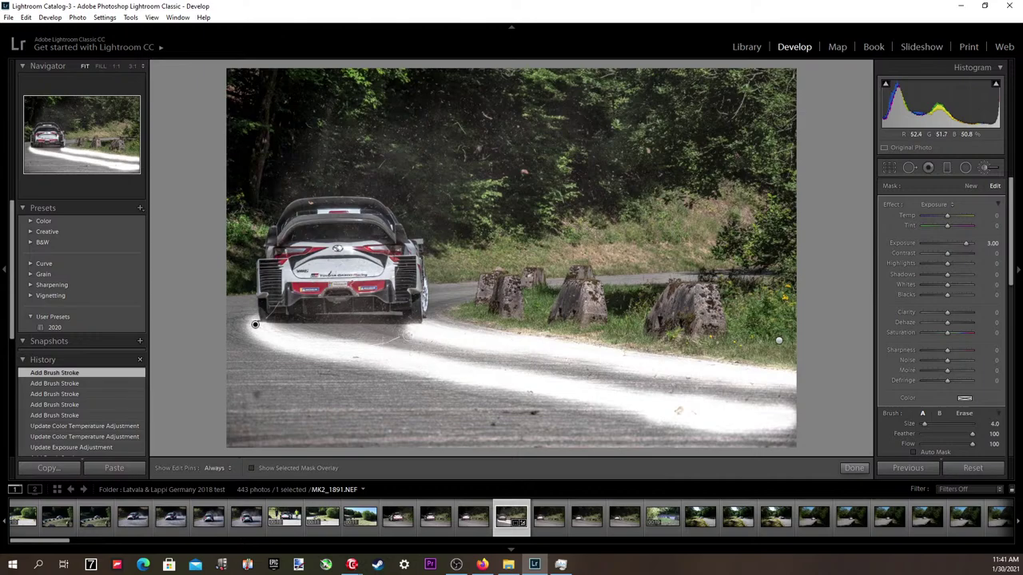
pyautogui.moveTo(412, 337)
pyautogui.mouseDown()
pyautogui.moveTo(374, 327)
pyautogui.moveTo(441, 336)
pyautogui.mouseUp()
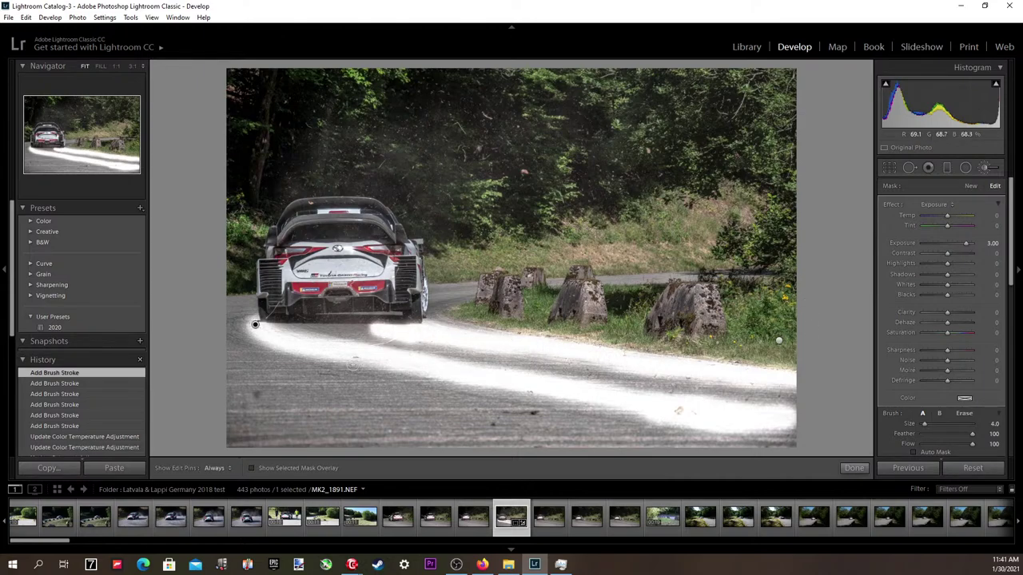
pyautogui.scroll(1, 235, 329)
pyautogui.moveTo(235, 323)
pyautogui.mouseDown()
pyautogui.moveTo(247, 336)
pyautogui.moveTo(235, 324)
pyautogui.moveTo(396, 361)
pyautogui.moveTo(358, 364)
pyautogui.moveTo(798, 443)
pyautogui.mouseUp()
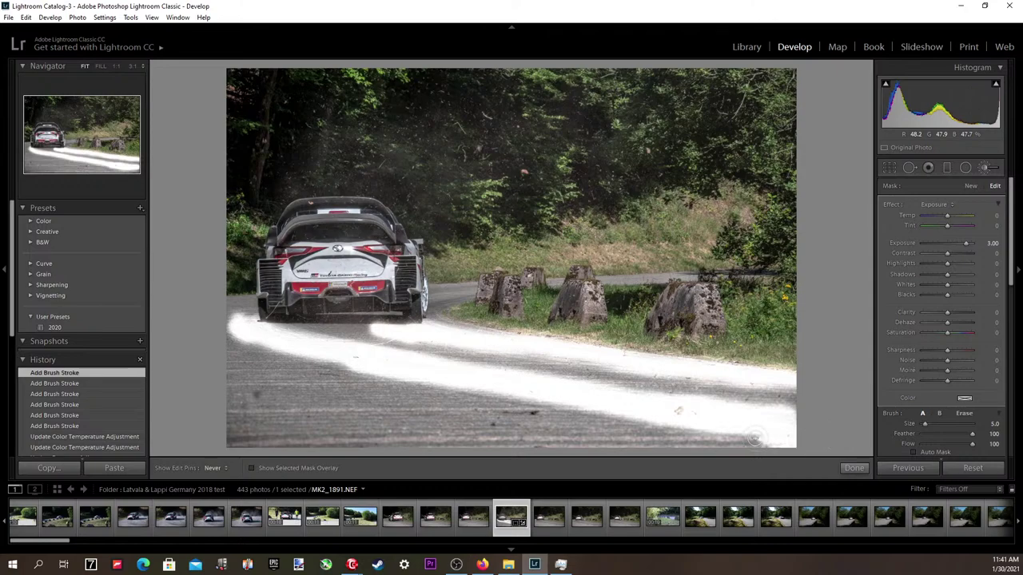
# Set the road mask's Exposure to 0, lower it slightly below that and finish the brush adjustment.
pyautogui.press('h')
pyautogui.click(991, 243)
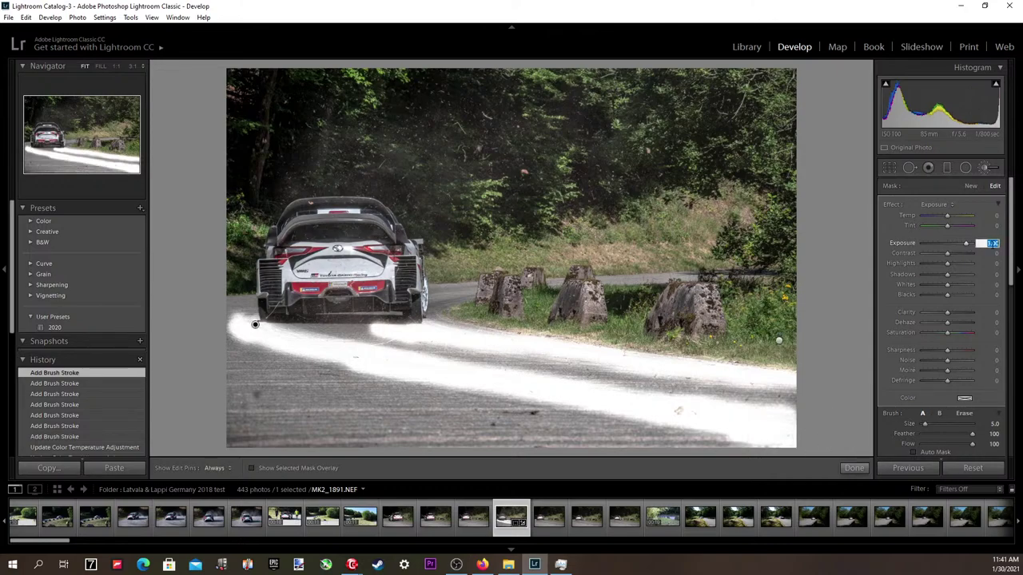
pyautogui.write('0')
pyautogui.press('Return')
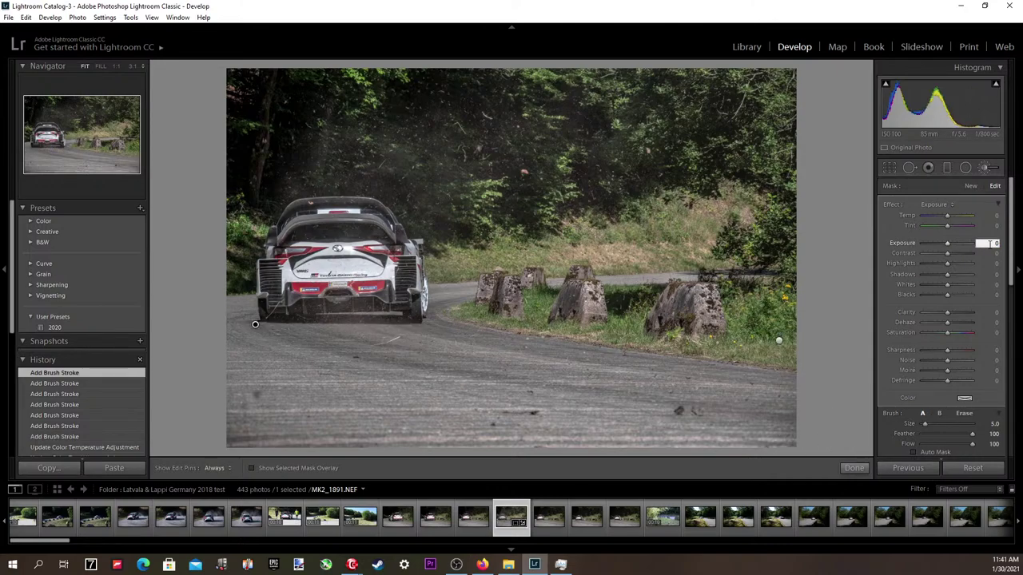
pyautogui.press('Down')
pyautogui.press('Up')
pyautogui.press('Down')
pyautogui.press('Down')
pyautogui.press('Return')
pyautogui.press('Return')
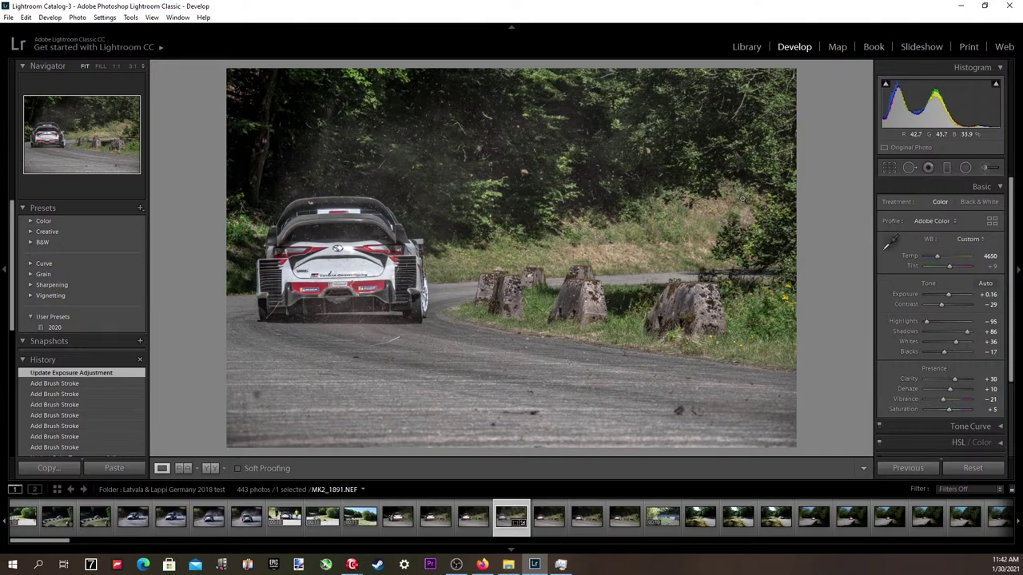
# Set the photo's white balance Temp to 4750 and inspect the car's rear at 1:1 before returning to the full view.
pyautogui.click(988, 255)
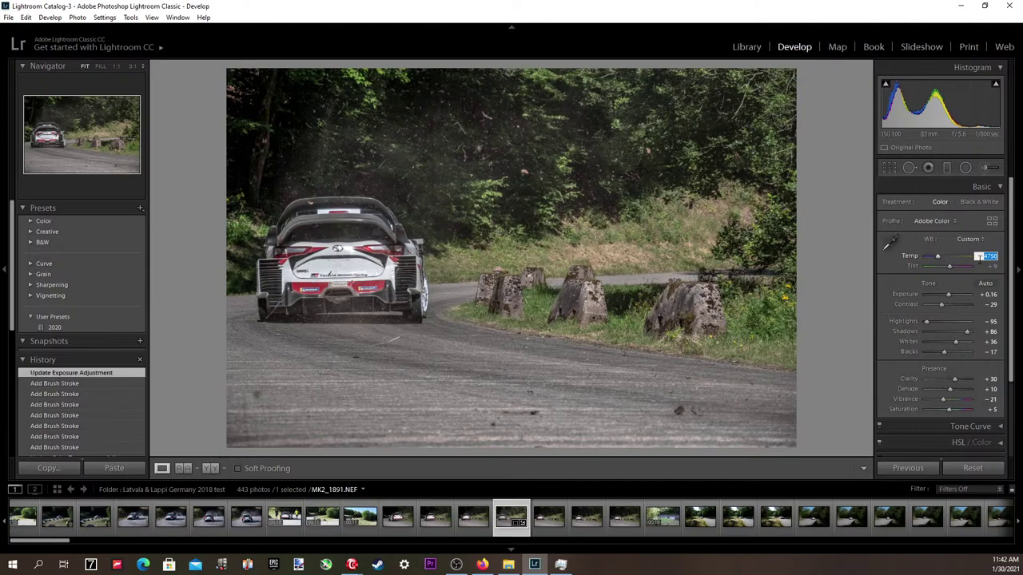
pyautogui.press('Return')
pyautogui.click(379, 279)
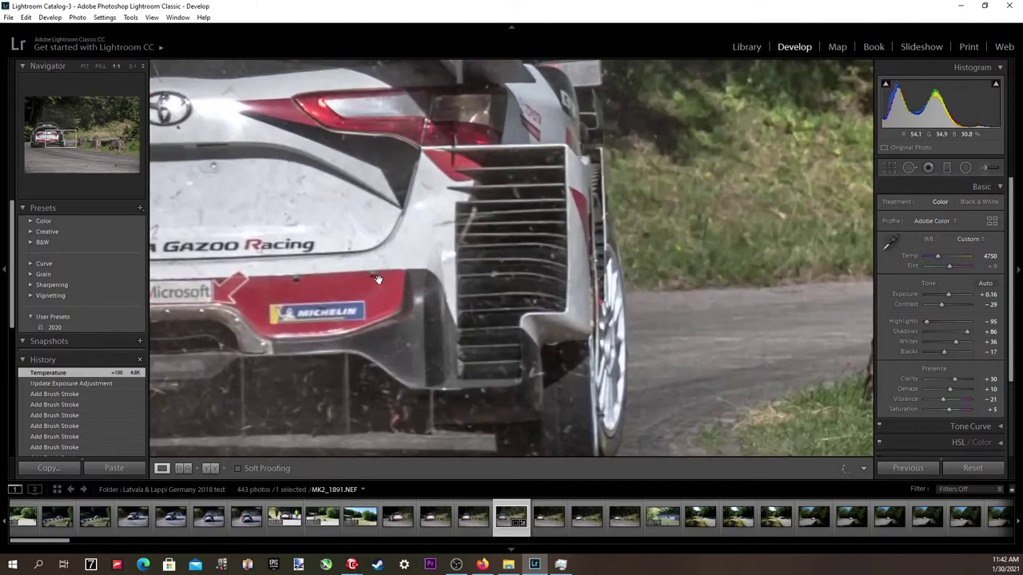
pyautogui.moveTo(464, 252); pyautogui.dragTo(797, 246)
pyautogui.moveTo(334, 245); pyautogui.dragTo(588, 411)
pyautogui.moveTo(584, 283); pyautogui.dragTo(445, 365)
pyautogui.click(445, 365)
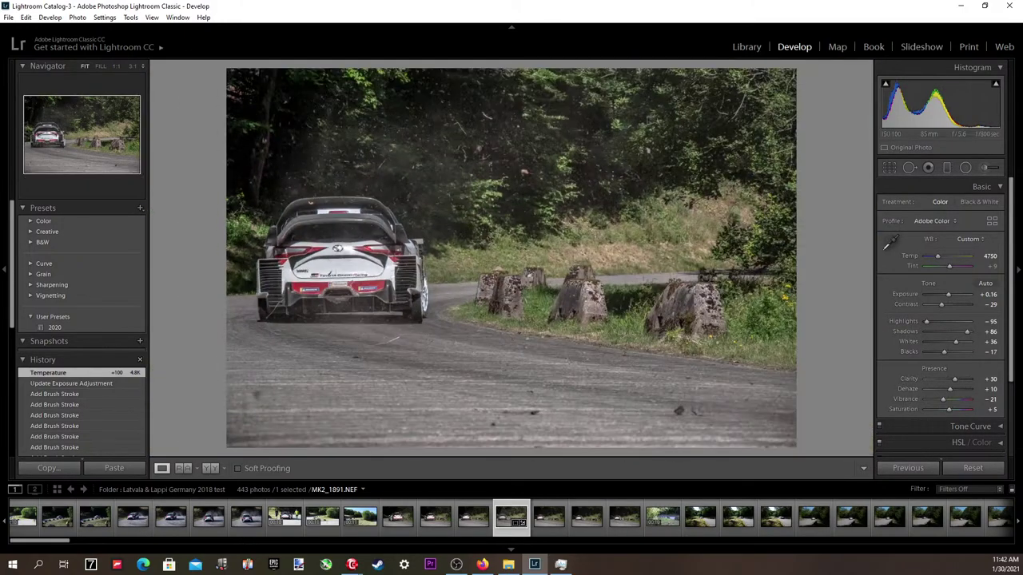
pyautogui.click(482, 565)
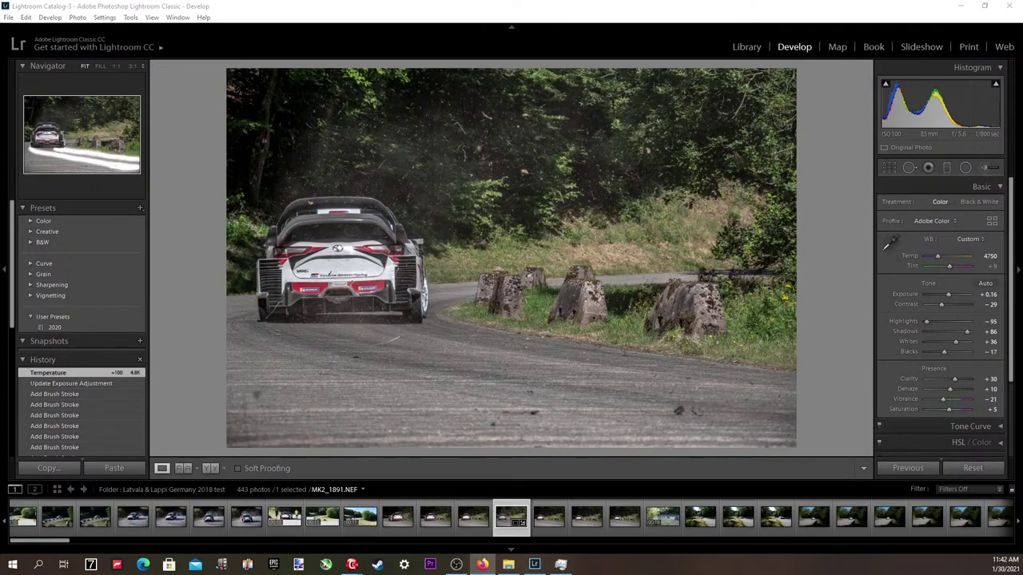
pyautogui.hotkey('alt', 'Tab')
pyautogui.hotkey('alt', 'Tab')
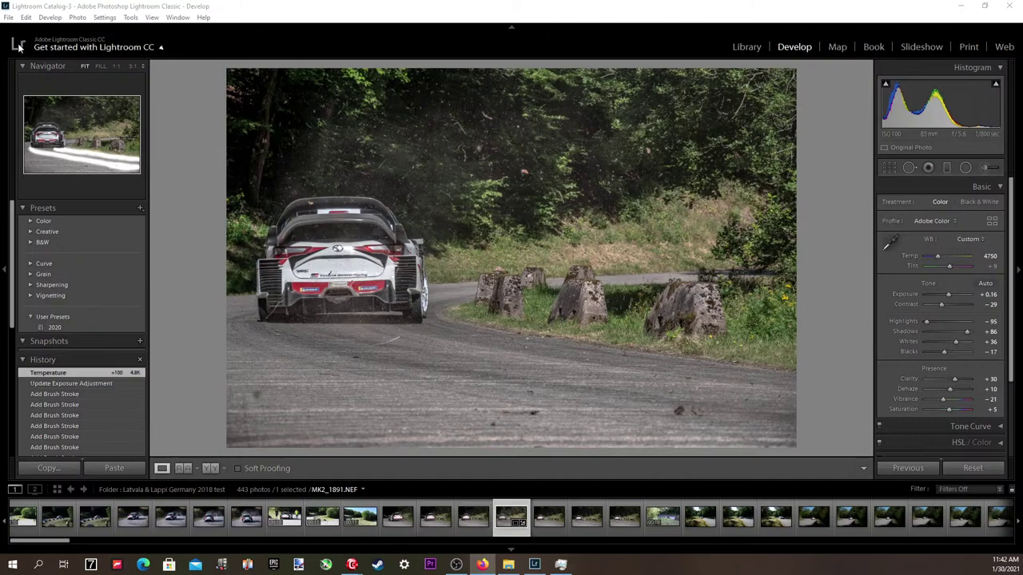
# Open the export settings for the edited photo.
pyautogui.click(12, 17)
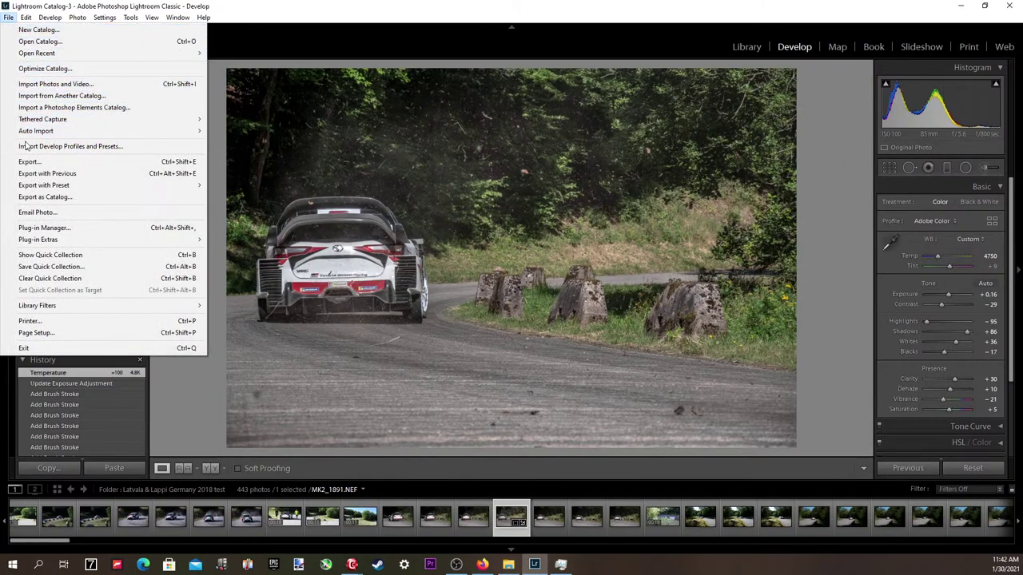
pyautogui.click(30, 162)
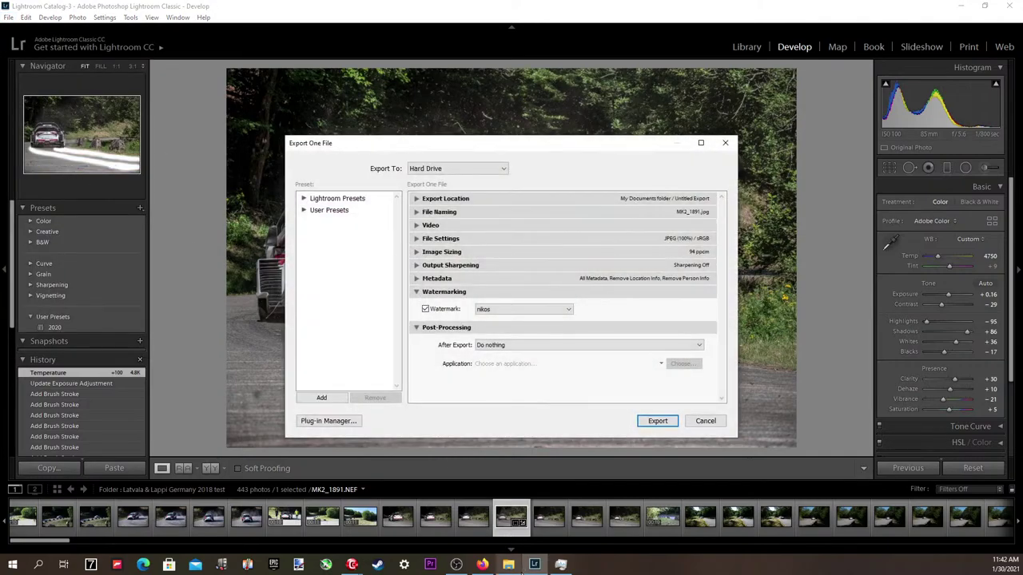
# Switch to File Explorer and open one of the exported rally photos in the Untitled Export folder under Documents.
pyautogui.click(511, 568)
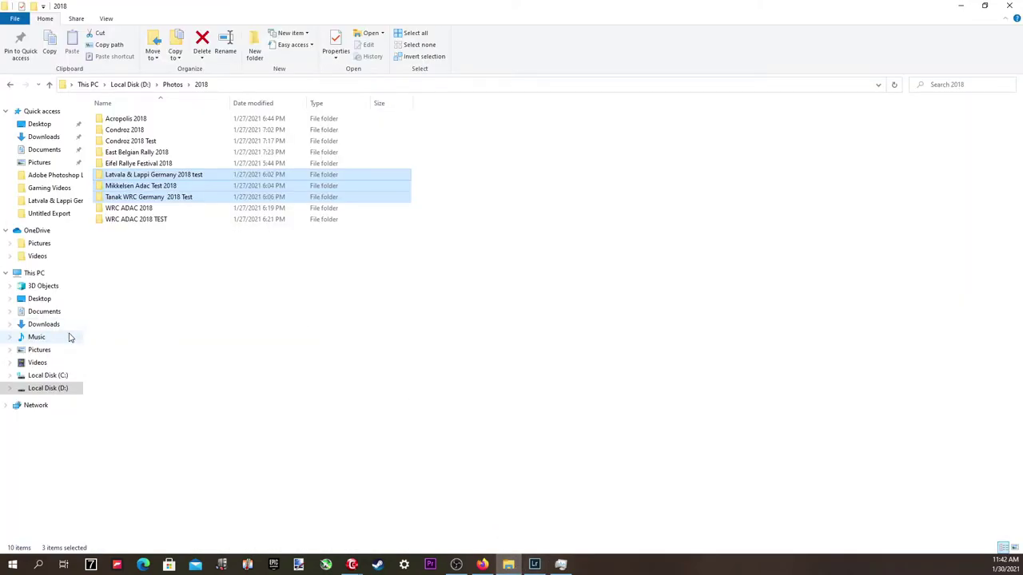
pyautogui.click(52, 315)
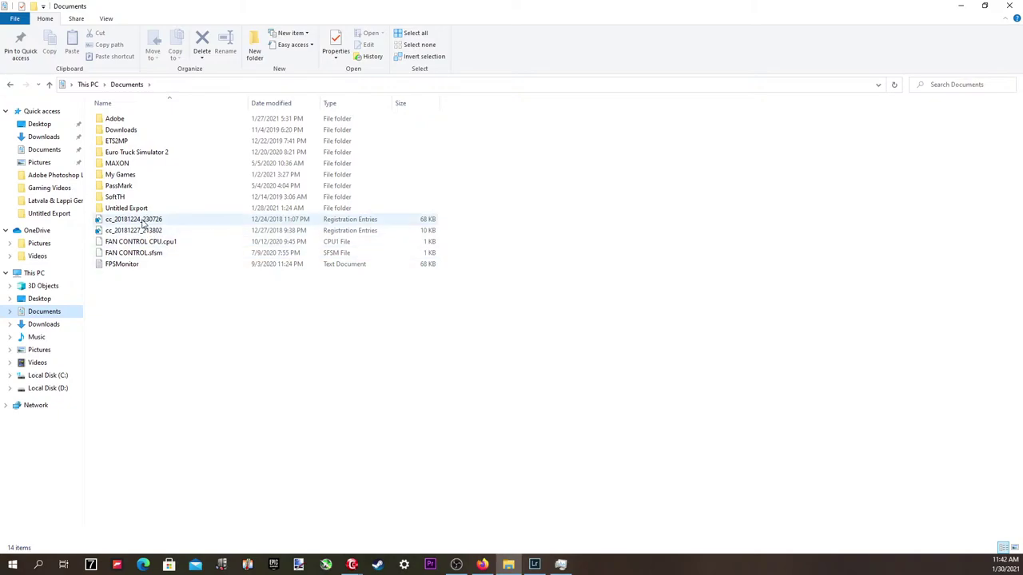
pyautogui.doubleClick(133, 209)
pyautogui.scroll(-3, 320, 479)
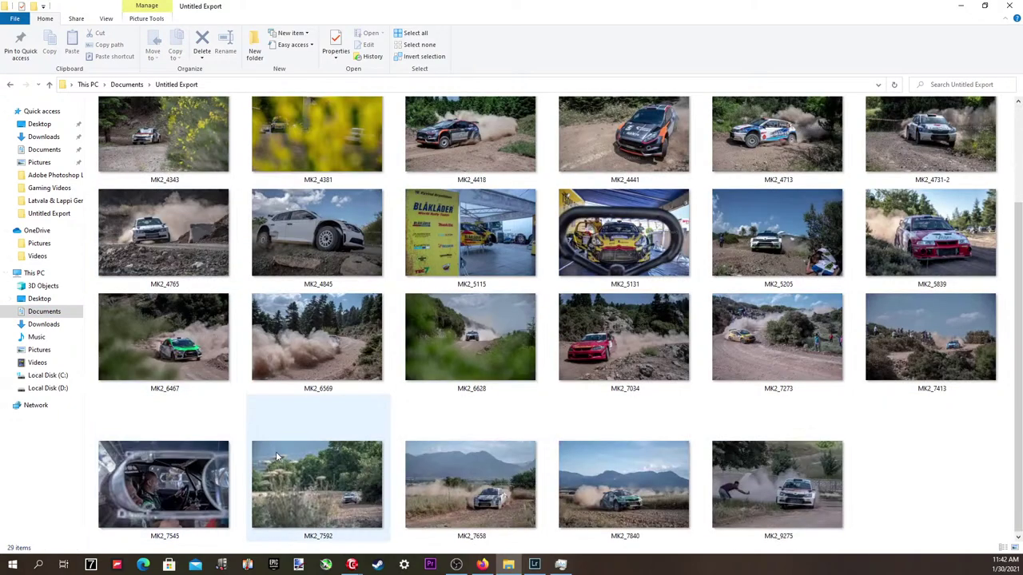
pyautogui.click(211, 150)
pyautogui.doubleClick(209, 145)
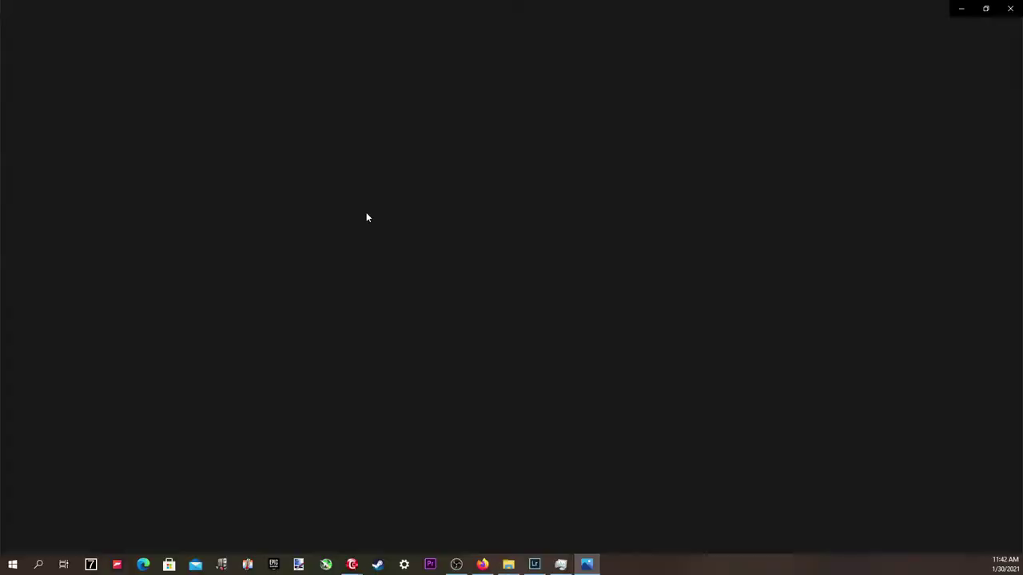
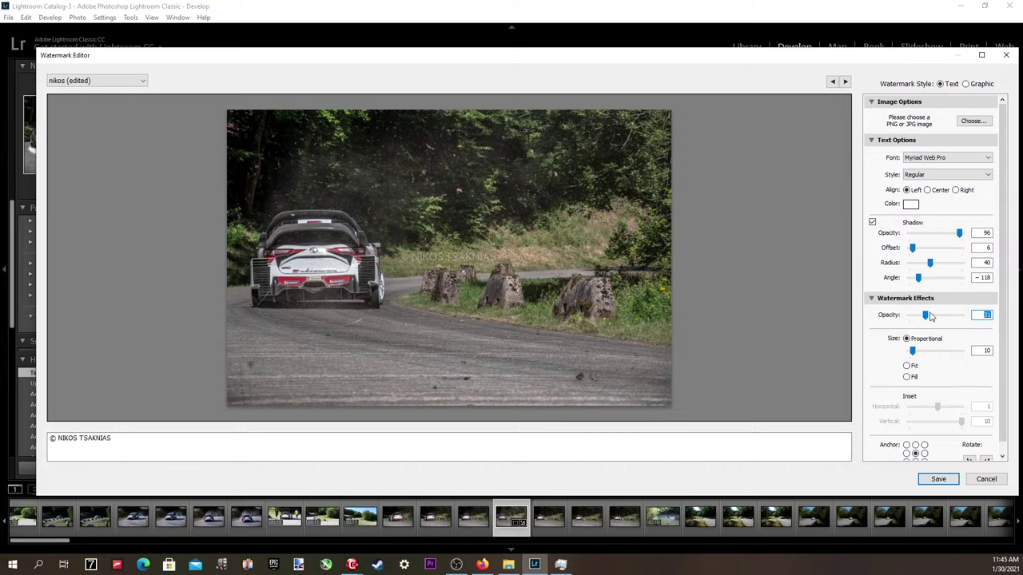
# Set the text watermark's opacity to 35 and its proportional size to 13, and update the current watermark preset.
pyautogui.moveTo(926, 315); pyautogui.dragTo(927, 317)
pyautogui.moveTo(912, 354); pyautogui.dragTo(913, 353)
pyautogui.press('Up')
pyautogui.press('Up')
pyautogui.press('Up')
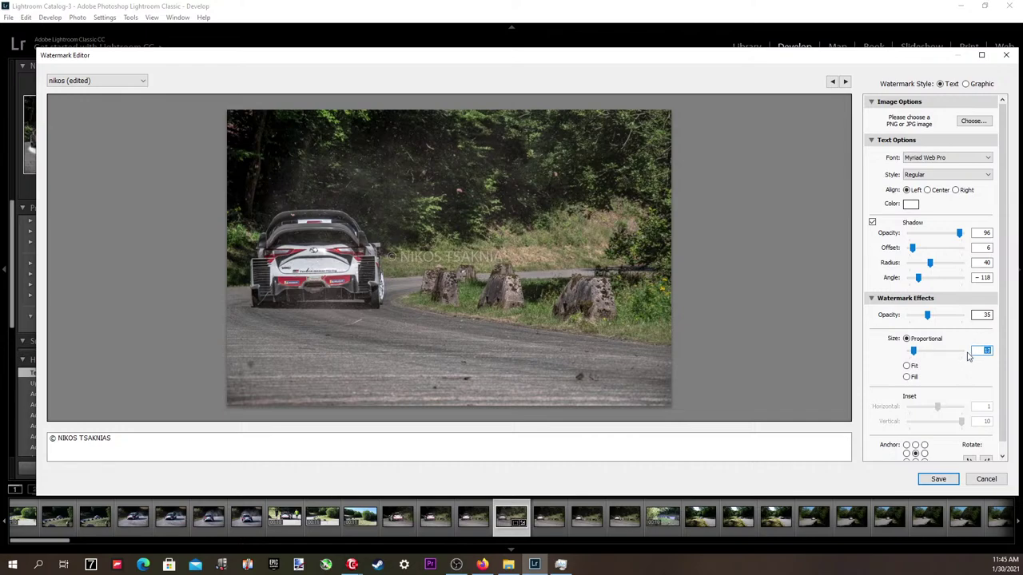
pyautogui.scroll(-1, 895, 435)
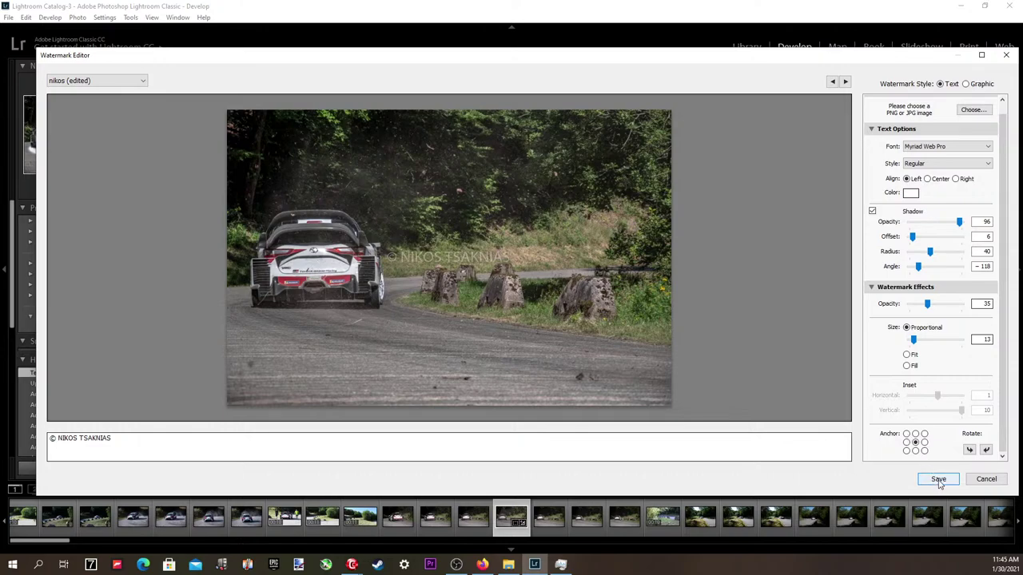
pyautogui.click(80, 81)
pyautogui.click(102, 160)
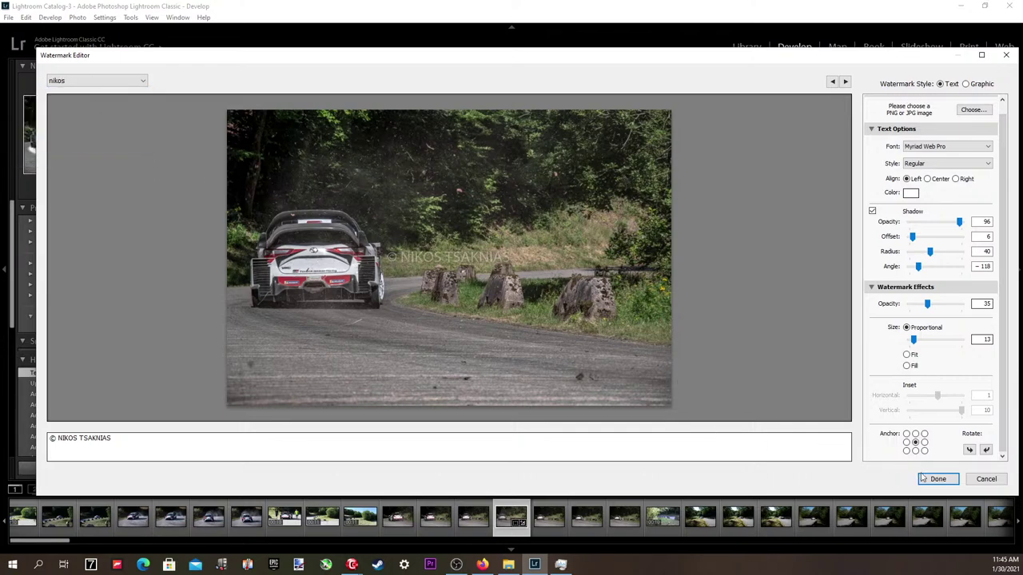
# Reduce the watermark's opacity to 32 and update the current watermark preset again.
pyautogui.click(981, 306)
pyautogui.press('Down')
pyautogui.press('Down')
pyautogui.press('Down')
pyautogui.press('Down')
pyautogui.click(92, 81)
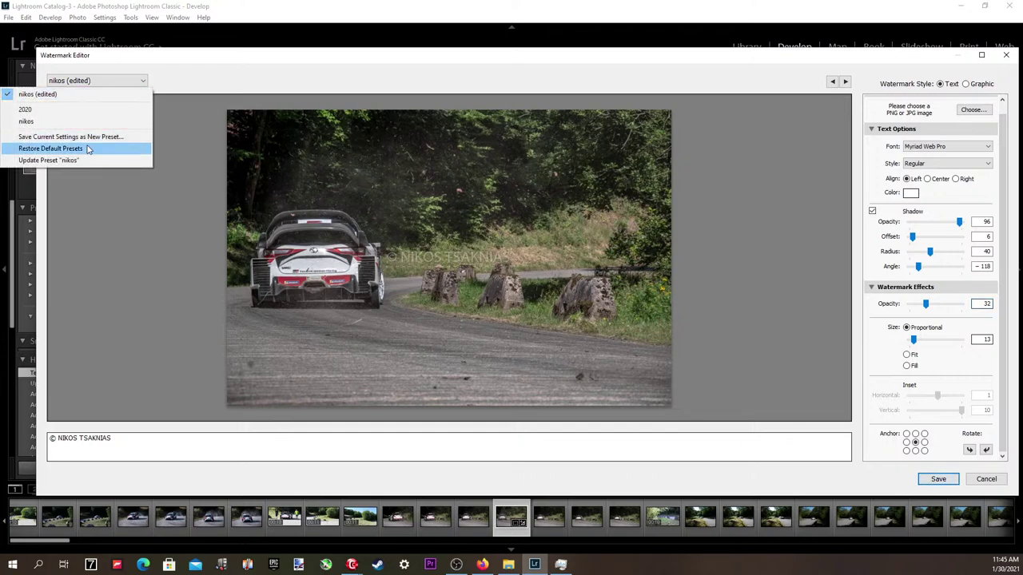
pyautogui.click(87, 159)
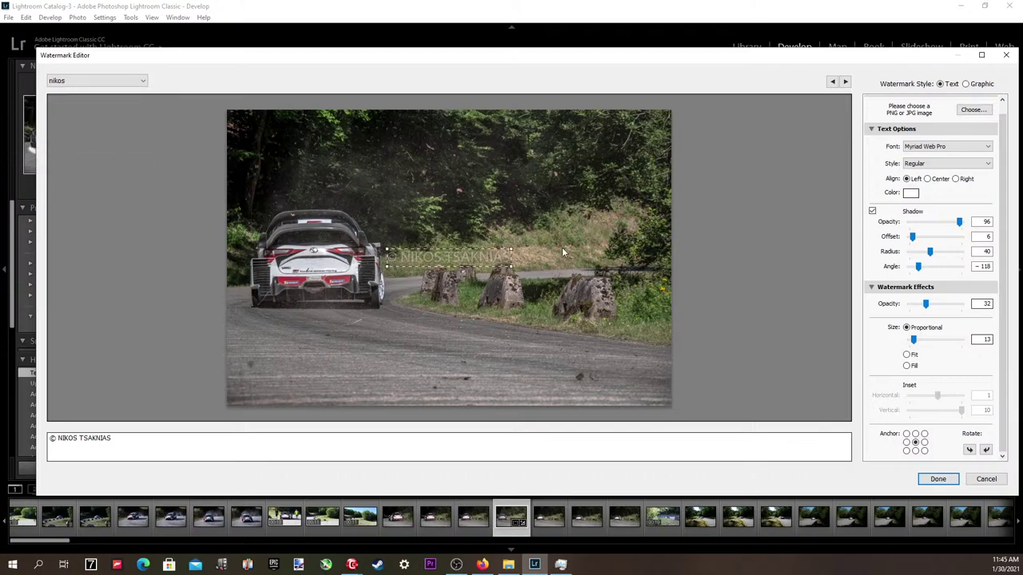
# Finish editing the watermark and export the photo to the hard drive.
pyautogui.click(936, 478)
pyautogui.click(657, 421)
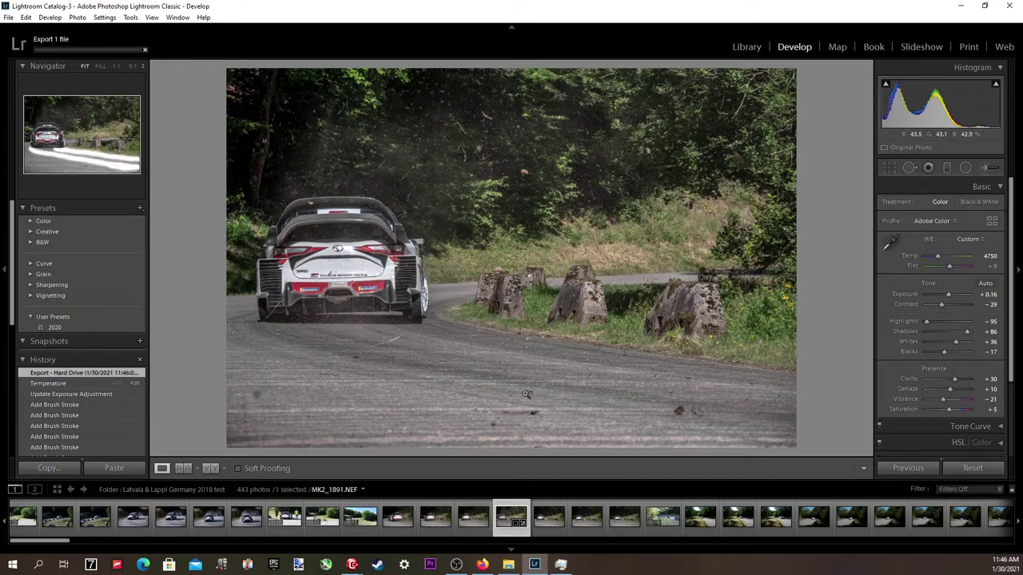
# Return to the Library grid and open the next photo, MK2_1892.NEF, in the single-photo view.
pyautogui.click(55, 490)
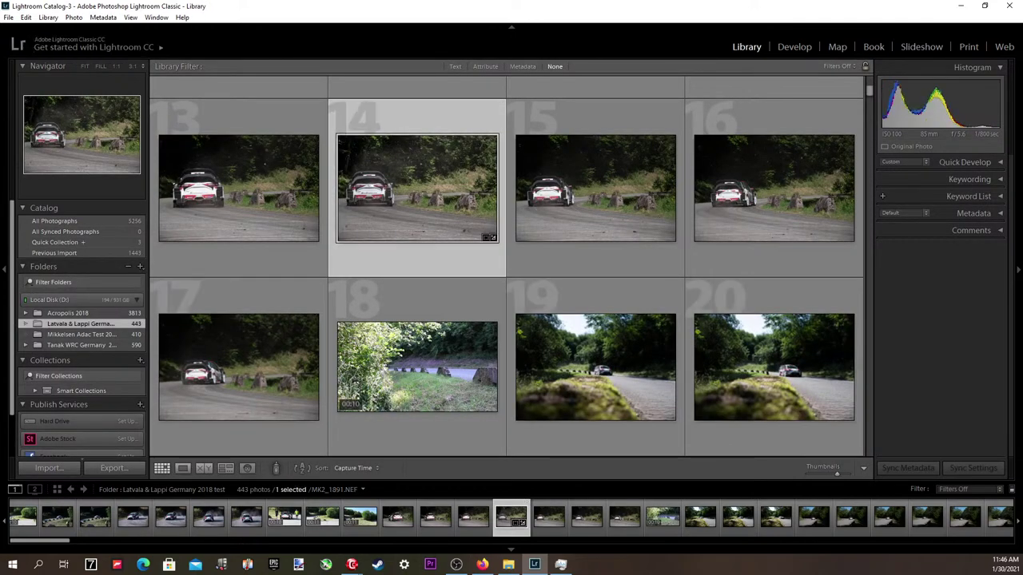
pyautogui.hotkey('alt', 'Tab')
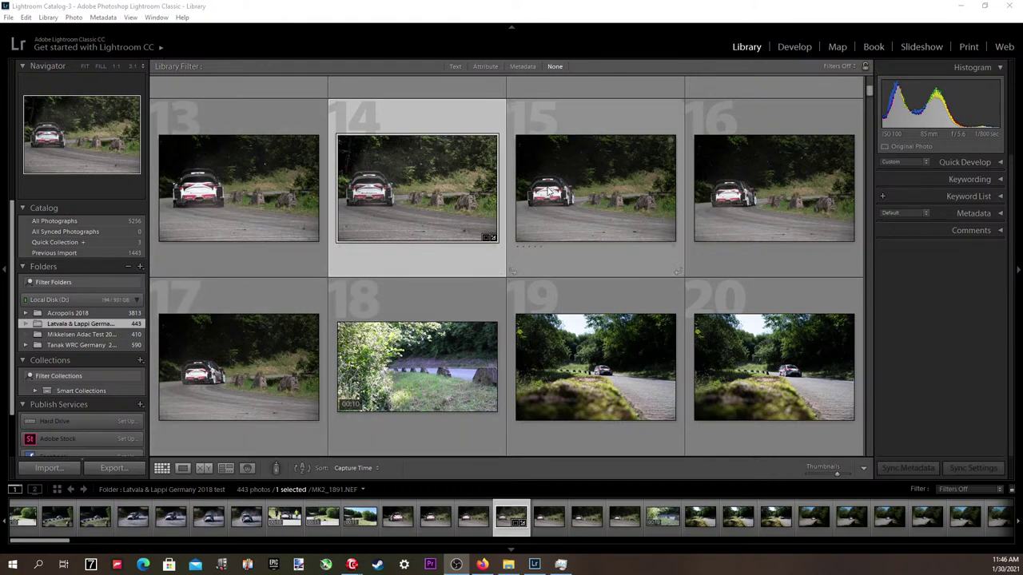
pyautogui.doubleClick(550, 191)
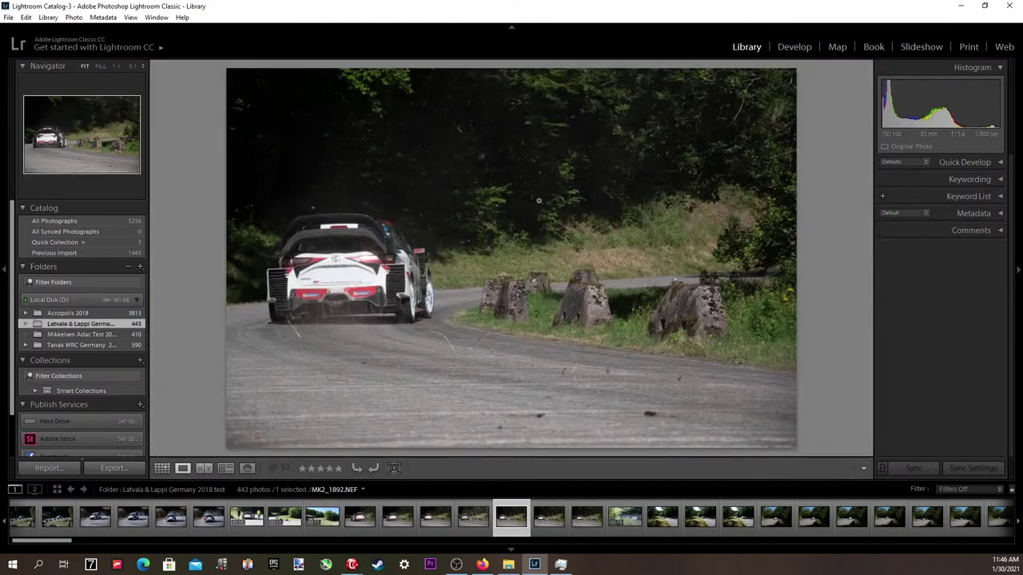
# Browse through the following photos and compare the shots of the car on the paved road behind the mossy wall.
pyautogui.press('Right')
pyautogui.press('Right')
pyautogui.press('Right')
pyautogui.press('Right')
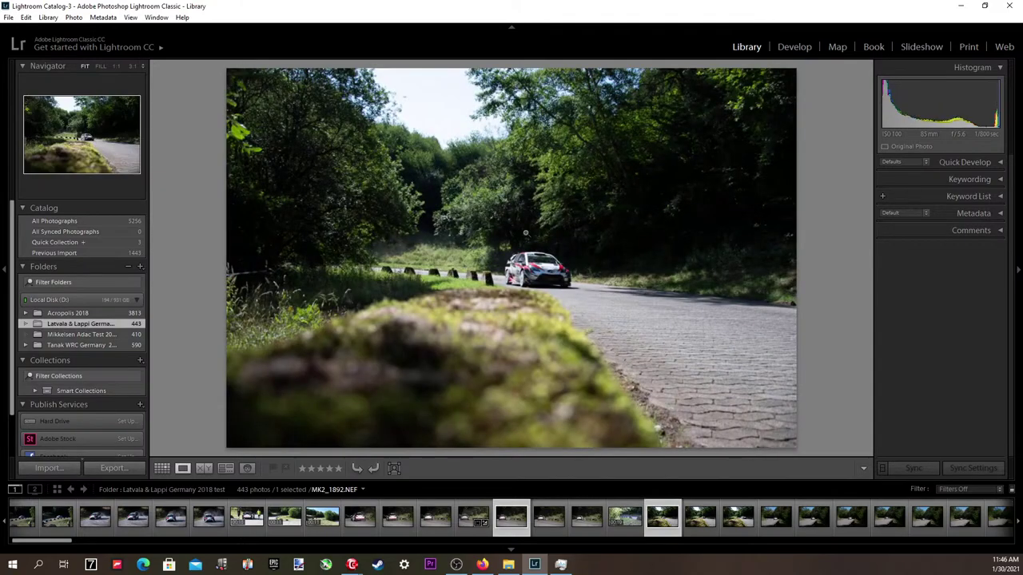
pyautogui.press('Right')
pyautogui.press('Right')
pyautogui.press('Right')
pyautogui.press('Right')
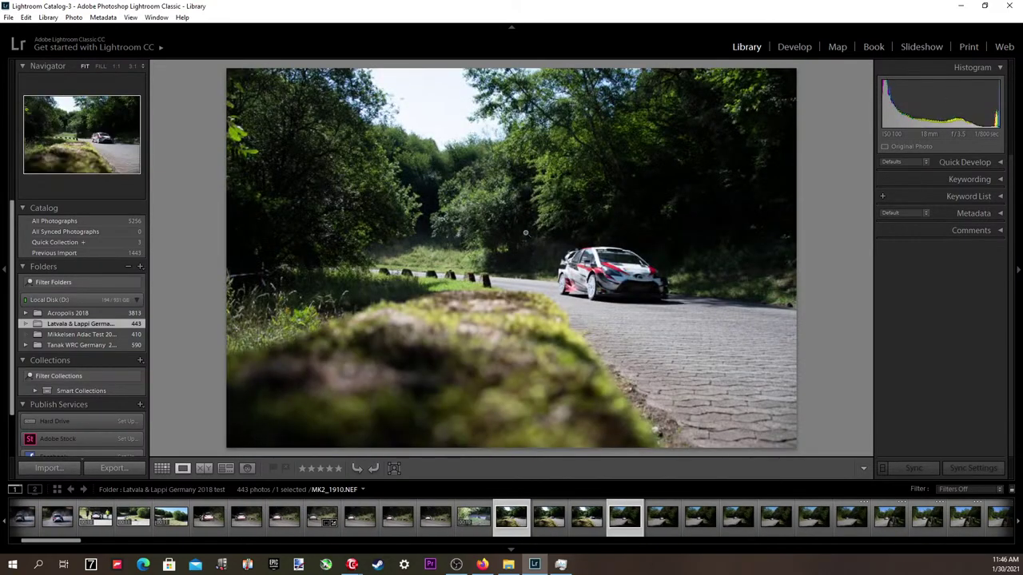
pyautogui.press('Left')
pyautogui.press('Left')
pyautogui.press('Right')
pyautogui.press('Right')
pyautogui.press('Left')
pyautogui.press('Left')
pyautogui.press('Left')
pyautogui.press('Right')
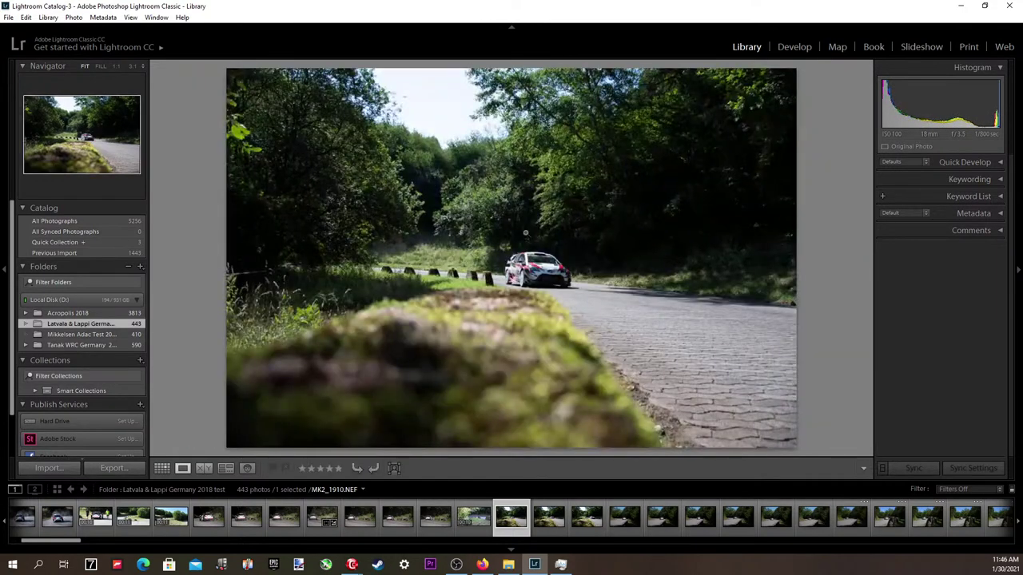
# Step back and forth between MK2_1910.NEF, MK2_1912.NEF and their neighbouring shots to compare where the car sits in the frame.
pyautogui.press('Right')
pyautogui.press('Right')
pyautogui.press('Left')
pyautogui.press('Left')
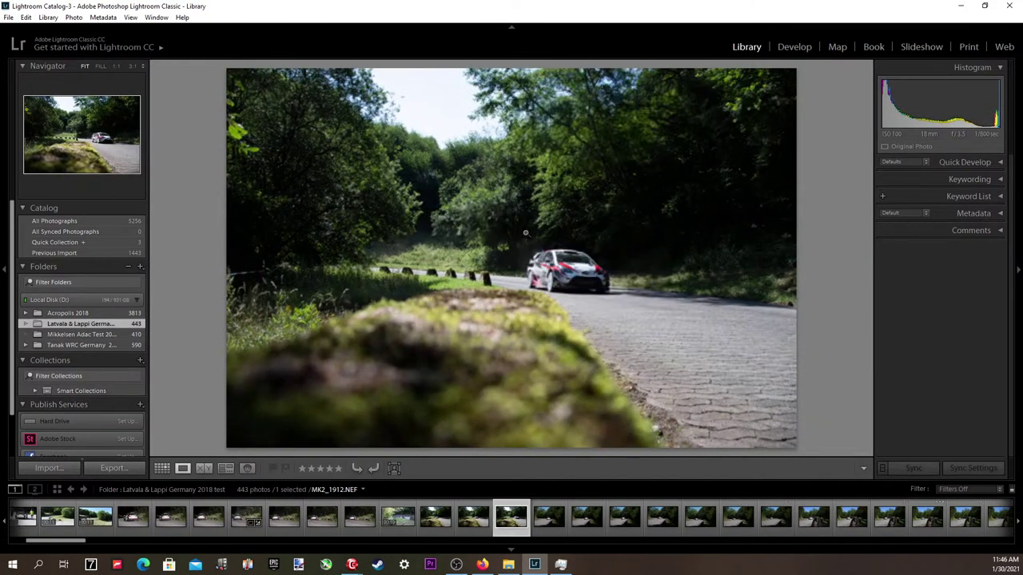
pyautogui.press('Right')
pyautogui.press('Right')
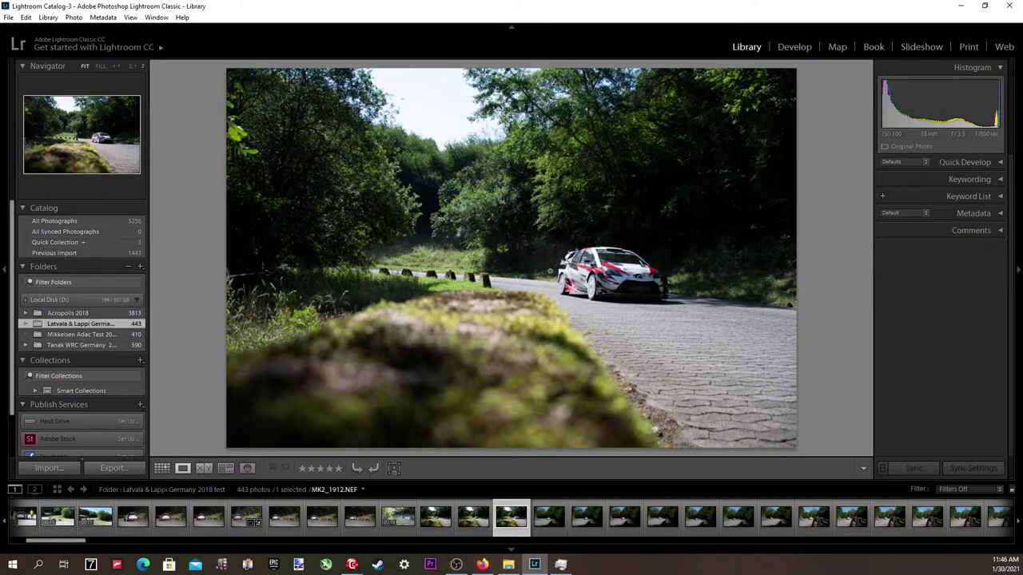
pyautogui.press('Right')
pyautogui.press('Left')
pyautogui.press('Left')
pyautogui.press('Left')
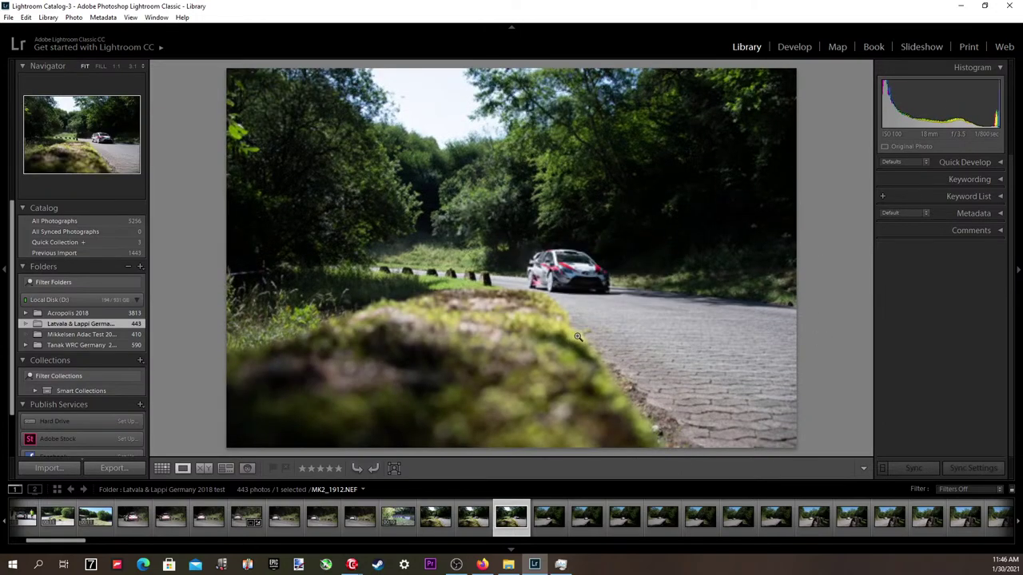
pyautogui.press('Right')
pyautogui.press('Right')
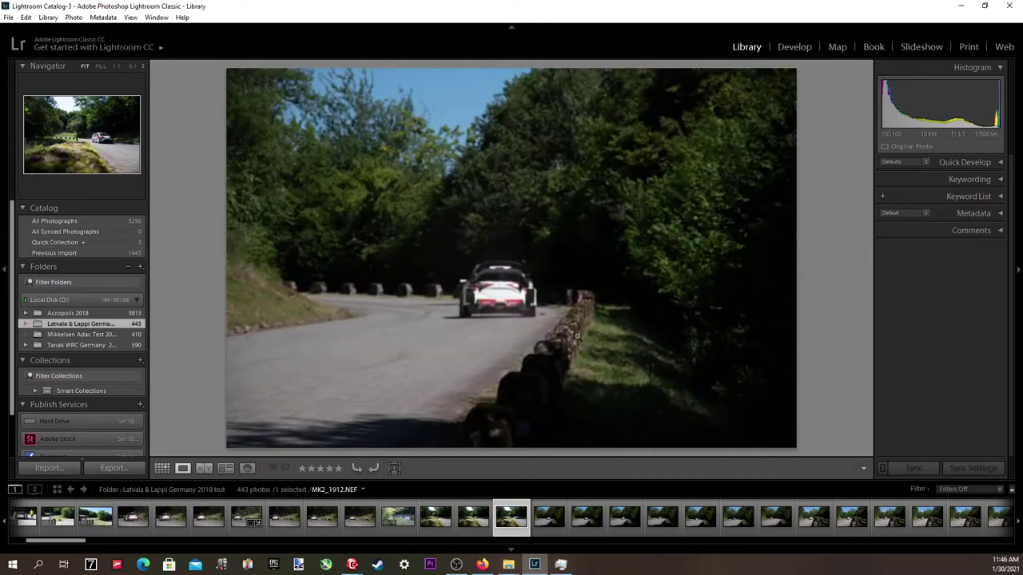
pyautogui.press('Left')
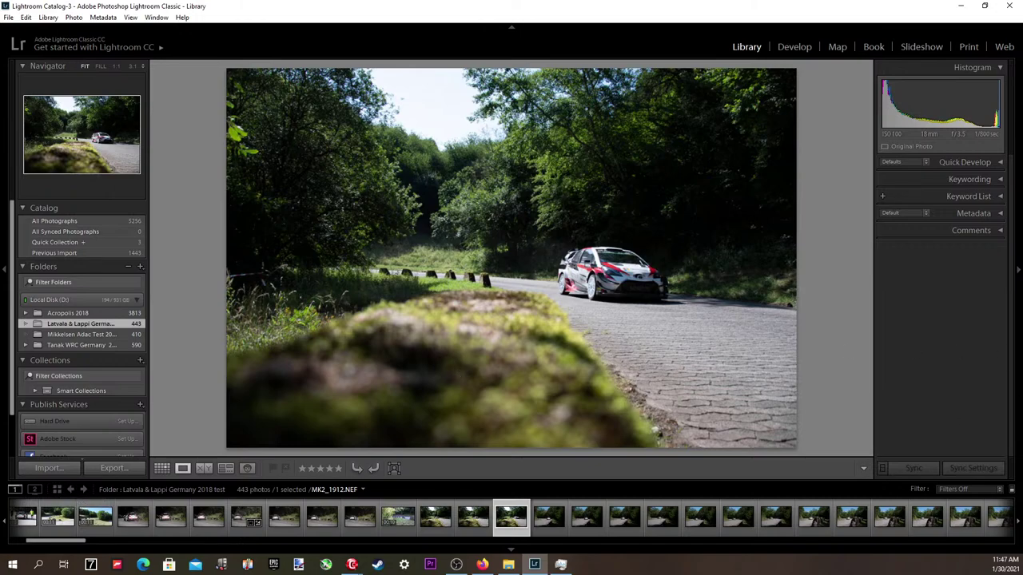
# Choose MK2_1912.NEF from the neighbouring shots, open it in Develop and apply the 2020 user preset.
pyautogui.hotkey('alt', 'Tab')
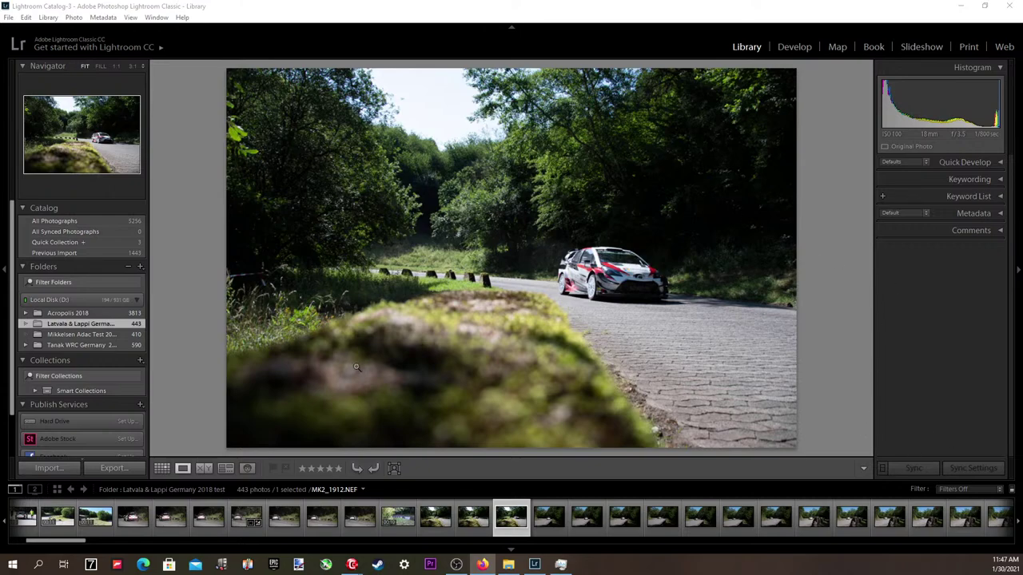
pyautogui.click(488, 519)
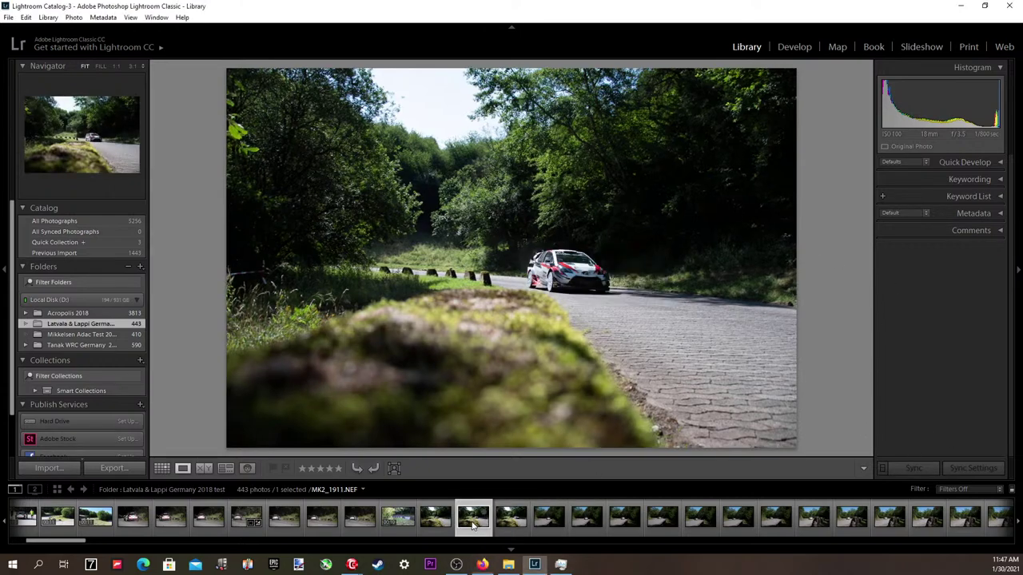
pyautogui.click(447, 523)
pyautogui.click(472, 521)
pyautogui.click(509, 524)
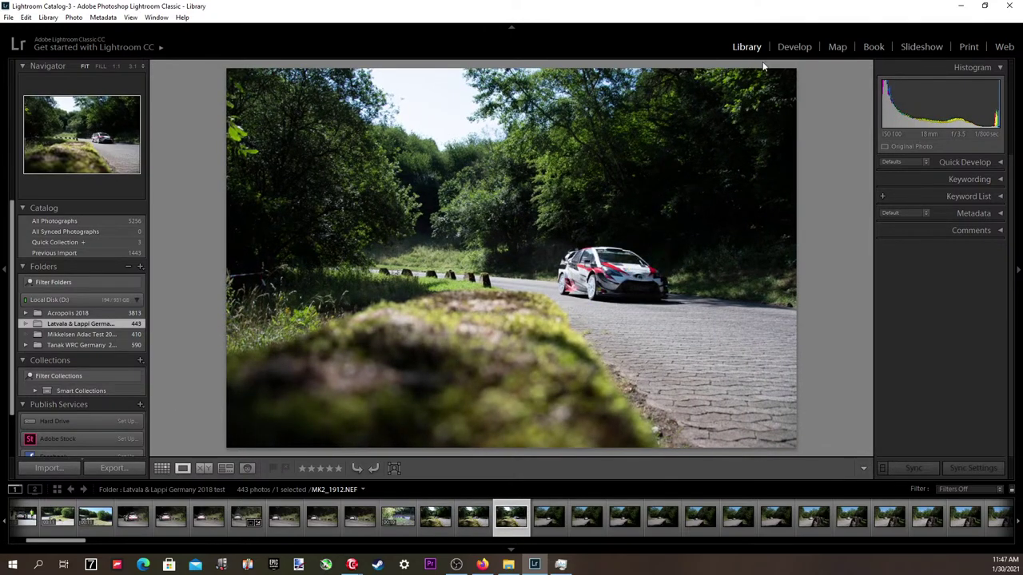
pyautogui.click(794, 46)
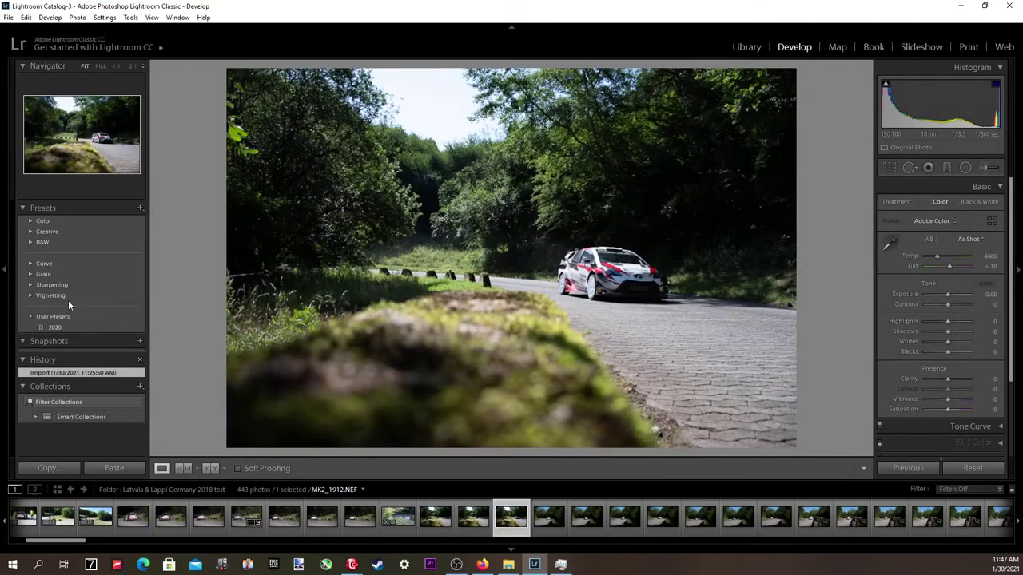
pyautogui.click(56, 328)
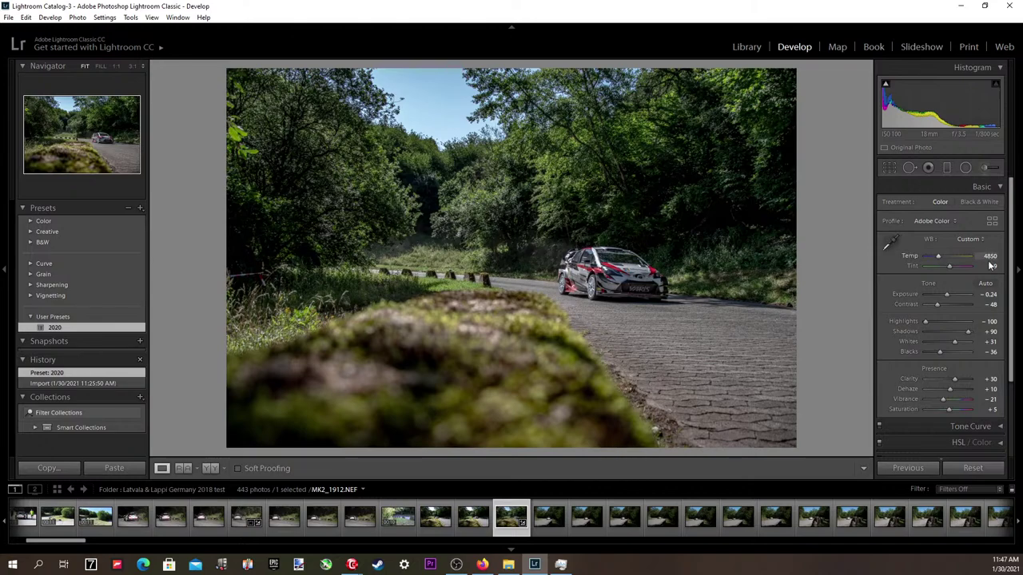
# Raise the photo's Exposure to +0.46.
pyautogui.click(988, 294)
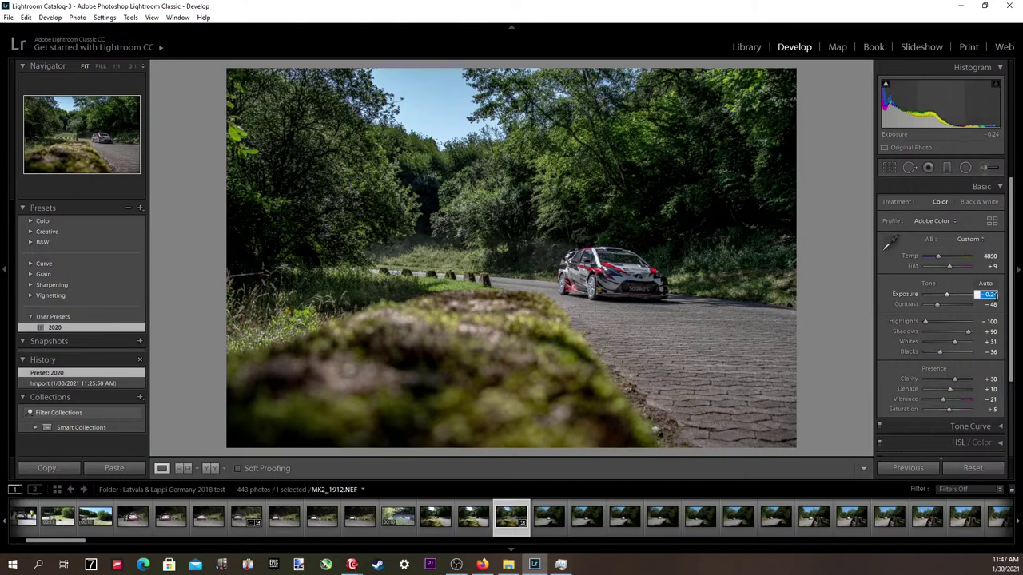
pyautogui.press('Up')
pyautogui.press('Up')
pyautogui.press('Up')
pyautogui.press('Up')
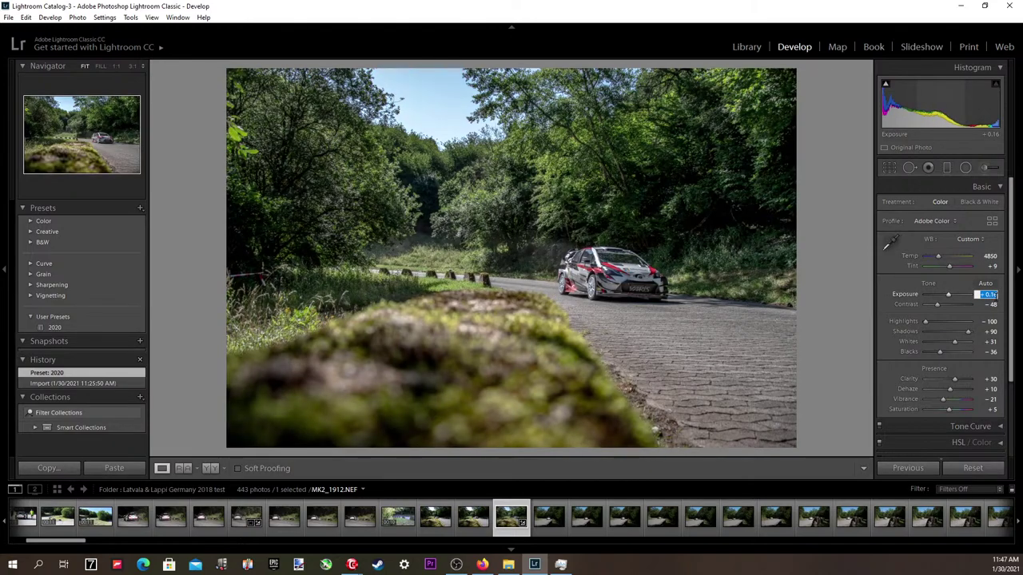
pyautogui.press('Up')
pyautogui.press('Up')
pyautogui.press('Up')
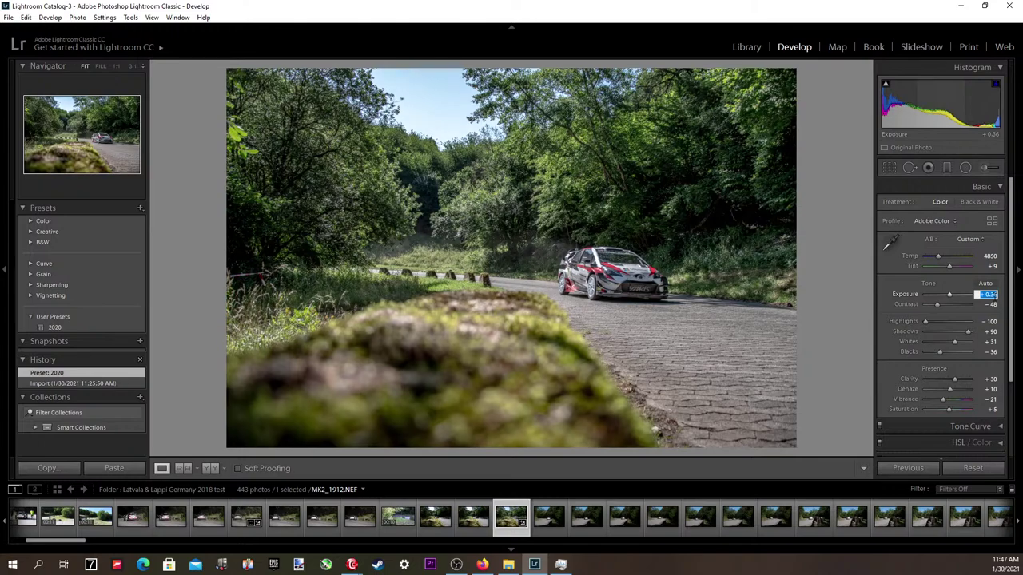
pyautogui.press('Up')
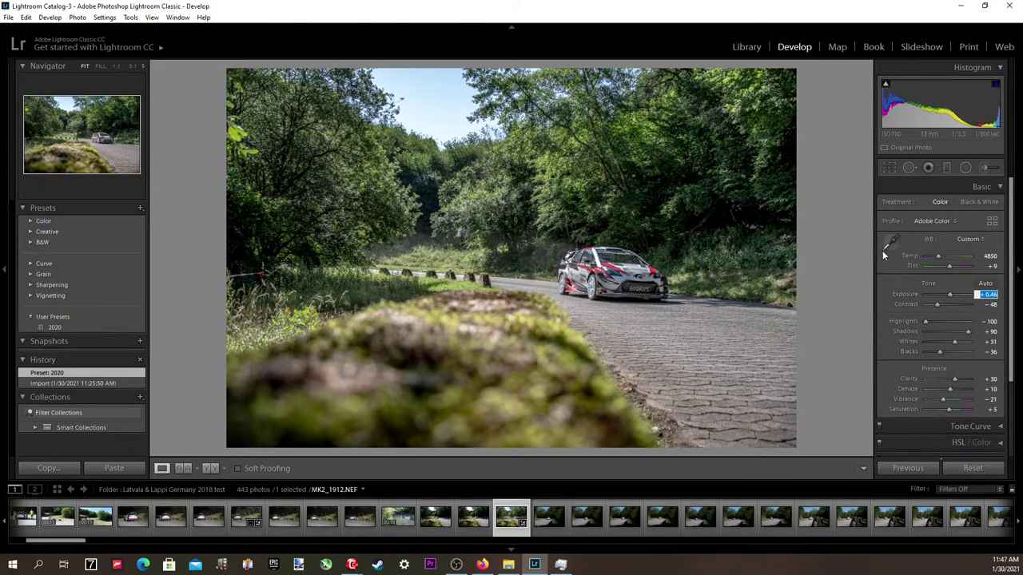
# Straighten the photo with a crop angle of -0.90 and nudge the image slightly left within the crop frame.
pyautogui.click(889, 169)
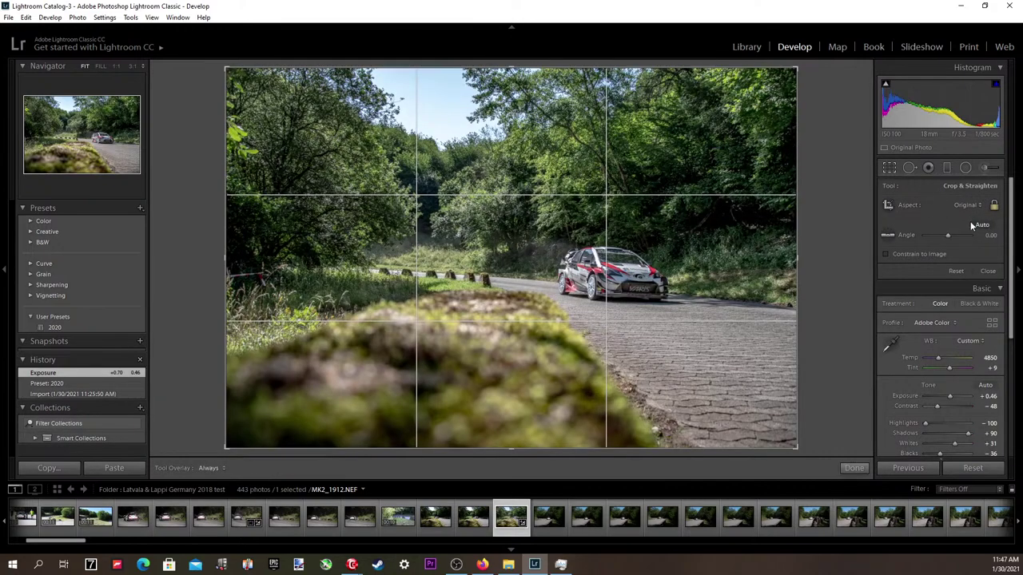
pyautogui.click(979, 226)
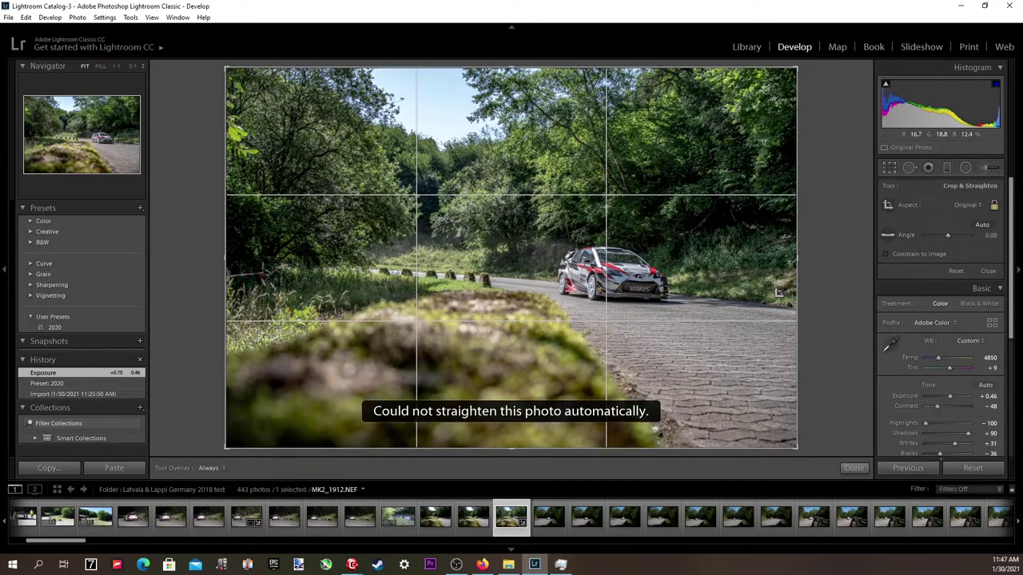
pyautogui.click(991, 236)
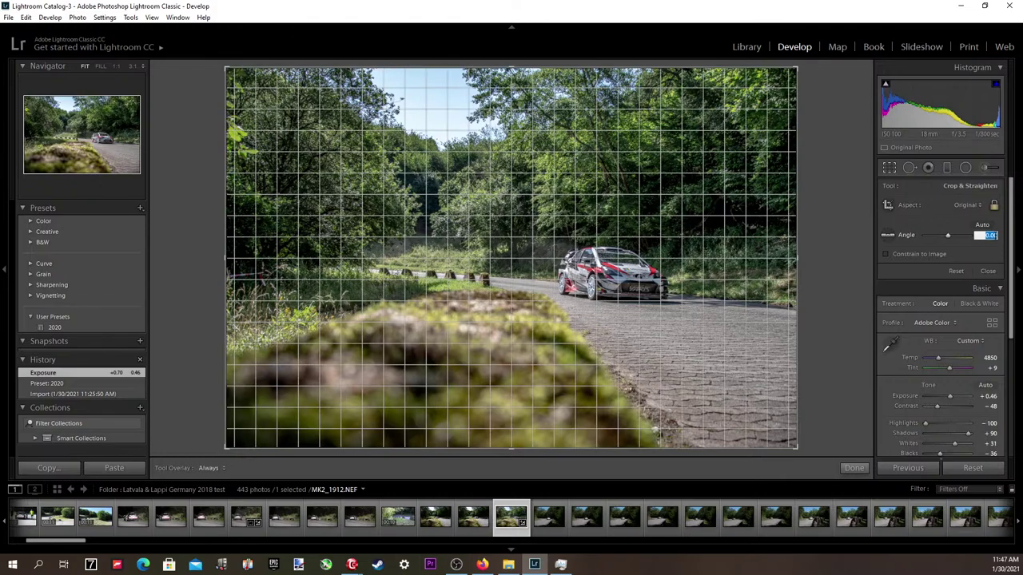
pyautogui.press('Down')
pyautogui.press('Down')
pyautogui.press('Down')
pyautogui.press('Down')
pyautogui.press('Down')
pyautogui.press('Down')
pyautogui.press('Down')
pyautogui.press('Down')
pyautogui.press('Down')
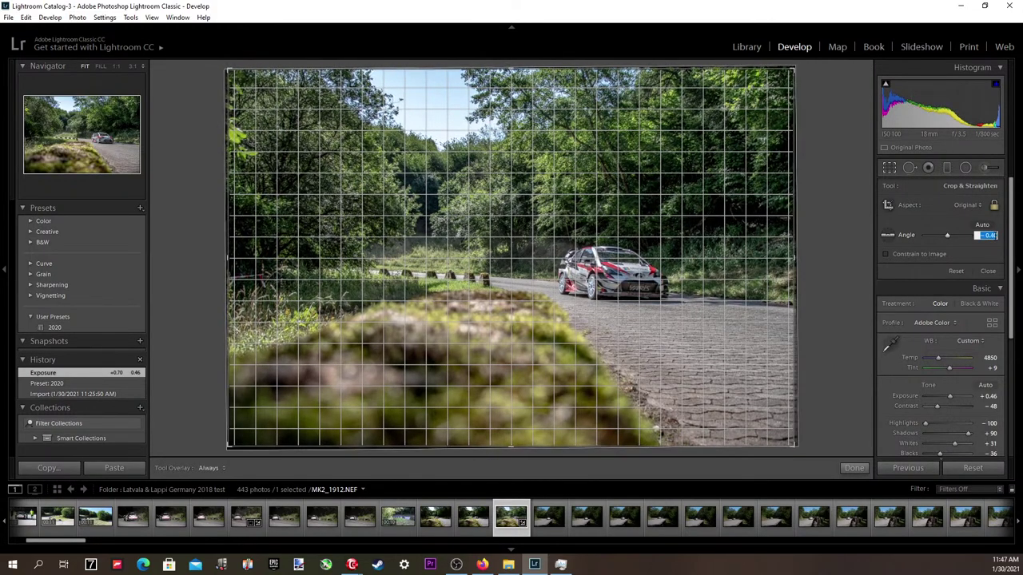
pyautogui.press('Down')
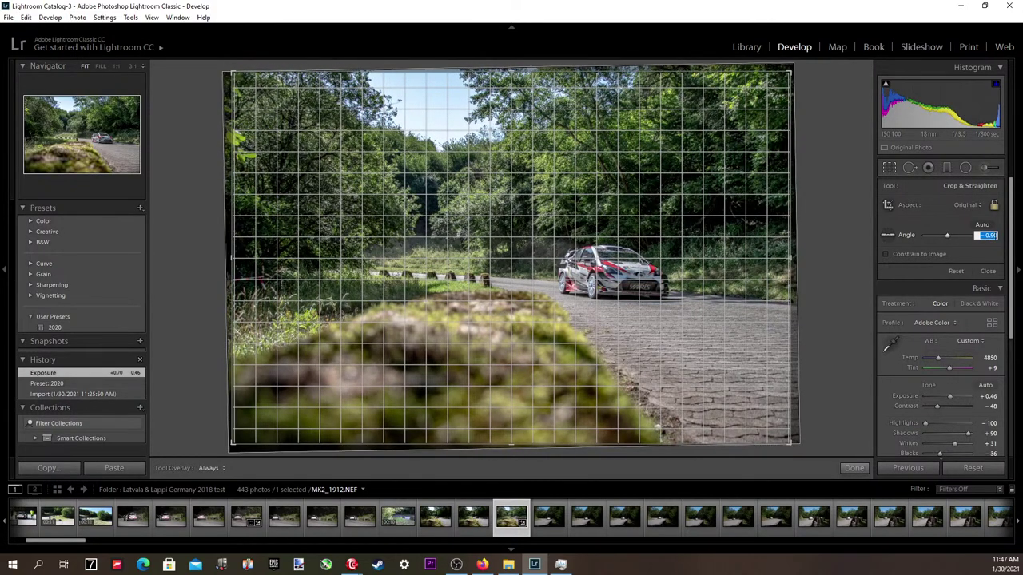
pyautogui.press('Return')
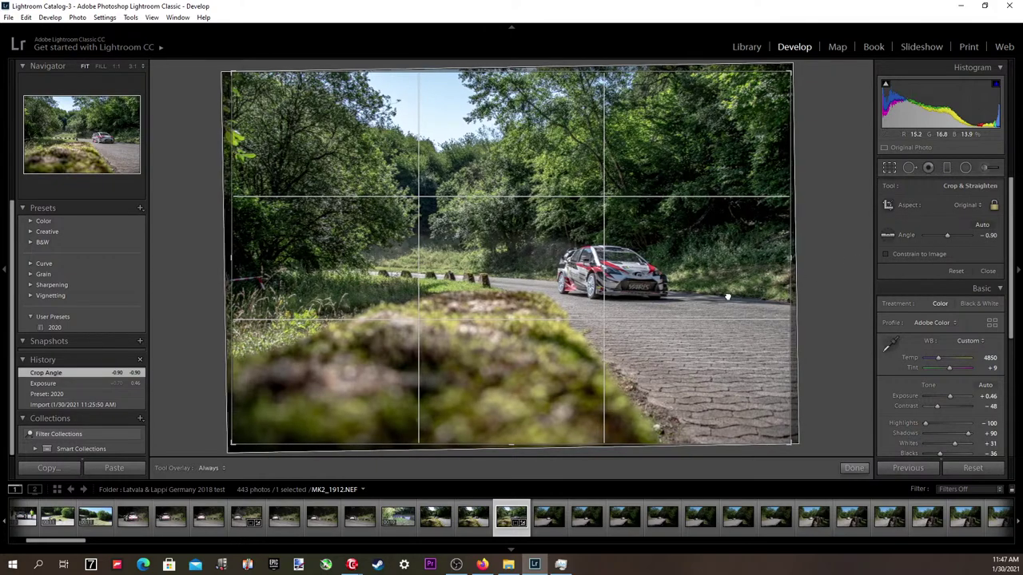
pyautogui.moveTo(727, 297); pyautogui.dragTo(724, 297)
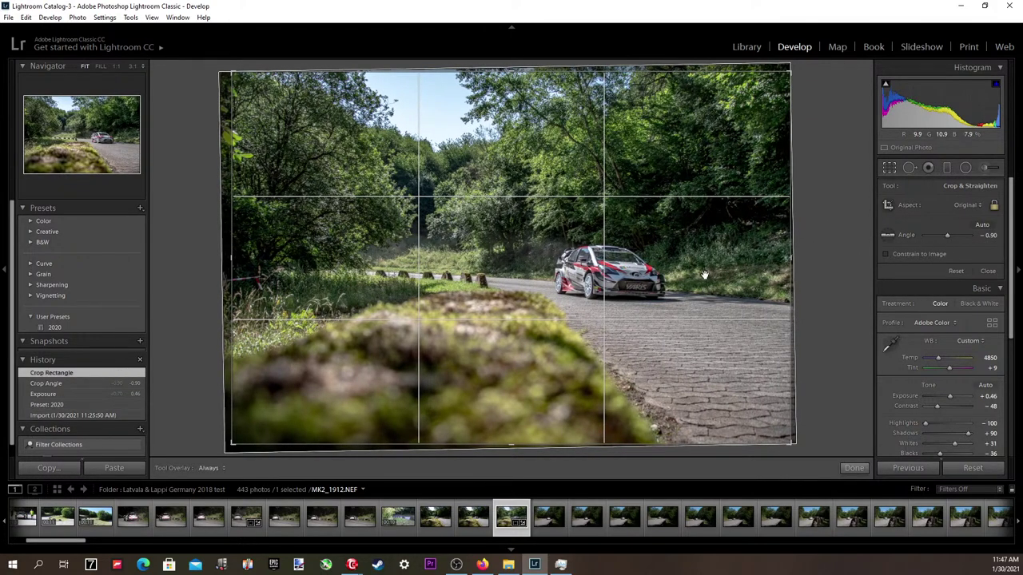
pyautogui.press('Return')
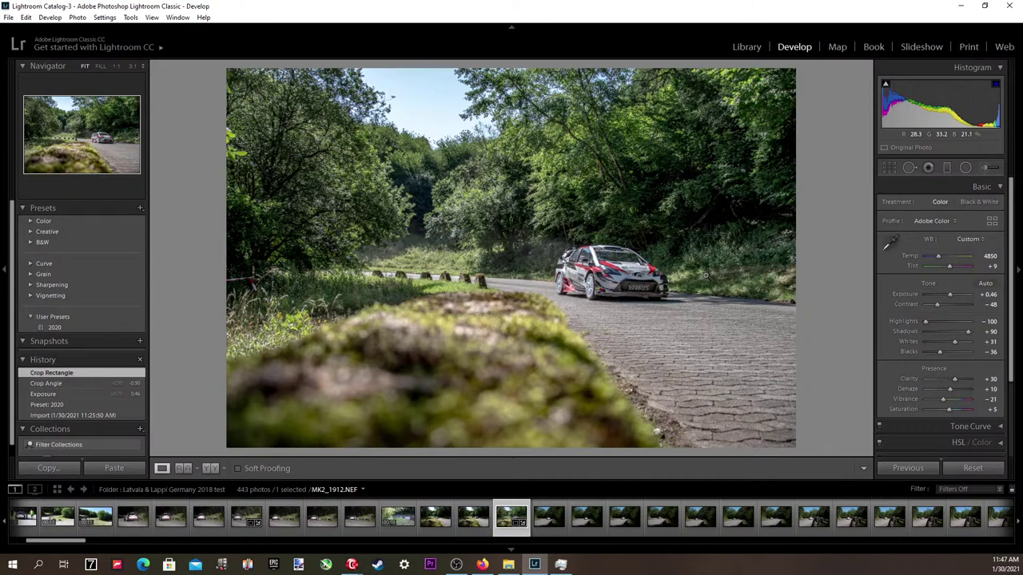
# Reopen the crop, set its angle to -1.20 and shift the image slightly within the frame.
pyautogui.click(889, 168)
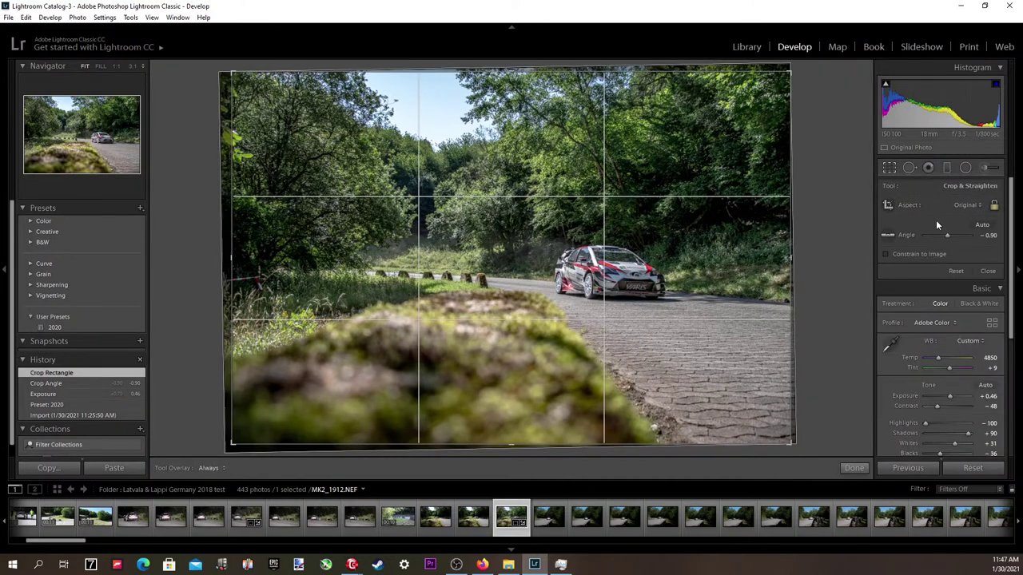
pyautogui.click(989, 235)
pyautogui.press('Down')
pyautogui.press('Down')
pyautogui.press('Down')
pyautogui.press('Down')
pyautogui.press('Down')
pyautogui.press('Down')
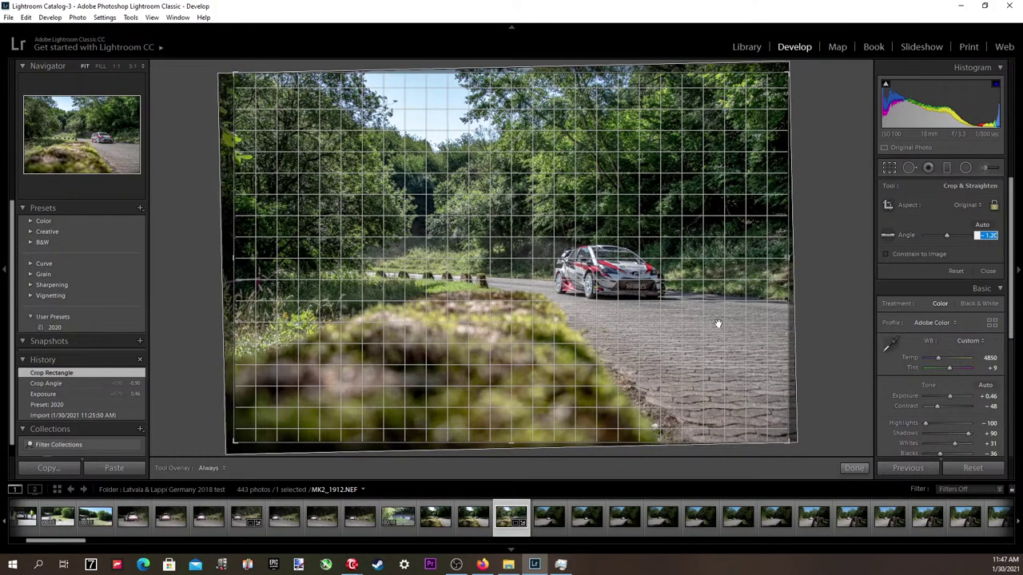
pyautogui.click(676, 292)
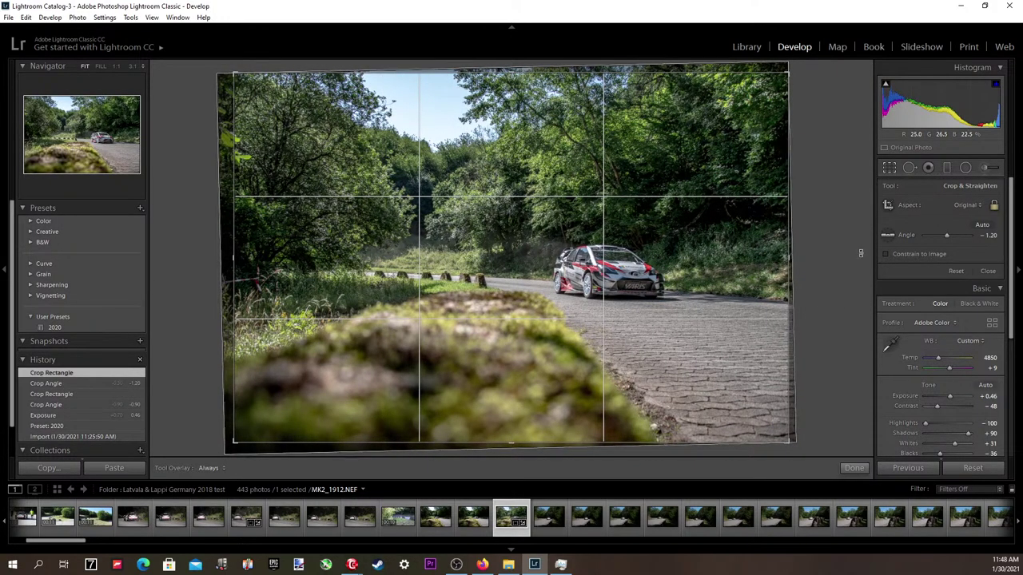
# Set the crop angle to -1.50 and apply the crop.
pyautogui.click(991, 236)
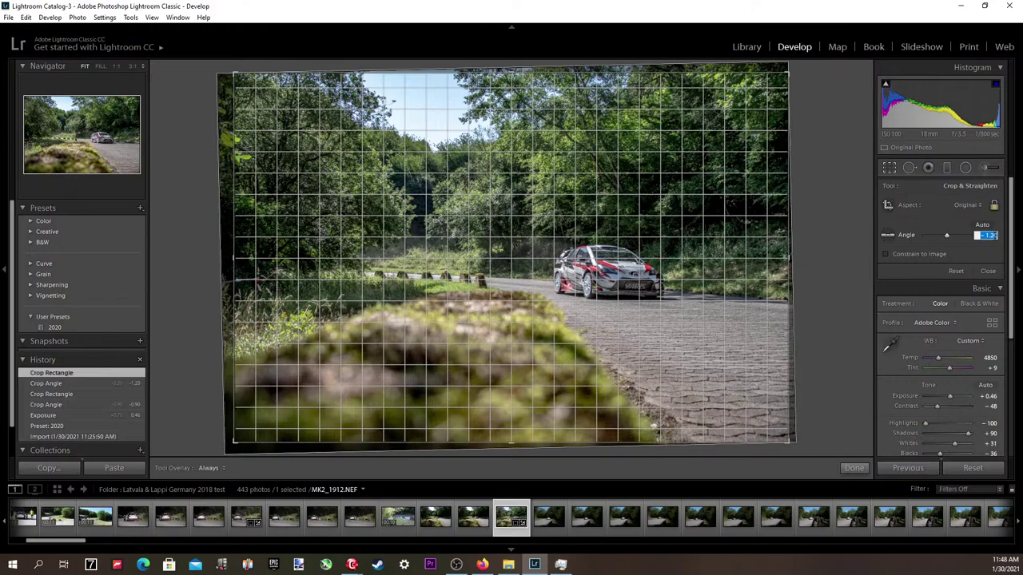
pyautogui.press('Down')
pyautogui.press('Down')
pyautogui.press('Down')
pyautogui.press('Down')
pyautogui.press('Down')
pyautogui.press('Up')
pyautogui.press('Up')
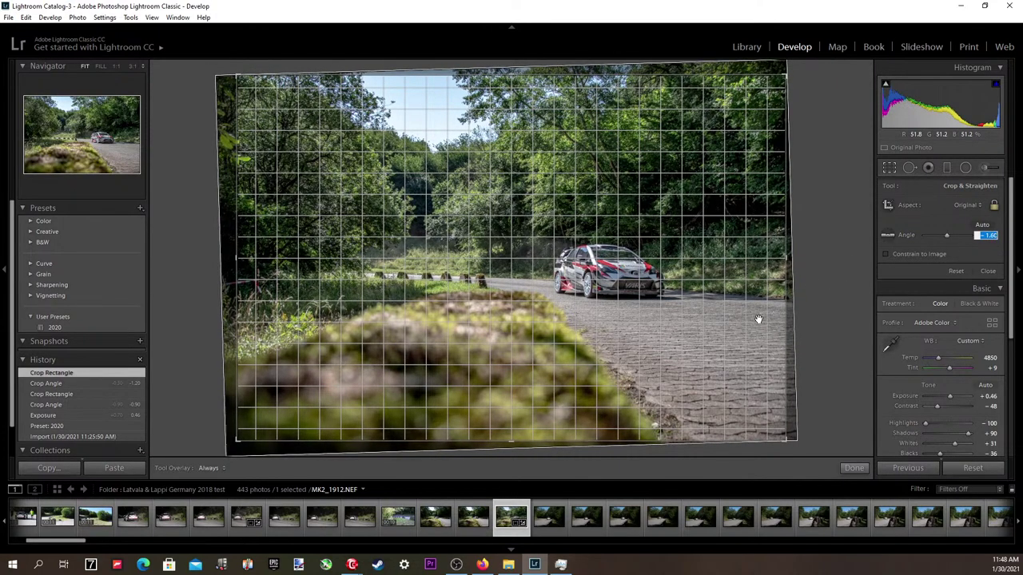
pyautogui.press('Return')
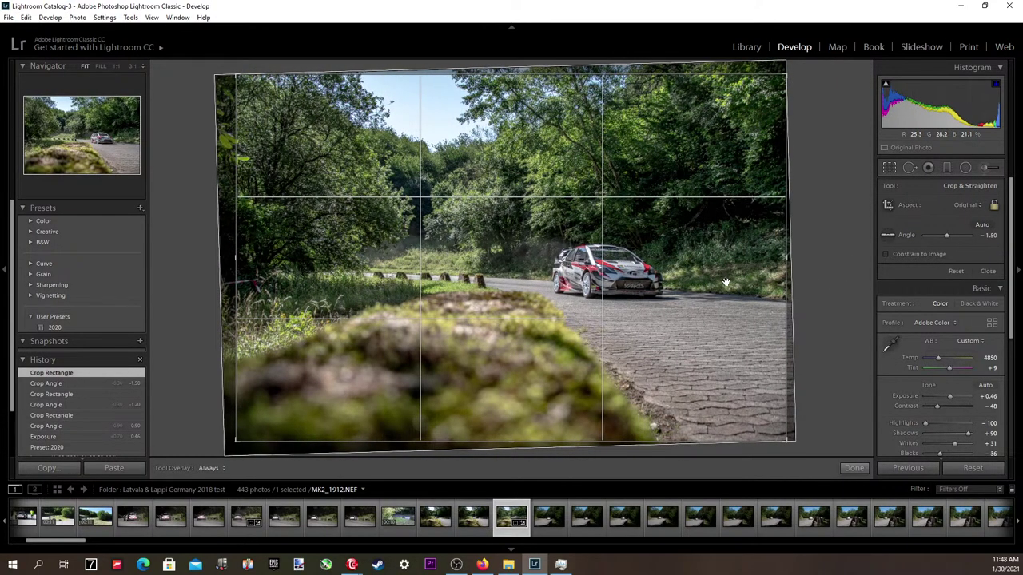
pyautogui.press('Return')
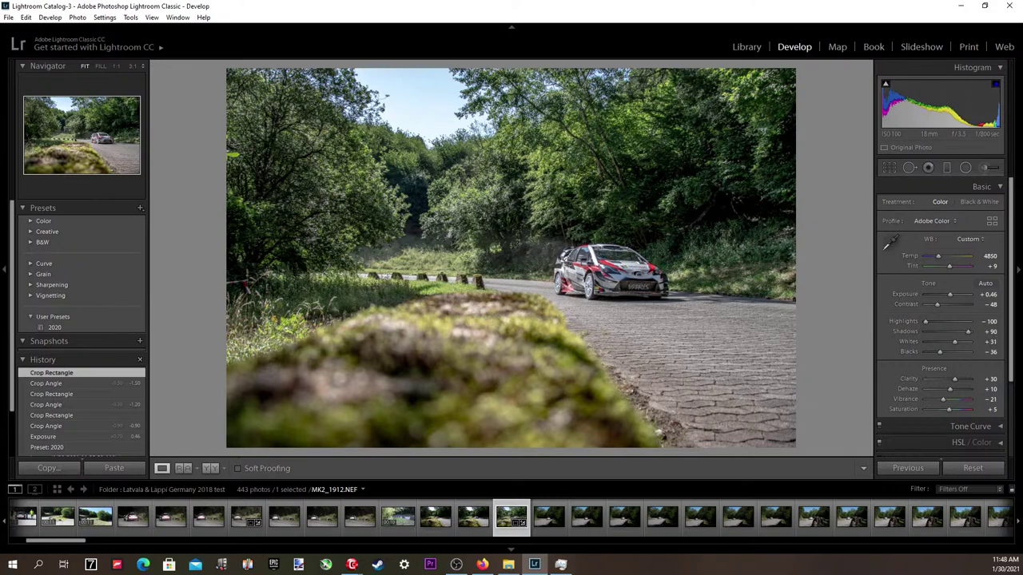
# Cool the photo's white balance by setting Temp to 4550.
pyautogui.click(483, 564)
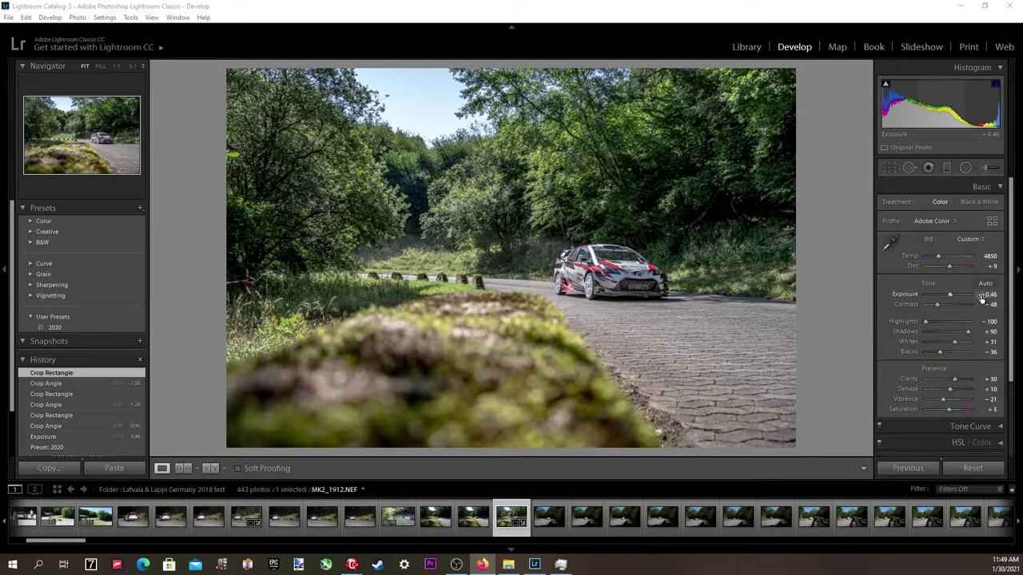
pyautogui.click(991, 267)
pyautogui.click(990, 255)
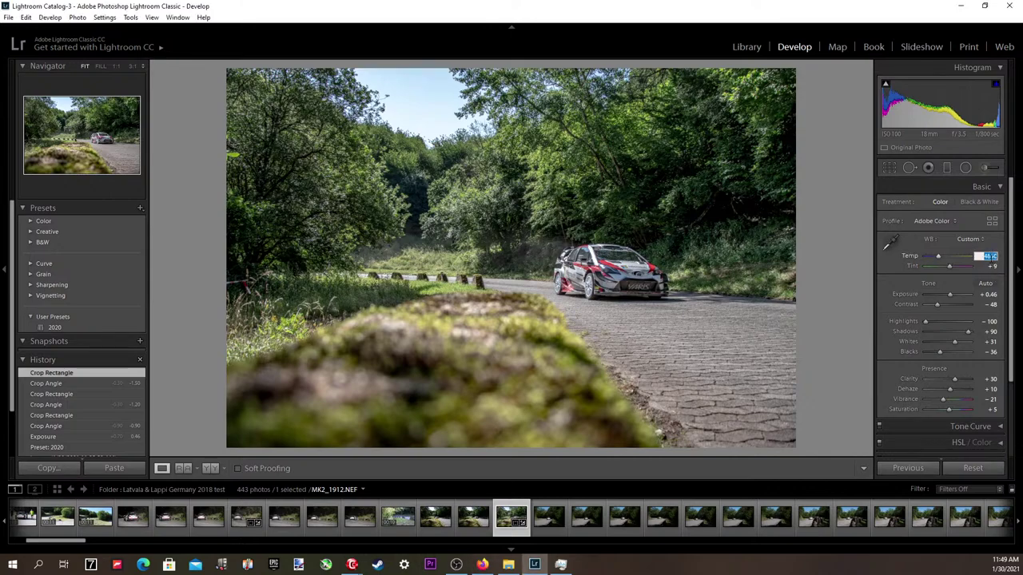
pyautogui.press('Down')
pyautogui.press('Down')
pyautogui.press('Down')
pyautogui.press('Down')
pyautogui.press('Down')
pyautogui.press('Down')
pyautogui.press('Down')
pyautogui.press('Down')
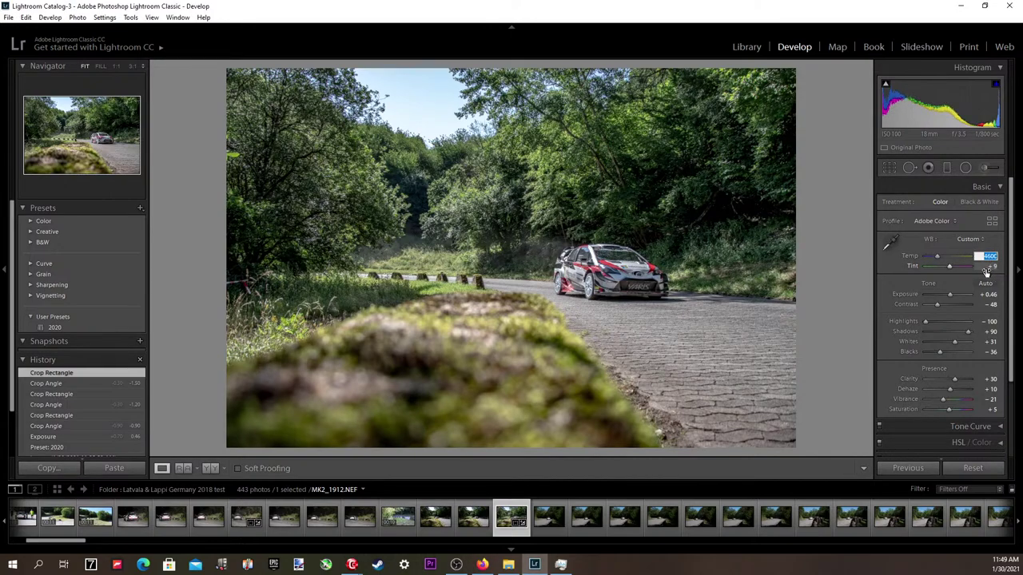
pyautogui.press('Up')
pyautogui.press('Up')
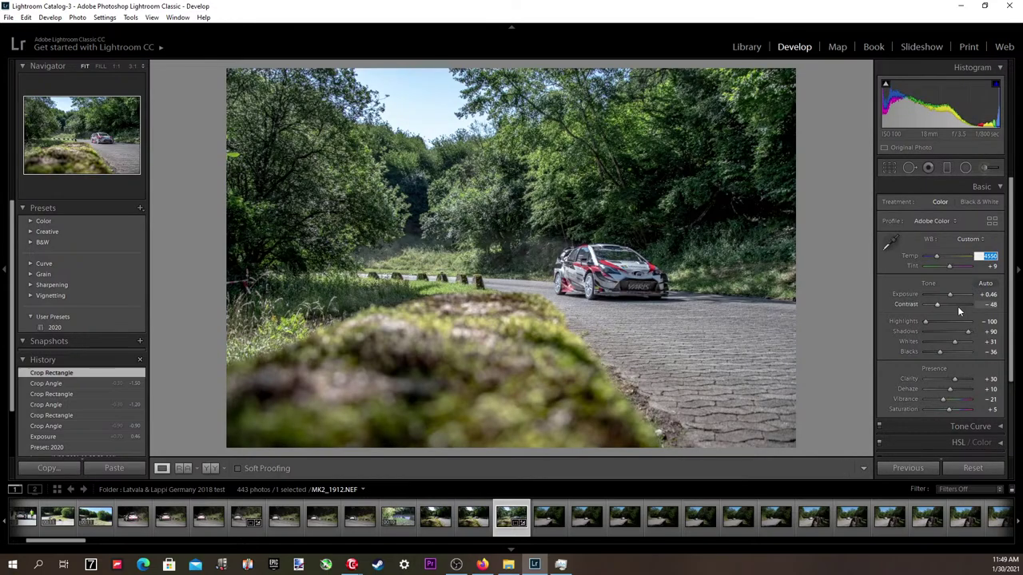
# Adjust the tone with Contrast -40, Highlights -93, Shadows +93, Whites +38 and Blacks -31.
pyautogui.moveTo(939, 303); pyautogui.dragTo(928, 320)
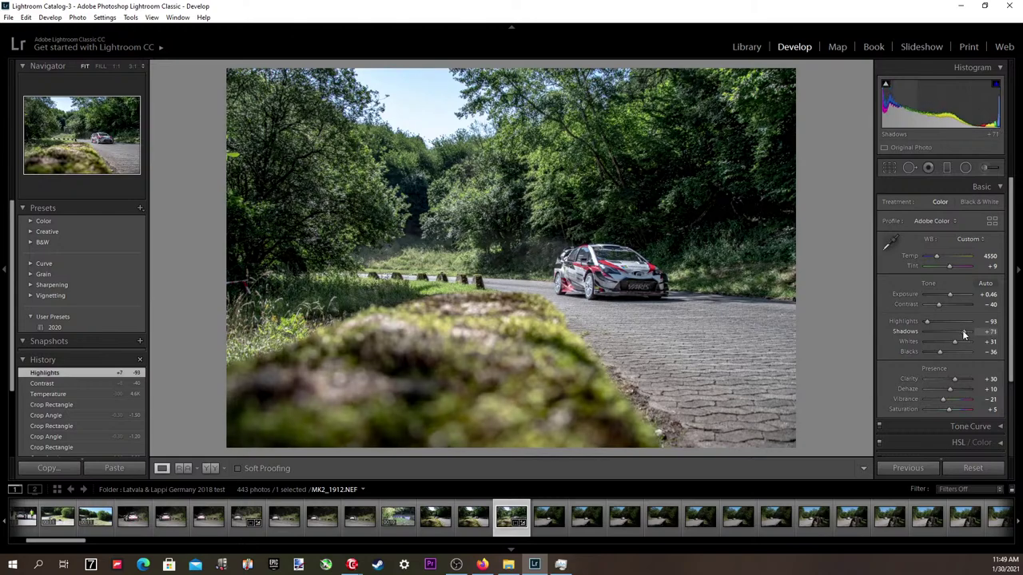
pyautogui.moveTo(968, 336); pyautogui.dragTo(942, 349)
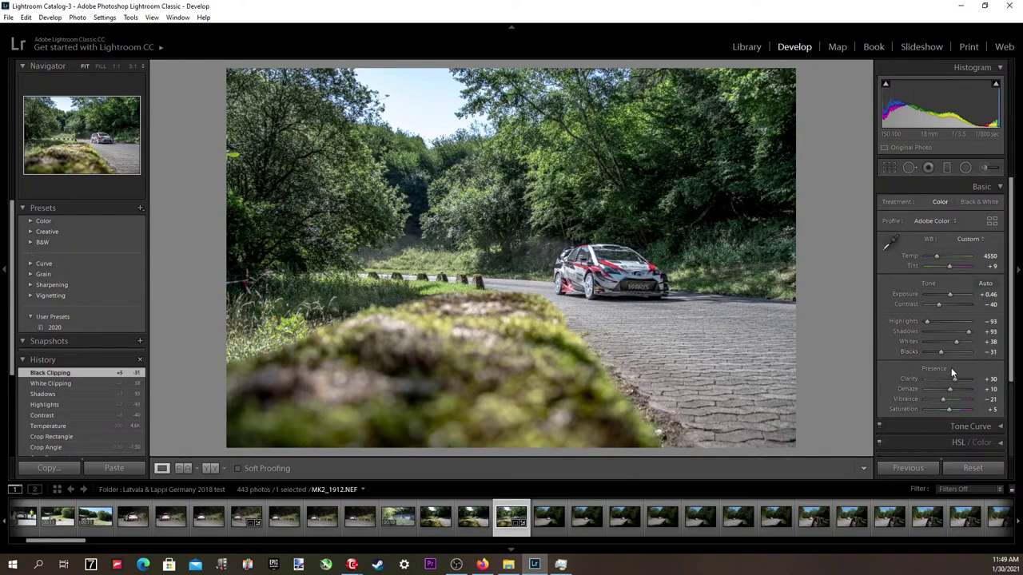
# Cool the photo's white balance further by setting Temp to 4400.
pyautogui.click(990, 256)
pyautogui.press('Up')
pyautogui.press('Down')
pyautogui.press('Down')
pyautogui.press('Down')
pyautogui.press('Down')
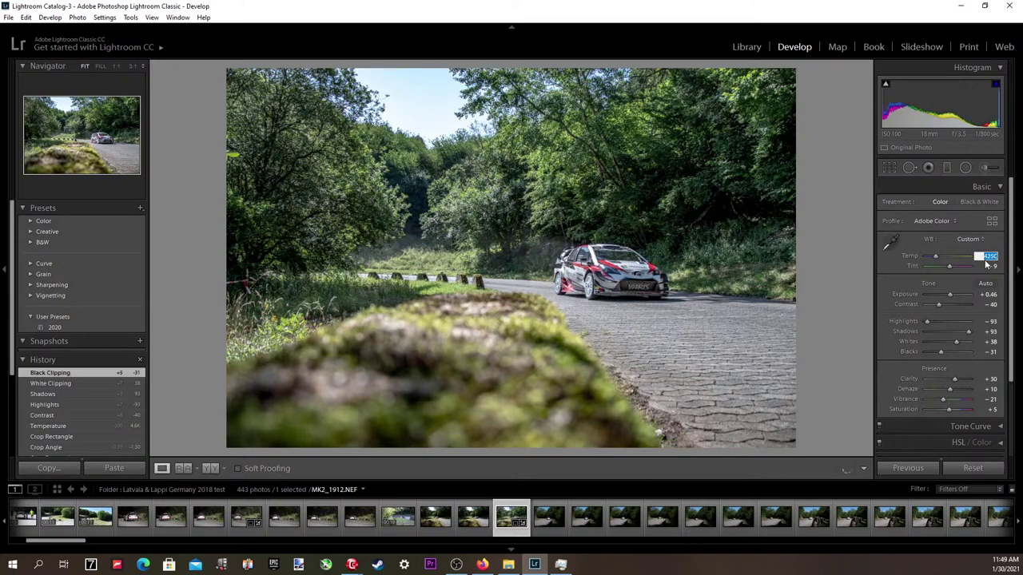
pyautogui.press('Up')
pyautogui.press('Up')
pyautogui.press('Up')
pyautogui.press('Up')
pyautogui.press('Up')
pyautogui.press('Up')
pyautogui.press('Down')
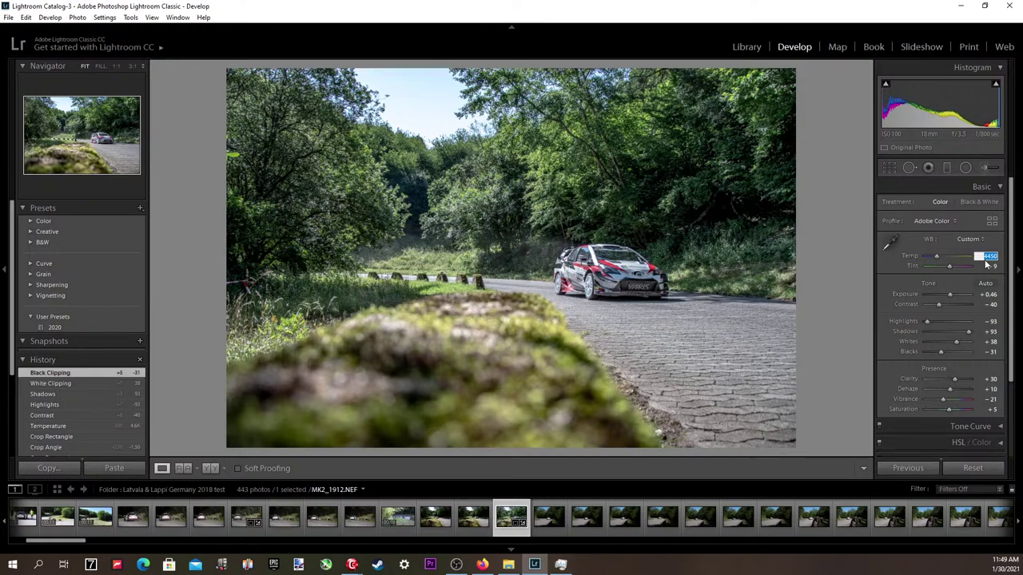
pyautogui.press('Down')
pyautogui.hotkey('alt', 'Tab')
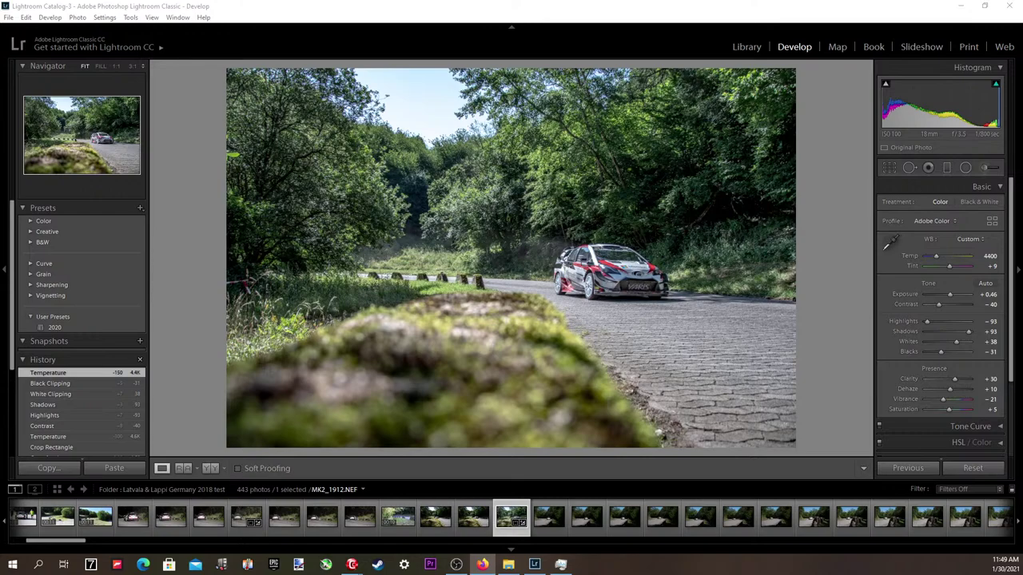
pyautogui.click(113, 373)
pyautogui.click(629, 284)
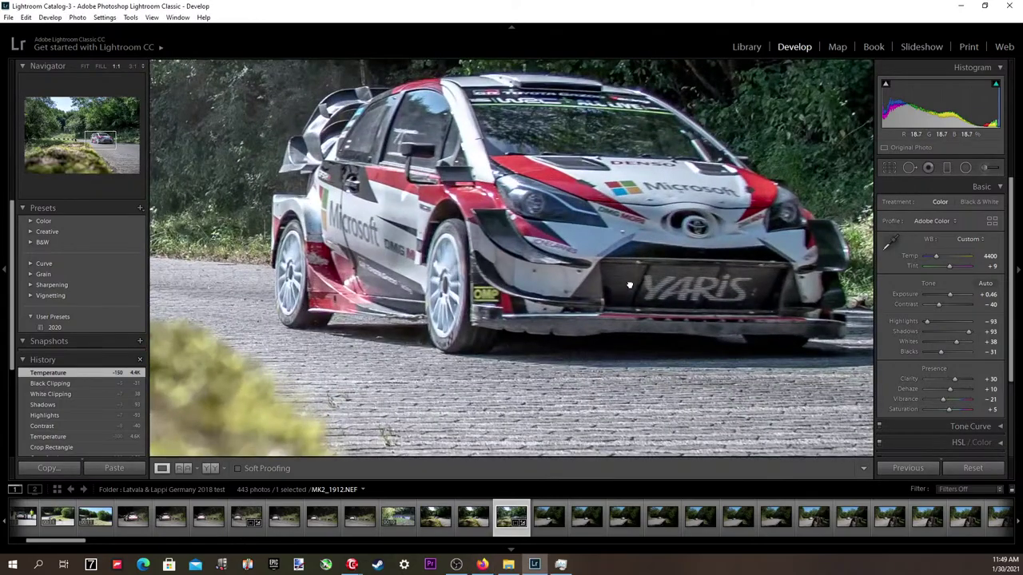
pyautogui.click(629, 284)
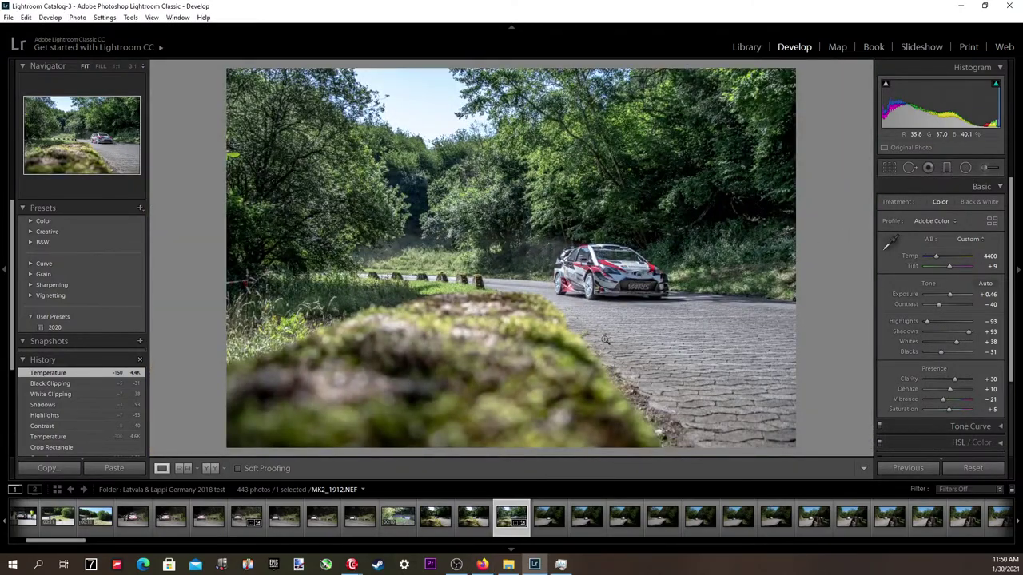
# Paint an Adjustment Brush mask over the mossy wall in the foreground, undoing the misplaced stroke.
pyautogui.click(985, 168)
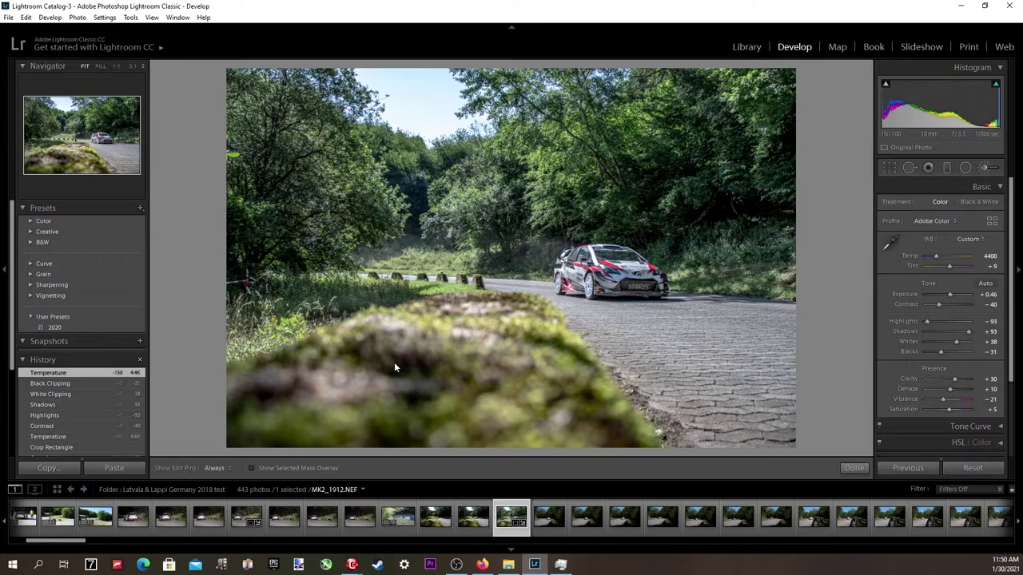
pyautogui.moveTo(447, 378)
pyautogui.mouseDown()
pyautogui.moveTo(282, 430)
pyautogui.moveTo(255, 401)
pyautogui.moveTo(277, 370)
pyautogui.moveTo(275, 336)
pyautogui.moveTo(255, 340)
pyautogui.moveTo(302, 304)
pyautogui.moveTo(286, 286)
pyautogui.moveTo(377, 280)
pyautogui.moveTo(412, 303)
pyautogui.moveTo(375, 317)
pyautogui.moveTo(422, 320)
pyautogui.moveTo(479, 349)
pyautogui.moveTo(460, 396)
pyautogui.moveTo(395, 418)
pyautogui.moveTo(198, 416)
pyautogui.moveTo(599, 440)
pyautogui.moveTo(528, 346)
pyautogui.moveTo(508, 297)
pyautogui.moveTo(513, 333)
pyautogui.mouseUp()
pyautogui.hotkey('ctrl', 'z')
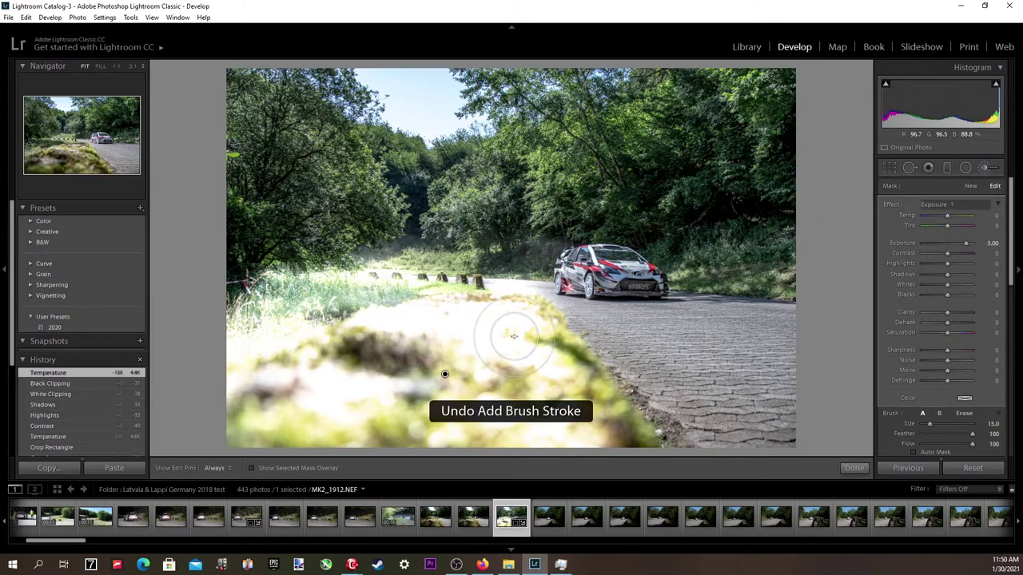
pyautogui.moveTo(231, 391)
pyautogui.mouseDown()
pyautogui.moveTo(238, 421)
pyautogui.moveTo(340, 418)
pyautogui.moveTo(404, 432)
pyautogui.moveTo(443, 420)
pyautogui.moveTo(533, 438)
pyautogui.moveTo(564, 427)
pyautogui.moveTo(620, 437)
pyautogui.moveTo(576, 404)
pyautogui.moveTo(520, 320)
pyautogui.moveTo(424, 325)
pyautogui.moveTo(373, 363)
pyautogui.moveTo(495, 366)
pyautogui.moveTo(497, 383)
pyautogui.moveTo(406, 337)
pyautogui.moveTo(423, 324)
pyautogui.moveTo(356, 383)
pyautogui.moveTo(583, 443)
pyautogui.mouseUp()
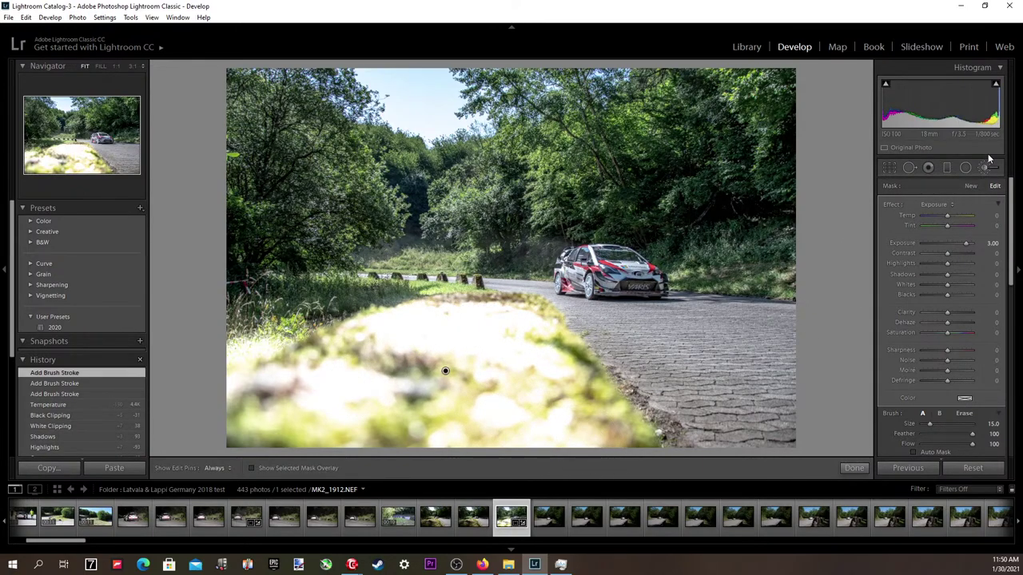
# Set the foreground brush mask to Exposure 0.10, Temp 5 and Tint -2.
pyautogui.click(991, 243)
pyautogui.write('0')
pyautogui.press('Return')
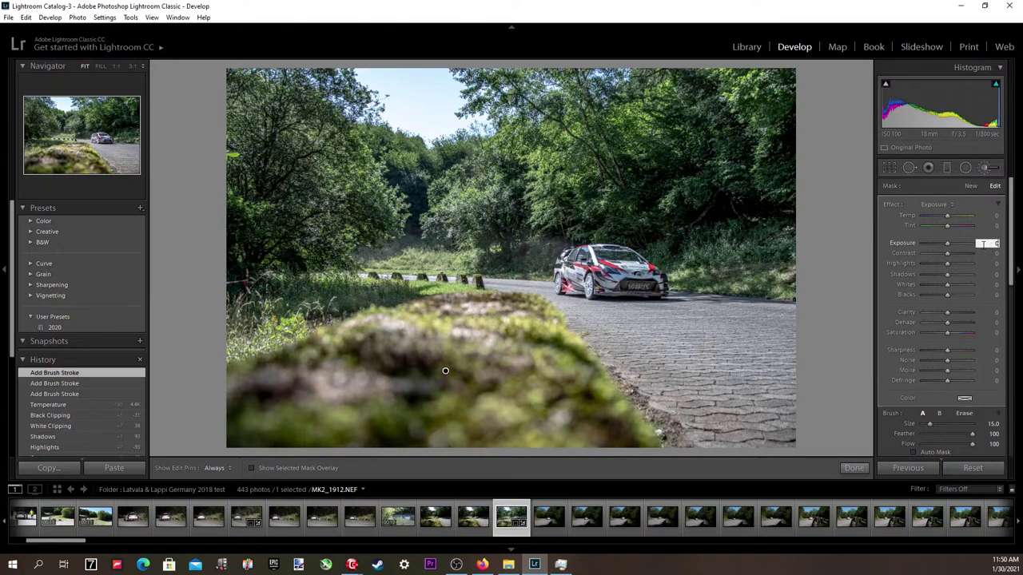
pyautogui.press('Up')
pyautogui.click(989, 215)
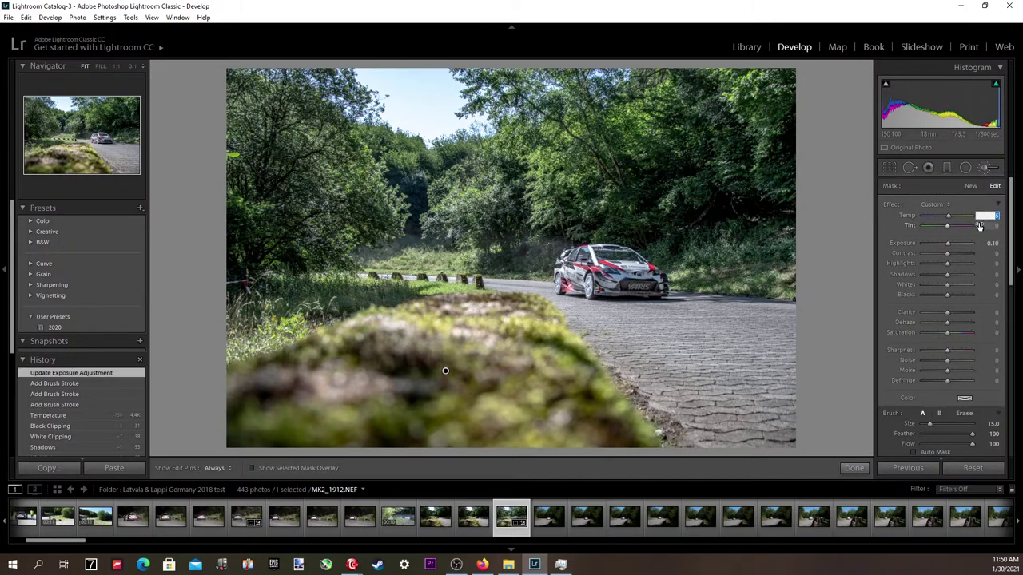
pyautogui.click(988, 226)
pyautogui.write('-2')
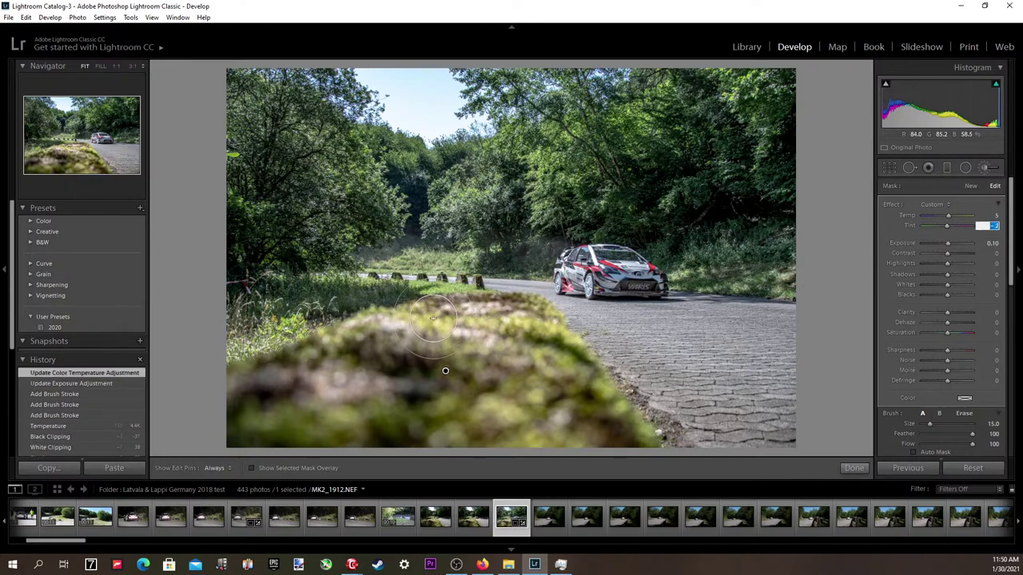
pyautogui.press('Return')
# Extend the brush mask over the trees on both sides and behind the road, and close the Adjustment Brush.
pyautogui.press('h')
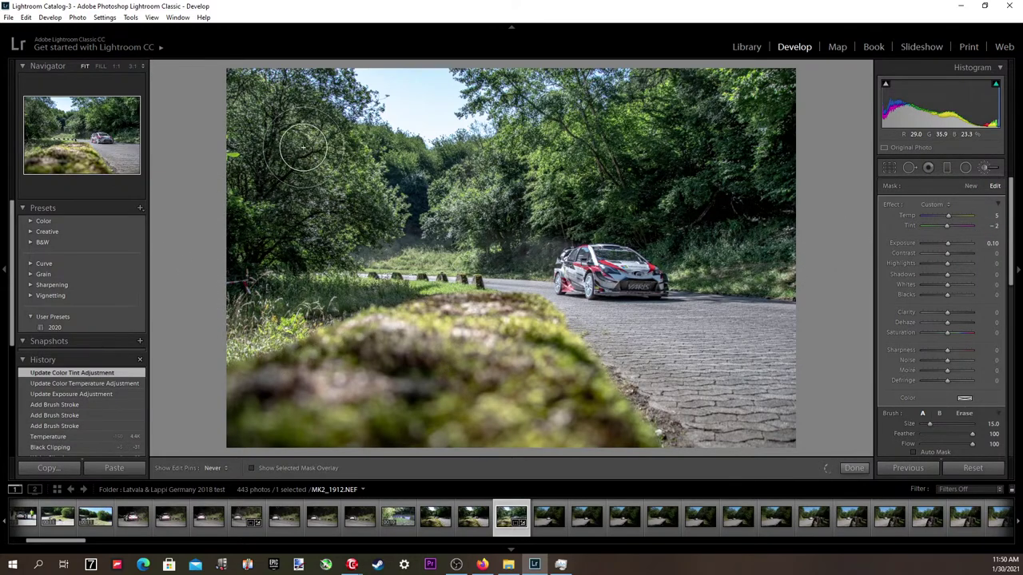
pyautogui.moveTo(261, 193); pyautogui.dragTo(304, 171)
pyautogui.moveTo(508, 191)
pyautogui.mouseDown()
pyautogui.moveTo(465, 199)
pyautogui.moveTo(496, 209)
pyautogui.mouseUp()
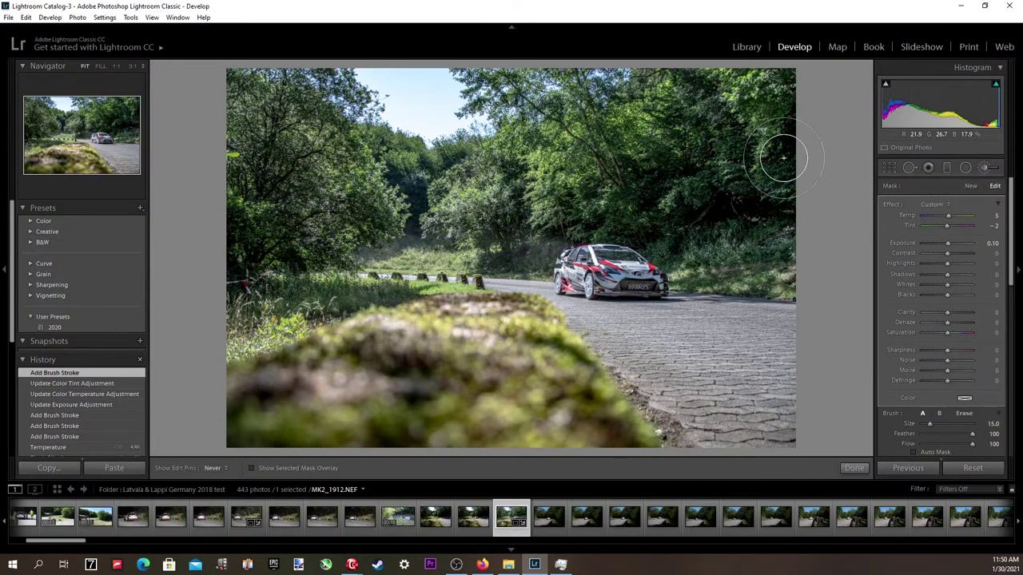
pyautogui.moveTo(787, 266)
pyautogui.mouseDown()
pyautogui.moveTo(704, 242)
pyautogui.moveTo(779, 258)
pyautogui.moveTo(831, 239)
pyautogui.mouseUp()
pyautogui.press('h')
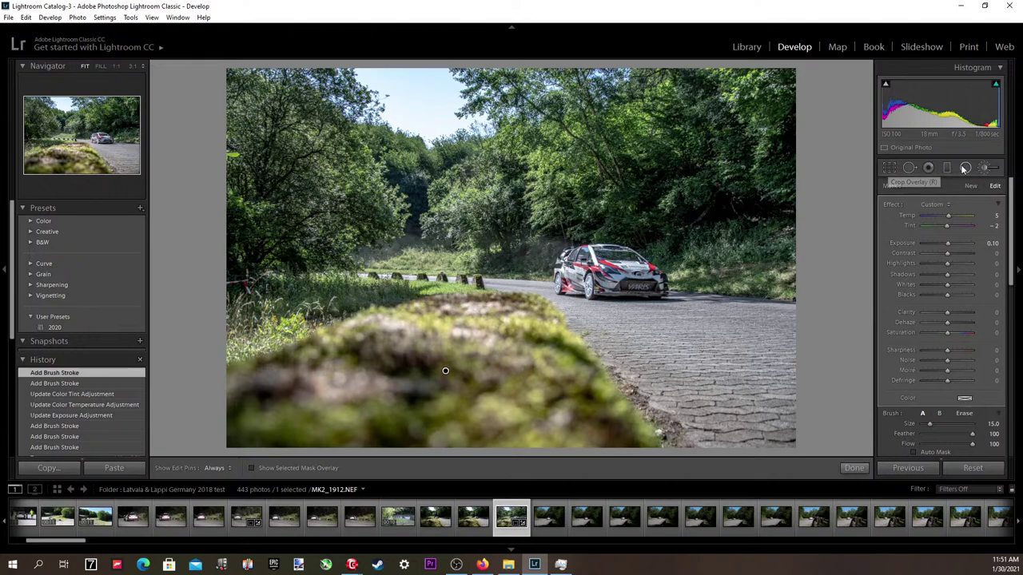
pyautogui.click(985, 168)
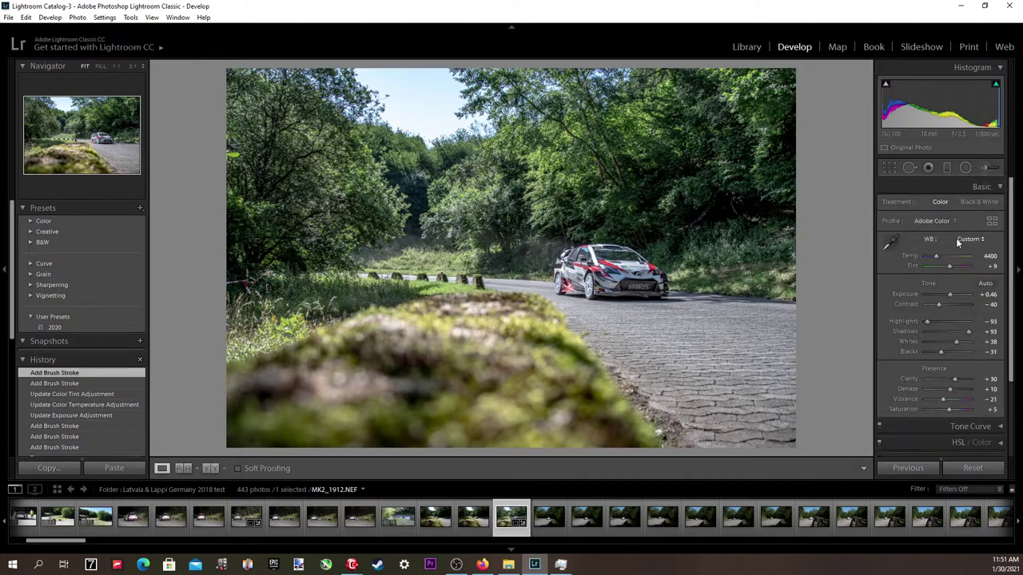
pyautogui.click(991, 294)
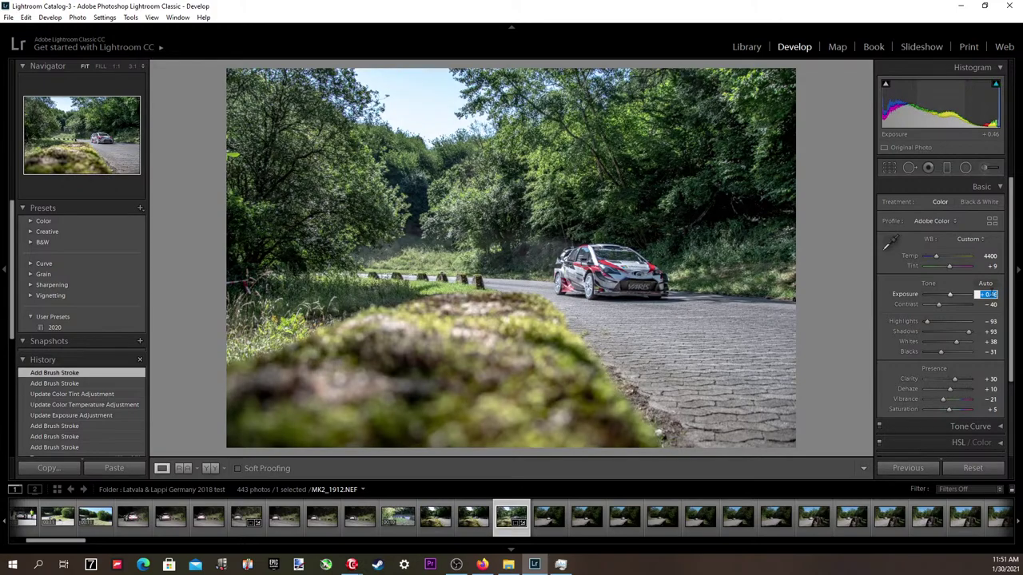
pyautogui.click(729, 308)
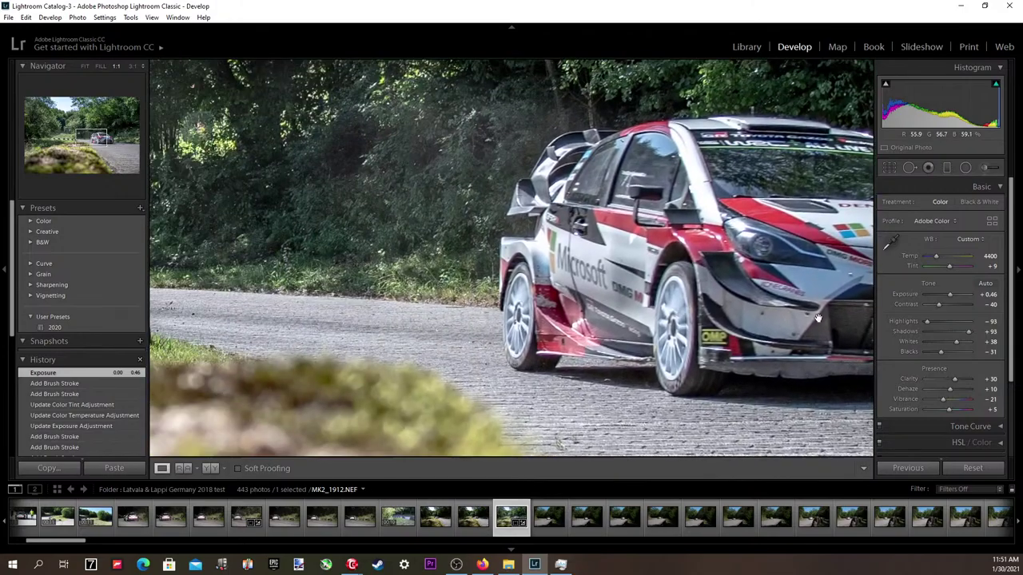
pyautogui.click(200, 285)
pyautogui.click(248, 277)
pyautogui.click(248, 277)
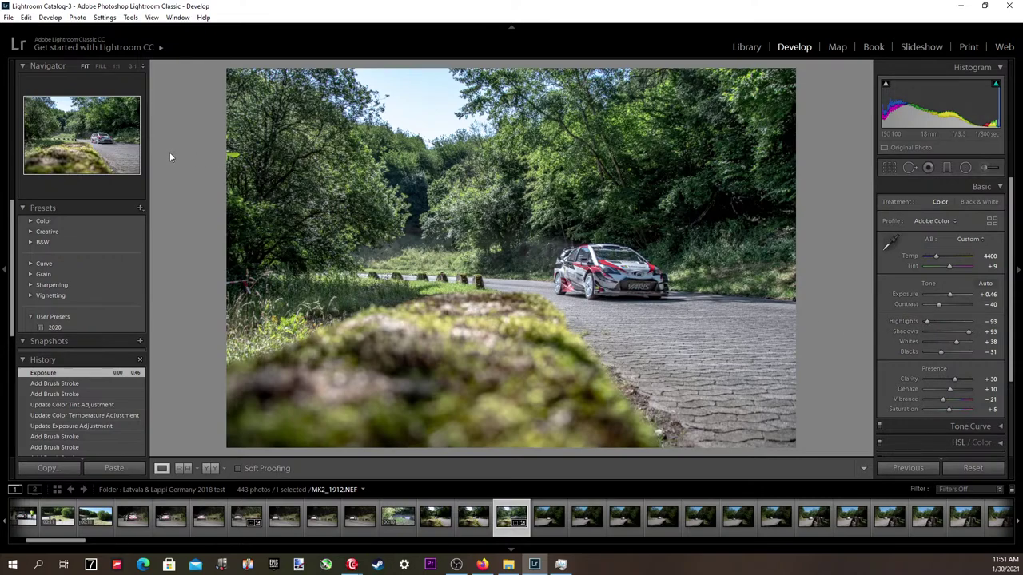
# Start exporting the photo, open its current watermark for editing and anchor the text at the middle of the right edge.
pyautogui.click(6, 19)
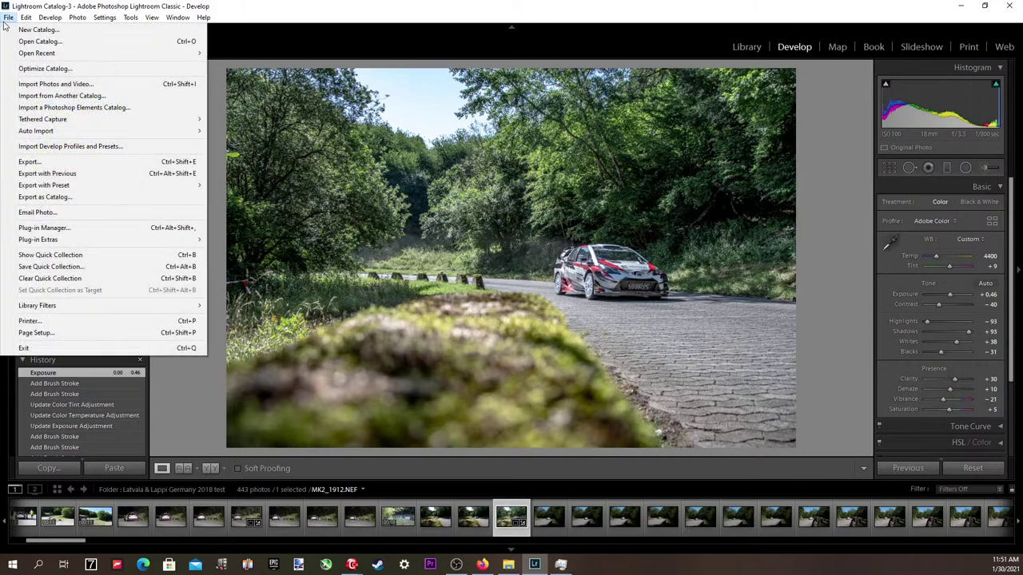
pyautogui.click(31, 162)
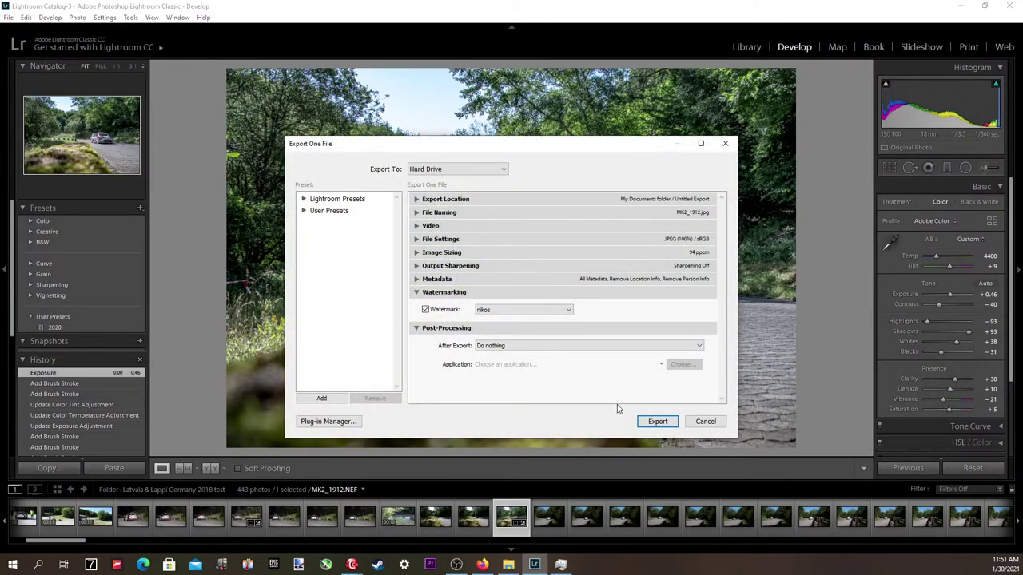
pyautogui.click(510, 311)
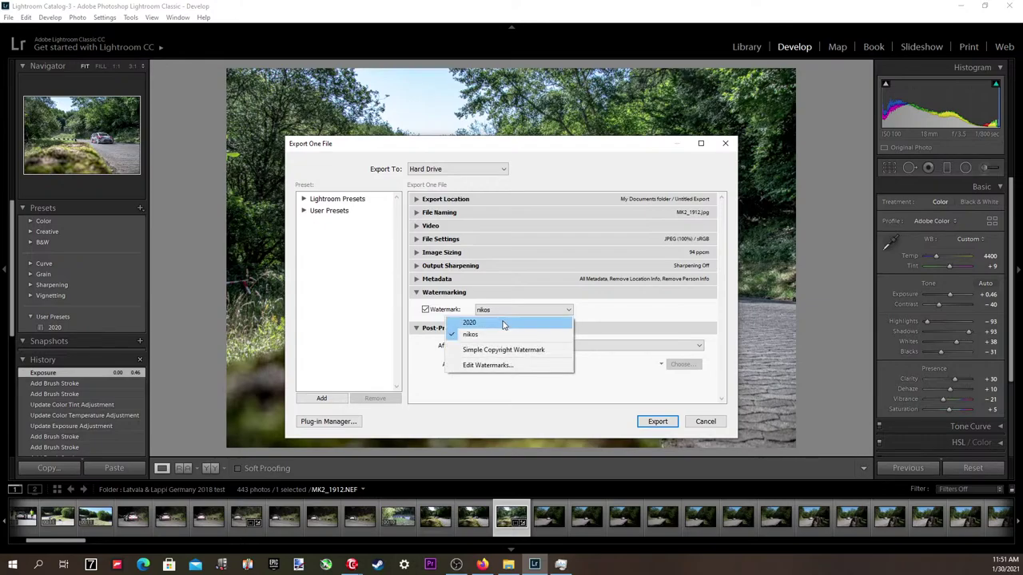
pyautogui.click(487, 366)
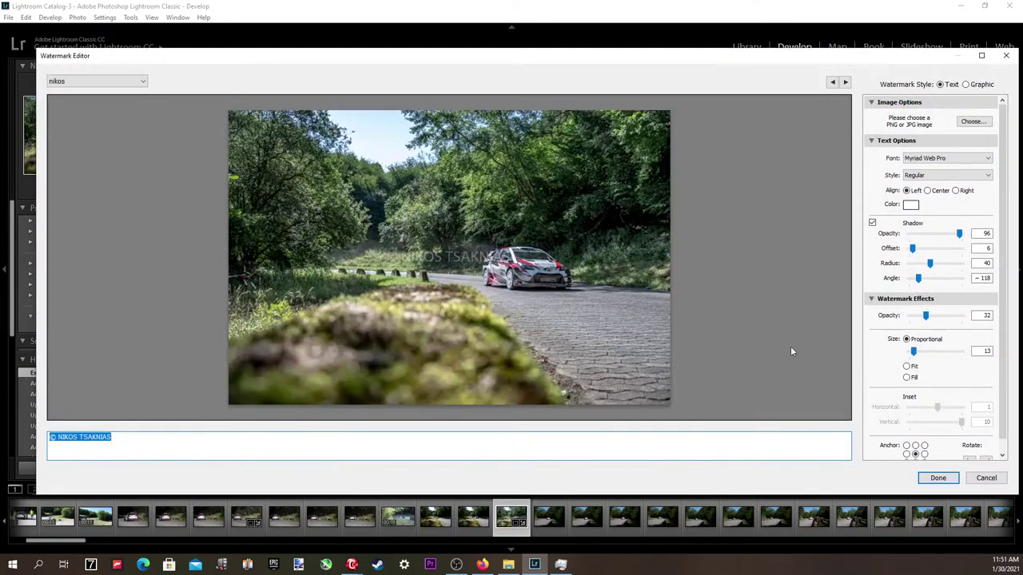
pyautogui.click(924, 454)
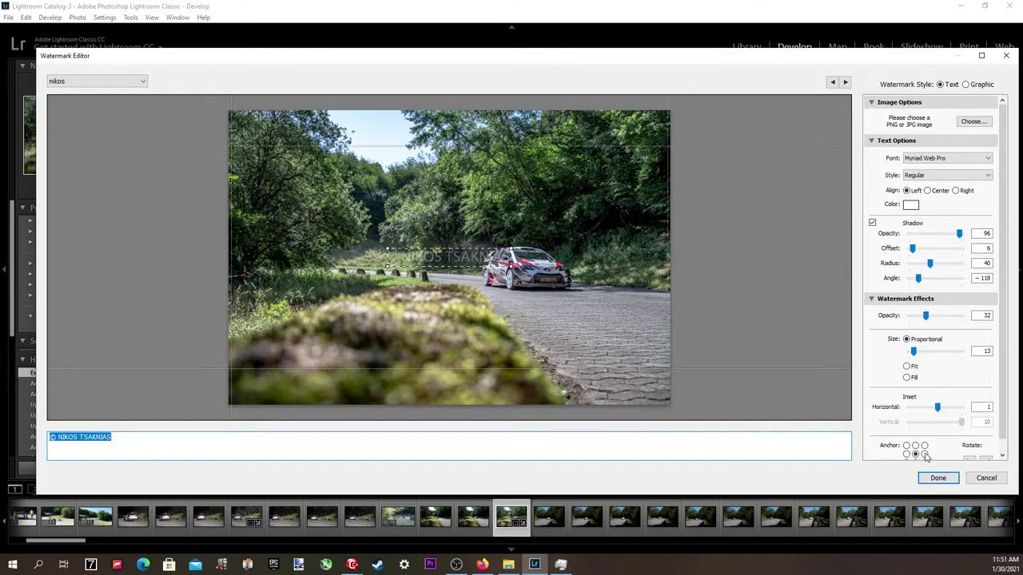
# Set the watermark's proportional size to 11 and save the change to its preset.
pyautogui.click(981, 350)
pyautogui.press('Down')
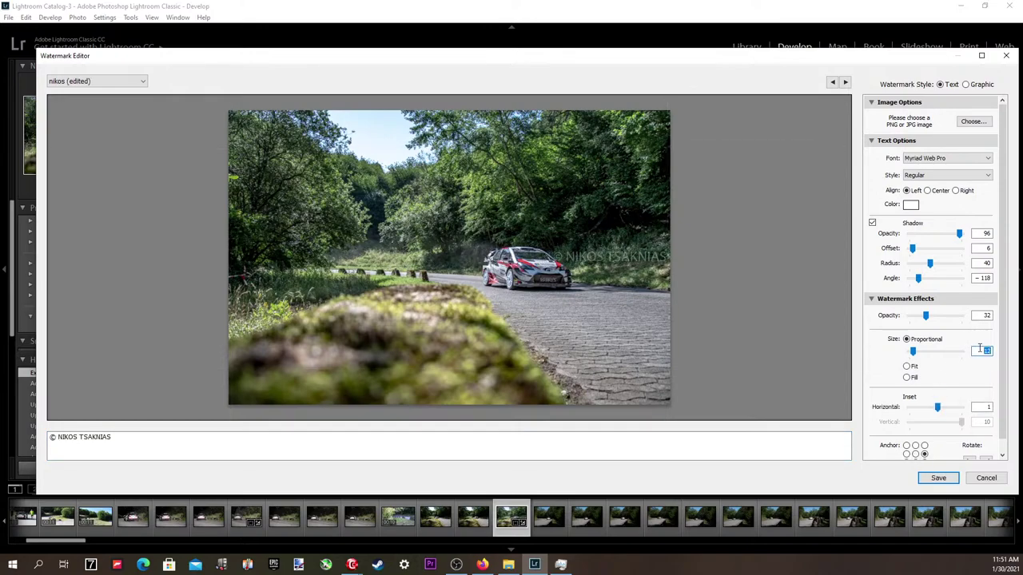
pyautogui.press('Down')
pyautogui.press('Up')
pyautogui.press('Down')
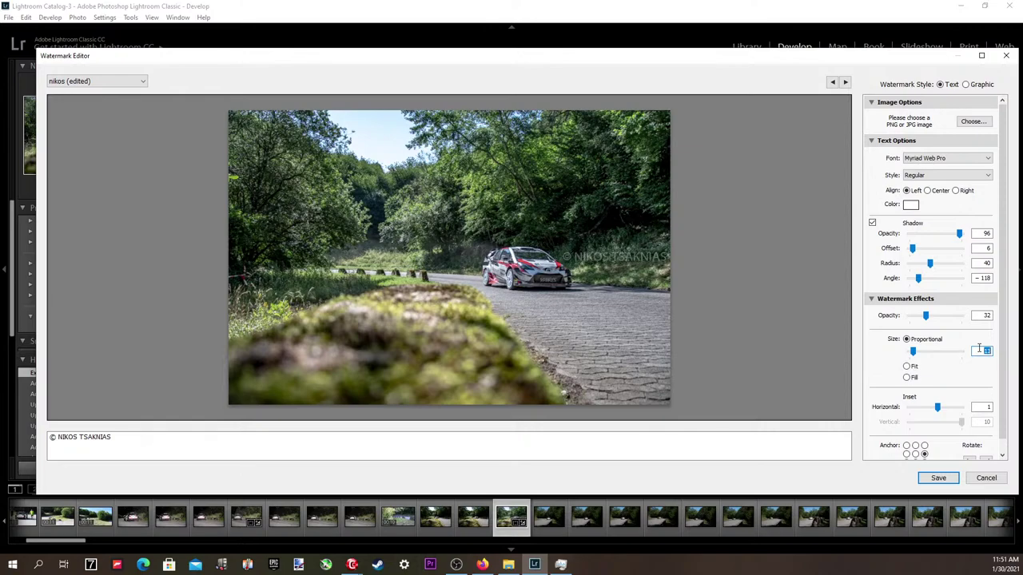
pyautogui.click(70, 81)
pyautogui.click(72, 161)
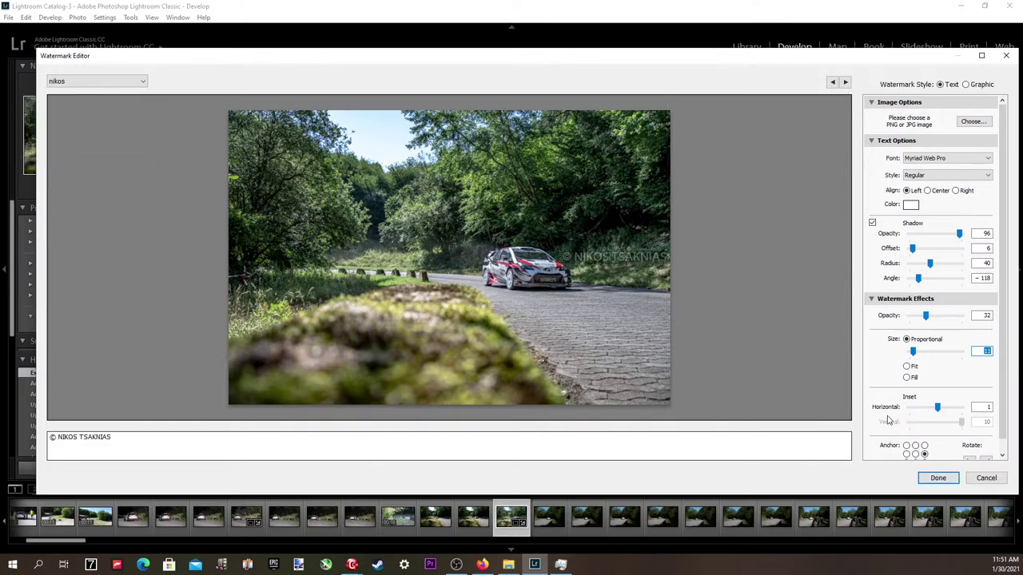
# Export the photo as MK2_1912.jpg with the edited watermark and return to the Library grid.
pyautogui.click(937, 478)
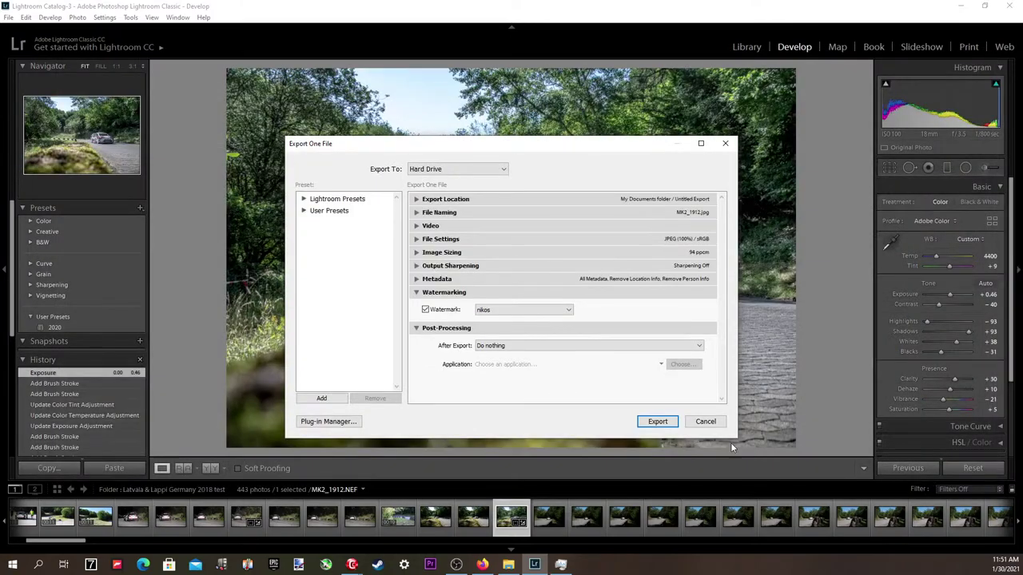
pyautogui.click(654, 422)
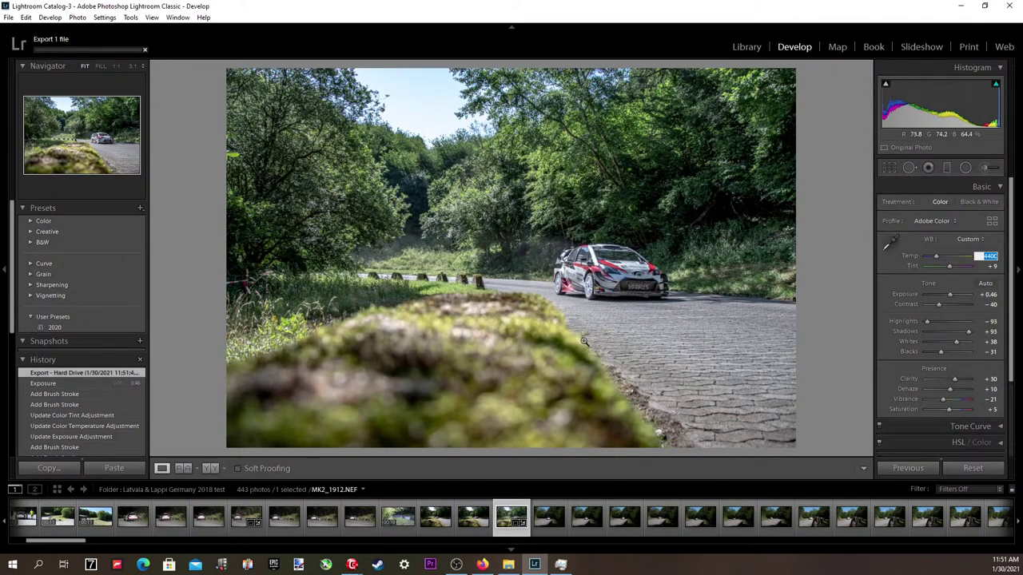
pyautogui.click(58, 489)
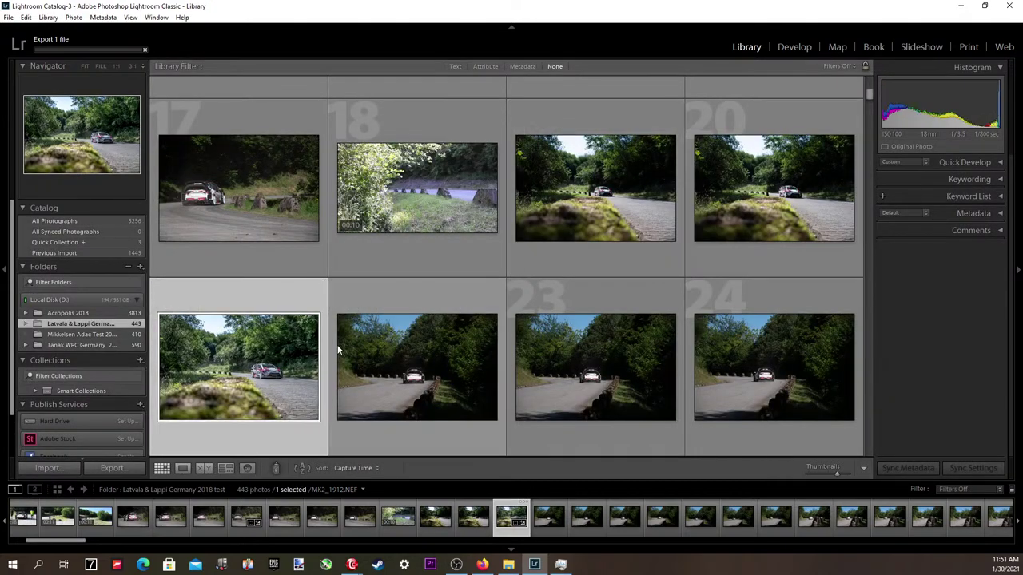
# Switch to File Explorer, reopen the Untitled Export folder in Documents, and look through and refresh the exported photos.
pyautogui.click(518, 569)
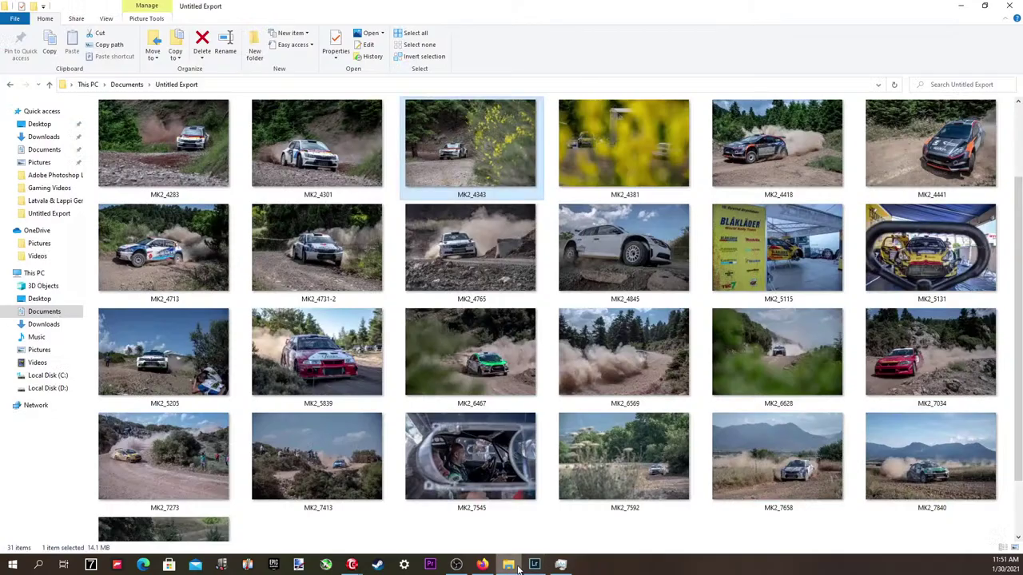
pyautogui.click(10, 85)
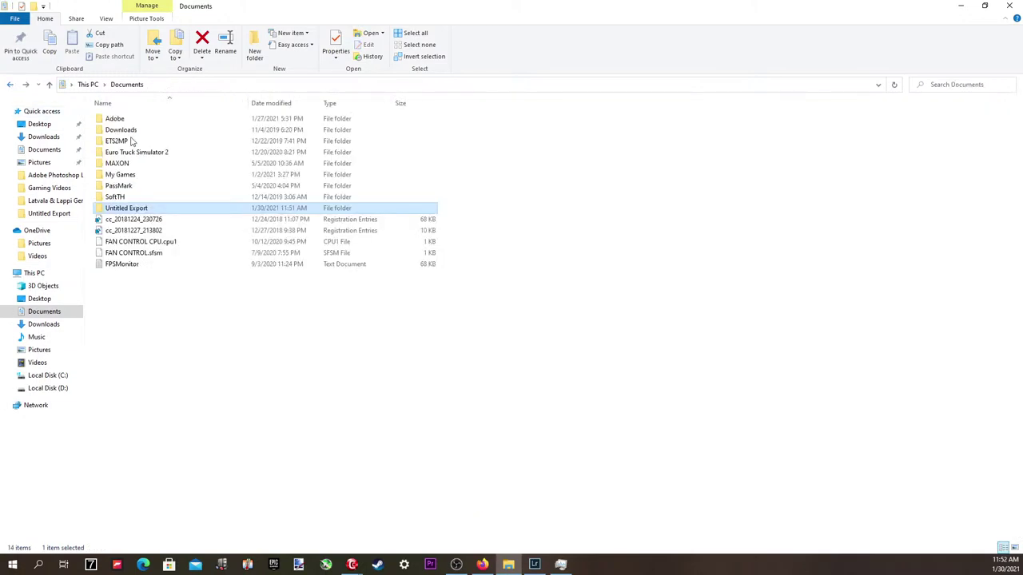
pyautogui.doubleClick(127, 208)
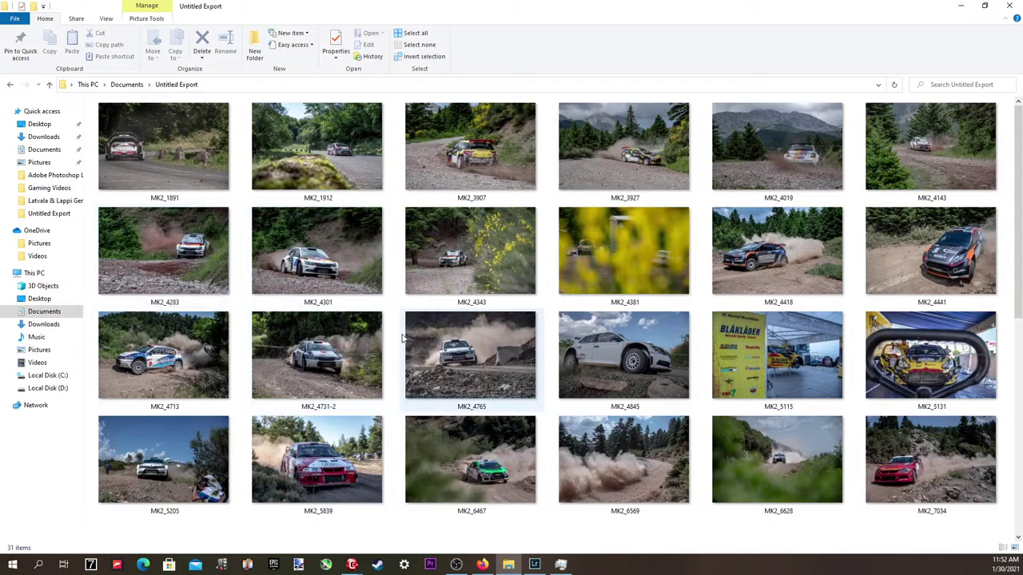
pyautogui.scroll(-3, 470, 344)
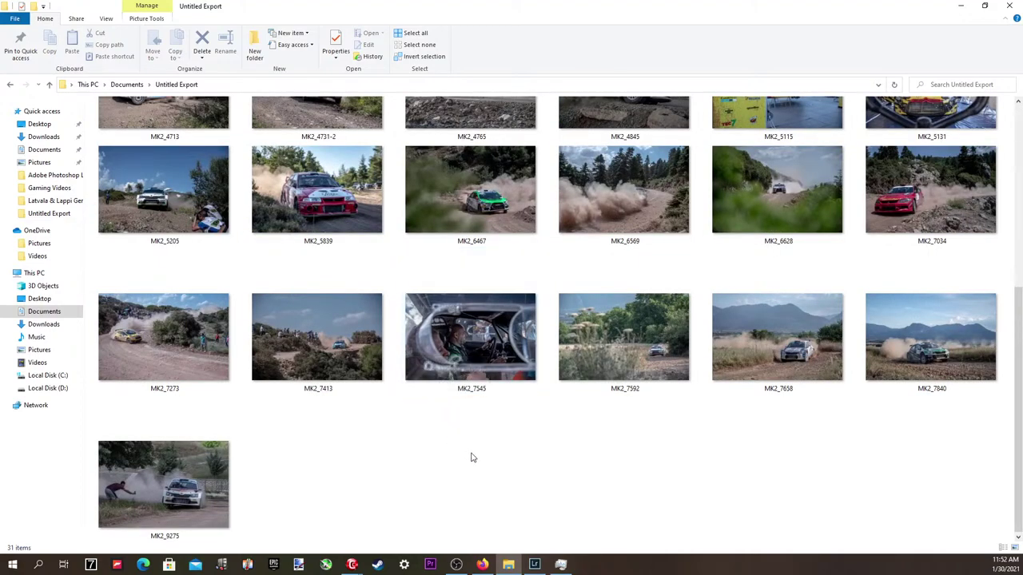
pyautogui.scroll(3, 471, 457)
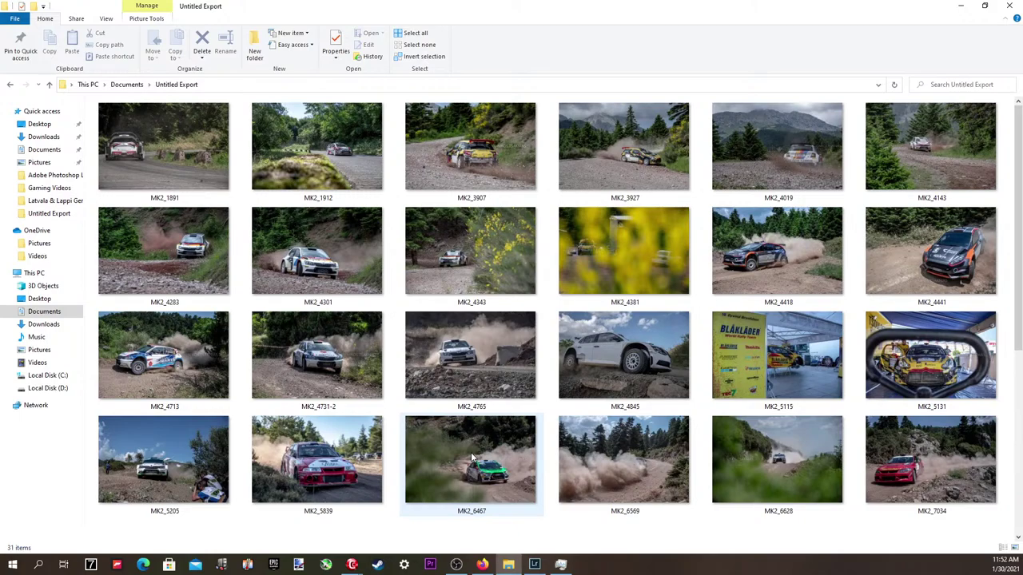
pyautogui.scroll(-3, 471, 457)
pyautogui.rightClick(474, 488)
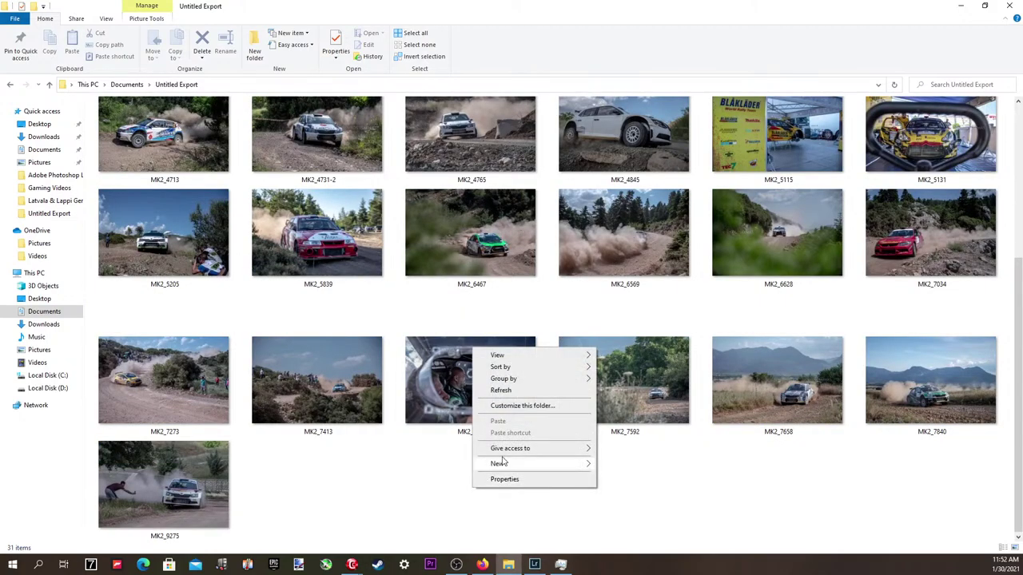
pyautogui.click(514, 390)
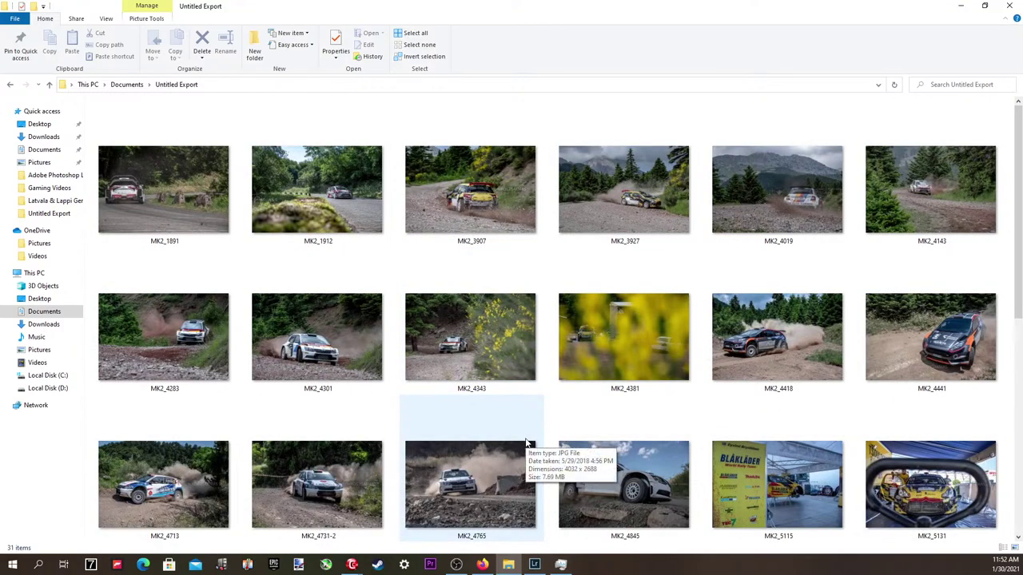
# Create a new folder named Acropol inside the Untitled Export folder.
pyautogui.scroll(-5, 512, 447)
pyautogui.rightClick(487, 457)
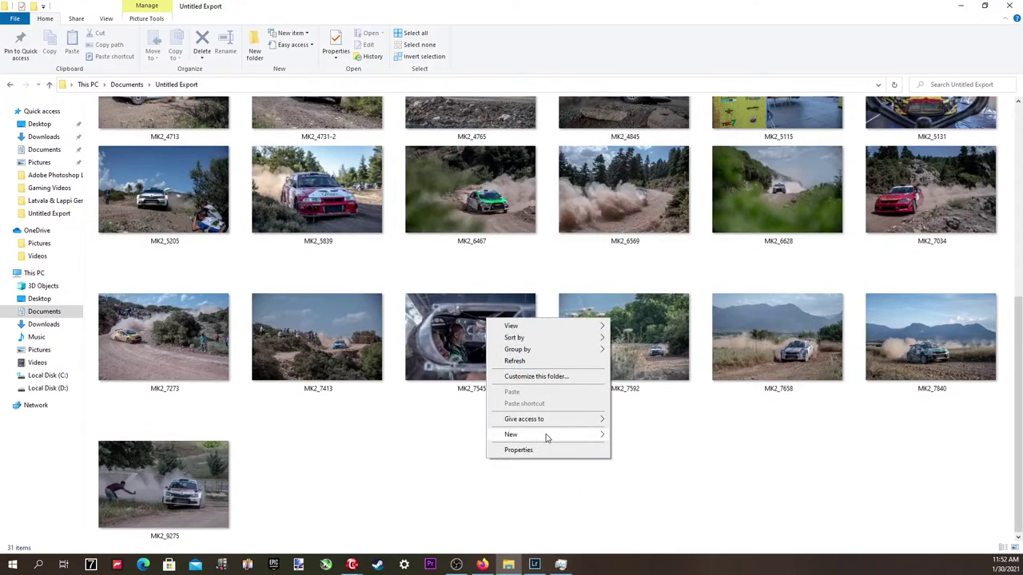
pyautogui.moveTo(579, 434)
pyautogui.click(628, 436)
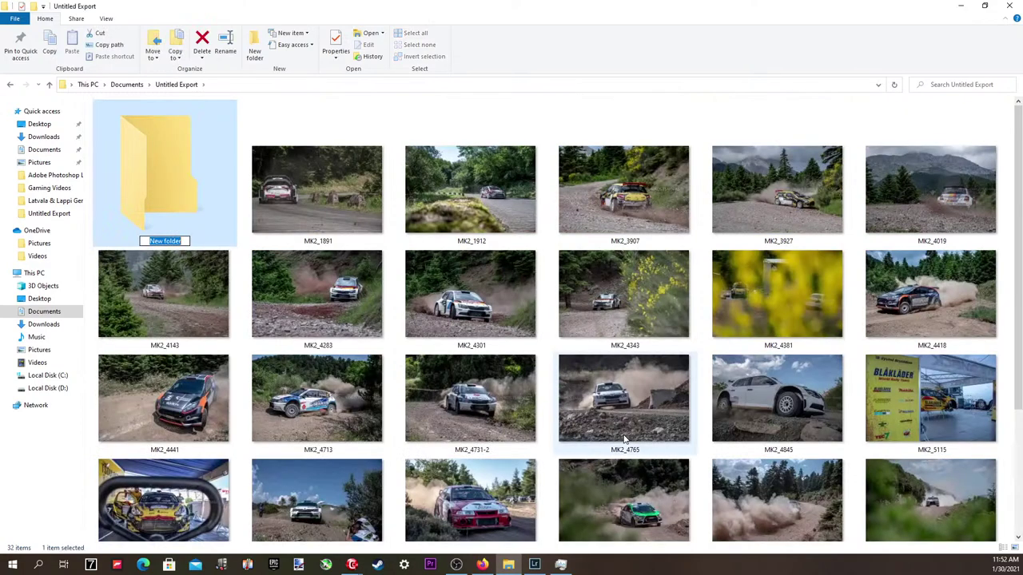
pyautogui.write('Acropolo')
pyautogui.press('BackSpace')
pyautogui.click(626, 438)
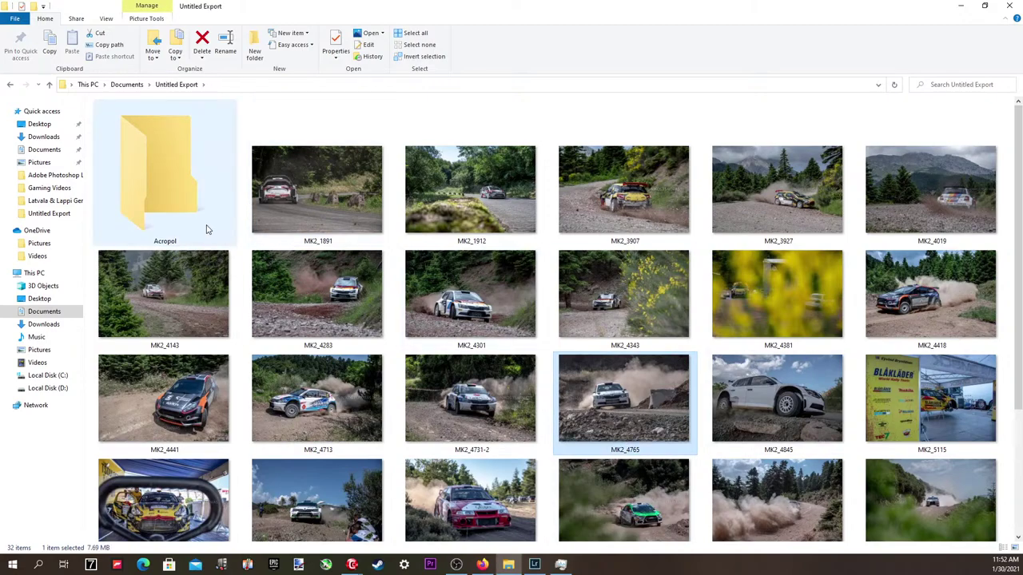
# Rename the Acropol folder as Acropolis 2018.
pyautogui.click(184, 242)
pyautogui.click(185, 242)
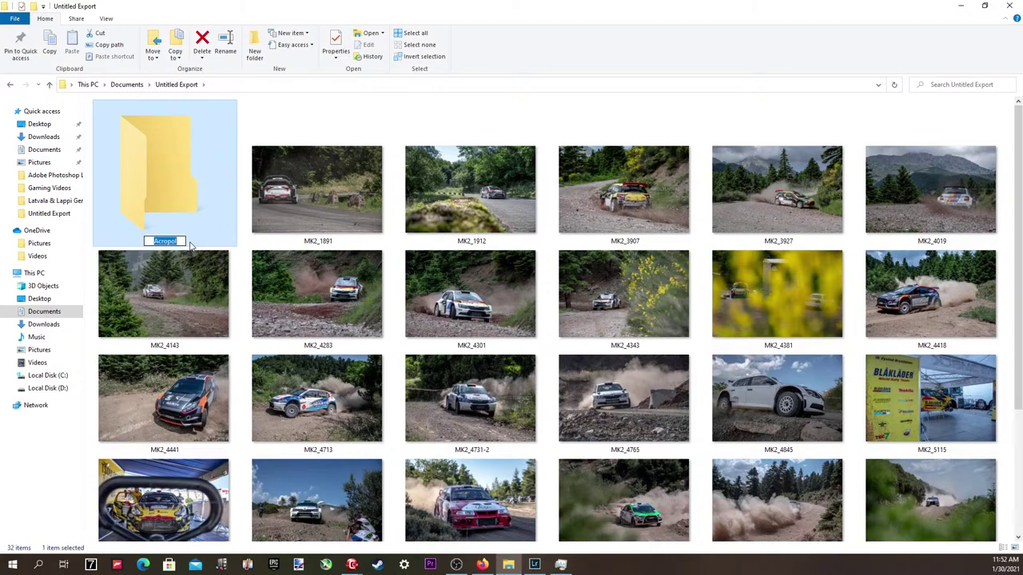
pyautogui.press('BackSpace')
pyautogui.write('Acropolo')
pyautogui.press('BackSpace')
pyautogui.write('is 2')
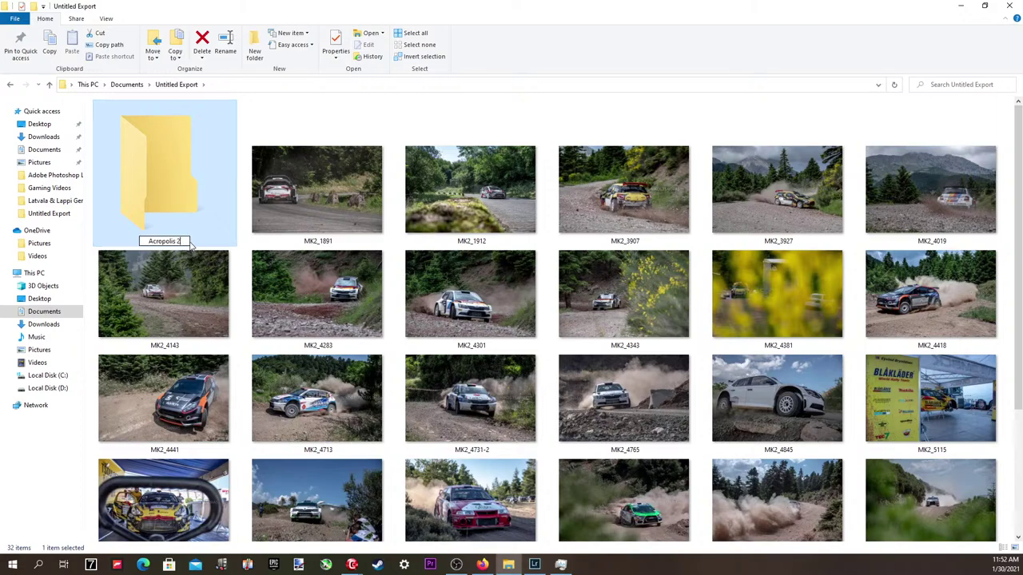
pyautogui.write('018')
pyautogui.press('Return')
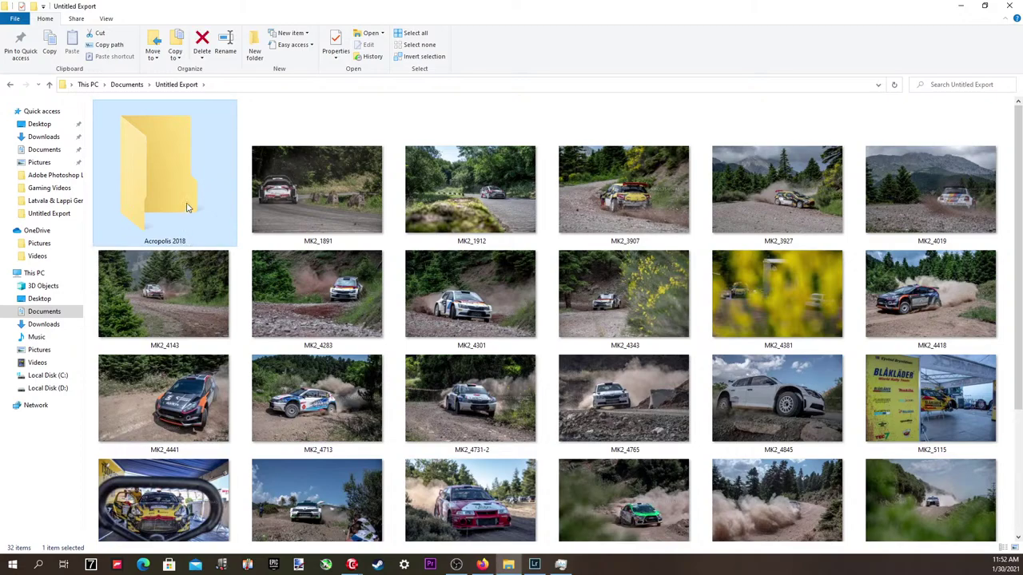
# Move all exported photos except MK2_1891 and MK2_1912 into the Acropolis 2018 folder.
pyautogui.hotkey('ctrl', 'a')
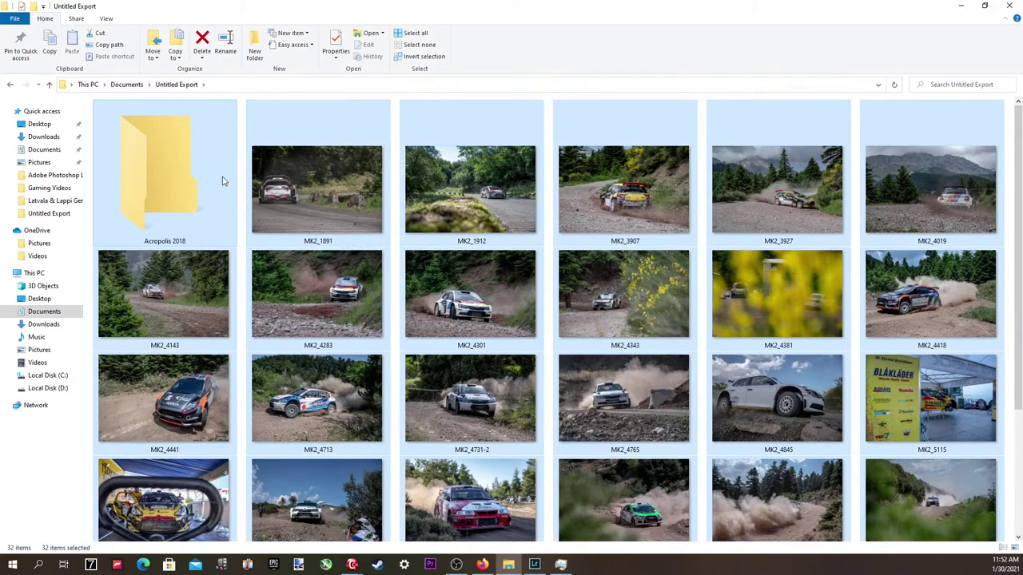
pyautogui.keyDown('ctrl'); pyautogui.click(221, 178); pyautogui.keyUp('ctrl')
pyautogui.keyDown('ctrl'); pyautogui.click(311, 186); pyautogui.keyUp('ctrl')
pyautogui.keyDown('ctrl'); pyautogui.click(429, 187); pyautogui.keyUp('ctrl')
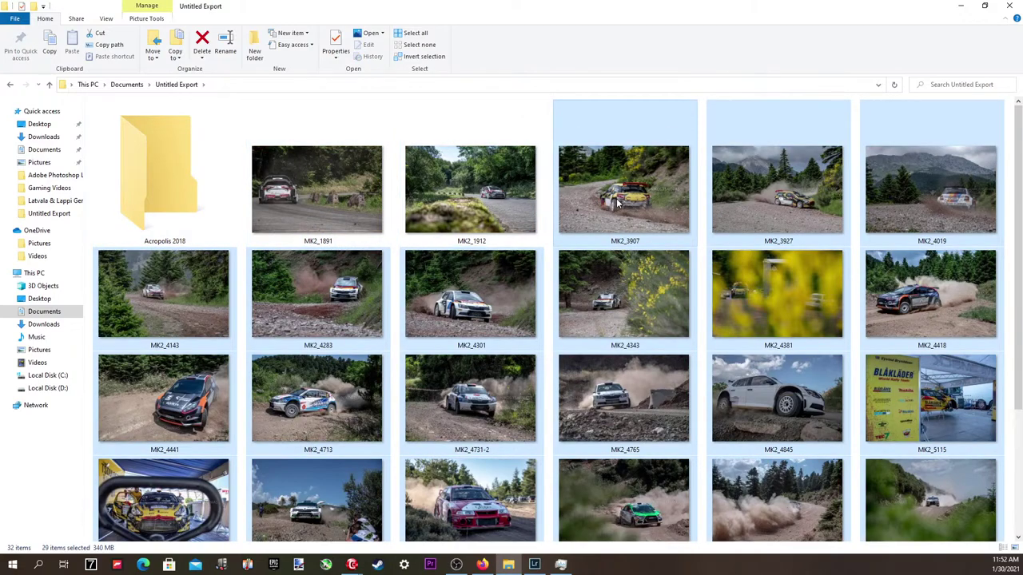
pyautogui.moveTo(622, 204); pyautogui.dragTo(169, 203)
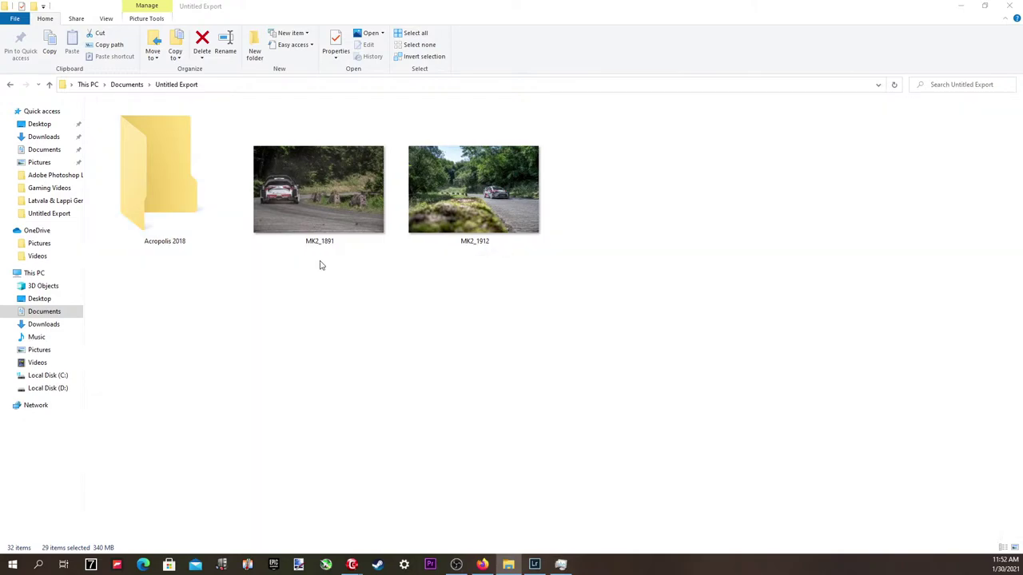
# View the exported MK2_1891.jpg and MK2_1912.jpg full screen to compare their watermarks, and close the viewer.
pyautogui.click(310, 221)
pyautogui.doubleClick(310, 222)
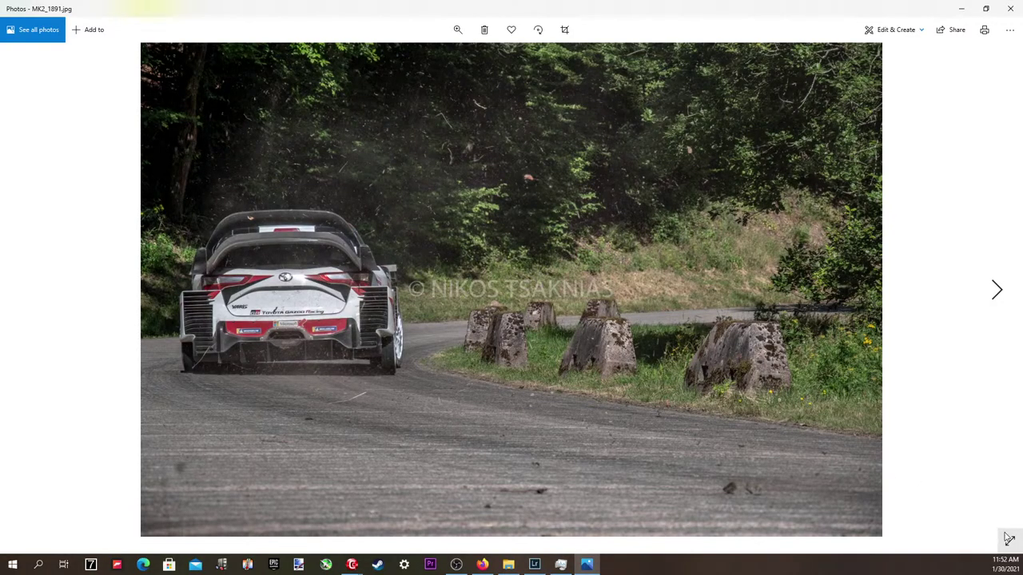
pyautogui.click(1010, 541)
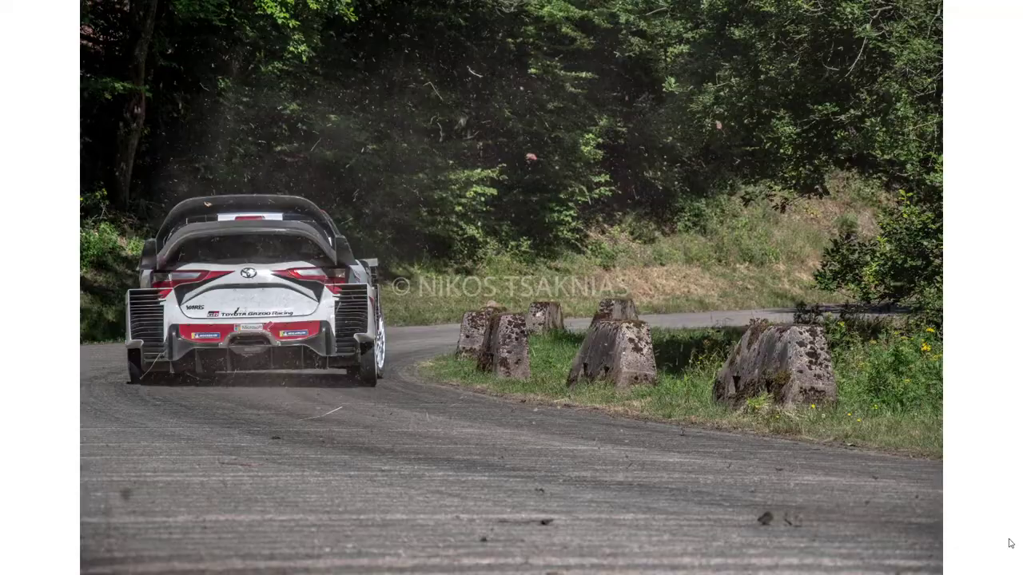
pyautogui.press('Right')
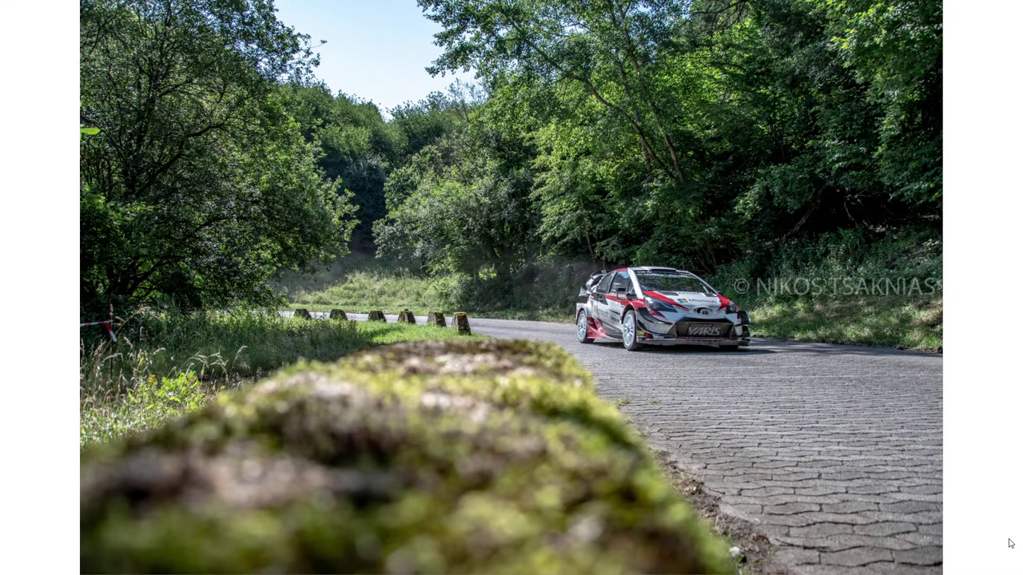
pyautogui.press('Left')
pyautogui.press('Right')
pyautogui.press('Escape')
pyautogui.click(1013, 10)
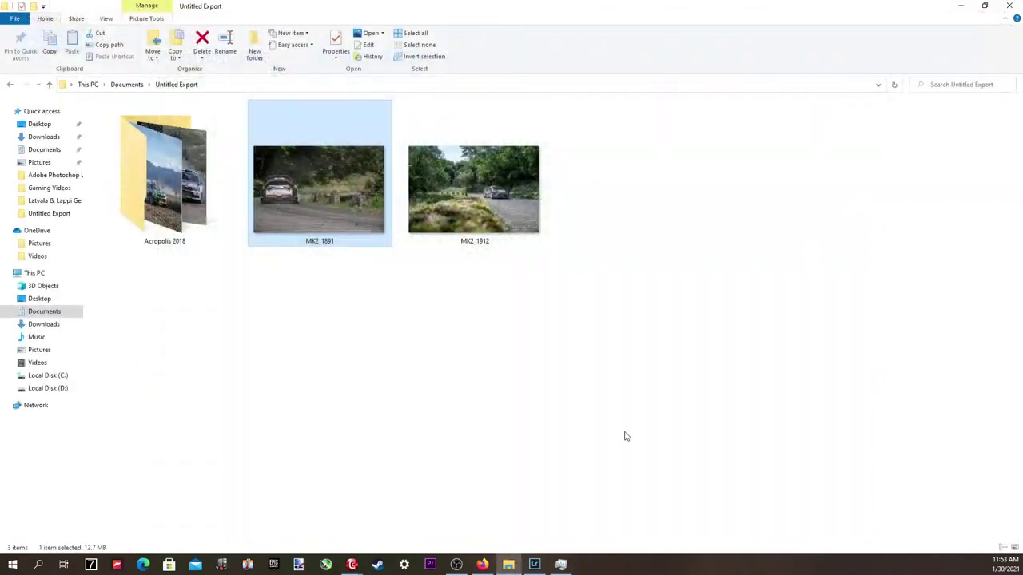
# Switch back to Lightroom, enlarge MK2_1912.NEF and browse forward through the following photos to MK2_1935.NEF.
pyautogui.click(535, 564)
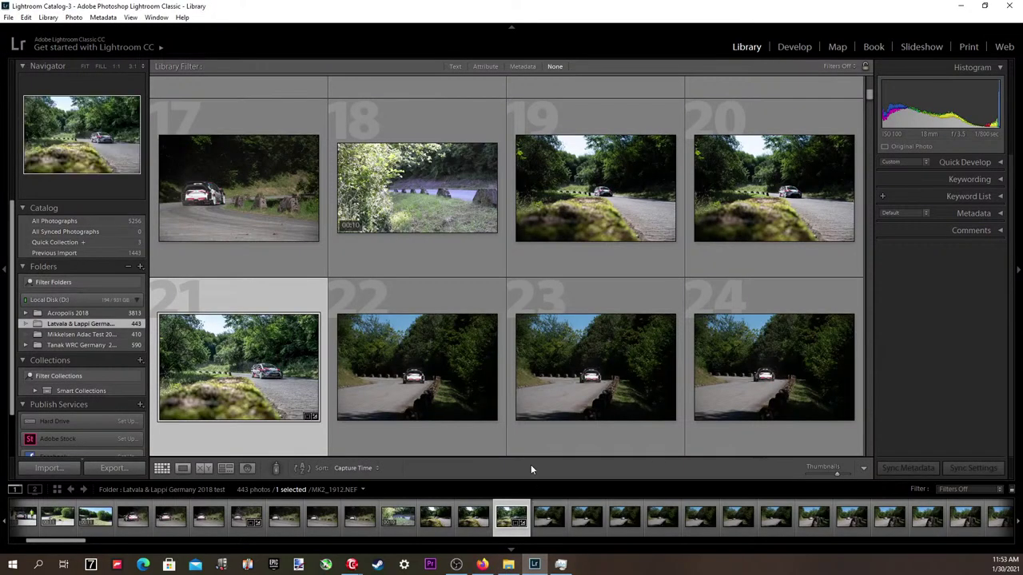
pyautogui.doubleClick(306, 374)
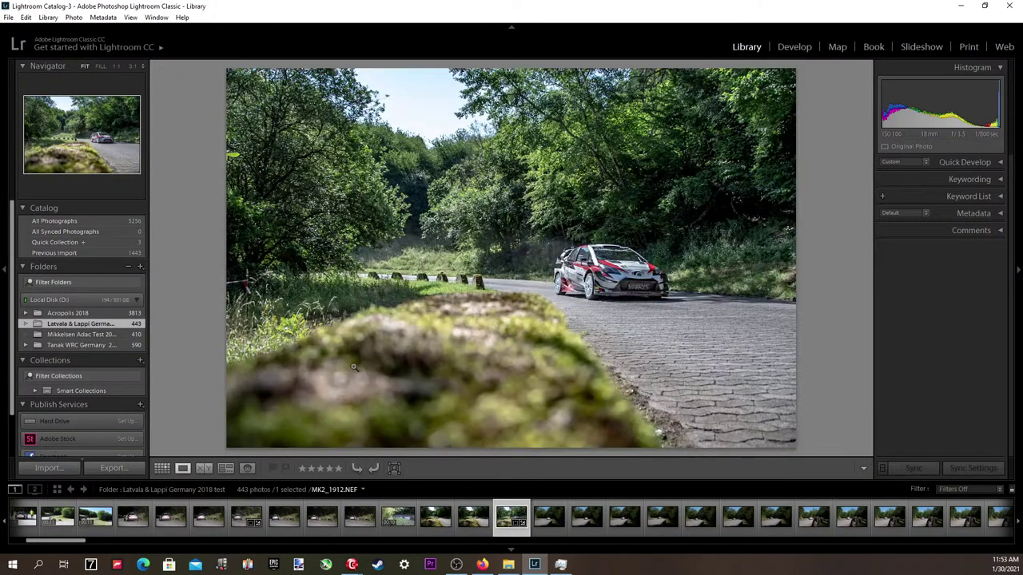
pyautogui.press('Right')
pyautogui.press('Right')
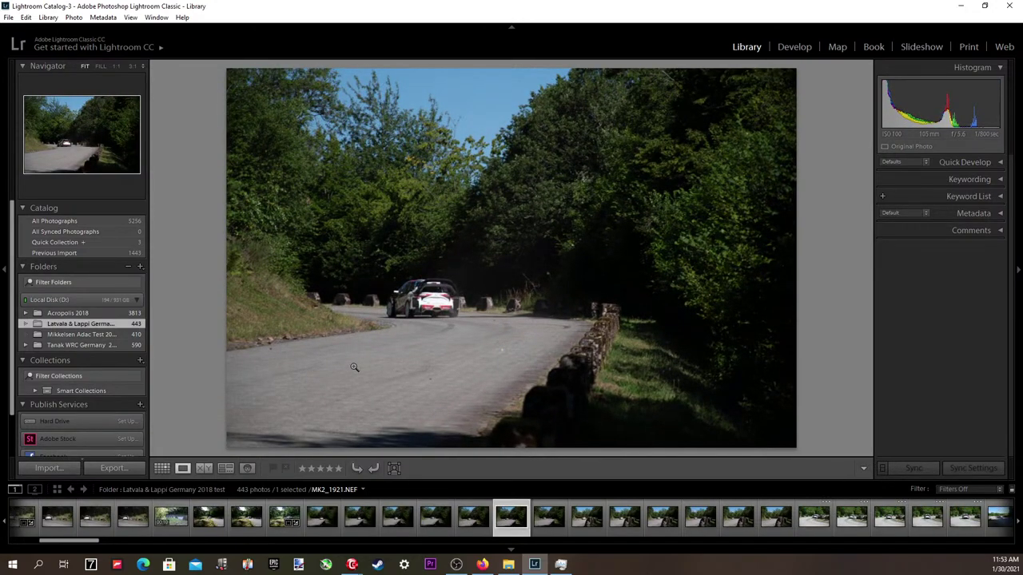
pyautogui.press('Right')
pyautogui.press('Right')
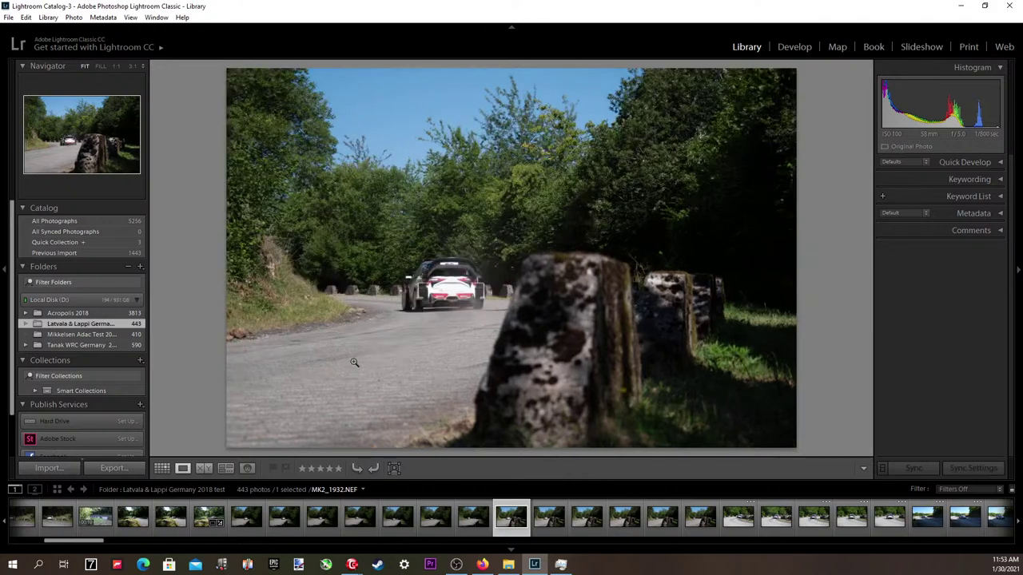
pyautogui.press('Right')
pyautogui.press('Right')
pyautogui.press('Right')
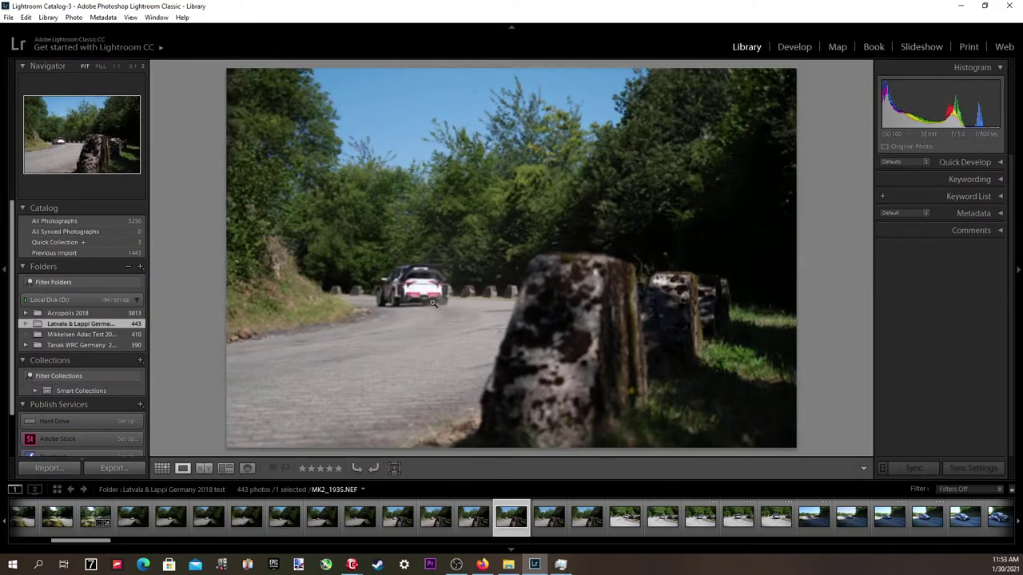
# Inspect the car's sharpness in MK2_1935.NEF at 1:1 zoom and return to the fitted view.
pyautogui.click(405, 295)
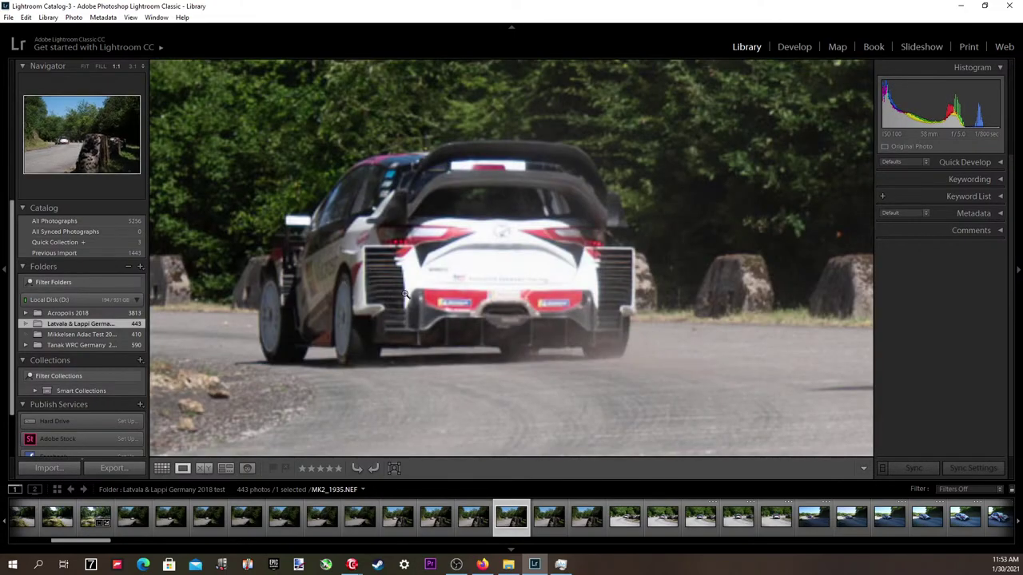
pyautogui.click(405, 295)
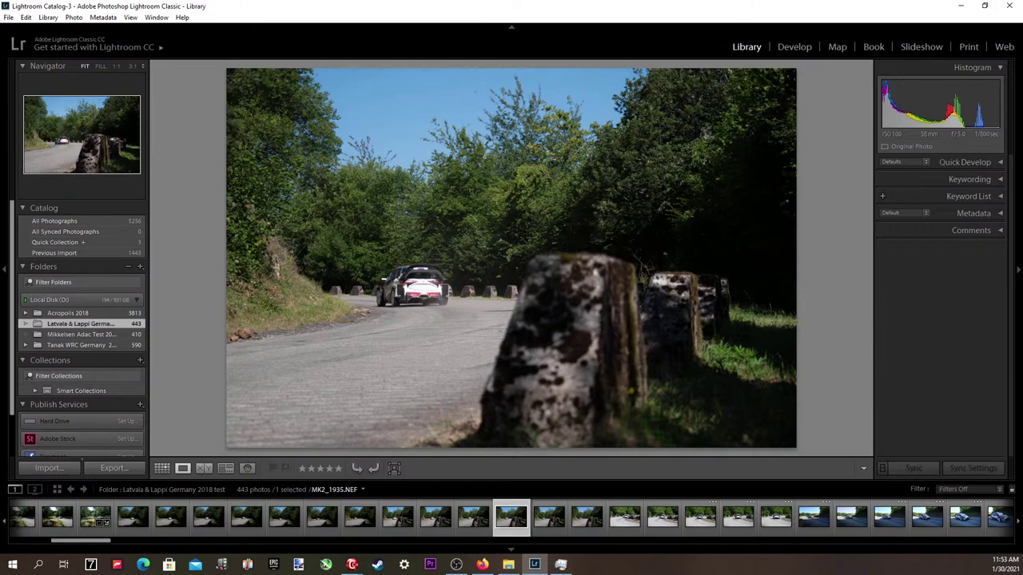
pyautogui.click(482, 565)
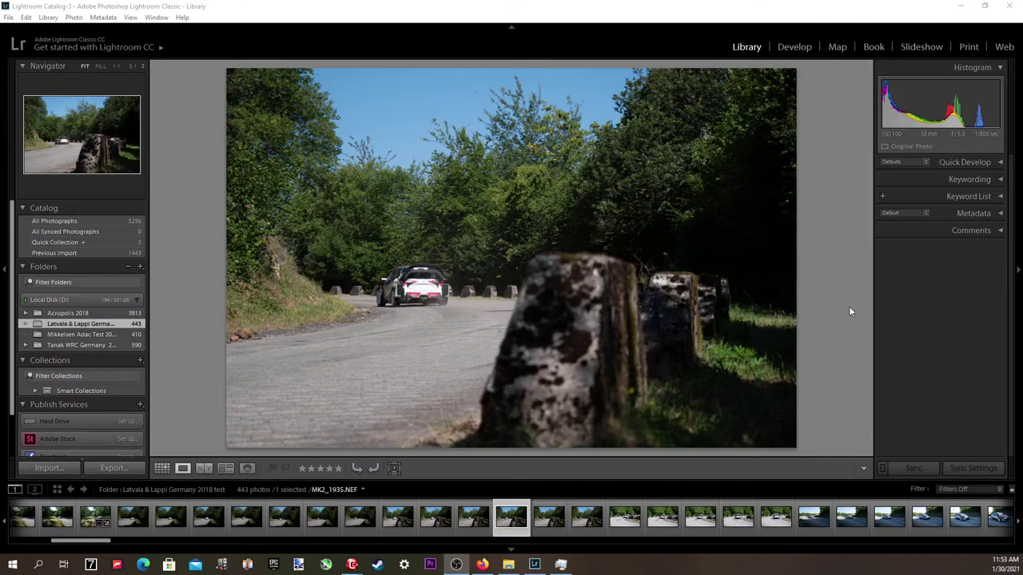
# Open MK2_1935.NEF in the Develop module and apply the user preset 2020.
pyautogui.press('Right')
pyautogui.press('Right')
pyautogui.click(793, 47)
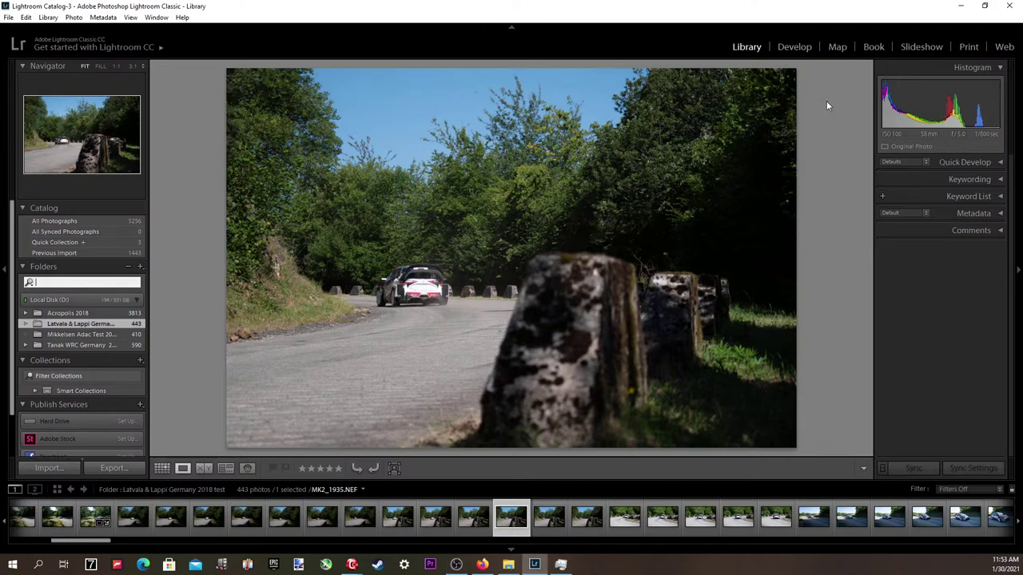
pyautogui.click(785, 47)
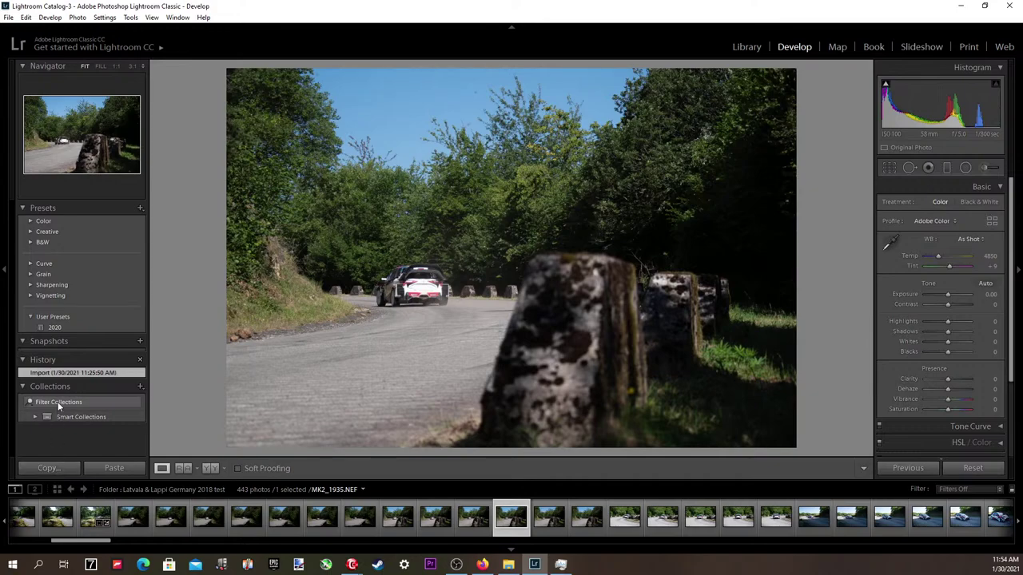
pyautogui.click(55, 327)
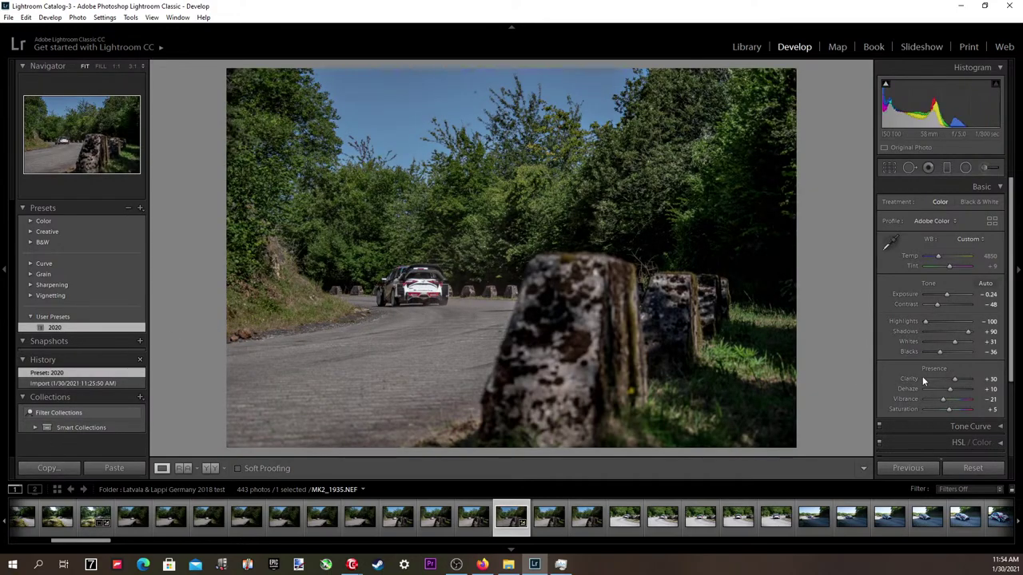
# Set the exposure of MK2_1935.NEF to +0.26.
pyautogui.click(991, 304)
pyautogui.click(990, 295)
pyautogui.press('Up')
pyautogui.press('Up')
pyautogui.press('Up')
pyautogui.press('Up')
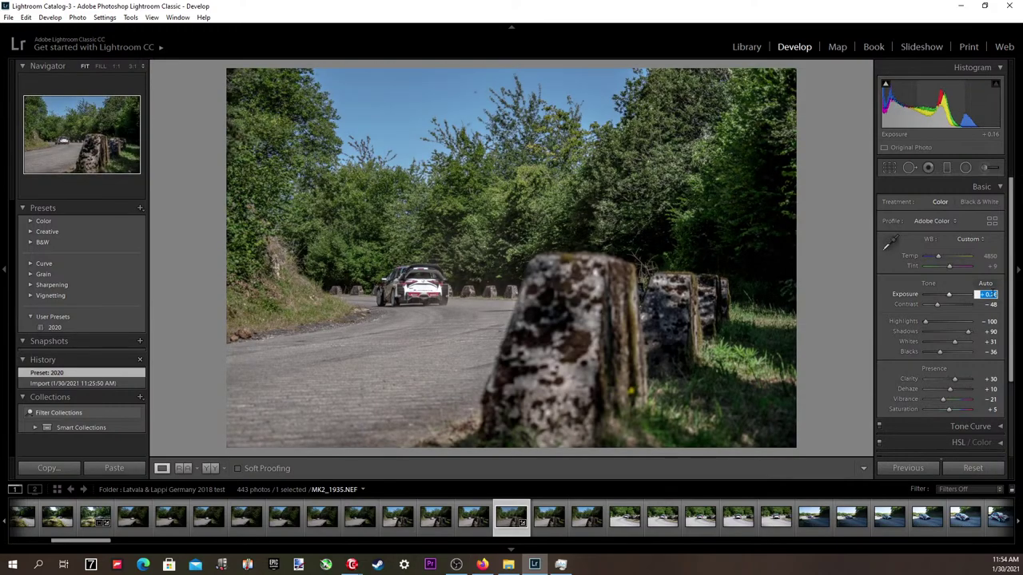
pyautogui.press('Up')
pyautogui.press('Up')
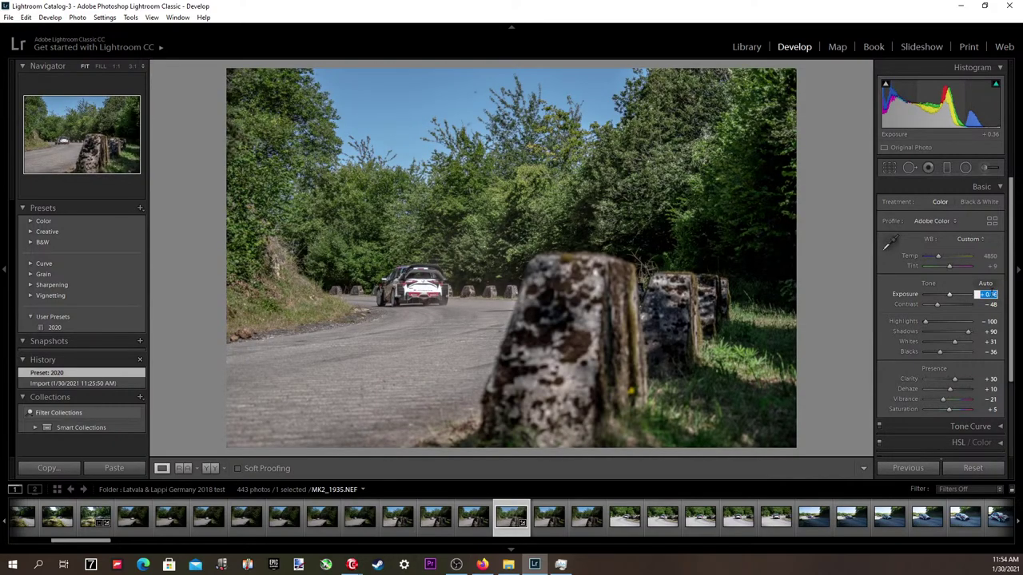
pyautogui.press('Down')
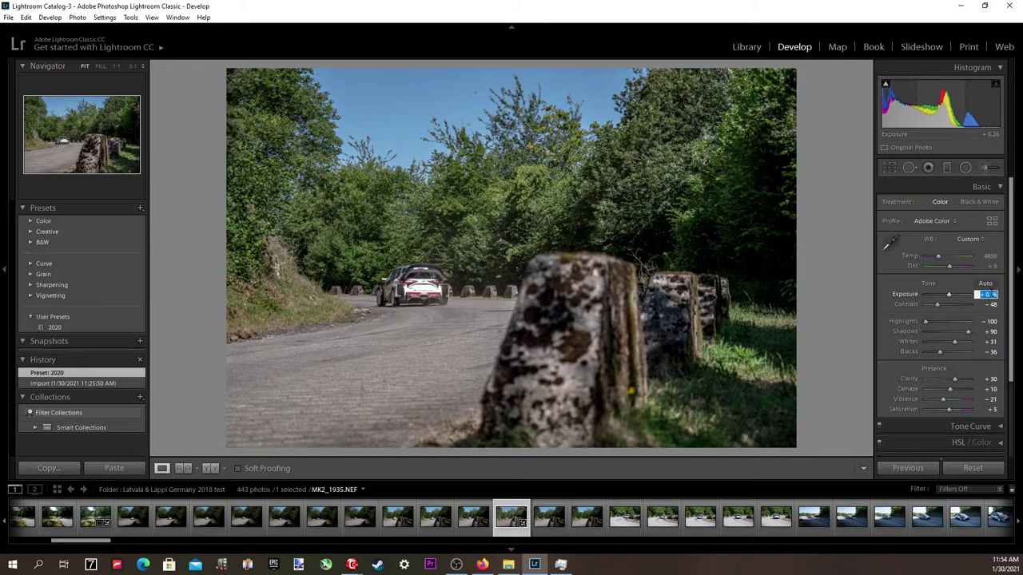
# Set the white balance temperature of MK2_1935.NEF to 4750.
pyautogui.click(985, 255)
pyautogui.press('Down')
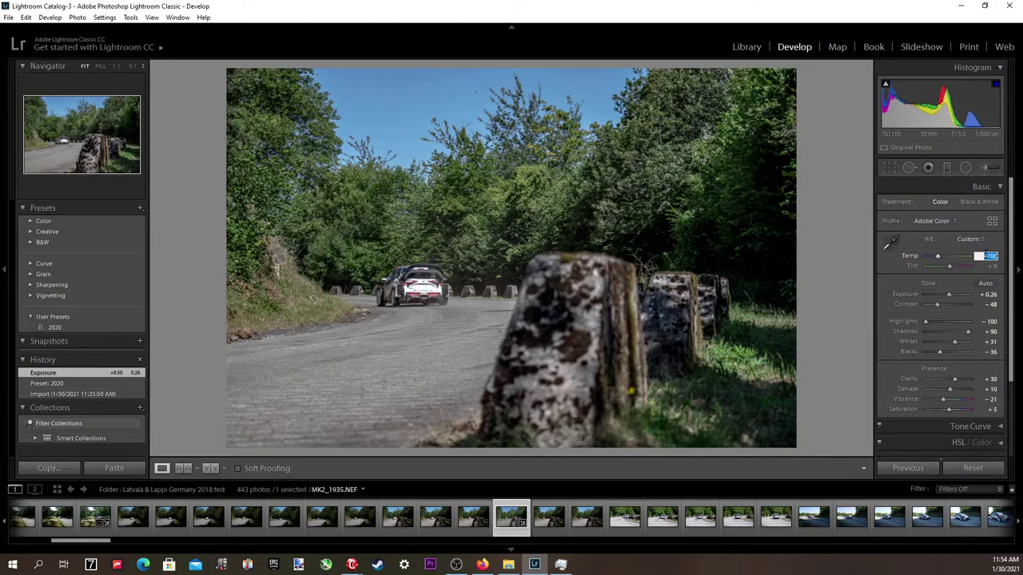
pyautogui.press('Down')
pyautogui.press('Down')
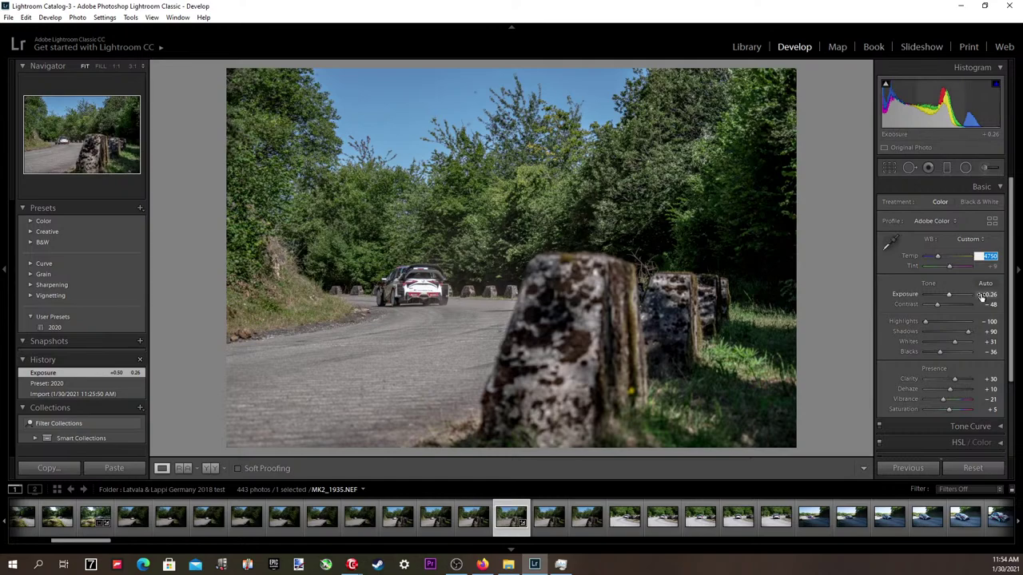
pyautogui.press('Return')
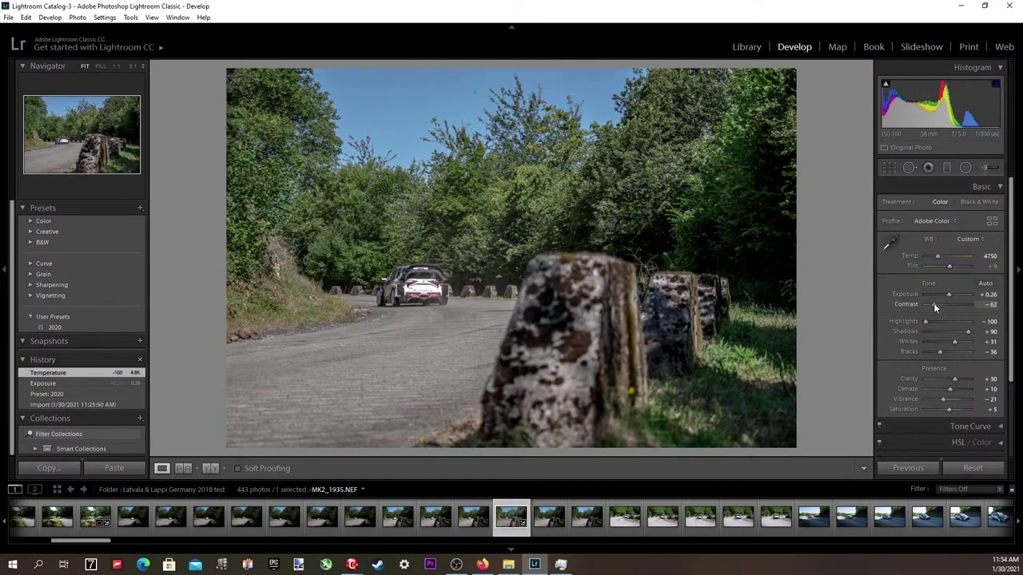
# Adjust the tone of MK2_1935.NEF to contrast -40, highlights -90, whites +33 and blacks -43.
pyautogui.moveTo(935, 306); pyautogui.dragTo(940, 308)
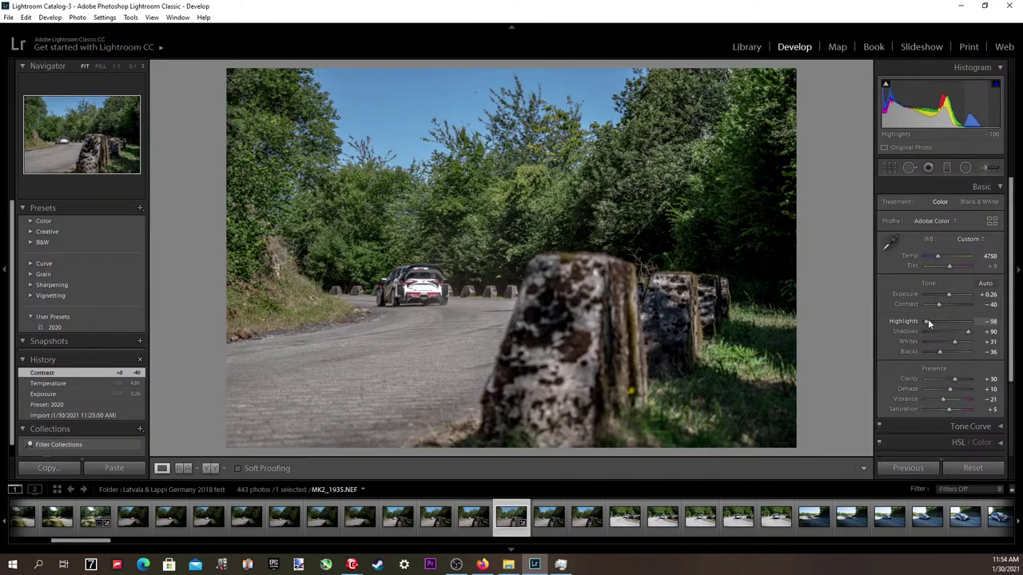
pyautogui.moveTo(928, 321); pyautogui.dragTo(929, 321)
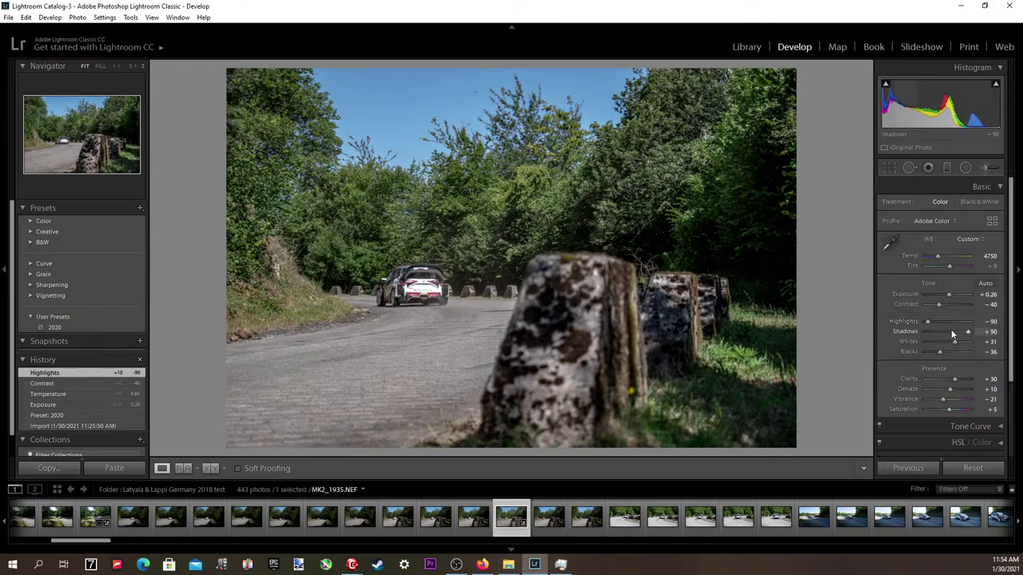
pyautogui.moveTo(969, 337); pyautogui.dragTo(970, 337)
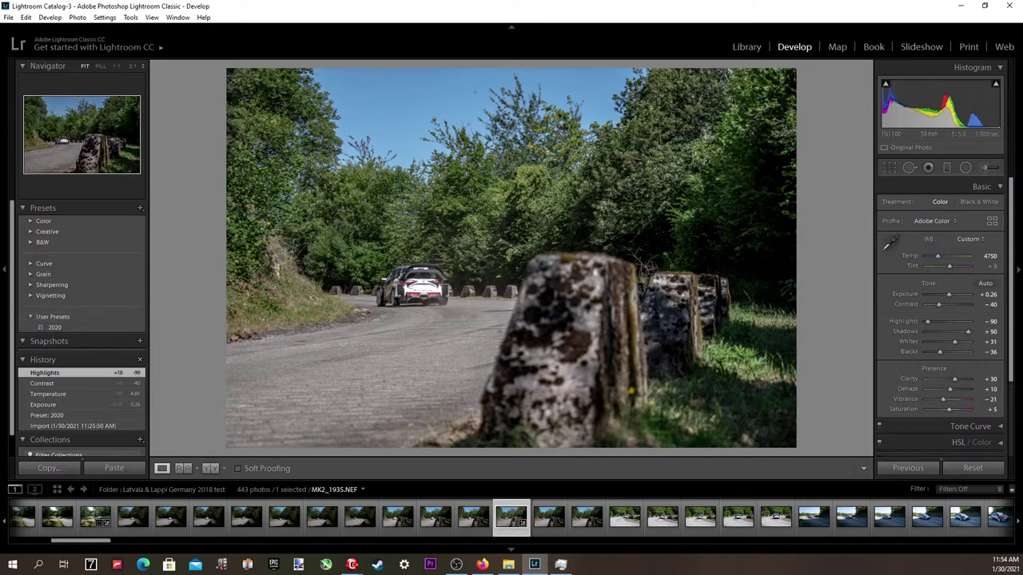
pyautogui.hotkey('alt', 'Tab')
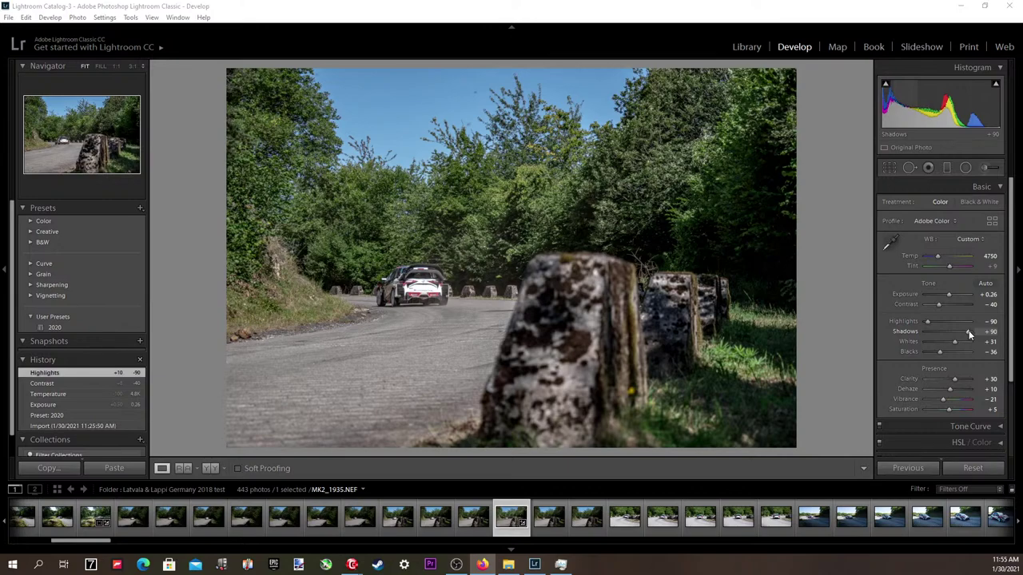
pyautogui.moveTo(955, 345); pyautogui.dragTo(956, 346)
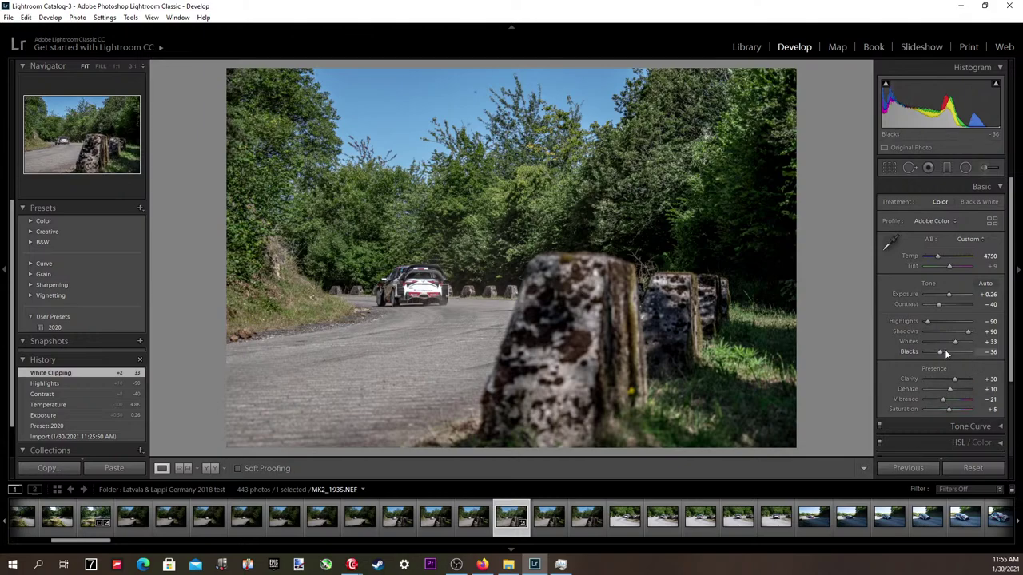
pyautogui.moveTo(940, 351); pyautogui.dragTo(939, 354)
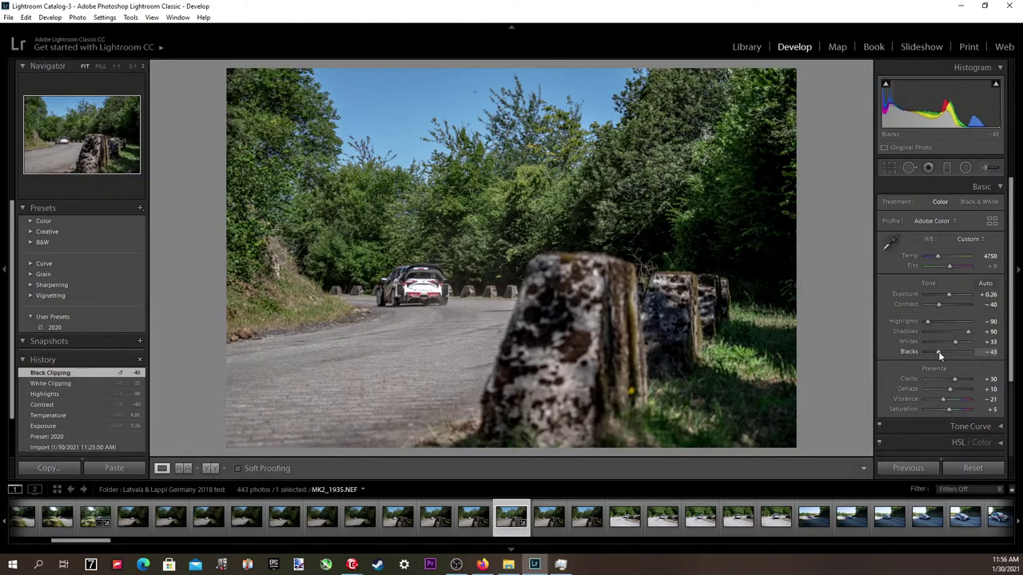
# Set the white balance temperature of MK2_1935.NEF to 4800 and check the car at 1:1 zoom.
pyautogui.click(990, 256)
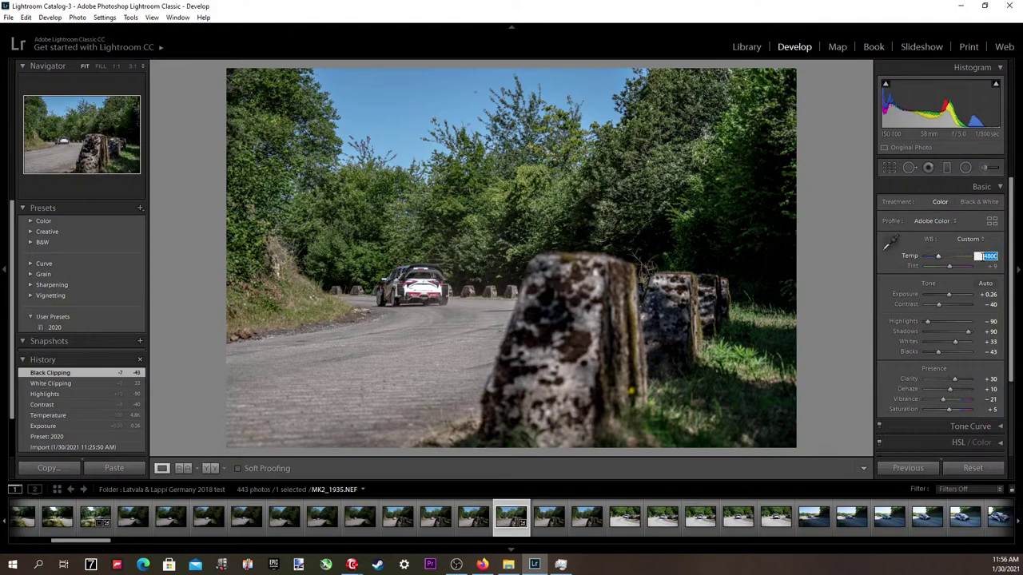
pyautogui.write('4800')
pyautogui.press('Return')
pyautogui.click(399, 293)
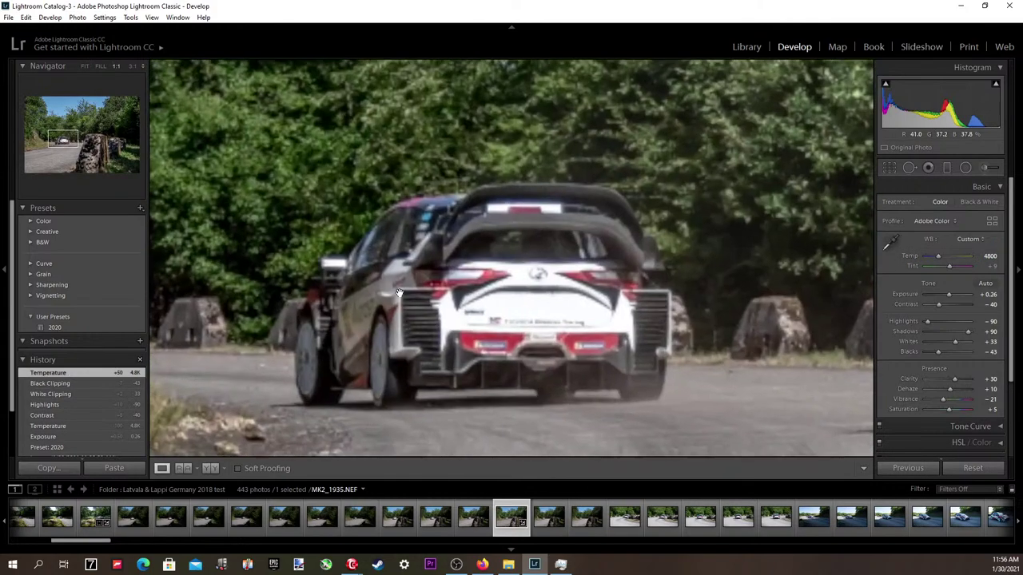
pyautogui.click(400, 293)
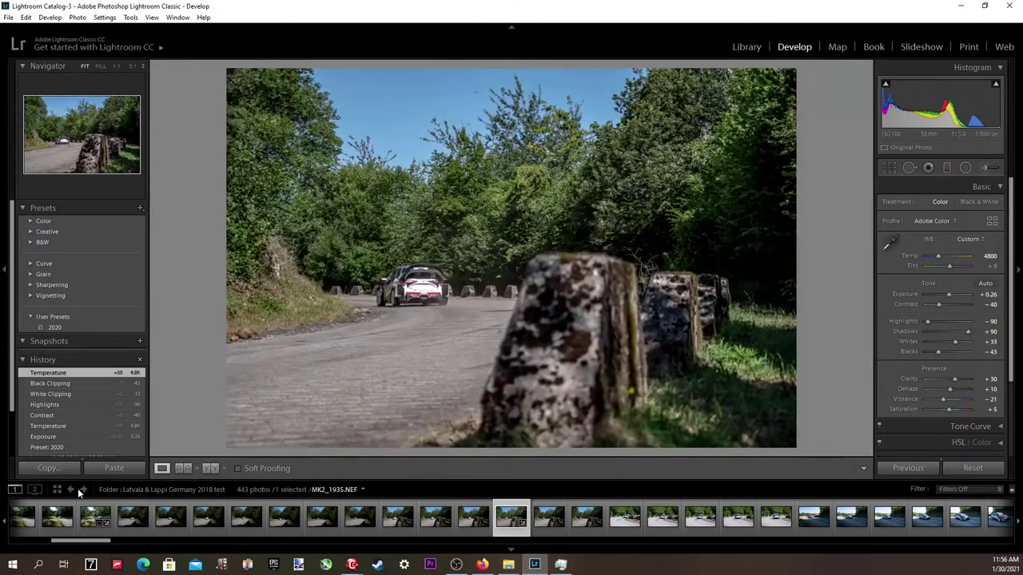
# Return to the Library grid, enlarge a photo and browse forward through the series to MK2_1970.NEF.
pyautogui.click(56, 489)
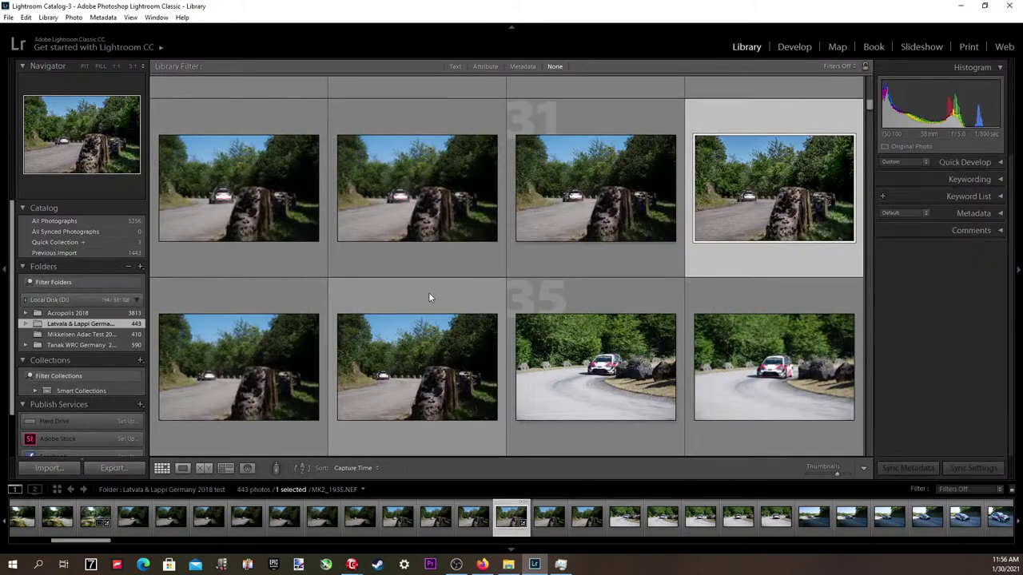
pyautogui.doubleClick(584, 229)
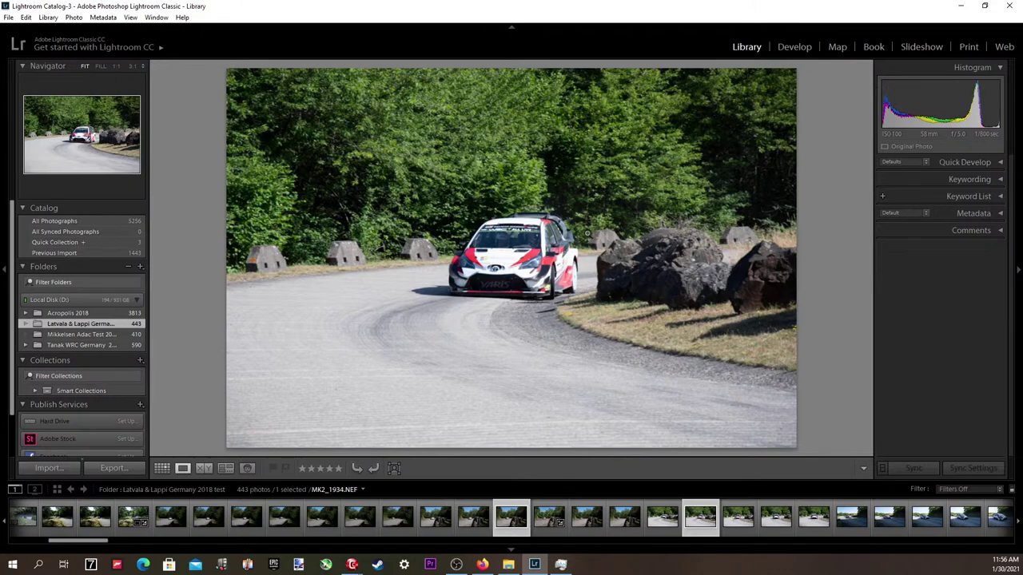
pyautogui.press('Right')
pyautogui.press('Right')
pyautogui.press('Right')
pyautogui.press('Right')
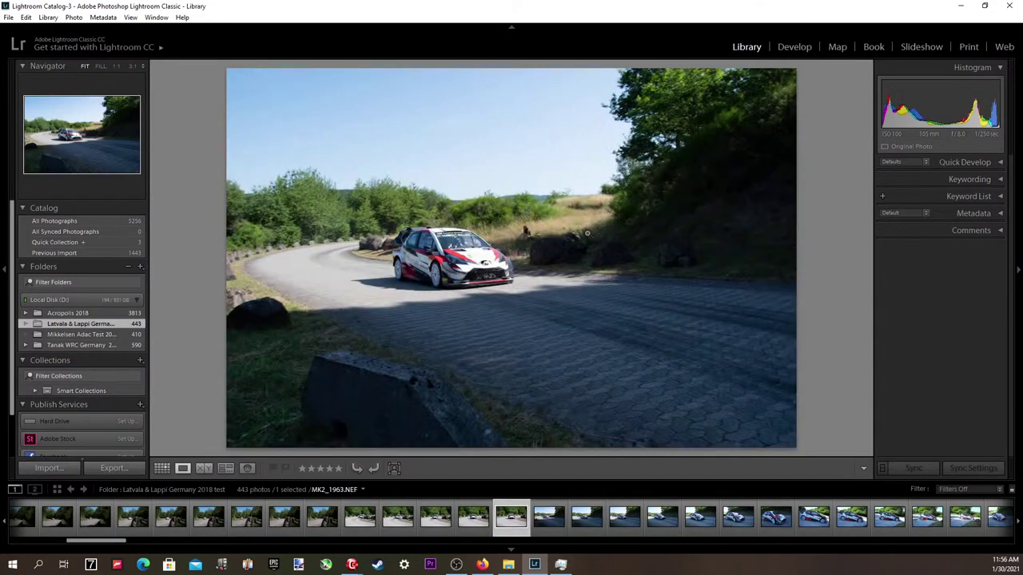
pyautogui.press('Right')
pyautogui.press('Right')
pyautogui.press('Right')
pyautogui.press('Right')
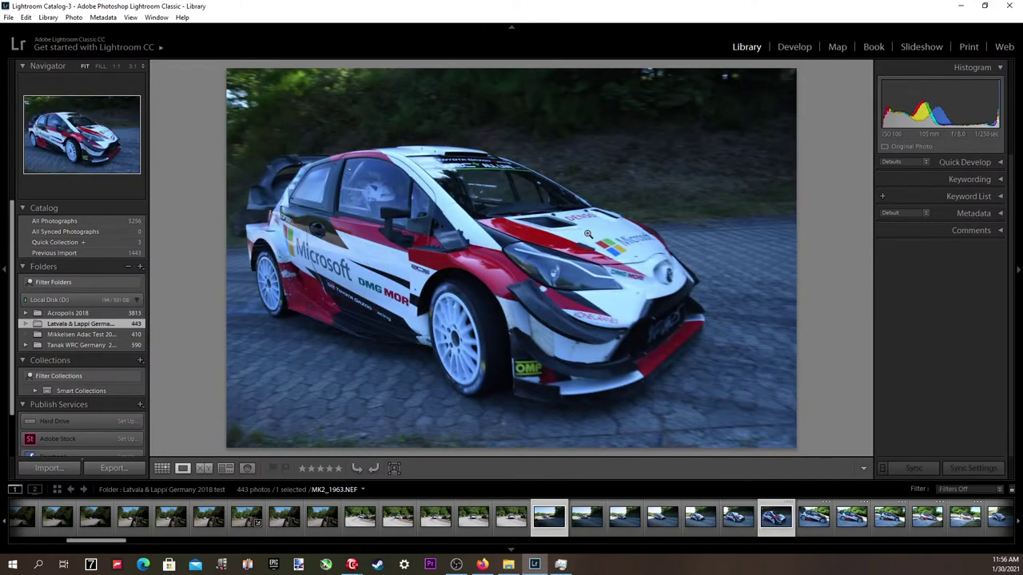
pyautogui.press('Right')
pyautogui.press('Right')
pyautogui.press('Right')
pyautogui.press('Right')
pyautogui.press('Right')
pyautogui.press('Right')
pyautogui.press('Right')
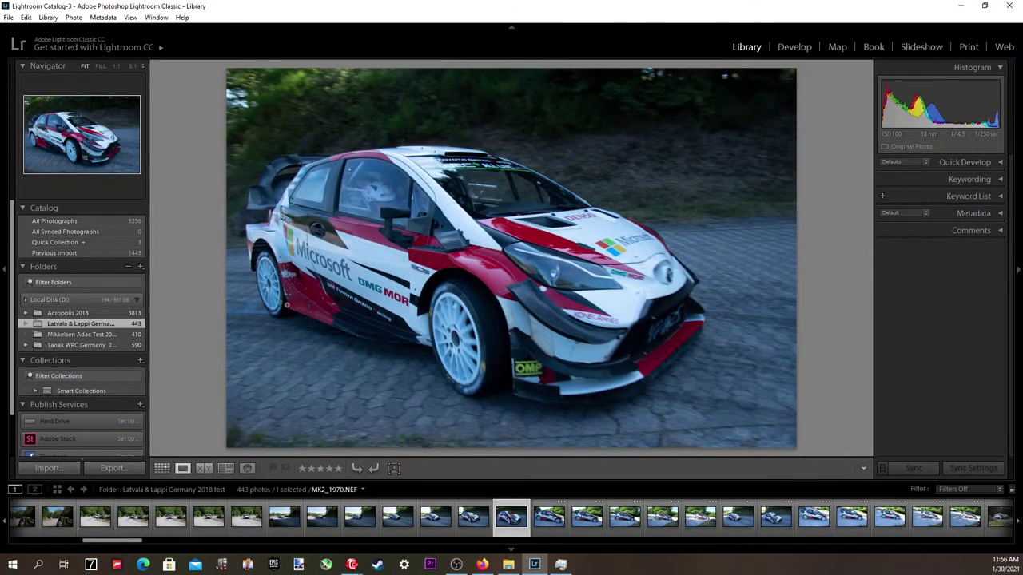
# Inspect the sharpness of the car's rear wheel and side lettering in MK2_1970.NEF at 1:1 zoom.
pyautogui.click(274, 315)
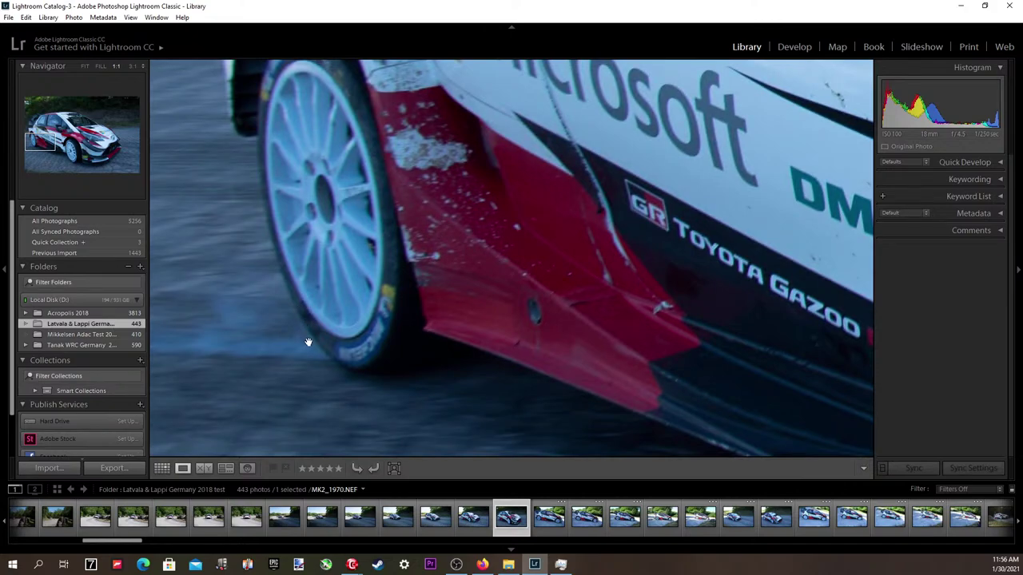
pyautogui.click(310, 326)
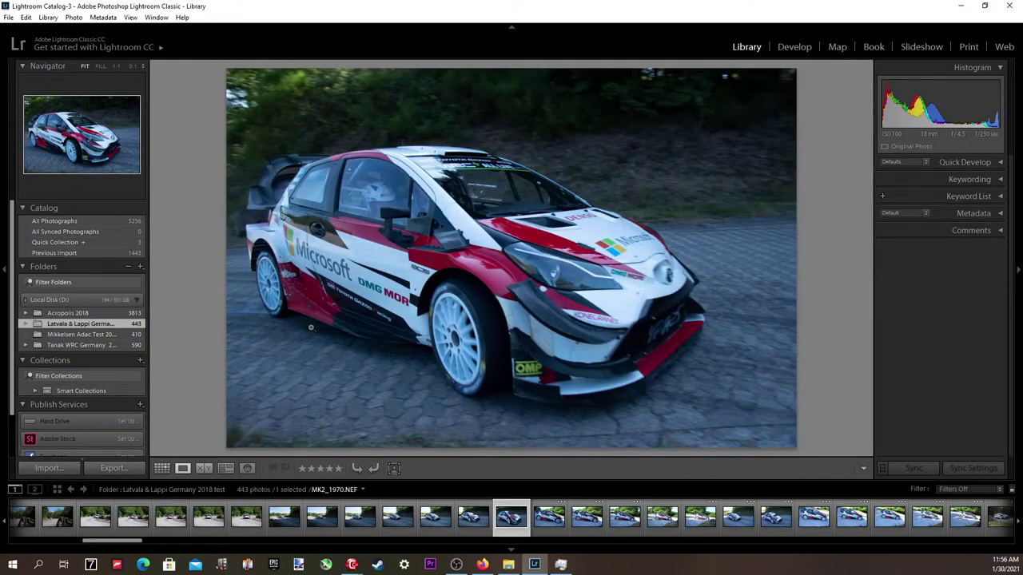
pyautogui.click(286, 276)
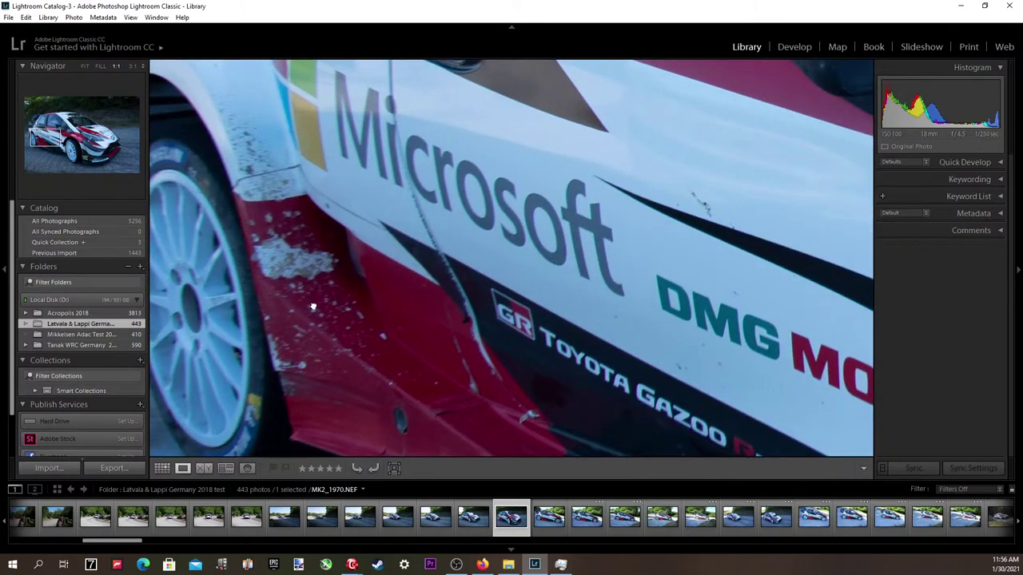
pyautogui.click(312, 306)
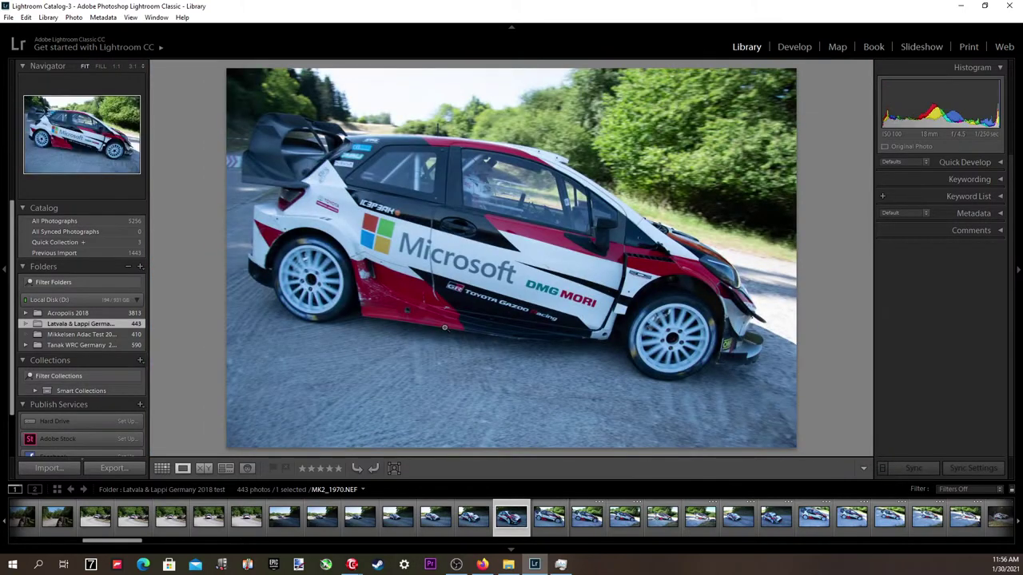
# Compare MK2_1970.NEF with the neighbouring shots of the car and return to it.
pyautogui.press('Right')
pyautogui.press('Right')
pyautogui.press('Right')
pyautogui.press('Right')
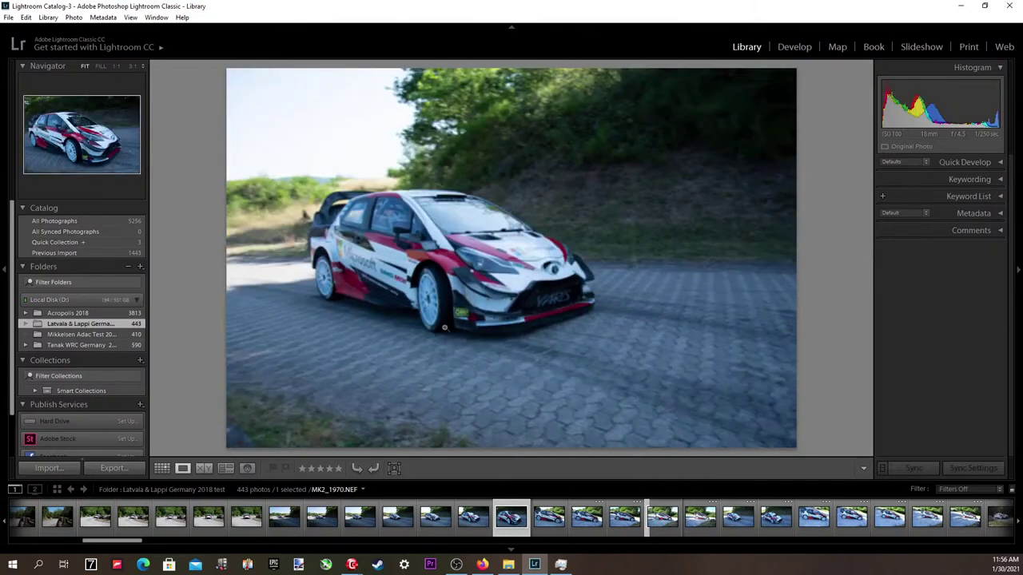
pyautogui.press('Right')
pyautogui.press('Right')
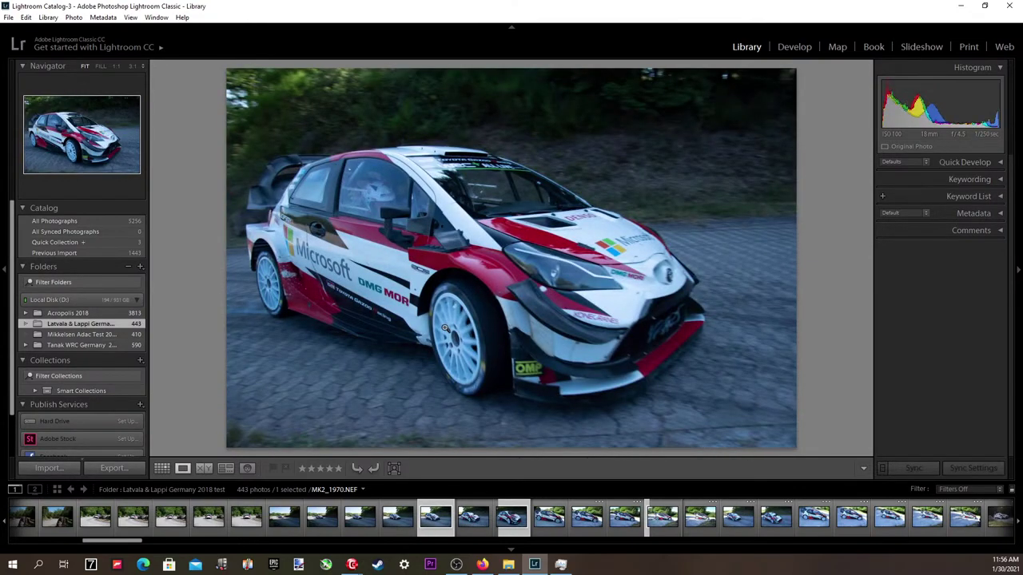
pyautogui.press('Right')
# Open MK2_1970.NEF in the Develop module and apply the user preset 2020.
pyautogui.click(789, 46)
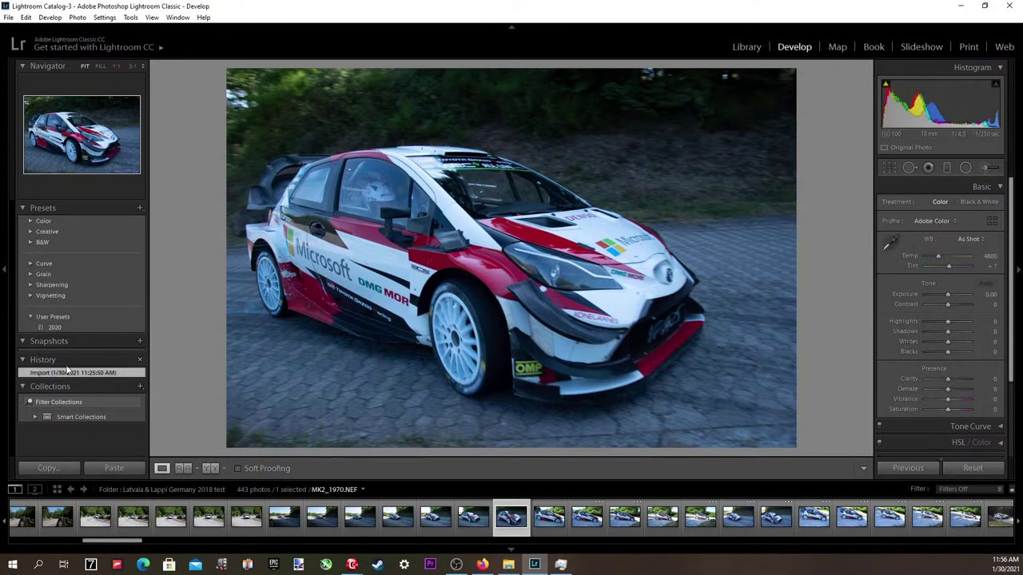
pyautogui.click(54, 328)
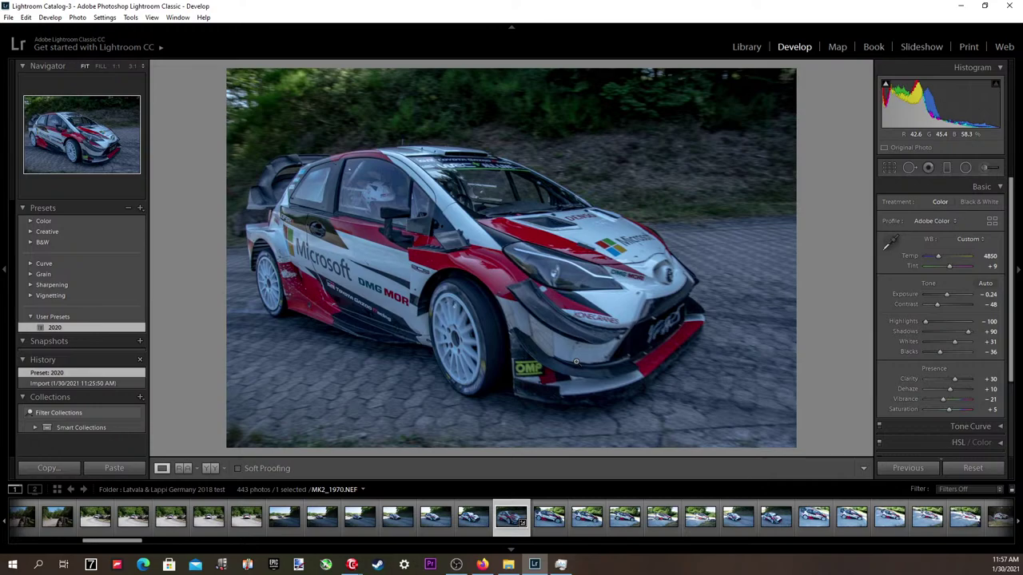
# Set the exposure of MK2_1970.NEF to +0.26.
pyautogui.click(988, 294)
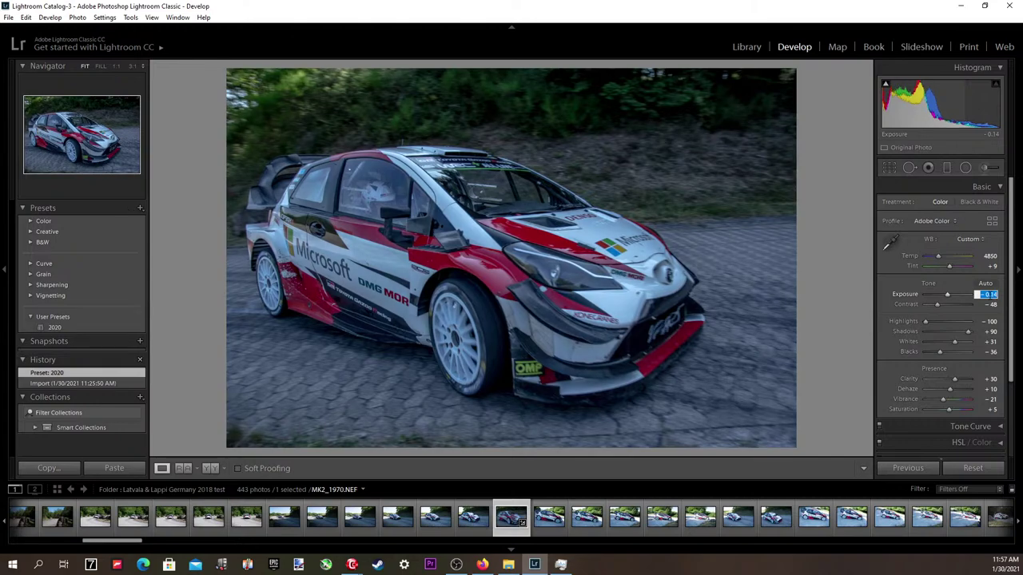
pyautogui.press('Up')
pyautogui.press('Up')
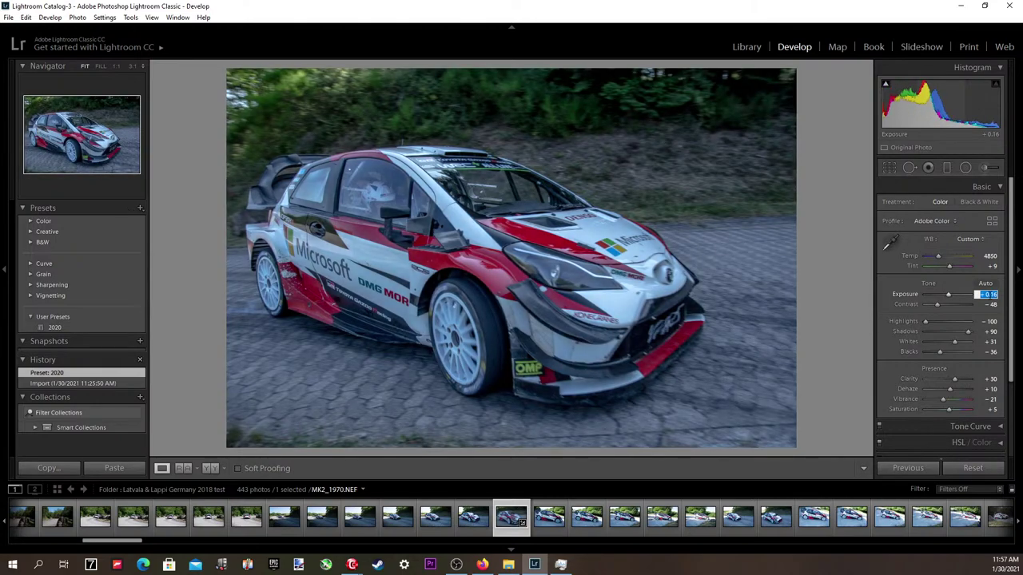
pyautogui.press('Up')
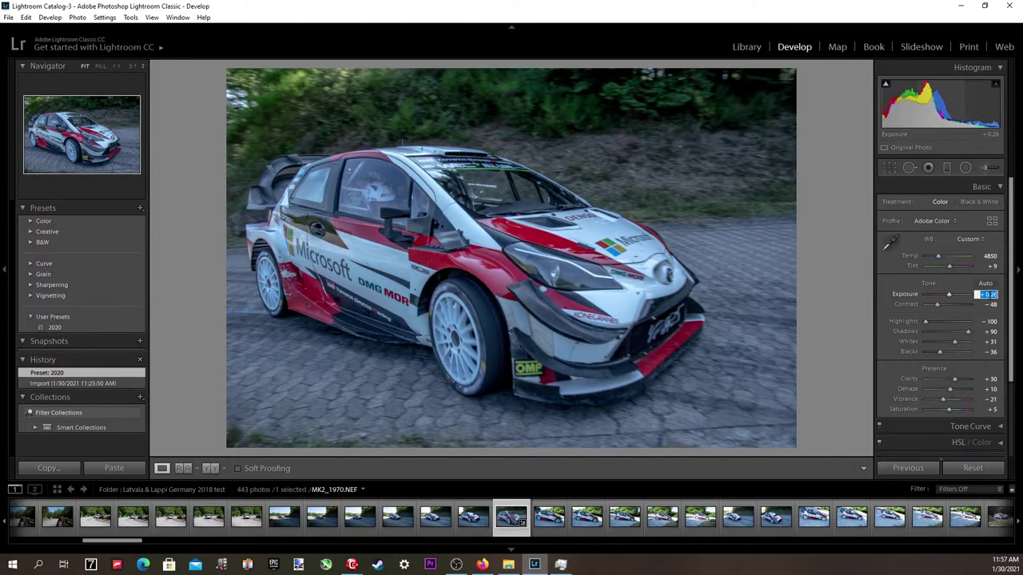
pyautogui.press('Up')
pyautogui.press('Down')
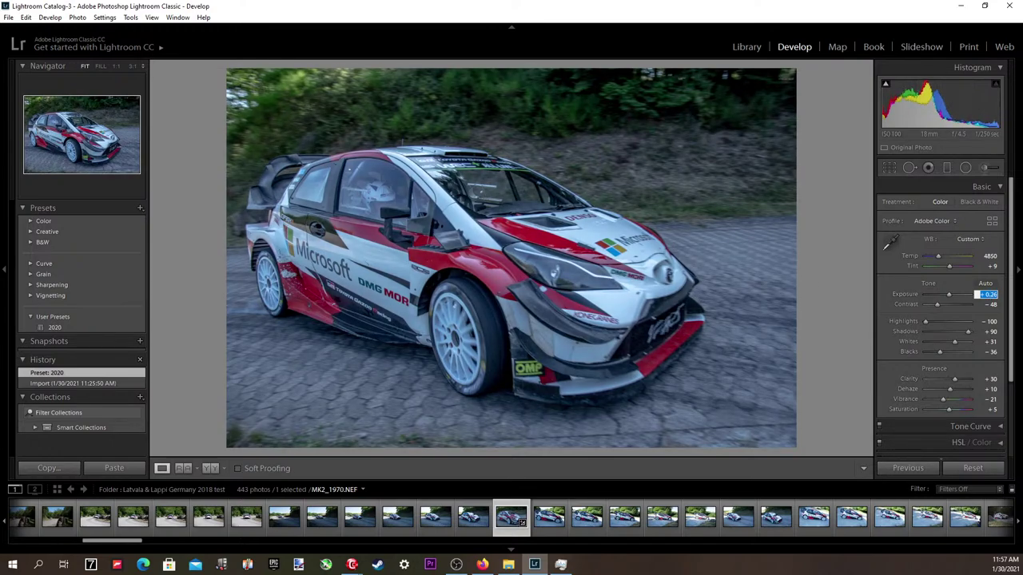
pyautogui.hotkey('alt', 'Tab')
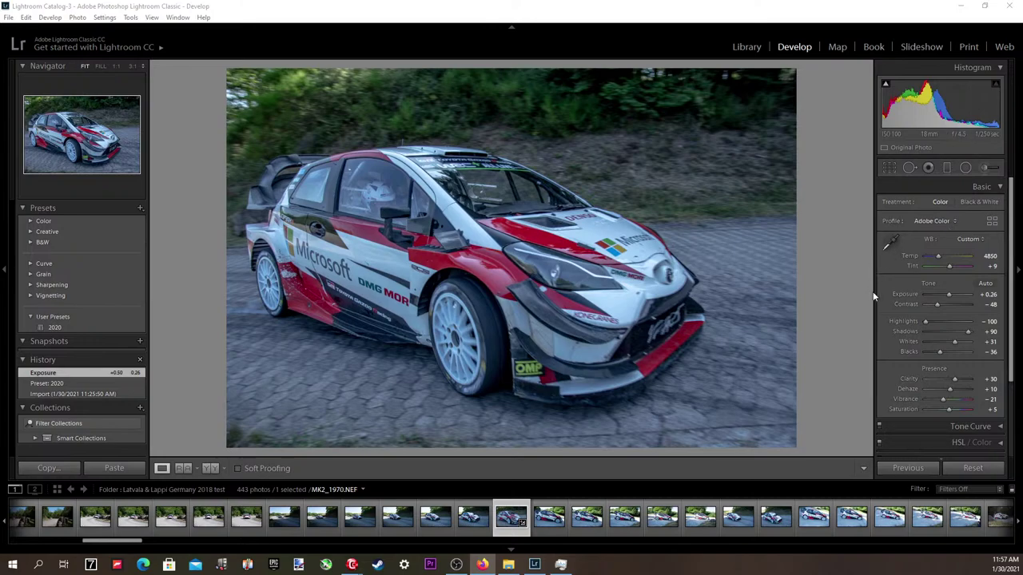
# Warm up MK2_1970.NEF by setting its white balance temperature to 6200.
pyautogui.click(976, 258)
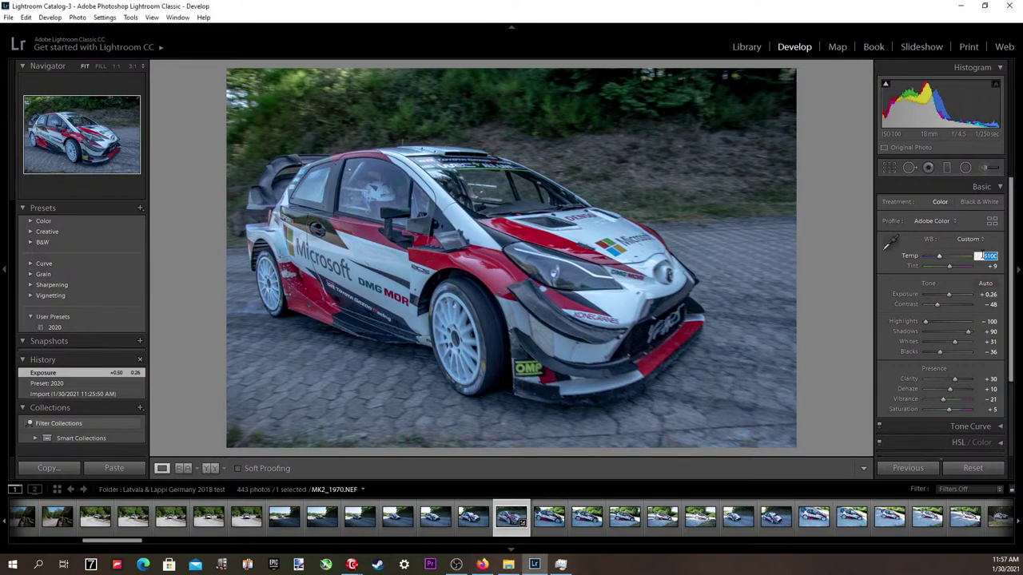
pyautogui.press('Up')
pyautogui.press('Up')
pyautogui.press('Up')
pyautogui.press('Up')
pyautogui.press('Up')
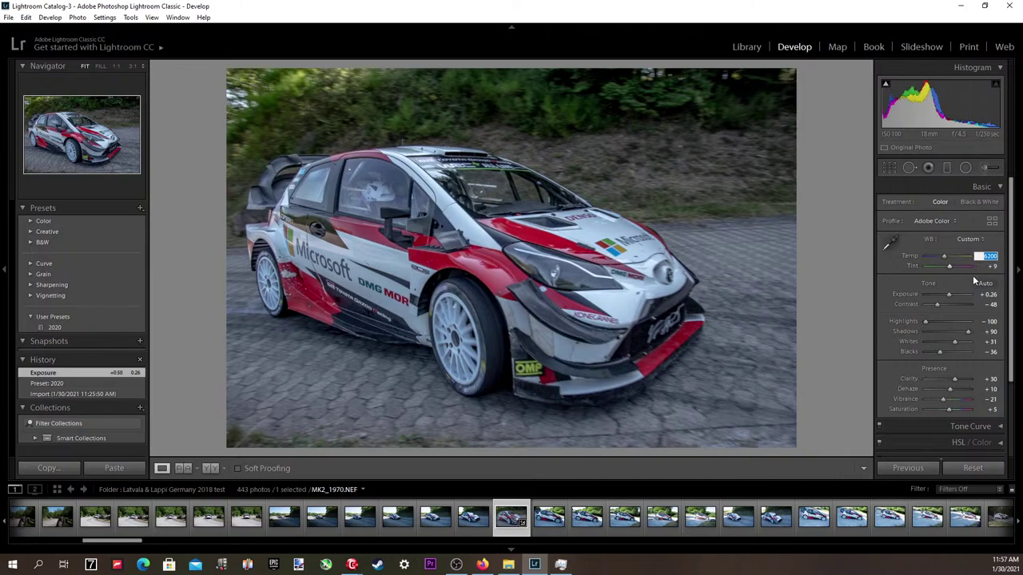
# Adjust the tone of MK2_1970.NEF to contrast -14, highlights -83, shadows +93, whites +43 and blacks -7.
pyautogui.moveTo(935, 303); pyautogui.dragTo(943, 303)
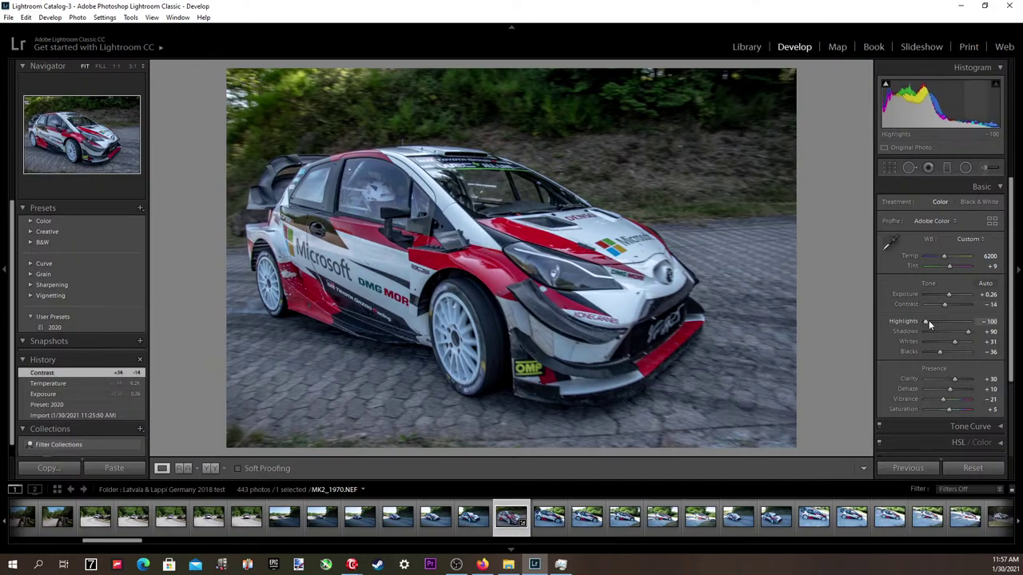
pyautogui.moveTo(928, 320); pyautogui.dragTo(931, 319)
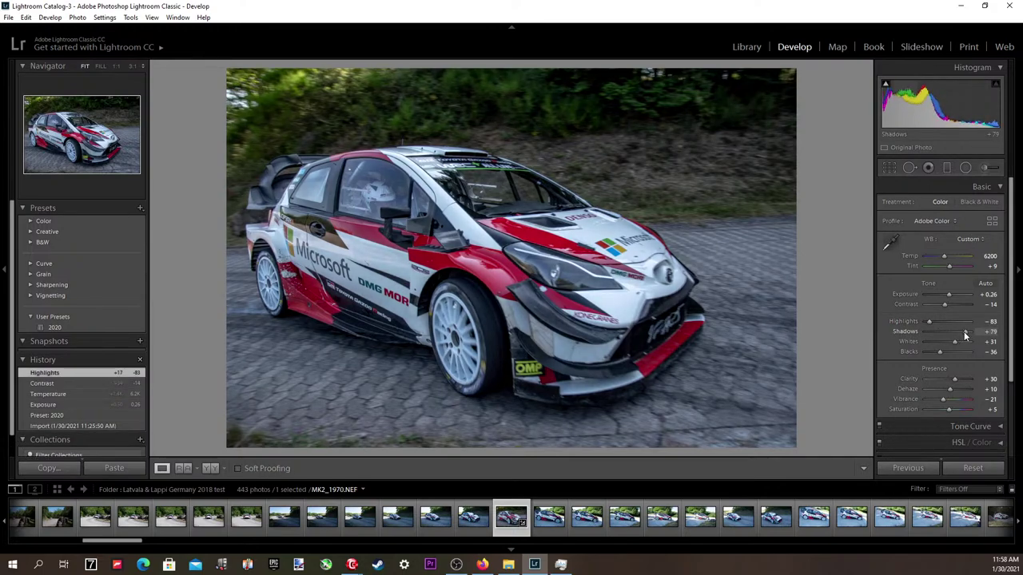
pyautogui.moveTo(968, 337); pyautogui.dragTo(948, 353)
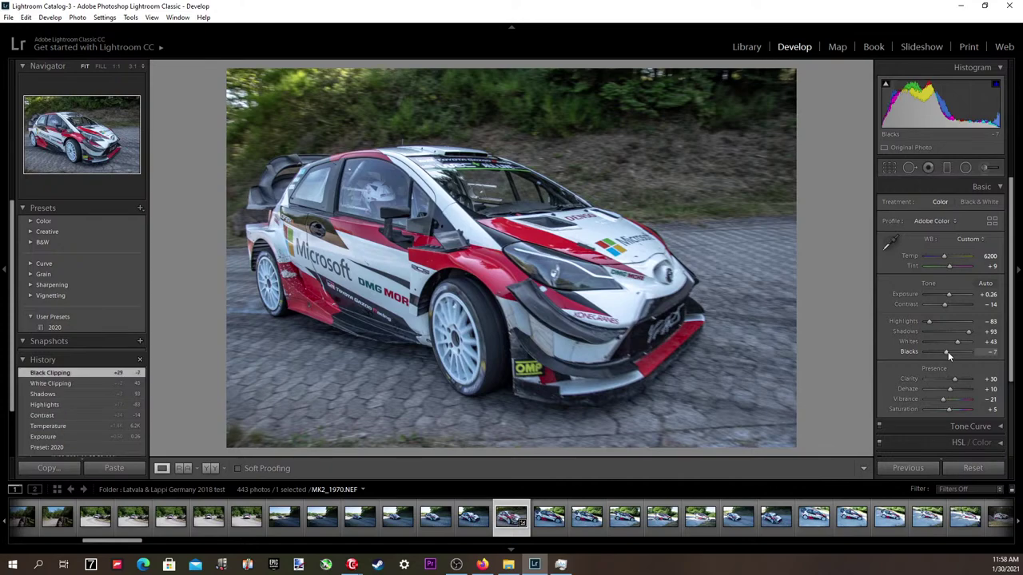
# Warm up MK2_1970.NEF further by raising its white balance temperature to 6950.
pyautogui.click(990, 255)
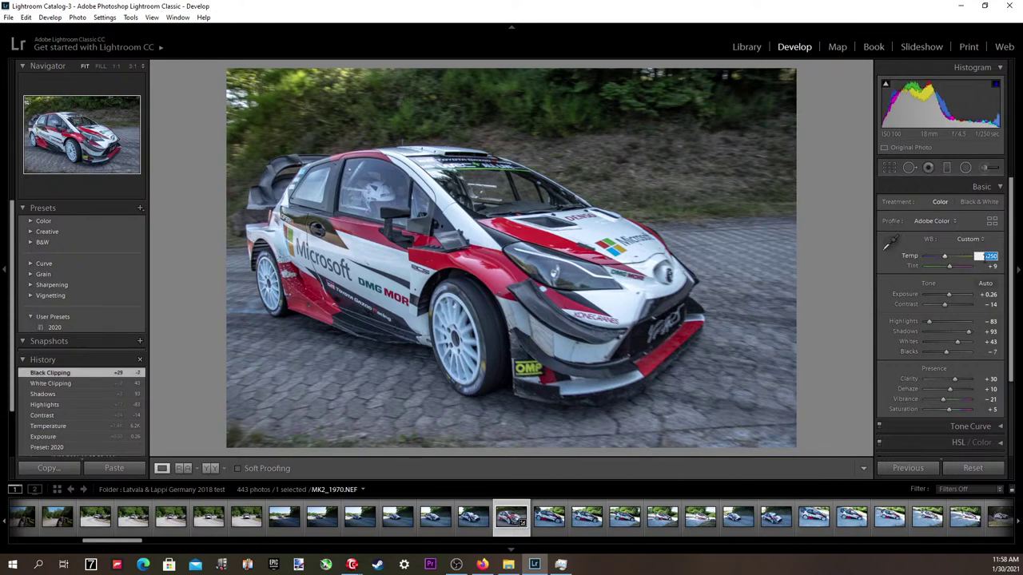
pyautogui.press('Up')
pyautogui.press('Up')
pyautogui.press('Up')
pyautogui.press('Up')
pyautogui.press('Up')
pyautogui.press('Up')
pyautogui.press('Up')
pyautogui.press('Up')
pyautogui.press('Up')
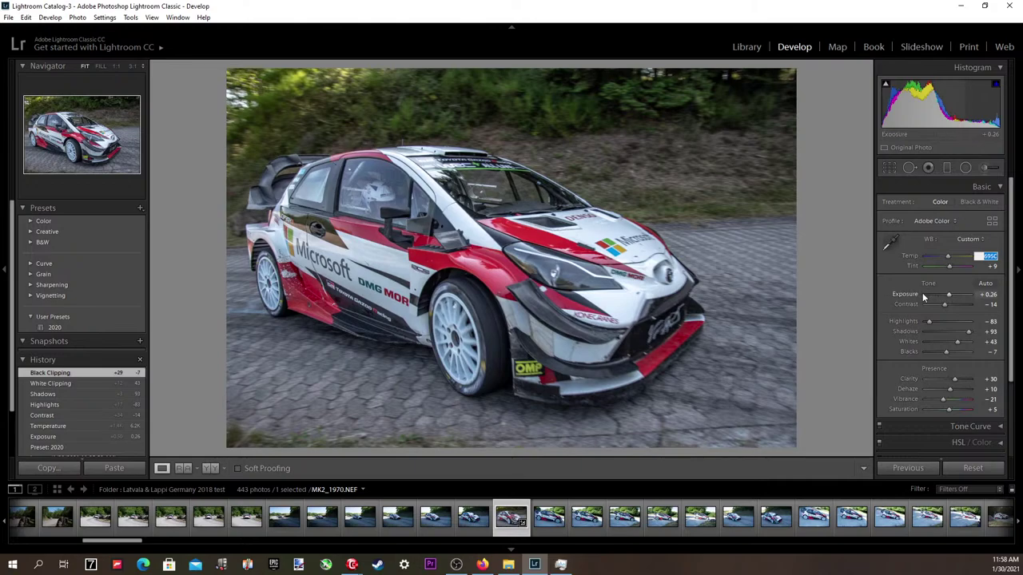
# Paint an Adjustment Brush mask over the hillside and trees behind the car, using brush size 11 and exposure 3.00.
pyautogui.click(984, 168)
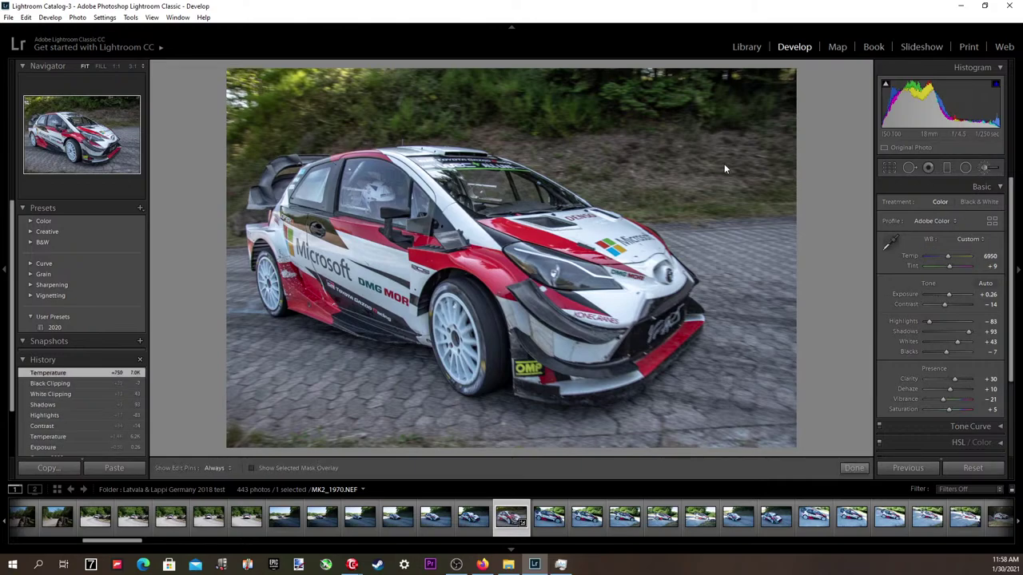
pyautogui.scroll(-1, 743, 176)
pyautogui.moveTo(759, 180)
pyautogui.mouseDown()
pyautogui.moveTo(629, 194)
pyautogui.moveTo(783, 177)
pyautogui.moveTo(804, 119)
pyautogui.moveTo(775, 116)
pyautogui.moveTo(764, 79)
pyautogui.moveTo(780, 72)
pyautogui.moveTo(803, 80)
pyautogui.moveTo(774, 117)
pyautogui.moveTo(628, 171)
pyautogui.moveTo(621, 187)
pyautogui.moveTo(486, 128)
pyautogui.moveTo(522, 118)
pyautogui.moveTo(757, 120)
pyautogui.moveTo(584, 141)
pyautogui.moveTo(547, 131)
pyautogui.moveTo(624, 171)
pyautogui.moveTo(601, 192)
pyautogui.moveTo(671, 203)
pyautogui.moveTo(797, 177)
pyautogui.moveTo(812, 149)
pyautogui.moveTo(630, 90)
pyautogui.moveTo(650, 75)
pyautogui.moveTo(631, 79)
pyautogui.moveTo(708, 104)
pyautogui.moveTo(751, 84)
pyautogui.mouseUp()
pyautogui.moveTo(575, 88)
pyautogui.mouseDown()
pyautogui.moveTo(489, 130)
pyautogui.moveTo(409, 122)
pyautogui.moveTo(306, 138)
pyautogui.moveTo(268, 132)
pyautogui.moveTo(215, 186)
pyautogui.moveTo(226, 231)
pyautogui.moveTo(215, 175)
pyautogui.moveTo(262, 54)
pyautogui.moveTo(360, 76)
pyautogui.mouseUp()
pyautogui.press('h')
pyautogui.press('h')
pyautogui.press('h')
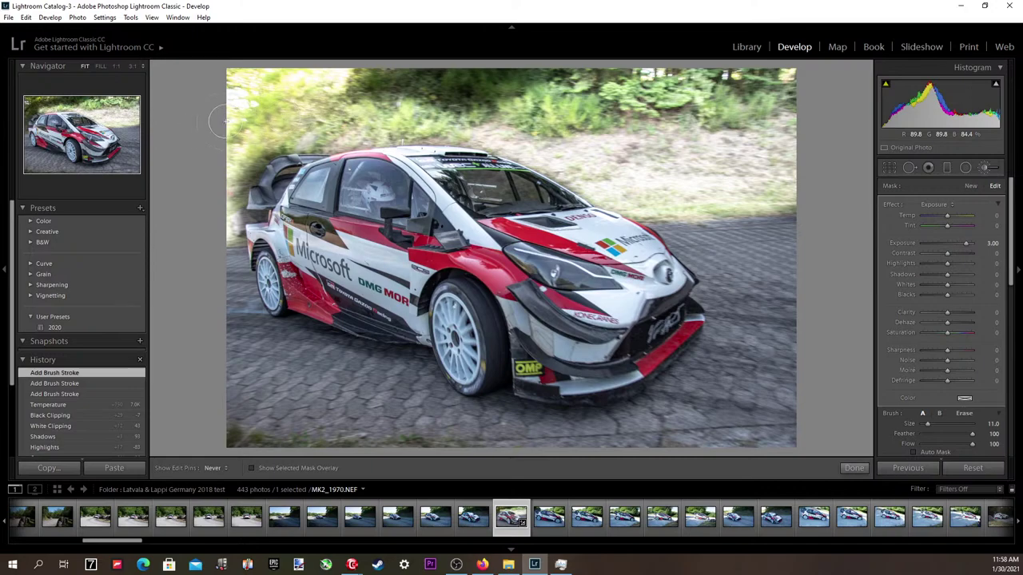
pyautogui.press('h')
pyautogui.press('h')
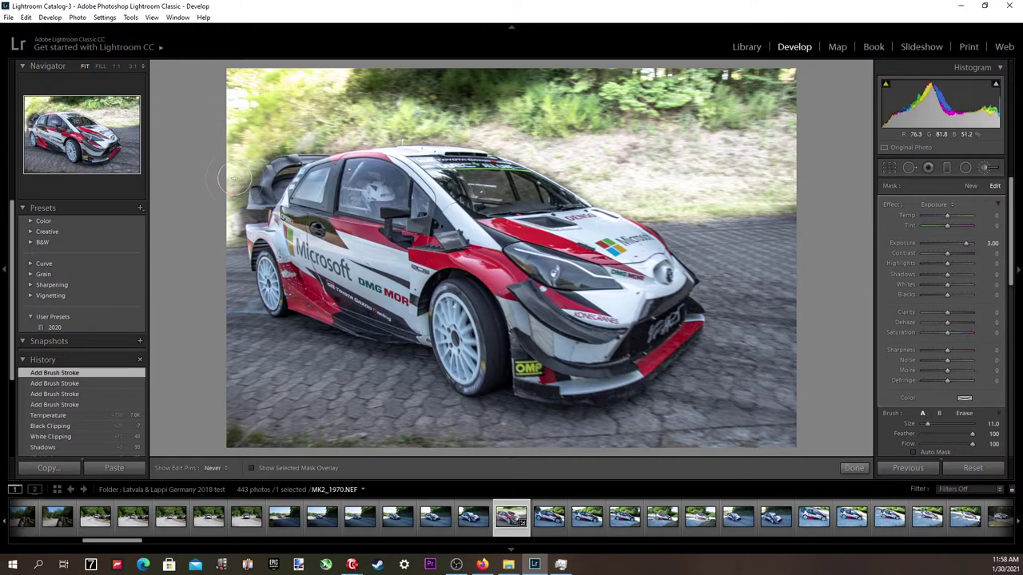
pyautogui.moveTo(335, 108)
pyautogui.mouseDown()
pyautogui.moveTo(360, 92)
pyautogui.moveTo(528, 88)
pyautogui.moveTo(579, 76)
pyautogui.moveTo(673, 106)
pyautogui.mouseUp()
pyautogui.press('h')
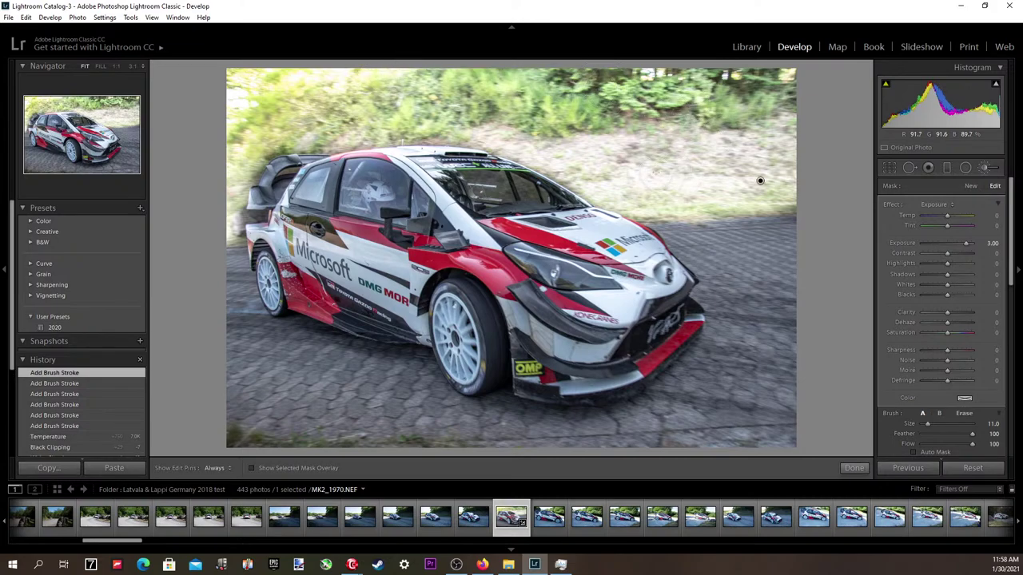
pyautogui.moveTo(594, 187)
pyautogui.mouseDown()
pyautogui.moveTo(593, 166)
pyautogui.moveTo(565, 166)
pyautogui.moveTo(577, 150)
pyautogui.mouseUp()
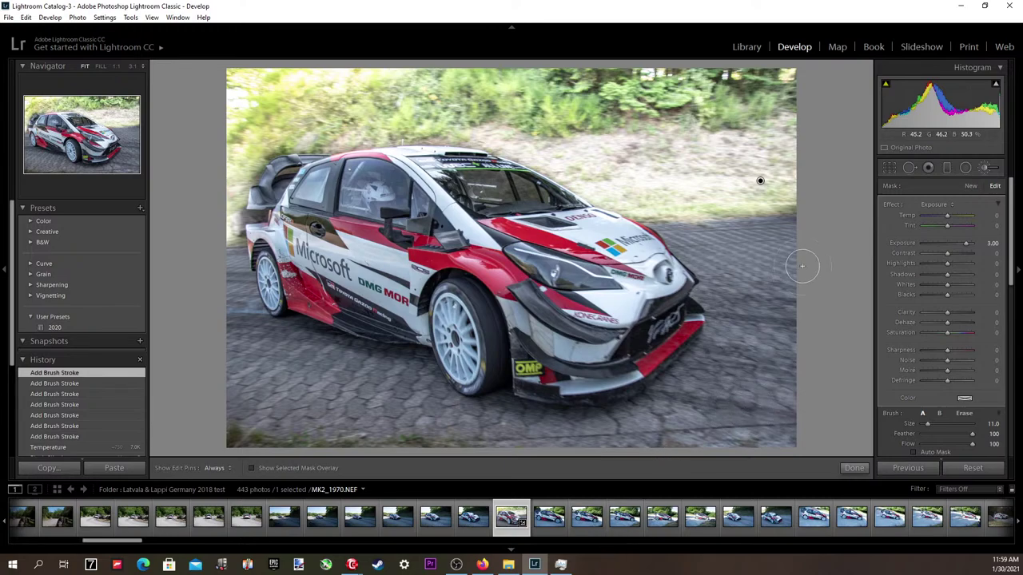
# Reduce the background brush mask's exposure to 0.40.
pyautogui.click(993, 243)
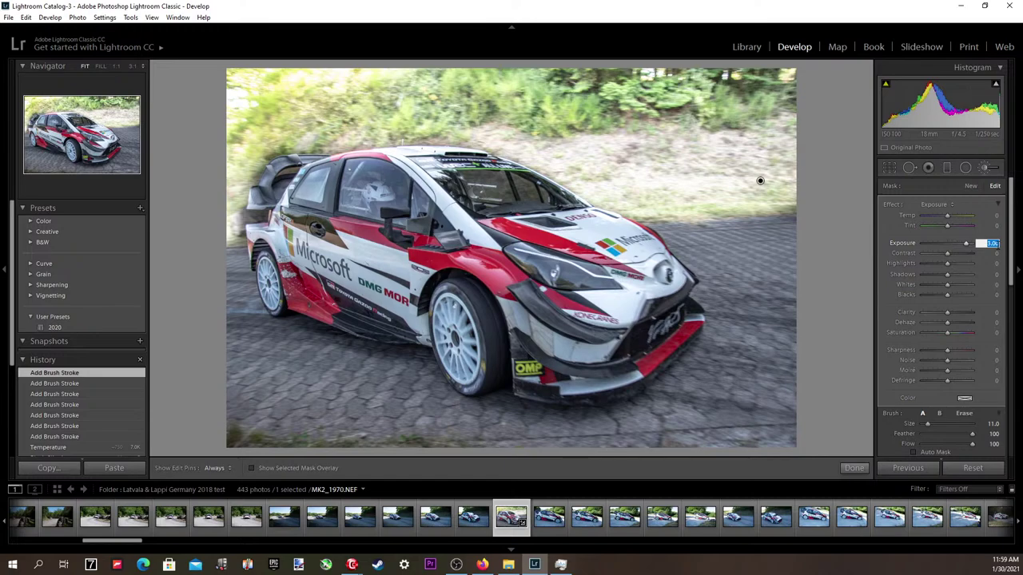
pyautogui.write('0')
pyautogui.press('Return')
pyautogui.press('Up')
pyautogui.press('Up')
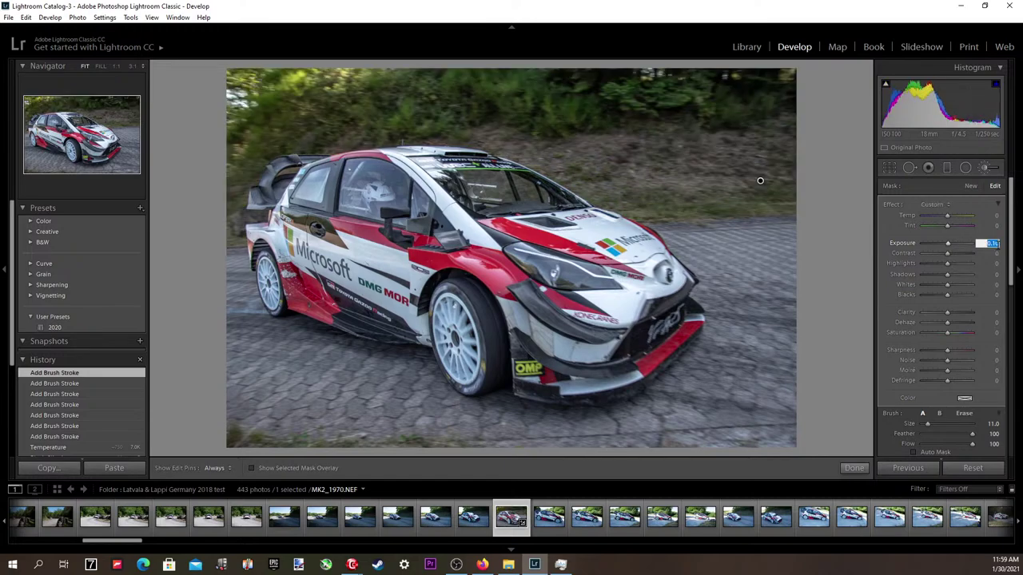
pyautogui.write('0')
pyautogui.press('Return')
pyautogui.write('0.3')
pyautogui.press('Return')
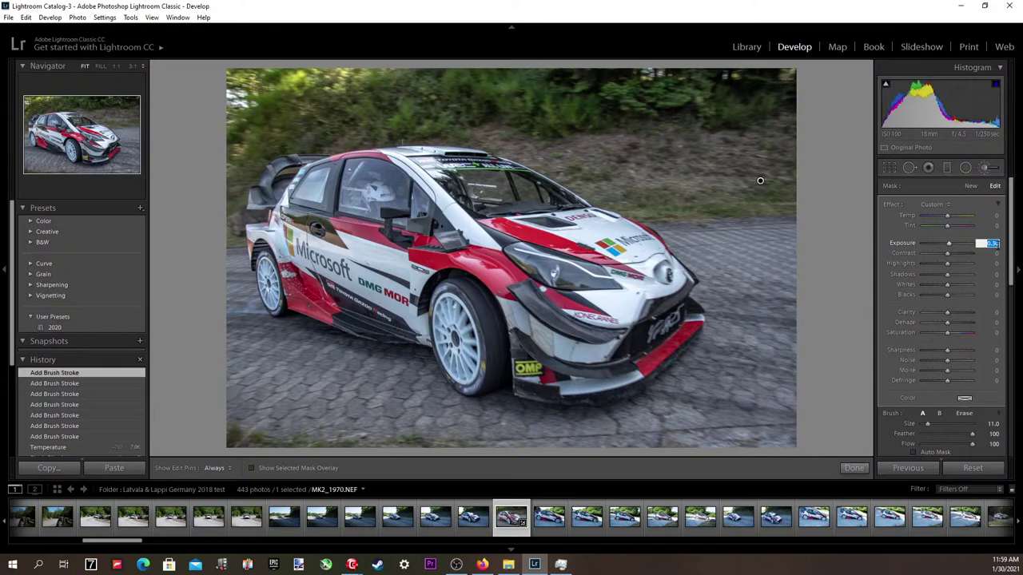
pyautogui.write('0.4')
pyautogui.press('Return')
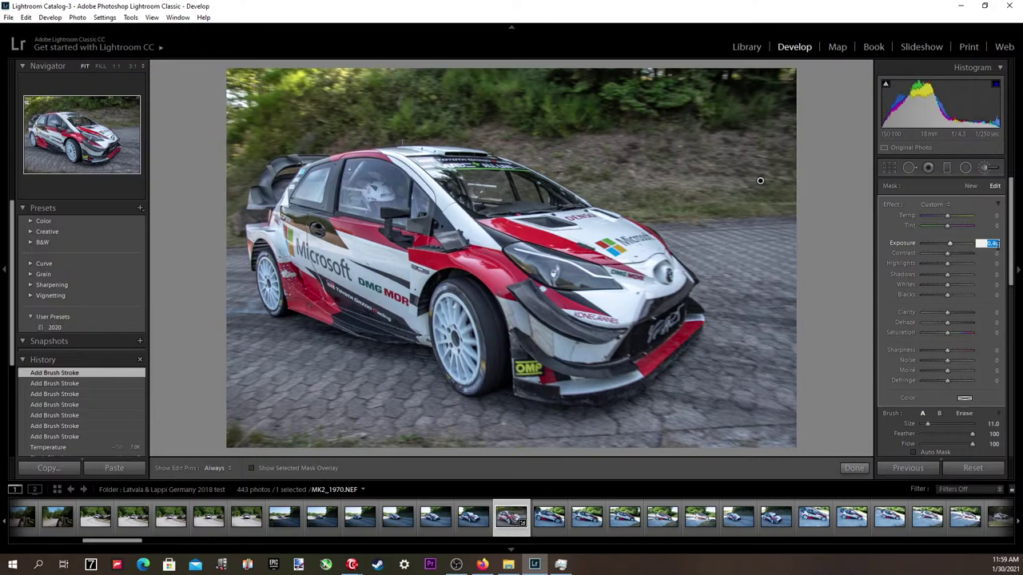
# Set the background mask's temperature to 5, tint to -2 and saturation to 2, and leave the Adjustment Brush.
pyautogui.click(994, 218)
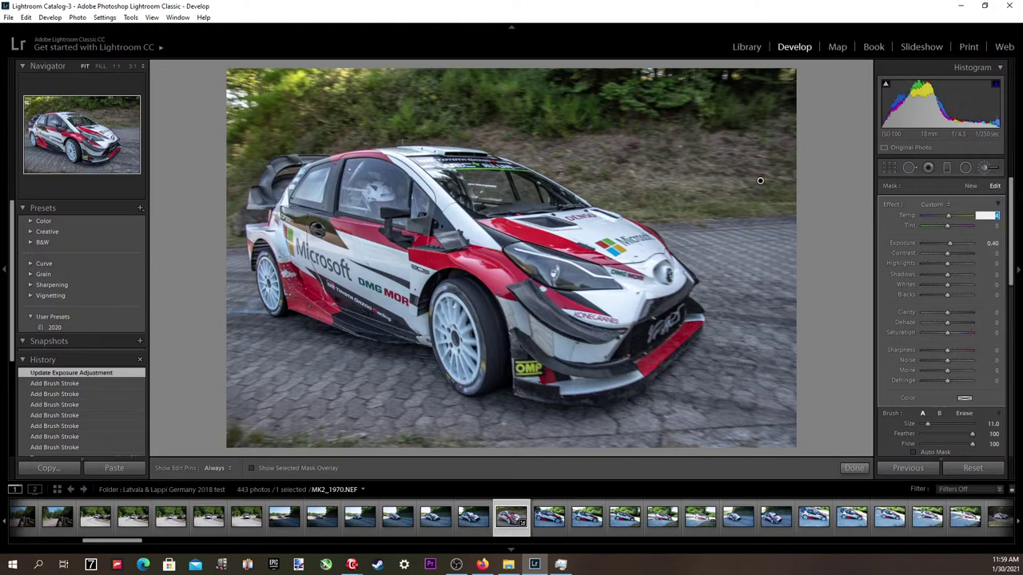
pyautogui.hotkey('alt', 'Tab')
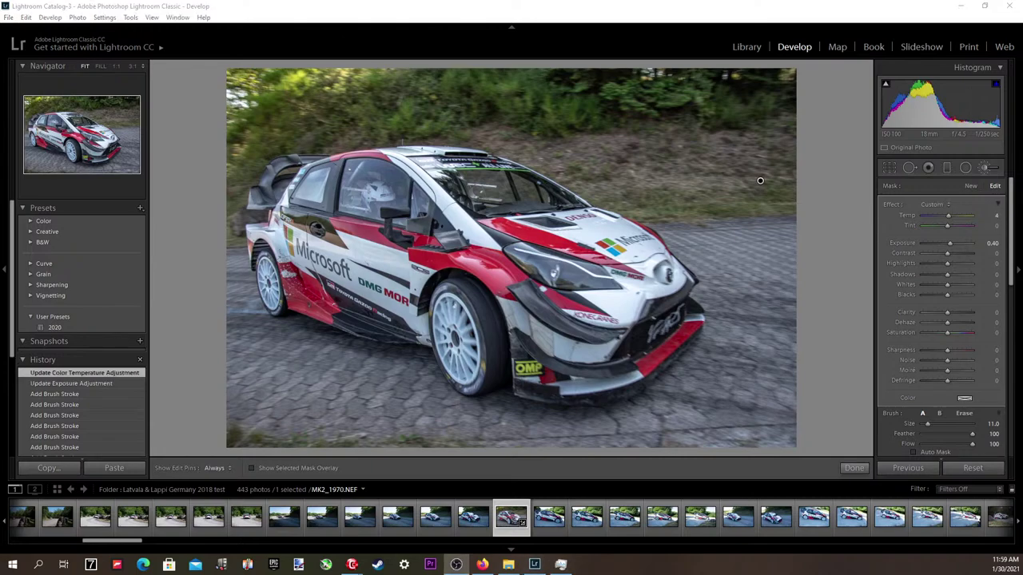
pyautogui.hotkey('alt', 'Tab')
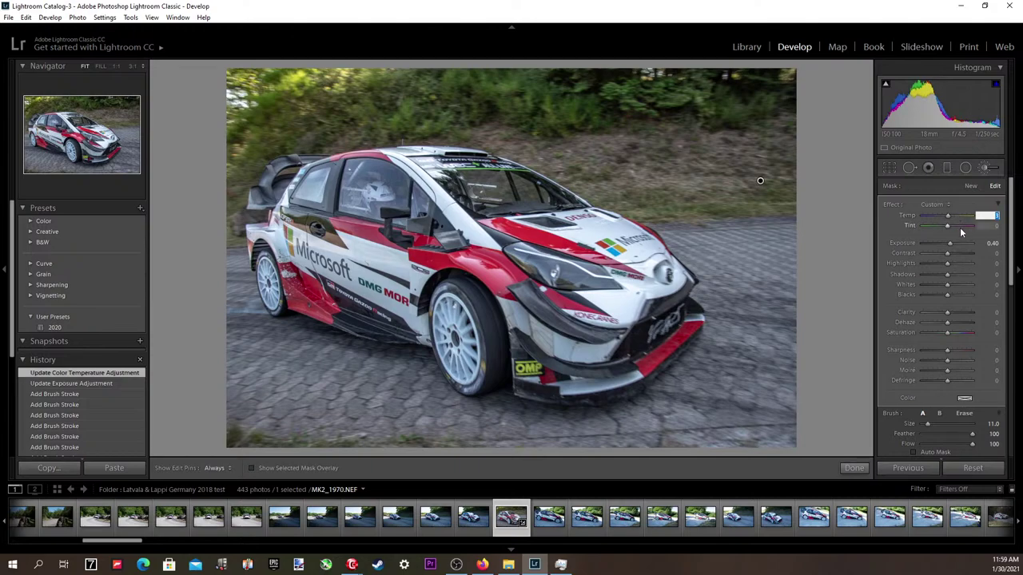
pyautogui.press('Tab')
pyautogui.press('Return')
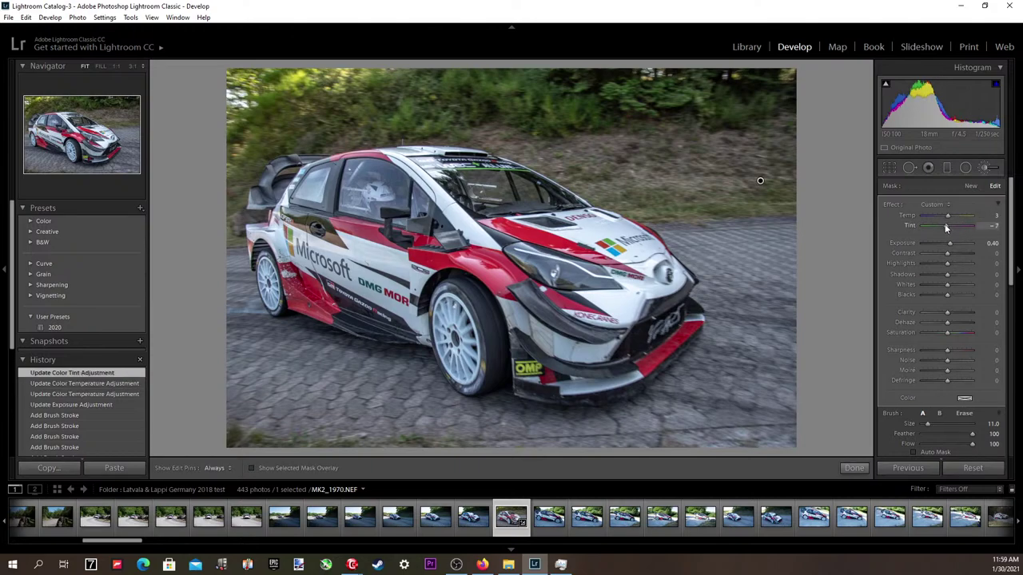
pyautogui.click(991, 226)
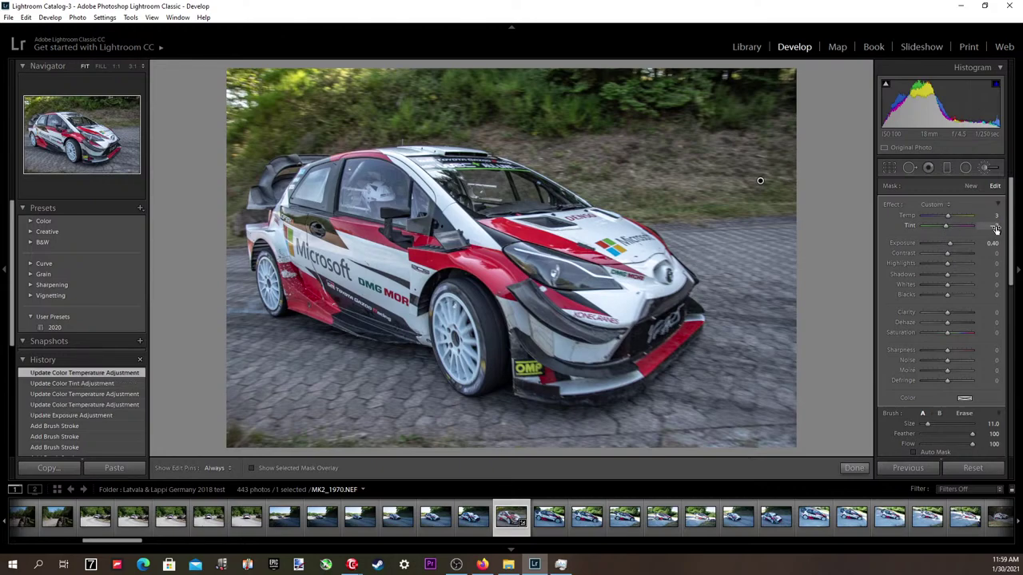
pyautogui.press('Up')
pyautogui.press('Up')
pyautogui.press('Up')
pyautogui.press('Up')
pyautogui.click(994, 216)
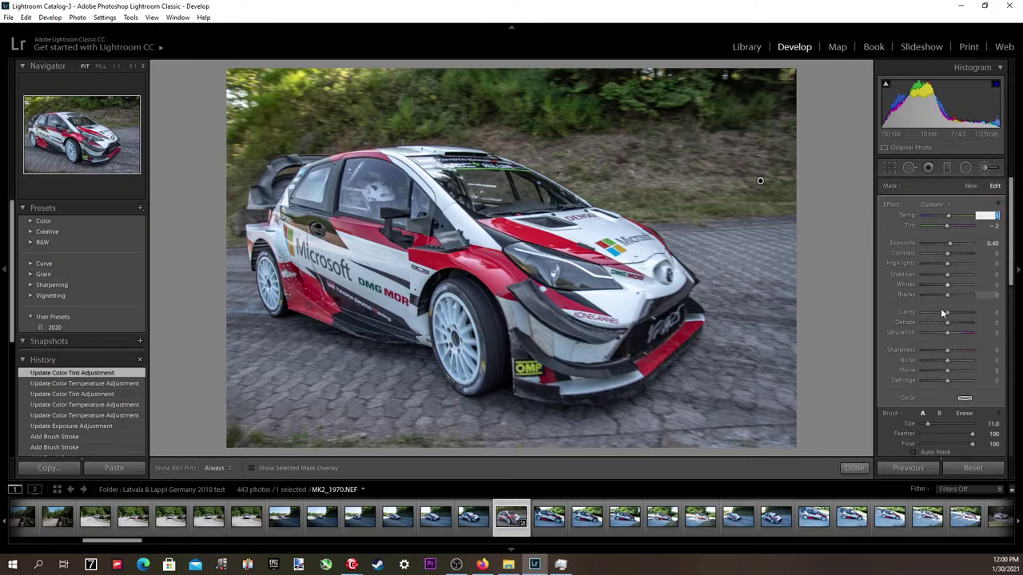
pyautogui.moveTo(948, 331); pyautogui.dragTo(950, 331)
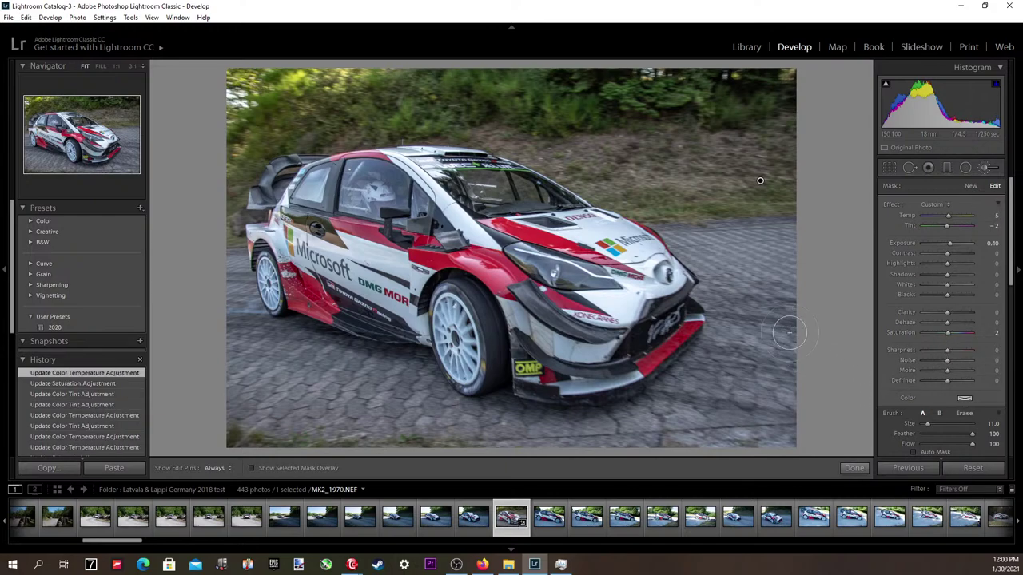
pyautogui.press('k')
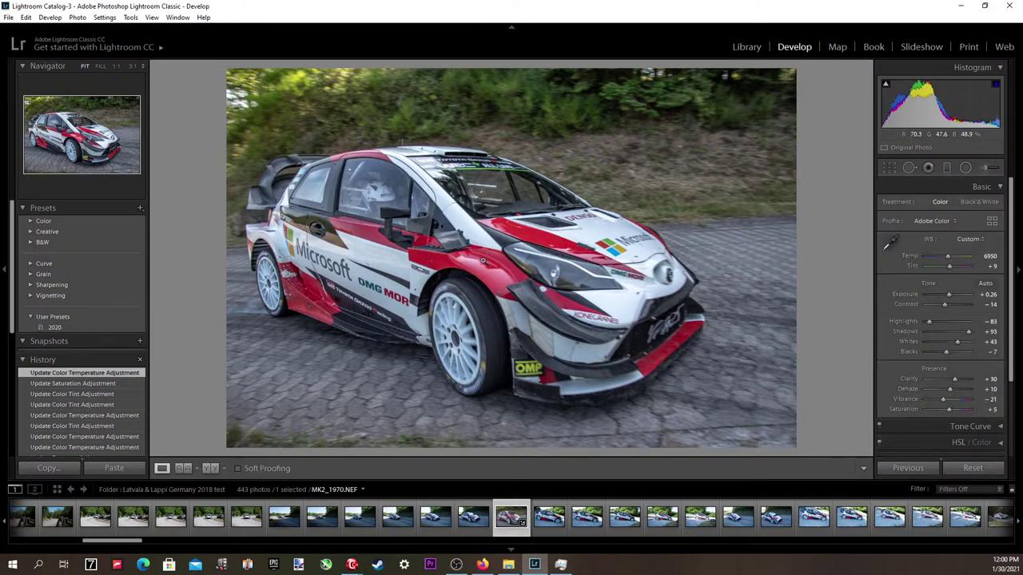
# Raise the overall exposure of MK2_1970.NEF to +0.36.
pyautogui.click(991, 295)
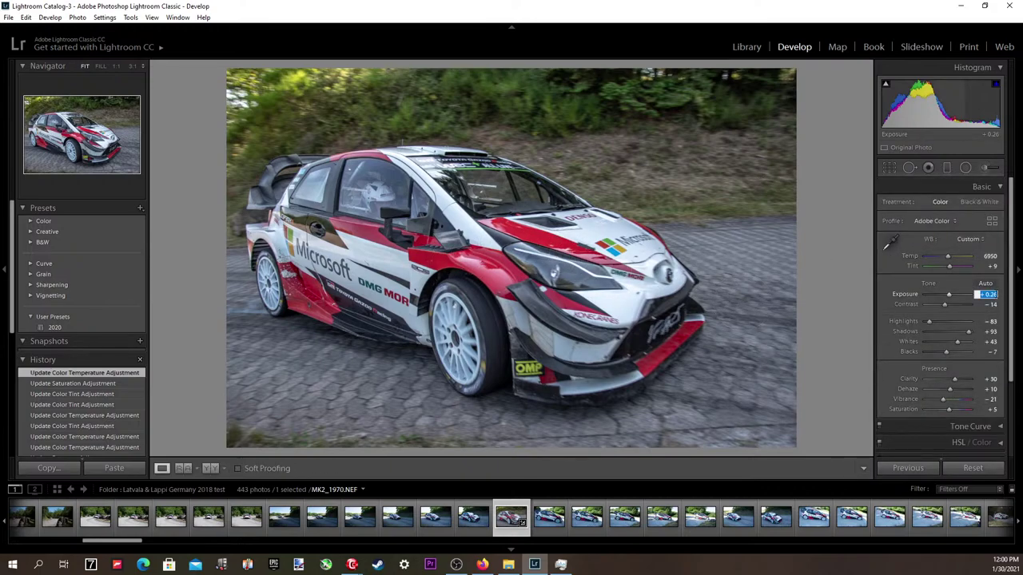
pyautogui.press('Up')
pyautogui.press('Down')
pyautogui.press('Up')
pyautogui.press('Up')
pyautogui.press('Return')
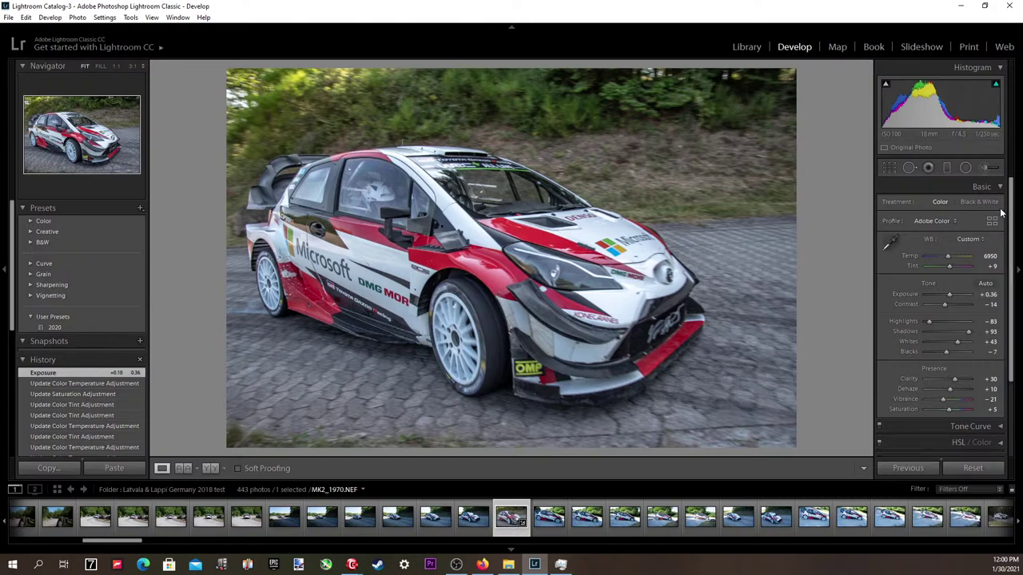
# Extend the existing background mask along the grass at the photo's lower edge with brush size 6.
pyautogui.click(984, 169)
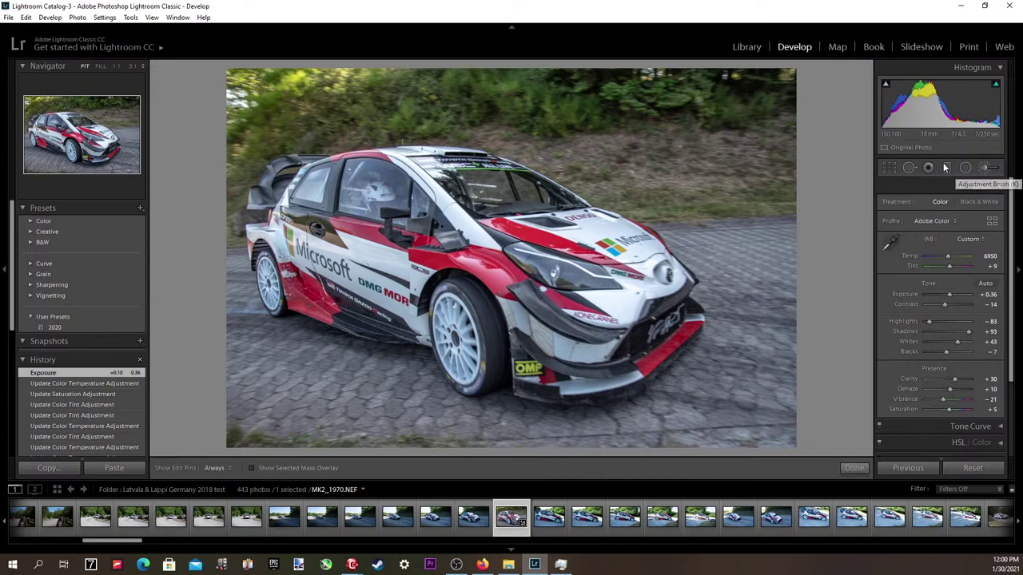
pyautogui.click(760, 180)
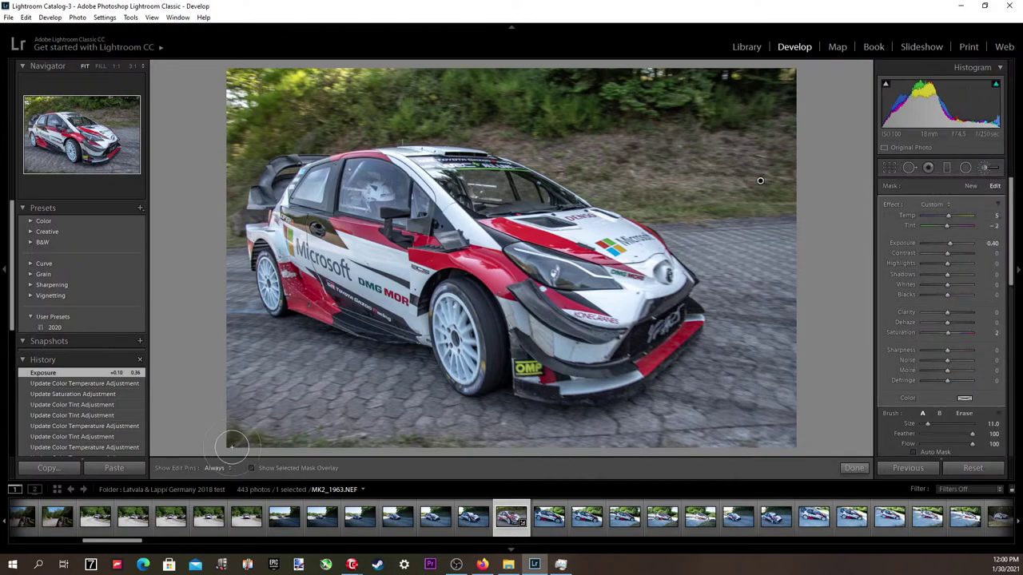
pyautogui.scroll(1, 229, 442)
pyautogui.press('h')
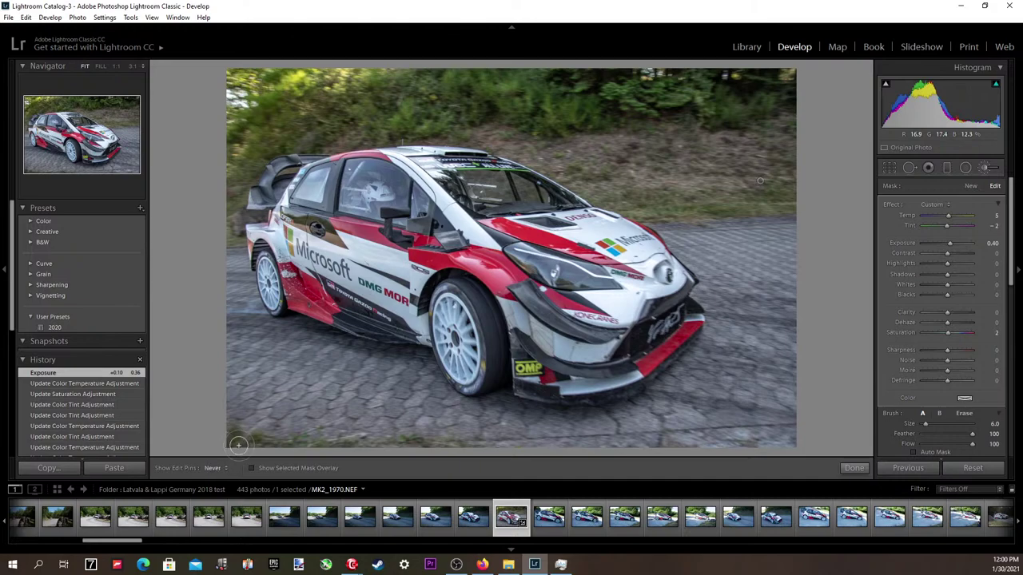
pyautogui.moveTo(307, 452)
pyautogui.mouseDown()
pyautogui.moveTo(440, 449)
pyautogui.moveTo(482, 461)
pyautogui.mouseUp()
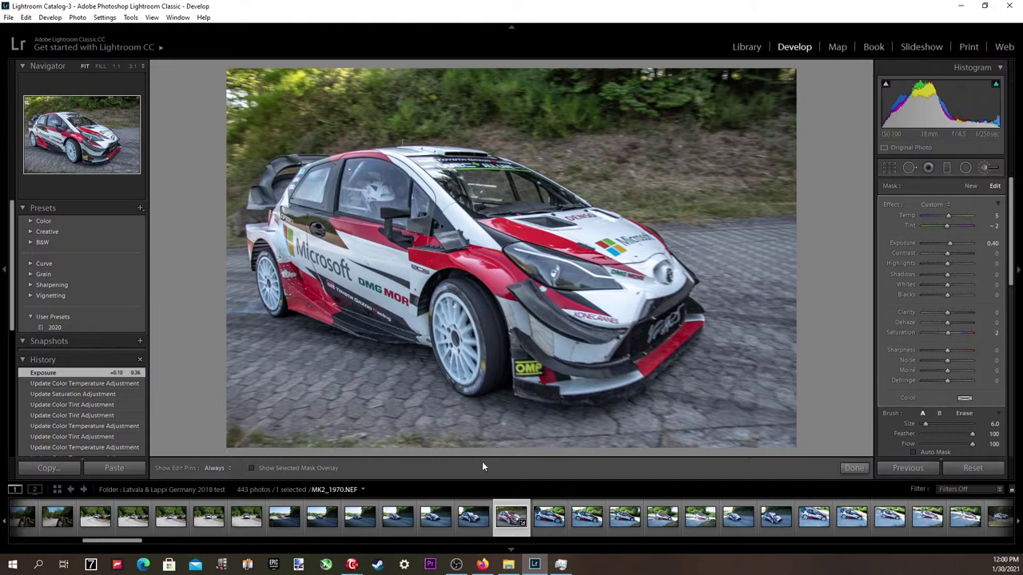
pyautogui.press('h')
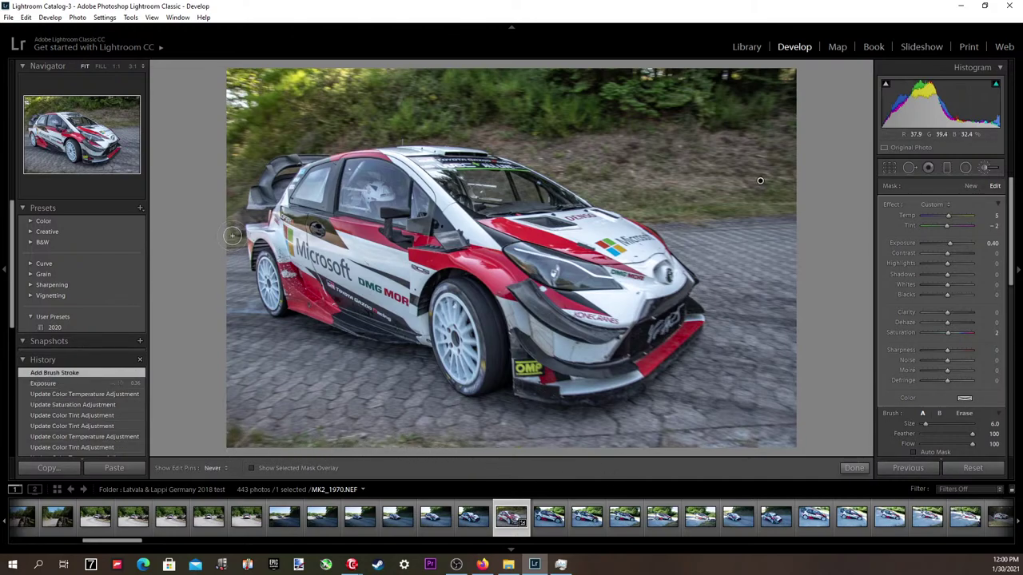
# Extend the background mask around the car's rear wing with brush size 3 and close the Adjustment Brush.
pyautogui.press('h')
pyautogui.scroll(-3, 244, 219)
pyautogui.moveTo(247, 217); pyautogui.dragTo(269, 204)
pyautogui.press('h')
pyautogui.press('h')
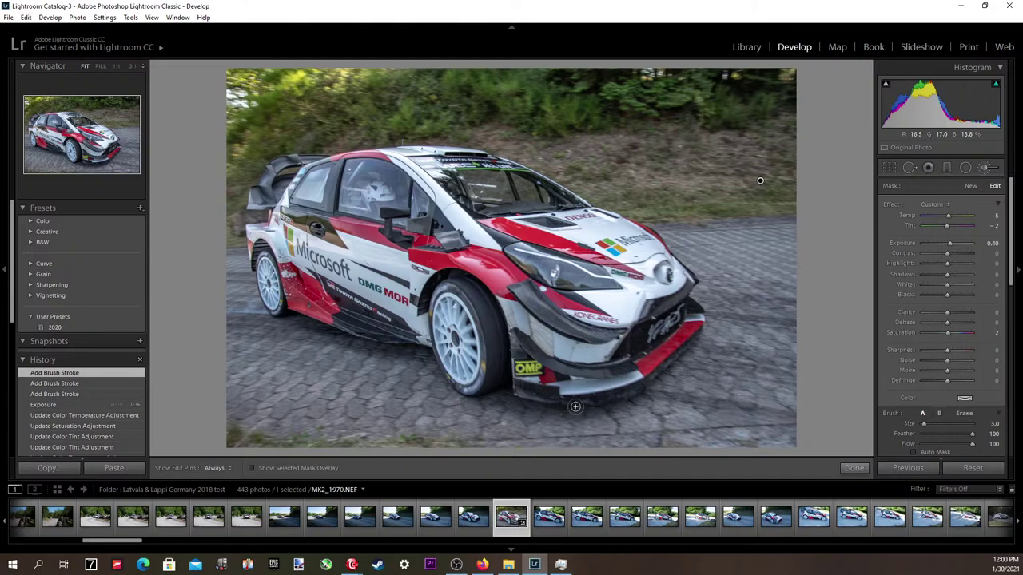
pyautogui.click(985, 168)
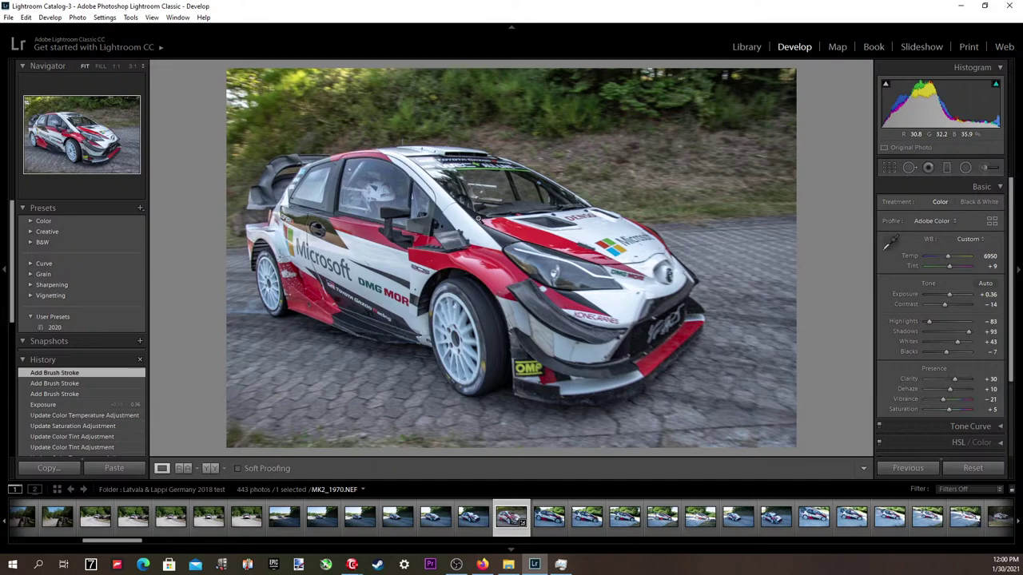
# Start exporting MK2_1970.NEF and open the Watermark Editor from the export settings.
pyautogui.click(8, 18)
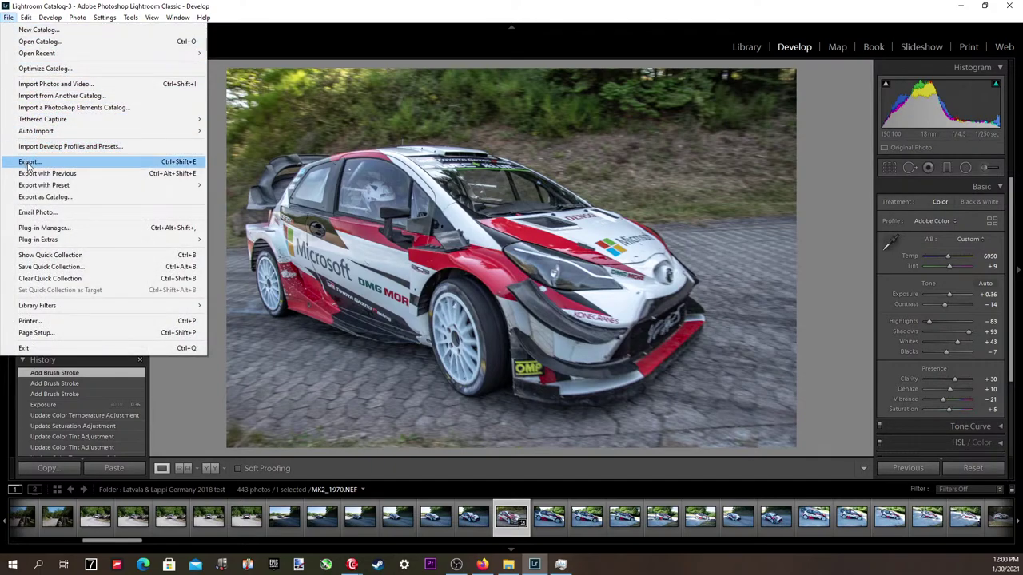
pyautogui.click(29, 161)
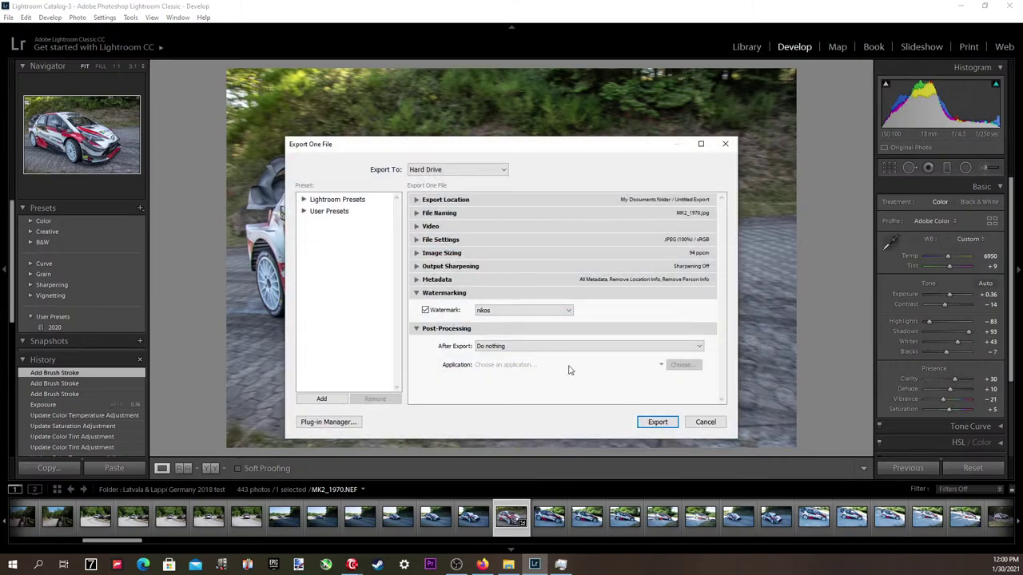
pyautogui.click(519, 310)
pyautogui.click(479, 365)
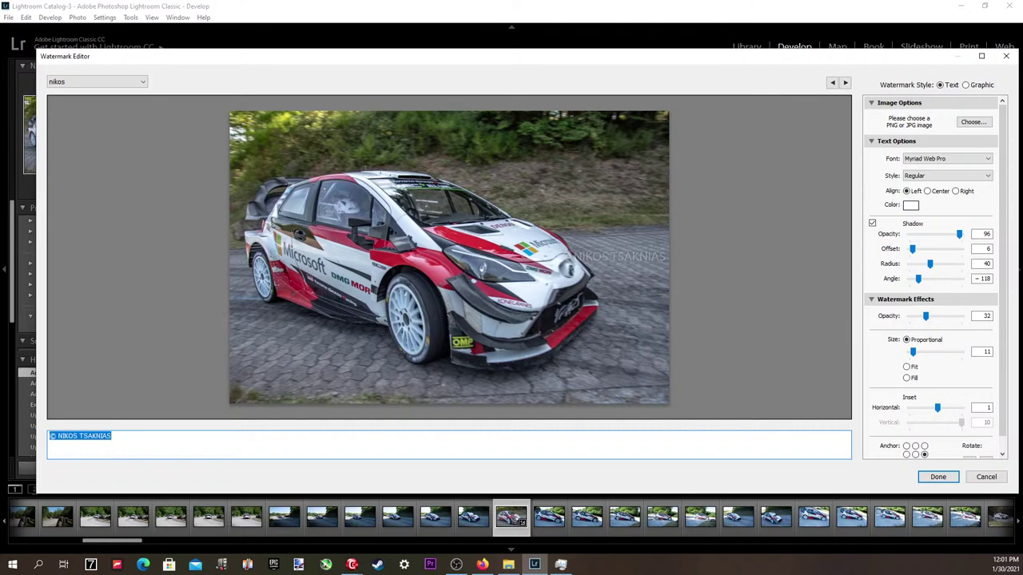
# Try anchoring the watermark in the photo's upper-right corner with horizontal inset 10 and in the lower-right corner with horizontal inset 2.
pyautogui.hotkey('alt', 'Tab')
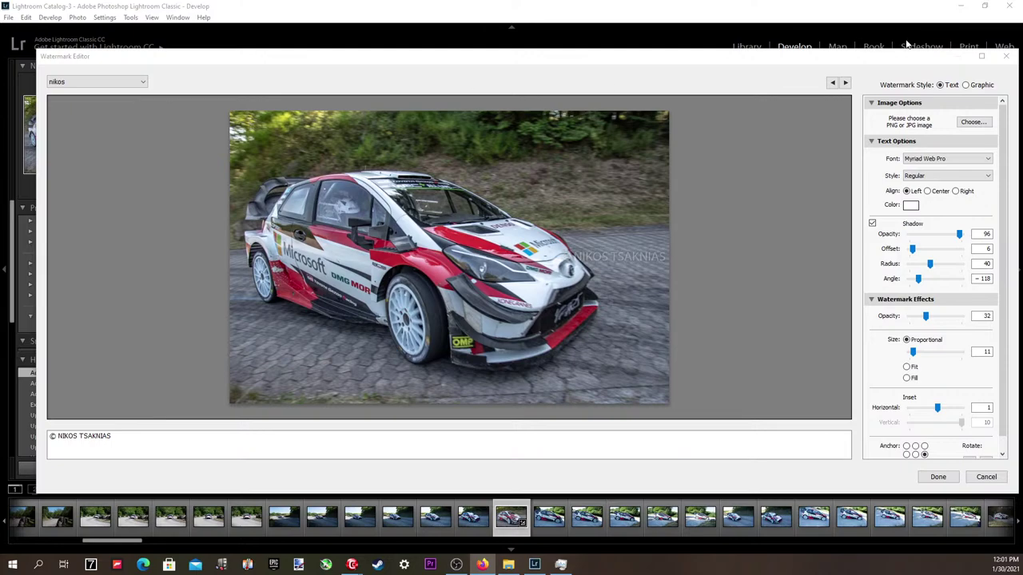
pyautogui.click(917, 448)
pyautogui.click(923, 446)
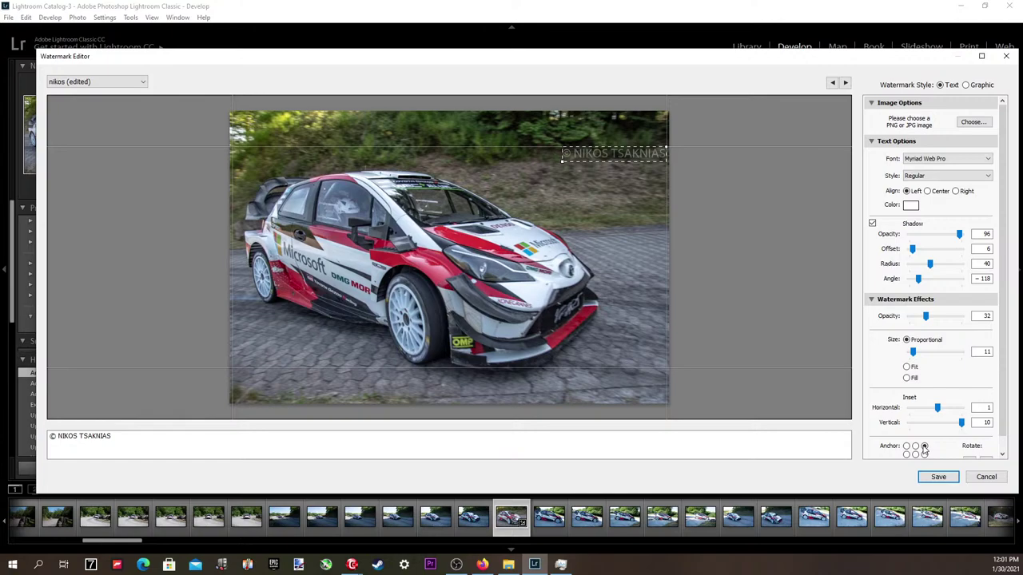
pyautogui.moveTo(940, 410); pyautogui.dragTo(961, 409)
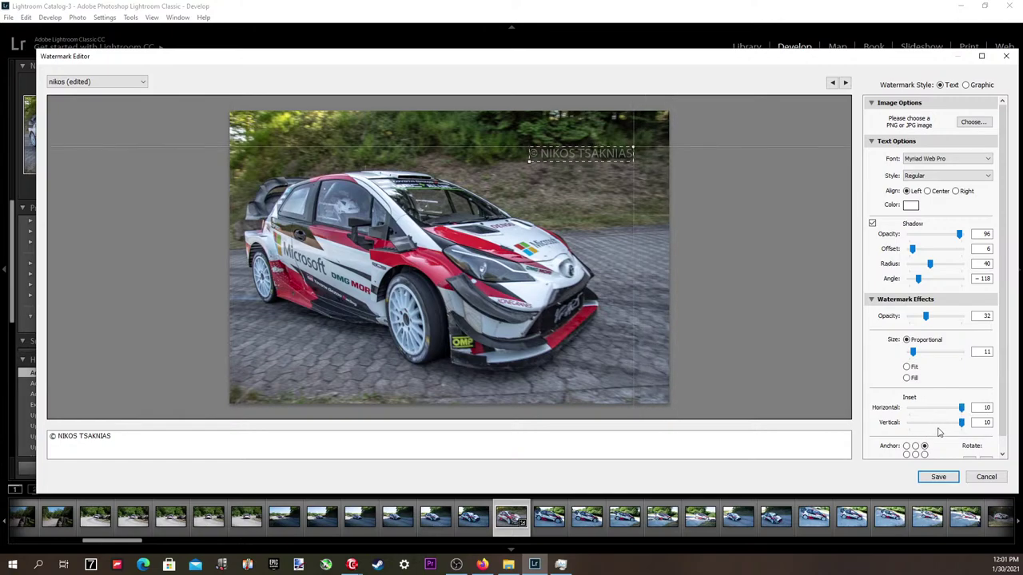
pyautogui.scroll(-1, 929, 456)
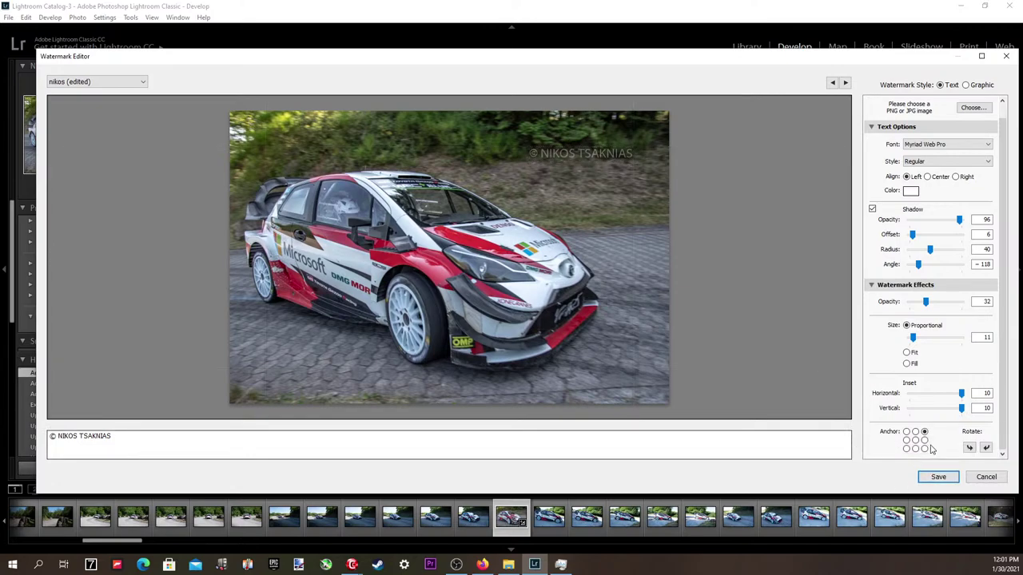
pyautogui.click(925, 449)
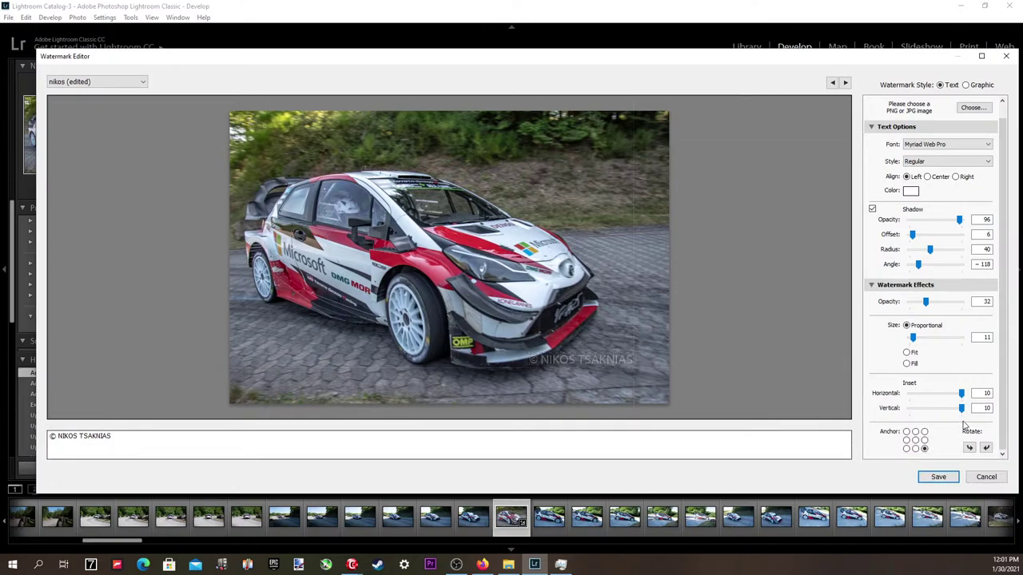
pyautogui.moveTo(961, 393); pyautogui.dragTo(943, 401)
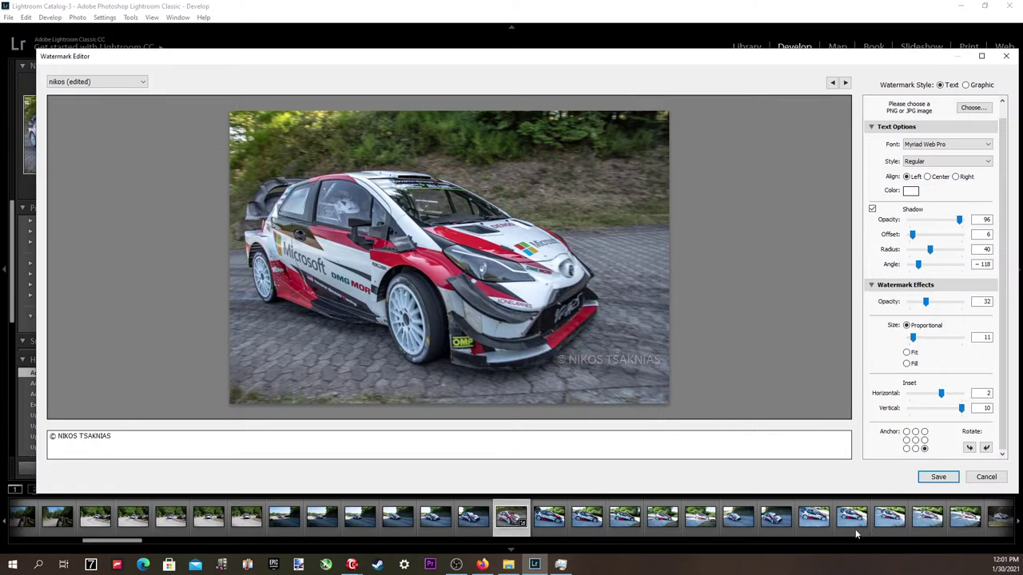
# Save the watermark preset with the anchor in the lower-left corner and horizontal inset 6, and export the photo.
pyautogui.click(907, 449)
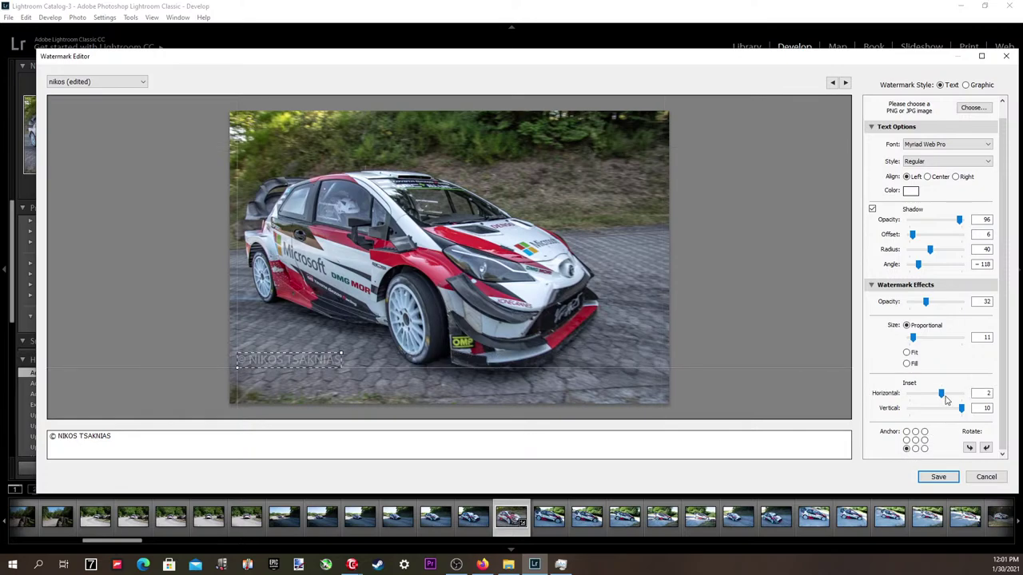
pyautogui.moveTo(941, 393); pyautogui.dragTo(951, 395)
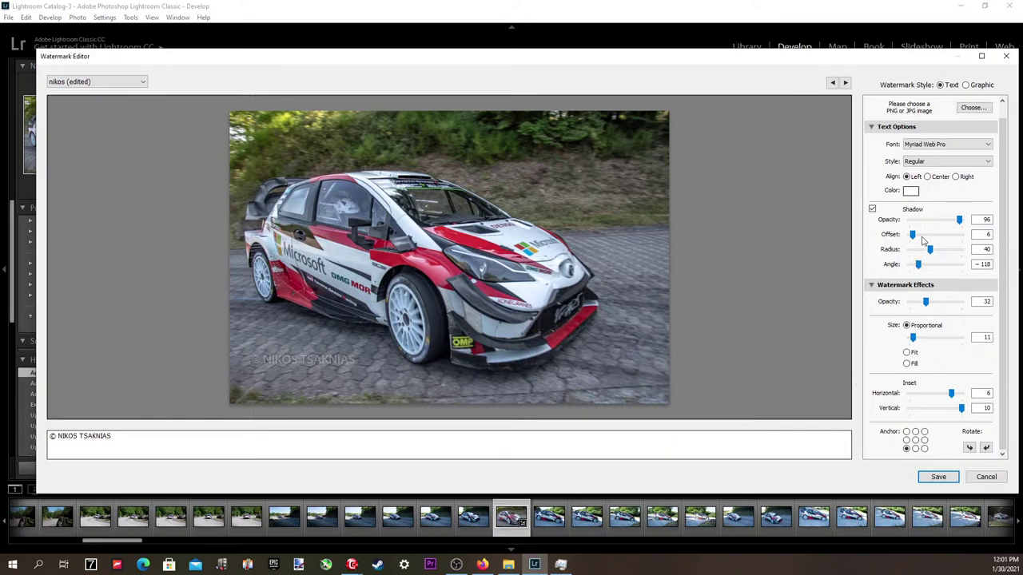
pyautogui.click(92, 83)
pyautogui.click(88, 161)
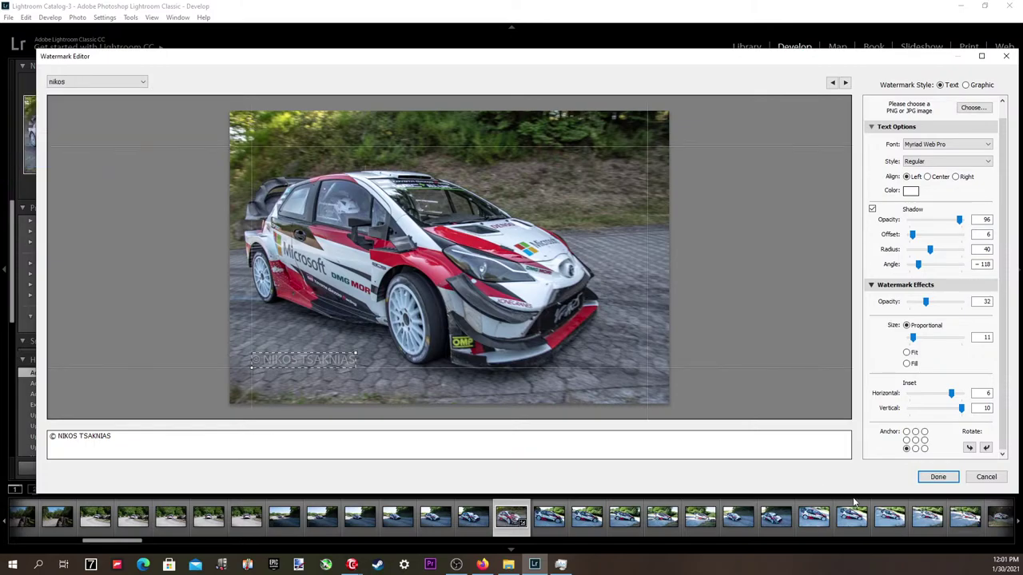
pyautogui.click(928, 477)
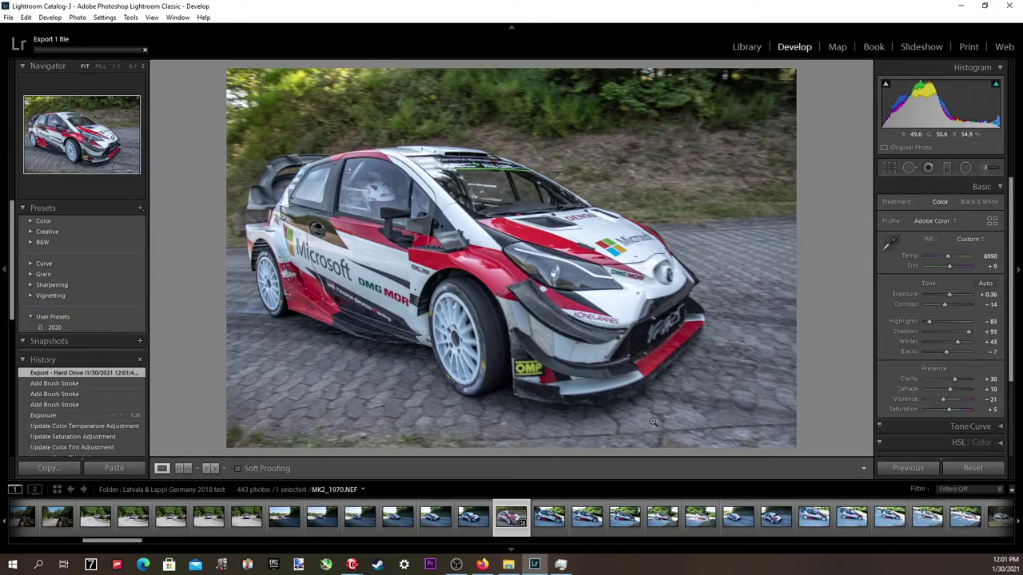
# Switch to File Explorer and open the exported MK2_1970 picture from the Untitled Export folder to check its watermark.
pyautogui.click(508, 565)
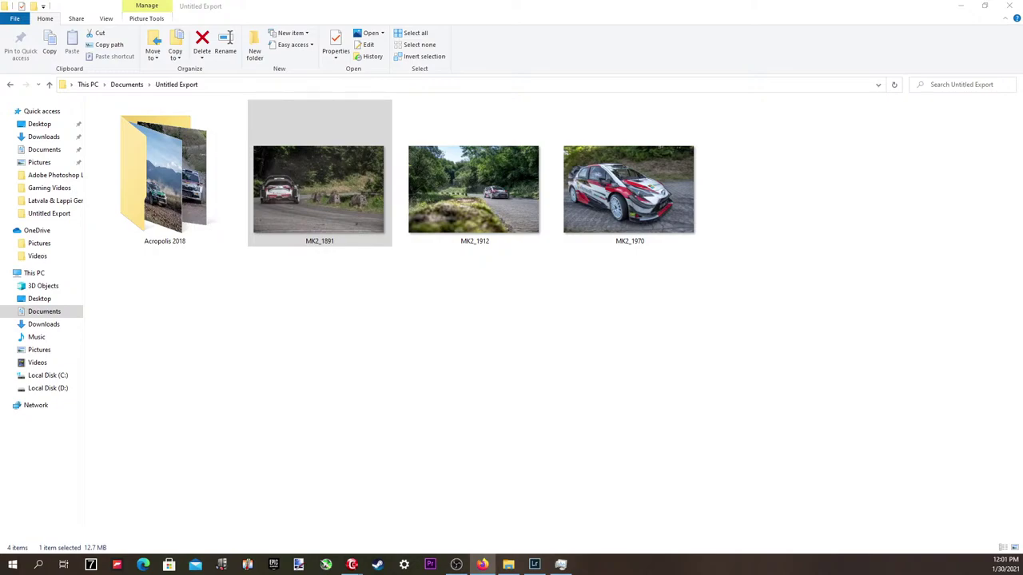
pyautogui.click(653, 209)
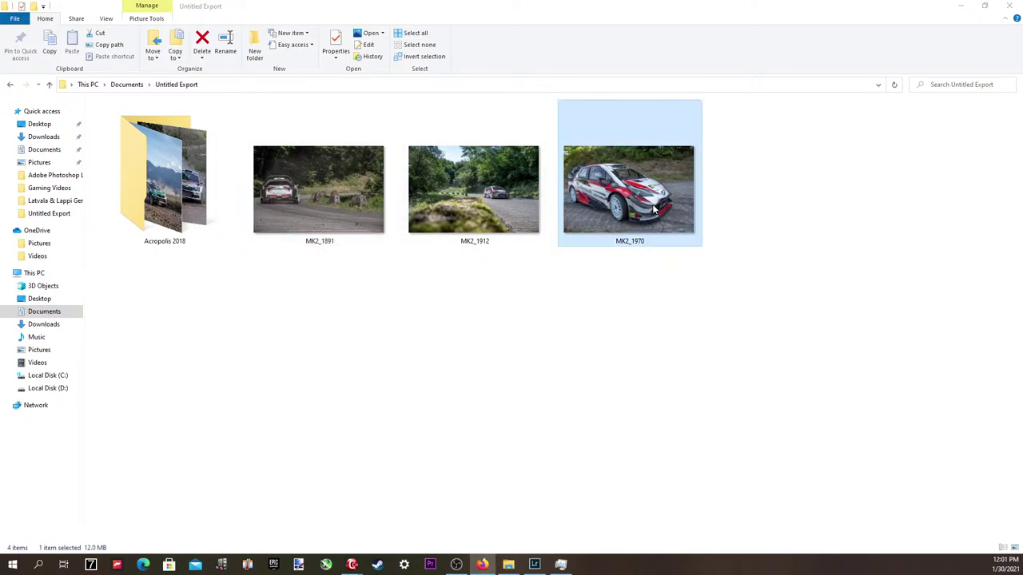
pyautogui.doubleClick(653, 209)
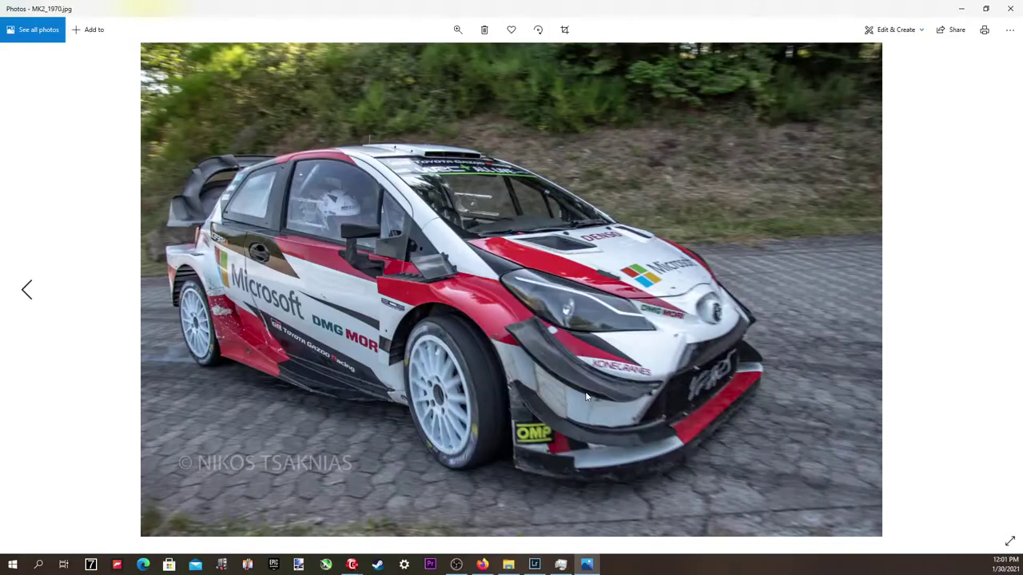
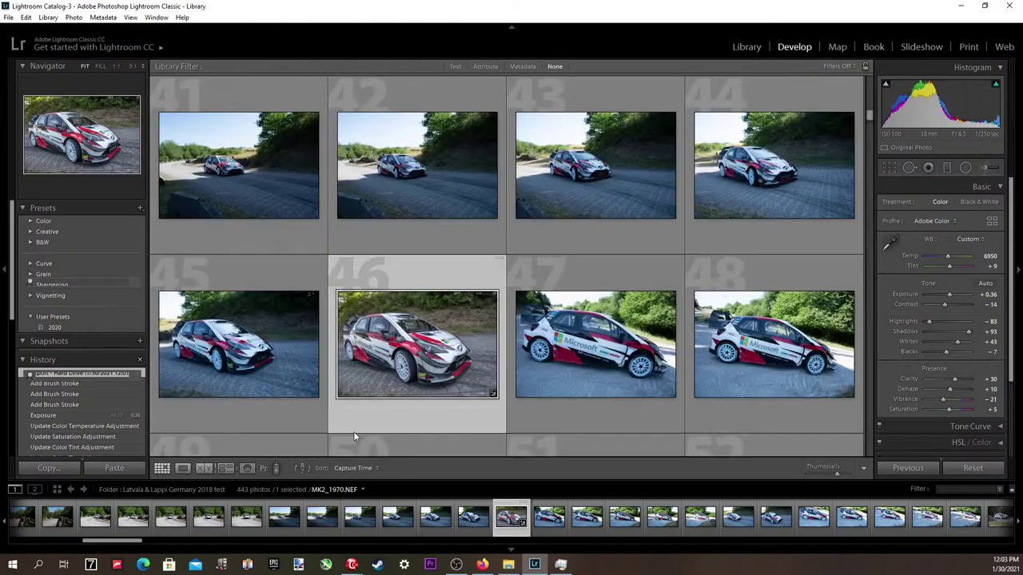
# Enlarge MK2_1970.NEF in the Lightroom Library and look through the photos after it up to MK2_2001.NEF for the next edit.
pyautogui.doubleClick(450, 338)
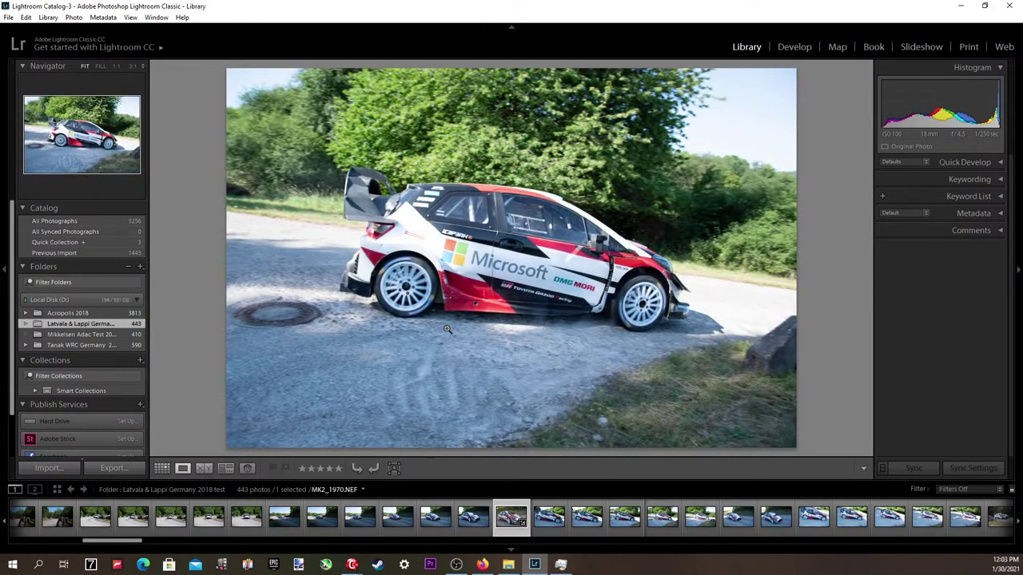
pyautogui.press('Right')
pyautogui.press('Right')
pyautogui.press('Right')
pyautogui.press('Right')
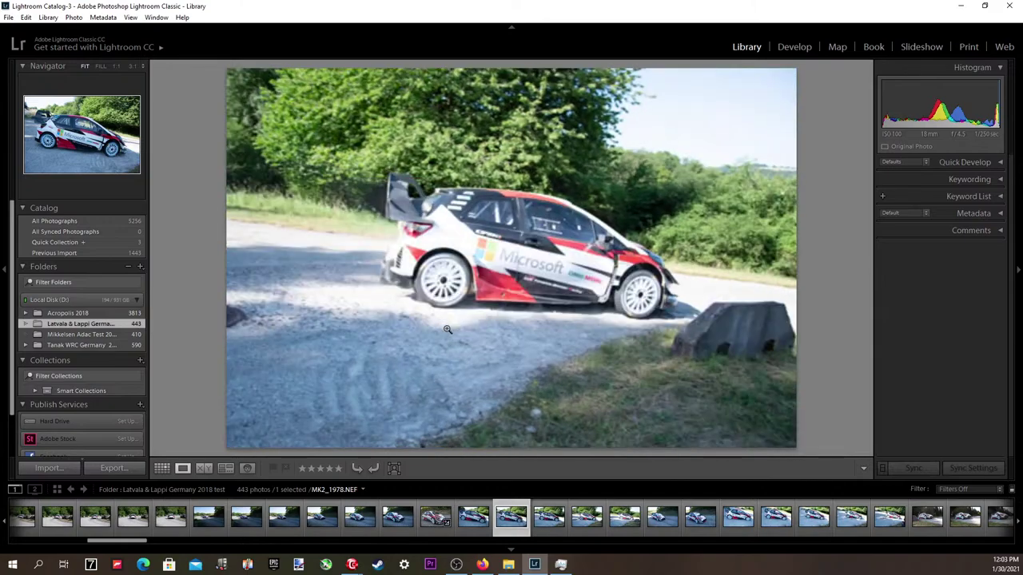
pyautogui.press('Right')
pyautogui.press('Right')
pyautogui.press('Right')
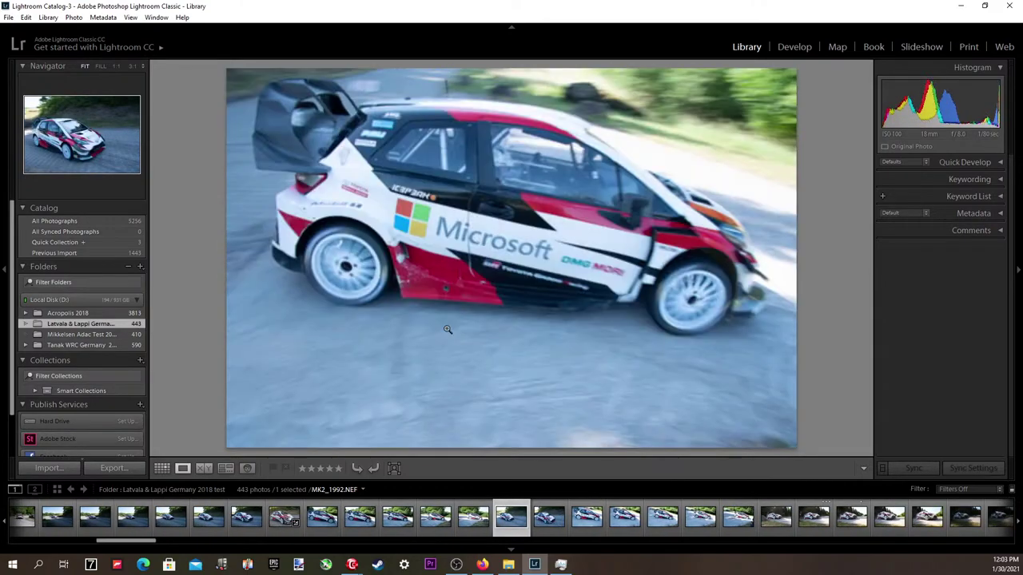
pyautogui.press('Right')
pyautogui.press('Right')
pyautogui.press('Right')
pyautogui.press('Right')
pyautogui.press('Right')
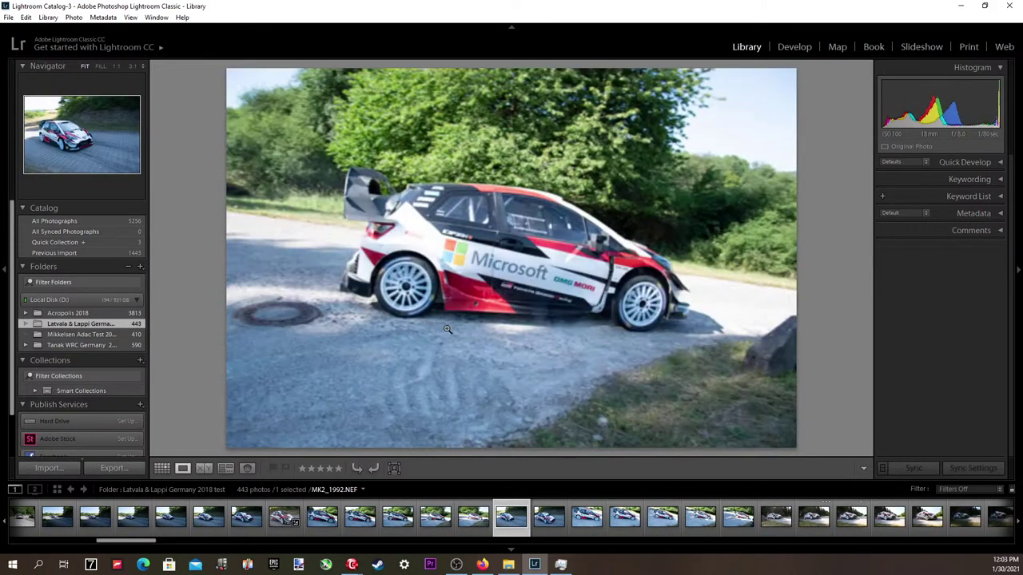
pyautogui.press('Right')
pyautogui.press('Right')
pyautogui.press('Right')
pyautogui.press('Right')
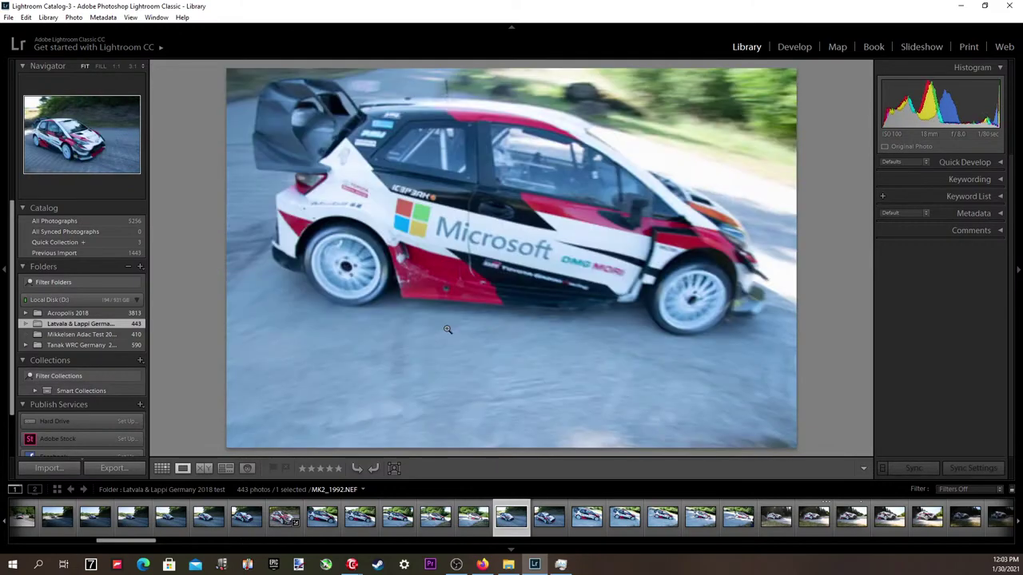
pyautogui.press('Right')
pyautogui.press('Right')
pyautogui.press('Right')
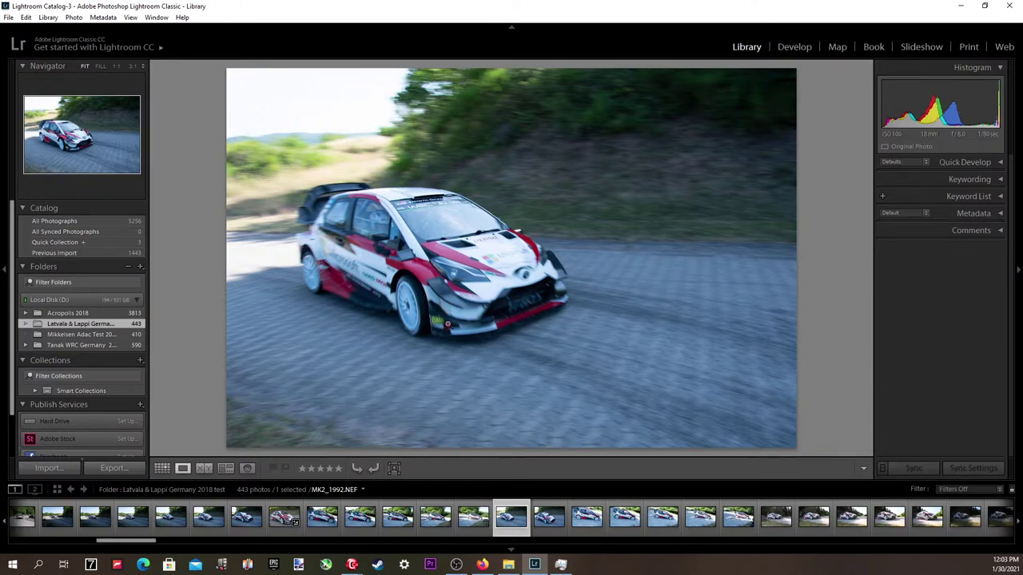
pyautogui.press('Right')
pyautogui.press('Right')
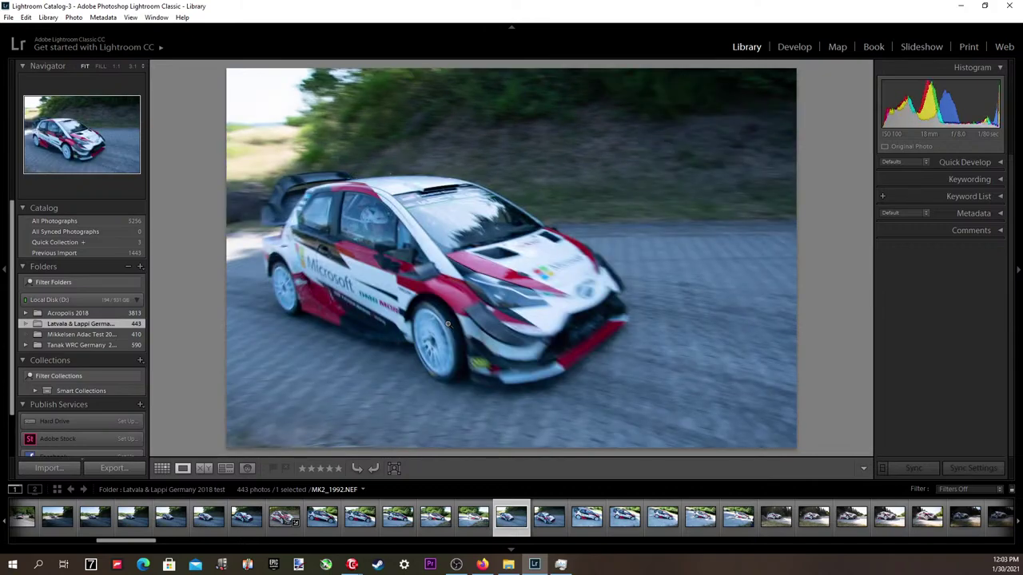
pyautogui.press('Right')
pyautogui.press('Right')
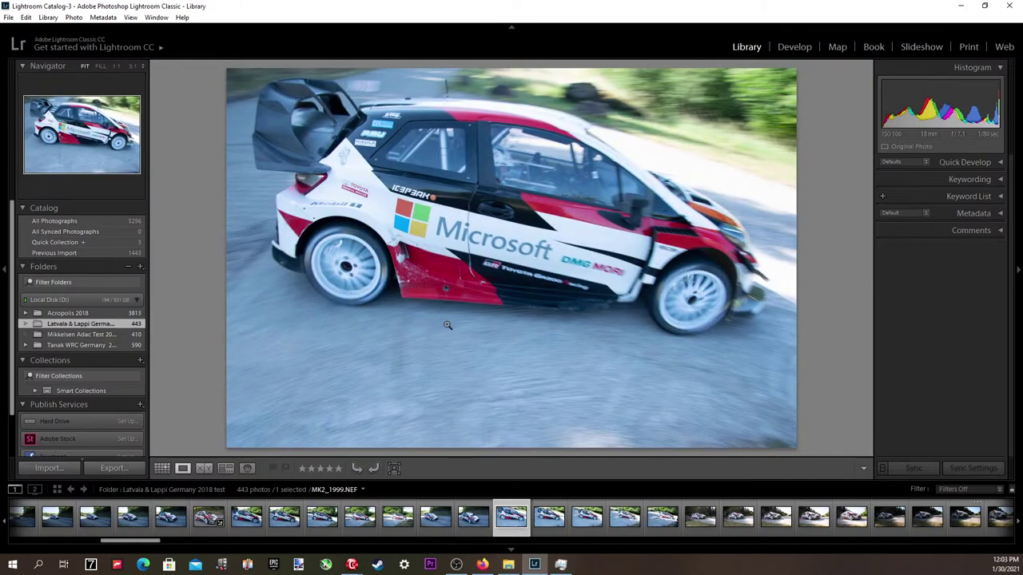
pyautogui.press('Right')
pyautogui.press('Right')
pyautogui.press('Right')
pyautogui.press('Right')
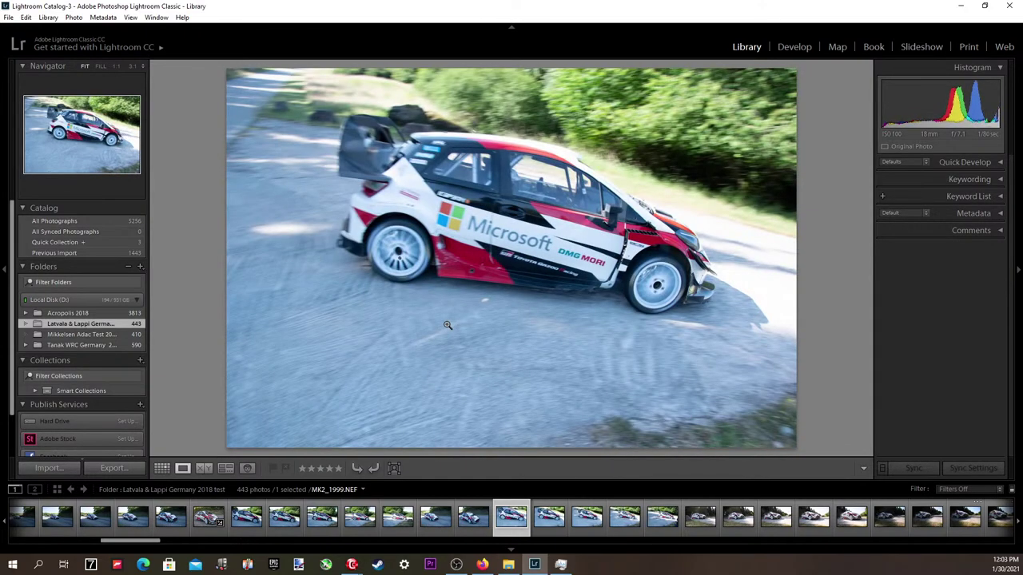
pyautogui.press('Right')
pyautogui.press('Right')
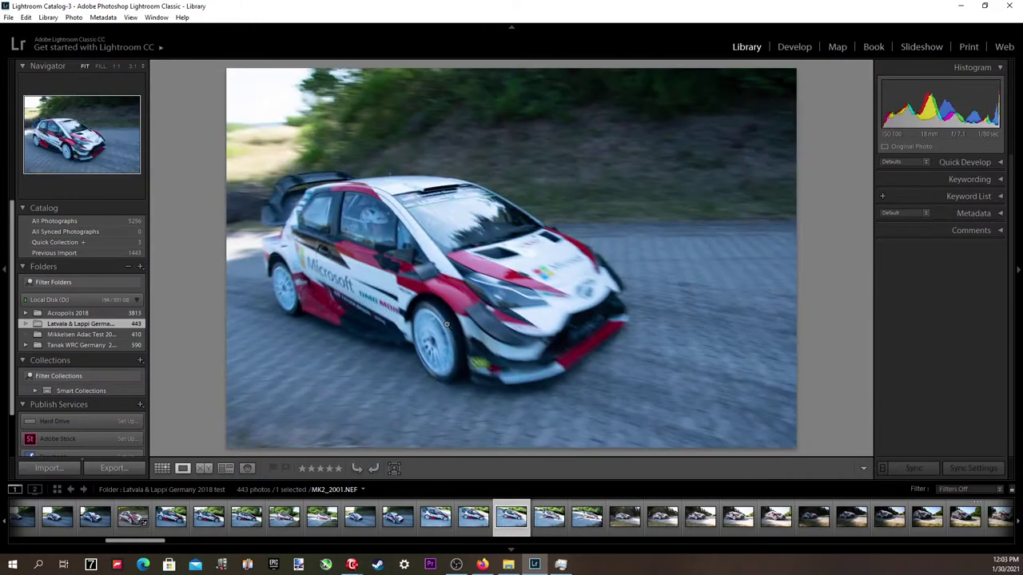
# Compare the side-view panning shots MK2_2000.NEF and MK2_2001.NEF for sharpness and framing.
pyautogui.press('Left')
pyautogui.press('Left')
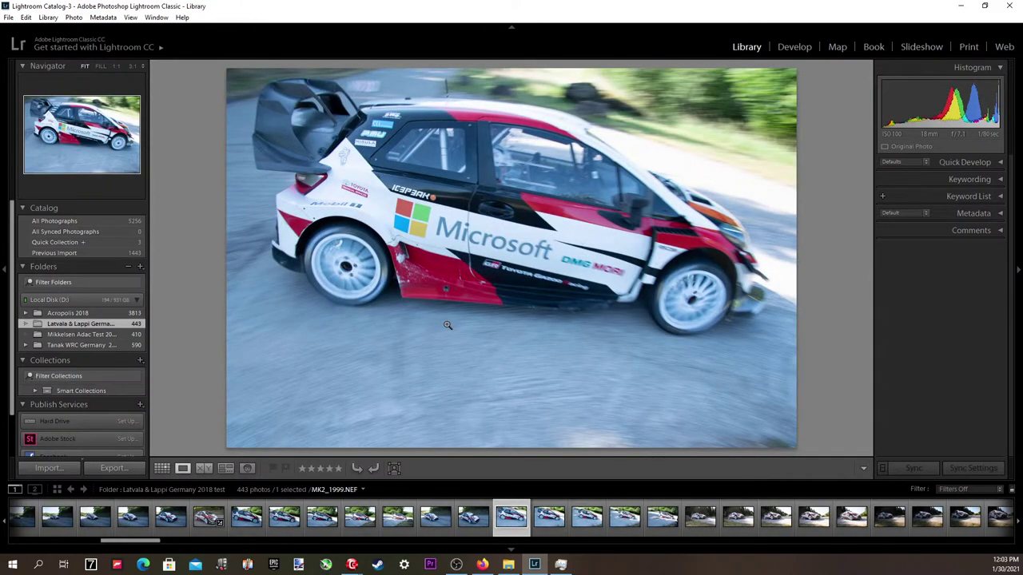
pyautogui.press('Right')
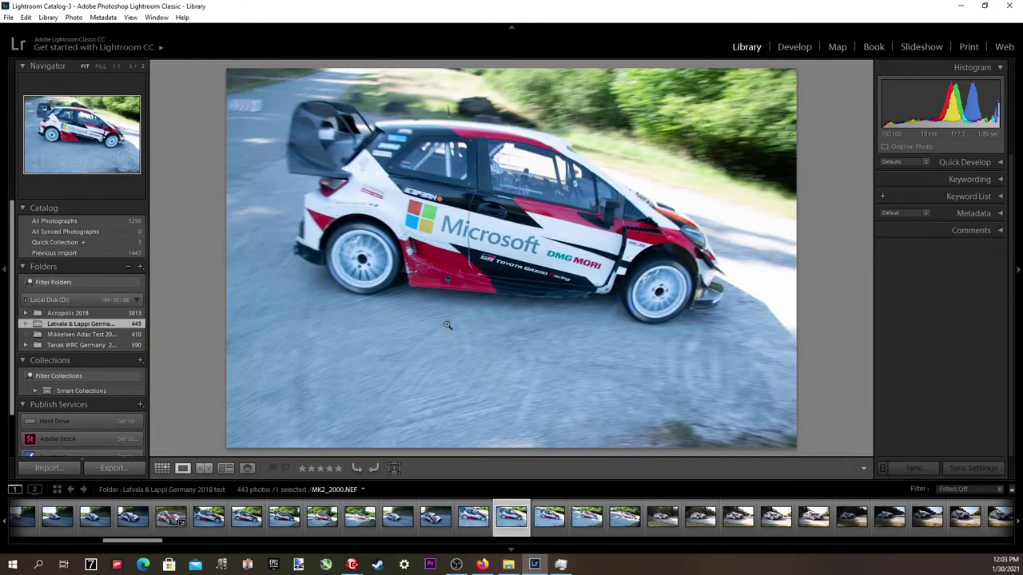
pyautogui.press('Right')
pyautogui.press('Right')
pyautogui.press('Right')
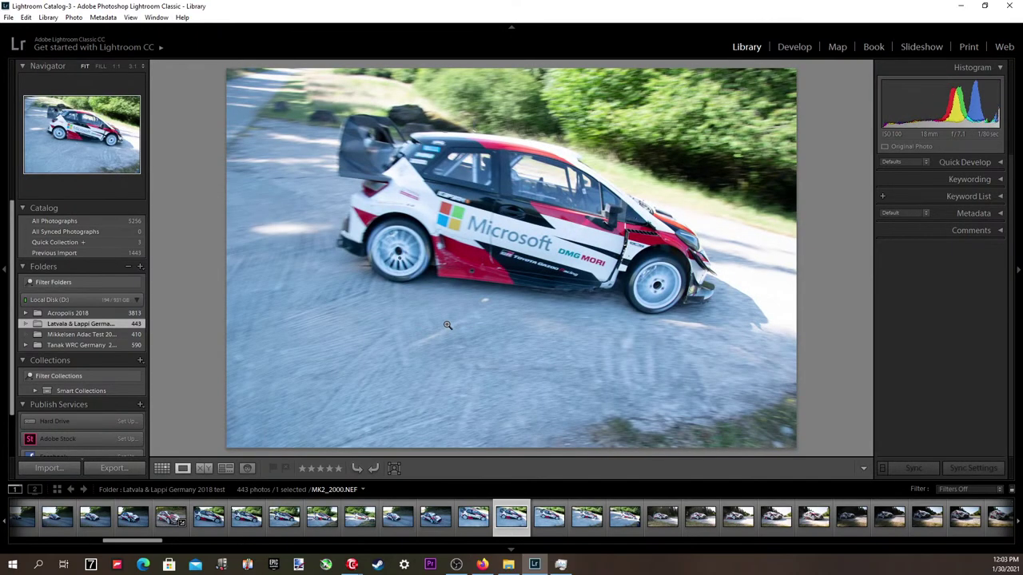
pyautogui.press('Left')
pyautogui.press('Right')
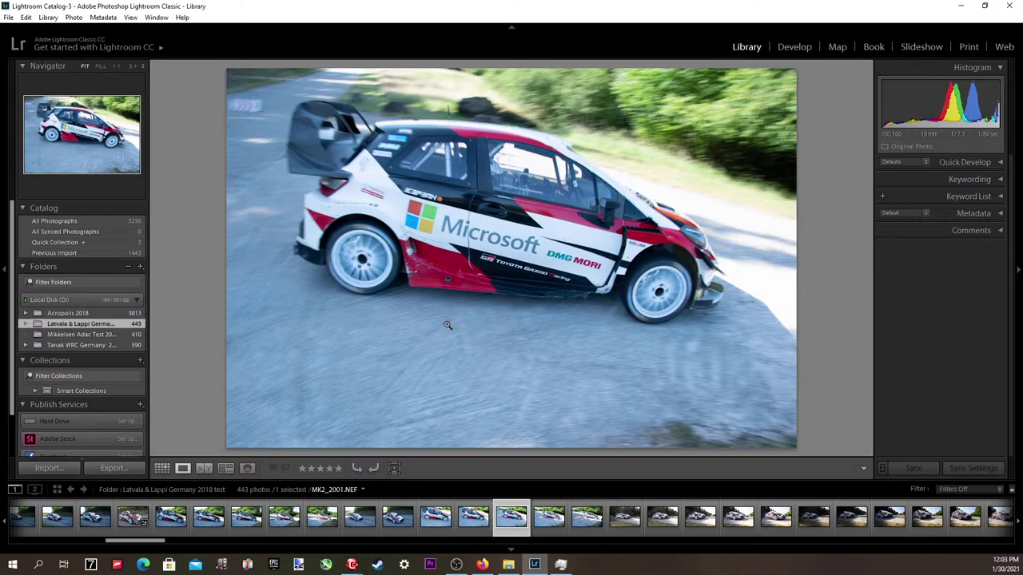
pyautogui.press('Left')
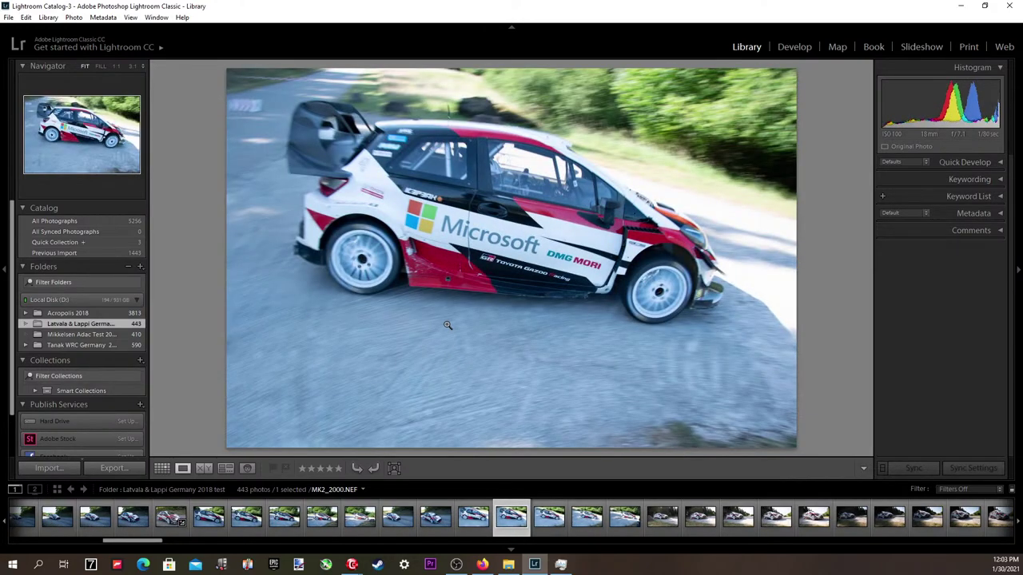
pyautogui.press('Right')
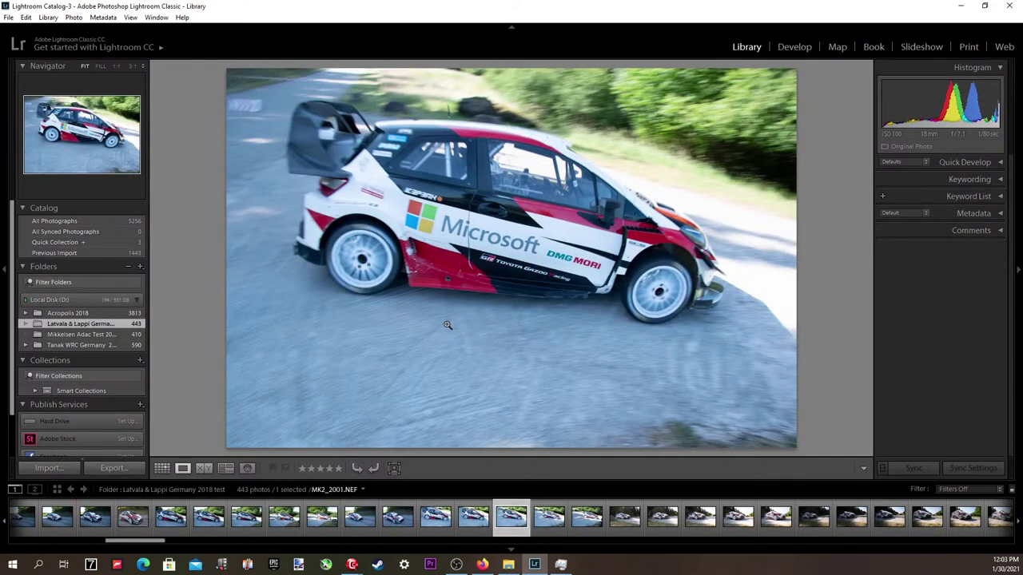
pyautogui.press('Left')
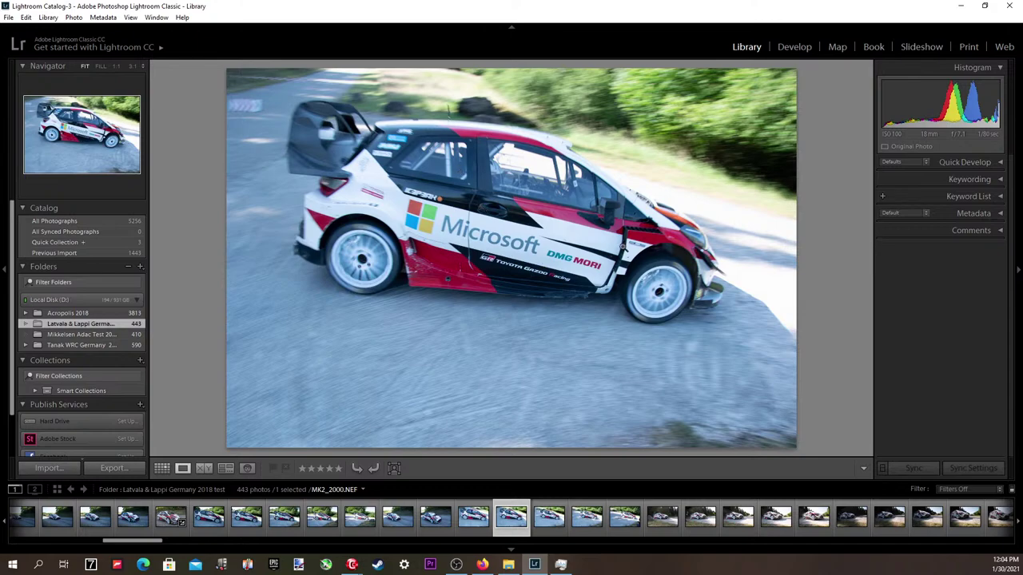
pyautogui.press('Right')
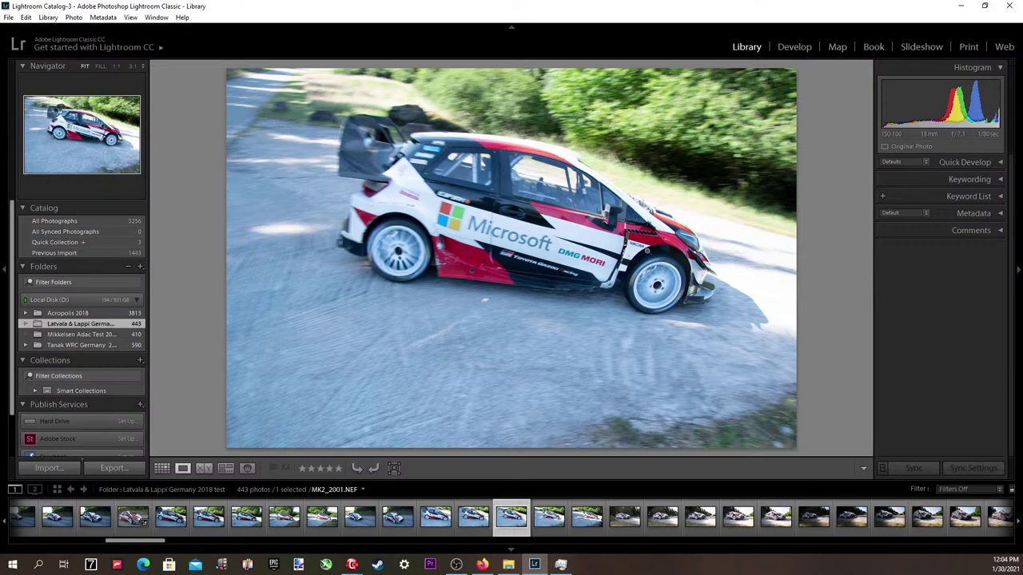
# Choose MK2_2001.NEF for editing and apply the 2020 user preset to it in the Develop module.
pyautogui.press('Left')
pyautogui.press('Right')
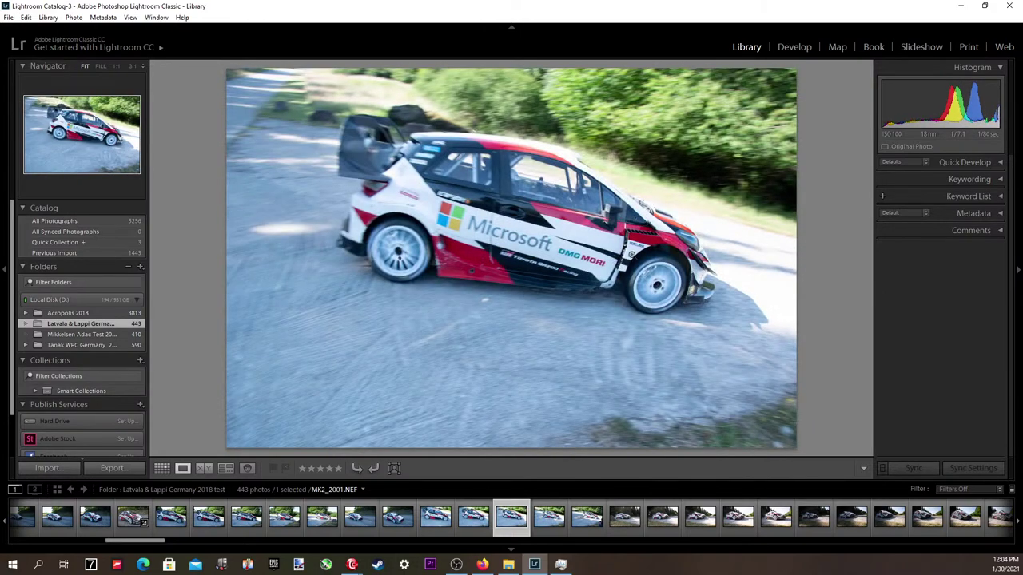
pyautogui.click(795, 46)
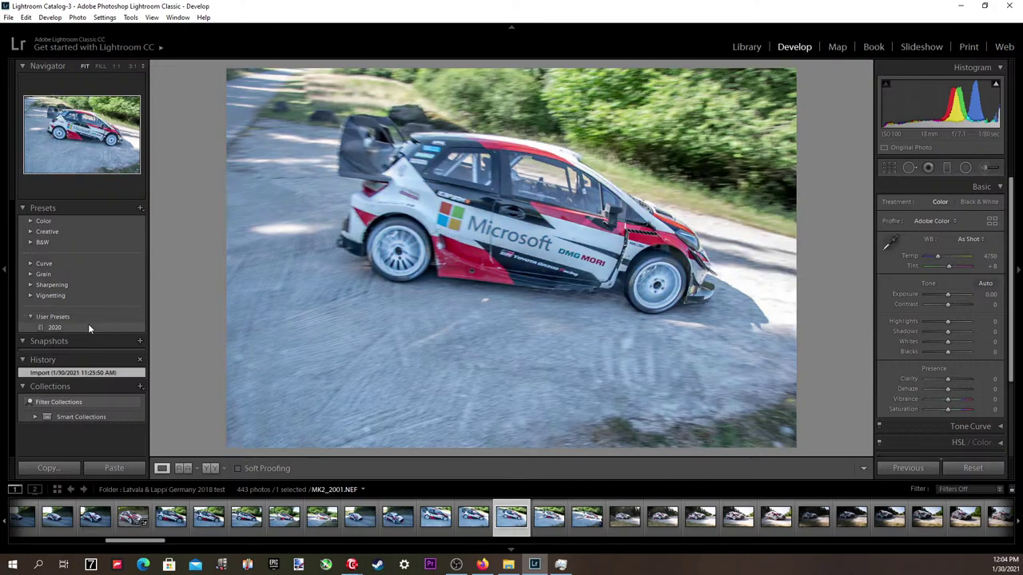
pyautogui.click(89, 328)
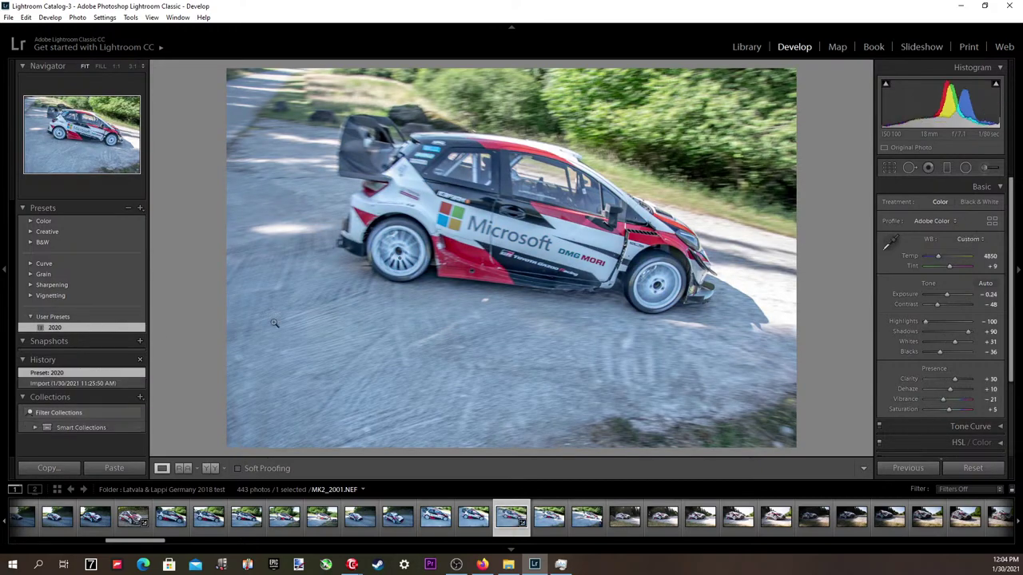
# Try a slightly brighter exposure of −0.14 for the photo and return it to −0.24.
pyautogui.click(976, 294)
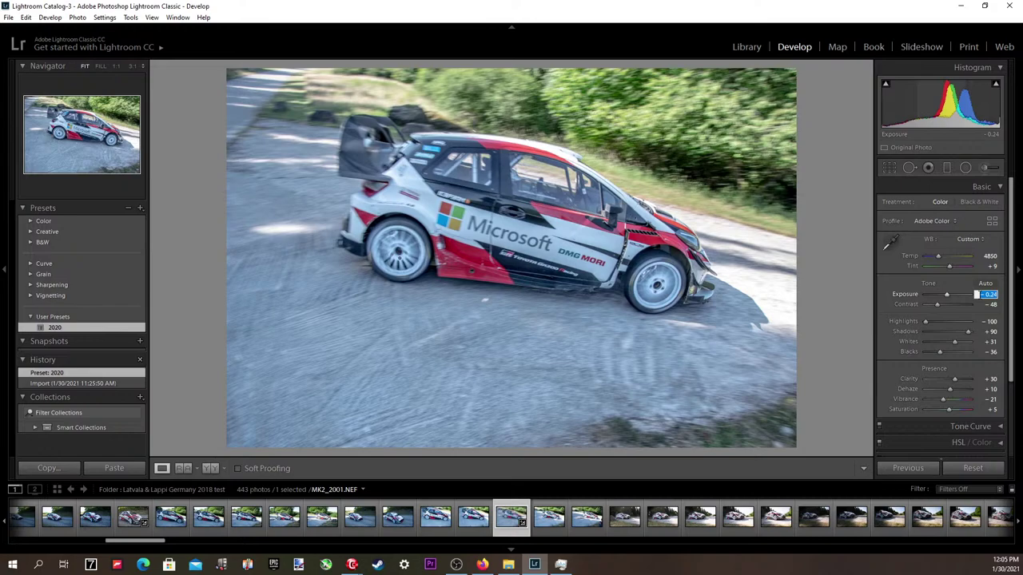
pyautogui.press('Down')
pyautogui.press('Up')
pyautogui.press('Up')
pyautogui.press('Down')
pyautogui.press('Up')
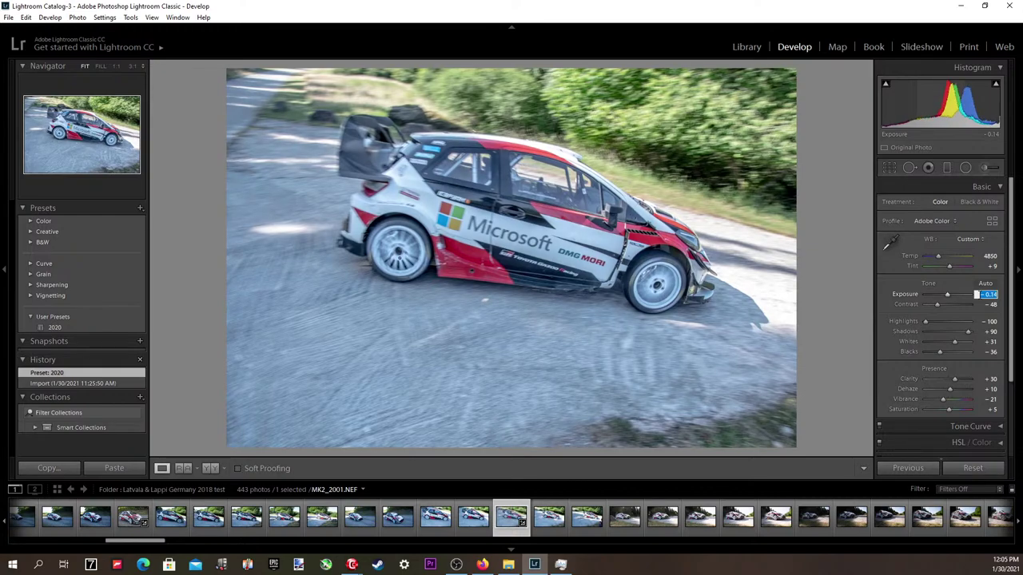
pyautogui.press('Down')
# Set the photo's white balance temperature to 4950 and its contrast to −2.
pyautogui.hotkey('shift', 'Tab')
pyautogui.hotkey('shift', 'Tab')
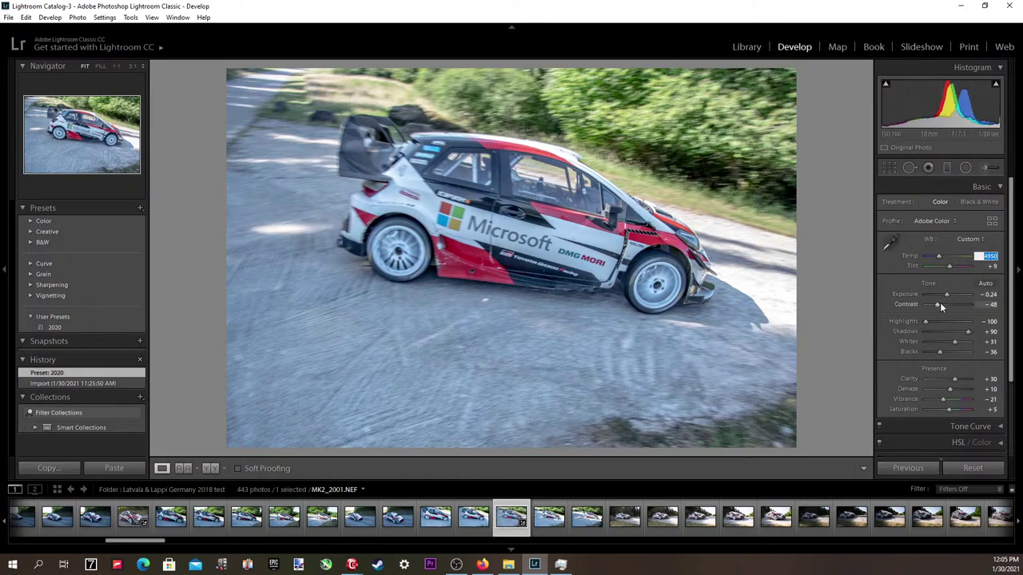
pyautogui.moveTo(937, 304); pyautogui.dragTo(922, 323)
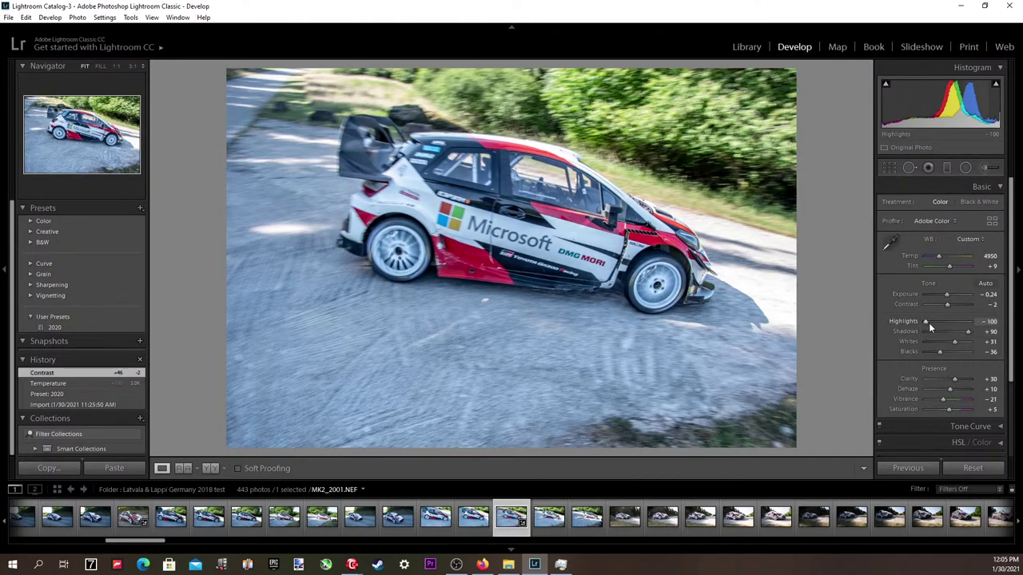
# Try the highlights at −83 and return them to −100.
pyautogui.moveTo(927, 322)
pyautogui.mouseDown()
pyautogui.moveTo(946, 329)
pyautogui.moveTo(928, 320)
pyautogui.mouseUp()
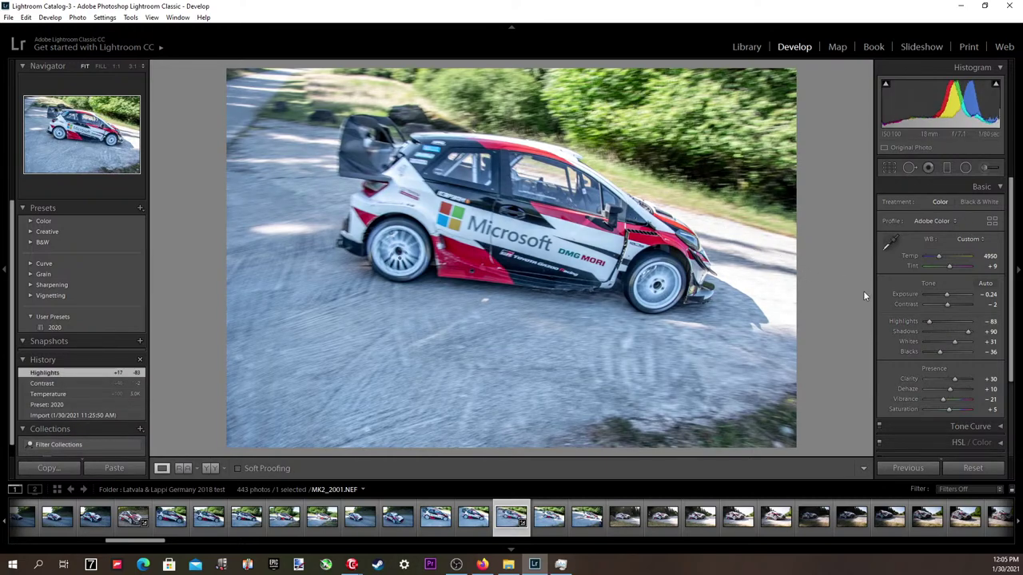
pyautogui.moveTo(925, 320); pyautogui.dragTo(889, 321)
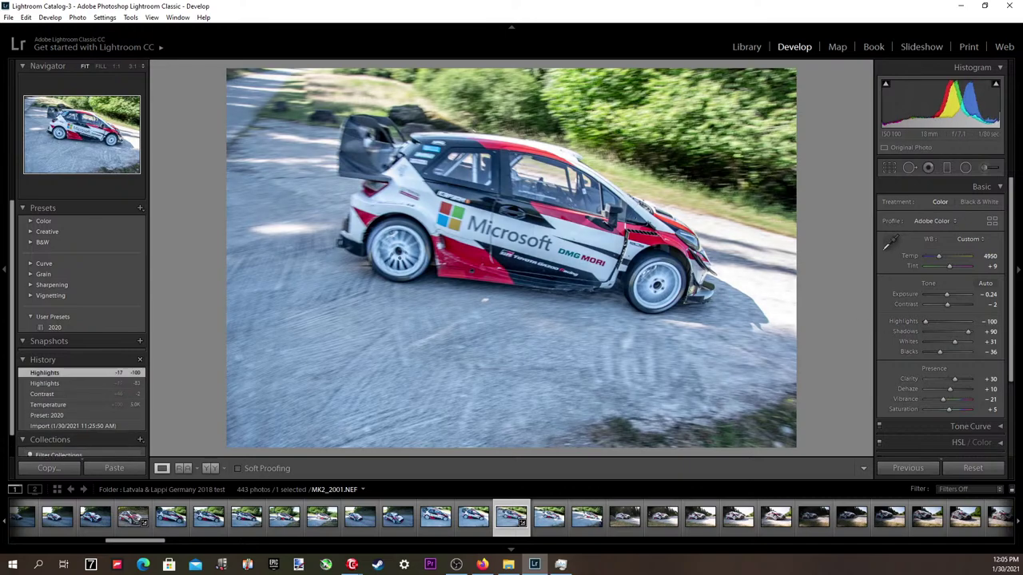
pyautogui.hotkey('alt', 'Tab')
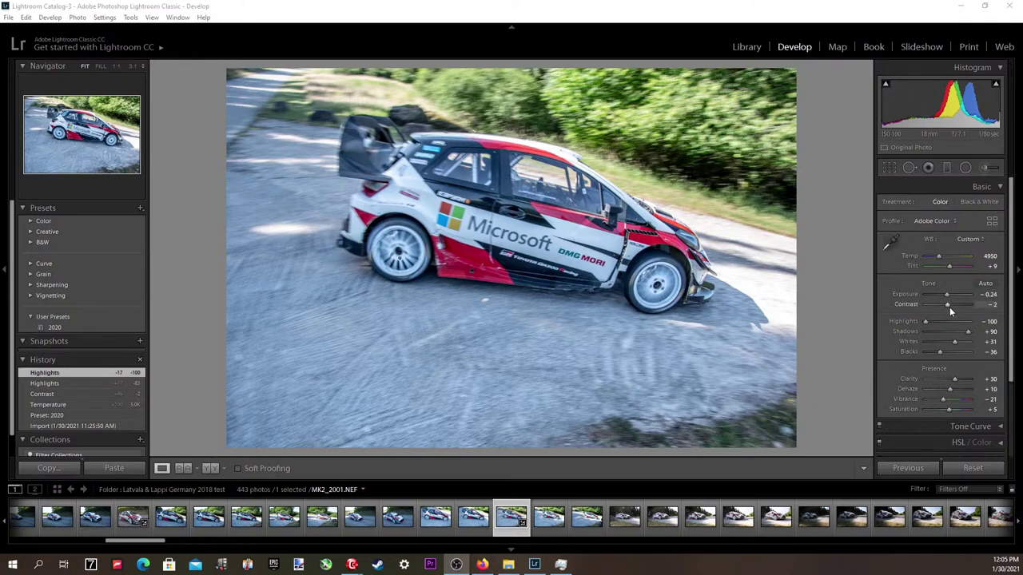
# Set the photo's shadows to +48, whites to +7, blacks to −29 and white balance temperature to 5300.
pyautogui.moveTo(968, 332); pyautogui.dragTo(958, 333)
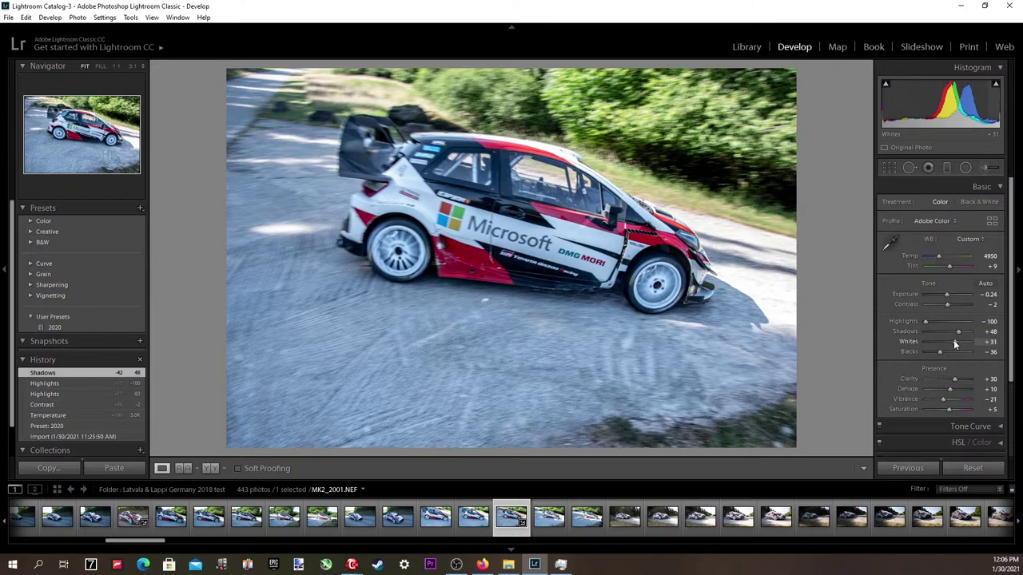
pyautogui.moveTo(955, 342); pyautogui.dragTo(938, 356)
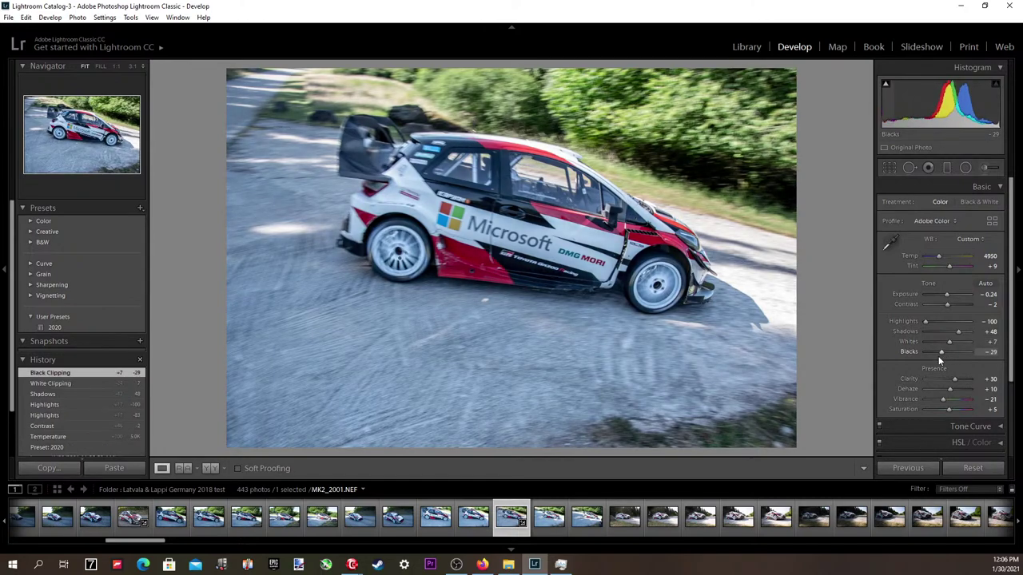
pyautogui.click(990, 256)
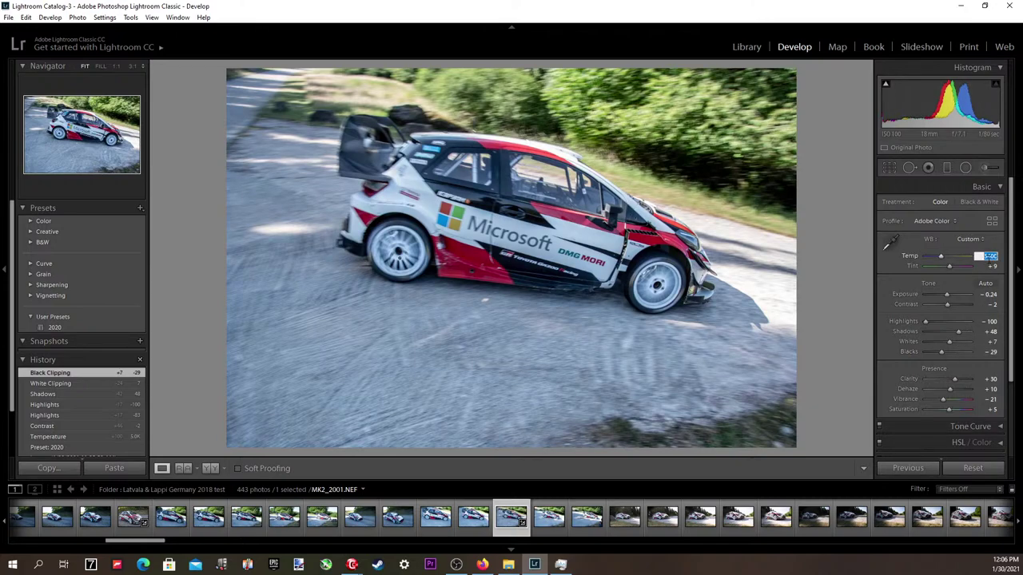
pyautogui.press('Down')
# Paint an adjustment brush mask of size 16 over the trees and grass behind the car.
pyautogui.click(982, 167)
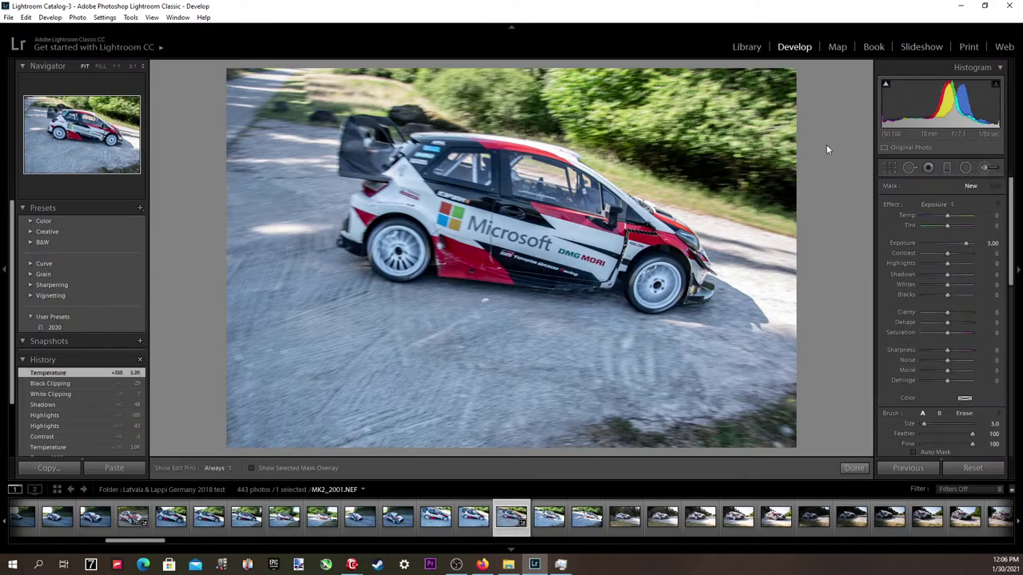
pyautogui.scroll(10, 748, 170)
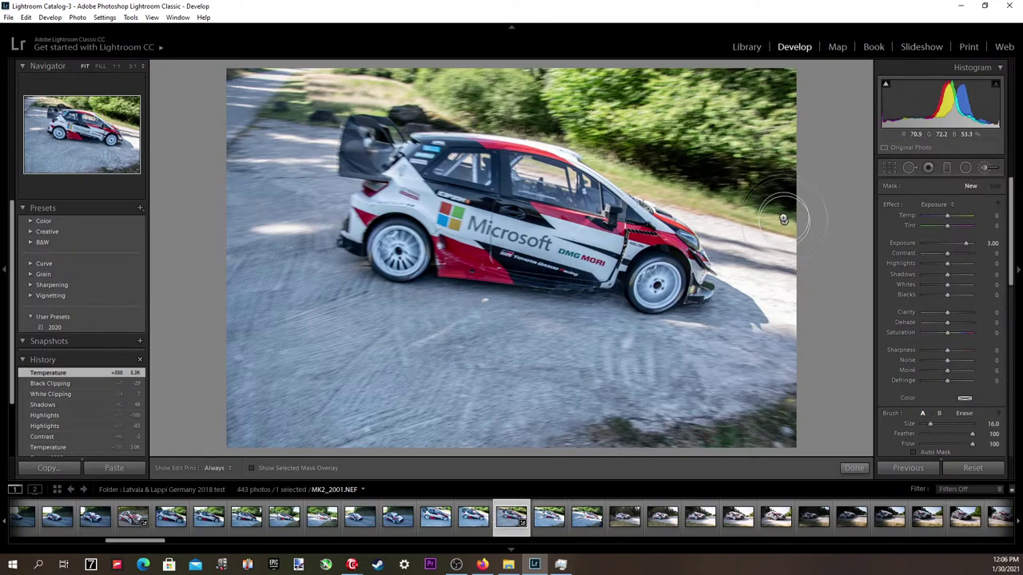
pyautogui.press('h')
pyautogui.moveTo(788, 196)
pyautogui.mouseDown()
pyautogui.moveTo(639, 147)
pyautogui.moveTo(795, 183)
pyautogui.moveTo(792, 114)
pyautogui.moveTo(809, 97)
pyautogui.moveTo(786, 83)
pyautogui.moveTo(716, 74)
pyautogui.moveTo(645, 125)
pyautogui.moveTo(619, 130)
pyautogui.moveTo(648, 108)
pyautogui.moveTo(444, 86)
pyautogui.moveTo(721, 91)
pyautogui.moveTo(319, 69)
pyautogui.moveTo(424, 72)
pyautogui.moveTo(507, 94)
pyautogui.moveTo(655, 99)
pyautogui.moveTo(834, 141)
pyautogui.moveTo(825, 179)
pyautogui.moveTo(812, 216)
pyautogui.mouseUp()
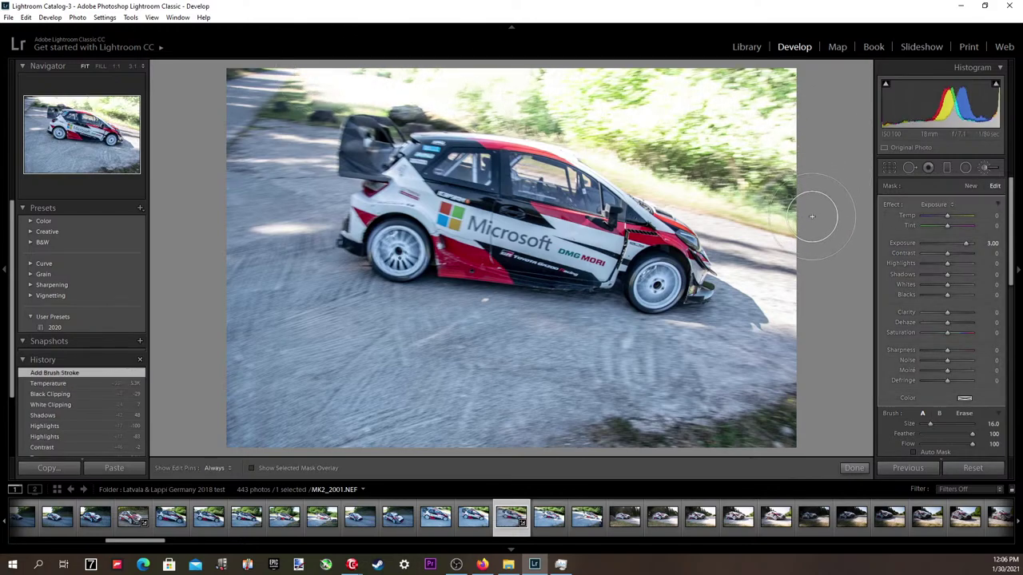
# Set the background mask's exposure to −0.10 and extend it over the sunlit road ahead of the car.
pyautogui.click(991, 243)
pyautogui.write('-0.1')
pyautogui.press('Return')
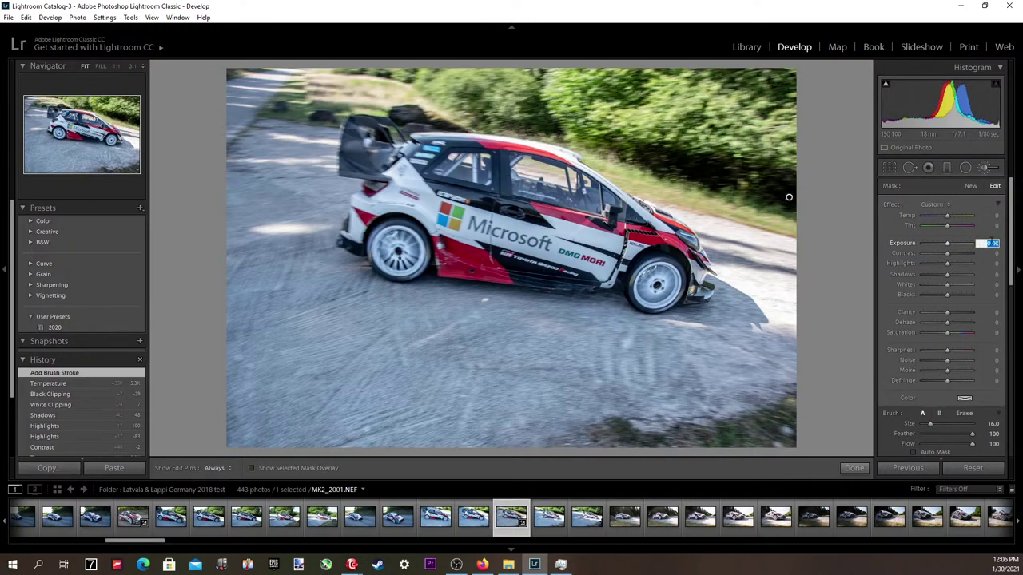
pyautogui.press('Down')
pyautogui.press('Down')
pyautogui.press('Up')
pyautogui.press('Up')
pyautogui.press('Up')
pyautogui.press('Down')
pyautogui.press('Return')
pyautogui.moveTo(763, 268)
pyautogui.mouseDown()
pyautogui.moveTo(740, 244)
pyautogui.moveTo(787, 312)
pyautogui.moveTo(727, 226)
pyautogui.moveTo(822, 307)
pyautogui.mouseUp()
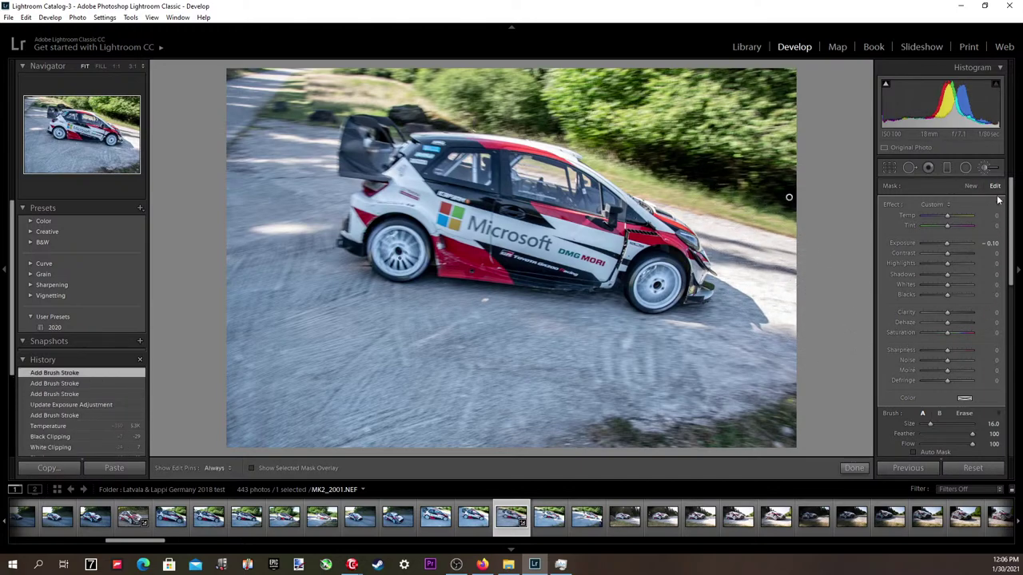
pyautogui.click(987, 169)
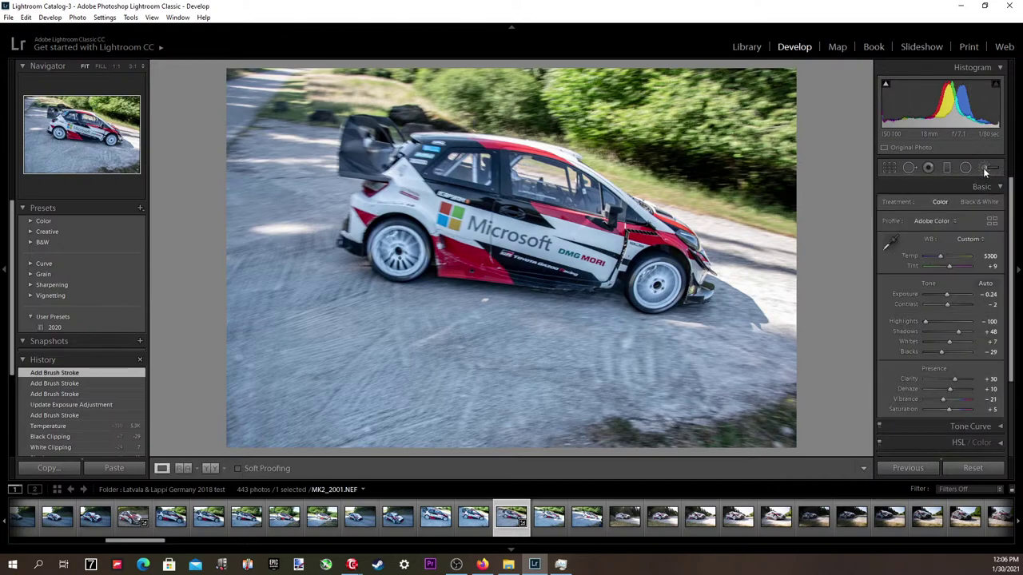
# Paint a new adjustment brush mask of size 10 over the grass in the photo's lower-right corner.
pyautogui.click(985, 169)
pyautogui.press('h')
pyautogui.scroll(-3, 790, 424)
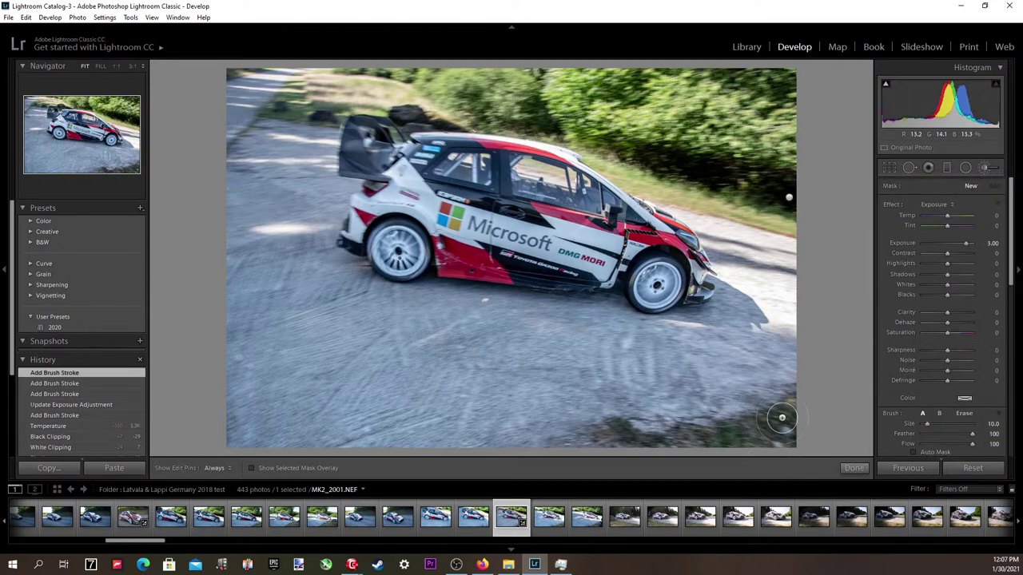
pyautogui.moveTo(783, 418)
pyautogui.mouseDown()
pyautogui.moveTo(752, 431)
pyautogui.moveTo(645, 426)
pyautogui.moveTo(596, 438)
pyautogui.moveTo(701, 451)
pyautogui.moveTo(837, 442)
pyautogui.mouseUp()
# Set the corner grass mask's exposure to 0.10 and temperature to 7, and finish the brush adjustment.
pyautogui.click(991, 243)
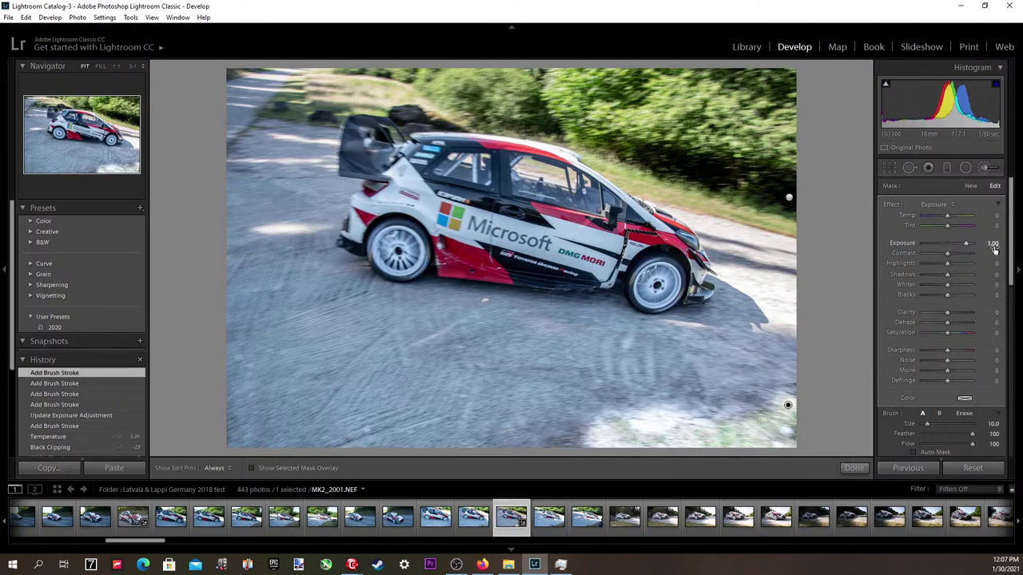
pyautogui.write('0')
pyautogui.press('Return')
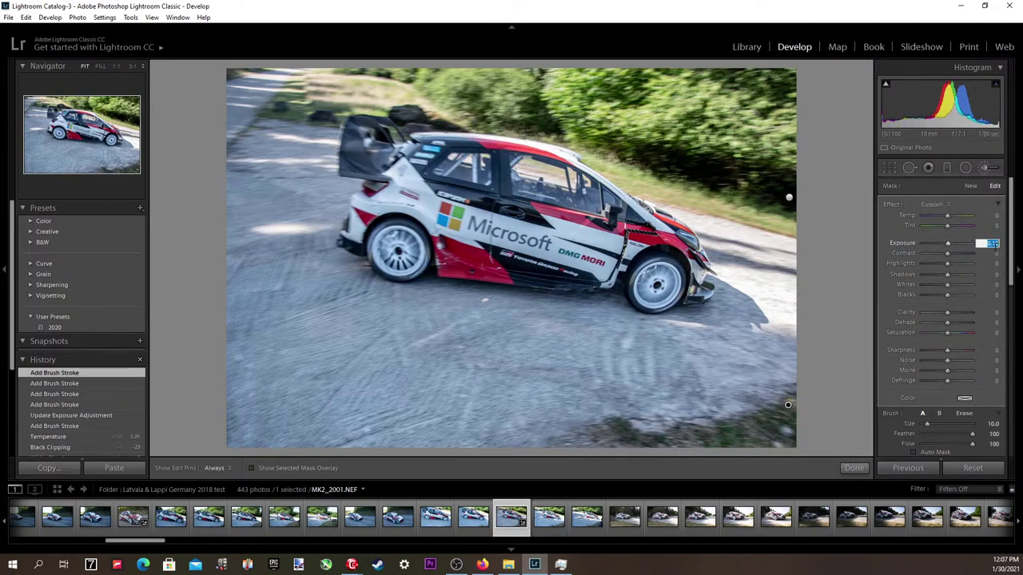
pyautogui.click(991, 215)
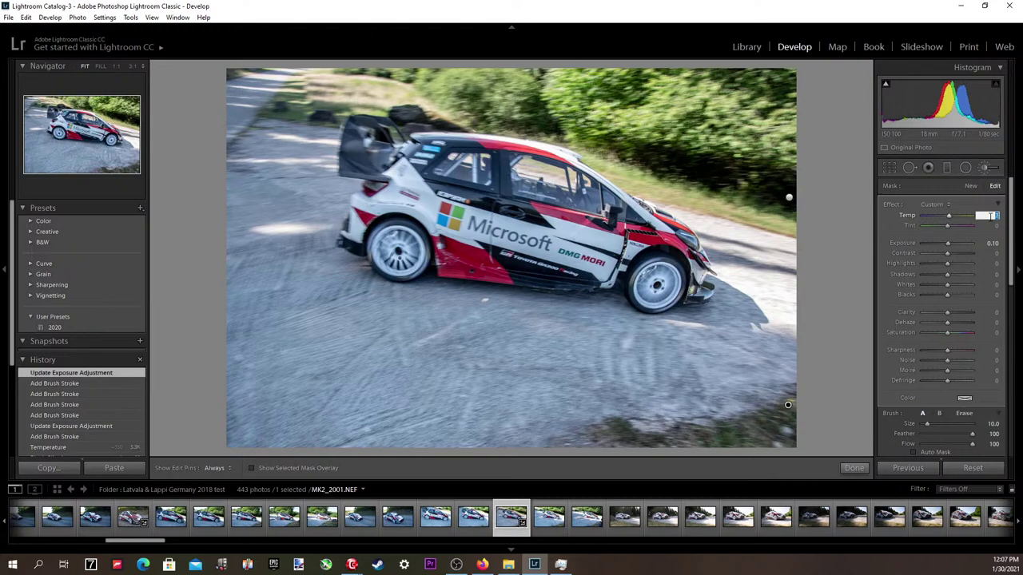
pyautogui.press('Return')
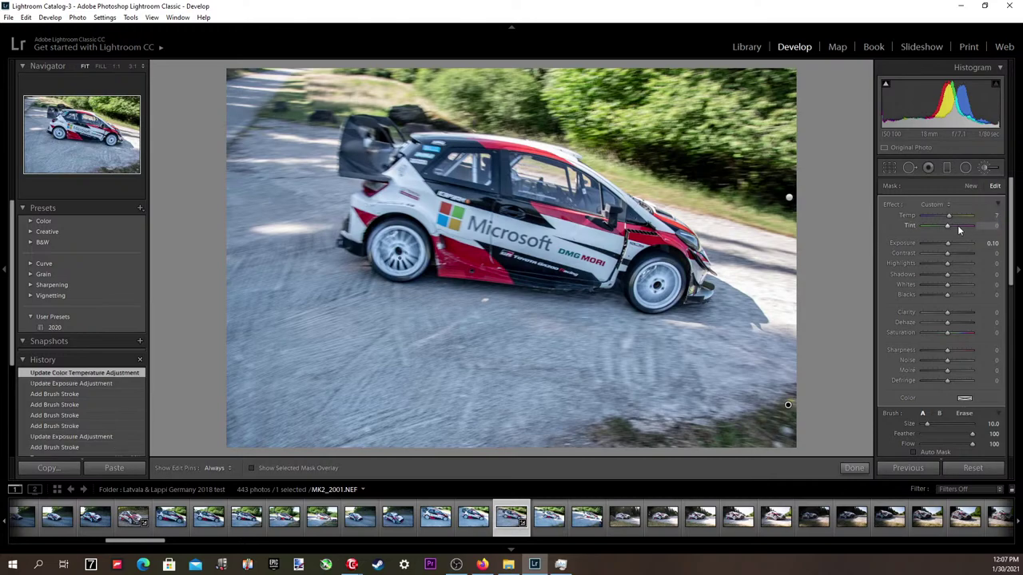
pyautogui.press('k')
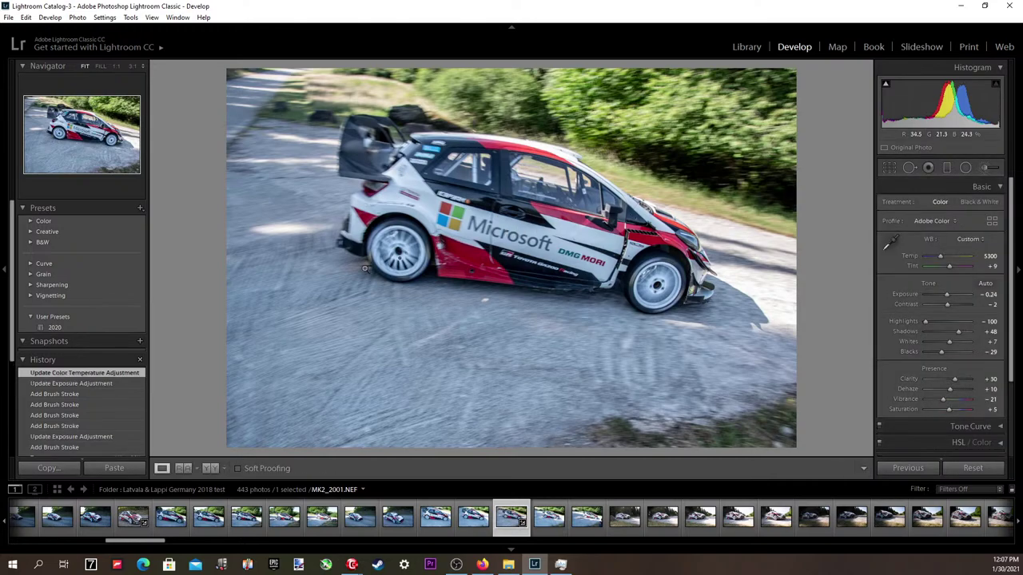
# Inspect the car's door, side lettering and front wheel at 1:1 for sharpness.
pyautogui.hotkey('alt', 'Tab')
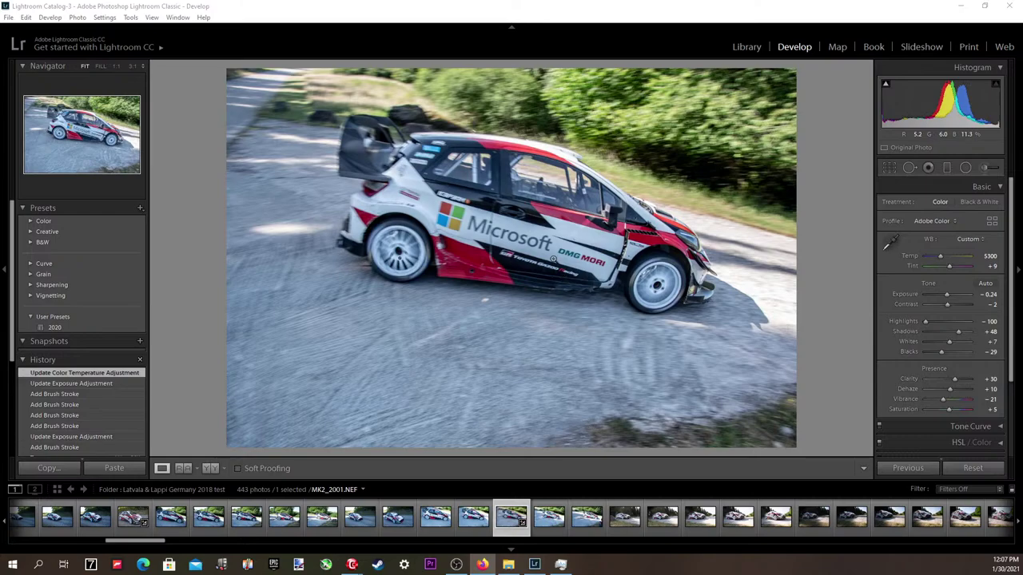
pyautogui.click(557, 261)
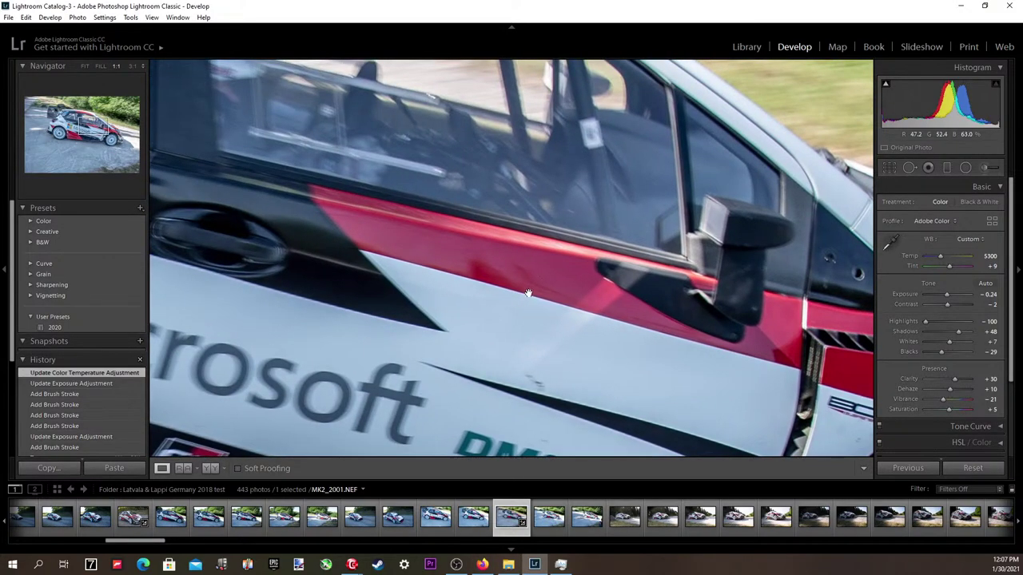
pyautogui.moveTo(528, 294); pyautogui.dragTo(298, 258)
pyautogui.moveTo(560, 281); pyautogui.dragTo(395, 277)
pyautogui.moveTo(521, 307); pyautogui.dragTo(218, 193)
pyautogui.moveTo(354, 277); pyautogui.dragTo(322, 220)
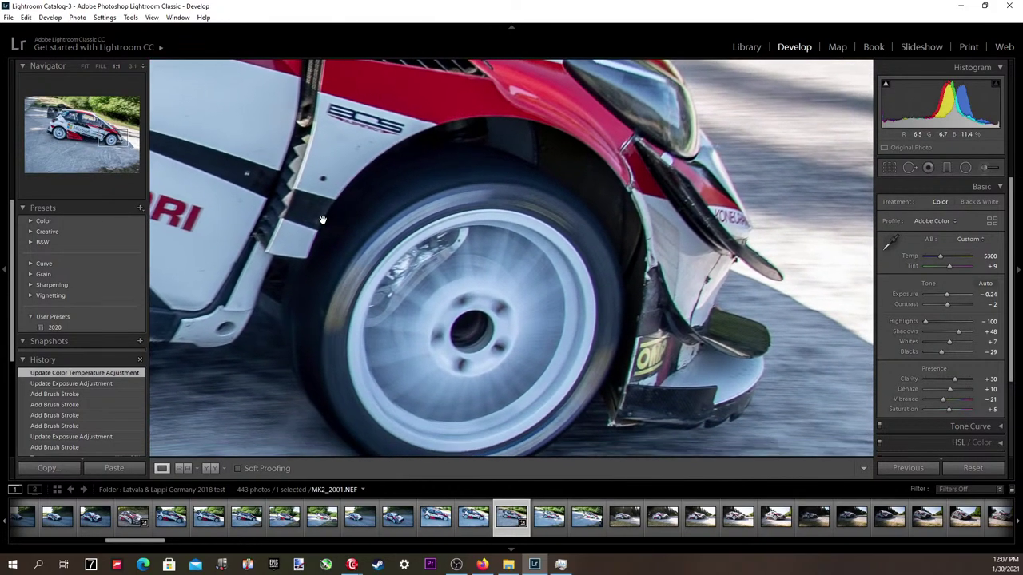
pyautogui.click(322, 220)
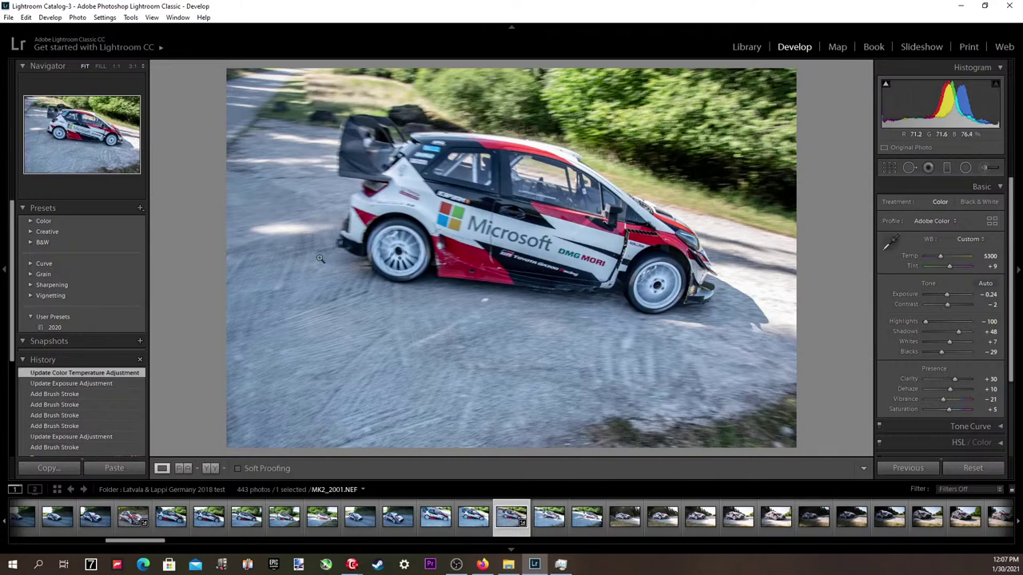
# Compare the unedited MK2_1999.NEF and MK2_2000.NEF with MK2_2001.NEF and check its front wheel up close.
pyautogui.click(435, 517)
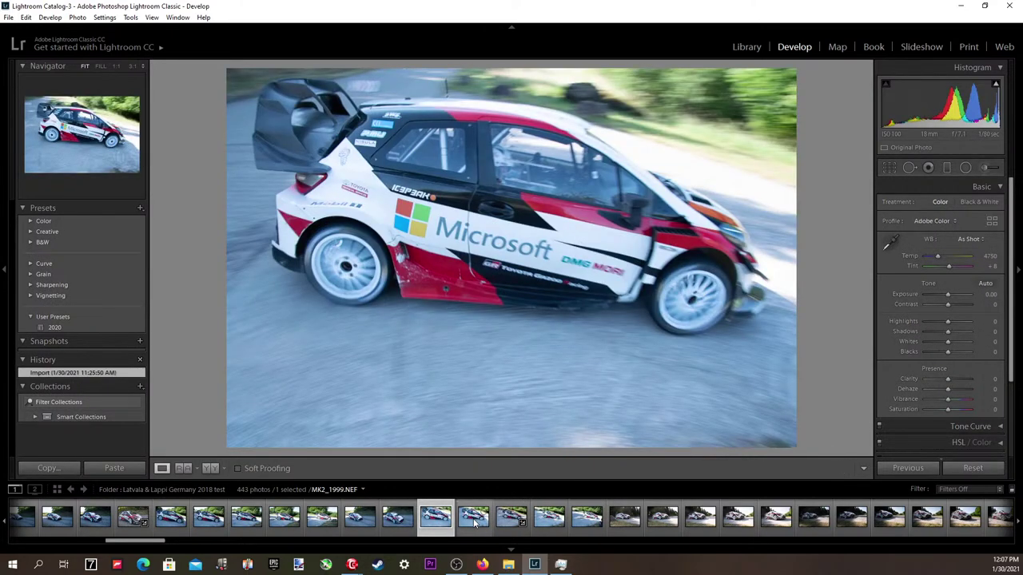
pyautogui.click(475, 519)
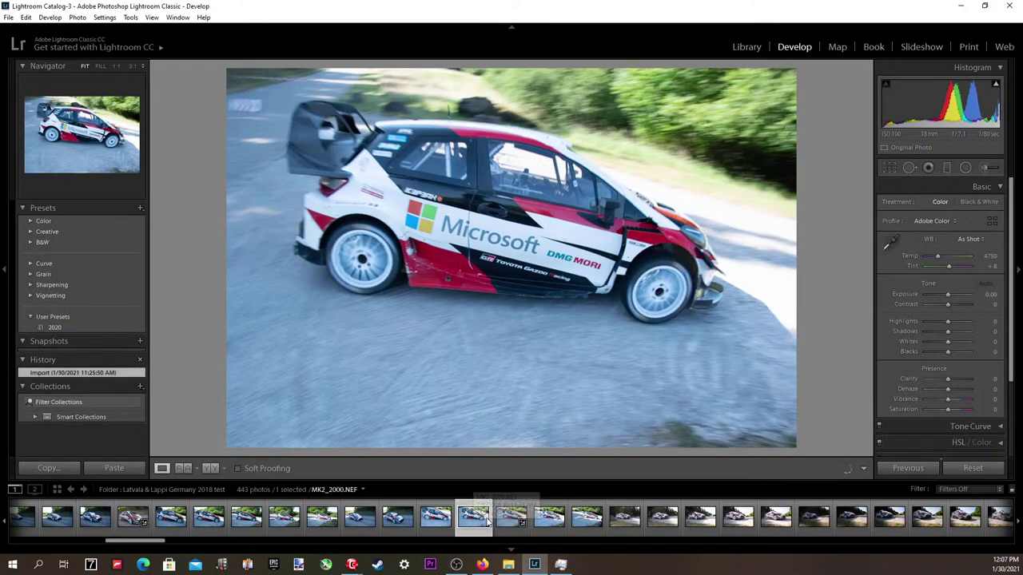
pyautogui.click(512, 520)
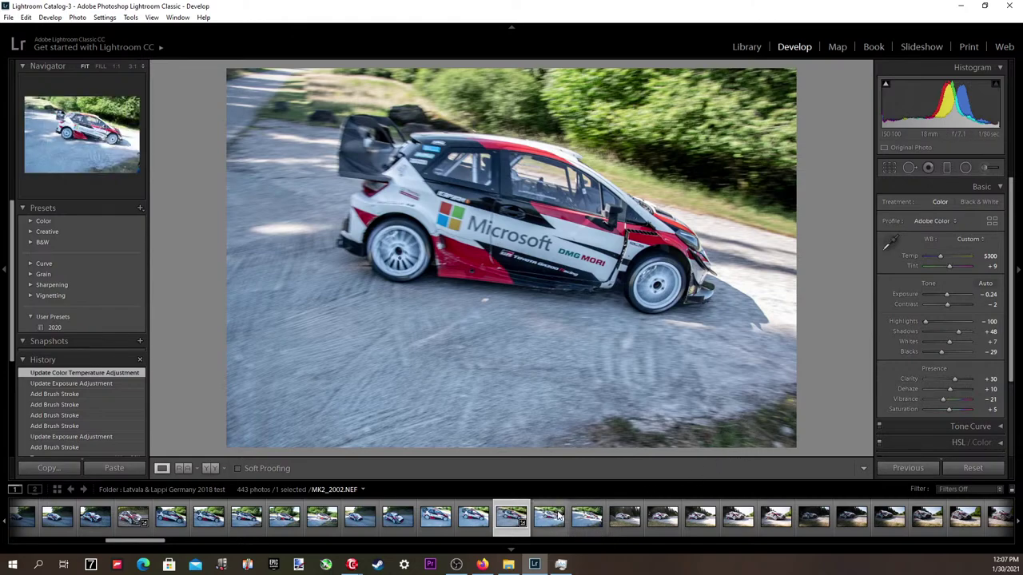
pyautogui.click(662, 272)
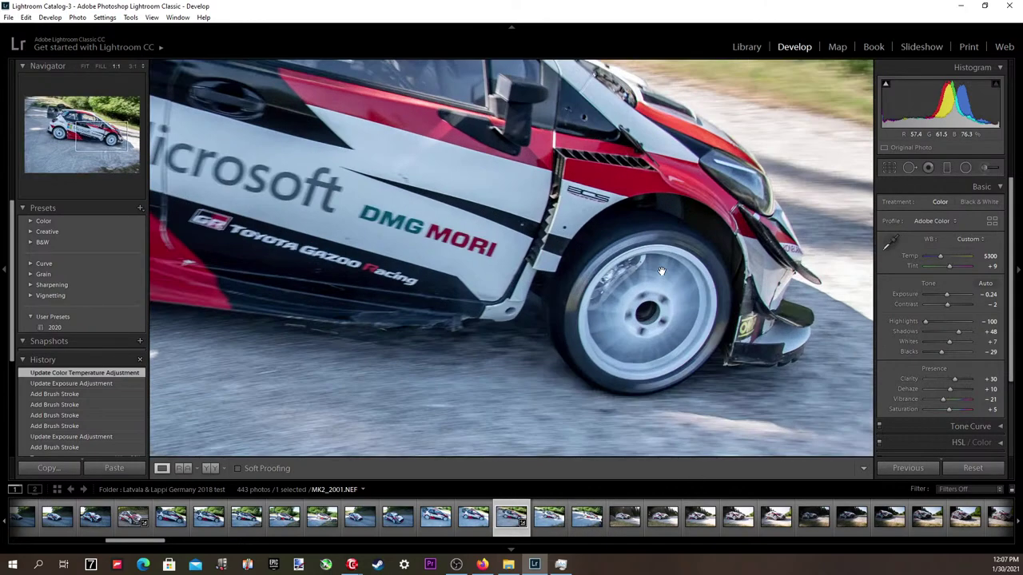
pyautogui.click(661, 261)
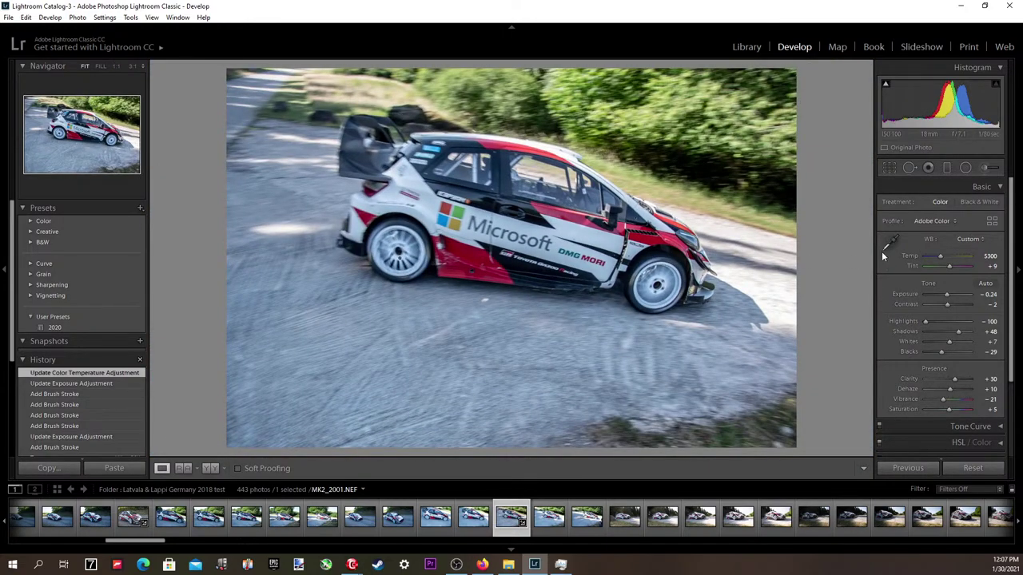
# Warm MK2_2001.NEF by setting its white balance temperature to 5500.
pyautogui.click(990, 256)
pyautogui.press('Up')
pyautogui.press('Up')
pyautogui.press('Return')
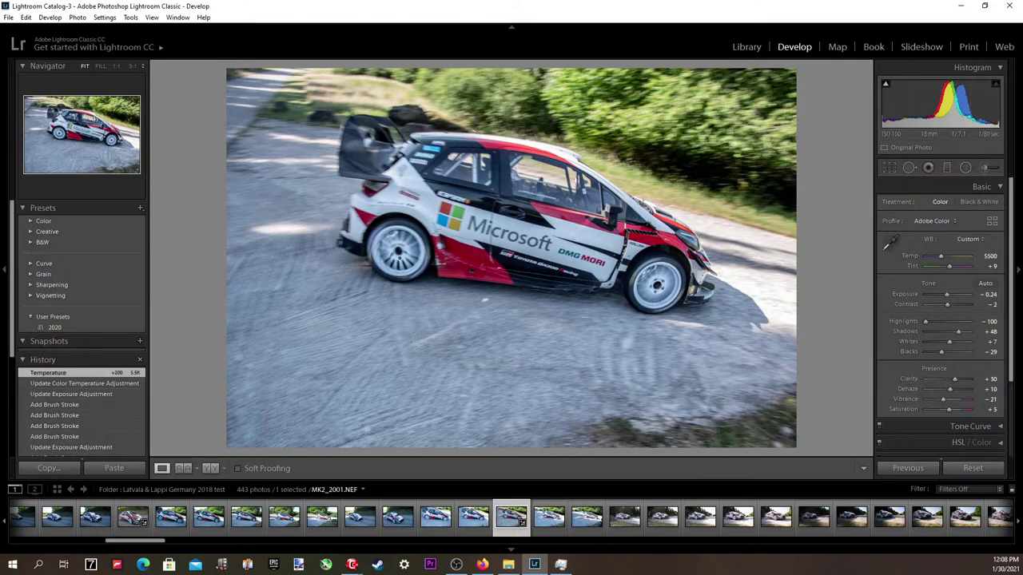
# Open the export settings for MK2_2001.NEF and bring up its text watermark for editing.
pyautogui.click(8, 17)
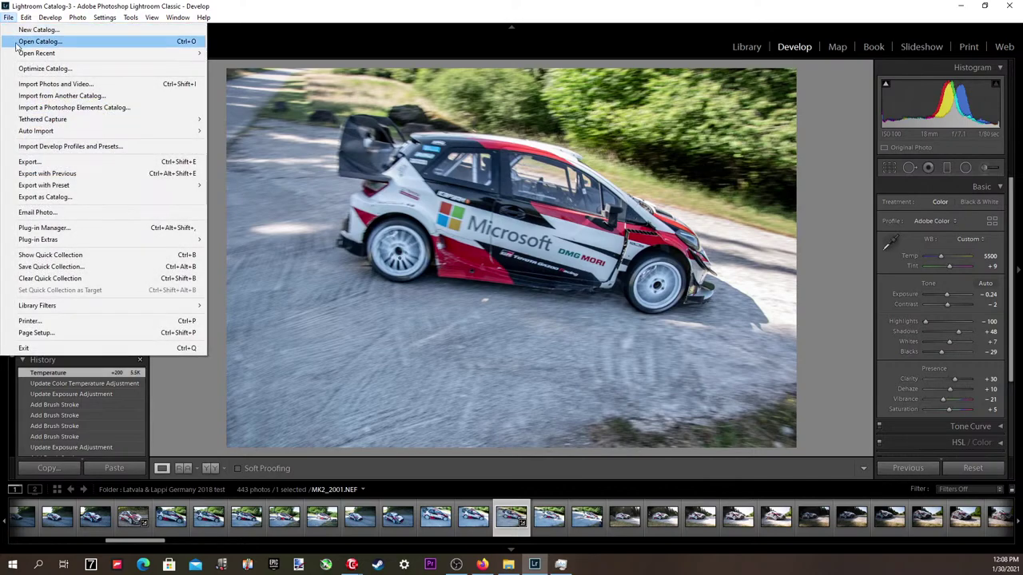
pyautogui.click(32, 161)
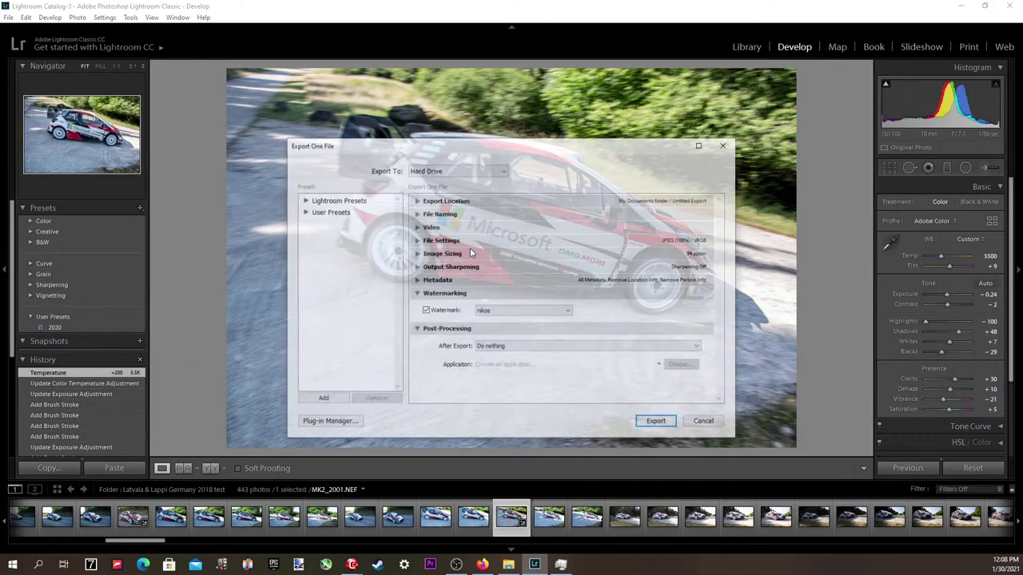
pyautogui.click(480, 313)
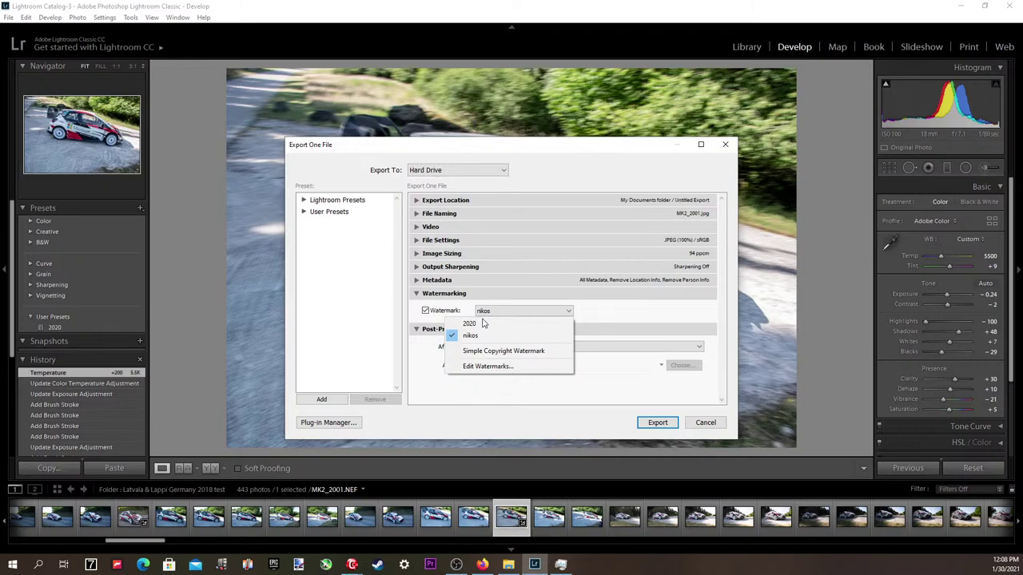
pyautogui.click(496, 367)
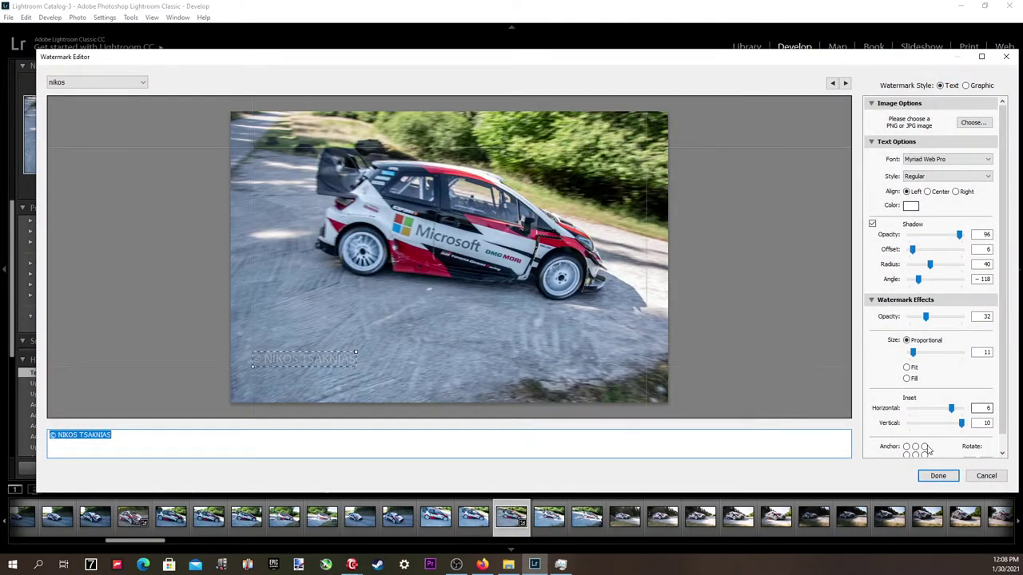
# Anchor the text watermark at the middle of the photo's left edge.
pyautogui.click(925, 446)
pyautogui.click(924, 455)
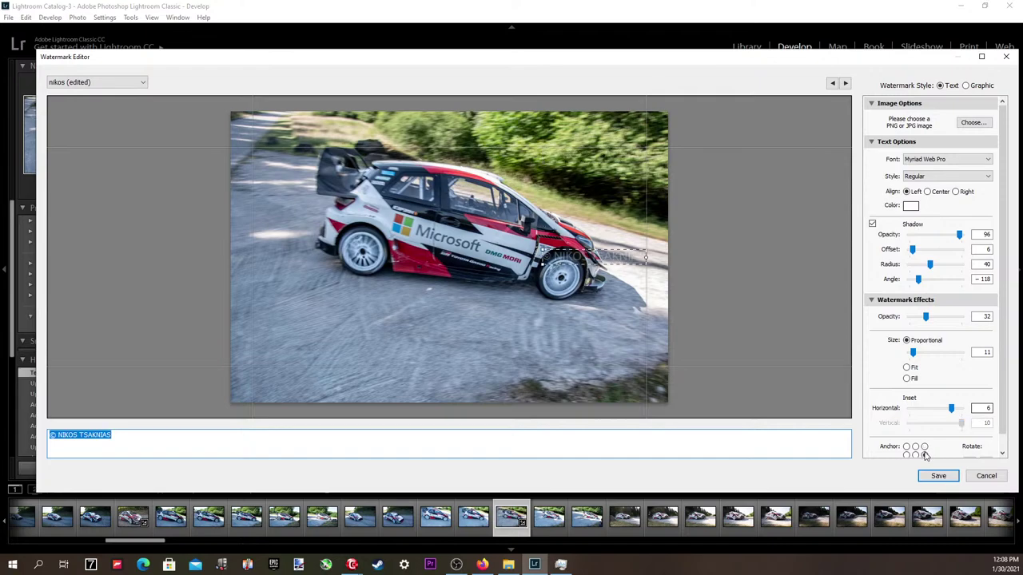
pyautogui.click(908, 454)
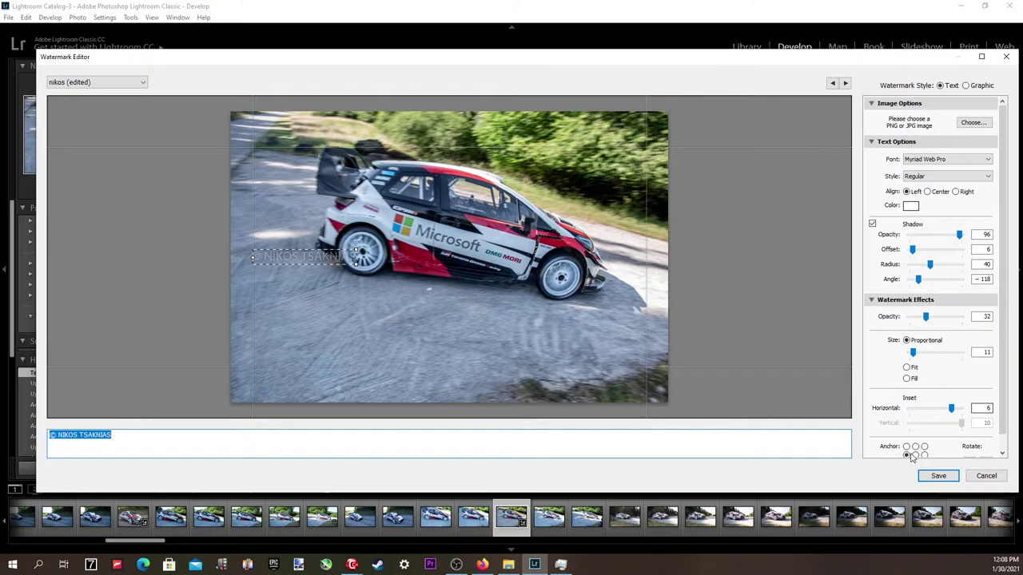
pyautogui.click(915, 454)
pyautogui.click(908, 454)
# Set the watermark's horizontal inset to 0 and its proportional size to 10.
pyautogui.moveTo(957, 414); pyautogui.dragTo(938, 405)
pyautogui.click(988, 347)
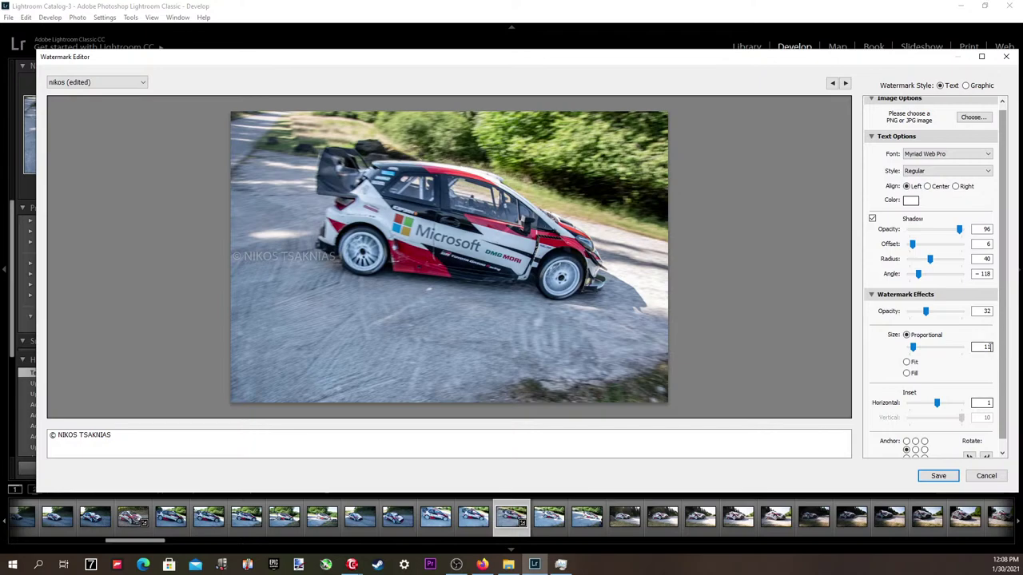
pyautogui.doubleClick(988, 347)
pyautogui.press('Down')
pyautogui.moveTo(942, 404); pyautogui.dragTo(934, 442)
# Update the current watermark preset with the edited settings and export MK2_2001 to the hard drive.
pyautogui.click(49, 84)
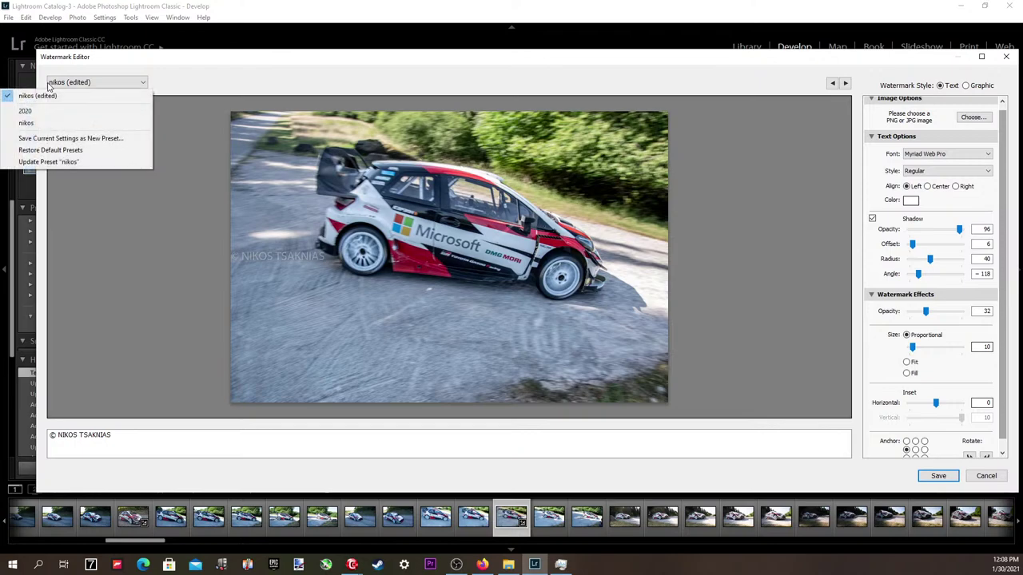
pyautogui.click(58, 161)
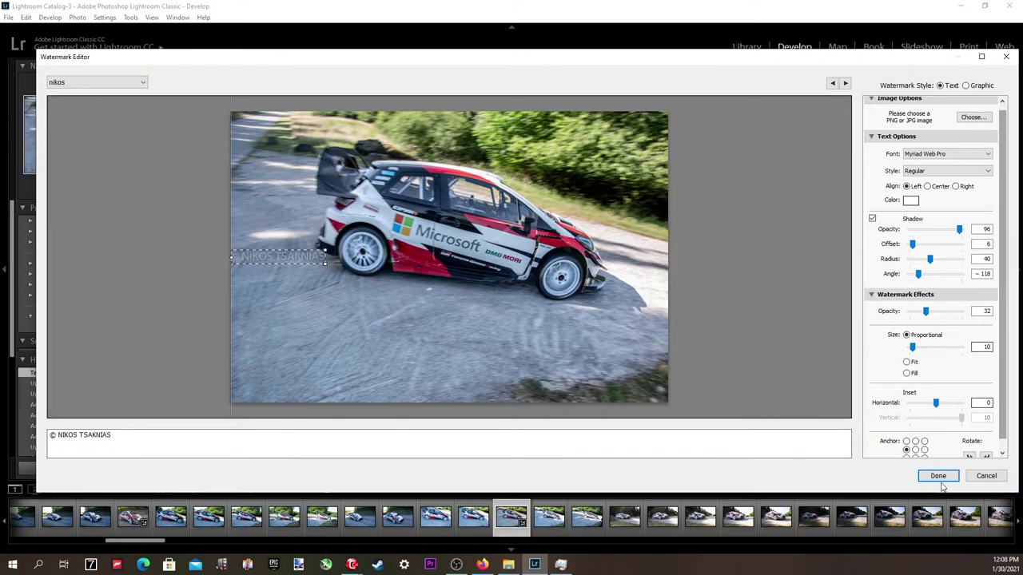
pyautogui.click(940, 478)
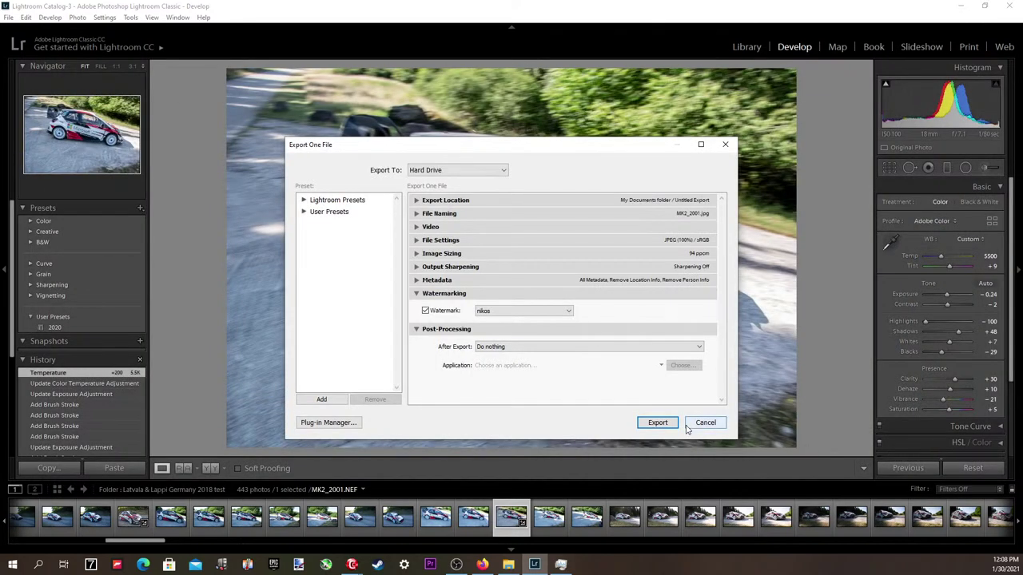
pyautogui.click(663, 423)
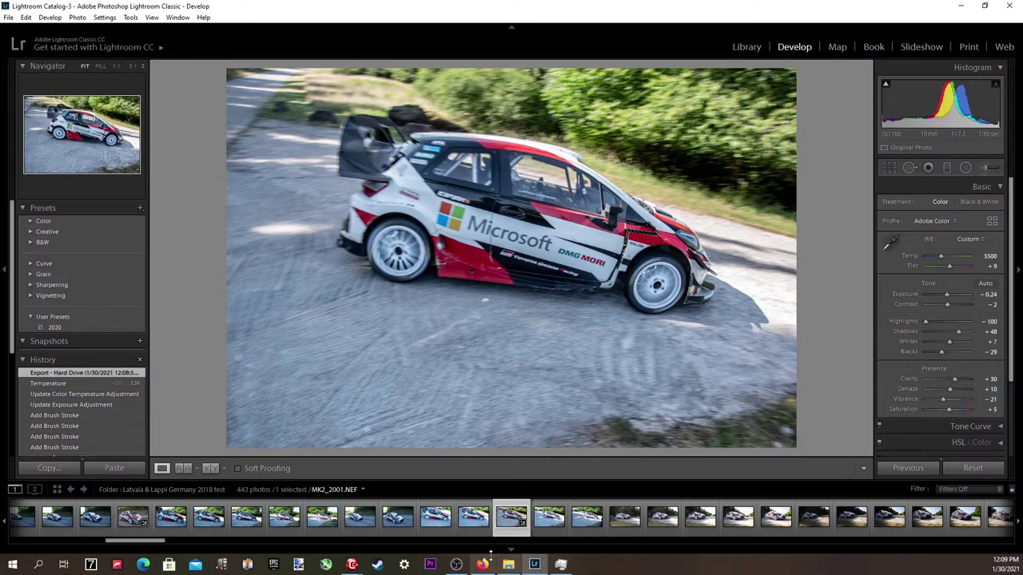
# Switch to File Explorer, view the exported MK2_2001 from the Untitled Export folder and compare it with MK2_1970.
pyautogui.moveTo(485, 564)
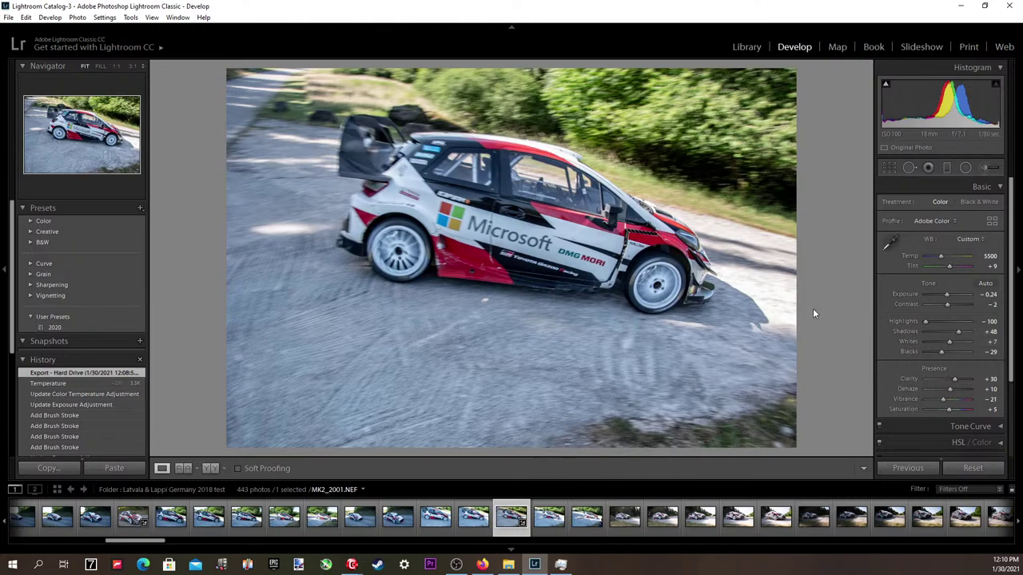
pyautogui.click(508, 565)
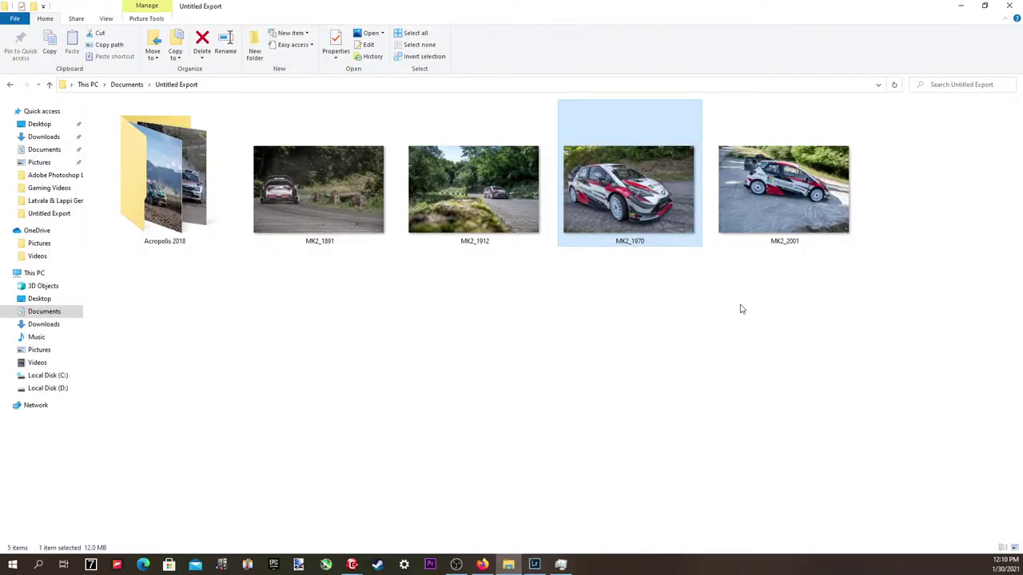
pyautogui.click(751, 240)
pyautogui.doubleClick(752, 240)
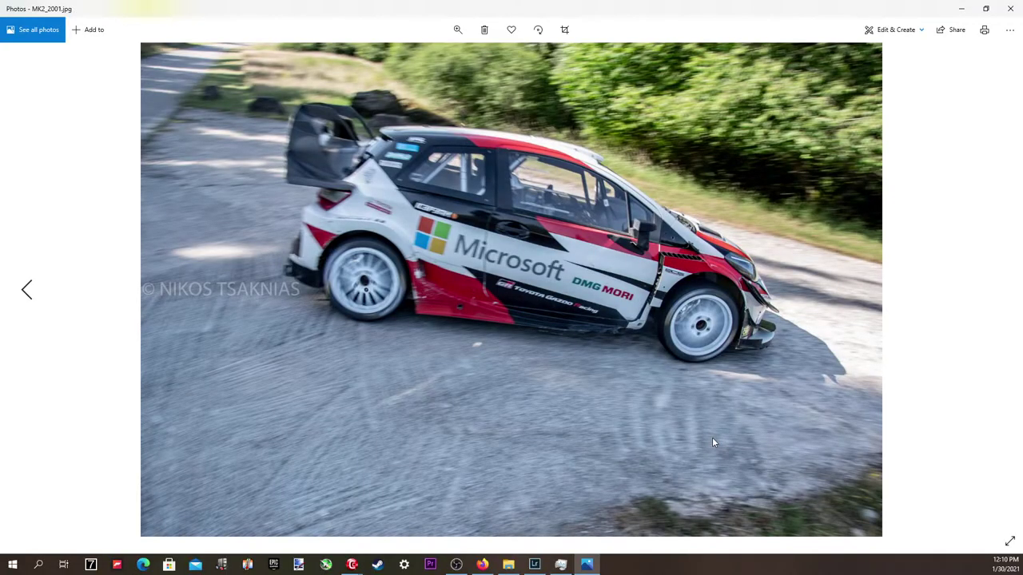
pyautogui.press('Left')
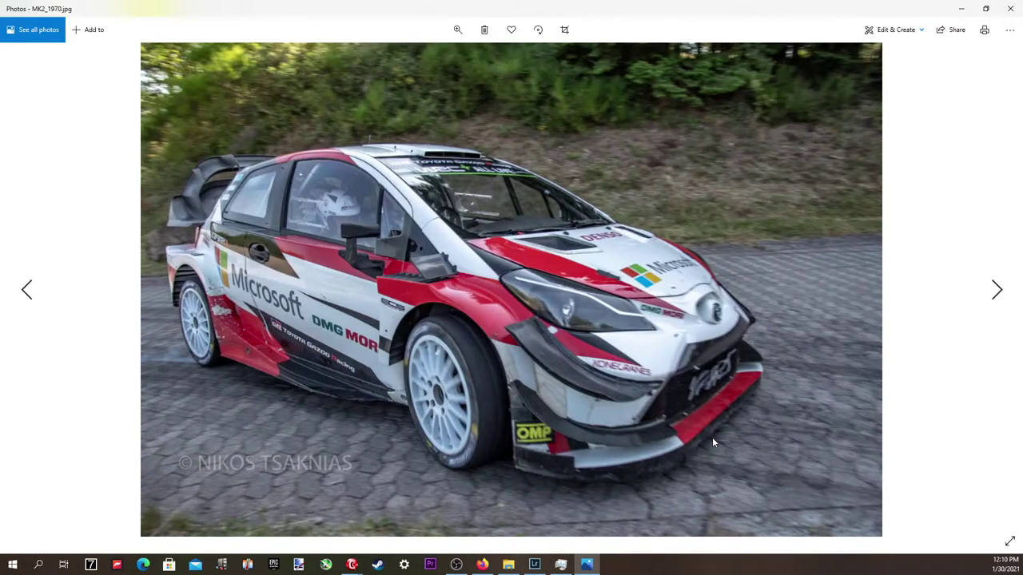
pyautogui.press('Right')
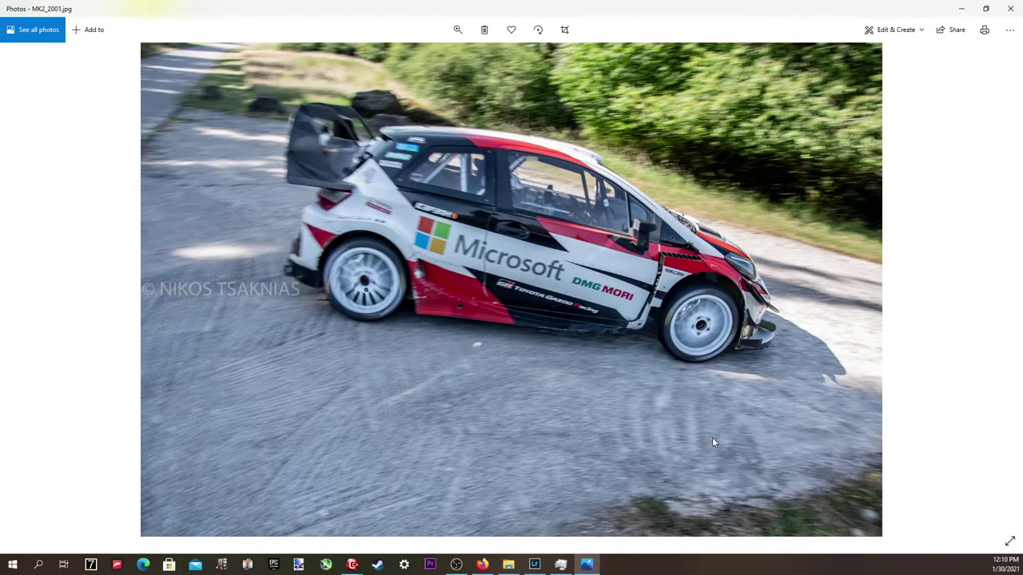
pyautogui.click(1011, 8)
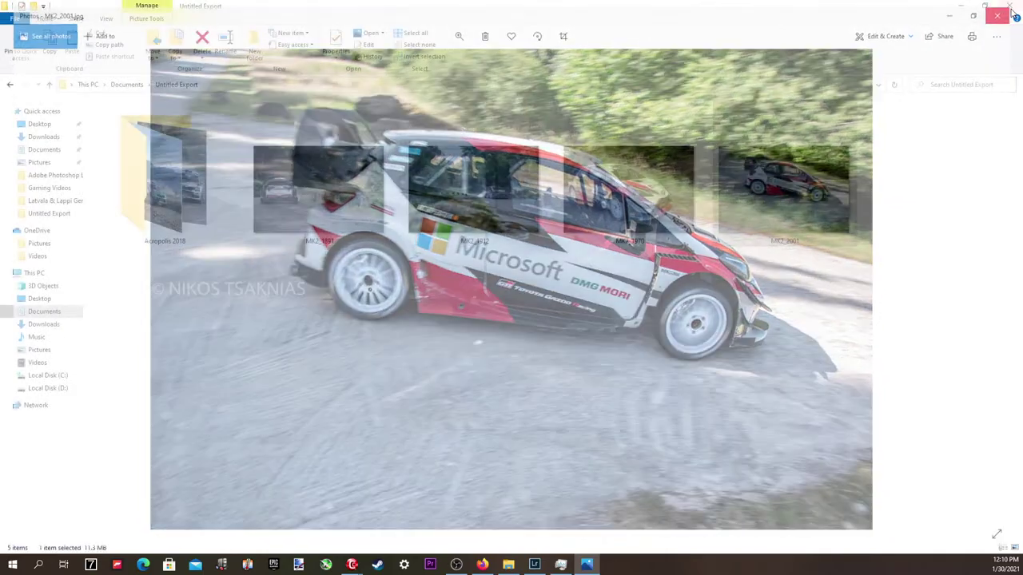
# Return to Lightroom and browse the library photos following MK2_2001.NEF at full view for the next one to edit.
pyautogui.click(534, 565)
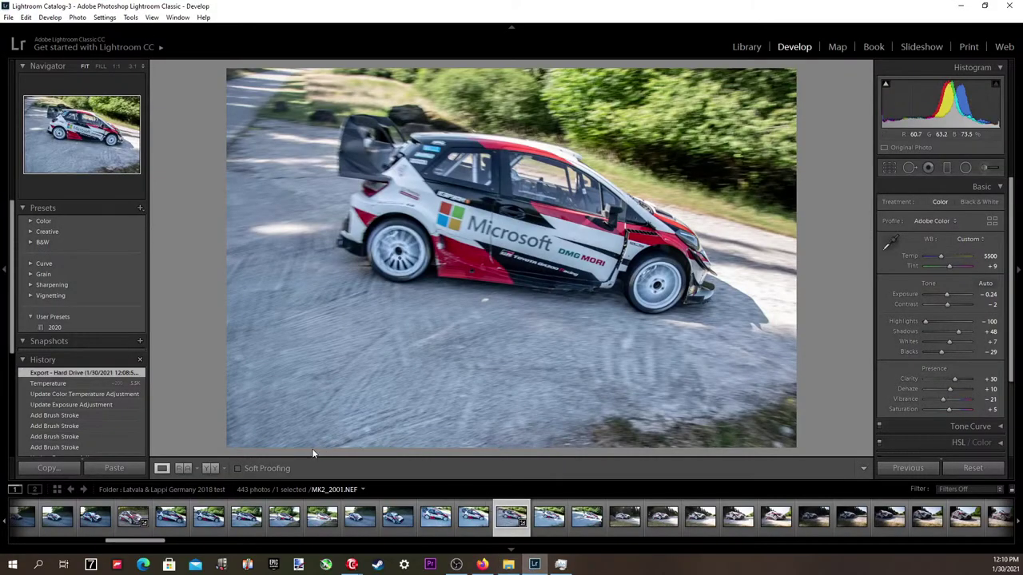
pyautogui.click(56, 490)
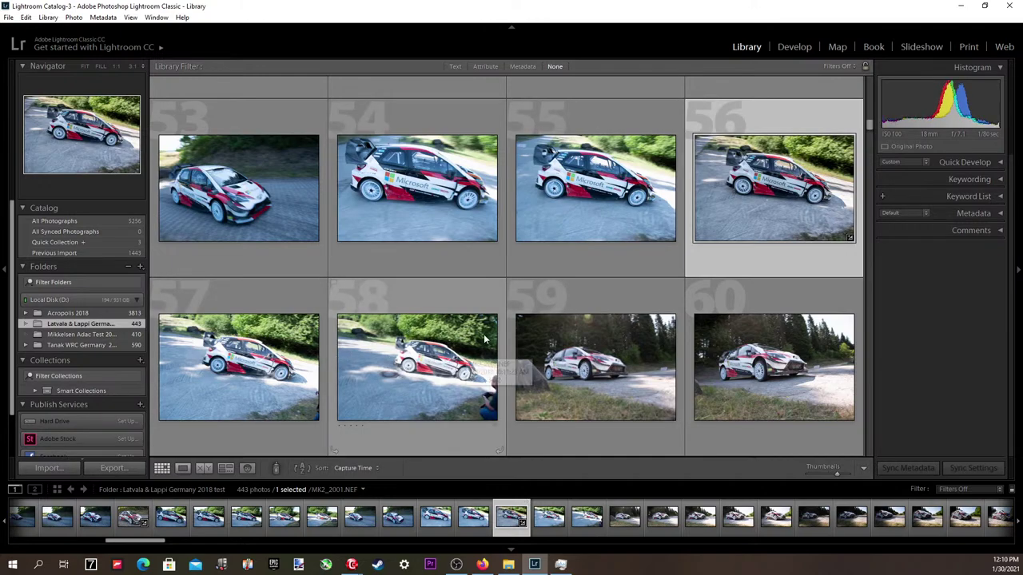
pyautogui.doubleClick(730, 226)
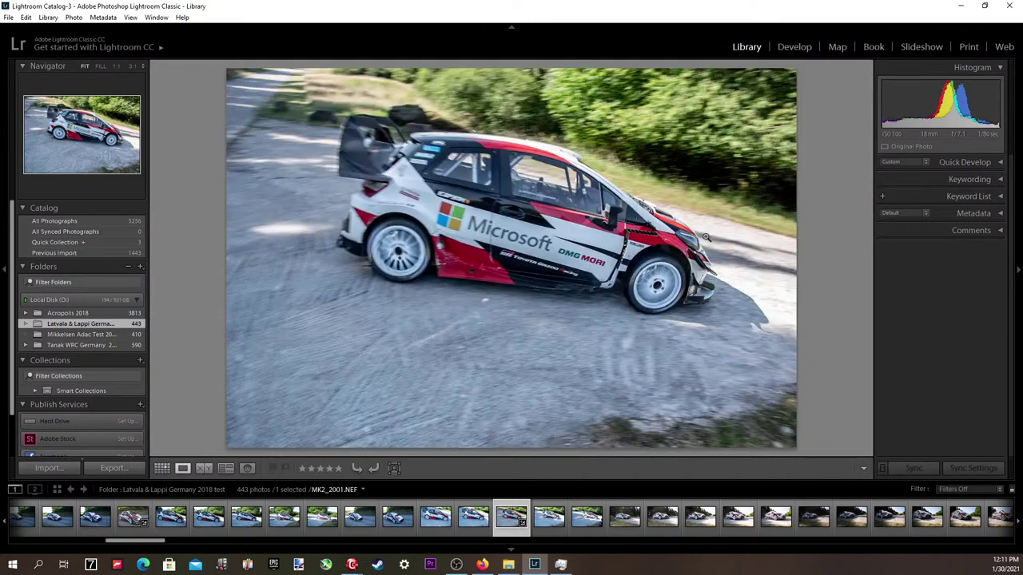
pyautogui.press('Right')
pyautogui.press('Right')
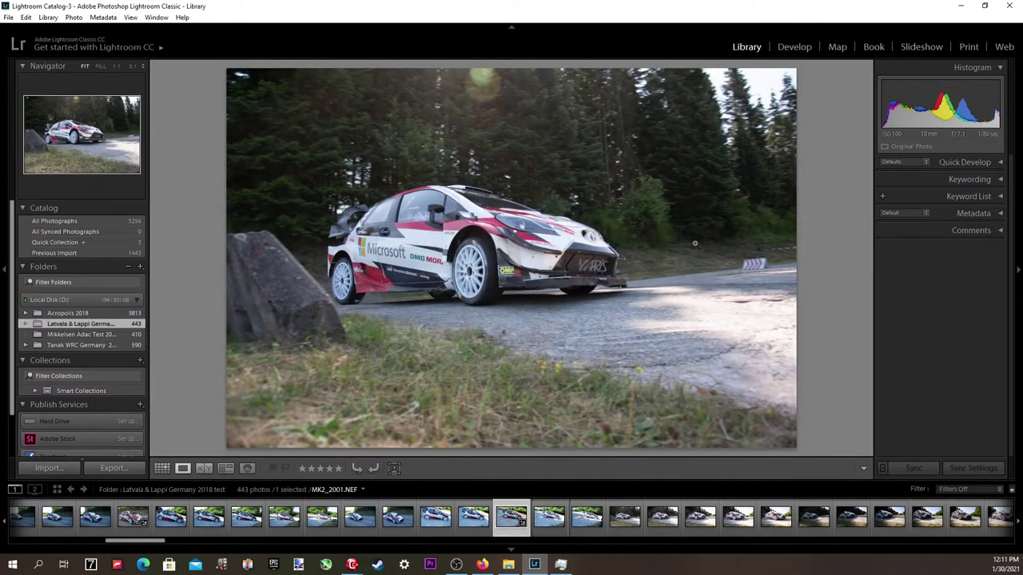
pyautogui.press('Right')
pyautogui.press('Right')
pyautogui.press('Right')
pyautogui.press('Right')
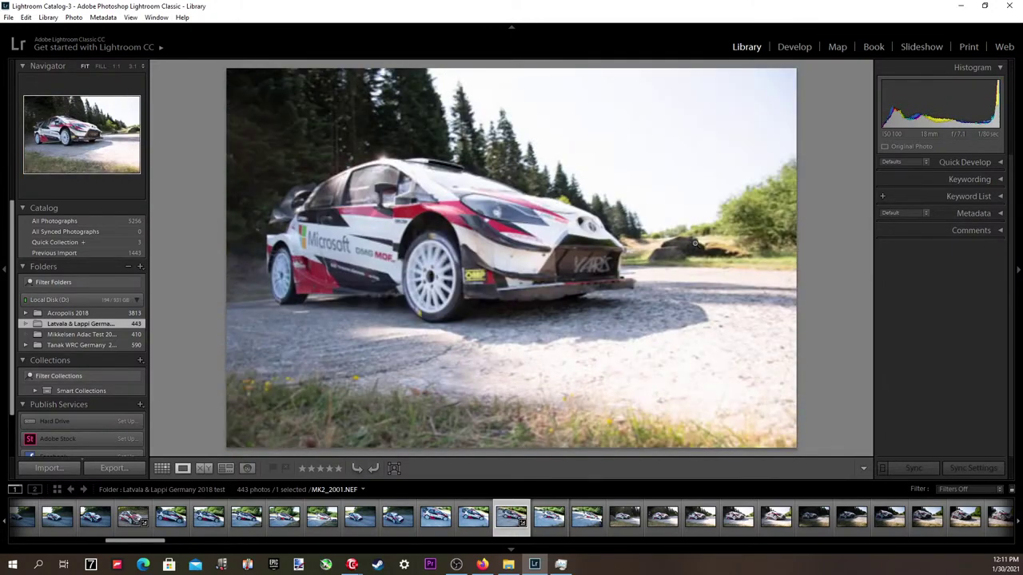
pyautogui.press('Right')
pyautogui.press('Right')
pyautogui.press('Right')
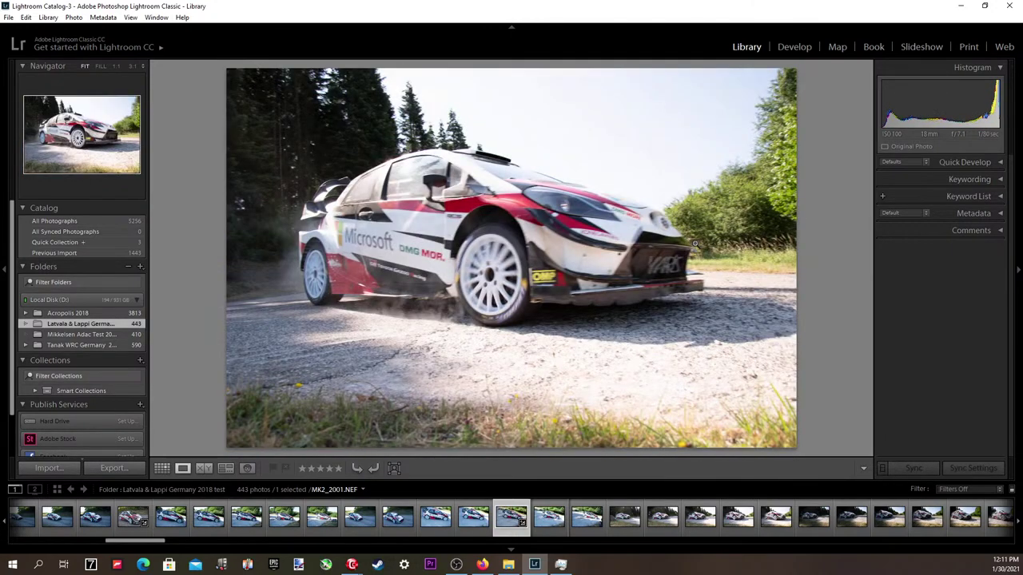
pyautogui.press('Right')
pyautogui.press('Right')
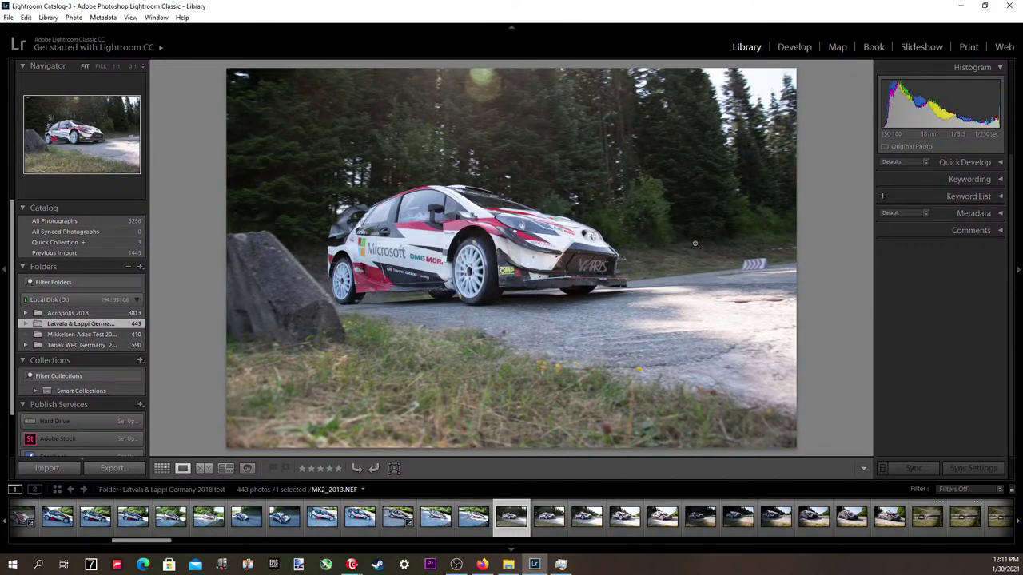
pyautogui.press('Right')
pyautogui.press('Right')
pyautogui.press('Right')
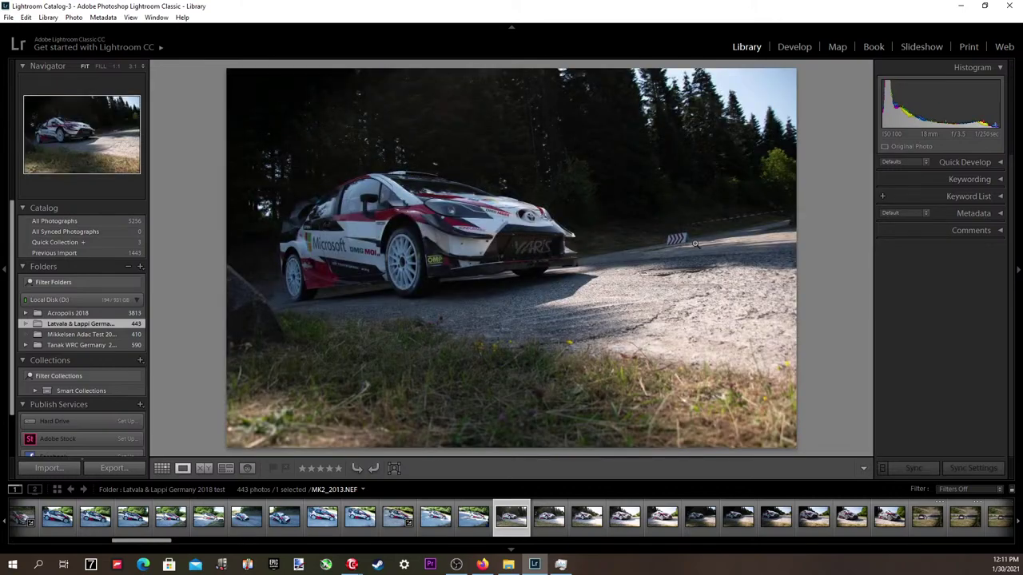
pyautogui.press('Right')
pyautogui.press('Right')
pyautogui.press('Right')
pyautogui.press('Right')
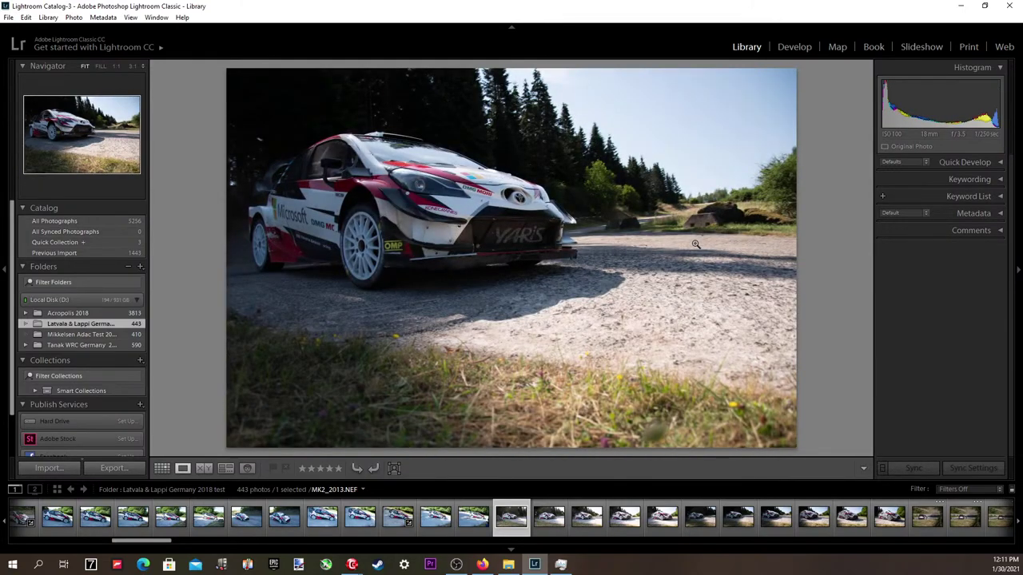
pyautogui.press('Right')
pyautogui.press('Right')
pyautogui.press('Right')
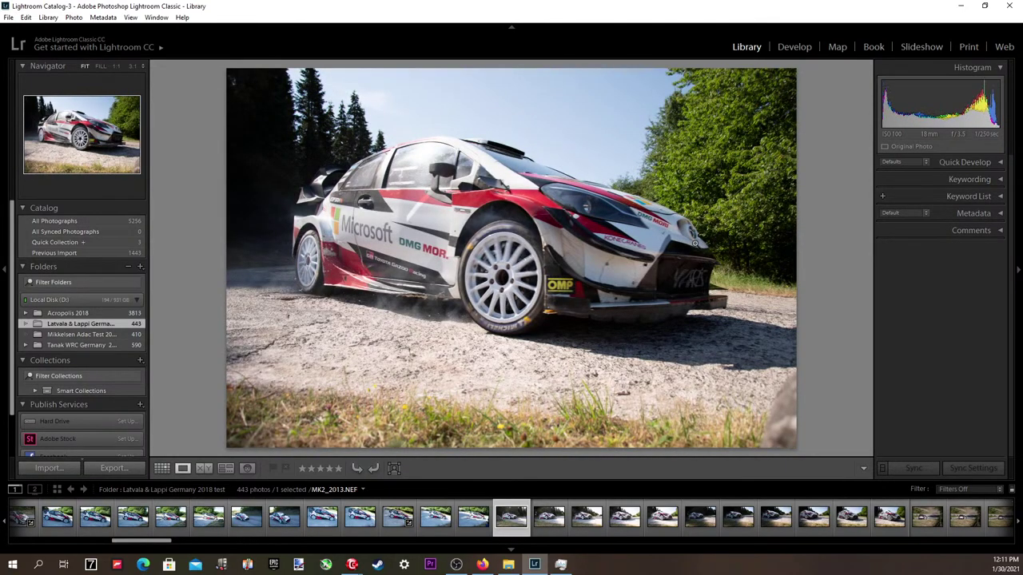
# Browse the photos of the Microsoft-liveried Toyota Yaris rally car and compare the similar shots around MK2_2033.NEF.
pyautogui.press('Right')
pyautogui.press('Right')
pyautogui.press('Right')
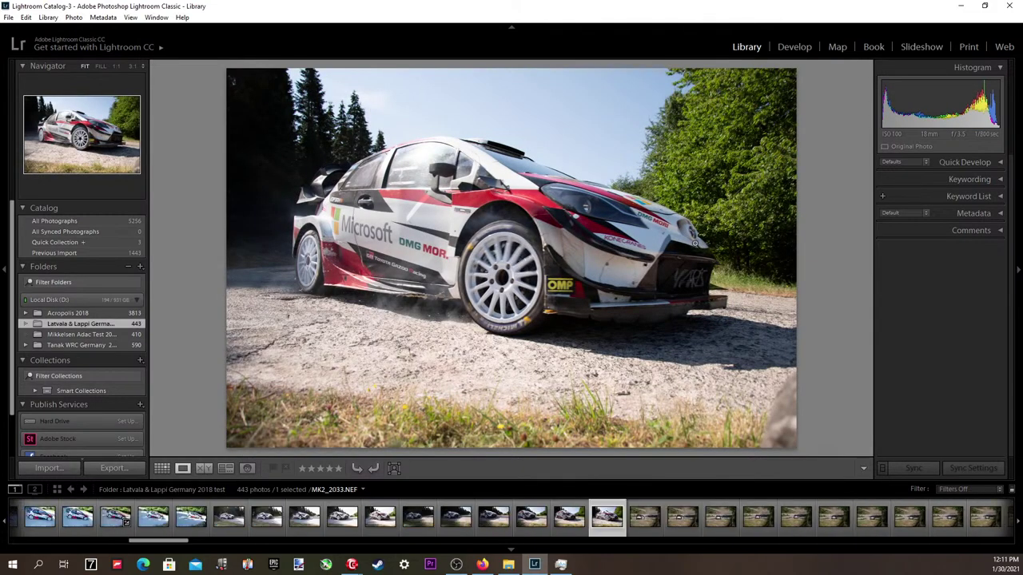
pyautogui.press('Right')
pyautogui.press('Right')
pyautogui.press('Right')
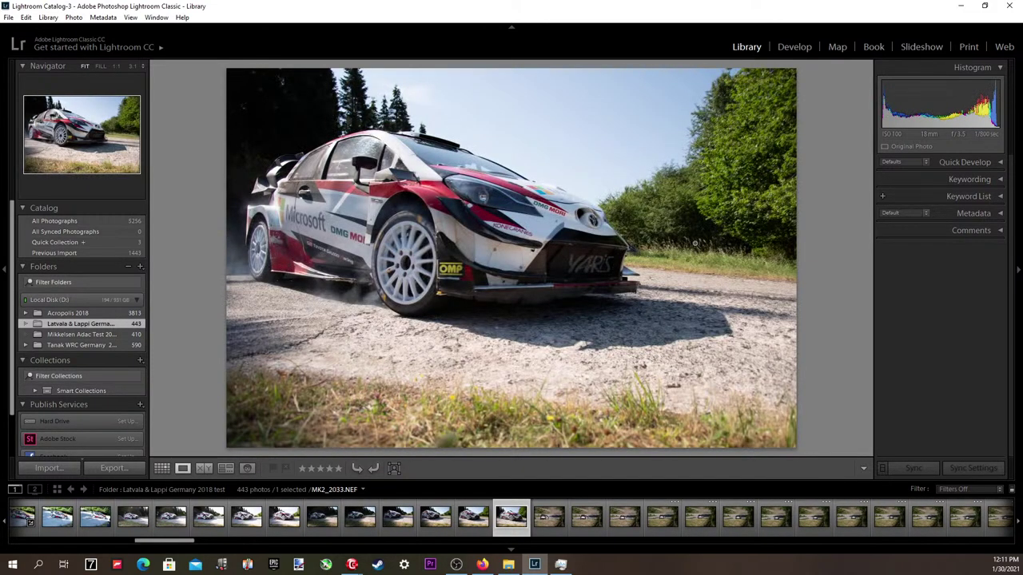
pyautogui.press('Right')
pyautogui.press('Right')
pyautogui.press('Right')
pyautogui.press('Right')
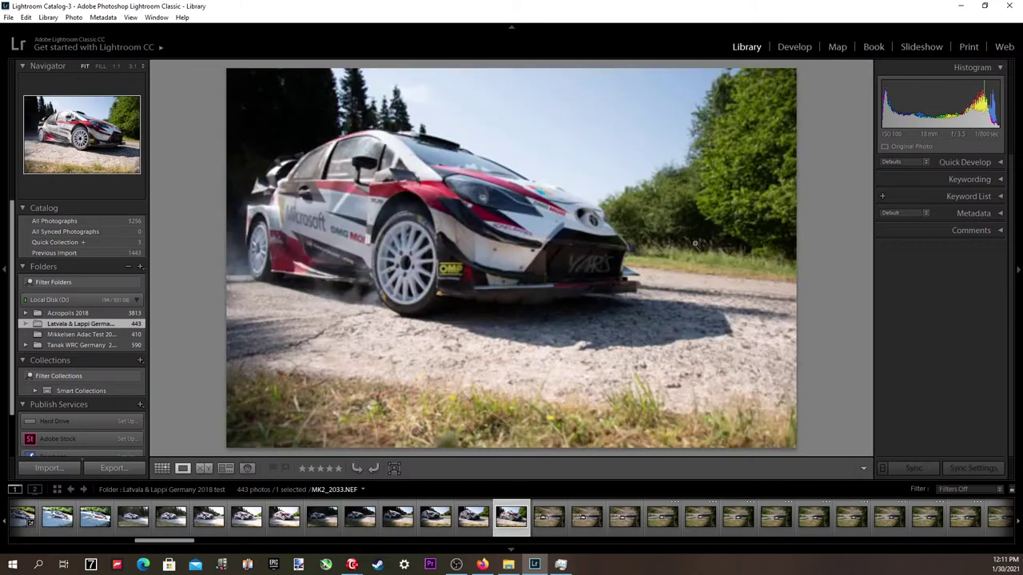
pyautogui.press('Right')
pyautogui.press('Right')
pyautogui.press('Right')
pyautogui.press('Right')
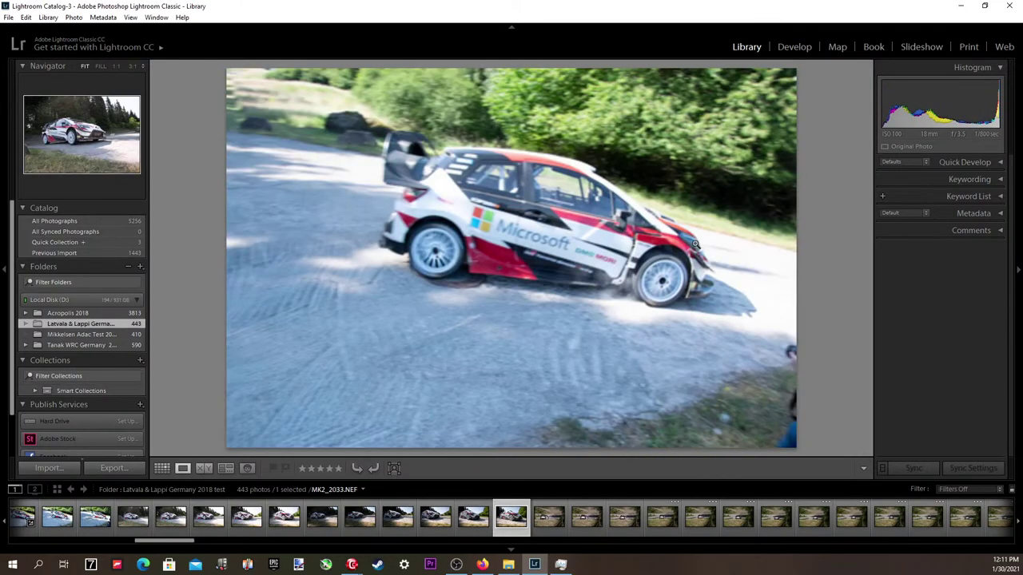
pyautogui.press('Right')
pyautogui.press('Right')
pyautogui.press('Right')
pyautogui.press('Right')
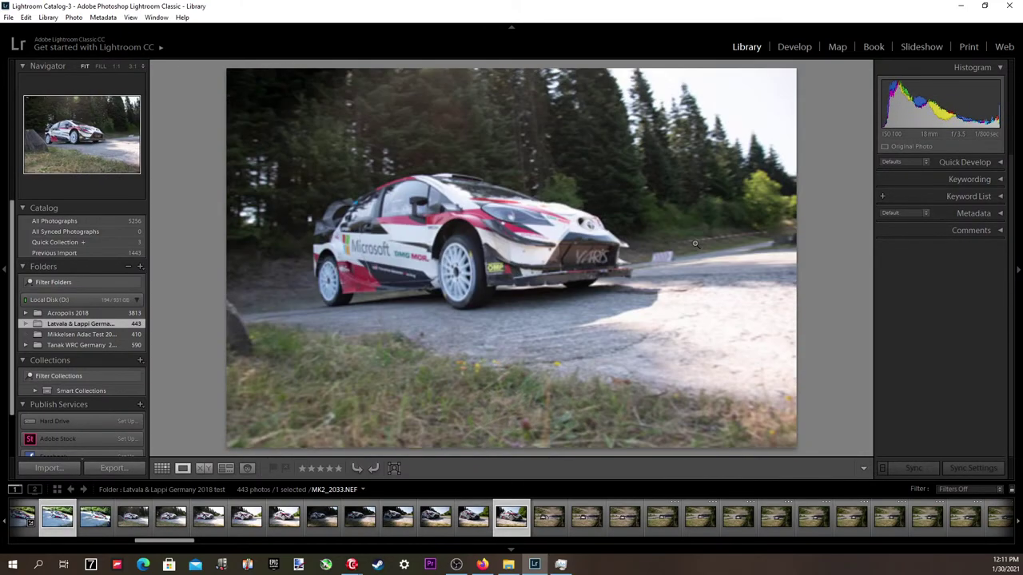
pyautogui.press('Right')
pyautogui.press('Right')
pyautogui.press('Right')
pyautogui.press('Right')
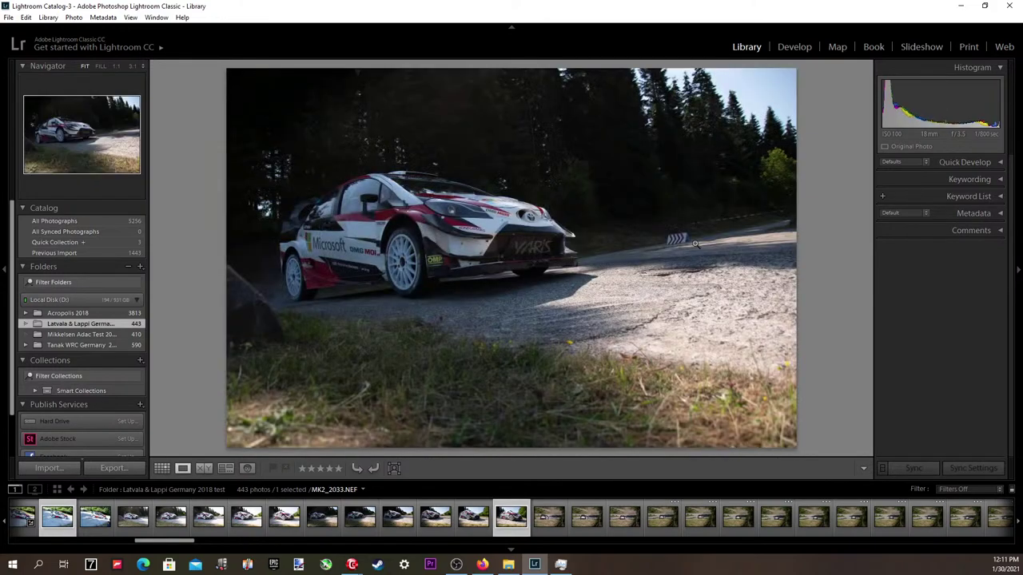
pyautogui.press('Right')
pyautogui.press('Right')
pyautogui.press('Right')
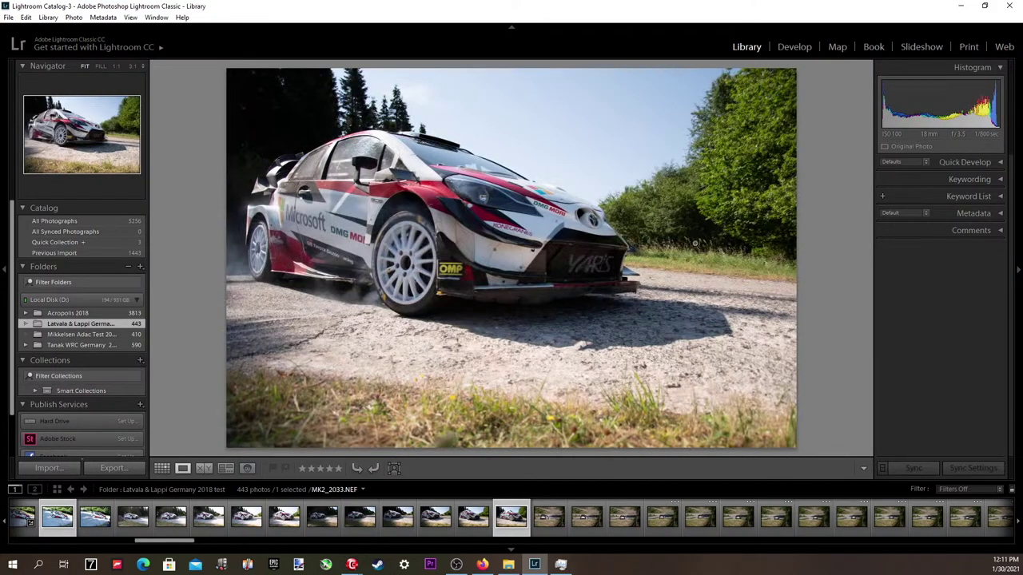
pyautogui.press('Right')
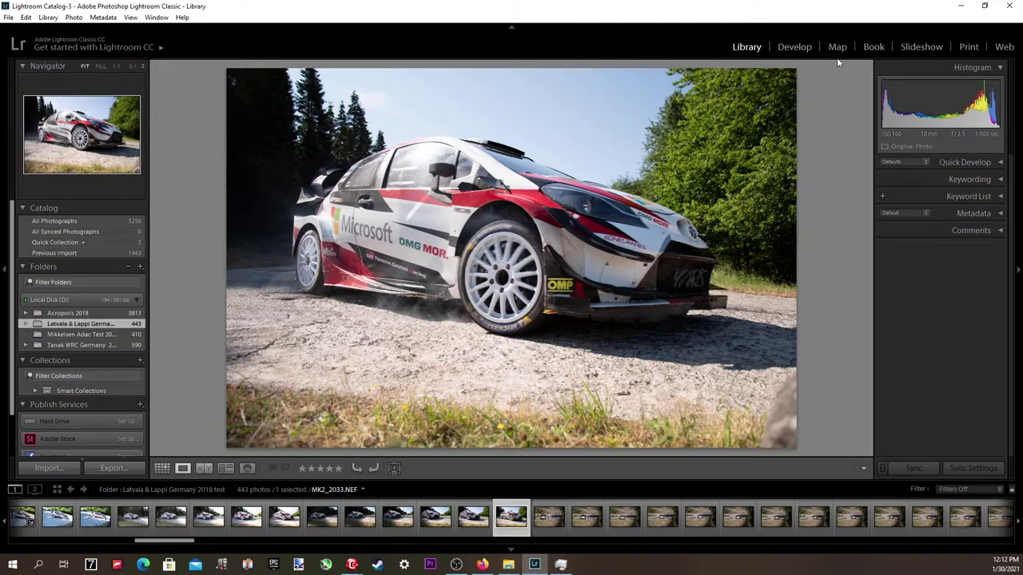
# Bring photo MK2_2033.NEF into the Develop module and apply the 2020 user preset to it.
pyautogui.click(799, 47)
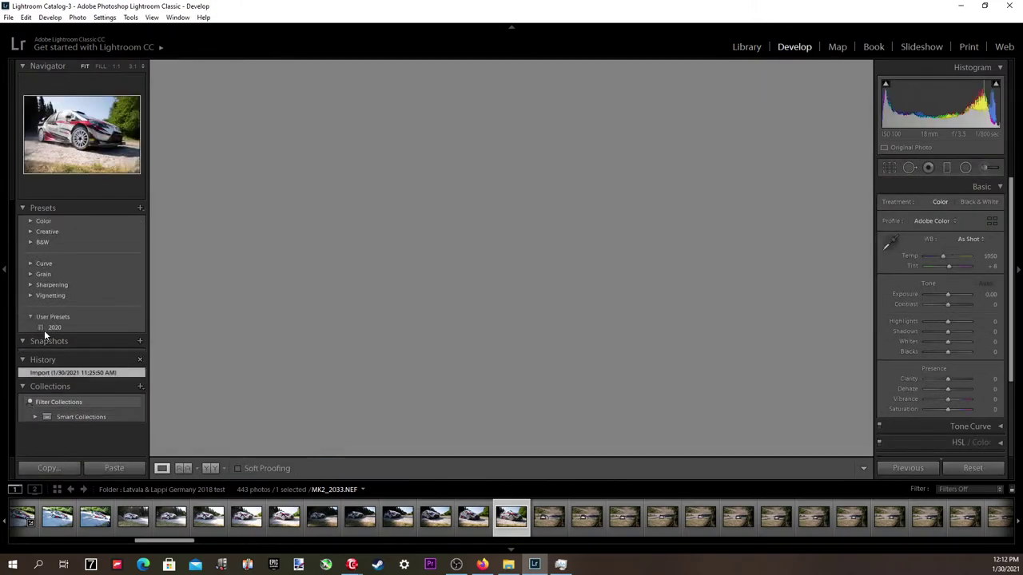
pyautogui.click(44, 328)
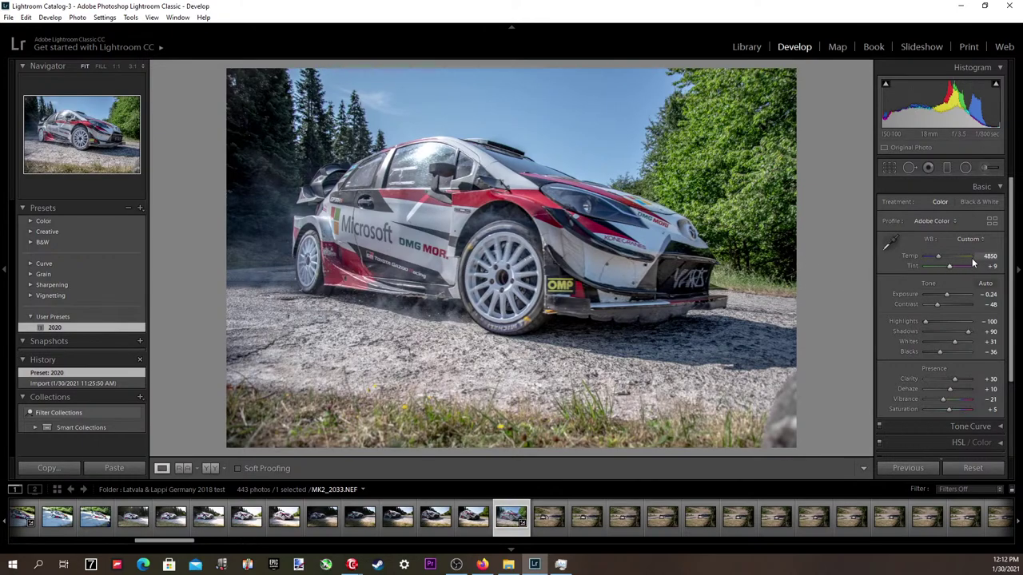
# Try slightly brighter and darker Exposure values on the car photo and settle on -0.34.
pyautogui.click(989, 294)
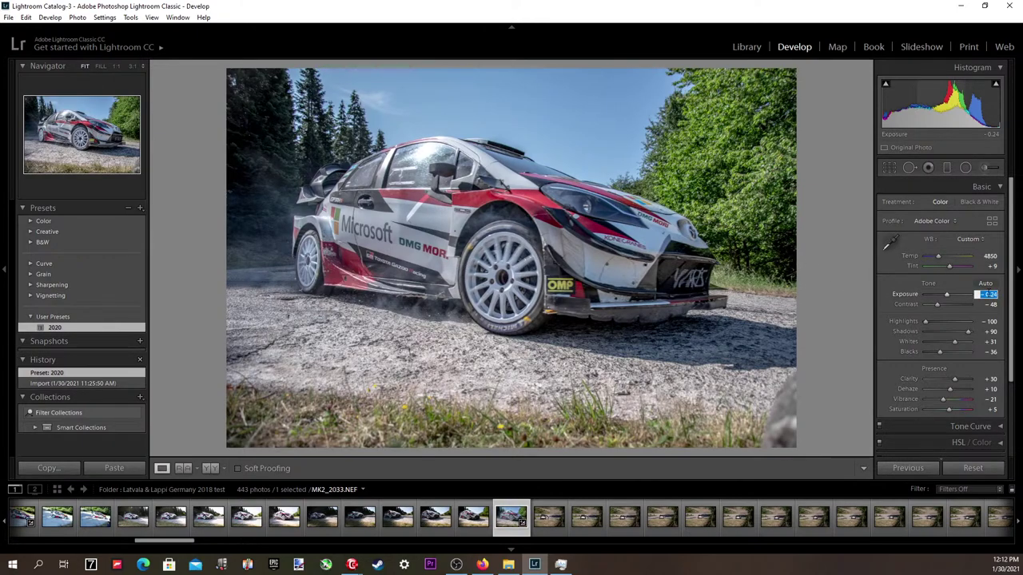
pyautogui.press('Up')
pyautogui.press('Down')
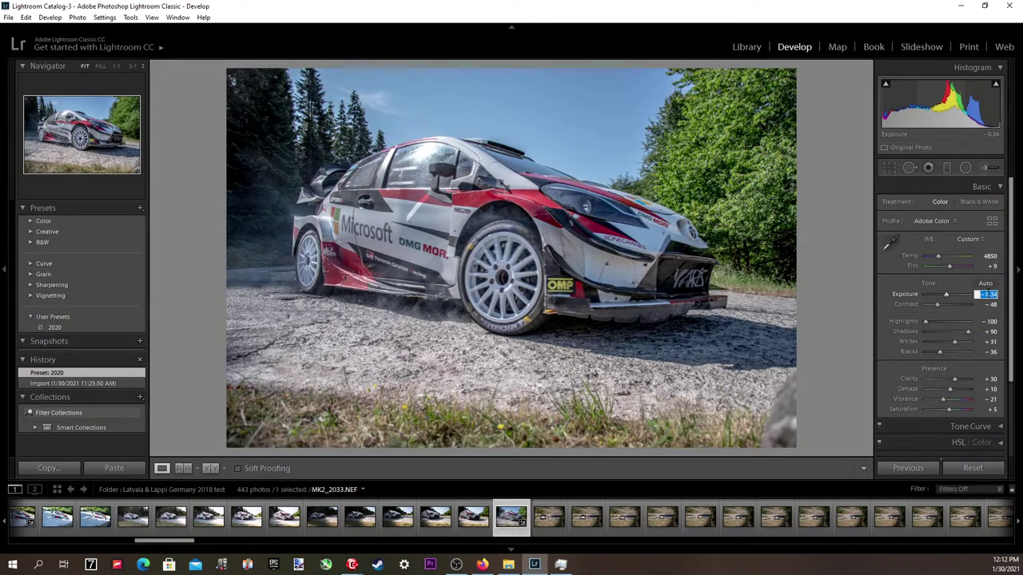
pyautogui.press('Down')
pyautogui.press('Up')
pyautogui.press('Up')
pyautogui.press('Down')
pyautogui.press('Down')
pyautogui.press('Up')
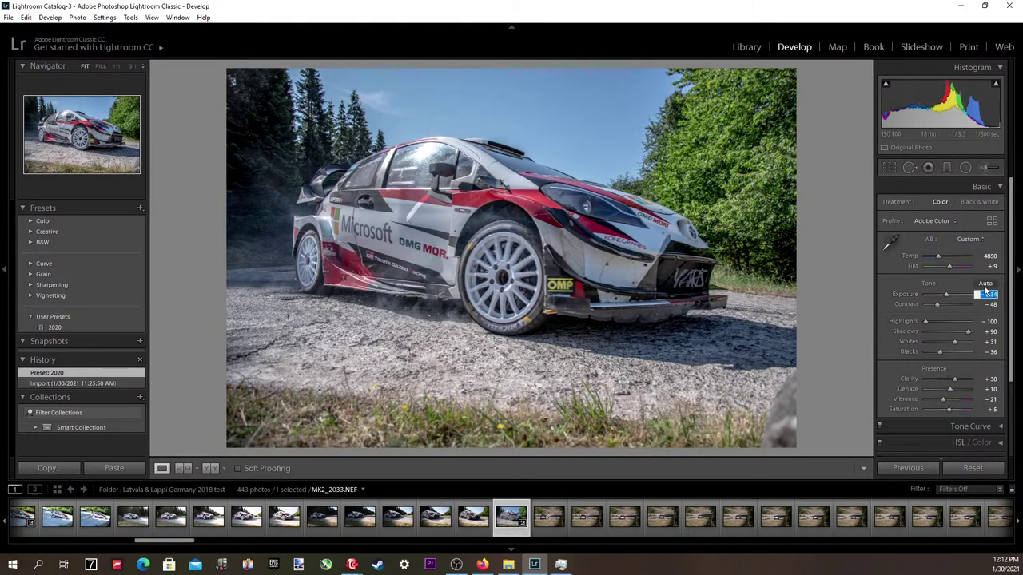
# Adjust the white balance of the car photo by setting the colour temperature to 4750.
pyautogui.hotkey('shift', 'Tab')
pyautogui.hotkey('shift', 'Tab')
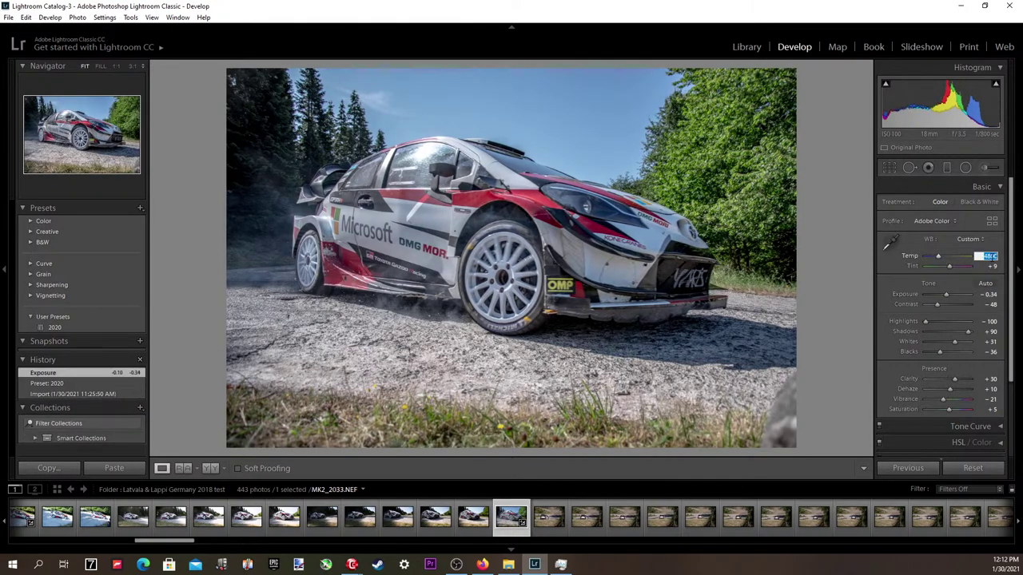
pyautogui.press('Up')
pyautogui.press('Up')
pyautogui.press('Up')
pyautogui.press('Up')
pyautogui.press('Up')
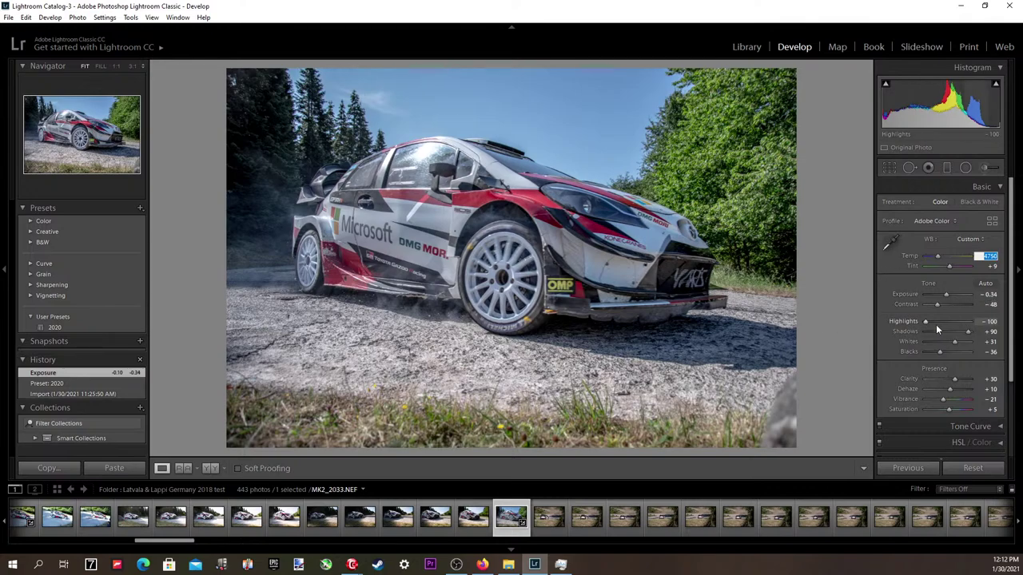
pyautogui.press('Return')
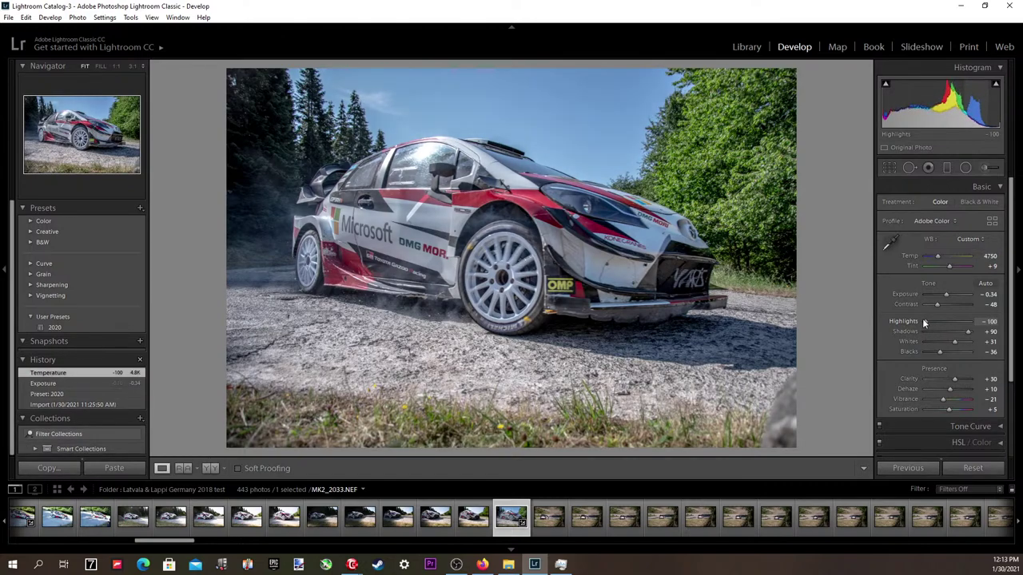
# Fine-tune the tone sliders to Highlights -100, Shadows +88, Whites +19 and Blacks -31.
pyautogui.moveTo(923, 320); pyautogui.dragTo(936, 323)
pyautogui.moveTo(931, 320); pyautogui.dragTo(919, 323)
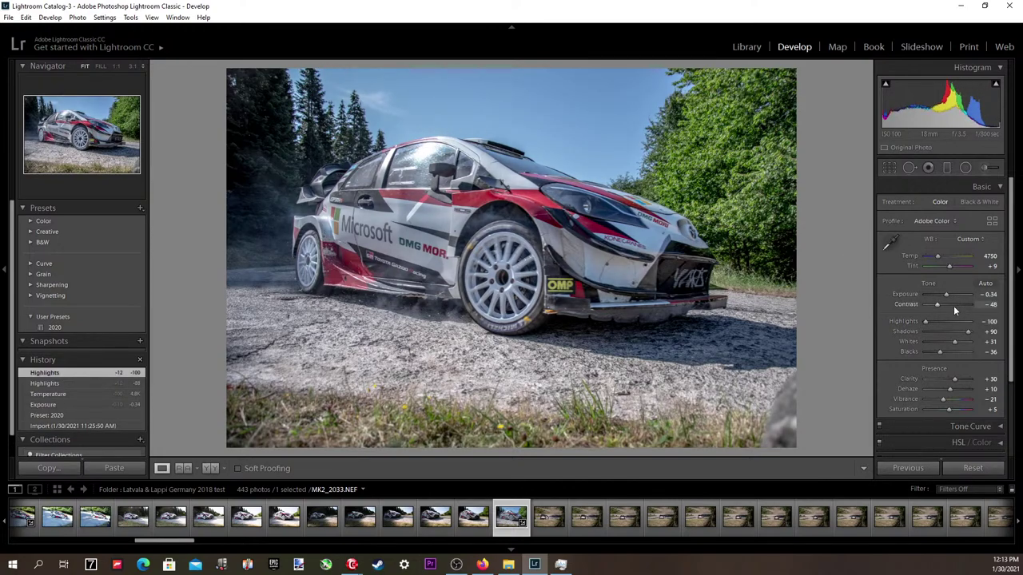
pyautogui.moveTo(967, 335)
pyautogui.mouseDown()
pyautogui.moveTo(946, 334)
pyautogui.moveTo(964, 335)
pyautogui.mouseUp()
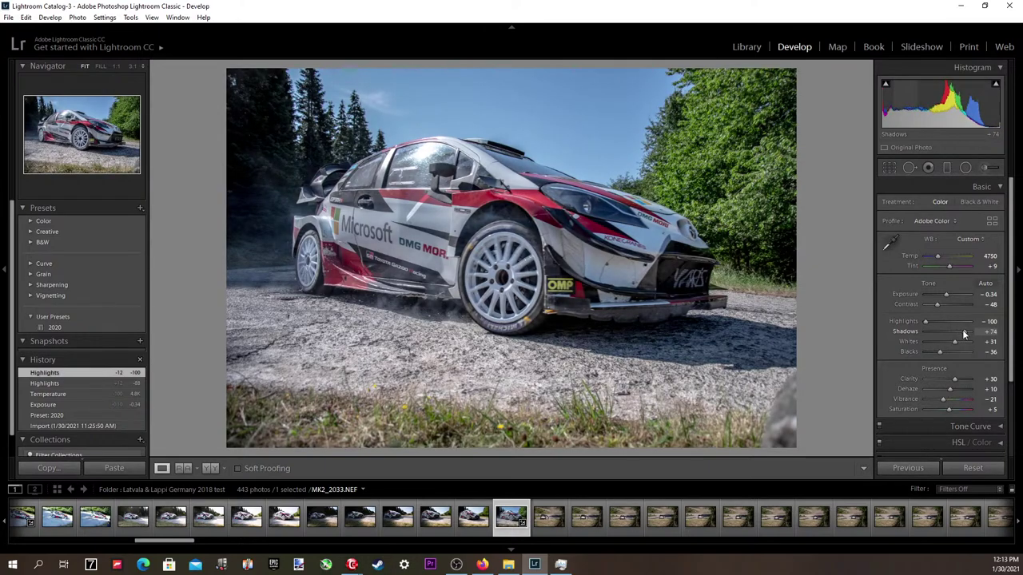
pyautogui.moveTo(964, 336); pyautogui.dragTo(964, 334)
pyautogui.moveTo(965, 334); pyautogui.dragTo(941, 350)
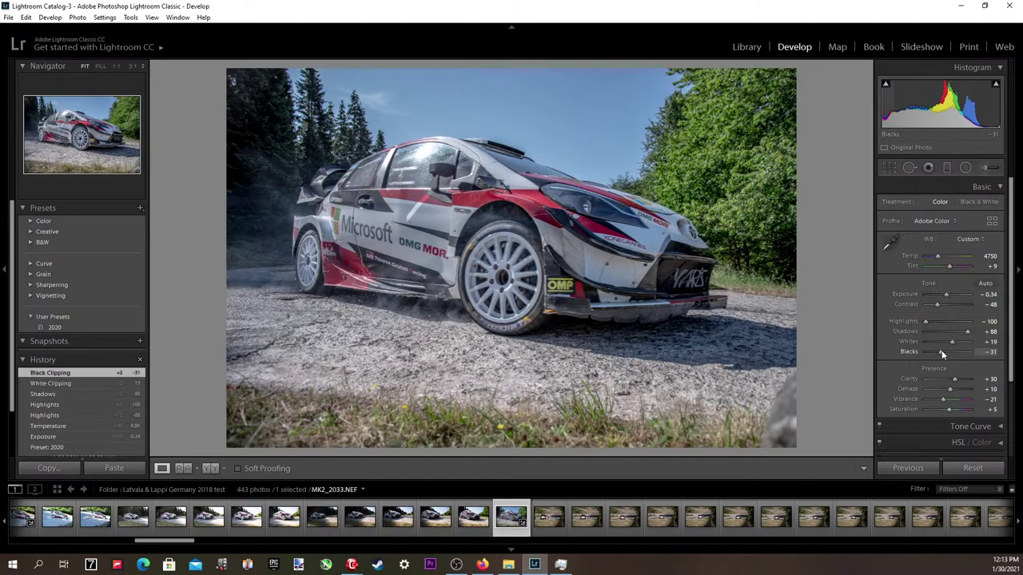
# Check the black clipping preview while adjusting Blacks and raise the value to +19.
pyautogui.click(988, 354)
pyautogui.hotkey('alt', 'Up')
pyautogui.hotkey('alt', 'Down')
pyautogui.hotkey('alt', 'Down')
pyautogui.hotkey('alt', 'Down')
pyautogui.hotkey('alt', 'Down')
pyautogui.hotkey('alt', 'Down')
pyautogui.hotkey('alt', 'Down')
pyautogui.hotkey('alt', 'Down')
pyautogui.hotkey('alt', 'Down')
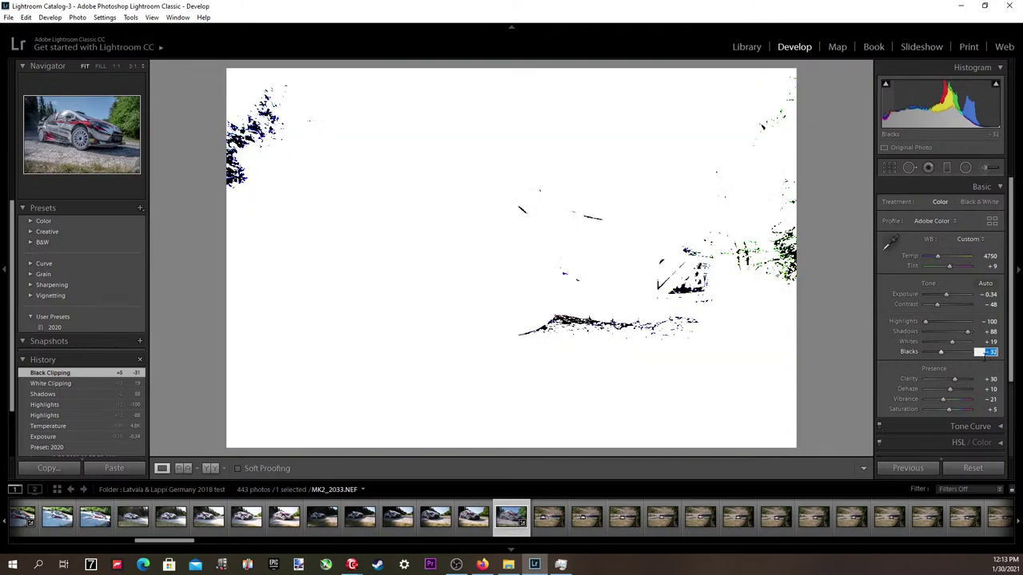
pyautogui.press('Up')
pyautogui.press('Up')
pyautogui.press('Up')
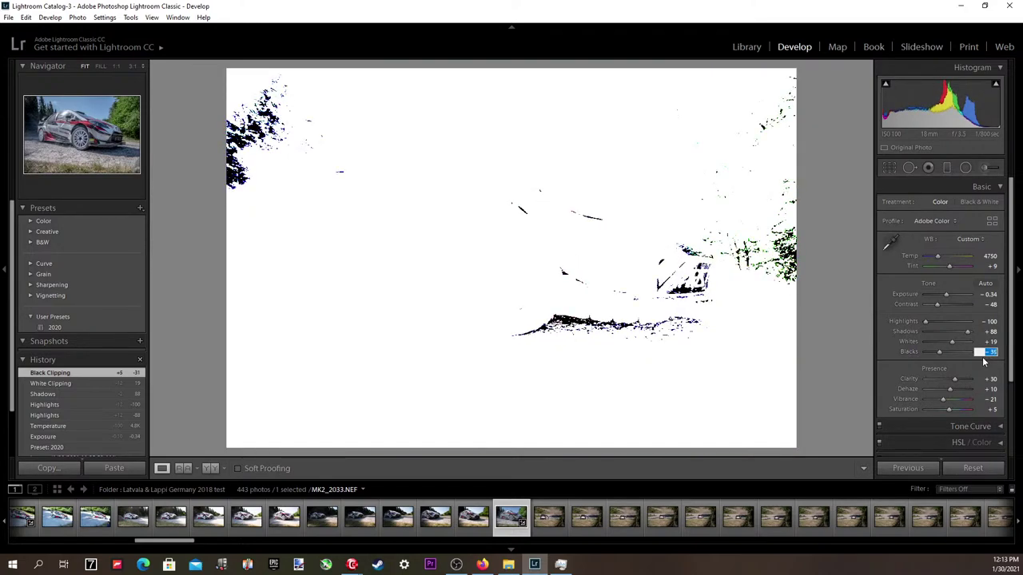
pyautogui.press('Up')
pyautogui.press('Up')
pyautogui.press('Up')
pyautogui.press('Up')
pyautogui.press('Up')
pyautogui.press('Up')
pyautogui.press('Up')
pyautogui.press('Up')
pyautogui.press('Up')
pyautogui.press('Up')
pyautogui.press('Up')
pyautogui.press('Up')
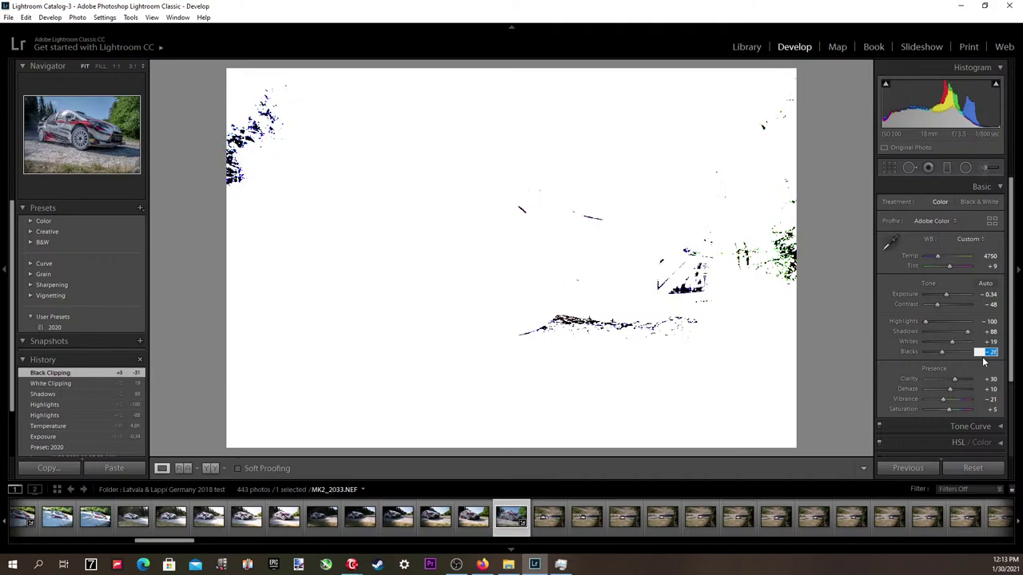
pyautogui.press('Up')
pyautogui.press('Up')
pyautogui.press('Up')
pyautogui.press('Up')
pyautogui.press('Up')
pyautogui.press('Up')
pyautogui.press('Up')
pyautogui.press('Up')
pyautogui.press('Up')
pyautogui.press('Up')
pyautogui.press('Up')
pyautogui.press('Up')
pyautogui.press('Up')
pyautogui.press('Up')
pyautogui.press('Up')
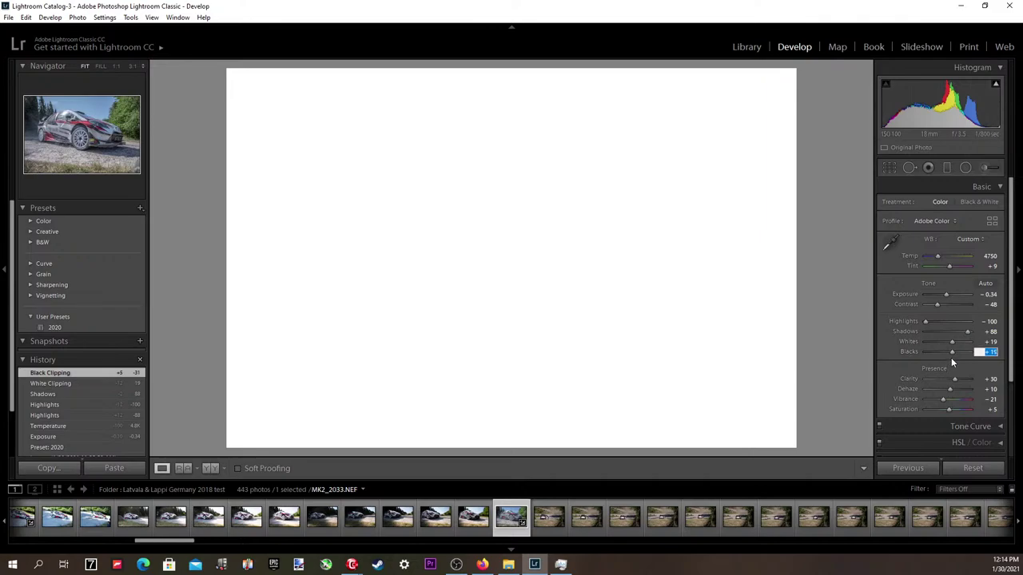
pyautogui.press('Return')
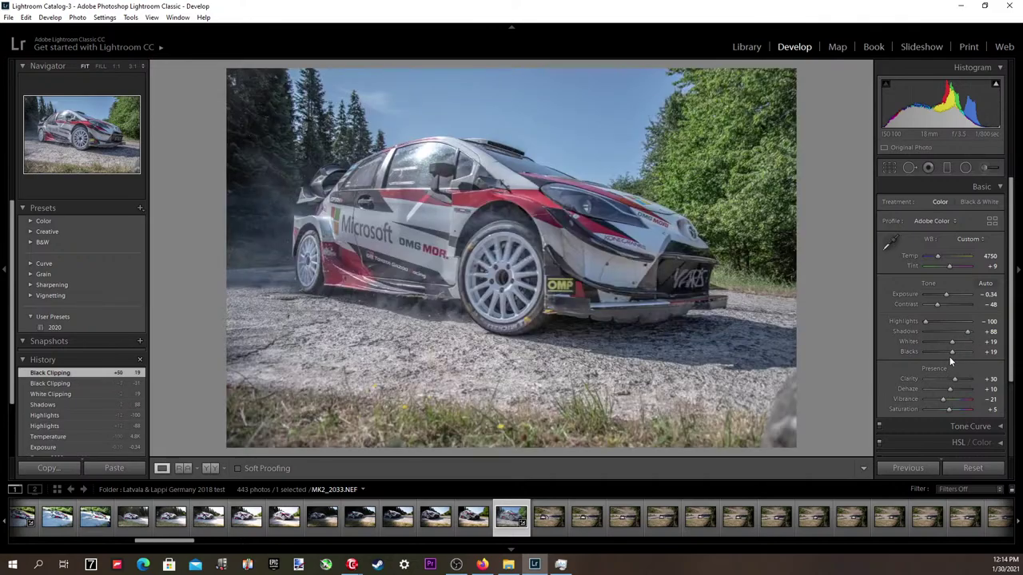
# Check the white clipping preview on the car while adjusting Whites and set the value to +9.
pyautogui.click(991, 343)
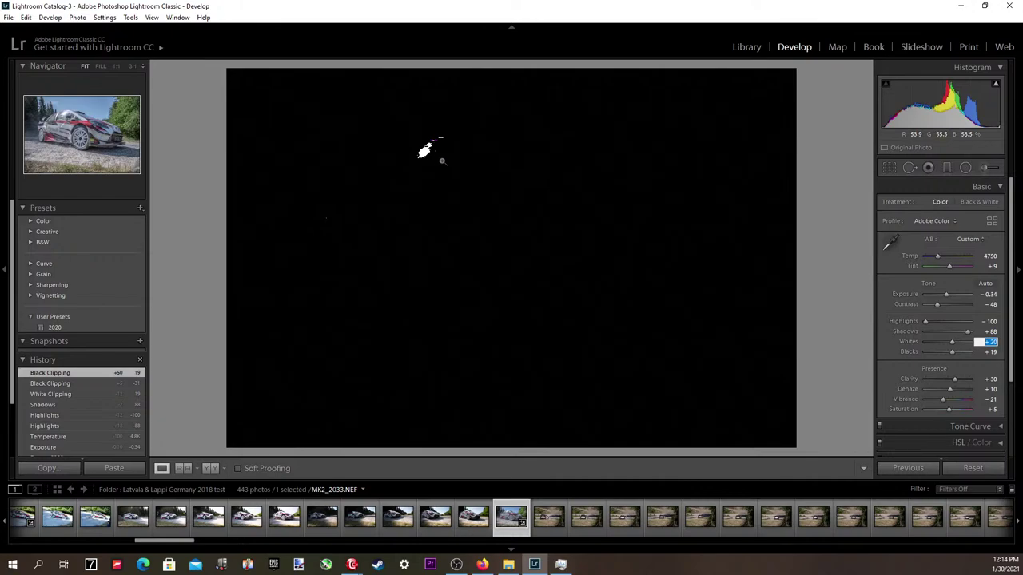
pyautogui.press('Down')
pyautogui.press('Down')
pyautogui.press('Down')
pyautogui.press('Down')
pyautogui.press('Down')
pyautogui.press('Down')
pyautogui.press('Down')
pyautogui.press('Down')
pyautogui.press('Down')
pyautogui.press('Down')
pyautogui.press('Down')
pyautogui.press('Down')
pyautogui.press('Down')
pyautogui.press('Down')
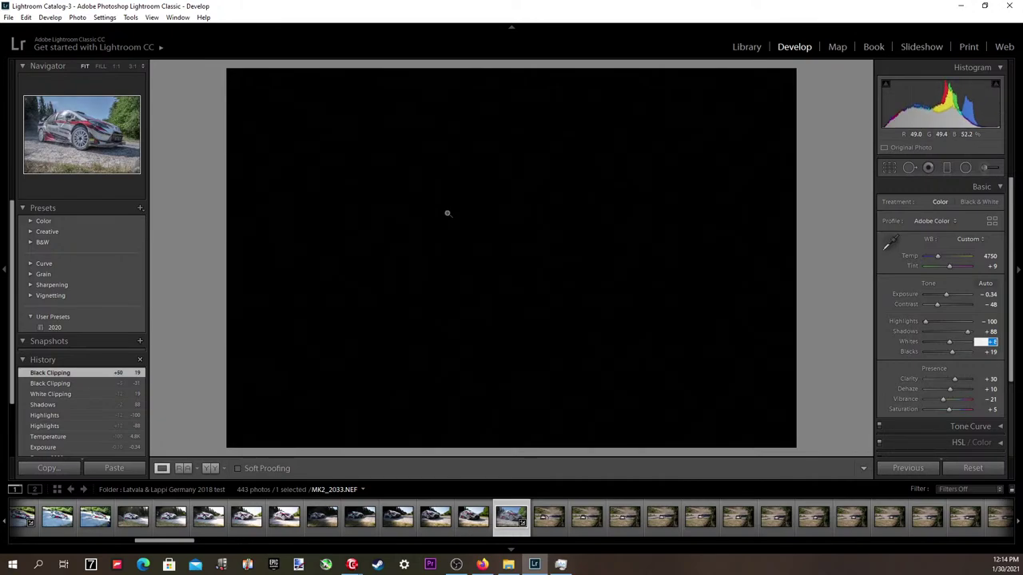
pyautogui.press('Up')
pyautogui.press('Up')
pyautogui.press('Up')
pyautogui.press('Up')
pyautogui.press('Up')
pyautogui.press('Up')
pyautogui.press('Up')
pyautogui.press('Up')
pyautogui.press('Up')
pyautogui.press('Up')
pyautogui.press('Up')
pyautogui.press('Up')
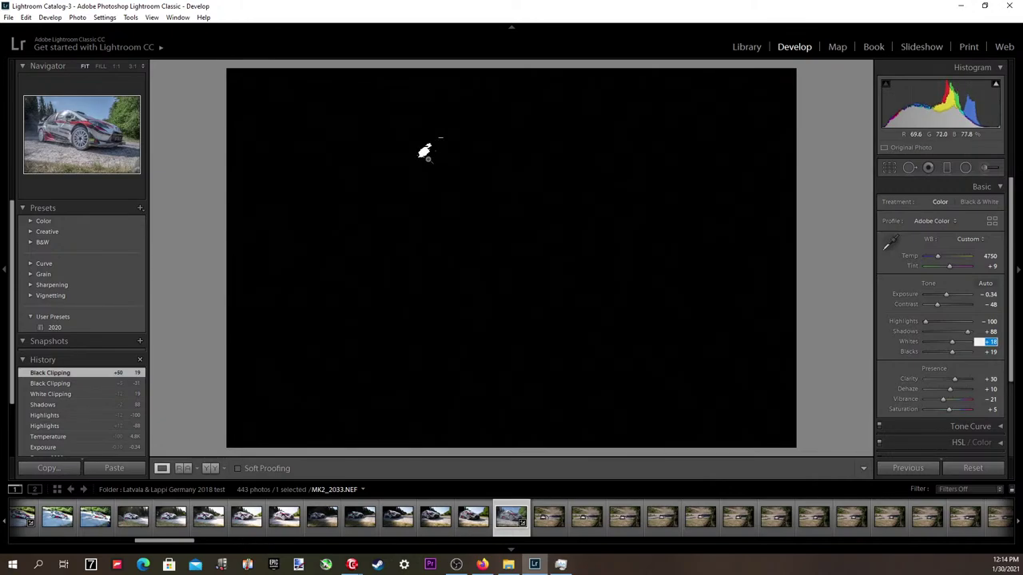
pyautogui.press('Down')
pyautogui.press('Down')
pyautogui.press('Down')
pyautogui.press('Down')
pyautogui.press('Down')
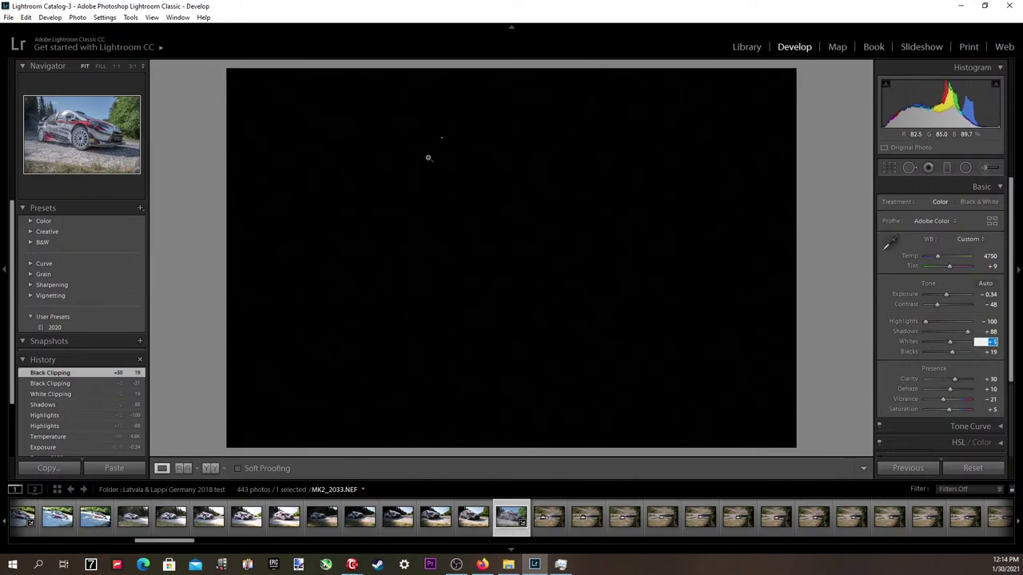
pyautogui.press('Down')
pyautogui.press('Return')
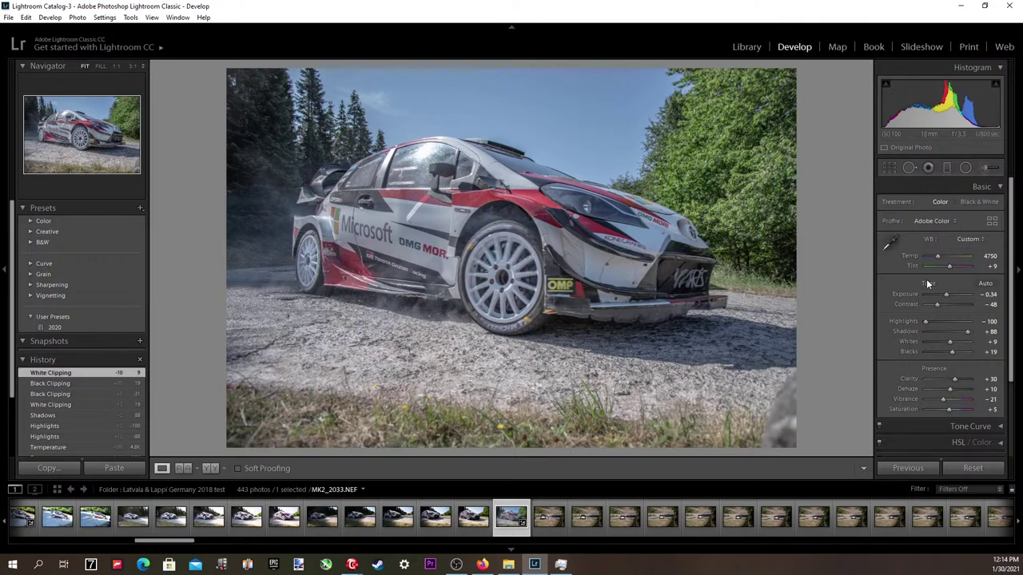
# Warm the photo to a colour temperature of 5000 and set Exposure to -0.24.
pyautogui.click(988, 256)
pyautogui.press('Up')
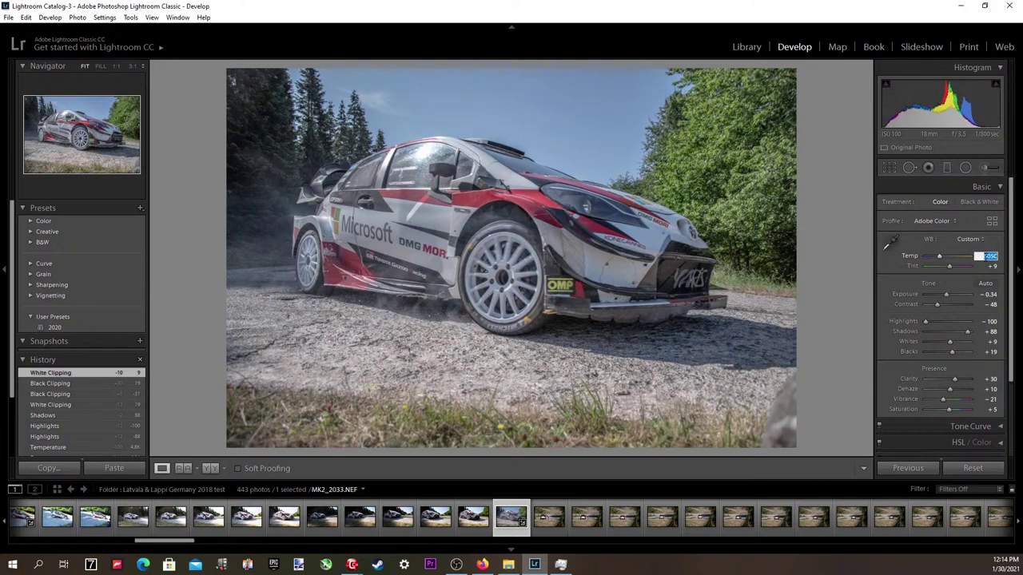
pyautogui.press('Down')
pyautogui.click(991, 296)
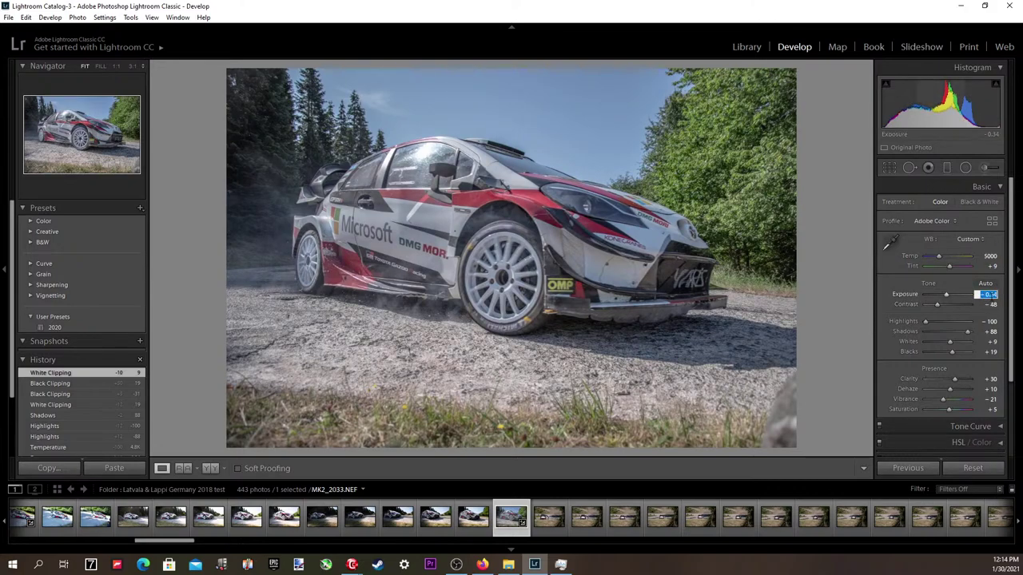
pyautogui.press('Up')
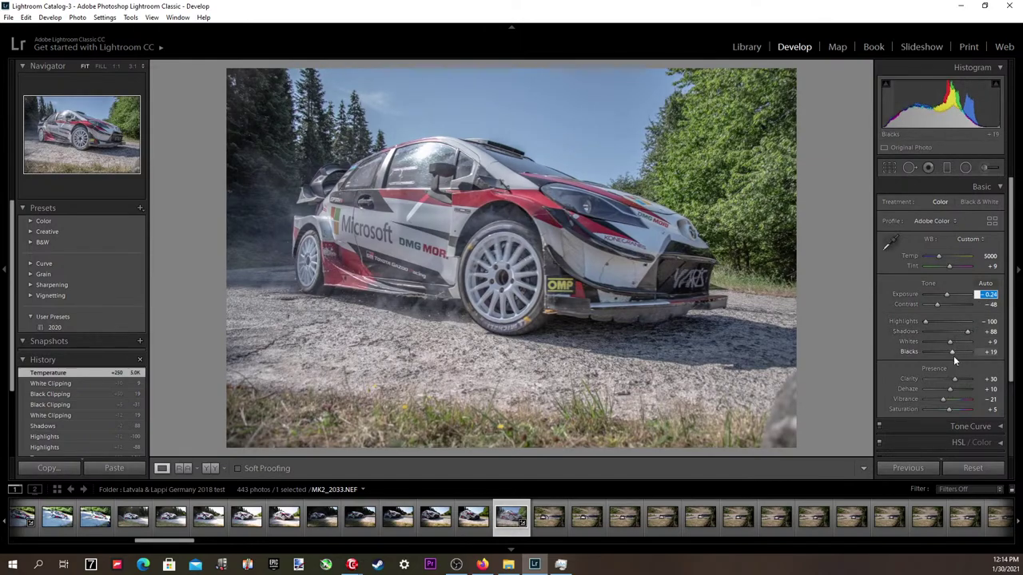
# Set Clarity to +31 and Contrast to -21 for the car photo.
pyautogui.moveTo(957, 379); pyautogui.dragTo(956, 381)
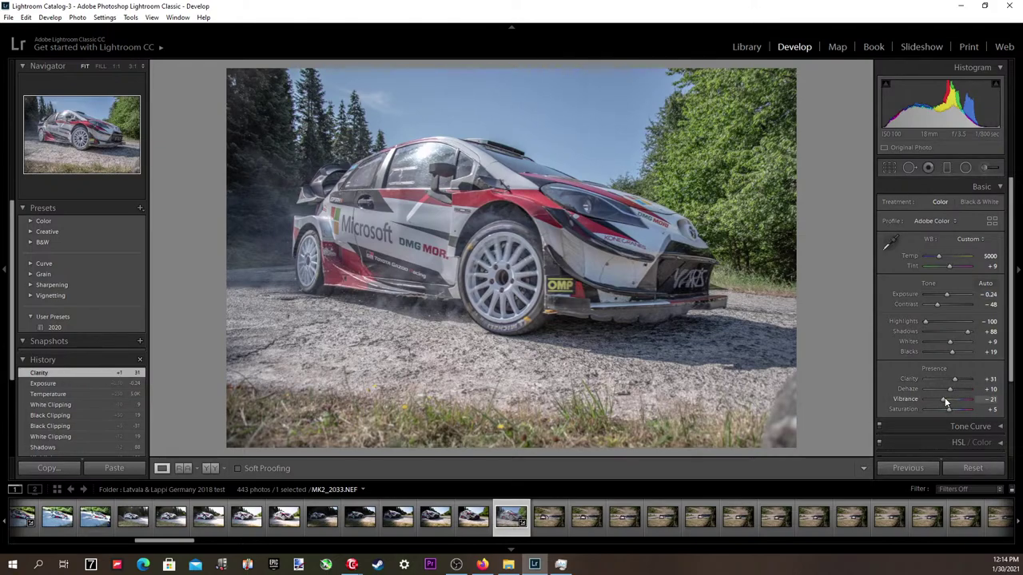
pyautogui.moveTo(944, 397); pyautogui.dragTo(945, 397)
pyautogui.moveTo(324, 236); pyautogui.dragTo(367, 291)
pyautogui.moveTo(938, 304); pyautogui.dragTo(944, 304)
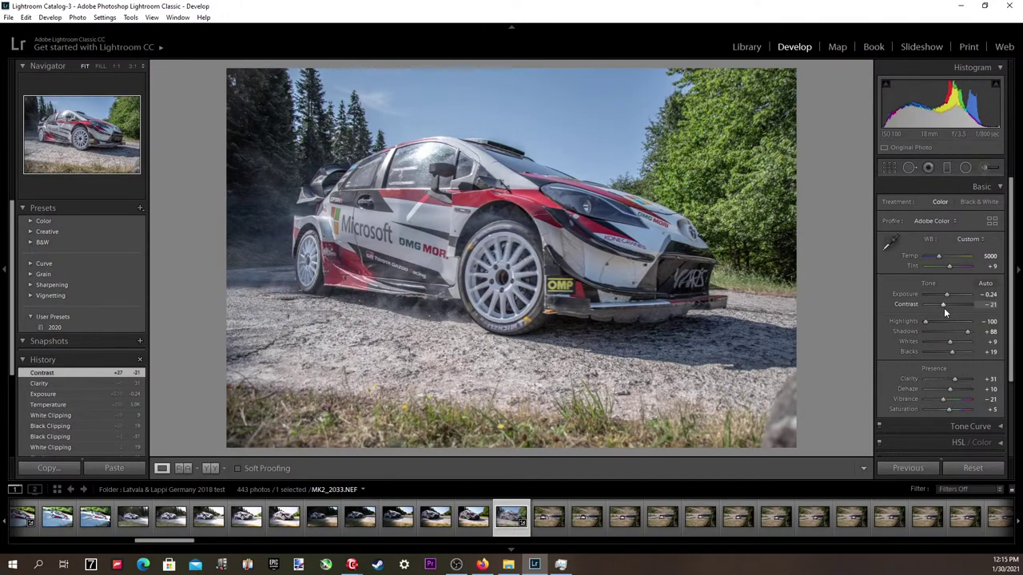
# Check the white clipping preview while adjusting Whites and lower the value to +6.
pyautogui.click(992, 343)
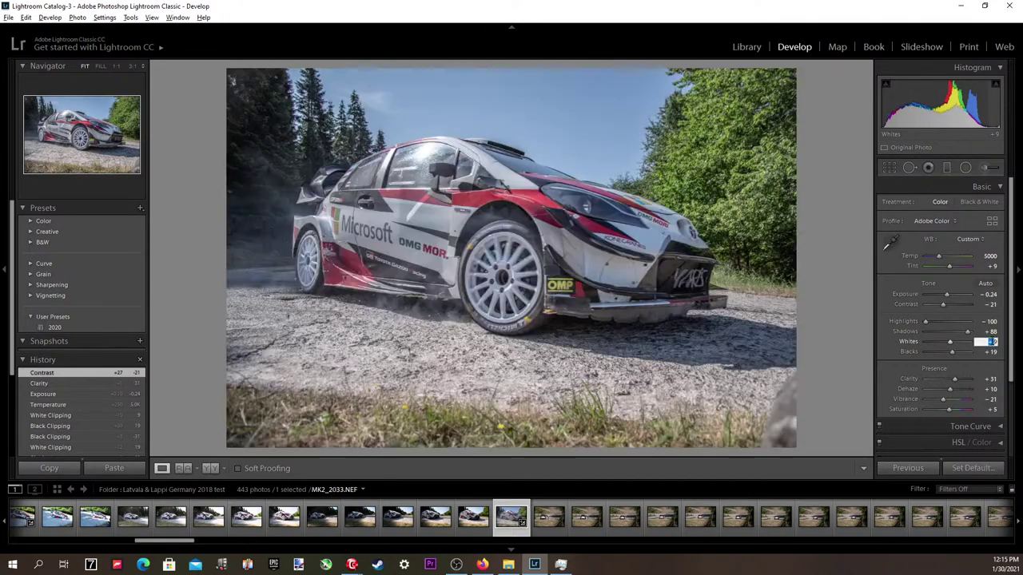
pyautogui.hotkey('alt', 'Up')
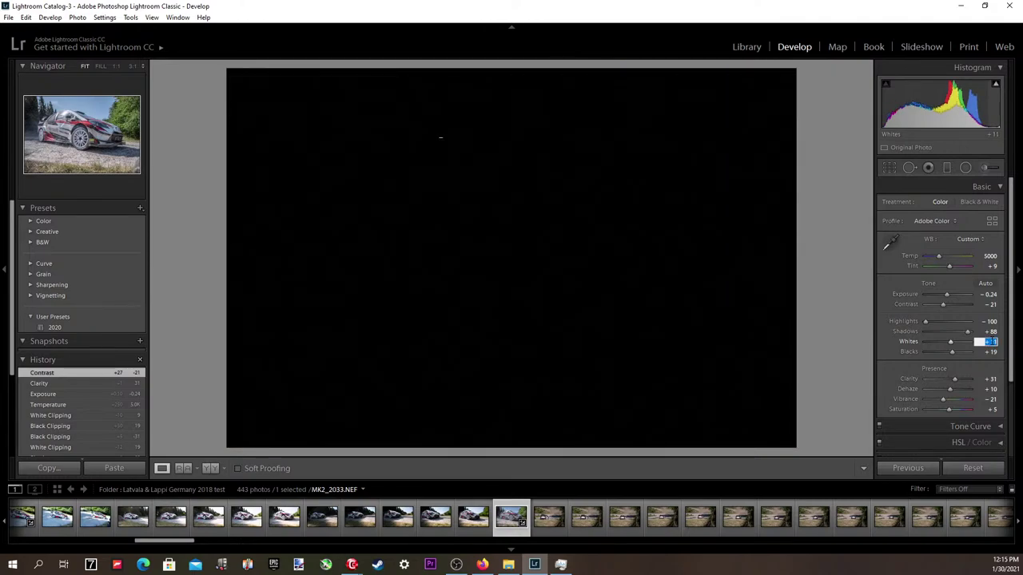
pyautogui.press('Down')
pyautogui.press('Down')
pyautogui.press('Down')
pyautogui.press('Down')
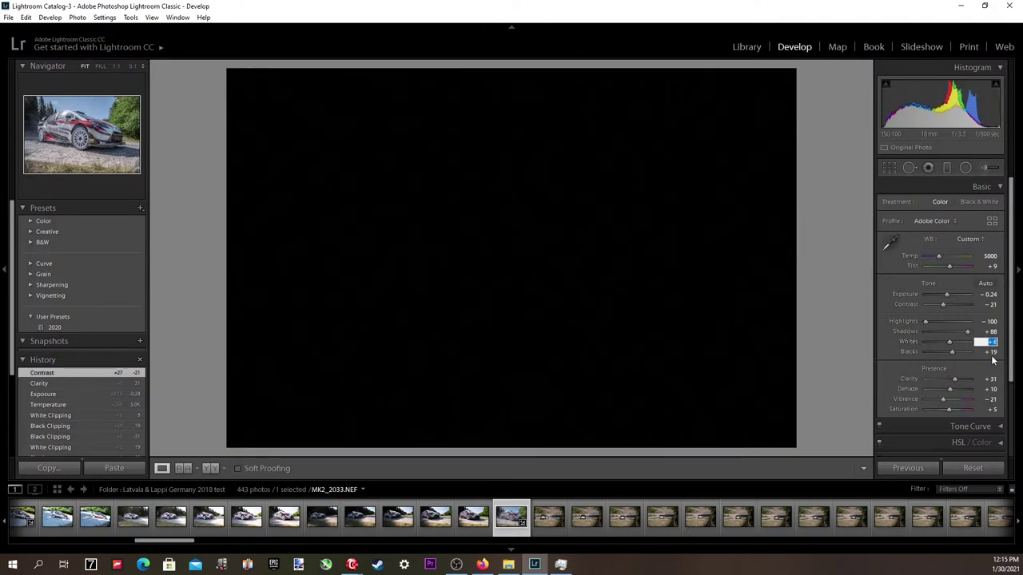
# Try lowering Blacks to +5 while checking the black clipping preview.
pyautogui.click(990, 352)
pyautogui.hotkey('alt', 'Down')
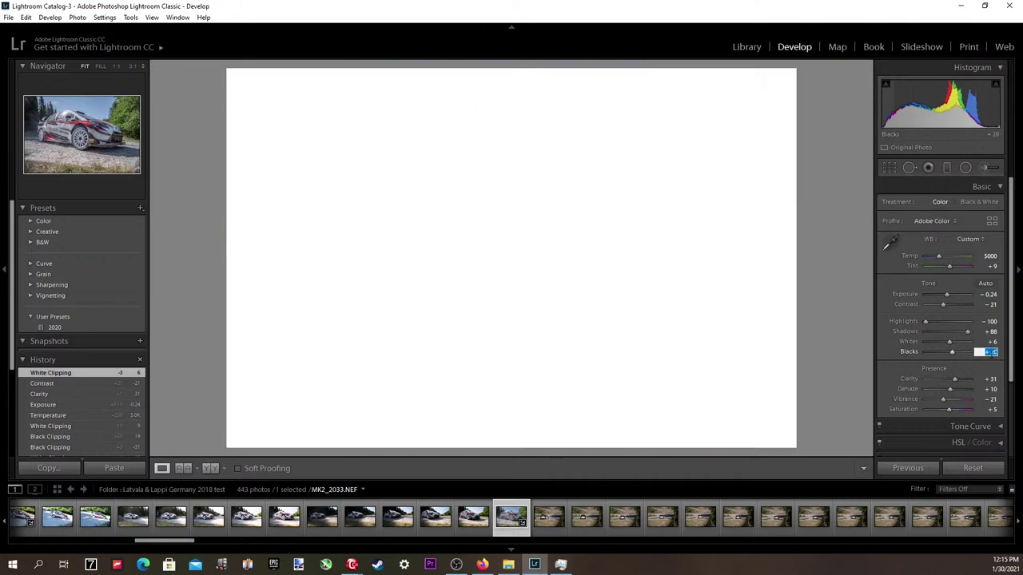
pyautogui.hotkey('alt', 'Down')
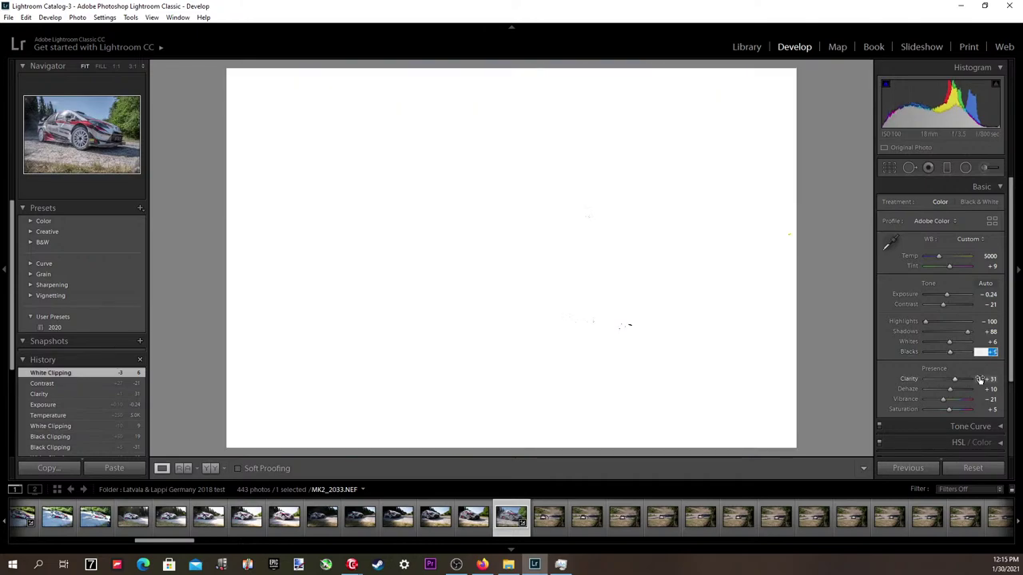
pyautogui.hotkey('alt', 'Up')
pyautogui.hotkey('alt', 'Up')
pyautogui.hotkey('alt', 'Up')
pyautogui.press('Escape')
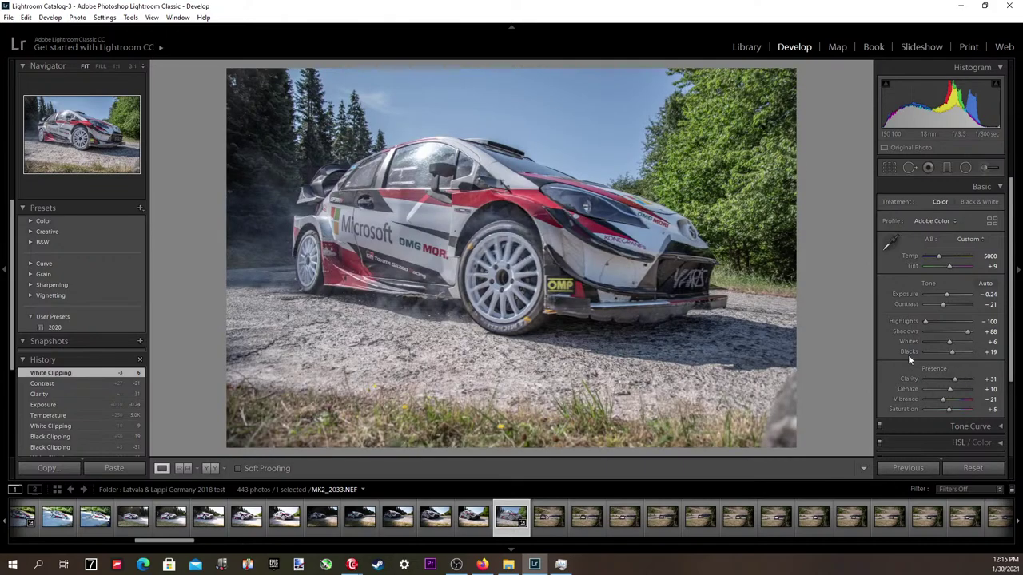
# Set the car photo's Exposure to -0.14.
pyautogui.click(989, 294)
pyautogui.press('Up')
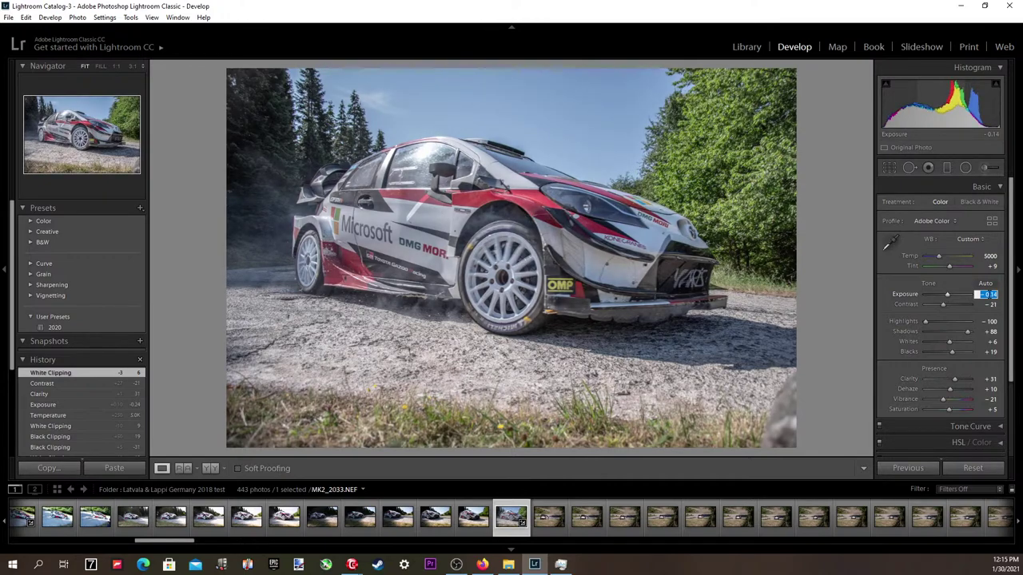
pyautogui.press('Return')
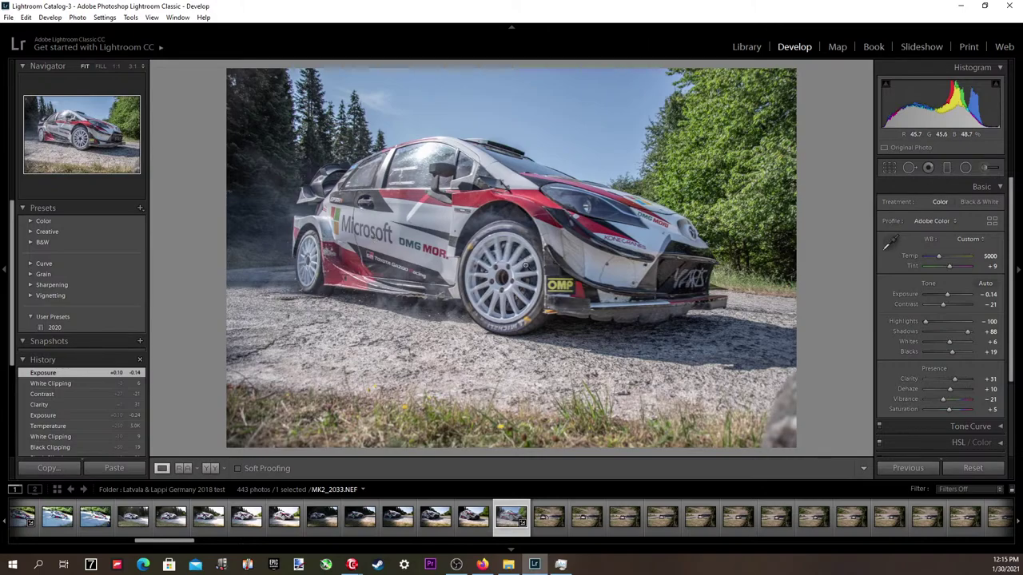
# Inspect the Microsoft lettering and bodywork on the car's side at 1:1 magnification, and return to the full photo.
pyautogui.click(462, 278)
pyautogui.click(462, 278)
pyautogui.click(338, 233)
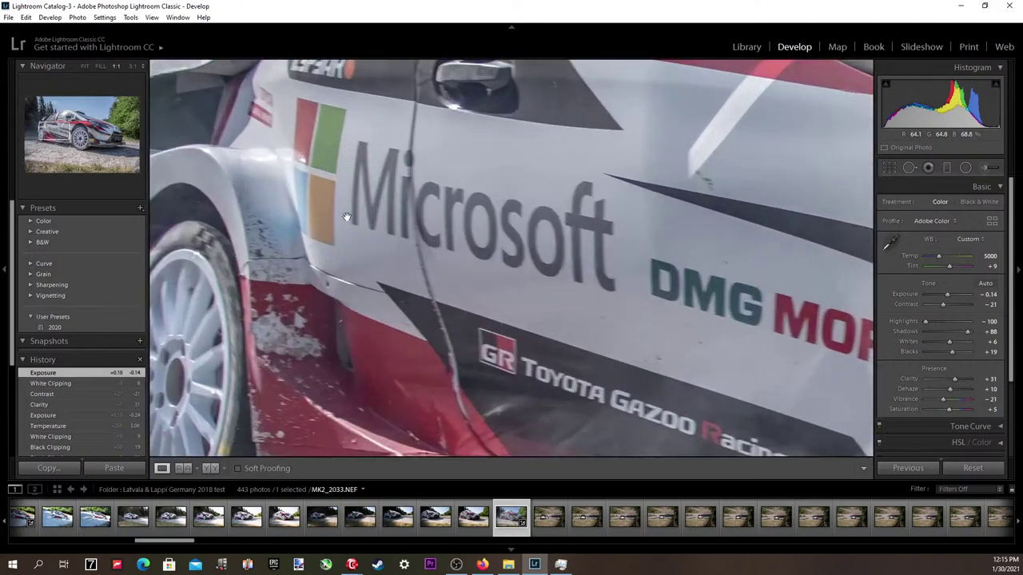
pyautogui.moveTo(338, 233); pyautogui.dragTo(463, 411)
pyautogui.click(508, 270)
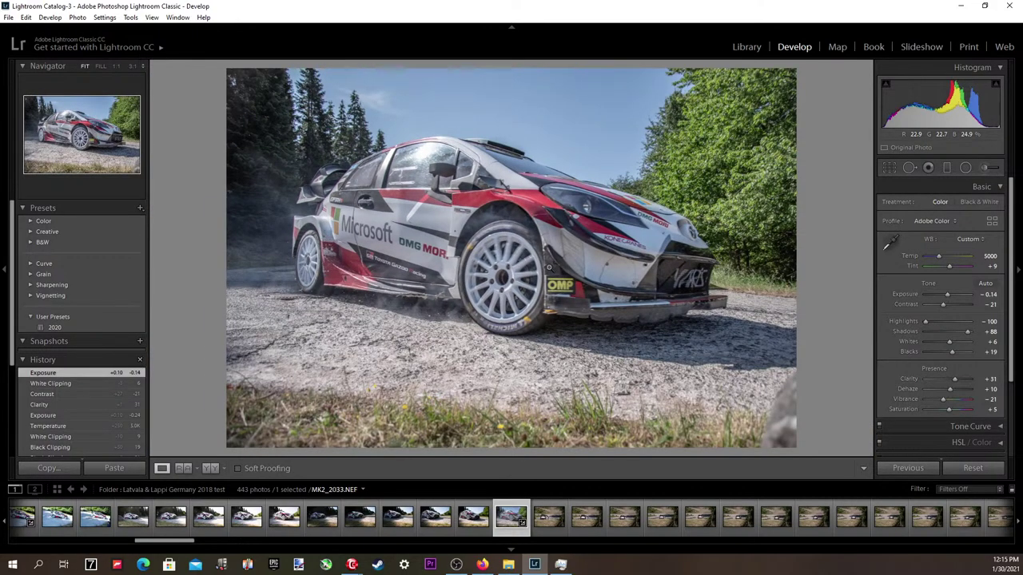
pyautogui.hotkey('alt', 'Tab')
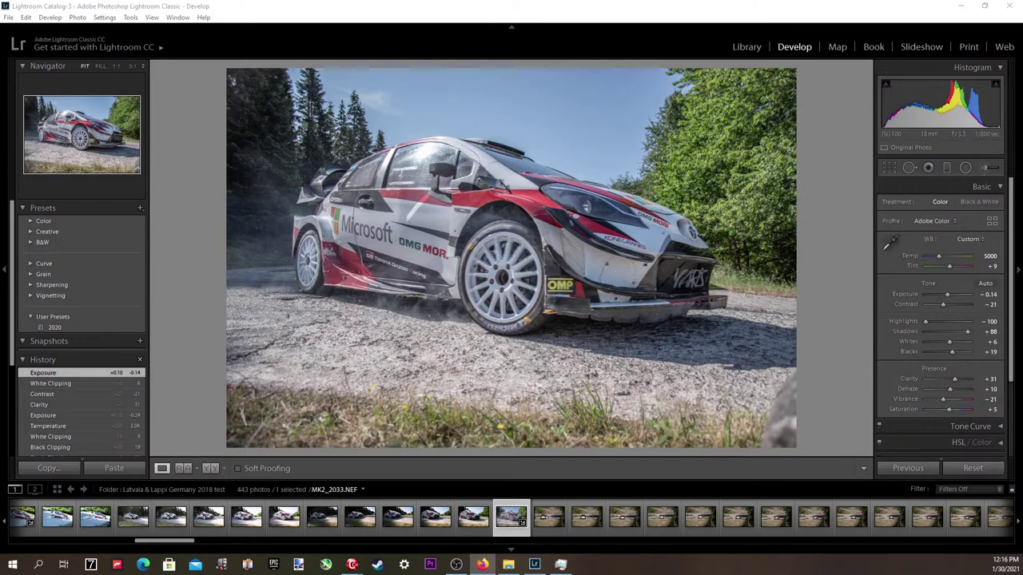
# Start exporting the photo to the hard drive and open its current text watermark for editing.
pyautogui.click(8, 18)
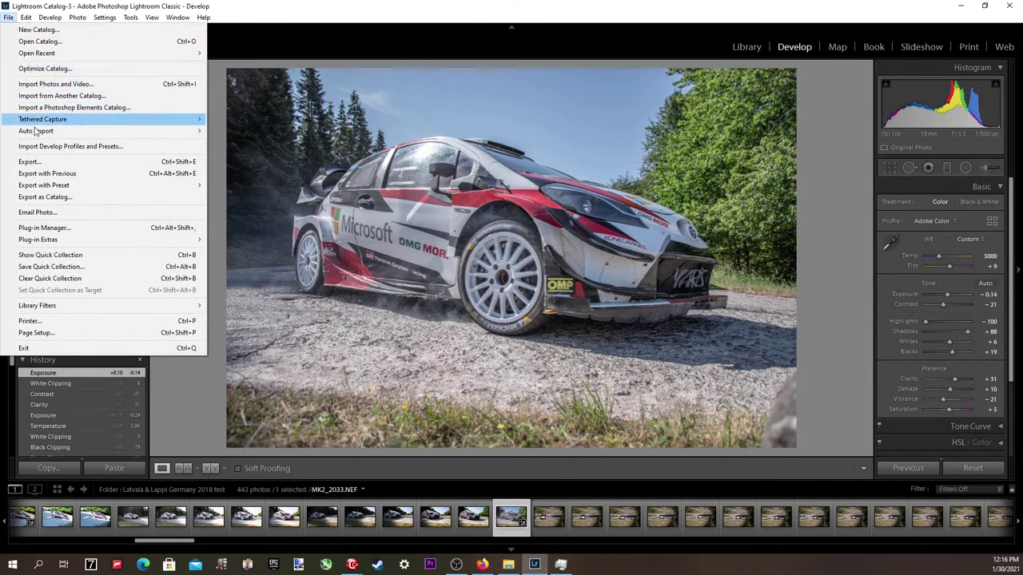
pyautogui.click(45, 162)
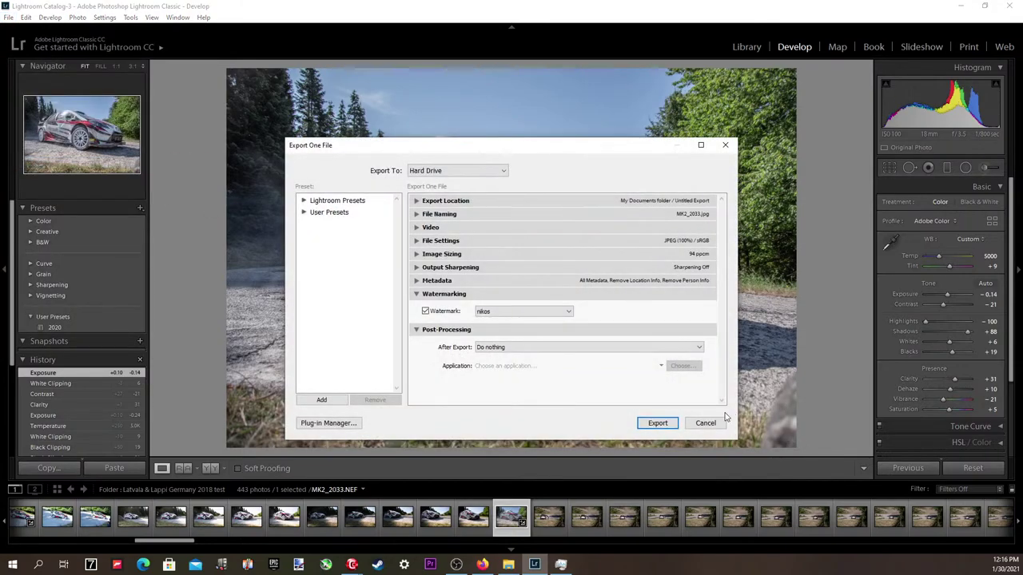
pyautogui.click(518, 347)
pyautogui.click(496, 311)
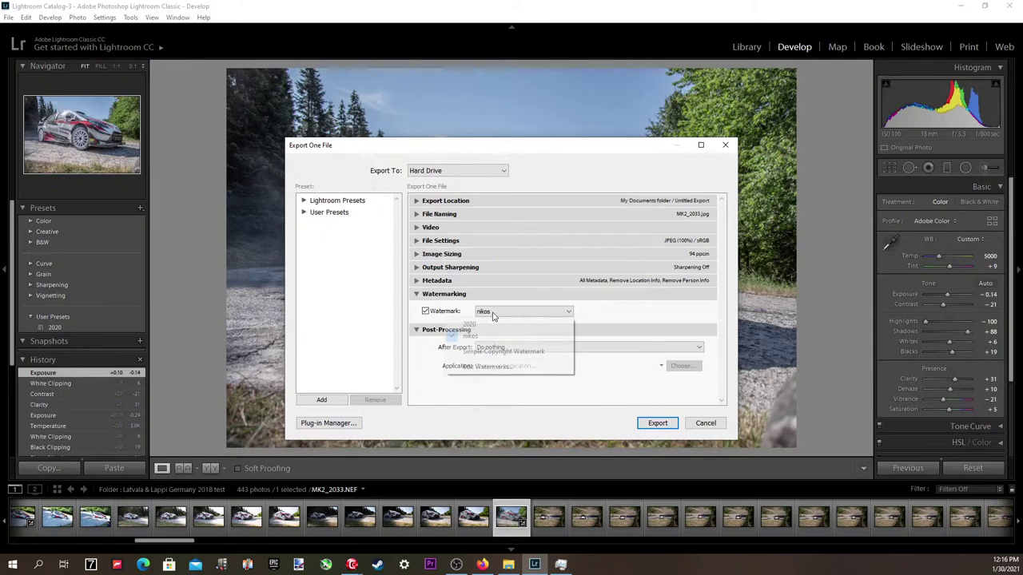
pyautogui.click(494, 366)
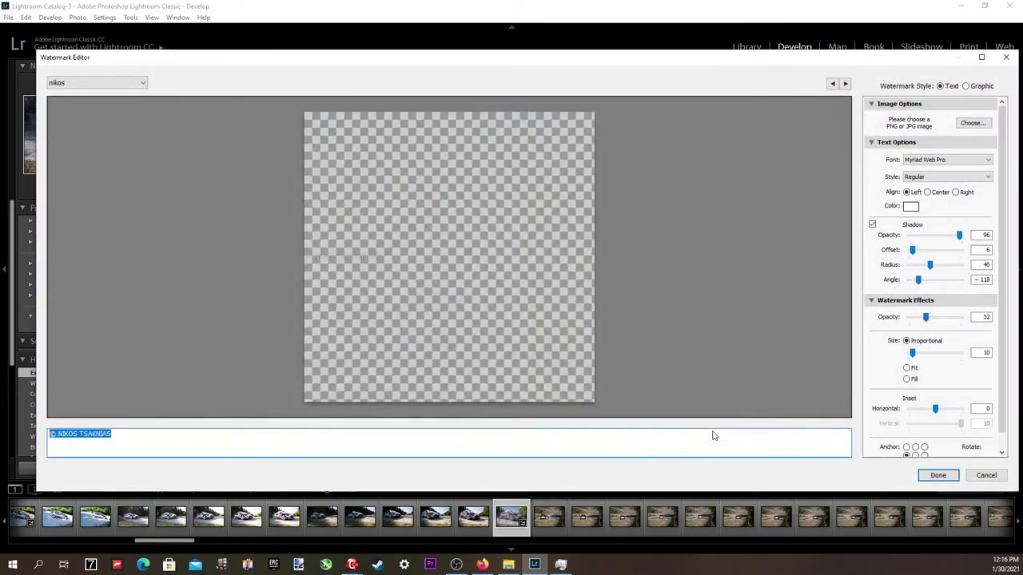
# Anchor the watermark to the photo's upper-right corner, set its horizontal inset to 10 and enlarge its proportional size.
pyautogui.scroll(-1, 915, 457)
pyautogui.click(916, 447)
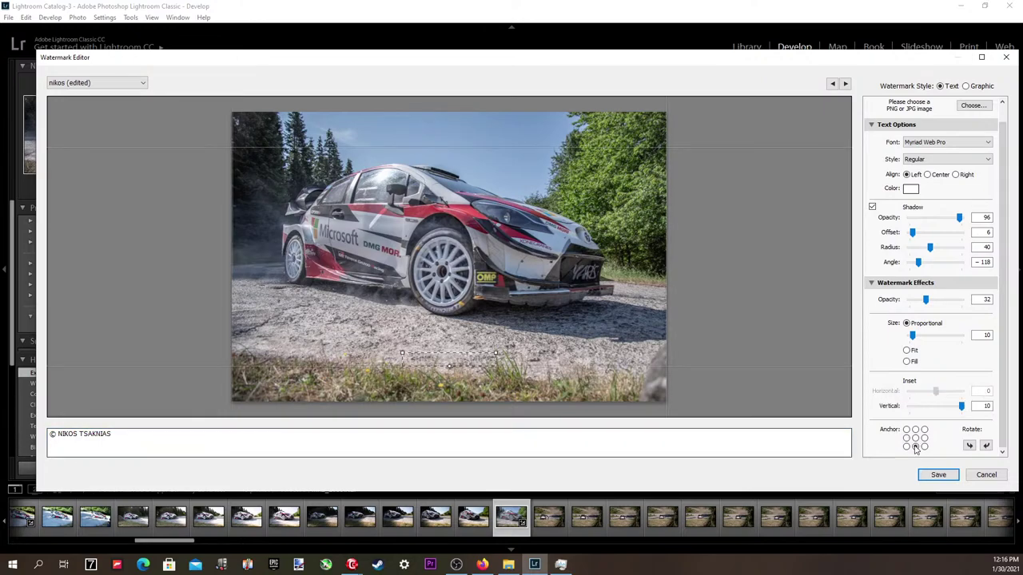
pyautogui.click(924, 438)
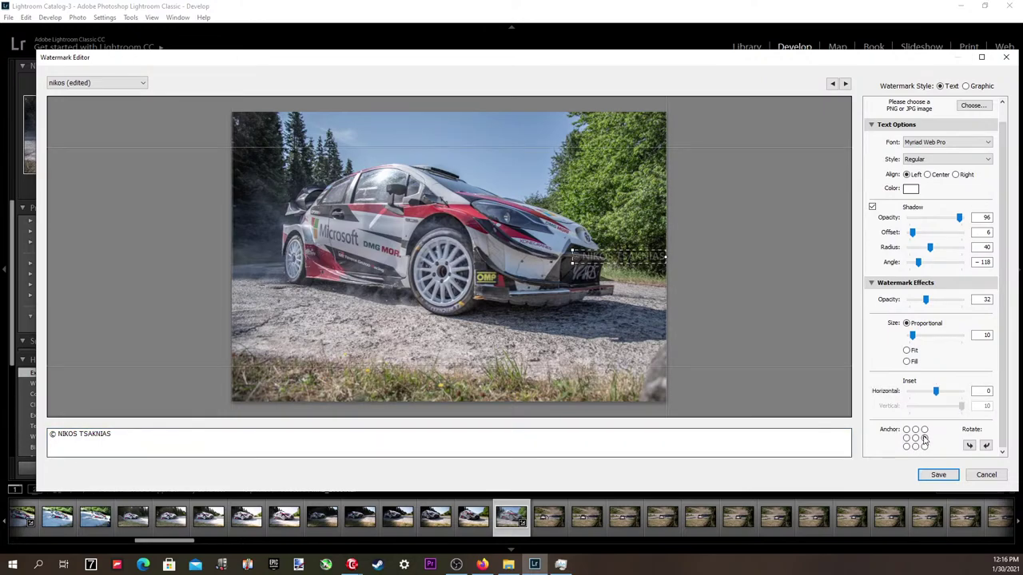
pyautogui.click(925, 430)
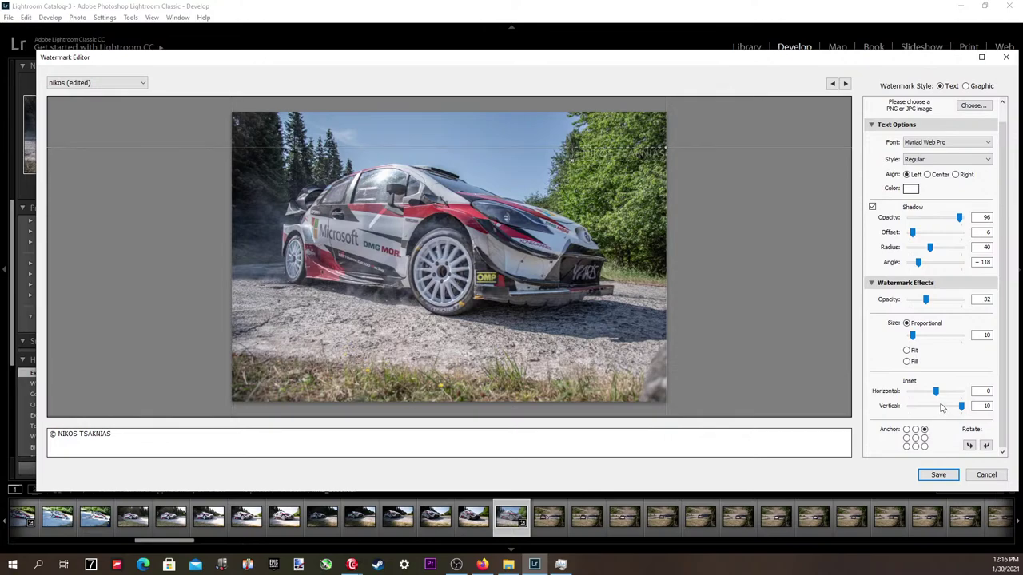
pyautogui.moveTo(937, 394); pyautogui.dragTo(967, 392)
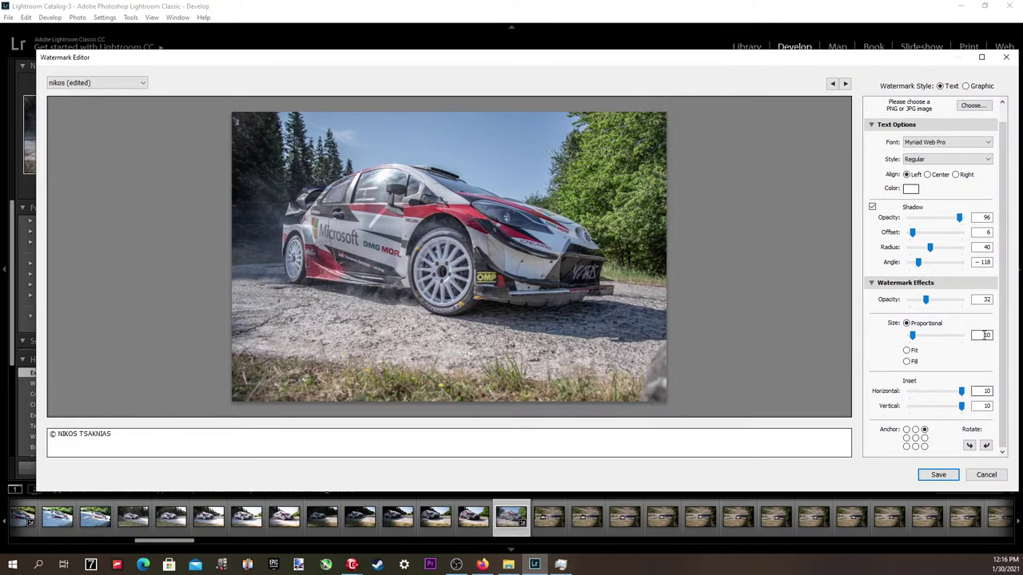
pyautogui.scroll(4, 984, 335)
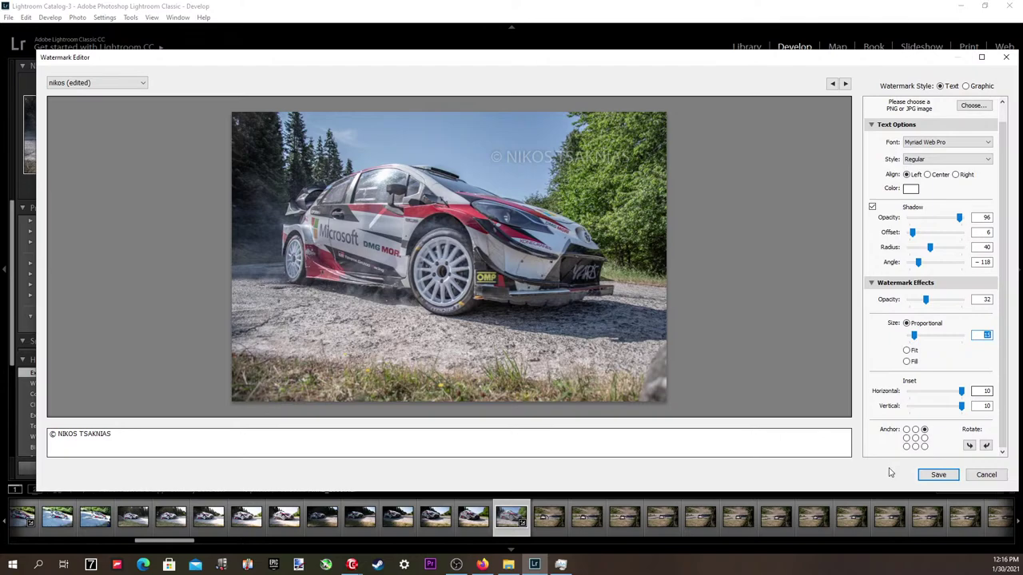
# Update the existing watermark preset with the edited settings and export the photo with it.
pyautogui.click(79, 82)
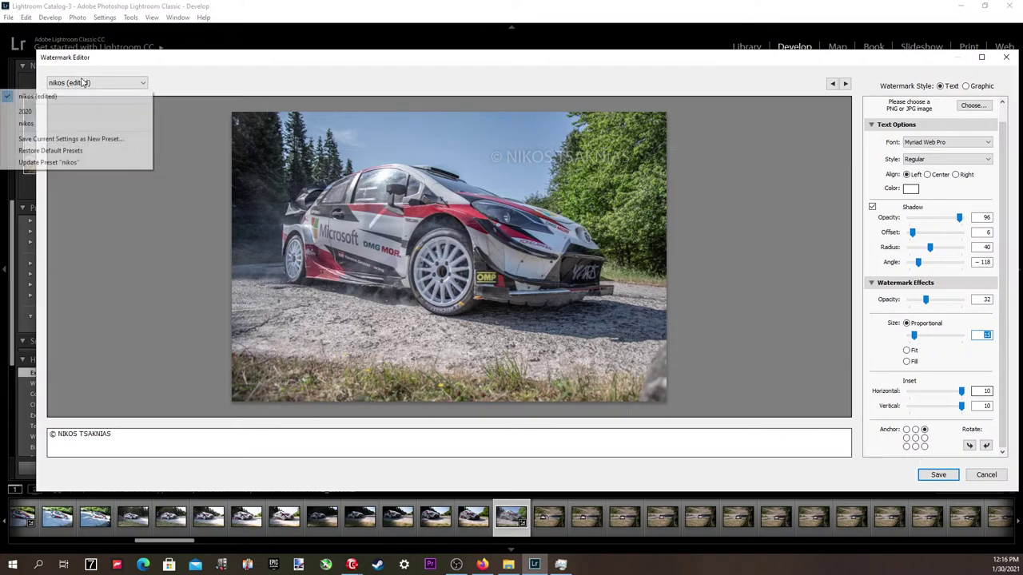
pyautogui.click(89, 163)
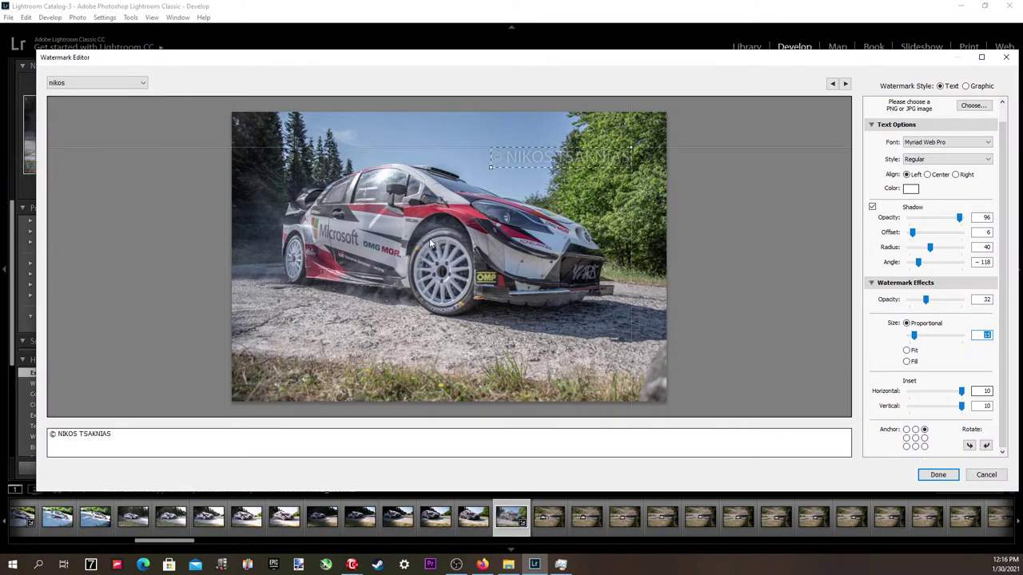
pyautogui.click(938, 474)
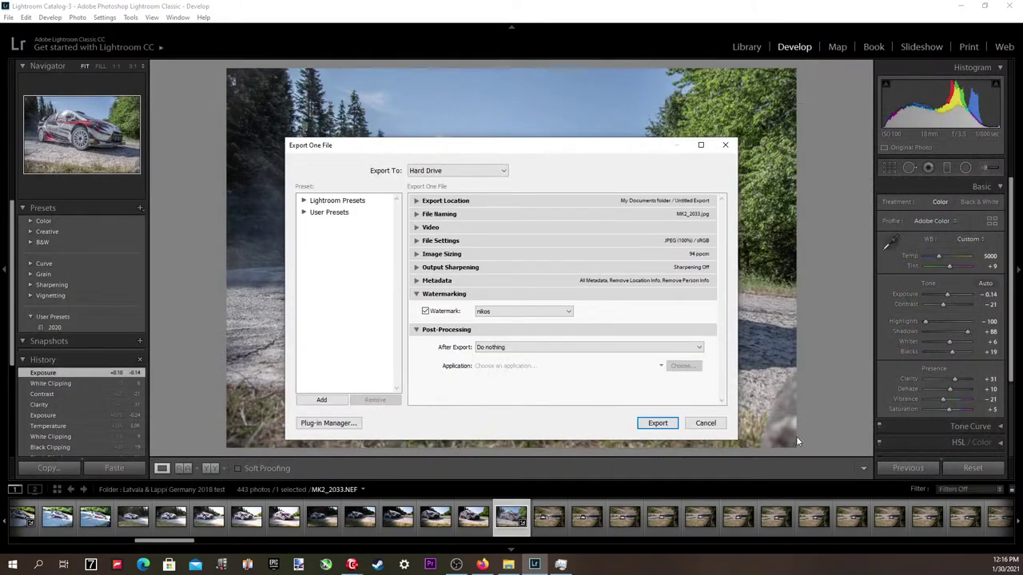
pyautogui.click(663, 417)
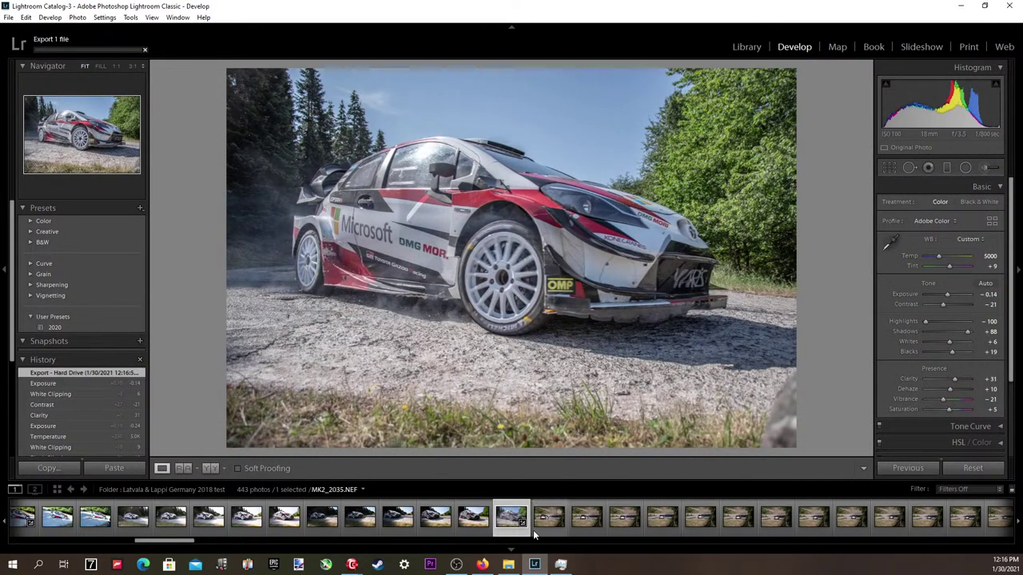
# Switch to File Explorer and open the exported MK2_2033 image from the Untitled Export folder.
pyautogui.moveTo(509, 572)
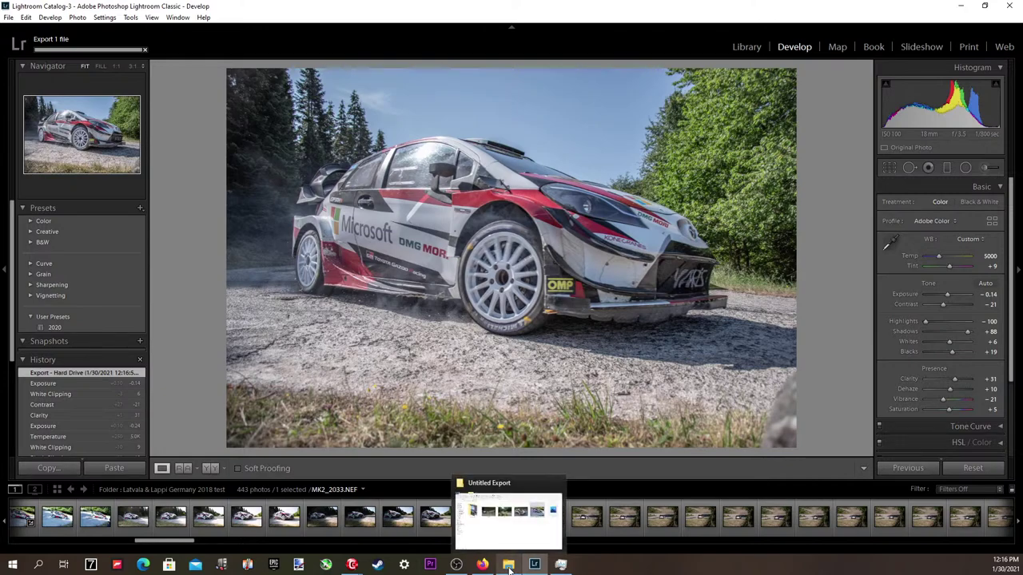
pyautogui.click(551, 511)
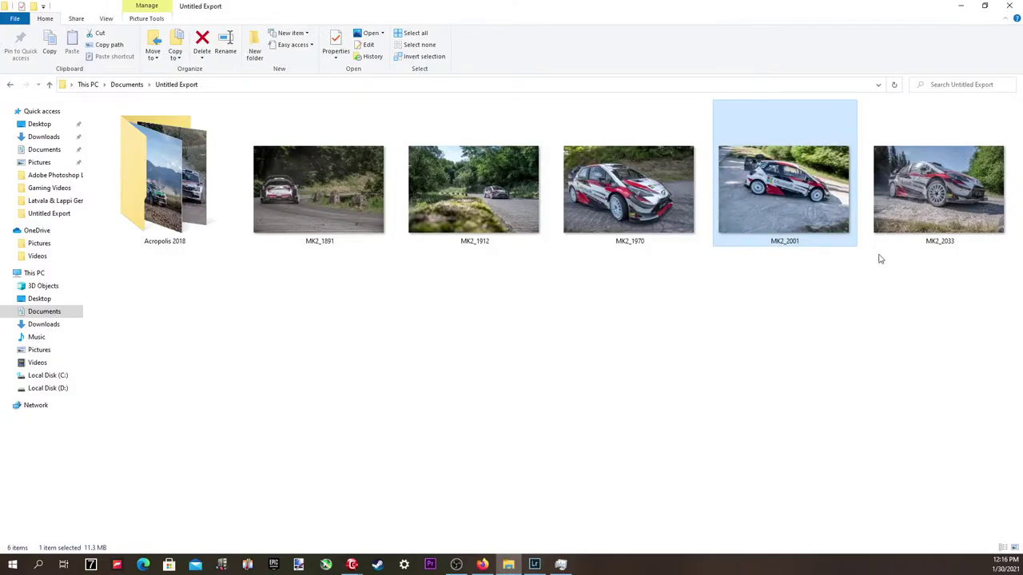
pyautogui.click(894, 238)
pyautogui.doubleClick(893, 240)
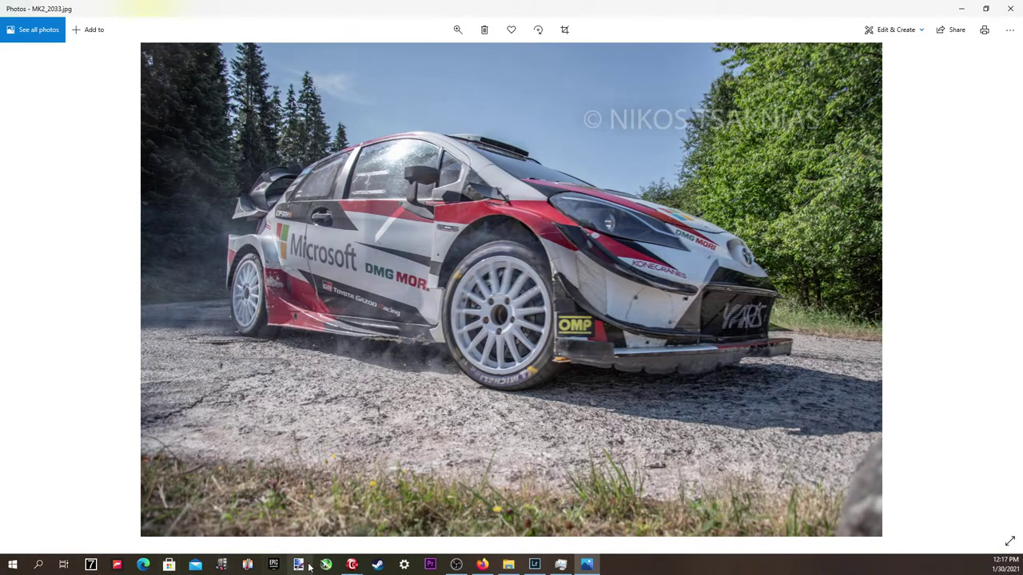
# Review the exported MK2_2033 image with its watermark in full screen and close the image viewer.
pyautogui.hotkey('alt', 'Tab')
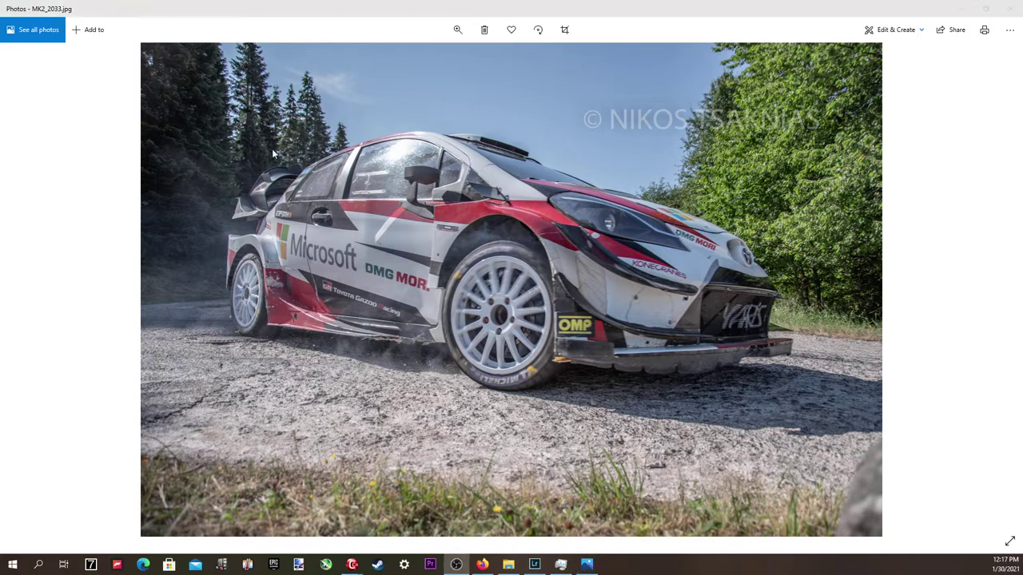
pyautogui.click(1010, 541)
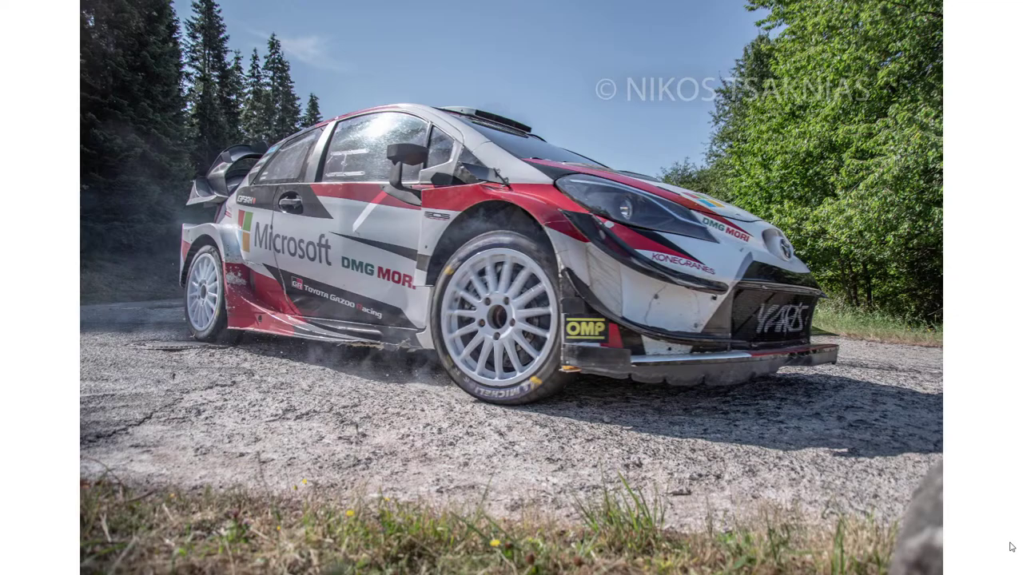
pyautogui.click(1011, 545)
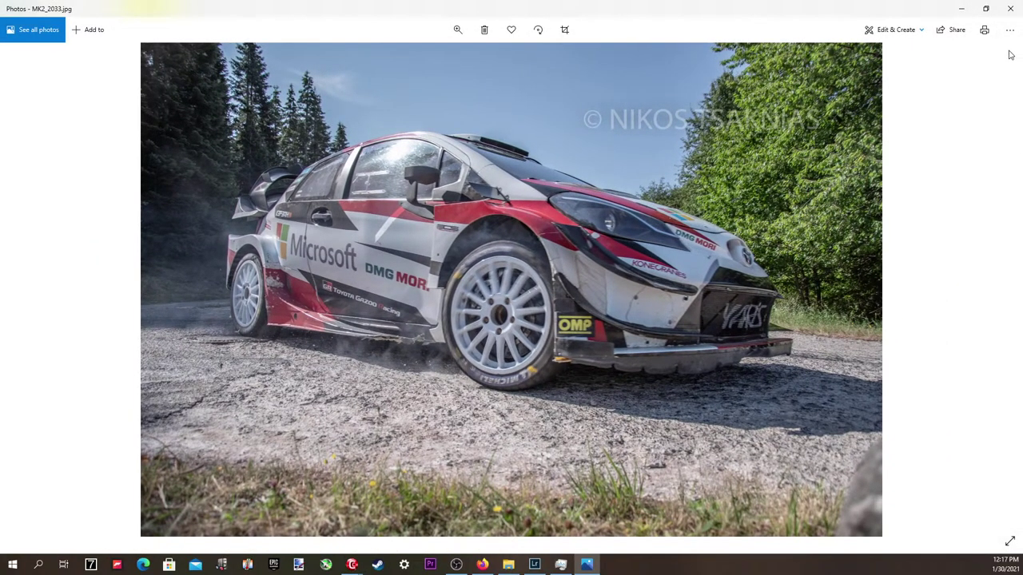
pyautogui.click(1013, 8)
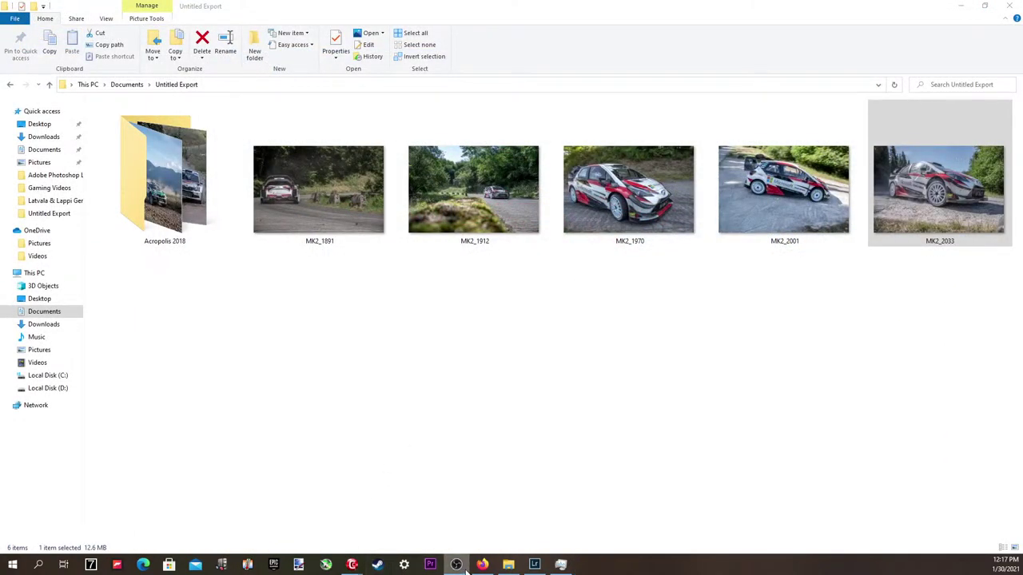
# Switch back to Lightroom and show the folder's photos as a library grid.
pyautogui.moveTo(485, 565)
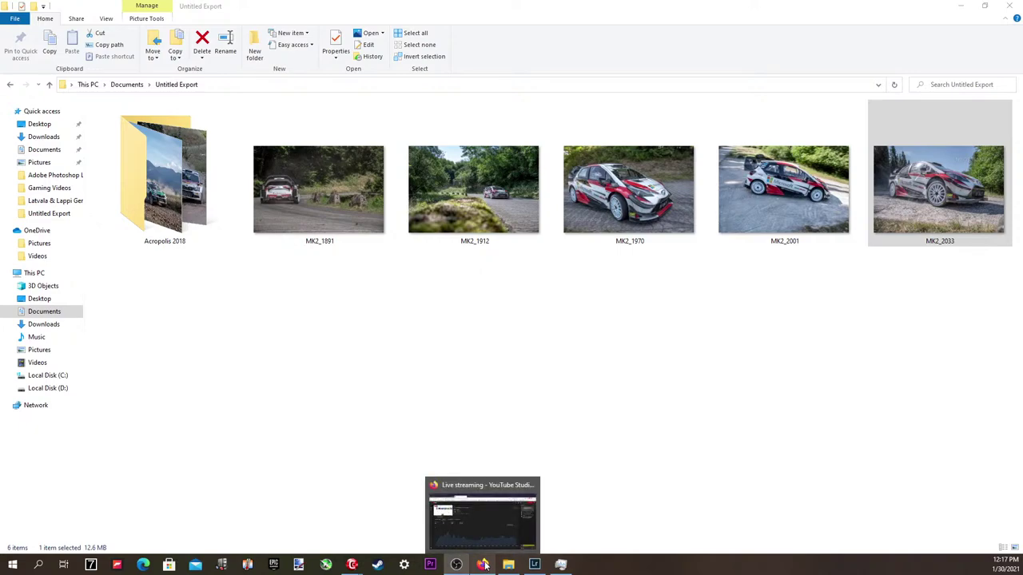
pyautogui.click(484, 565)
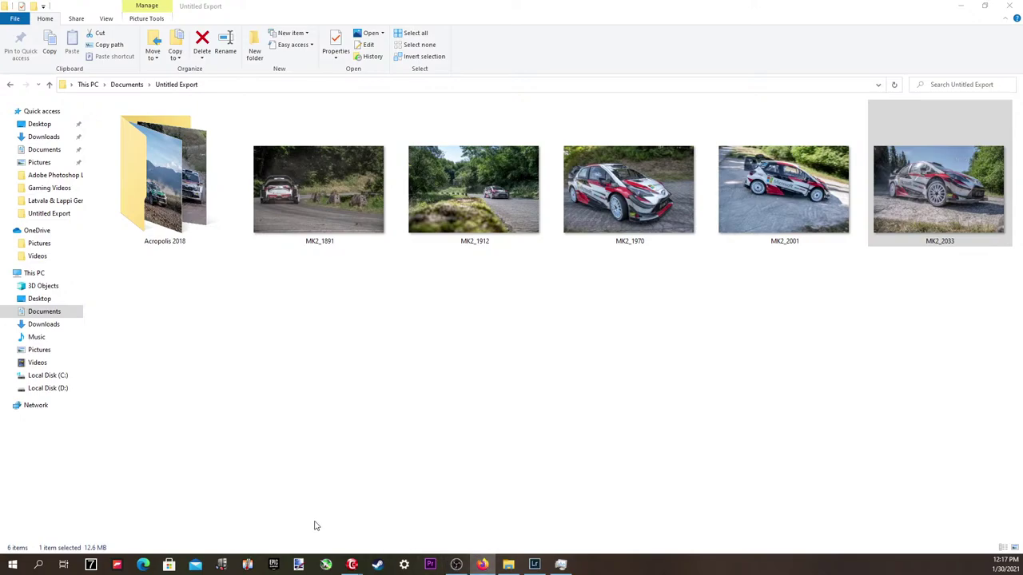
pyautogui.click(533, 565)
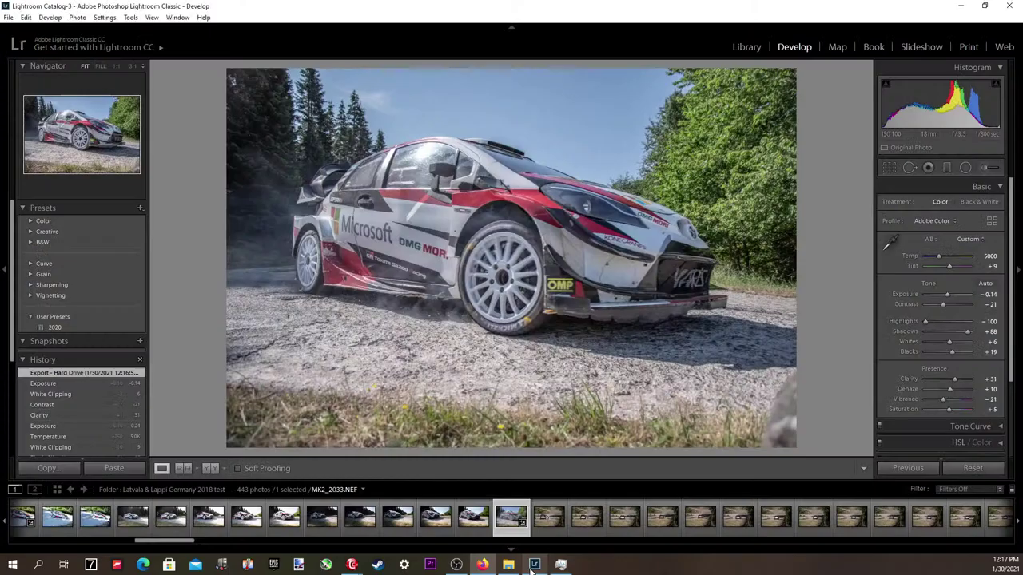
pyautogui.click(57, 489)
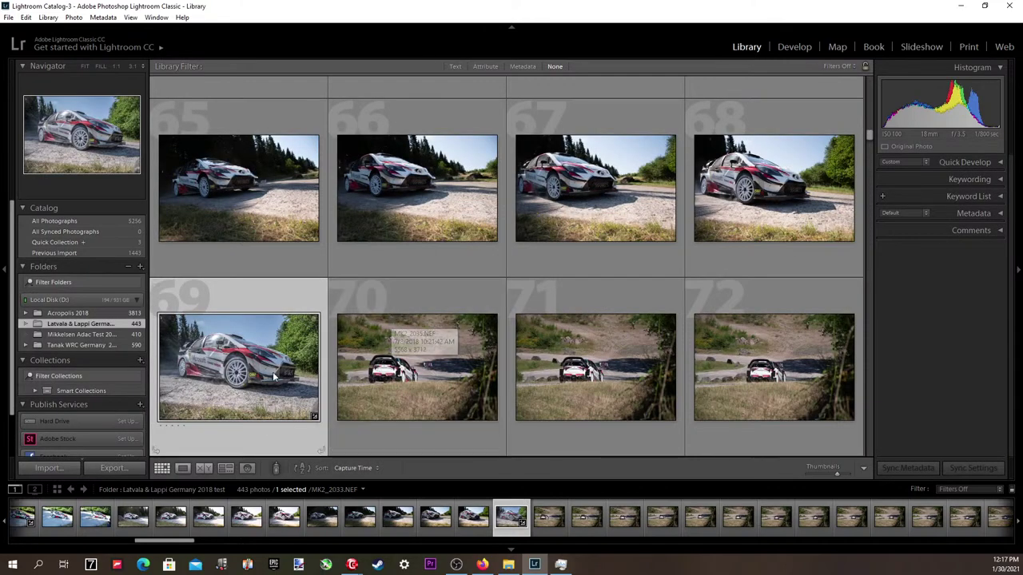
# Open the shot following MK2_2033 in the enlarged single-photo view and look through the rear-view shots on the bend past MK2_2049.
pyautogui.doubleClick(391, 324)
pyautogui.press('Right')
pyautogui.press('Right')
pyautogui.press('Right')
pyautogui.press('Right')
pyautogui.press('Right')
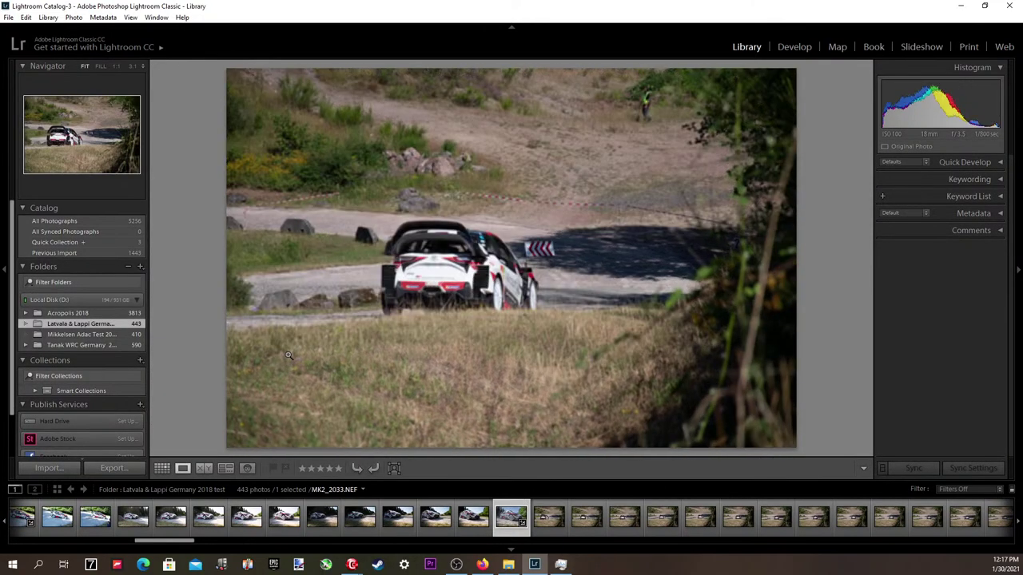
pyautogui.press('Right')
pyautogui.press('Right')
pyautogui.press('Right')
pyautogui.press('Right')
pyautogui.press('Right')
pyautogui.press('Right')
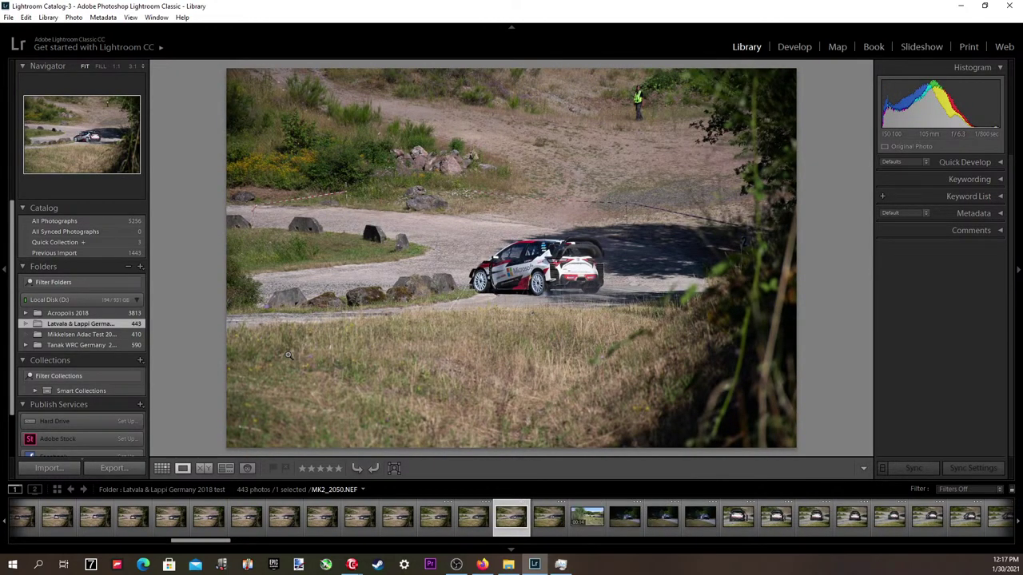
pyautogui.press('Left')
pyautogui.press('Right')
pyautogui.press('Right')
pyautogui.press('Right')
pyautogui.press('Right')
pyautogui.press('Right')
pyautogui.press('Right')
pyautogui.press('Right')
pyautogui.press('Right')
pyautogui.press('Right')
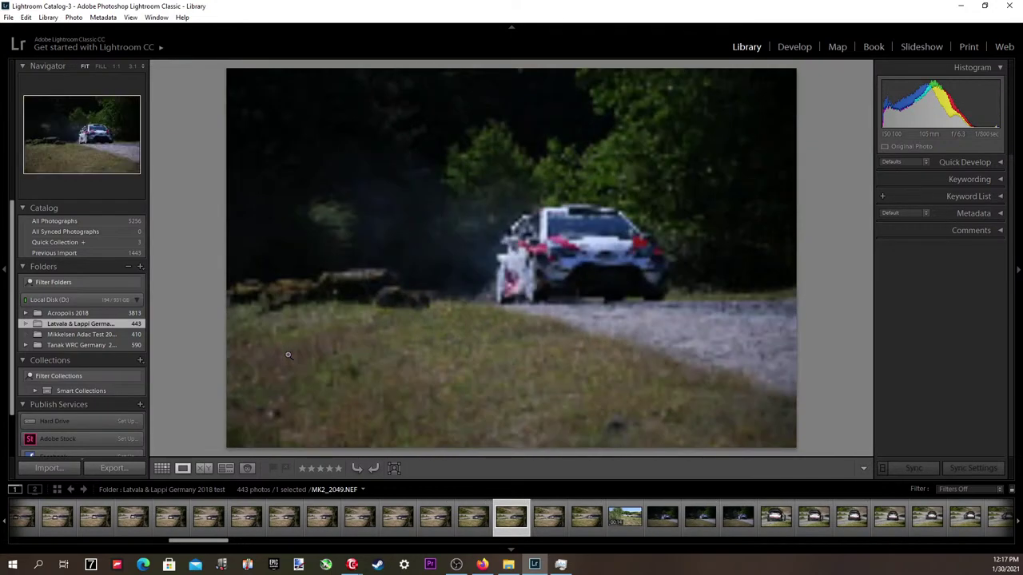
# Look through the following photos of the car, past MK2_2086 and MK2_2087 to the side-on motion-blurred shots.
pyautogui.press('Right')
pyautogui.press('Right')
pyautogui.press('Right')
pyautogui.press('Right')
pyautogui.press('Right')
pyautogui.press('Right')
pyautogui.press('Right')
pyautogui.press('Right')
pyautogui.press('Right')
pyautogui.press('Right')
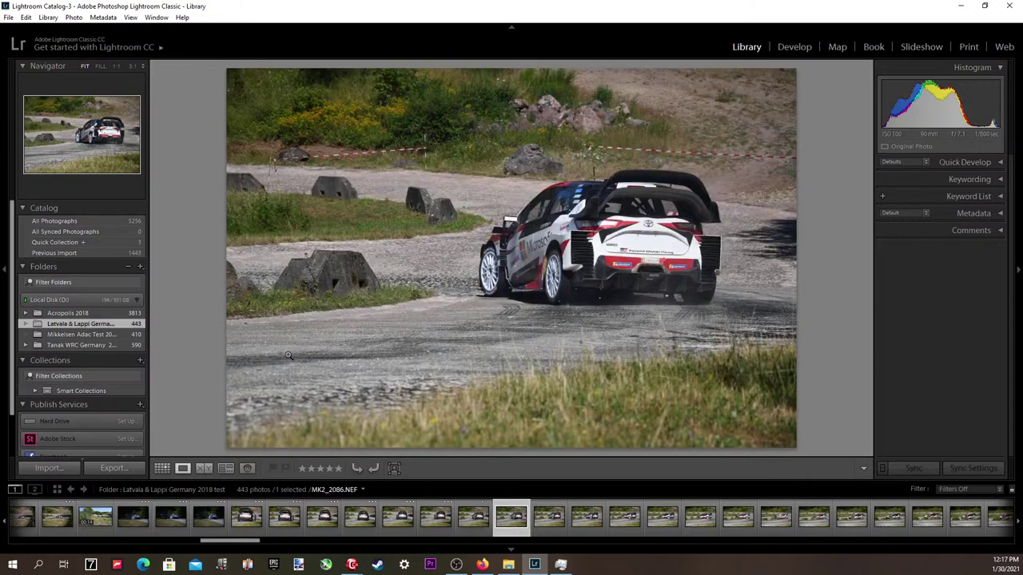
pyautogui.press('Right')
pyautogui.press('Right')
pyautogui.press('Right')
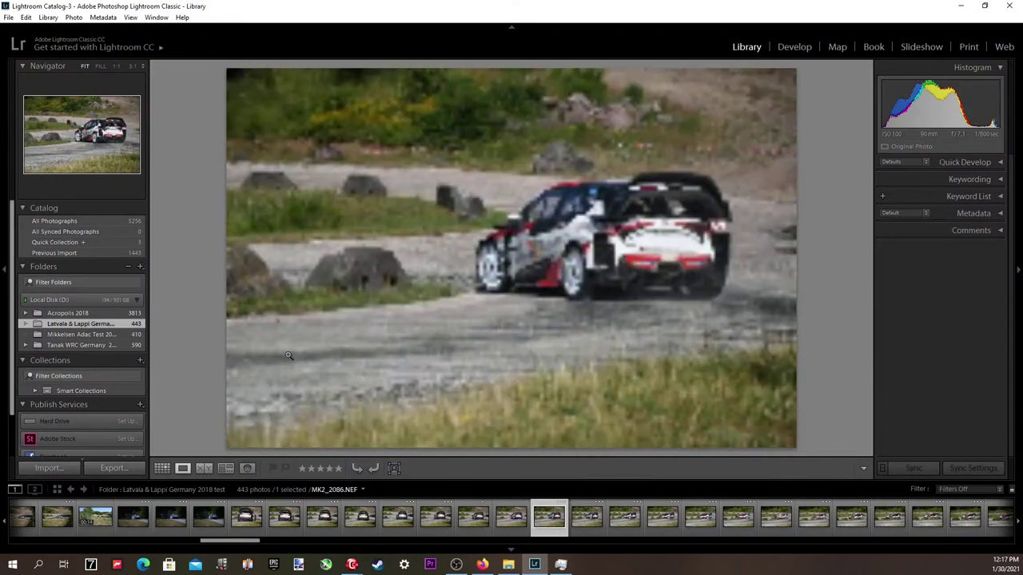
pyautogui.press('Right')
pyautogui.press('Right')
pyautogui.press('Right')
pyautogui.press('Right')
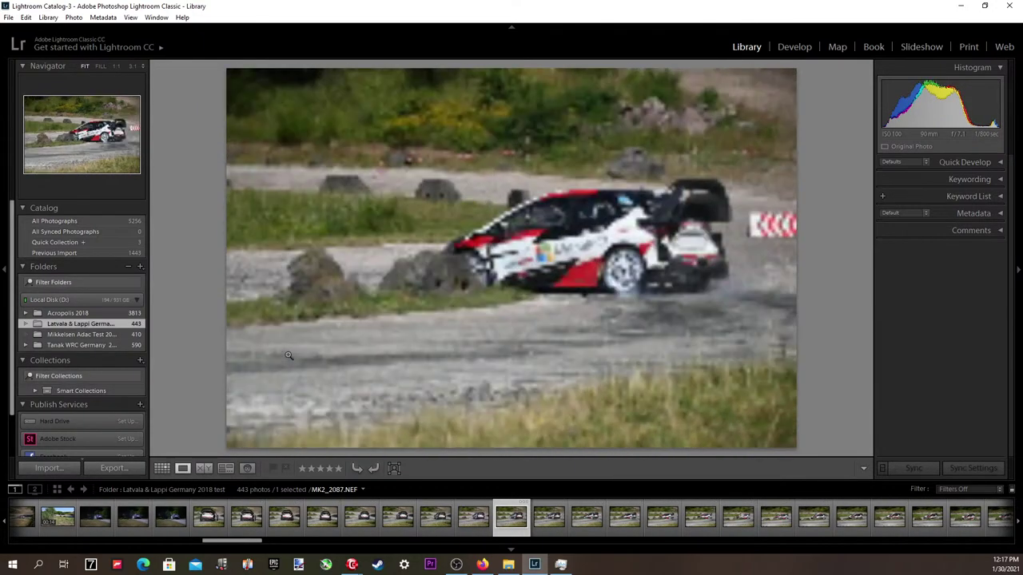
pyautogui.press('Right')
pyautogui.press('Right')
pyautogui.press('Right')
pyautogui.press('Right')
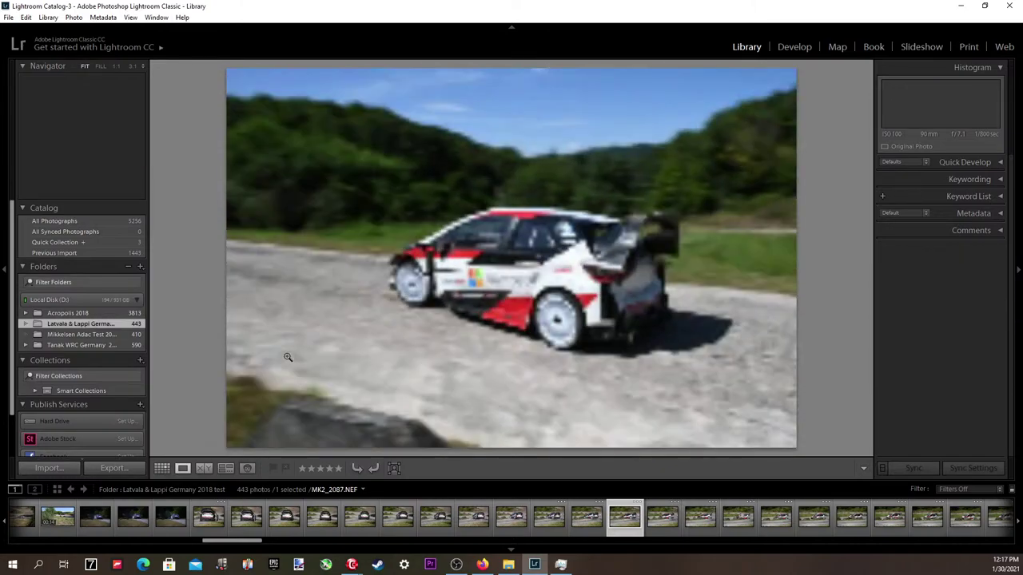
pyautogui.press('Right')
pyautogui.press('Right')
pyautogui.press('Right')
pyautogui.press('Right')
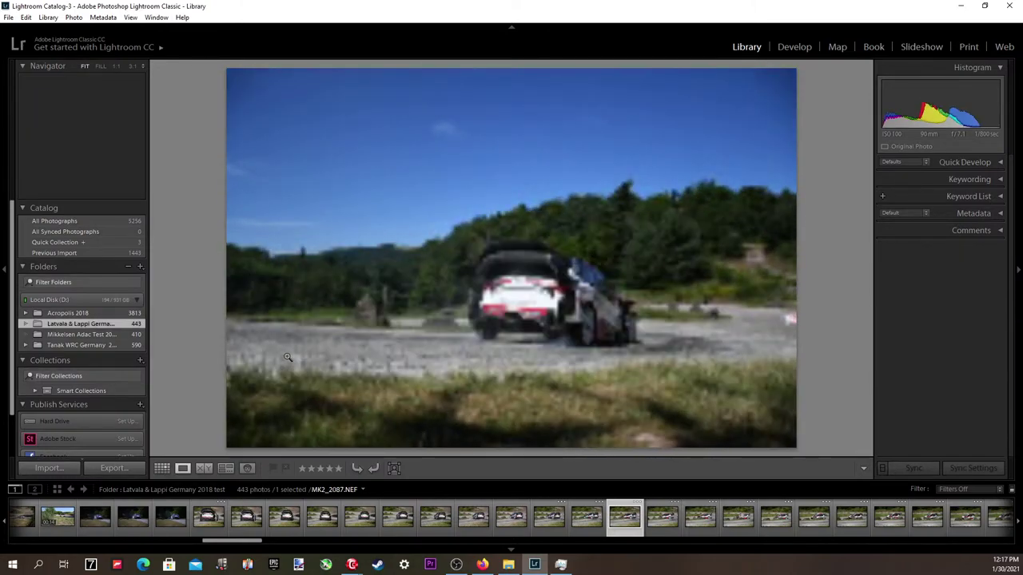
pyautogui.press('Right')
pyautogui.press('Right')
pyautogui.press('Right')
pyautogui.press('Right')
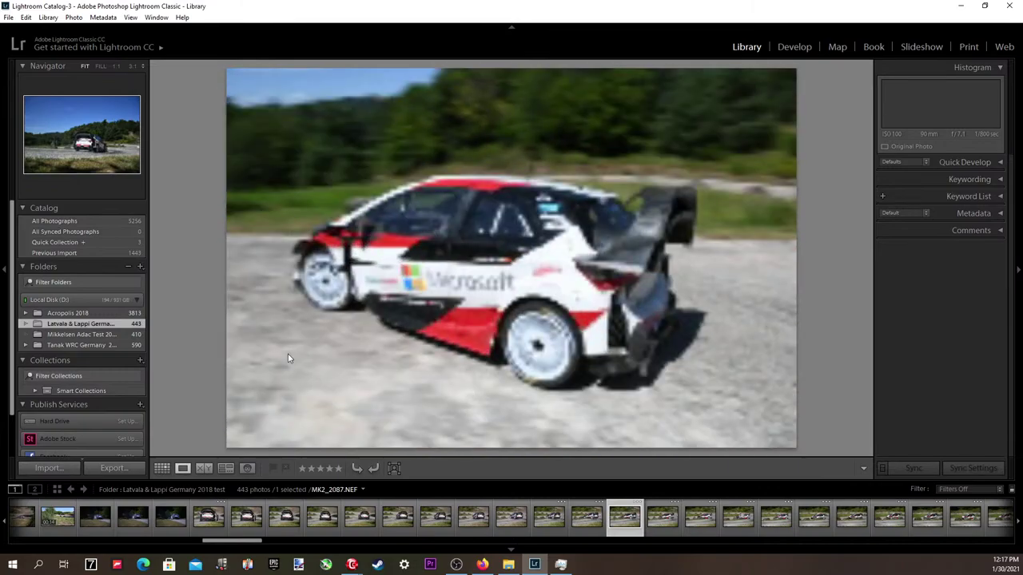
# Return to the cornering shots and compare the frames from MK2_2085 to MK2_2090.
pyautogui.press('Left')
pyautogui.press('Left')
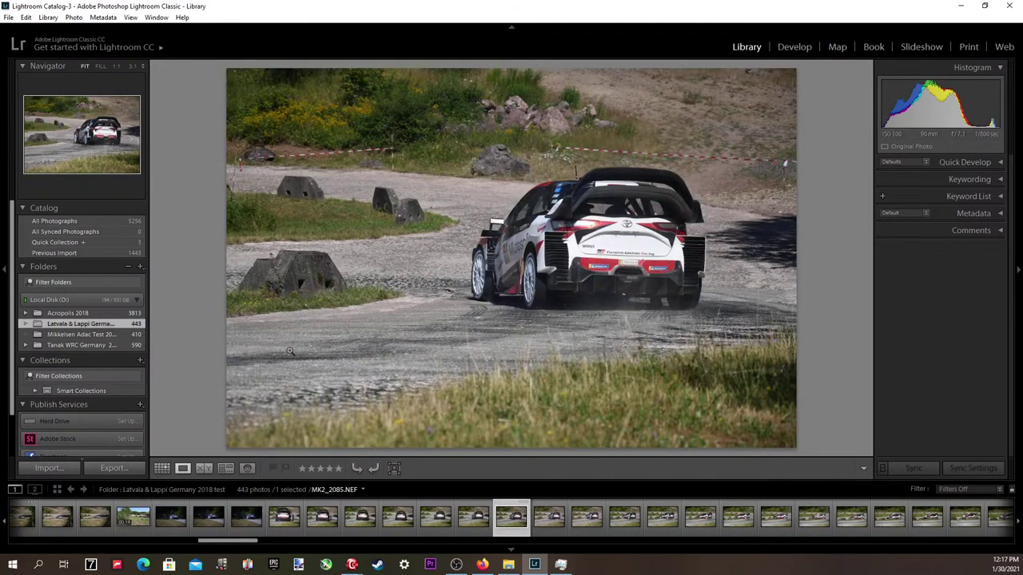
pyautogui.press('Left')
pyautogui.press('Left')
pyautogui.press('Right')
pyautogui.press('Right')
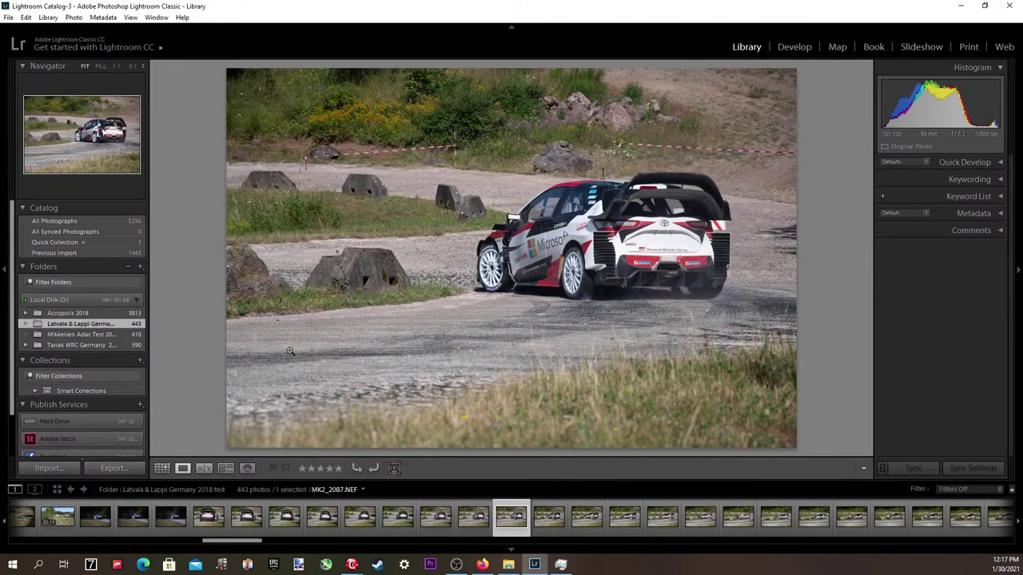
pyautogui.press('Right')
pyautogui.press('Right')
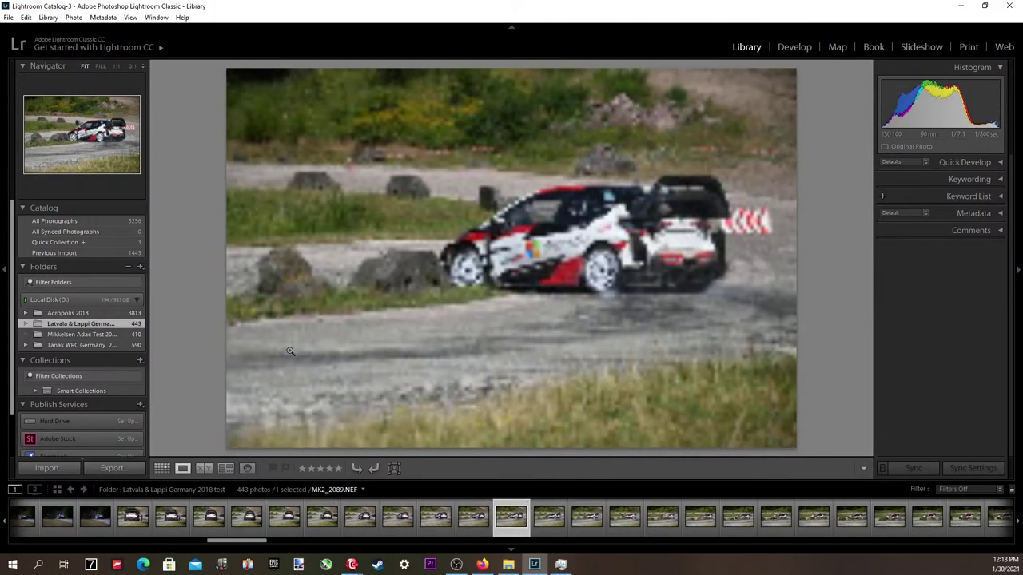
pyautogui.press('Right')
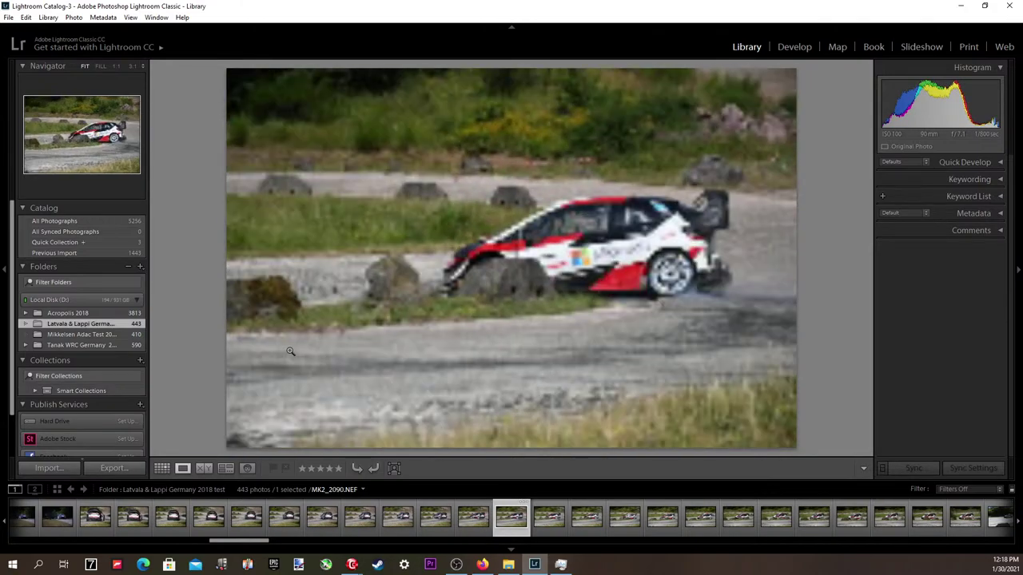
# Move on to the panning shots against the trees and compare the frames from MK2_2119 to MK2_2121.
pyautogui.press('Right')
pyautogui.press('Right')
pyautogui.press('Right')
pyautogui.press('Right')
pyautogui.press('Right')
pyautogui.press('Right')
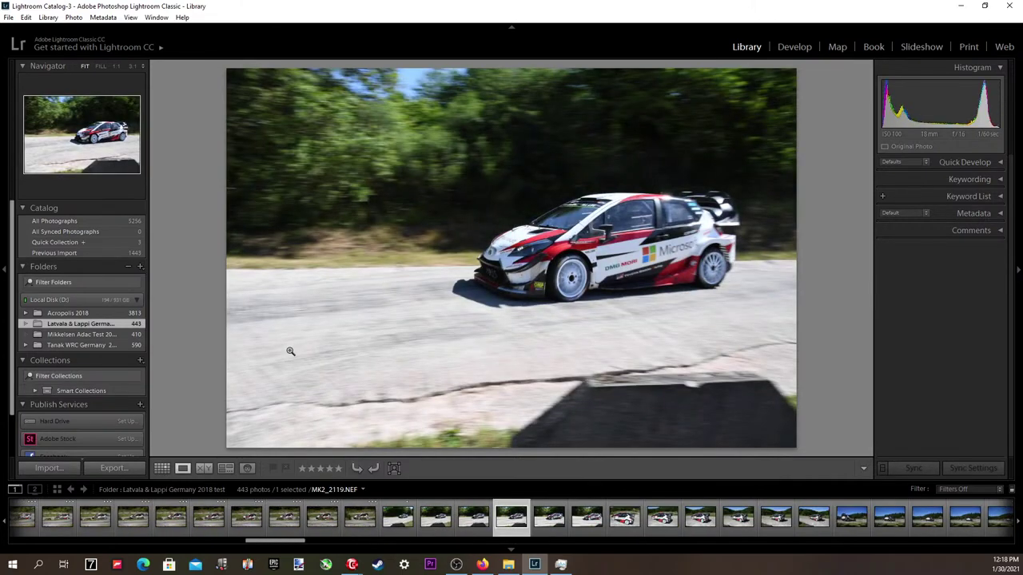
pyautogui.press('Right')
pyautogui.press('Right')
pyautogui.press('Right')
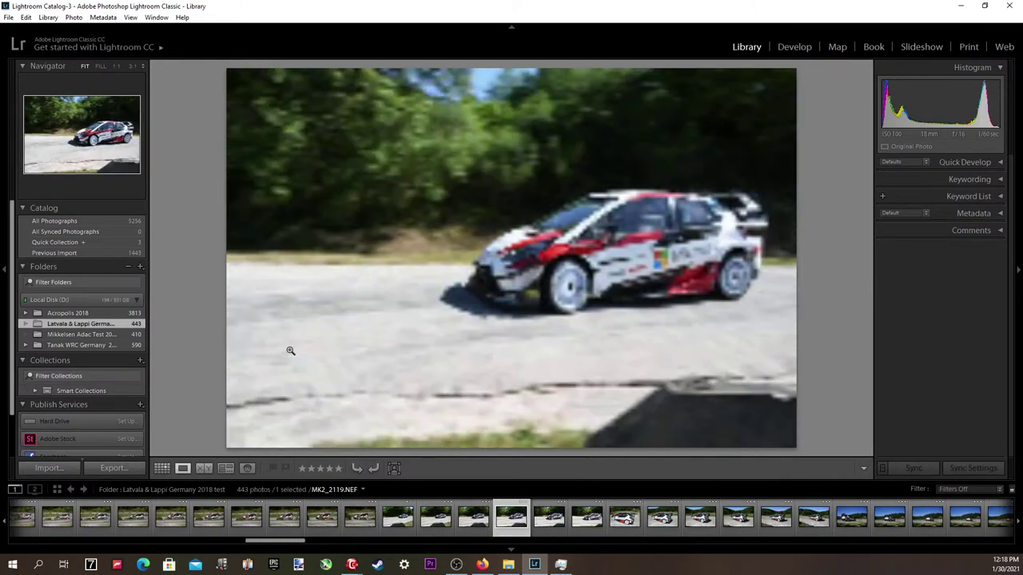
pyautogui.press('Left')
pyautogui.press('Left')
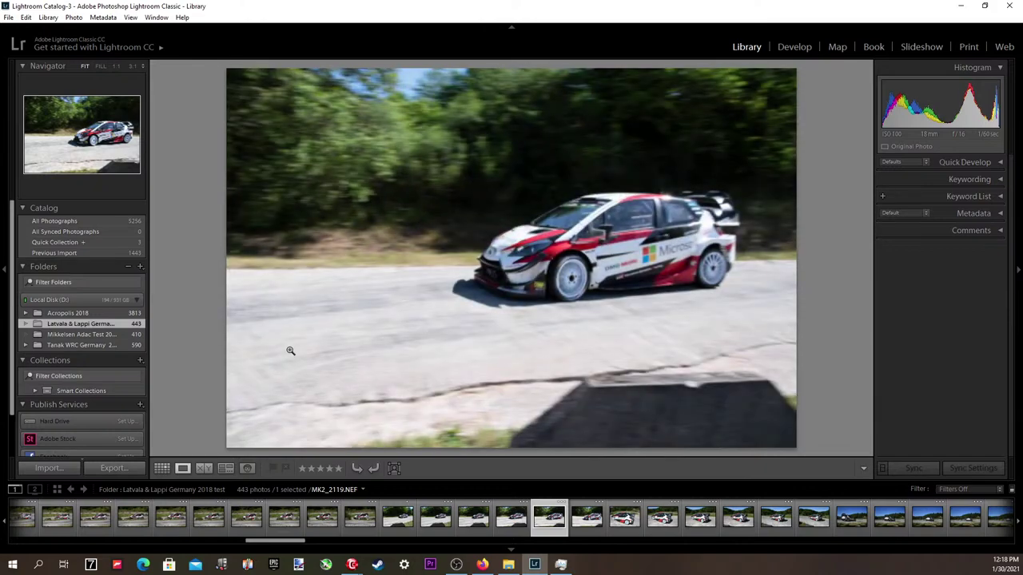
pyautogui.press('Left')
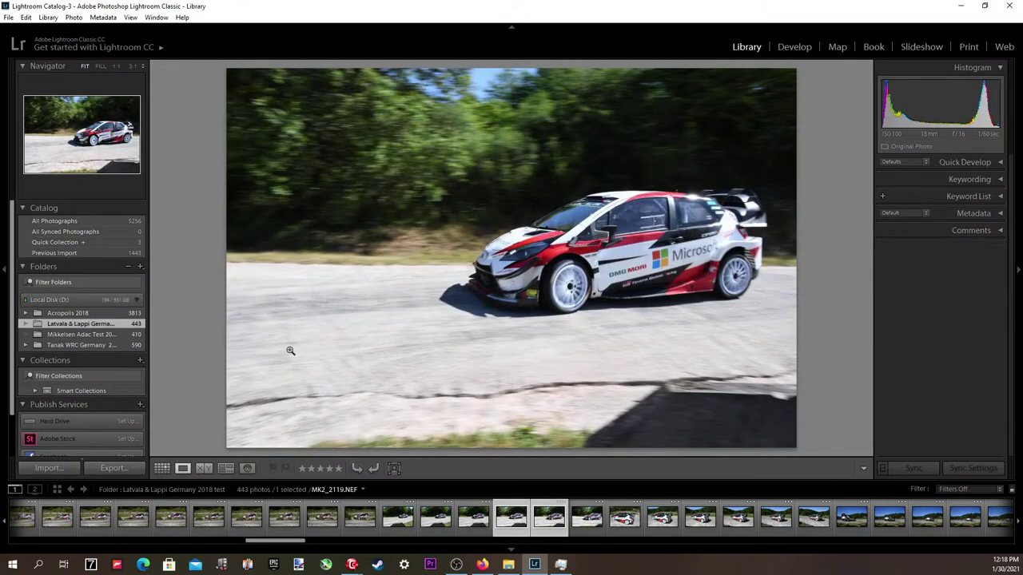
pyautogui.press('Right')
pyautogui.press('Left')
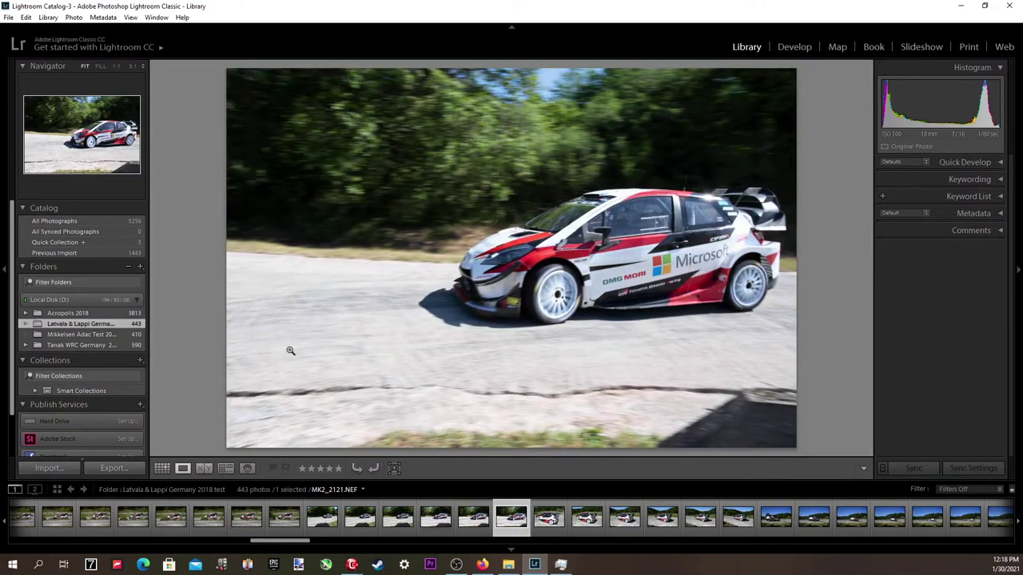
# Compare the rear three-quarter panning shots MK2_2132 to MK2_2135 and select MK2_2133.
pyautogui.press('Right')
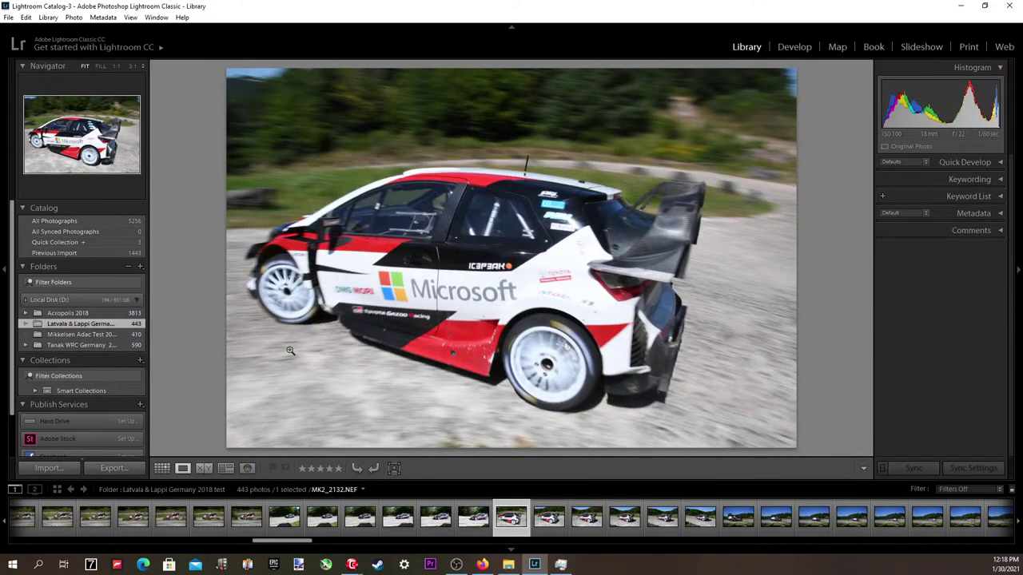
pyautogui.press('Right')
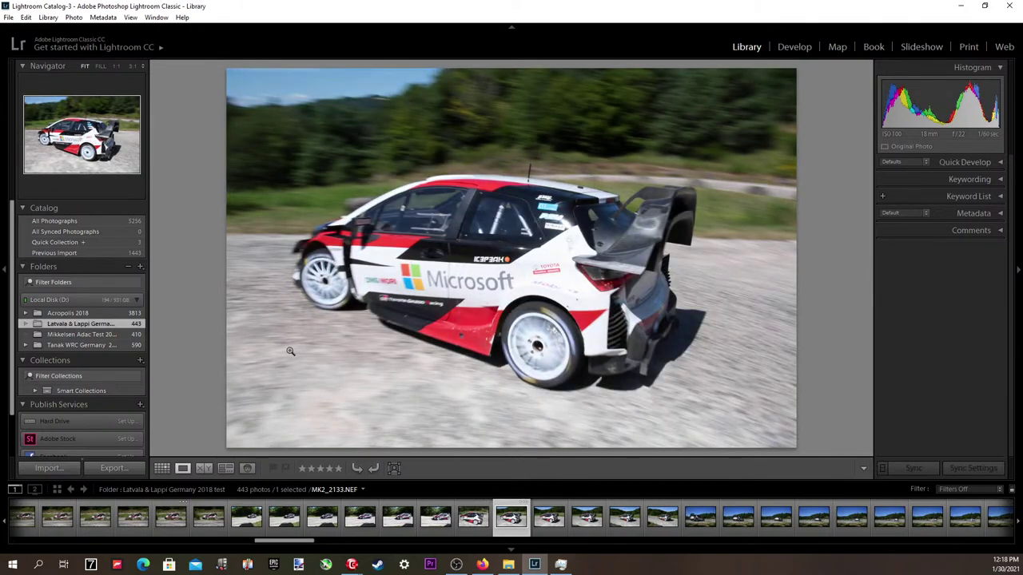
pyautogui.press('Right')
pyautogui.press('Left')
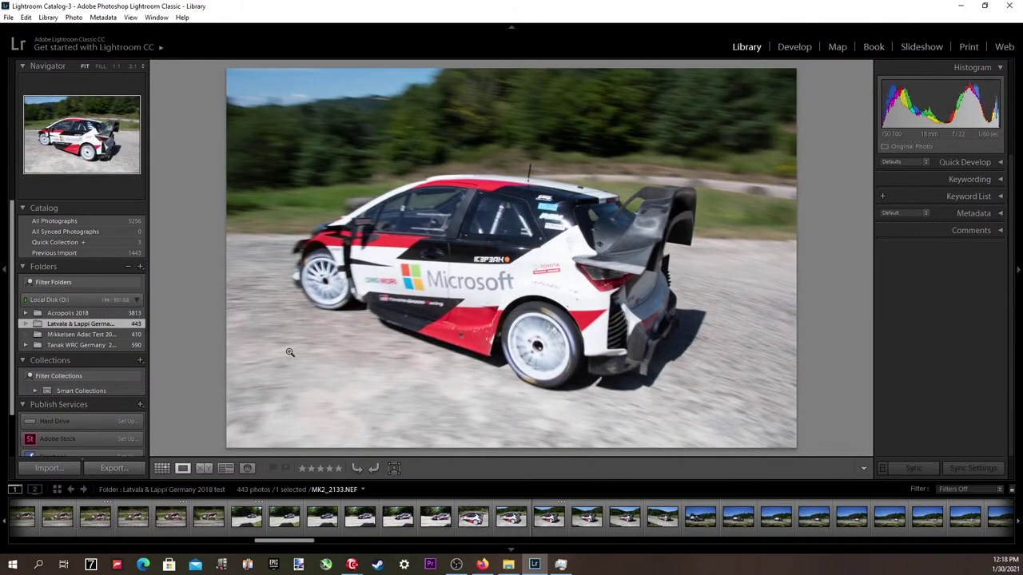
pyautogui.press('Left')
pyautogui.press('Left')
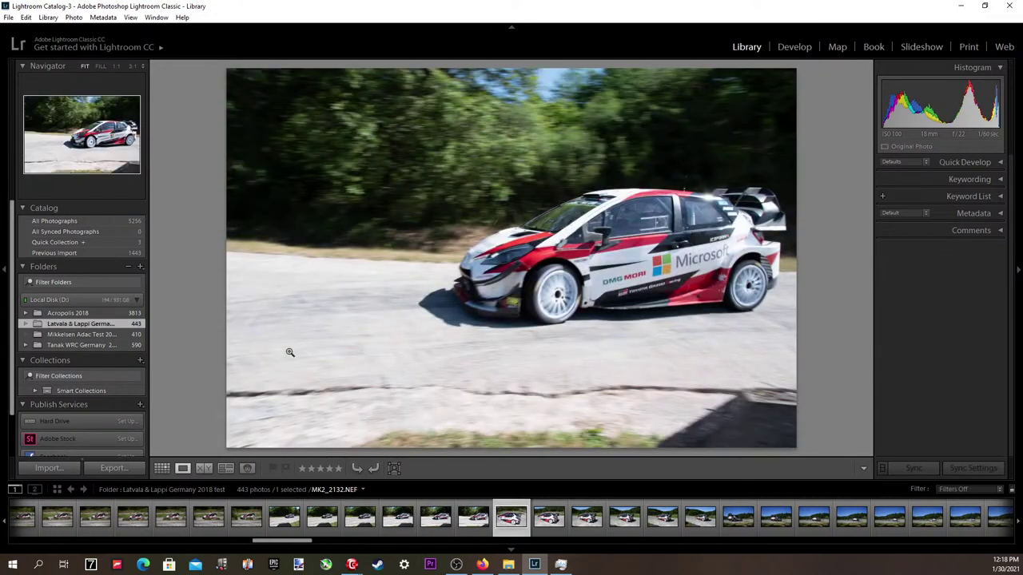
pyautogui.press('Right')
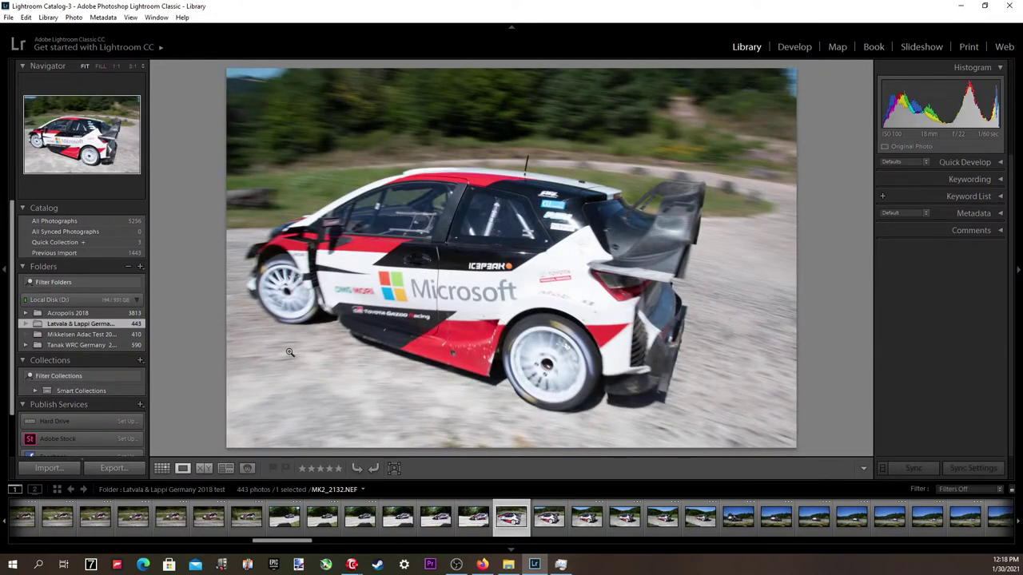
pyautogui.press('Right')
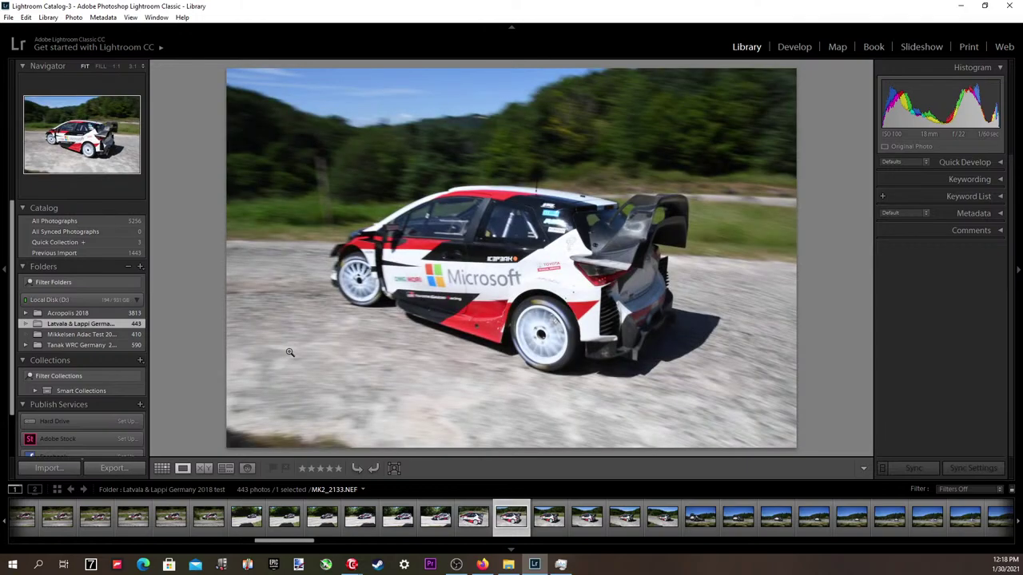
pyautogui.press('Right')
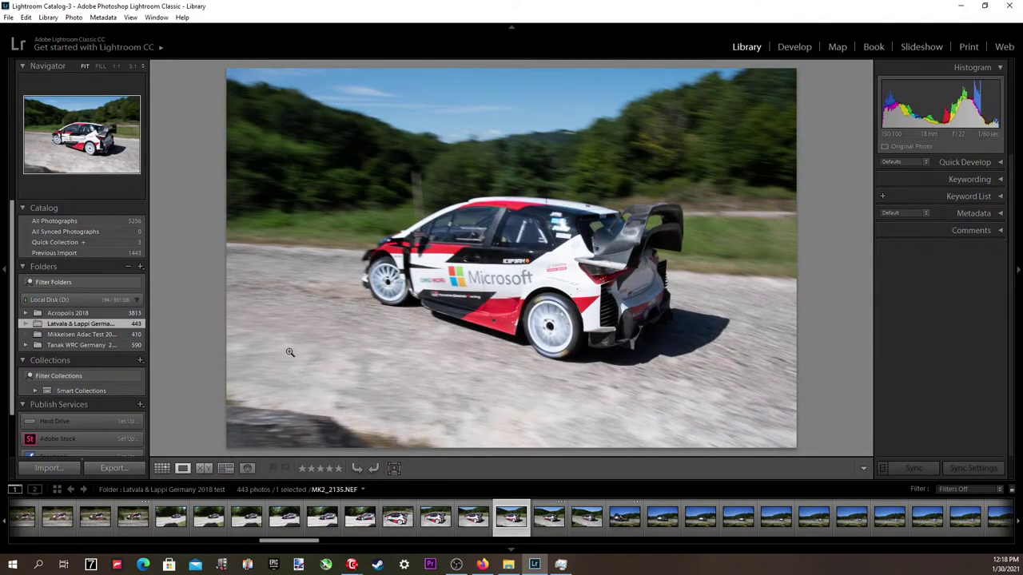
pyautogui.press('Left')
pyautogui.press('Left')
pyautogui.press('Left')
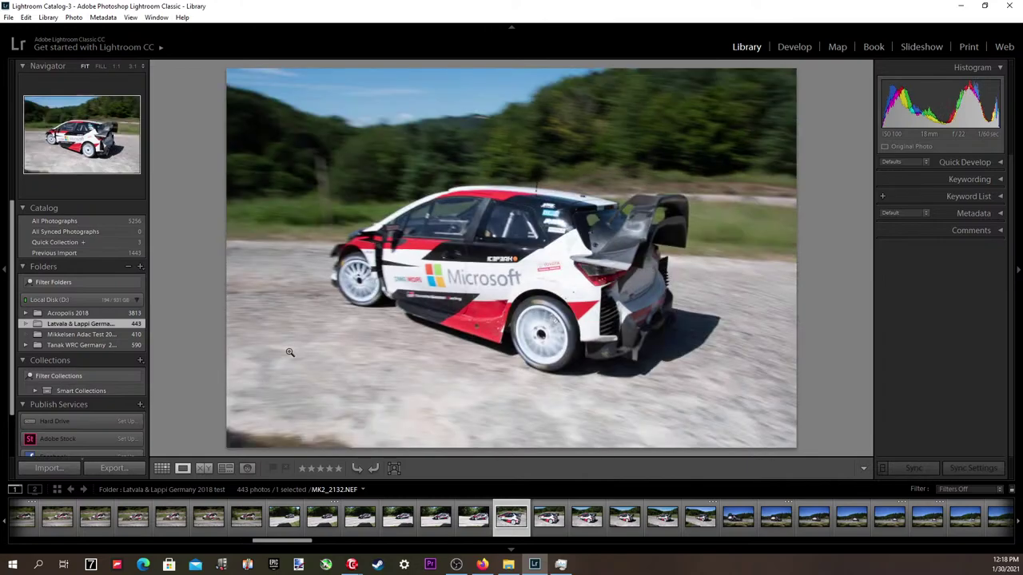
pyautogui.press('Right')
pyautogui.press('Right')
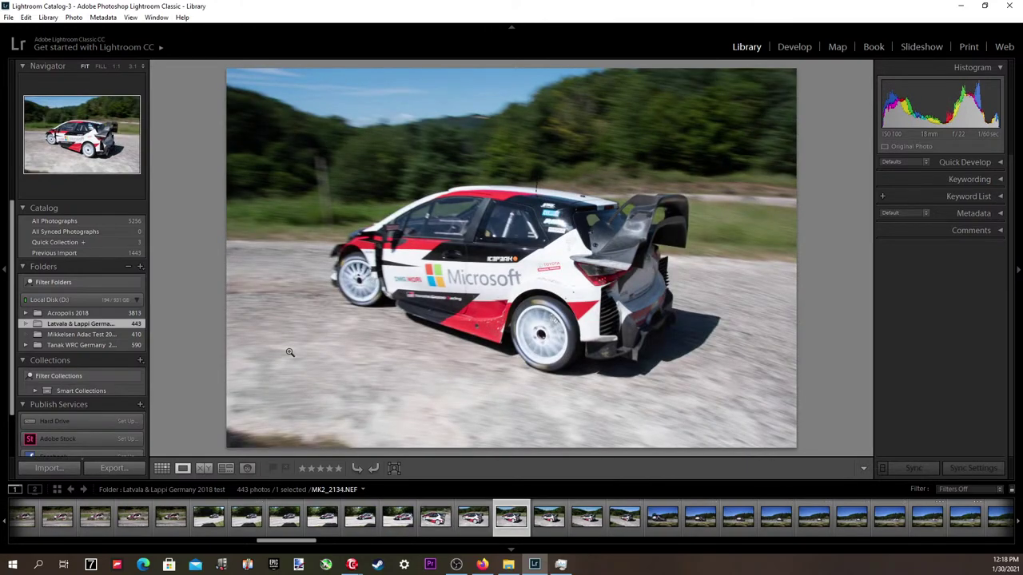
pyautogui.press('Left')
pyautogui.press('Left')
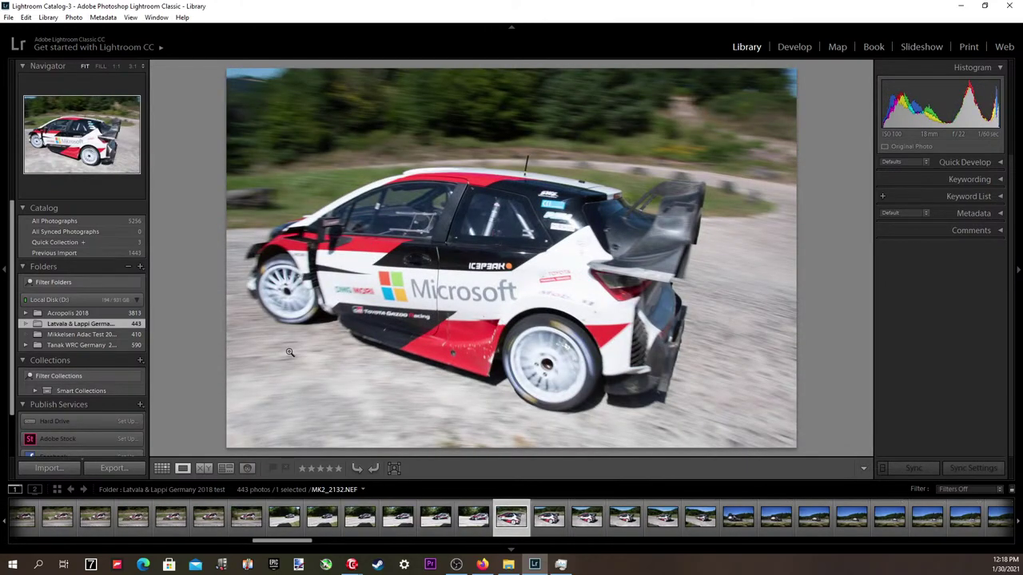
pyautogui.press('Right')
pyautogui.press('Right')
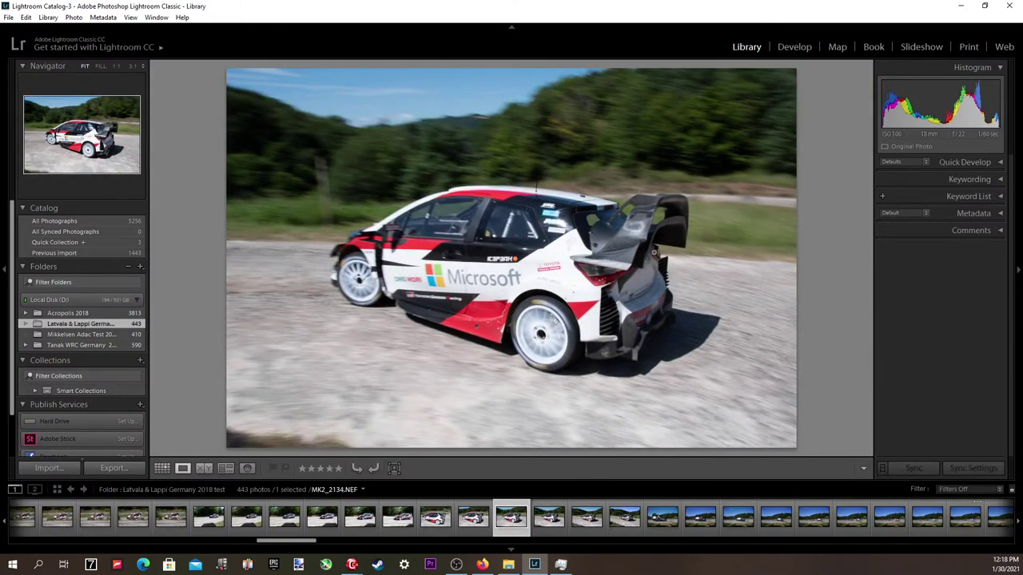
pyautogui.press('Right')
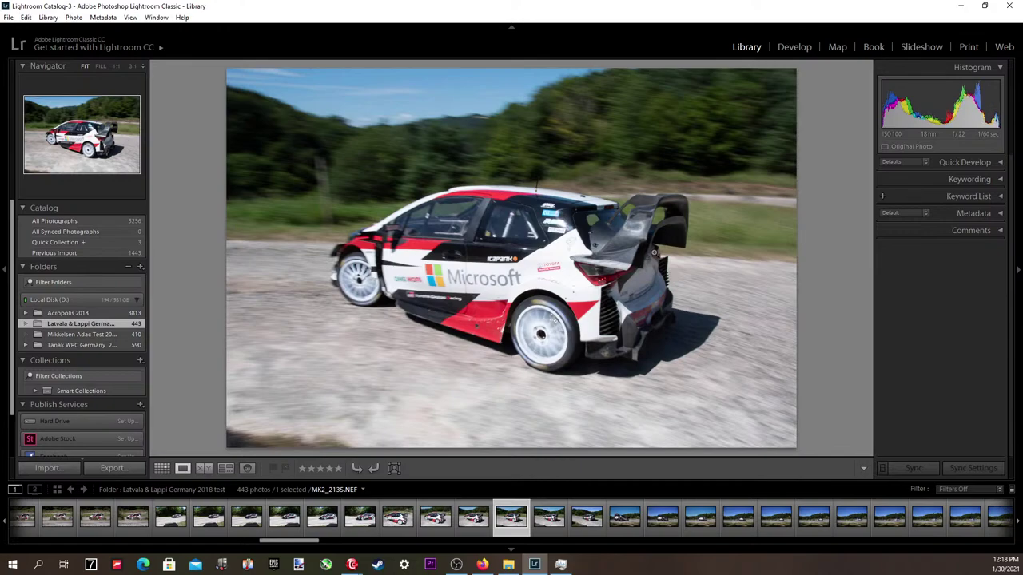
pyautogui.press('Left')
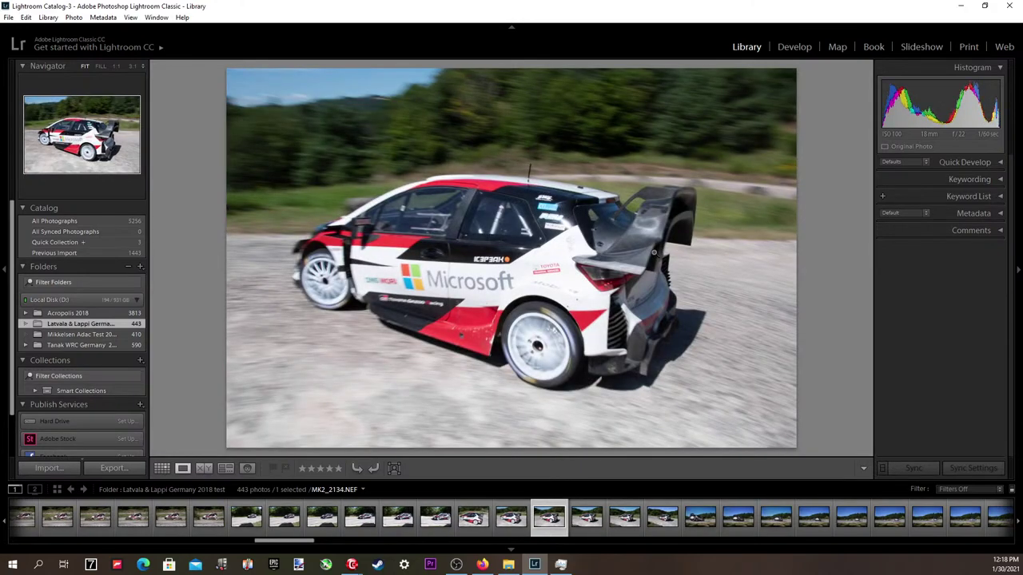
pyautogui.press('Left')
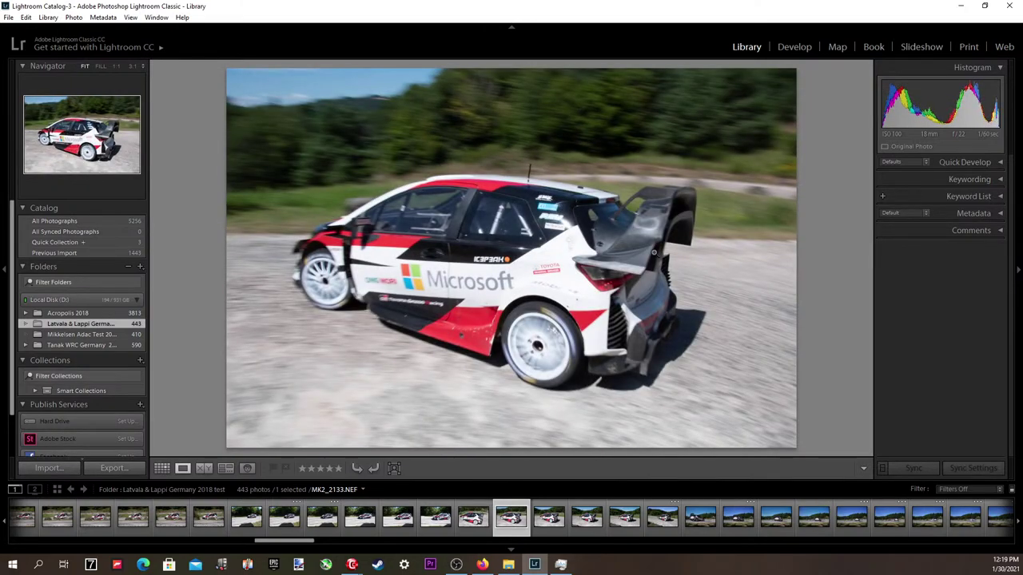
# Apply the 2020 user preset to MK2_2133 in the Develop module and set its colour temperature to 4700.
pyautogui.click(804, 48)
pyautogui.click(51, 327)
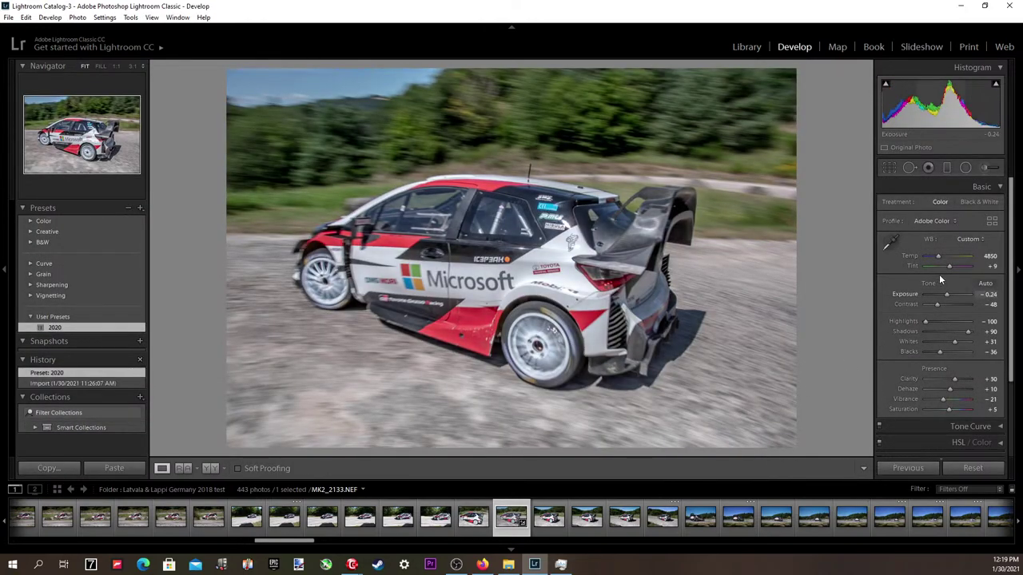
pyautogui.click(988, 255)
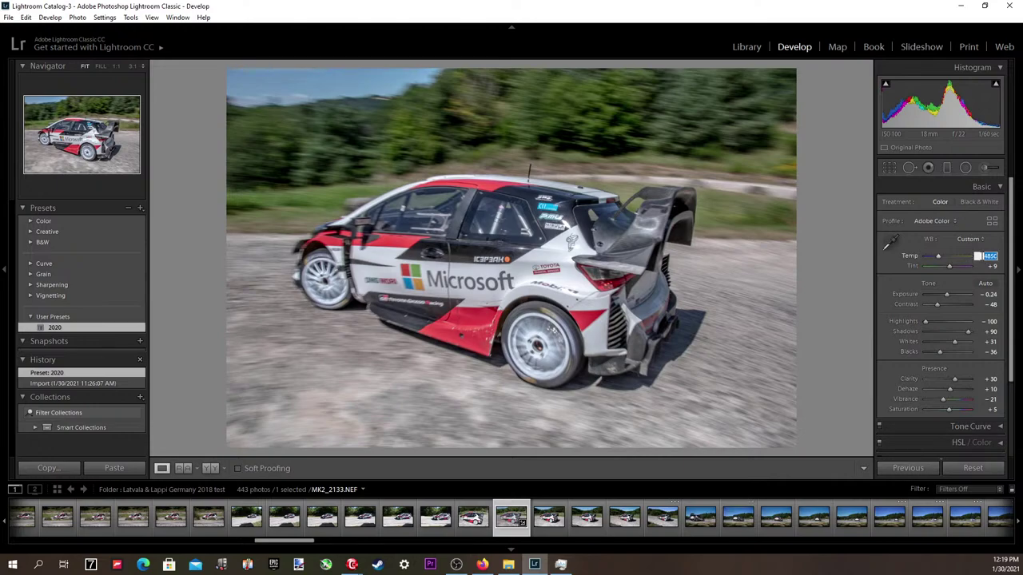
pyautogui.press('Down')
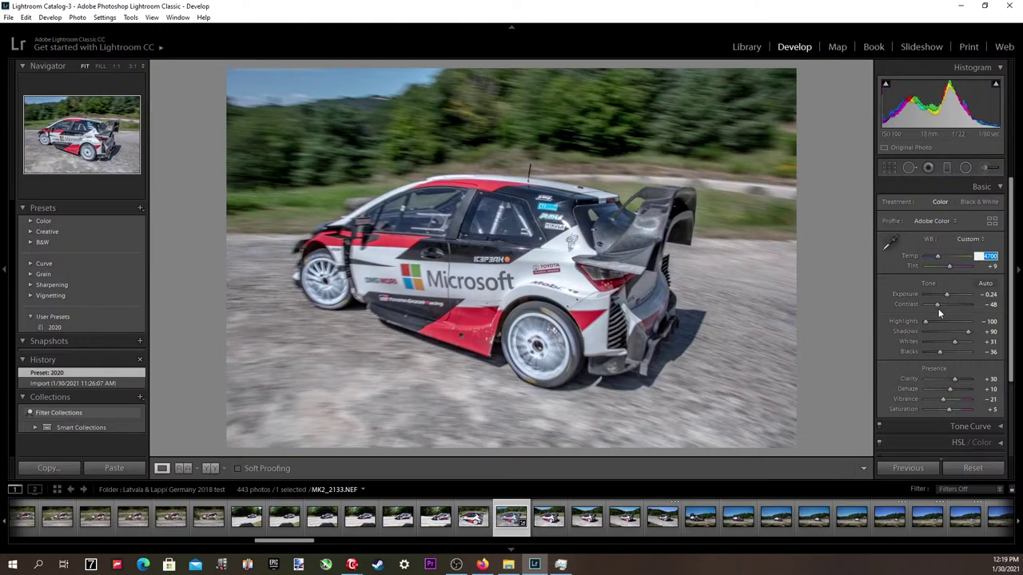
# Adjust MK2_2133's basic tone, setting the exposure to -0.04 and the contrast to -7.
pyautogui.moveTo(938, 303); pyautogui.dragTo(950, 302)
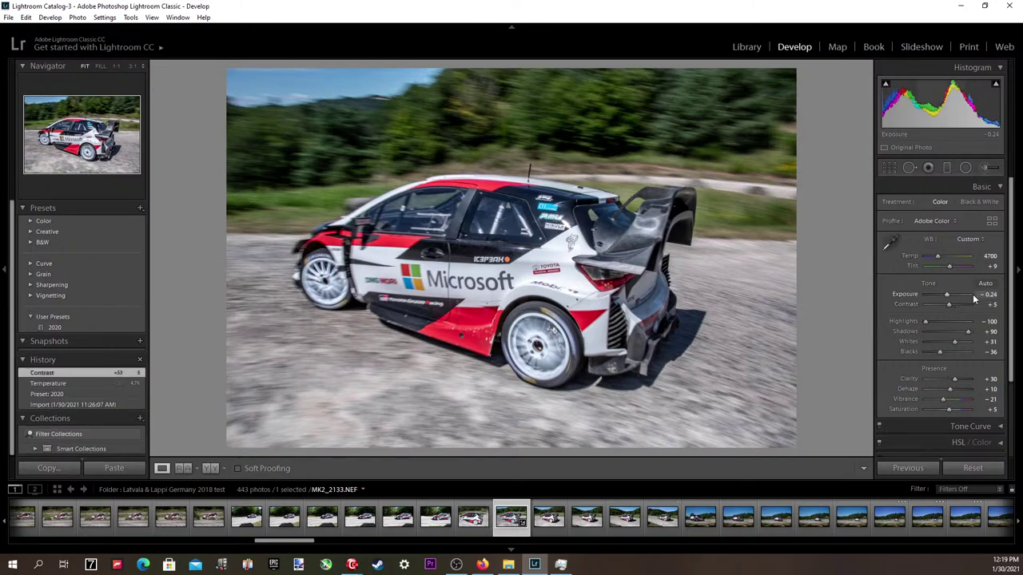
pyautogui.click(975, 294)
pyautogui.press('Up')
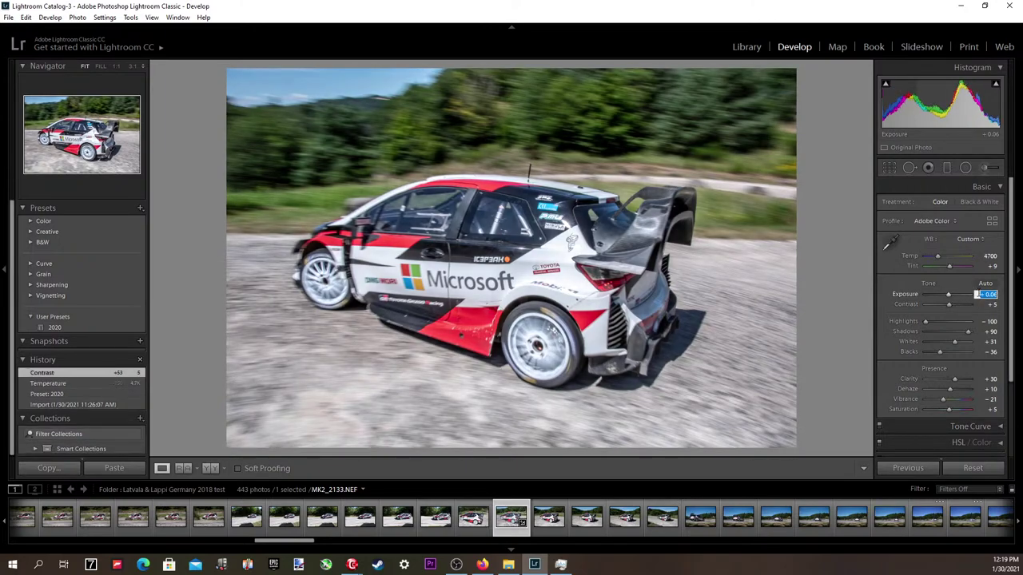
pyautogui.write('-0.04')
pyautogui.press('Return')
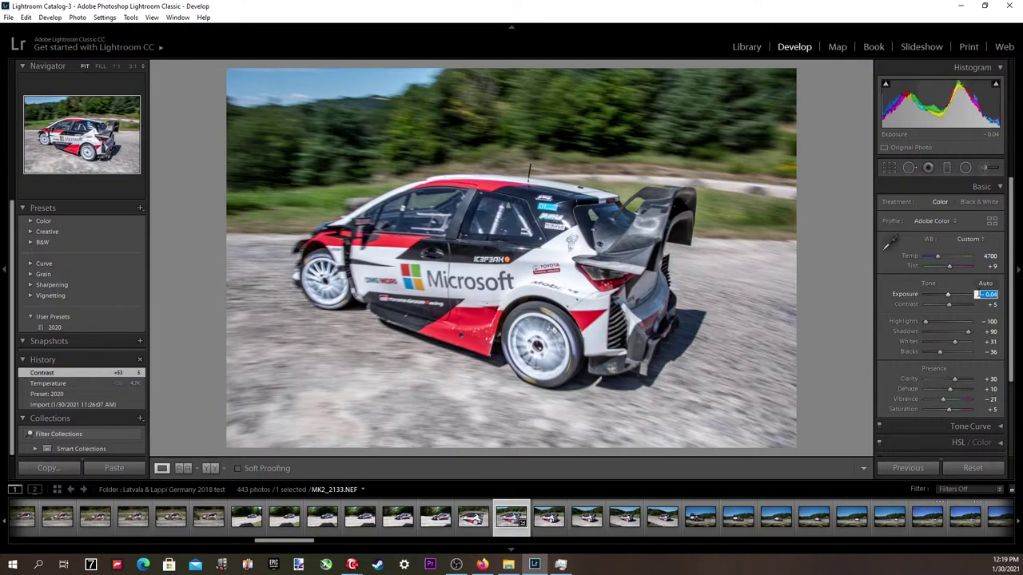
pyautogui.moveTo(949, 304); pyautogui.dragTo(946, 309)
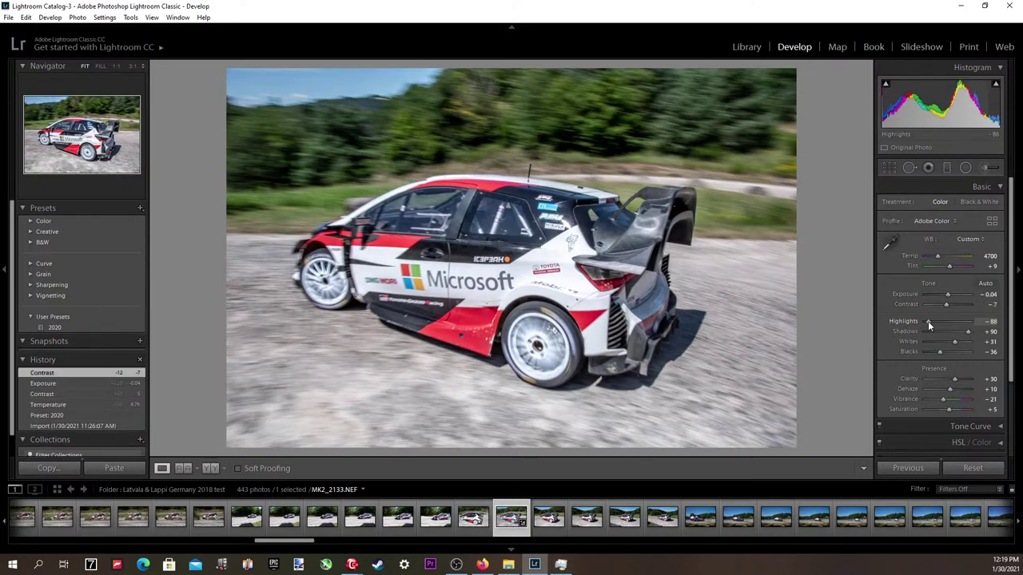
# Set the highlights to -100, the shadows to +69 and the whites to -14, using the clipping preview for the whites.
pyautogui.moveTo(928, 322); pyautogui.dragTo(923, 322)
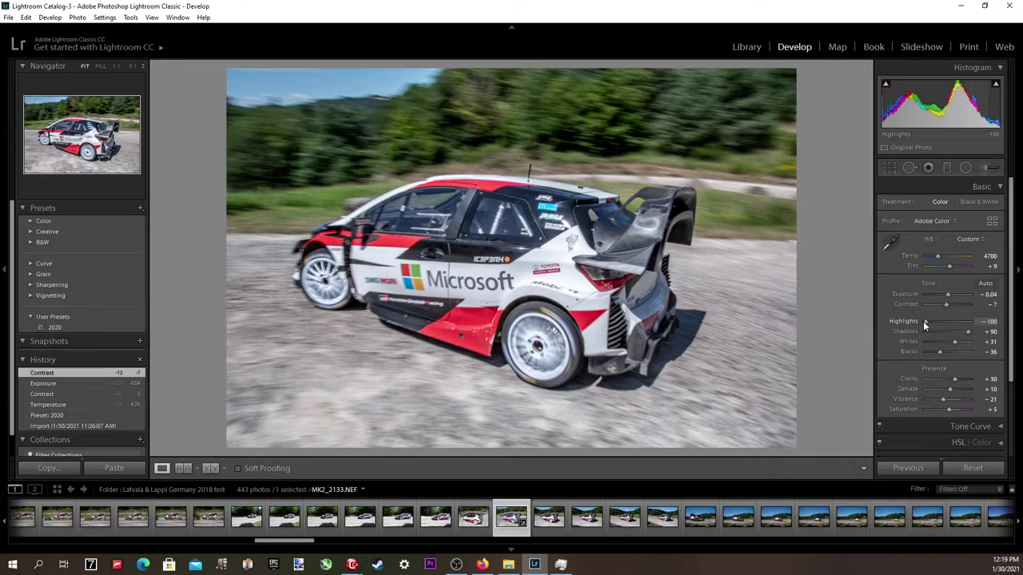
pyautogui.moveTo(967, 336); pyautogui.dragTo(950, 345)
pyautogui.keyDown('alt'); pyautogui.click(986, 342); pyautogui.keyUp('alt')
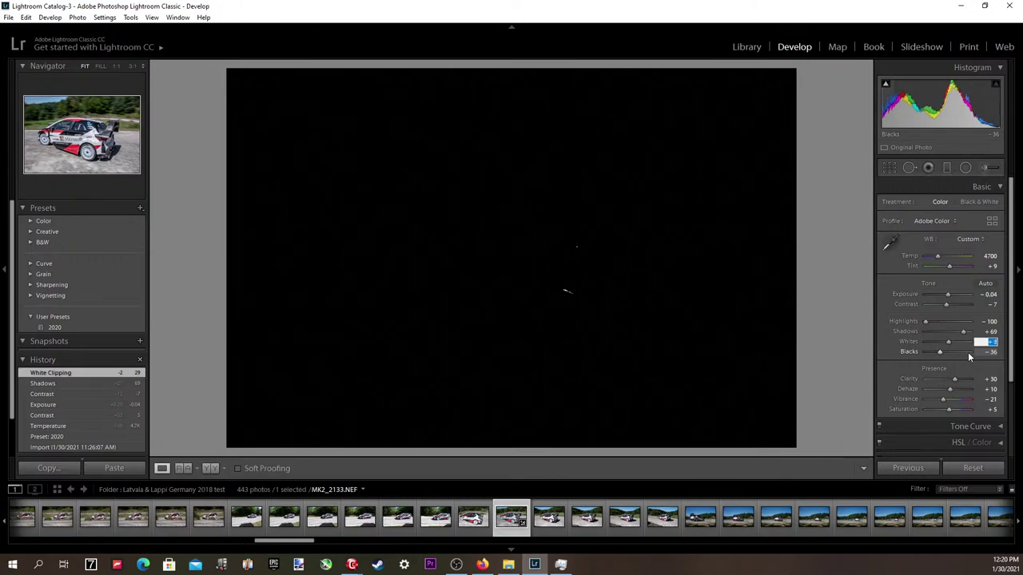
pyautogui.press('Down')
pyautogui.press('Down')
pyautogui.press('Down')
pyautogui.press('Down')
pyautogui.press('Down')
pyautogui.press('Down')
pyautogui.press('Down')
pyautogui.press('Down')
pyautogui.press('Down')
pyautogui.press('Down')
pyautogui.press('Return')
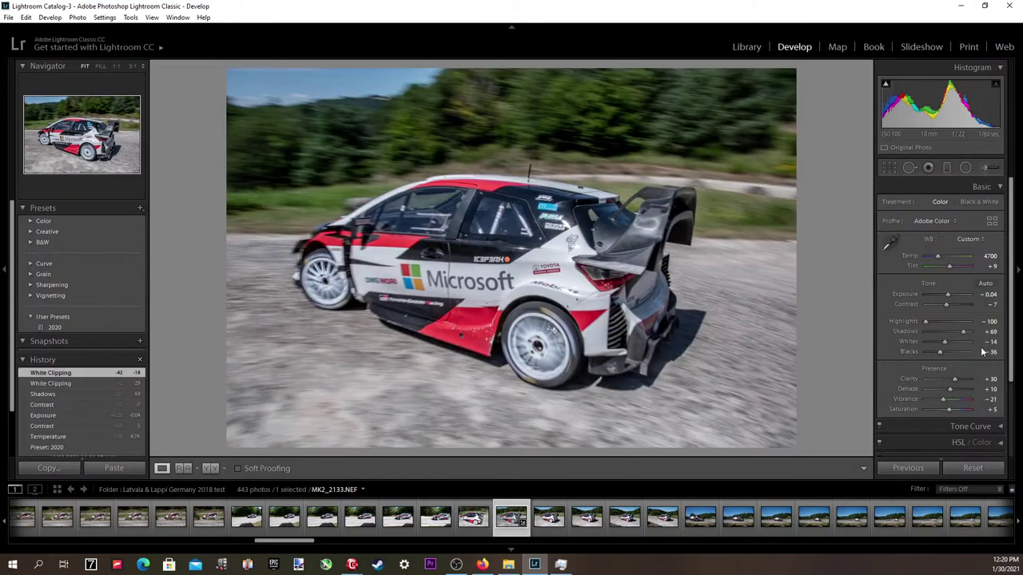
# Tune the blacks with the help of the clipping preview and set them to -26.
pyautogui.click(990, 352)
pyautogui.press('Up')
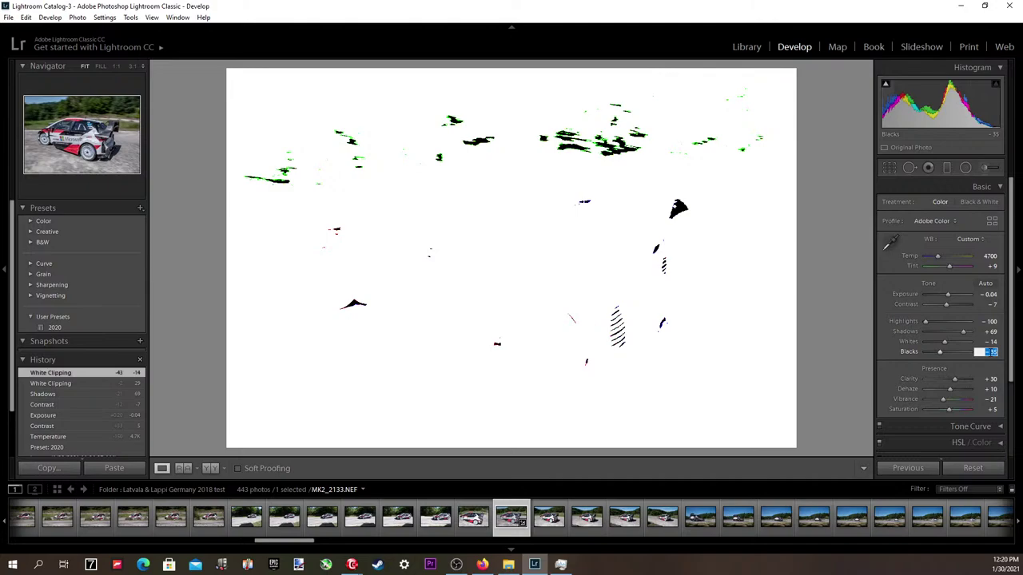
pyautogui.press('Down')
pyautogui.press('Down')
pyautogui.press('Down')
pyautogui.press('Down')
pyautogui.hotkey('shift', 'Down')
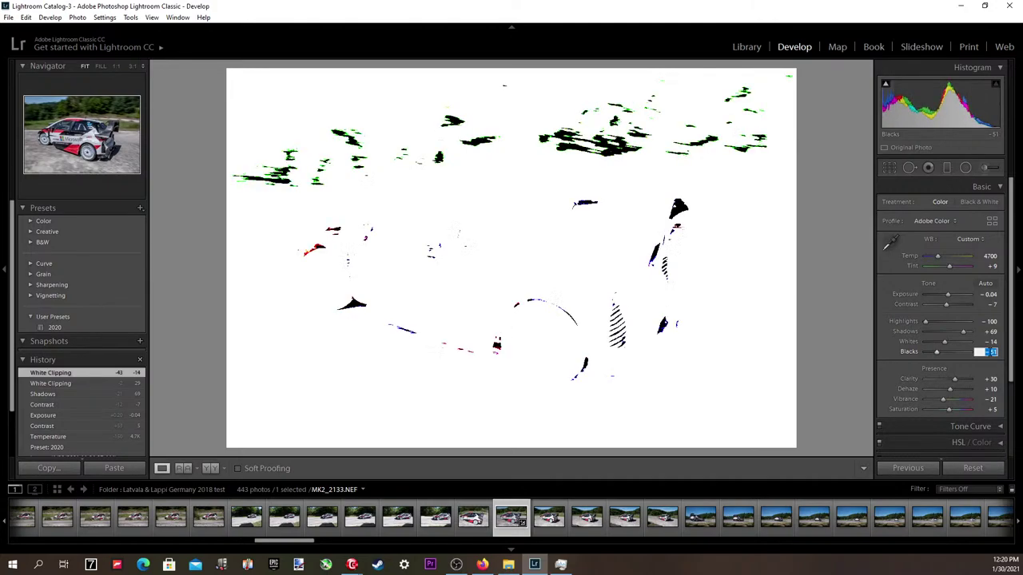
pyautogui.press('Up')
pyautogui.press('Up')
pyautogui.press('Up')
pyautogui.press('Up')
pyautogui.press('Up')
pyautogui.press('Up')
pyautogui.press('Up')
pyautogui.press('Up')
pyautogui.press('Up')
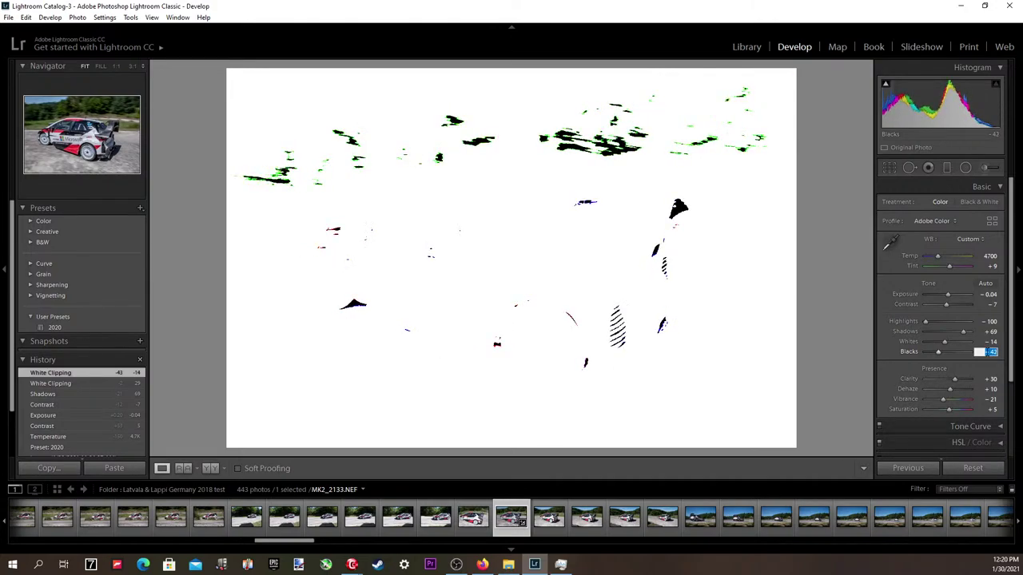
pyautogui.press('Up')
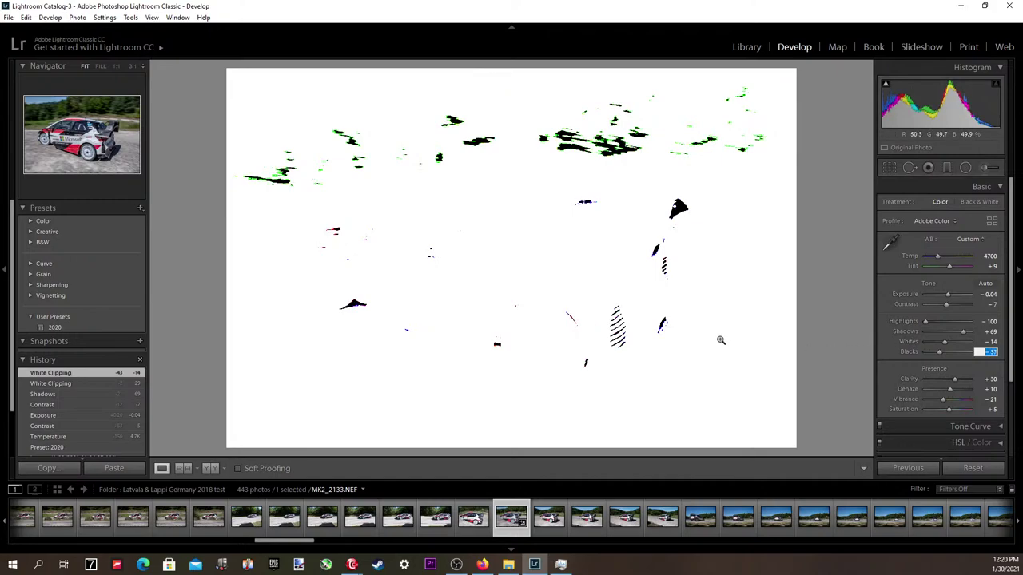
pyautogui.press('Up')
pyautogui.press('Up')
pyautogui.press('Up')
pyautogui.press('Up')
pyautogui.press('Up')
pyautogui.press('Up')
pyautogui.press('Up')
pyautogui.press('Up')
pyautogui.press('Up')
pyautogui.press('Up')
pyautogui.press('Up')
pyautogui.press('Up')
pyautogui.press('Up')
pyautogui.press('Up')
pyautogui.press('Up')
pyautogui.press('Up')
pyautogui.press('Up')
pyautogui.press('Up')
pyautogui.press('Up')
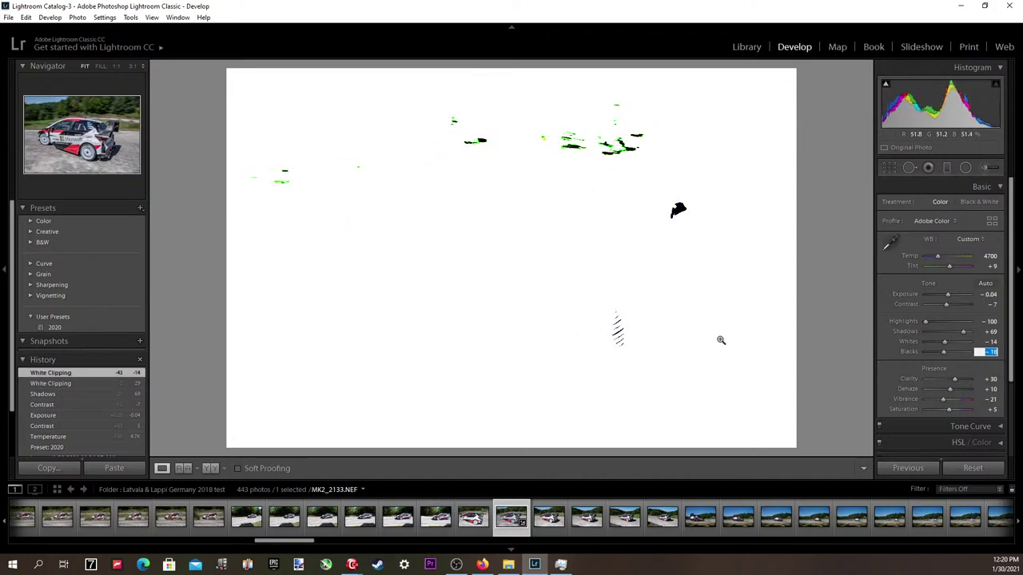
pyautogui.press('Up')
pyautogui.press('Up')
pyautogui.press('Up')
pyautogui.press('Up')
pyautogui.press('Up')
pyautogui.press('Up')
pyautogui.press('Up')
pyautogui.press('Up')
pyautogui.press('Up')
pyautogui.press('Up')
pyautogui.press('Up')
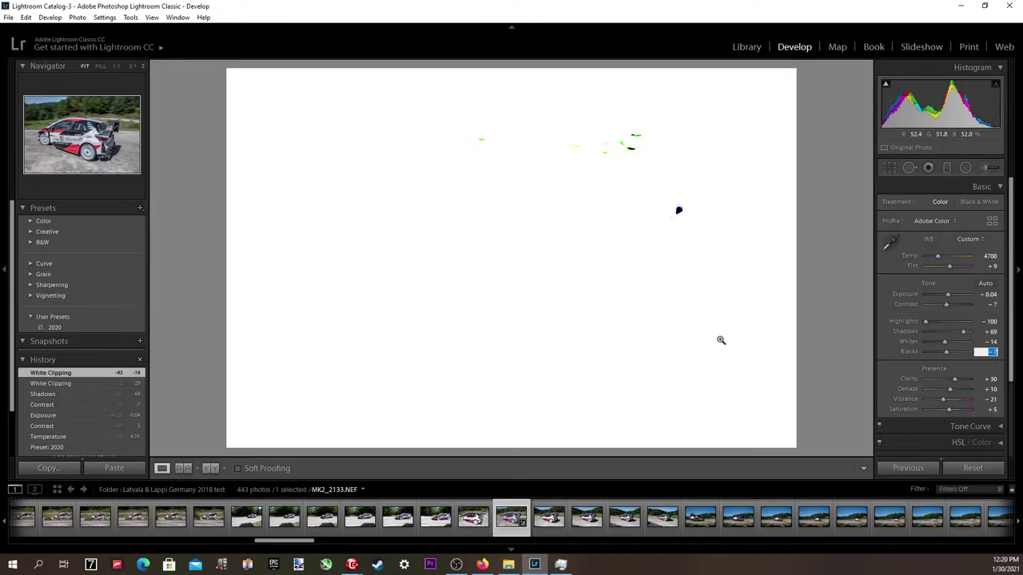
pyautogui.press('Up')
pyautogui.press('Up')
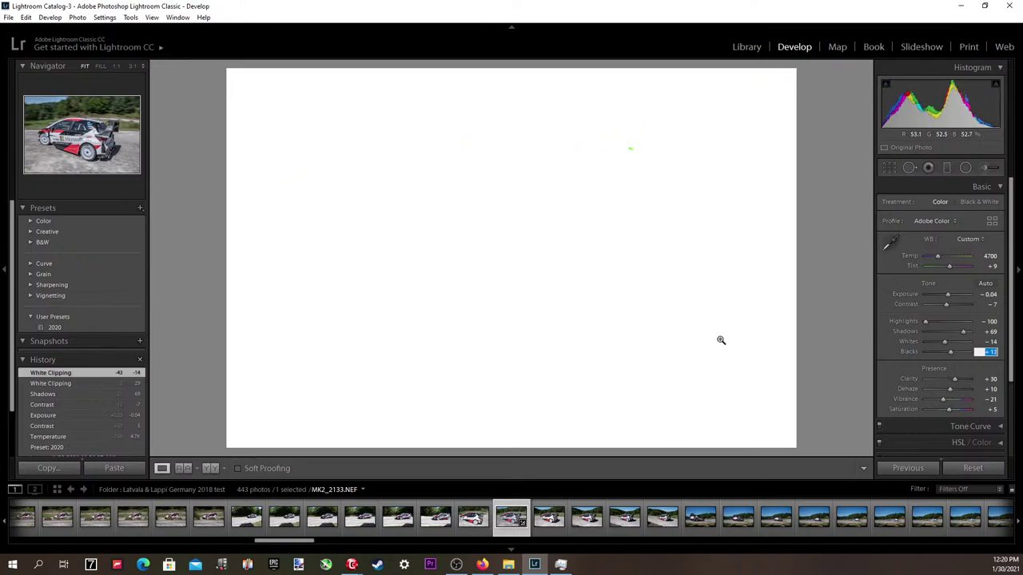
pyautogui.press('Up')
pyautogui.press('Return')
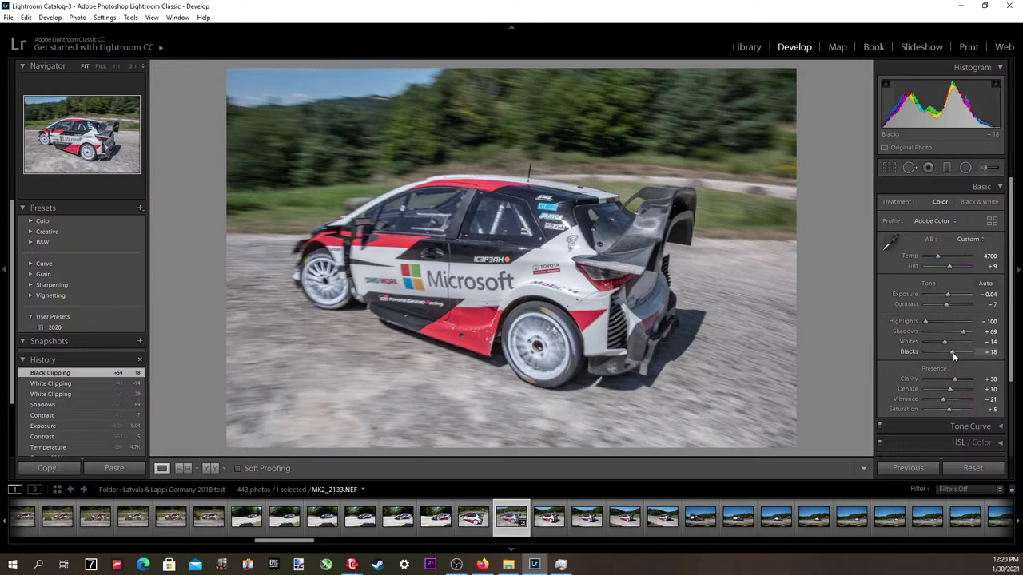
pyautogui.moveTo(953, 353); pyautogui.dragTo(942, 353)
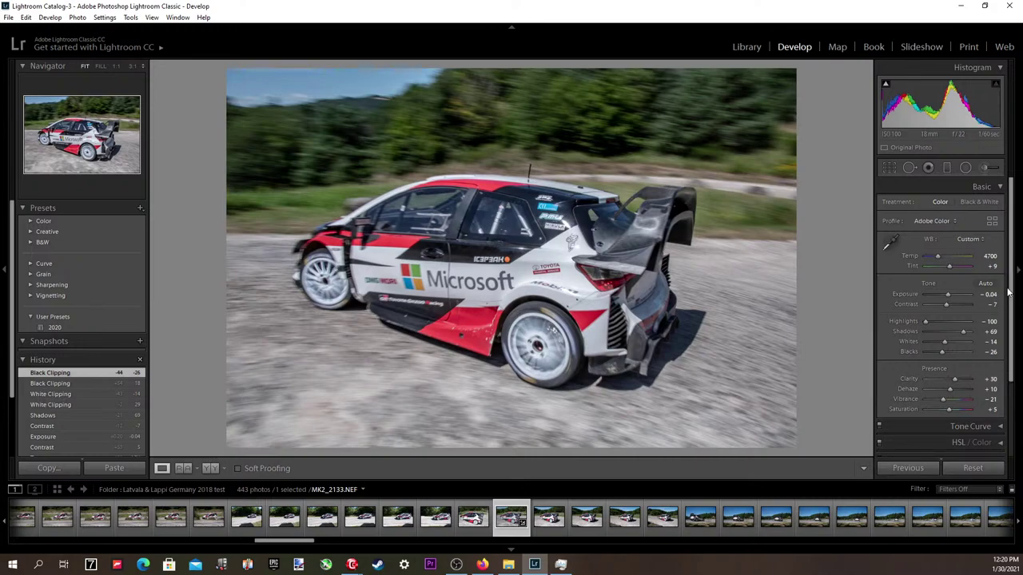
# Set the photo's colour temperature to 4600.
pyautogui.click(997, 257)
pyautogui.press('Up')
pyautogui.press('Up')
pyautogui.press('Down')
pyautogui.press('Down')
# Paint over the trees and grass behind the car with the Adjustment Brush at size 12 and exposure 3.00, checking coverage with the edit pin.
pyautogui.click(984, 168)
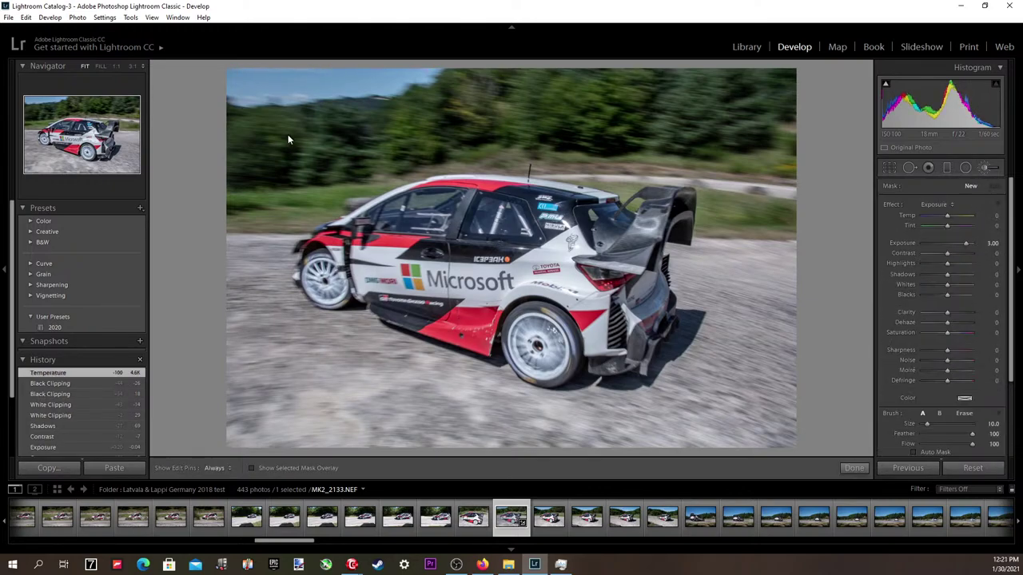
pyautogui.moveTo(289, 143)
pyautogui.mouseDown()
pyautogui.moveTo(276, 140)
pyautogui.moveTo(413, 135)
pyautogui.moveTo(283, 176)
pyautogui.mouseUp()
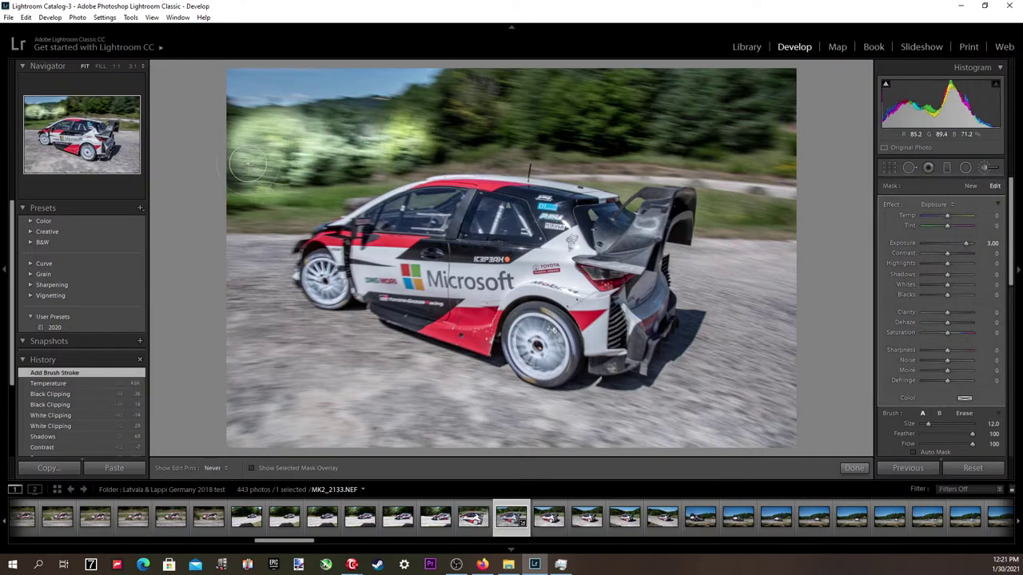
pyautogui.moveTo(231, 196)
pyautogui.mouseDown()
pyautogui.moveTo(303, 202)
pyautogui.moveTo(292, 214)
pyautogui.moveTo(355, 178)
pyautogui.moveTo(483, 137)
pyautogui.moveTo(299, 141)
pyautogui.moveTo(426, 119)
pyautogui.moveTo(514, 135)
pyautogui.moveTo(480, 155)
pyautogui.moveTo(473, 133)
pyautogui.moveTo(481, 144)
pyautogui.moveTo(602, 174)
pyautogui.moveTo(653, 165)
pyautogui.moveTo(702, 173)
pyautogui.moveTo(730, 196)
pyautogui.moveTo(723, 206)
pyautogui.moveTo(717, 196)
pyautogui.moveTo(717, 216)
pyautogui.moveTo(798, 210)
pyautogui.moveTo(480, 94)
pyautogui.moveTo(445, 96)
pyautogui.moveTo(411, 116)
pyautogui.moveTo(455, 103)
pyautogui.moveTo(759, 92)
pyautogui.moveTo(543, 120)
pyautogui.moveTo(695, 132)
pyautogui.moveTo(607, 148)
pyautogui.moveTo(799, 167)
pyautogui.moveTo(772, 113)
pyautogui.moveTo(790, 93)
pyautogui.moveTo(744, 108)
pyautogui.moveTo(775, 174)
pyautogui.mouseUp()
pyautogui.press('h')
pyautogui.press('h')
pyautogui.press('h')
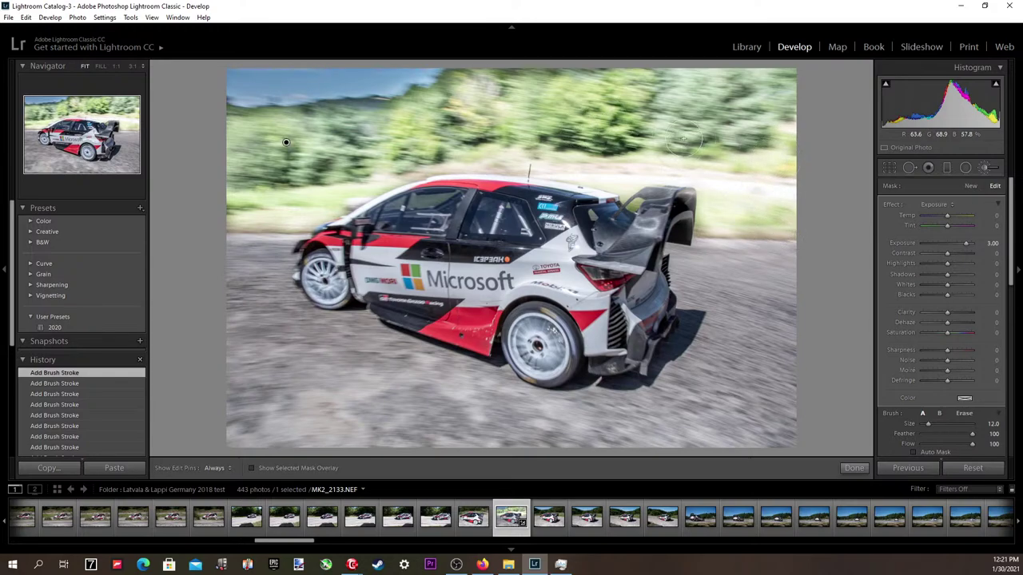
pyautogui.press('h')
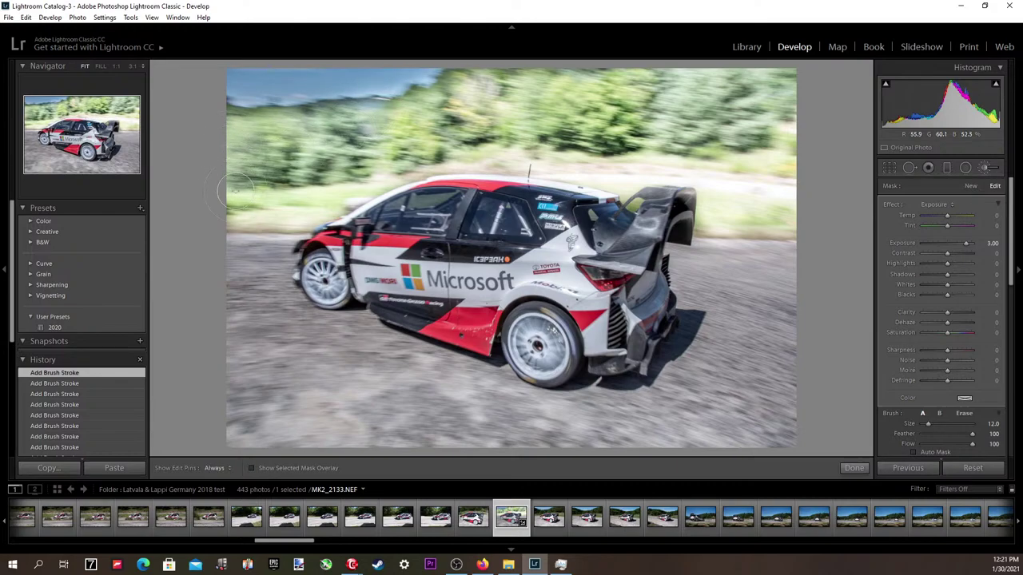
pyautogui.press('h')
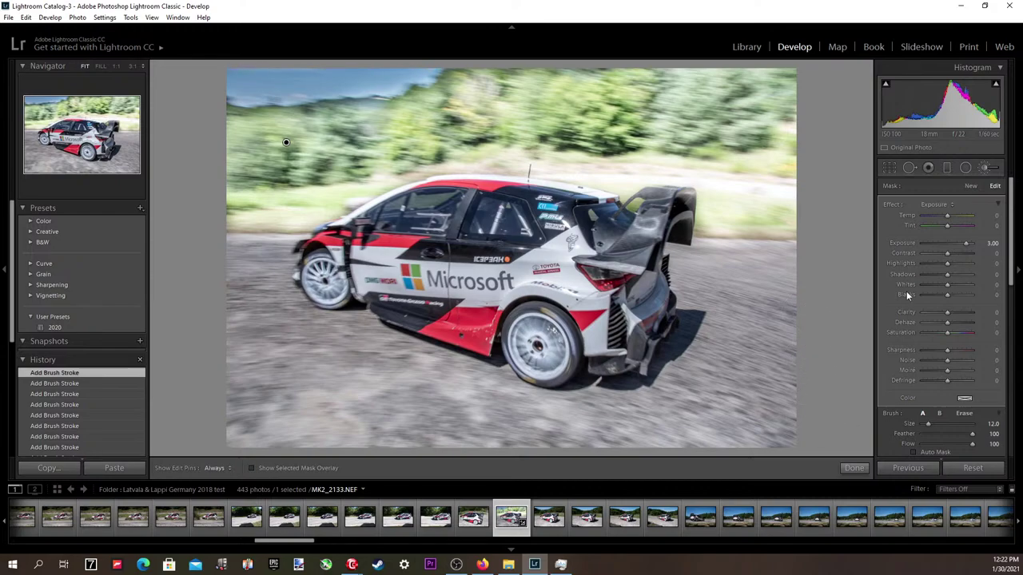
# Reduce the brushed background's exposure to a subtle brightening and finish the brush adjustment.
pyautogui.click(992, 242)
pyautogui.write('0.2')
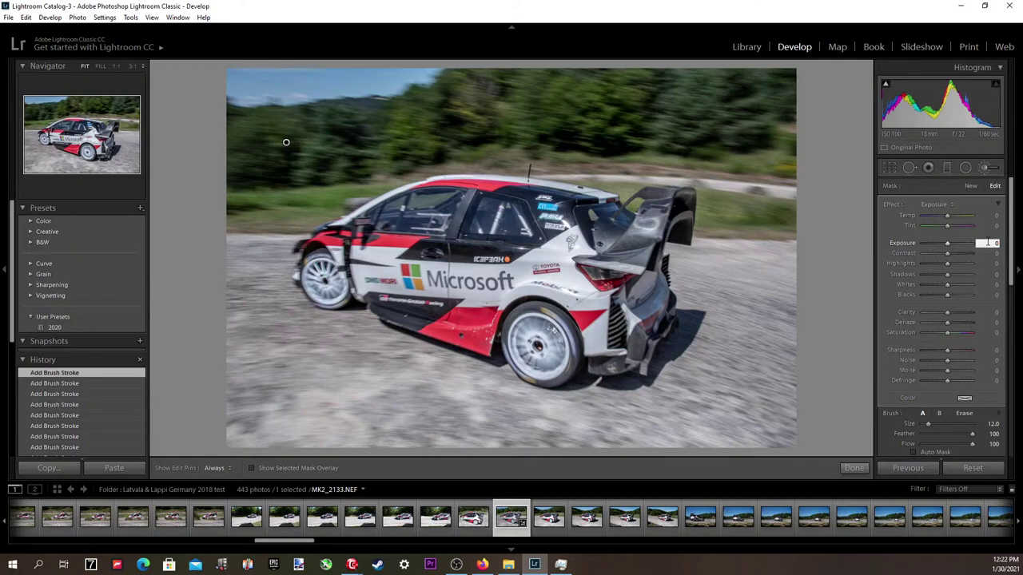
pyautogui.press('Return')
pyautogui.press('Up')
pyautogui.press('Up')
pyautogui.press('Up')
pyautogui.press('Up')
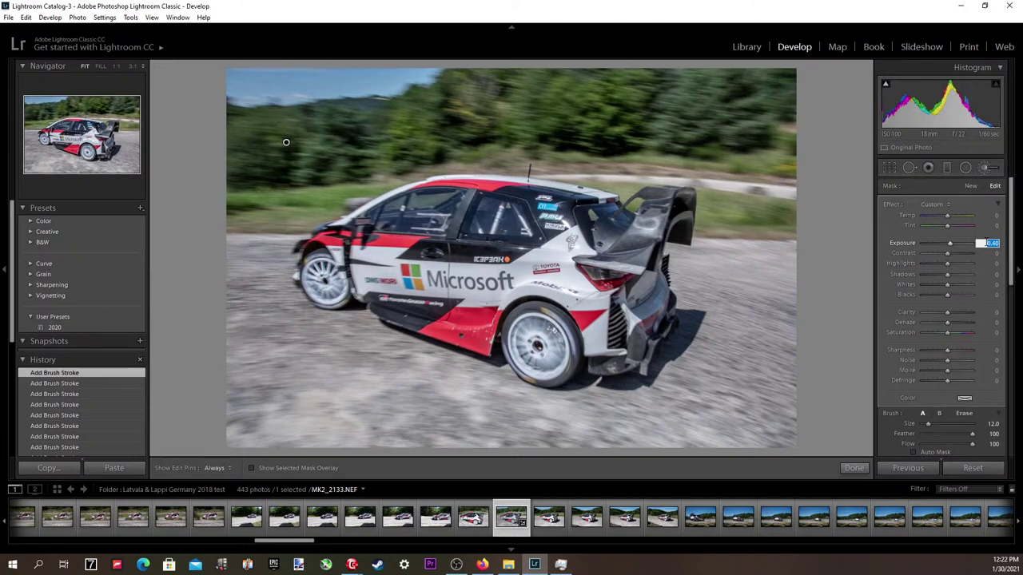
pyautogui.press('Up')
pyautogui.press('Return')
pyautogui.press('Return')
pyautogui.press('Return')
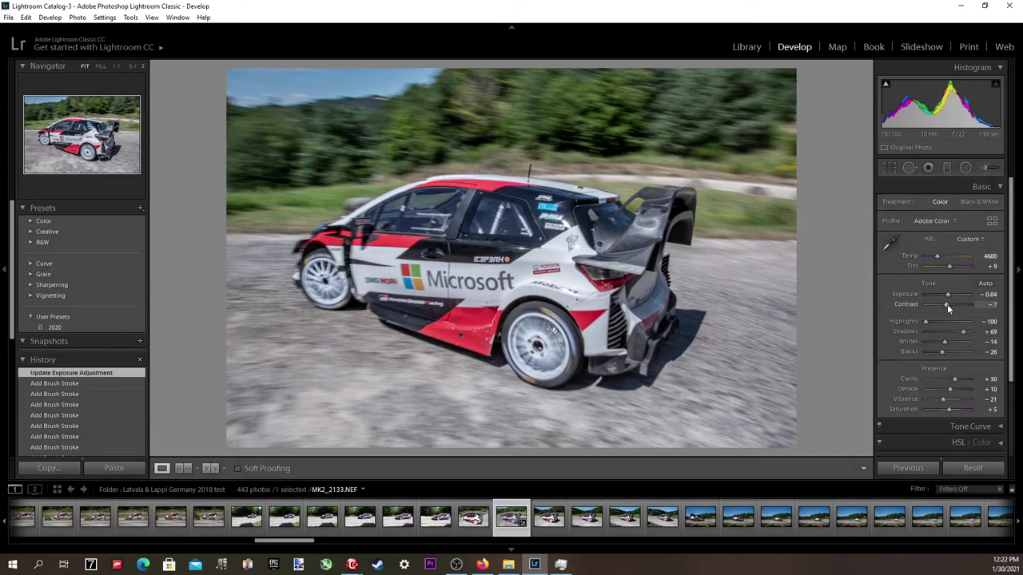
# Set the photo's overall exposure to +0.06 and check the detail on the car's door at 1:1.
pyautogui.moveTo(948, 304); pyautogui.dragTo(948, 305)
pyautogui.scroll(-2, 947, 307)
pyautogui.click(989, 295)
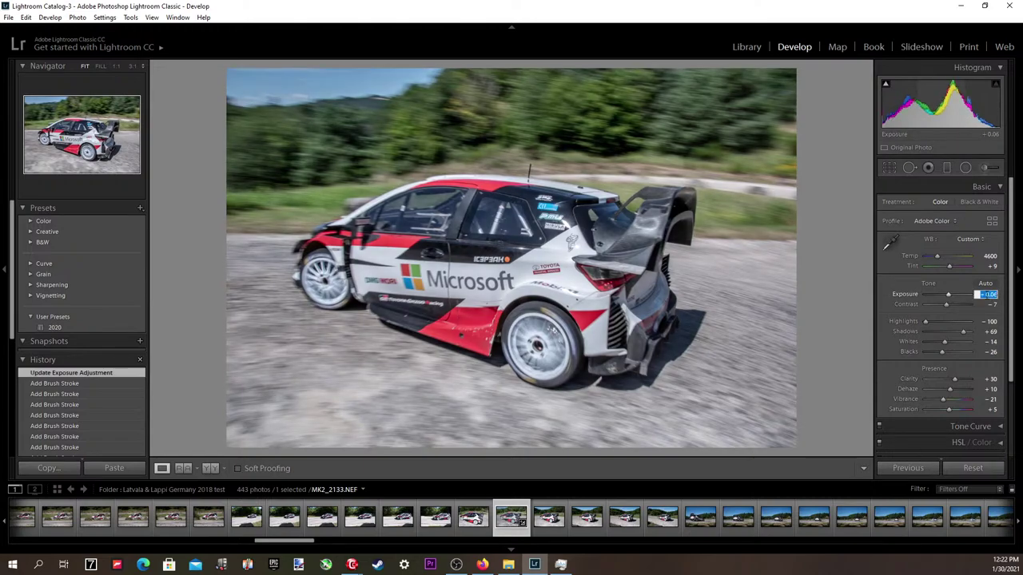
pyautogui.press('Up')
pyautogui.press('Down')
pyautogui.press('Down')
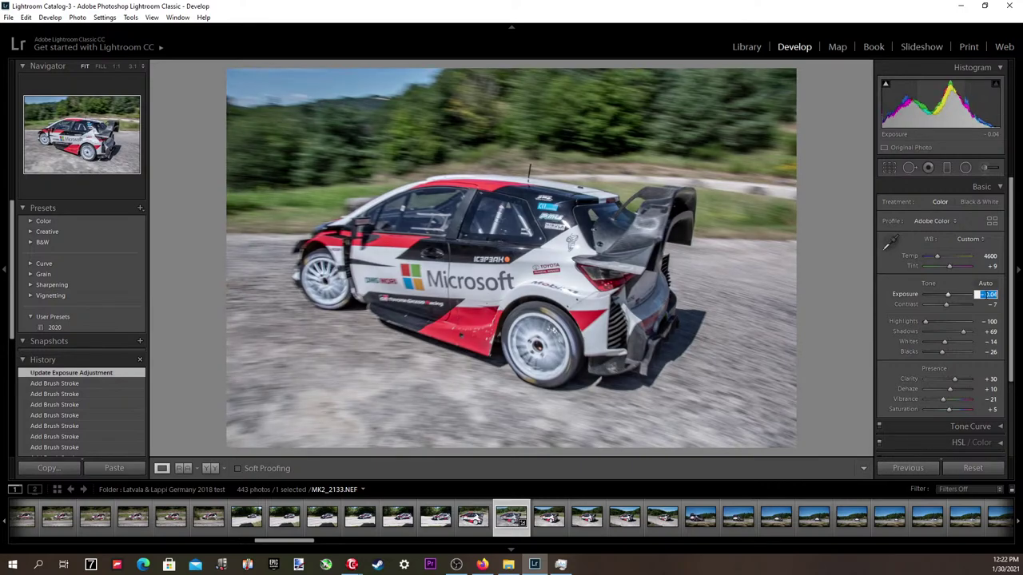
pyautogui.press('Up')
pyautogui.press('Up')
pyautogui.press('Return')
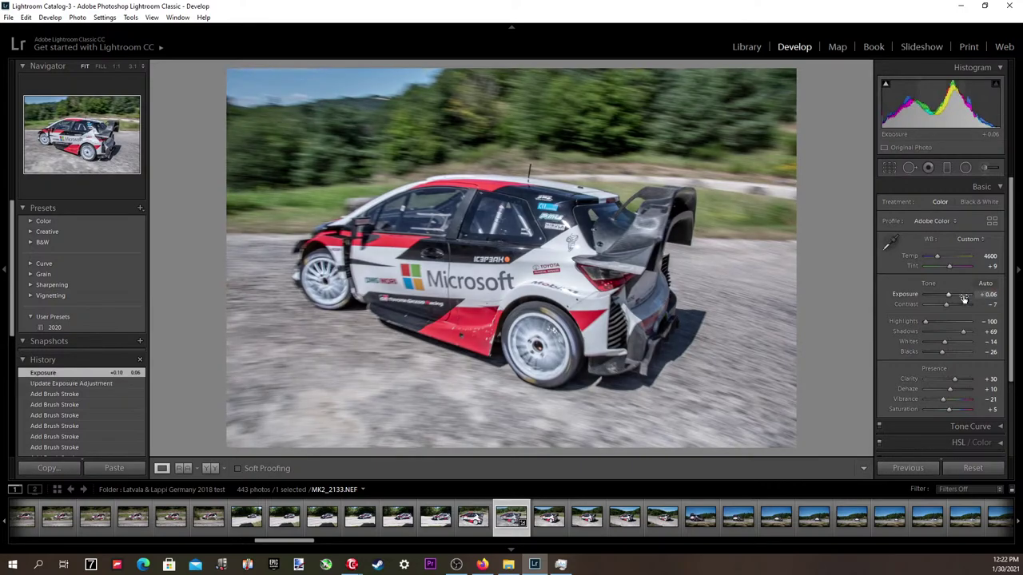
pyautogui.click(463, 255)
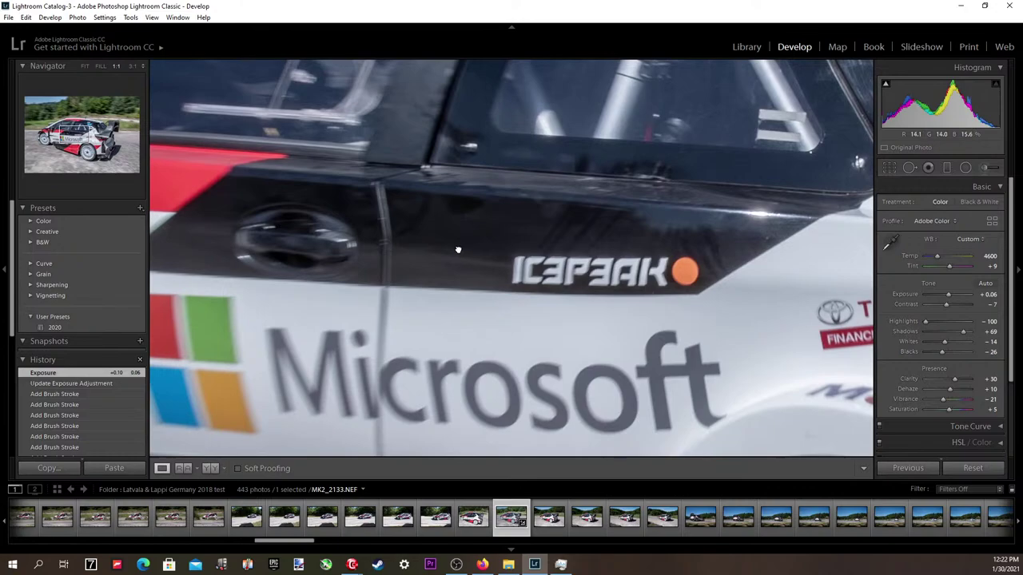
pyautogui.click(459, 253)
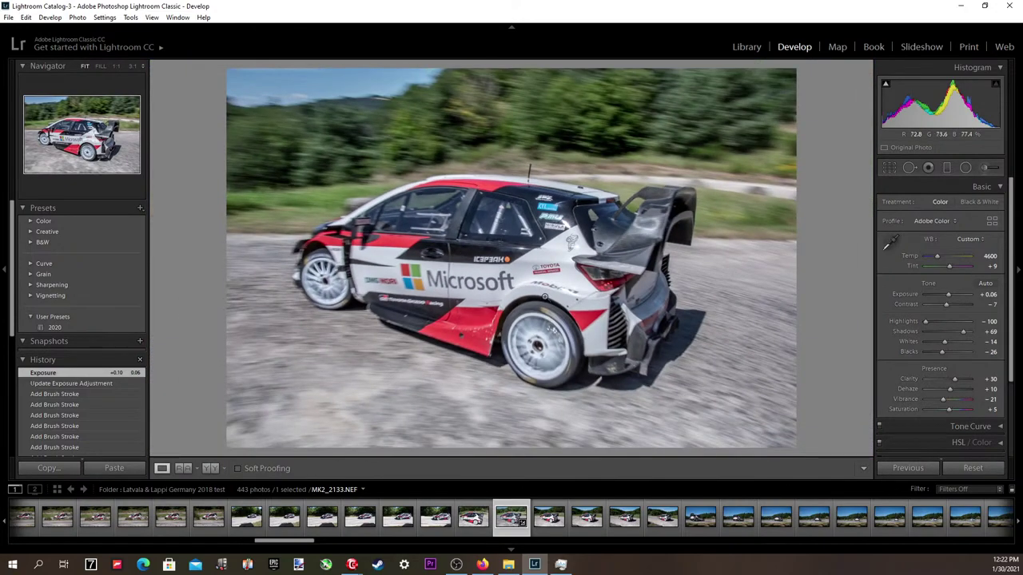
pyautogui.scroll(-2, 991, 382)
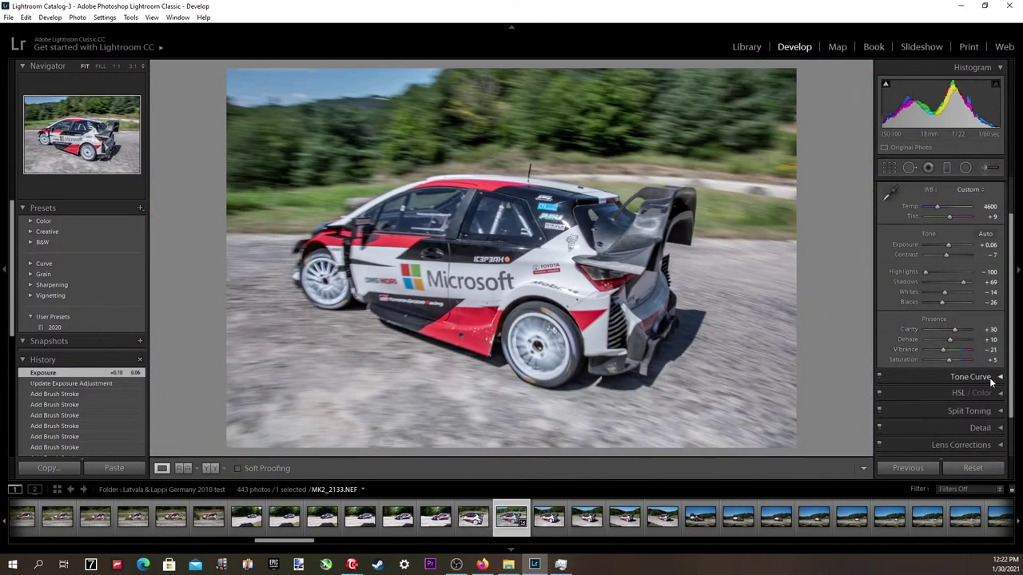
pyautogui.scroll(2, 981, 380)
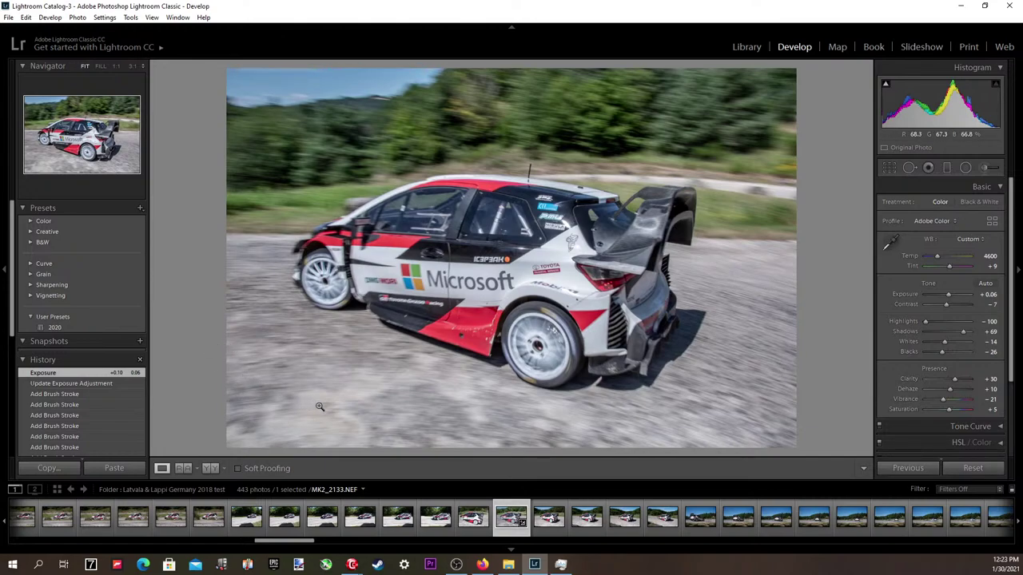
# Open the export settings for MK2_2133 and edit its text watermark so it is anchored at the photo's lower-left corner.
pyautogui.click(8, 17)
pyautogui.click(30, 162)
pyautogui.click(486, 319)
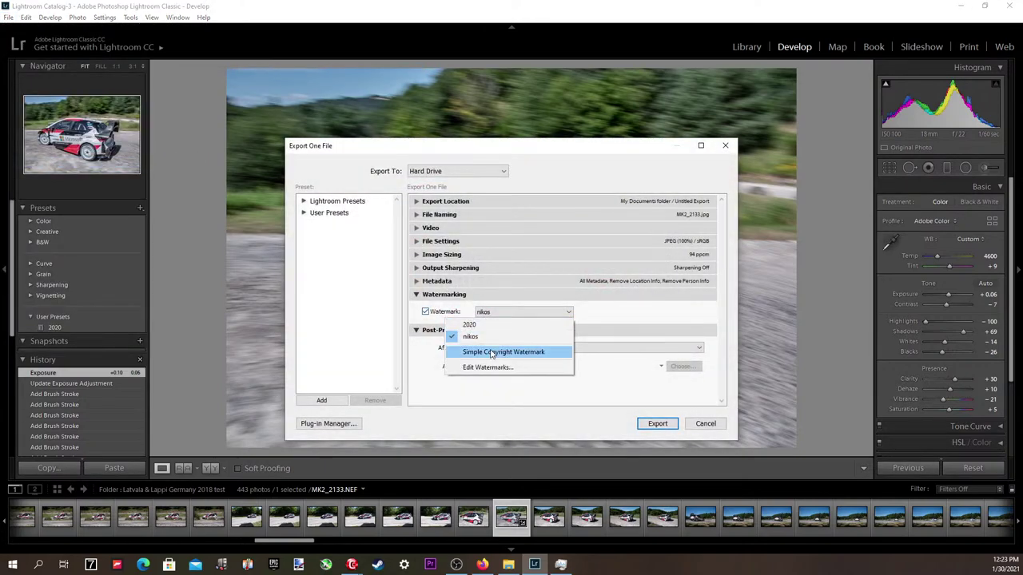
pyautogui.click(503, 368)
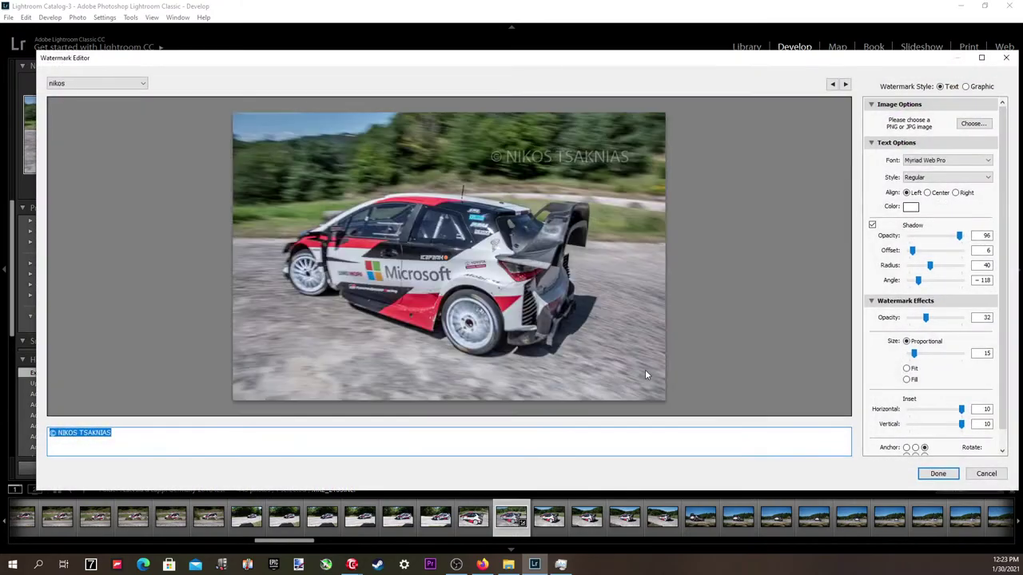
pyautogui.scroll(-1, 917, 455)
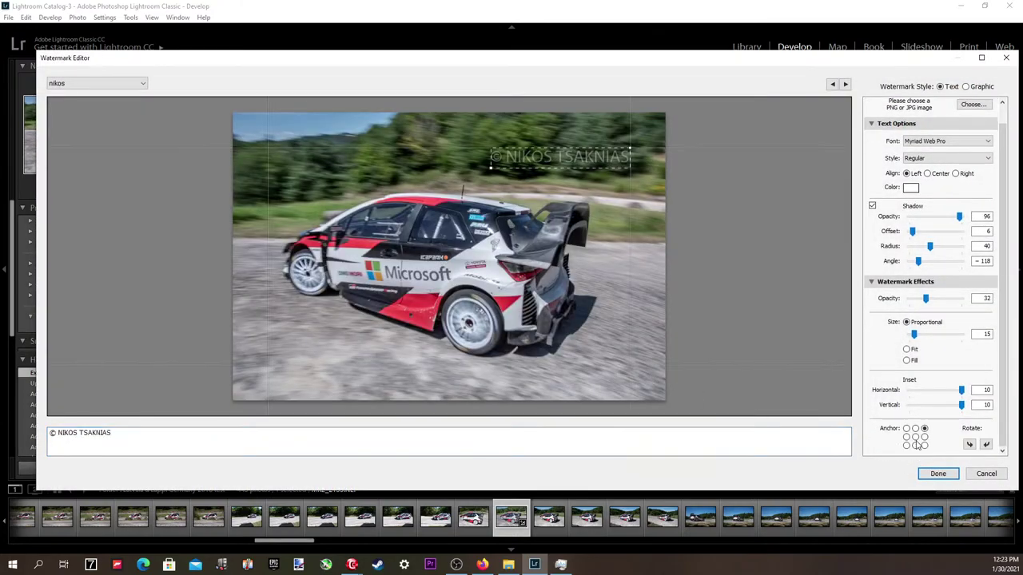
pyautogui.click(906, 437)
pyautogui.click(906, 446)
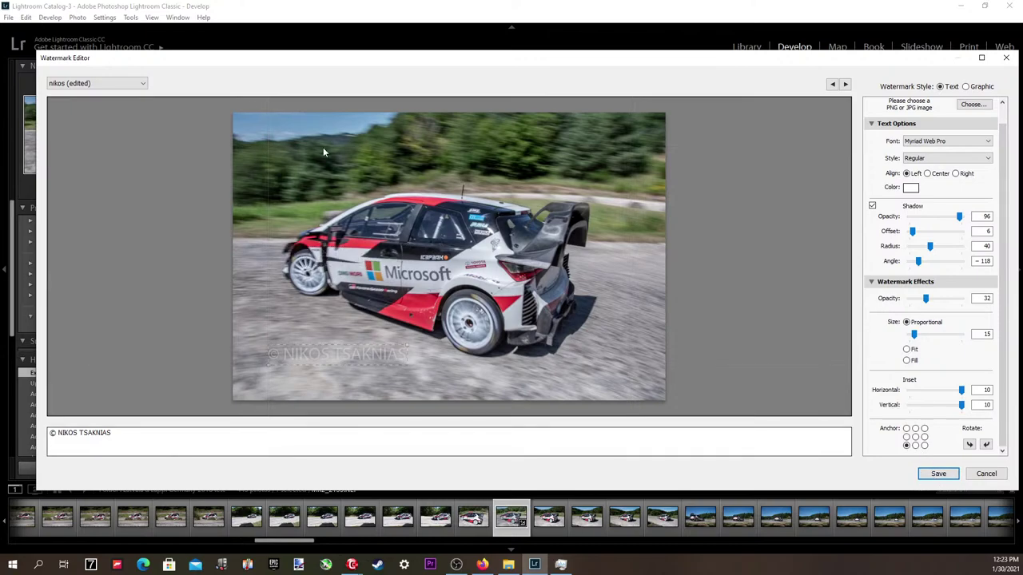
# Update the existing watermark preset with the new anchor and export MK2_2133.
pyautogui.click(67, 84)
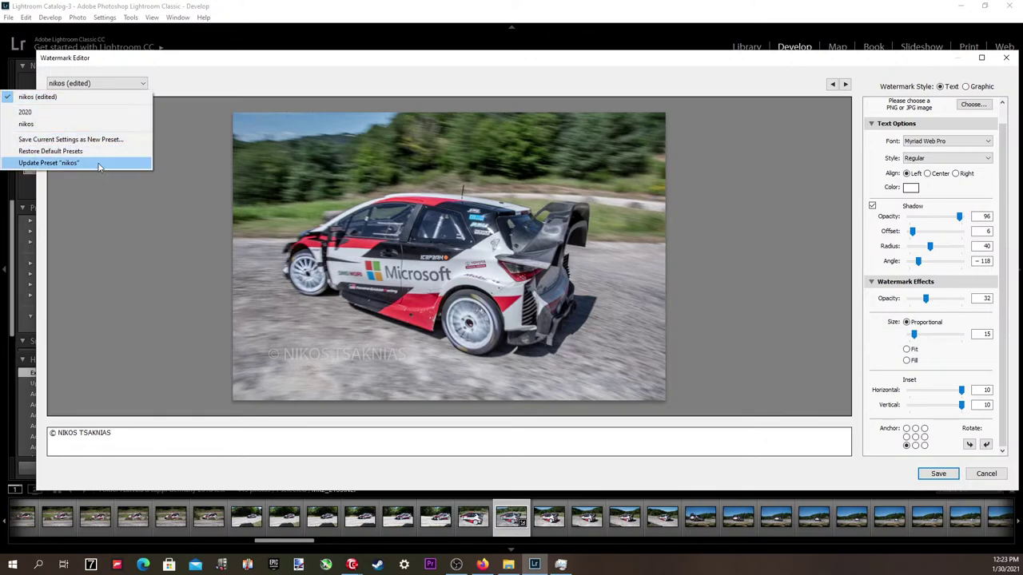
pyautogui.click(110, 173)
pyautogui.click(923, 475)
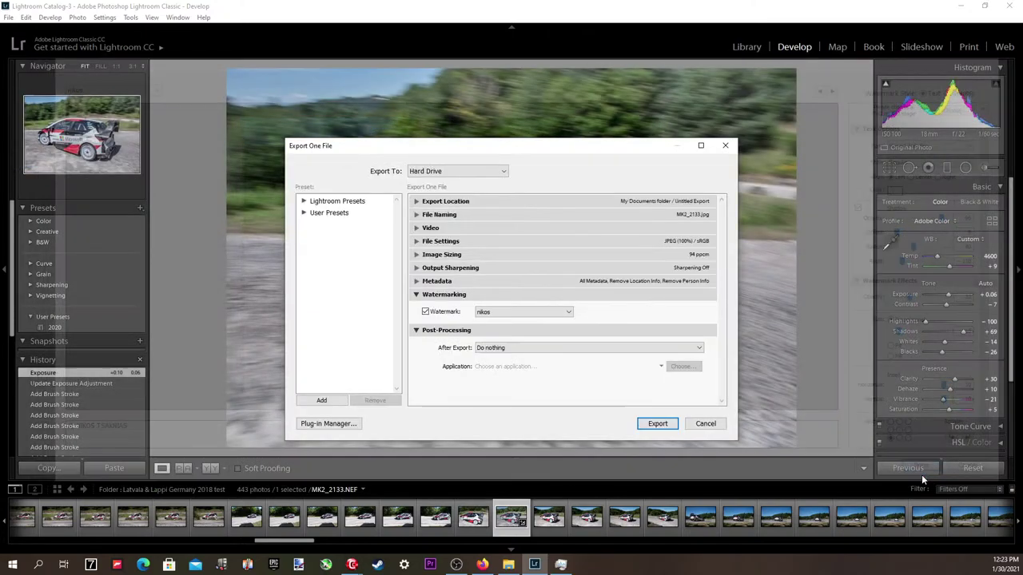
pyautogui.click(654, 426)
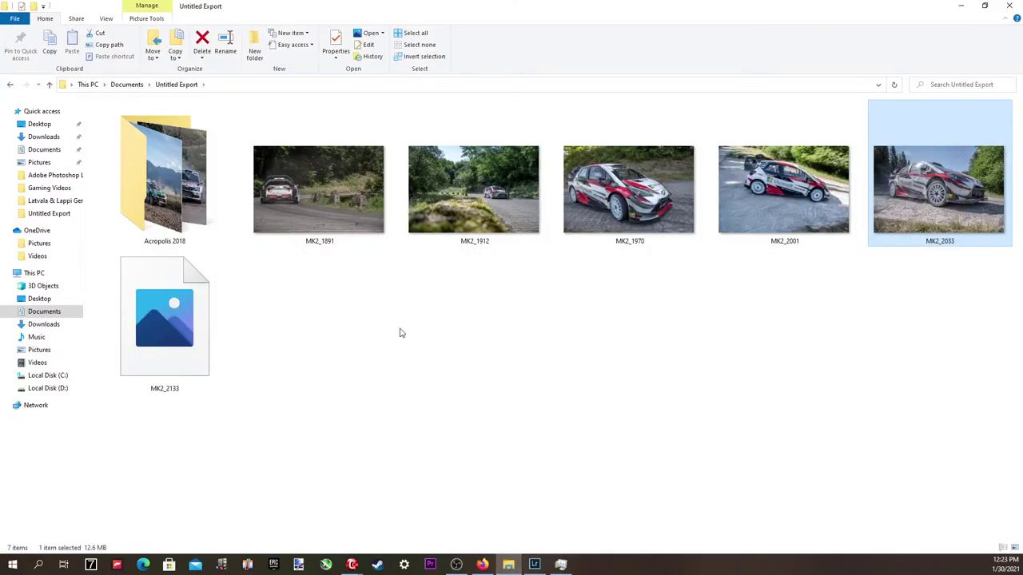
# Review the exported photos full screen from MK2_1891 to MK2_2133 and close the viewer.
pyautogui.doubleClick(269, 235)
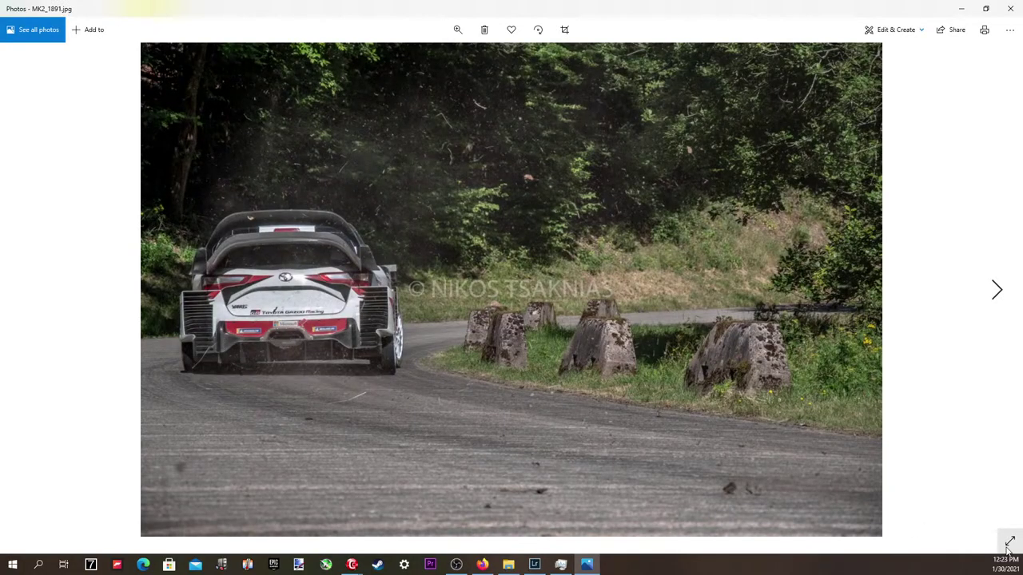
pyautogui.click(1009, 541)
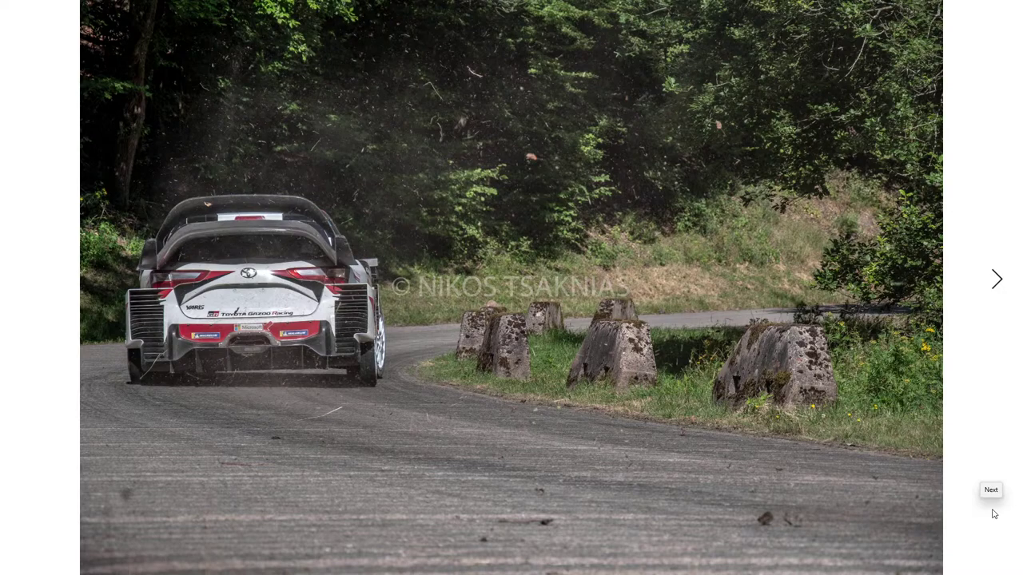
pyautogui.click(994, 514)
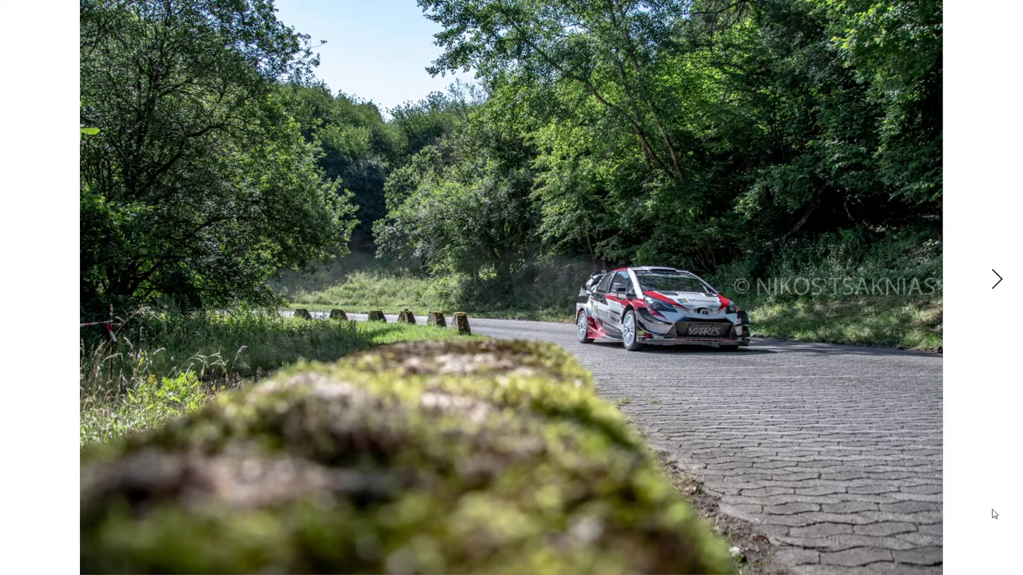
pyautogui.click(994, 513)
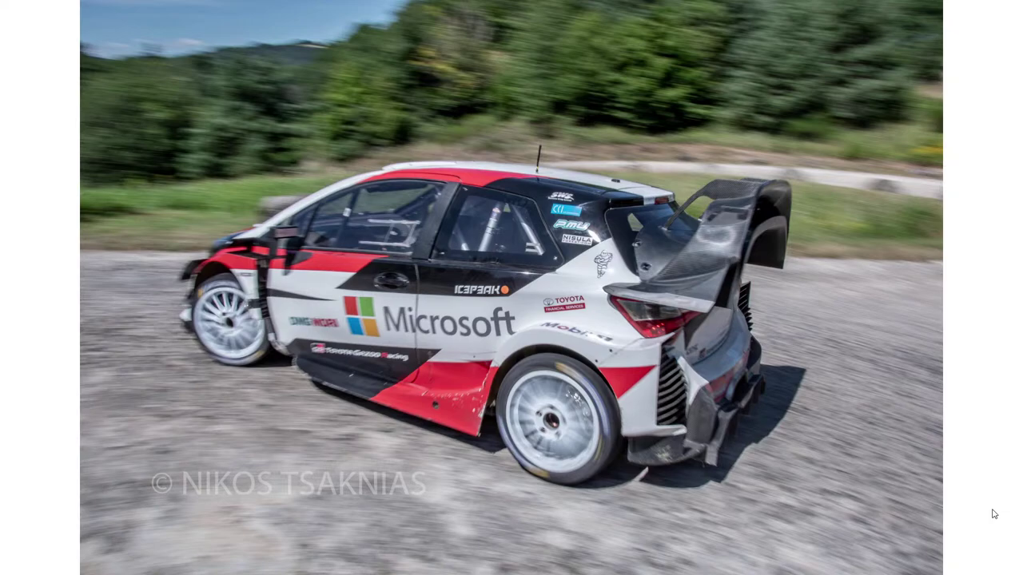
pyautogui.press('Escape')
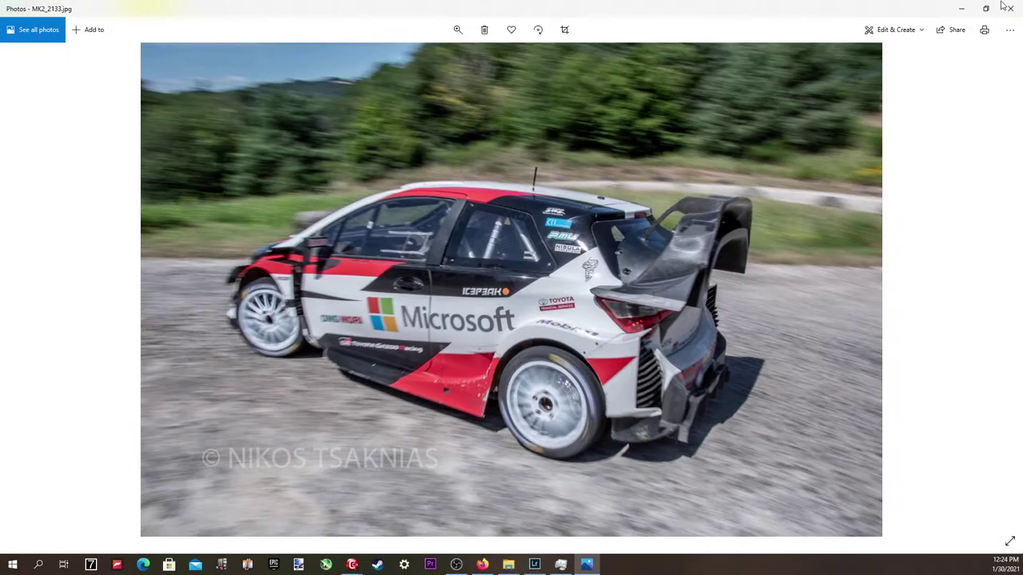
pyautogui.click(997, 19)
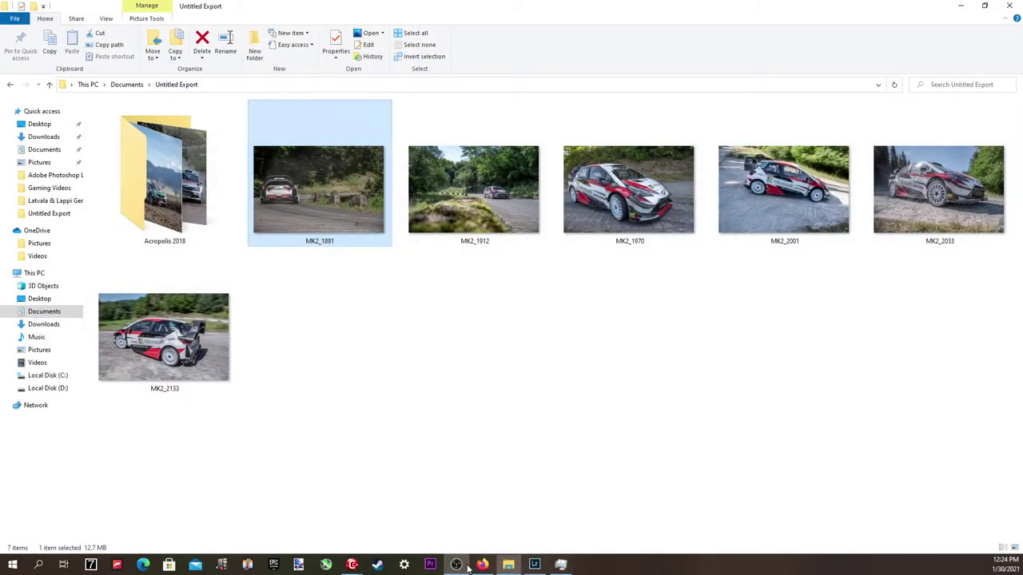
# Switch back to Lightroom's Library and show the current folder's photos as a thumbnail grid.
pyautogui.click(534, 566)
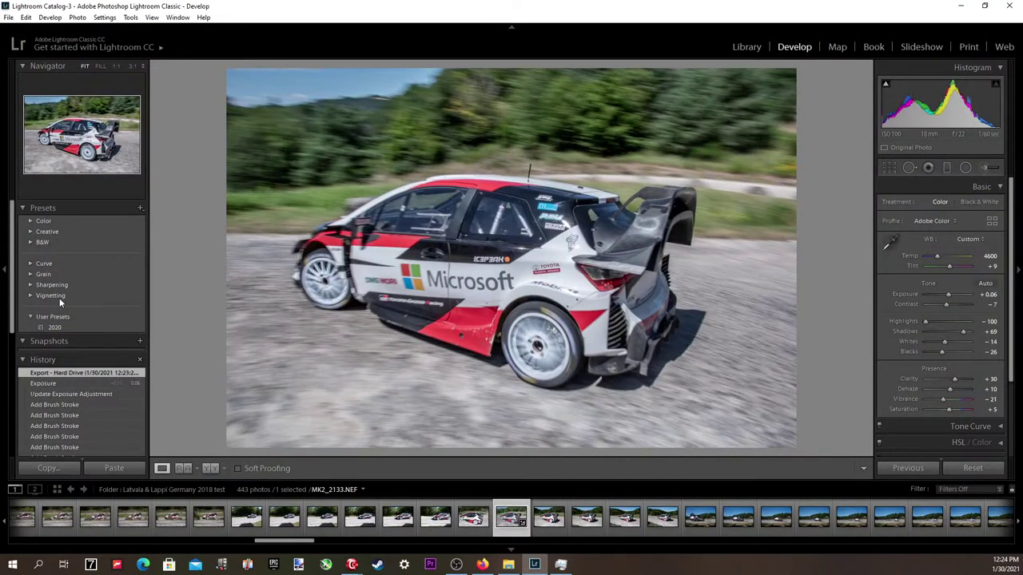
pyautogui.click(750, 47)
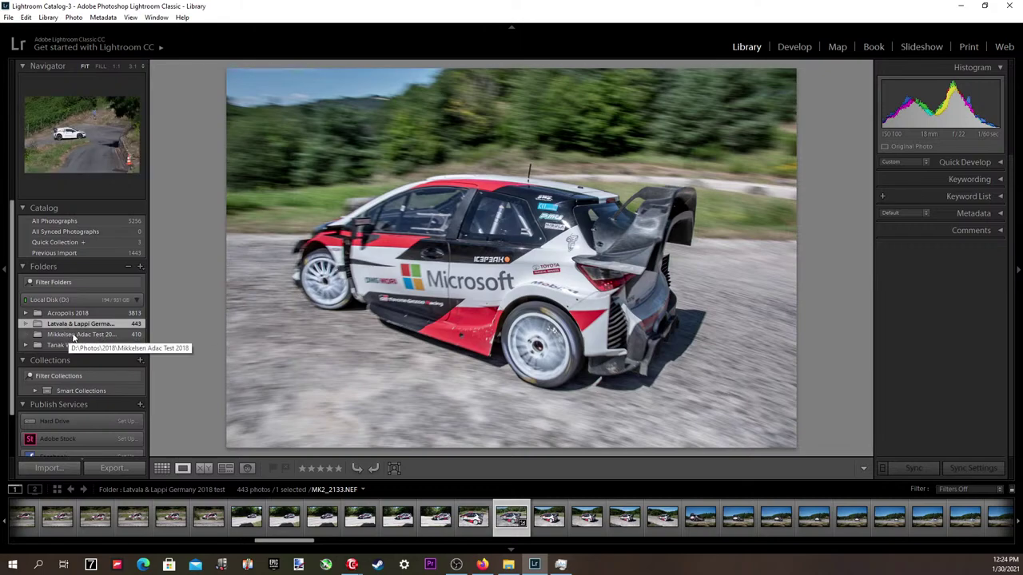
pyautogui.scroll(-1, 73, 338)
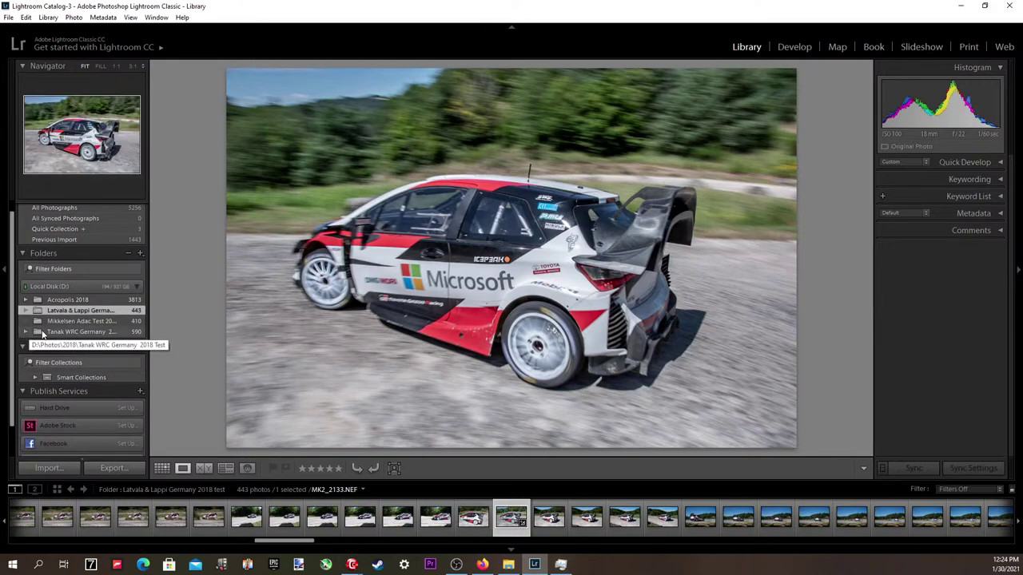
pyautogui.scroll(1, 64, 329)
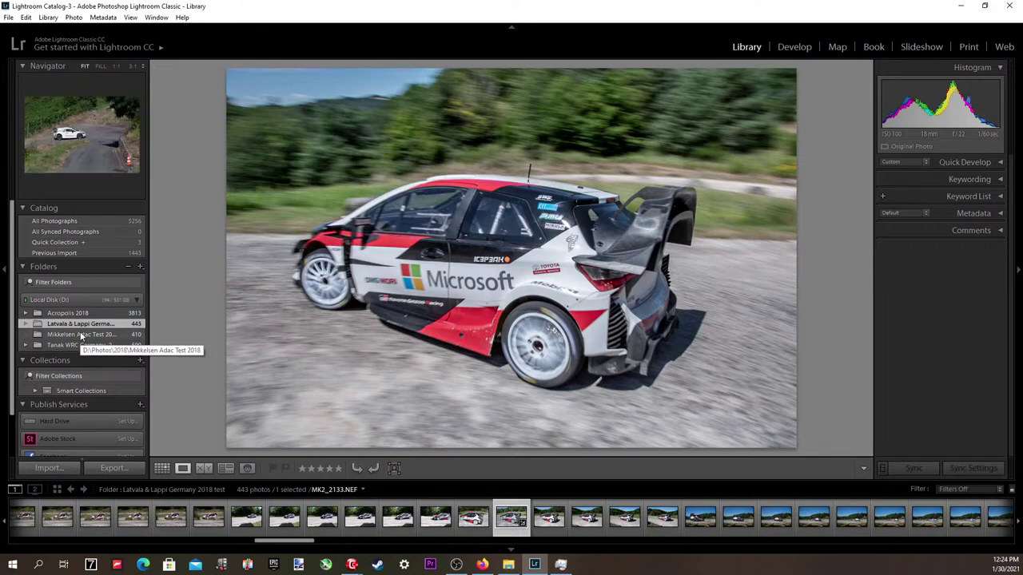
pyautogui.click(58, 489)
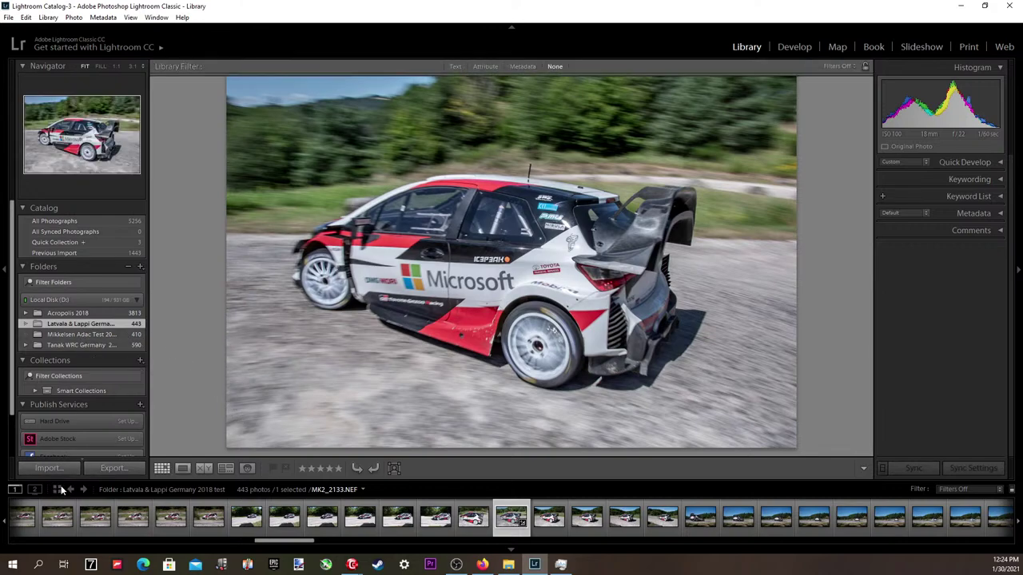
pyautogui.scroll(-3, 536, 367)
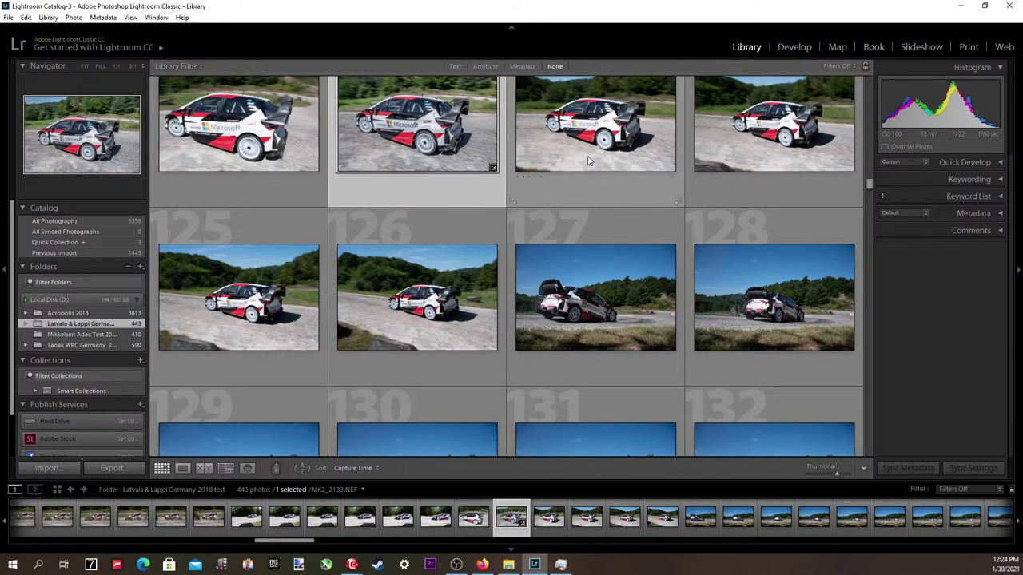
# Enlarge the photo after MK2_2133 and browse forward through the folder to MK2_2147.
pyautogui.doubleClick(588, 161)
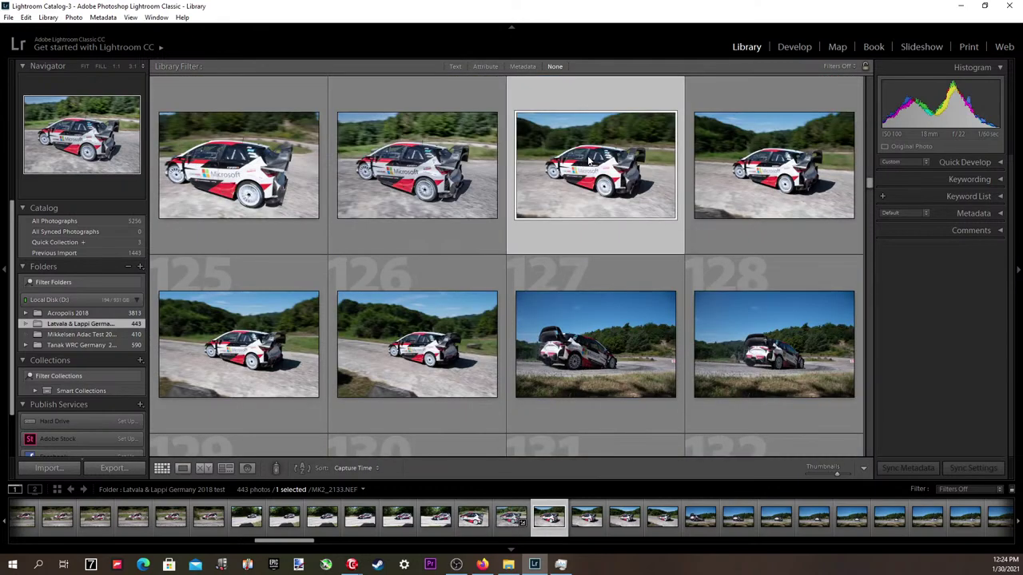
pyautogui.press('Right')
pyautogui.press('Right')
pyautogui.press('Right')
pyautogui.press('Right')
pyautogui.press('Right')
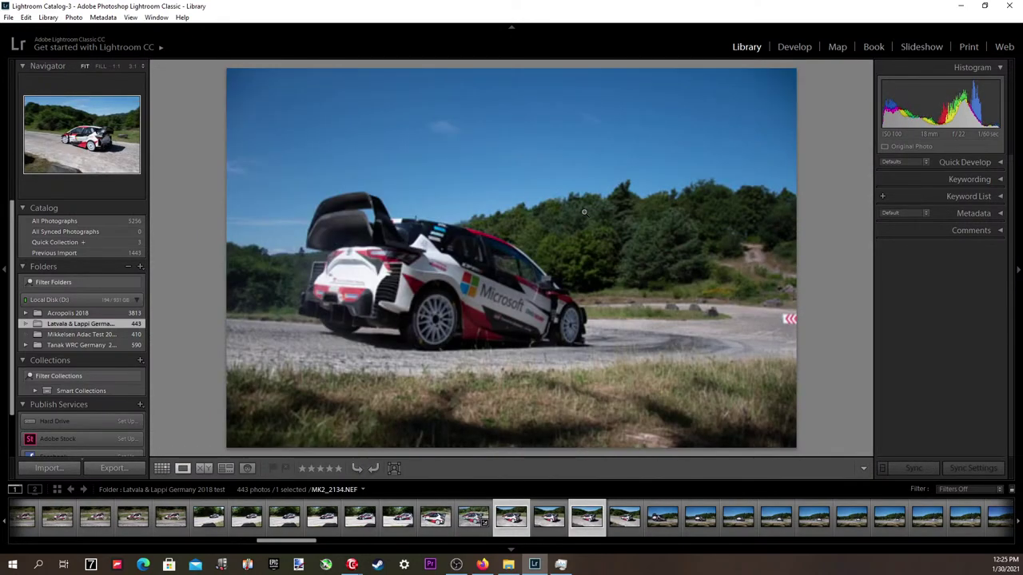
pyautogui.press('Right')
pyautogui.press('Right')
pyautogui.press('Right')
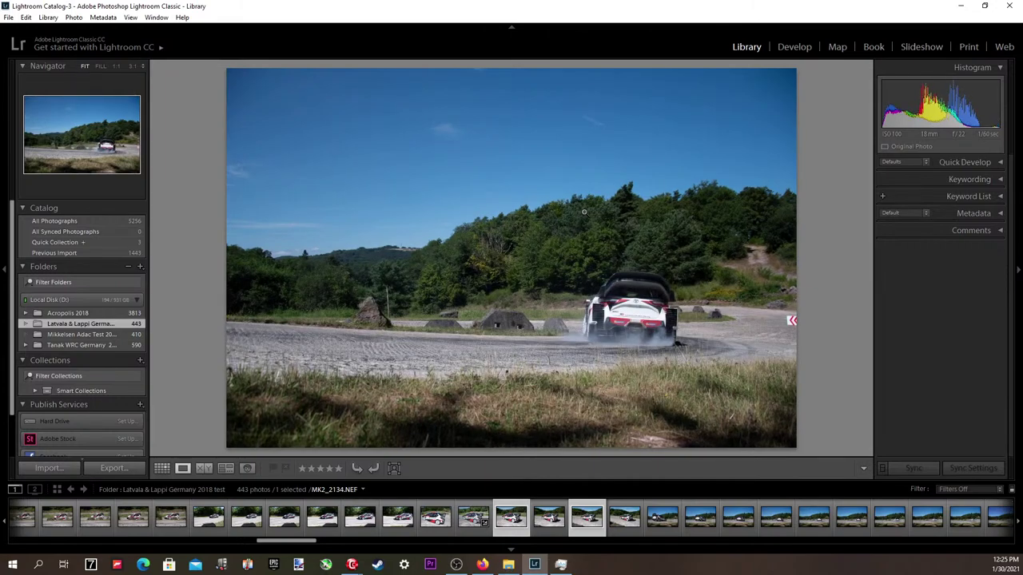
pyautogui.press('Right')
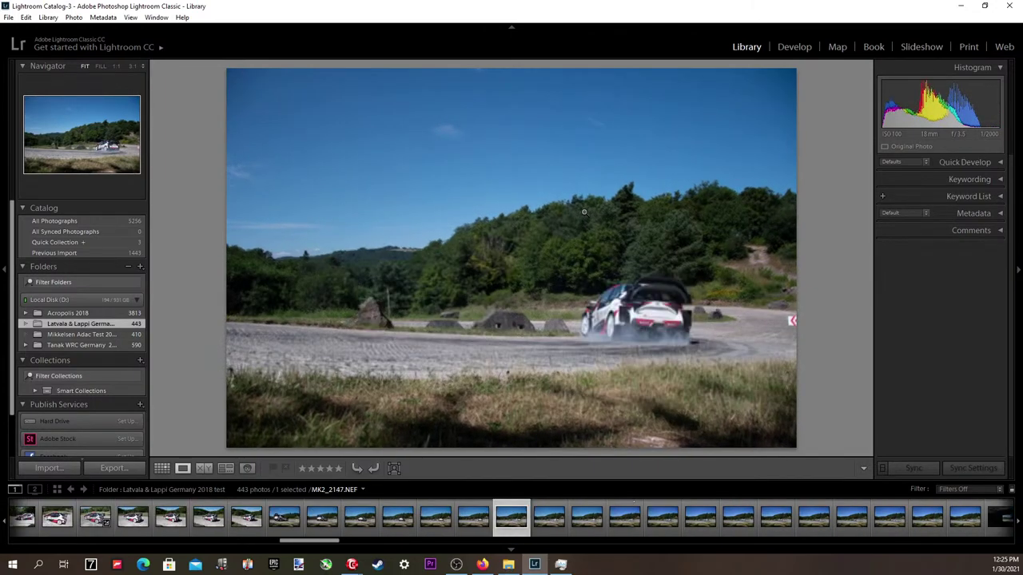
pyautogui.press('Left')
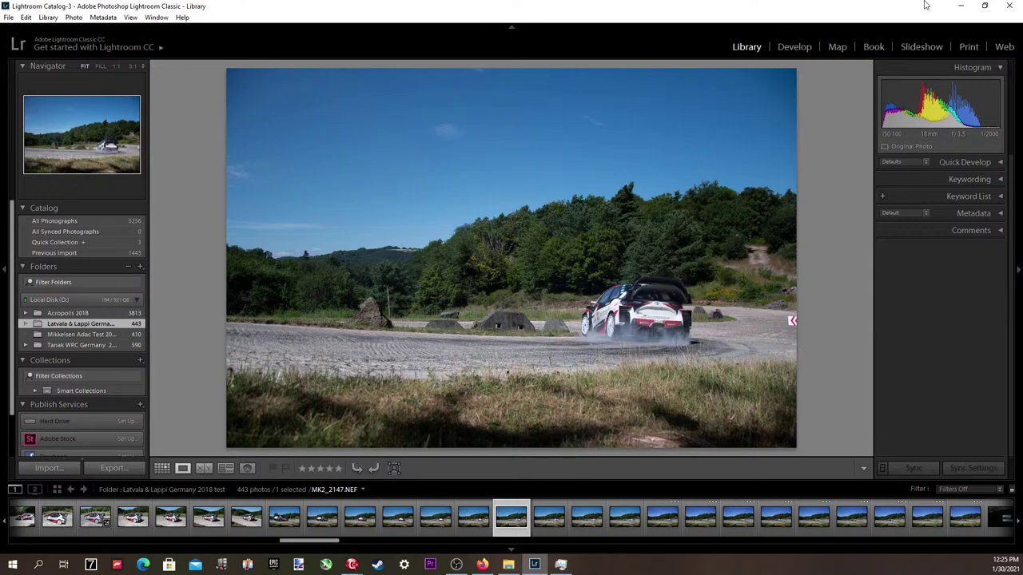
# Open MK2_2147 in Develop and apply the 2020 user preset.
pyautogui.click(794, 46)
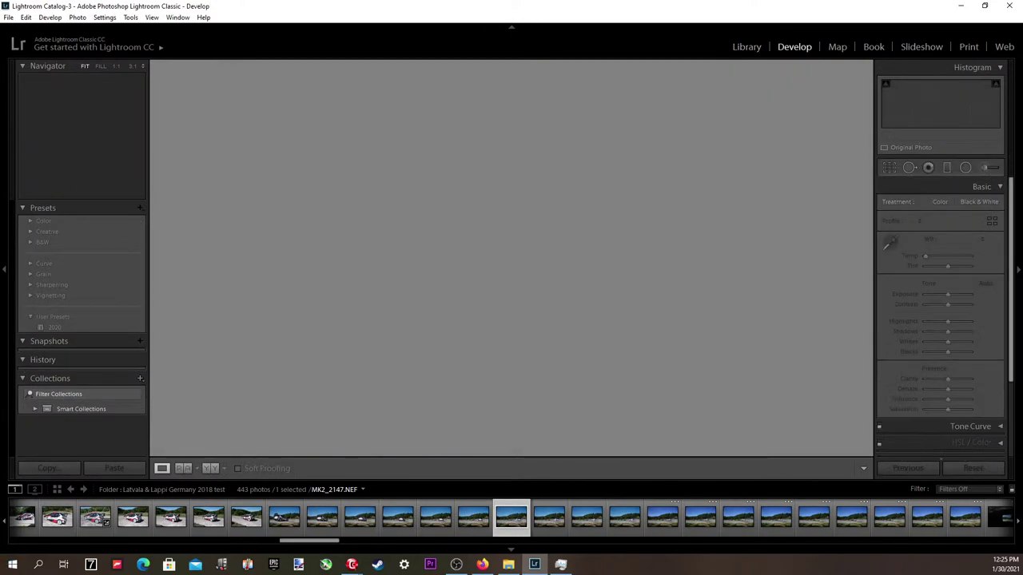
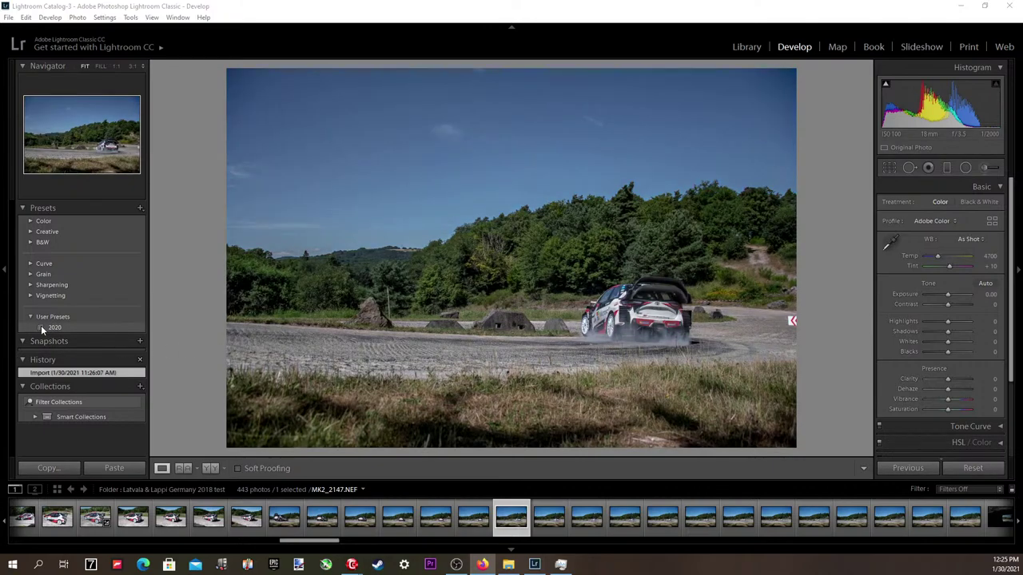
pyautogui.click(44, 326)
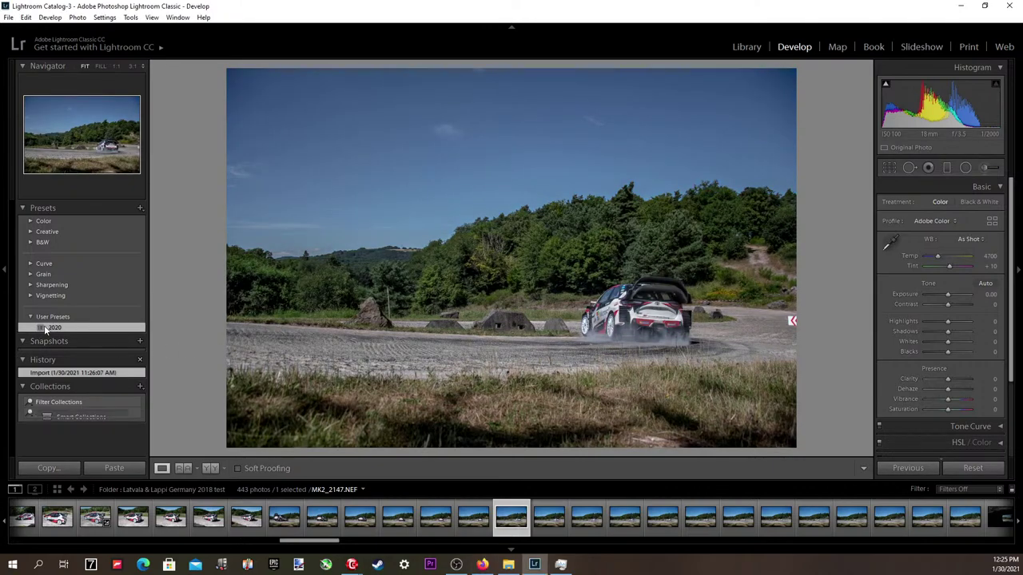
pyautogui.click(984, 295)
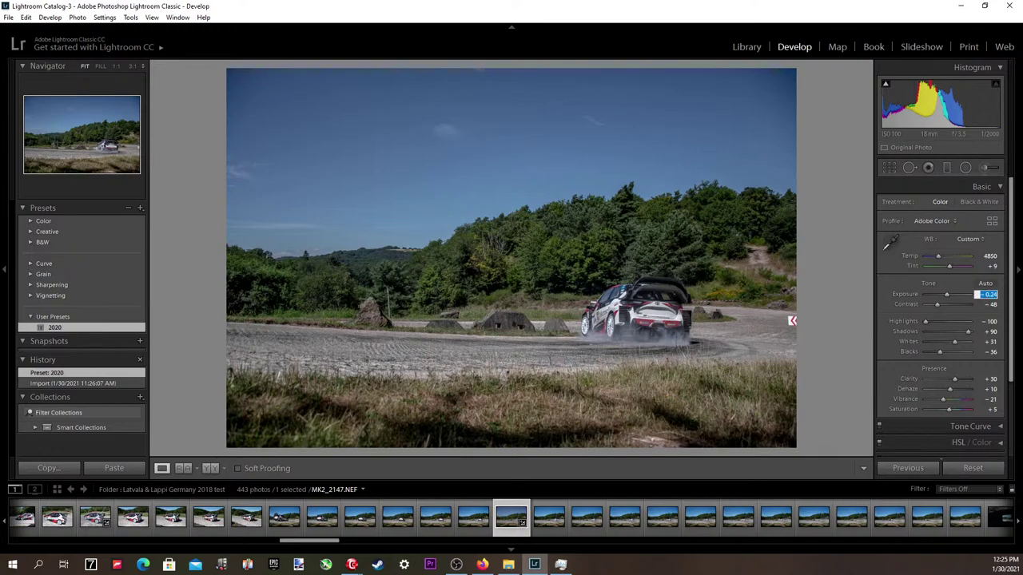
pyautogui.hotkey('alt', 'Tab')
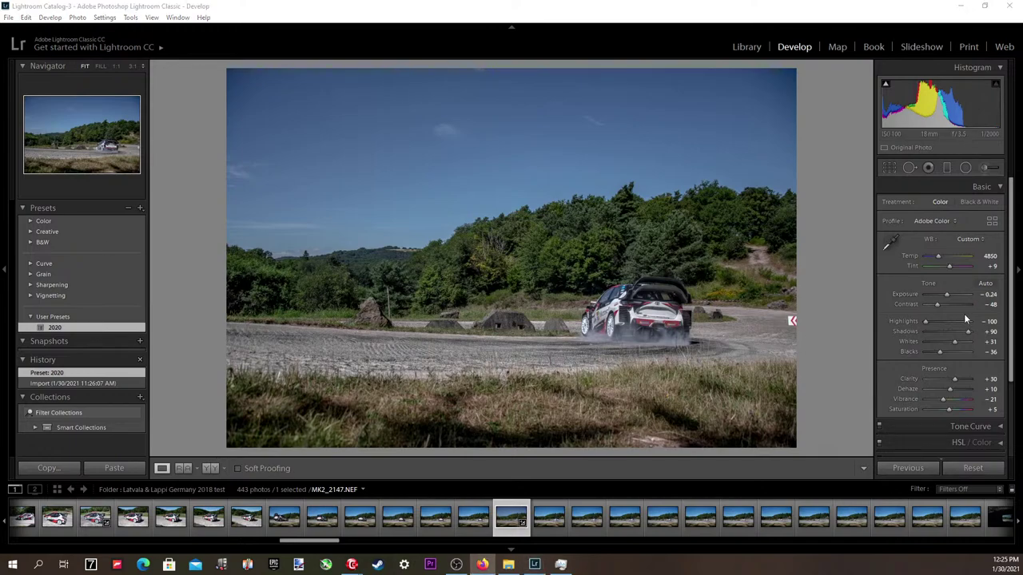
# Raise the photo's overall exposure to +0.36.
pyautogui.click(990, 256)
pyautogui.press('Tab')
pyautogui.press('Tab')
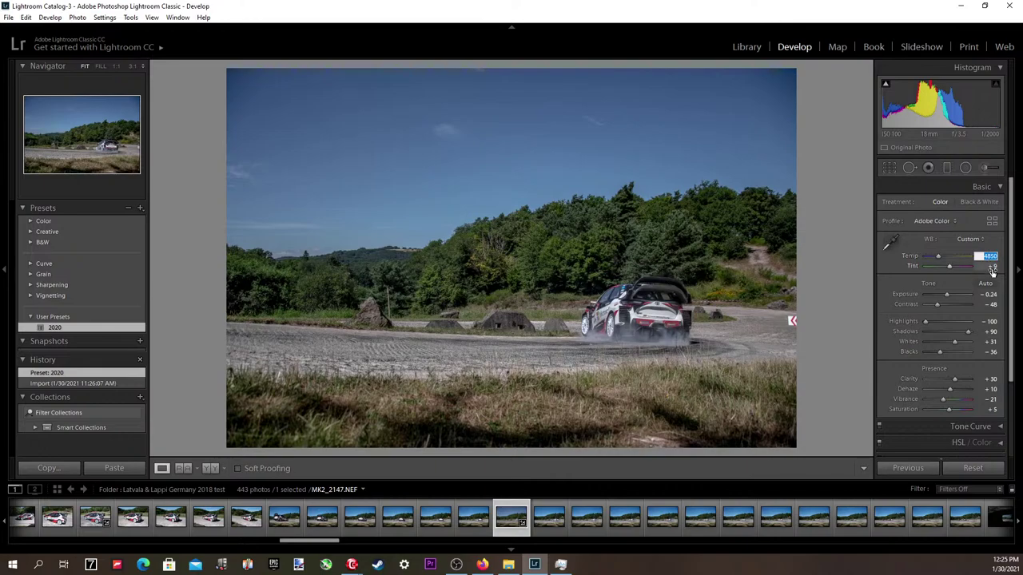
pyautogui.press('Up')
pyautogui.press('Up')
pyautogui.press('Up')
pyautogui.press('Up')
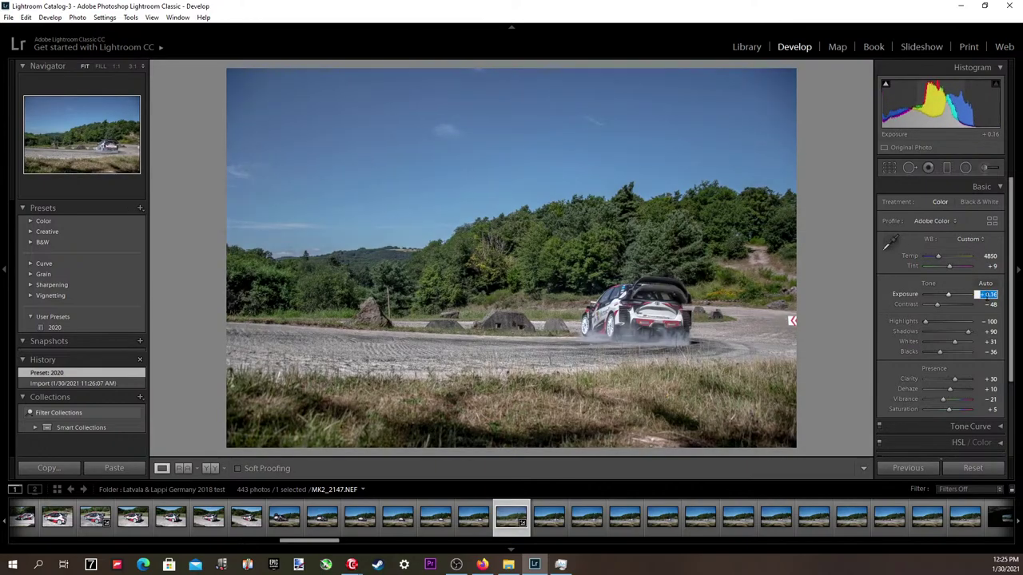
pyautogui.press('Up')
pyautogui.press('Down')
pyautogui.press('Up')
pyautogui.press('Up')
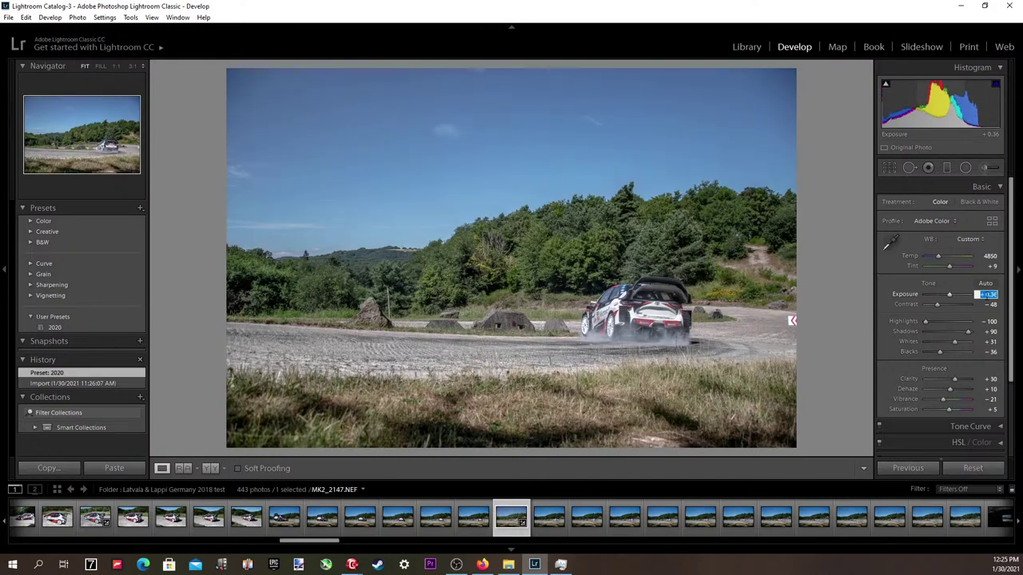
pyautogui.press('Down')
# Try a cooler colour temperature on the photo and set it back to 4850.
pyautogui.hotkey('shift', 'Tab')
pyautogui.hotkey('shift', 'Tab')
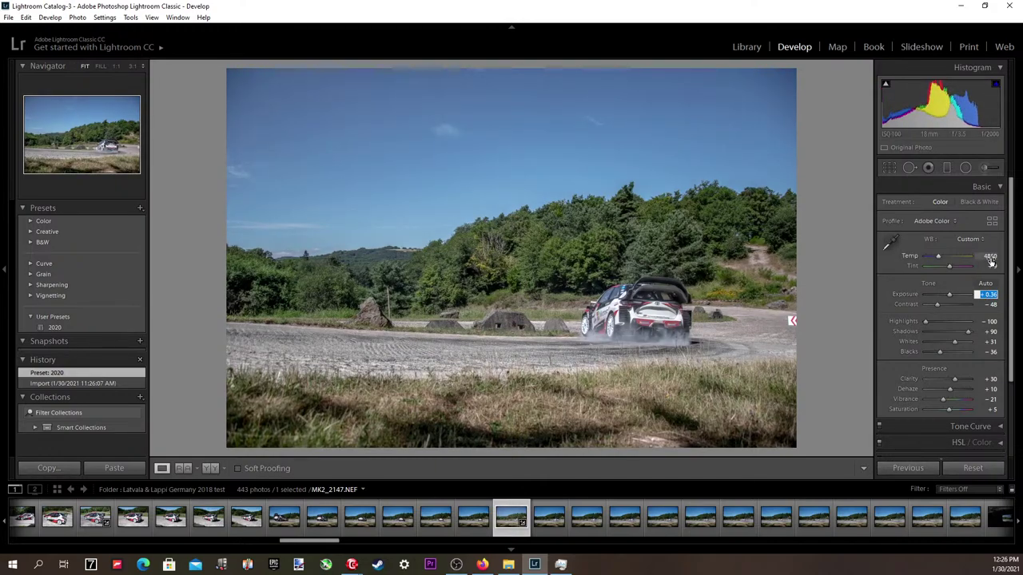
pyautogui.press('Down')
pyautogui.press('Down')
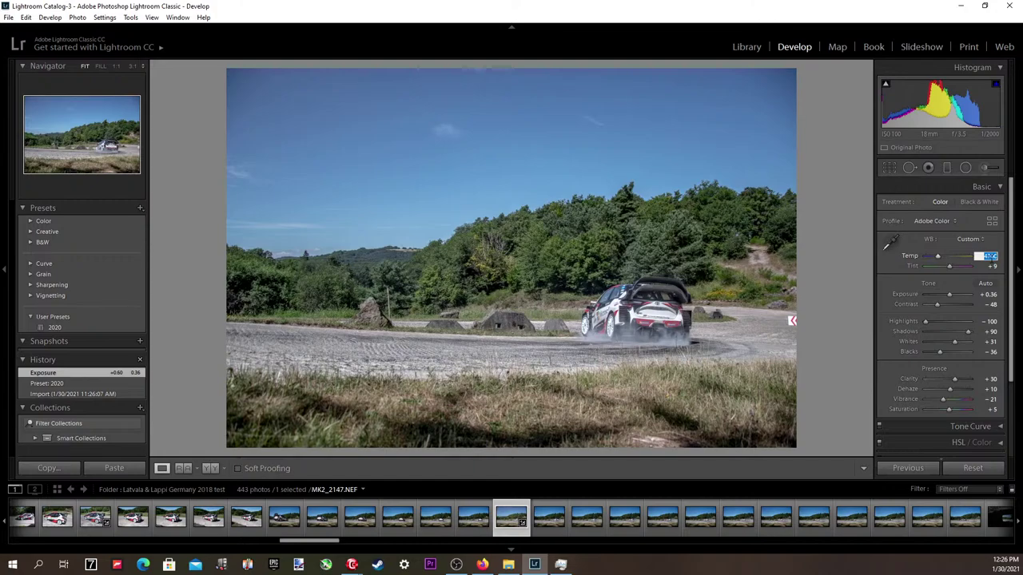
pyautogui.press('Up')
pyautogui.press('Up')
pyautogui.press('Up')
# Set the photo's contrast to -29.
pyautogui.moveTo(937, 307); pyautogui.dragTo(942, 307)
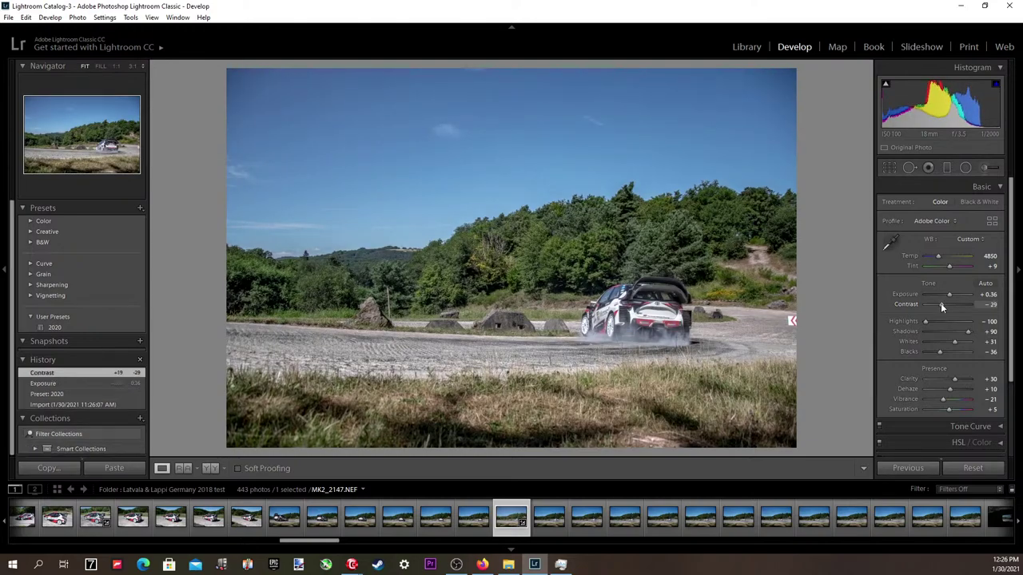
# Set the photo's highlights to -90, shadows to +76 and whites to +26.
pyautogui.moveTo(927, 321); pyautogui.dragTo(967, 332)
pyautogui.moveTo(966, 335); pyautogui.dragTo(954, 345)
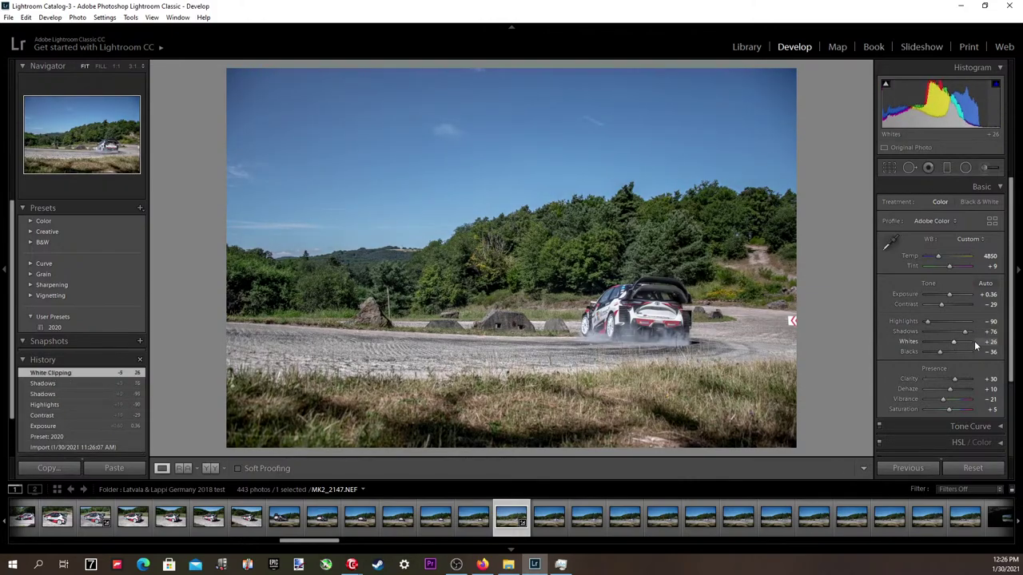
# Fine-tune the whites to +15 while viewing the highlight clipping mask.
pyautogui.keyDown('alt'); pyautogui.click(988, 343); pyautogui.keyUp('alt')
pyautogui.hotkey('alt', 'Up')
pyautogui.press('Up')
pyautogui.press('Up')
pyautogui.press('Up')
pyautogui.press('Up')
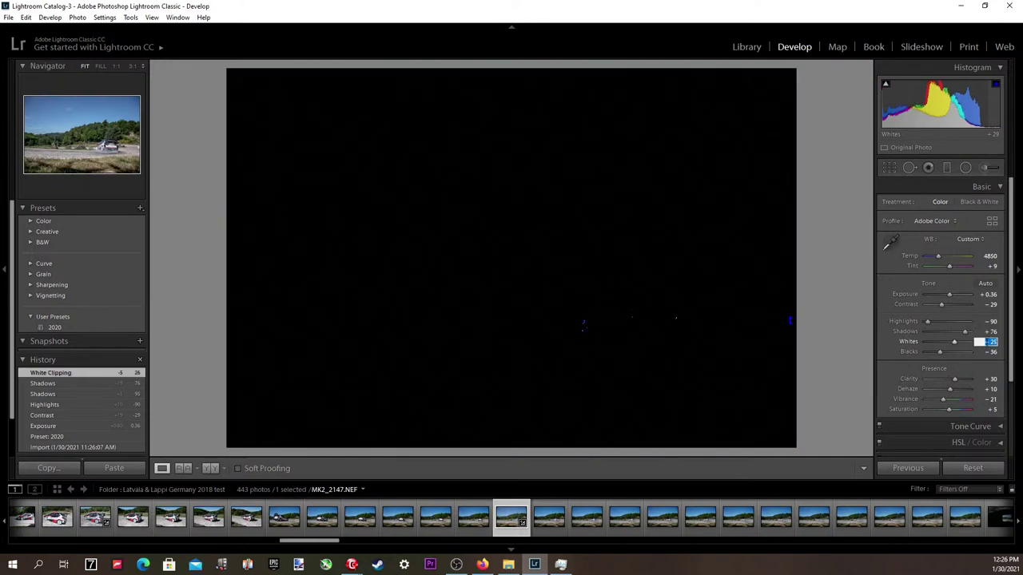
pyautogui.press('Down')
pyautogui.press('Down')
pyautogui.press('Down')
pyautogui.press('Down')
pyautogui.press('Down')
pyautogui.press('Down')
pyautogui.press('Down')
pyautogui.press('Down')
pyautogui.press('Down')
pyautogui.press('Down')
pyautogui.press('Down')
pyautogui.press('Down')
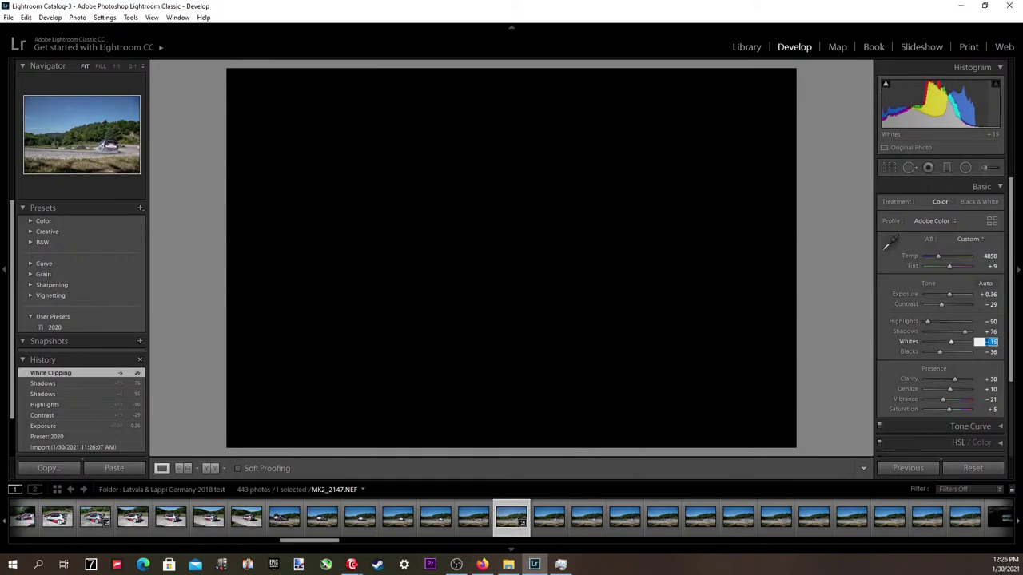
# Adjust the blacks with the shadow clipping mask shown and settle them at +20.
pyautogui.press('Tab')
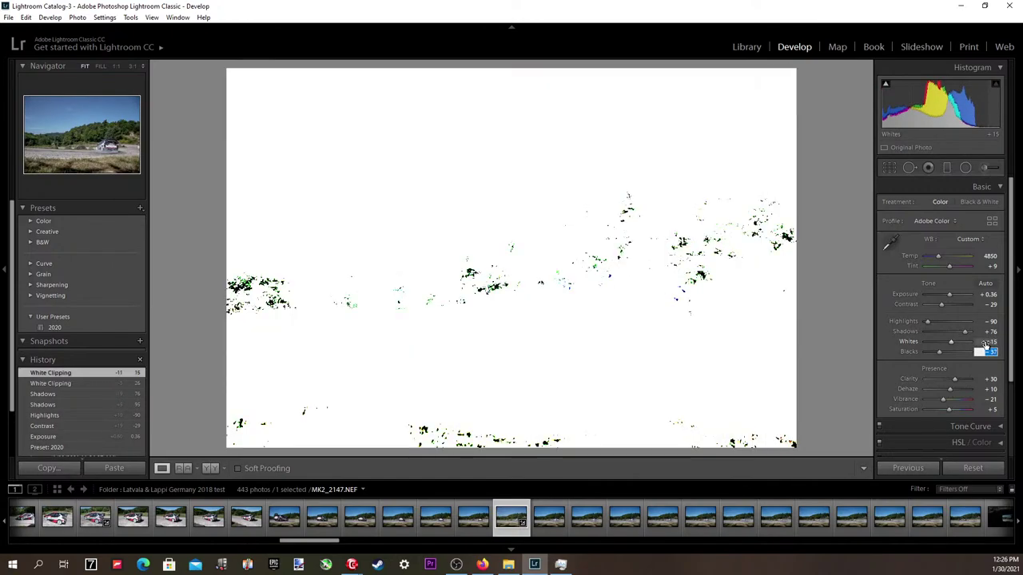
pyautogui.press('Down')
pyautogui.press('Down')
pyautogui.press('Down')
pyautogui.press('Down')
pyautogui.press('Down')
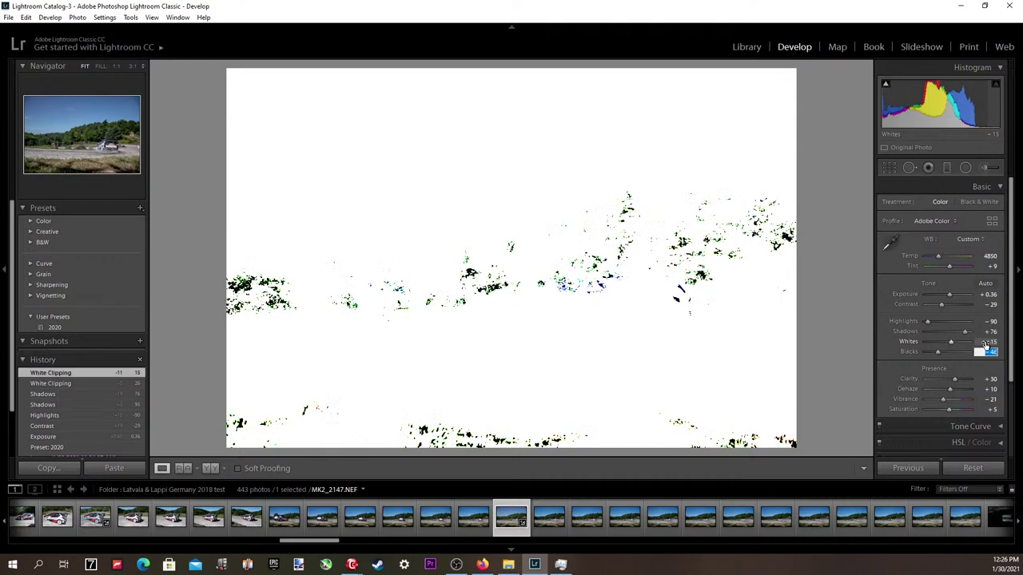
pyautogui.press('Up')
pyautogui.press('Up')
pyautogui.press('Up')
pyautogui.press('Up')
pyautogui.press('Up')
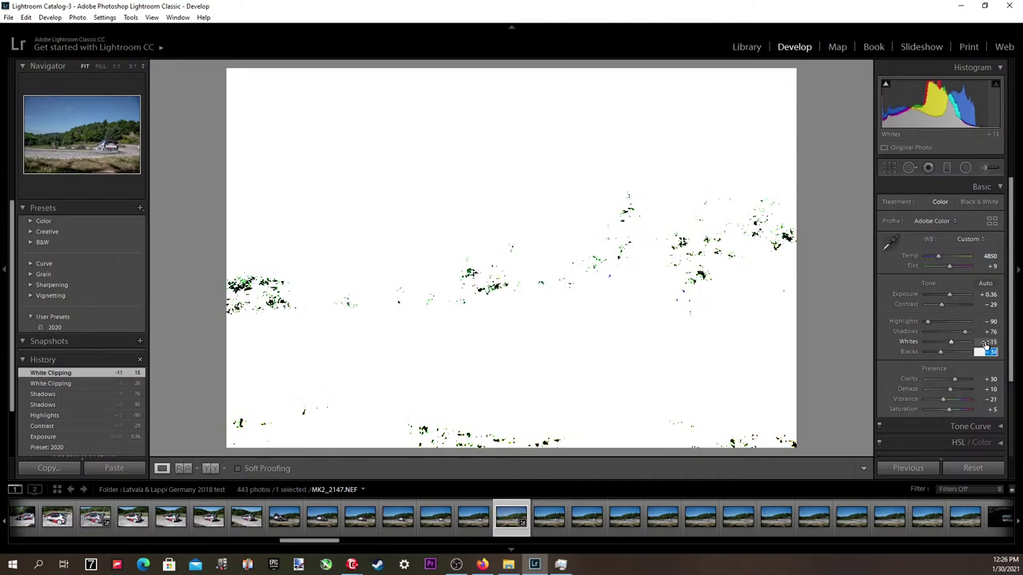
pyautogui.press('Up')
pyautogui.press('Up')
pyautogui.press('Up')
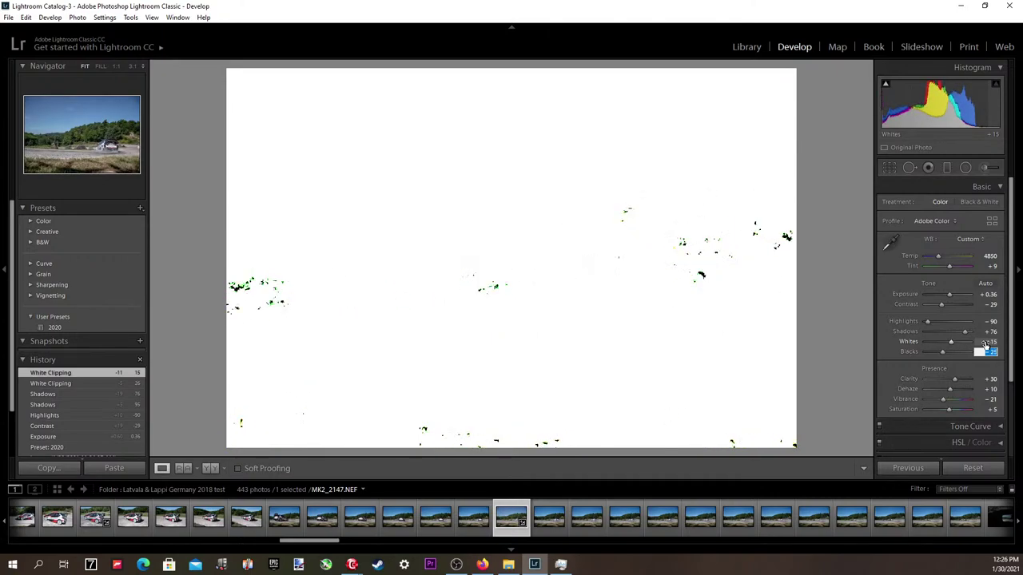
pyautogui.press('Up')
pyautogui.press('Up')
pyautogui.press('Up')
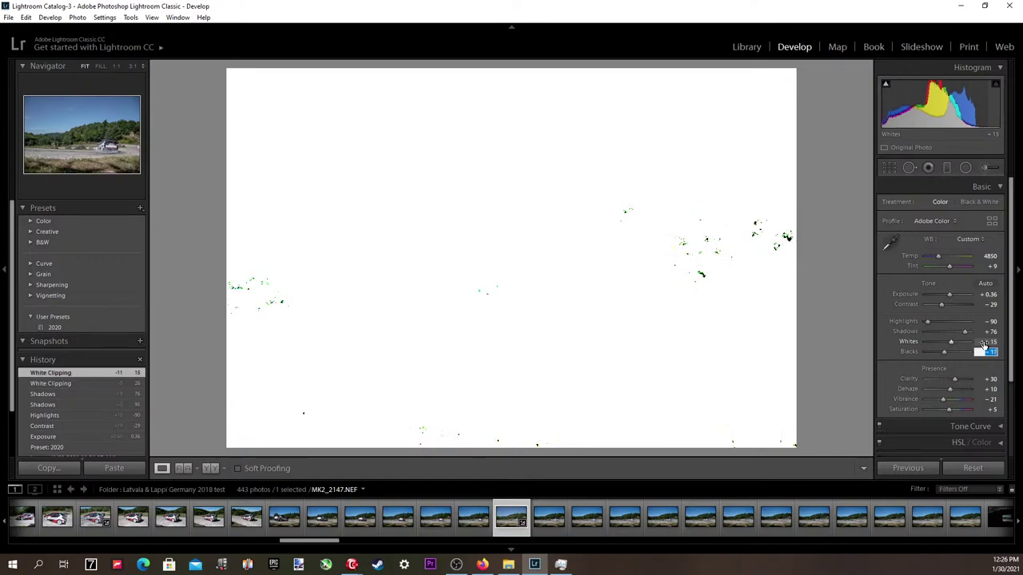
pyautogui.press('Up')
pyautogui.press('Up')
pyautogui.press('Up')
pyautogui.press('Up')
pyautogui.press('Up')
pyautogui.press('Up')
pyautogui.press('Up')
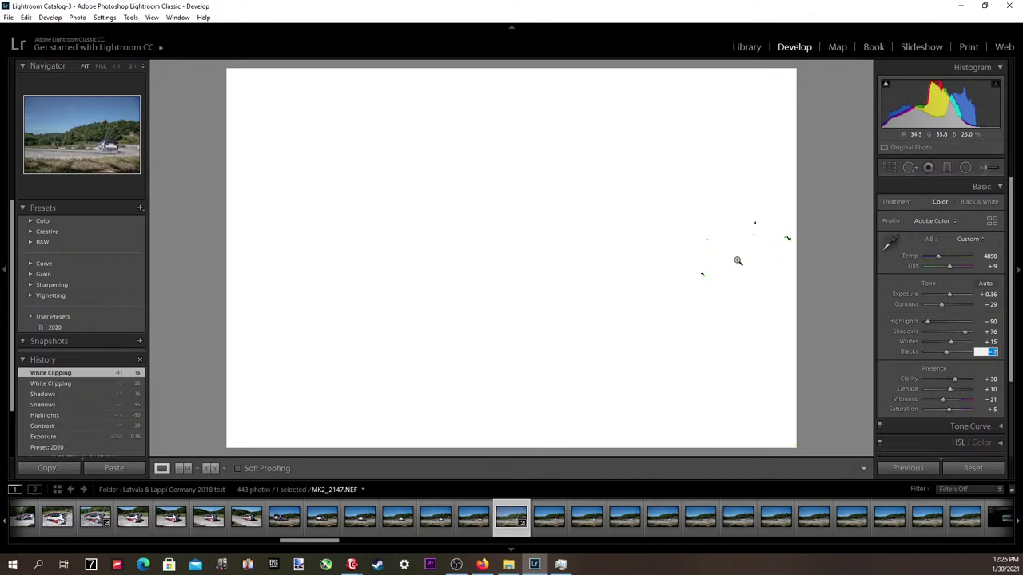
pyautogui.press('Down')
pyautogui.press('Down')
pyautogui.press('Down')
pyautogui.press('Up')
pyautogui.press('Up')
pyautogui.press('Up')
pyautogui.press('Up')
pyautogui.press('Up')
pyautogui.press('Up')
pyautogui.press('Up')
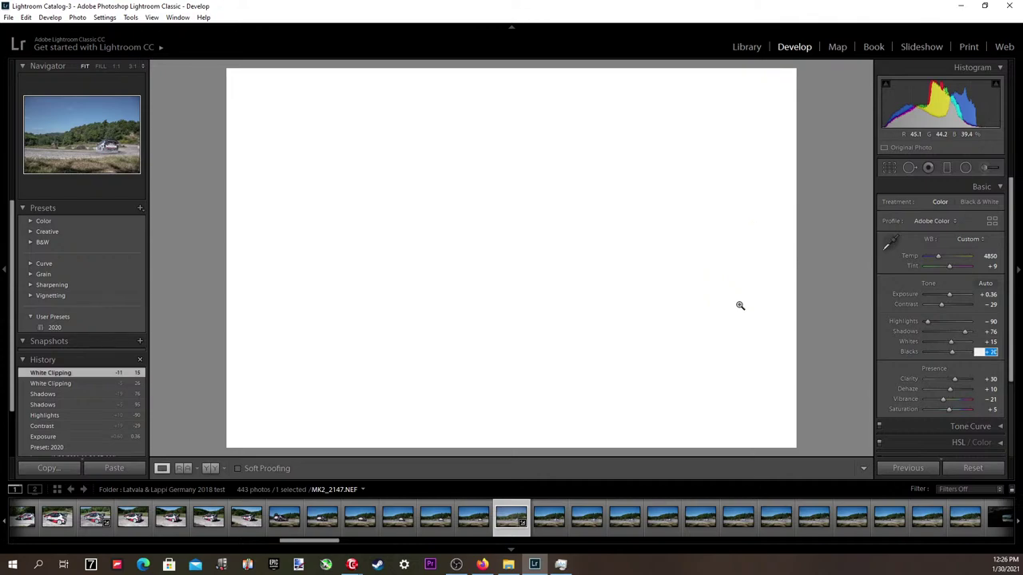
pyautogui.press('Return')
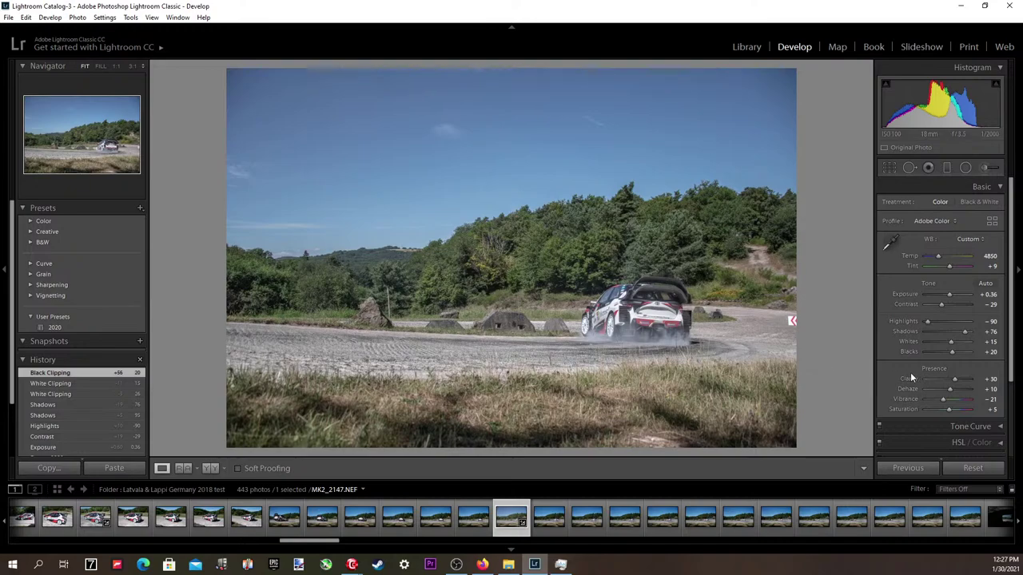
# Recheck the overall exposure at +0.36 and set the photo's colour temperature to 4900.
pyautogui.click(988, 294)
pyautogui.press('Down')
pyautogui.press('Up')
pyautogui.click(991, 256)
# Draw a graduated filter from the top of the sky down to the roadside and reduce its exposure slightly below zero.
pyautogui.click(947, 168)
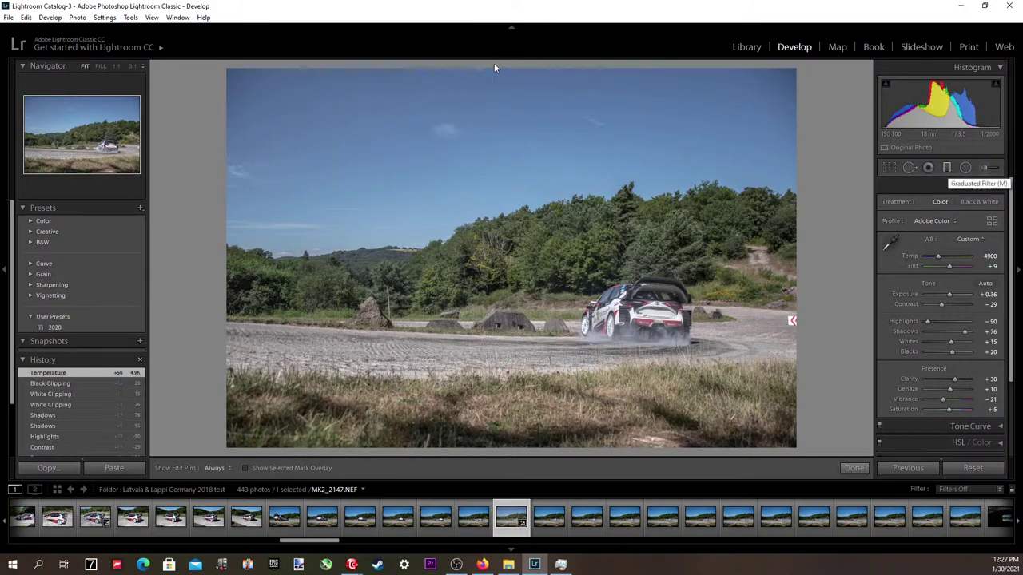
pyautogui.moveTo(494, 67); pyautogui.dragTo(532, 297)
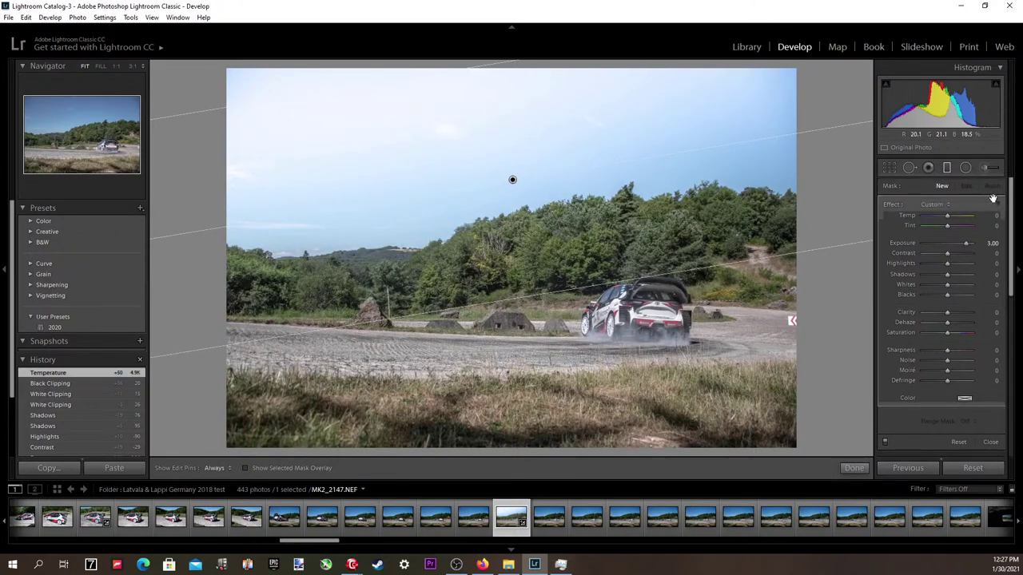
pyautogui.click(991, 243)
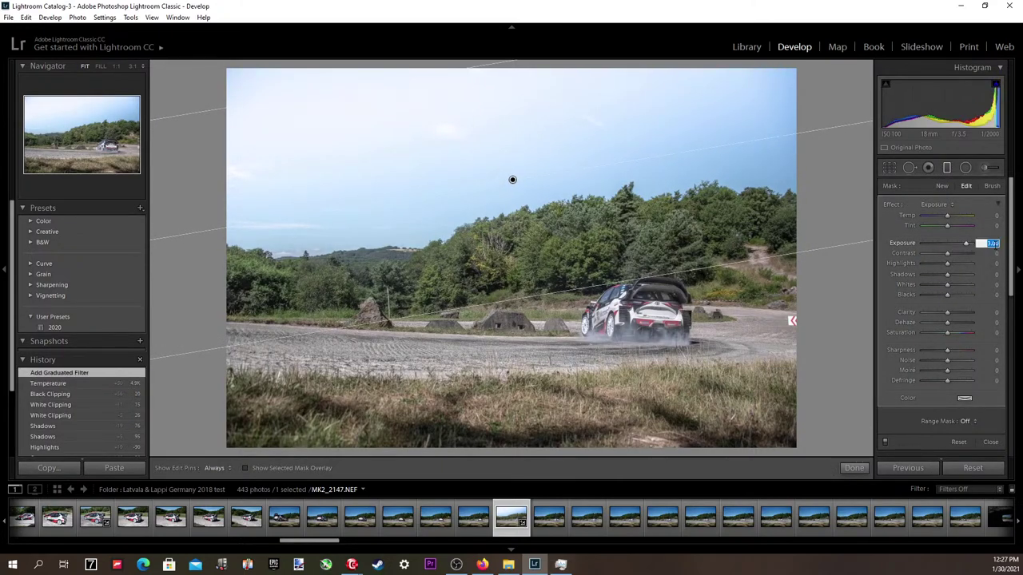
pyautogui.write('0.1')
pyautogui.press('Return')
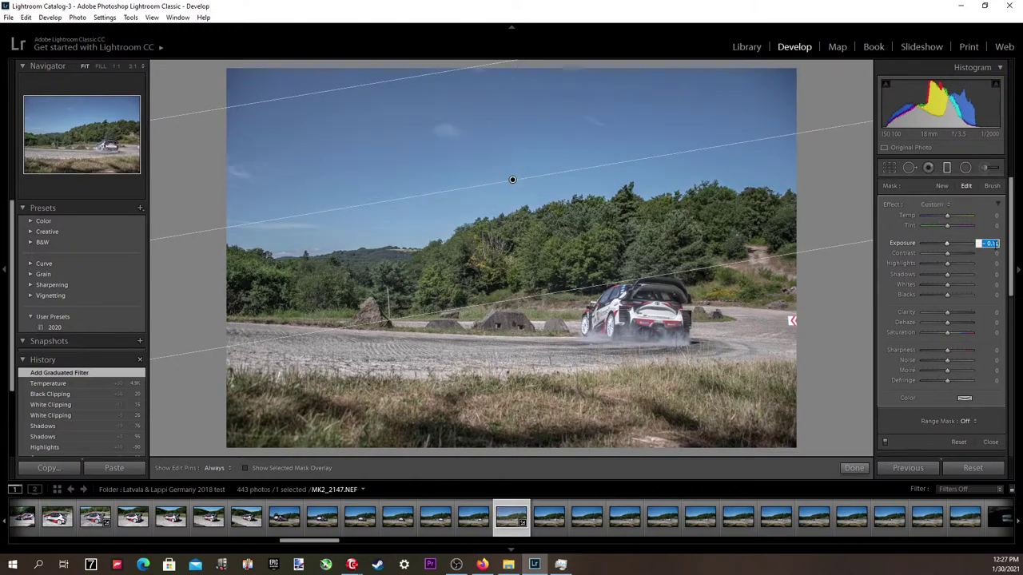
pyautogui.press('Down')
# Set the sky filter's temperature to -6, exposure to -0.10, highlights to -24 and contrast to 4.
pyautogui.moveTo(949, 216)
pyautogui.mouseDown()
pyautogui.moveTo(938, 216)
pyautogui.moveTo(946, 216)
pyautogui.mouseUp()
pyautogui.scroll(1, 956, 219)
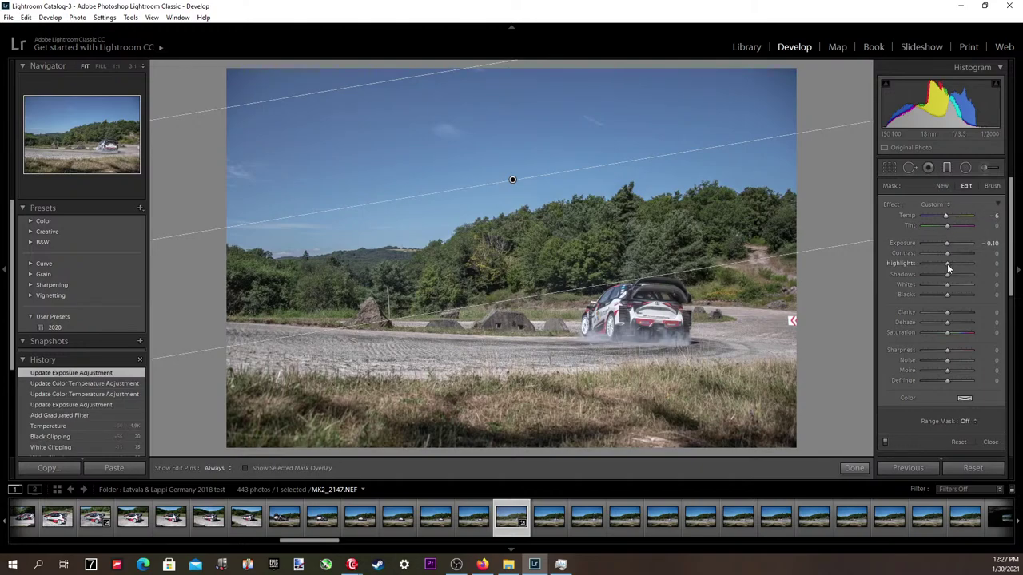
pyautogui.moveTo(943, 264); pyautogui.dragTo(951, 256)
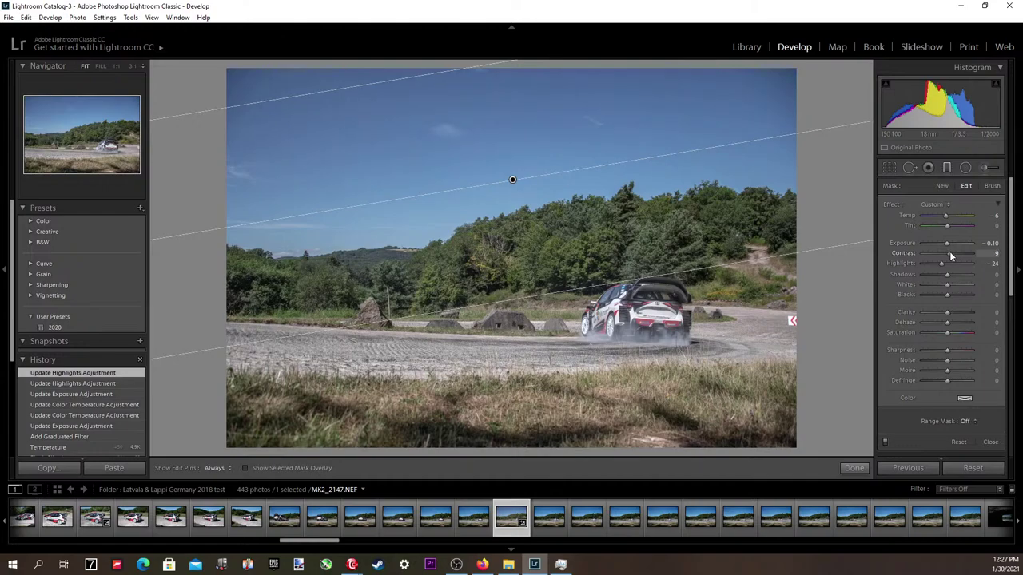
pyautogui.moveTo(951, 254); pyautogui.dragTo(950, 254)
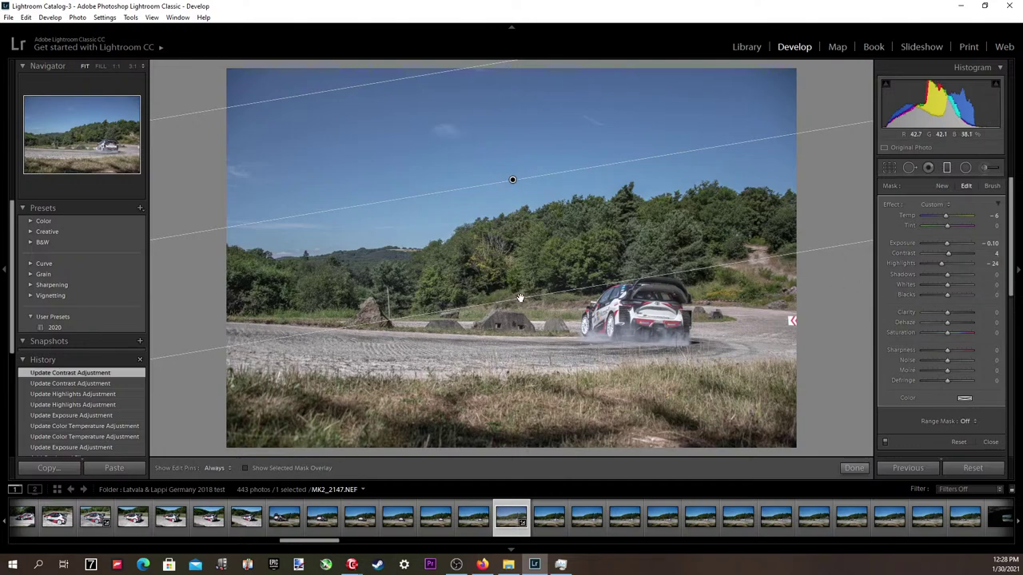
# Extend the graduated filter's lower edge slightly further down, finish it and inspect the car at full size.
pyautogui.moveTo(523, 301); pyautogui.dragTo(521, 306)
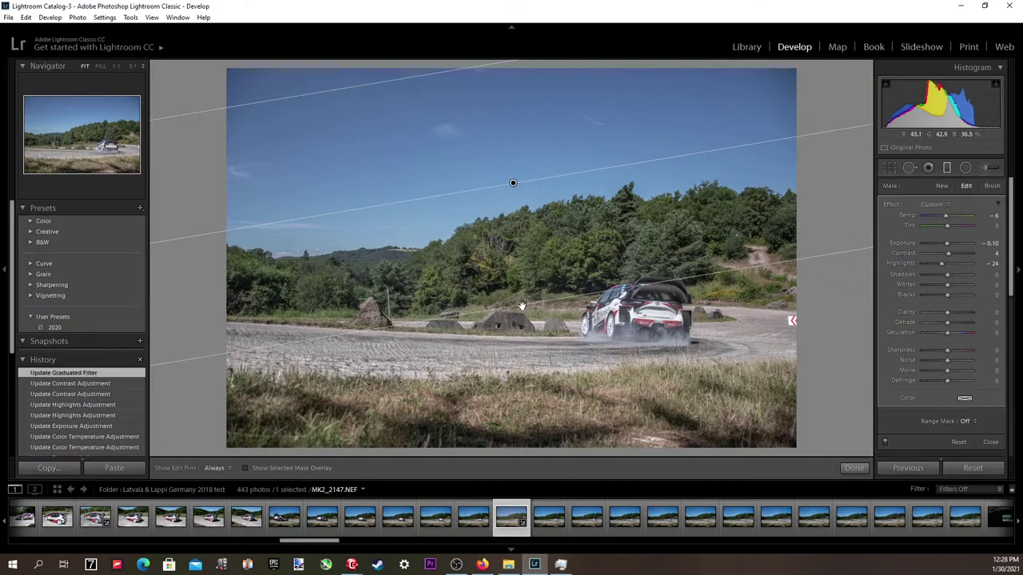
pyautogui.press('m')
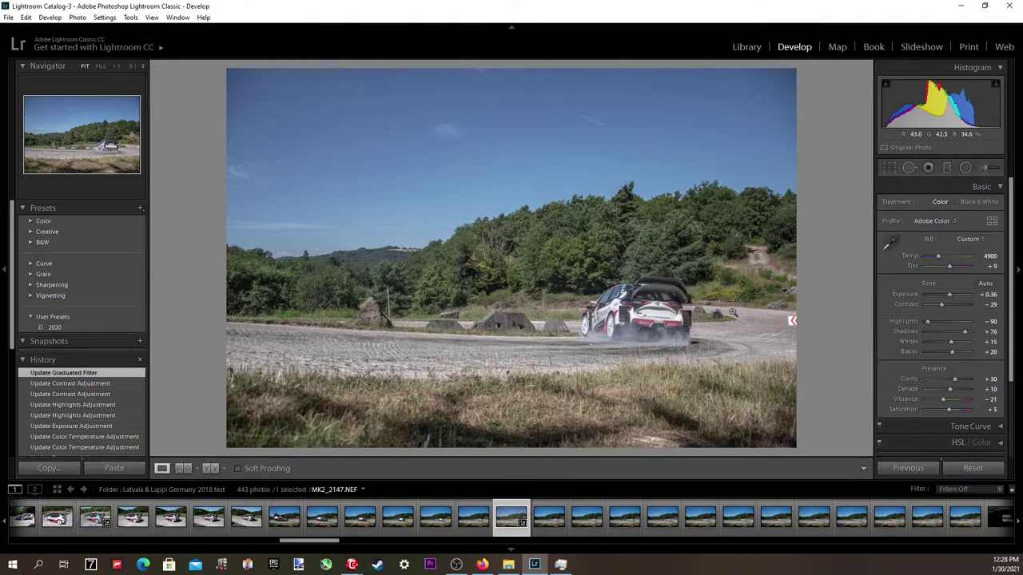
pyautogui.click(652, 371)
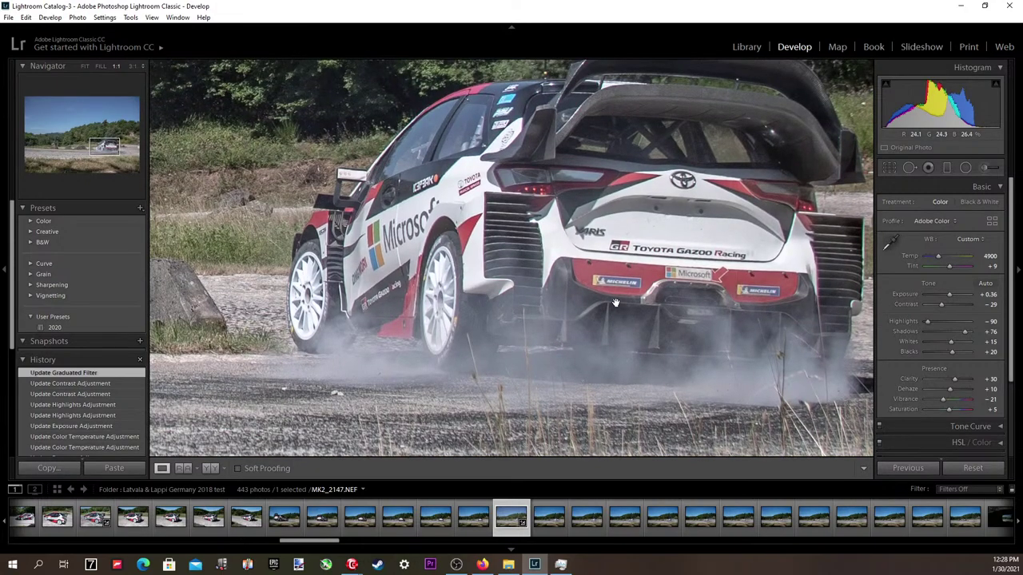
pyautogui.click(615, 303)
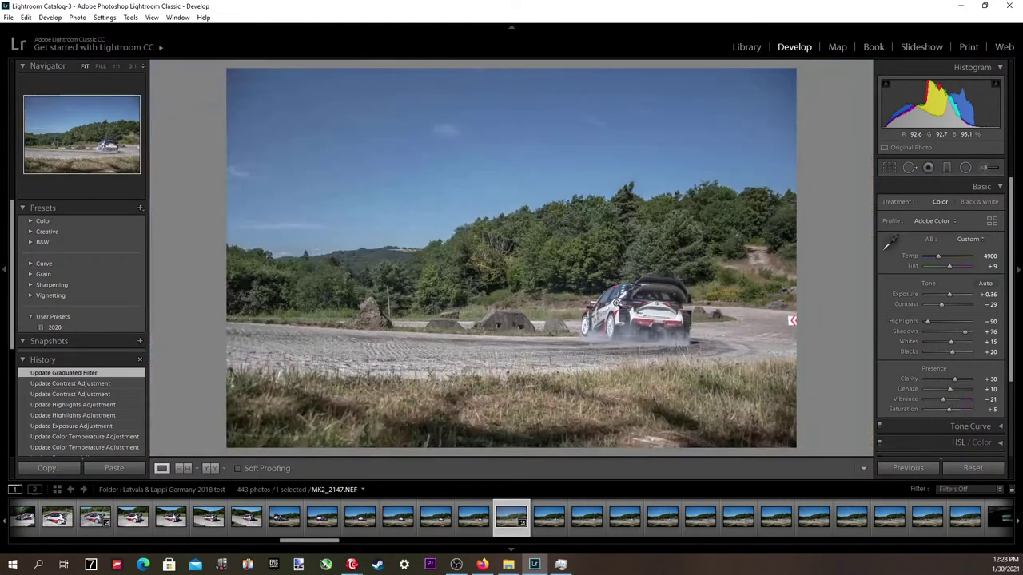
# Try auto-straightening the photo and shifting the crop area toward the right side of the frame.
pyautogui.click(884, 168)
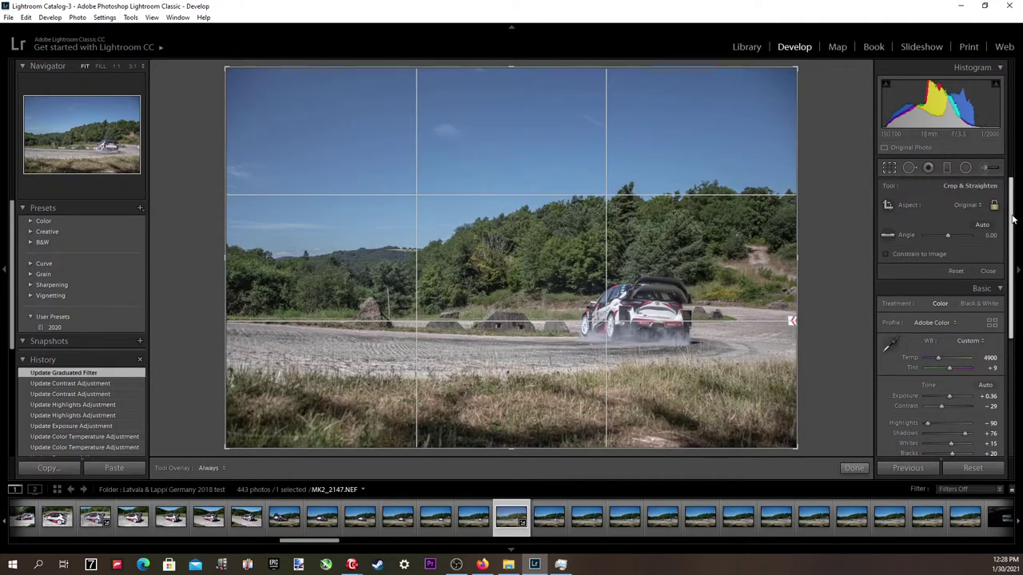
pyautogui.click(983, 225)
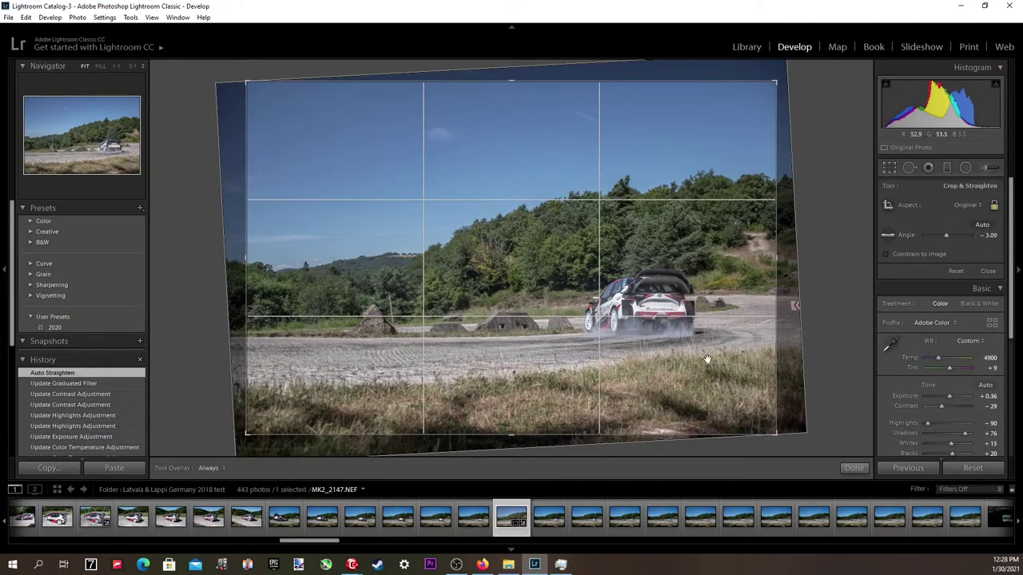
pyautogui.moveTo(708, 360); pyautogui.dragTo(630, 350)
pyautogui.press('Return')
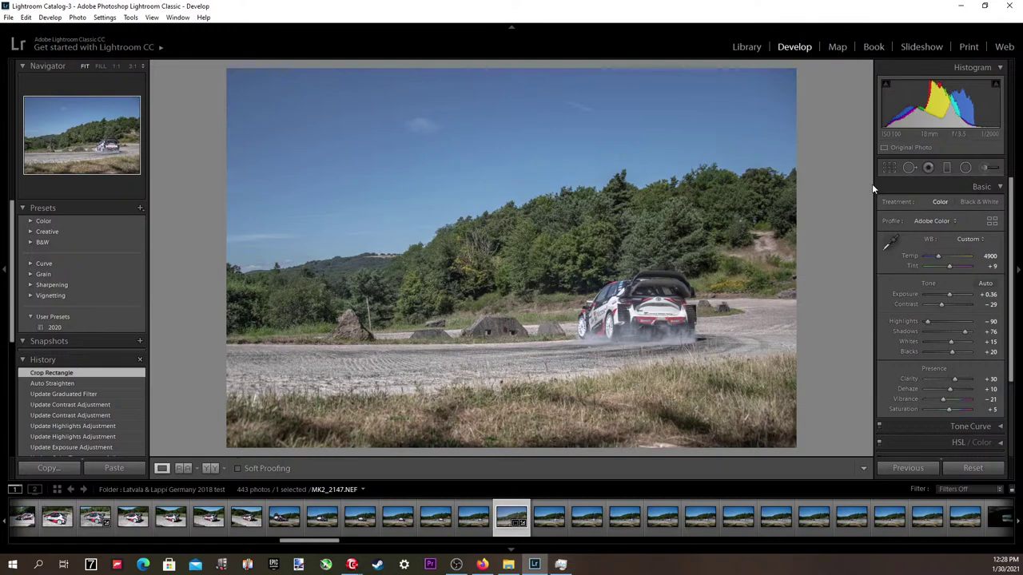
# Reset the crop and straightening to the full original frame.
pyautogui.click(888, 168)
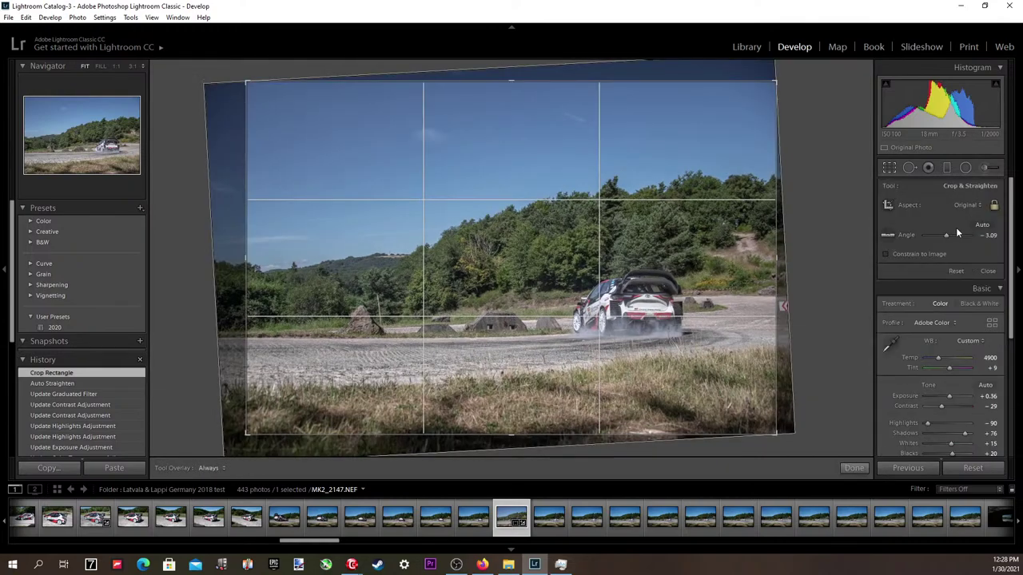
pyautogui.click(956, 271)
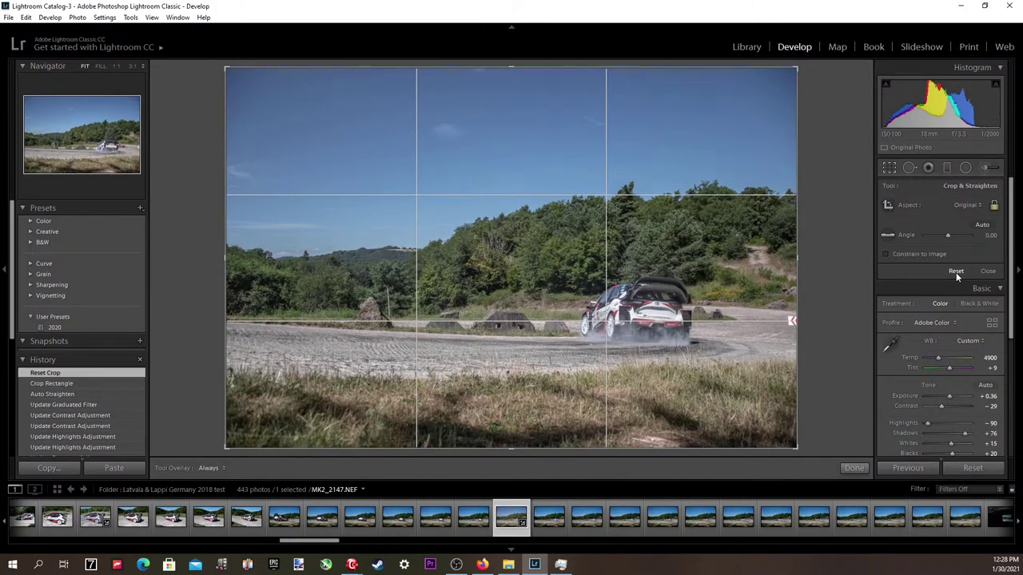
pyautogui.press('Return')
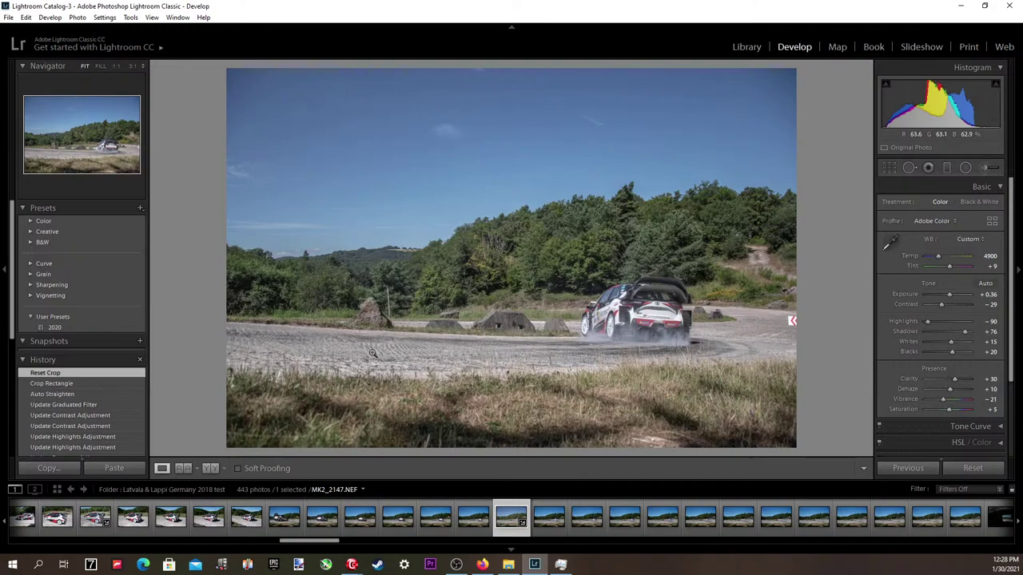
# Auto-straighten the photo again, move the crop toward the right edge of the image and apply it.
pyautogui.click(885, 171)
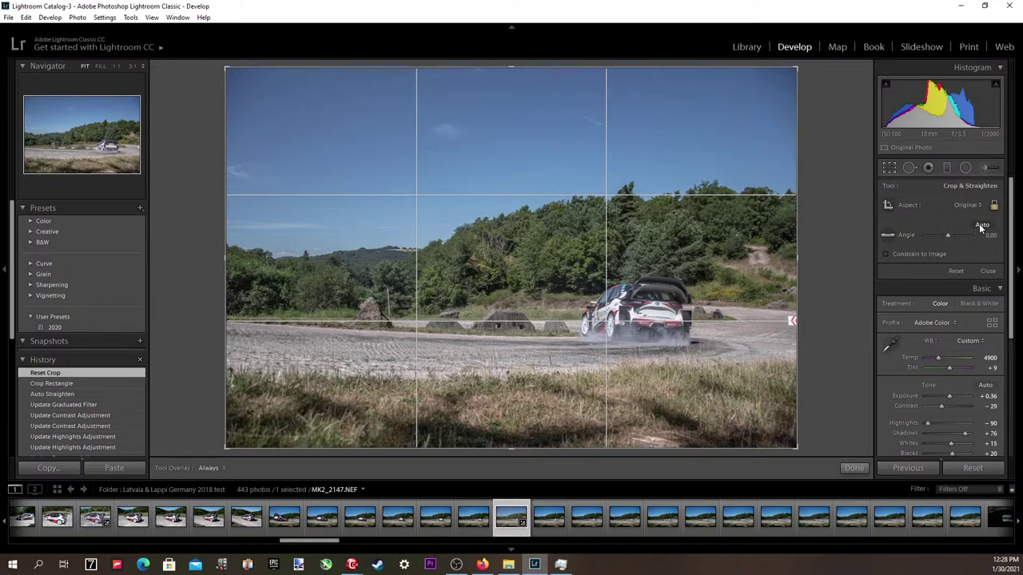
pyautogui.click(982, 224)
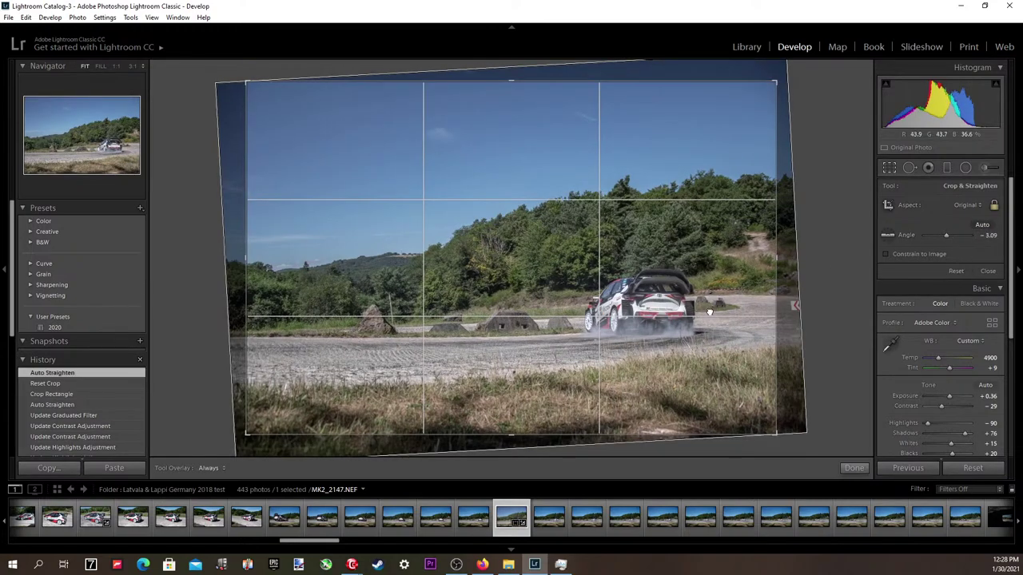
pyautogui.moveTo(709, 312); pyautogui.dragTo(651, 297)
pyautogui.press('Return')
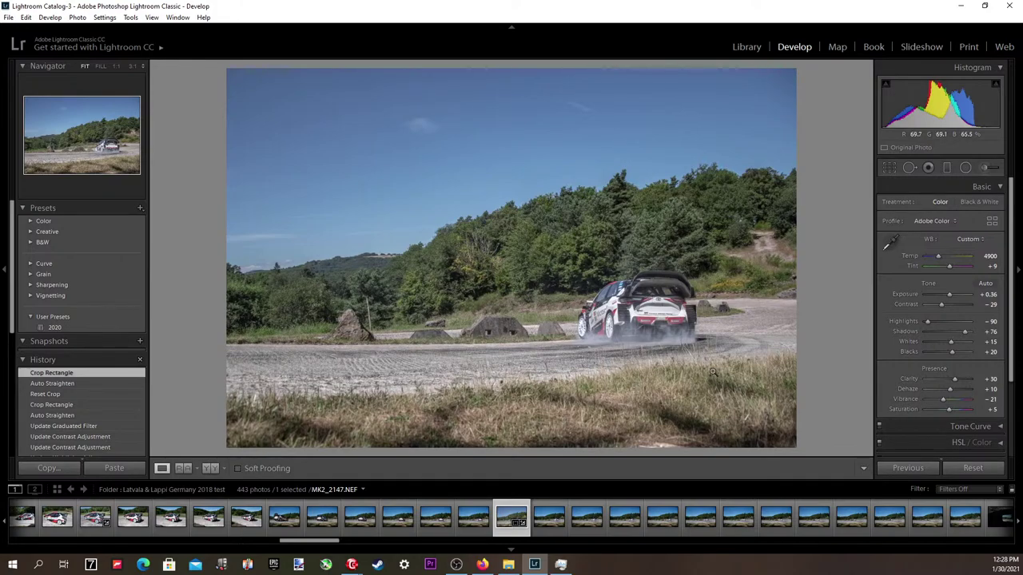
# Paint an adjustment brush mask over the foreground grass and set its exposure to 0.
pyautogui.click(982, 167)
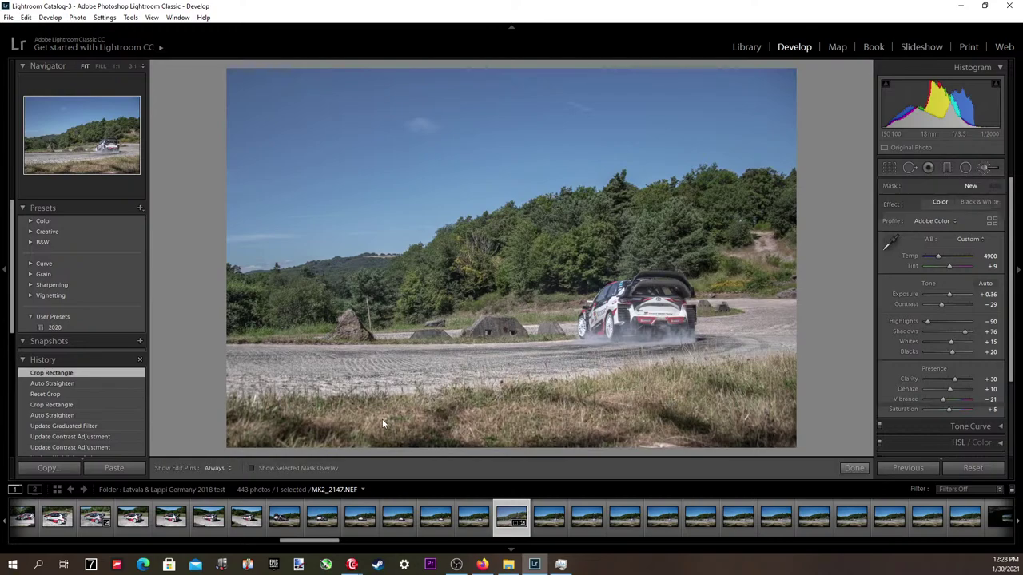
pyautogui.moveTo(377, 426)
pyautogui.mouseDown()
pyautogui.moveTo(212, 438)
pyautogui.moveTo(571, 440)
pyautogui.moveTo(746, 428)
pyautogui.moveTo(779, 412)
pyautogui.mouseUp()
pyautogui.moveTo(844, 410)
pyautogui.mouseDown()
pyautogui.moveTo(612, 453)
pyautogui.moveTo(434, 445)
pyautogui.moveTo(367, 409)
pyautogui.moveTo(563, 410)
pyautogui.moveTo(807, 376)
pyautogui.moveTo(562, 420)
pyautogui.moveTo(807, 450)
pyautogui.moveTo(367, 454)
pyautogui.moveTo(228, 424)
pyautogui.mouseUp()
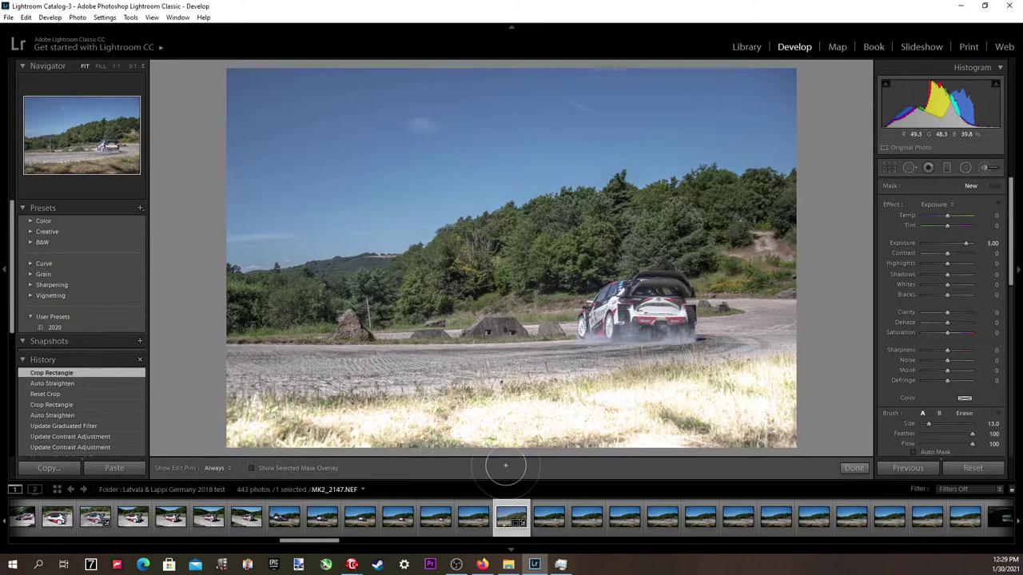
pyautogui.click(994, 243)
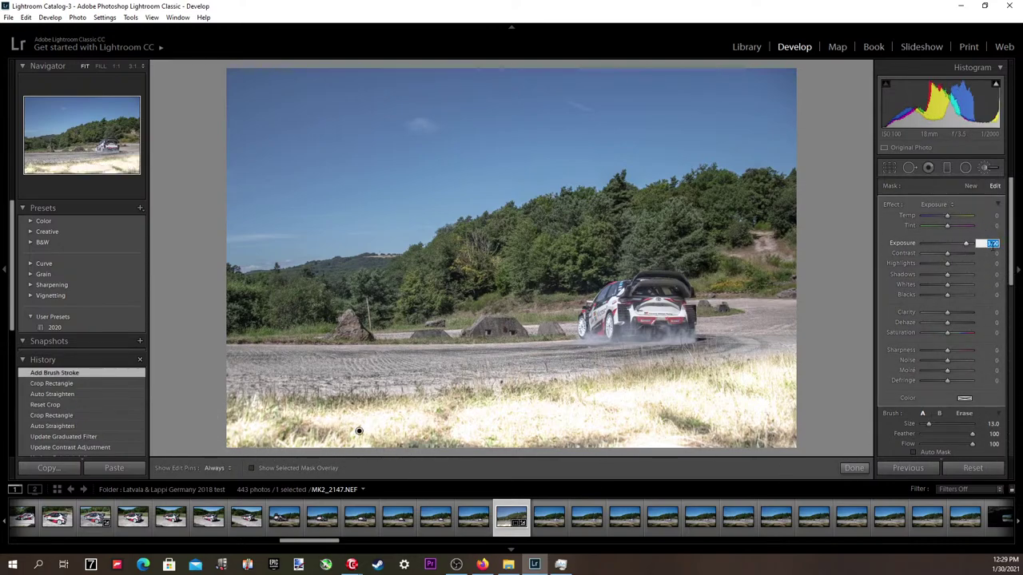
pyautogui.write('0')
pyautogui.press('Return')
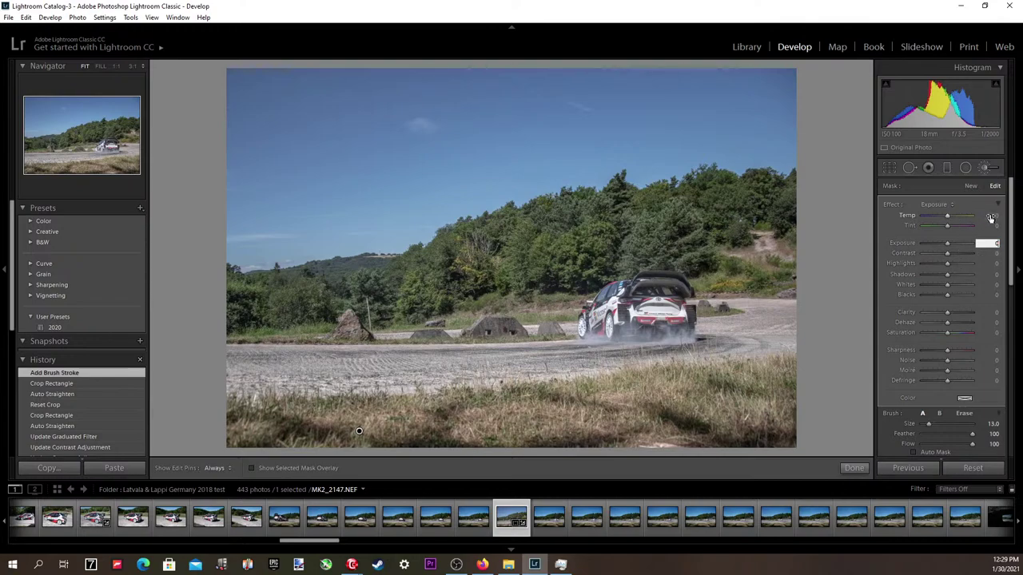
# Set the grass brush mask's temperature to 3, exposure to 0.10 and tint to -2.
pyautogui.click(987, 216)
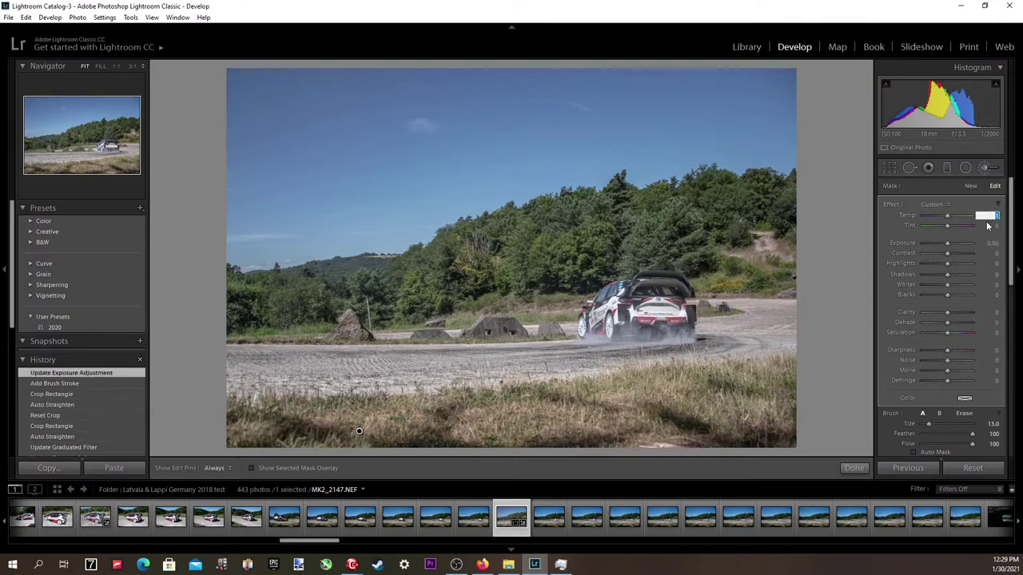
pyautogui.write('0')
pyautogui.press('Return')
pyautogui.click(990, 243)
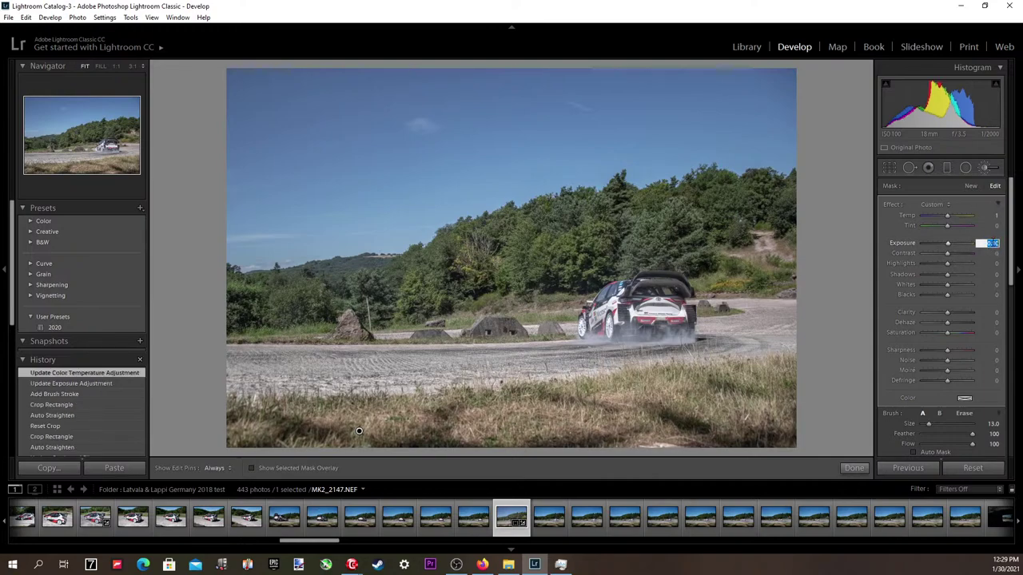
pyautogui.click(994, 216)
pyautogui.press('Up')
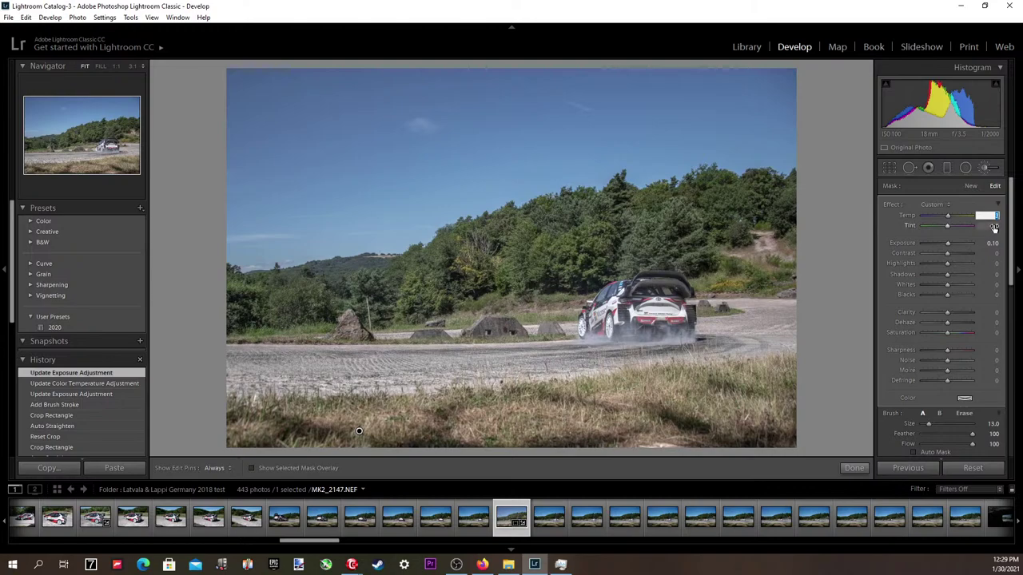
pyautogui.write('3')
pyautogui.click(991, 226)
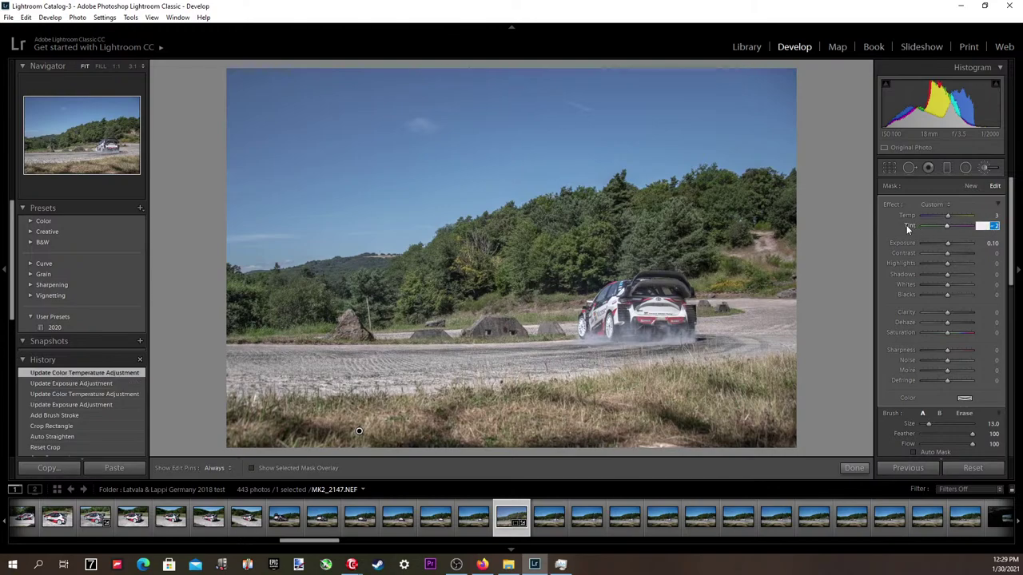
pyautogui.press('Return')
# Add another brush stroke to the mask over the bushes near the photo's left edge and close the adjustment brush.
pyautogui.press('h')
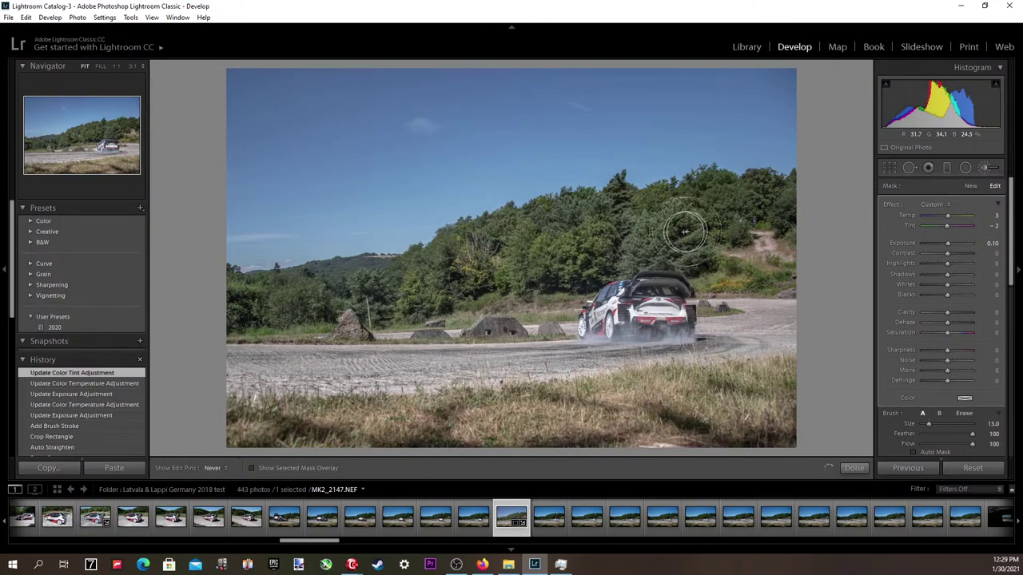
pyautogui.moveTo(363, 302)
pyautogui.mouseDown()
pyautogui.moveTo(256, 292)
pyautogui.moveTo(216, 302)
pyautogui.mouseUp()
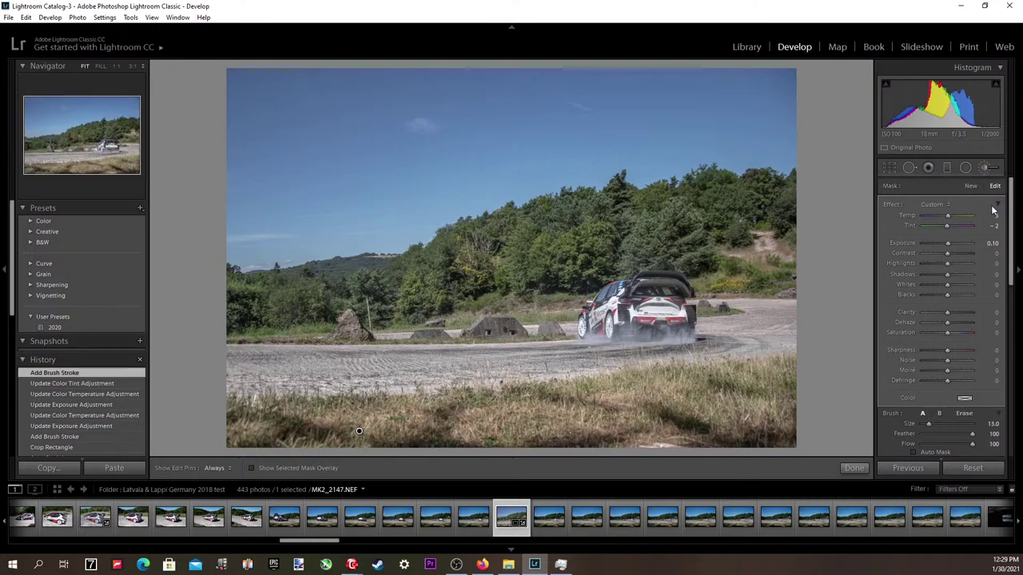
pyautogui.click(988, 167)
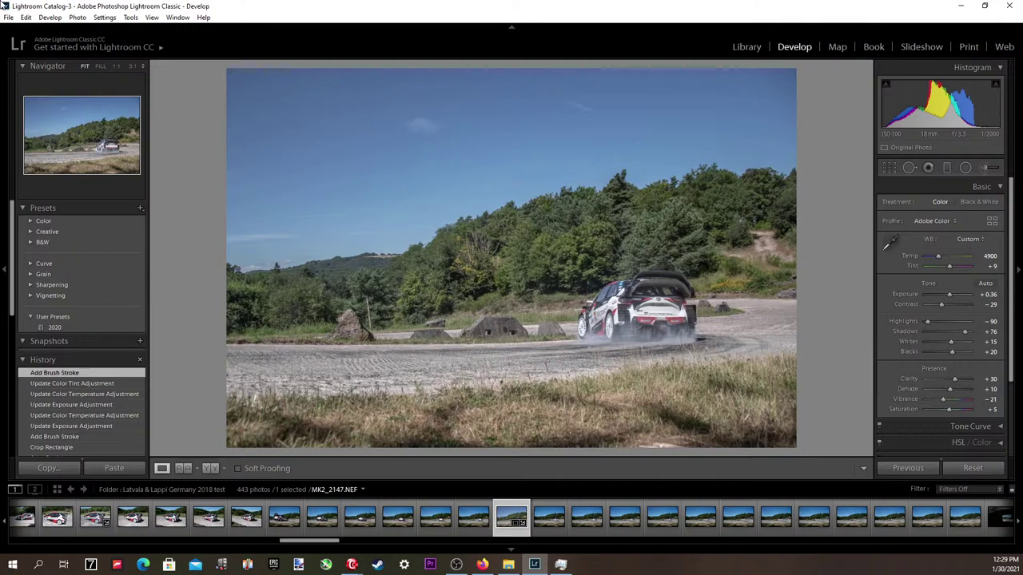
# Compare slightly darker and brighter global exposures for the photo and set the exposure to +0.46.
pyautogui.hotkey('alt', 'Tab')
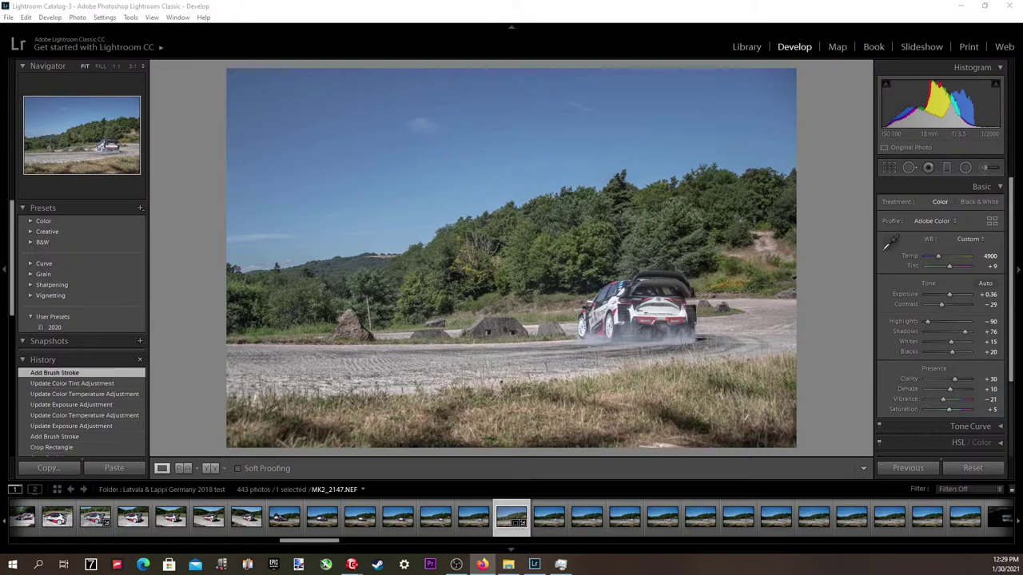
pyautogui.click(989, 295)
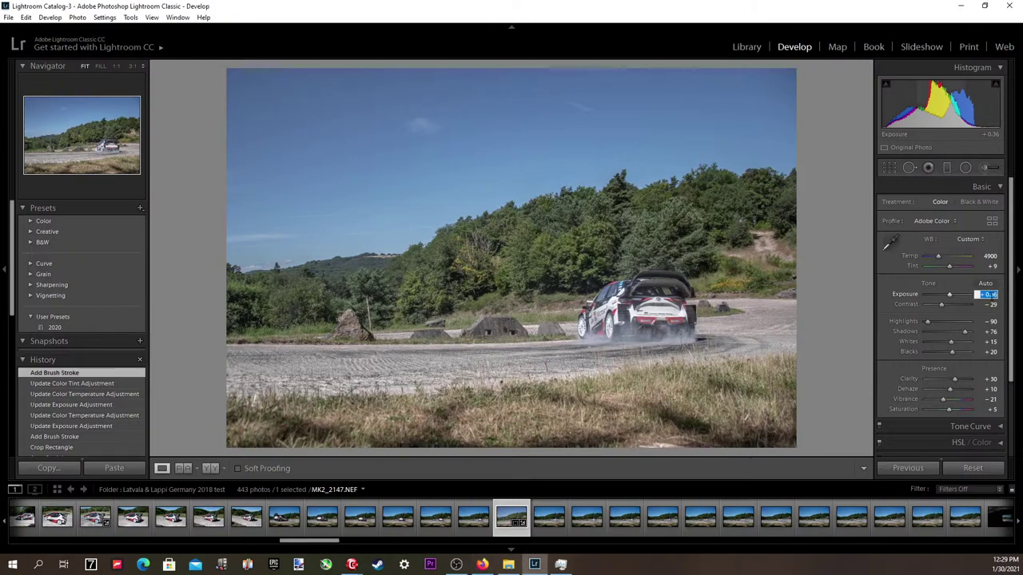
pyautogui.press('Down')
pyautogui.press('Up')
pyautogui.press('Up')
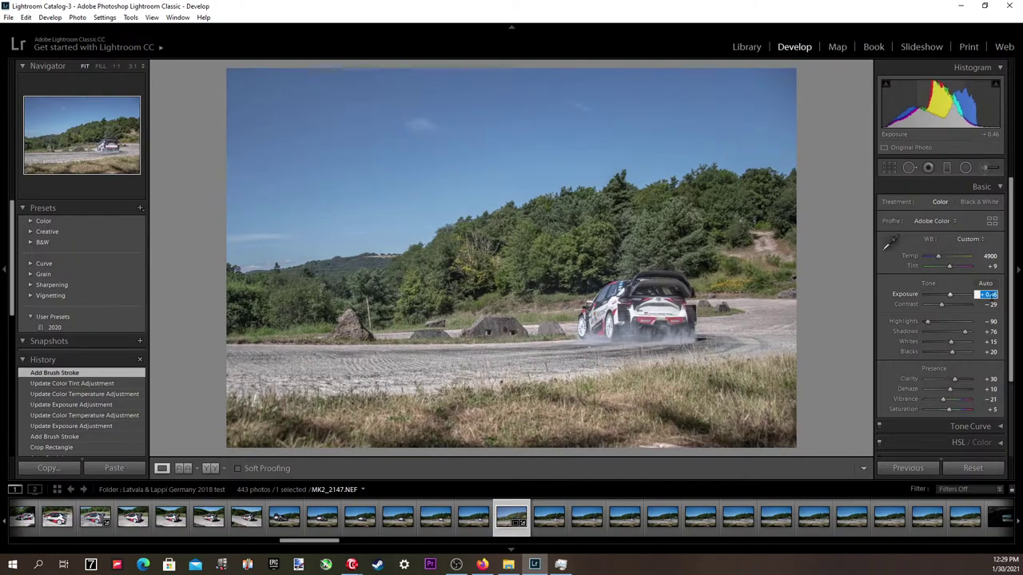
pyautogui.press('Down')
pyautogui.press('Up')
pyautogui.press('Down')
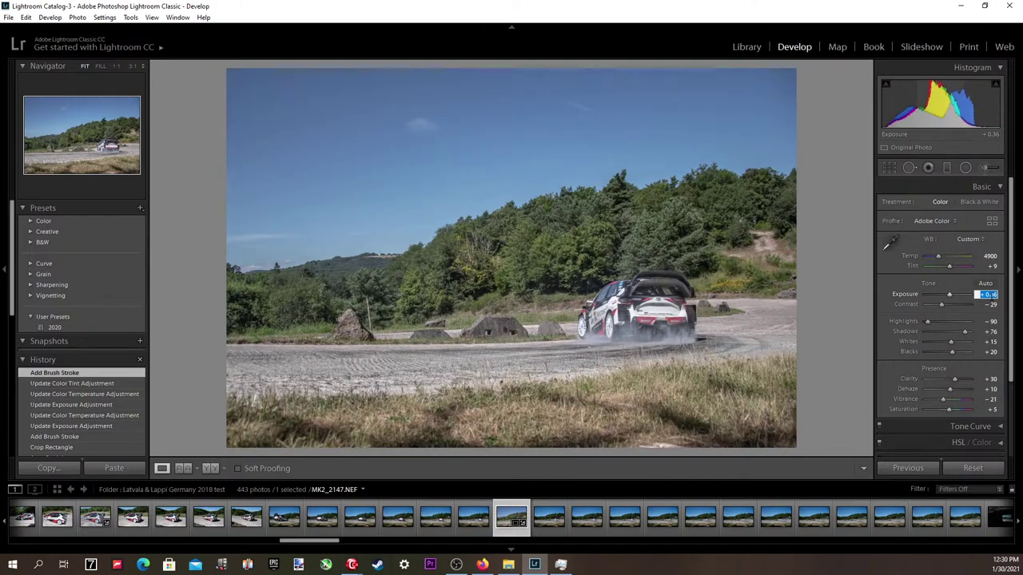
pyautogui.press('Up')
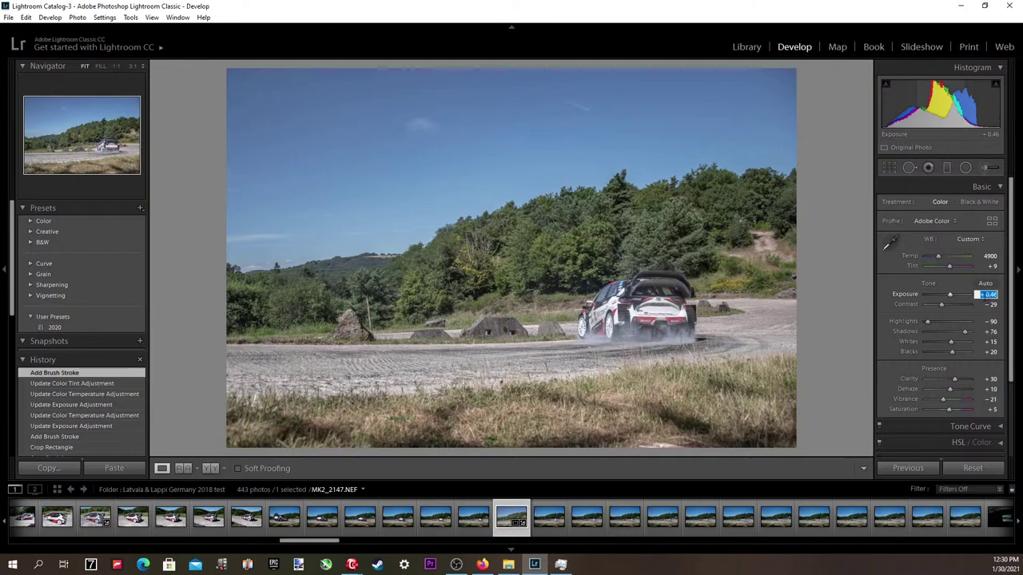
pyautogui.press('Down')
pyautogui.press('Up')
pyautogui.press('Return')
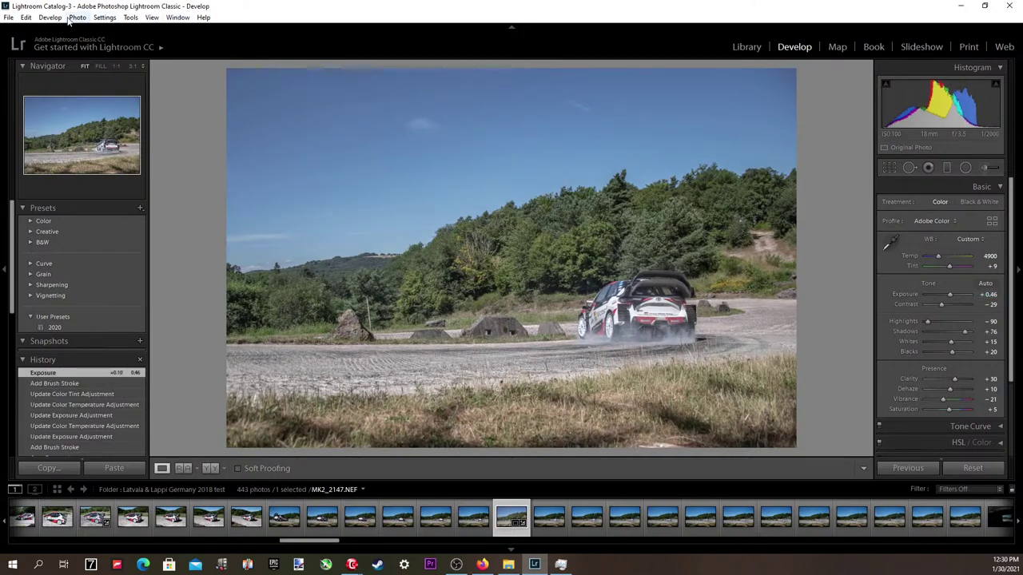
# Open the export settings for MK2_2147 and start editing its watermark.
pyautogui.click(8, 17)
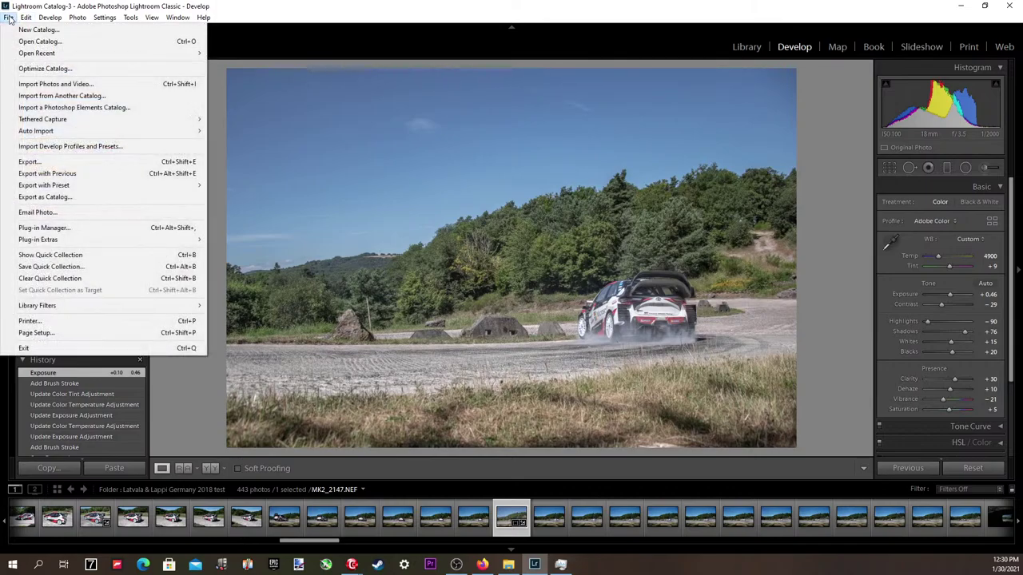
pyautogui.click(29, 162)
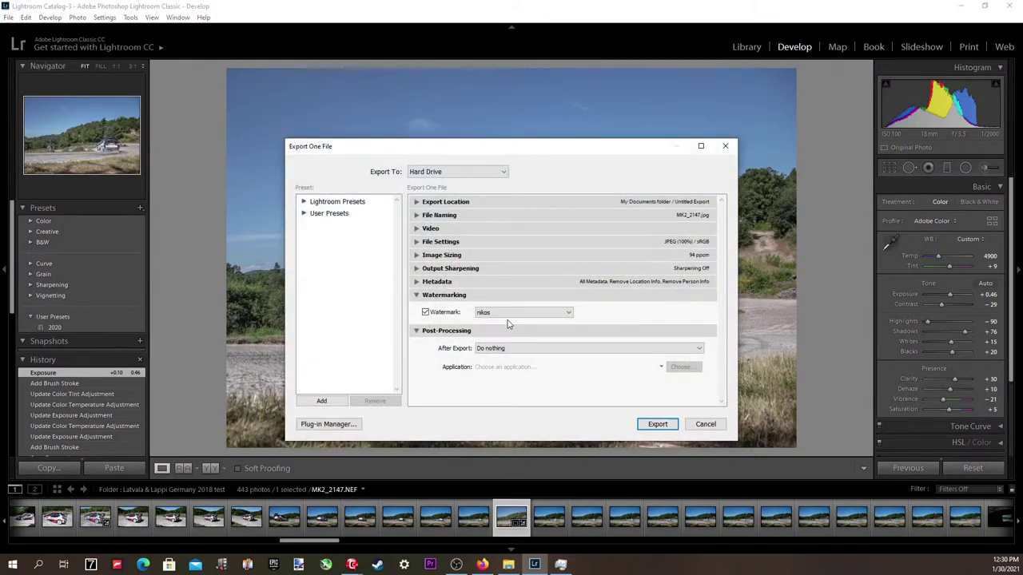
pyautogui.click(508, 316)
pyautogui.click(497, 367)
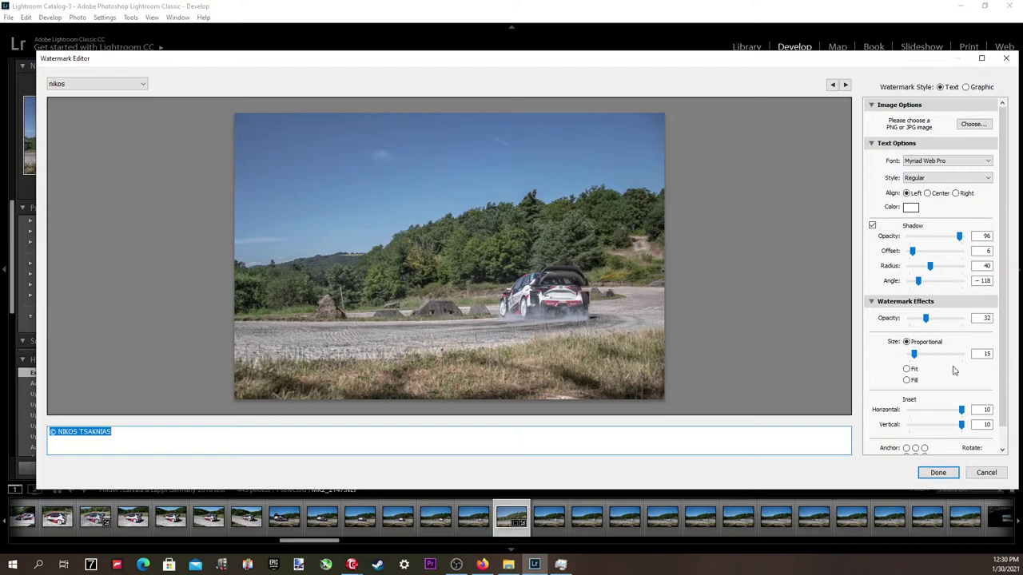
# Try the centre and right-hand watermark anchors and anchor the watermark at the middle right of the photo.
pyautogui.moveTo(963, 414)
pyautogui.scroll(-1, 927, 427)
pyautogui.scroll(-1, 924, 426)
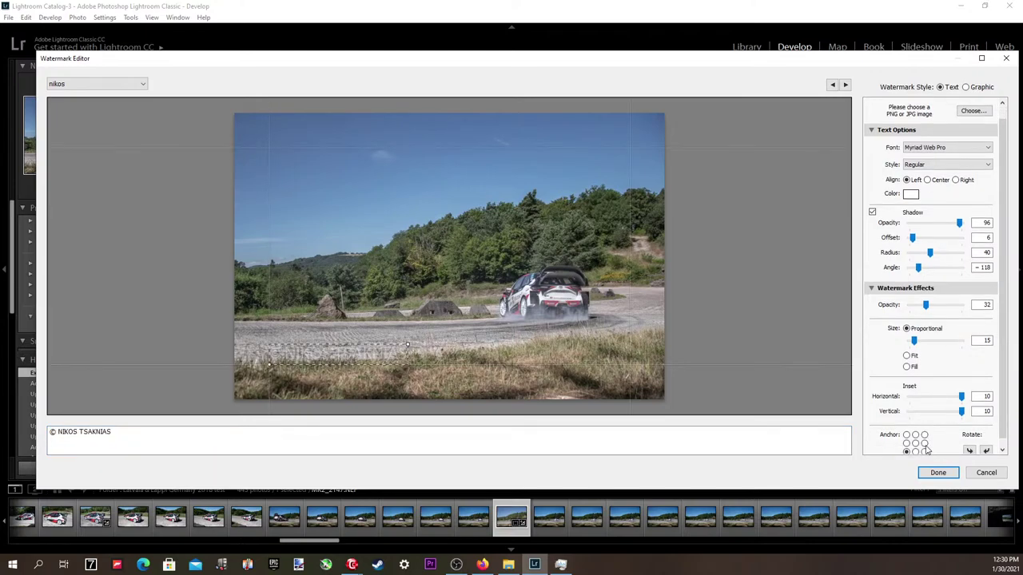
pyautogui.click(925, 444)
pyautogui.click(915, 443)
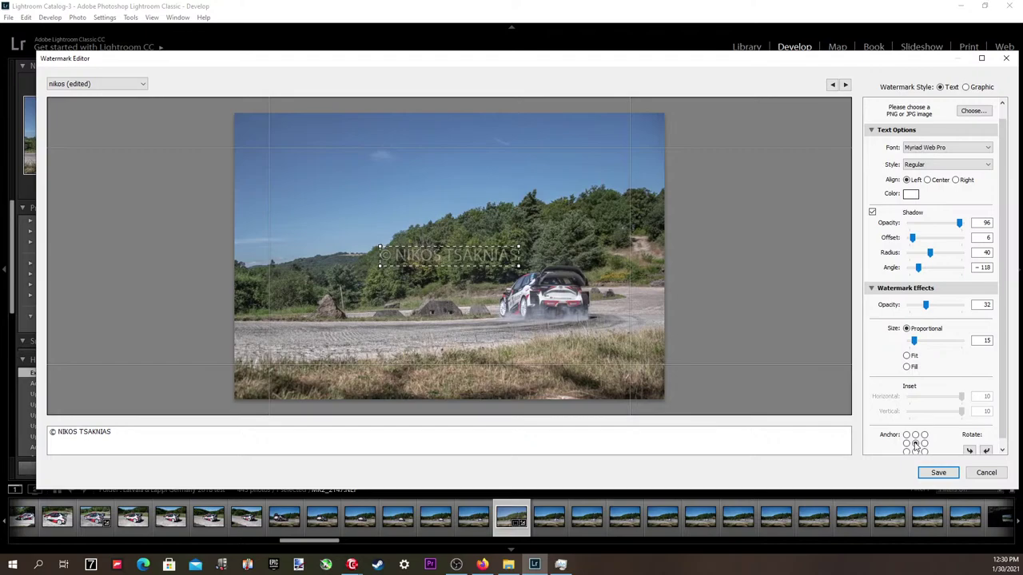
pyautogui.scroll(-1, 941, 406)
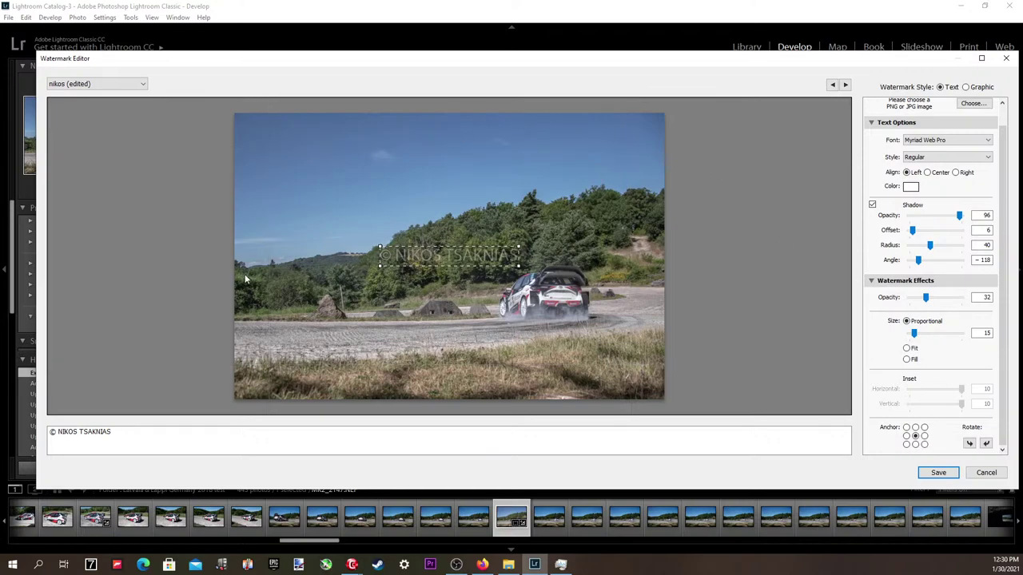
pyautogui.click(138, 449)
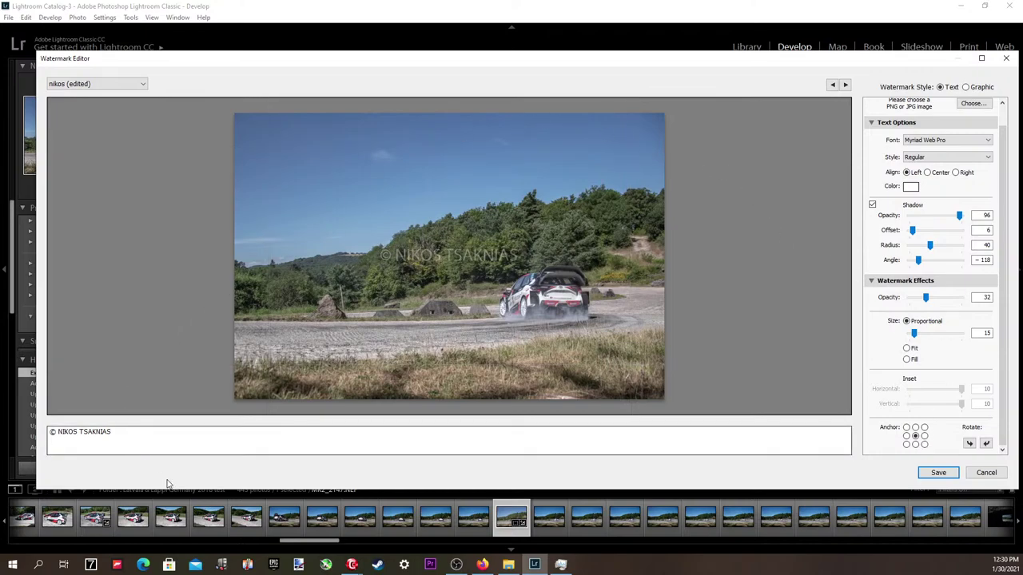
pyautogui.click(925, 427)
pyautogui.click(924, 437)
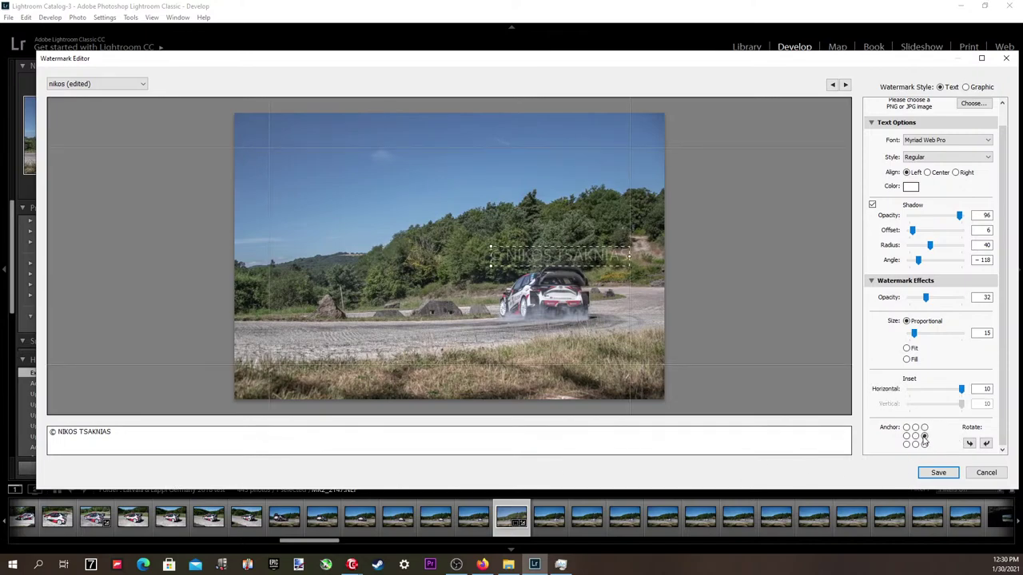
pyautogui.click(925, 445)
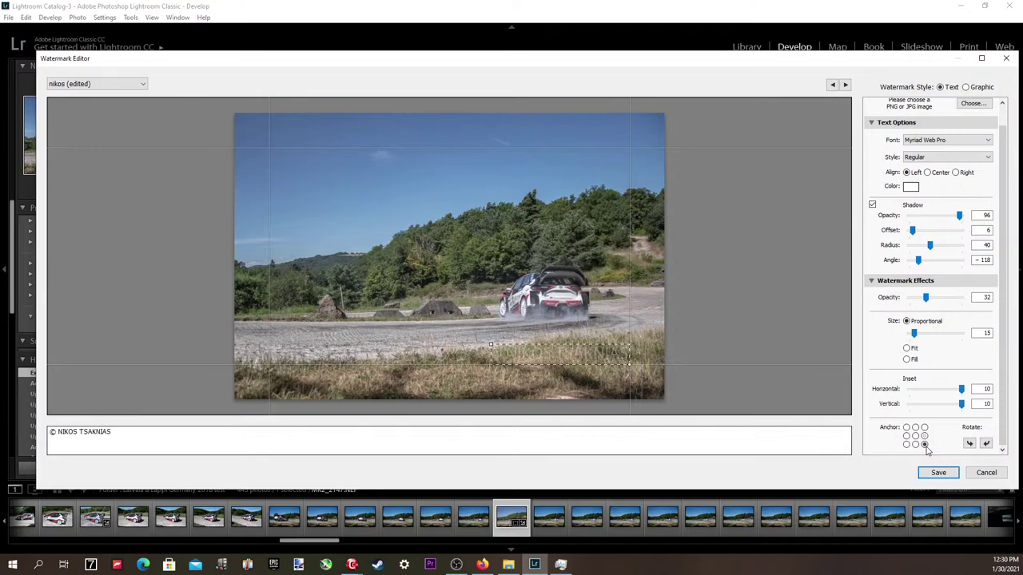
pyautogui.click(924, 436)
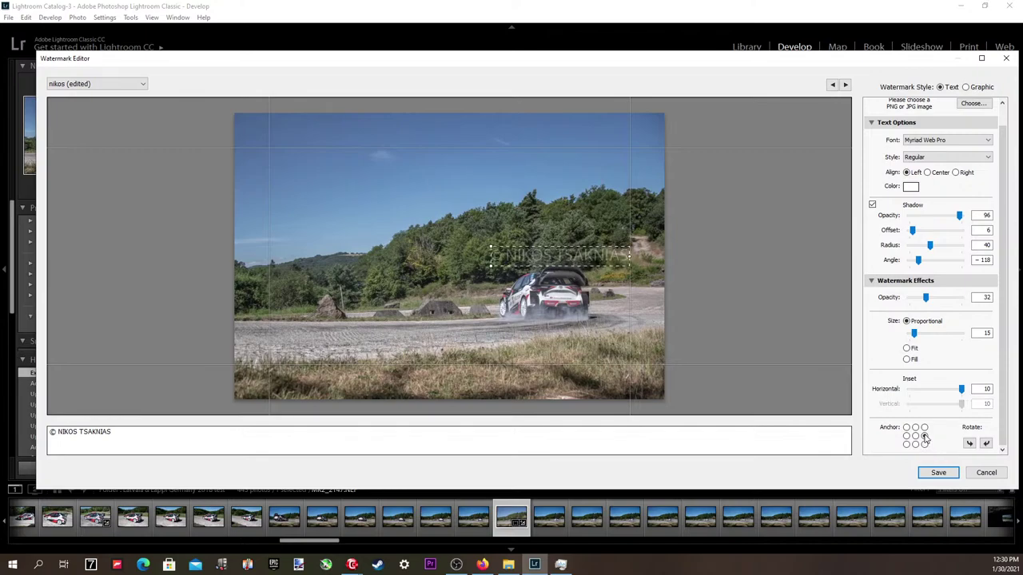
# Set the watermark's horizontal inset to 1.
pyautogui.click(988, 389)
pyautogui.press('Down')
pyautogui.press('Down')
pyautogui.press('Down')
pyautogui.press('Down')
pyautogui.press('Down')
pyautogui.press('Down')
pyautogui.press('Down')
pyautogui.press('Down')
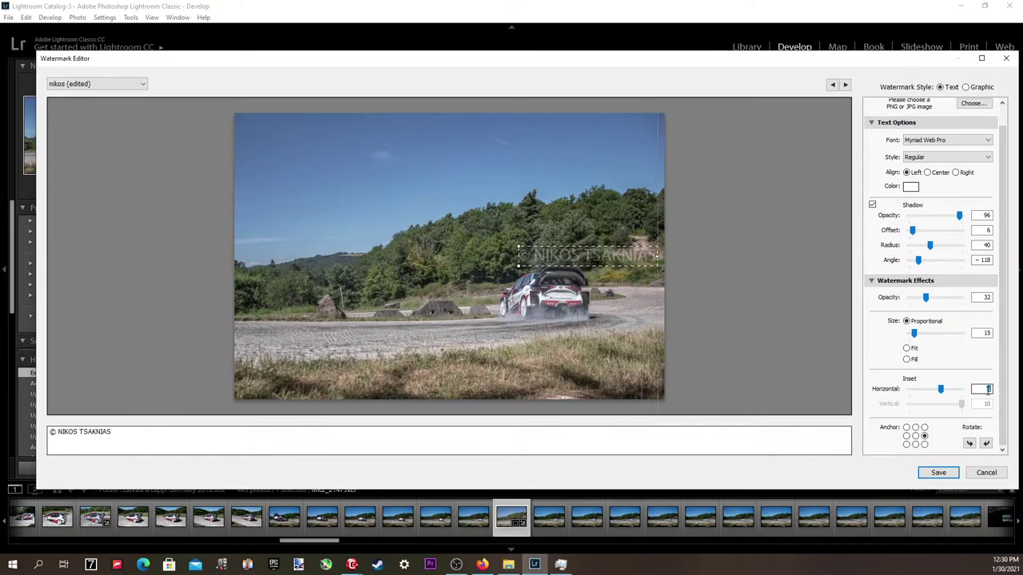
pyautogui.press('Down')
pyautogui.press('Down')
pyautogui.press('Down')
pyautogui.press('Up')
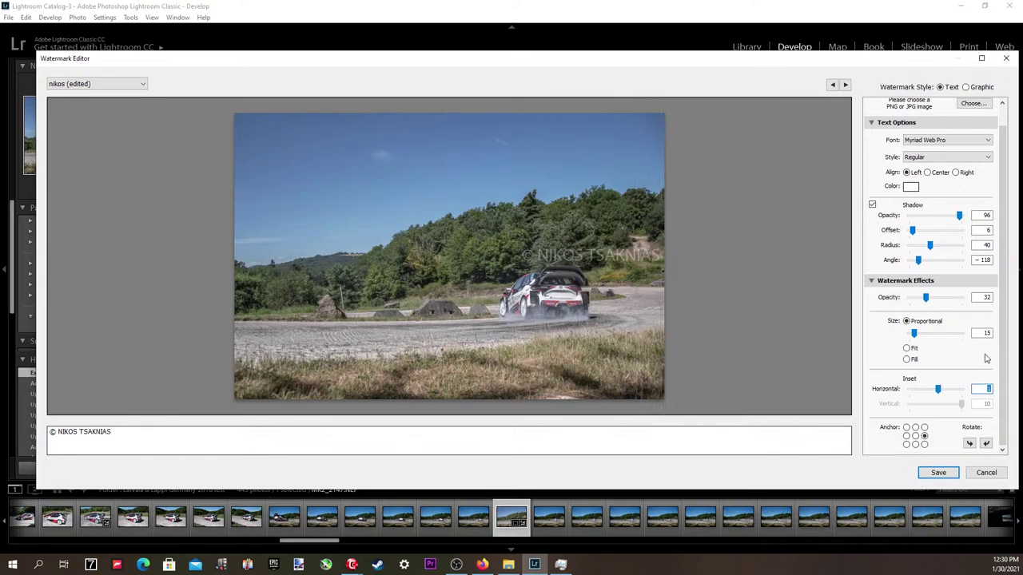
# Reduce the watermark's proportional size to 11.
pyautogui.click(987, 334)
pyautogui.press('Down')
pyautogui.press('Down')
pyautogui.press('Down')
pyautogui.press('Down')
pyautogui.press('Down')
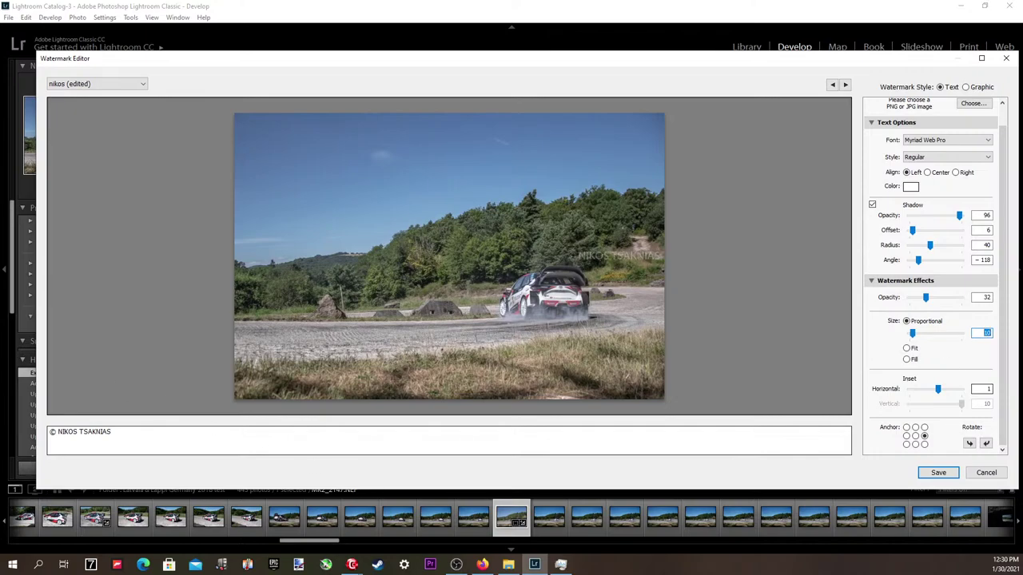
pyautogui.press('Up')
# Save the watermark changes to the current watermark preset and export the photo to the hard drive.
pyautogui.click(140, 85)
pyautogui.click(101, 164)
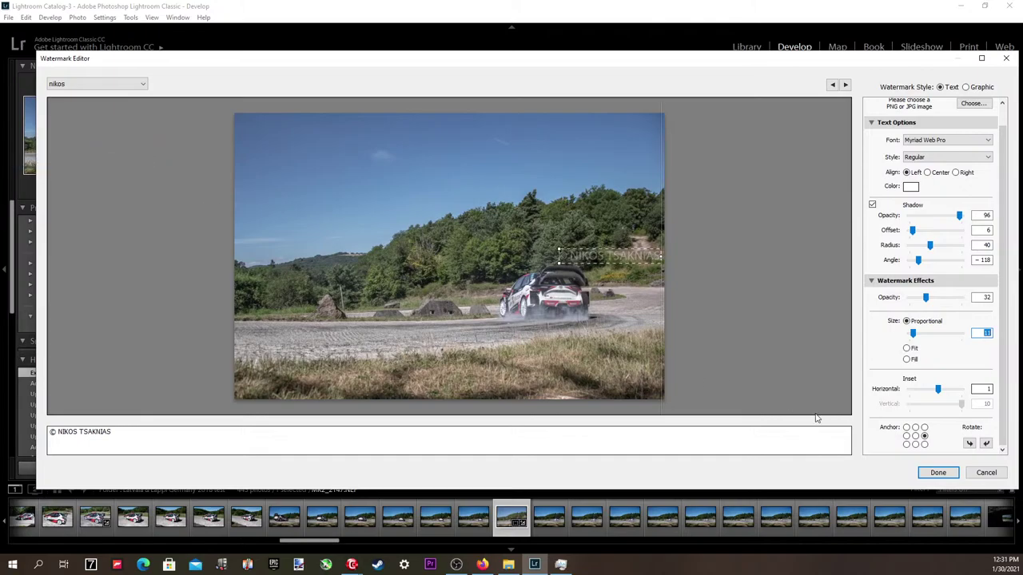
pyautogui.click(939, 477)
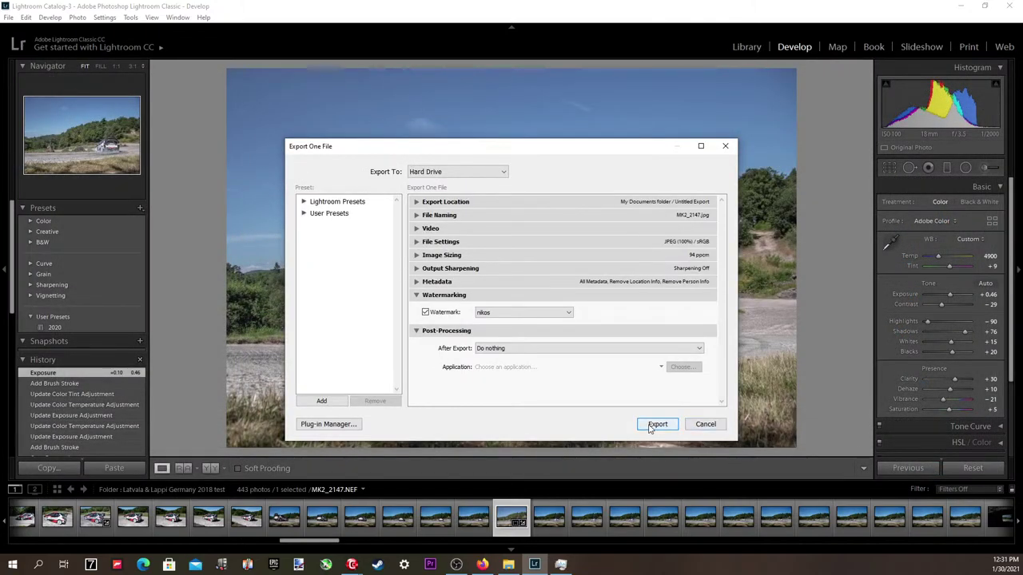
pyautogui.click(657, 428)
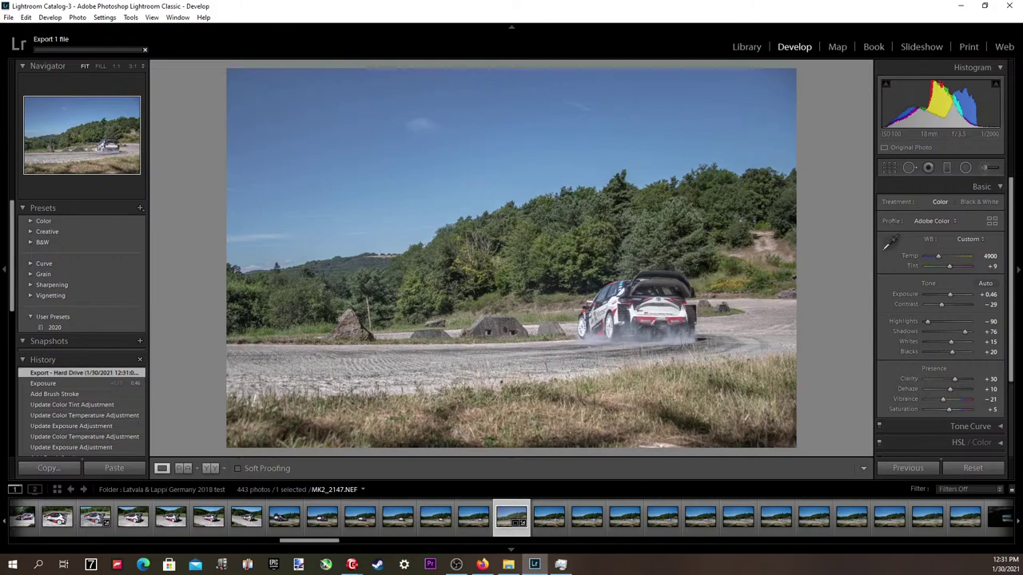
# Switch to the Untitled Export folder, view the exported MK2_2147 image and close the viewer.
pyautogui.hotkey('alt', 'Tab')
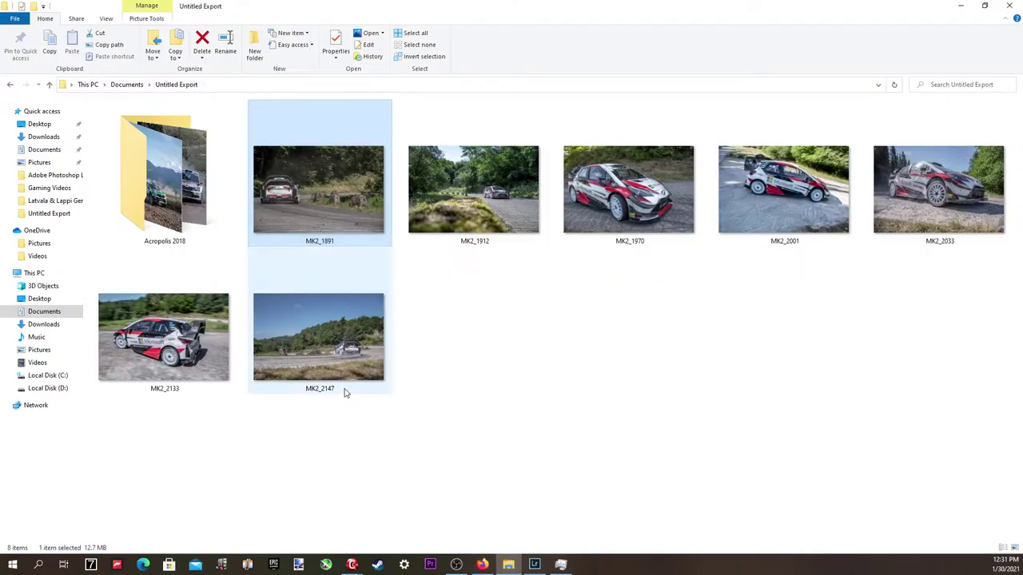
pyautogui.doubleClick(327, 361)
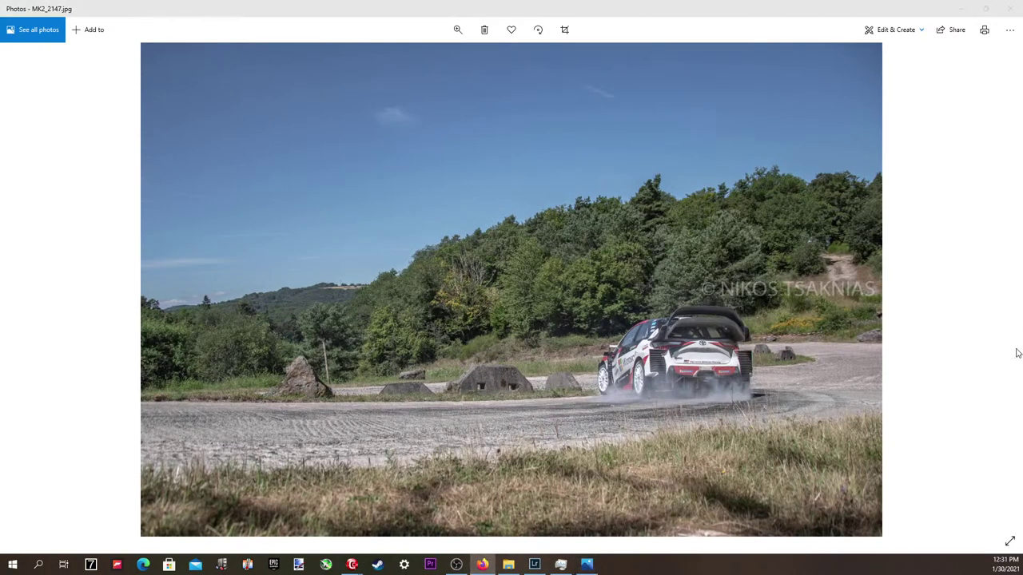
pyautogui.click(1008, 545)
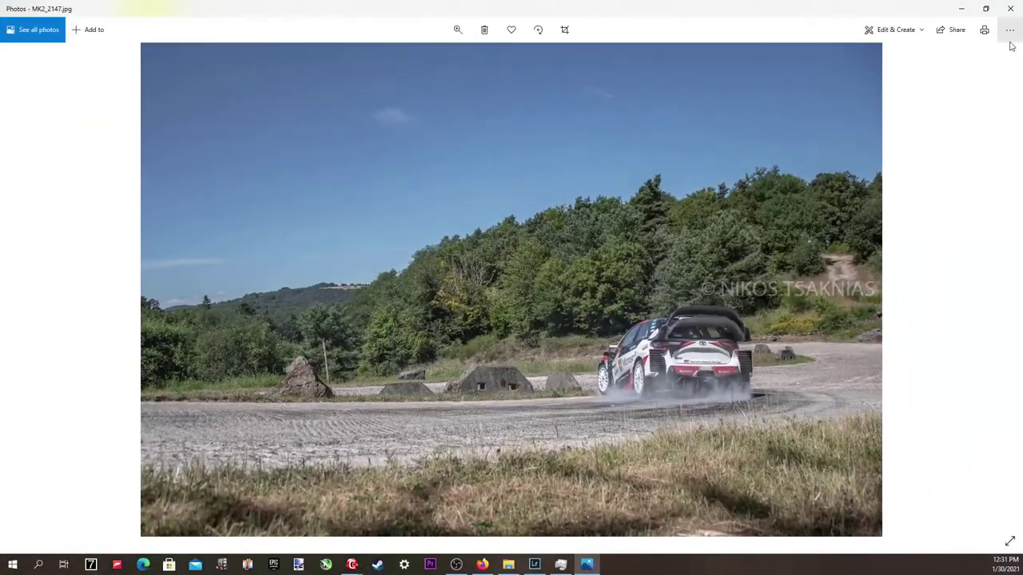
pyautogui.click(1010, 9)
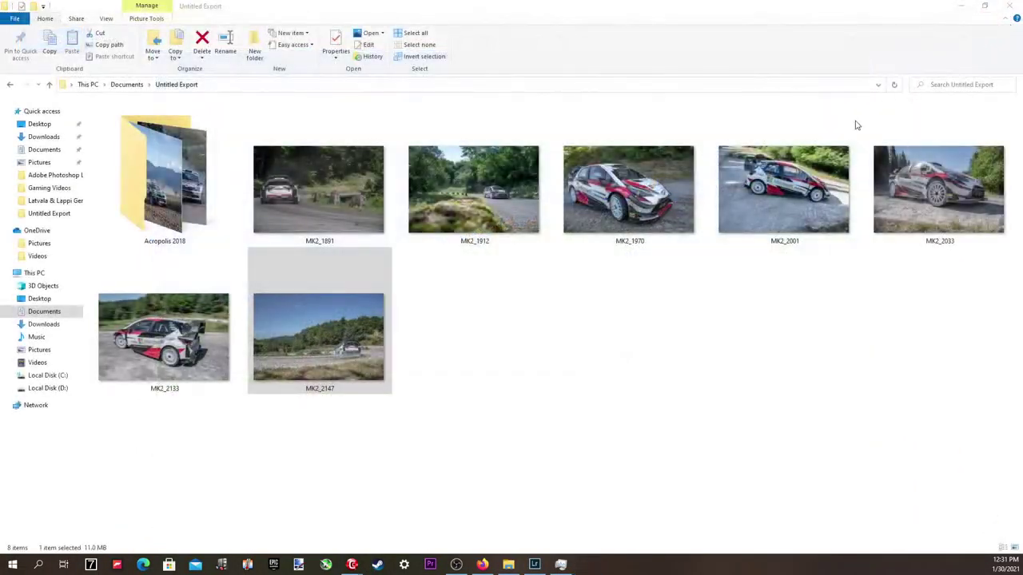
# Switch back to Lightroom Classic and show the folder's photos in the Library grid.
pyautogui.click(535, 565)
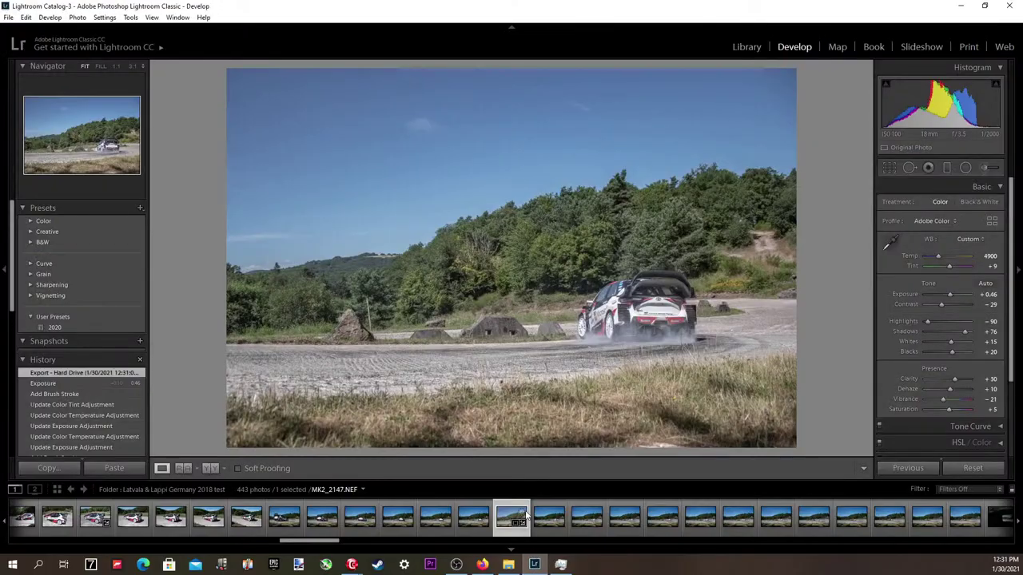
pyautogui.click(57, 490)
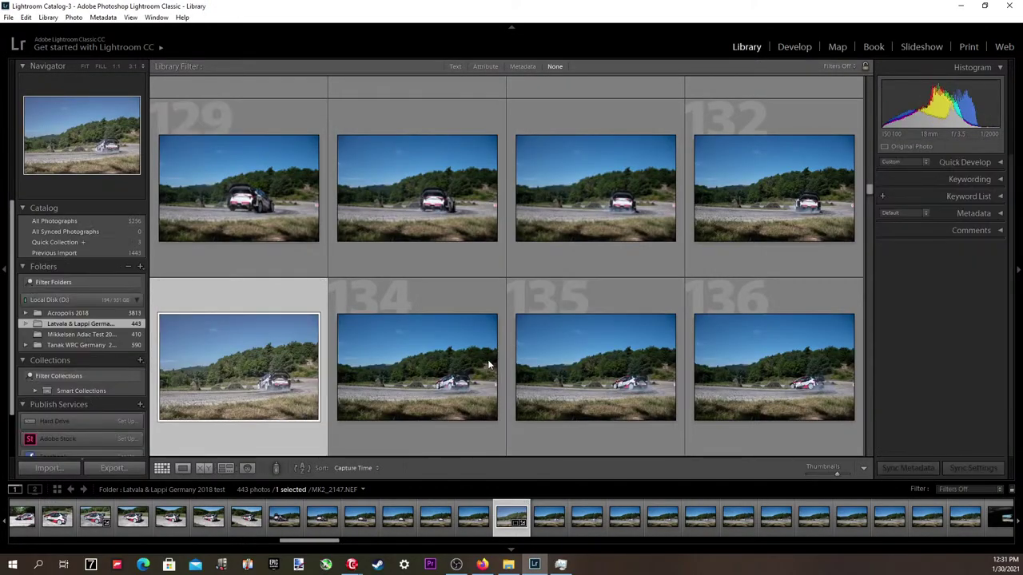
# Open the photo after MK2_2147 in Loupe view and browse forward through the series to the front-view car shots around MK2_2169.
pyautogui.click(477, 368)
pyautogui.doubleClick(477, 367)
pyautogui.press('Right')
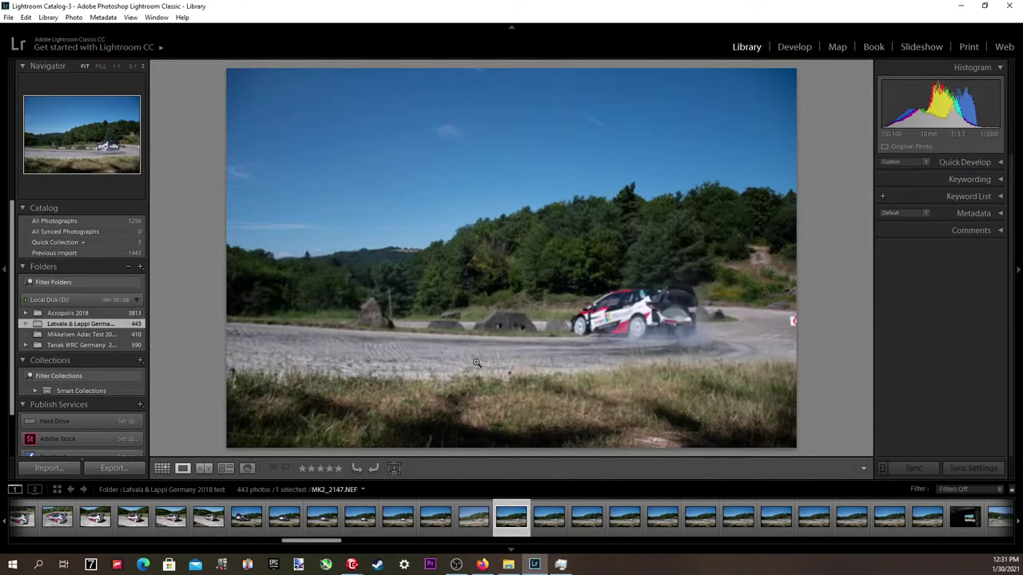
pyautogui.press('Right')
pyautogui.press('Right')
pyautogui.press('Right')
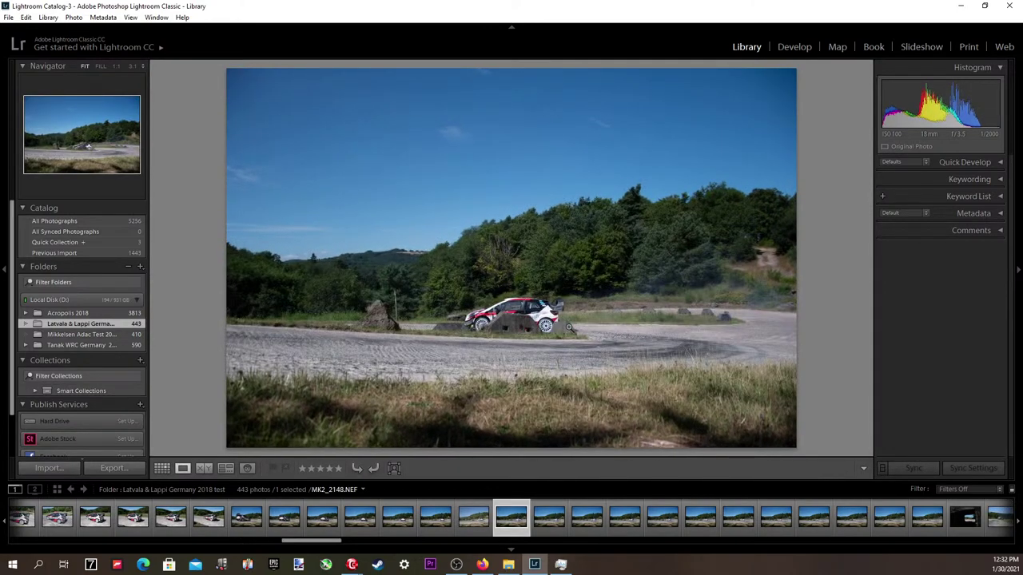
pyautogui.press('Left')
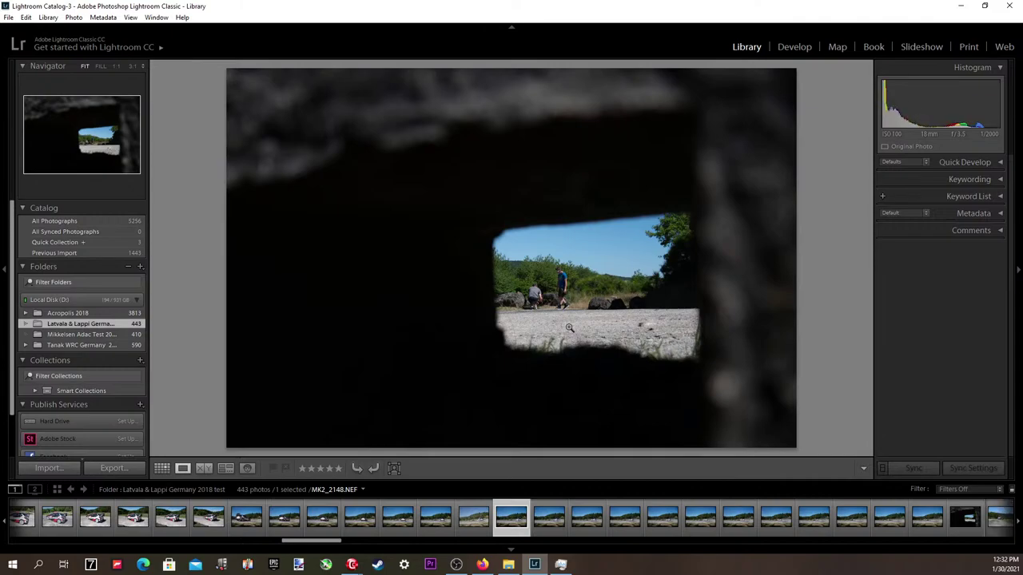
pyautogui.press('Right')
pyautogui.press('Right')
pyautogui.press('Right')
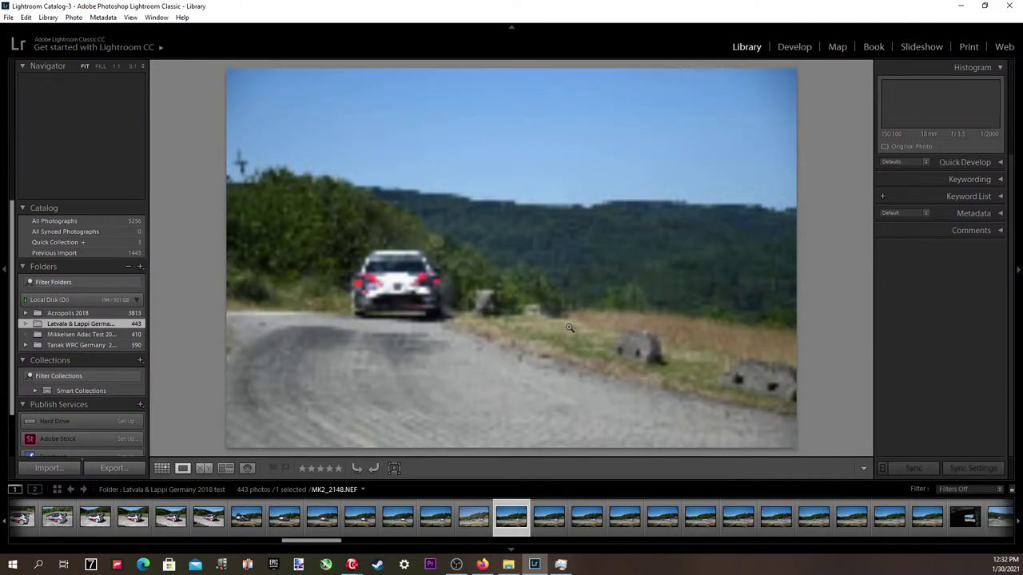
pyautogui.press('Right')
pyautogui.press('Right')
pyautogui.press('Right')
pyautogui.press('Right')
pyautogui.press('Right')
pyautogui.press('Right')
pyautogui.press('Right')
pyautogui.press('Right')
pyautogui.press('Right')
pyautogui.press('Right')
pyautogui.press('Right')
pyautogui.press('Right')
pyautogui.press('Right')
pyautogui.press('Right')
pyautogui.press('Right')
pyautogui.press('Right')
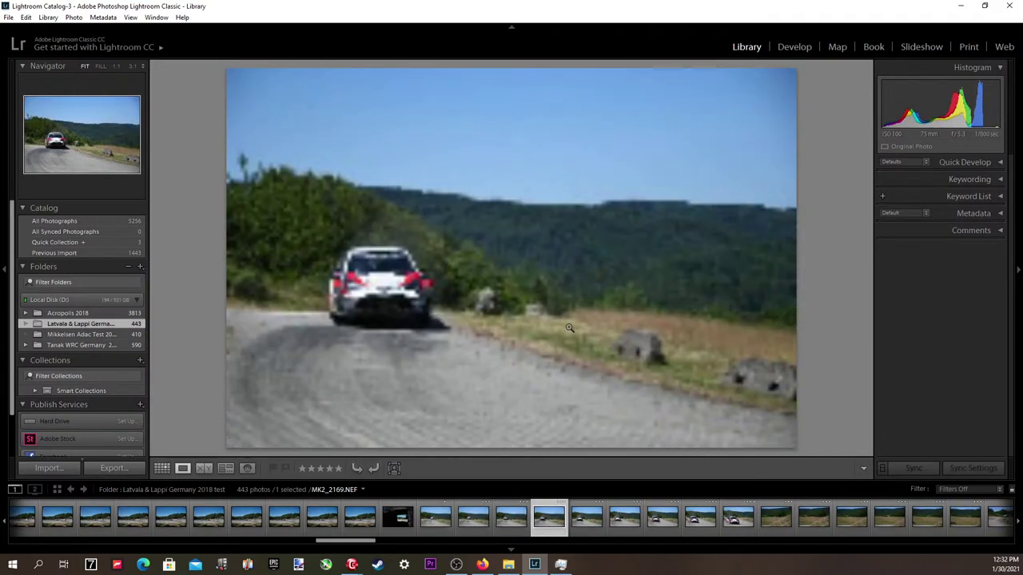
# Review the front-view car photos from MK2_2169 onward and compare the frames around MK2_2194.
pyautogui.press('Left')
pyautogui.press('Right')
pyautogui.press('Right')
pyautogui.press('Right')
pyautogui.press('Right')
pyautogui.press('Right')
pyautogui.press('Right')
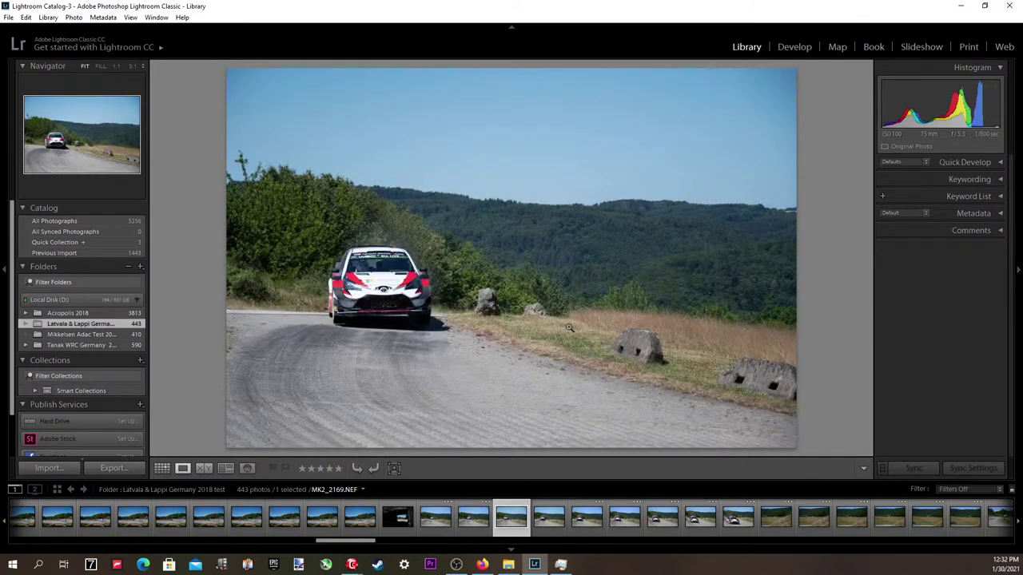
pyautogui.press('Right')
pyautogui.press('Right')
pyautogui.press('Right')
pyautogui.press('Right')
pyautogui.press('Right')
pyautogui.press('Right')
pyautogui.press('Right')
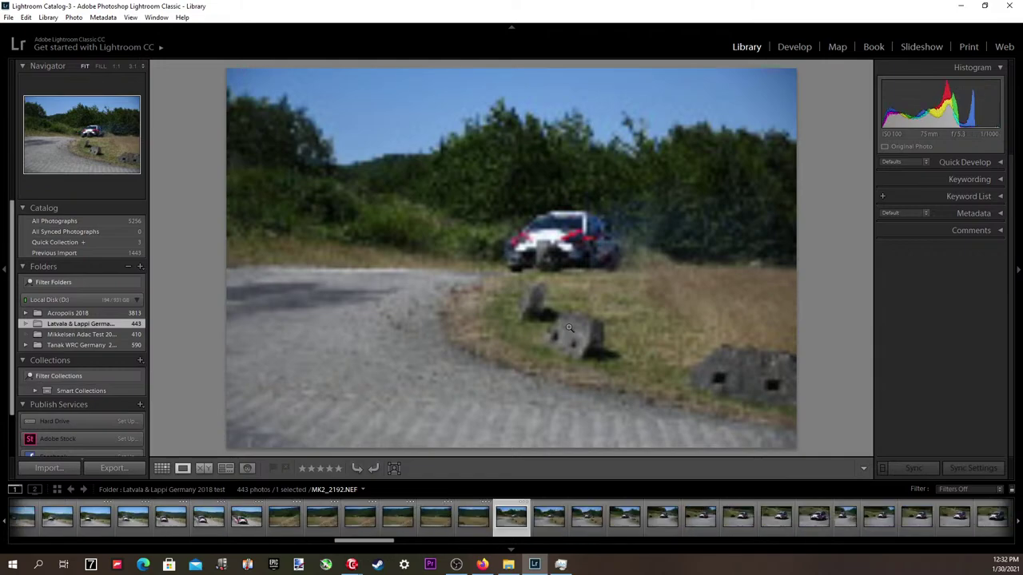
pyautogui.press('Right')
pyautogui.press('Right')
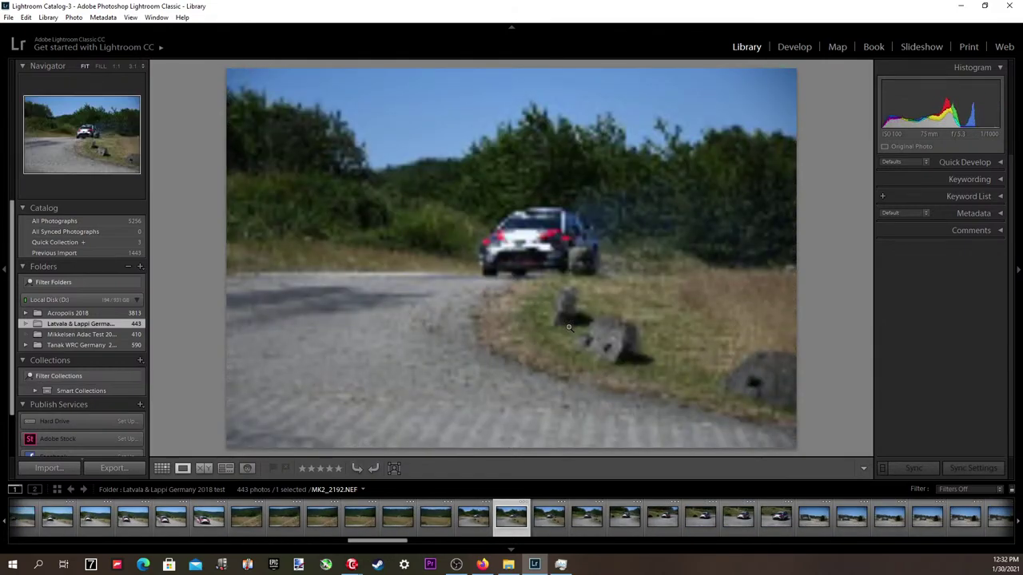
pyautogui.press('Right')
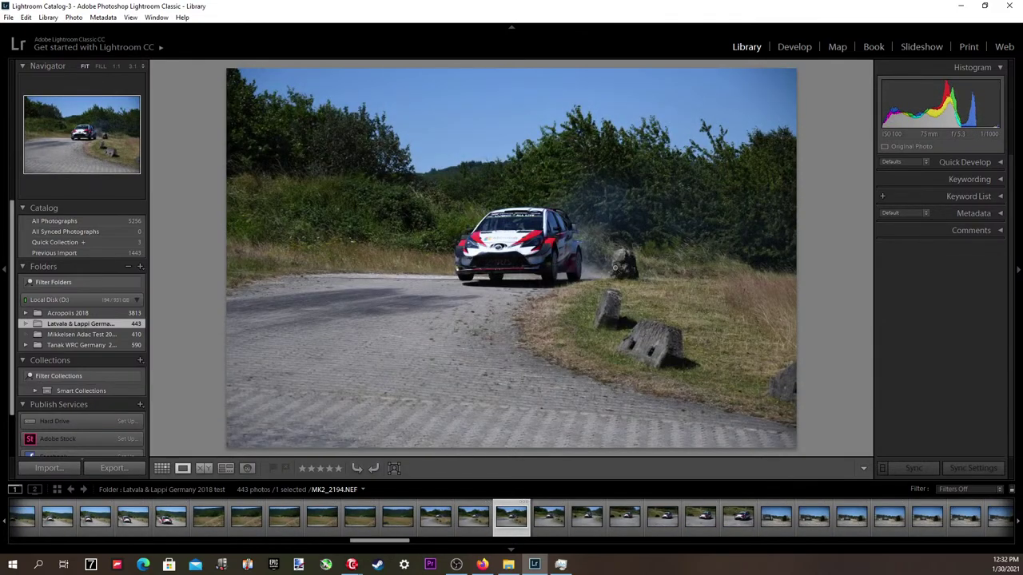
pyautogui.press('Right')
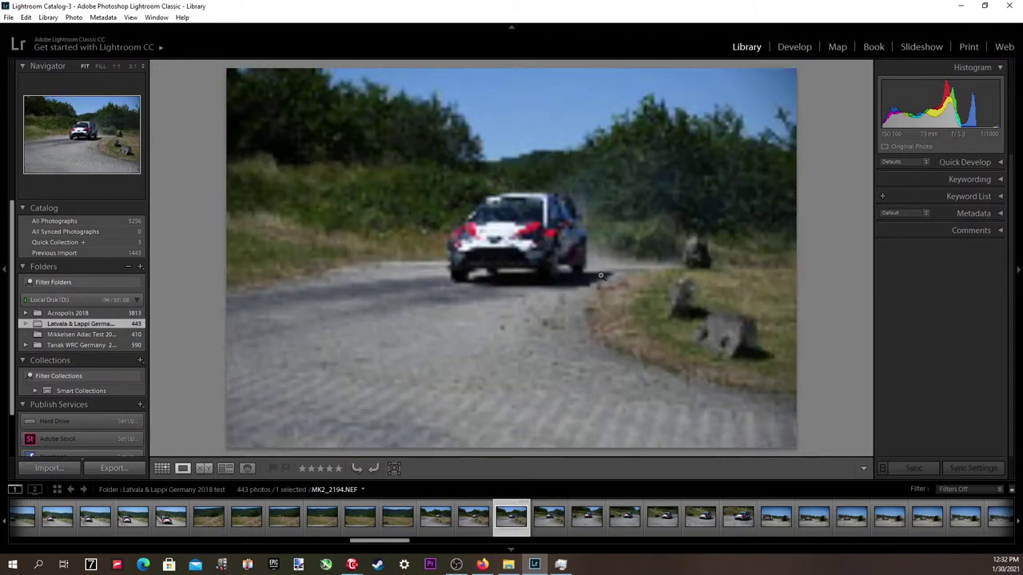
pyautogui.press('Left')
pyautogui.press('Right')
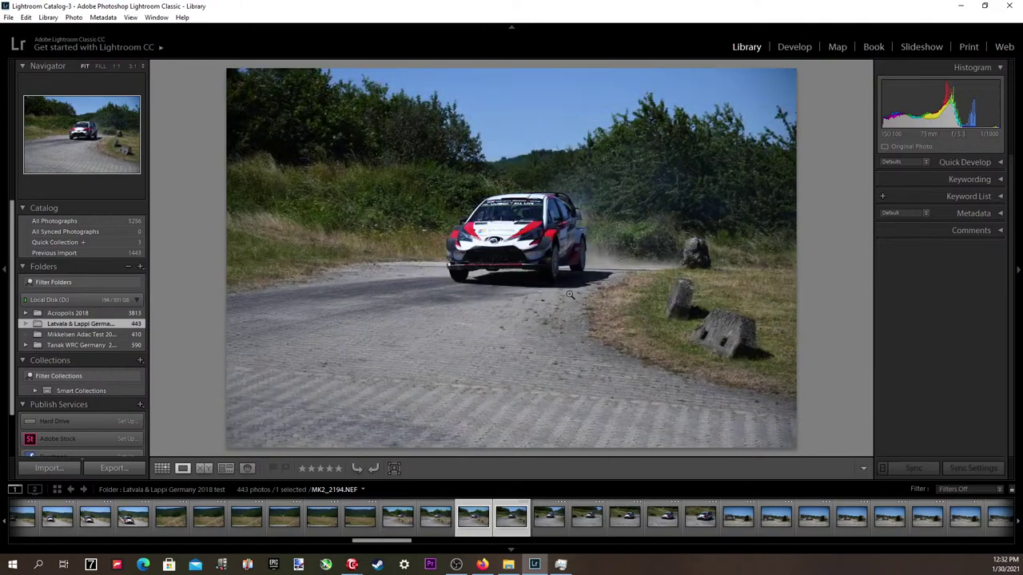
# Browse onward past the cornering shots to the rear-view photos and compare MK2_2207 with MK2_2208.
pyautogui.press('Right')
pyautogui.press('Right')
pyautogui.press('Right')
pyautogui.press('Right')
pyautogui.press('Right')
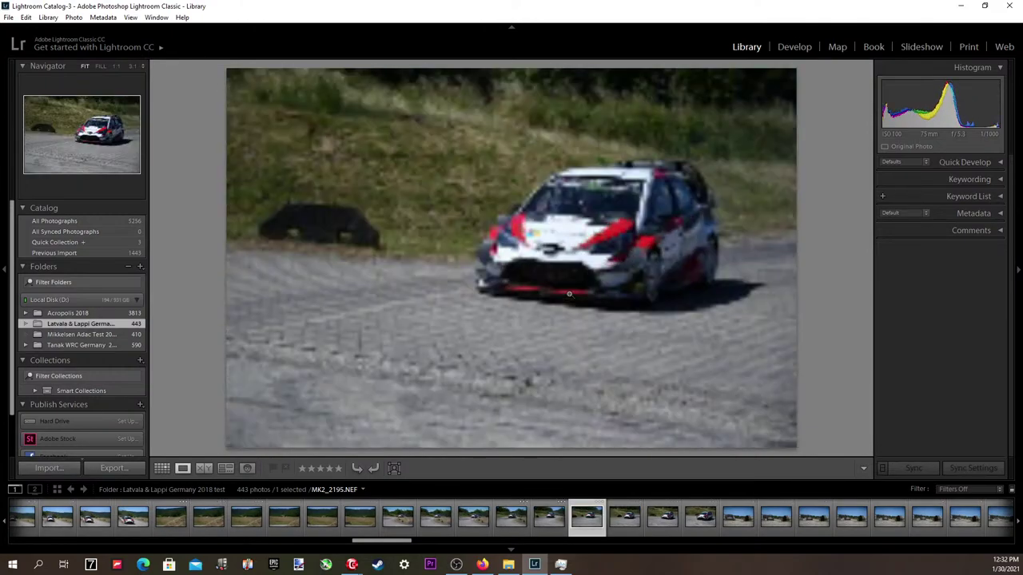
pyautogui.press('Right')
pyautogui.press('Right')
pyautogui.press('Right')
pyautogui.press('Right')
pyautogui.press('Right')
pyautogui.press('Right')
pyautogui.press('Right')
pyautogui.press('Right')
pyautogui.press('Right')
pyautogui.press('Right')
pyautogui.press('Right')
pyautogui.press('Right')
pyautogui.press('Right')
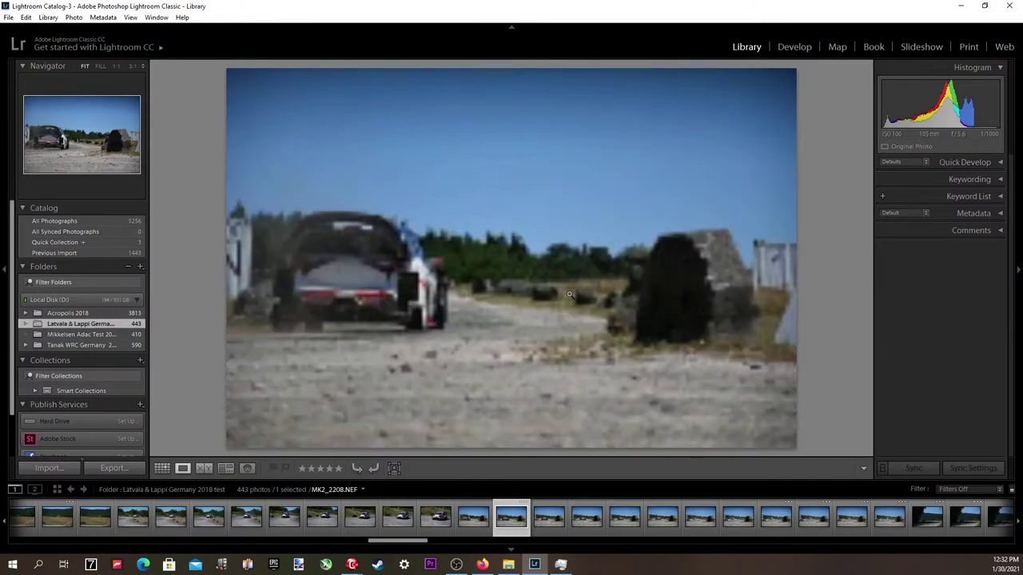
pyautogui.press('Left')
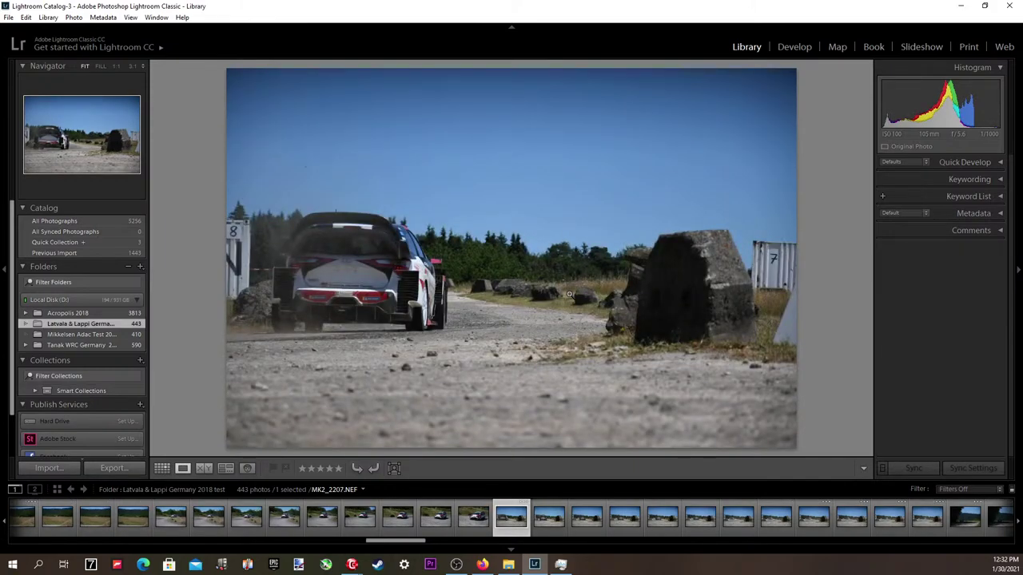
pyautogui.press('Right')
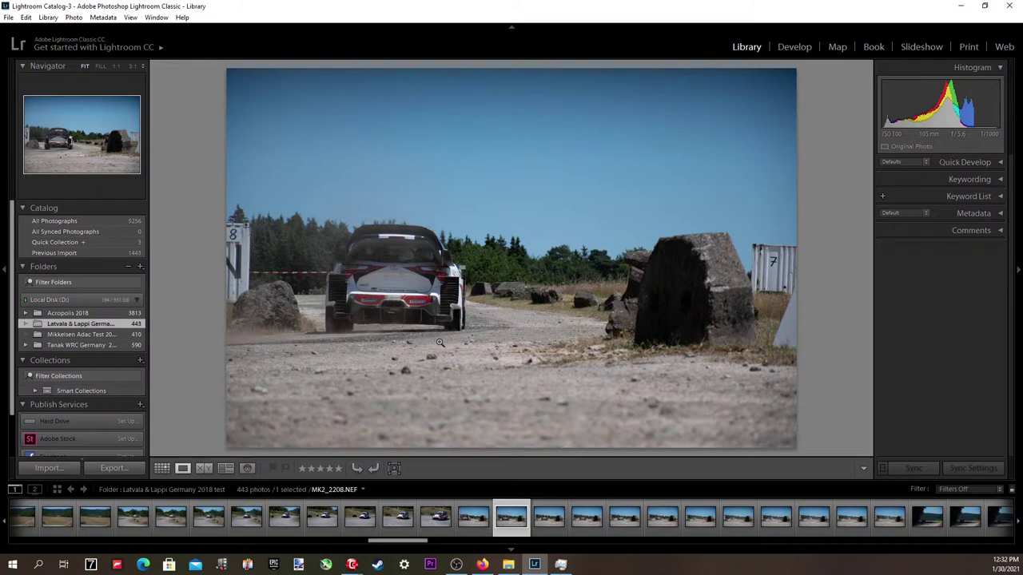
# Check the sharpness of the car's rear in MK2_2208 at 1:1 and compare the photo with its neighbouring frames.
pyautogui.click(427, 322)
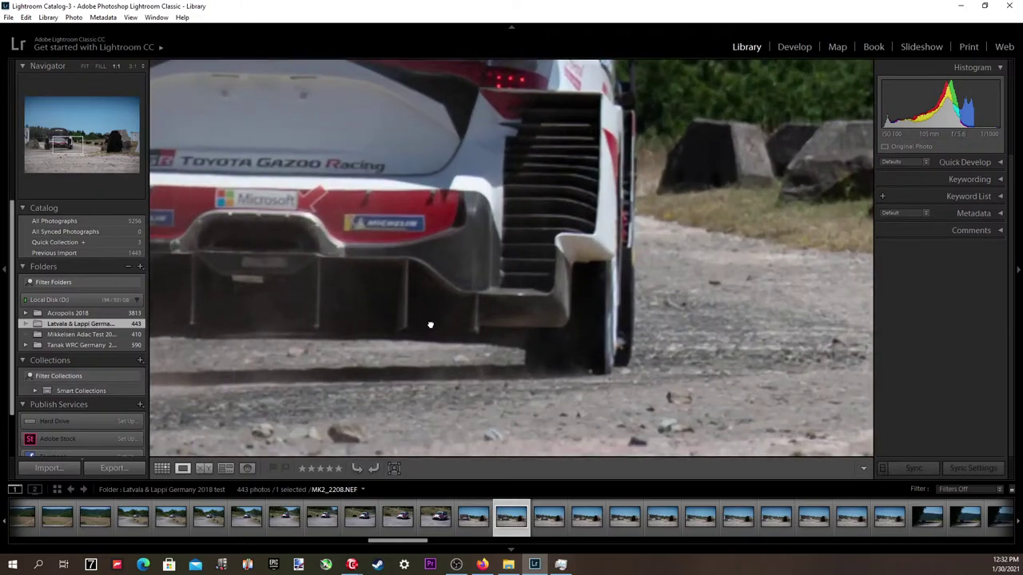
pyautogui.click(428, 327)
pyautogui.press('Right')
pyautogui.press('Right')
pyautogui.press('Right')
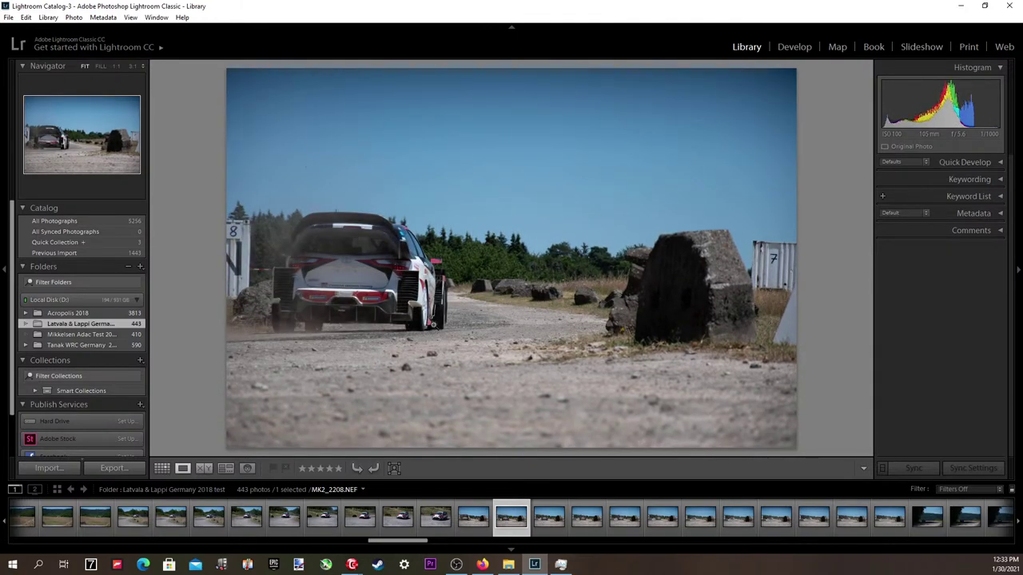
pyautogui.press('Left')
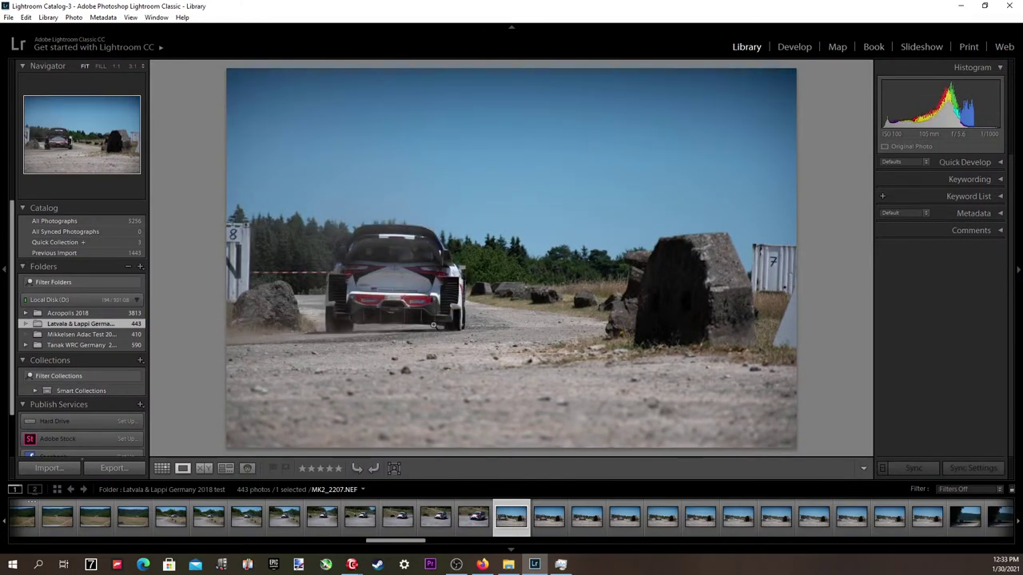
pyautogui.press('Right')
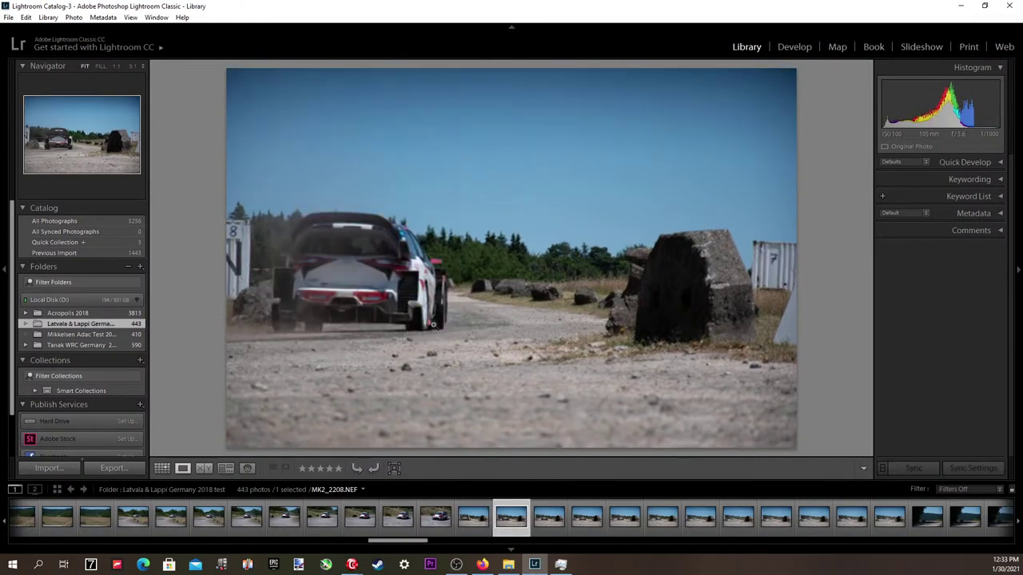
pyautogui.press('Left')
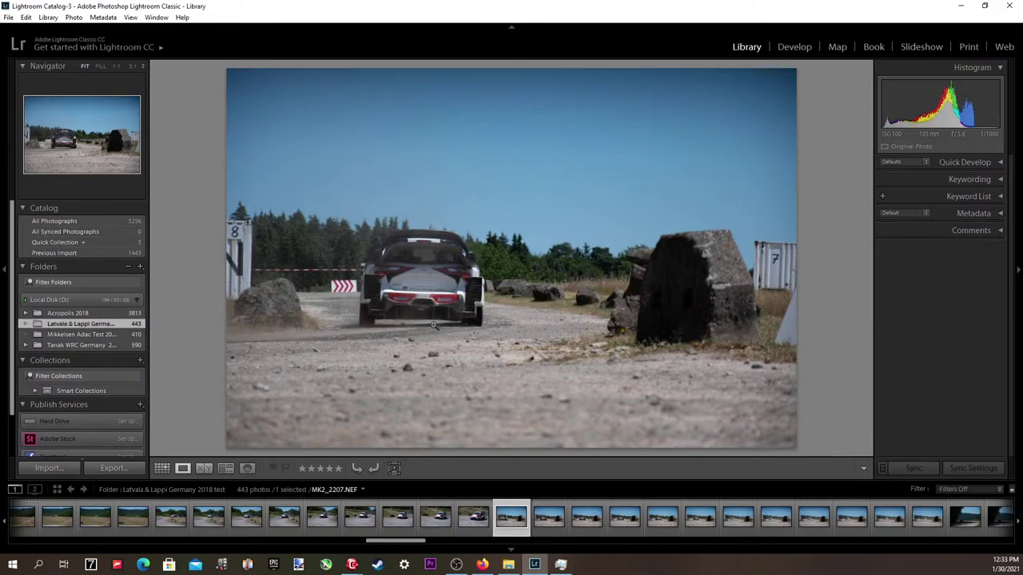
pyautogui.press('Right')
pyautogui.press('Right')
# Open MK2_2208 in the Develop module and apply the 2020 user preset.
pyautogui.press('Left')
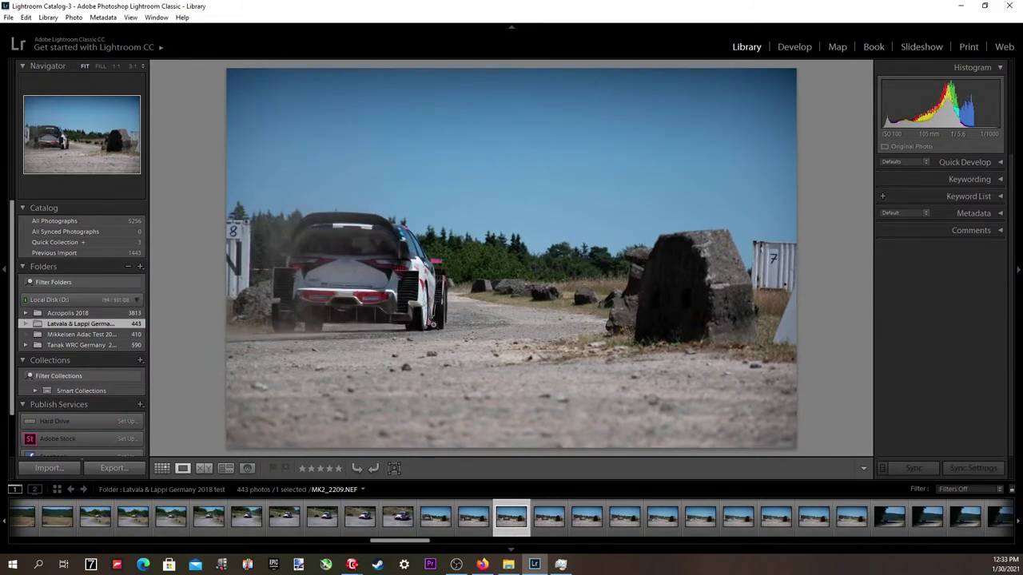
pyautogui.click(794, 47)
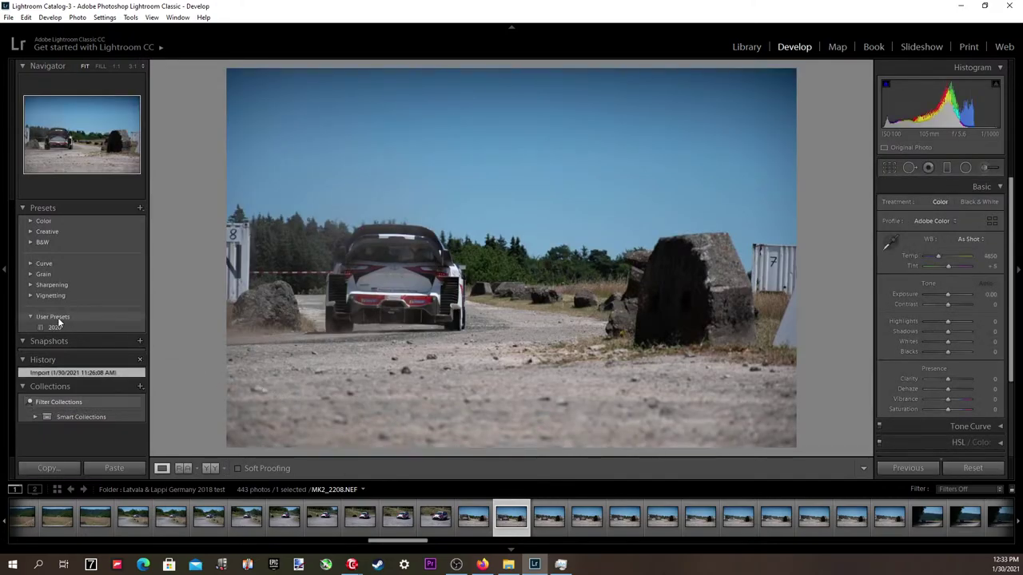
pyautogui.click(51, 327)
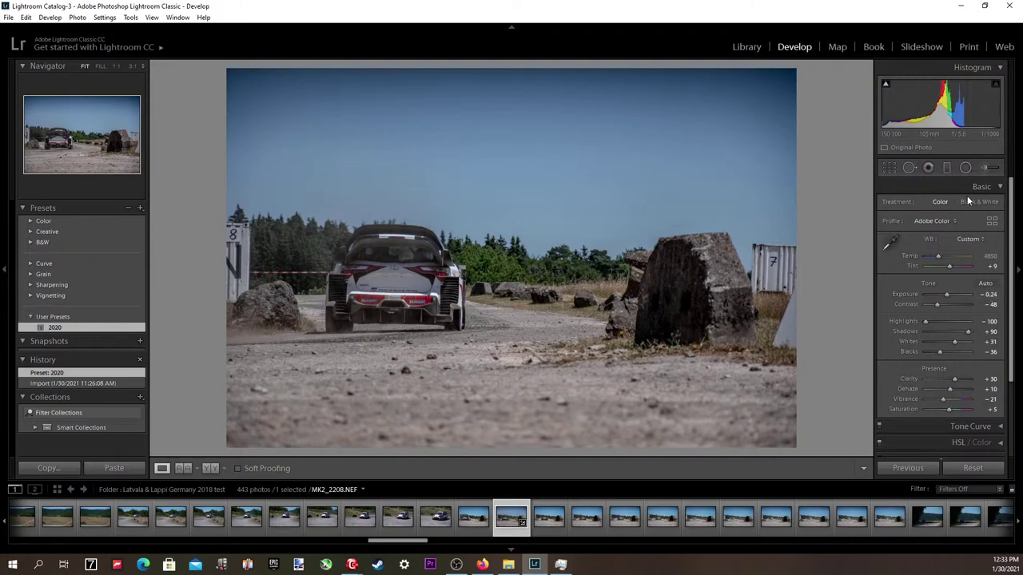
# Set the photo's Exposure to -0.04 and its Contrast to -19.
pyautogui.click(985, 294)
pyautogui.write('0.04')
pyautogui.press('Return')
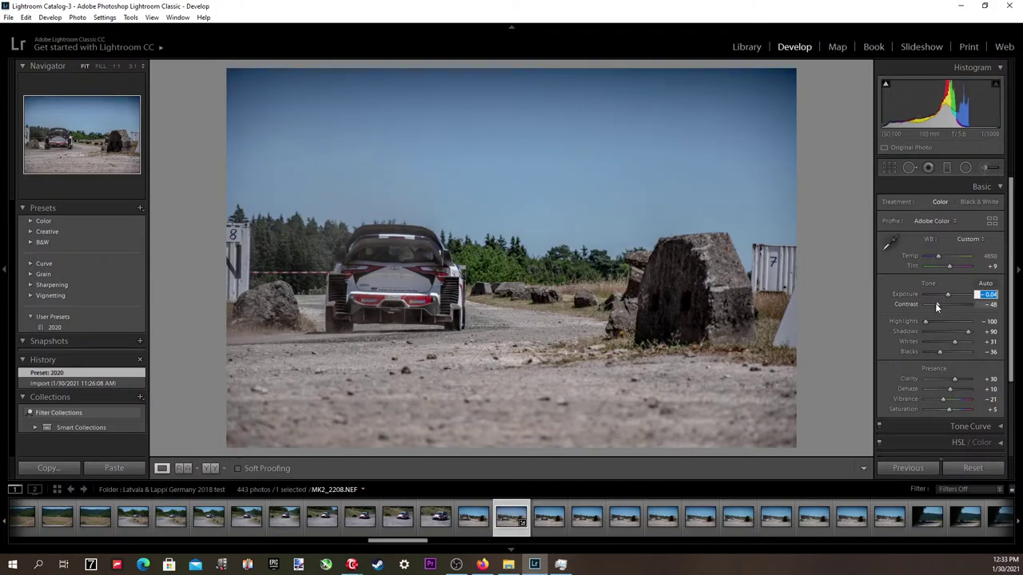
pyautogui.moveTo(936, 303); pyautogui.dragTo(944, 304)
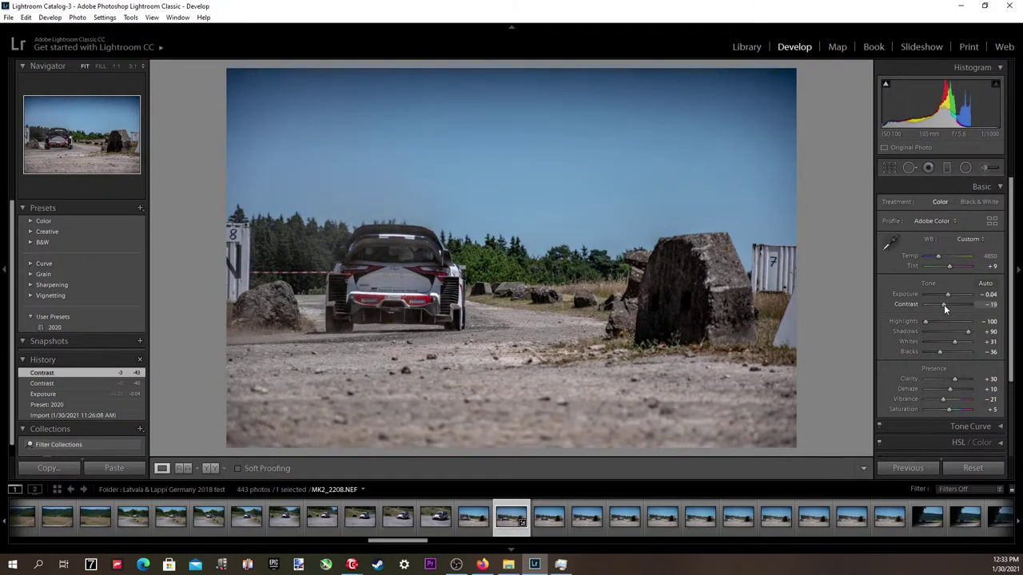
# Raise the photo's Exposure to +0.16.
pyautogui.click(987, 294)
pyautogui.press('Up')
pyautogui.press('Up')
pyautogui.press('Up')
pyautogui.press('Down')
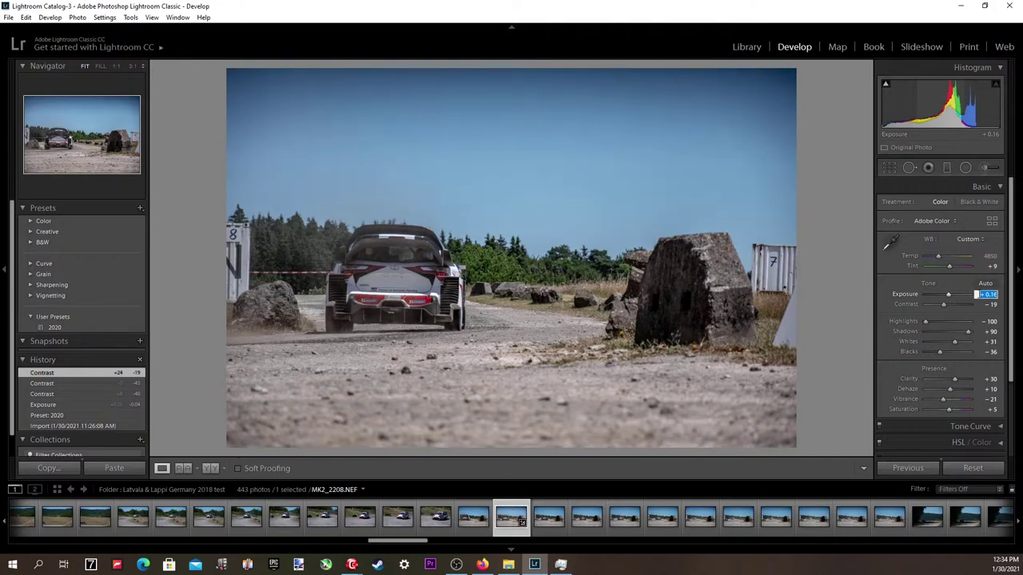
pyautogui.press('Up')
pyautogui.press('Down')
pyautogui.press('Down')
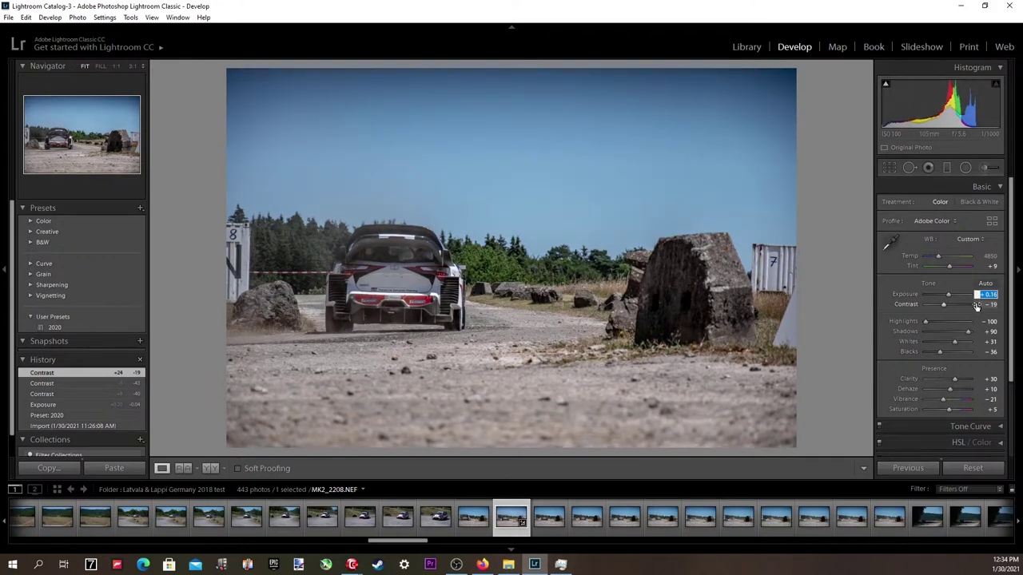
# Cool the white balance by setting the colour temperature to 4750.
pyautogui.click(991, 257)
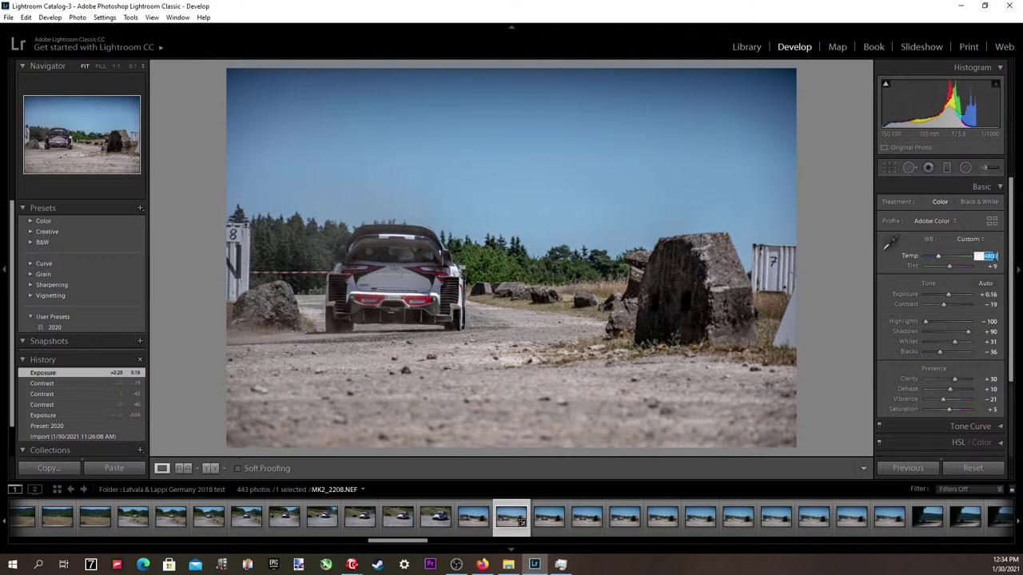
pyautogui.press('Down')
pyautogui.press('Up')
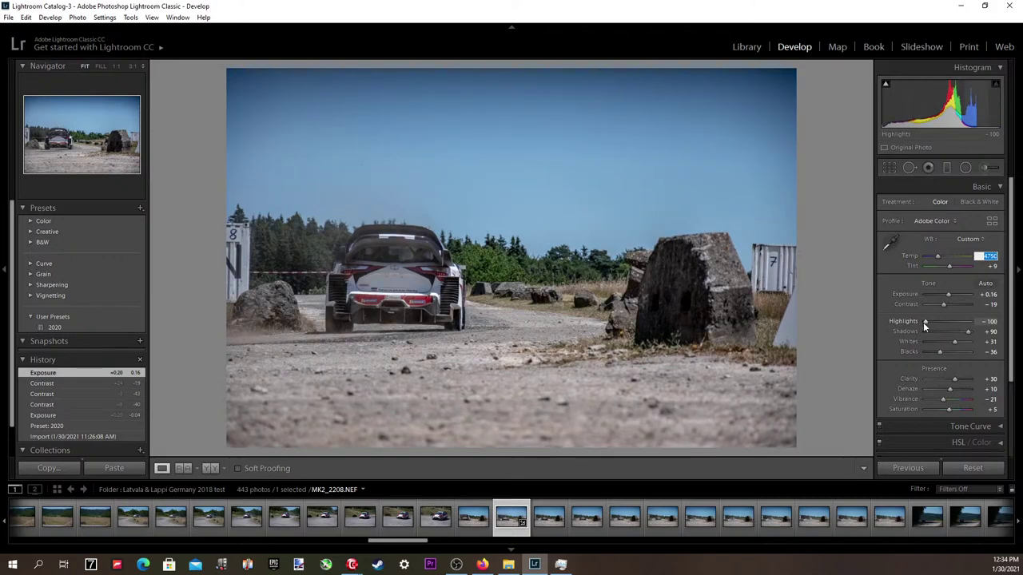
# Set Highlights to -90 and Shadows to +74.
pyautogui.moveTo(926, 323); pyautogui.dragTo(965, 335)
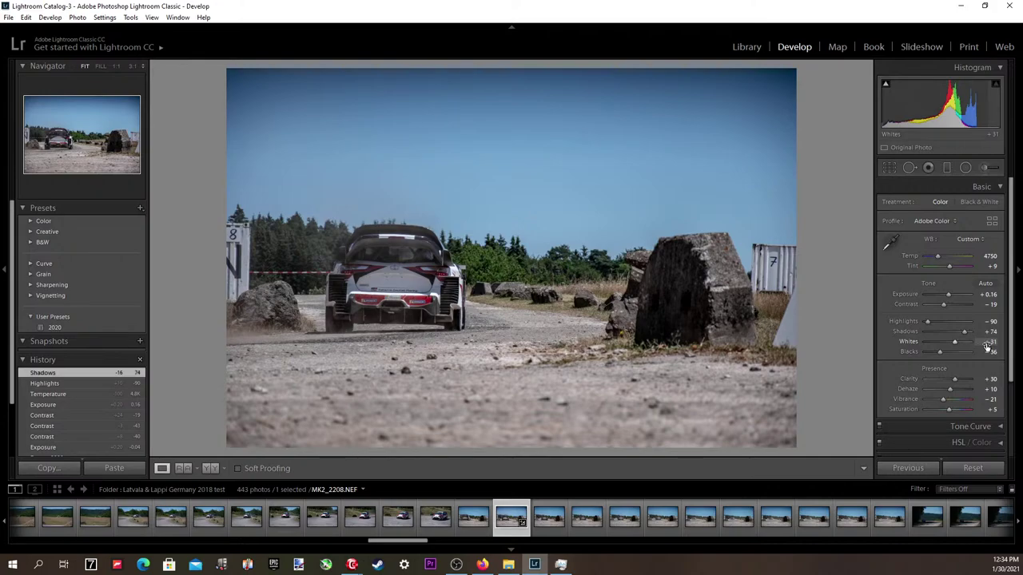
pyautogui.press('Tab')
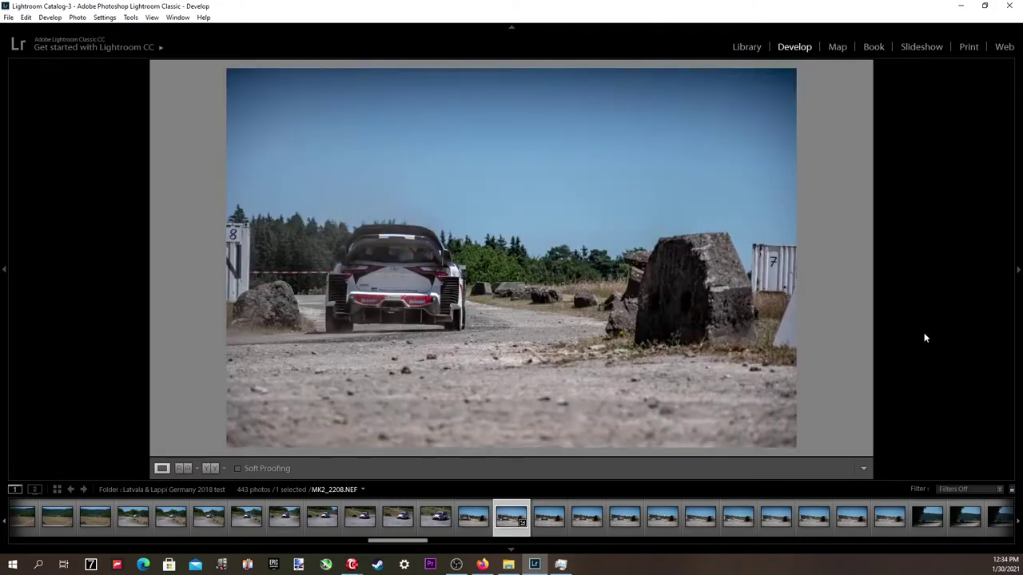
pyautogui.press('Tab')
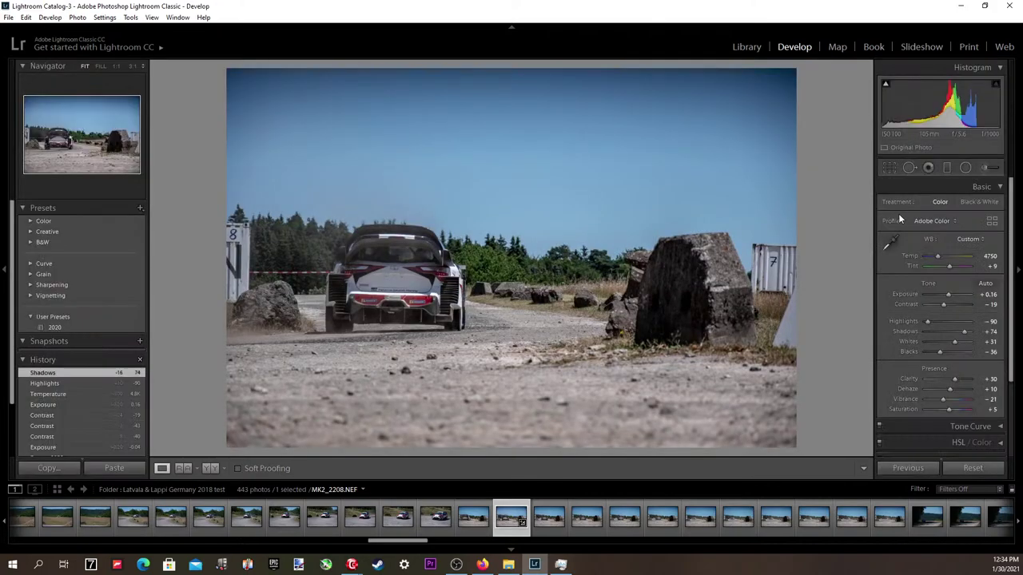
# Raise Whites to +42 while checking the highlight clipping preview.
pyautogui.click(989, 342)
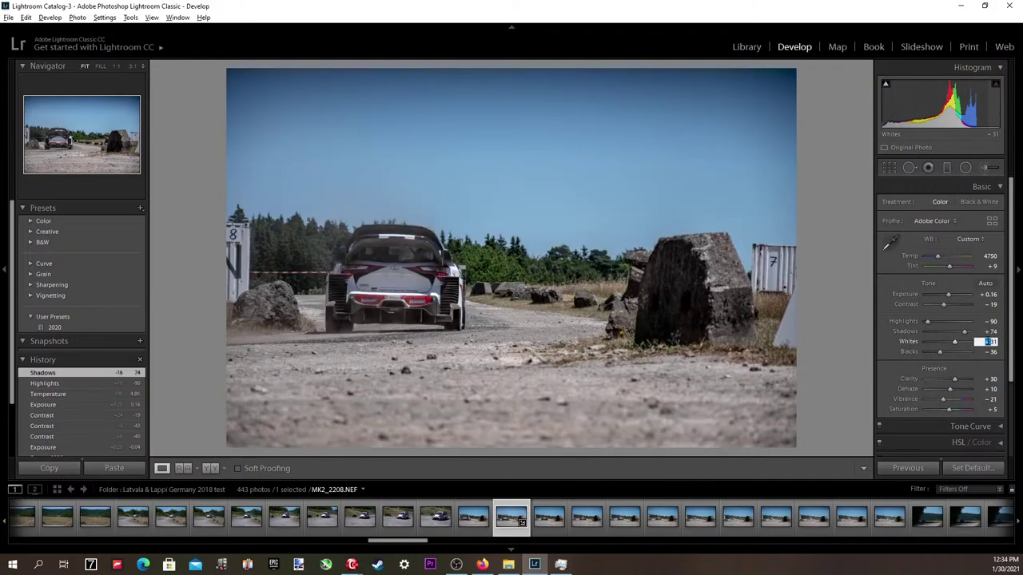
pyautogui.press('Up')
pyautogui.press('Up')
pyautogui.press('Up')
pyautogui.press('Up')
pyautogui.press('Up')
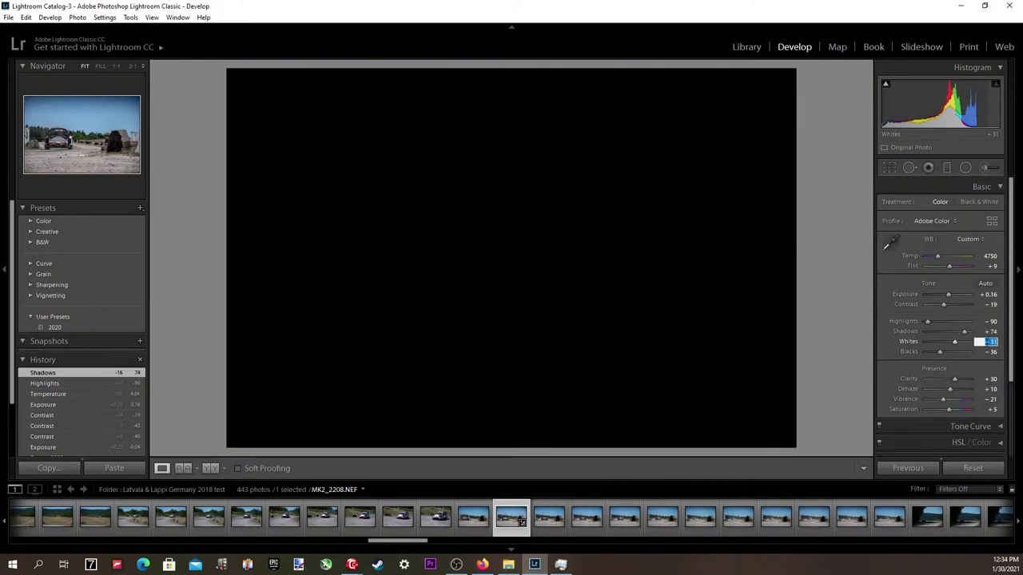
pyautogui.press('Up')
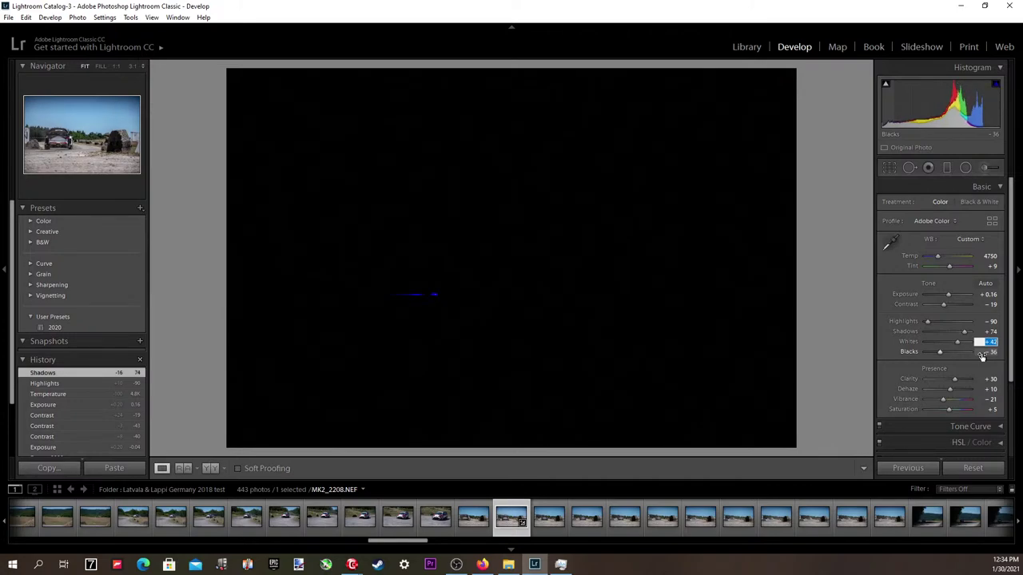
# Lower Whites to +35 while checking the highlight clipping preview.
pyautogui.press('Down')
pyautogui.press('Down')
pyautogui.press('Down')
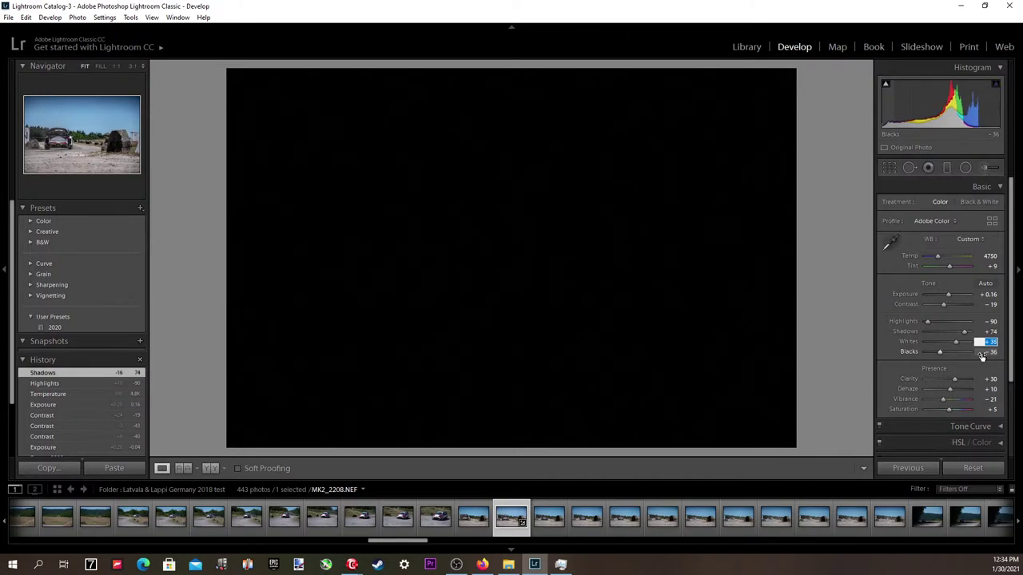
# Raise Blacks to +22 using the shadow clipping preview, and set Contrast to -2.
pyautogui.click(981, 352)
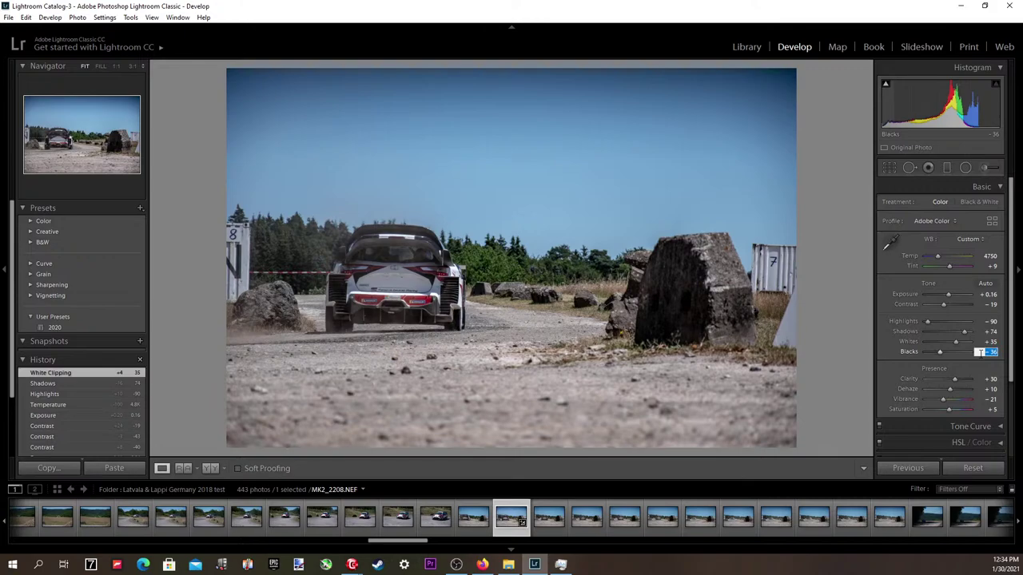
pyautogui.press('Up')
pyautogui.press('Up')
pyautogui.press('Up')
pyautogui.press('Up')
pyautogui.press('Up')
pyautogui.press('Up')
pyautogui.press('Up')
pyautogui.press('Up')
pyautogui.press('Up')
pyautogui.press('Up')
pyautogui.press('Up')
pyautogui.press('Up')
pyautogui.press('Up')
pyautogui.press('Up')
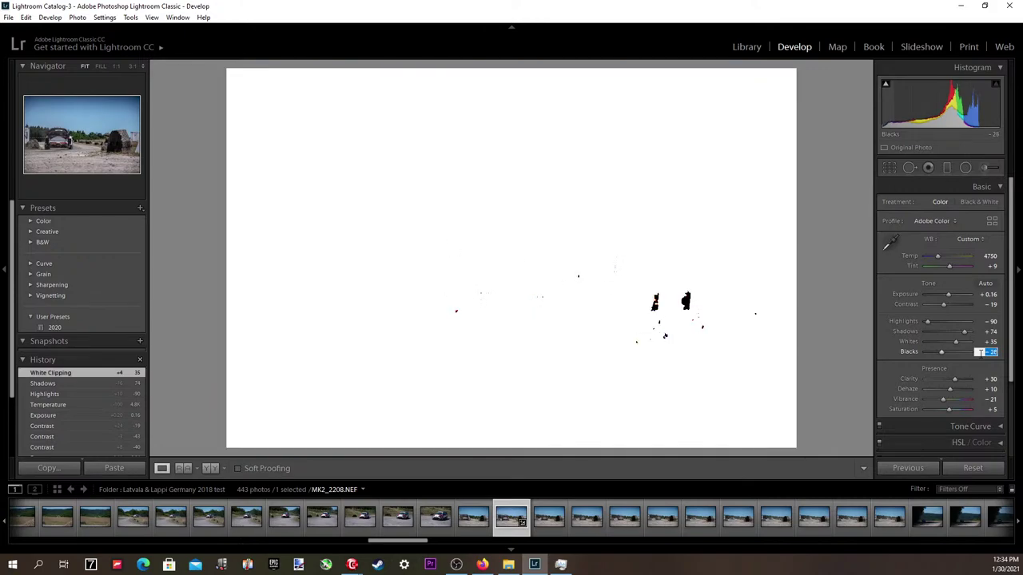
pyautogui.press('Up')
pyautogui.press('Up')
pyautogui.press('Up')
pyautogui.press('Up')
pyautogui.press('Up')
pyautogui.press('Up')
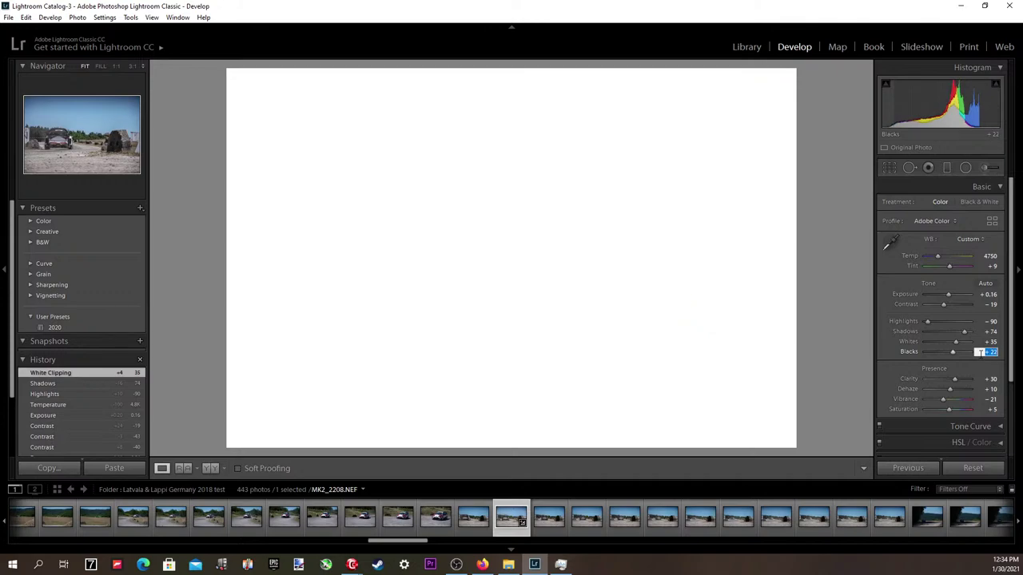
pyautogui.press('Return')
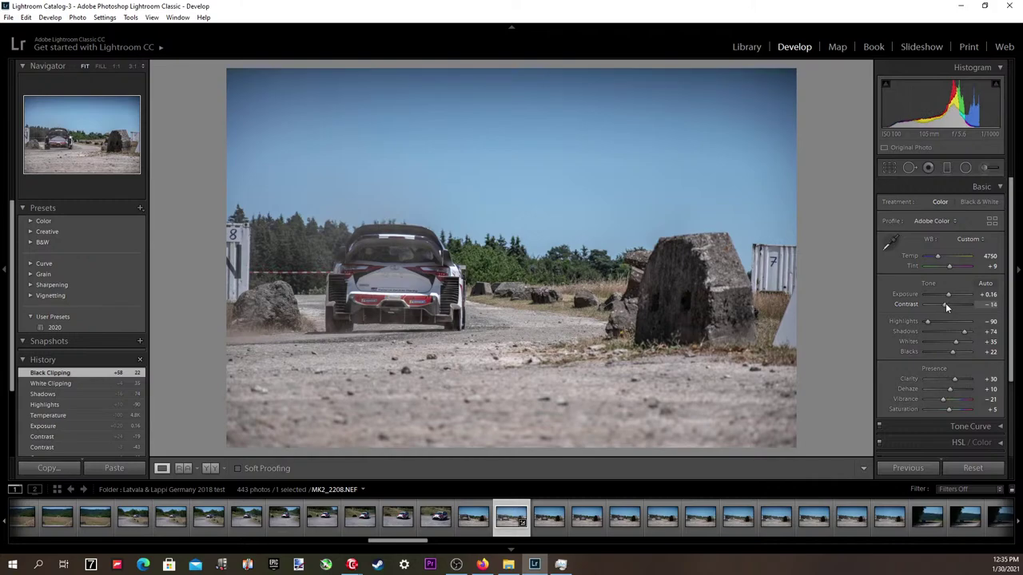
pyautogui.moveTo(946, 303); pyautogui.dragTo(948, 302)
# Try slightly warmer and cooler colour temperatures for the photo.
pyautogui.click(990, 256)
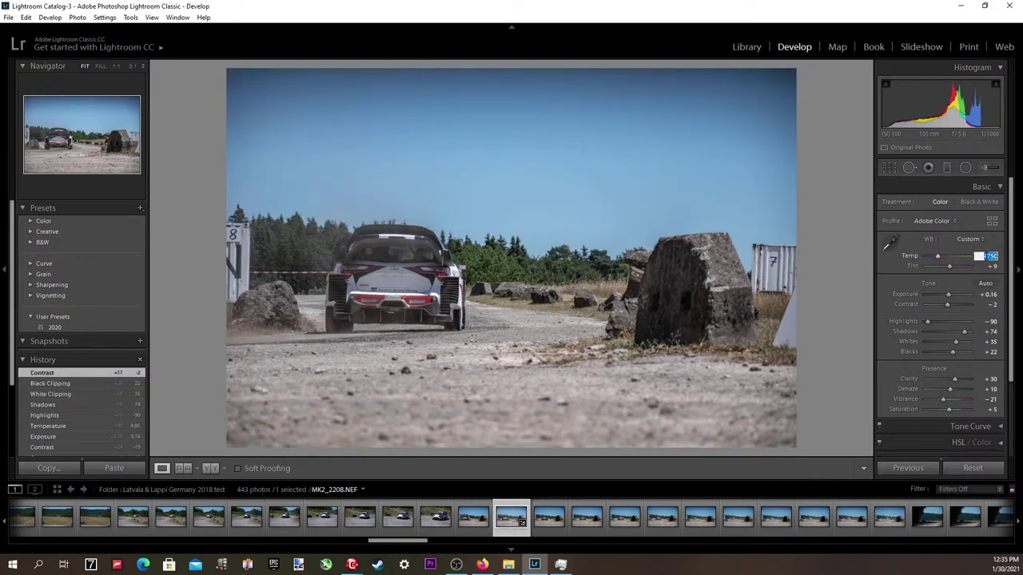
pyautogui.press('Up')
pyautogui.press('Up')
pyautogui.press('Up')
pyautogui.press('Down')
pyautogui.press('Down')
pyautogui.press('Up')
pyautogui.press('Up')
pyautogui.press('Down')
# Crop the photo tighter around the car and the large rock, cutting off the numbered containers on both sides.
pyautogui.click(889, 168)
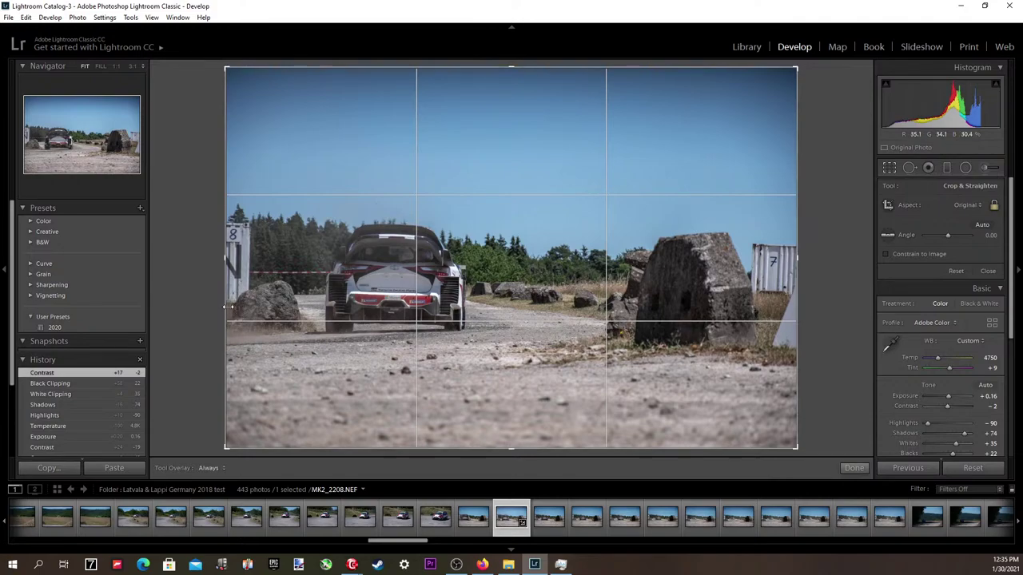
pyautogui.moveTo(227, 306); pyautogui.dragTo(239, 305)
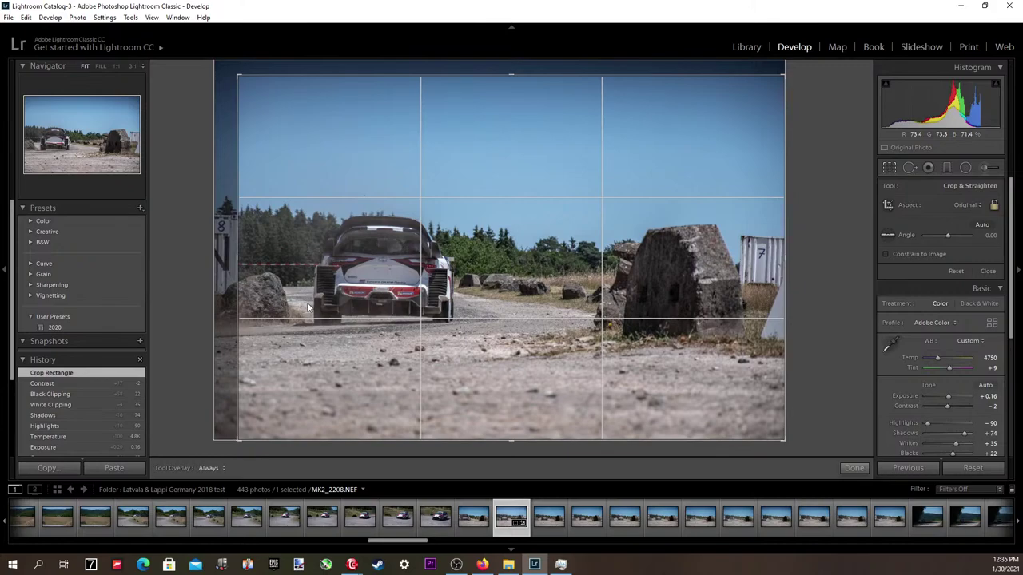
pyautogui.moveTo(776, 270)
pyautogui.mouseDown()
pyautogui.moveTo(790, 274)
pyautogui.moveTo(714, 290)
pyautogui.moveTo(711, 280)
pyautogui.moveTo(766, 287)
pyautogui.mouseUp()
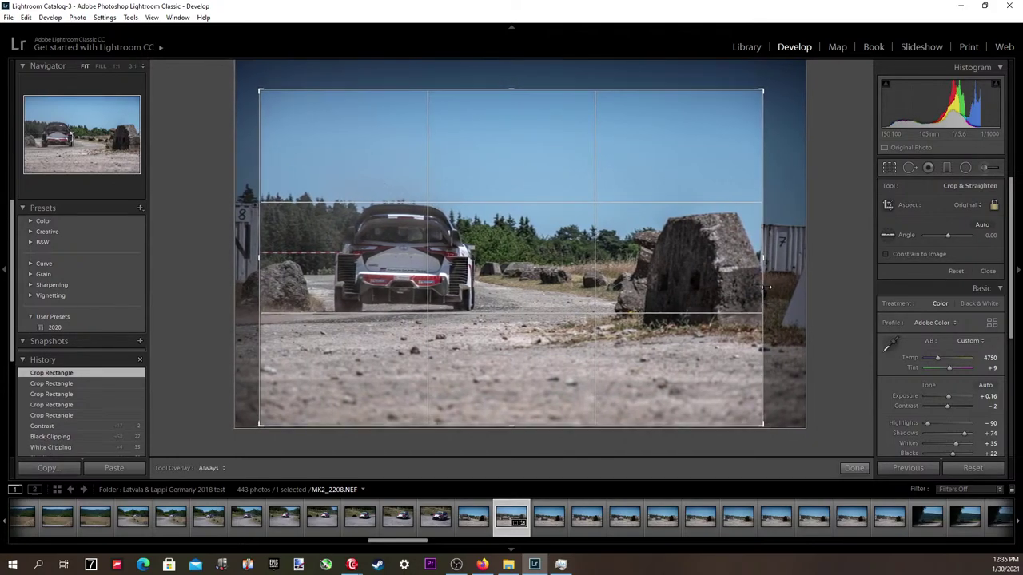
pyautogui.press('Return')
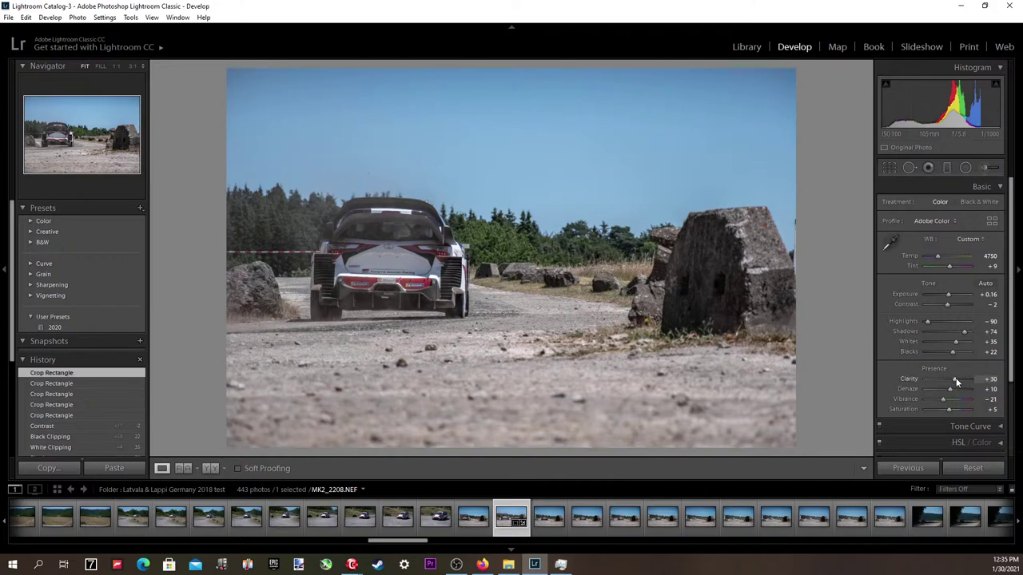
# Set the photo's Contrast to -1.
pyautogui.click(990, 295)
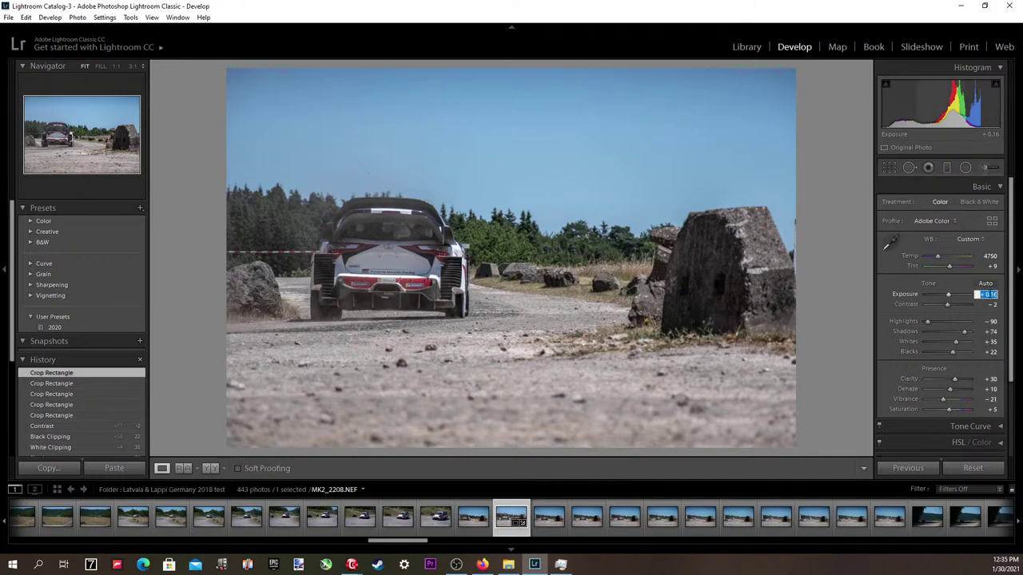
pyautogui.click(991, 305)
pyautogui.write('-1')
pyautogui.press('Return')
# Examine the rear of the car at 1:1 zoom to check sharpness and detail.
pyautogui.click(401, 262)
pyautogui.moveTo(400, 263); pyautogui.dragTo(631, 226)
pyautogui.moveTo(583, 320); pyautogui.dragTo(593, 275)
pyautogui.click(593, 274)
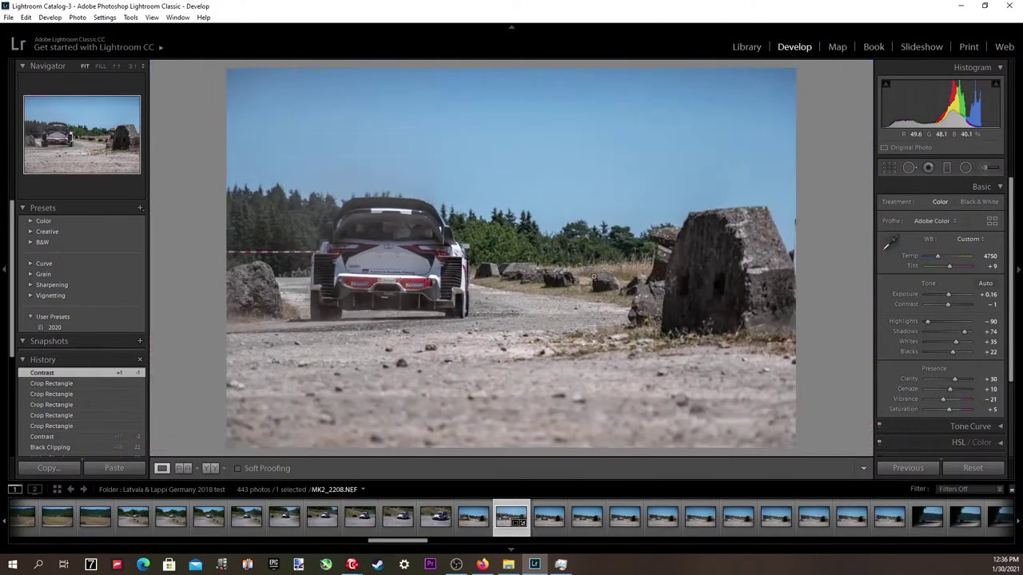
pyautogui.click(397, 221)
pyautogui.moveTo(489, 318); pyautogui.dragTo(323, 153)
pyautogui.moveTo(394, 283); pyautogui.dragTo(596, 268)
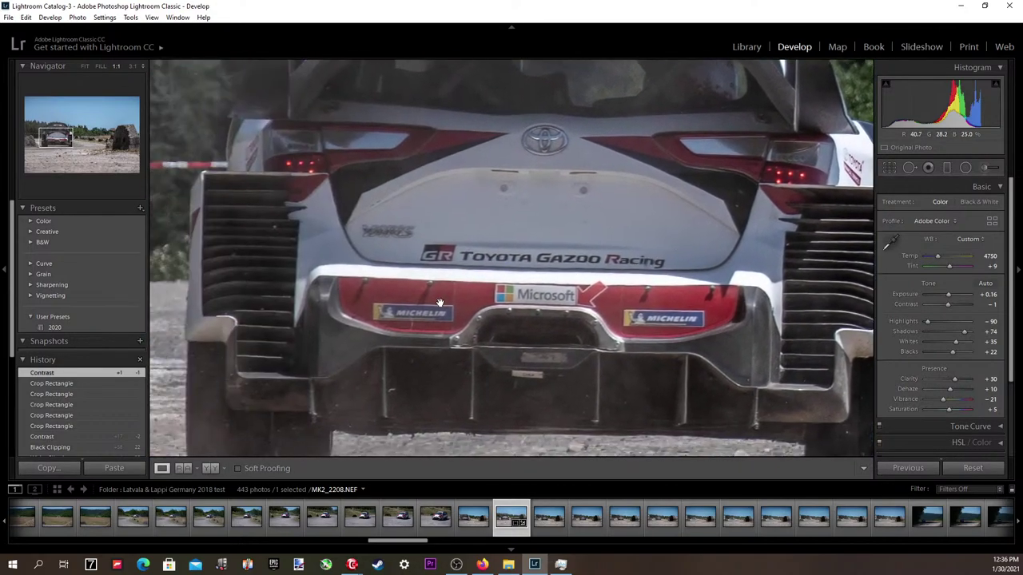
pyautogui.moveTo(440, 302); pyautogui.dragTo(435, 443)
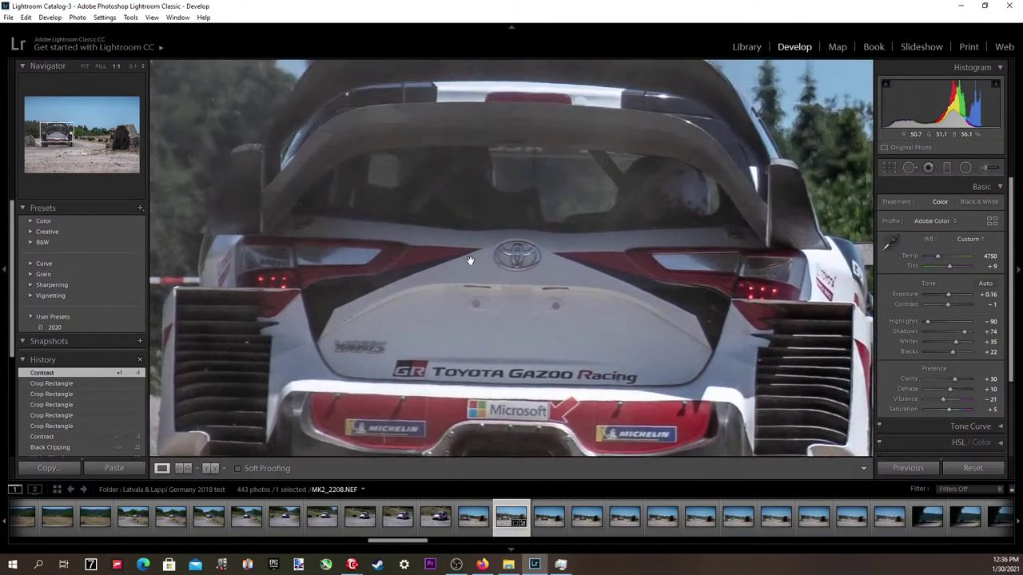
pyautogui.moveTo(471, 261); pyautogui.dragTo(466, 399)
pyautogui.click(484, 349)
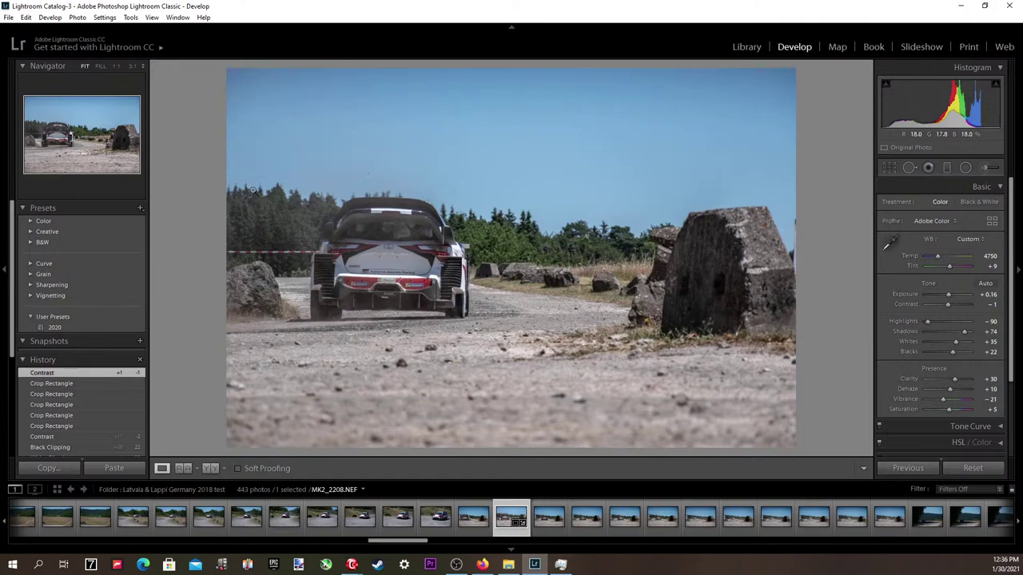
# Start exporting the photo and edit its watermark, anchoring it at the centre with a proportional size of 7.
pyautogui.click(8, 17)
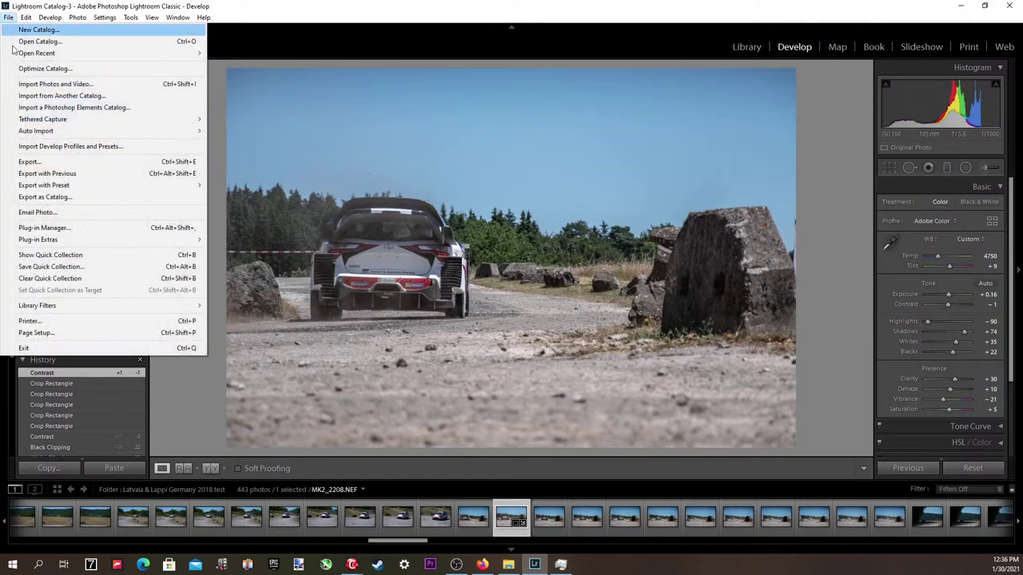
pyautogui.click(29, 161)
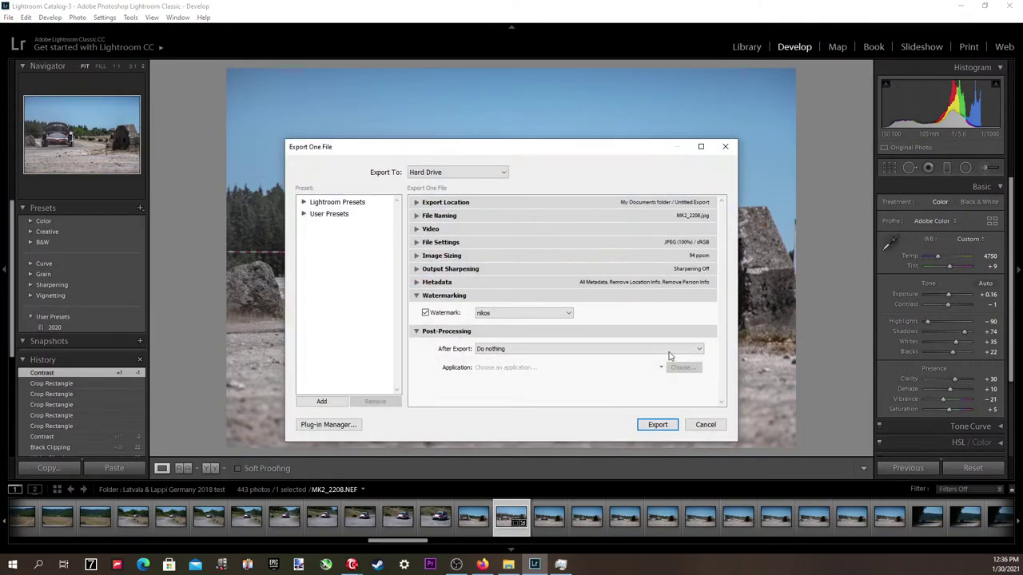
pyautogui.click(512, 313)
pyautogui.click(524, 370)
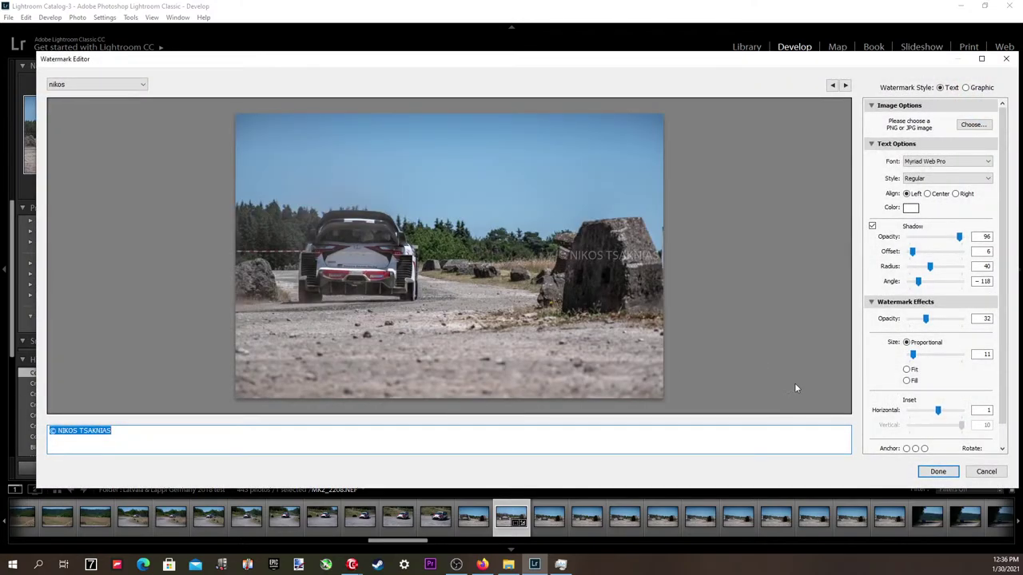
pyautogui.scroll(-1, 922, 418)
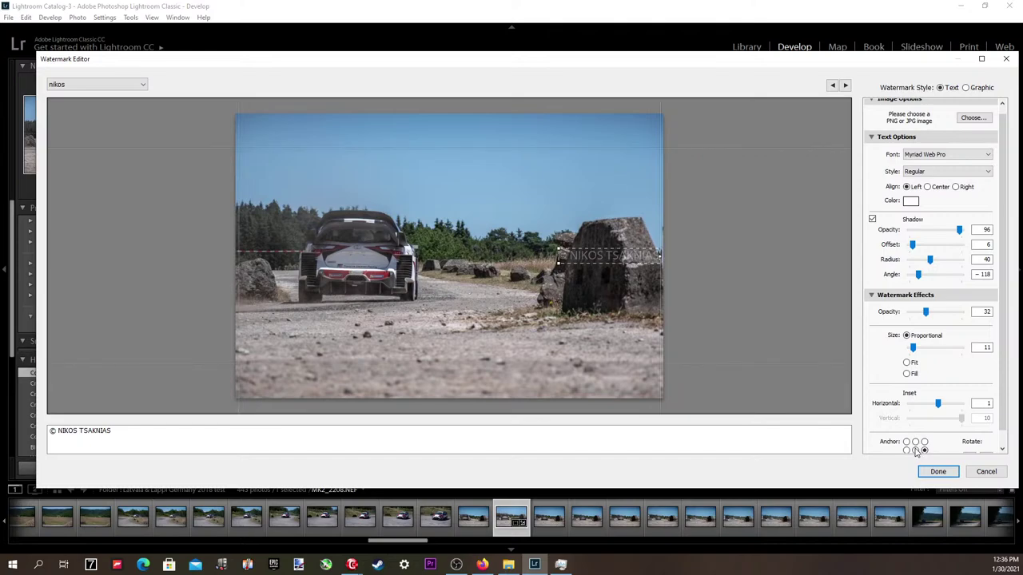
pyautogui.click(916, 451)
pyautogui.click(985, 347)
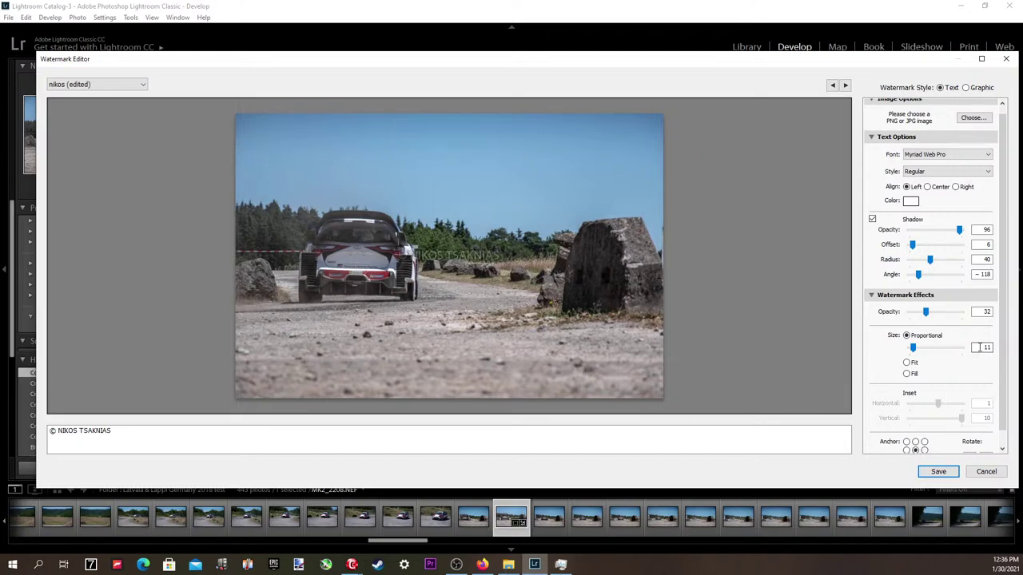
pyautogui.write('8')
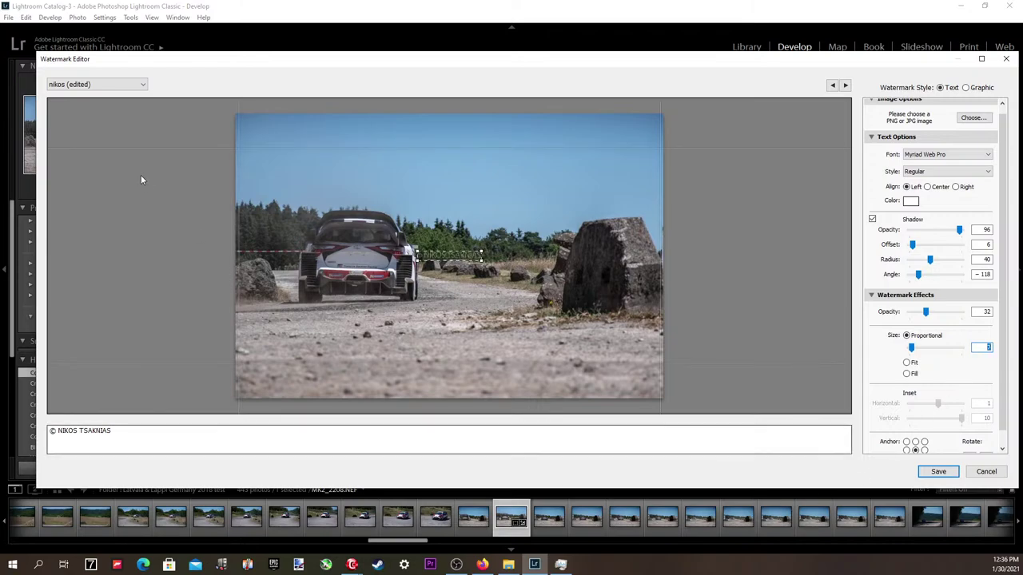
# Update the current watermark preset with the edited settings and export the photo.
pyautogui.click(72, 84)
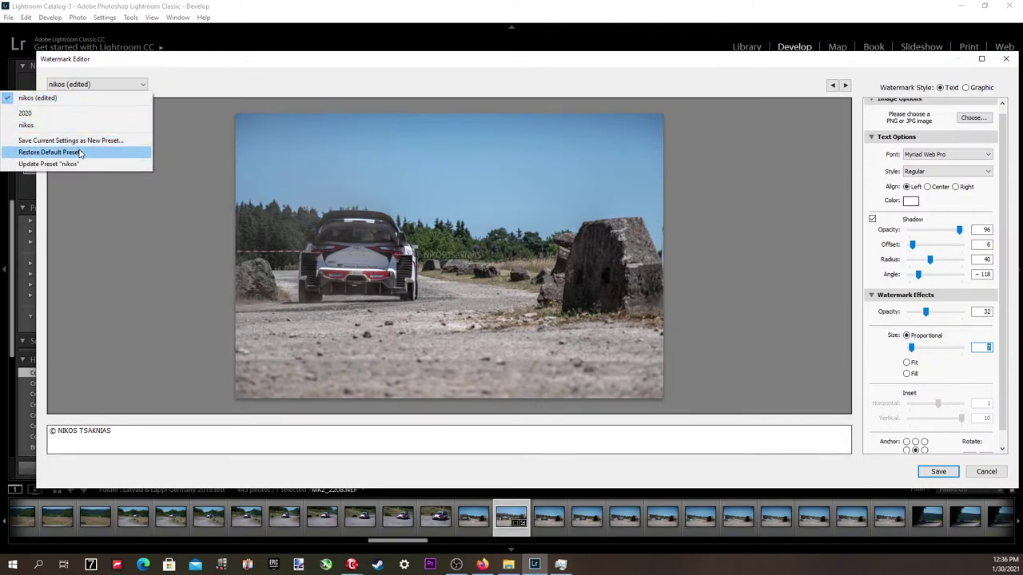
pyautogui.click(80, 163)
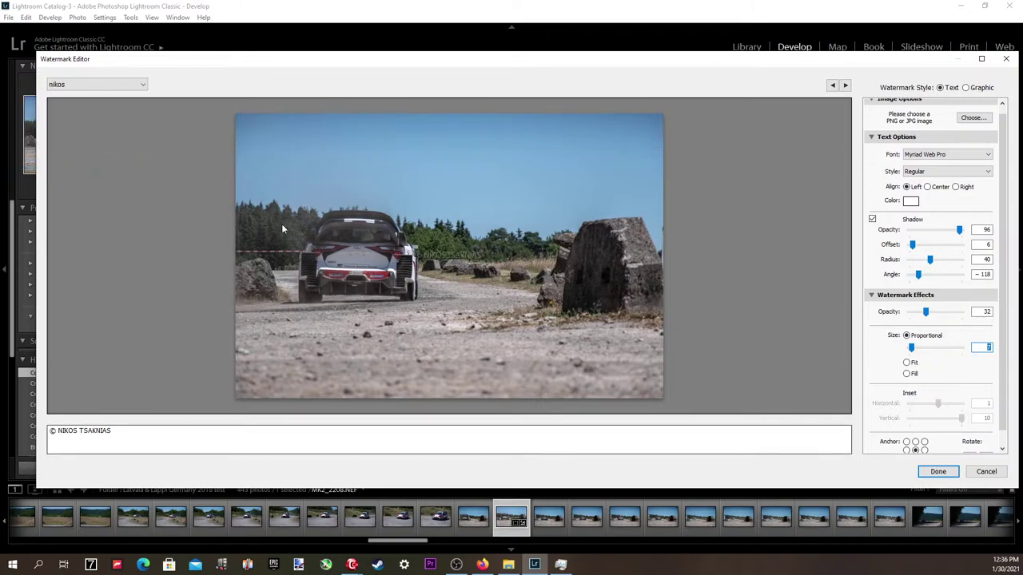
pyautogui.click(938, 472)
pyautogui.click(657, 424)
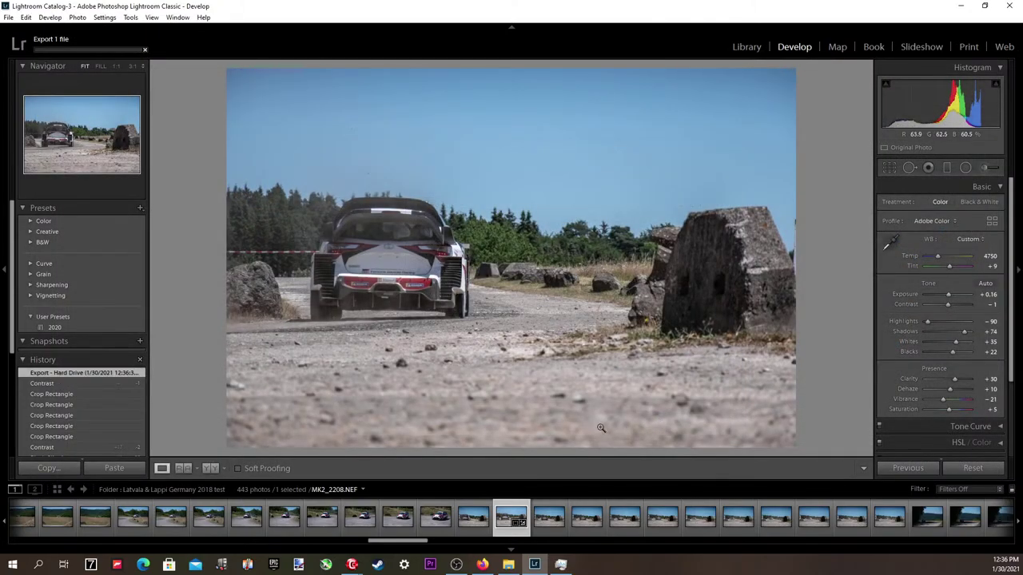
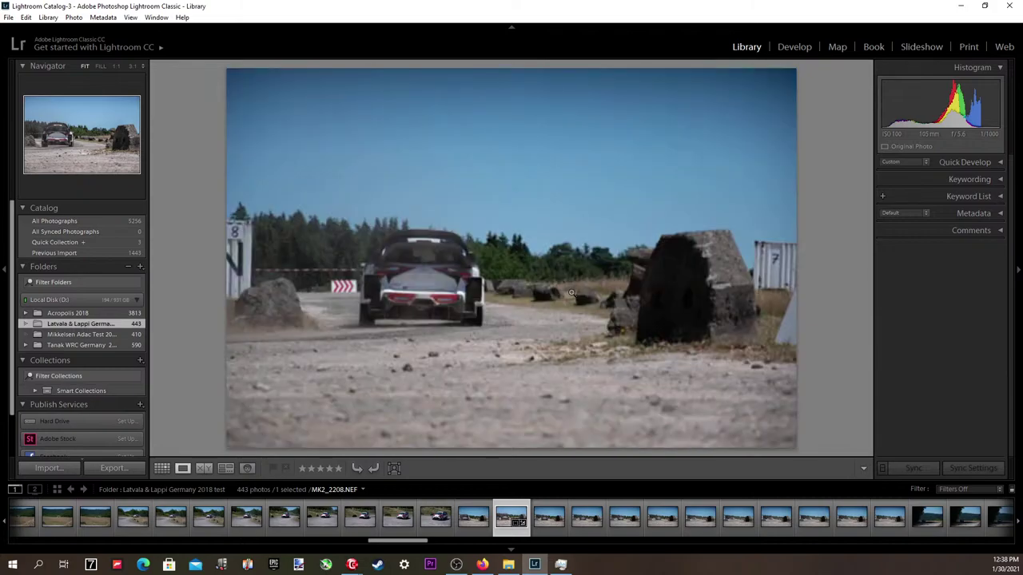
# Advance through the library photos to MK2_2216.
pyautogui.press('Right')
pyautogui.press('Right')
pyautogui.press('Right')
pyautogui.press('Right')
pyautogui.press('Right')
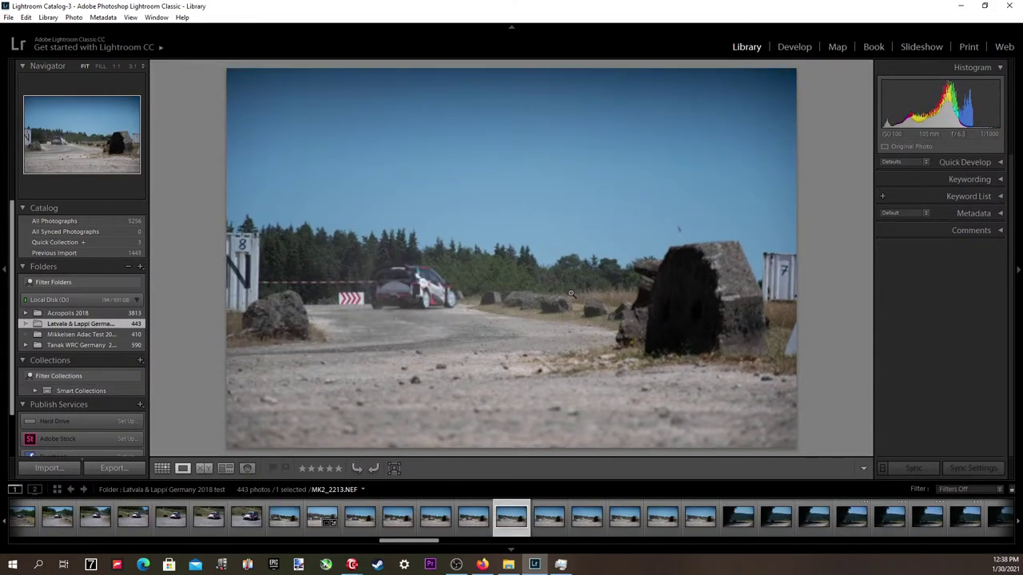
pyautogui.press('Right')
pyautogui.press('Right')
pyautogui.press('Right')
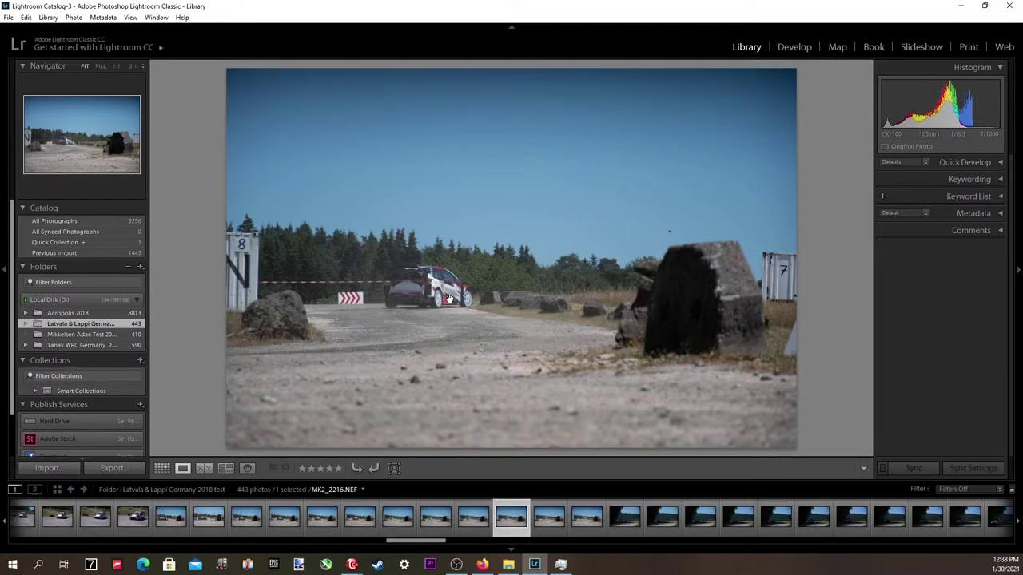
# Inspect the rally car in MK2_2216 at 1:1 zoom.
pyautogui.click(449, 299)
pyautogui.moveTo(452, 299); pyautogui.dragTo(566, 306)
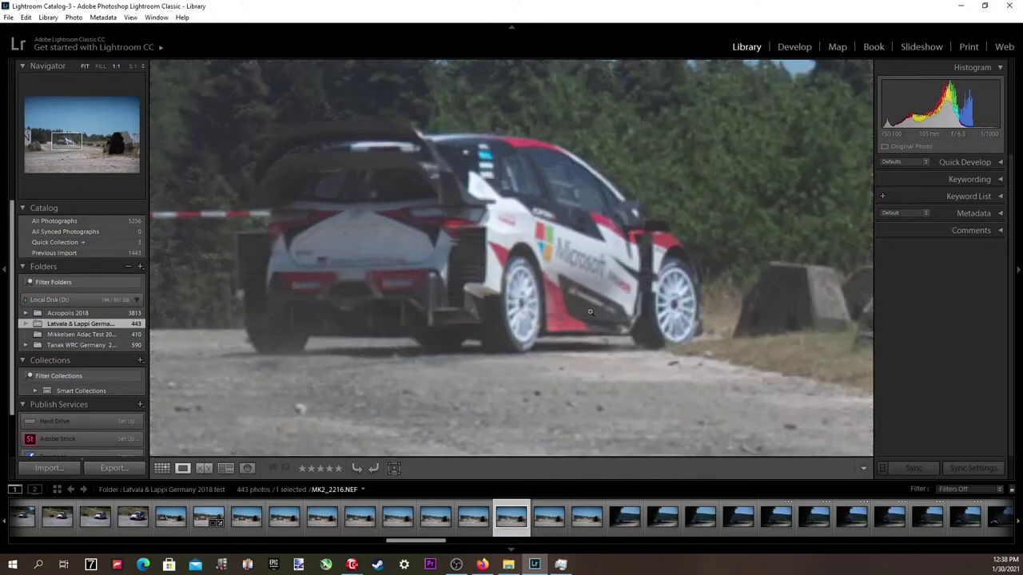
pyautogui.click(590, 312)
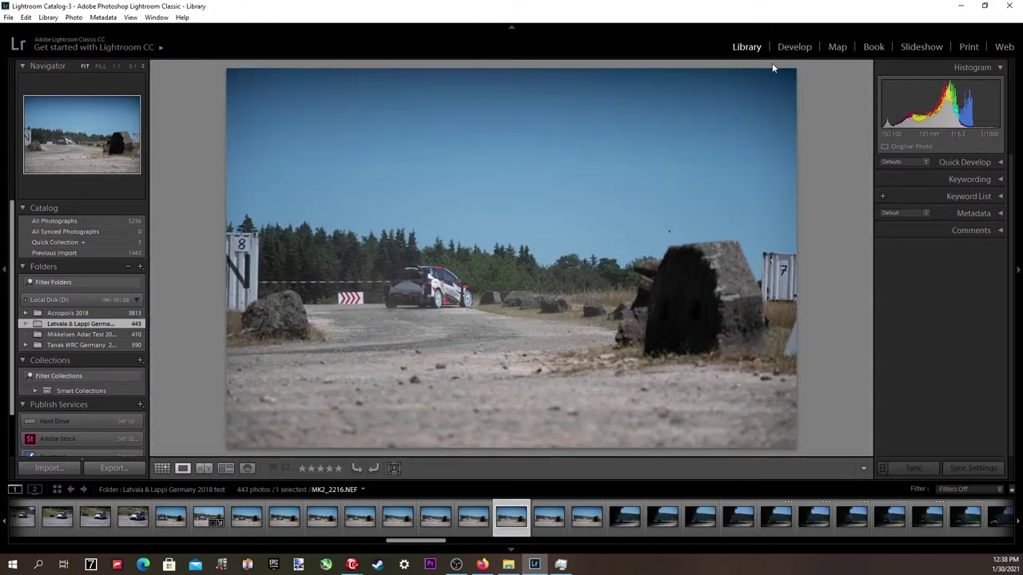
# Crop MK2_2216 at its original aspect ratio around the rally car and the large rock, trimming sky and foreground.
pyautogui.click(794, 47)
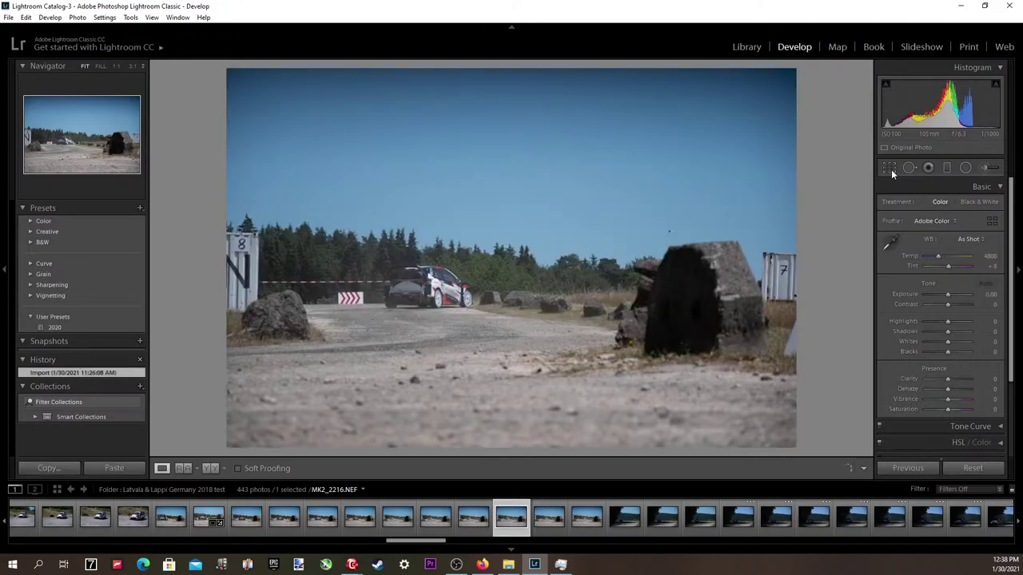
pyautogui.click(890, 169)
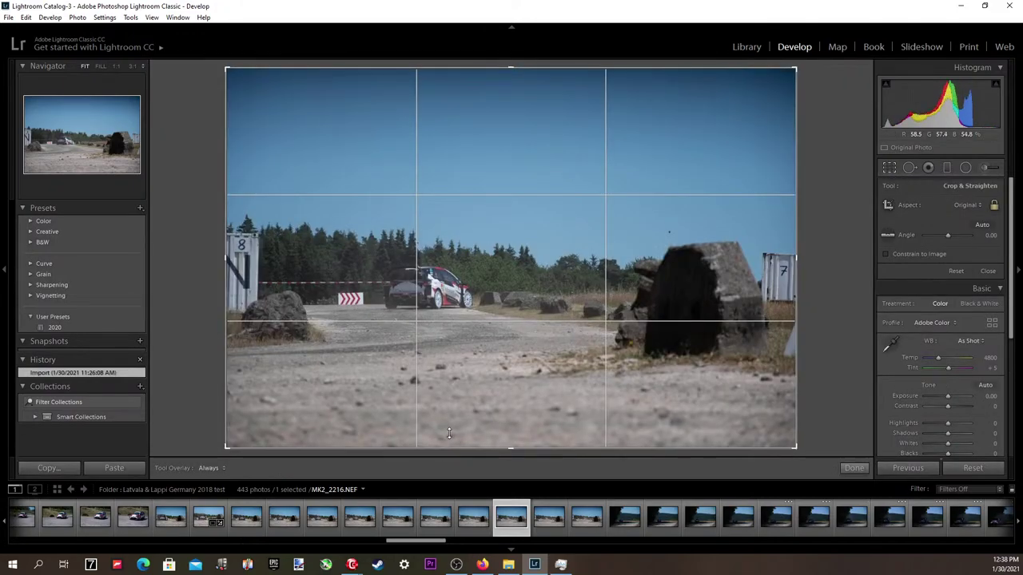
pyautogui.moveTo(450, 433); pyautogui.dragTo(495, 375)
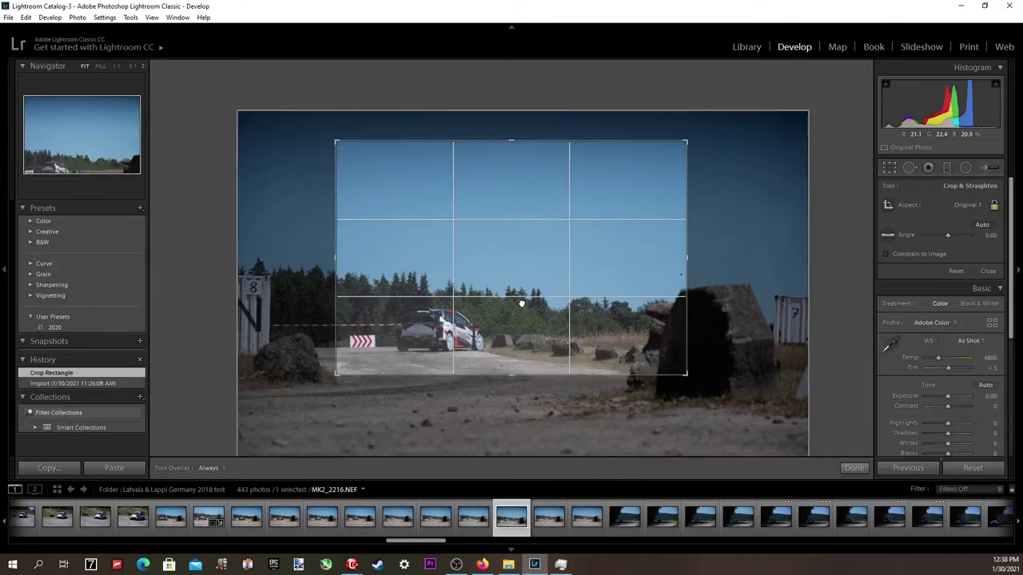
pyautogui.moveTo(521, 303); pyautogui.dragTo(471, 267)
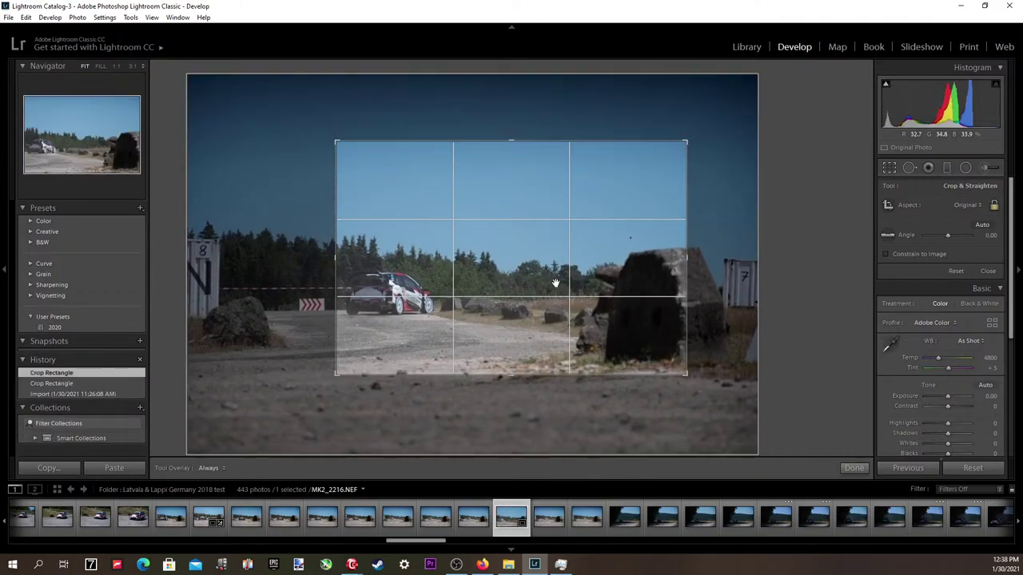
pyautogui.moveTo(681, 289); pyautogui.dragTo(710, 293)
pyautogui.moveTo(605, 307); pyautogui.dragTo(607, 306)
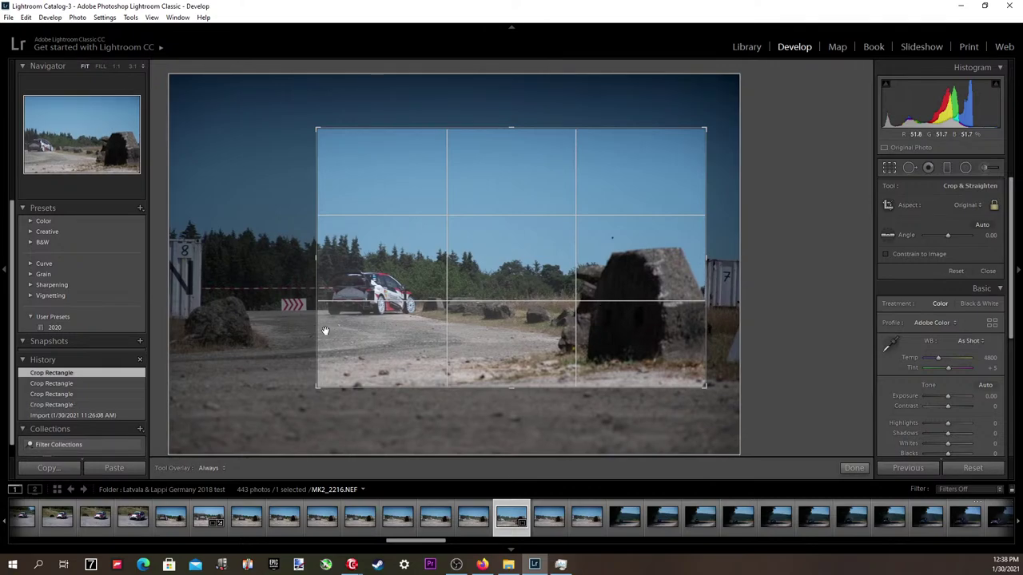
pyautogui.moveTo(319, 331); pyautogui.dragTo(318, 331)
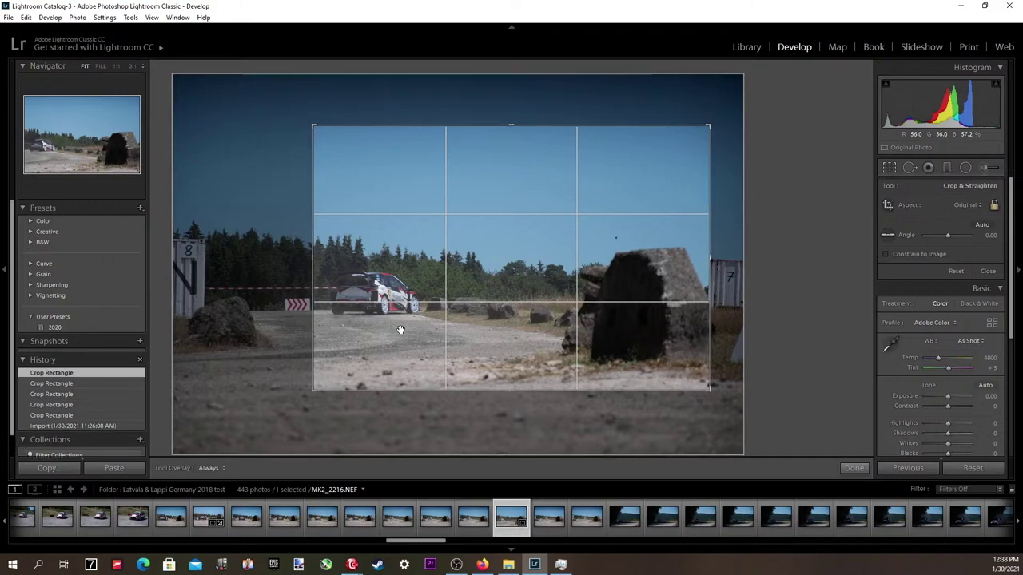
pyautogui.moveTo(399, 331); pyautogui.dragTo(398, 328)
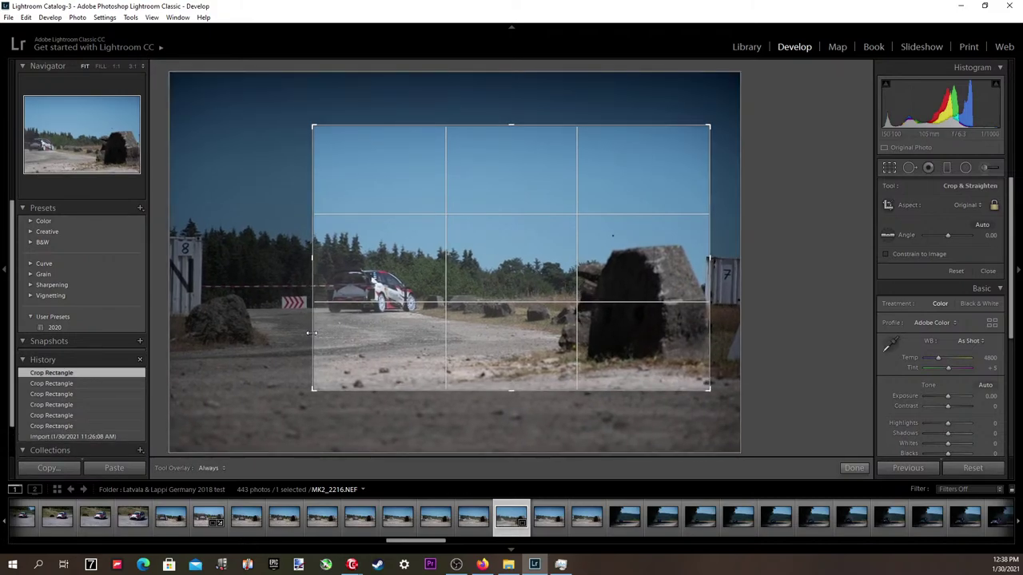
pyautogui.moveTo(311, 331); pyautogui.dragTo(306, 331)
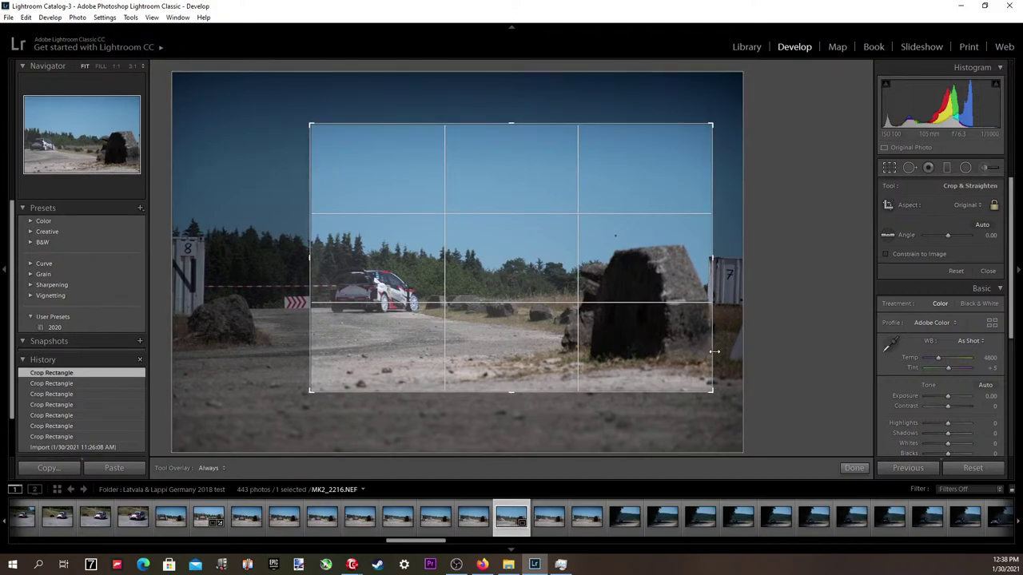
pyautogui.moveTo(715, 351); pyautogui.dragTo(716, 351)
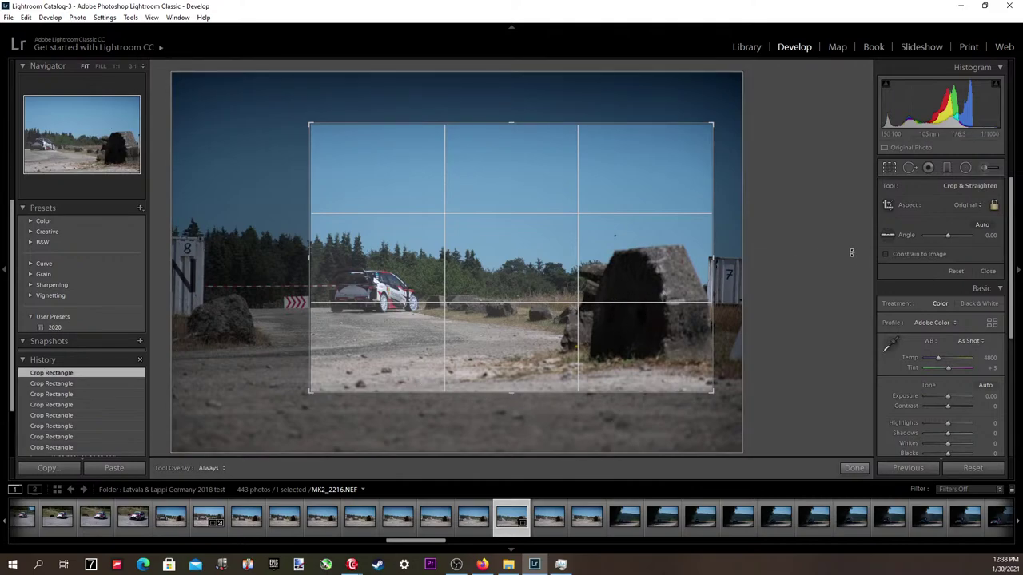
pyautogui.press('Return')
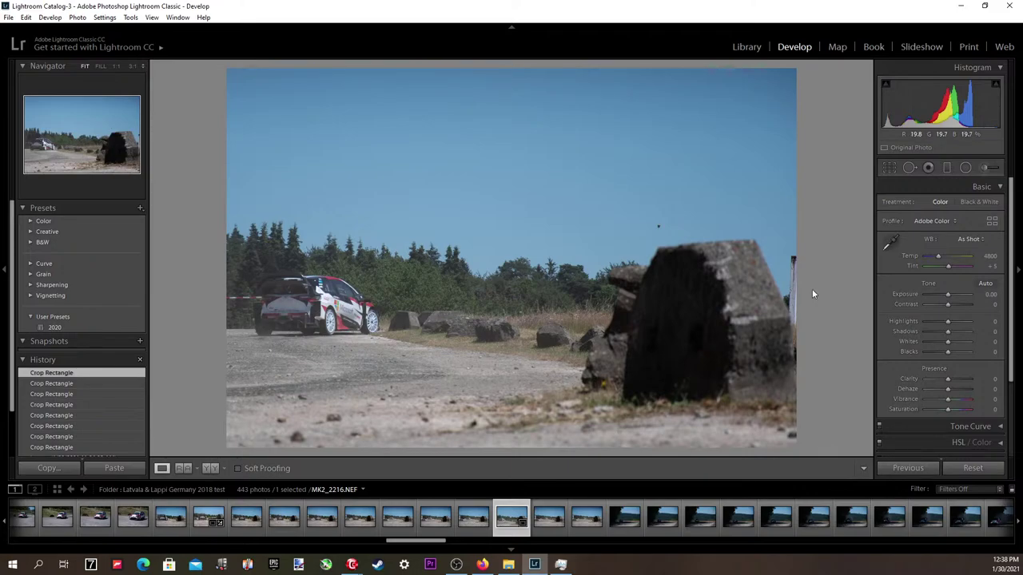
# Auto-straighten the cropped photo, adjust the crop angle to 0.19, and apply the crop.
pyautogui.click(888, 168)
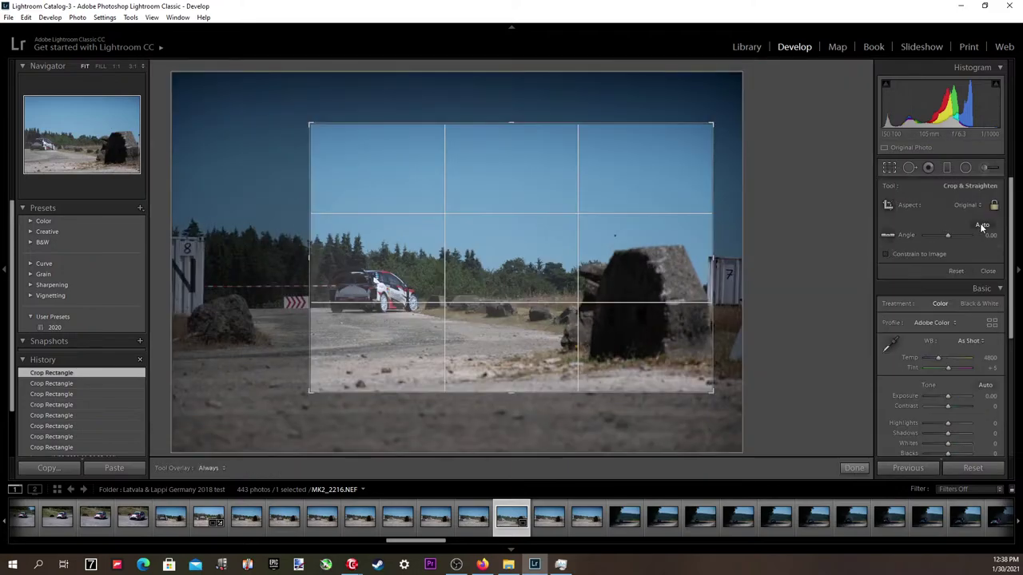
pyautogui.click(981, 224)
pyautogui.click(989, 235)
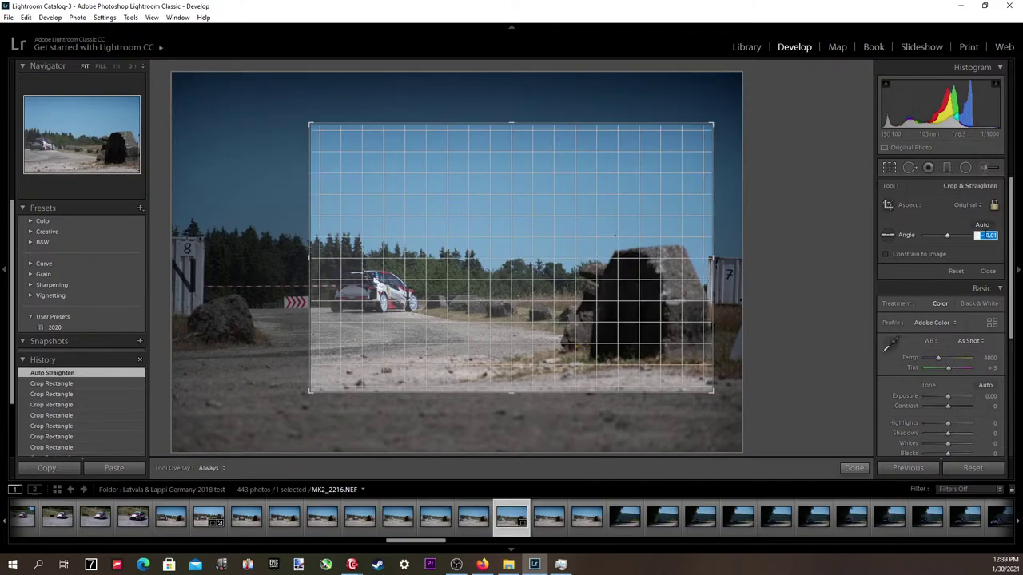
pyautogui.press('Up')
pyautogui.press('Up')
pyautogui.press('Return')
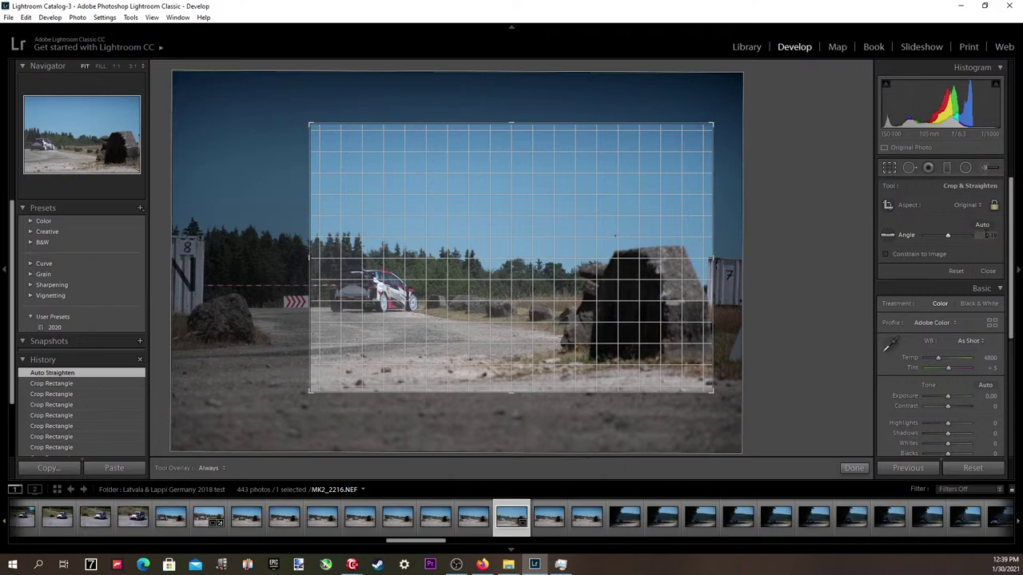
pyautogui.press('Return')
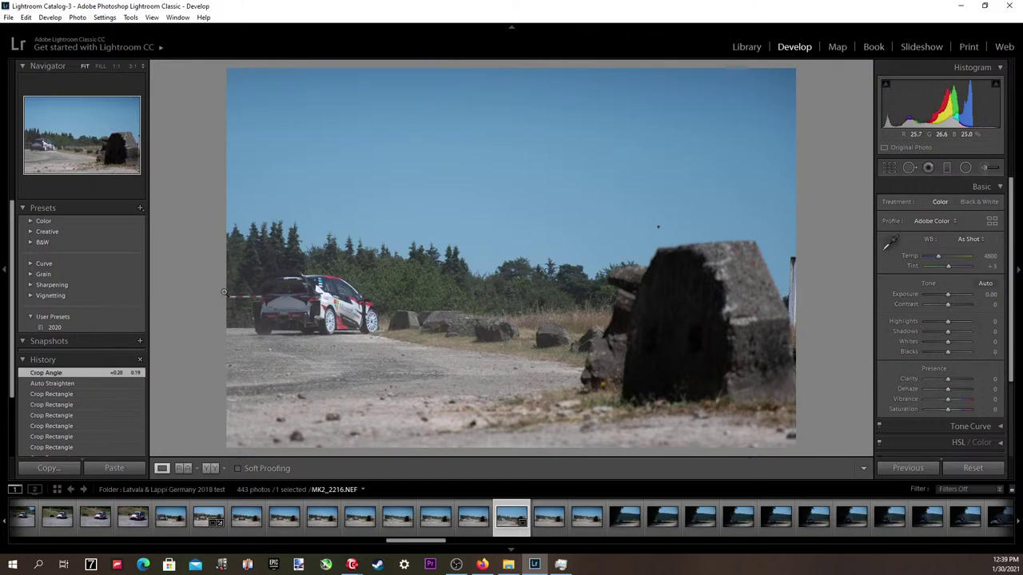
# Apply the 2020 user preset to the photo and set its contrast to −12.
pyautogui.click(68, 326)
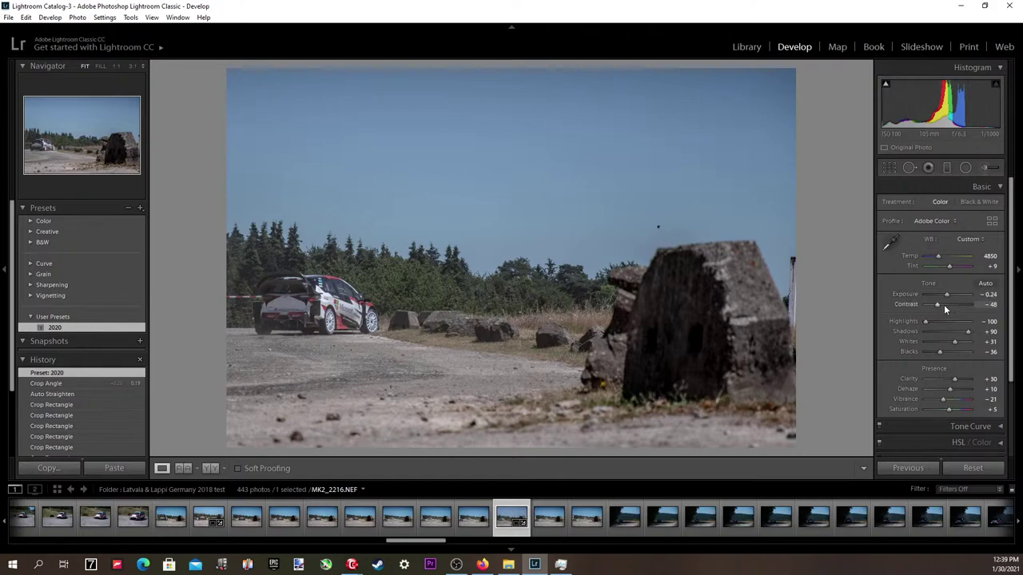
pyautogui.moveTo(939, 304); pyautogui.dragTo(945, 306)
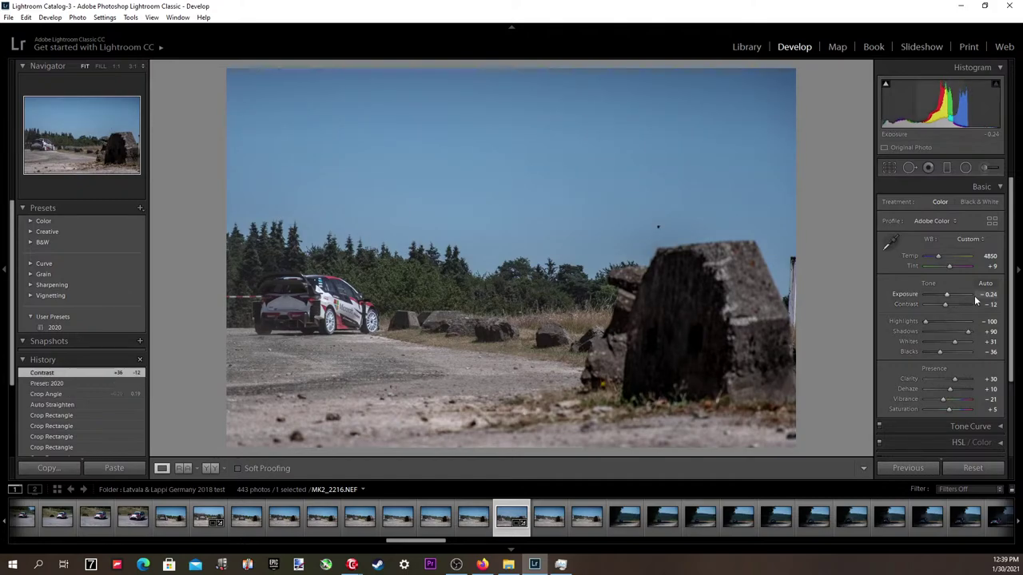
# Try brighter exposure values on the photo and set the exposure to +0.06.
pyautogui.click(976, 294)
pyautogui.press('Up')
pyautogui.press('Up')
pyautogui.press('Up')
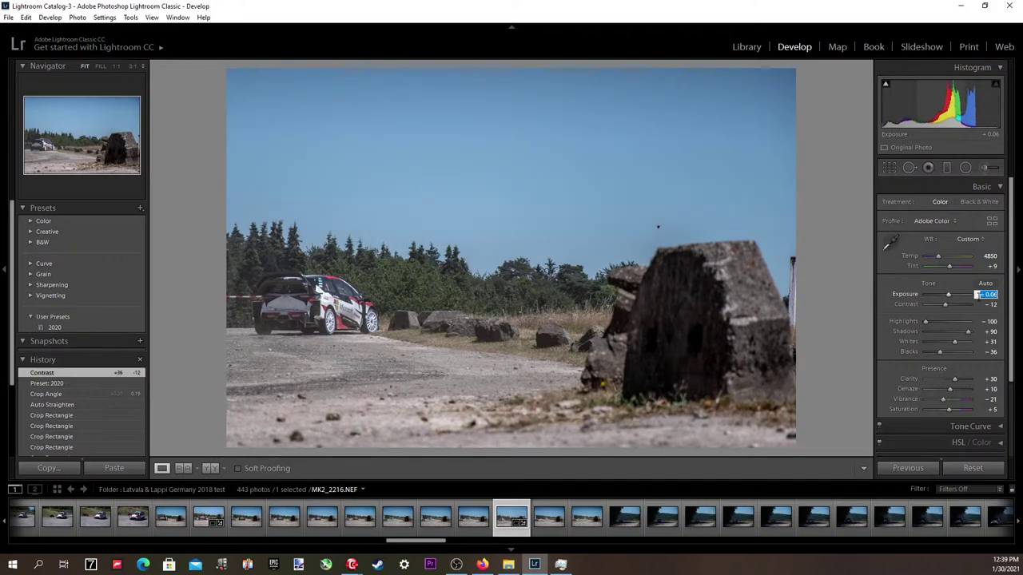
pyautogui.press('Up')
pyautogui.press('Down')
pyautogui.press('Up')
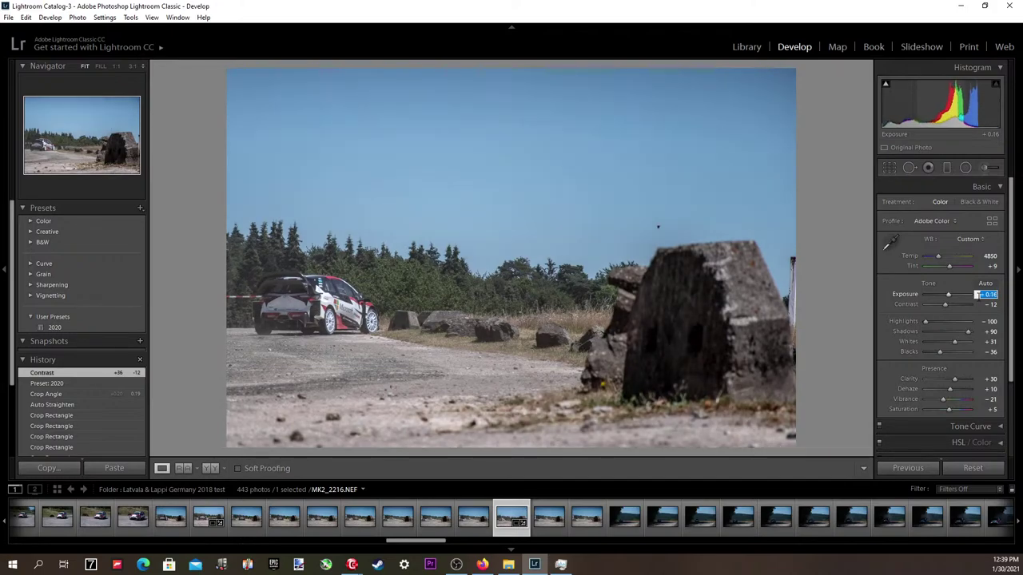
pyautogui.write('0.06')
pyautogui.press('Return')
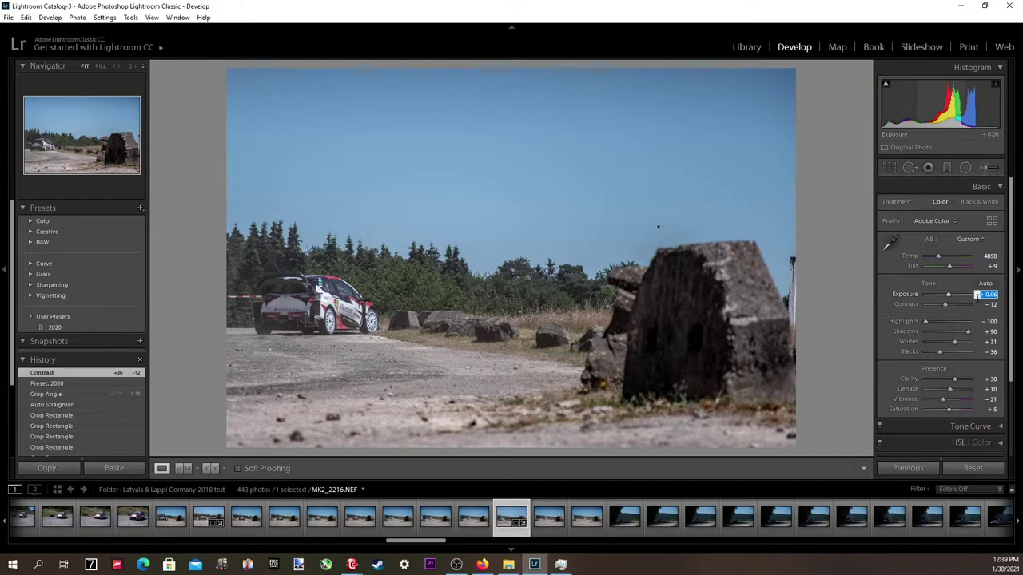
# Set the photo's highlights to −90 and its shadows to +57.
pyautogui.moveTo(925, 320); pyautogui.dragTo(962, 331)
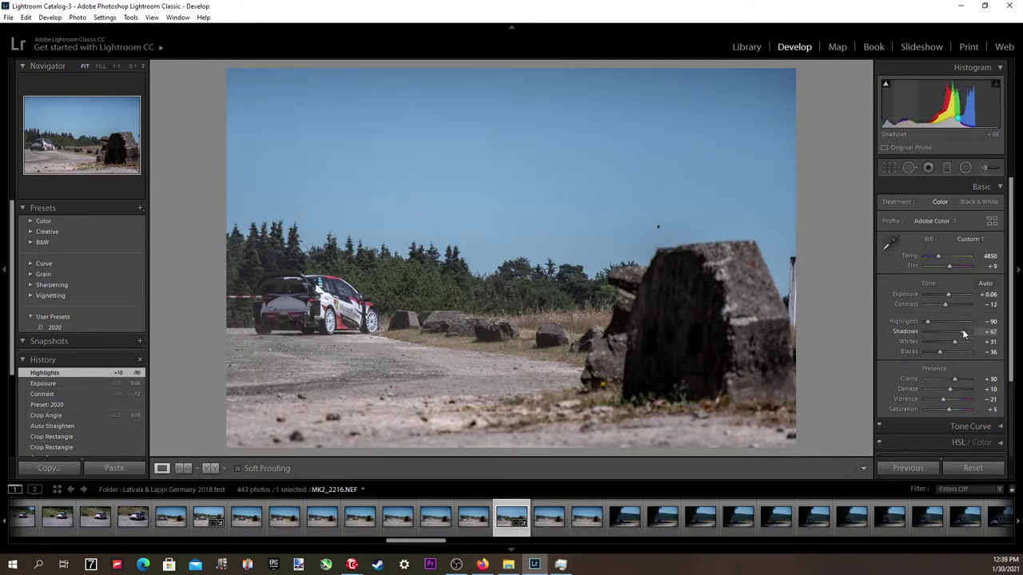
pyautogui.moveTo(964, 334); pyautogui.dragTo(960, 334)
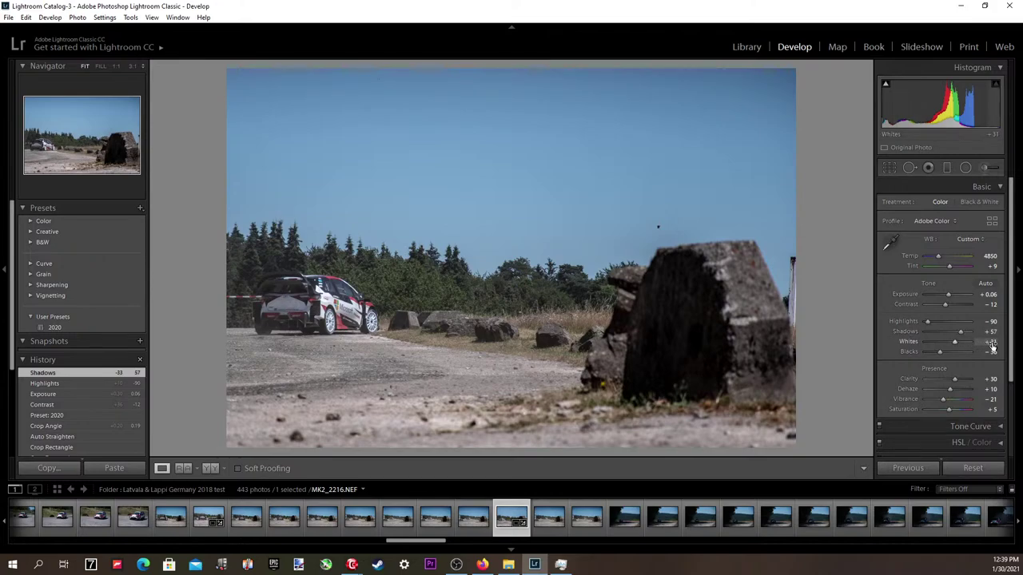
# Raise the photo's whites to +39 using the clipping preview.
pyautogui.click(992, 345)
pyautogui.hotkey('alt', 'Up')
pyautogui.hotkey('alt', 'Up')
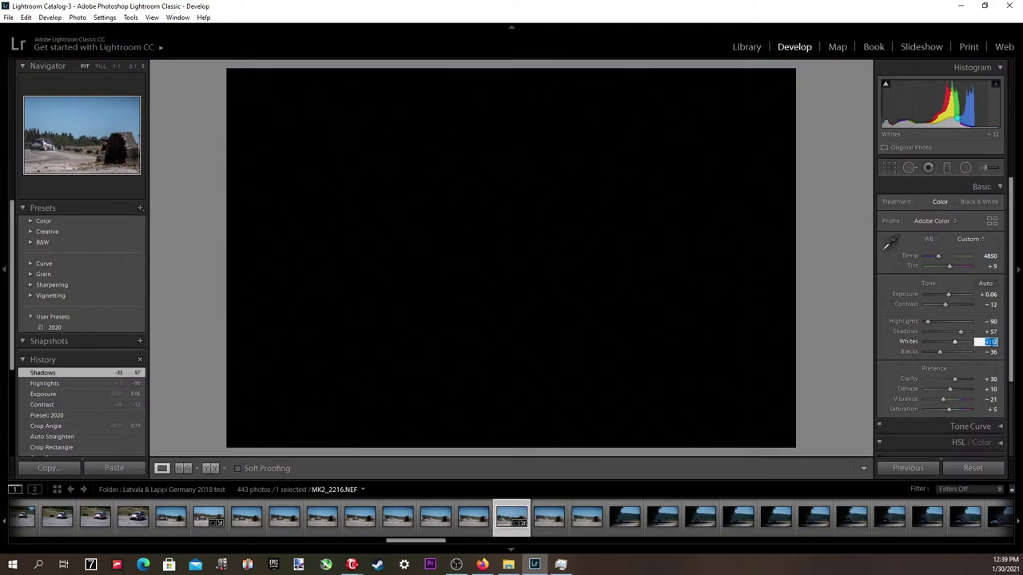
pyautogui.hotkey('alt', 'Up')
pyautogui.hotkey('alt', 'Up')
pyautogui.hotkey('alt', 'Up')
pyautogui.hotkey('alt', 'Up')
pyautogui.hotkey('alt', 'Up')
pyautogui.hotkey('alt', 'Up')
pyautogui.hotkey('alt', 'Up')
pyautogui.hotkey('alt', 'Up')
pyautogui.hotkey('alt', 'Up')
pyautogui.hotkey('alt', 'Up')
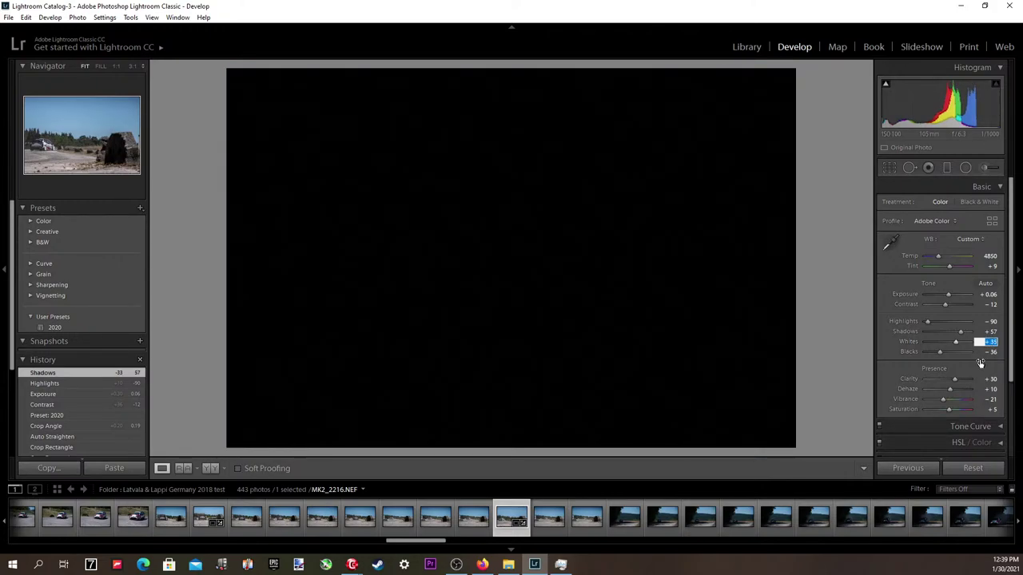
pyautogui.hotkey('alt', 'Down')
pyautogui.hotkey('alt', 'Down')
pyautogui.hotkey('alt', 'Down')
pyautogui.hotkey('alt', 'Down')
pyautogui.hotkey('alt', 'Down')
pyautogui.hotkey('alt', 'Down')
pyautogui.hotkey('alt', 'Down')
pyautogui.hotkey('alt', 'Down')
pyautogui.hotkey('alt', 'Down')
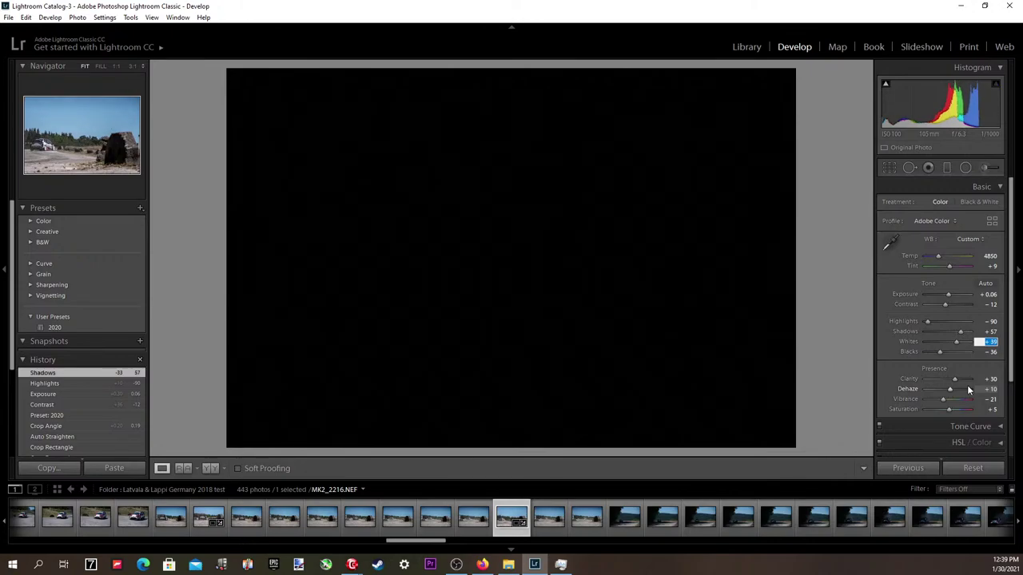
# Raise the photo's Whites to +39 while previewing the highlight clipping.
pyautogui.hotkey('alt', 'Up')
pyautogui.hotkey('alt', 'Up')
pyautogui.hotkey('alt', 'Up')
pyautogui.hotkey('alt', 'Up')
pyautogui.press('Tab')
# Raise the Blacks to +18, using the shadow clipping preview to clear all clipped areas.
pyautogui.hotkey('alt', 'Up')
pyautogui.hotkey('alt', 'Up')
pyautogui.hotkey('alt', 'Up')
pyautogui.hotkey('alt', 'Up')
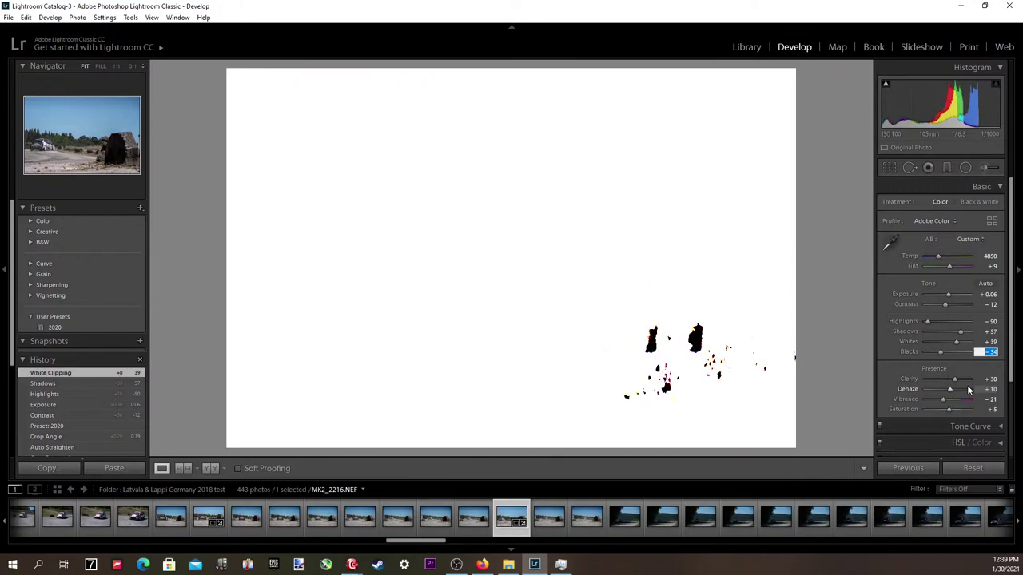
pyautogui.hotkey('alt', 'Up')
pyautogui.hotkey('alt', 'Up')
pyautogui.hotkey('alt', 'Up')
pyautogui.hotkey('alt', 'Up')
pyautogui.hotkey('alt', 'Up')
pyautogui.hotkey('alt', 'Up')
pyautogui.hotkey('alt', 'Up')
pyautogui.hotkey('alt', 'Up')
pyautogui.hotkey('alt', 'Up')
pyautogui.hotkey('alt', 'Up')
pyautogui.hotkey('alt', 'Up')
pyautogui.hotkey('alt', 'Up')
pyautogui.hotkey('alt', 'Up')
pyautogui.hotkey('alt', 'Up')
pyautogui.hotkey('alt', 'Up')
pyautogui.hotkey('alt', 'Up')
pyautogui.hotkey('alt', 'Up')
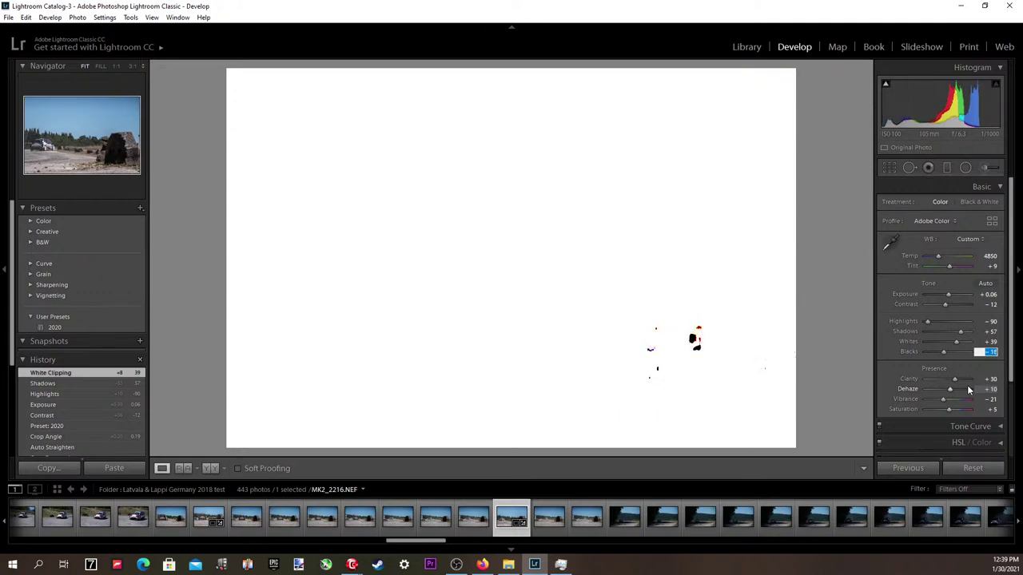
pyautogui.press('Up')
pyautogui.press('Up')
pyautogui.press('Up')
pyautogui.press('Up')
pyautogui.press('Up')
pyautogui.press('Up')
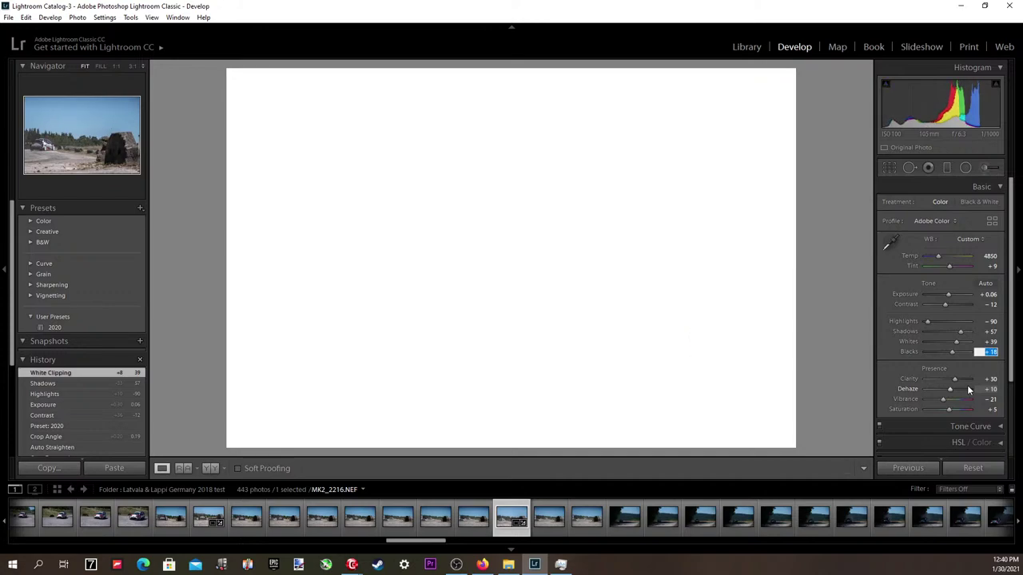
pyautogui.press('Tab')
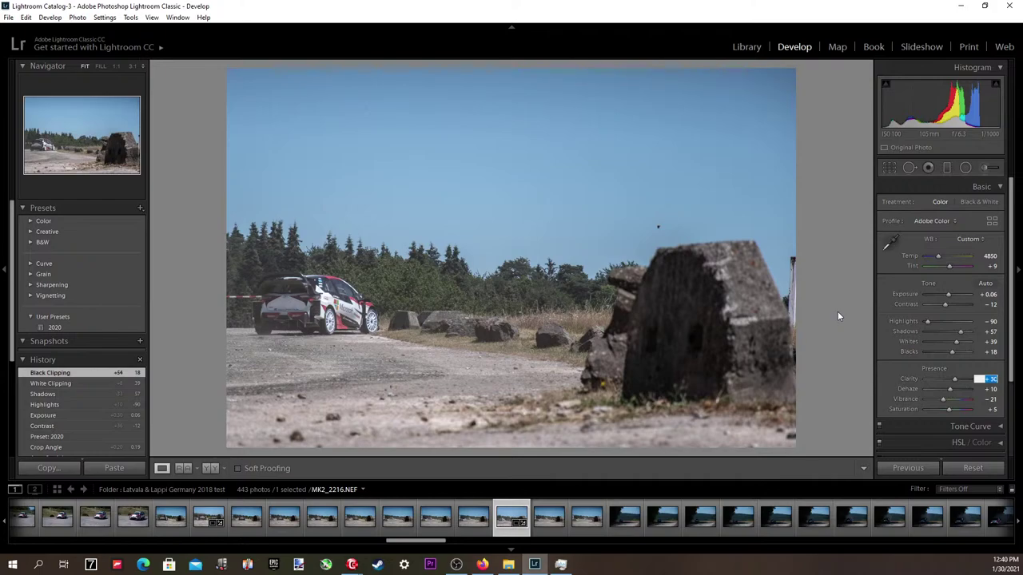
# Remove the bird in the sky above the concrete block with a Heal spot removal of size 75.
pyautogui.click(913, 281)
pyautogui.click(541, 294)
pyautogui.click(580, 306)
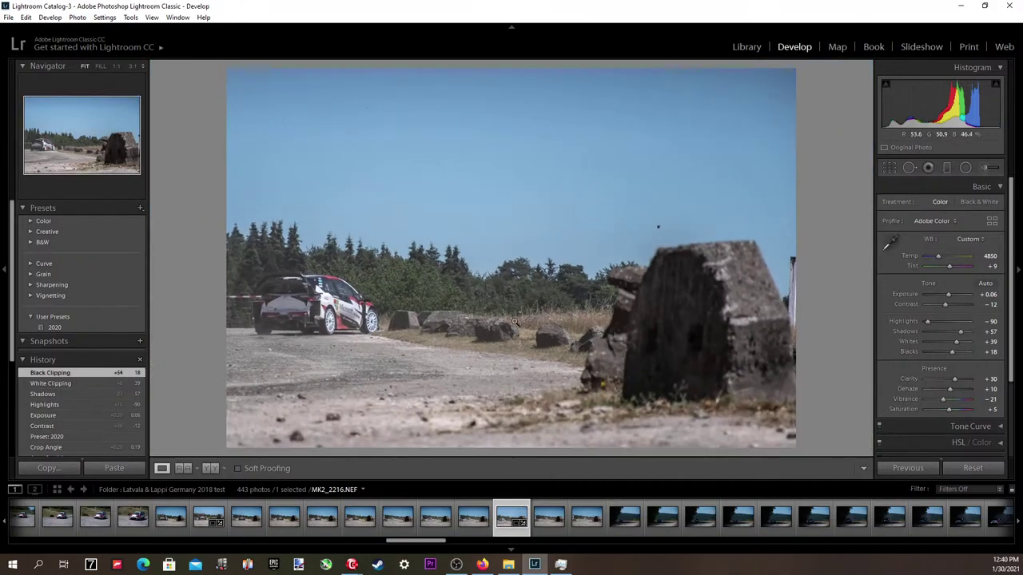
pyautogui.click(662, 232)
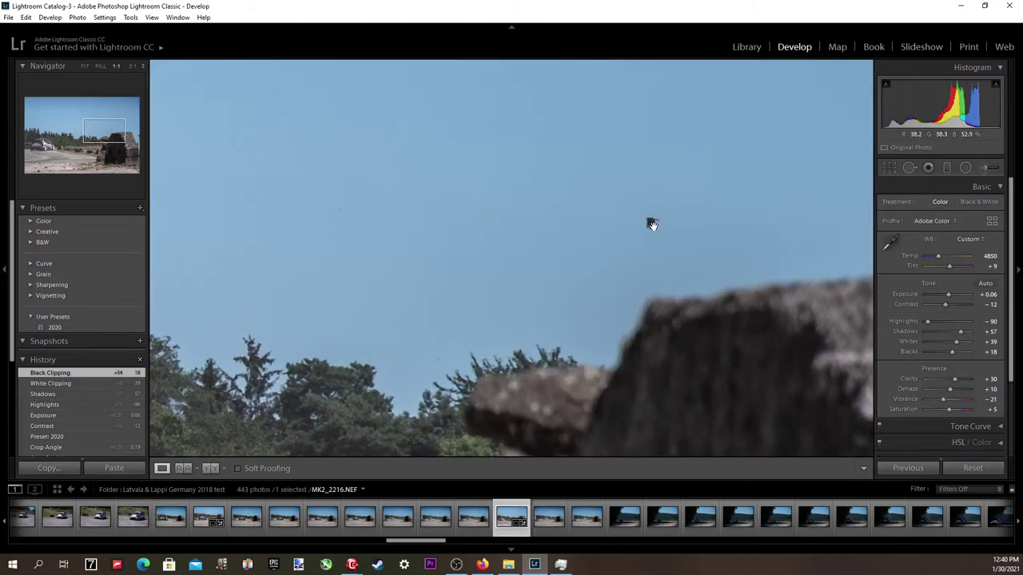
pyautogui.moveTo(646, 220); pyautogui.dragTo(551, 230)
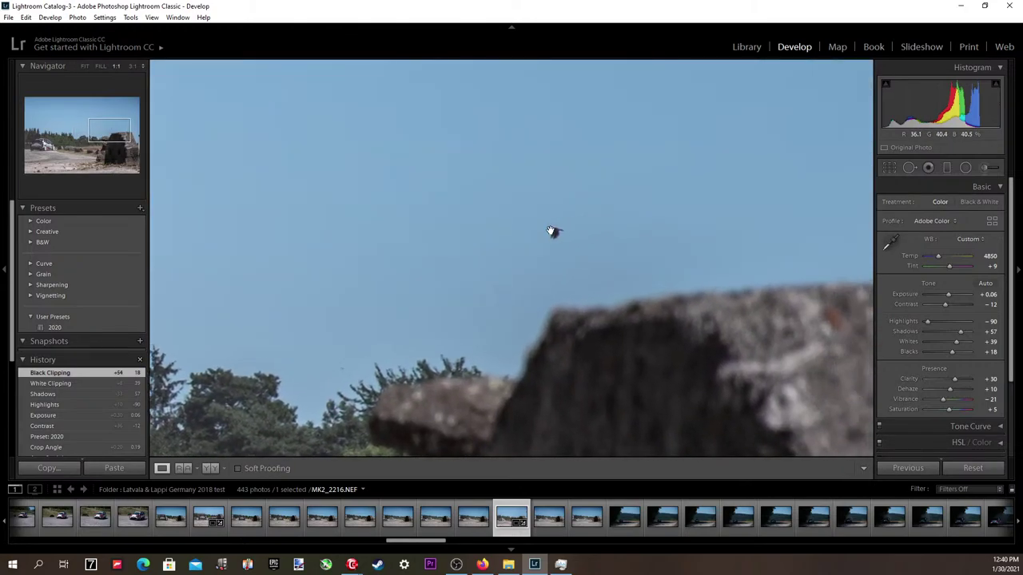
pyautogui.click(740, 195)
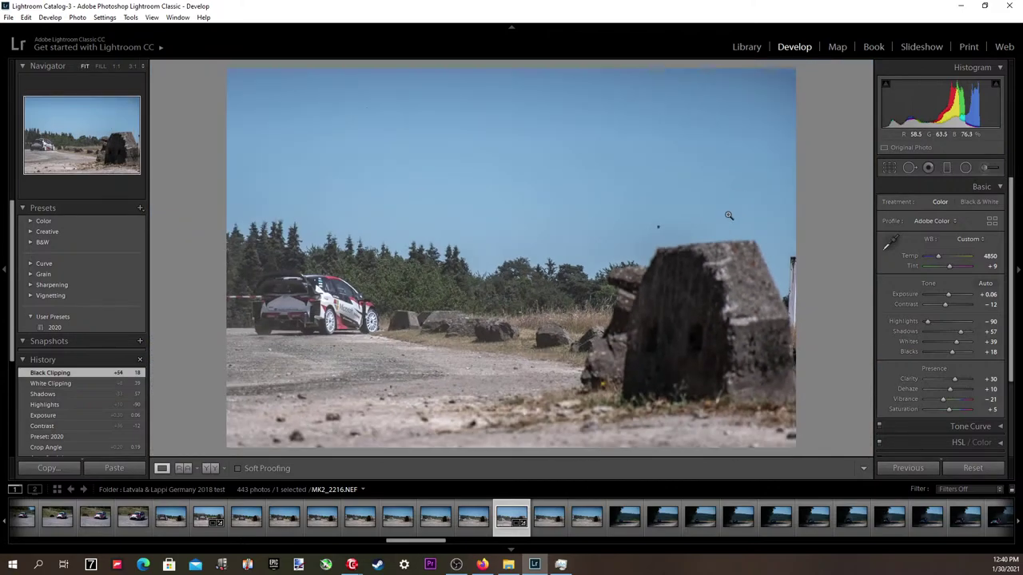
pyautogui.click(727, 216)
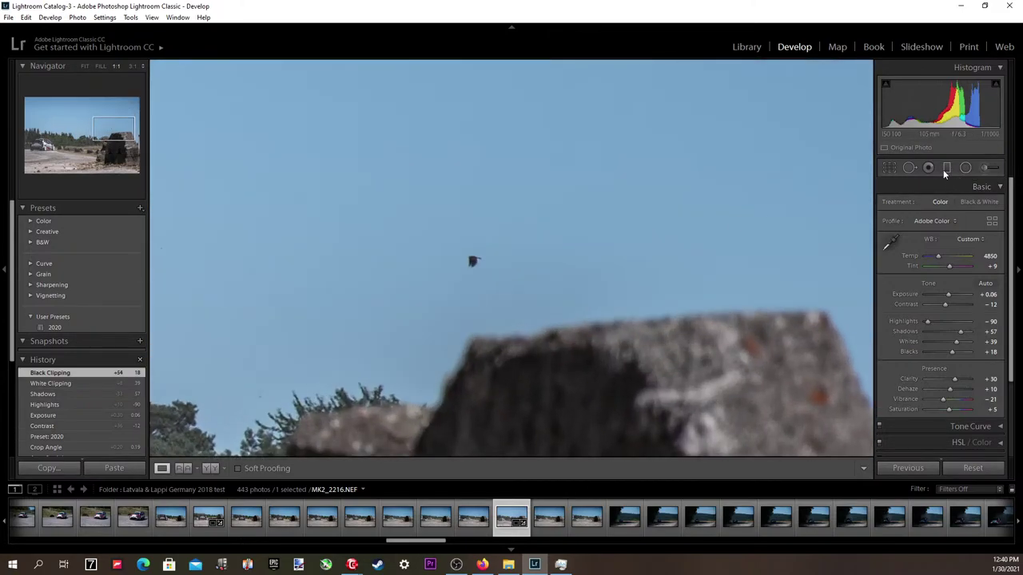
pyautogui.click(914, 168)
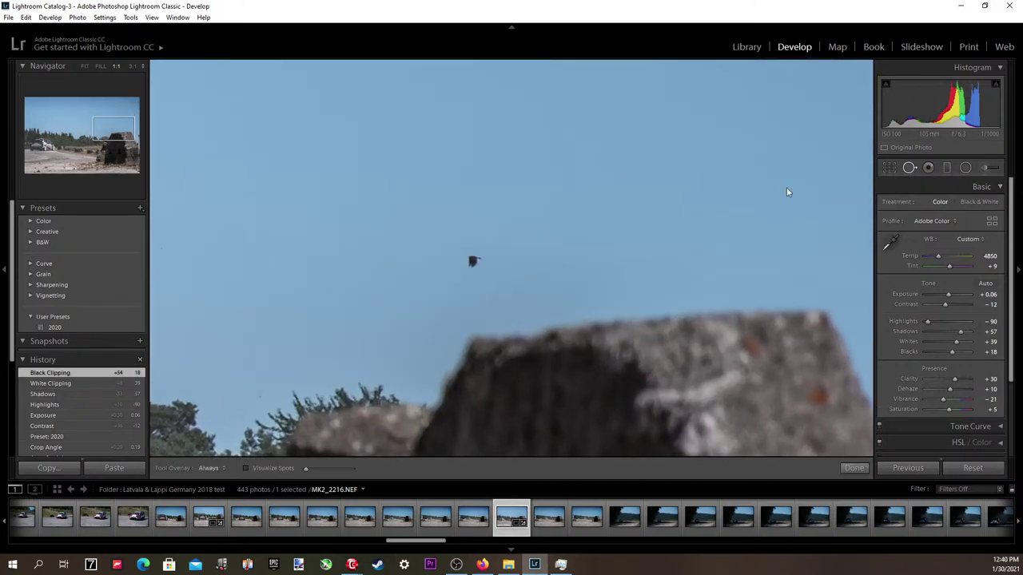
pyautogui.click(472, 257)
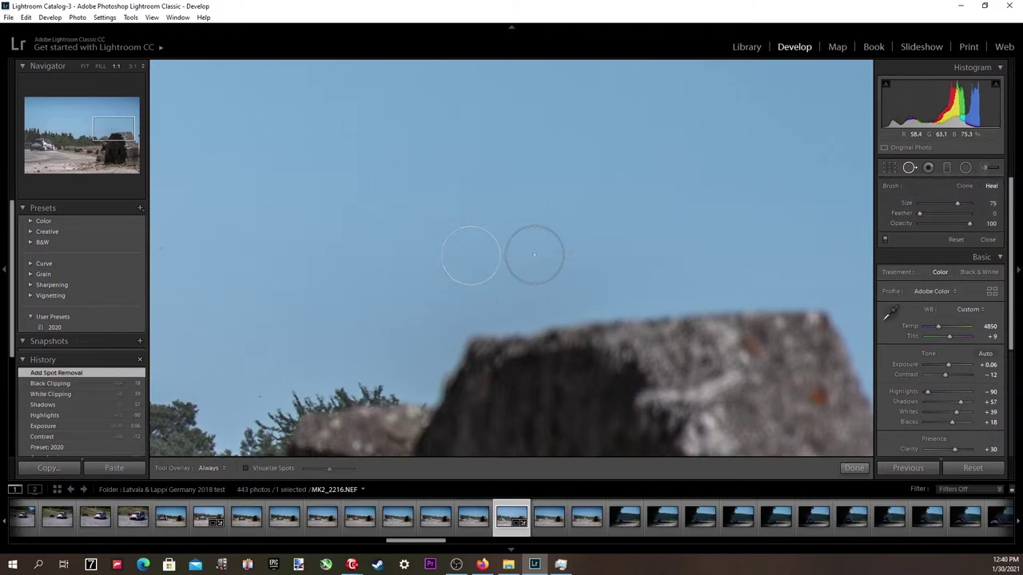
pyautogui.click(907, 169)
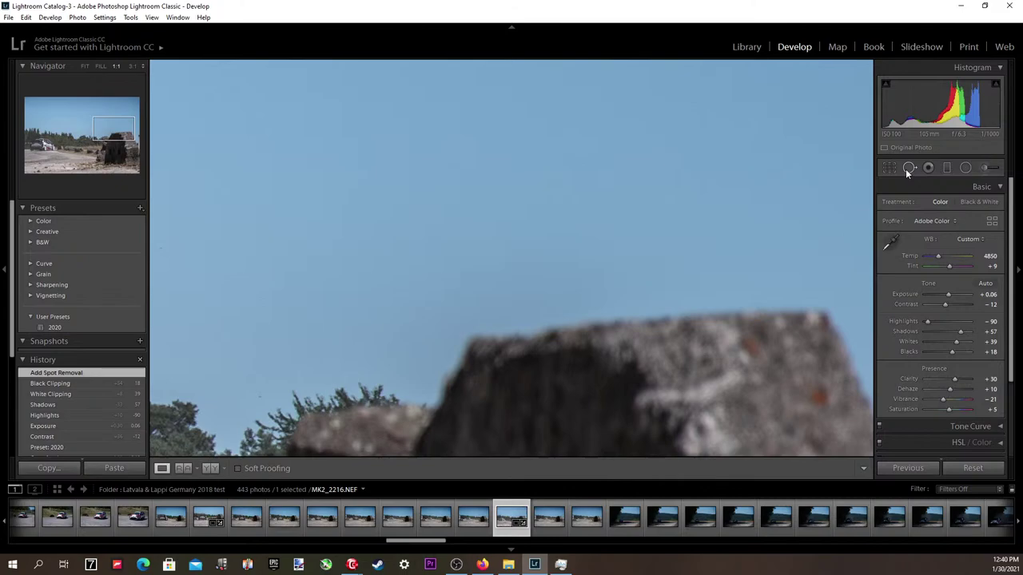
# Heal the faint dust spot higher in the sky above the concrete block with a size 75 spot removal.
pyautogui.click(765, 231)
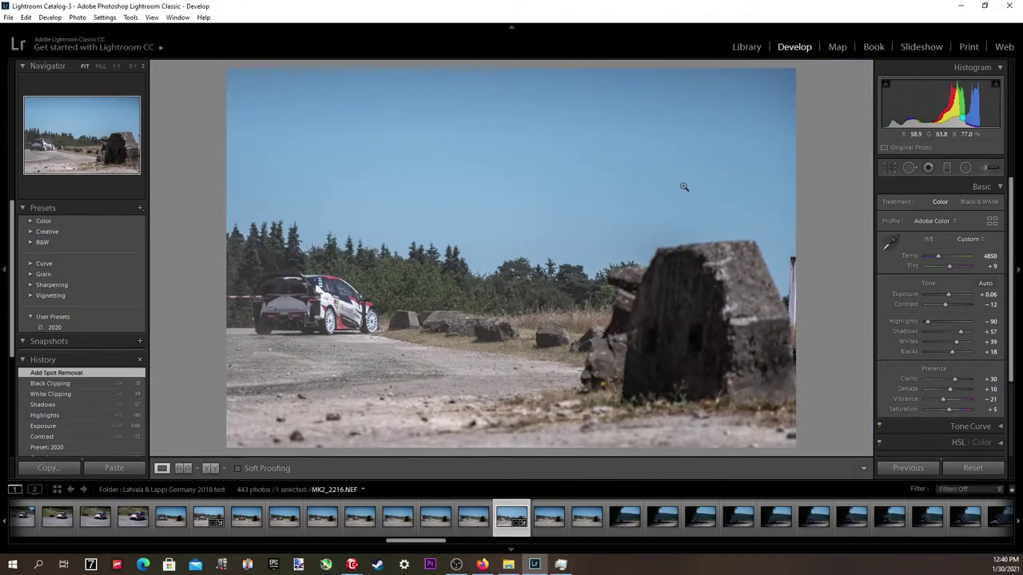
pyautogui.click(653, 164)
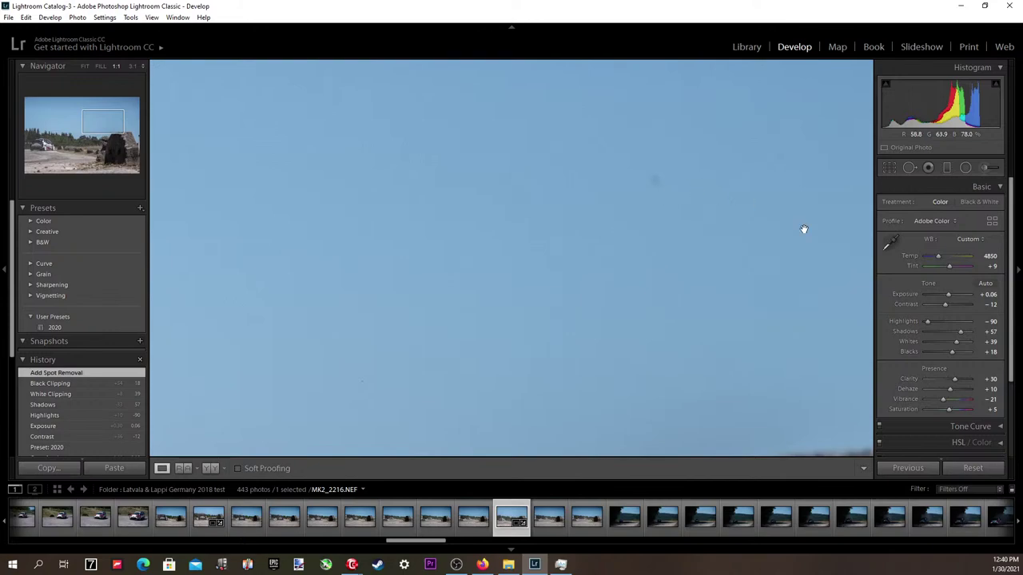
pyautogui.click(909, 168)
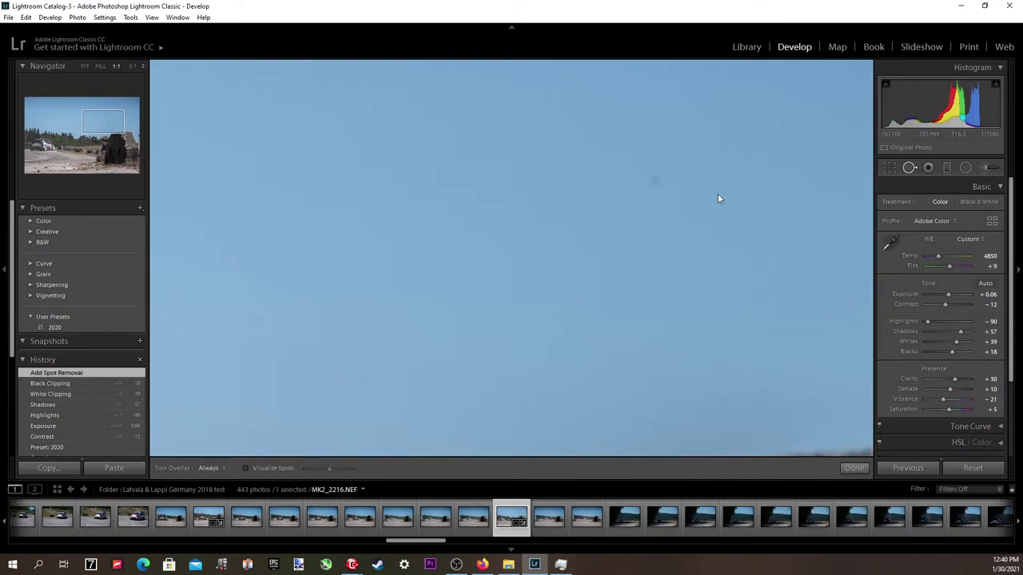
pyautogui.click(662, 182)
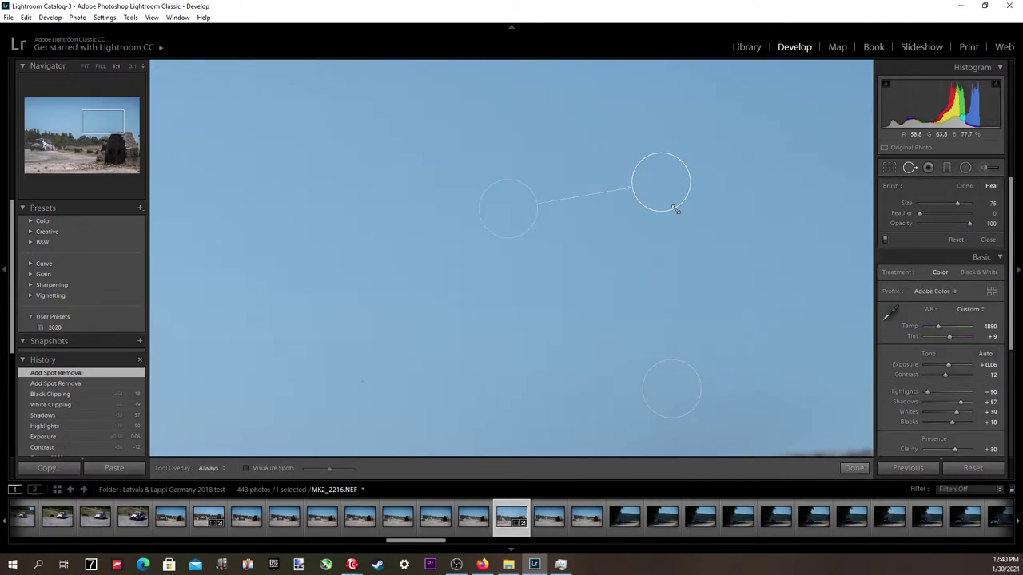
pyautogui.click(888, 170)
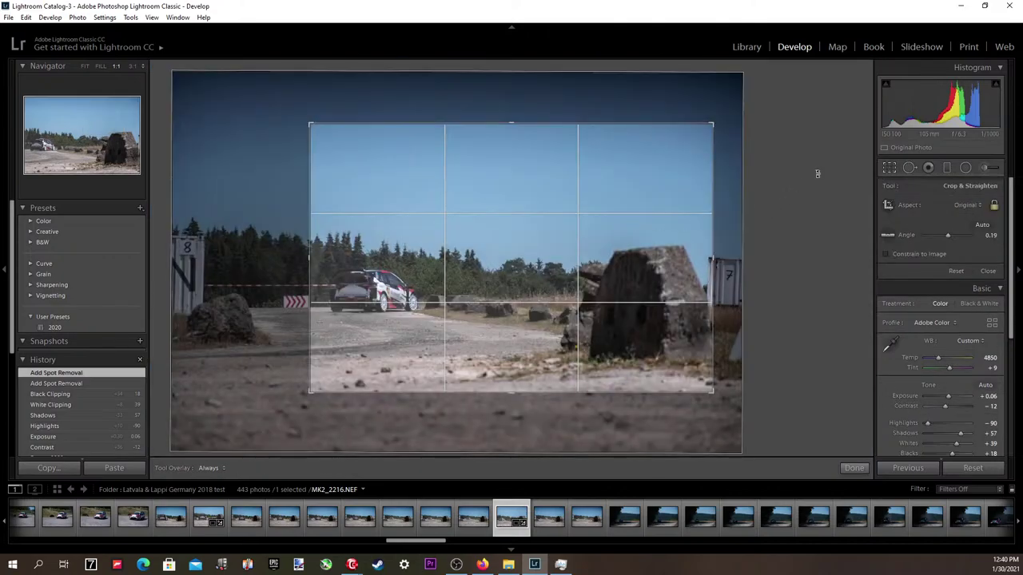
pyautogui.doubleClick(691, 214)
pyautogui.click(691, 214)
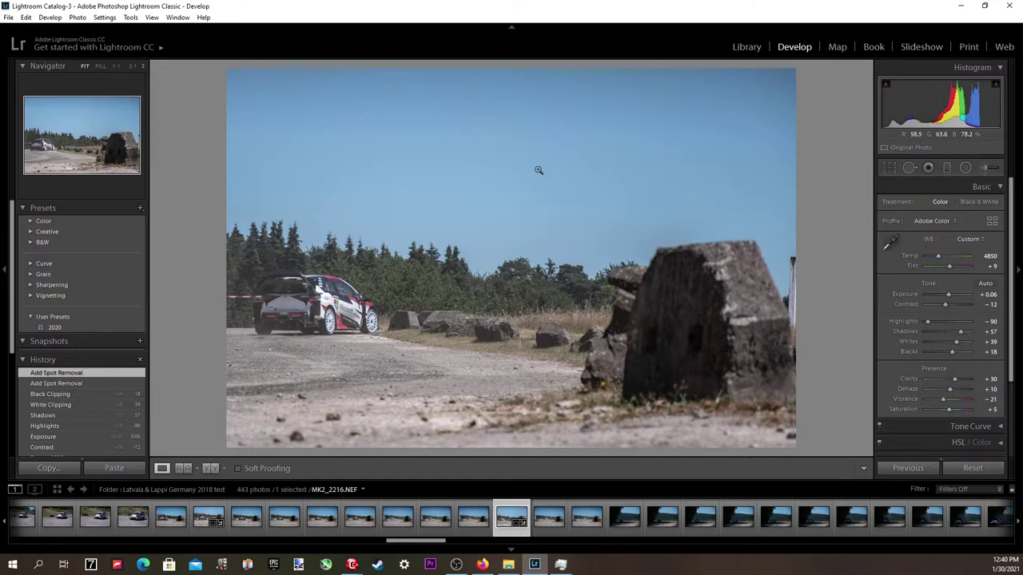
# Heal the three remaining dust spots in the sky above the car and trees with a size 40 brush.
pyautogui.click(365, 104)
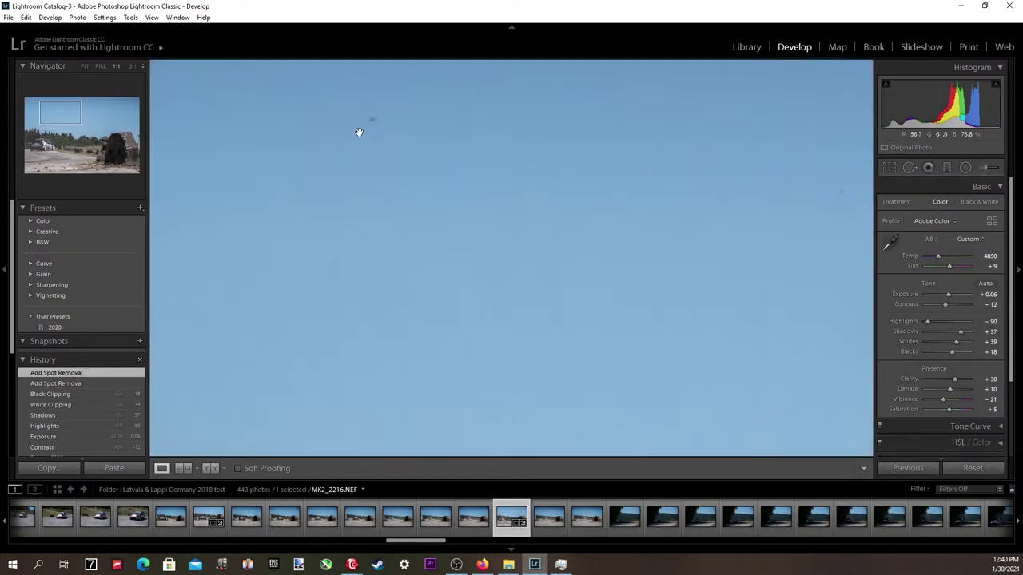
pyautogui.click(910, 168)
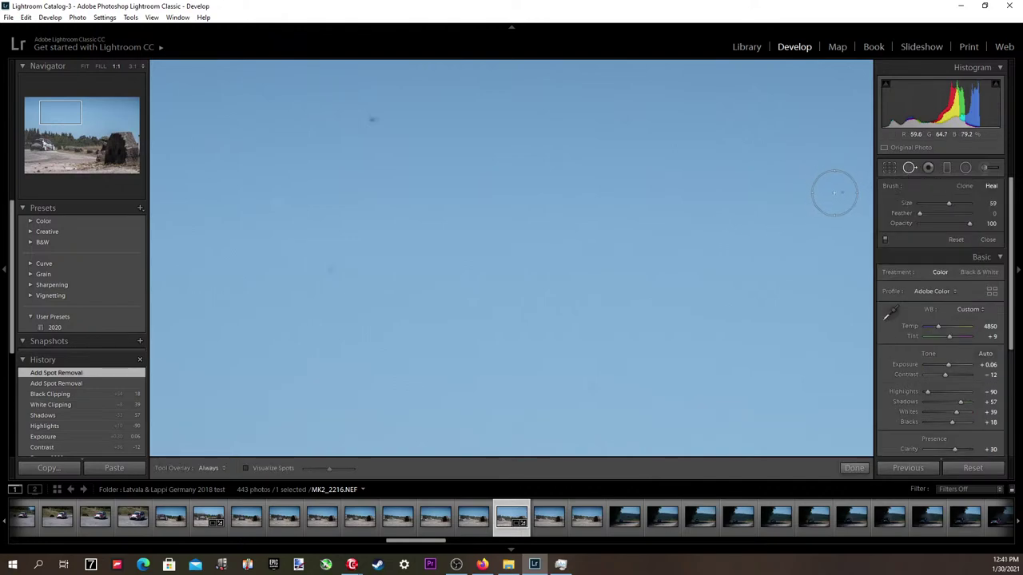
pyautogui.scroll(-4, 834, 191)
pyautogui.click(842, 192)
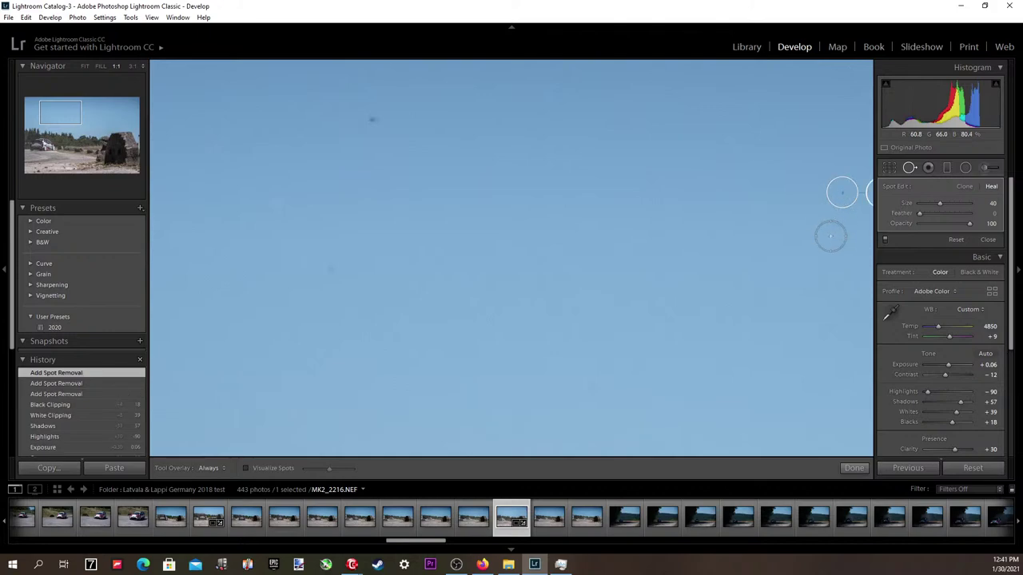
pyautogui.press('Return')
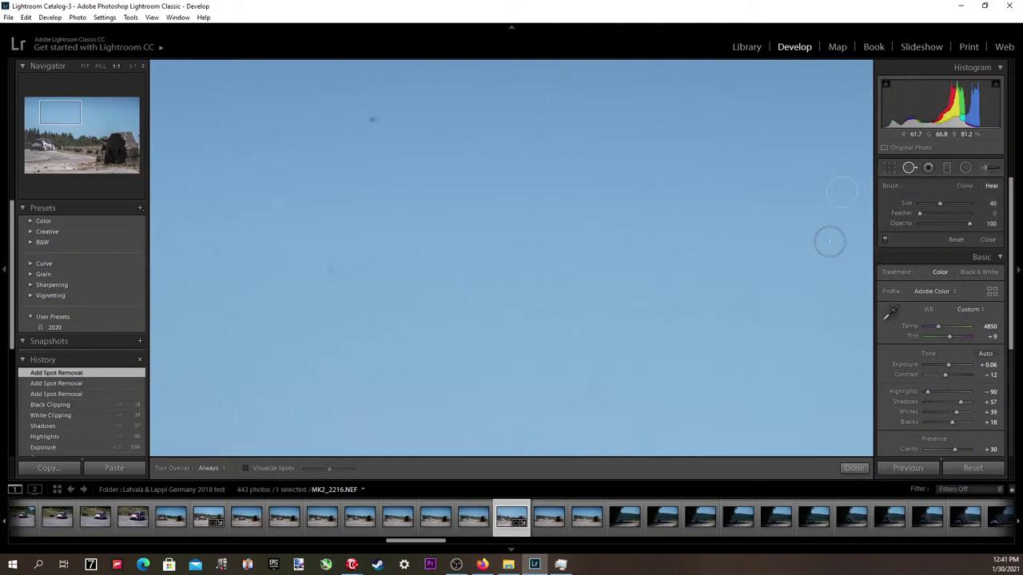
pyautogui.click(372, 118)
pyautogui.press('Escape')
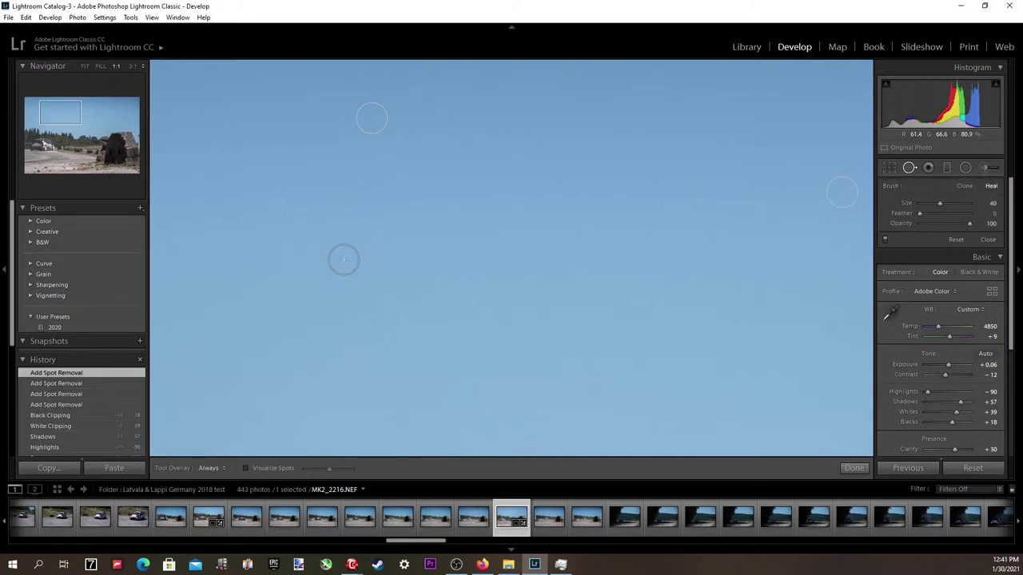
pyautogui.click(333, 271)
pyautogui.press('Escape')
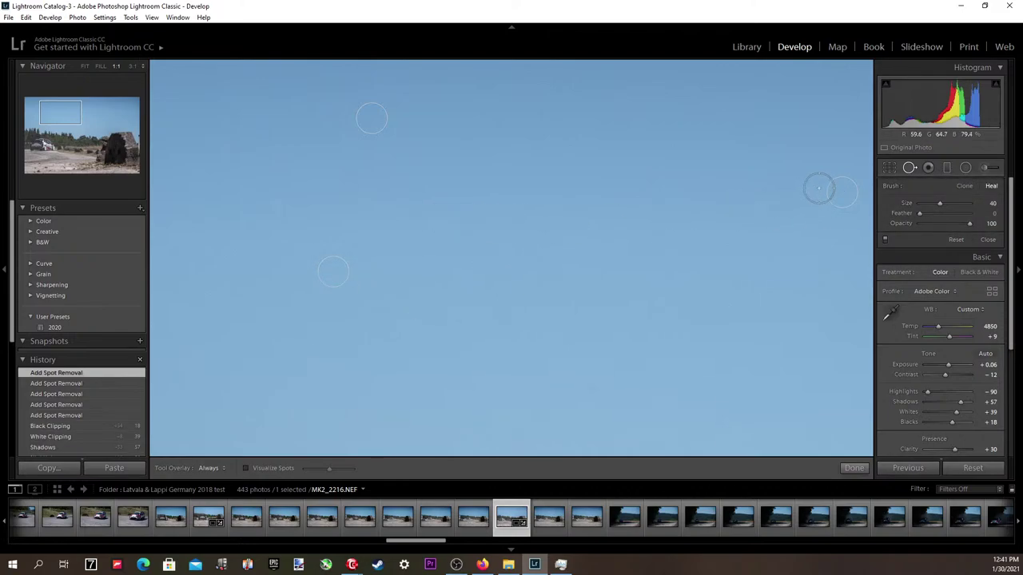
pyautogui.click(889, 168)
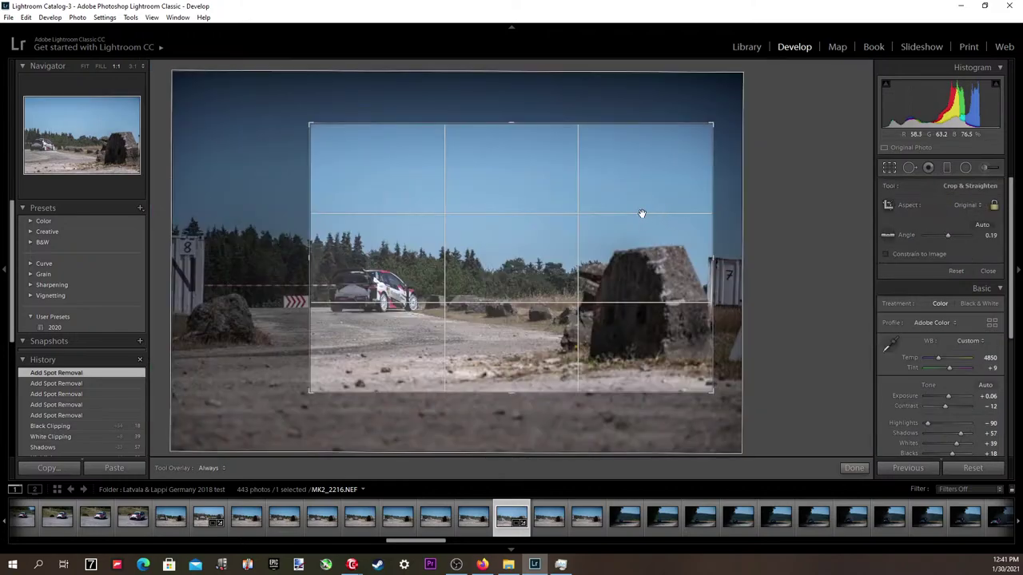
pyautogui.press('Return')
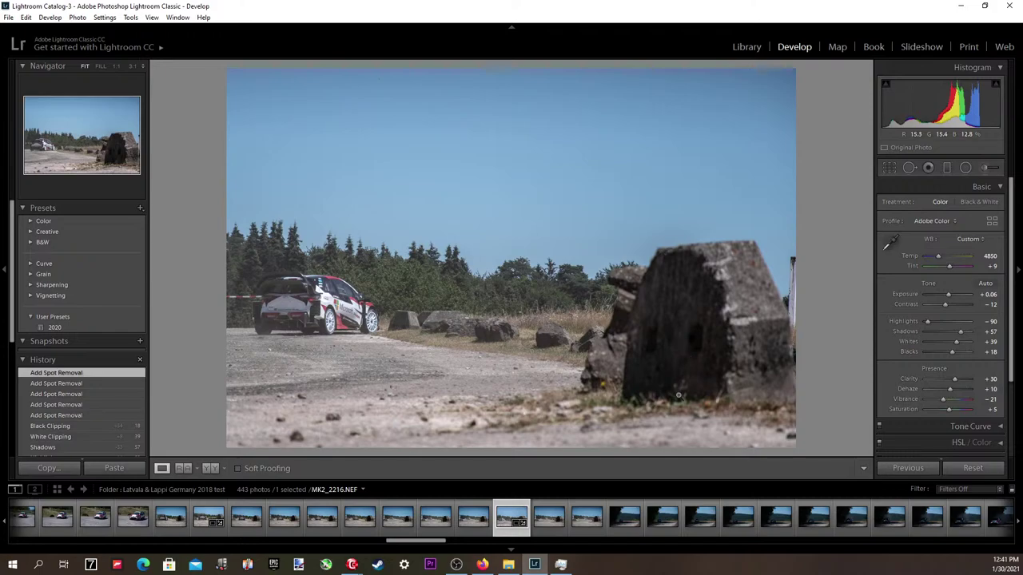
# Straighten the cropped photo by setting its crop angle to 0.49.
pyautogui.click(893, 169)
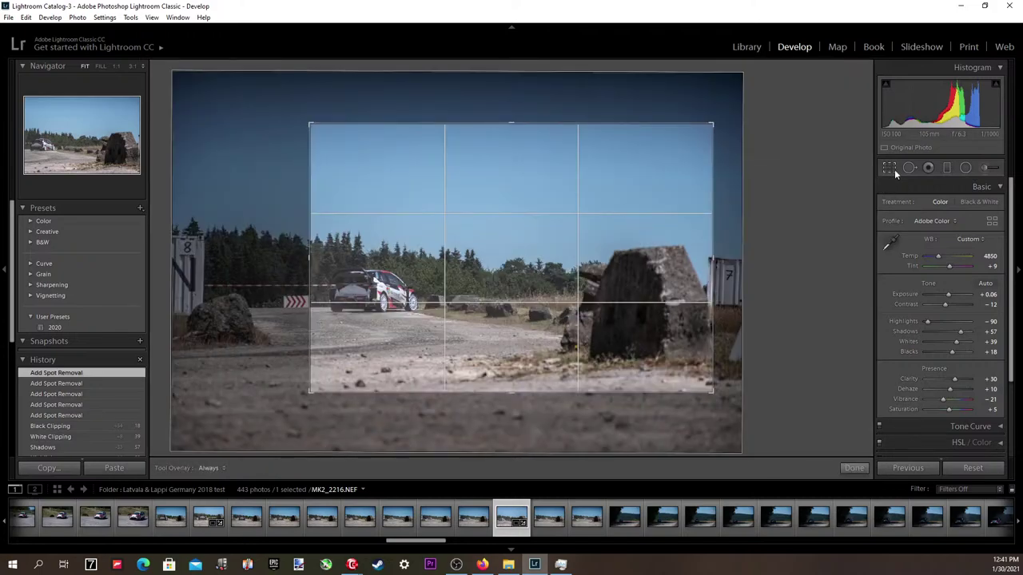
pyautogui.click(990, 235)
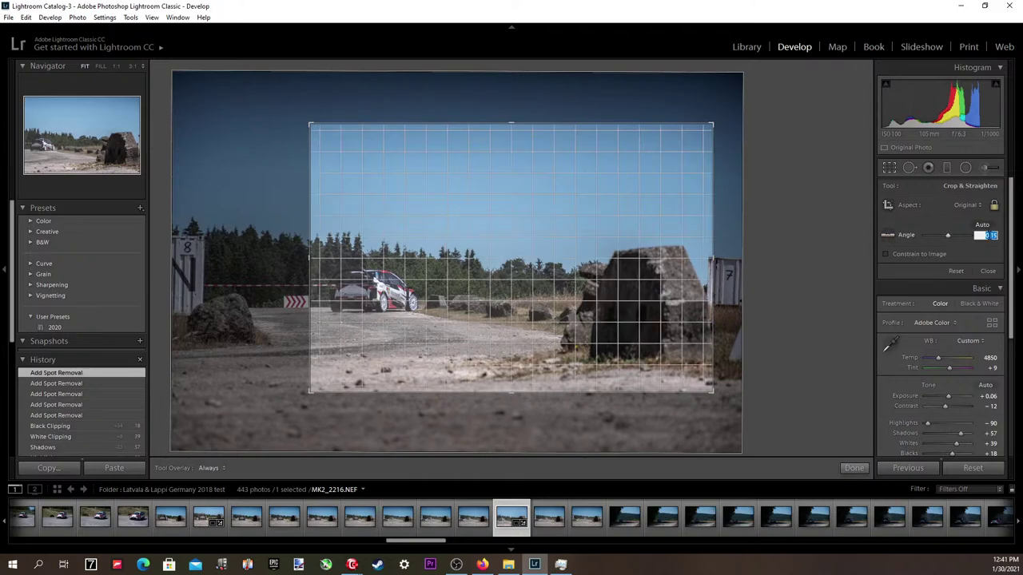
pyautogui.press('Up')
pyautogui.press('Up')
pyautogui.press('Up')
pyautogui.press('Up')
pyautogui.press('Up')
pyautogui.press('Up')
pyautogui.press('Up')
pyautogui.press('Up')
pyautogui.press('Up')
pyautogui.press('Up')
pyautogui.press('Up')
pyautogui.press('Up')
pyautogui.press('Up')
pyautogui.press('Up')
pyautogui.press('Up')
pyautogui.press('Up')
pyautogui.press('Up')
pyautogui.press('Up')
pyautogui.press('Up')
pyautogui.press('Up')
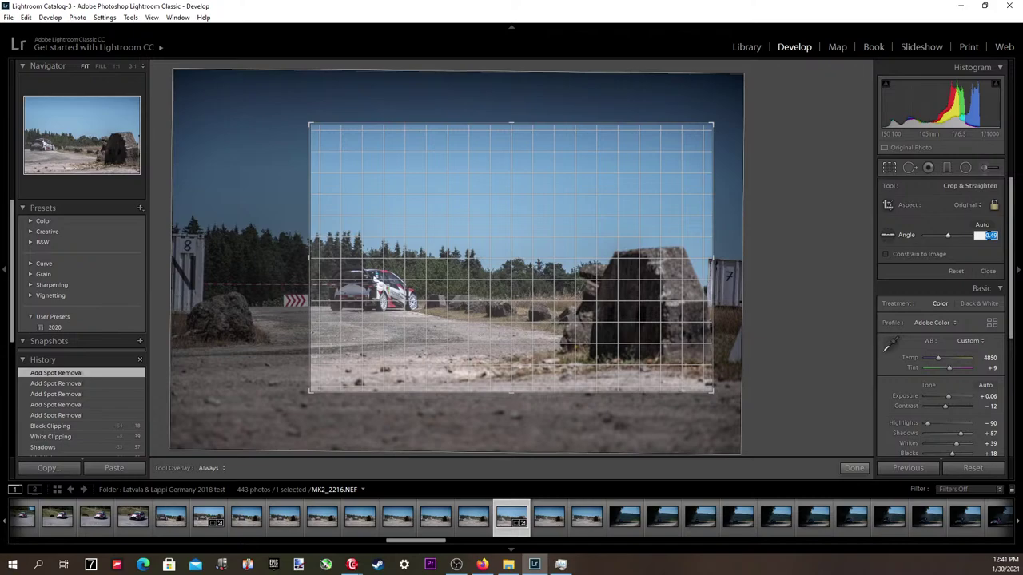
pyautogui.press('Return')
pyautogui.press('Return')
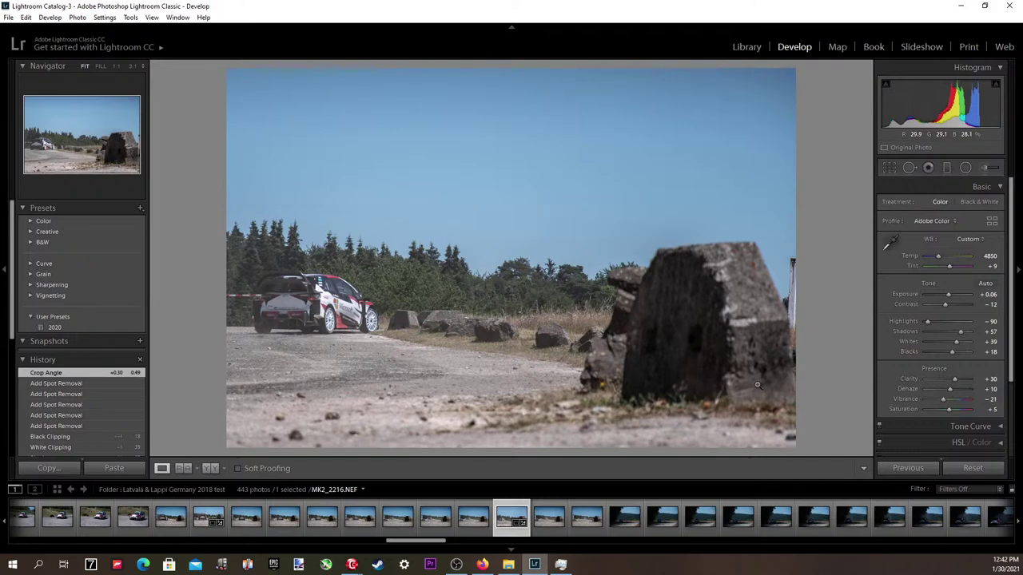
# Try a slightly warmer white balance temperature for the photo.
pyautogui.click(991, 256)
pyautogui.press('Down')
pyautogui.press('Down')
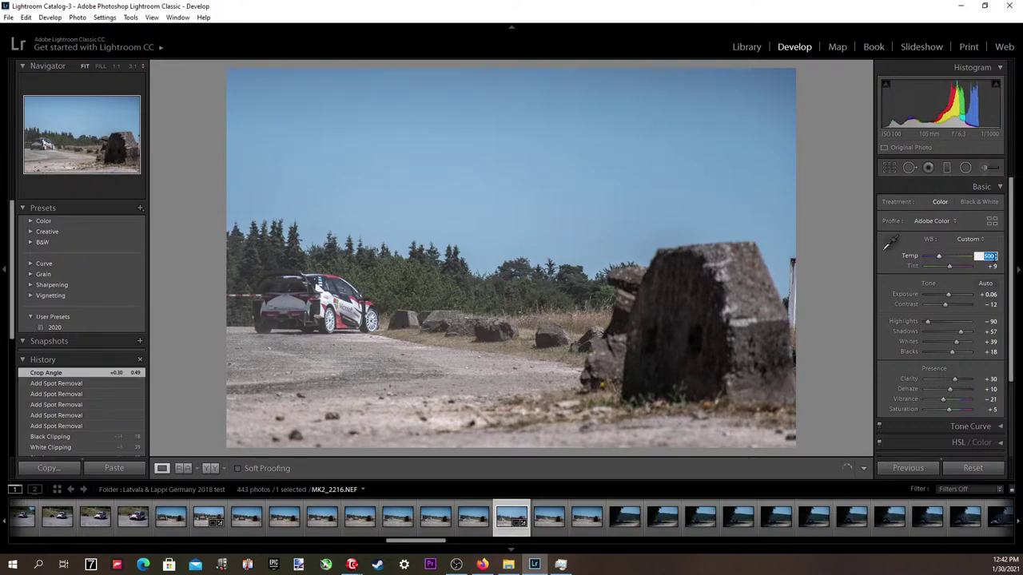
pyautogui.press('Up')
pyautogui.press('Up')
pyautogui.press('BackSpace')
pyautogui.hotkey('ctrl', 'BackSpace')
pyautogui.hotkey('ctrl', 'BackSpace')
pyautogui.hotkey('ctrl', 'BackSpace')
pyautogui.hotkey('ctrl', 'BackSpace')
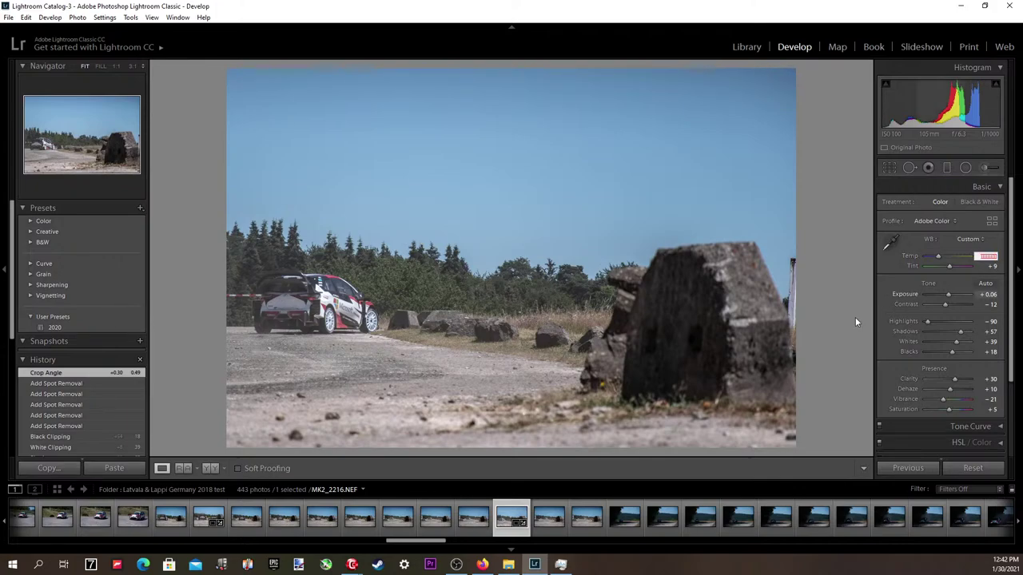
pyautogui.click(10, 19)
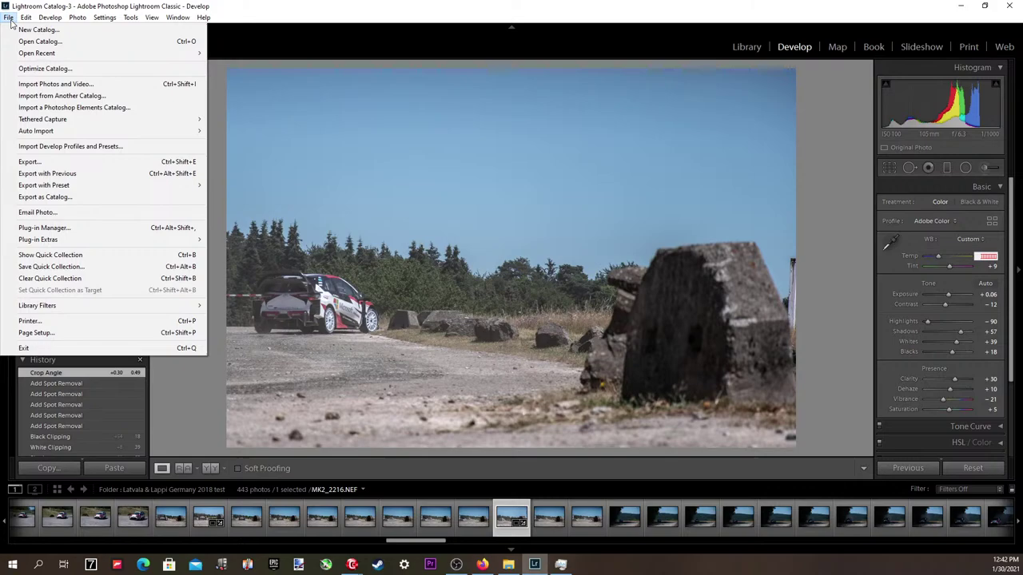
pyautogui.click(47, 163)
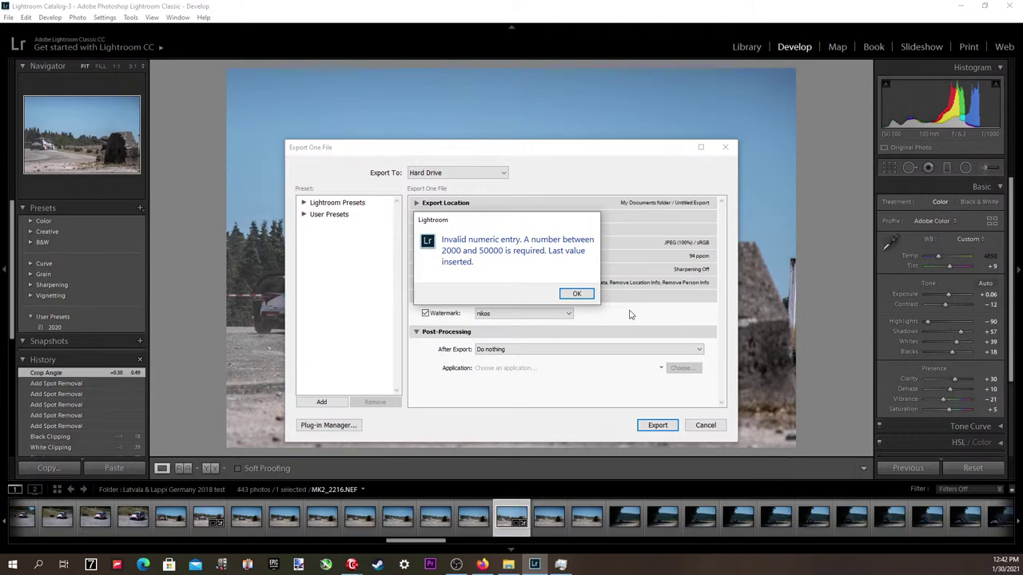
pyautogui.click(583, 295)
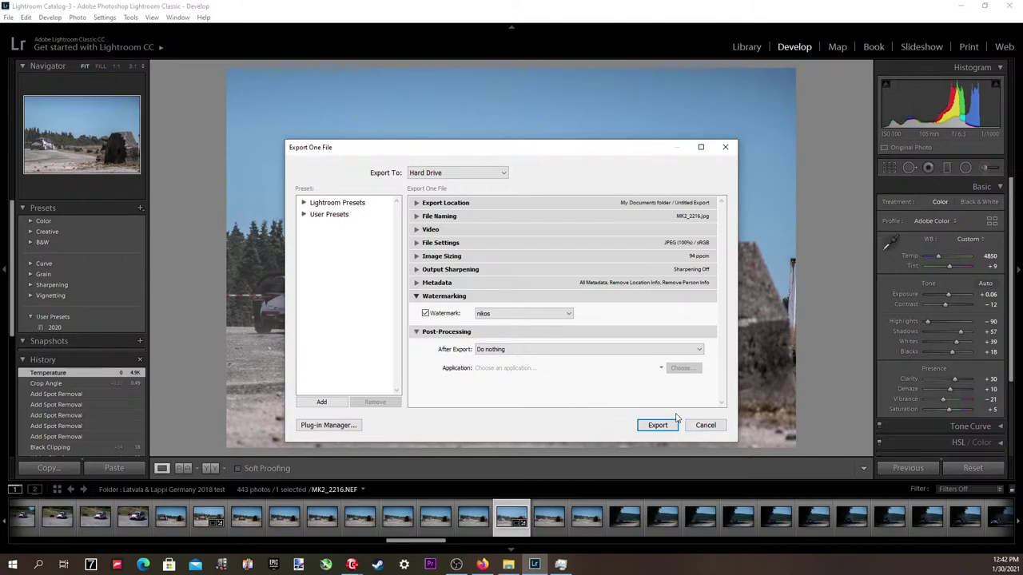
pyautogui.click(704, 425)
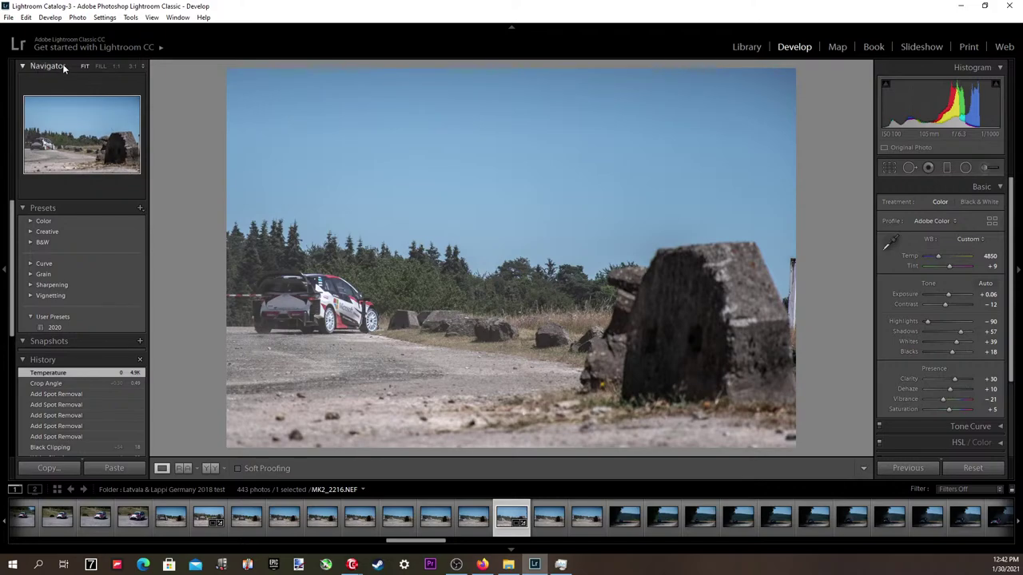
# Open the photo's export settings and edit its text watermark so that it is anchored at the middle of the left edge.
pyautogui.click(8, 17)
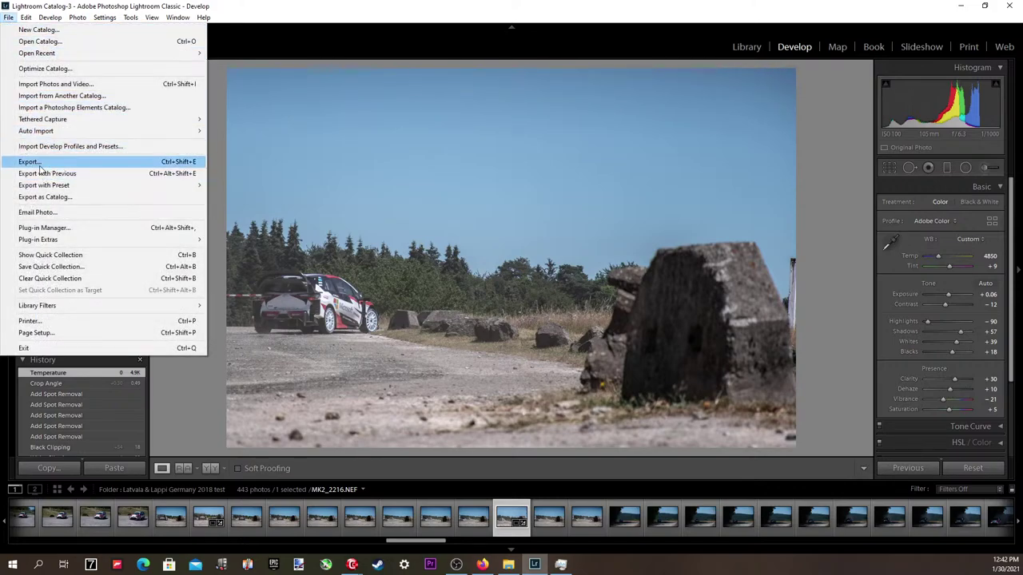
pyautogui.click(32, 161)
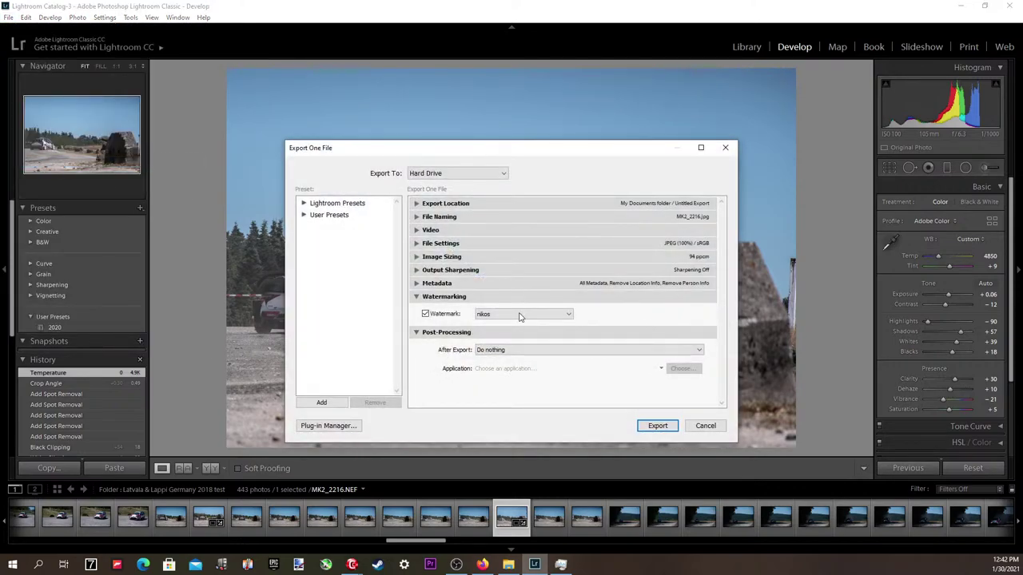
pyautogui.click(518, 316)
pyautogui.click(497, 370)
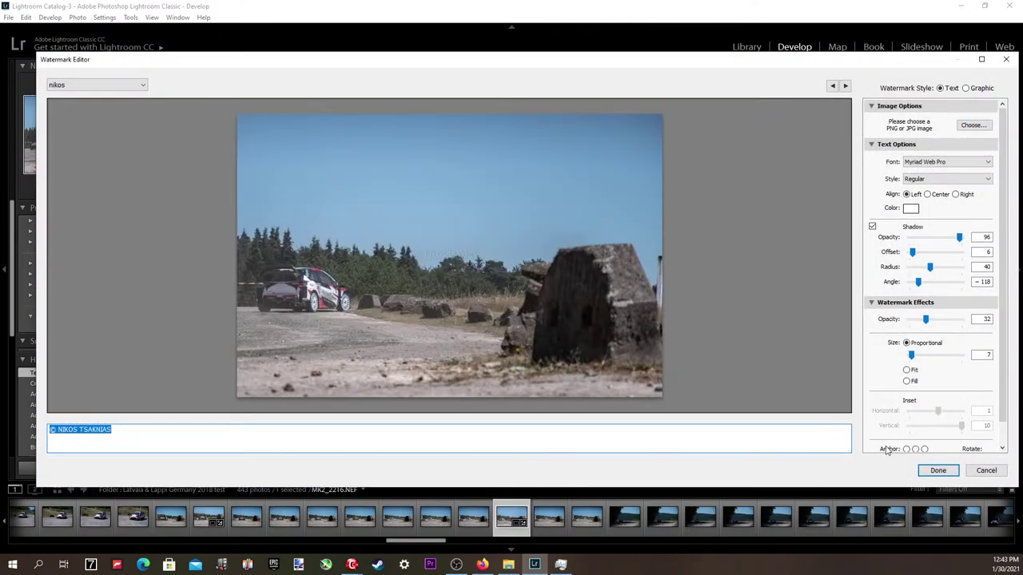
pyautogui.scroll(-1, 939, 448)
pyautogui.click(906, 434)
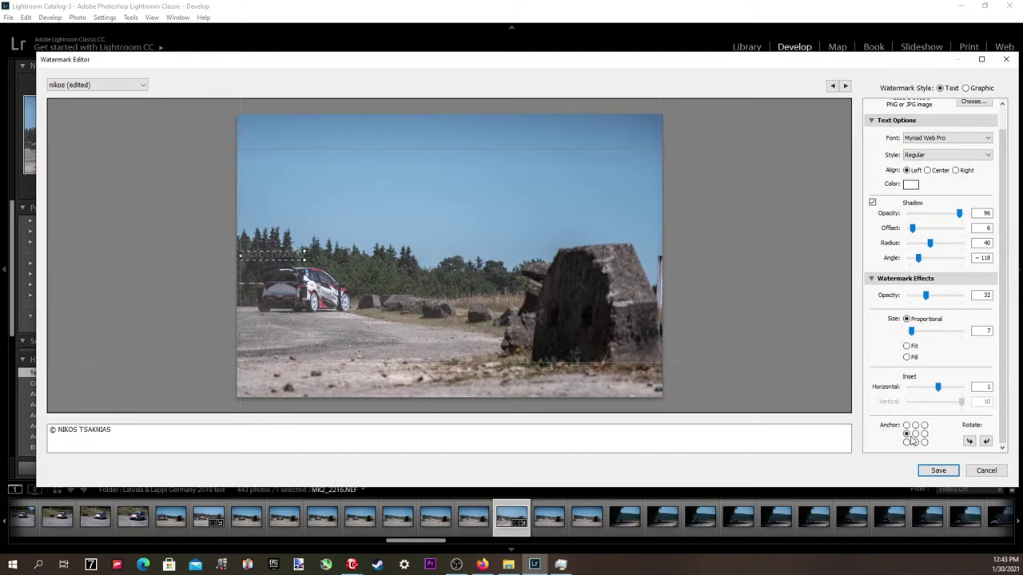
pyautogui.click(915, 436)
pyautogui.click(916, 444)
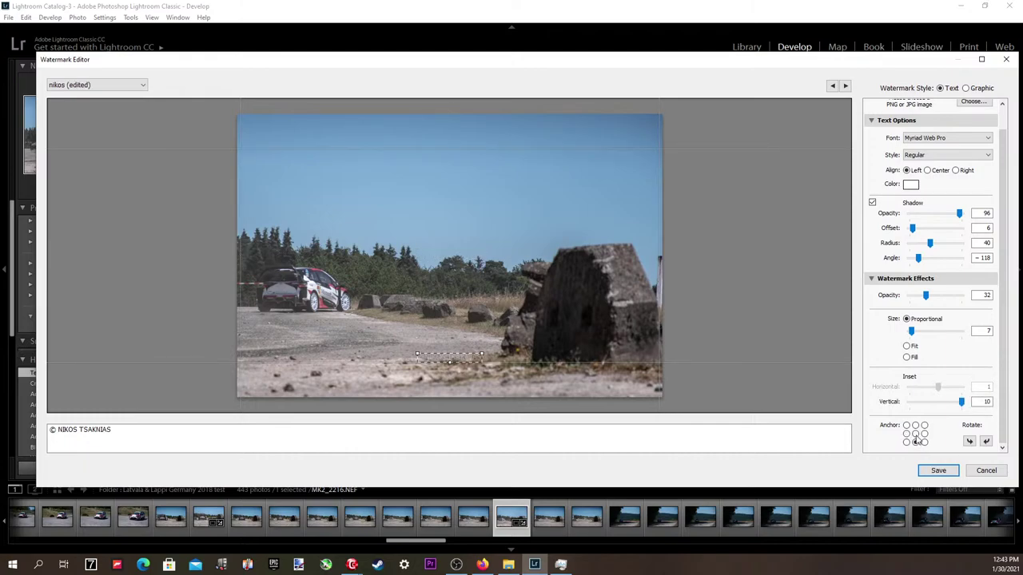
pyautogui.click(915, 436)
pyautogui.click(906, 434)
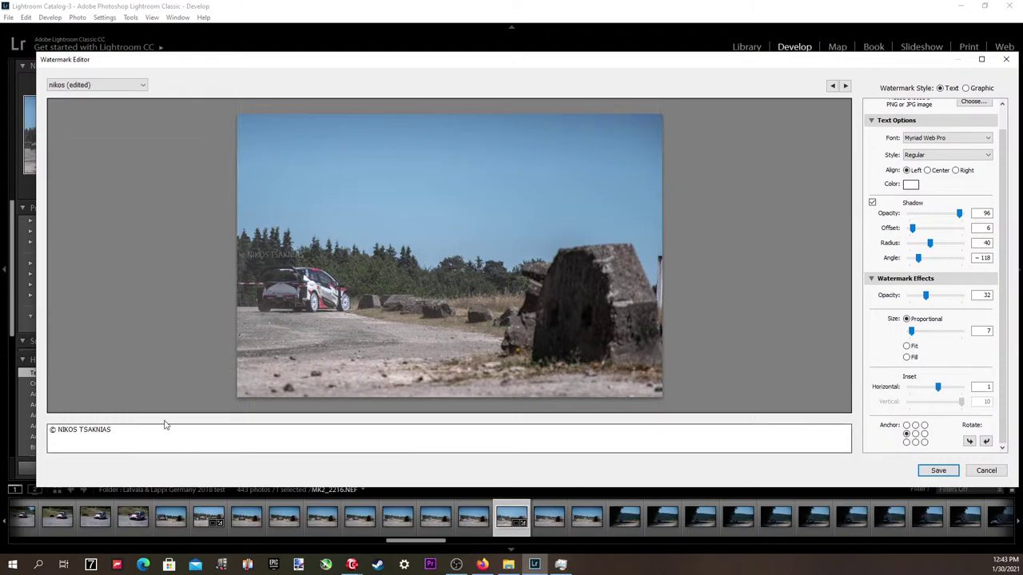
# Update the current watermark preset with the edited settings and export MK2_2216 to the hard drive.
pyautogui.click(49, 85)
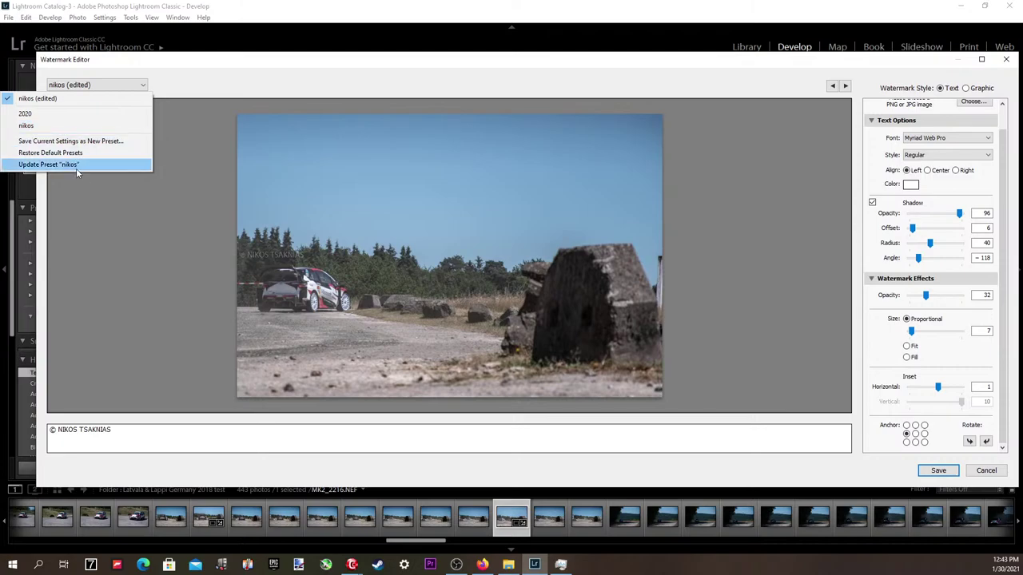
pyautogui.click(76, 166)
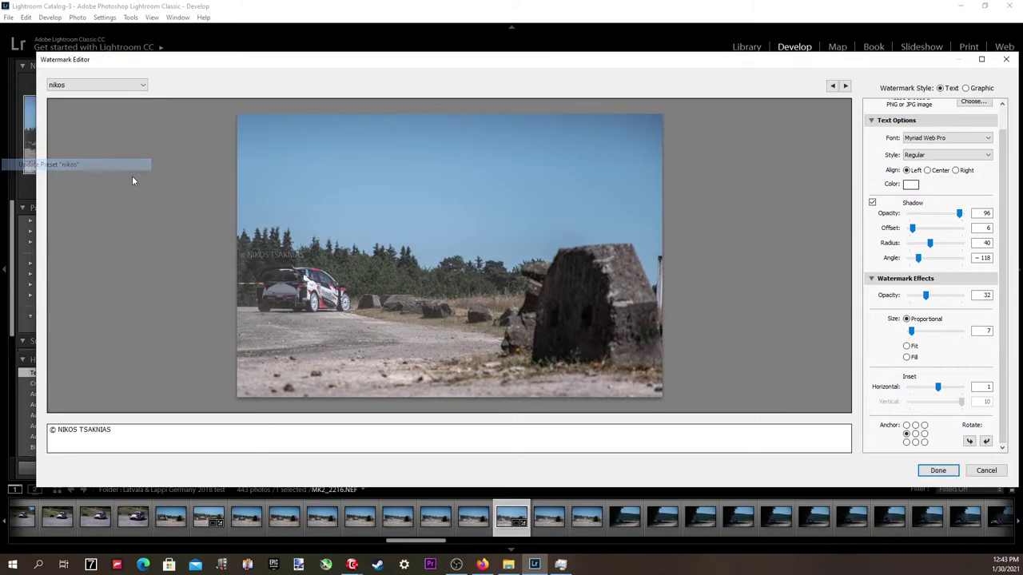
pyautogui.click(937, 471)
pyautogui.click(657, 425)
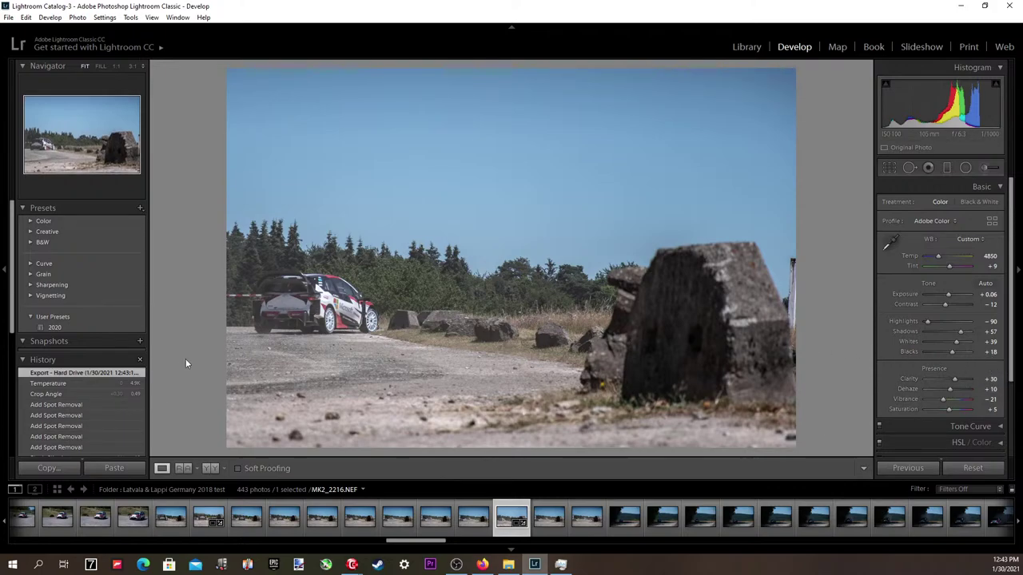
# Open the exported MK2_2216.jpg from the Untitled Export folder, review it full screen, and close it.
pyautogui.click(508, 564)
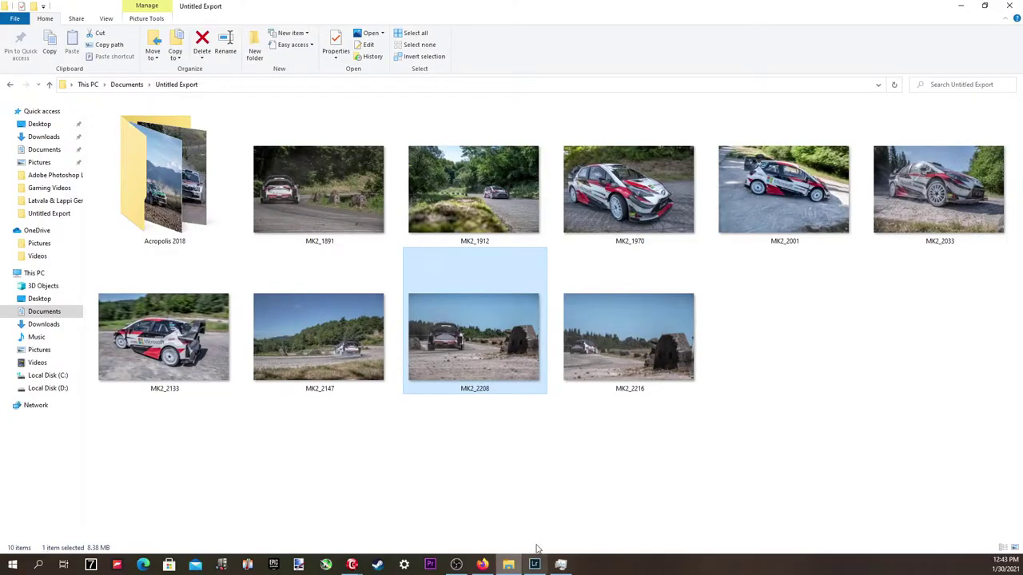
pyautogui.doubleClick(588, 378)
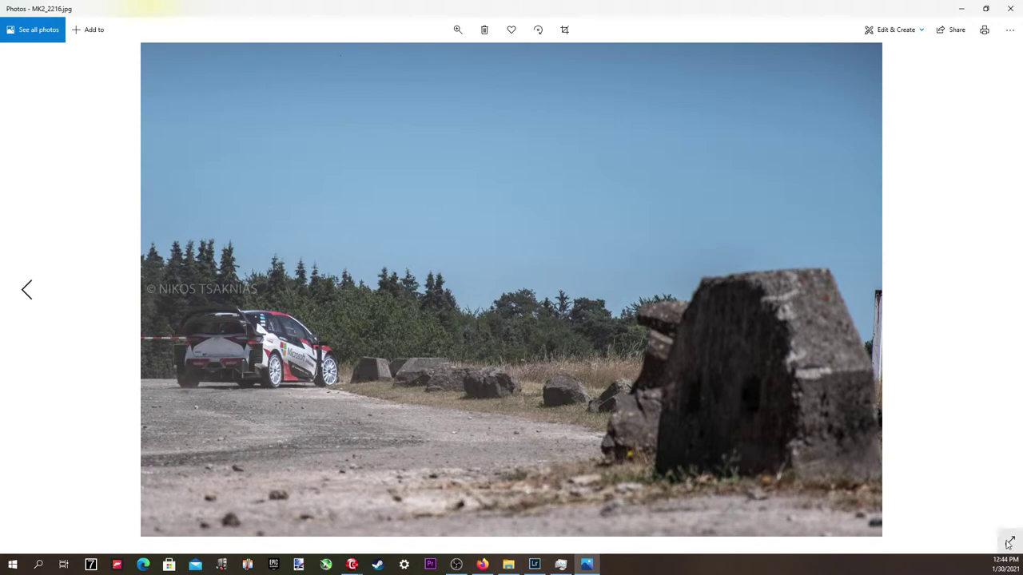
pyautogui.click(1010, 541)
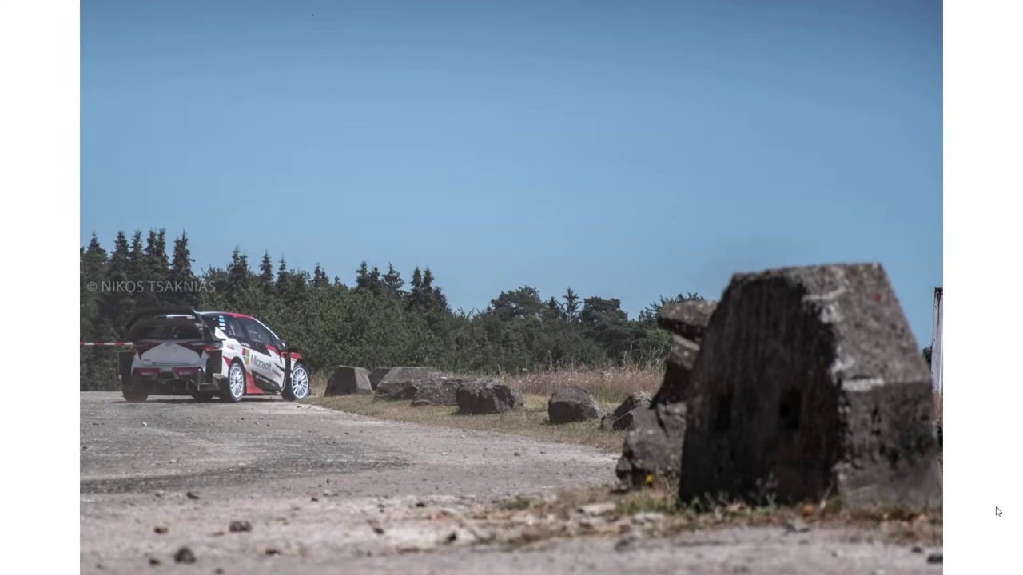
pyautogui.moveTo(1014, 5)
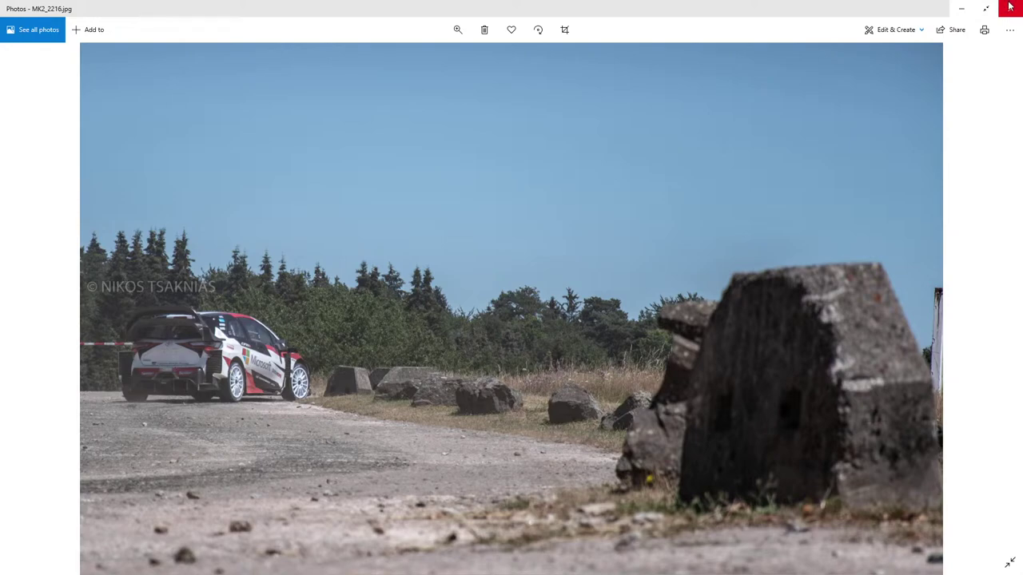
pyautogui.click(1011, 9)
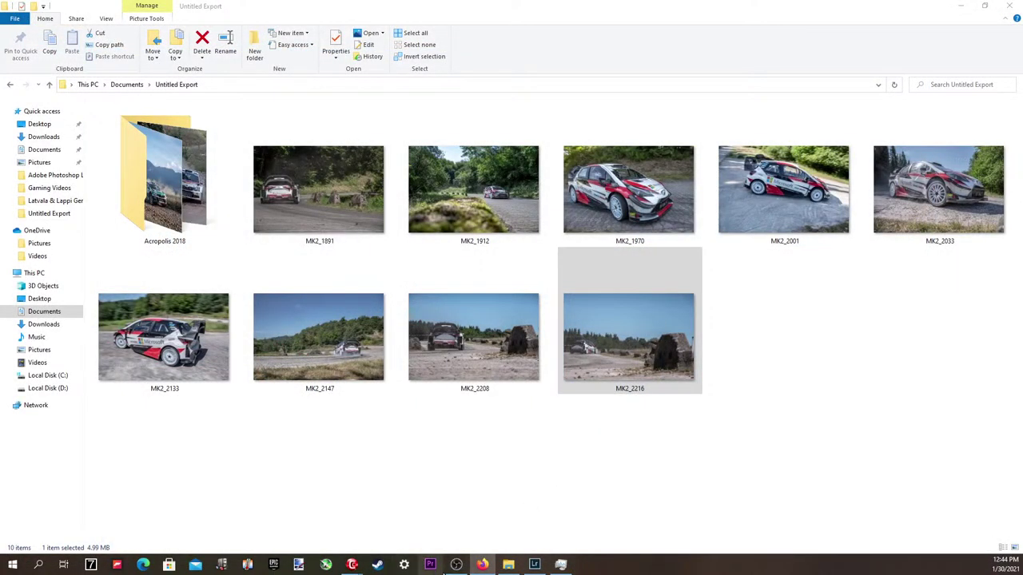
pyautogui.moveTo(484, 569)
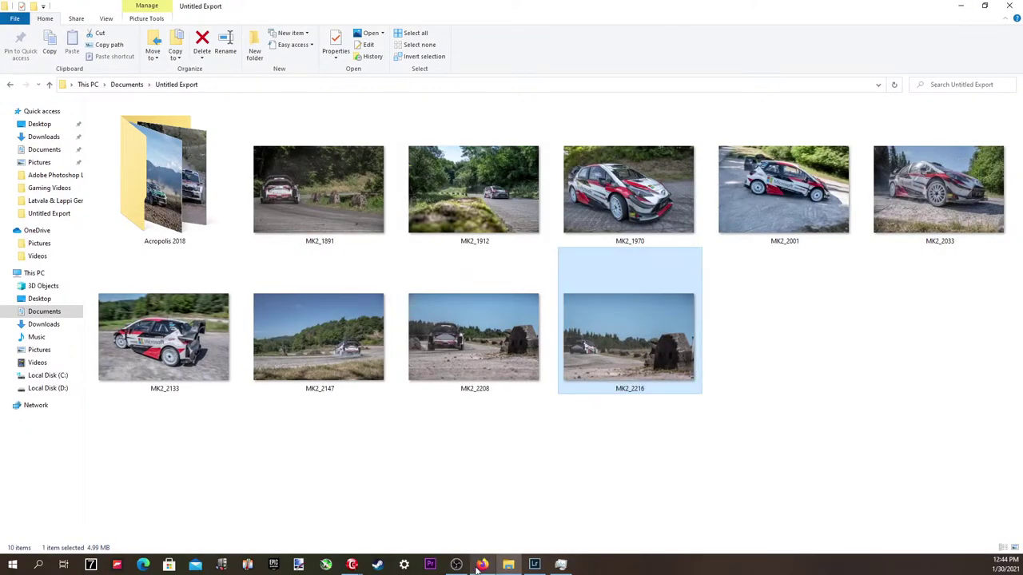
pyautogui.click(482, 566)
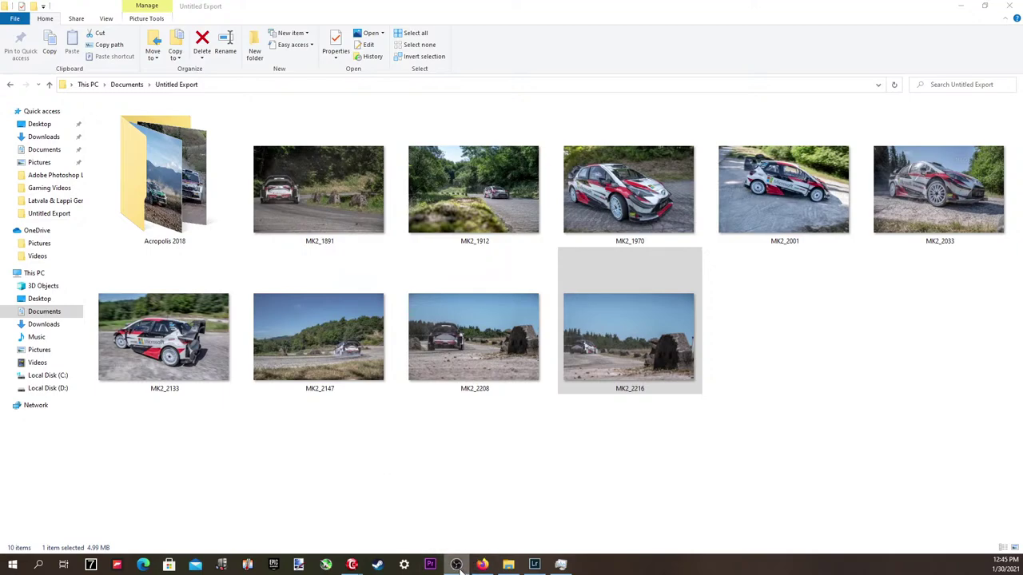
# Switch back to Lightroom Classic and open MK2_2227.NEF, the first shot beside the dark tree, enlarged in the Library.
pyautogui.click(537, 566)
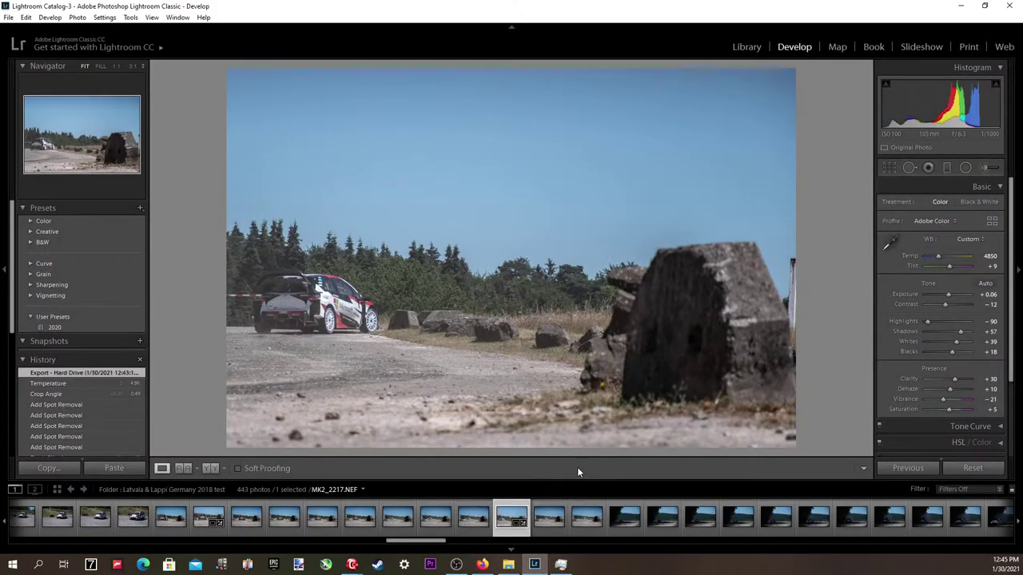
pyautogui.click(57, 489)
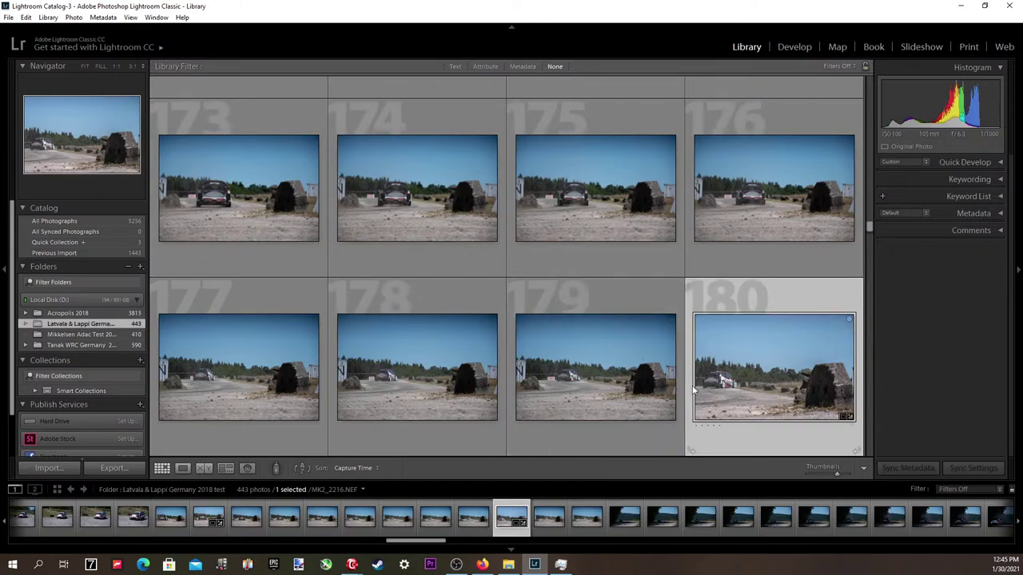
pyautogui.scroll(-2, 693, 390)
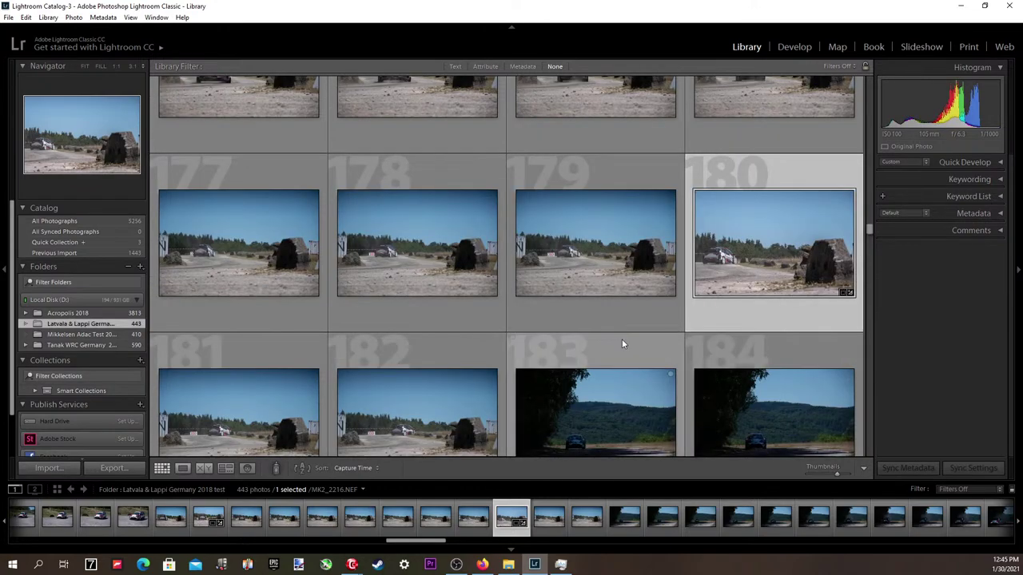
pyautogui.scroll(-2, 607, 344)
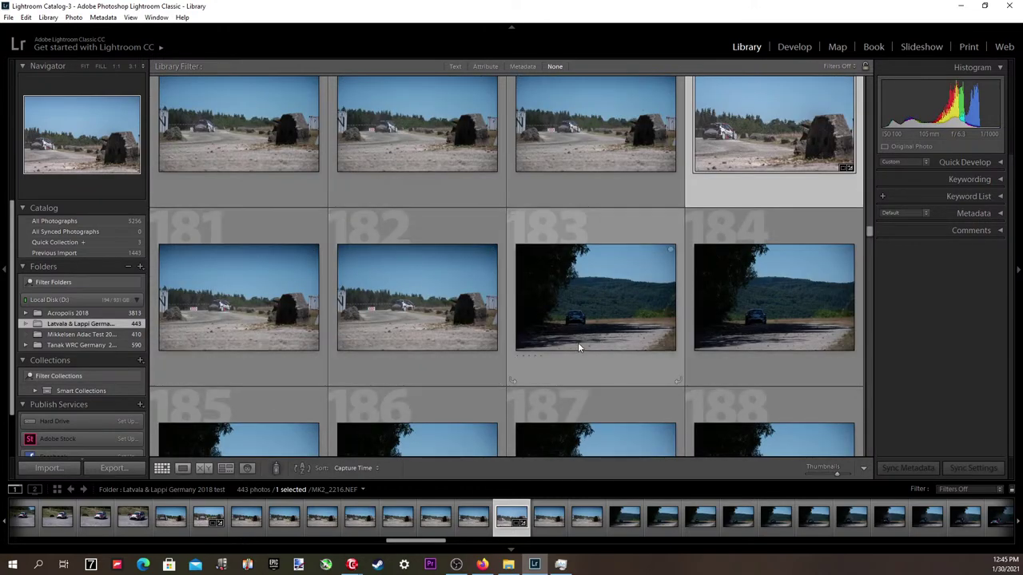
pyautogui.click(533, 292)
pyautogui.doubleClick(533, 293)
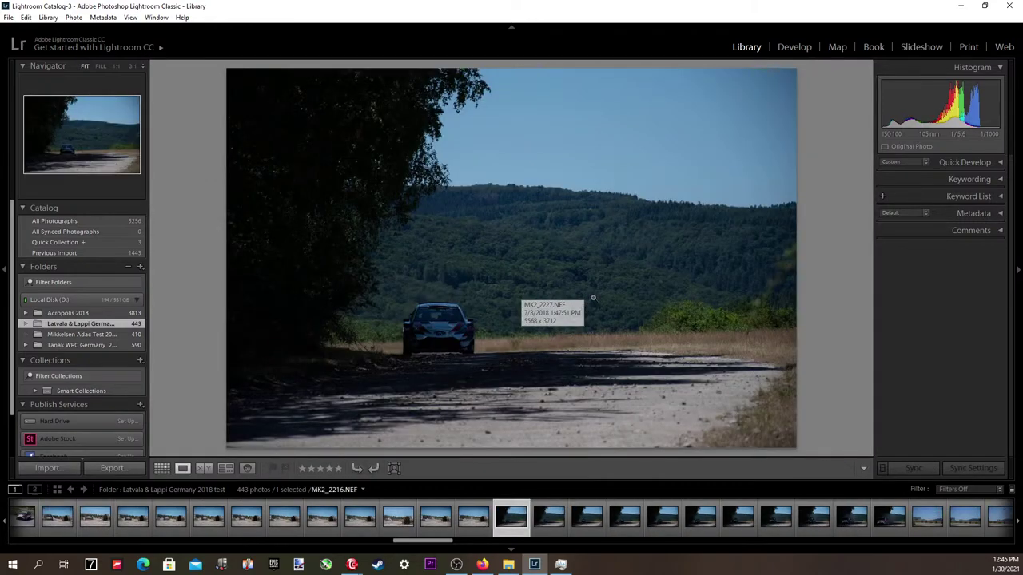
# Compare the shots of the car approaching beside the dark tree and settle on MK2_2229.NEF.
pyautogui.press('Right')
pyautogui.press('Right')
pyautogui.press('Right')
pyautogui.press('Right')
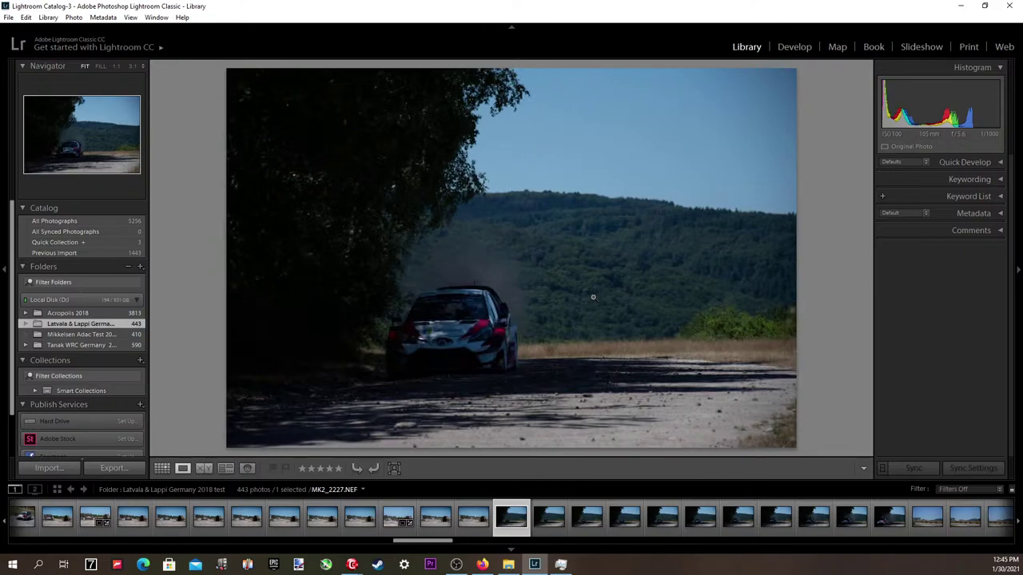
pyautogui.press('Right')
pyautogui.press('Right')
pyautogui.press('Right')
pyautogui.press('Right')
pyautogui.press('Right')
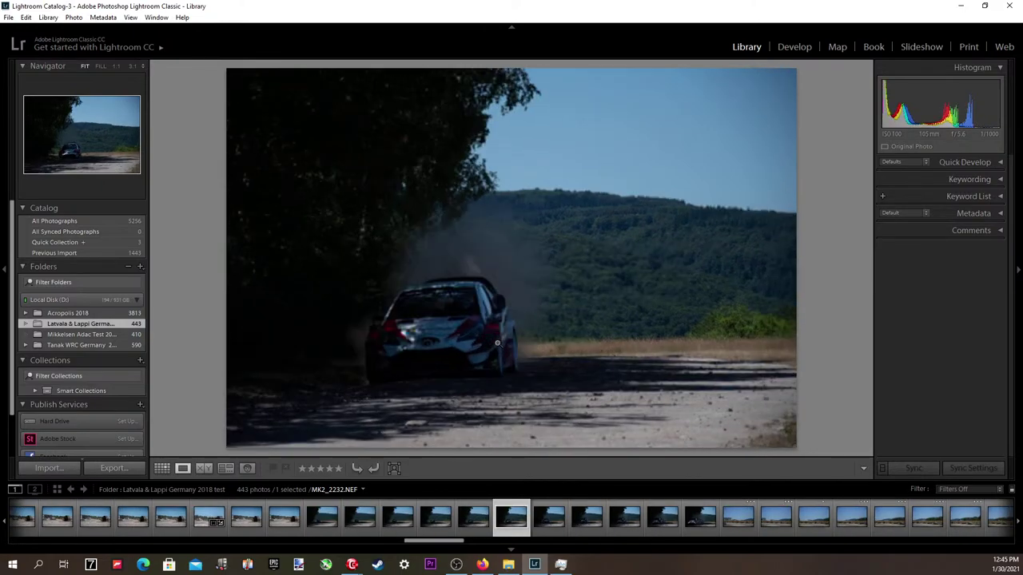
pyautogui.press('Right')
pyautogui.press('Right')
pyautogui.press('Right')
pyautogui.press('Right')
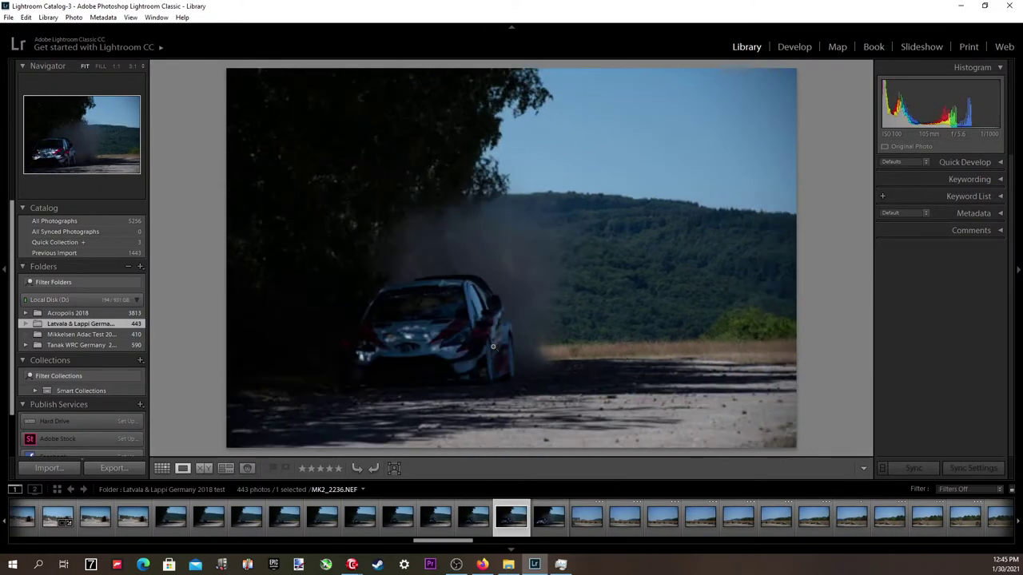
pyautogui.press('Left')
pyautogui.press('Left')
pyautogui.press('Left')
pyautogui.press('Left')
pyautogui.press('Left')
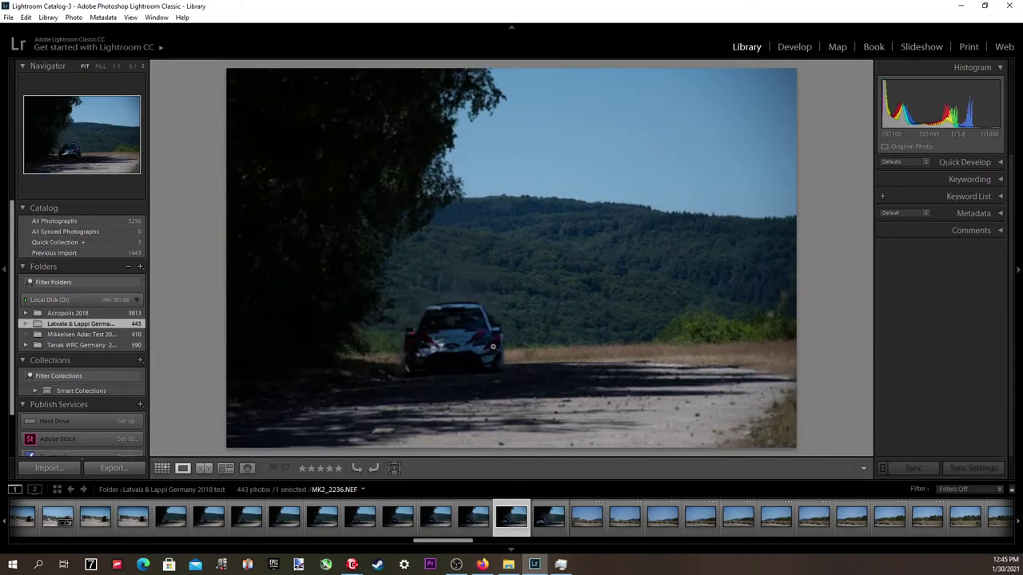
pyautogui.press('Left')
pyautogui.press('Left')
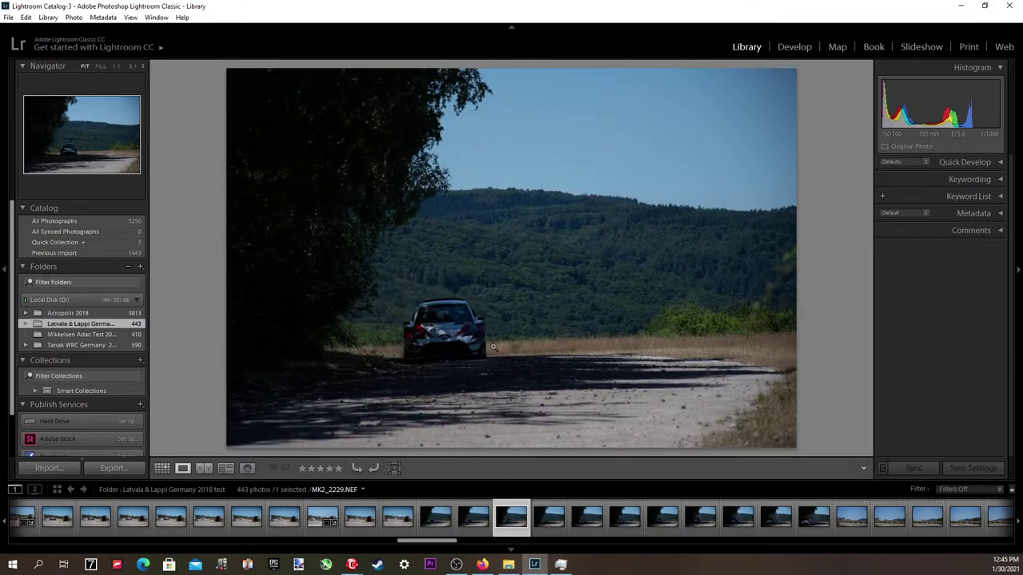
# Apply the 2020 user preset to MK2_2229.NEF in Develop and set its contrast to -7.
pyautogui.click(806, 48)
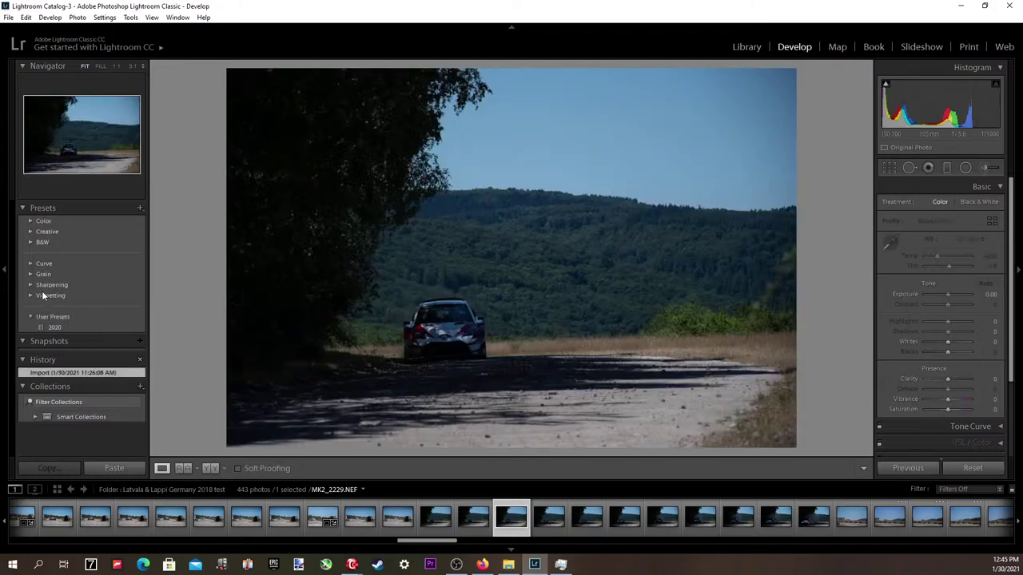
pyautogui.click(48, 326)
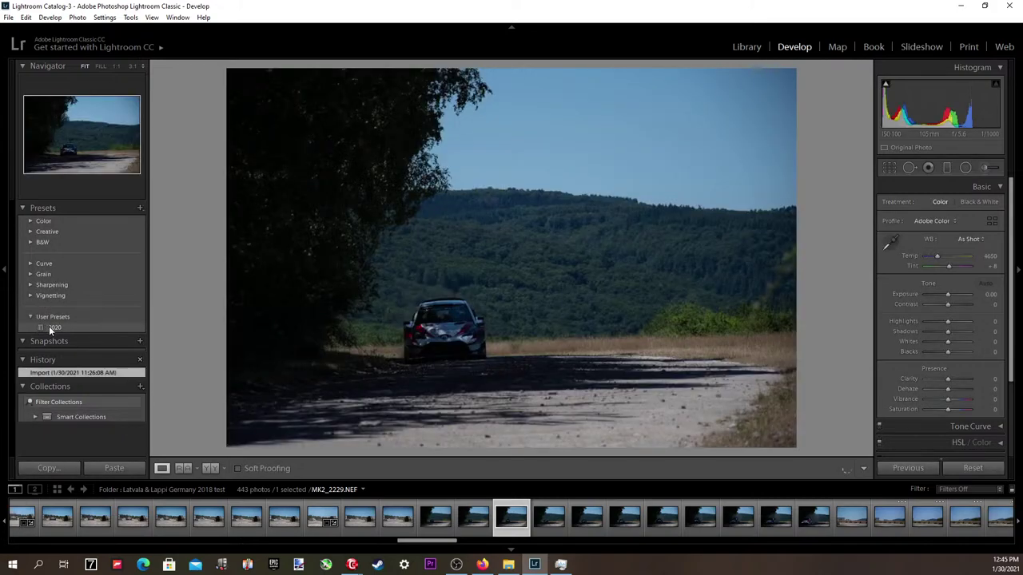
pyautogui.click(988, 294)
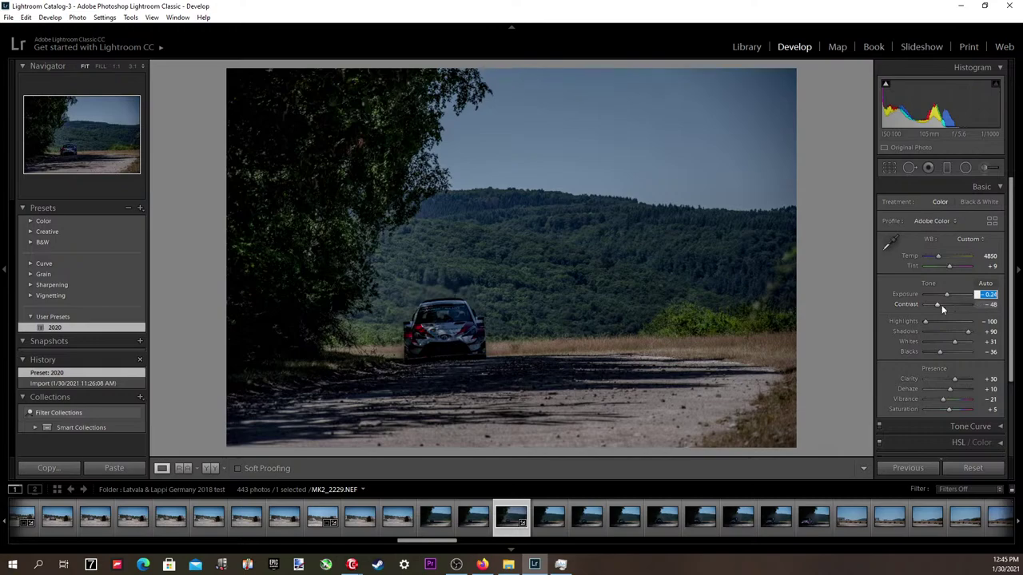
pyautogui.moveTo(941, 304); pyautogui.dragTo(947, 305)
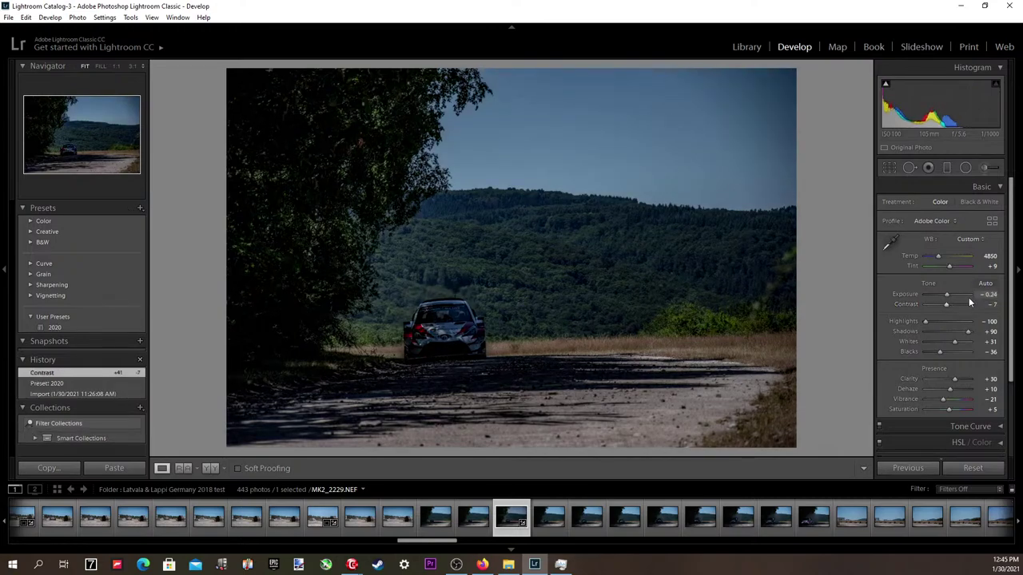
# Raise the exposure of MK2_2229.NEF to +1.06 and lower its contrast to -26.
pyautogui.click(976, 295)
pyautogui.press('Up')
pyautogui.press('Up')
pyautogui.press('Up')
pyautogui.press('Up')
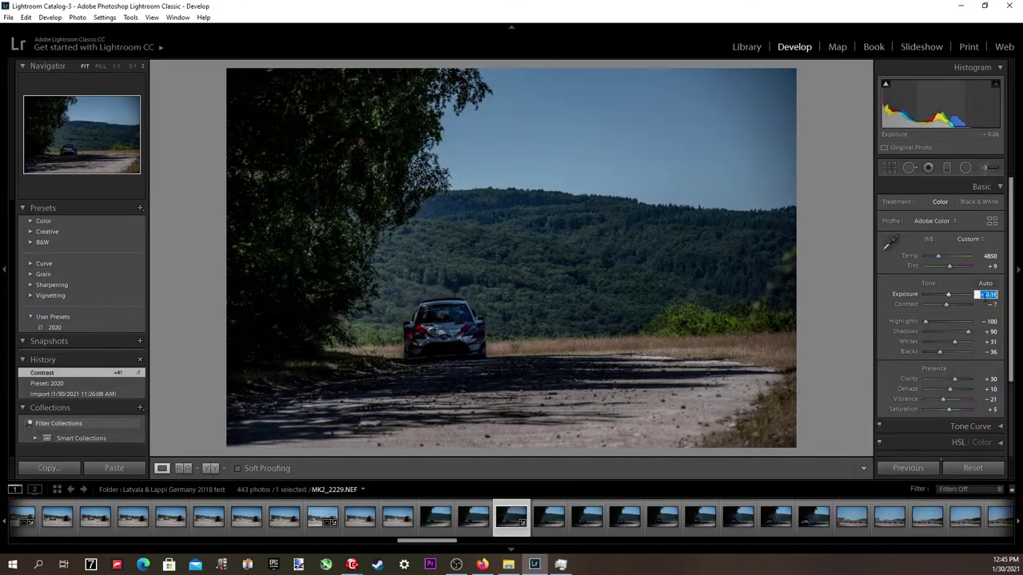
pyautogui.press('Up')
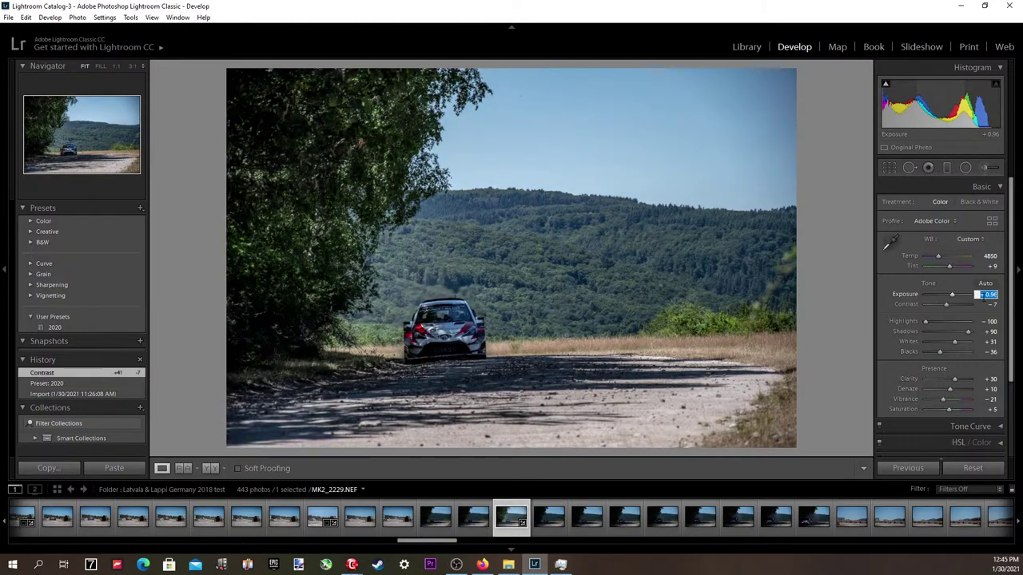
pyautogui.press('Up')
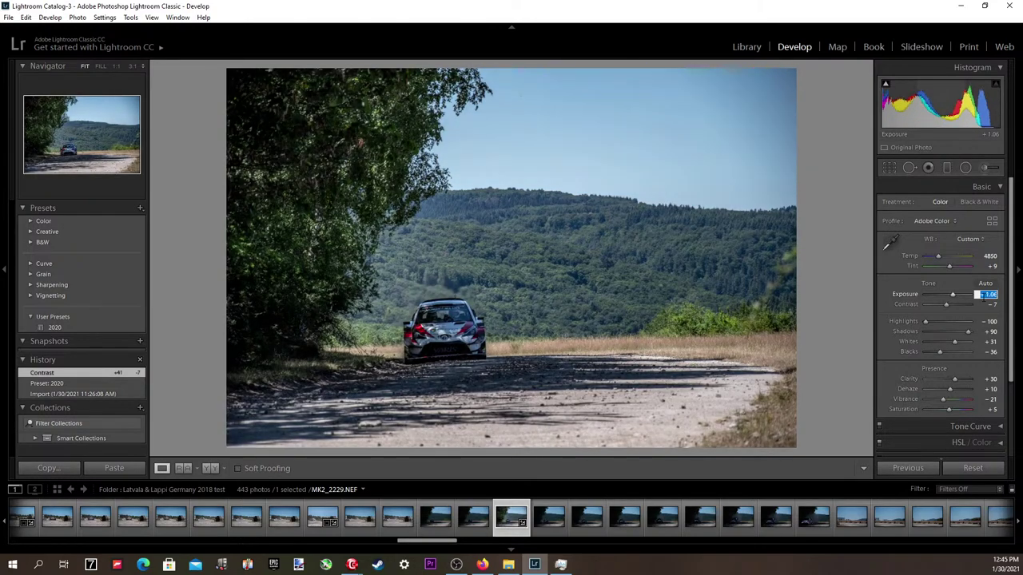
pyautogui.moveTo(946, 307); pyautogui.dragTo(940, 309)
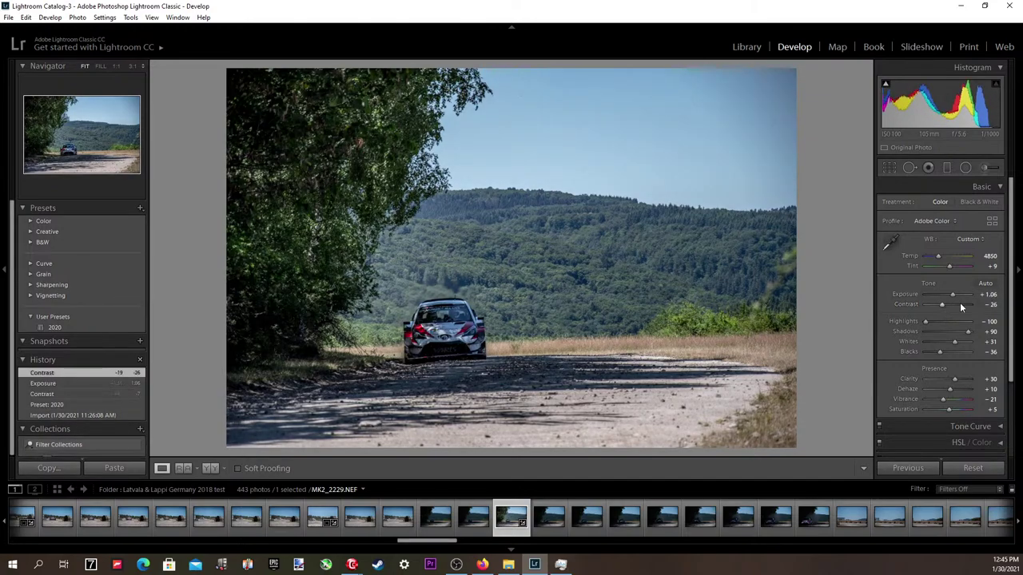
pyautogui.click(988, 294)
pyautogui.press('Up')
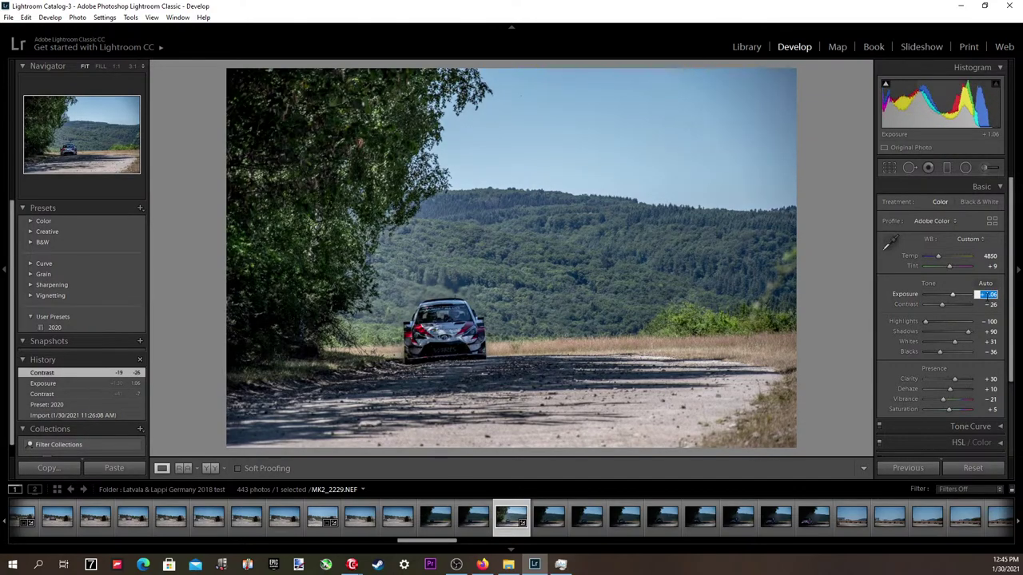
# Set the white balance temperature to 5050.
pyautogui.click(991, 257)
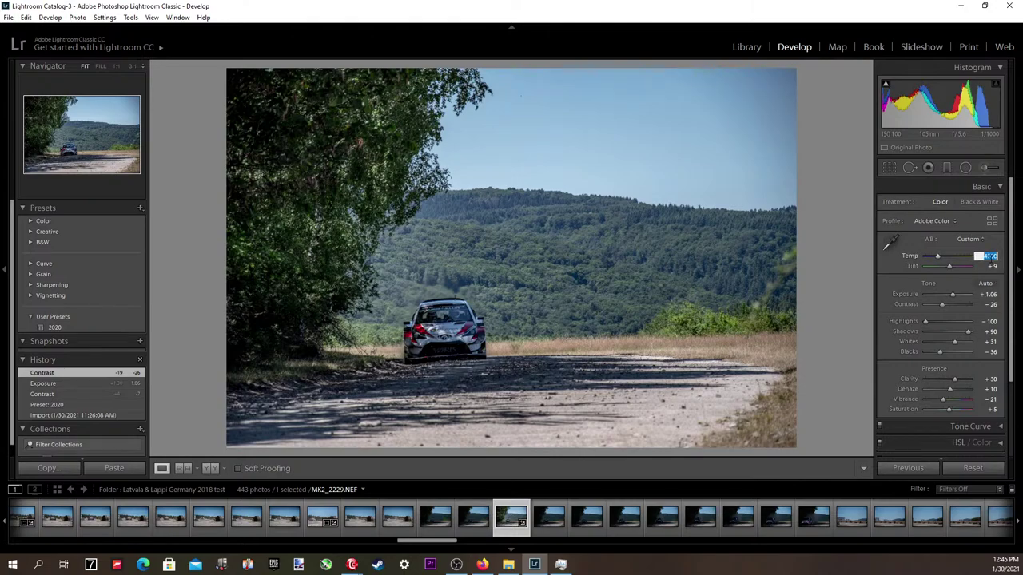
pyautogui.press('Down')
pyautogui.press('Down')
pyautogui.press('Down')
pyautogui.press('Up')
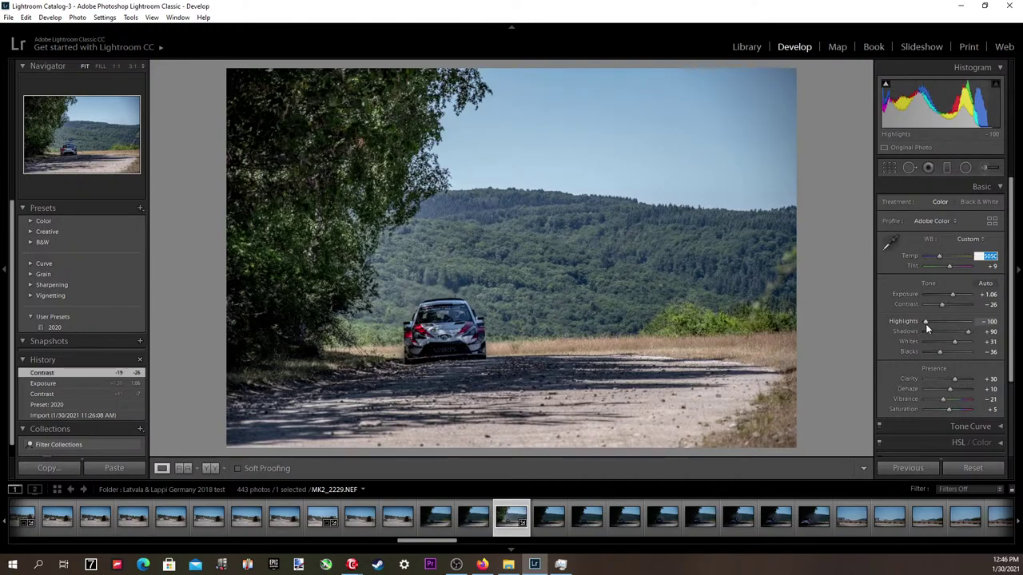
# Set highlights to -98, shadows to +88 and whites to +52, using the clipping preview for the whites.
pyautogui.moveTo(927, 323); pyautogui.dragTo(970, 344)
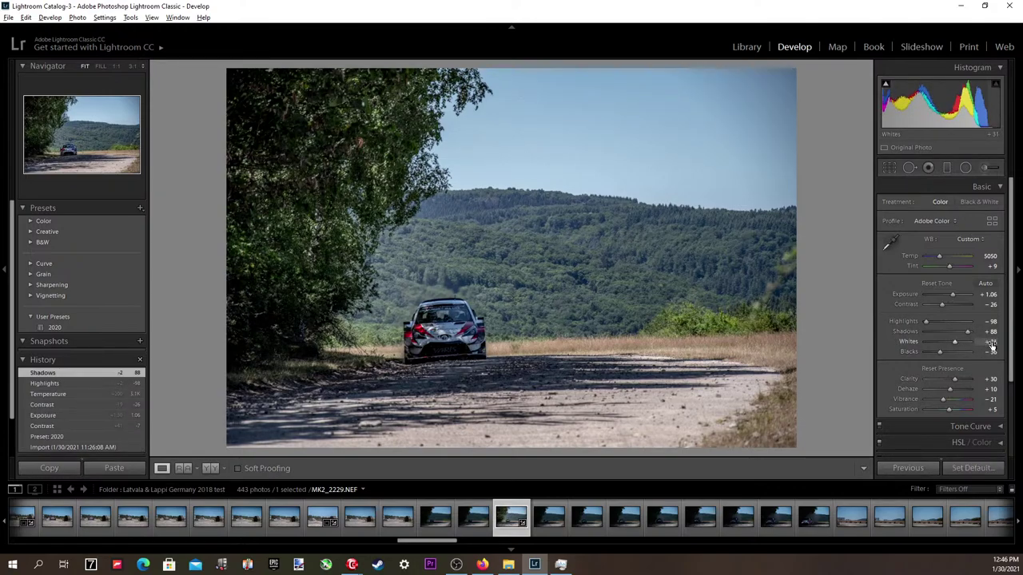
pyautogui.click(991, 342)
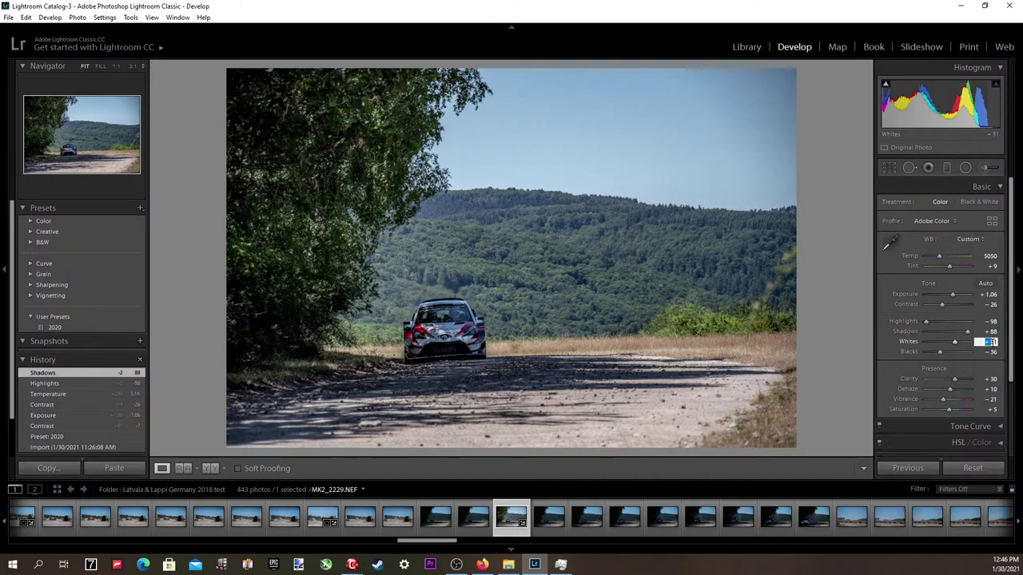
pyautogui.press('Up')
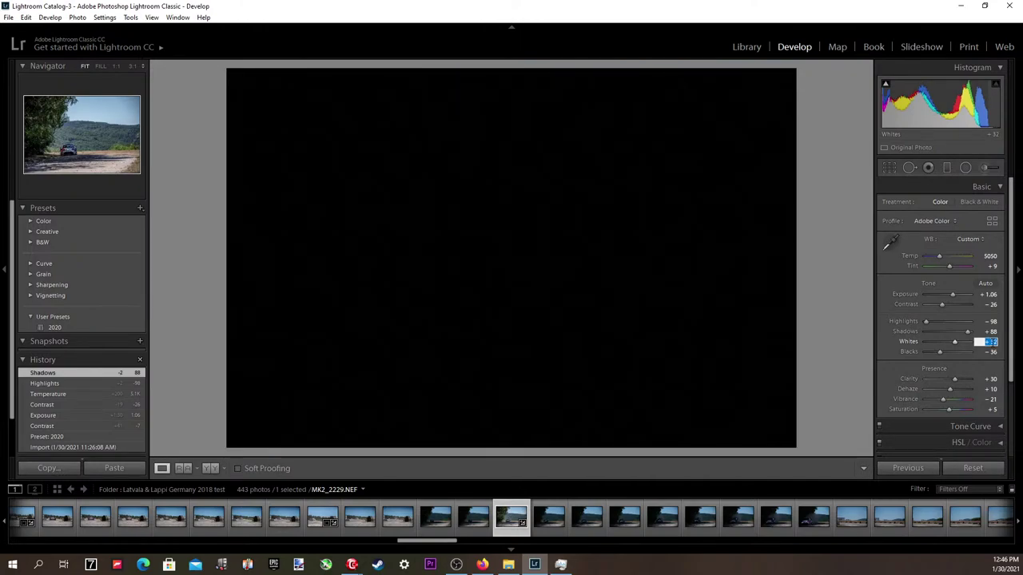
pyautogui.press('Up')
pyautogui.press('Up')
pyautogui.press('Up')
pyautogui.press('Up')
pyautogui.press('Up')
pyautogui.press('Up')
pyautogui.press('Up')
pyautogui.press('Up')
pyautogui.press('Up')
pyautogui.press('Up')
pyautogui.press('Up')
pyautogui.press('Up')
pyautogui.press('Up')
pyautogui.press('Up')
pyautogui.press('Up')
pyautogui.press('Up')
pyautogui.press('Up')
pyautogui.press('Up')
pyautogui.press('Up')
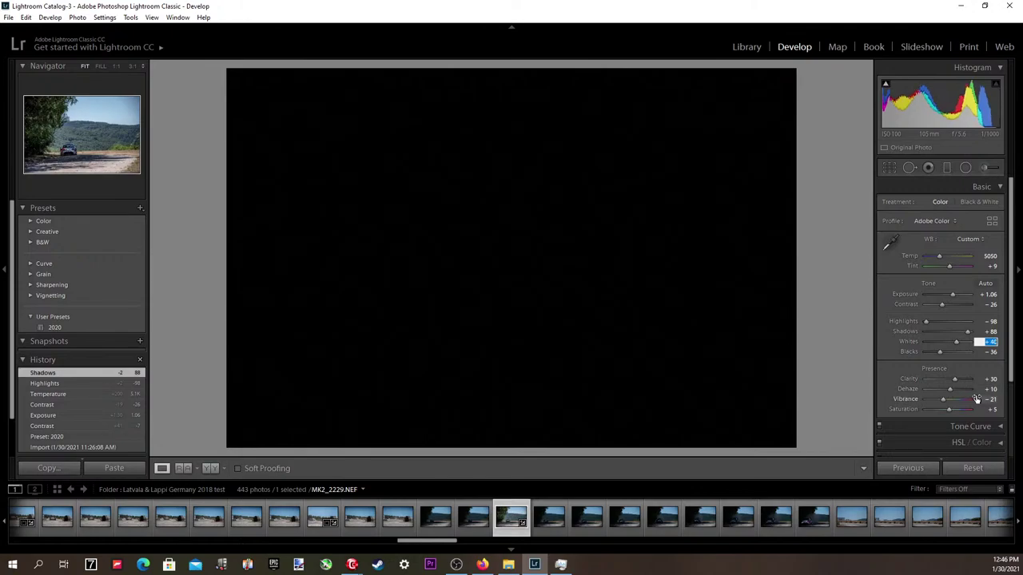
pyautogui.press('Up')
pyautogui.press('Up')
pyautogui.press('Up')
pyautogui.press('Up')
pyautogui.press('Up')
pyautogui.press('Up')
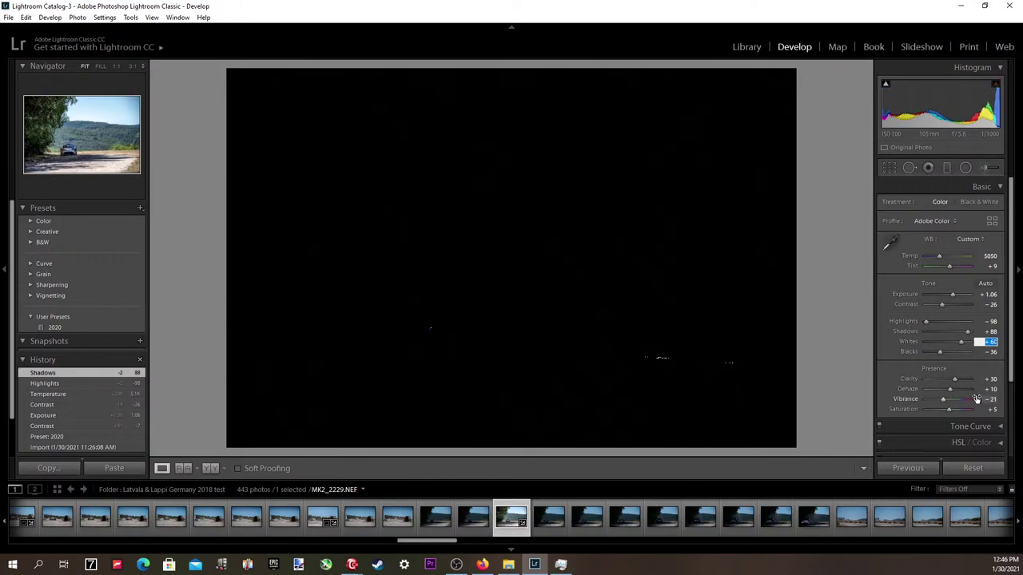
pyautogui.press('Down')
pyautogui.press('Down')
pyautogui.press('Down')
pyautogui.press('Down')
pyautogui.press('Down')
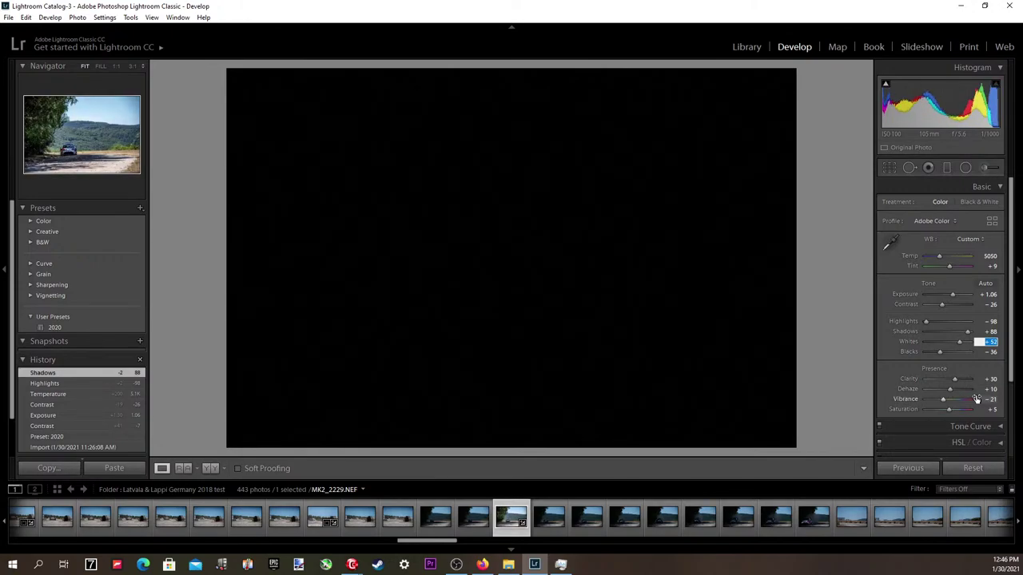
# Raise the blacks to +22 with the clipping preview to remove the clipped areas in the tree and car.
pyautogui.press('Tab')
pyautogui.press('alt')
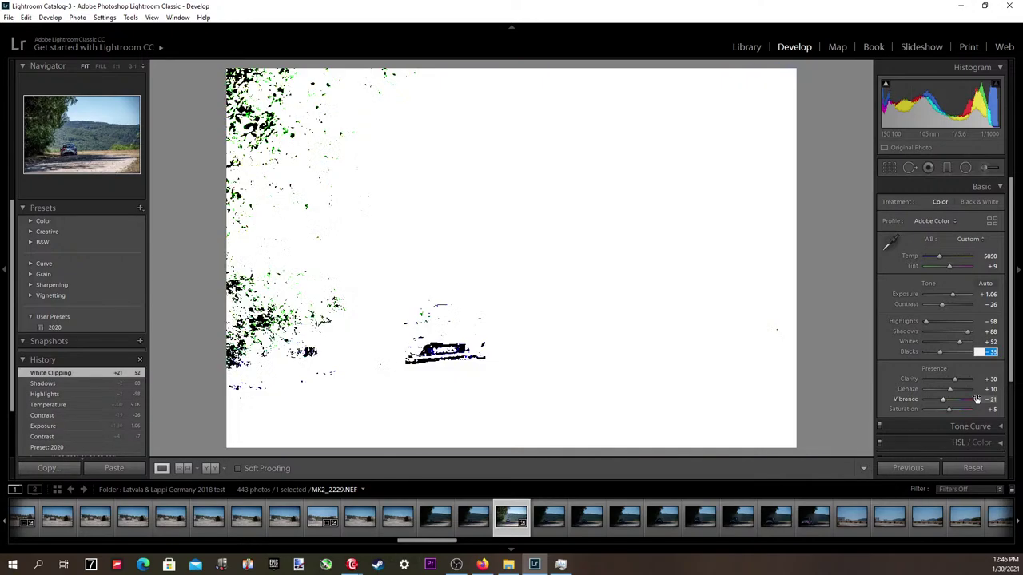
pyautogui.hotkey('alt', 'Up')
pyautogui.hotkey('alt', 'Up')
pyautogui.hotkey('alt', 'Up')
pyautogui.hotkey('alt', 'Up')
pyautogui.hotkey('alt', 'Up')
pyautogui.hotkey('alt', 'Up')
pyautogui.hotkey('alt', 'Up')
pyautogui.hotkey('alt', 'Up')
pyautogui.hotkey('alt', 'Up')
pyautogui.hotkey('alt', 'Up')
pyautogui.hotkey('alt', 'Up')
pyautogui.hotkey('alt', 'Up')
pyautogui.hotkey('alt', 'Up')
pyautogui.hotkey('alt', 'Up')
pyautogui.hotkey('alt', 'Up')
pyautogui.hotkey('alt', 'Up')
pyautogui.hotkey('alt', 'Up')
pyautogui.hotkey('alt', 'Up')
pyautogui.hotkey('alt', 'Up')
pyautogui.hotkey('alt', 'Up')
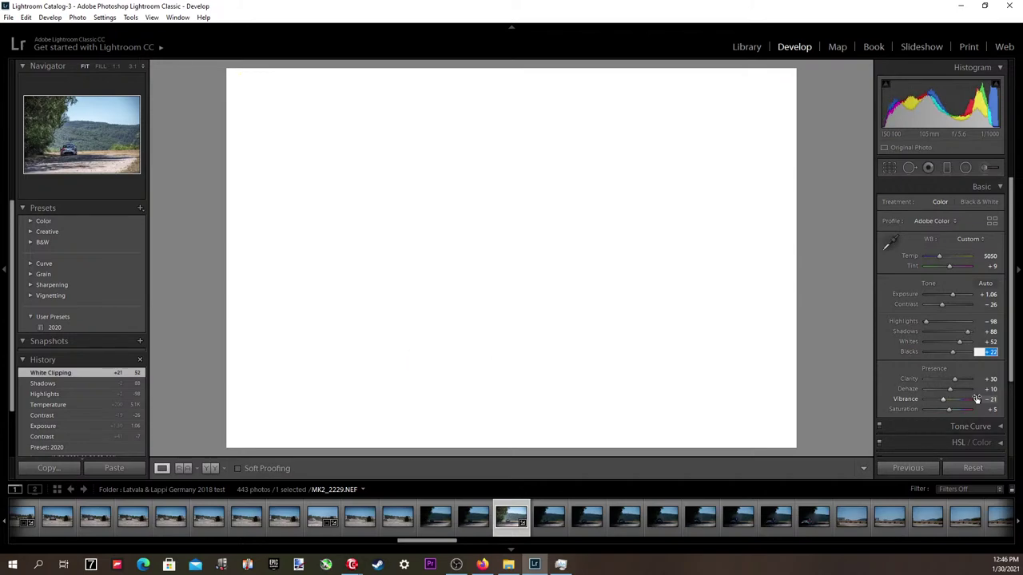
pyautogui.press('Return')
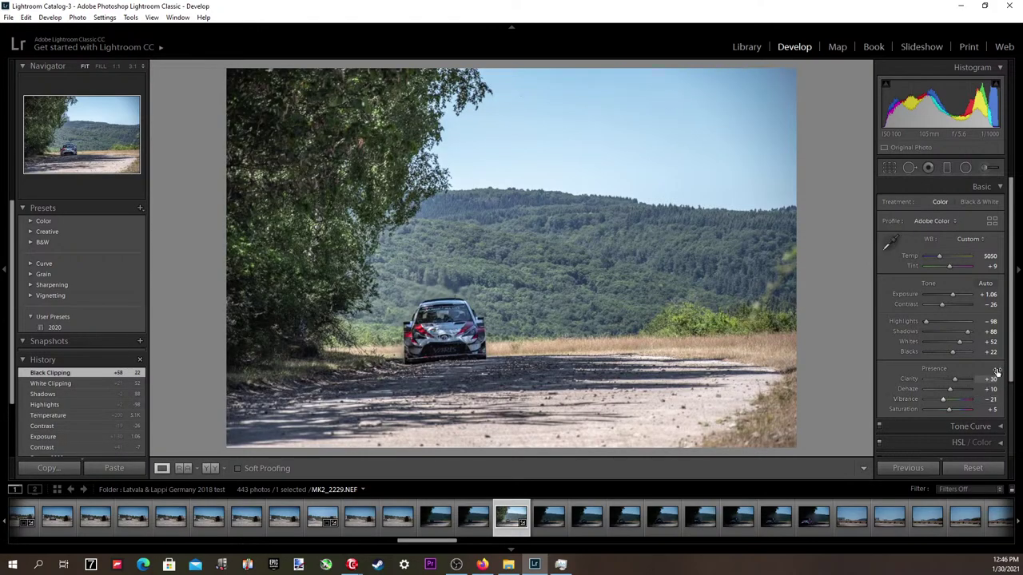
# Reduce the exposure to +0.86.
pyautogui.click(990, 294)
pyautogui.press('Down')
pyautogui.press('Down')
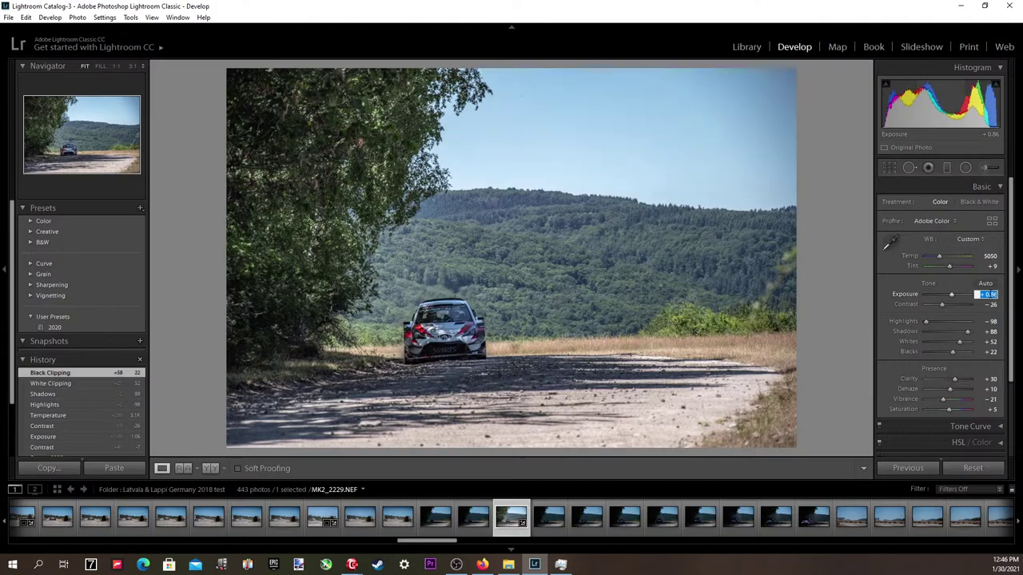
# Examine the car at 1:1 for exposure and detail, from the windshield down to the front bumper.
pyautogui.click(463, 324)
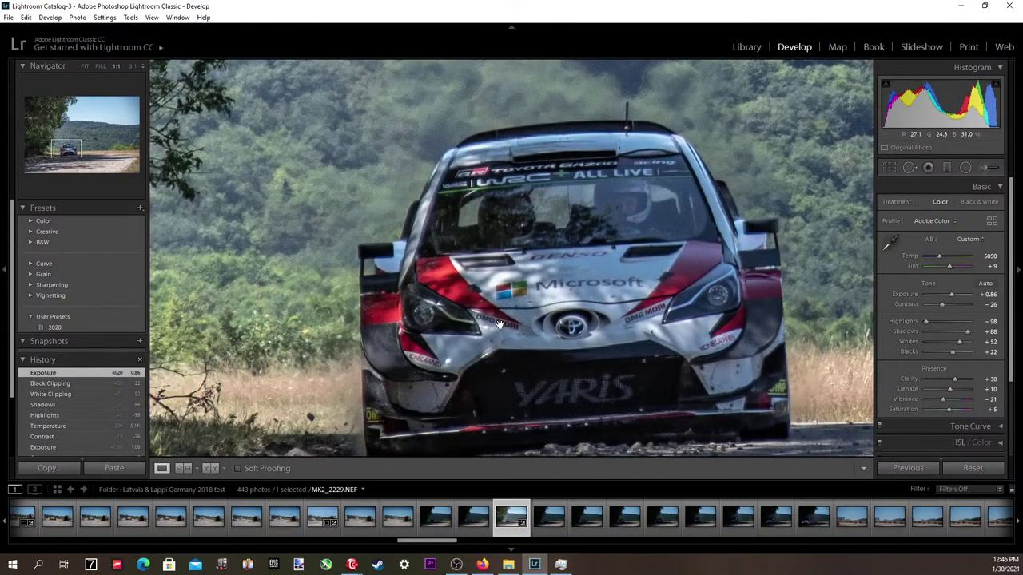
pyautogui.click(613, 291)
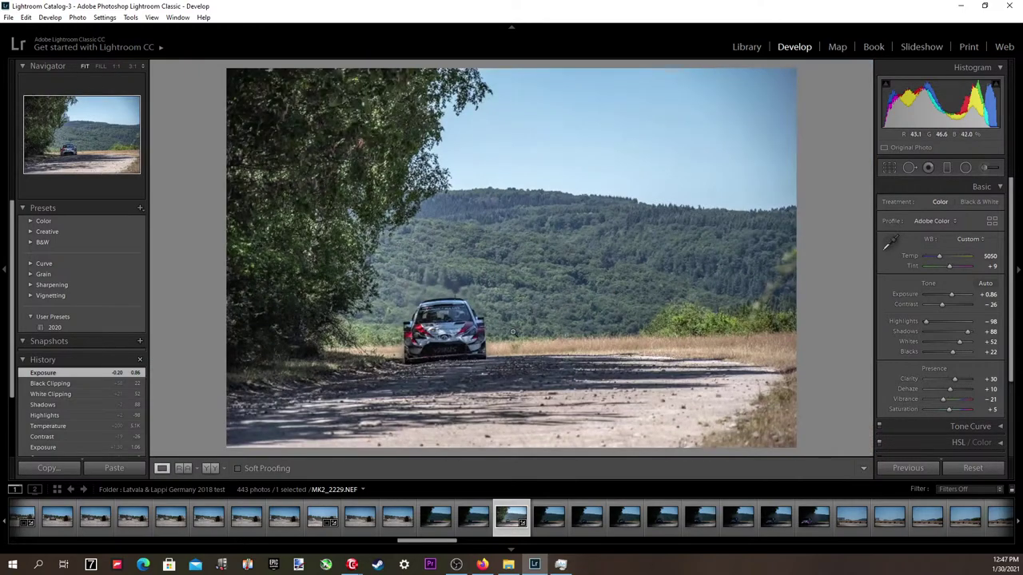
pyautogui.click(470, 318)
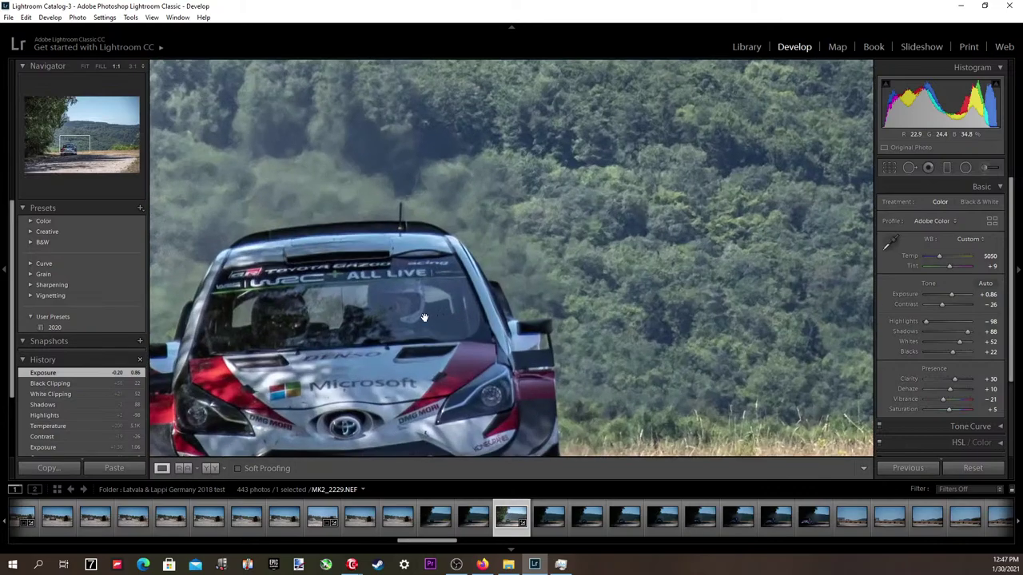
pyautogui.moveTo(424, 318); pyautogui.dragTo(505, 298)
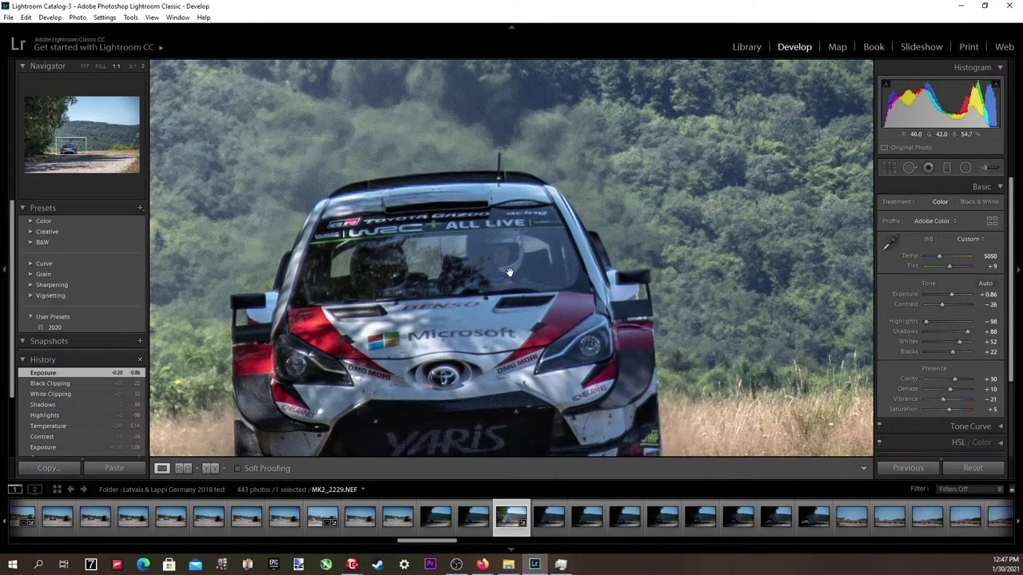
pyautogui.click(507, 278)
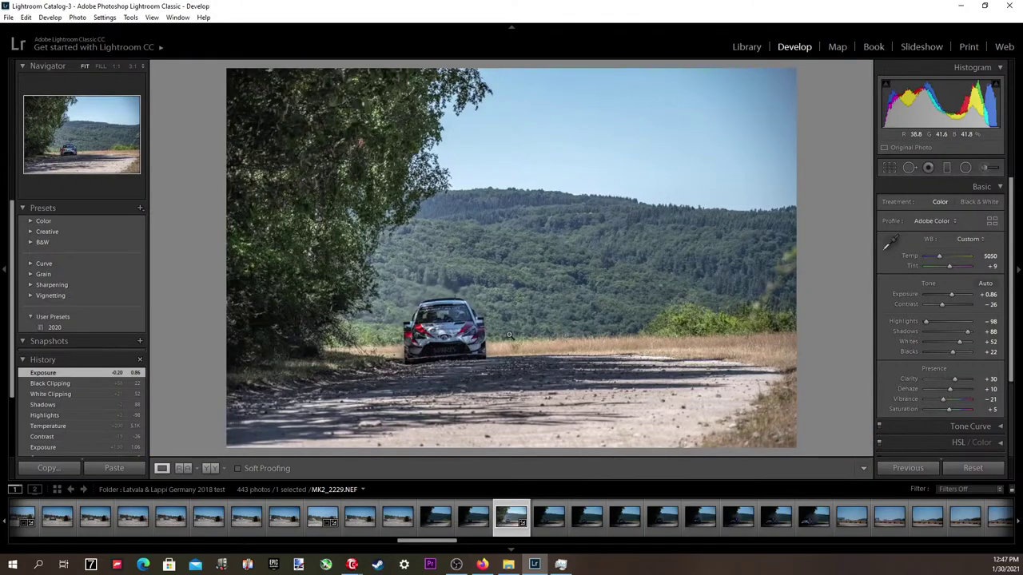
pyautogui.click(462, 317)
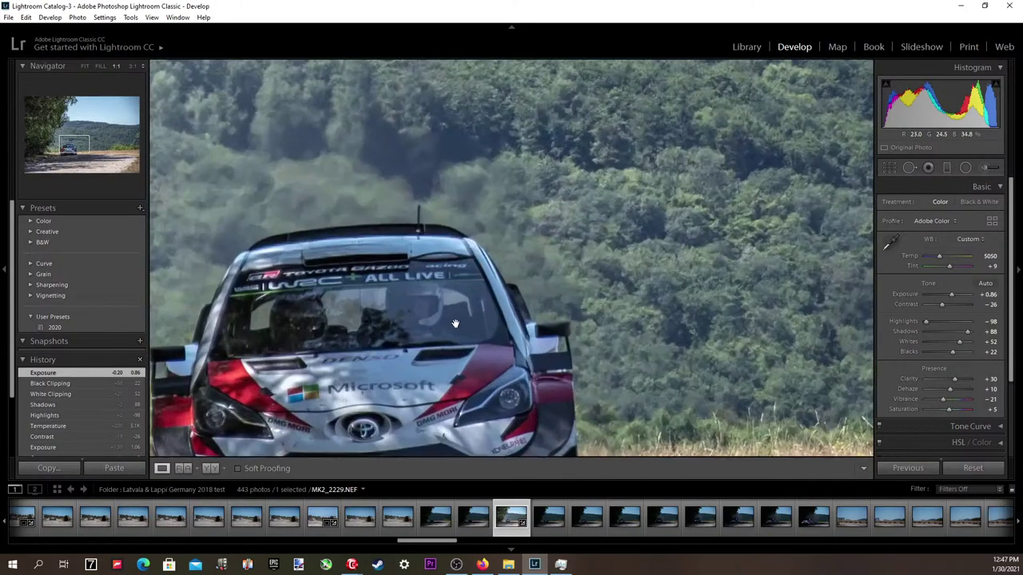
pyautogui.moveTo(411, 363); pyautogui.dragTo(508, 278)
pyautogui.moveTo(491, 357); pyautogui.dragTo(546, 199)
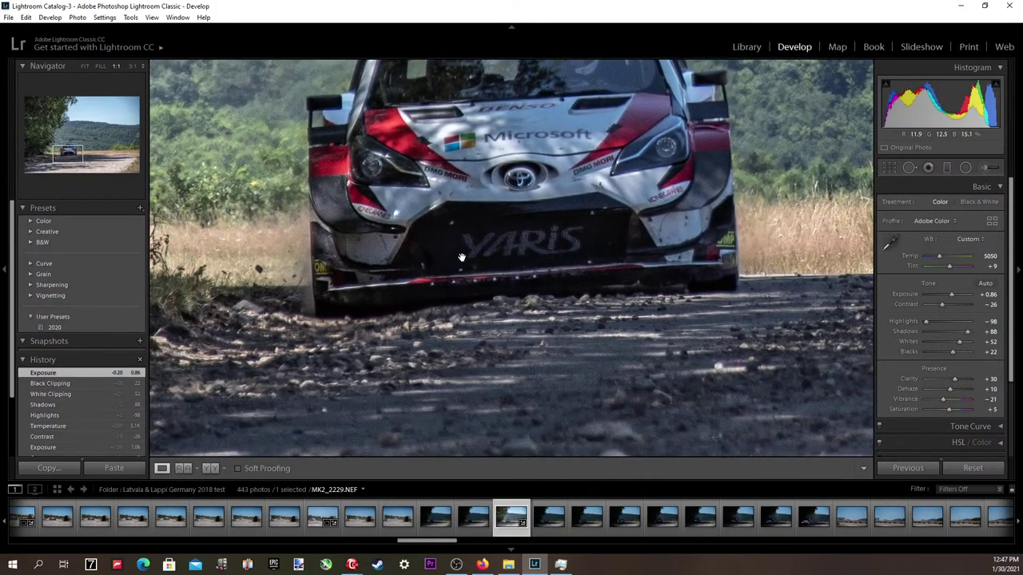
pyautogui.moveTo(463, 255); pyautogui.dragTo(535, 400)
pyautogui.click(706, 366)
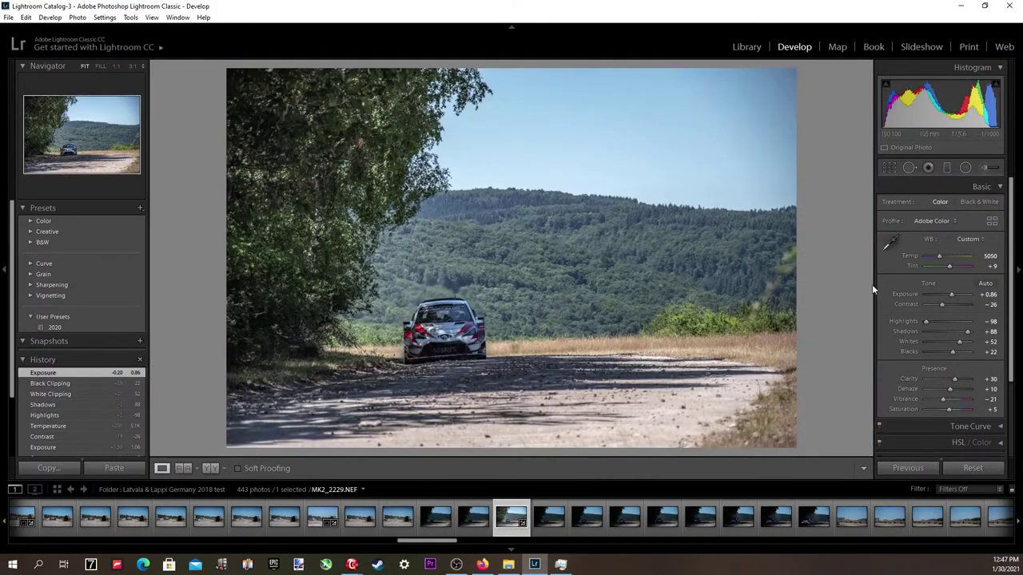
# Lower the exposure to +0.76.
pyautogui.click(989, 294)
pyautogui.press('Up')
pyautogui.press('Down')
pyautogui.press('Down')
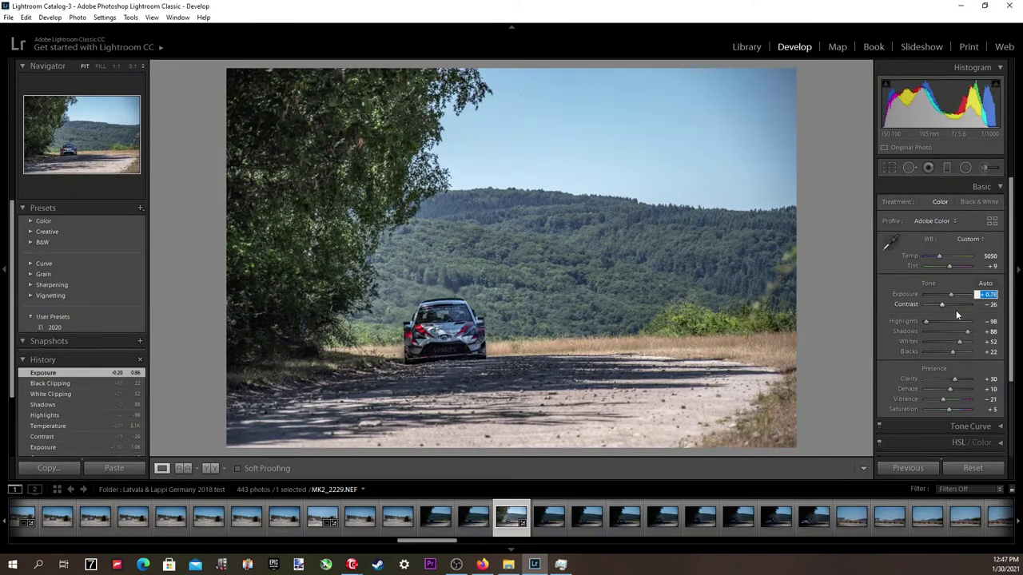
# Cool the white balance temperature to 4500 and check the car at 1:1.
pyautogui.click(989, 258)
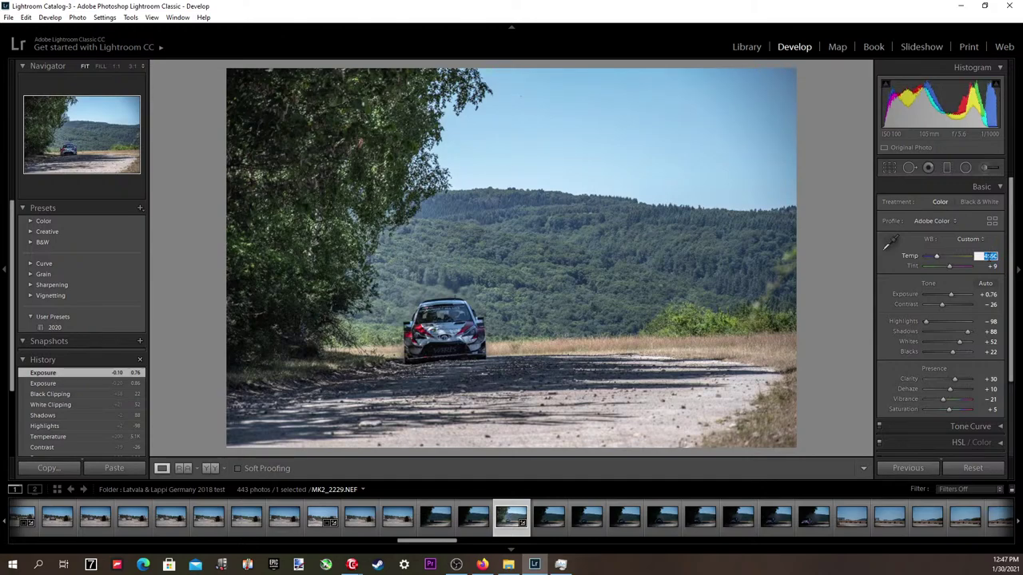
pyautogui.press('Down')
pyautogui.press('Down')
pyautogui.press('Down')
pyautogui.press('Down')
pyautogui.press('Down')
pyautogui.press('Up')
pyautogui.press('Up')
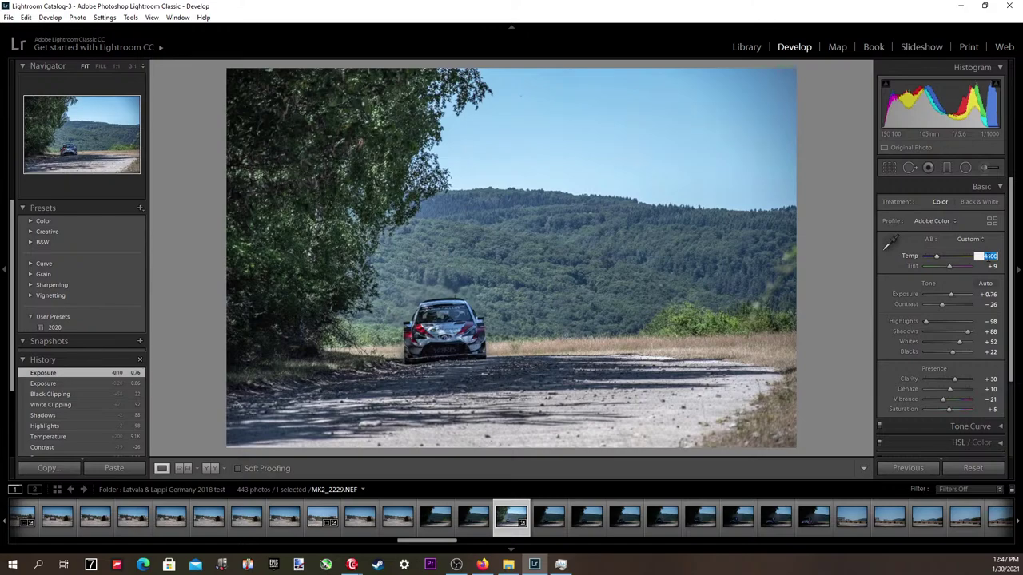
pyautogui.press('Up')
pyautogui.press('Up')
pyautogui.press('Return')
pyautogui.click(427, 346)
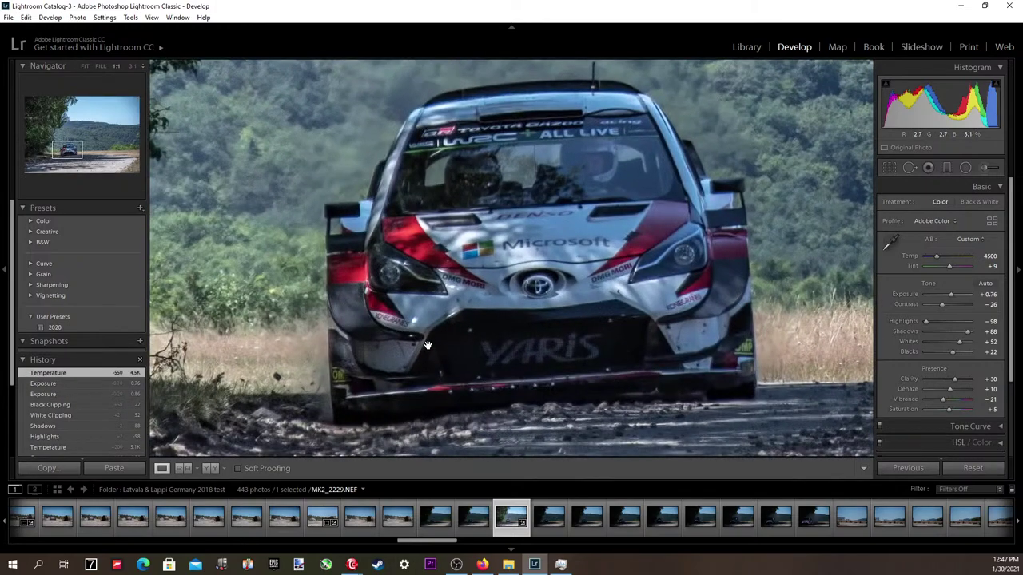
pyautogui.click(430, 345)
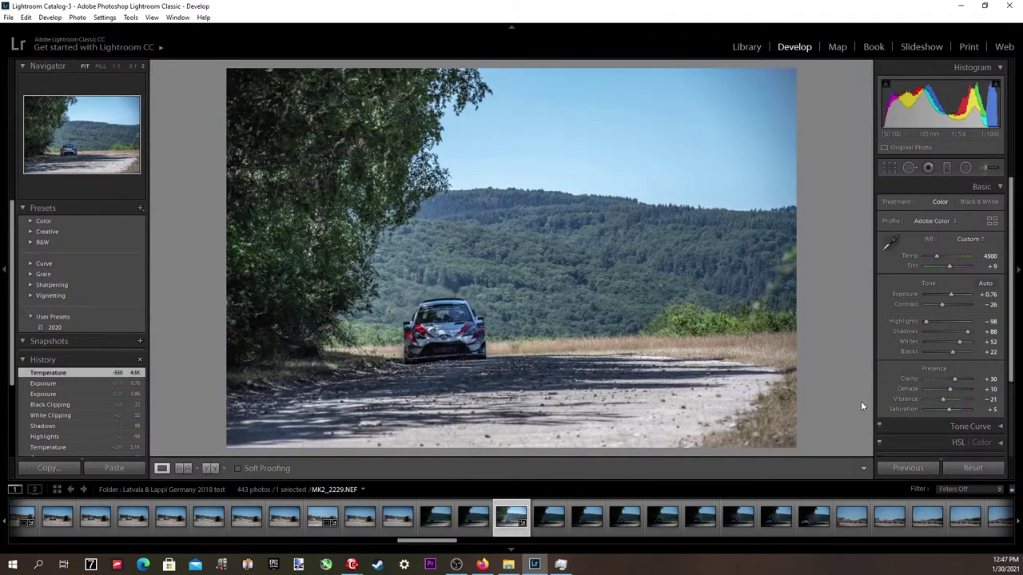
# Set the exposure back to +0.86.
pyautogui.click(984, 294)
pyautogui.press('Up')
pyautogui.press('Down')
pyautogui.press('Up')
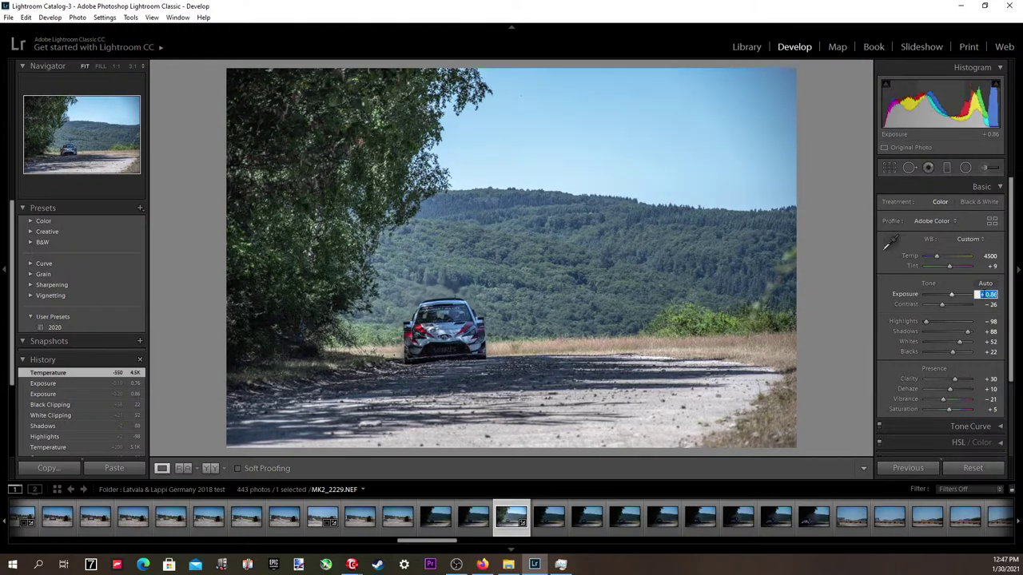
pyautogui.press('Return')
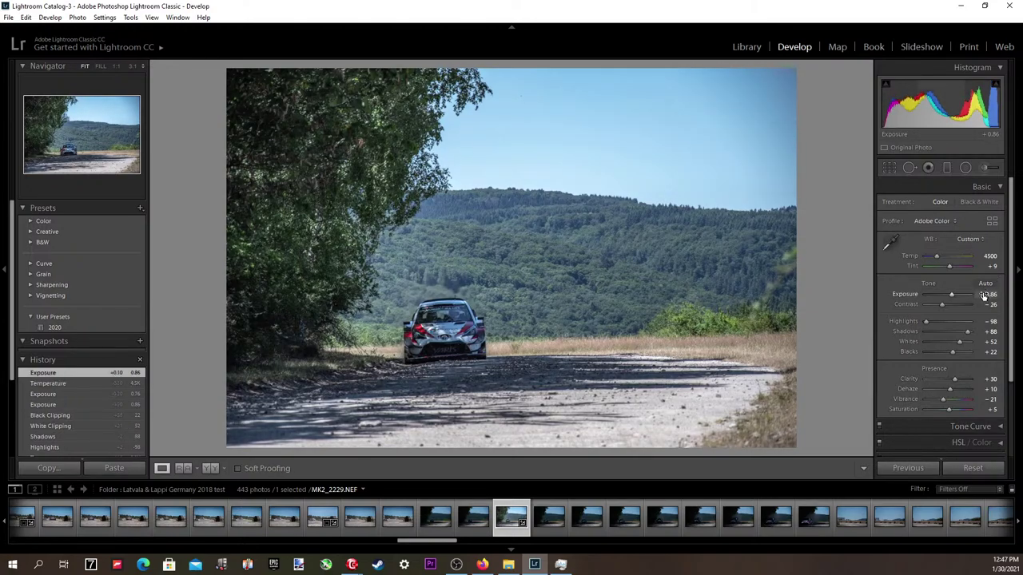
# Try an Adjustment Brush stroke with exposure 3.00 over the tree's upper foliage, and undo the stroke.
pyautogui.click(986, 169)
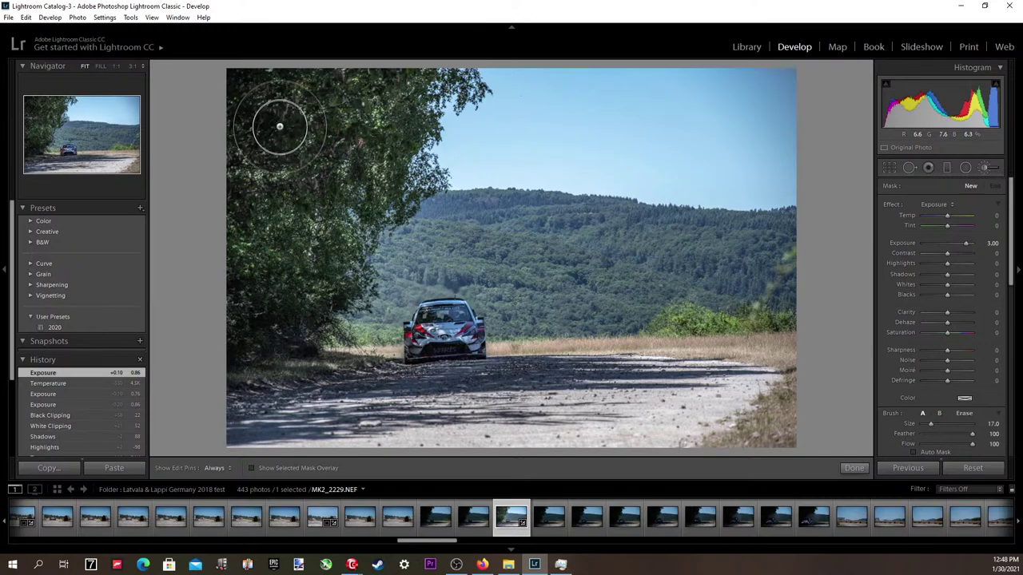
pyautogui.press('h')
pyautogui.moveTo(274, 126)
pyautogui.mouseDown()
pyautogui.moveTo(268, 142)
pyautogui.moveTo(251, 128)
pyautogui.moveTo(243, 79)
pyautogui.moveTo(444, 90)
pyautogui.moveTo(435, 85)
pyautogui.moveTo(382, 116)
pyautogui.mouseUp()
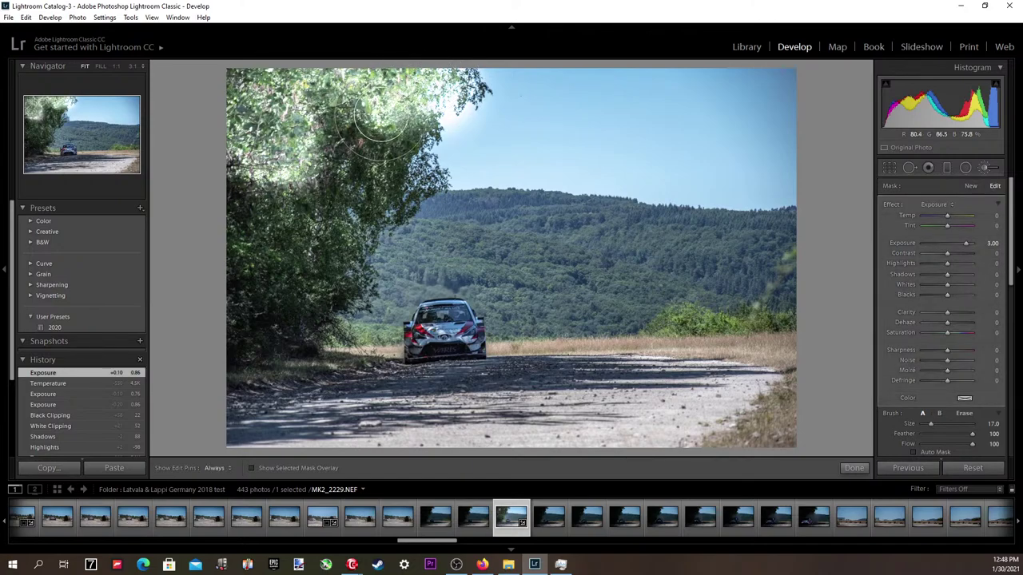
pyautogui.hotkey('ctrl', 'z')
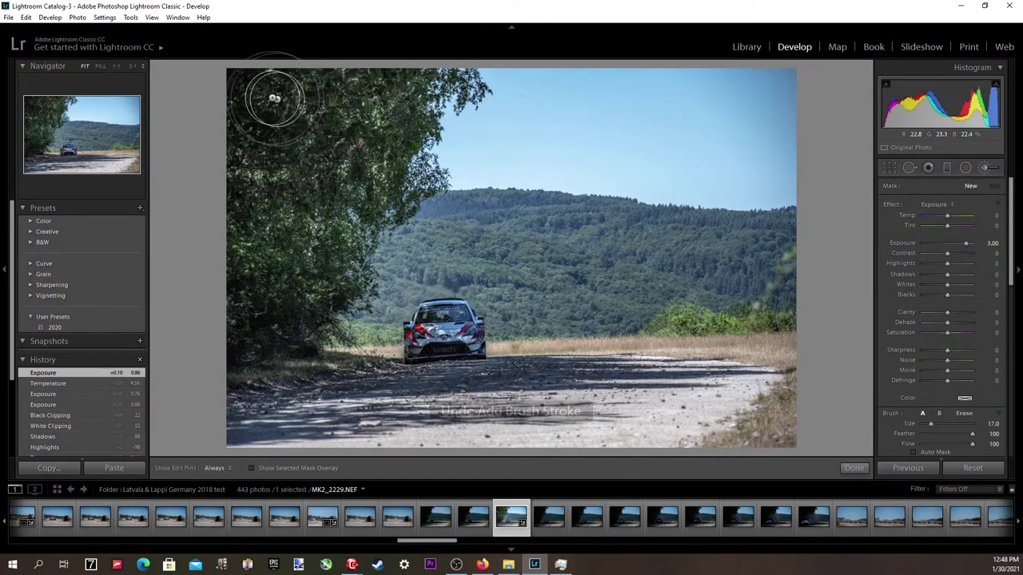
# Paint an Adjustment Brush mask with exposure 3.00 down the outer foliage of the tree and along the ground beneath it.
pyautogui.scroll(-3, 268, 97)
pyautogui.moveTo(265, 94)
pyautogui.mouseDown()
pyautogui.moveTo(243, 132)
pyautogui.moveTo(225, 128)
pyautogui.moveTo(257, 209)
pyautogui.moveTo(252, 272)
pyautogui.moveTo(234, 264)
pyautogui.moveTo(227, 273)
pyautogui.moveTo(247, 352)
pyautogui.moveTo(239, 362)
pyautogui.moveTo(282, 345)
pyautogui.mouseUp()
pyautogui.scroll(-3, 284, 351)
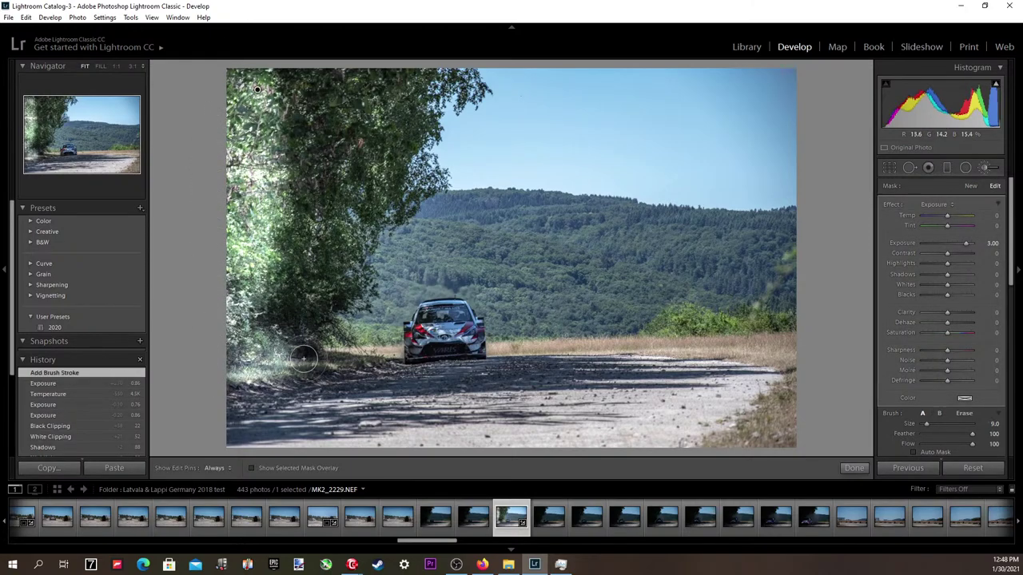
# Hide the edit pin and extend the mask over the tree's remaining foliage and shaded ground, using a smaller brush near the edges.
pyautogui.press('[')
pyautogui.press('[')
pyautogui.press('[')
pyautogui.press('[')
pyautogui.press('h')
pyautogui.moveTo(329, 361)
pyautogui.mouseDown()
pyautogui.moveTo(271, 369)
pyautogui.moveTo(358, 363)
pyautogui.moveTo(300, 347)
pyautogui.moveTo(268, 315)
pyautogui.moveTo(308, 252)
pyautogui.moveTo(321, 329)
pyautogui.moveTo(340, 293)
pyautogui.moveTo(305, 233)
pyautogui.moveTo(287, 323)
pyautogui.moveTo(300, 332)
pyautogui.moveTo(295, 159)
pyautogui.moveTo(282, 128)
pyautogui.moveTo(300, 129)
pyautogui.moveTo(292, 84)
pyautogui.moveTo(340, 58)
pyautogui.moveTo(403, 62)
pyautogui.moveTo(374, 143)
pyautogui.moveTo(328, 192)
pyautogui.moveTo(354, 266)
pyautogui.moveTo(349, 290)
pyautogui.moveTo(361, 276)
pyautogui.mouseUp()
pyautogui.scroll(5, 308, 110)
pyautogui.scroll(-5, 347, 200)
pyautogui.scroll(-2, 352, 276)
pyautogui.moveTo(369, 204)
pyautogui.mouseDown()
pyautogui.moveTo(379, 187)
pyautogui.moveTo(392, 189)
pyautogui.moveTo(400, 210)
pyautogui.moveTo(402, 164)
pyautogui.moveTo(431, 120)
pyautogui.moveTo(421, 81)
pyautogui.moveTo(468, 80)
pyautogui.moveTo(433, 92)
pyautogui.mouseUp()
pyautogui.scroll(-3, 403, 156)
pyautogui.scroll(-1, 466, 95)
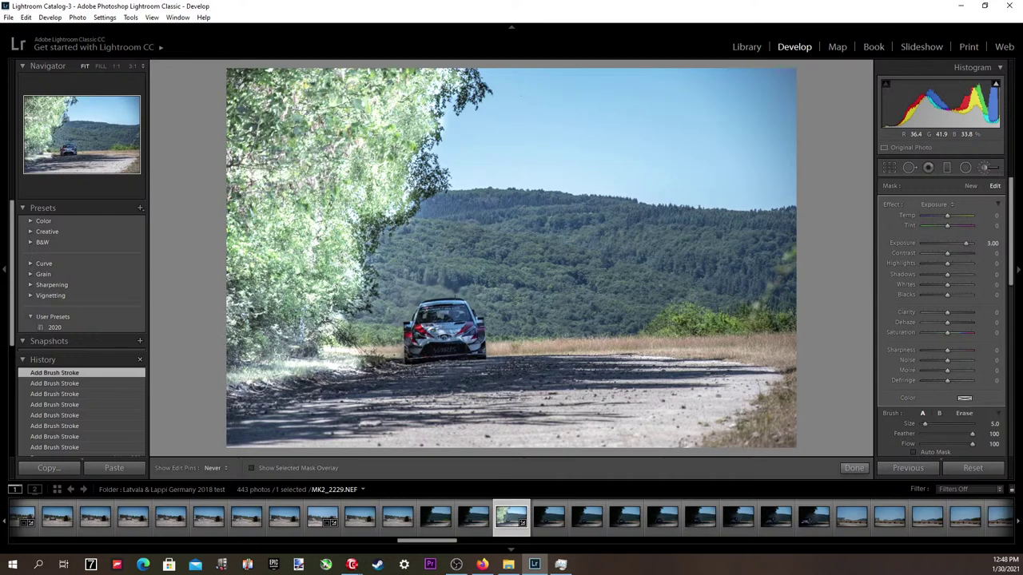
pyautogui.scroll(-1, 258, 387)
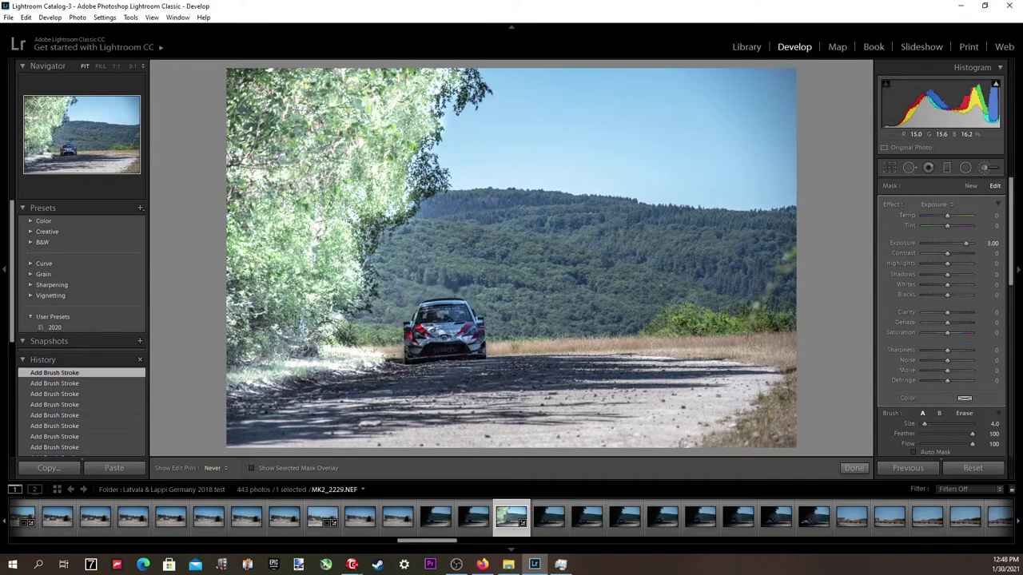
# Show the edit pin again and set the tree mask's exposure to 0.50.
pyautogui.press('h')
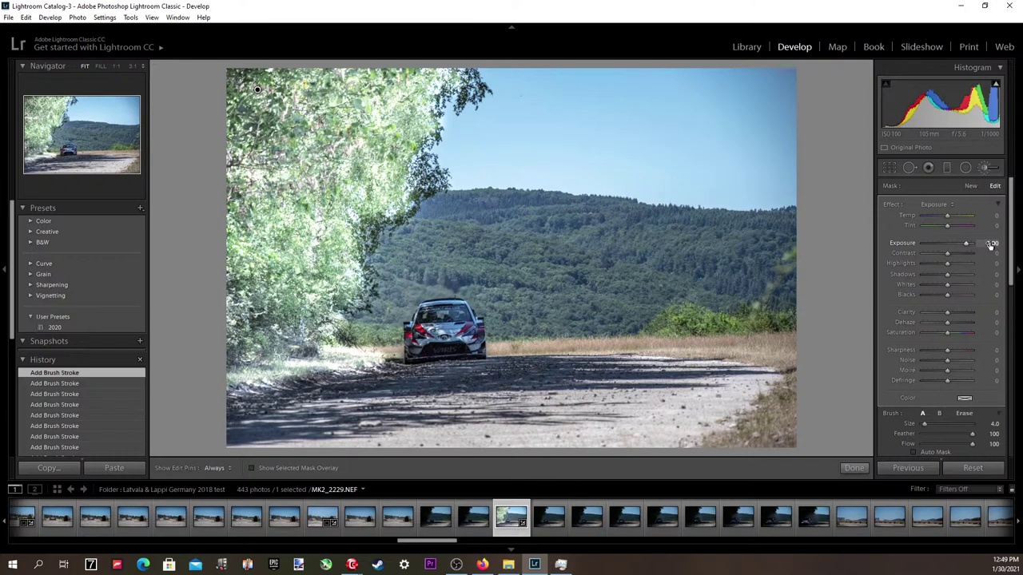
pyautogui.click(985, 245)
pyautogui.click(991, 246)
pyautogui.write('0')
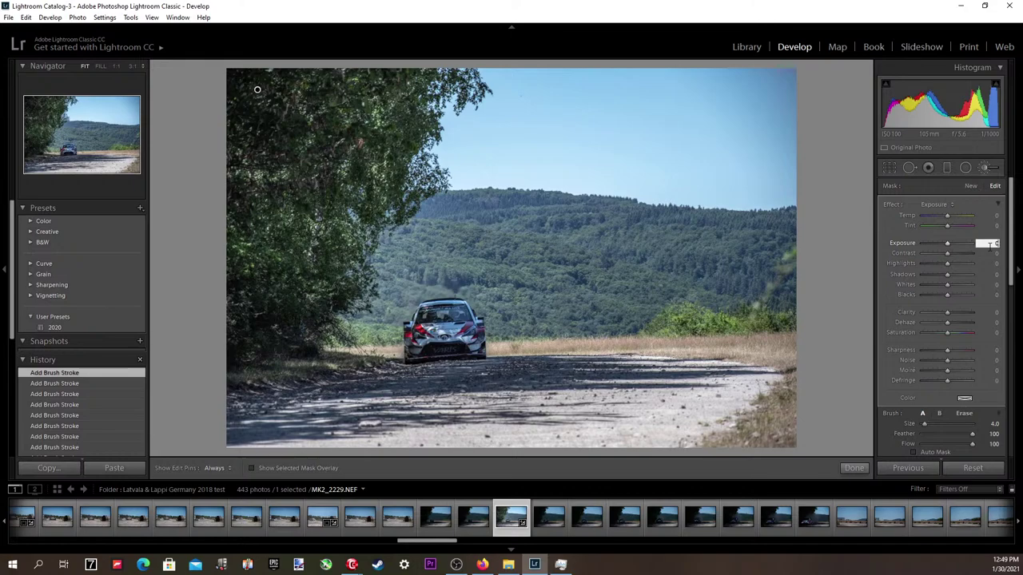
pyautogui.press('Up')
pyautogui.press('Up')
pyautogui.press('Up')
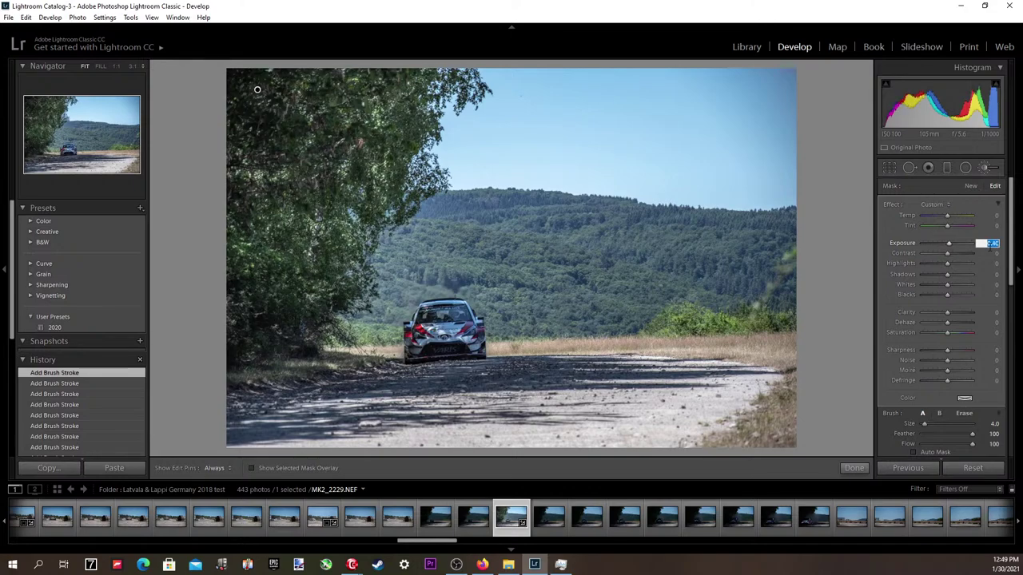
pyautogui.press('Up')
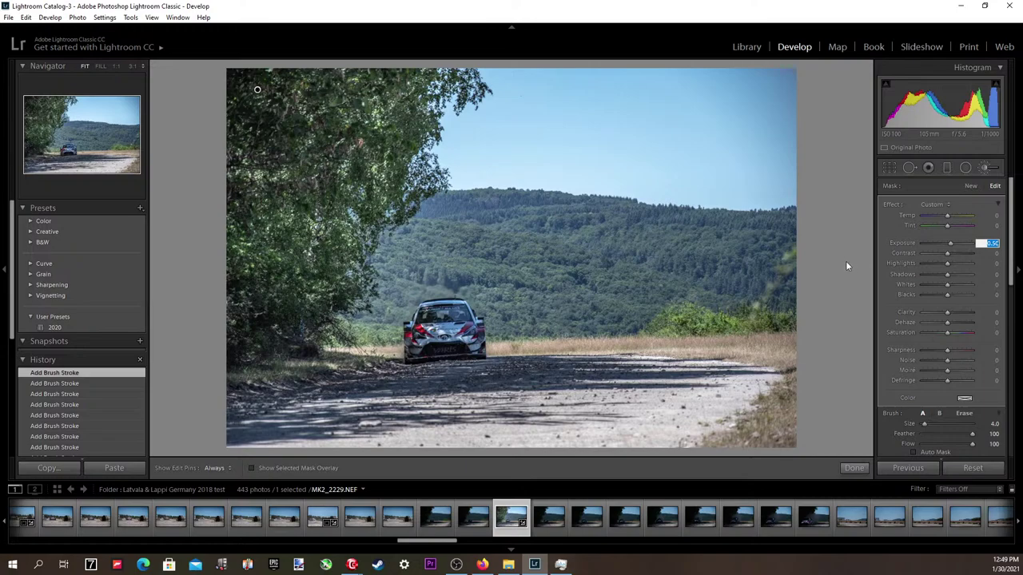
pyautogui.press('Down')
pyautogui.press('Down')
pyautogui.press('Up')
pyautogui.press('Up')
# Try a warmer Temp on the mask and a brush stroke over the roadside bushes opposite the tree, undo both, and close the brush.
pyautogui.click(993, 216)
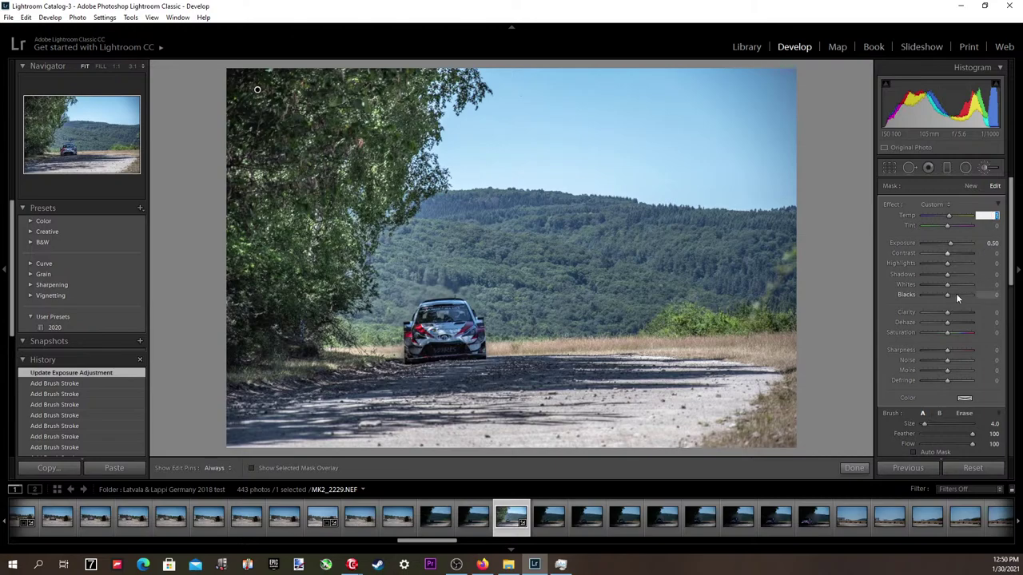
pyautogui.scroll(7, 729, 264)
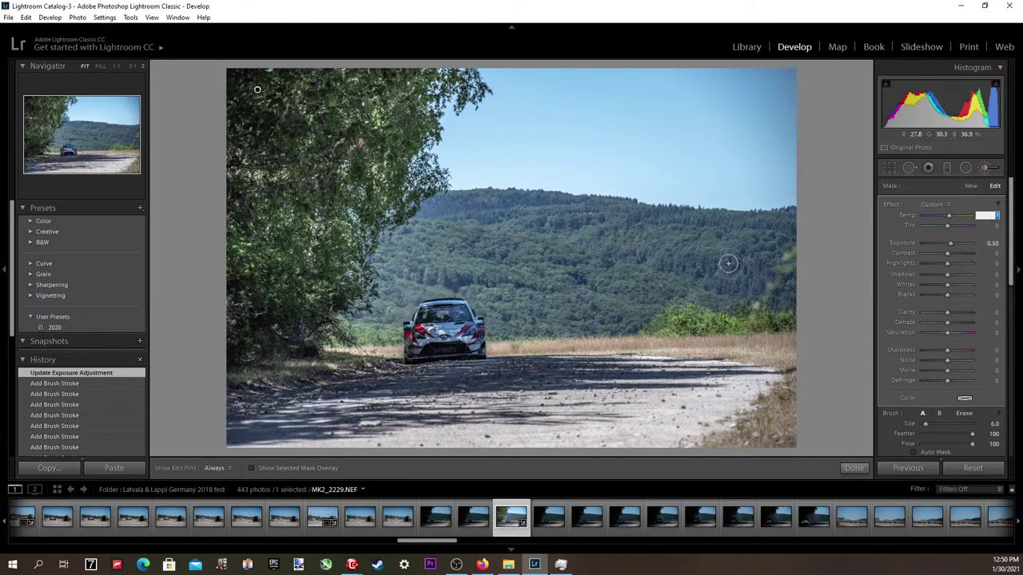
pyautogui.moveTo(725, 281)
pyautogui.mouseDown()
pyautogui.moveTo(649, 289)
pyautogui.moveTo(704, 294)
pyautogui.moveTo(746, 343)
pyautogui.moveTo(782, 354)
pyautogui.mouseUp()
pyautogui.hotkey('ctrl', 'z')
pyautogui.hotkey('ctrl', 'z')
pyautogui.hotkey('ctrl', 'z')
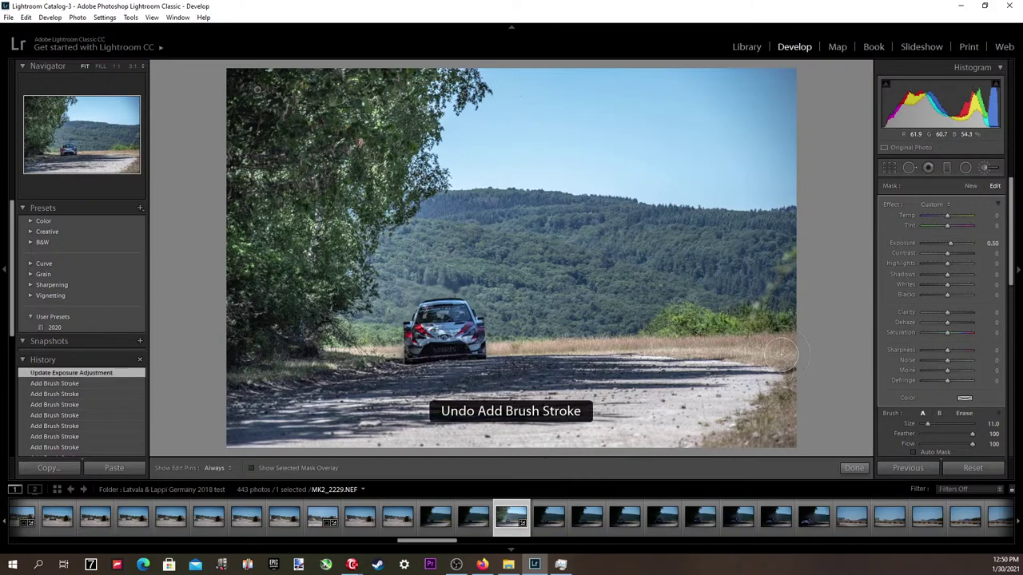
pyautogui.click(983, 171)
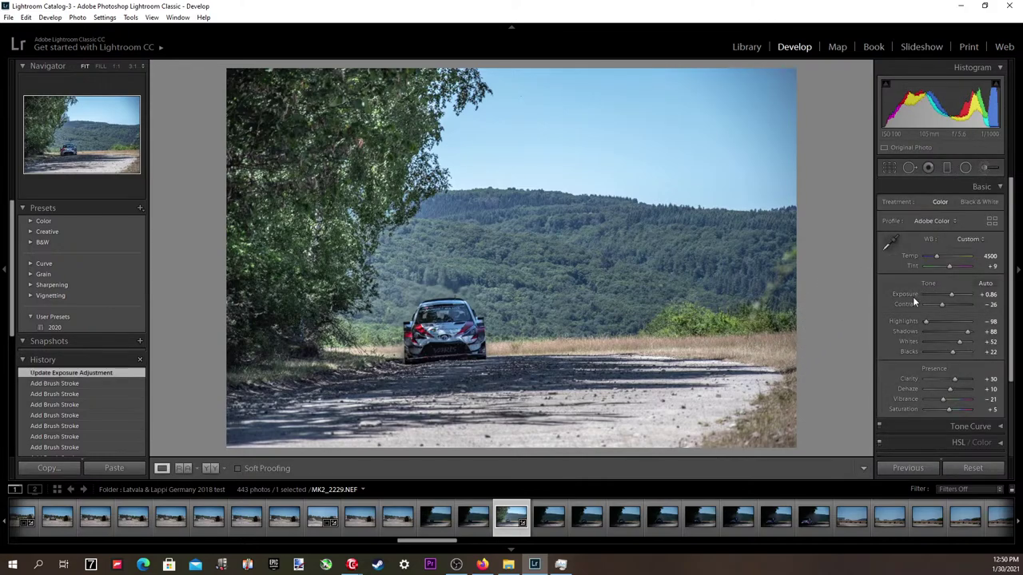
# Reopen the Adjustment Brush, select the tree's mask and set its Temp to 14.
pyautogui.click(988, 168)
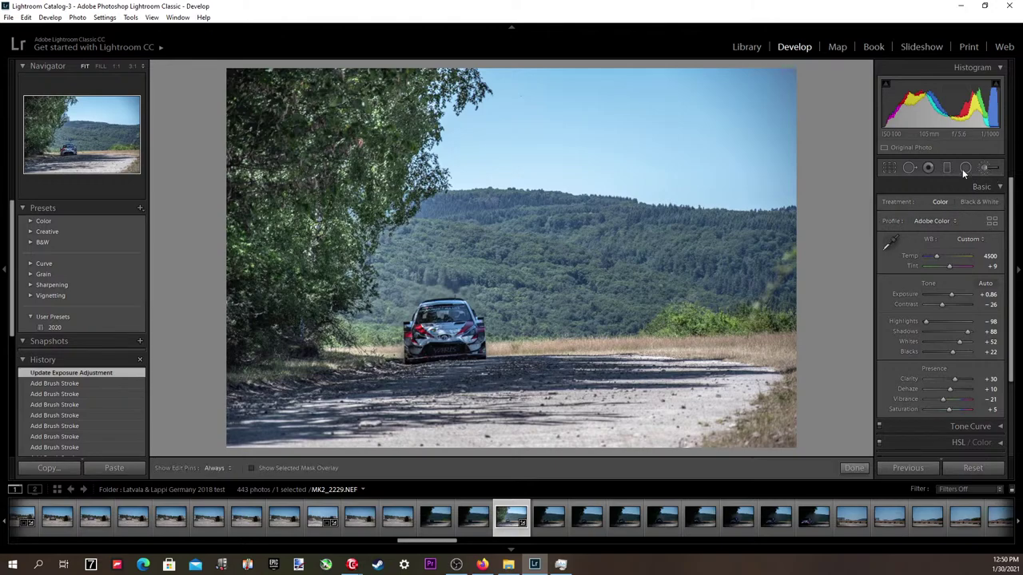
pyautogui.click(257, 89)
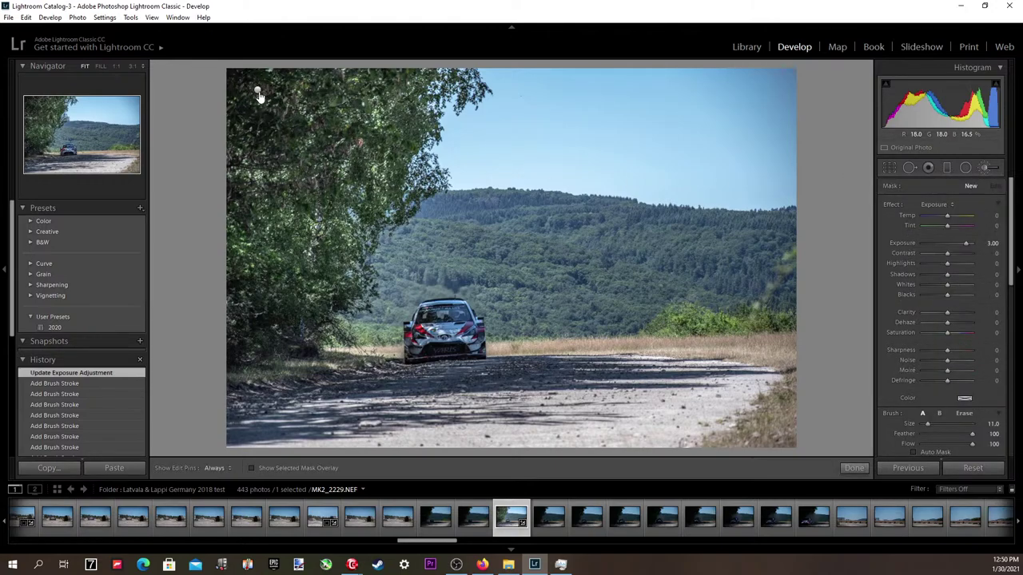
pyautogui.click(996, 216)
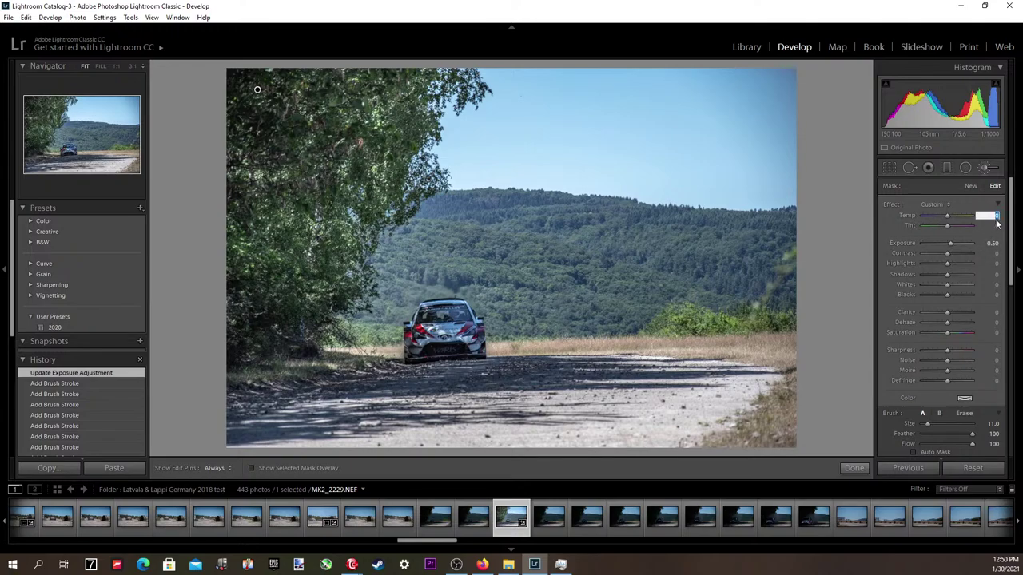
pyautogui.press('Up')
pyautogui.press('Up')
pyautogui.press('Up')
pyautogui.press('Tab')
pyautogui.press('Tab')
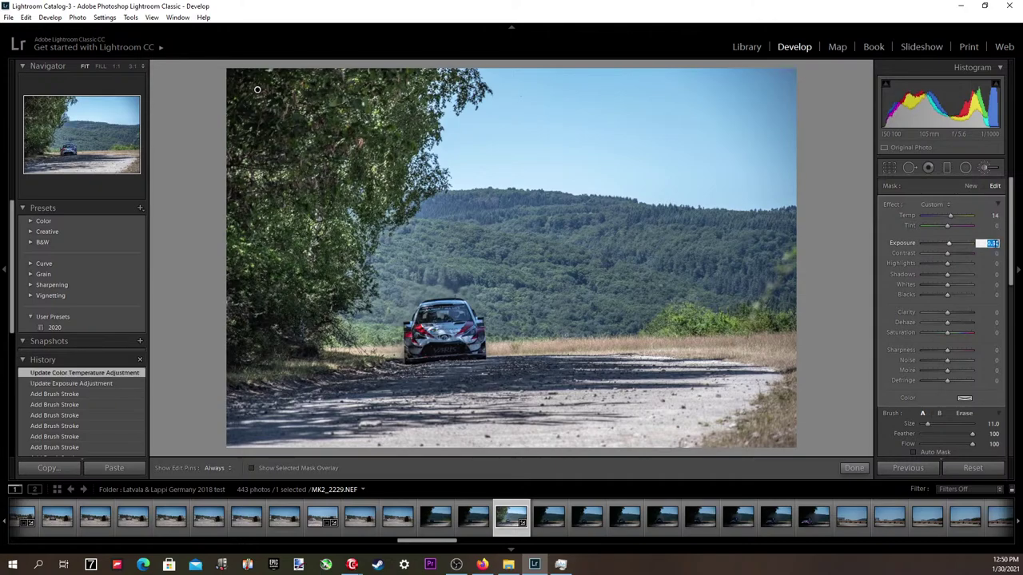
# Reduce the tree mask's exposure and close the Adjustment Brush.
pyautogui.press('Down')
pyautogui.press('Down')
pyautogui.press('Down')
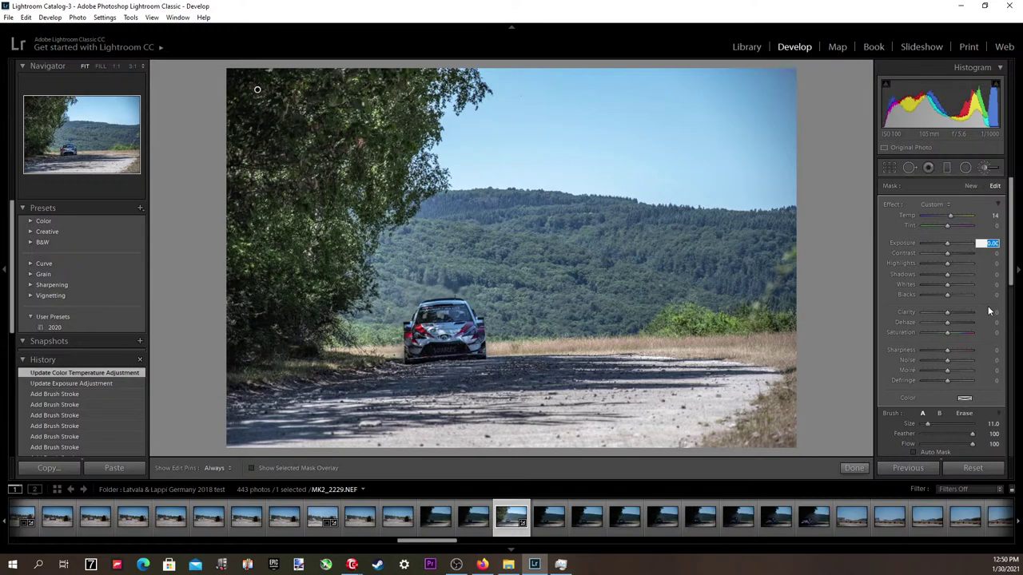
pyautogui.press('Up')
pyautogui.press('Up')
pyautogui.press('Up')
pyautogui.press('Down')
pyautogui.press('Return')
pyautogui.press('Return')
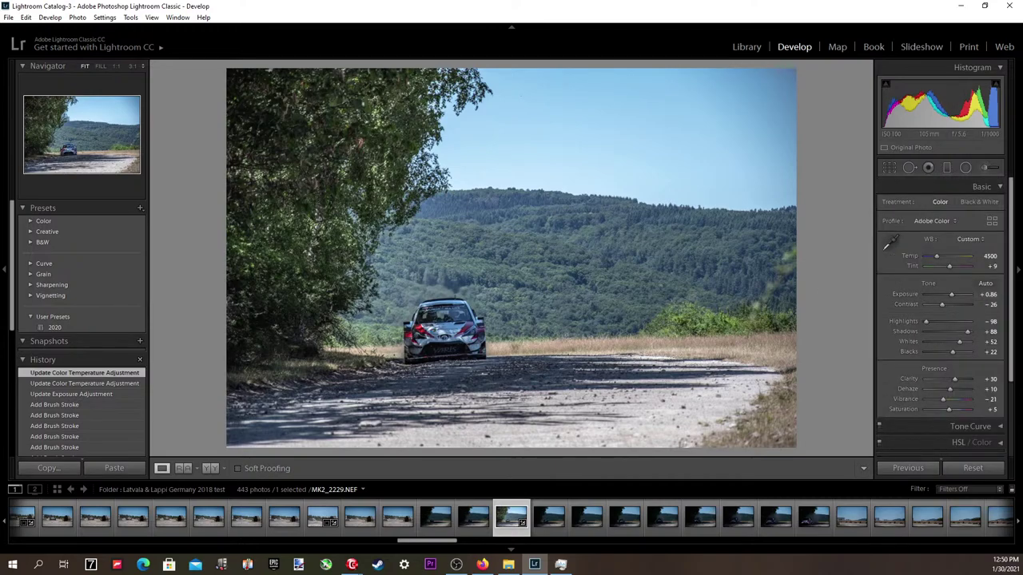
# Inspect the rally car at 1:1 and return to the fitted view.
pyautogui.hotkey('alt', 'Tab')
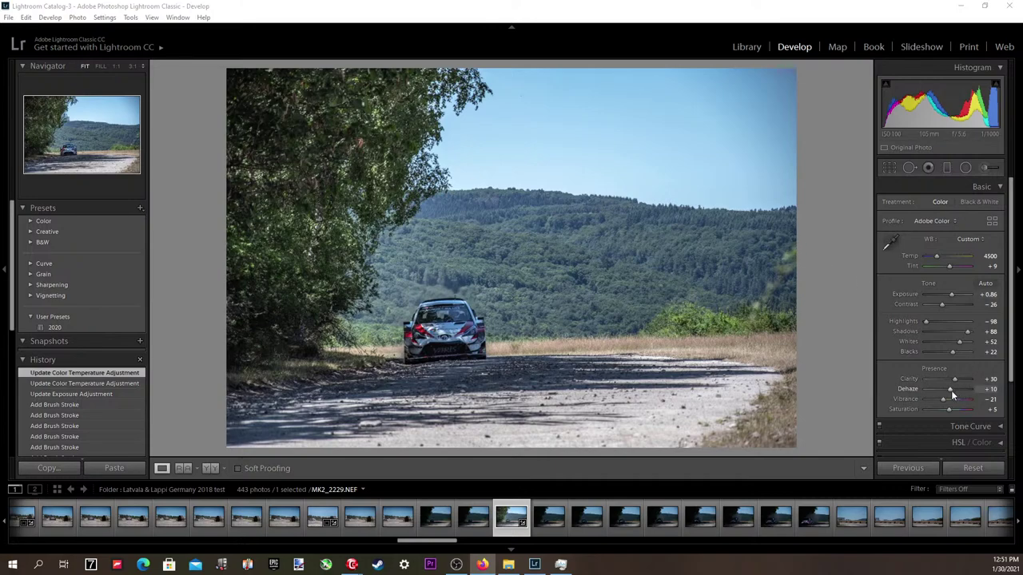
pyautogui.click(461, 344)
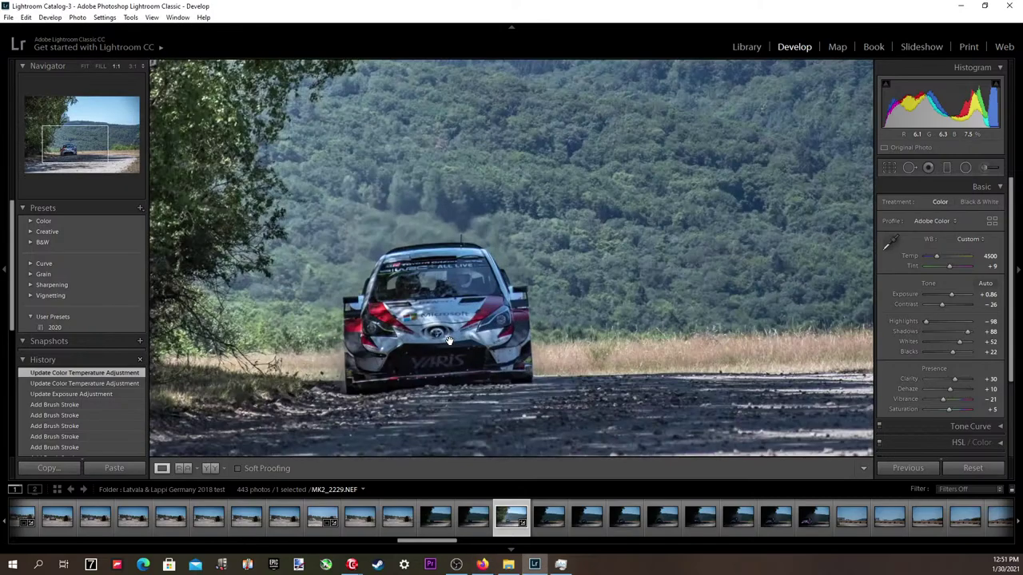
pyautogui.click(450, 343)
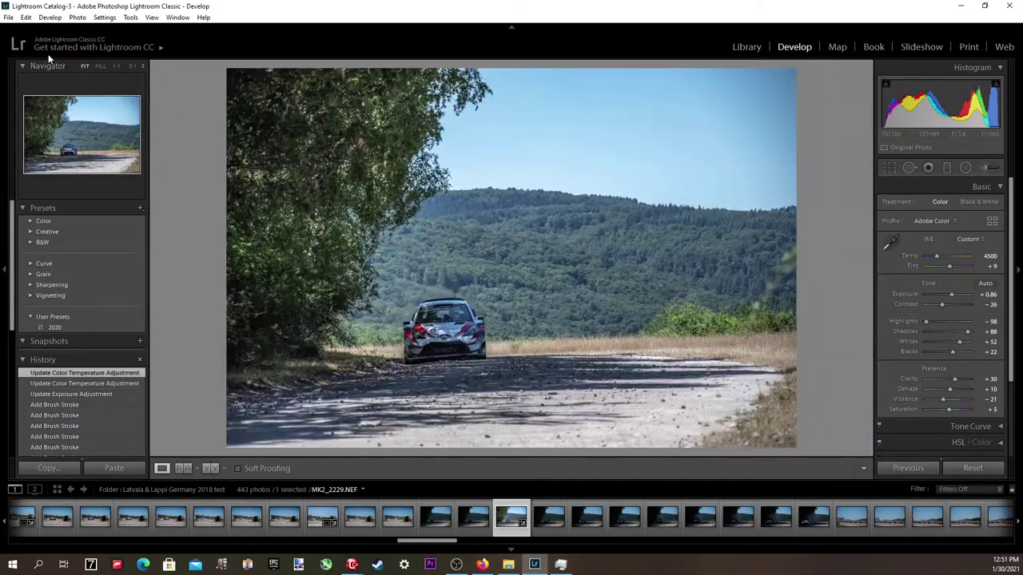
# Open the export settings for the photo and bring up the Watermark Editor for its text watermark.
pyautogui.click(8, 16)
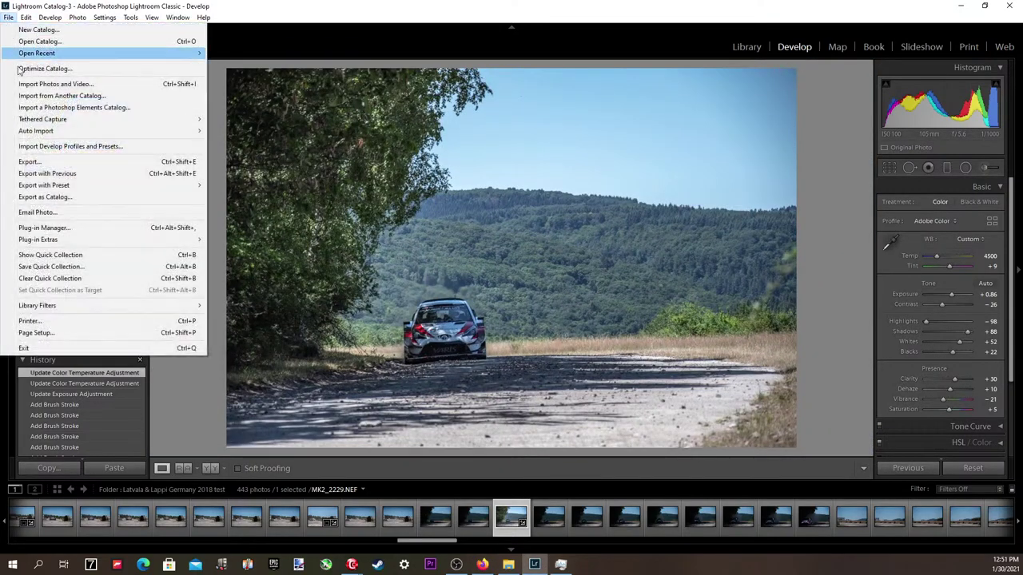
pyautogui.click(36, 162)
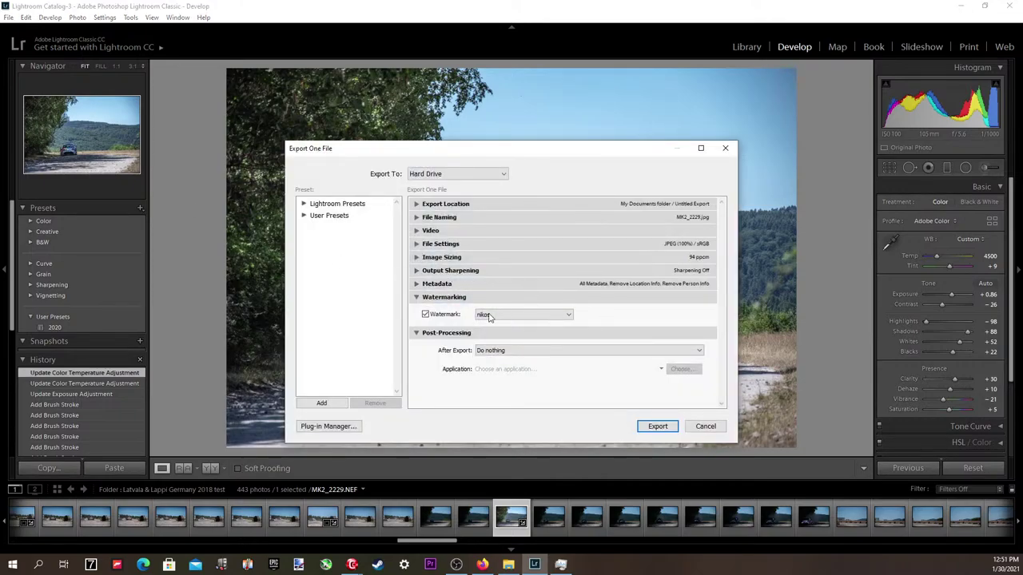
pyautogui.click(490, 316)
pyautogui.click(499, 371)
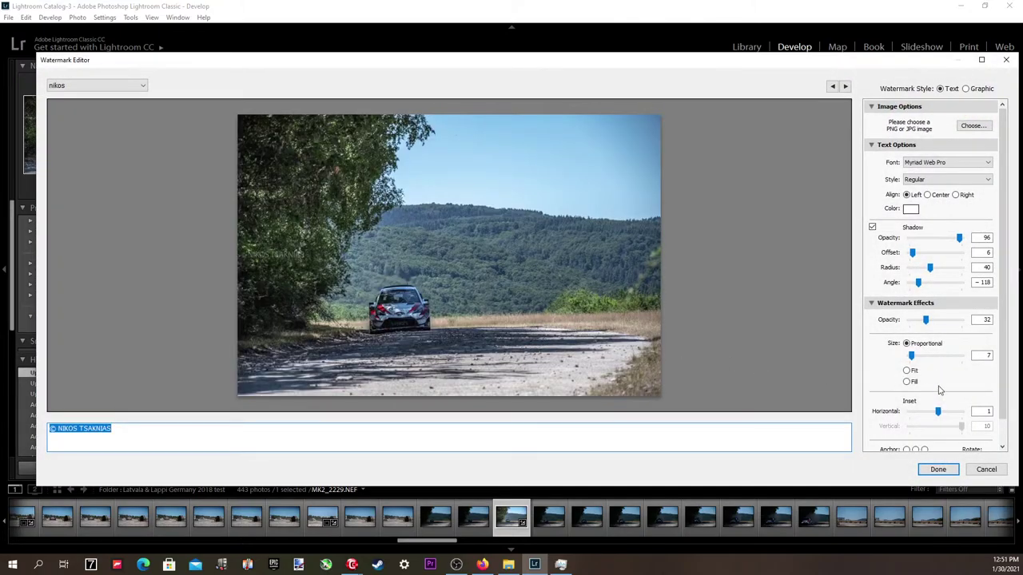
# Try the center, bottom-center and middle-right anchors for the watermark, and return it to the middle-left anchor.
pyautogui.scroll(-2, 944, 414)
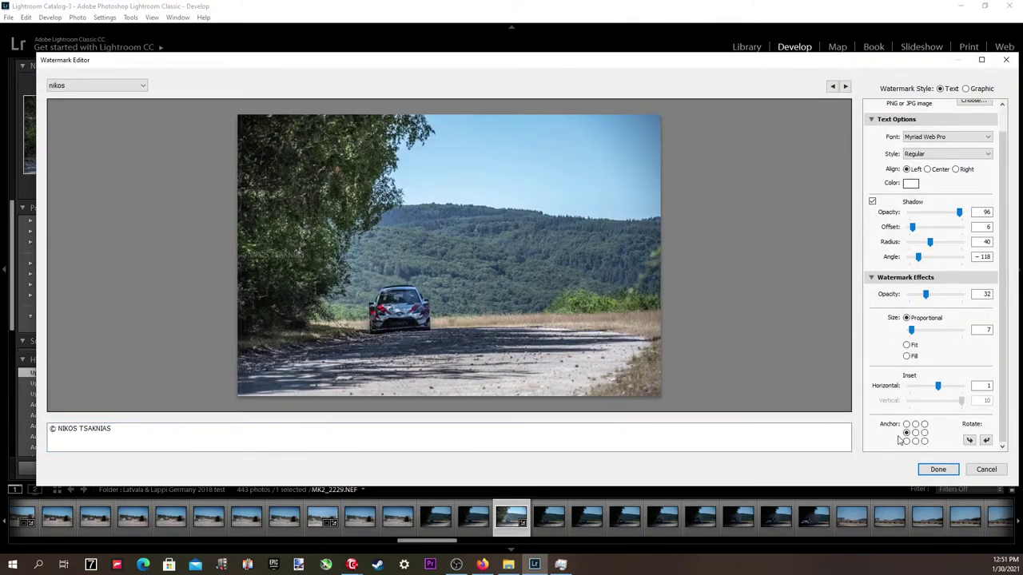
pyautogui.click(915, 432)
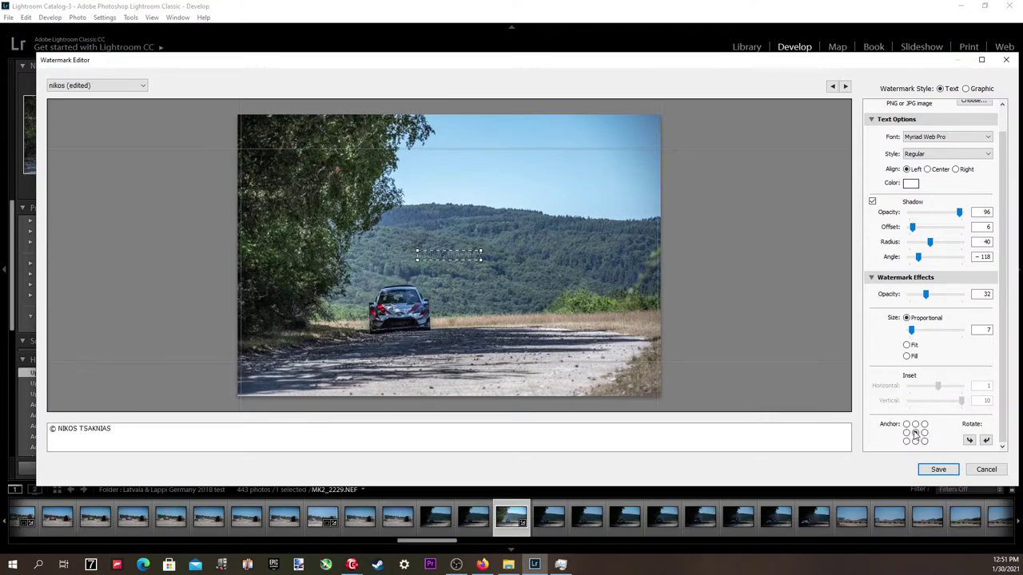
pyautogui.click(915, 441)
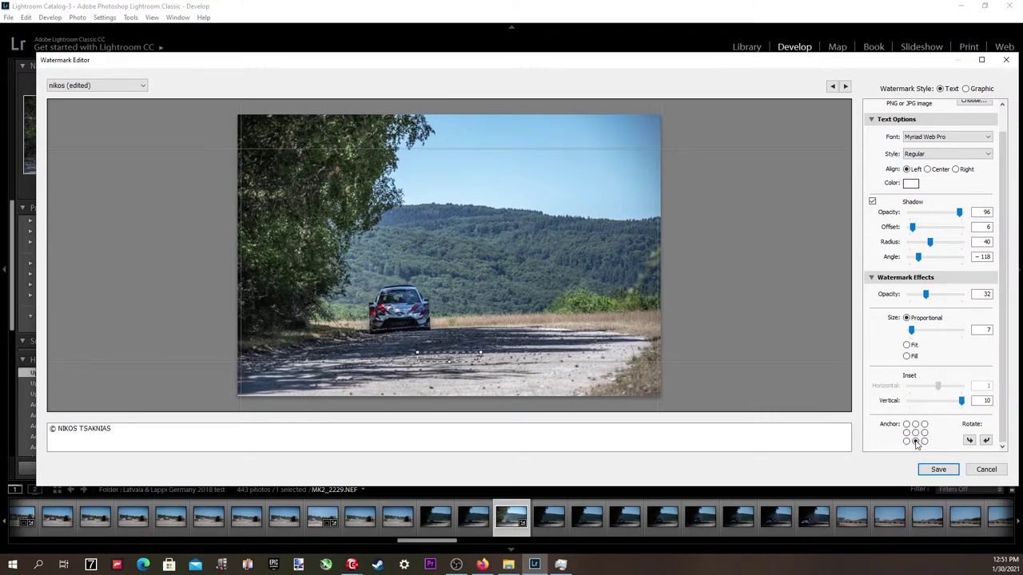
pyautogui.click(916, 433)
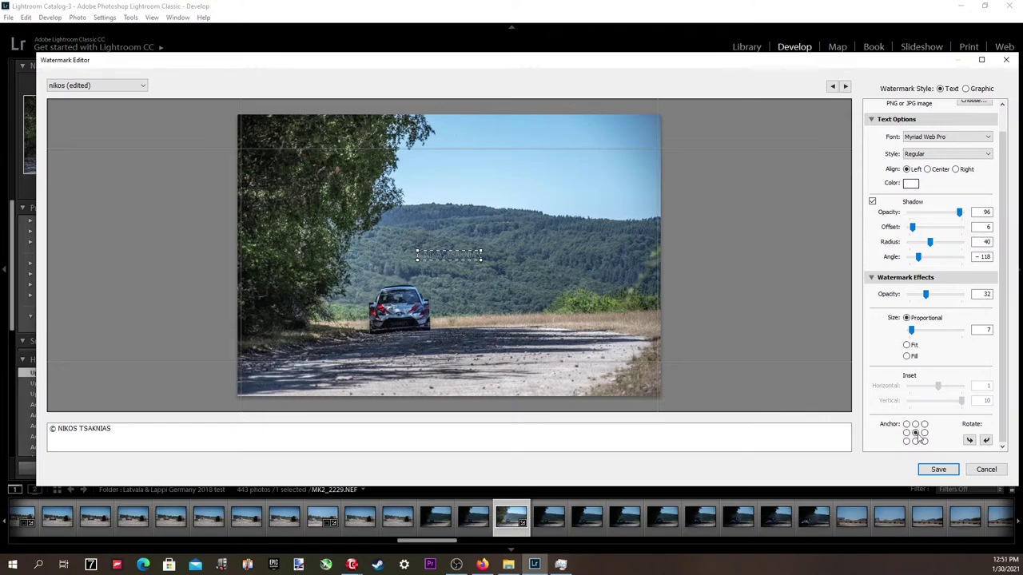
pyautogui.click(915, 442)
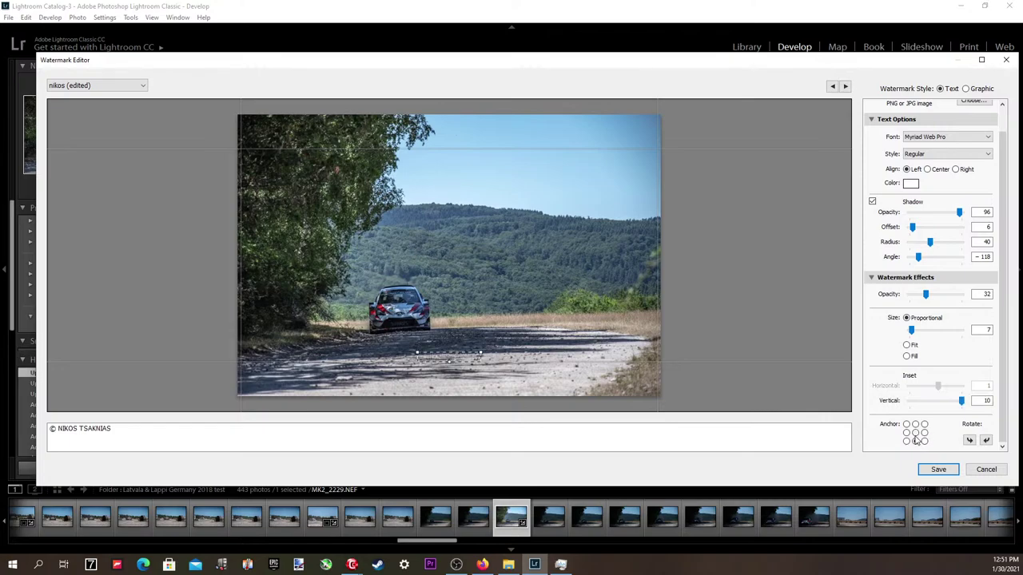
pyautogui.click(915, 434)
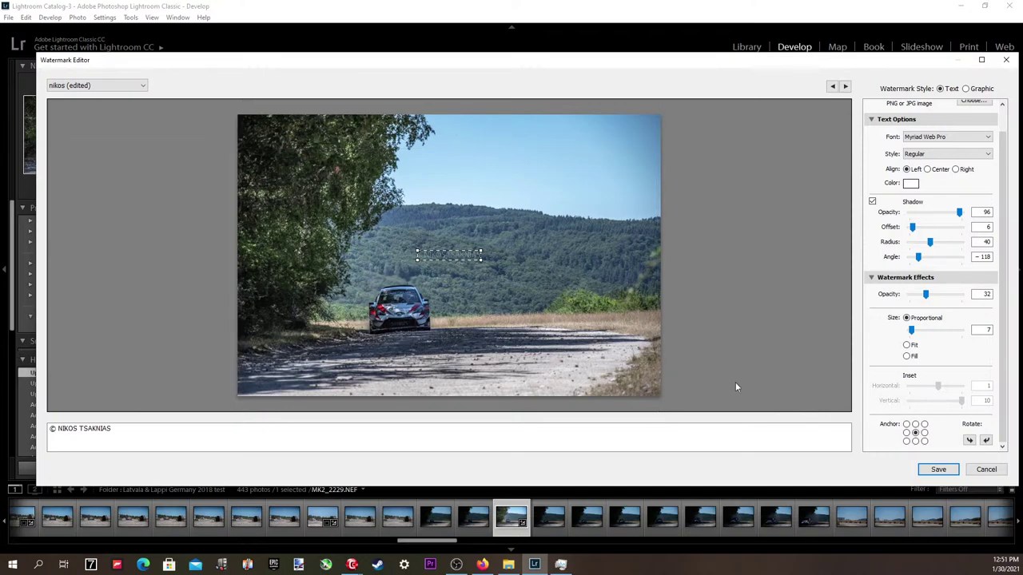
pyautogui.click(916, 441)
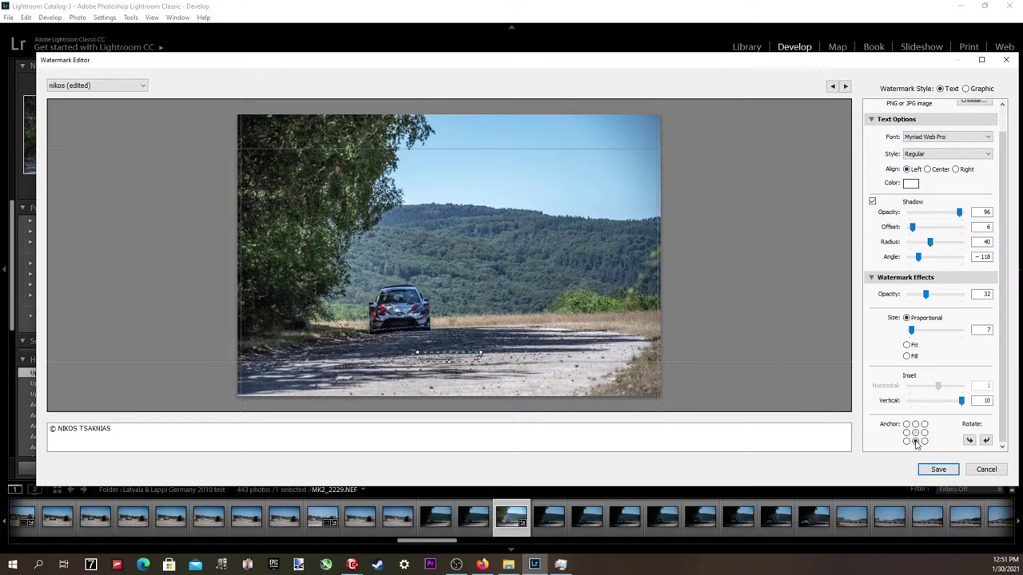
pyautogui.click(925, 432)
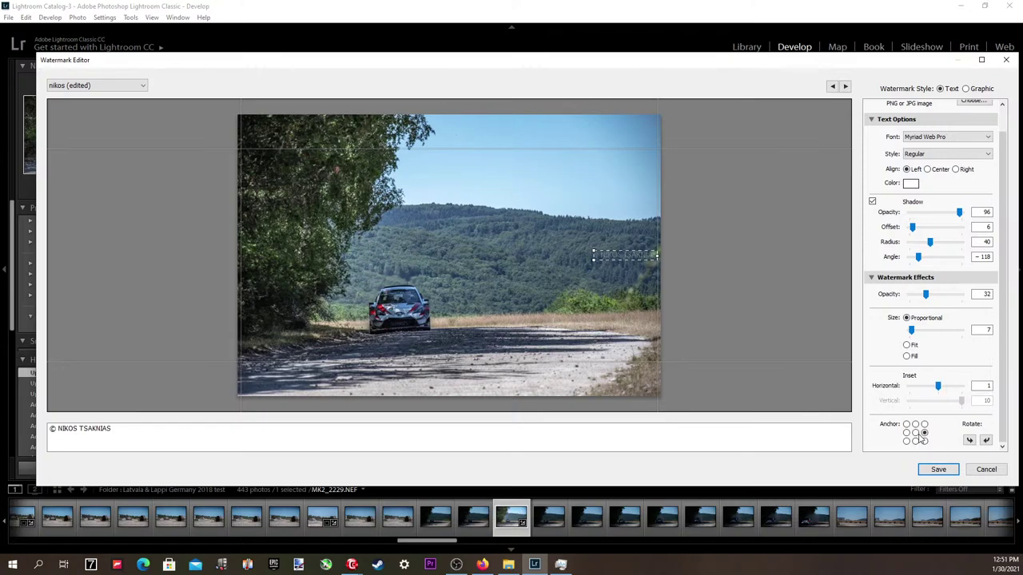
pyautogui.click(907, 433)
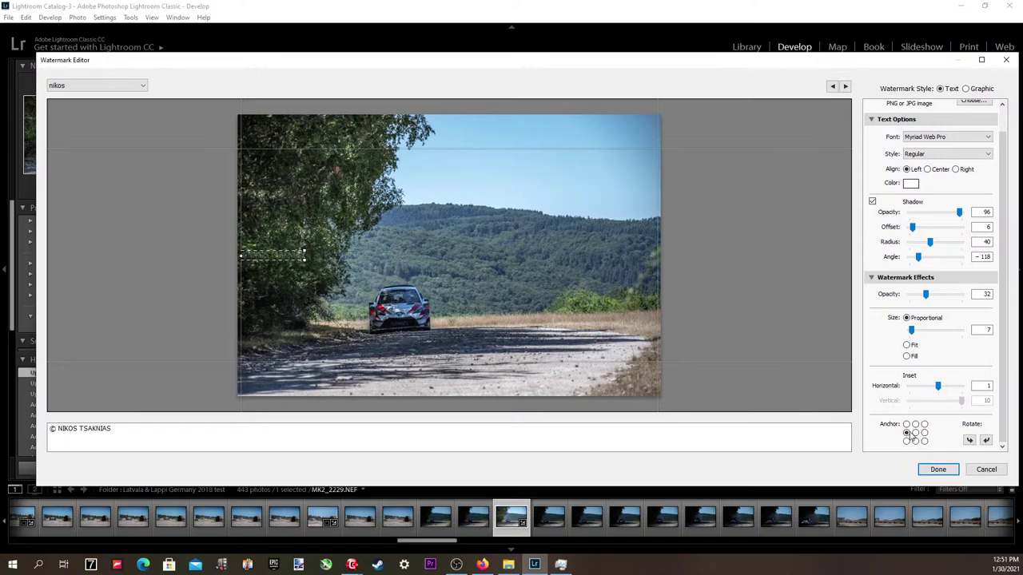
# Set the text watermark's horizontal inset to 10 and move its anchor to the center of the photo.
pyautogui.moveTo(937, 386); pyautogui.dragTo(962, 388)
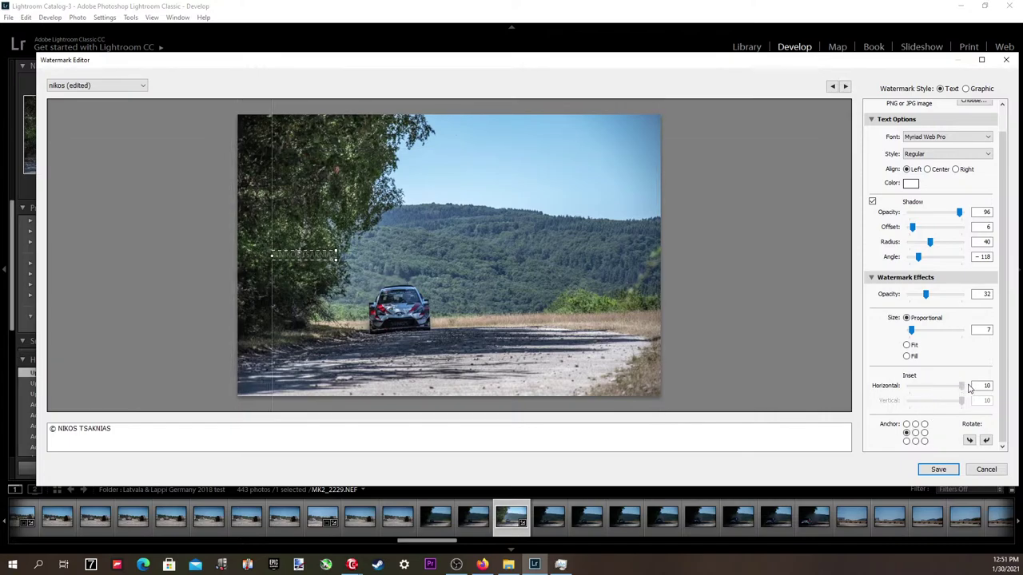
pyautogui.click(916, 432)
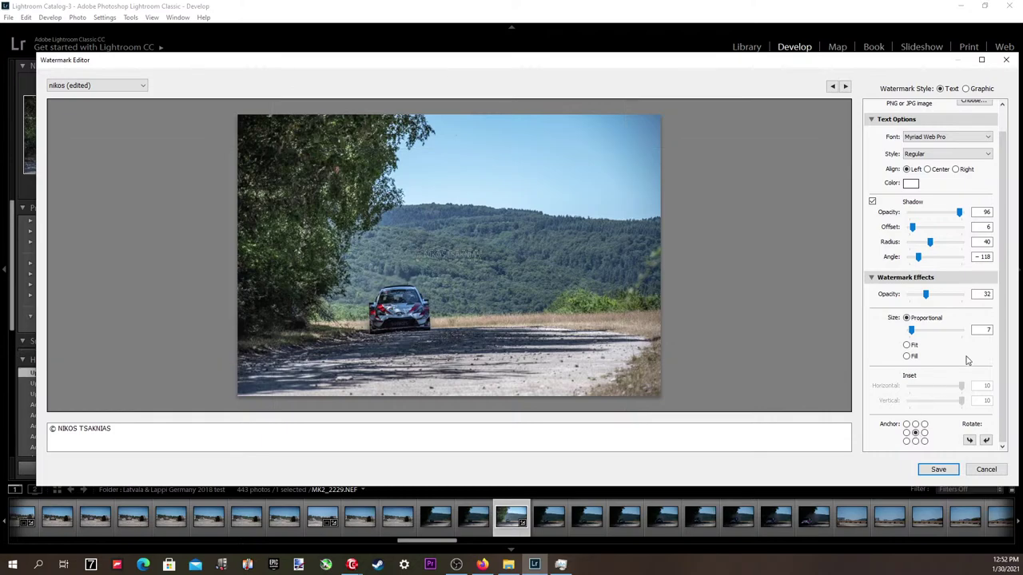
# Enlarge the centered watermark to a proportional size of 12.
pyautogui.click(984, 329)
pyautogui.press('Up')
pyautogui.press('Up')
pyautogui.press('Up')
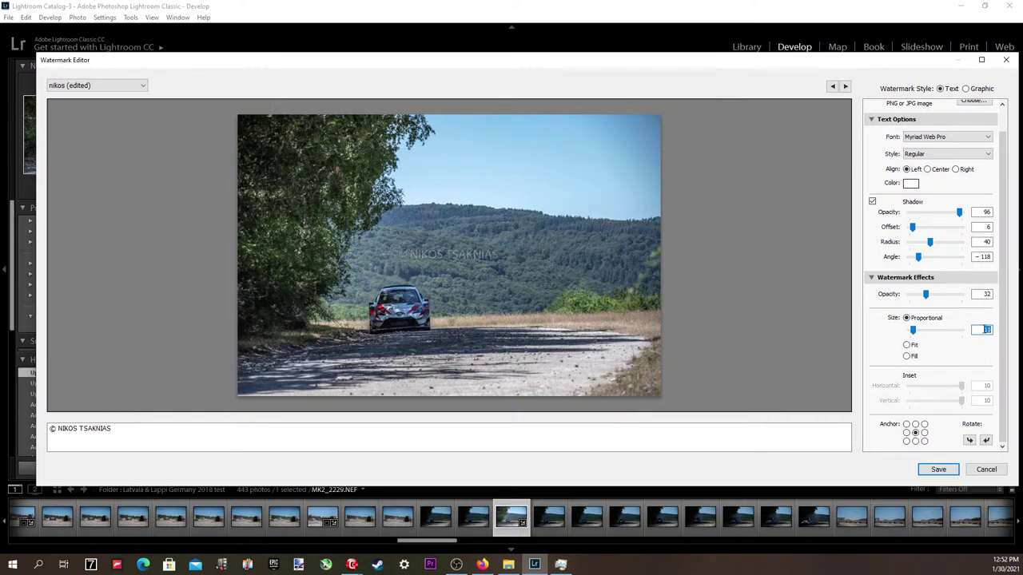
pyautogui.press('Up')
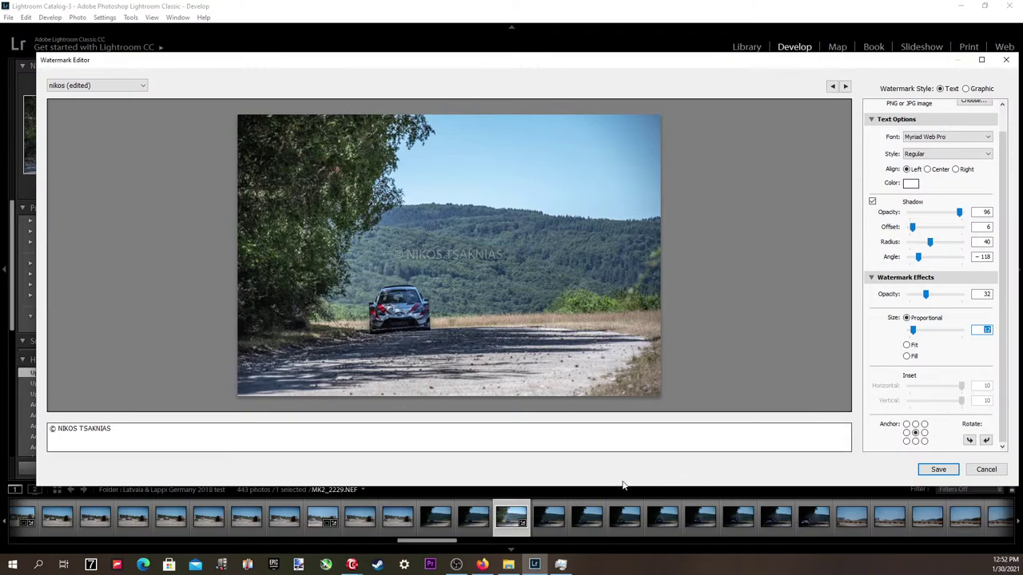
# Update the existing watermark preset with the current settings and export the photo with it.
pyautogui.click(104, 86)
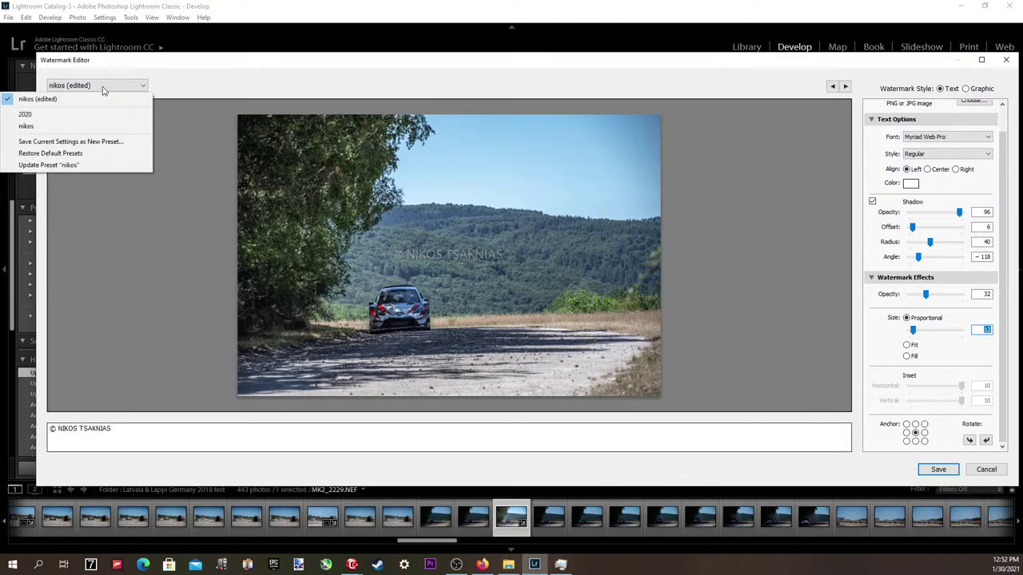
pyautogui.click(68, 166)
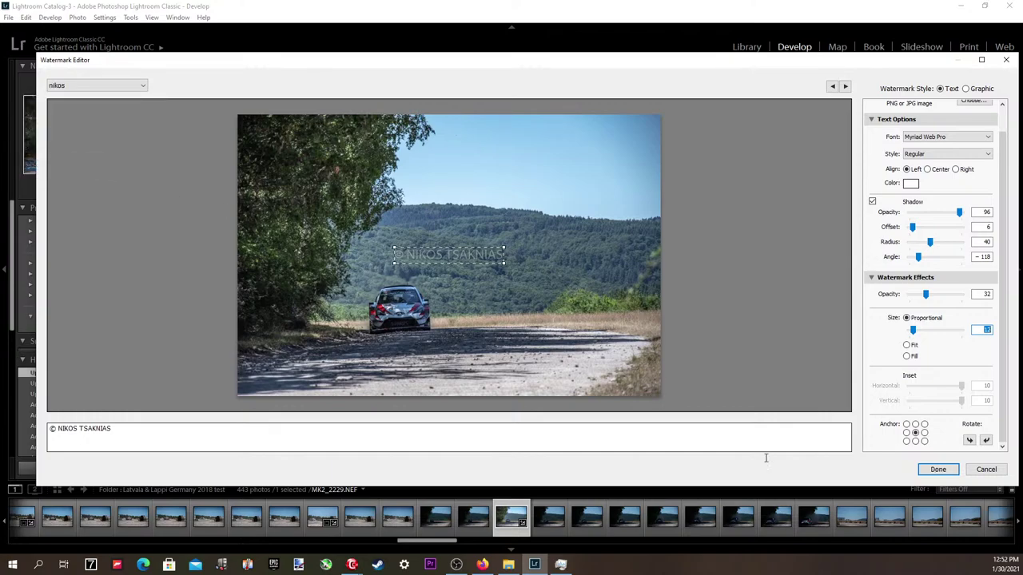
pyautogui.click(936, 470)
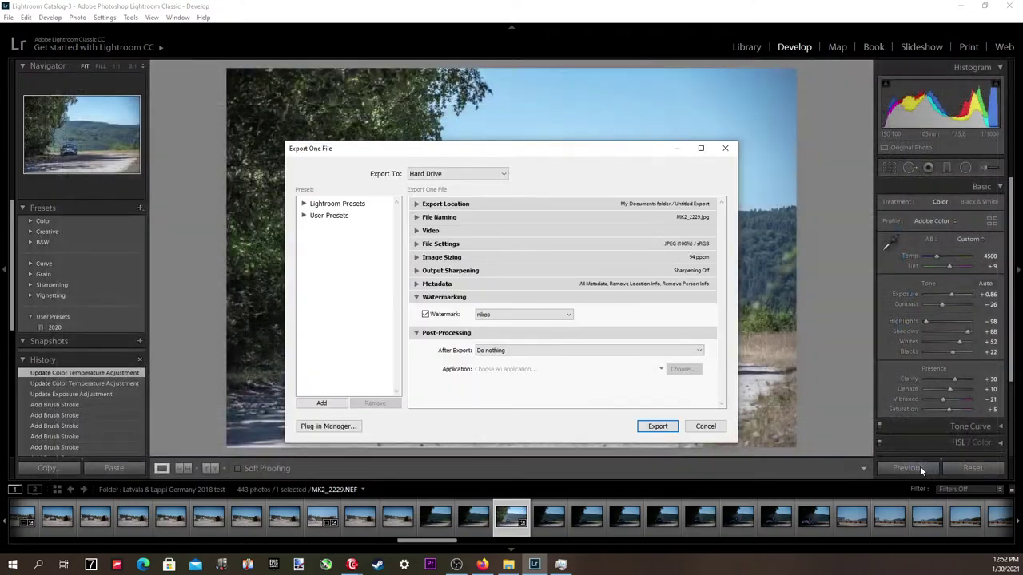
pyautogui.click(660, 428)
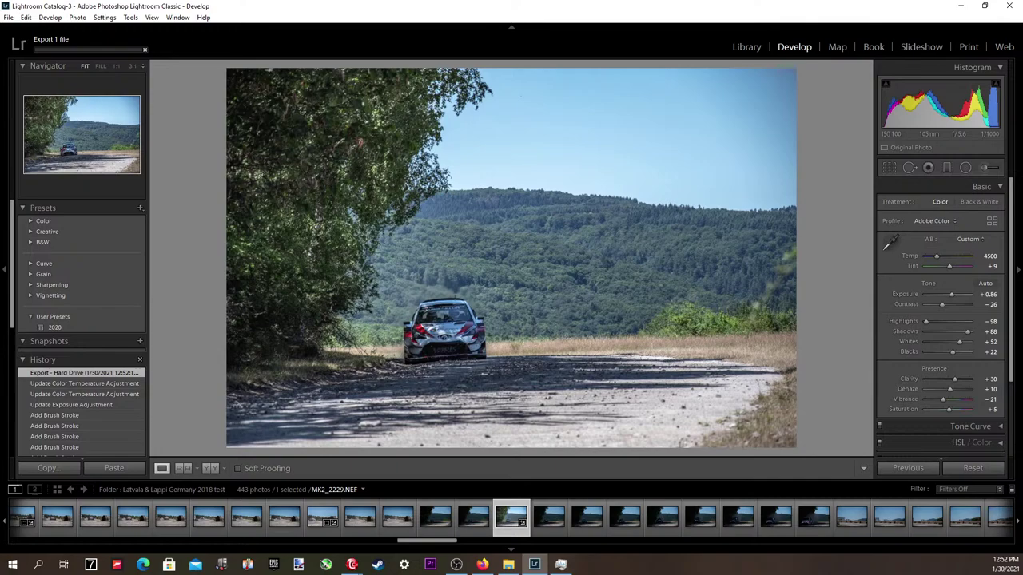
pyautogui.hotkey('alt', 'Tab')
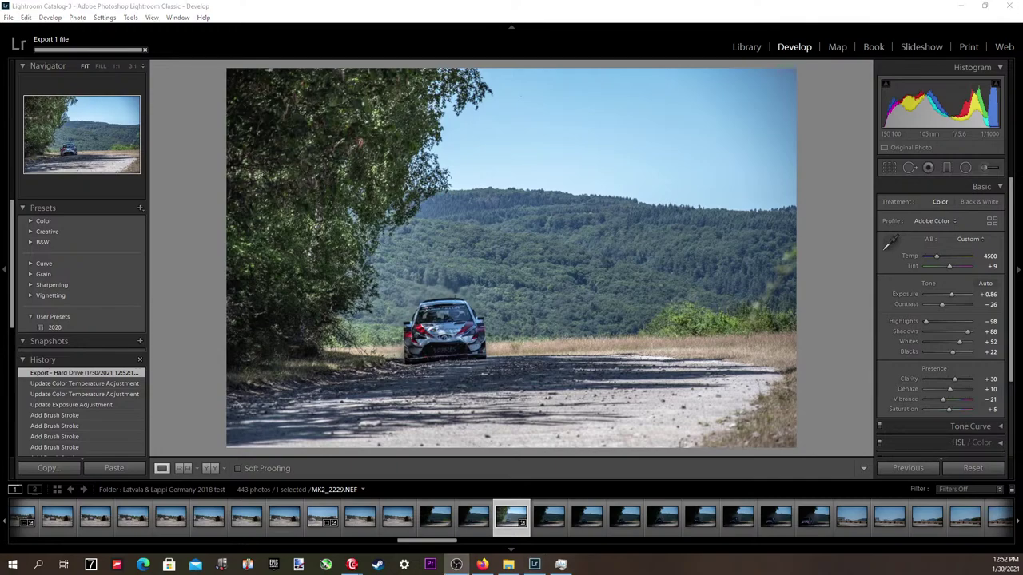
pyautogui.hotkey('alt', 'Tab')
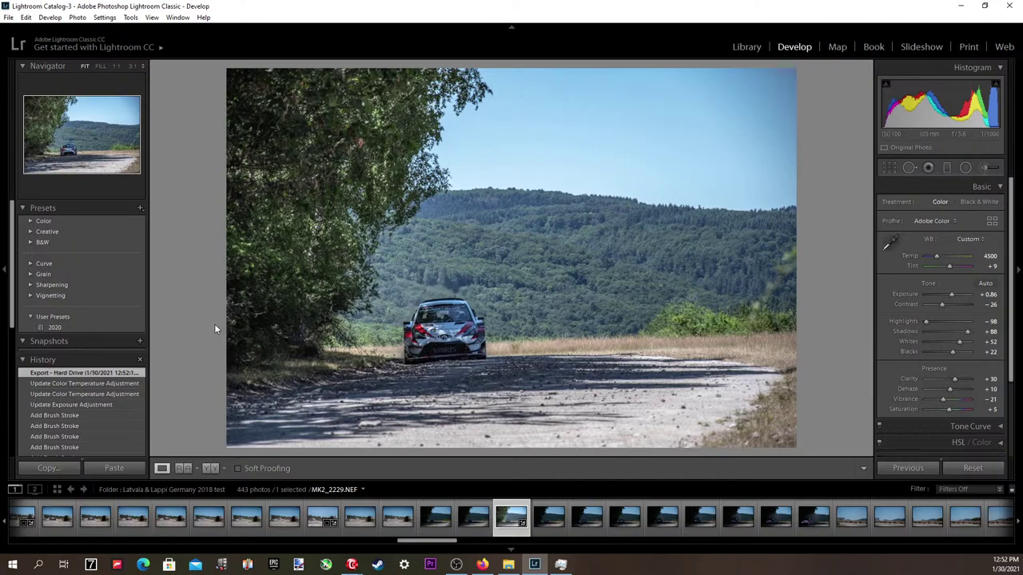
pyautogui.scroll(-3, 125, 304)
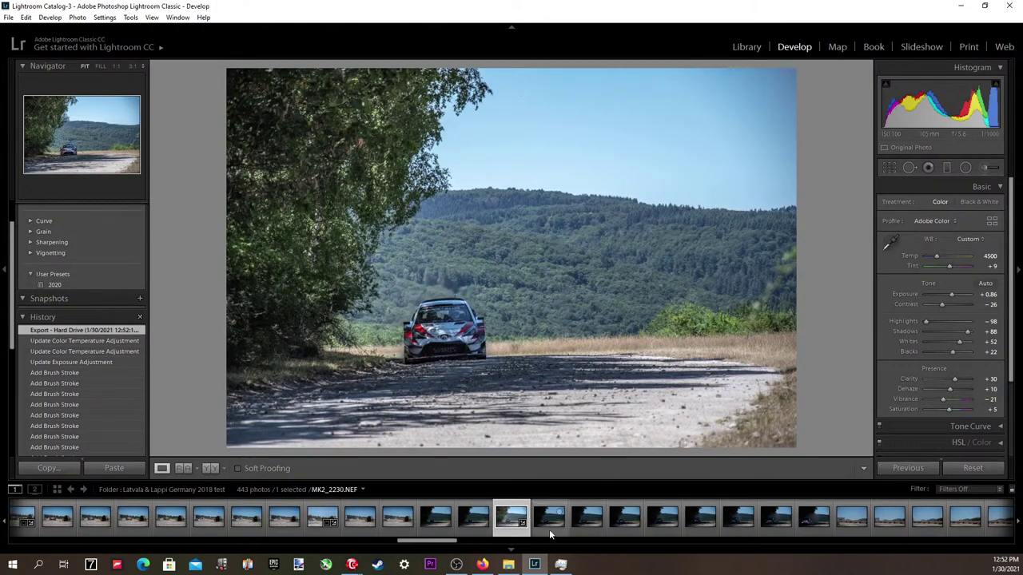
# Switch to File Explorer, open the exported MK2_2229 from the Untitled Export folder, check it full screen and close it.
pyautogui.click(508, 565)
pyautogui.click(809, 369)
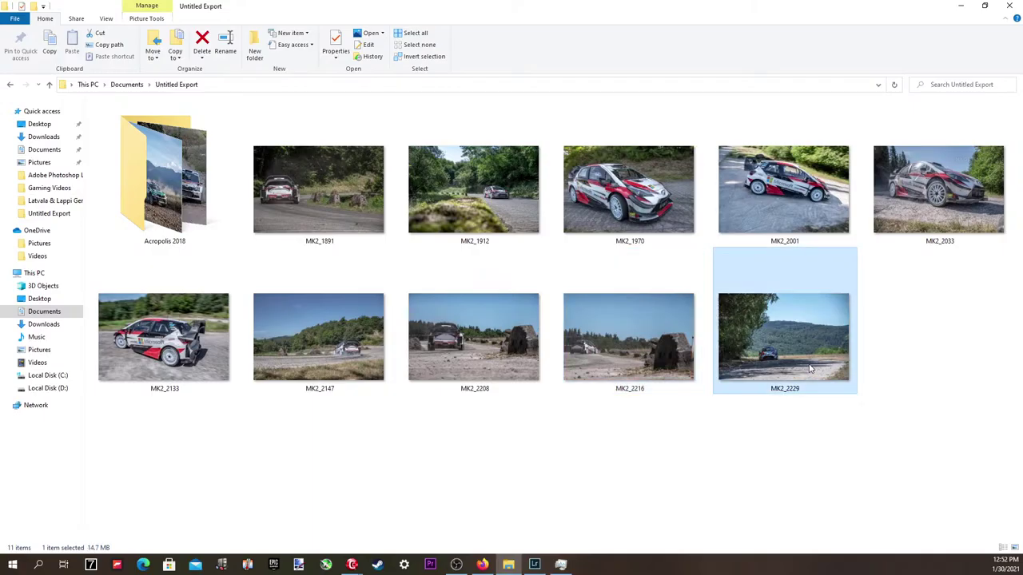
pyautogui.doubleClick(811, 368)
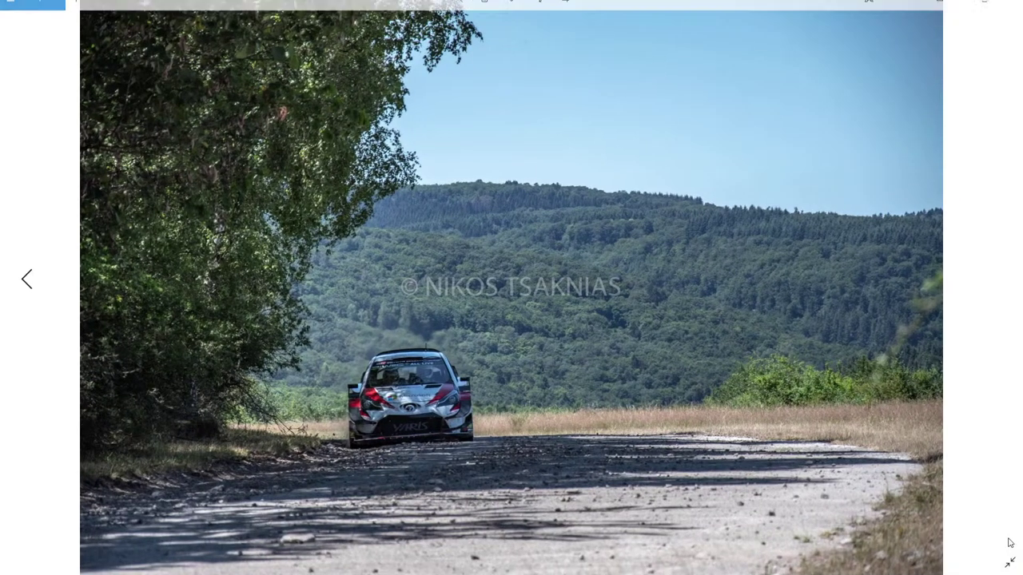
pyautogui.click(1009, 544)
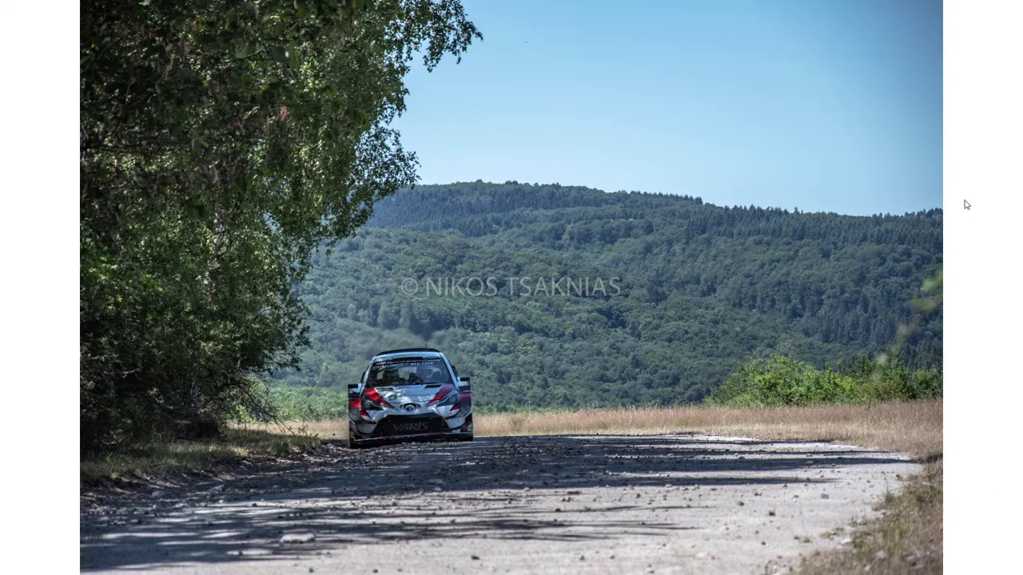
pyautogui.moveTo(1013, 5)
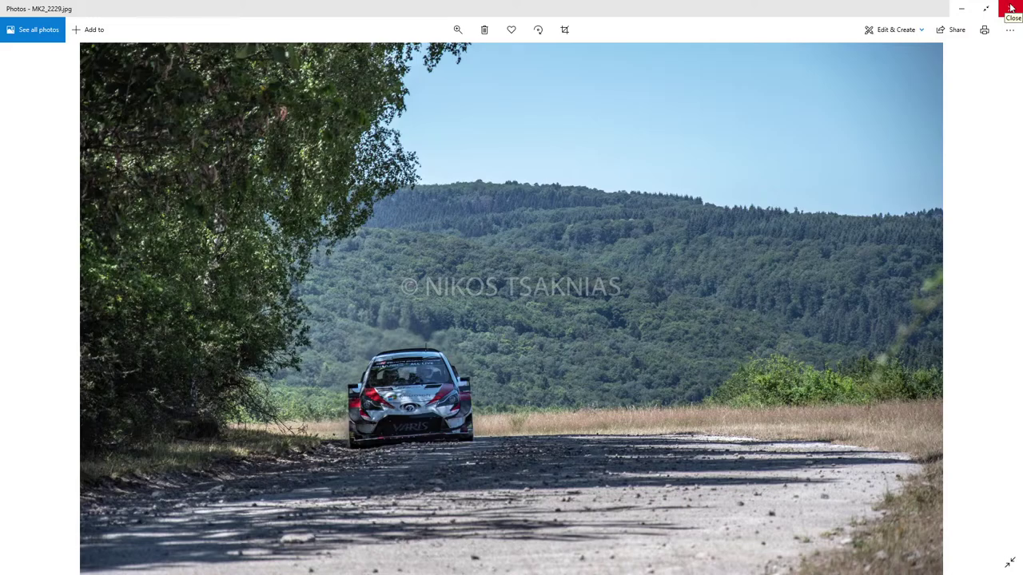
pyautogui.click(1012, 7)
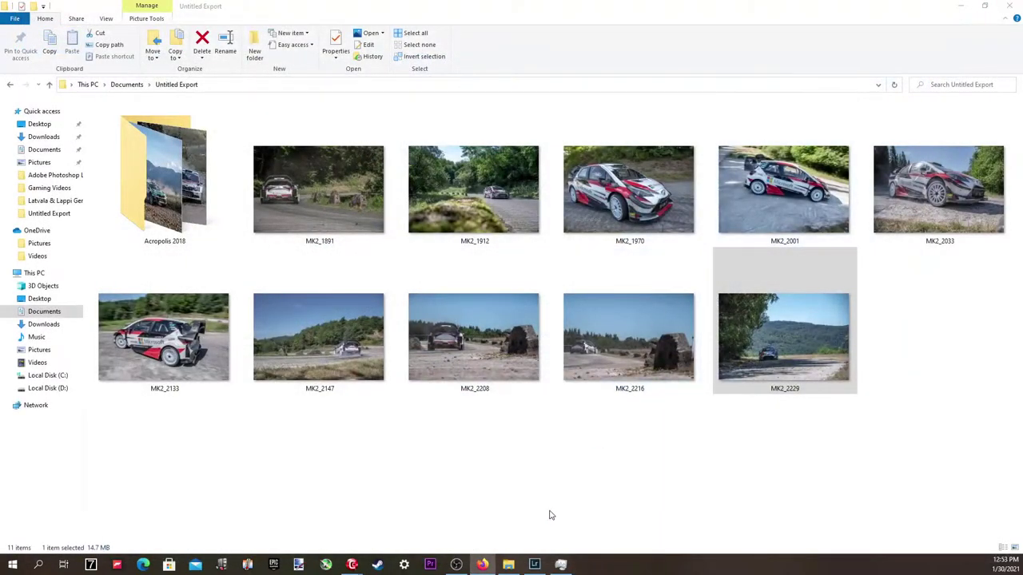
# Switch back to Lightroom and open MK2_2229.NEF in the Library's Loupe view from the grid.
pyautogui.click(534, 564)
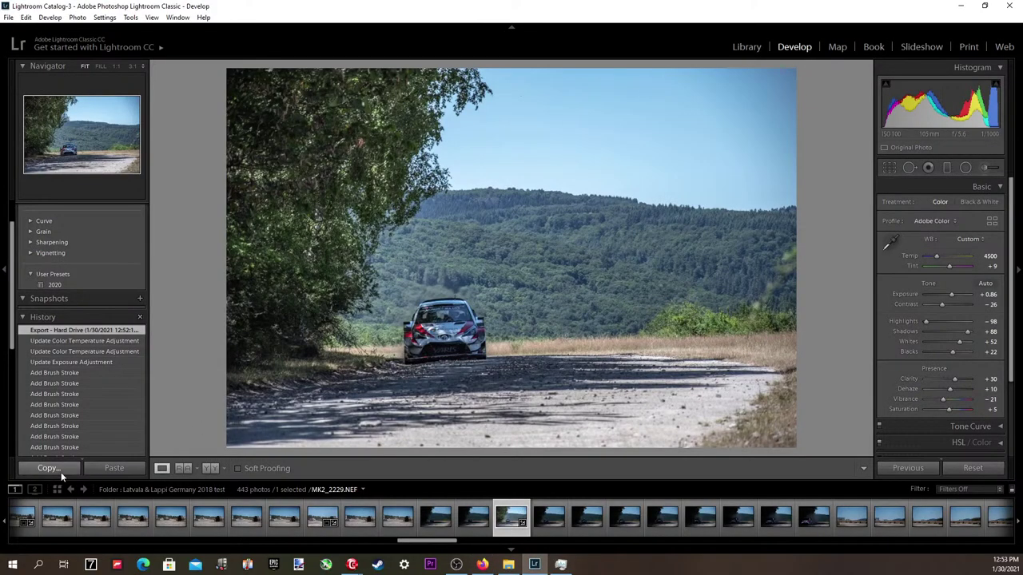
pyautogui.click(58, 489)
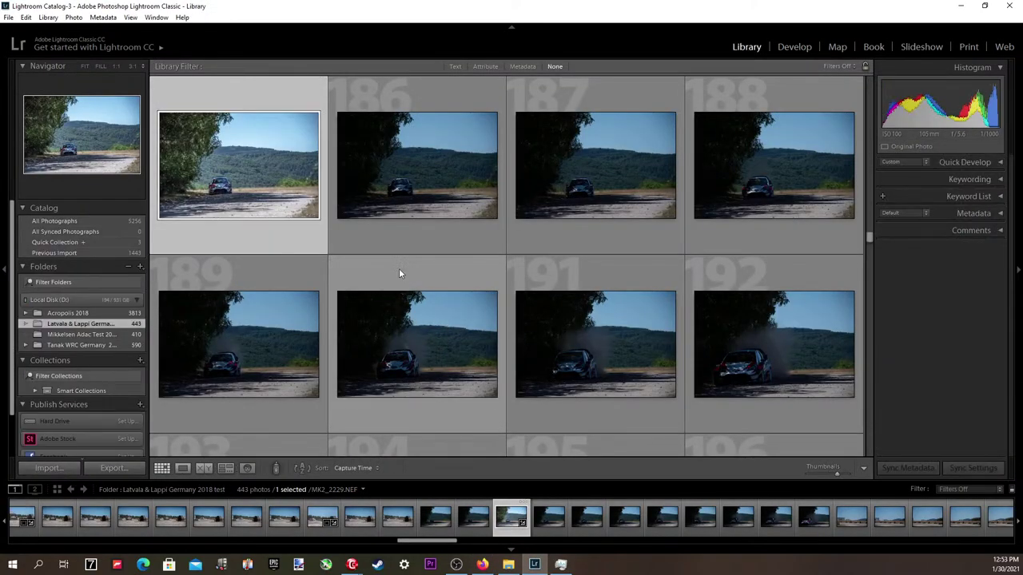
pyautogui.doubleClick(298, 184)
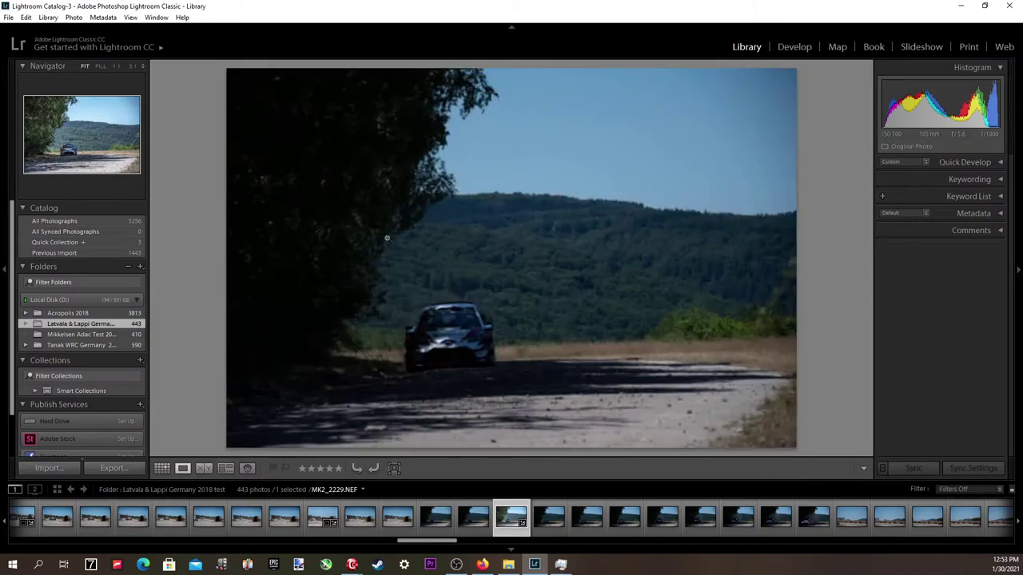
# Browse forward through the rally photos from MK2_2229.NEF to MK2_2289.NEF, looking for the next photo to edit.
pyautogui.press('Right')
pyautogui.press('Right')
pyautogui.press('Right')
pyautogui.press('Right')
pyautogui.press('Right')
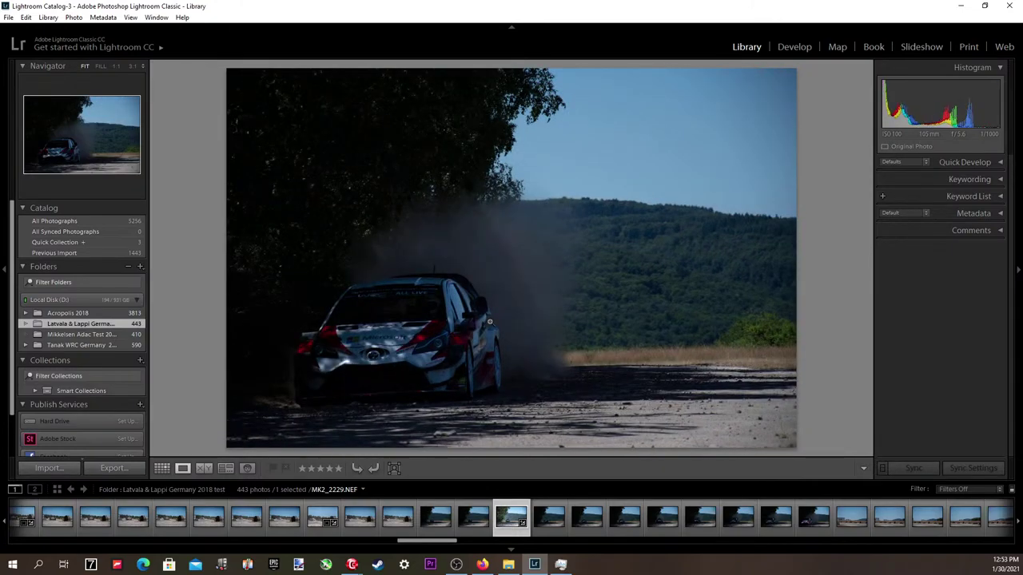
pyautogui.press('Right')
pyautogui.press('Right')
pyautogui.press('Right')
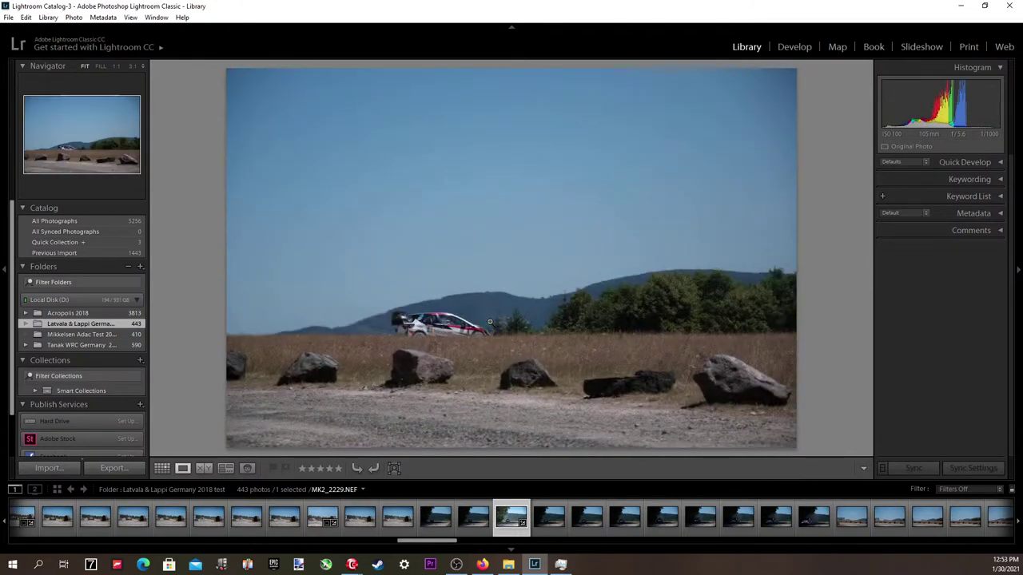
pyautogui.press('Right')
pyautogui.press('Right')
pyautogui.press('Right')
pyautogui.press('Right')
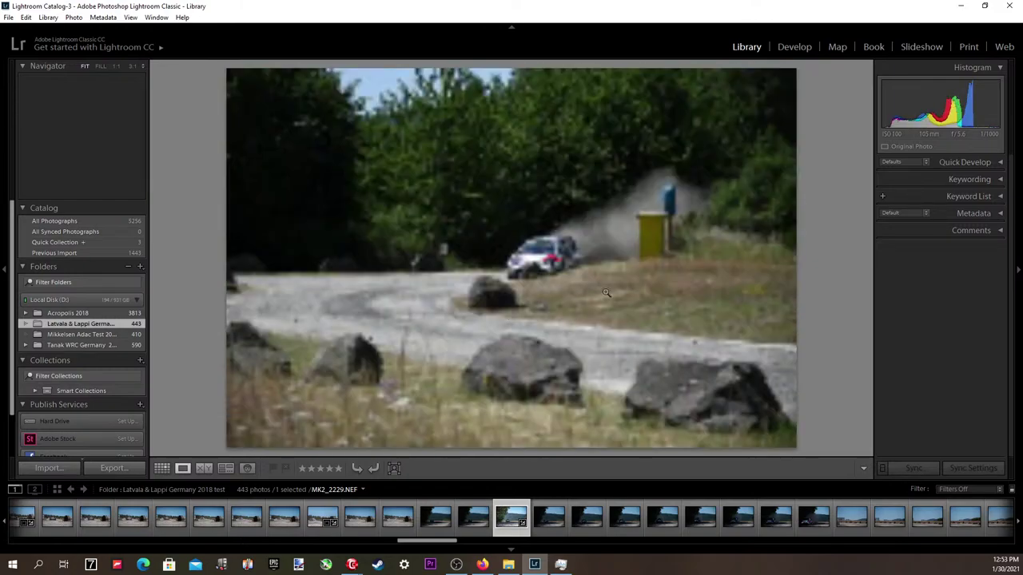
pyautogui.press('Right')
pyautogui.press('Right')
pyautogui.press('Right')
pyautogui.press('Right')
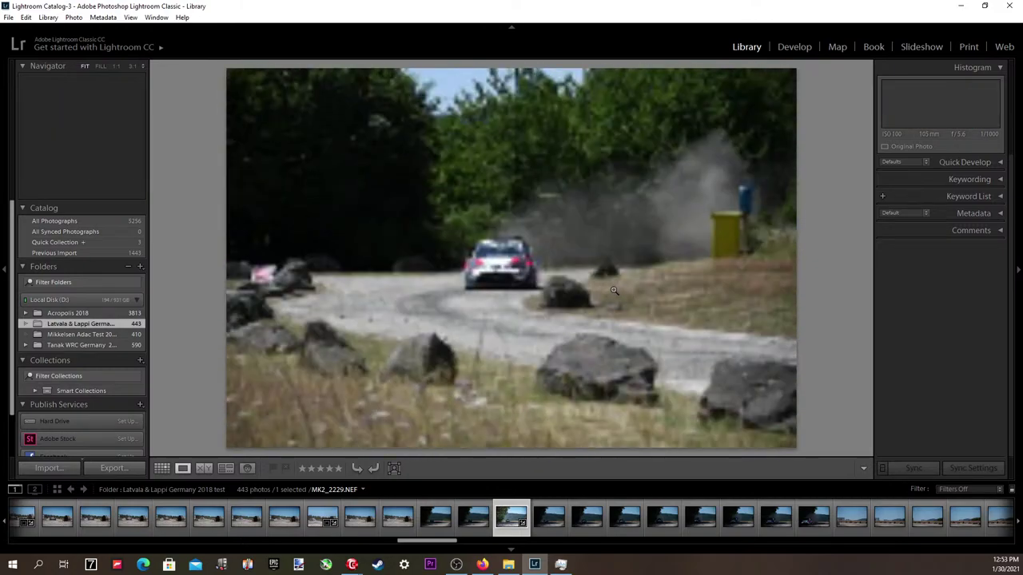
pyautogui.press('Right')
pyautogui.press('Right')
pyautogui.press('Right')
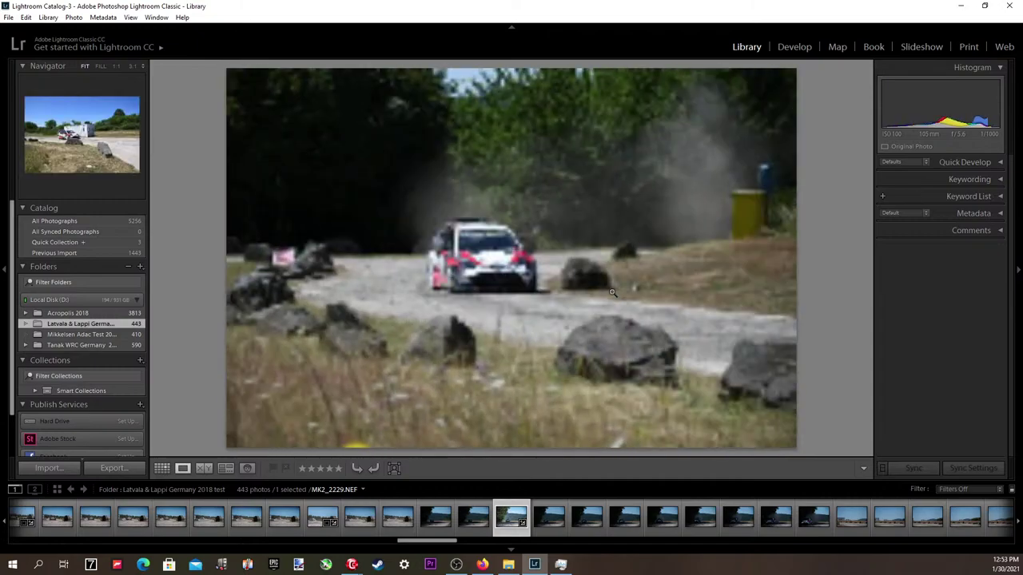
pyautogui.press('Right')
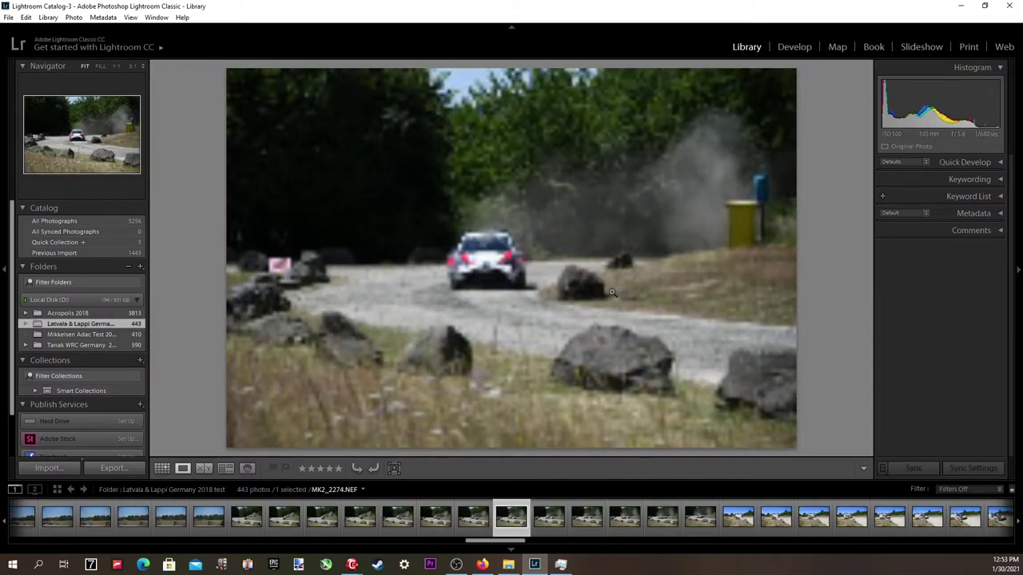
pyautogui.press('Right')
pyautogui.press('Right')
pyautogui.press('Right')
pyautogui.press('Right')
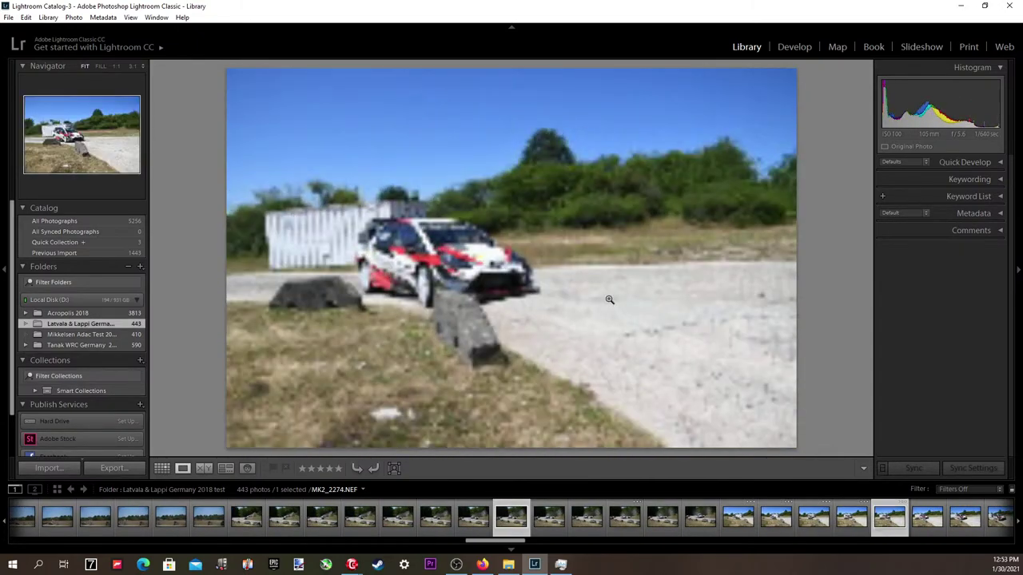
pyautogui.press('Right')
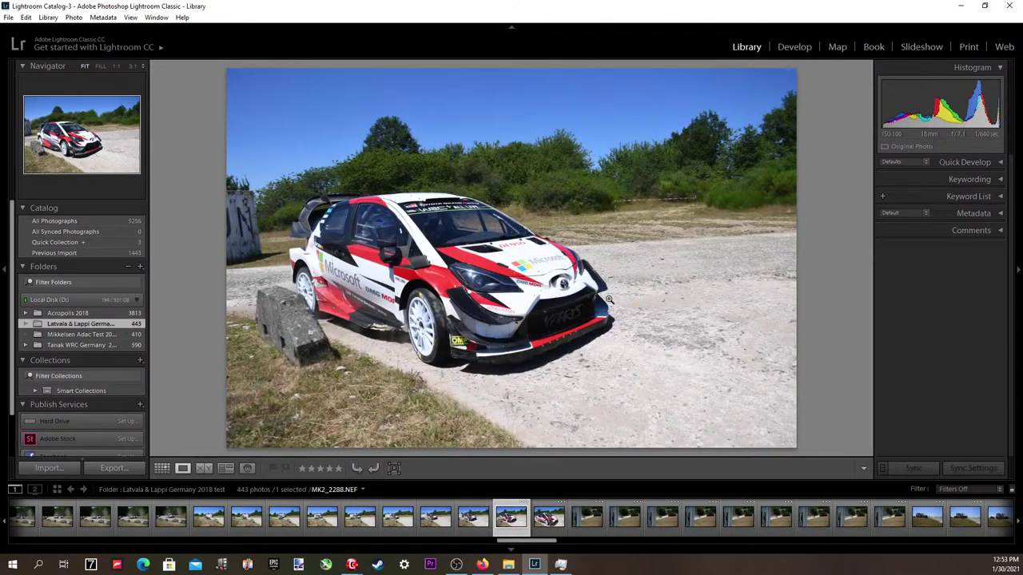
pyautogui.press('Right')
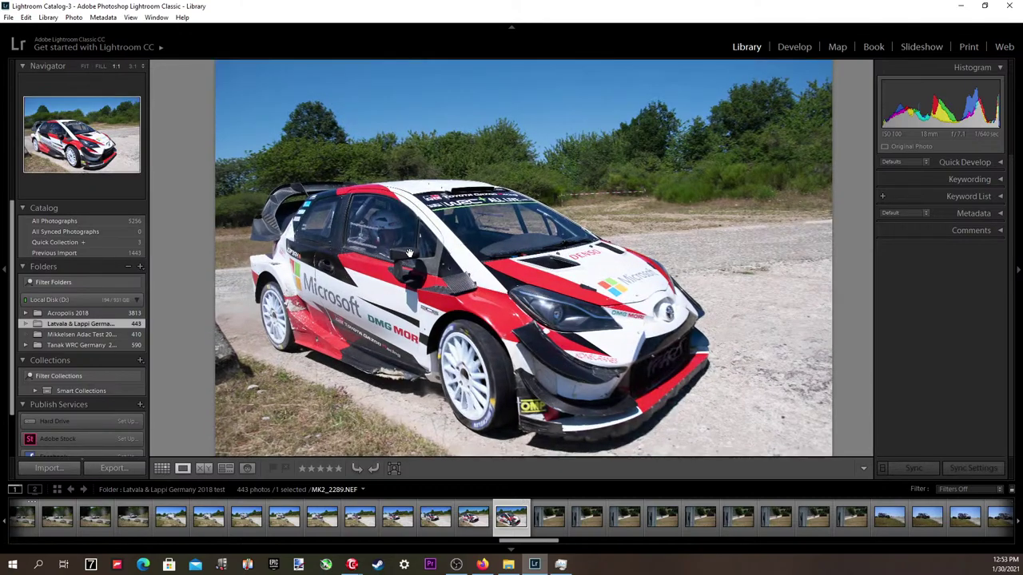
# Examine the car's side window and windshield at 1:1 in MK2_2289.NEF and the preceding MK2_2288.NEF.
pyautogui.click(366, 236)
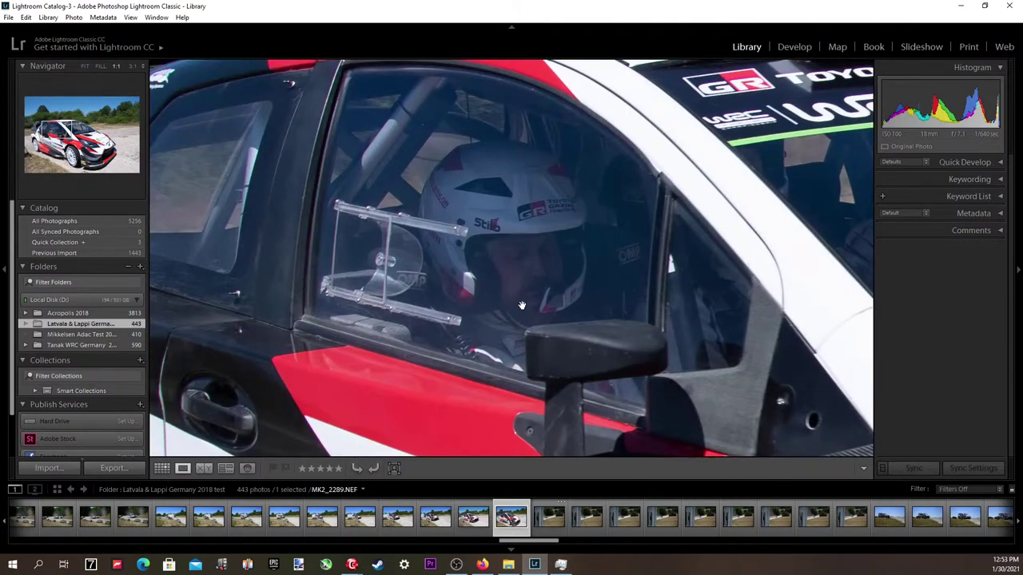
pyautogui.moveTo(622, 292); pyautogui.dragTo(372, 291)
pyautogui.click(374, 289)
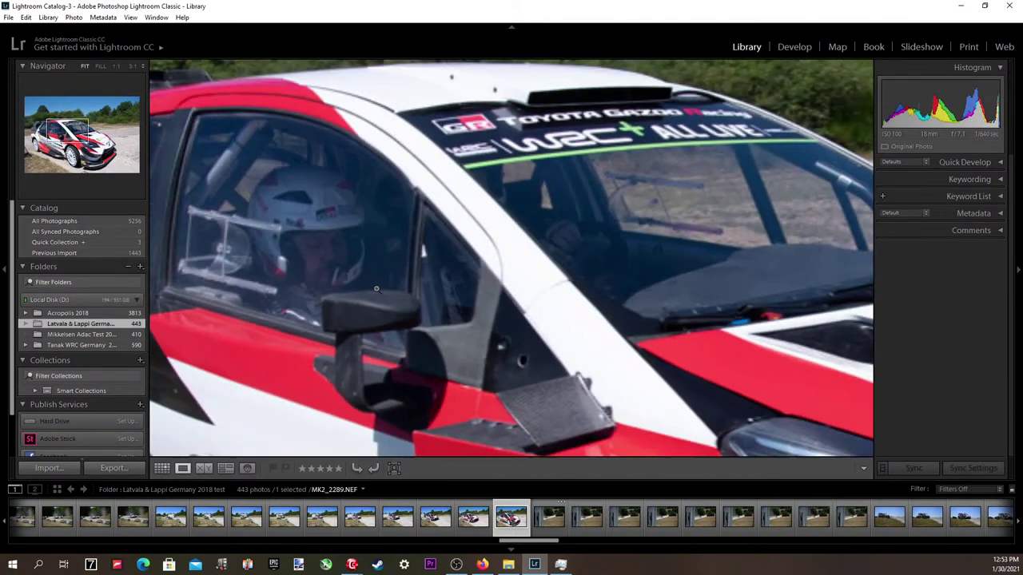
pyautogui.press('Left')
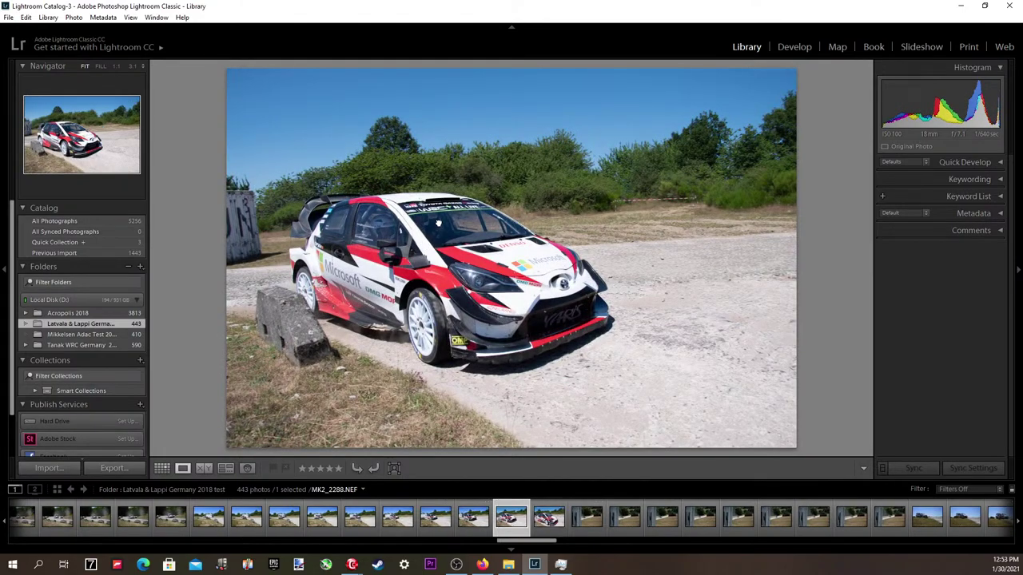
pyautogui.click(441, 228)
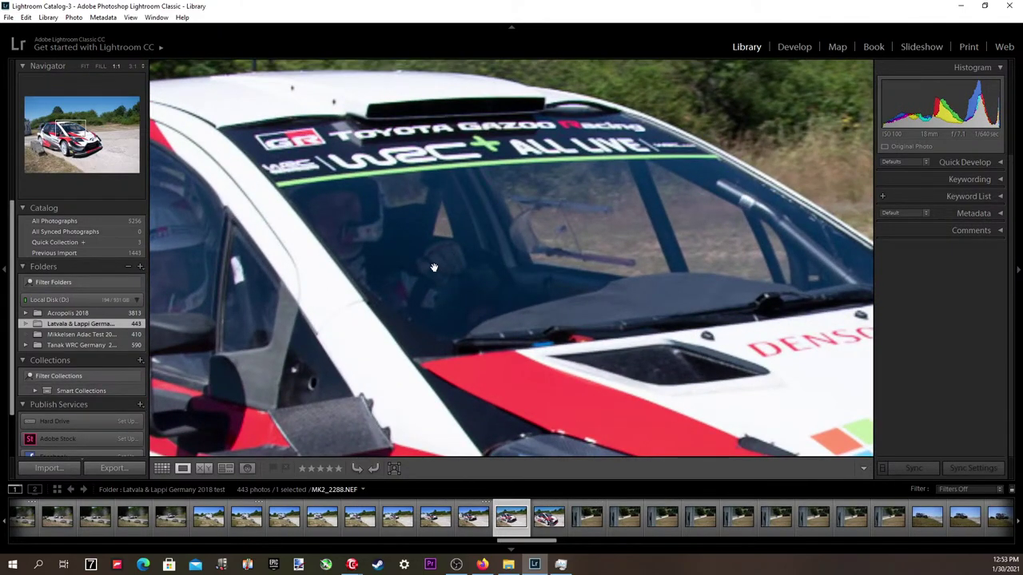
pyautogui.click(434, 268)
# Browse forward through the rally photos from MK2_2288.NEF to MK2_2345.NEF, looking for the next photo to edit.
pyautogui.press('Right')
pyautogui.press('Right')
pyautogui.press('Right')
pyautogui.press('Right')
pyautogui.press('Right')
pyautogui.press('Right')
pyautogui.press('Right')
pyautogui.press('Right')
pyautogui.press('Right')
pyautogui.press('Right')
pyautogui.press('Right')
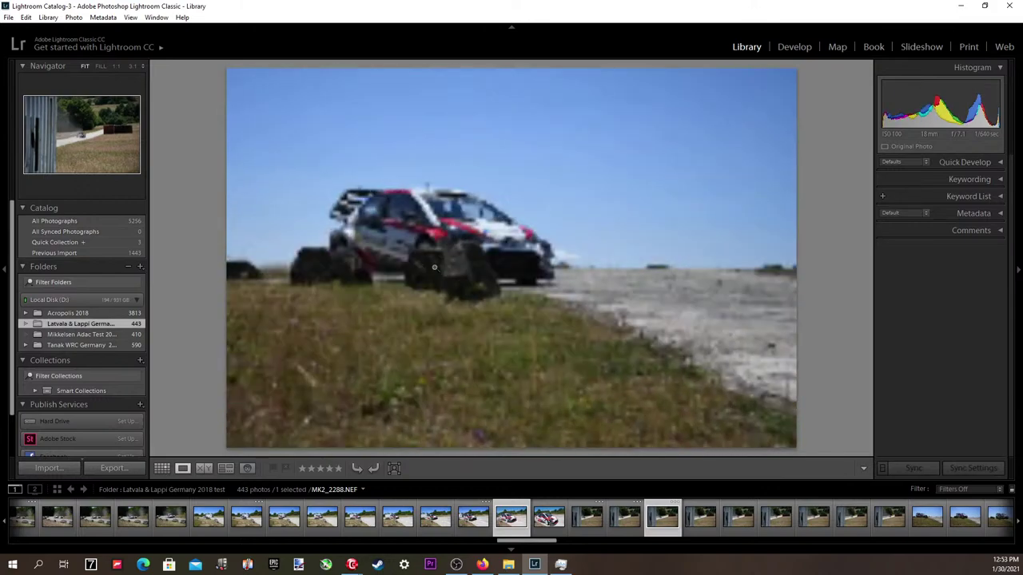
pyautogui.press('Right')
pyautogui.press('Right')
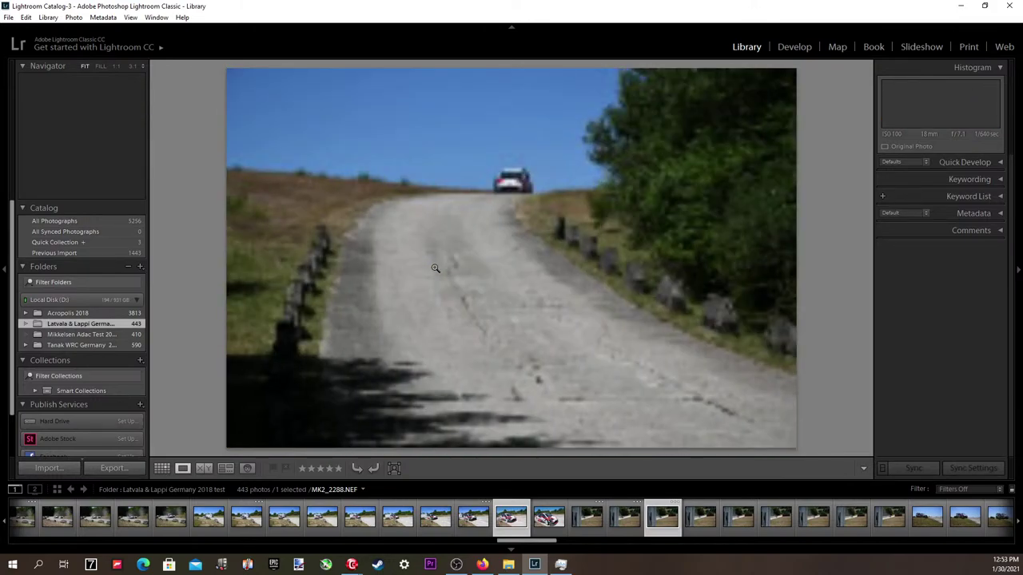
pyautogui.press('Right')
pyautogui.press('Right')
pyautogui.press('Right')
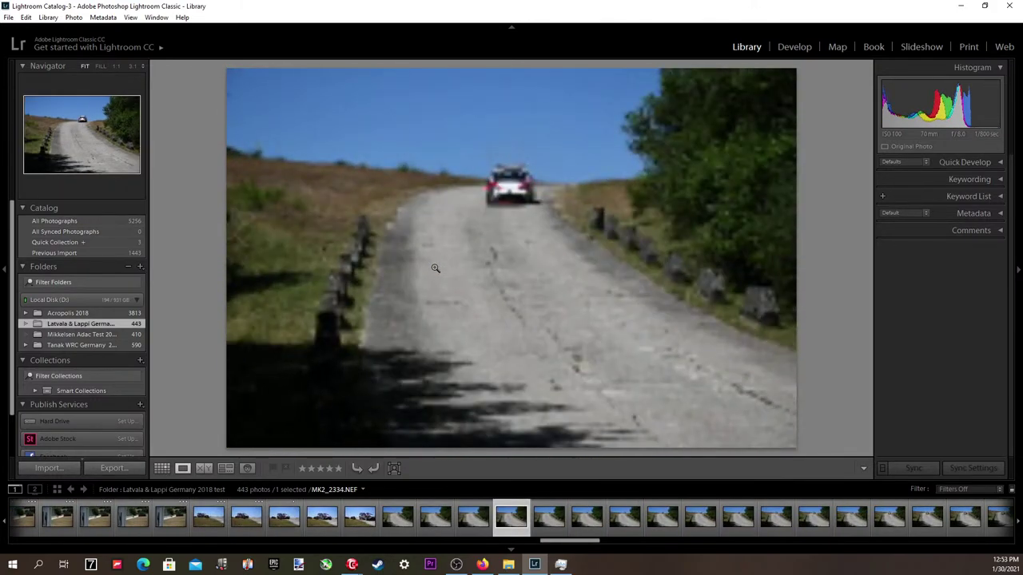
pyautogui.press('Right')
pyautogui.press('Right')
pyautogui.press('Right')
pyautogui.press('Right')
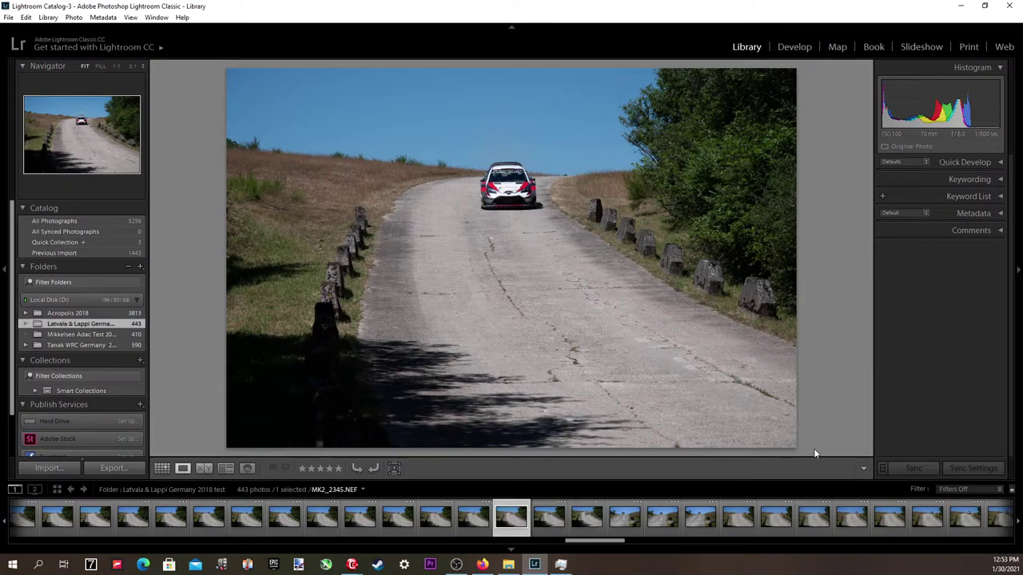
# Continue browsing forward from MK2_2345.NEF through the car-on-the-road shots to the video clip MK2_2377.MP4.
pyautogui.press('Right')
pyautogui.press('Right')
pyautogui.press('Right')
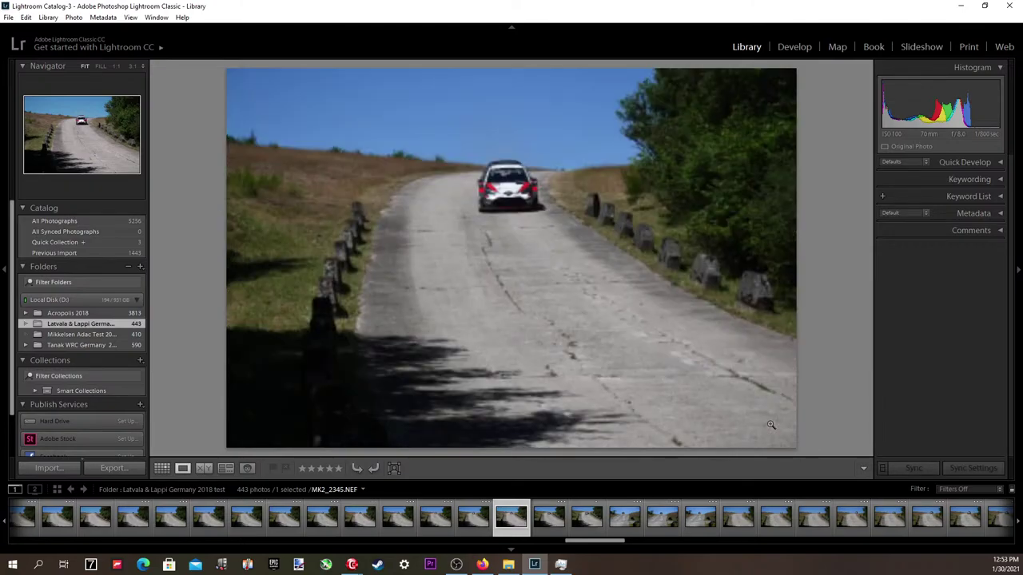
pyautogui.press('Right')
pyautogui.press('Right')
pyautogui.press('Right')
pyautogui.press('Right')
pyautogui.press('Right')
pyautogui.press('Right')
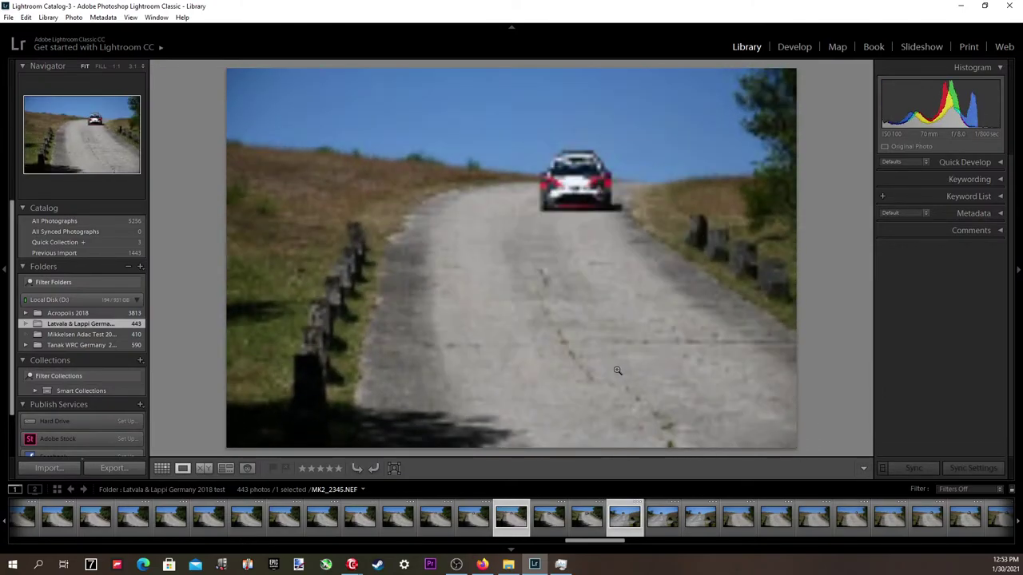
pyautogui.press('Right')
pyautogui.press('Right')
pyautogui.press('Right')
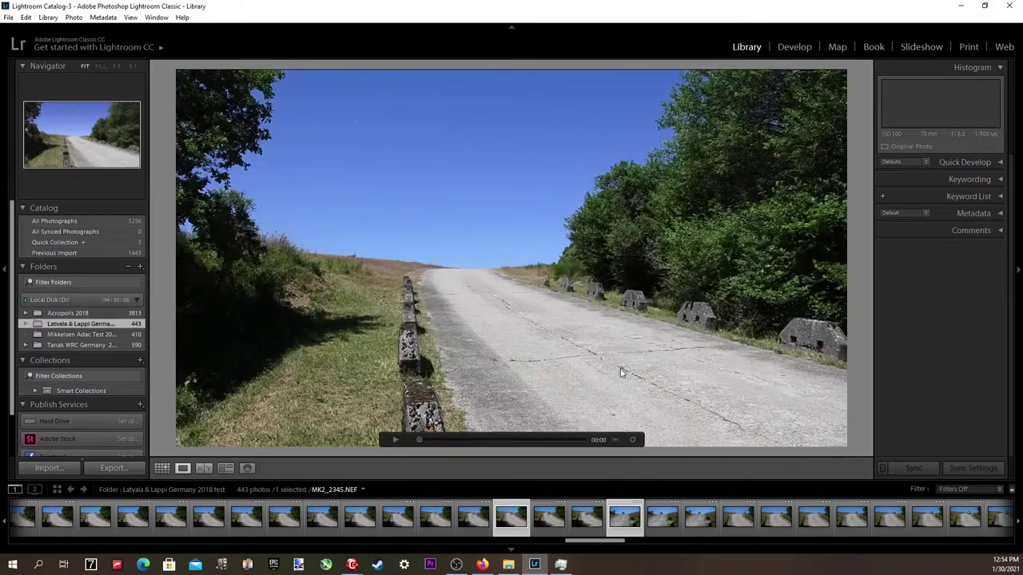
pyautogui.press('Right')
pyautogui.press('Left')
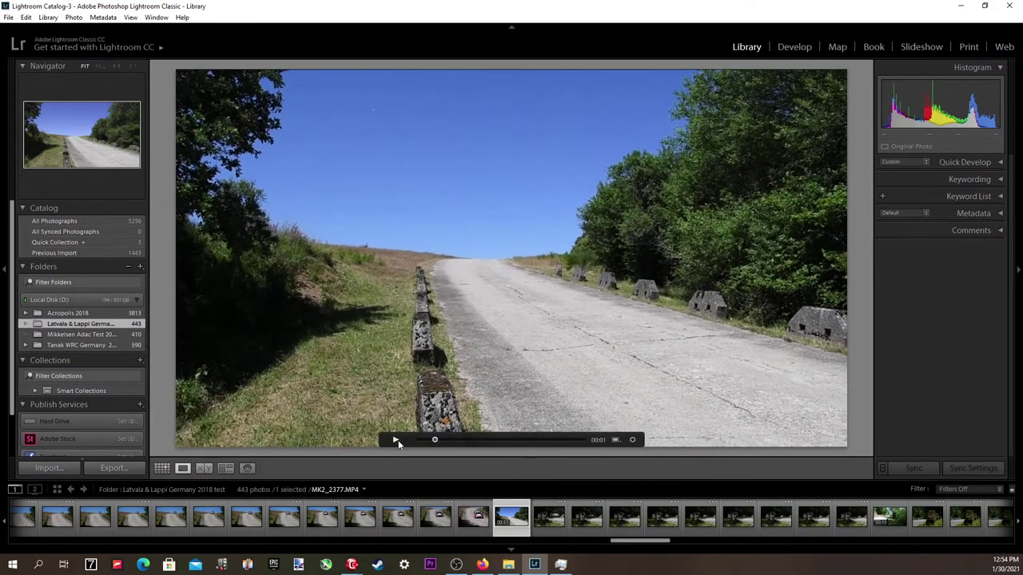
# Play the video clip MK2_2377.MP4 in Loupe view.
pyautogui.click(395, 441)
pyautogui.hotkey('alt', 'Tab')
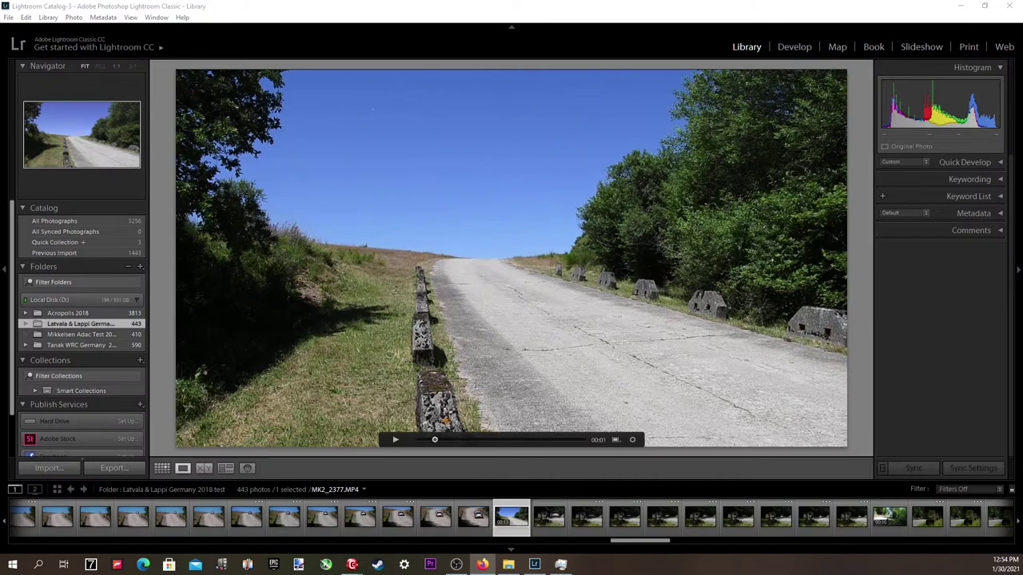
pyautogui.hotkey('alt', 'Tab')
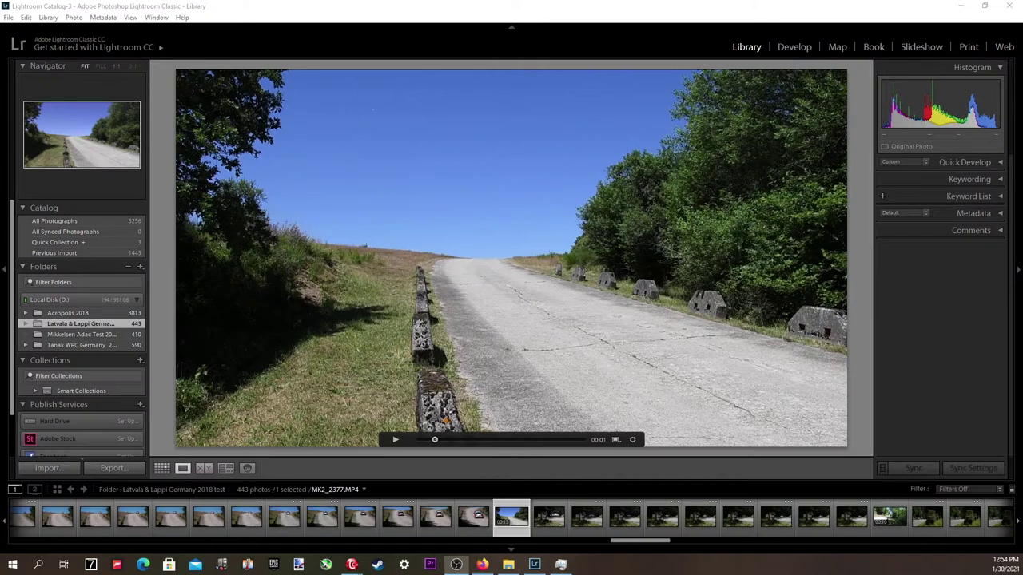
pyautogui.click(395, 440)
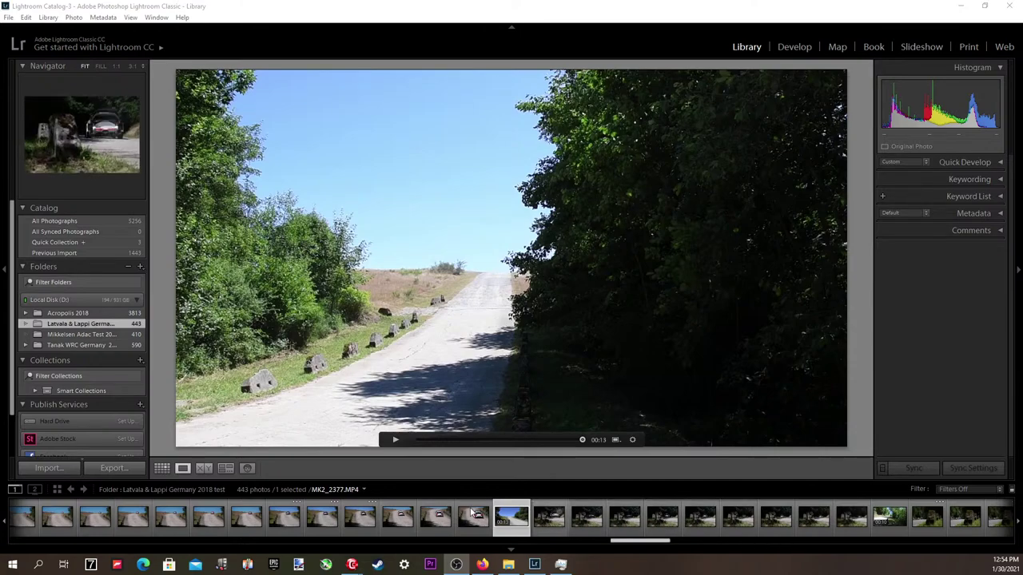
pyautogui.click(103, 518)
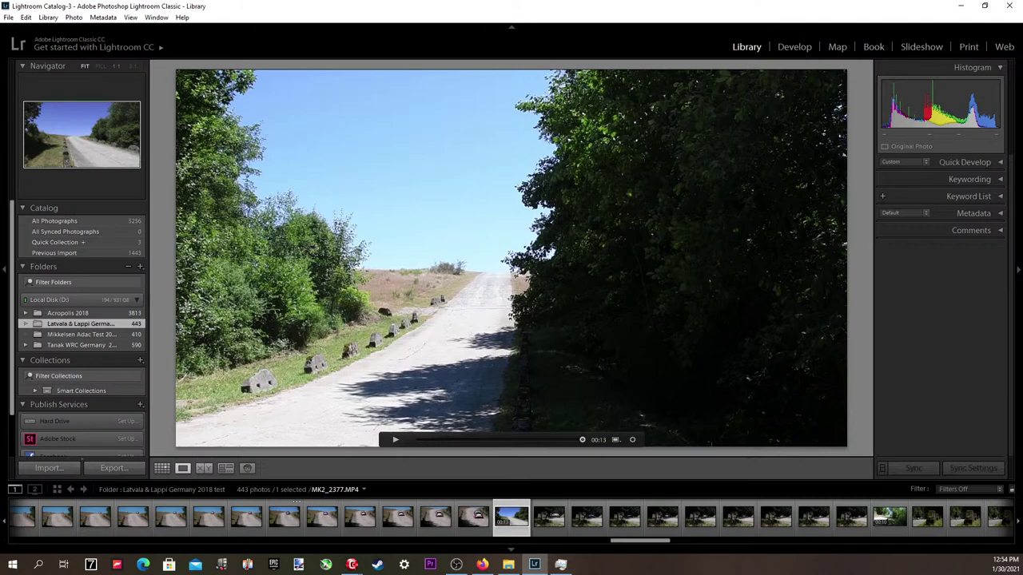
pyautogui.hotkey('alt', 'Tab')
pyautogui.hotkey('alt', 'Tab')
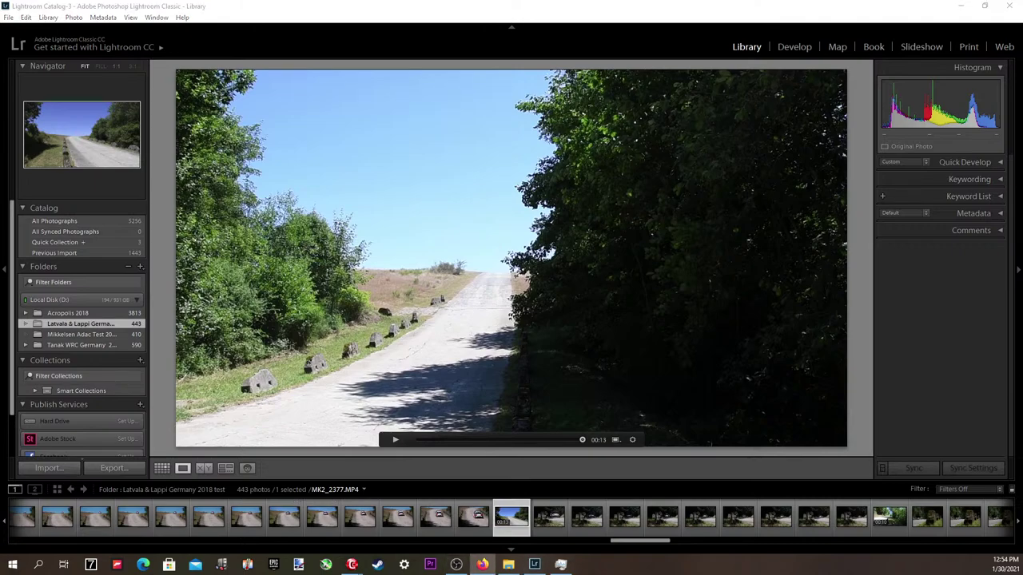
pyautogui.hotkey('alt', 'Tab')
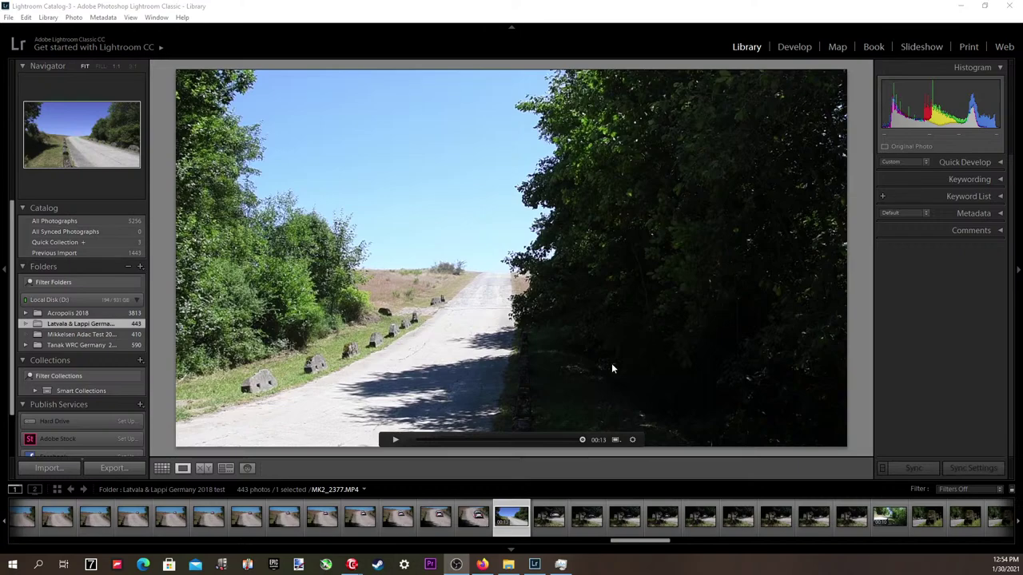
# Browse back from MK2_2377.MP4 to MK2_2365.NEF, and open MK2_2344.NEF from the filmstrip.
pyautogui.press('Left')
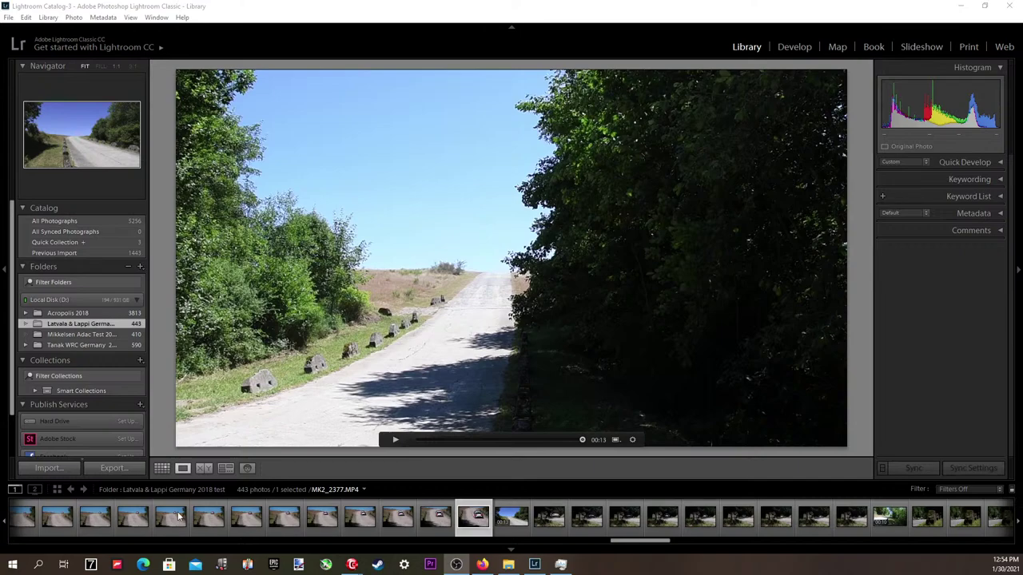
pyautogui.press('Left')
pyautogui.press('Left')
pyautogui.press('Left')
pyautogui.press('Left')
pyautogui.press('Left')
pyautogui.press('Left')
pyautogui.press('Left')
pyautogui.press('Left')
pyautogui.press('Left')
pyautogui.press('Left')
pyautogui.press('Left')
pyautogui.press('Left')
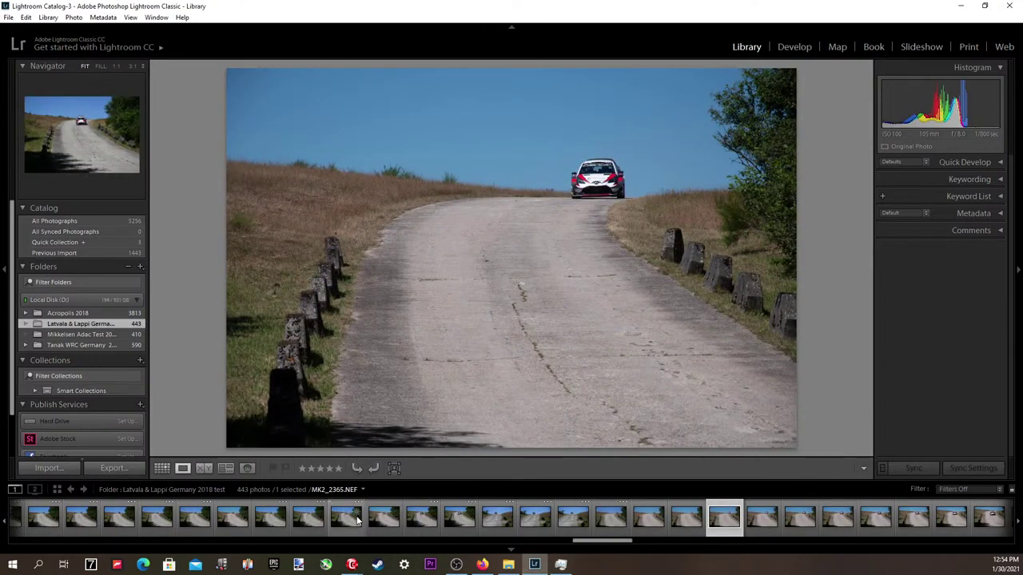
pyautogui.click(347, 522)
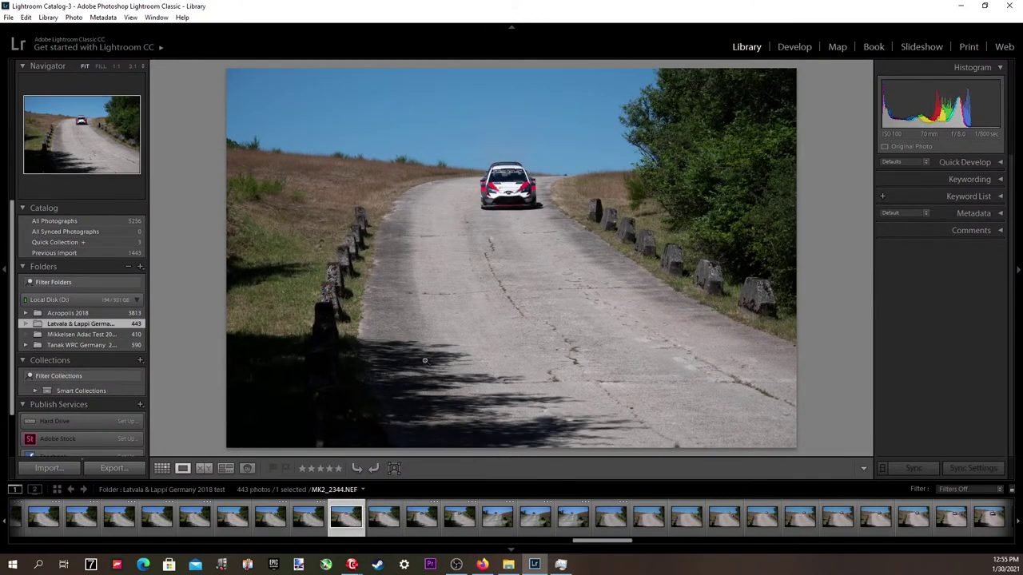
# Browse back from MK2_2344.NEF to the photos of the car beside the metal wall around MK2_2301.NEF.
pyautogui.press('Left')
pyautogui.press('Left')
pyautogui.press('Left')
pyautogui.press('Left')
pyautogui.press('Left')
pyautogui.press('Left')
pyautogui.press('Left')
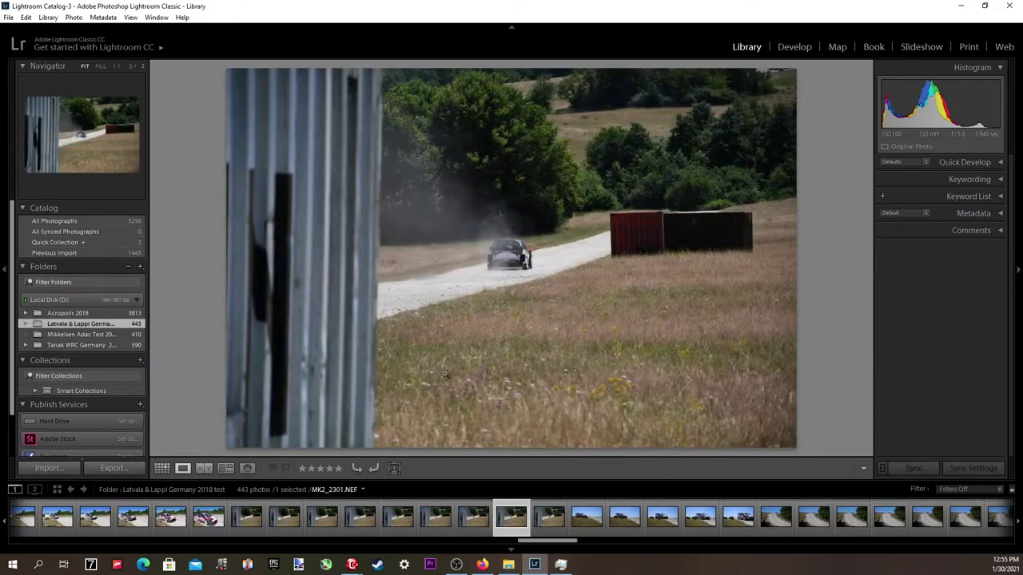
# Browse forward again to MK2_2363.NEF, the shot of the car cresting the hill on the concrete road.
pyautogui.press('Right')
pyautogui.press('Right')
pyautogui.press('Right')
pyautogui.press('Right')
pyautogui.press('Right')
pyautogui.press('Right')
pyautogui.press('Right')
pyautogui.press('Right')
pyautogui.press('Right')
pyautogui.press('Right')
pyautogui.press('Right')
pyautogui.press('Right')
pyautogui.press('Right')
pyautogui.press('Right')
pyautogui.press('Right')
pyautogui.press('Right')
pyautogui.press('Right')
pyautogui.press('Right')
pyautogui.press('Right')
pyautogui.press('Right')
pyautogui.press('Right')
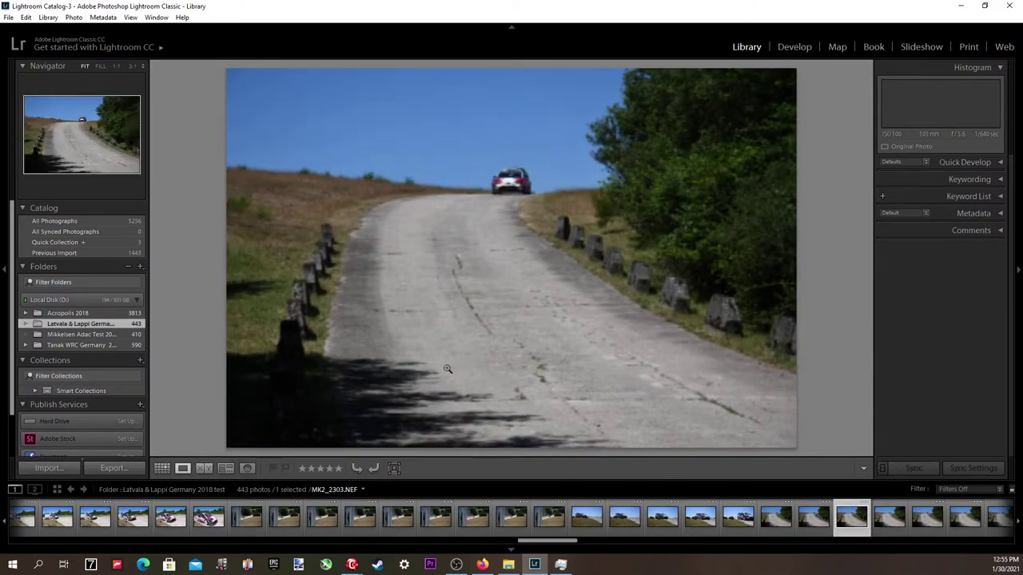
pyautogui.press('Right')
pyautogui.press('Right')
pyautogui.press('Right')
pyautogui.press('Right')
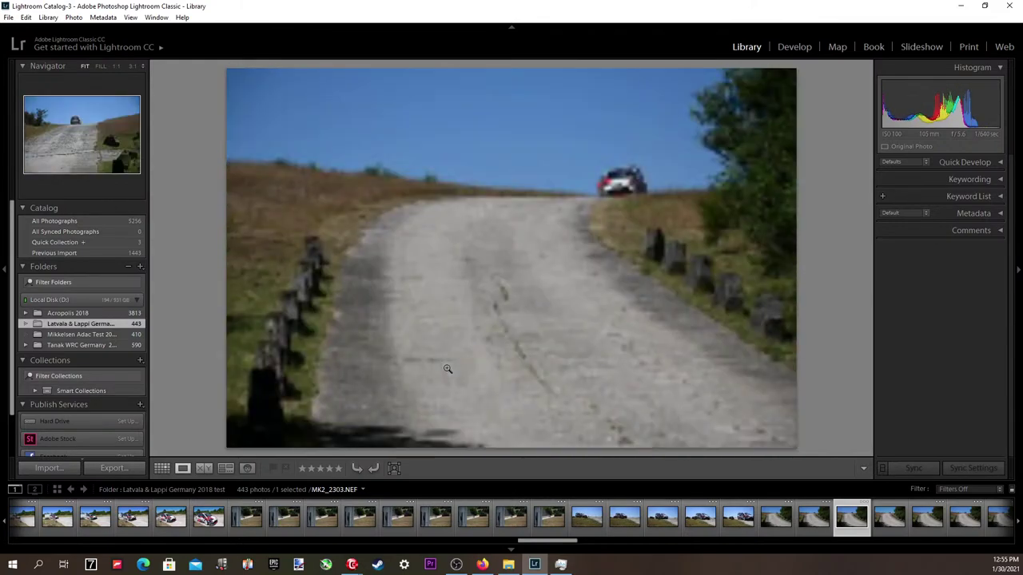
pyautogui.press('Right')
pyautogui.press('Right')
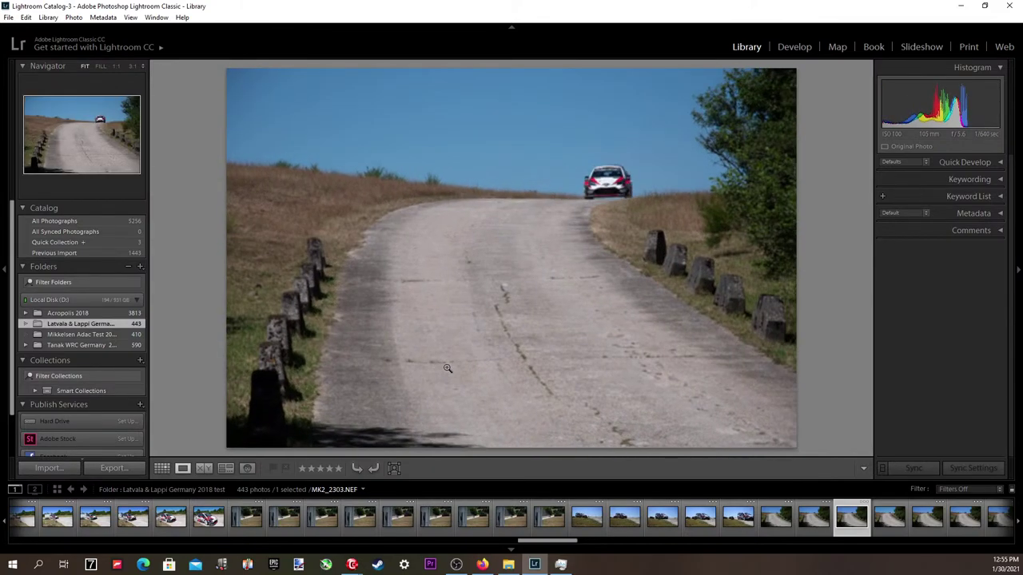
pyautogui.press('Right')
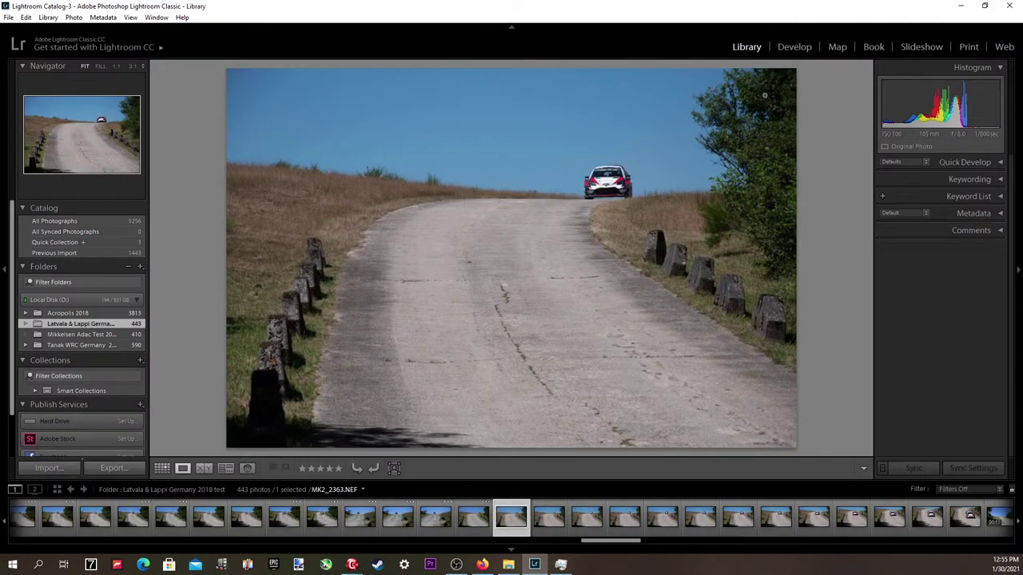
# Open MK2_2363.NEF in the Develop module and apply the user preset 2020.
pyautogui.click(795, 47)
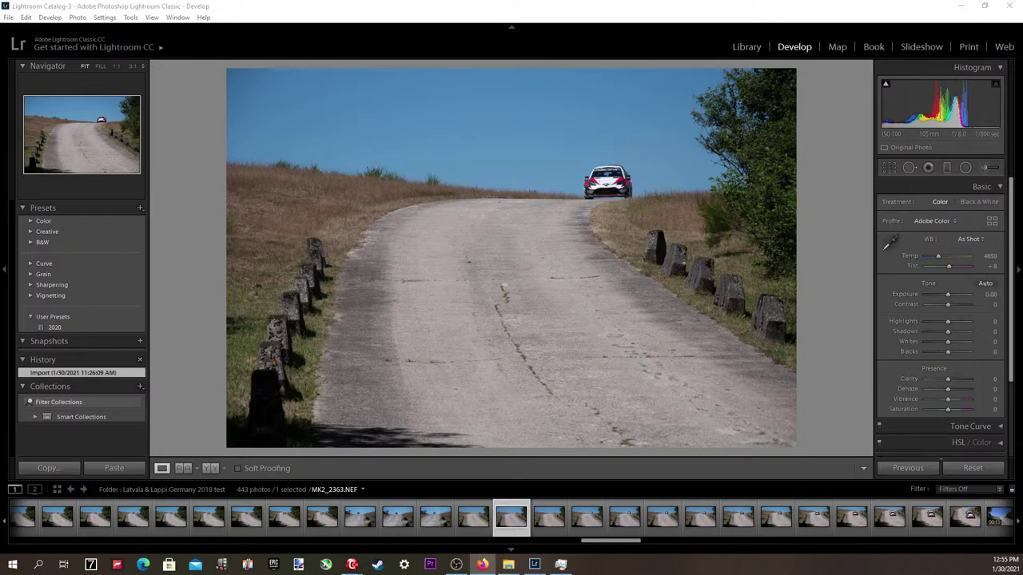
pyautogui.click(53, 327)
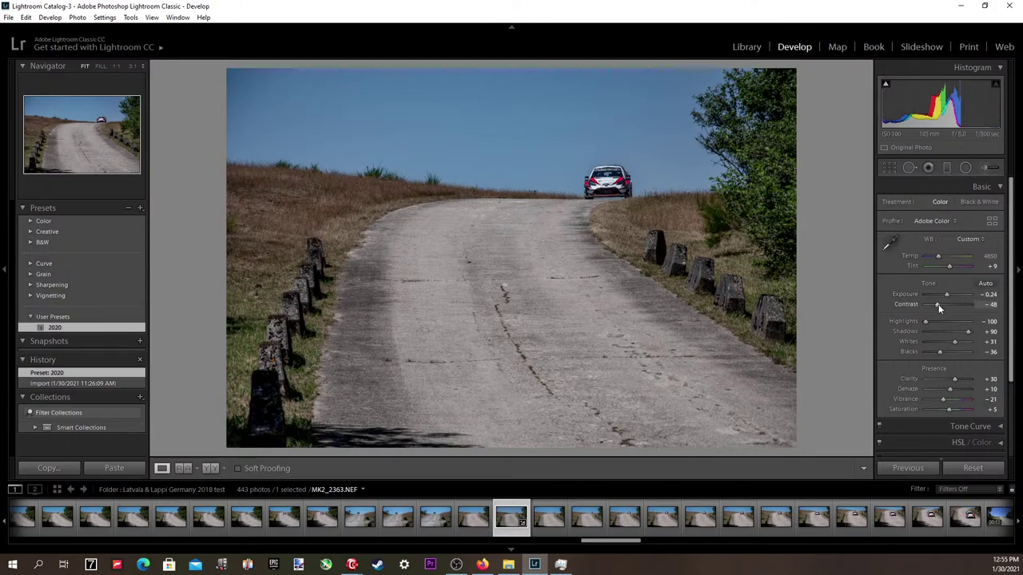
# Set the photo's Contrast to -40 and its Exposure to -0.48.
pyautogui.moveTo(939, 304)
pyautogui.mouseDown()
pyautogui.moveTo(977, 294)
pyautogui.moveTo(945, 293)
pyautogui.mouseUp()
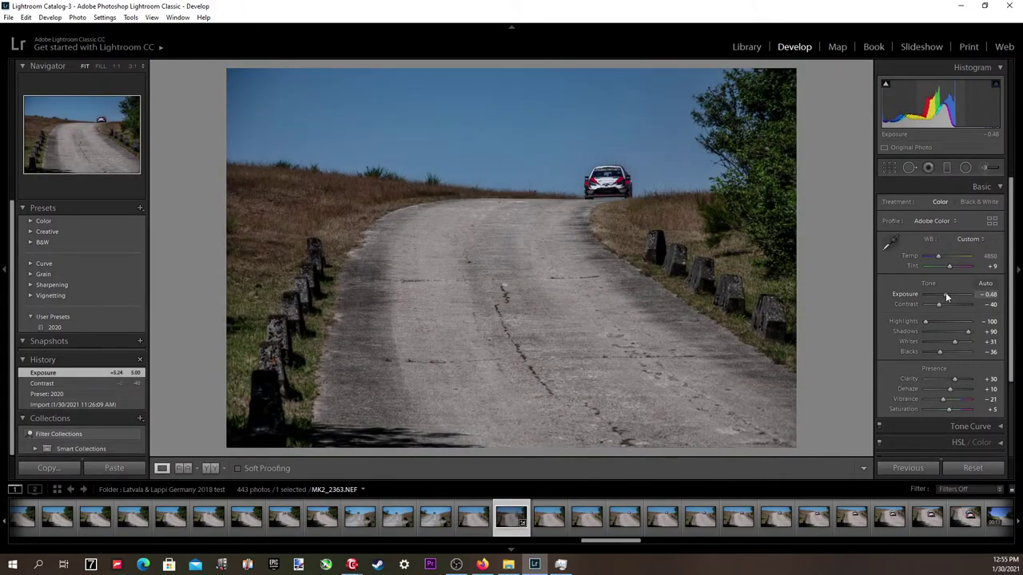
pyautogui.click(977, 295)
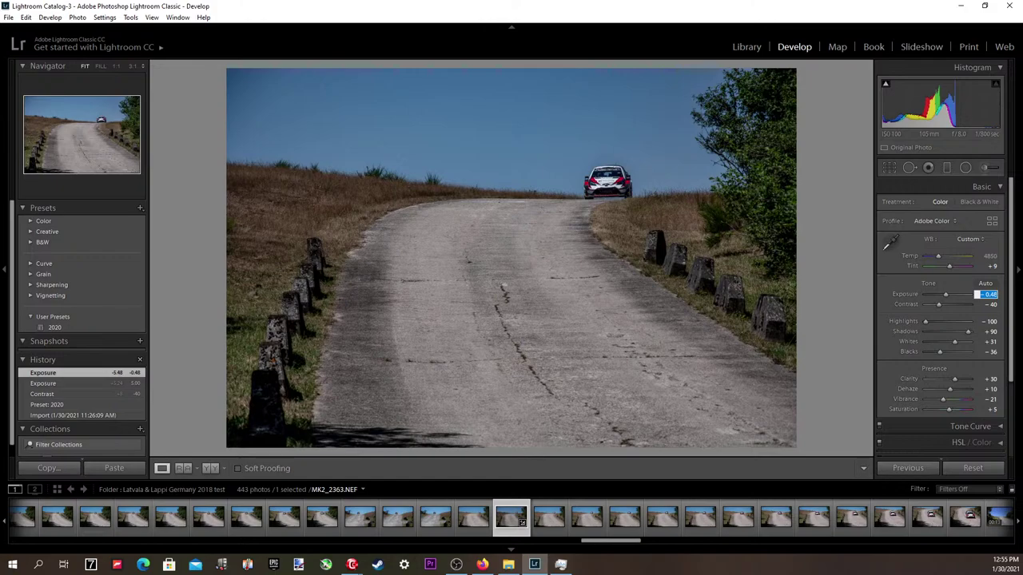
pyautogui.hotkey('alt', 'Tab')
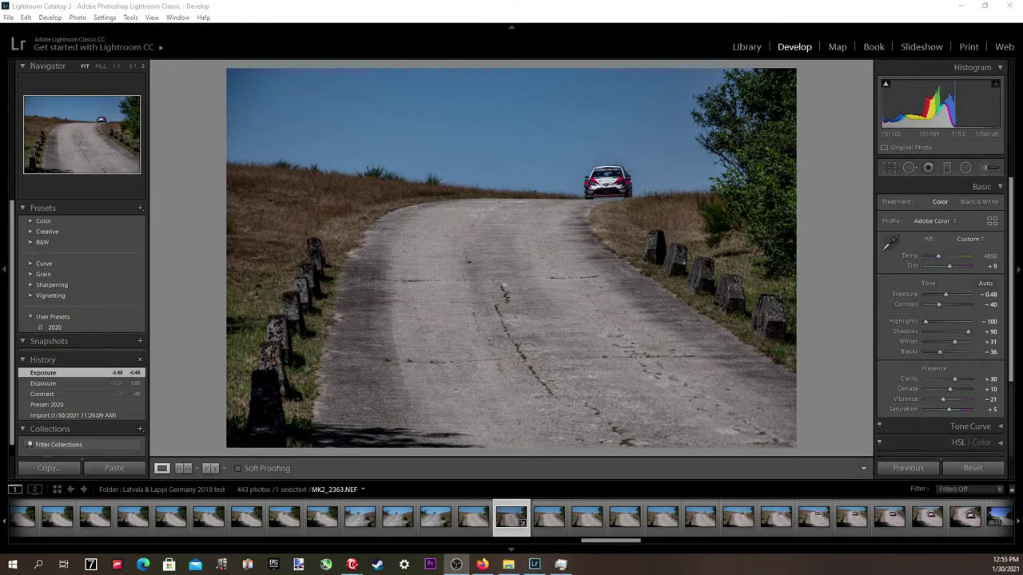
pyautogui.click(989, 296)
pyautogui.hotkey('alt', 'Tab')
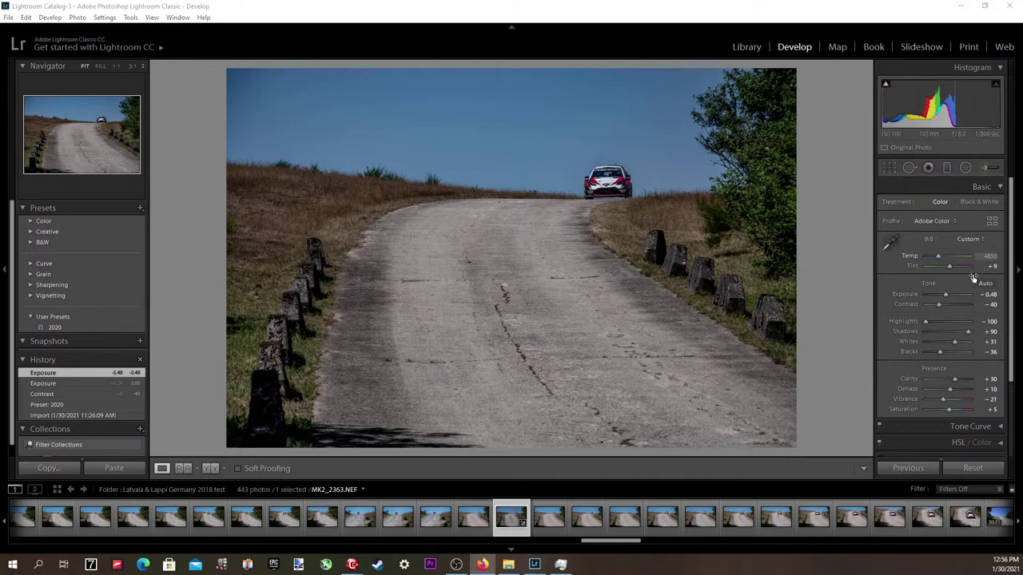
# Raise the Exposure in 0.10 increments to -0.08 and set the Contrast to -19.
pyautogui.click(989, 296)
pyautogui.press('Up')
pyautogui.press('Up')
pyautogui.press('Up')
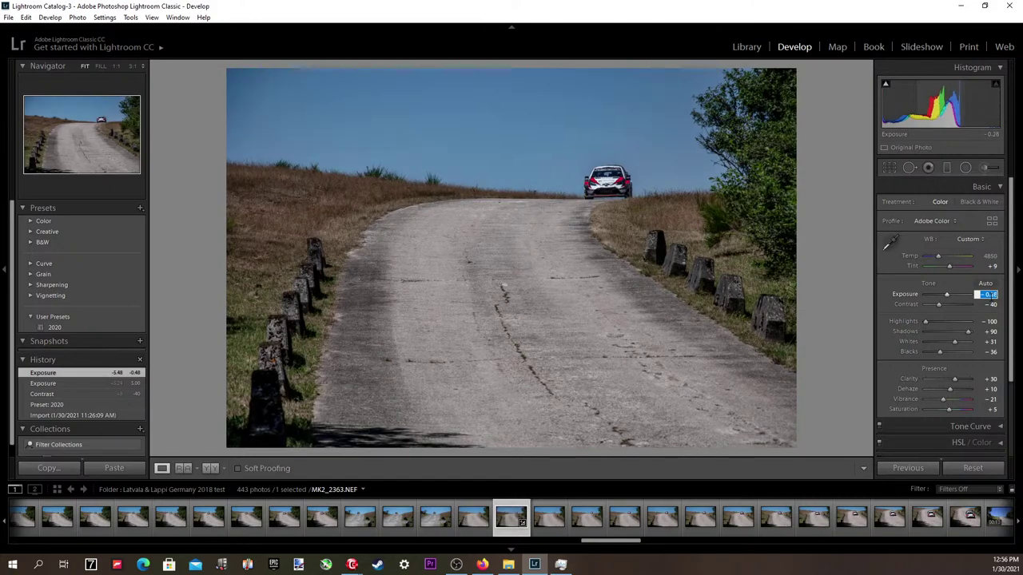
pyautogui.click(941, 307)
pyautogui.moveTo(941, 307); pyautogui.dragTo(946, 307)
pyautogui.click(989, 294)
pyautogui.press('Up')
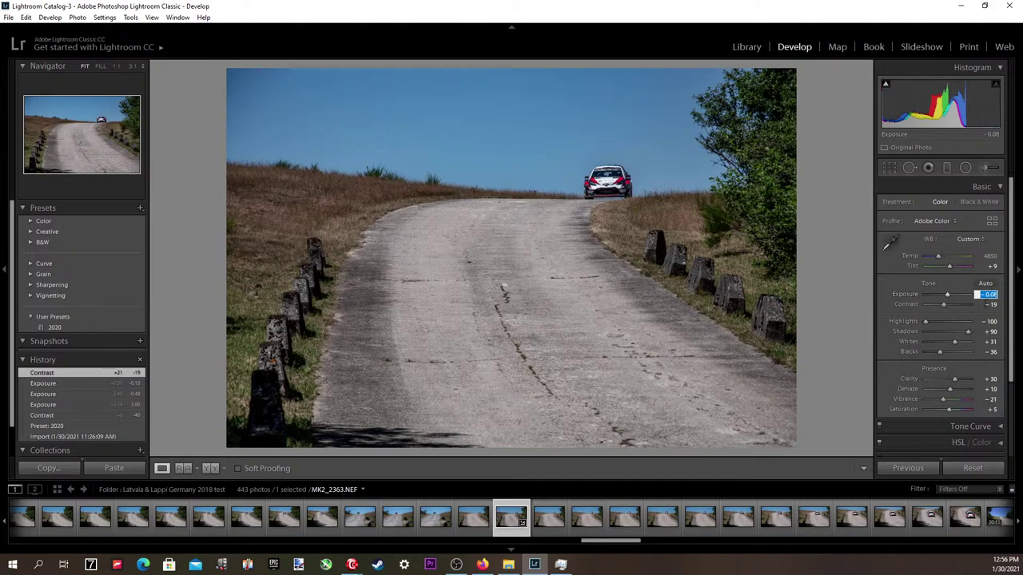
# Set the Highlights to -100 and the Shadows to +95.
pyautogui.moveTo(926, 321); pyautogui.dragTo(923, 320)
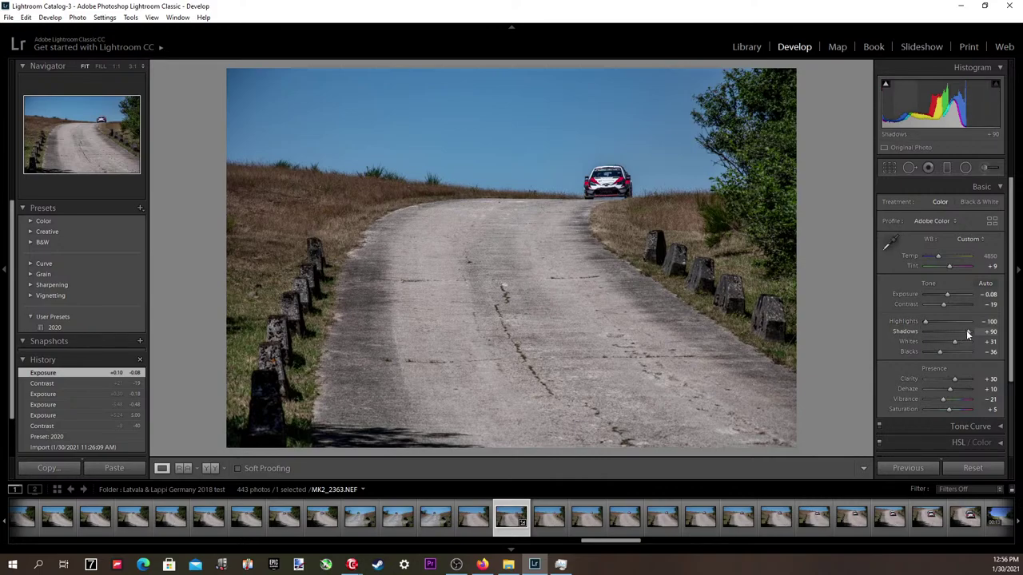
pyautogui.moveTo(966, 332); pyautogui.dragTo(967, 329)
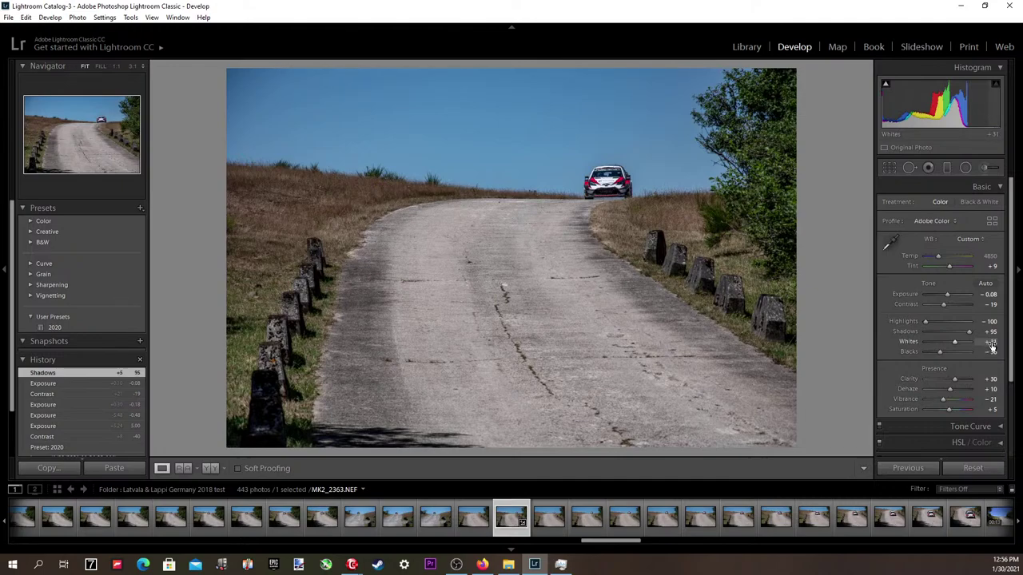
# Set the photo's Whites to +33 while checking the white clipping preview.
pyautogui.keyDown('alt'); pyautogui.click(991, 344); pyautogui.keyUp('alt')
pyautogui.press('Up')
pyautogui.press('Up')
pyautogui.press('Up')
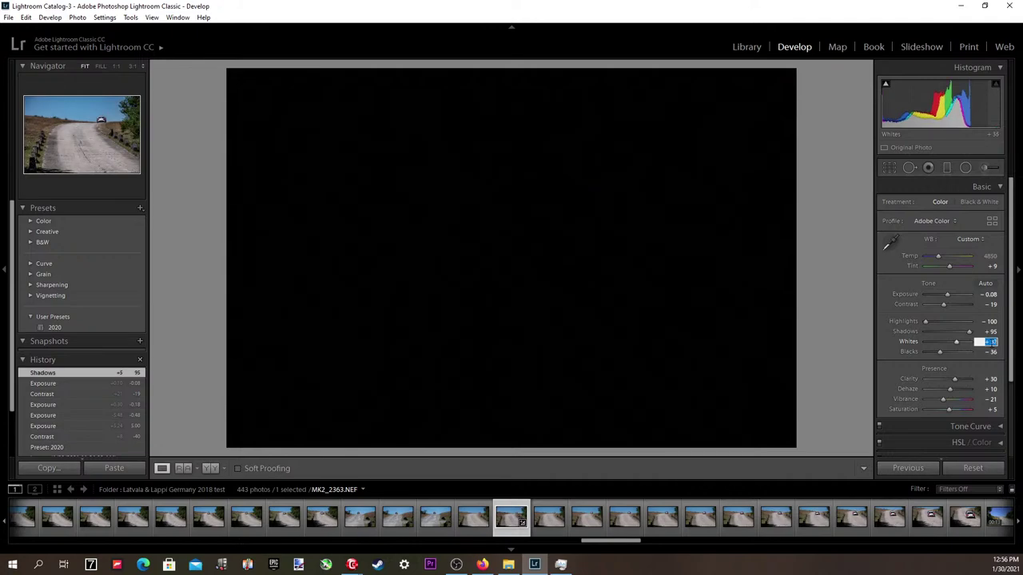
pyautogui.press('Down')
pyautogui.press('Down')
pyautogui.press('Down')
pyautogui.press('Down')
pyautogui.press('Down')
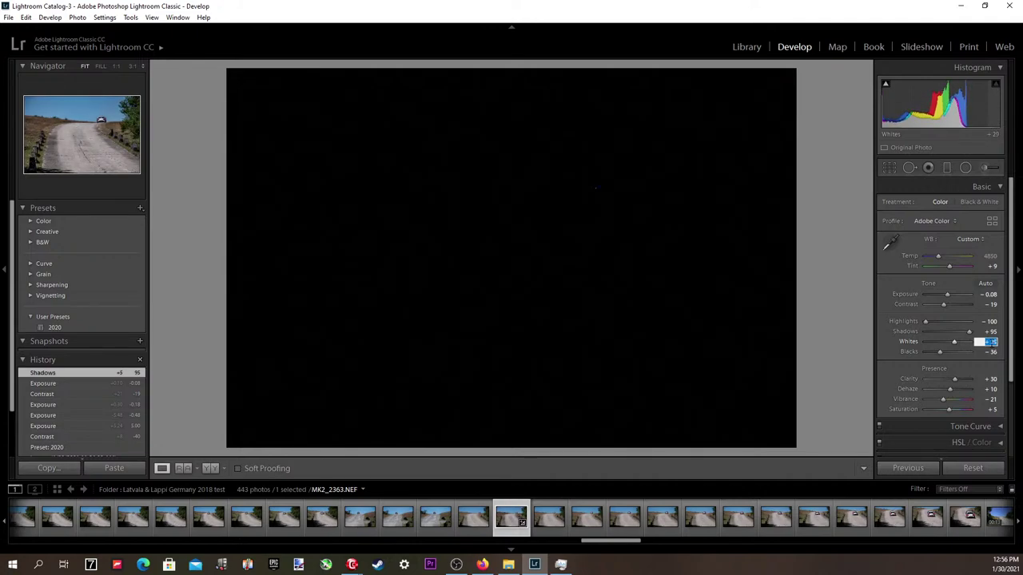
pyautogui.press('Up')
pyautogui.press('Up')
pyautogui.press('Up')
pyautogui.press('Up')
pyautogui.press('Up')
pyautogui.press('Up')
pyautogui.press('Up')
pyautogui.press('Up')
pyautogui.press('Up')
pyautogui.press('Up')
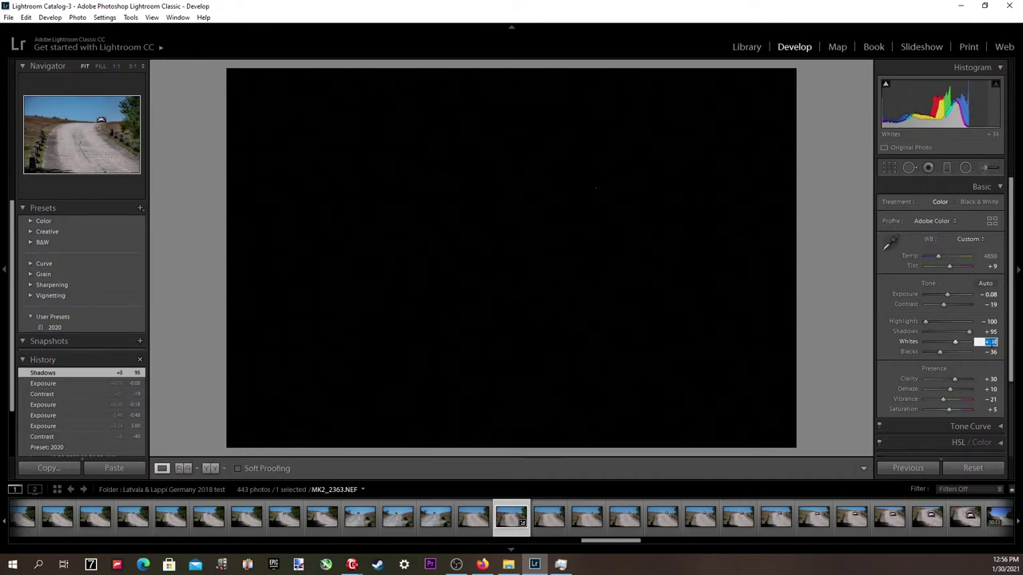
pyautogui.press('Down')
pyautogui.press('Down')
pyautogui.press('Down')
pyautogui.press('Down')
pyautogui.press('Down')
pyautogui.press('Down')
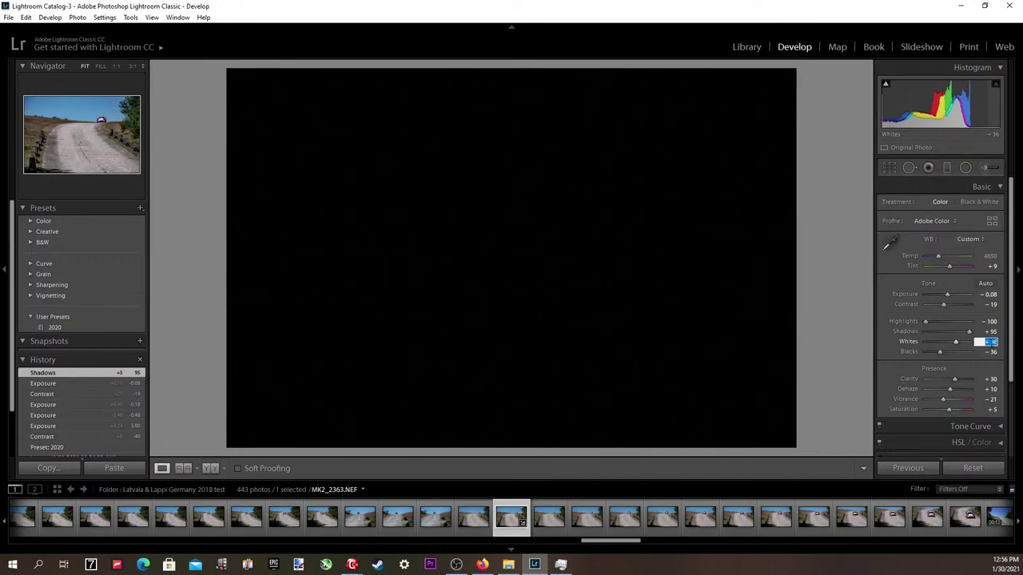
pyautogui.press('Tab')
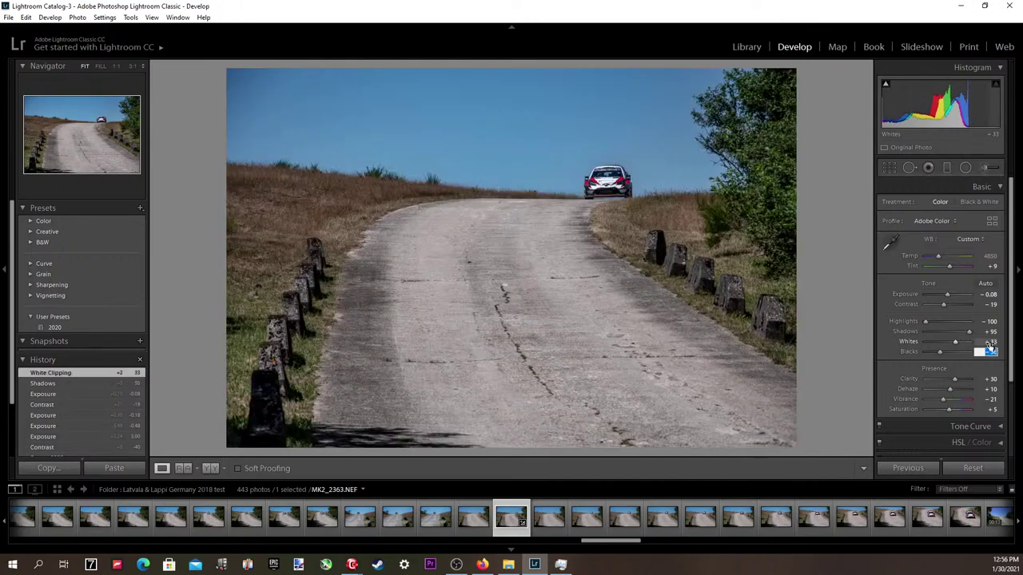
# Raise the photo's Blacks to +1 while checking the black clipping preview.
pyautogui.press('Up')
pyautogui.press('Up')
pyautogui.press('Up')
pyautogui.press('Up')
pyautogui.press('Up')
pyautogui.press('Up')
pyautogui.press('Up')
pyautogui.press('Up')
pyautogui.press('Up')
pyautogui.press('Up')
pyautogui.press('Up')
pyautogui.press('Up')
pyautogui.press('Up')
pyautogui.press('Up')
pyautogui.press('Up')
pyautogui.press('Up')
pyautogui.press('Up')
pyautogui.press('Up')
pyautogui.press('Up')
pyautogui.press('Up')
pyautogui.press('Up')
pyautogui.press('Up')
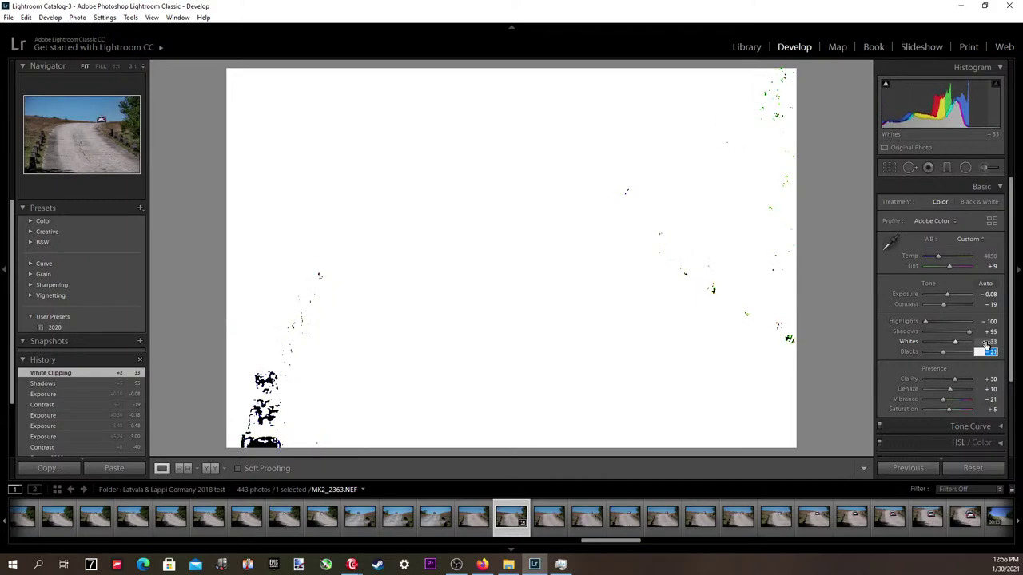
pyautogui.press('Up')
pyautogui.press('Up')
pyautogui.press('Up')
pyautogui.press('Up')
pyautogui.press('Up')
pyautogui.press('Up')
pyautogui.press('Up')
pyautogui.press('Up')
pyautogui.press('Up')
pyautogui.press('Up')
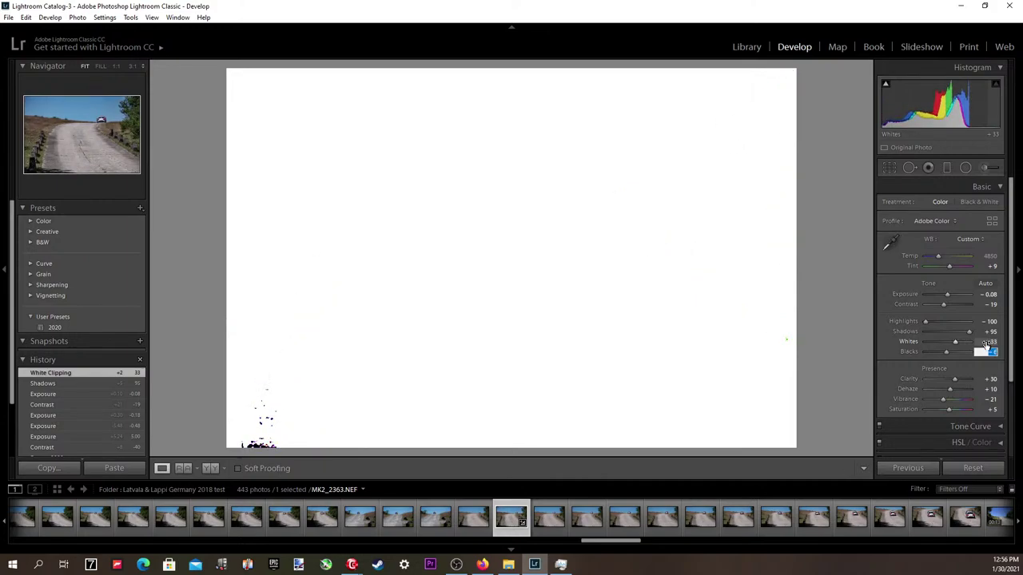
pyautogui.press('Up')
pyautogui.press('Up')
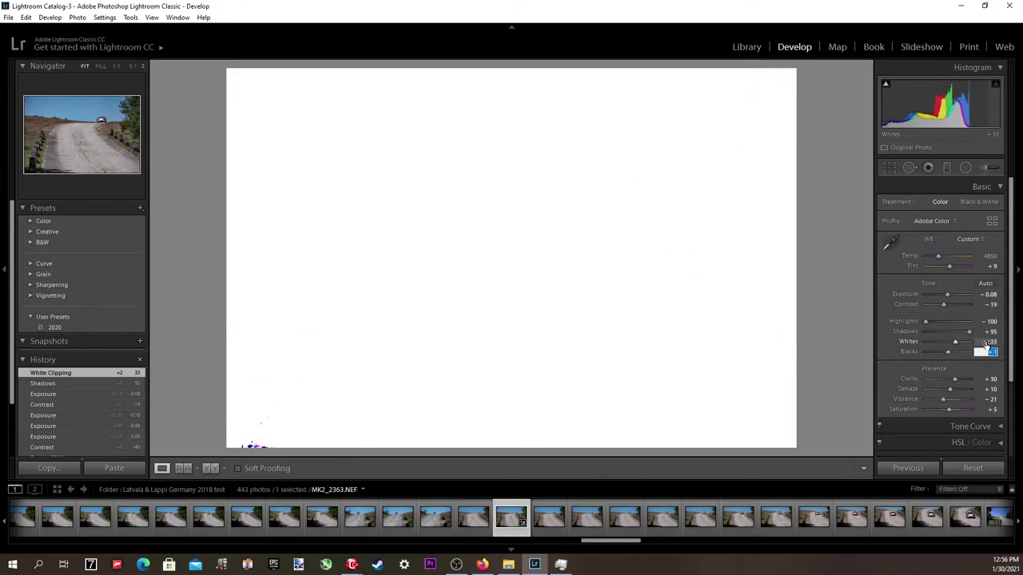
pyautogui.press('Return')
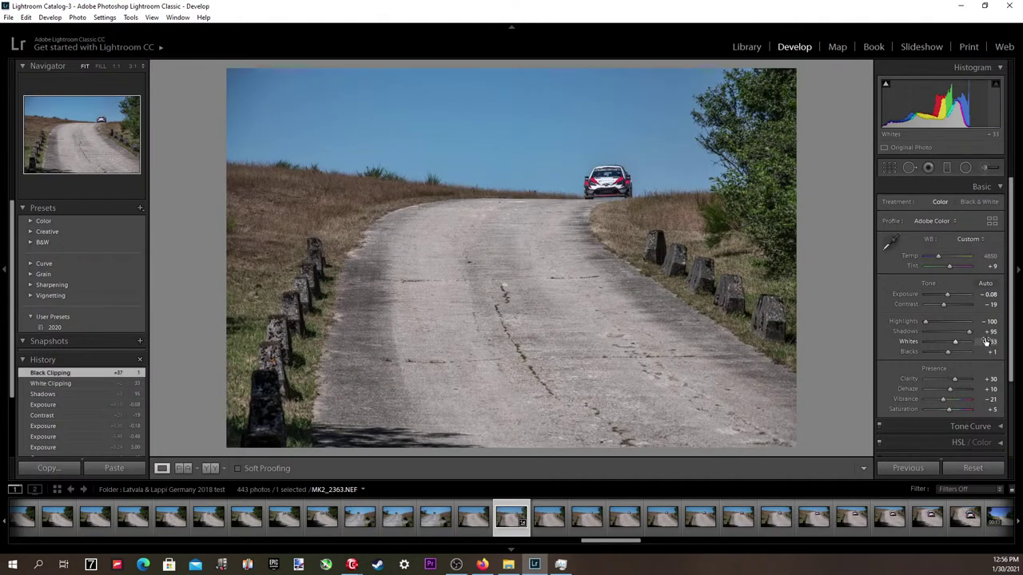
# Set the photo's white balance temperature to 4900 after trying warmer and cooler values.
pyautogui.click(990, 256)
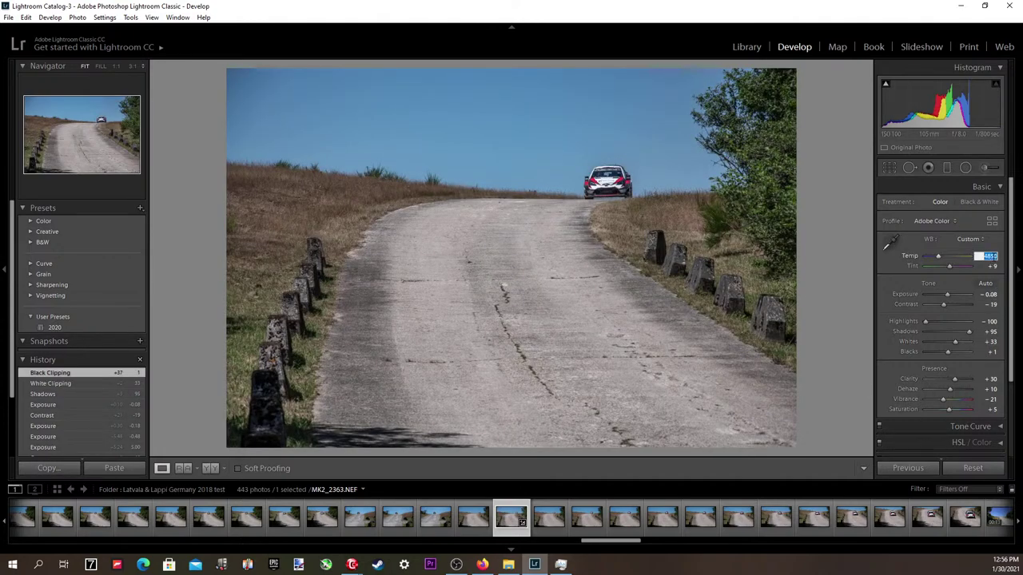
pyautogui.press('Up')
pyautogui.press('Up')
pyautogui.press('Up')
pyautogui.press('Up')
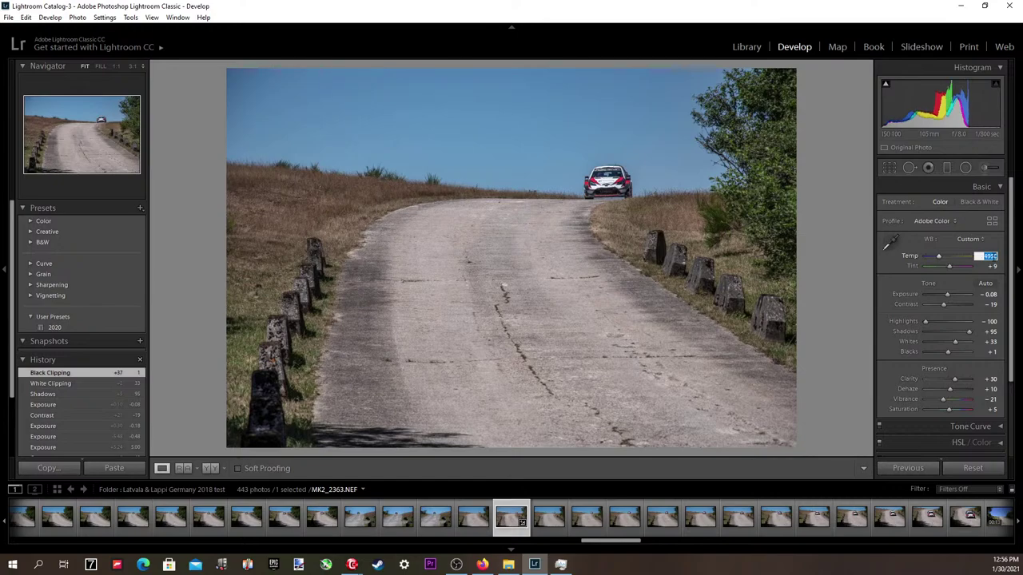
pyautogui.press('Up')
pyautogui.press('Up')
pyautogui.press('Up')
pyautogui.press('Down')
pyautogui.press('Down')
pyautogui.press('Down')
pyautogui.press('Down')
pyautogui.press('Down')
pyautogui.press('Down')
pyautogui.press('Down')
pyautogui.press('Up')
pyautogui.press('Up')
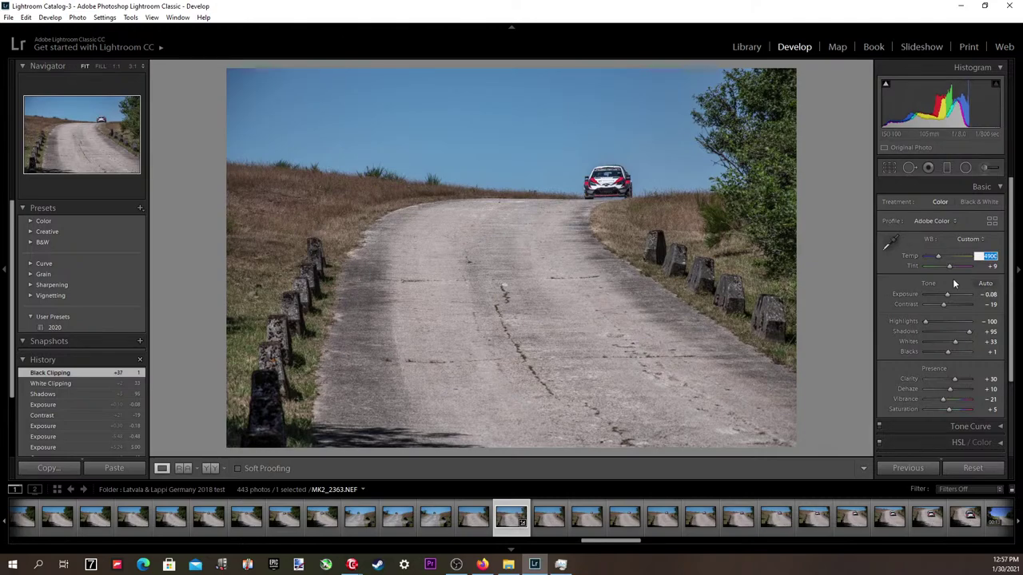
pyautogui.press('Return')
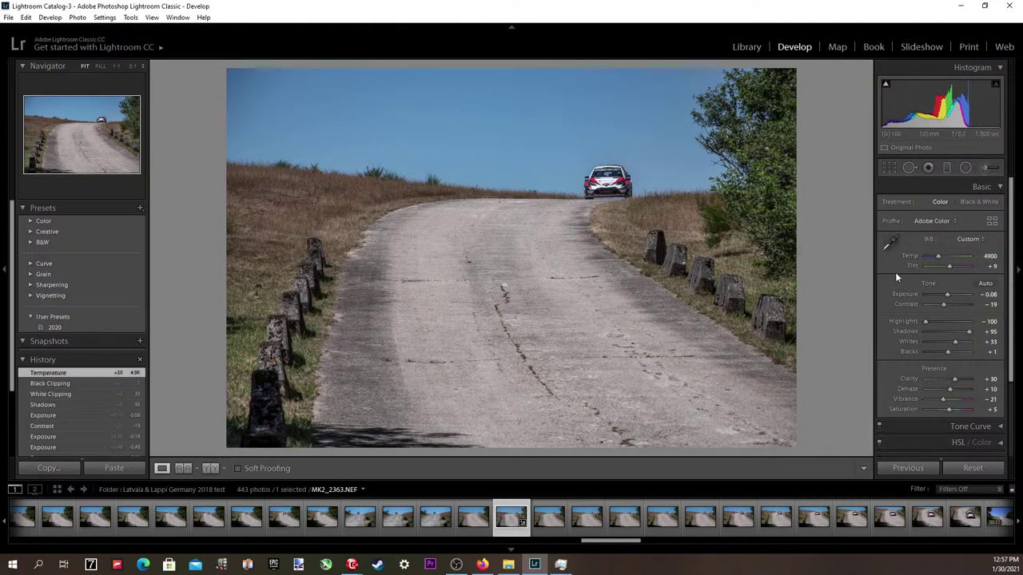
# Straighten the photo with Crop & Straighten to an angle of 0.70, keeping the original aspect, and apply the crop.
pyautogui.click(888, 167)
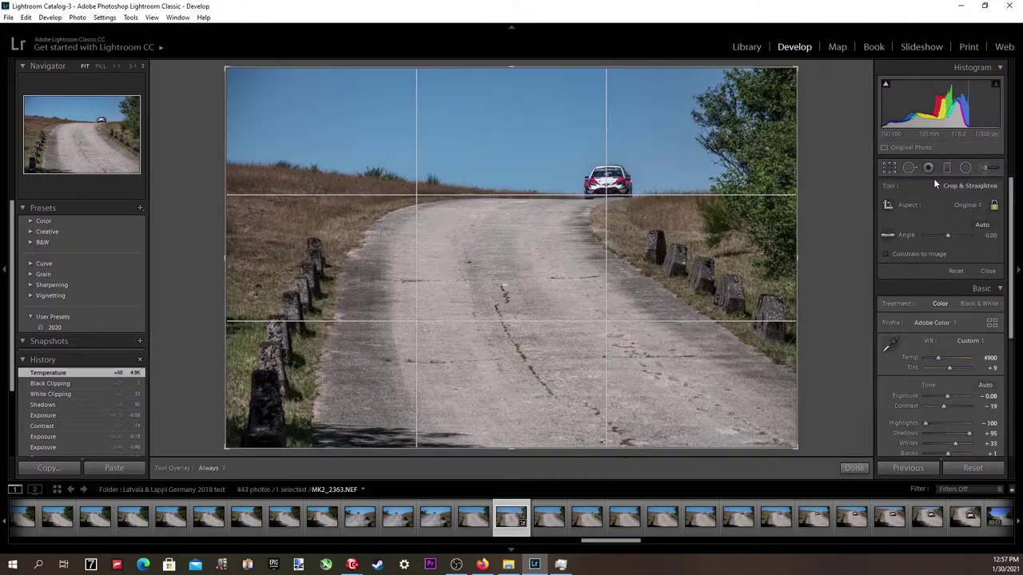
pyautogui.click(982, 227)
pyautogui.click(989, 235)
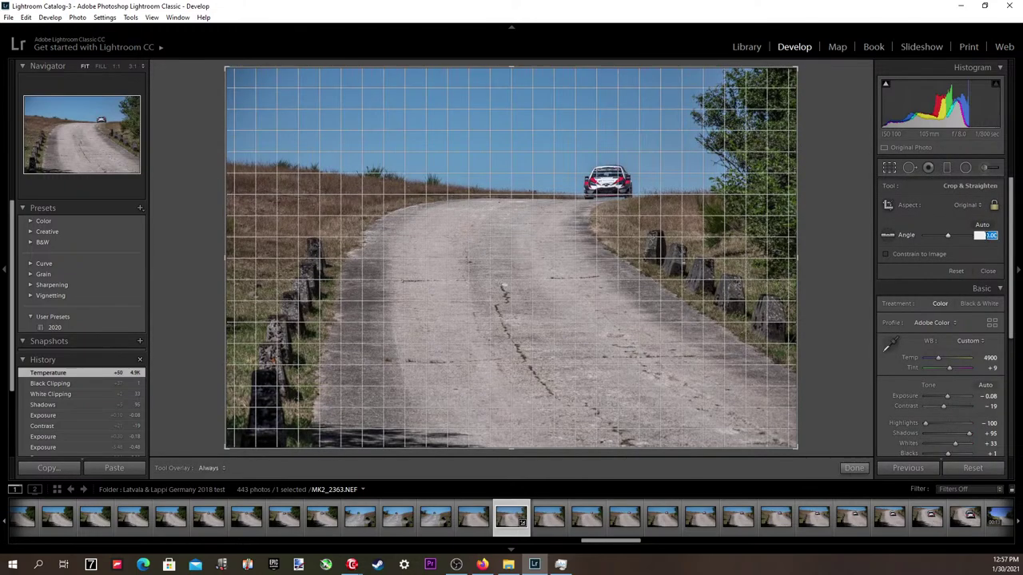
pyautogui.press('Up')
pyautogui.press('Up')
pyautogui.press('Up')
pyautogui.press('Up')
pyautogui.press('Up')
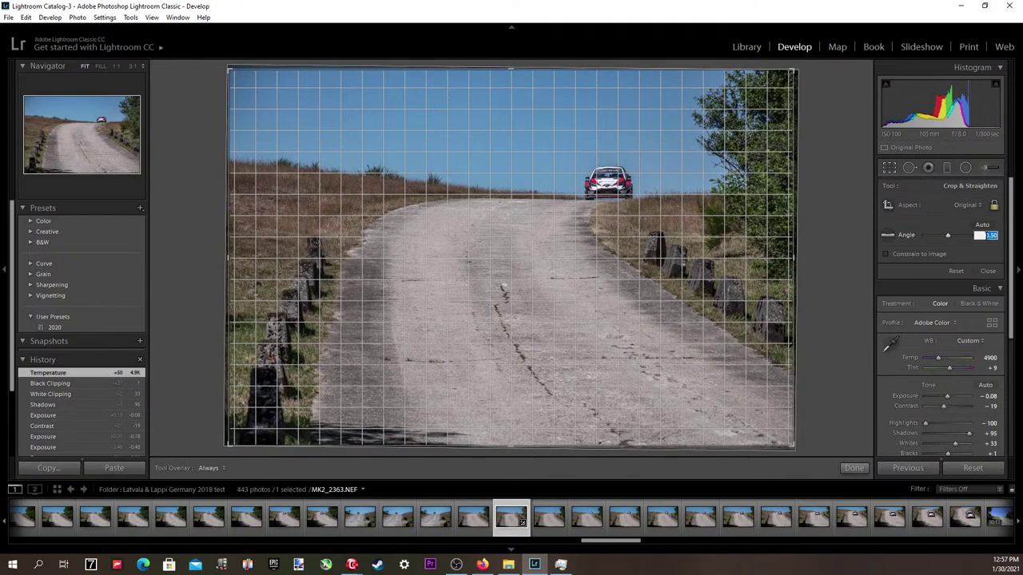
pyautogui.press('Up')
pyautogui.click(724, 324)
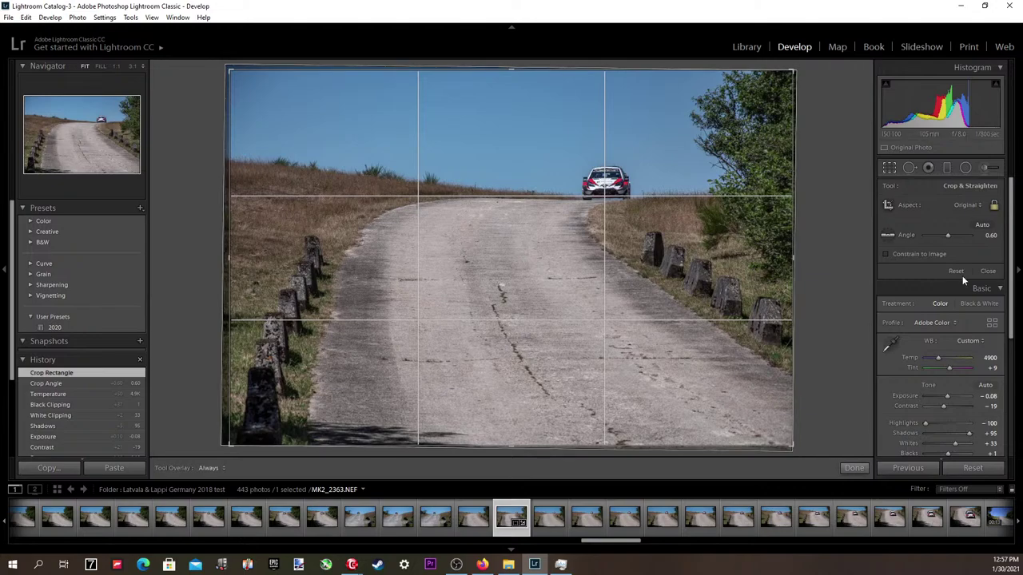
pyautogui.click(989, 235)
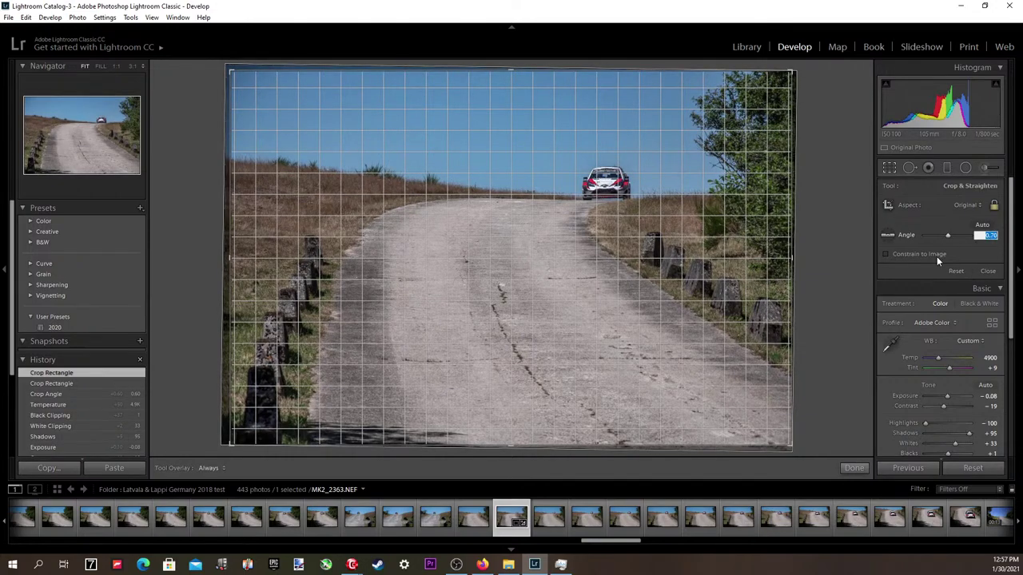
pyautogui.click(714, 296)
pyautogui.press('Return')
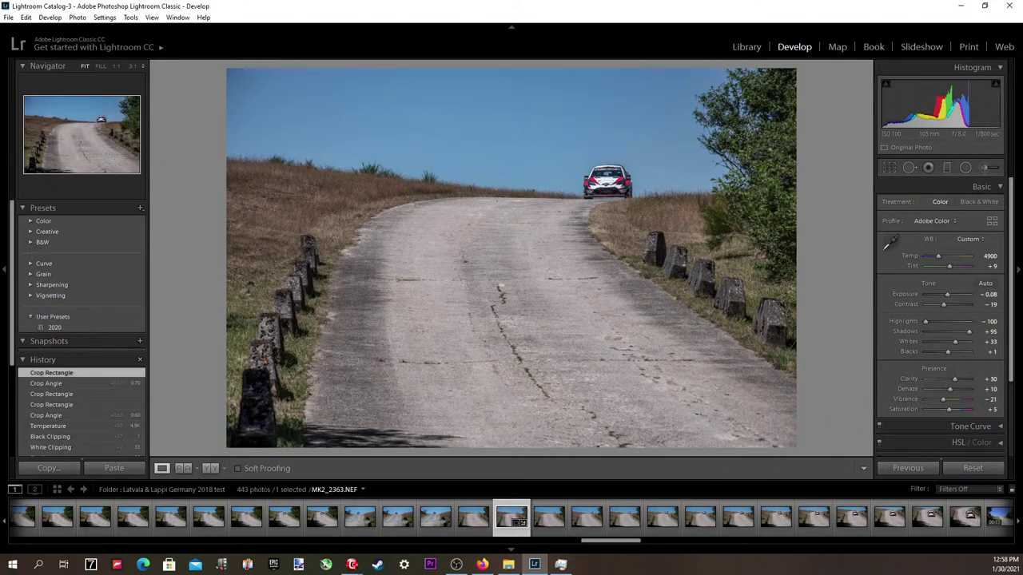
# Start exporting the photo and open its currently selected text watermark for editing.
pyautogui.click(8, 17)
pyautogui.click(36, 163)
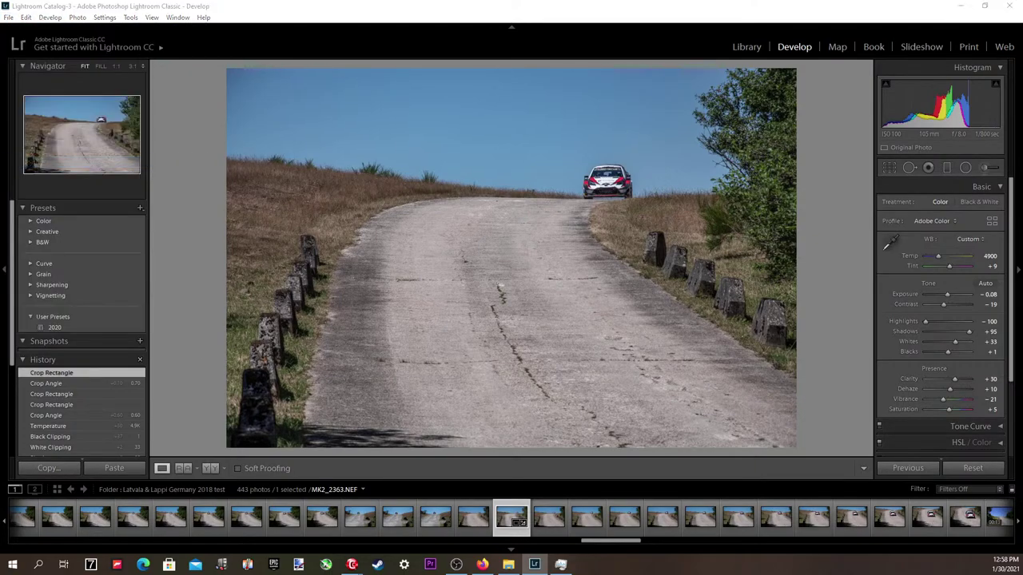
pyautogui.click(552, 315)
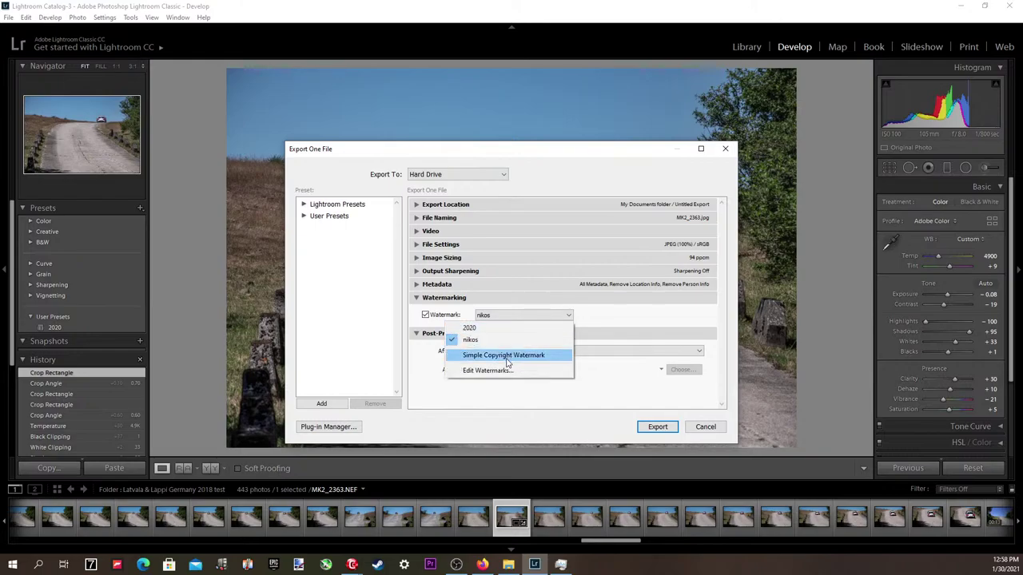
pyautogui.click(510, 371)
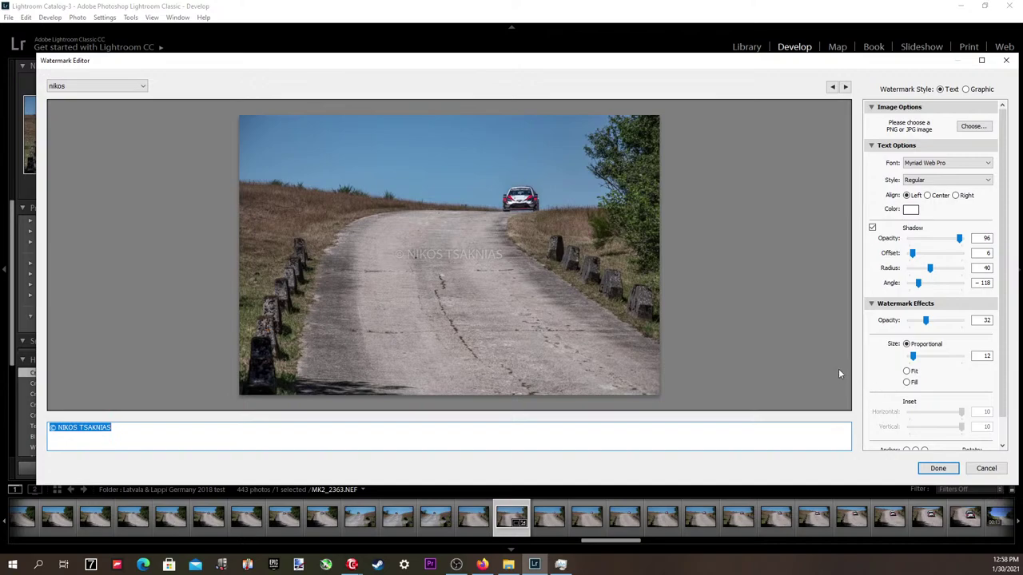
# Compare anchor positions for the text watermark and anchor it at the top centre of the photo.
pyautogui.scroll(-1, 919, 409)
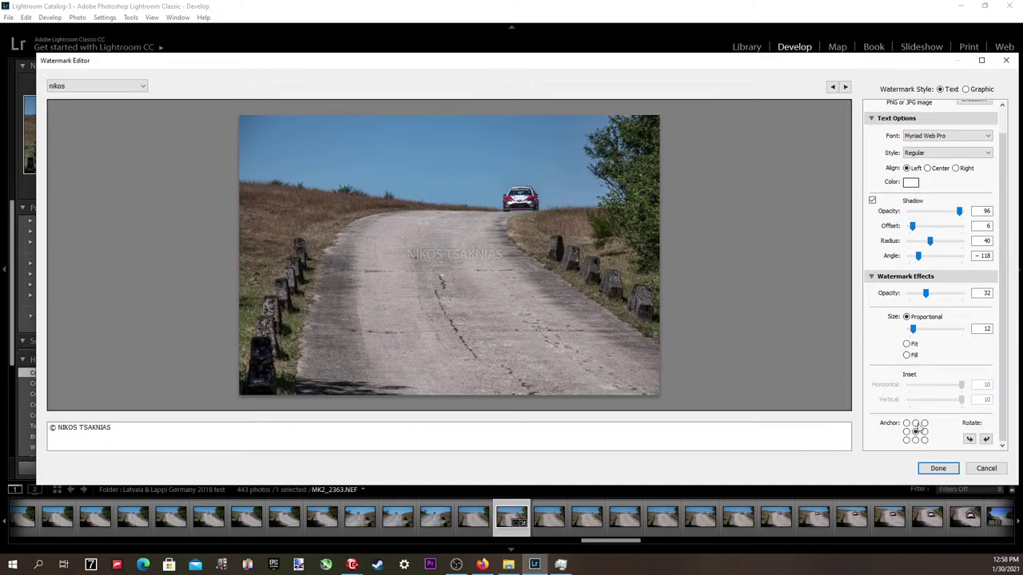
pyautogui.click(915, 422)
pyautogui.click(925, 423)
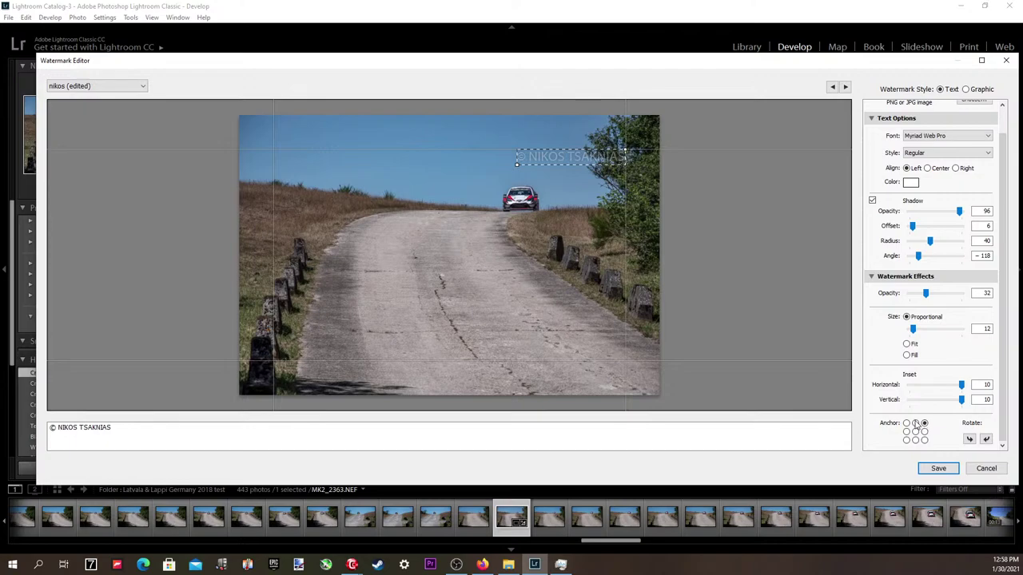
pyautogui.click(916, 423)
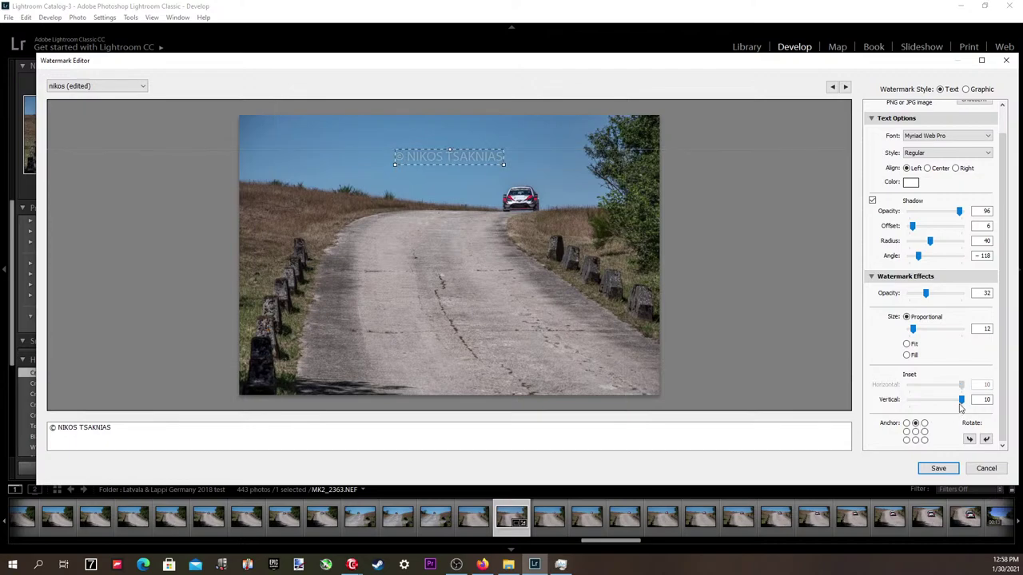
pyautogui.moveTo(960, 402); pyautogui.dragTo(964, 401)
pyautogui.click(916, 431)
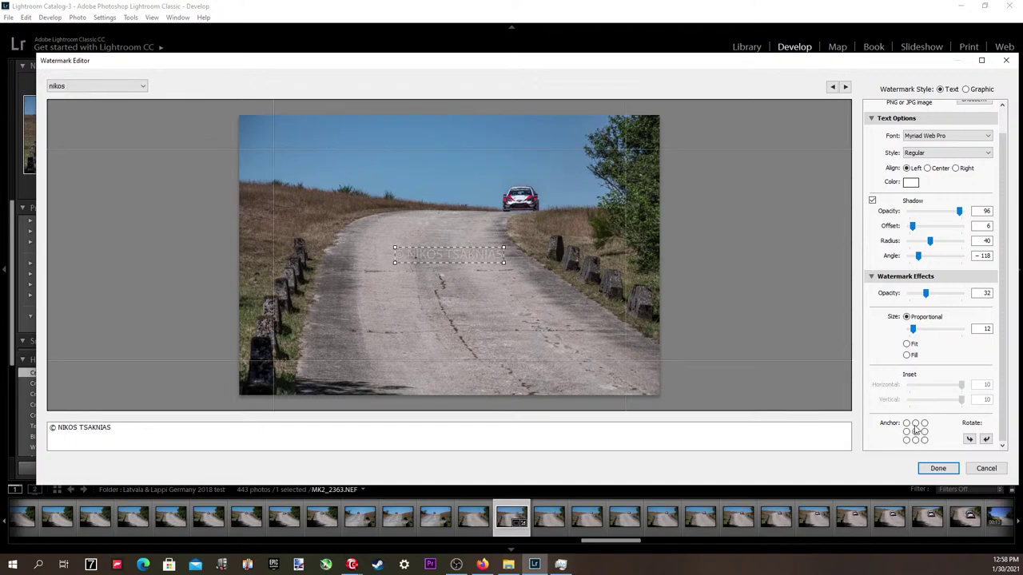
pyautogui.click(915, 423)
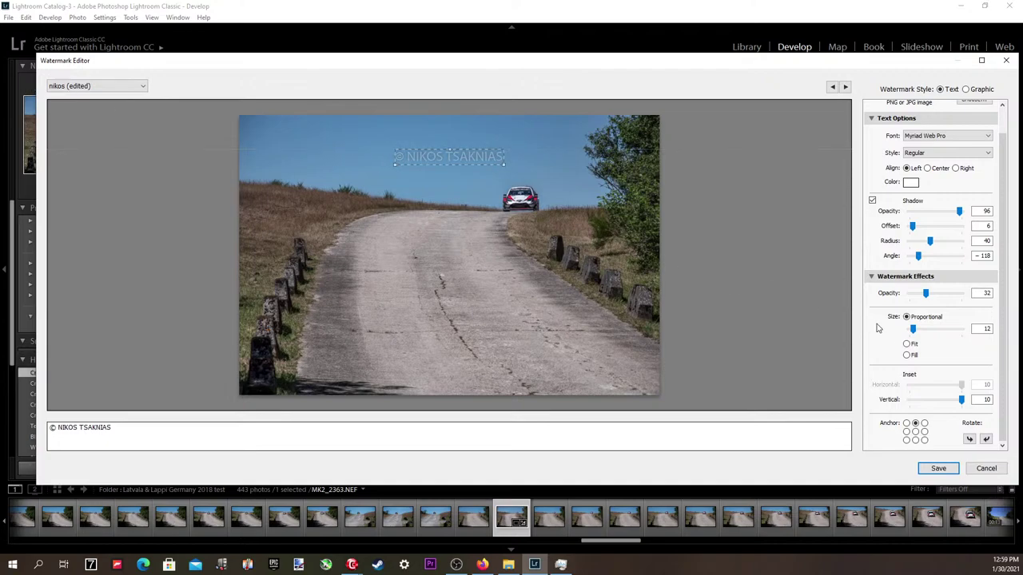
# Set the watermark's proportional size to 13.
pyautogui.click(977, 330)
pyautogui.press('Up')
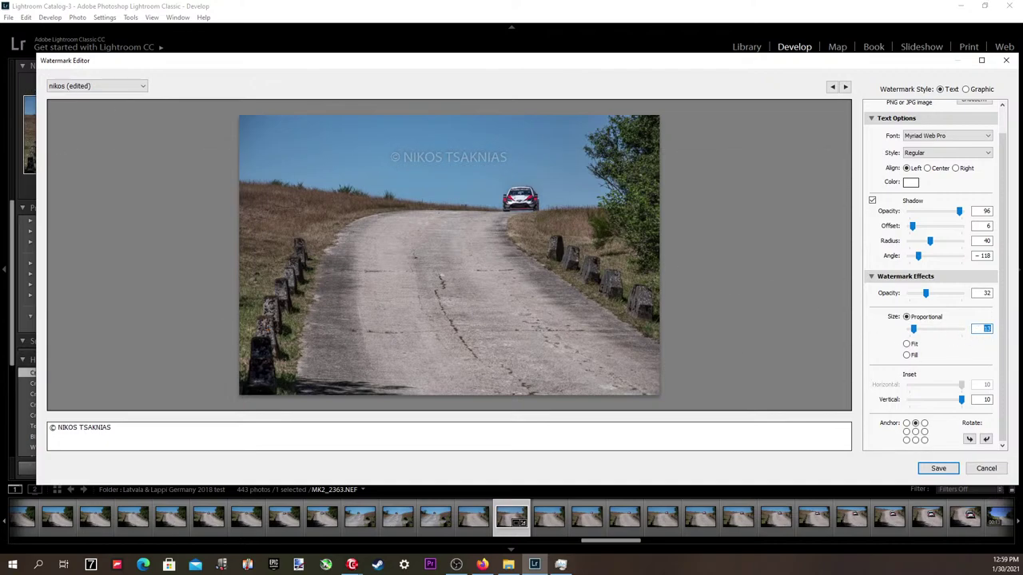
pyautogui.hotkey('alt', 'Tab')
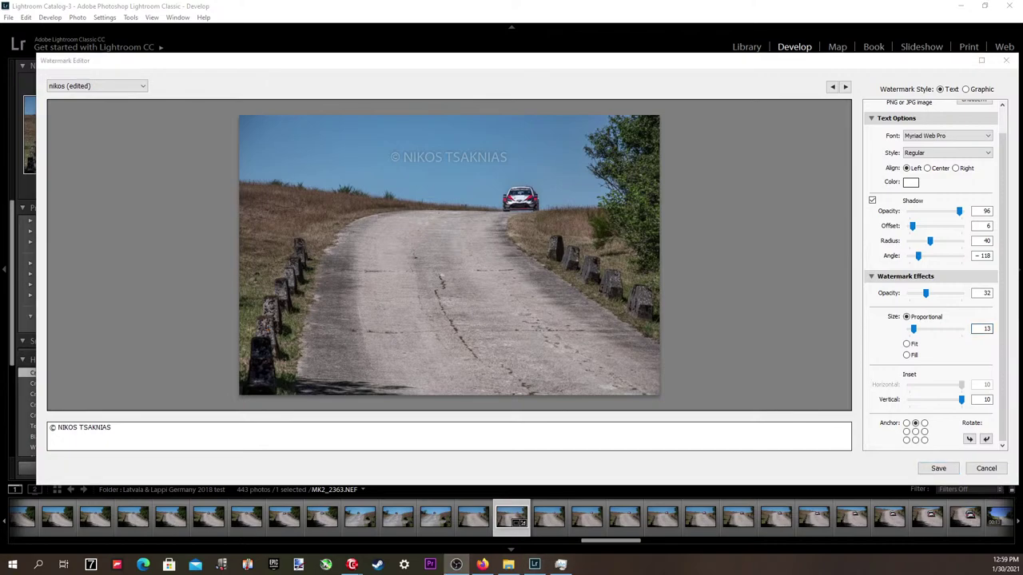
pyautogui.hotkey('alt', 'Tab')
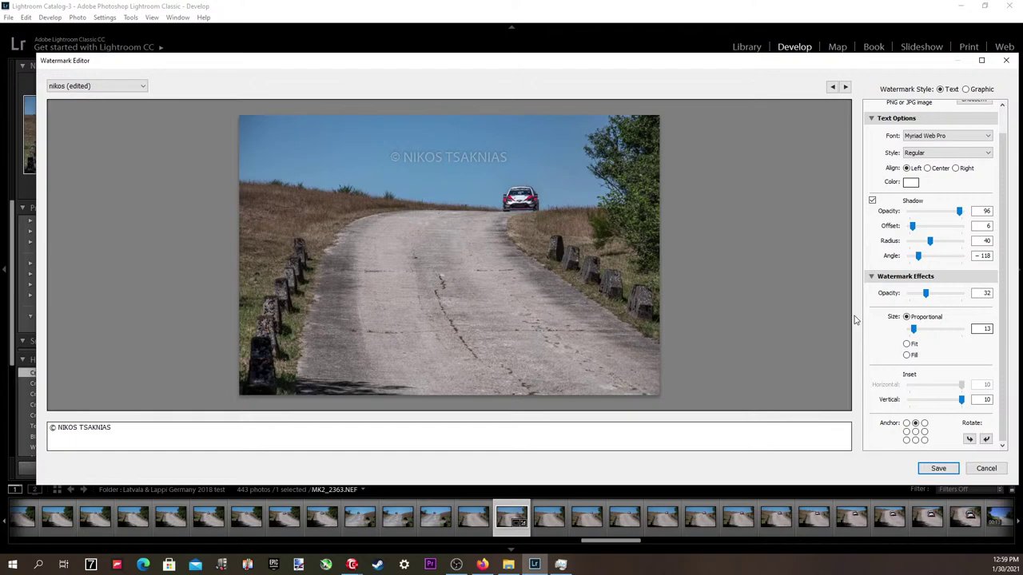
# Save the edits to the current watermark preset and export MK2_2363 as a JPEG with that watermark.
pyautogui.click(931, 474)
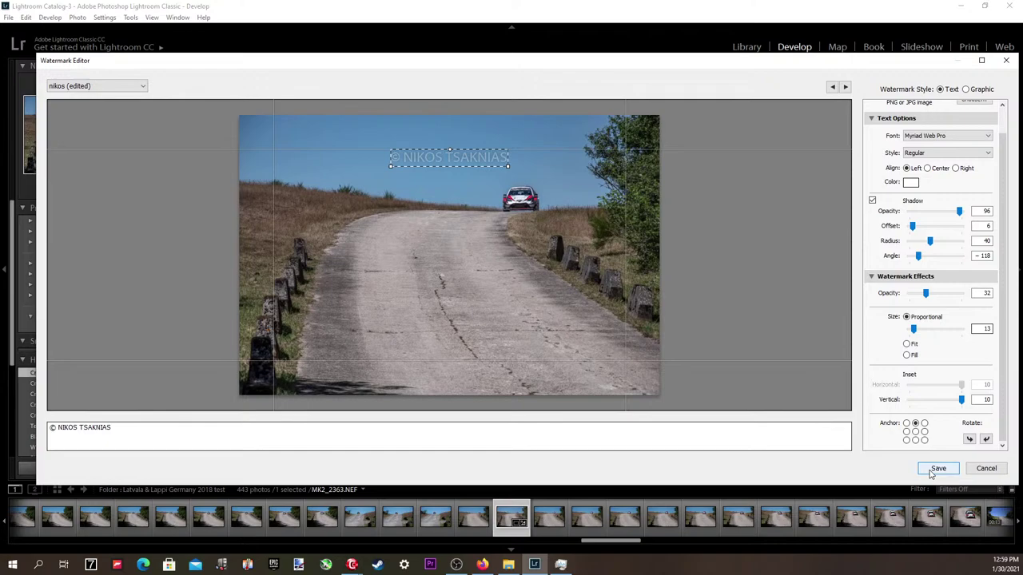
pyautogui.click(127, 86)
pyautogui.click(115, 169)
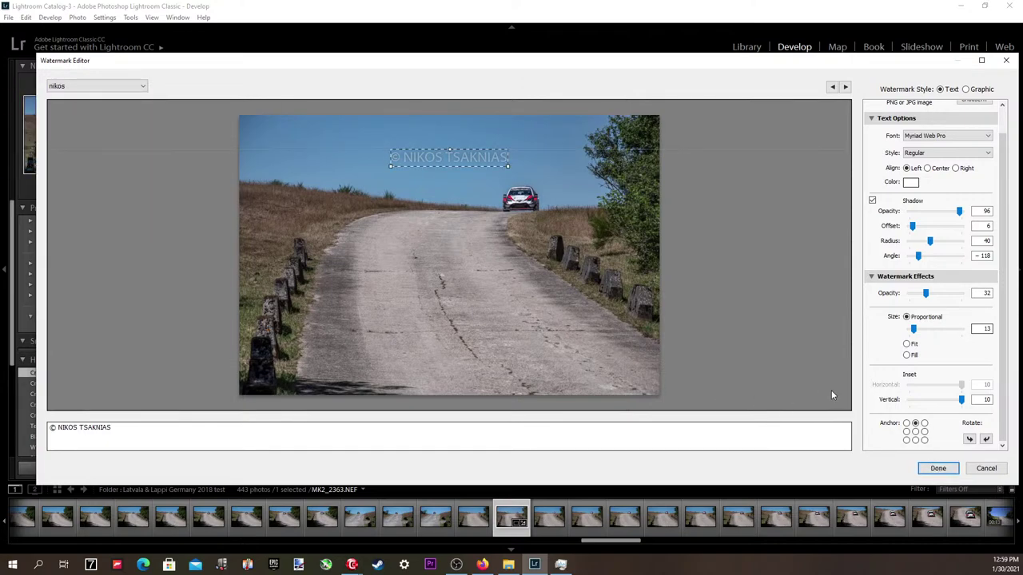
pyautogui.click(935, 469)
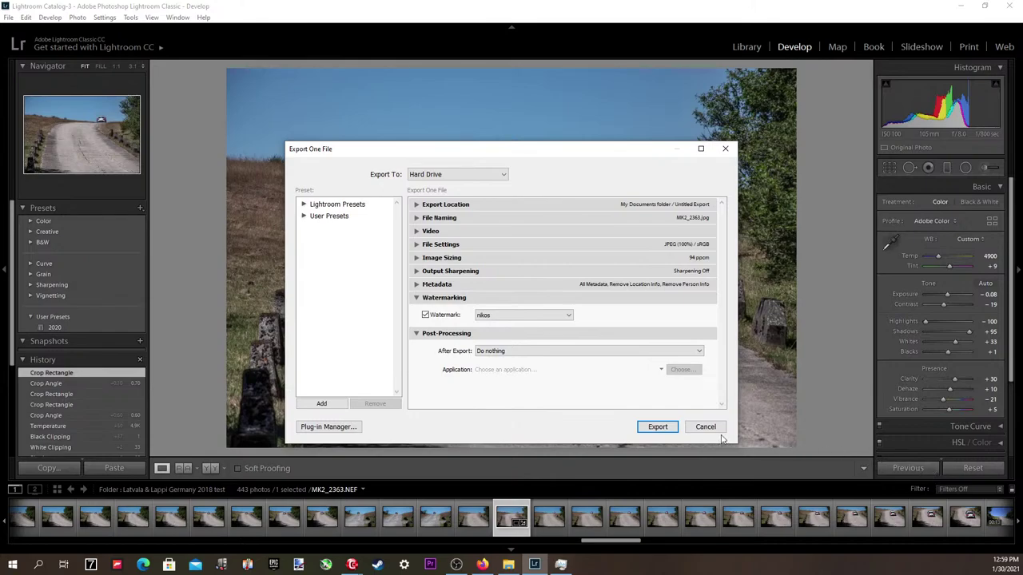
pyautogui.click(673, 429)
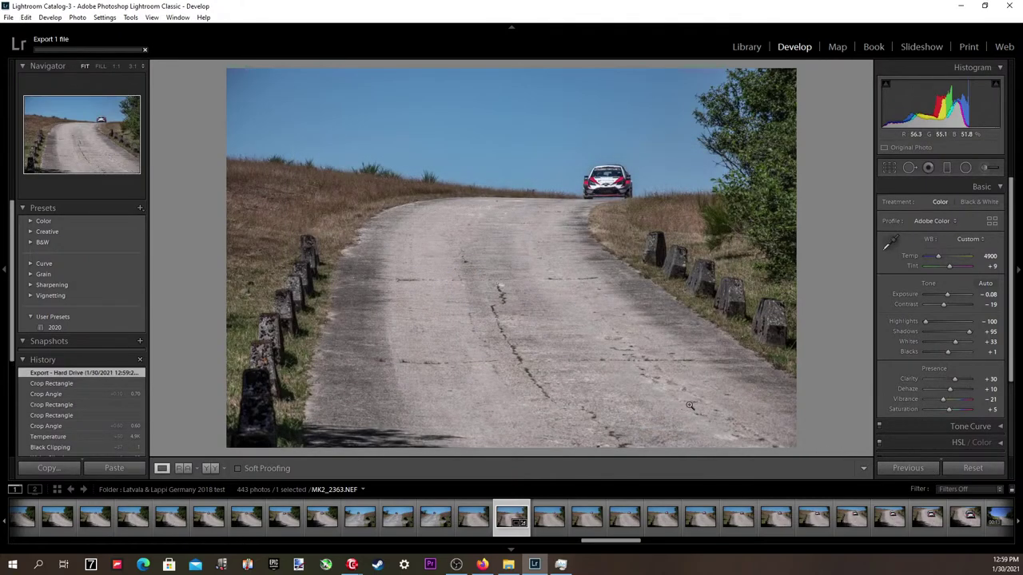
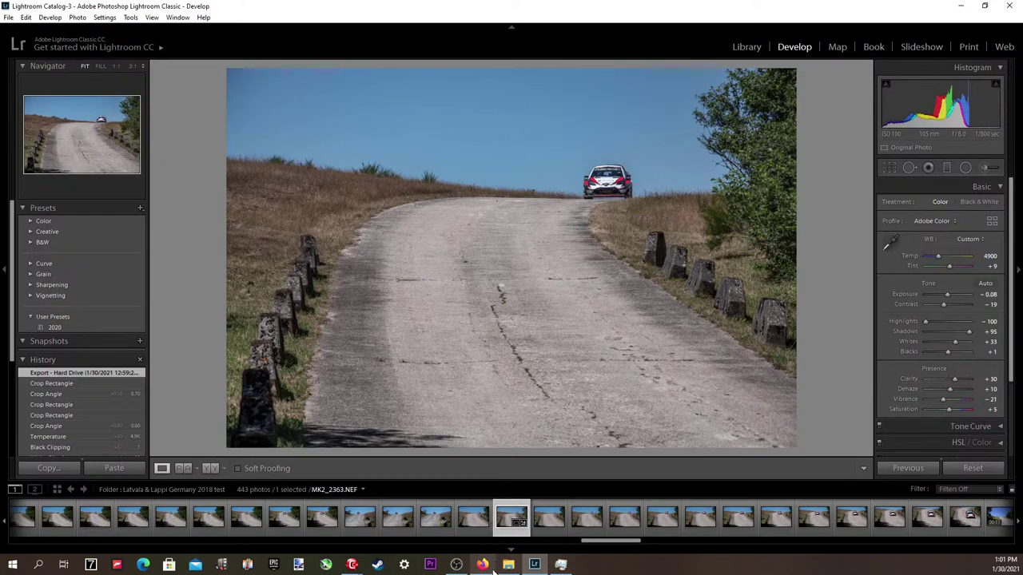
# Switch to File Explorer, open the exported MK2_2363 from the Untitled Export folder and examine its watermark full screen.
pyautogui.moveTo(486, 569)
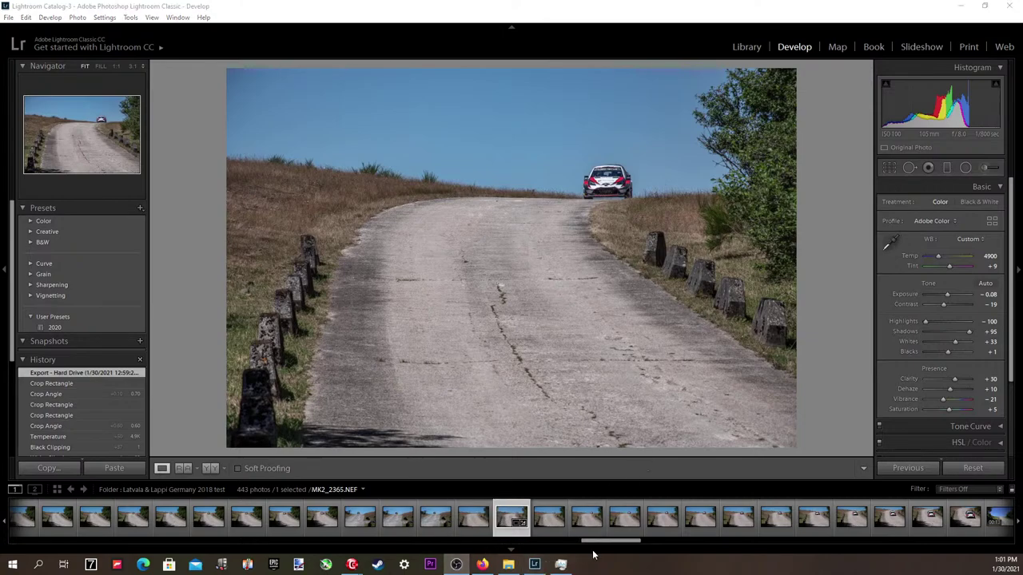
pyautogui.click(508, 564)
pyautogui.click(906, 384)
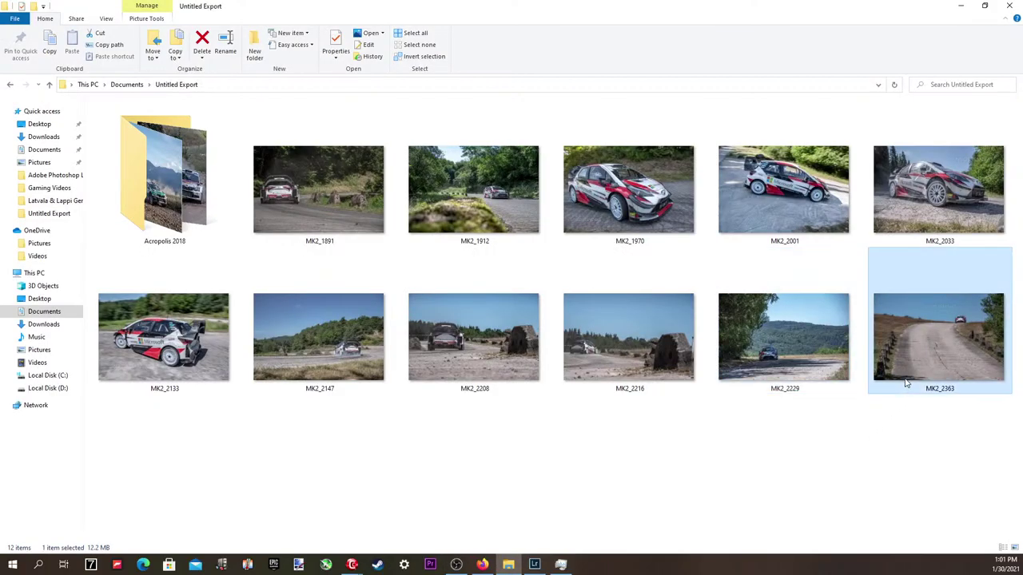
pyautogui.doubleClick(906, 383)
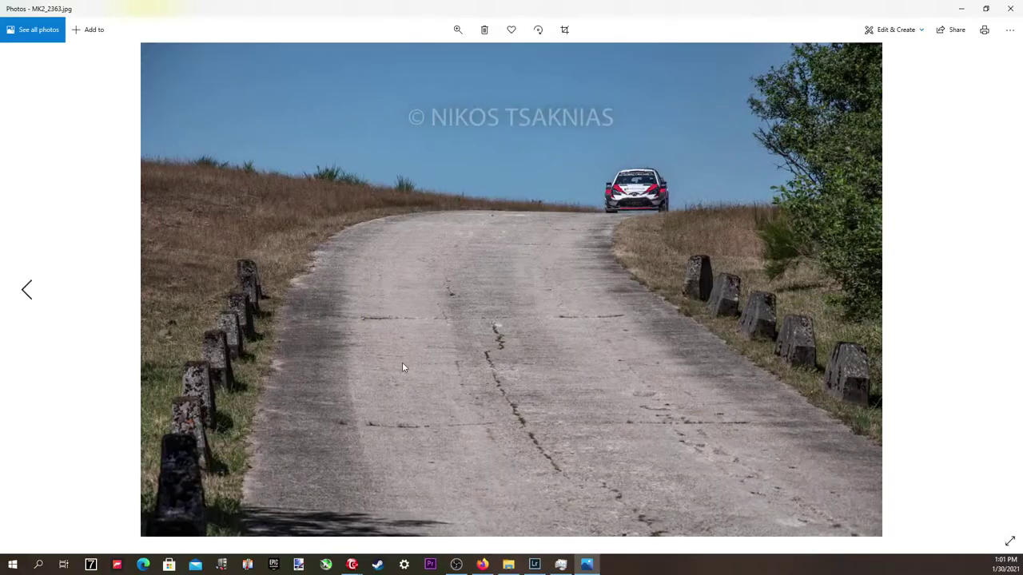
pyautogui.click(1010, 541)
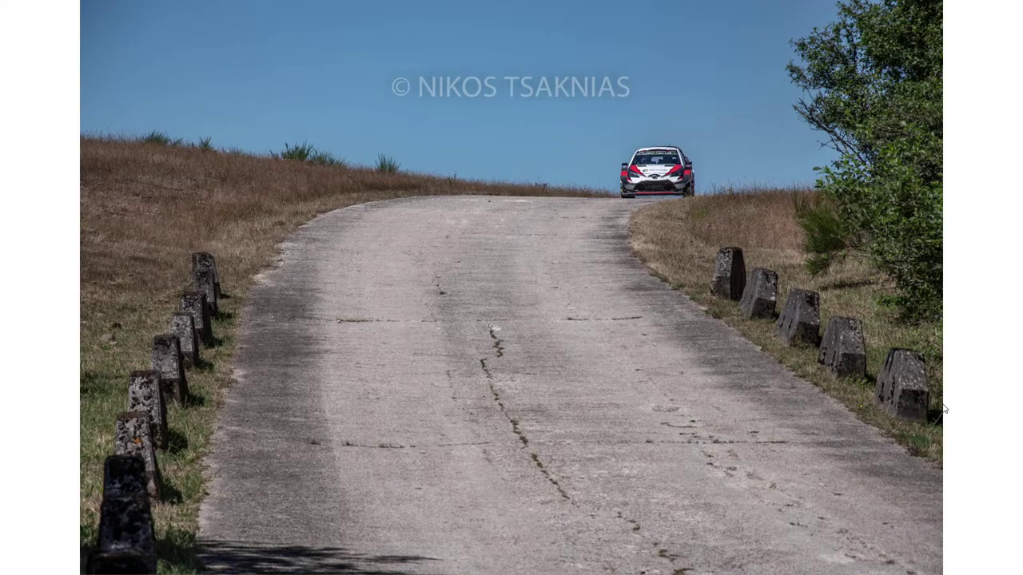
pyautogui.press('Escape')
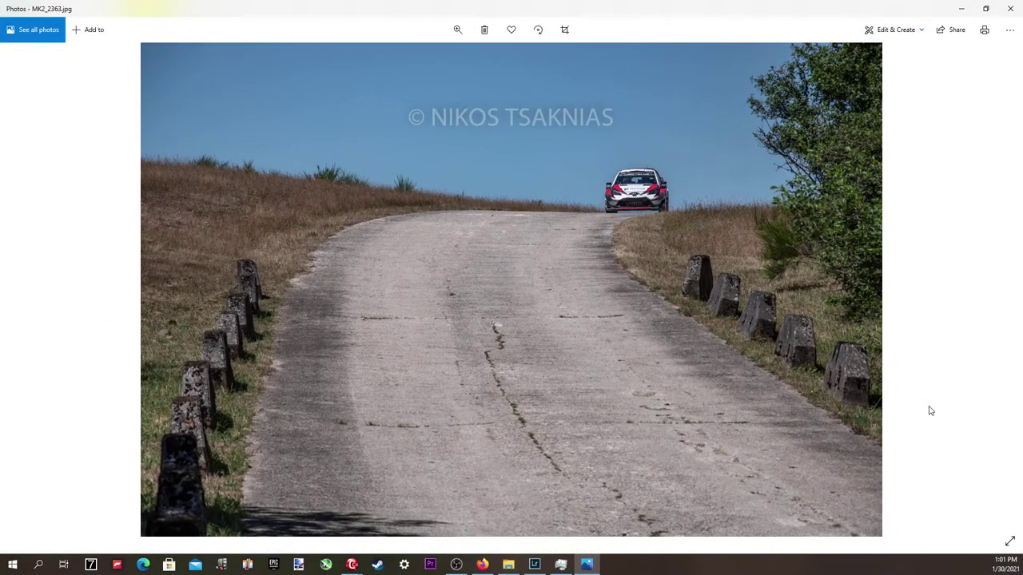
pyautogui.click(1013, 5)
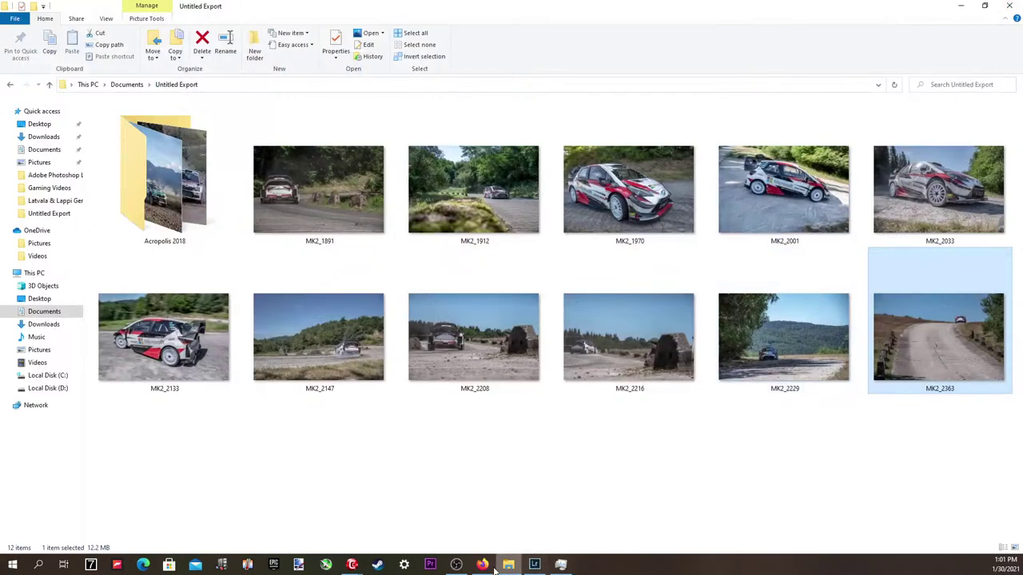
# Switch back to Lightroom Classic and show the folder's photos in the Library grid.
pyautogui.click(456, 565)
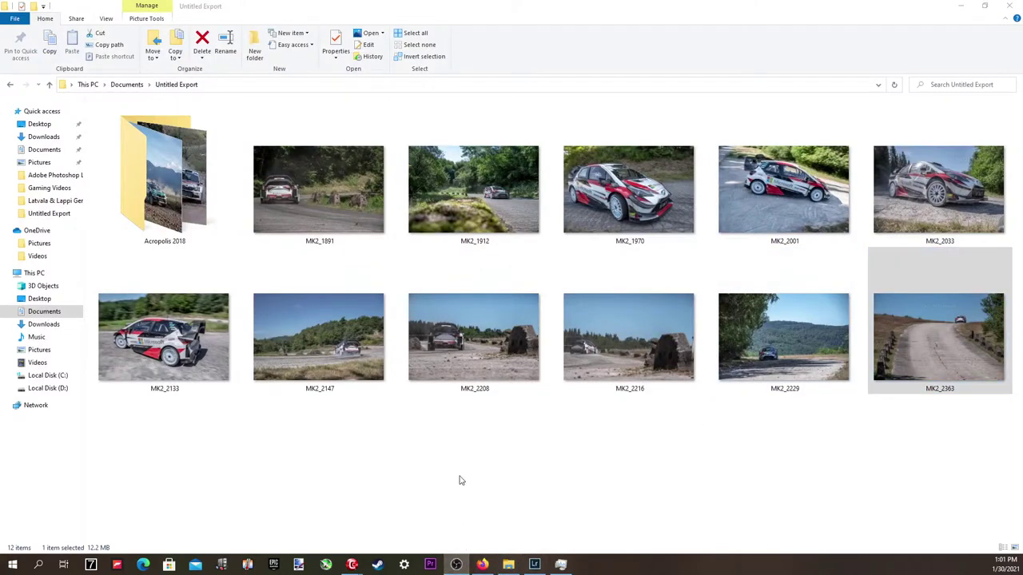
pyautogui.click(457, 565)
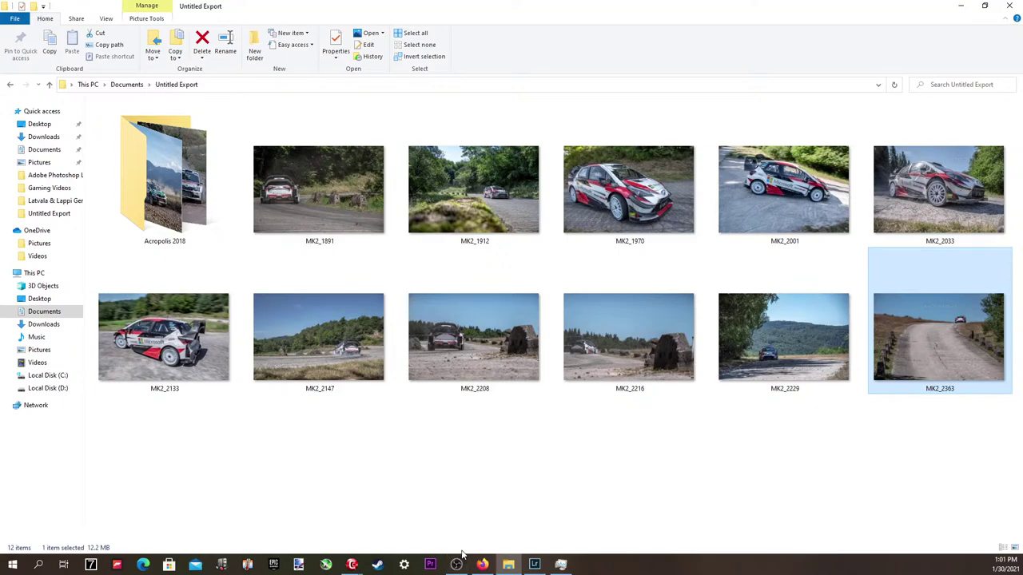
pyautogui.click(527, 569)
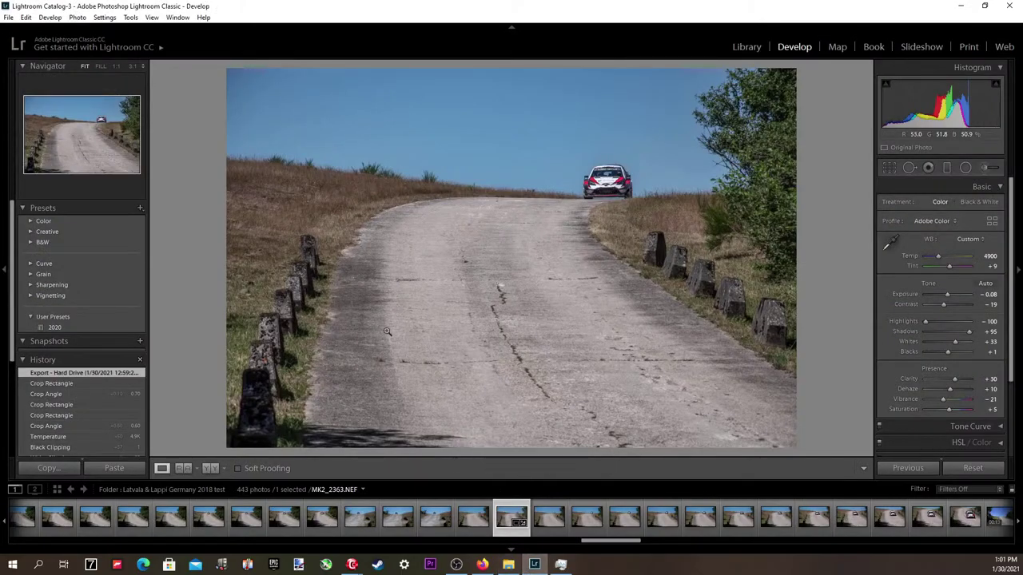
pyautogui.click(57, 490)
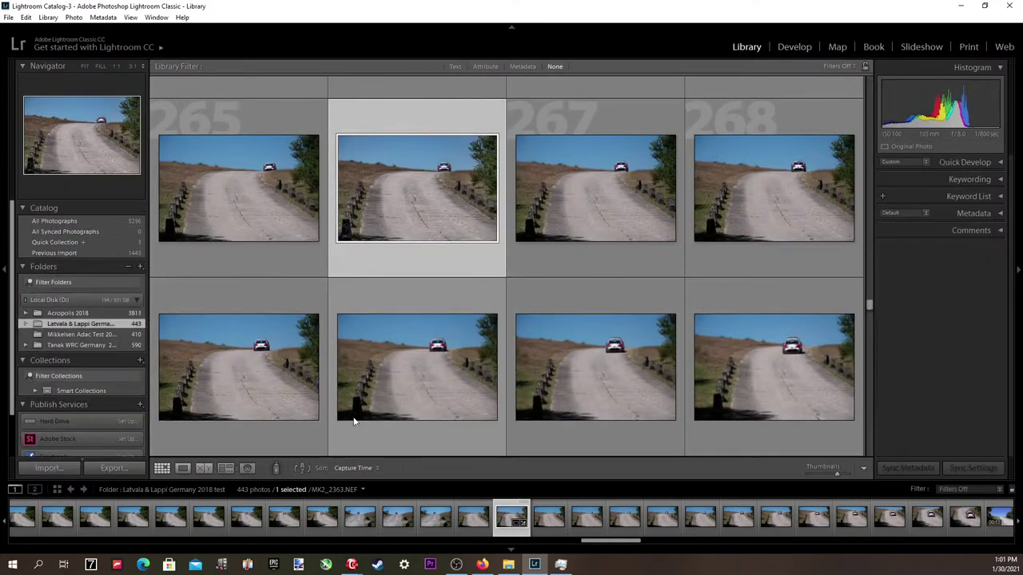
# Browse the photos following MK2_2363 one by one in Loupe view to find the next shot to edit.
pyautogui.click(409, 342)
pyautogui.doubleClick(410, 342)
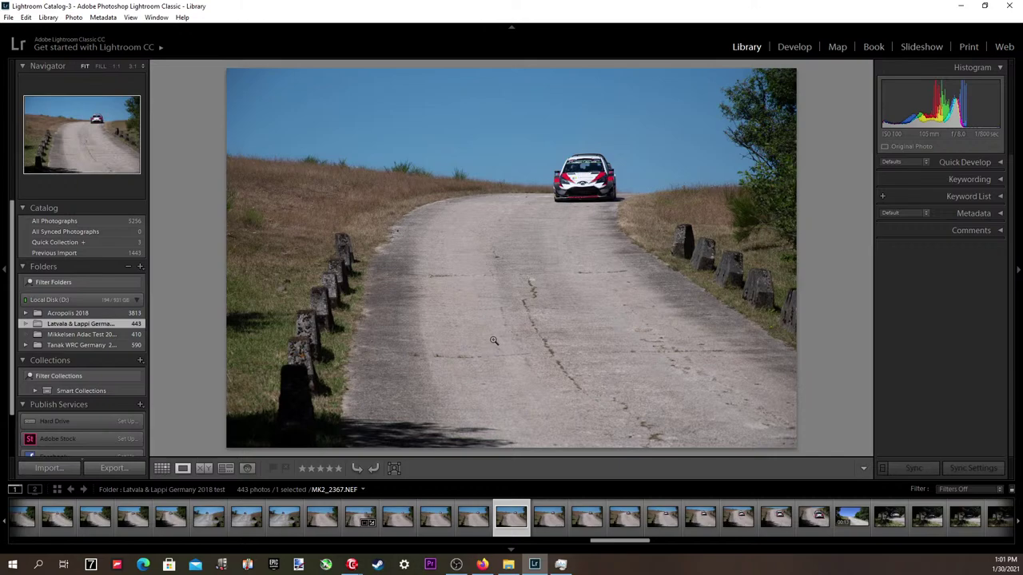
pyautogui.press('Right')
pyautogui.press('Right')
pyautogui.press('Right')
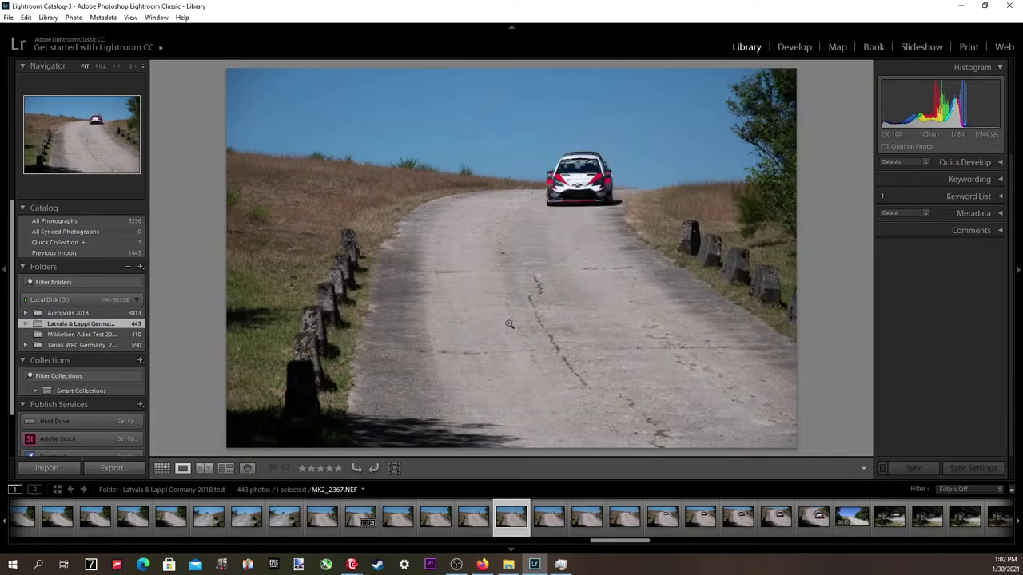
pyautogui.press('Right')
pyautogui.press('Right')
pyautogui.press('Right')
pyautogui.press('Right')
pyautogui.press('Right')
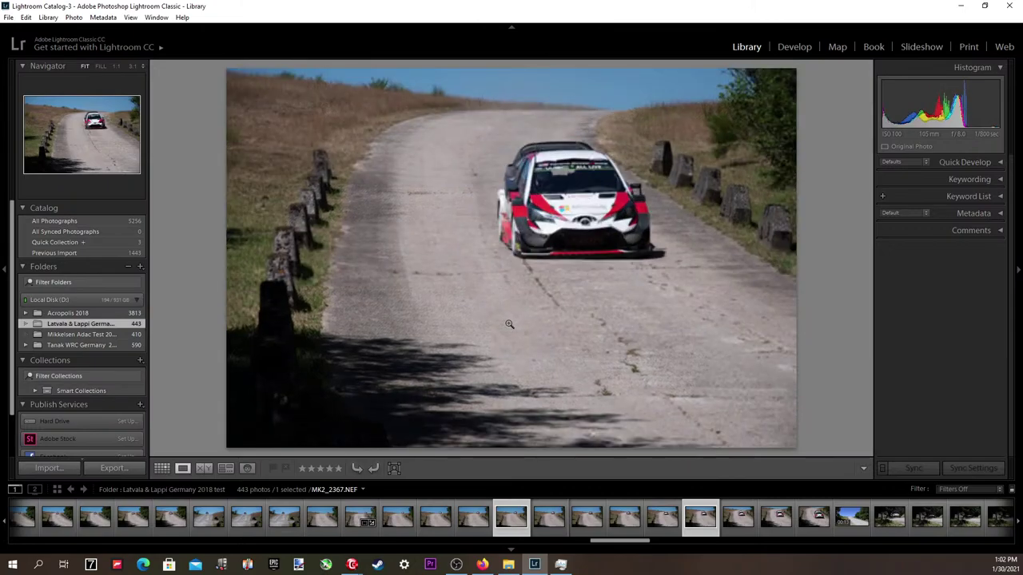
pyautogui.press('Right')
pyautogui.press('Right')
pyautogui.press('Right')
pyautogui.press('Right')
pyautogui.press('Right')
pyautogui.press('Right')
pyautogui.press('Right')
pyautogui.press('Right')
pyautogui.press('Right')
pyautogui.press('Right')
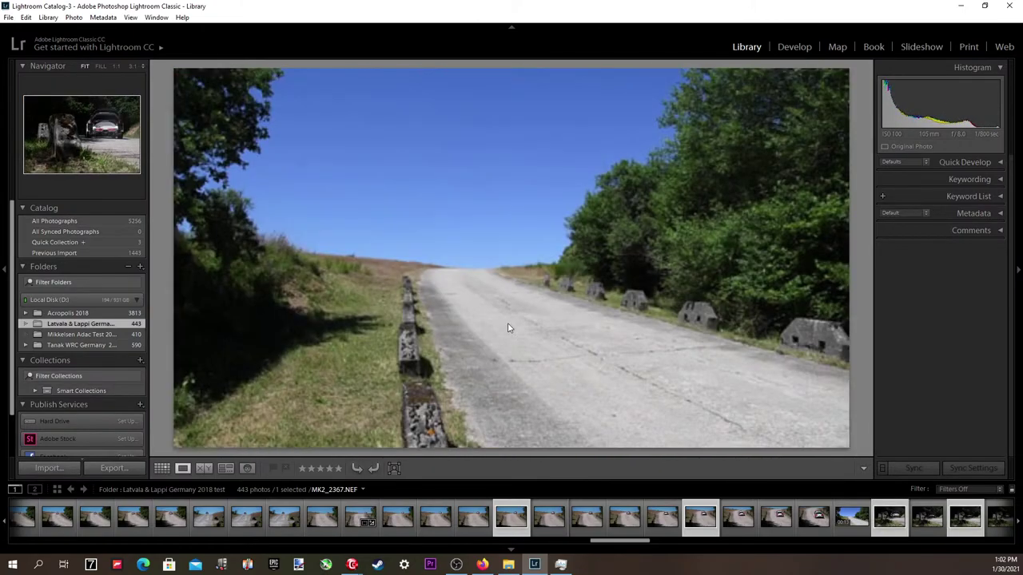
pyautogui.press('Left')
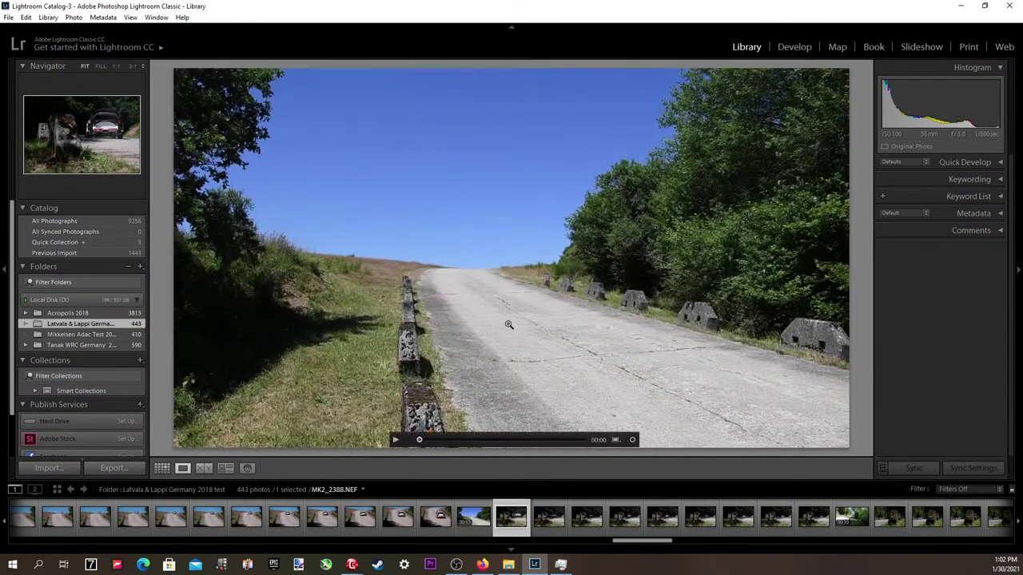
pyautogui.press('Right')
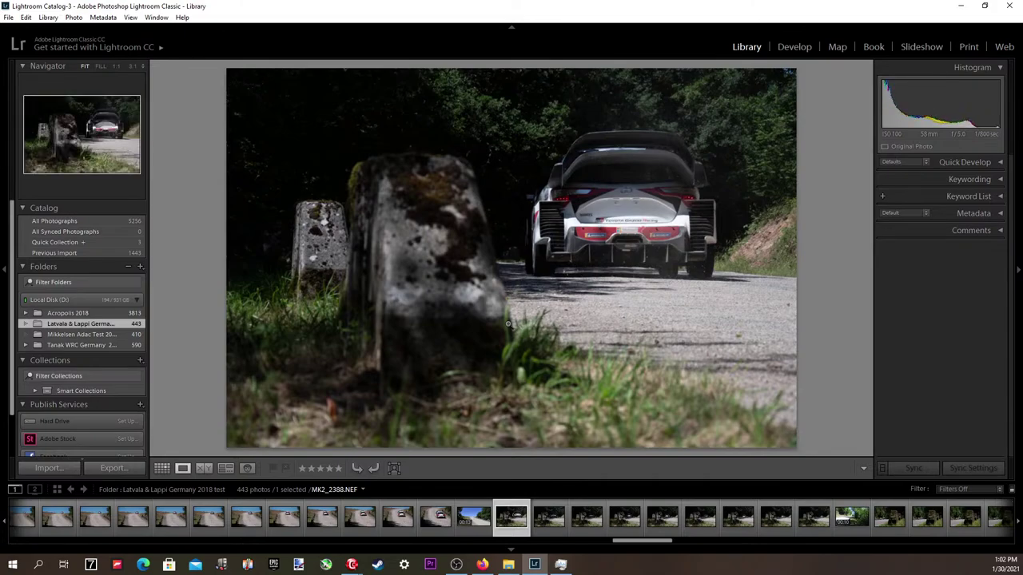
pyautogui.press('Right')
pyautogui.press('Right')
pyautogui.press('Right')
pyautogui.press('Right')
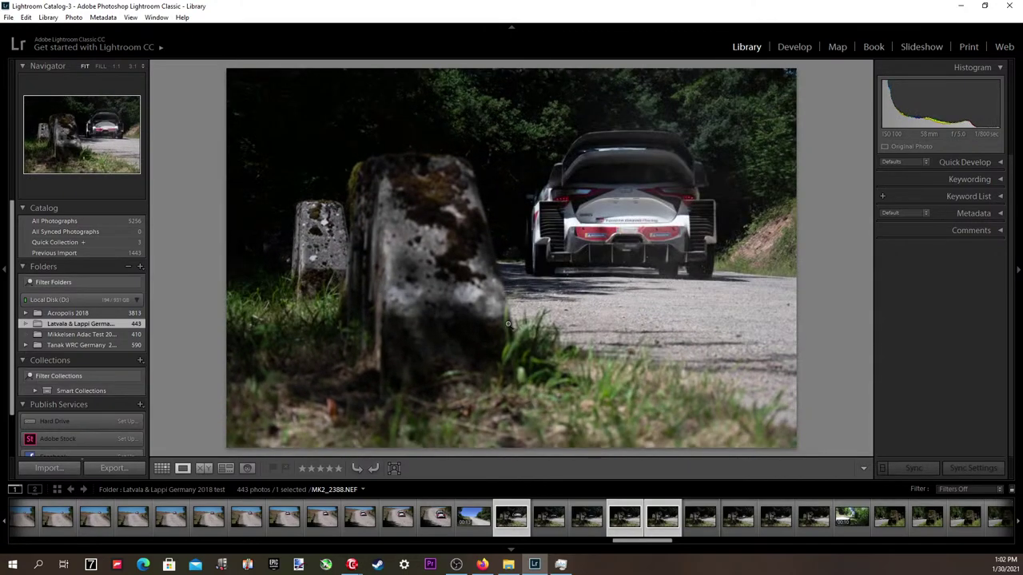
pyautogui.press('Right')
pyautogui.press('Right')
pyautogui.press('Right')
pyautogui.press('Right')
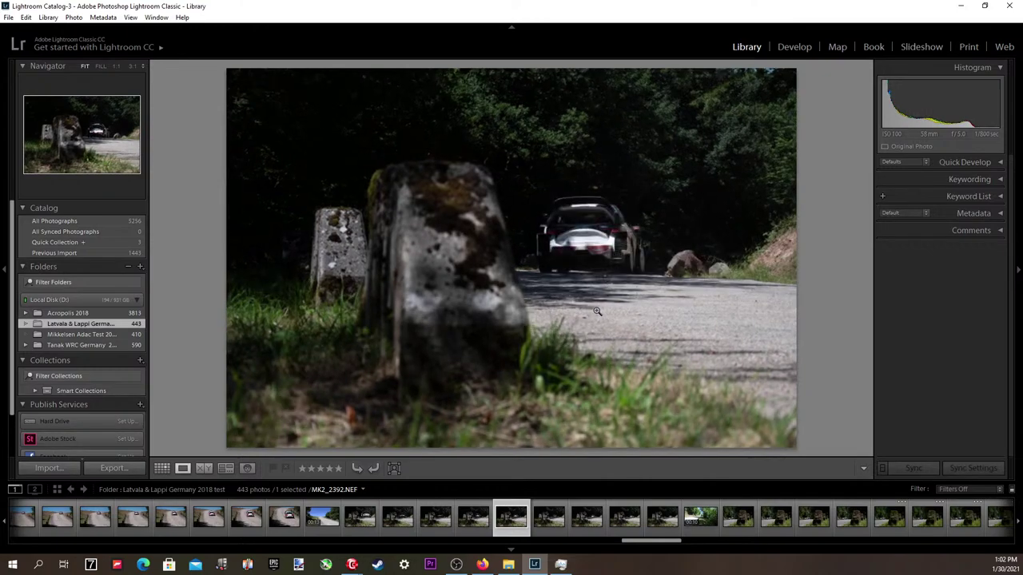
# Select MK2_2391.NEF, open it in Develop and apply the 2020 user preset.
pyautogui.press('Left')
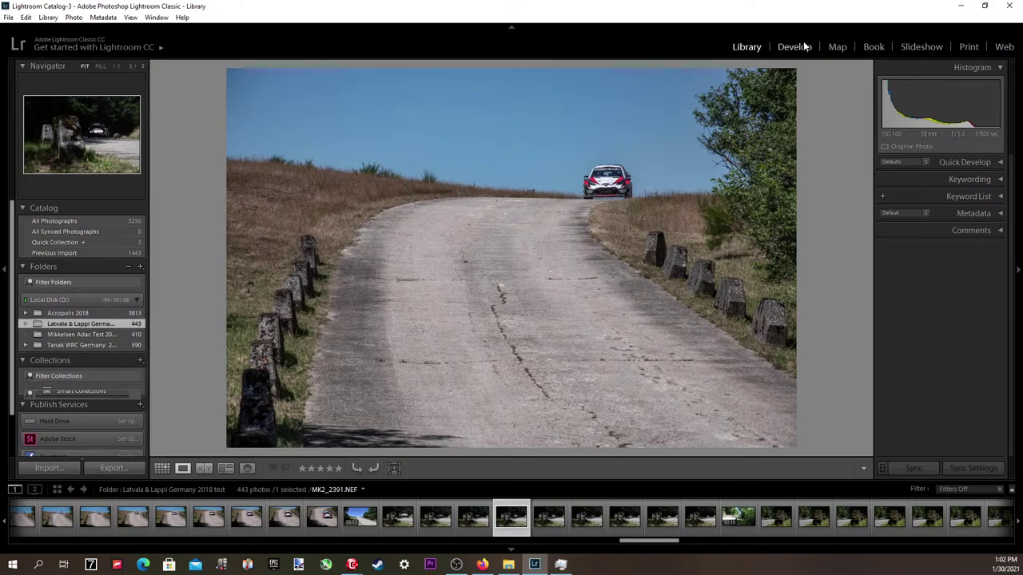
pyautogui.click(803, 46)
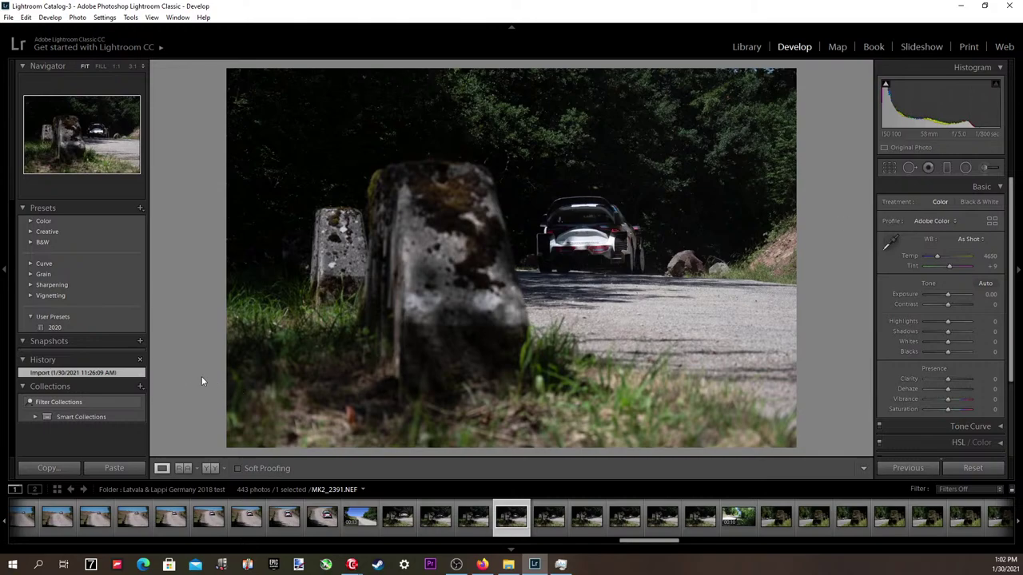
pyautogui.click(84, 327)
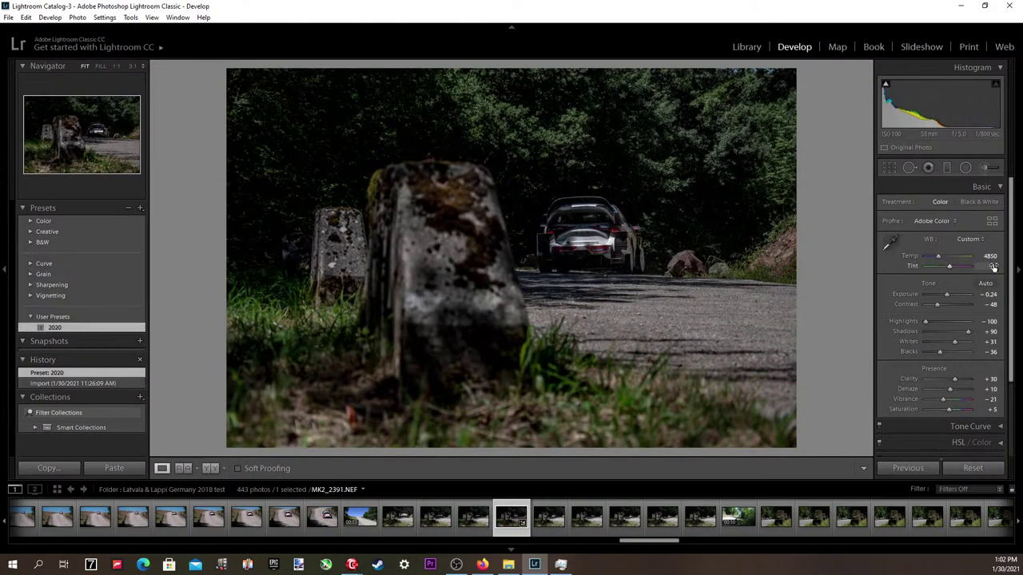
# Raise the photo's exposure to +0.86.
pyautogui.click(989, 294)
pyautogui.press('Up')
pyautogui.press('Up')
pyautogui.press('Up')
pyautogui.press('Up')
pyautogui.press('Up')
pyautogui.press('Up')
pyautogui.press('Up')
pyautogui.press('Up')
pyautogui.press('Up')
pyautogui.press('Up')
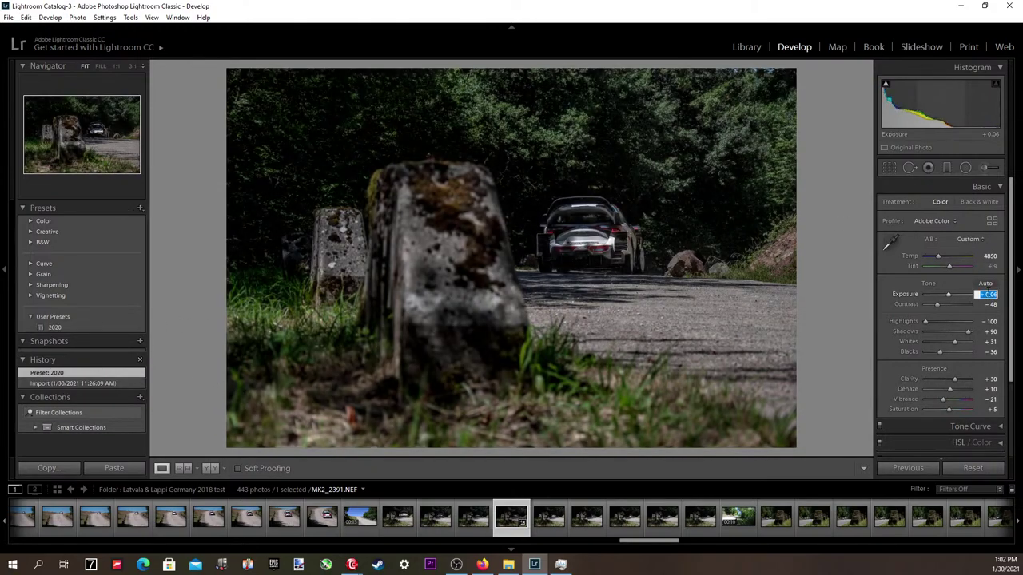
pyautogui.press('Up')
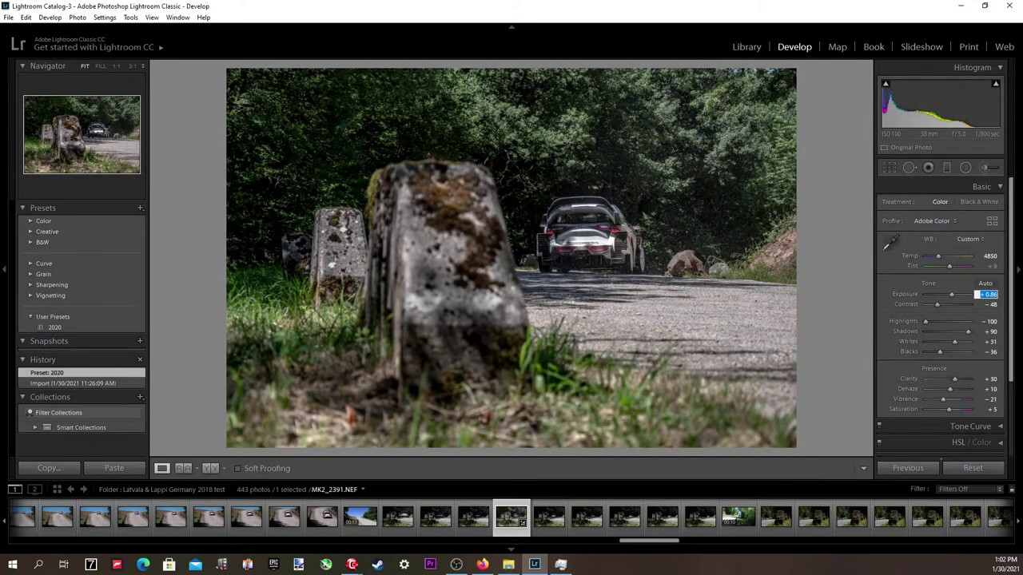
pyautogui.hotkey('alt', 'Tab')
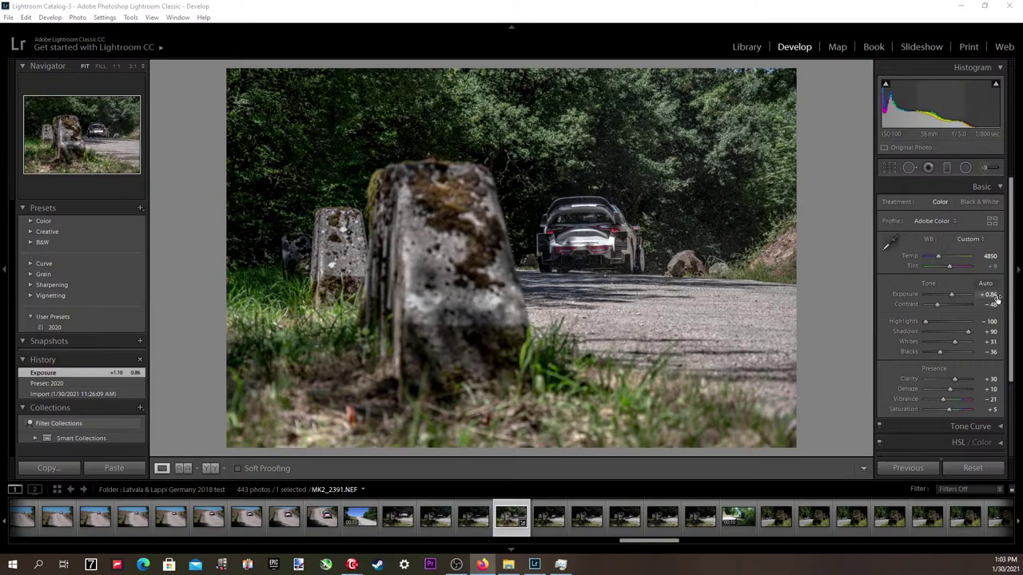
# Set the temperature to 4650 and adjust the tone to contrast −17, highlights −90 and shadows +74.
pyautogui.click(990, 256)
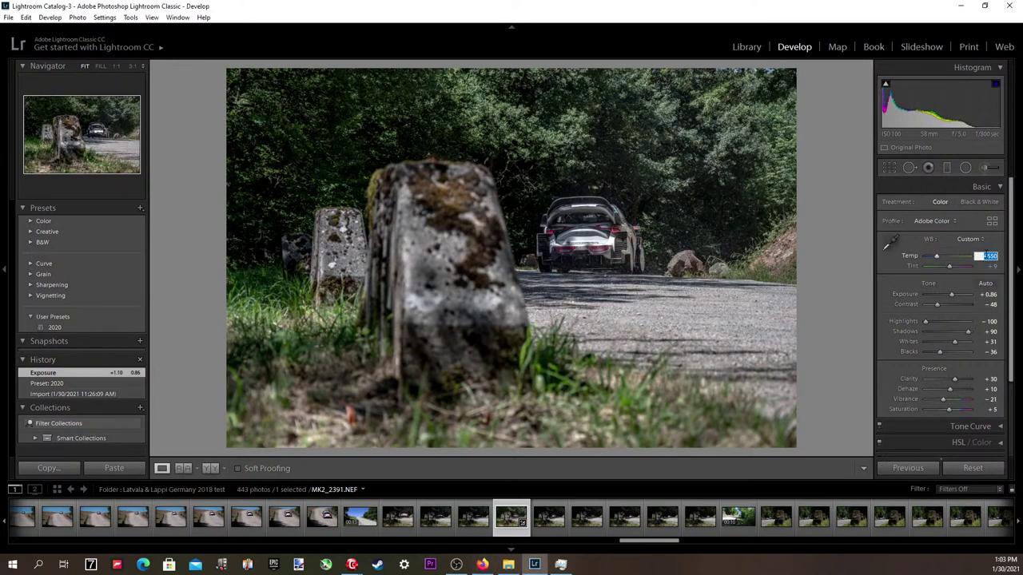
pyautogui.press('Up')
pyautogui.click(939, 305)
pyautogui.moveTo(938, 303); pyautogui.dragTo(962, 334)
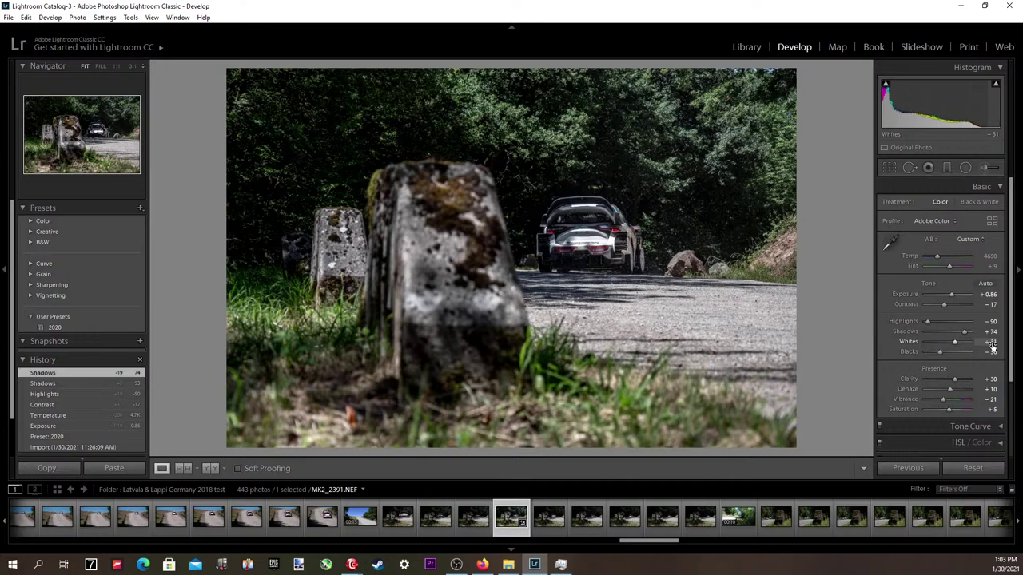
# Lower the whites to +20 while checking the highlight clipping preview.
pyautogui.keyDown('alt'); pyautogui.click(992, 343); pyautogui.keyUp('alt')
pyautogui.hotkey('alt', 'Up')
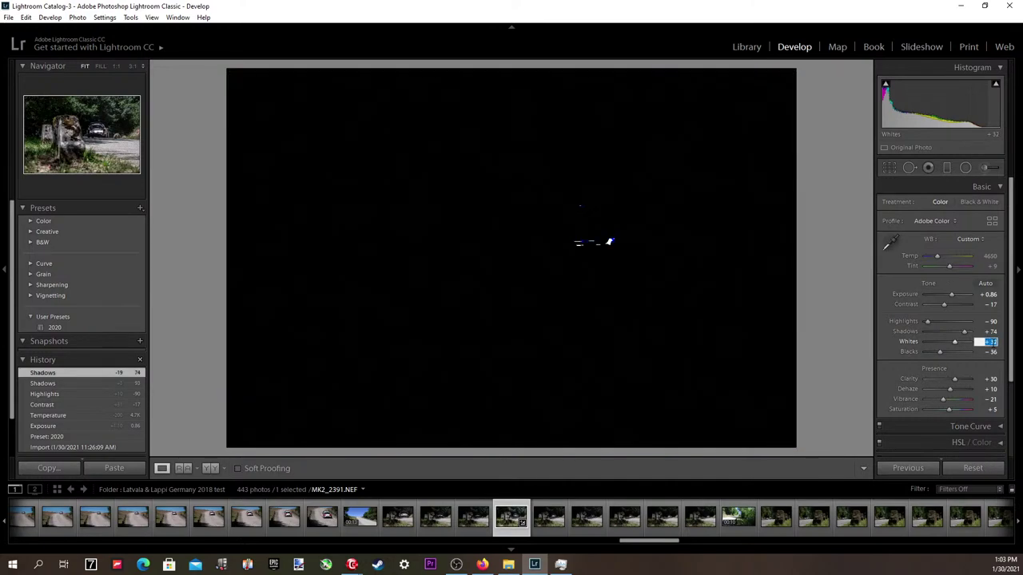
pyautogui.hotkey('alt', 'Down')
pyautogui.hotkey('alt', 'Down')
pyautogui.hotkey('alt', 'Down')
pyautogui.hotkey('alt', 'Down')
pyautogui.hotkey('alt', 'Down')
# Raise the blacks to +2 while checking the shadow clipping preview.
pyautogui.press('Tab')
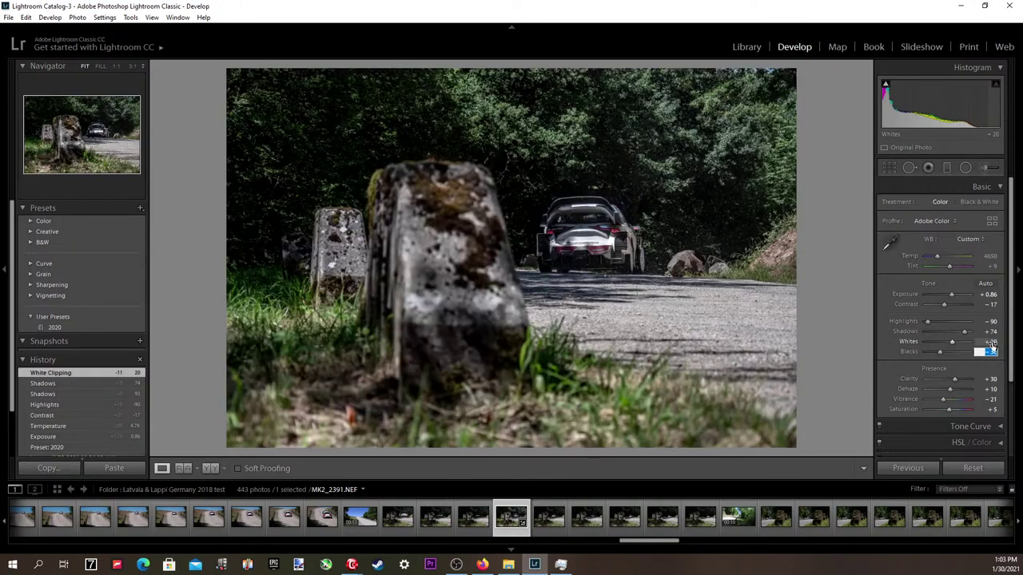
pyautogui.hotkey('alt', 'Up')
pyautogui.hotkey('alt', 'Up')
pyautogui.hotkey('alt', 'Up')
pyautogui.hotkey('alt', 'Up')
pyautogui.hotkey('alt', 'Up')
pyautogui.hotkey('alt', 'Up')
pyautogui.hotkey('alt', 'Up')
pyautogui.hotkey('alt', 'Up')
pyautogui.hotkey('alt', 'Up')
pyautogui.hotkey('alt', 'Up')
pyautogui.hotkey('alt', 'Up')
pyautogui.hotkey('alt', 'Up')
pyautogui.hotkey('alt', 'Up')
pyautogui.hotkey('alt', 'Up')
pyautogui.hotkey('alt', 'Up')
pyautogui.hotkey('alt', 'Up')
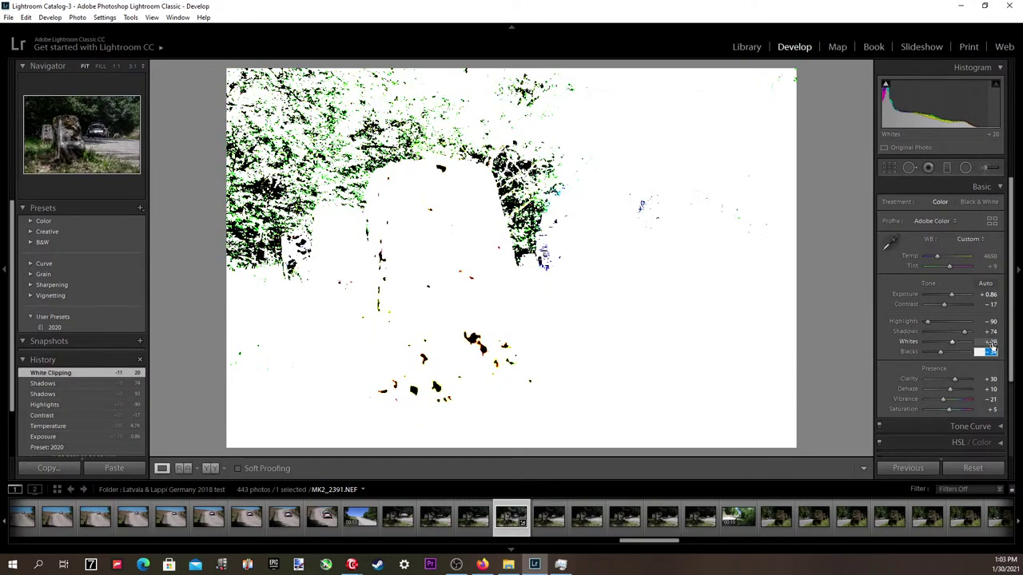
pyautogui.press('Up')
pyautogui.press('Up')
pyautogui.press('Up')
pyautogui.press('Up')
pyautogui.press('Up')
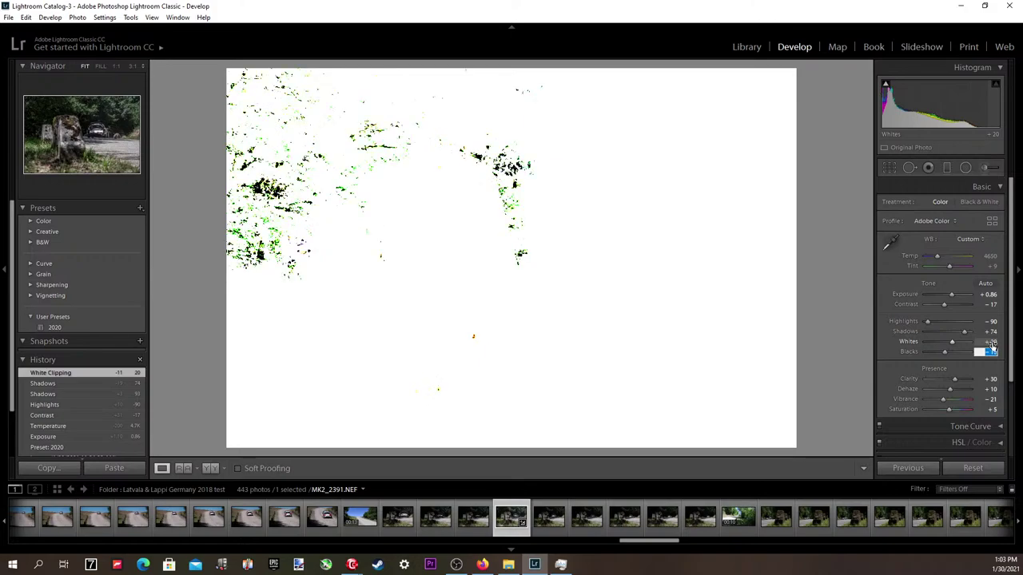
pyautogui.press('Up')
pyautogui.press('Up')
pyautogui.press('Up')
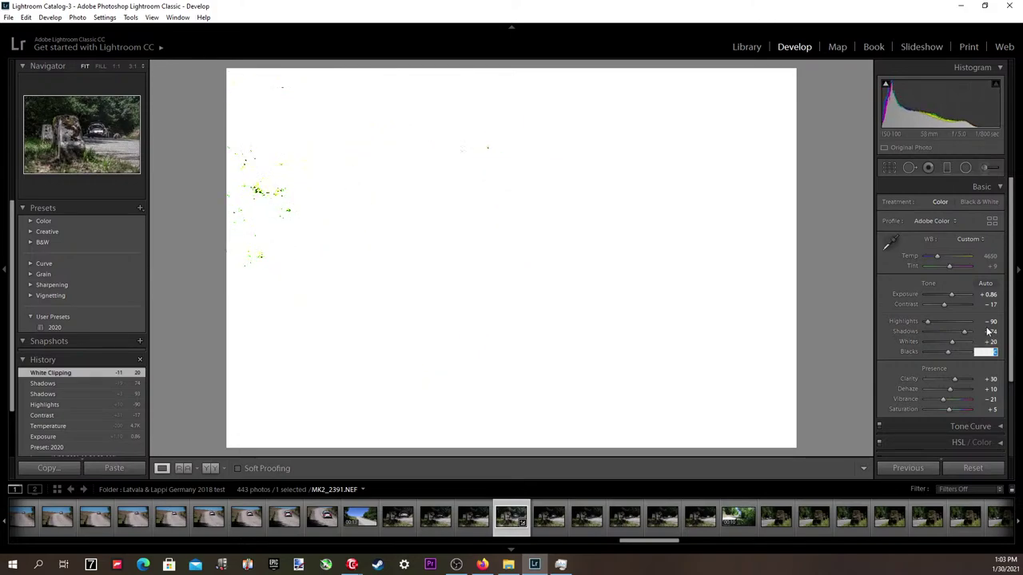
pyautogui.press('Return')
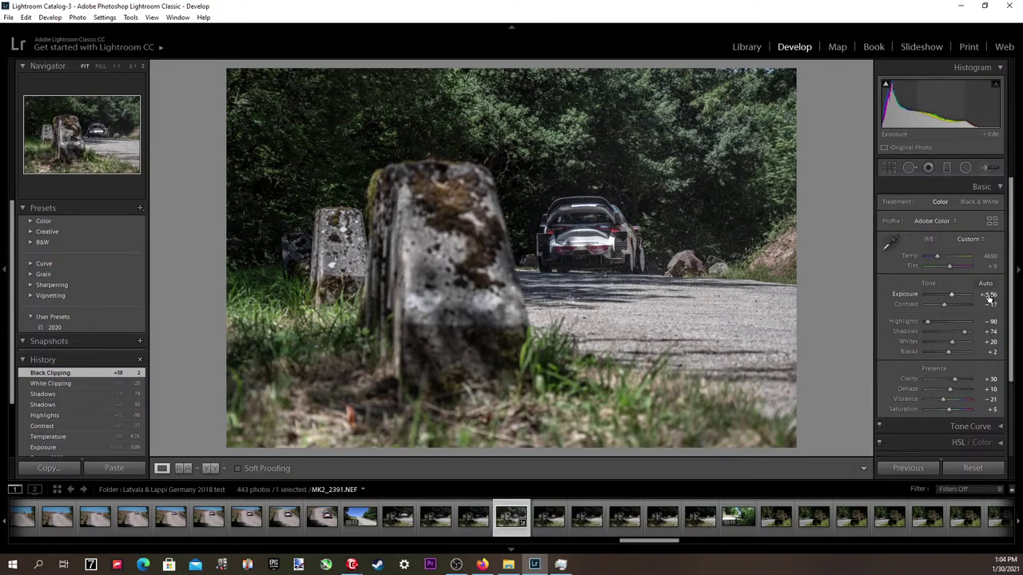
# Compare slightly brighter and darker exposures and set the exposure to +1.16.
pyautogui.click(989, 294)
pyautogui.press('Up')
pyautogui.press('Up')
pyautogui.press('Up')
pyautogui.press('Up')
pyautogui.press('Down')
pyautogui.press('Down')
pyautogui.press('Up')
pyautogui.press('Up')
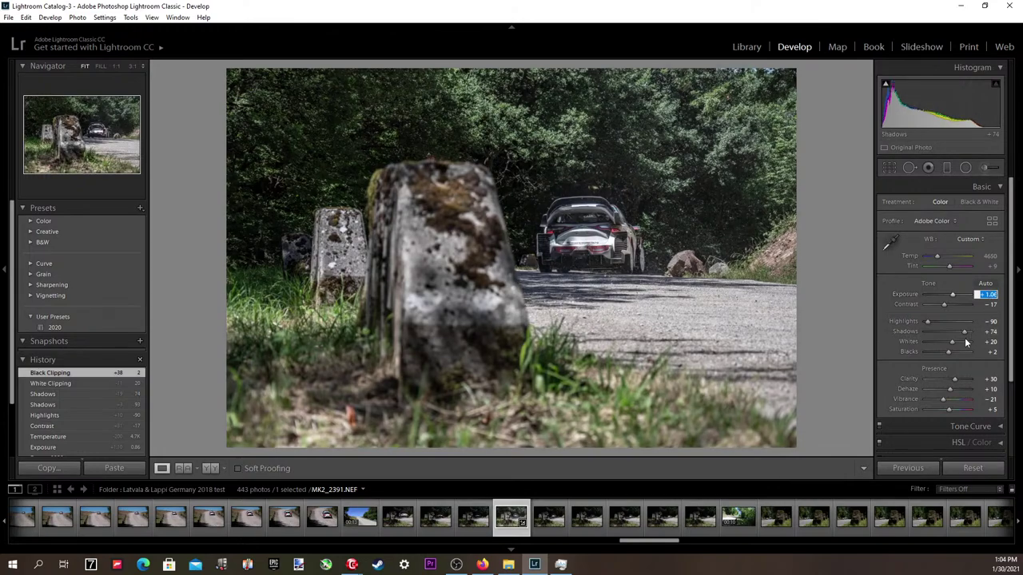
pyautogui.press('Up')
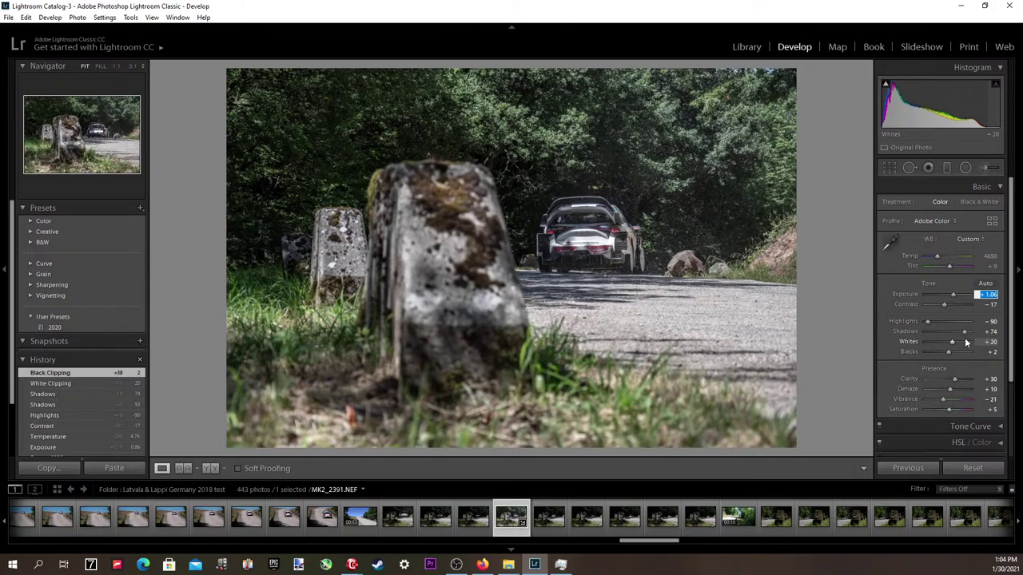
pyautogui.hotkey('shift', 'Up')
pyautogui.hotkey('shift', 'Down')
pyautogui.hotkey('shift', 'Down')
pyautogui.hotkey('shift', 'Up')
pyautogui.click(988, 256)
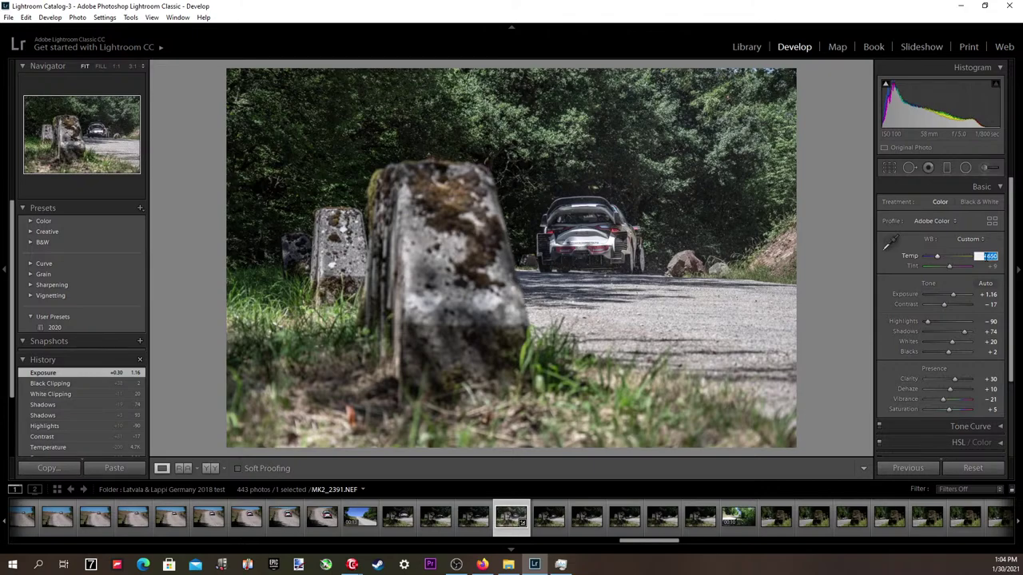
pyautogui.press('Return')
# Paint an adjustment brush mask over the foreground stones and grass with exposure 3.00, reducing the brush size to 13.
pyautogui.click(983, 168)
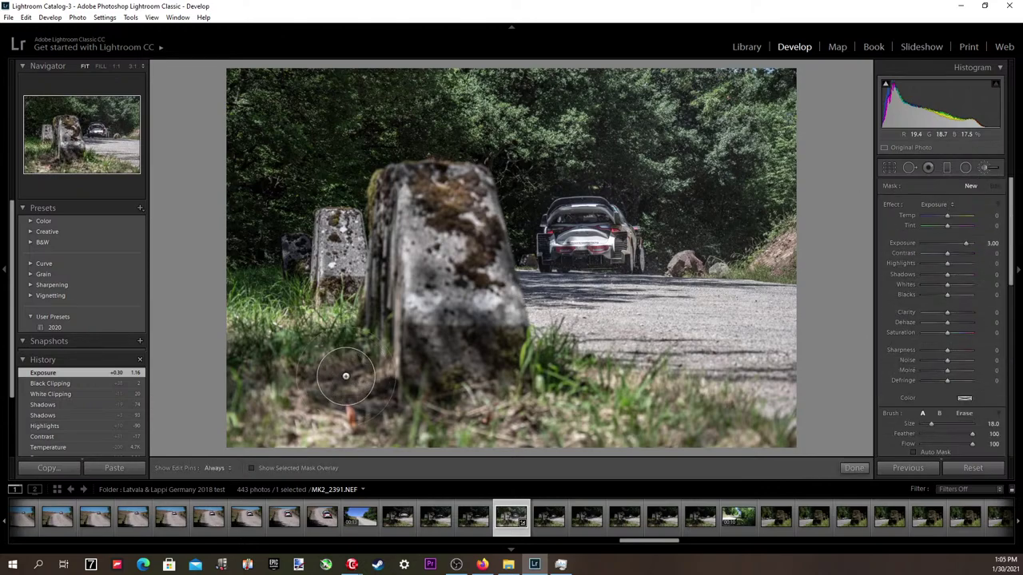
pyautogui.moveTo(345, 386)
pyautogui.mouseDown()
pyautogui.moveTo(301, 359)
pyautogui.moveTo(246, 376)
pyautogui.moveTo(229, 336)
pyautogui.moveTo(233, 300)
pyautogui.moveTo(243, 287)
pyautogui.moveTo(247, 338)
pyautogui.moveTo(354, 421)
pyautogui.moveTo(488, 474)
pyautogui.moveTo(717, 489)
pyautogui.moveTo(750, 471)
pyautogui.moveTo(534, 398)
pyautogui.moveTo(610, 425)
pyautogui.moveTo(462, 400)
pyautogui.moveTo(414, 371)
pyautogui.moveTo(394, 229)
pyautogui.moveTo(434, 220)
pyautogui.moveTo(465, 189)
pyautogui.moveTo(452, 203)
pyautogui.moveTo(492, 387)
pyautogui.moveTo(471, 304)
pyautogui.moveTo(496, 355)
pyautogui.moveTo(453, 204)
pyautogui.moveTo(398, 208)
pyautogui.moveTo(404, 238)
pyautogui.mouseUp()
pyautogui.scroll(-7, 454, 203)
pyautogui.moveTo(361, 265)
pyautogui.mouseDown()
pyautogui.moveTo(334, 233)
pyautogui.moveTo(303, 260)
pyautogui.moveTo(282, 250)
pyautogui.moveTo(204, 292)
pyautogui.moveTo(290, 467)
pyautogui.moveTo(519, 442)
pyautogui.mouseUp()
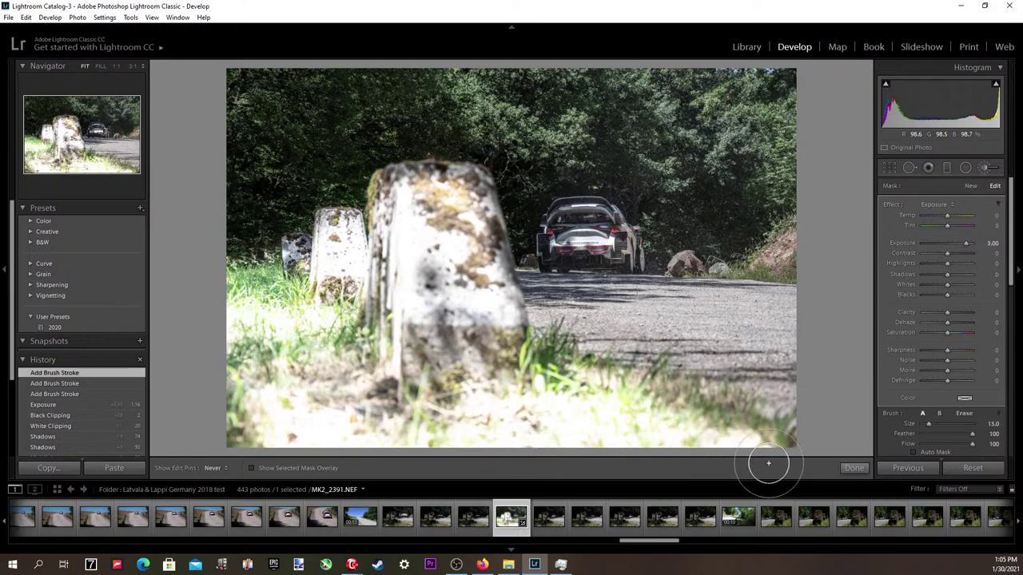
pyautogui.press('h')
pyautogui.moveTo(778, 455)
pyautogui.mouseDown()
pyautogui.moveTo(683, 420)
pyautogui.moveTo(628, 415)
pyautogui.mouseUp()
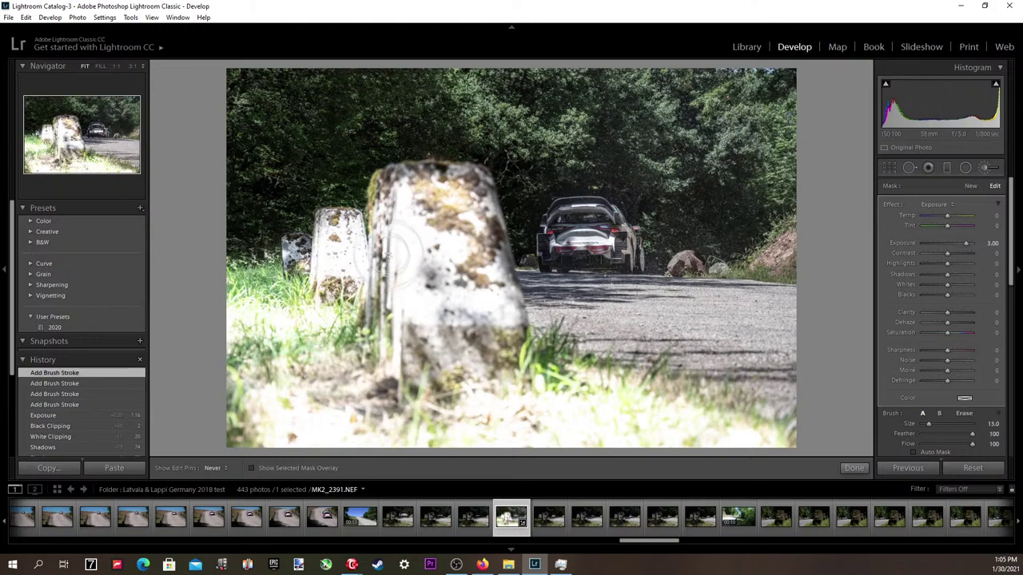
pyautogui.moveTo(343, 272)
pyautogui.mouseDown()
pyautogui.moveTo(296, 257)
pyautogui.moveTo(336, 268)
pyautogui.mouseUp()
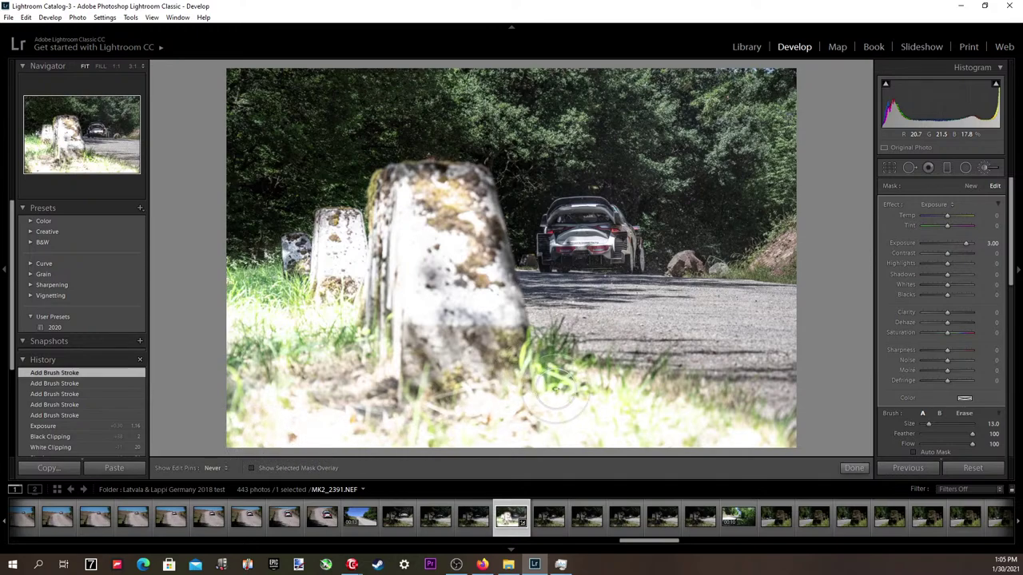
pyautogui.moveTo(551, 376)
pyautogui.mouseDown()
pyautogui.moveTo(627, 431)
pyautogui.moveTo(570, 422)
pyautogui.mouseUp()
pyautogui.press('h')
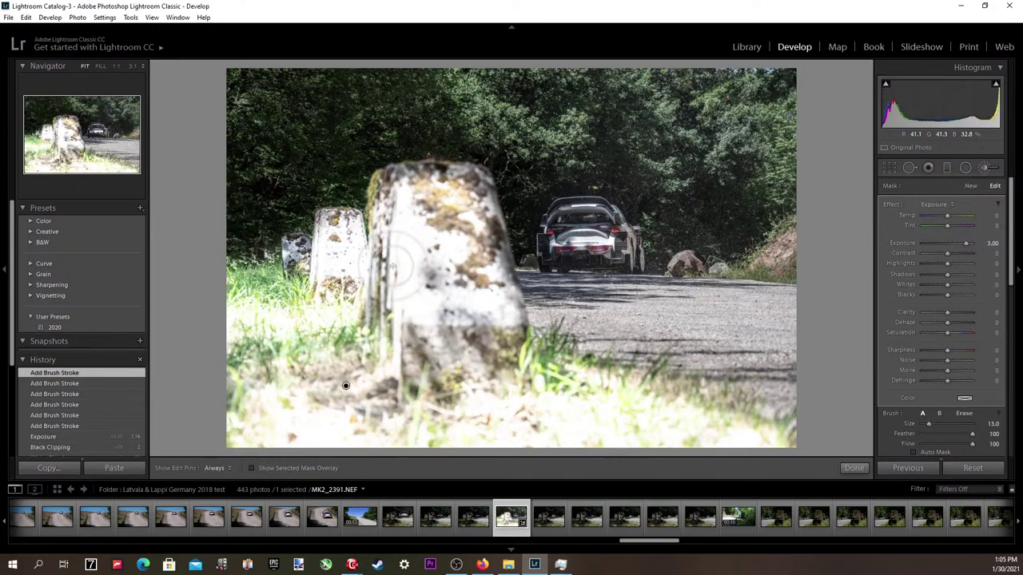
pyautogui.press('h')
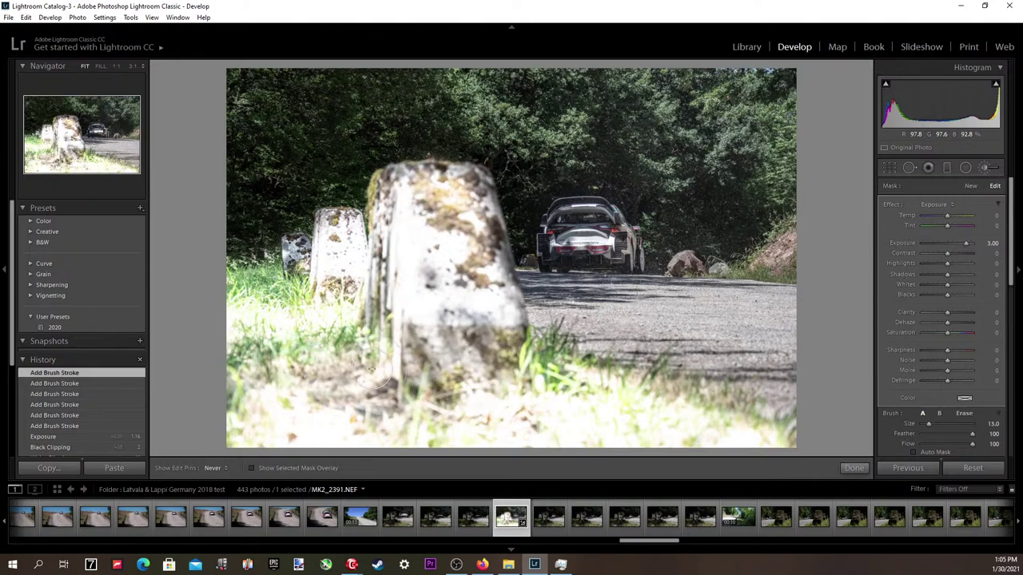
pyautogui.moveTo(345, 310)
pyautogui.mouseDown()
pyautogui.moveTo(279, 281)
pyautogui.moveTo(302, 292)
pyautogui.mouseUp()
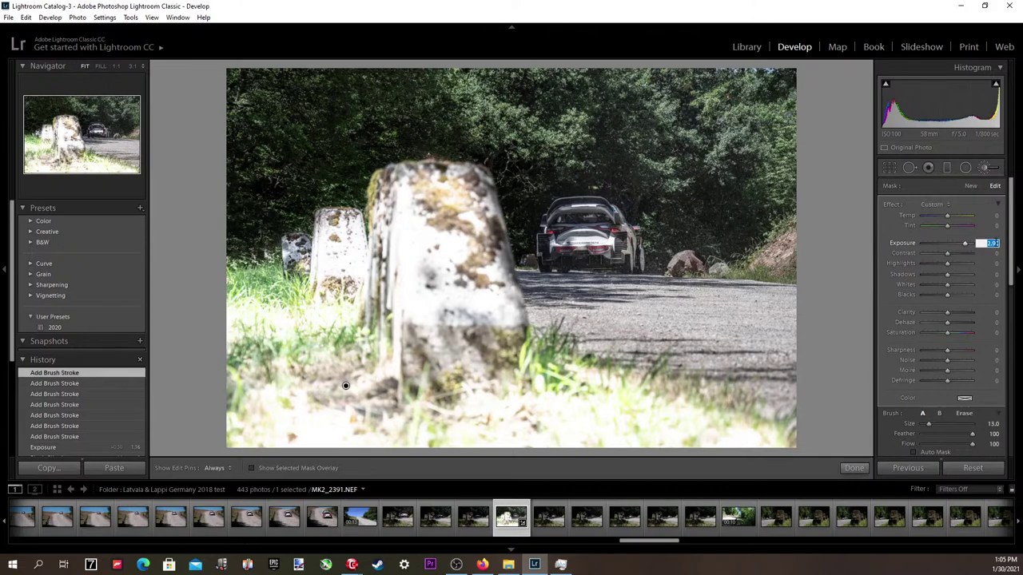
# Set the foreground mask's exposure to 0.20 and its temperature to 1.
pyautogui.write('0')
pyautogui.press('Up')
pyautogui.press('Up')
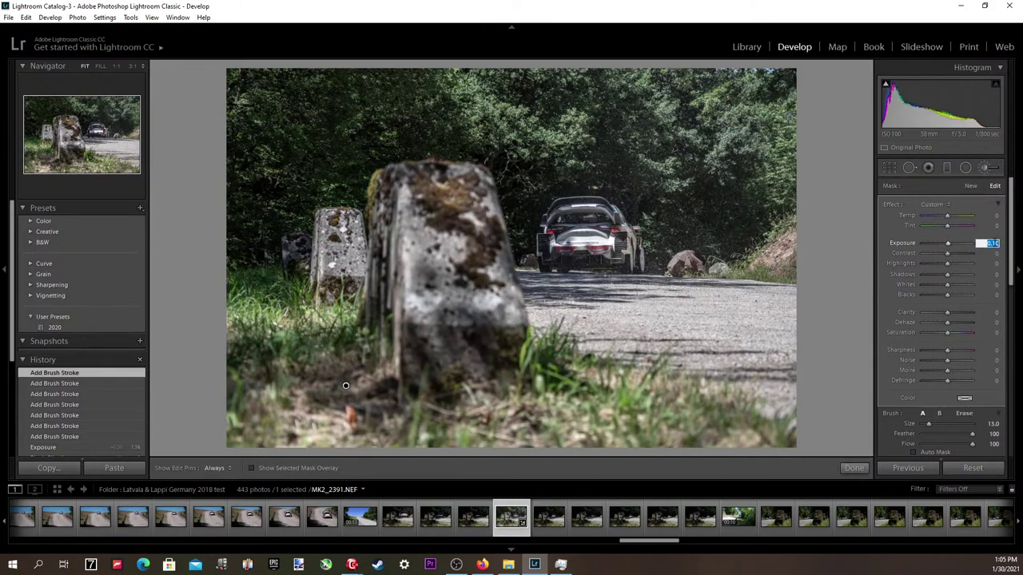
pyautogui.press('Up')
pyautogui.click(989, 214)
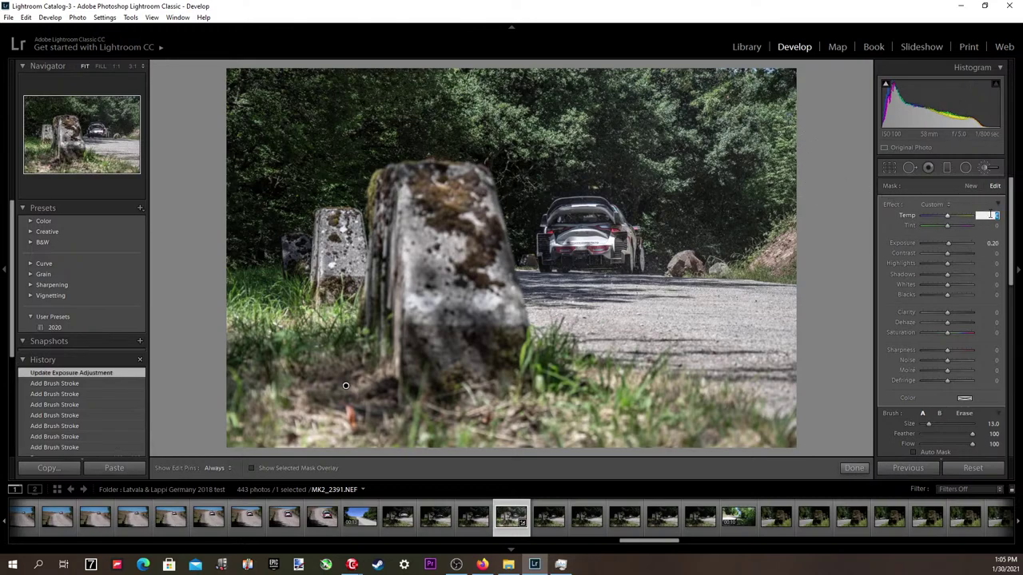
pyautogui.write('1')
pyautogui.press('Return')
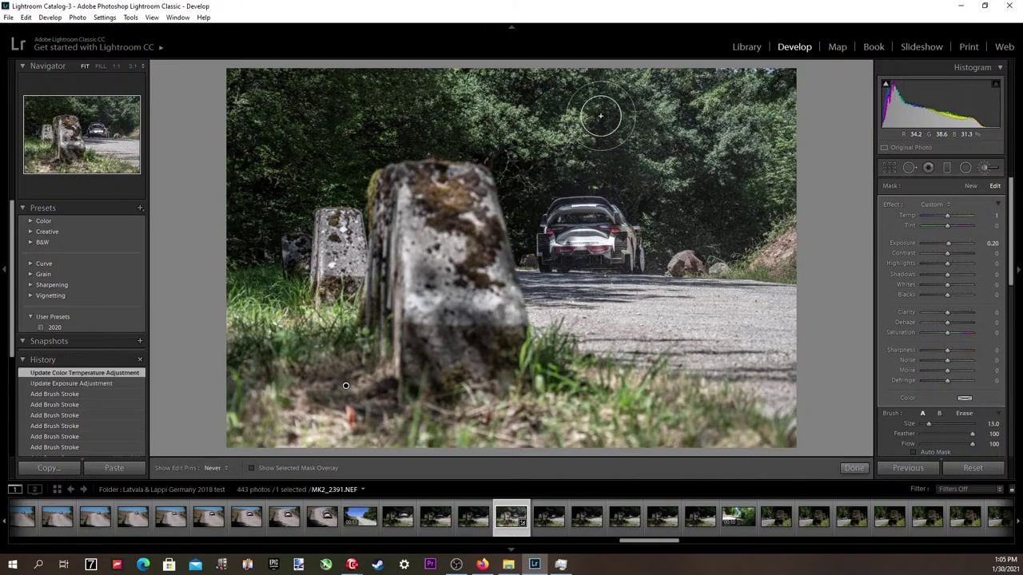
# Extend the same mask over the background trees and finish the adjustment brush edit.
pyautogui.press('h')
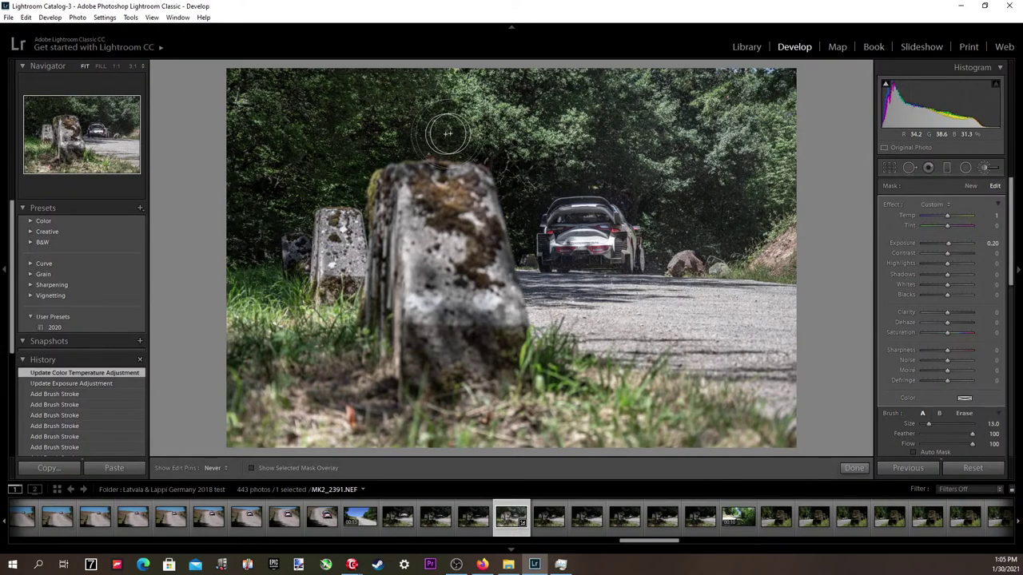
pyautogui.moveTo(719, 160)
pyautogui.mouseDown()
pyautogui.moveTo(725, 192)
pyautogui.moveTo(819, 246)
pyautogui.mouseUp()
pyautogui.press('h')
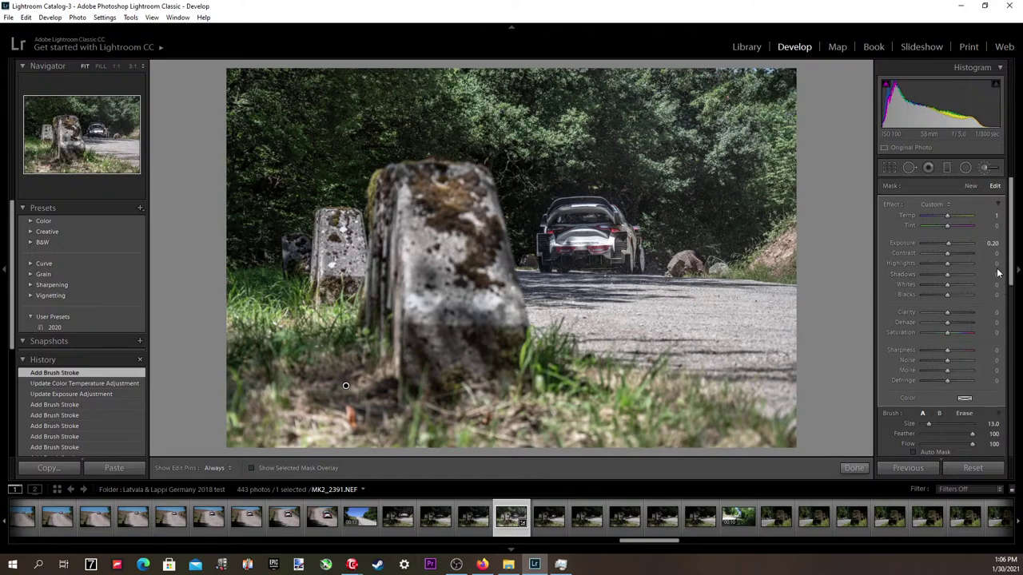
pyautogui.press('Return')
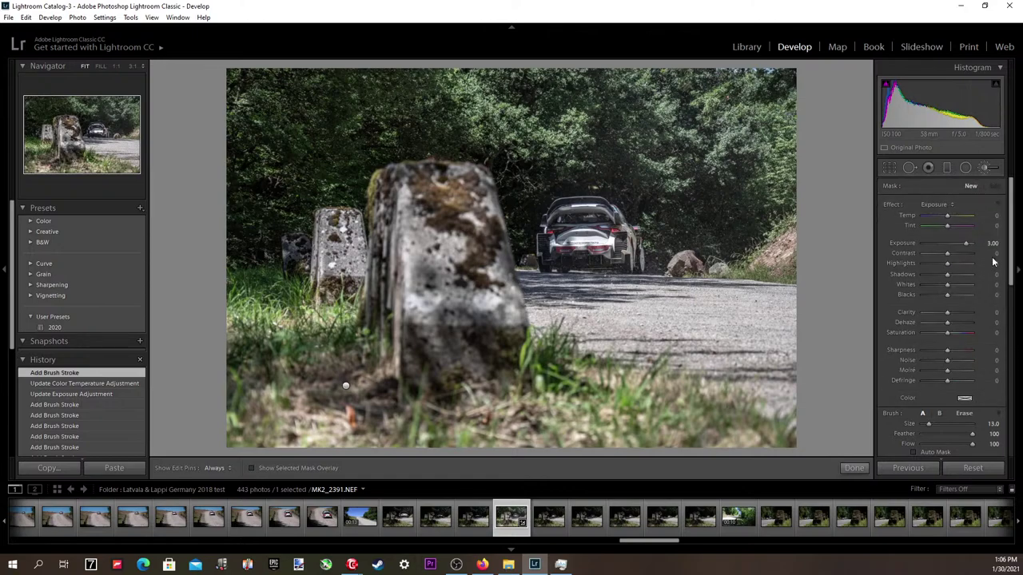
pyautogui.press('k')
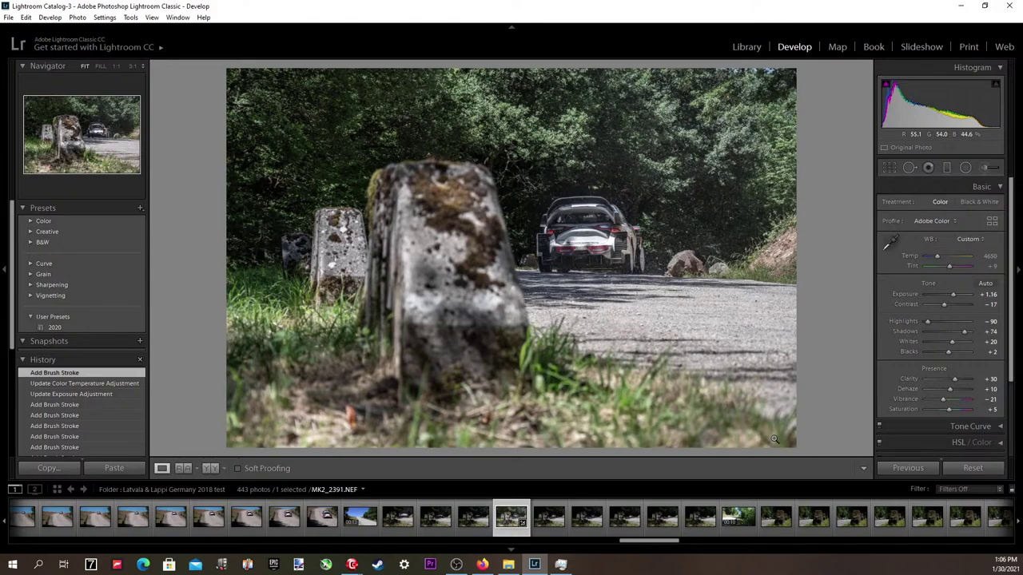
# Inspect the car's rear, its wheels and the road surface at 1:1 magnification and return to the full view.
pyautogui.click(656, 286)
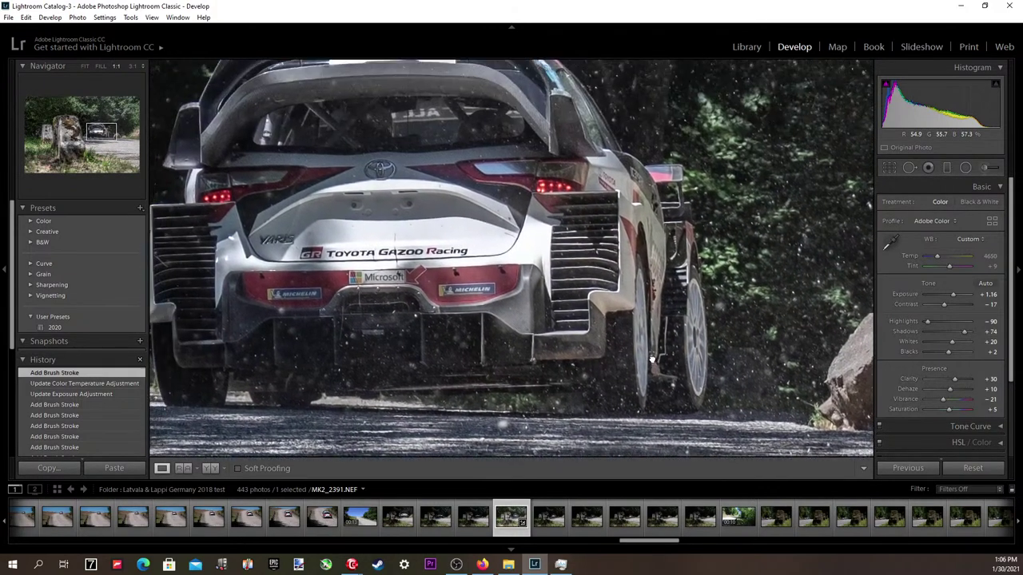
pyautogui.moveTo(653, 360)
pyautogui.mouseDown()
pyautogui.moveTo(674, 382)
pyautogui.moveTo(664, 357)
pyautogui.moveTo(667, 374)
pyautogui.mouseUp()
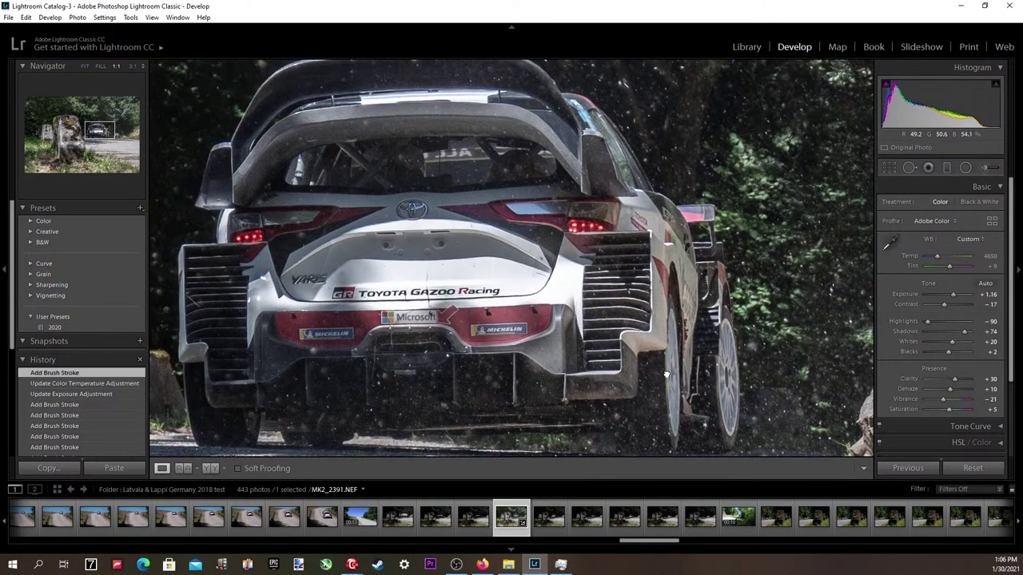
pyautogui.click(666, 374)
pyautogui.click(663, 352)
pyautogui.moveTo(610, 240); pyautogui.dragTo(714, 539)
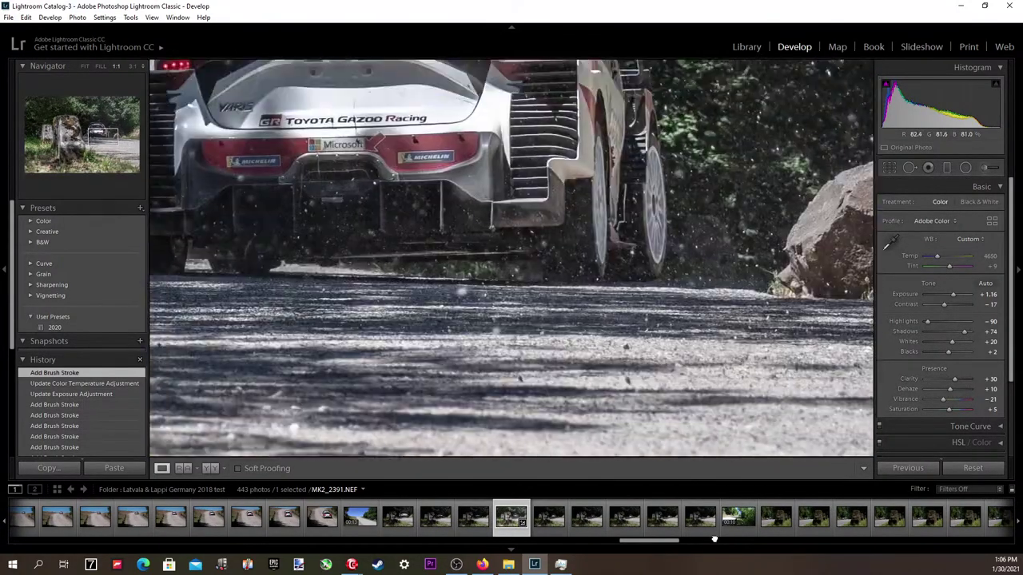
pyautogui.moveTo(601, 271); pyautogui.dragTo(649, 376)
pyautogui.moveTo(633, 313); pyautogui.dragTo(648, 344)
pyautogui.moveTo(625, 293); pyautogui.dragTo(549, 304)
pyautogui.click(549, 305)
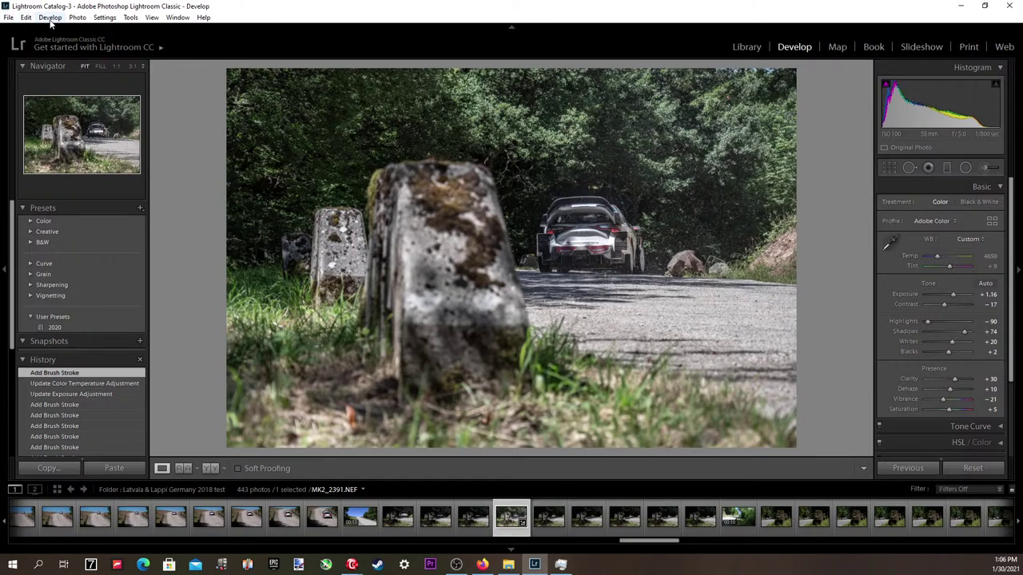
# Start exporting the photo and open its watermark for editing.
pyautogui.click(8, 18)
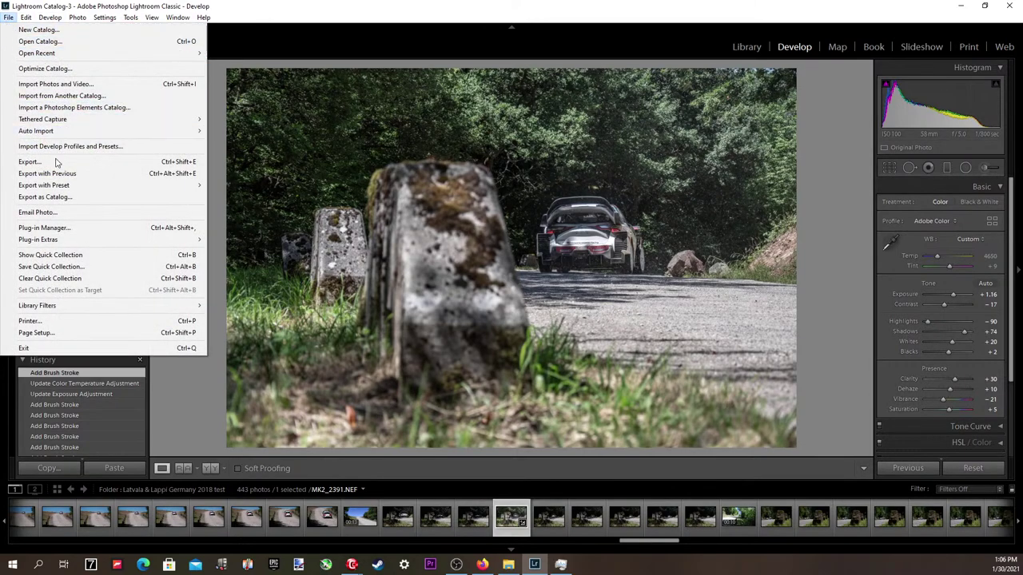
pyautogui.click(36, 163)
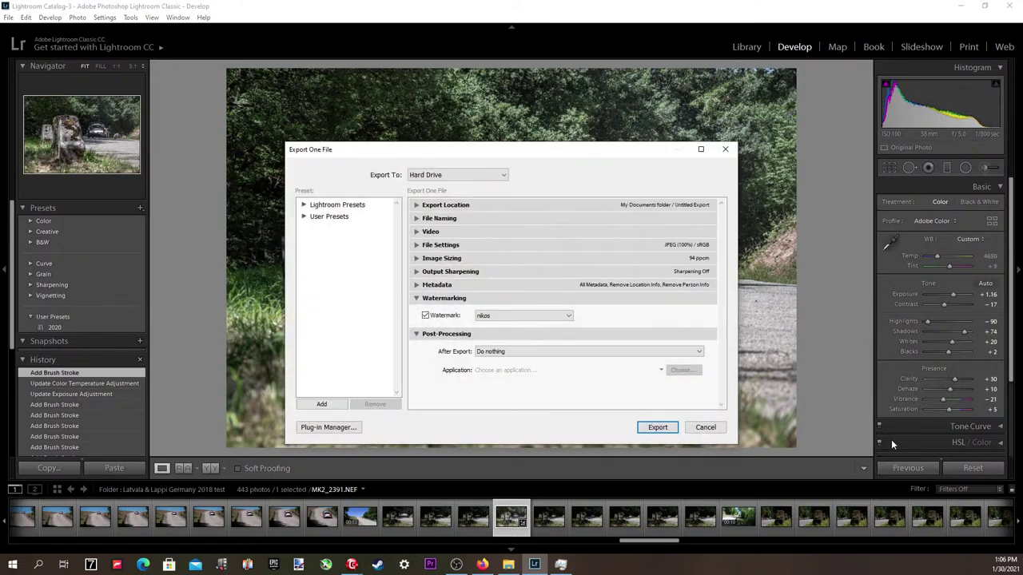
pyautogui.click(558, 318)
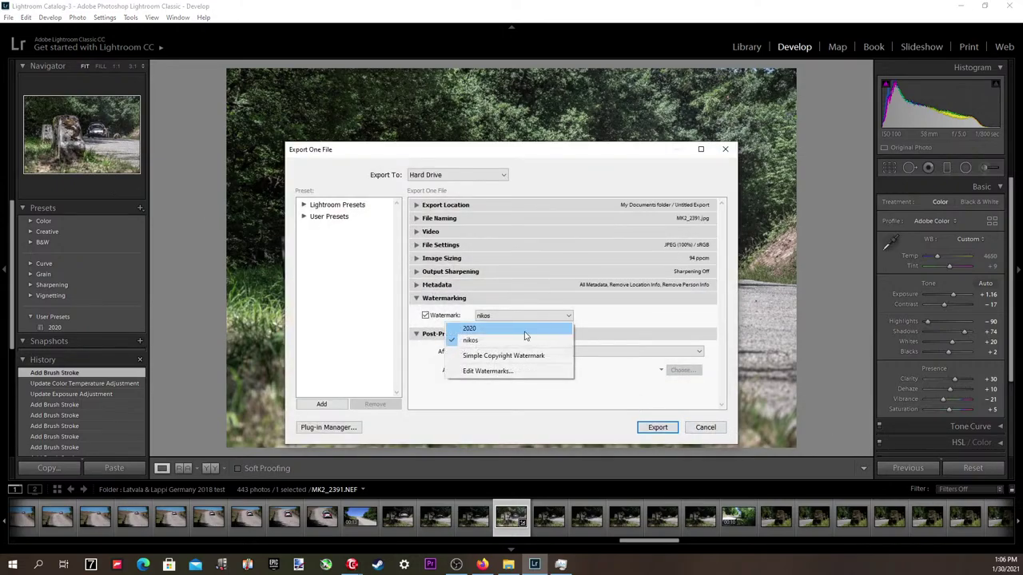
pyautogui.click(512, 373)
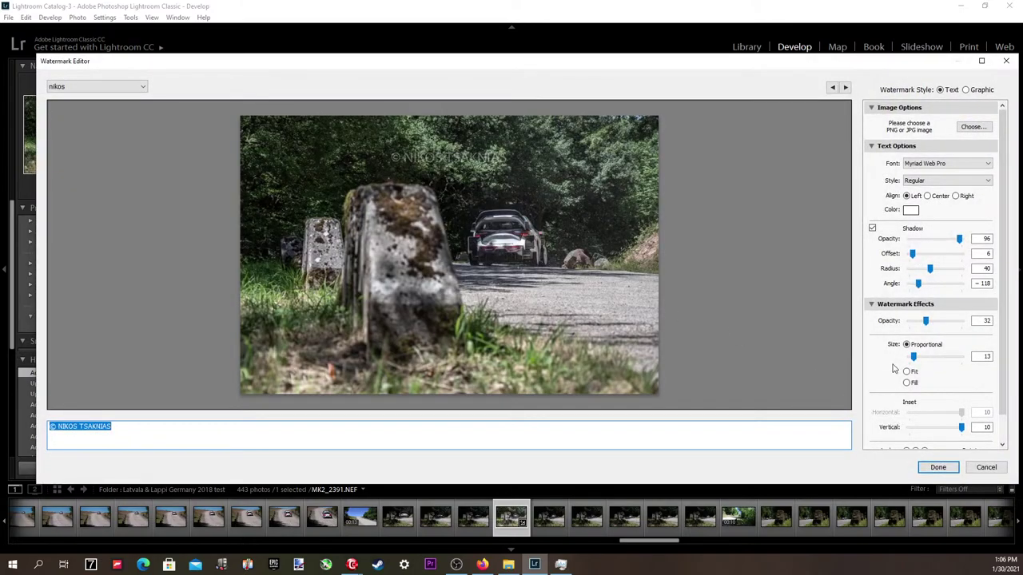
# Anchor the watermark at the middle of the photo's right edge and reduce its horizontal inset to 1.
pyautogui.scroll(-1, 893, 369)
pyautogui.click(924, 431)
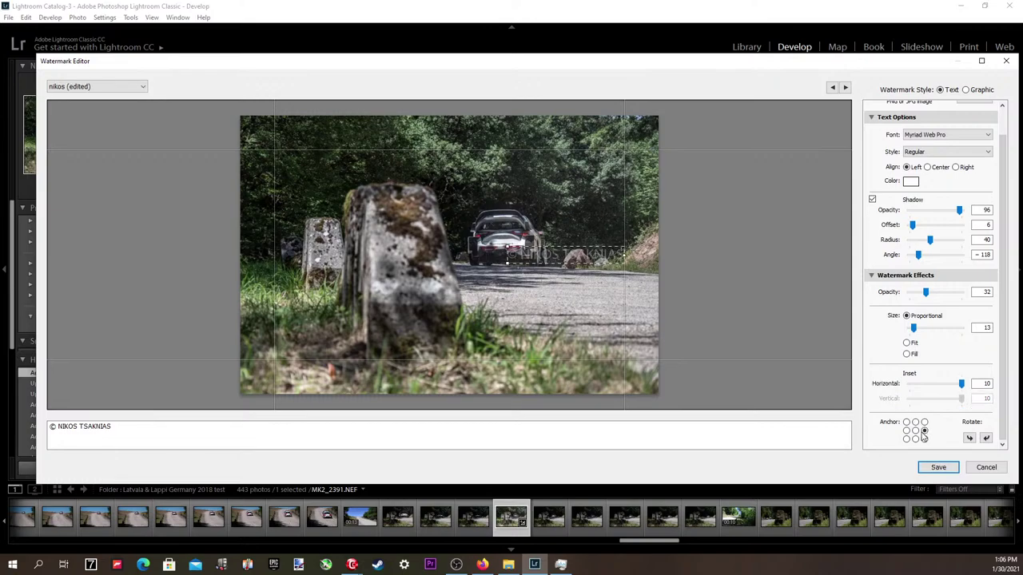
pyautogui.click(978, 385)
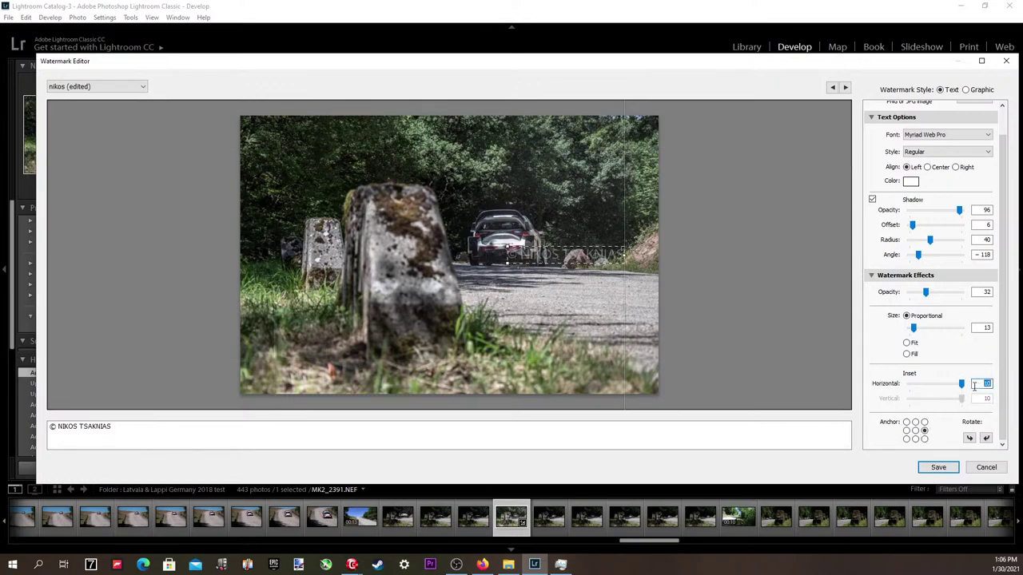
pyautogui.click(962, 386)
pyautogui.moveTo(959, 388); pyautogui.dragTo(941, 386)
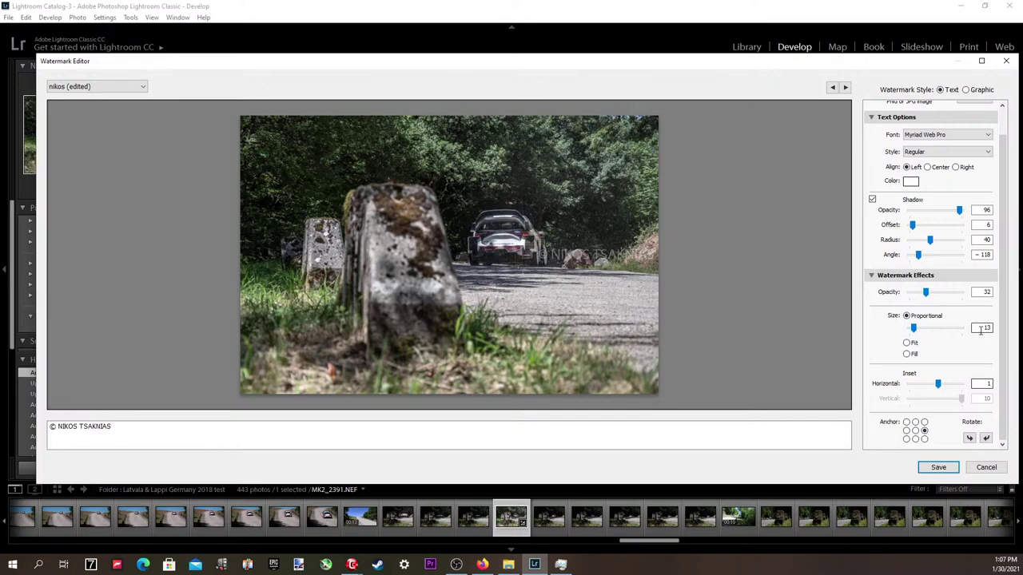
# Try a proportional size of 12 and a horizontal inset of 0 for the watermark.
pyautogui.press('Down')
pyautogui.press('Down')
pyautogui.press('Down')
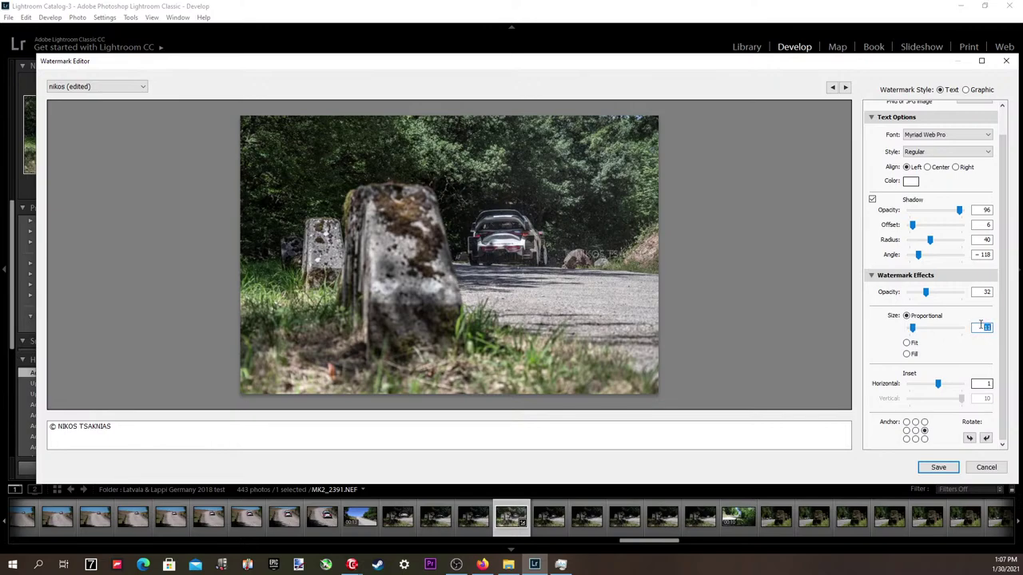
pyautogui.press('Up')
pyautogui.press('Up')
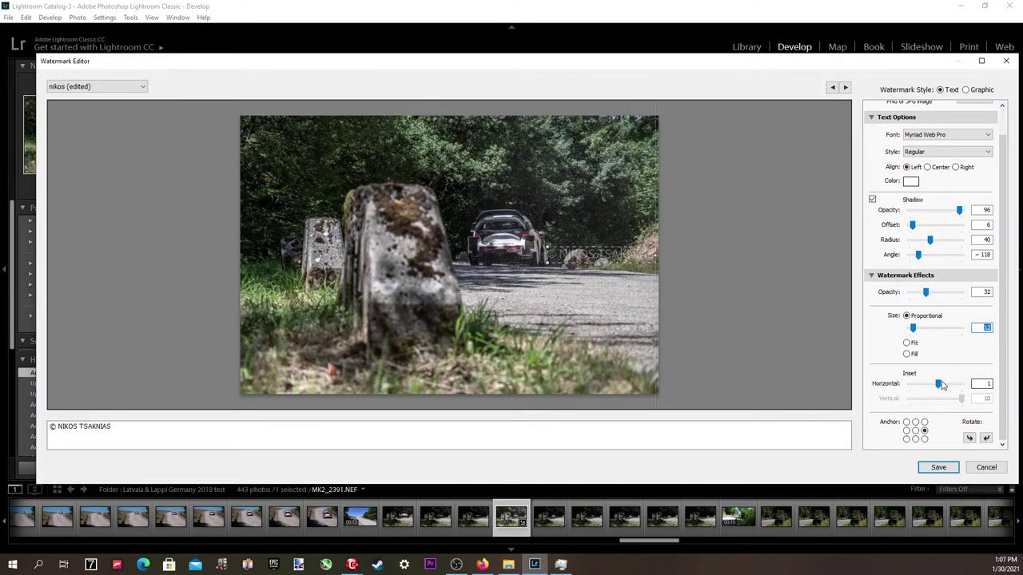
pyautogui.moveTo(942, 385); pyautogui.dragTo(940, 384)
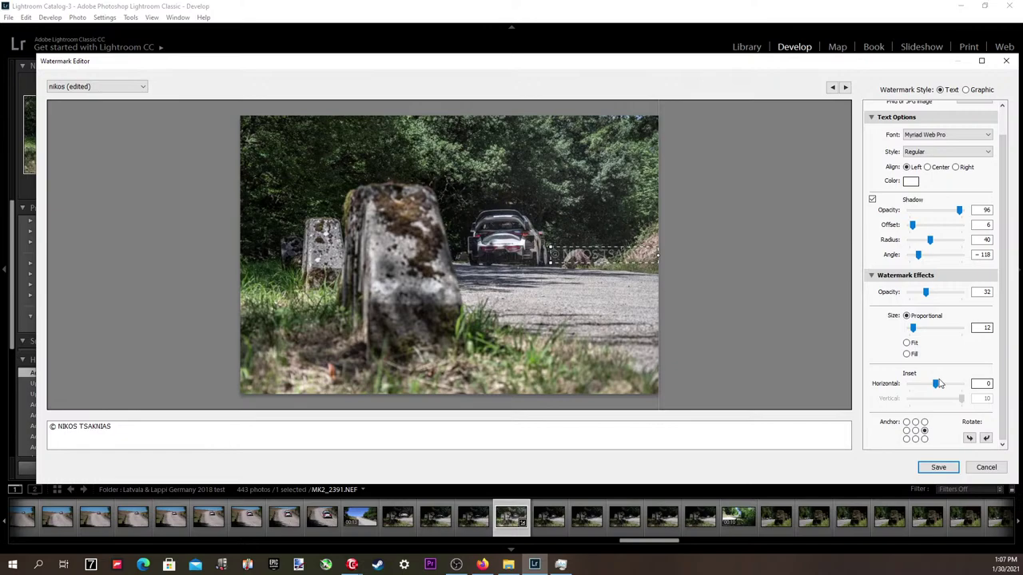
# Set the watermark's proportional size to 10 and its horizontal inset to 5.
pyautogui.click(982, 329)
pyautogui.press('Down')
pyautogui.press('Down')
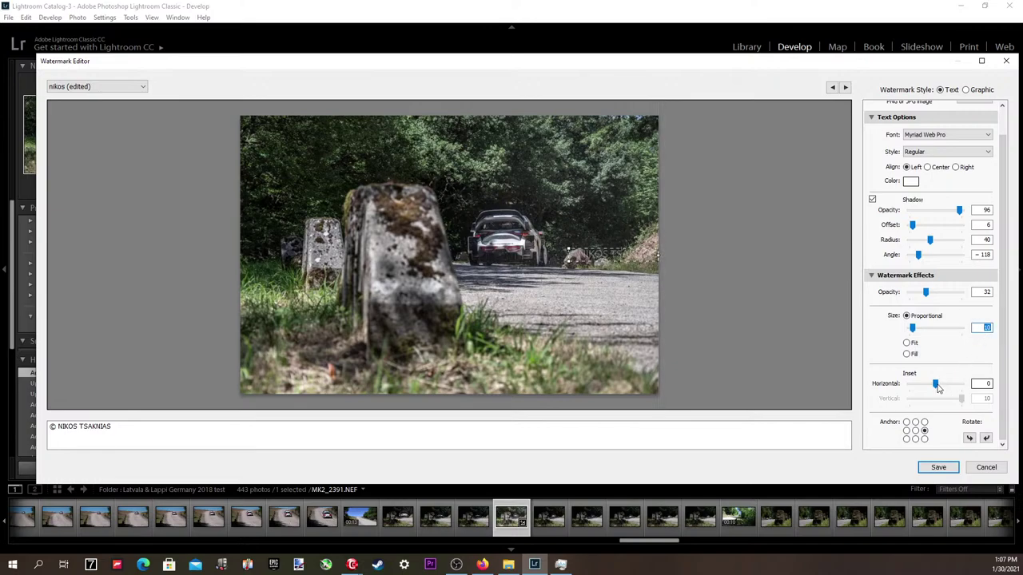
pyautogui.moveTo(937, 386); pyautogui.dragTo(950, 390)
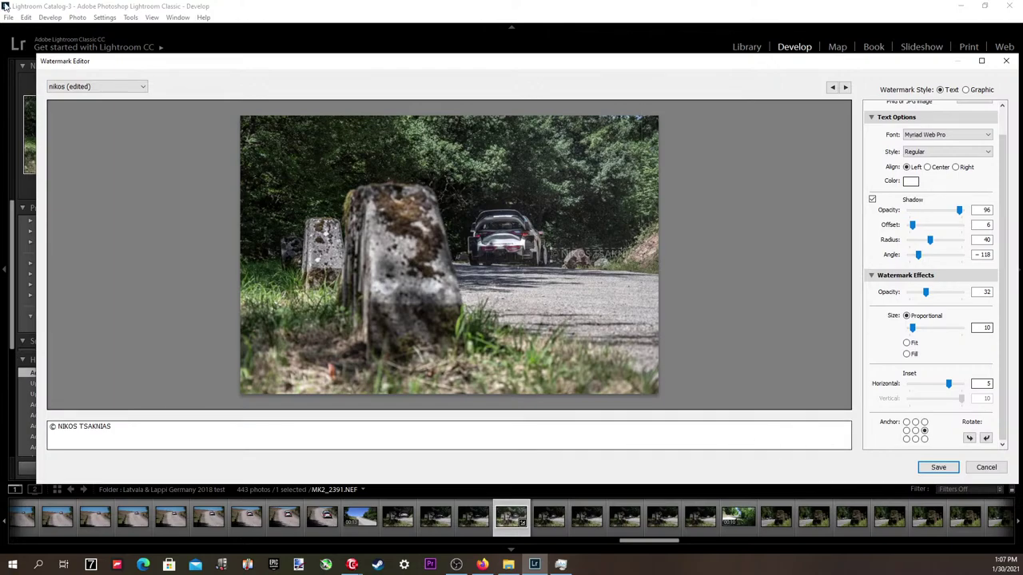
# Update the current watermark preset with the edited settings and export the photo.
pyautogui.click(101, 88)
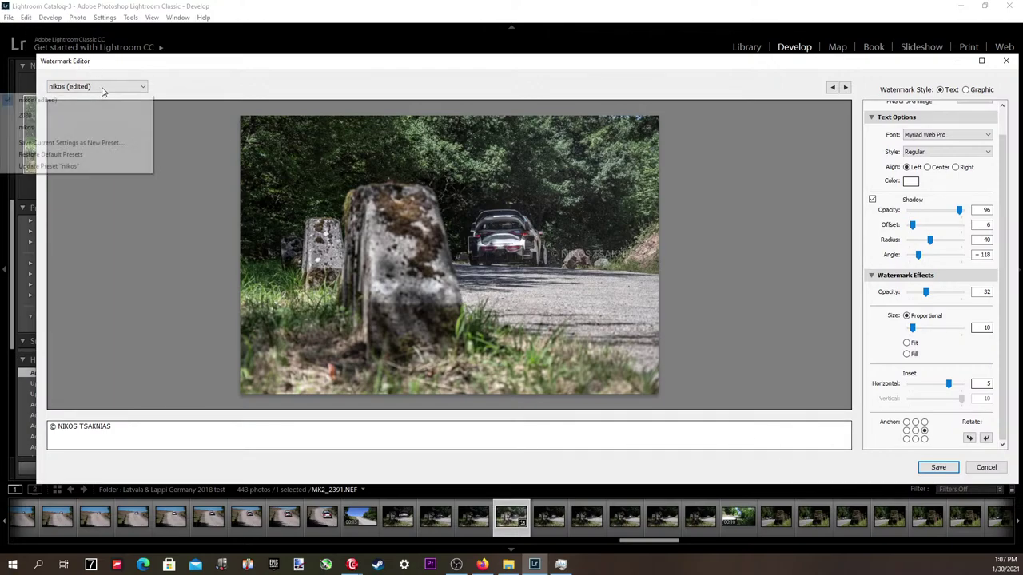
pyautogui.click(108, 170)
pyautogui.click(937, 471)
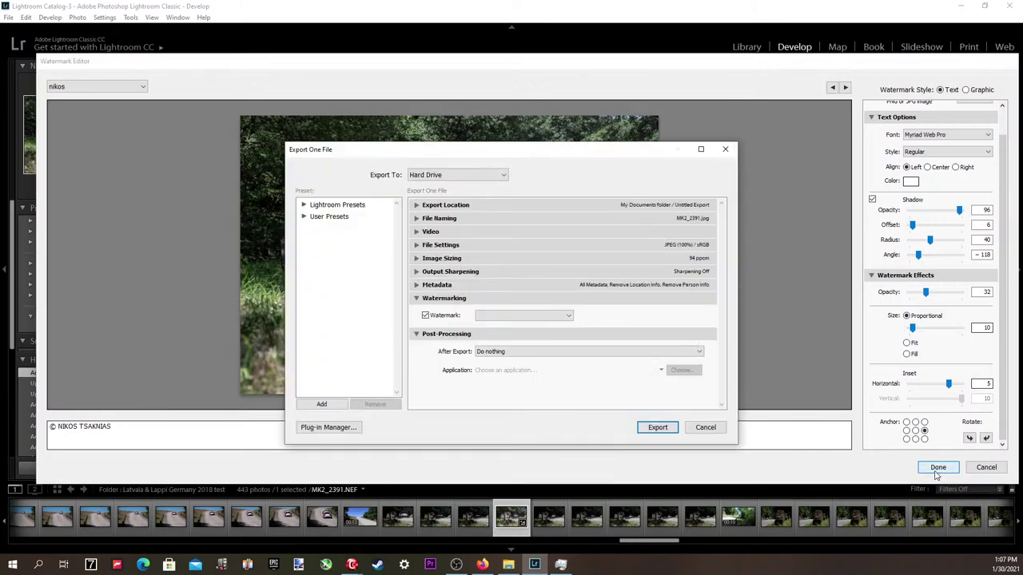
pyautogui.click(659, 427)
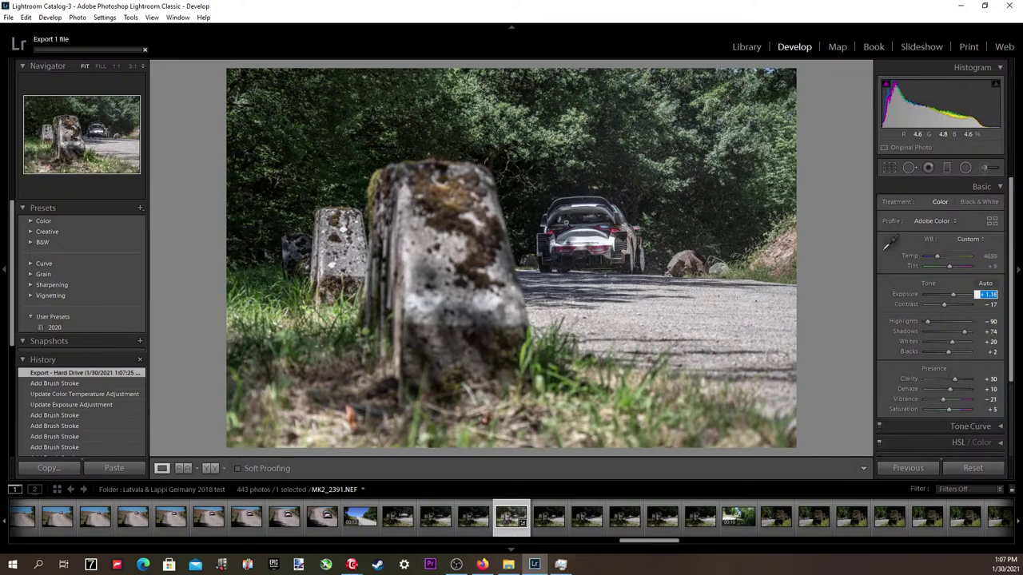
# Inspect the rally car and its surroundings at 1:1 magnification, including the rear, wheels and road surface.
pyautogui.click(562, 249)
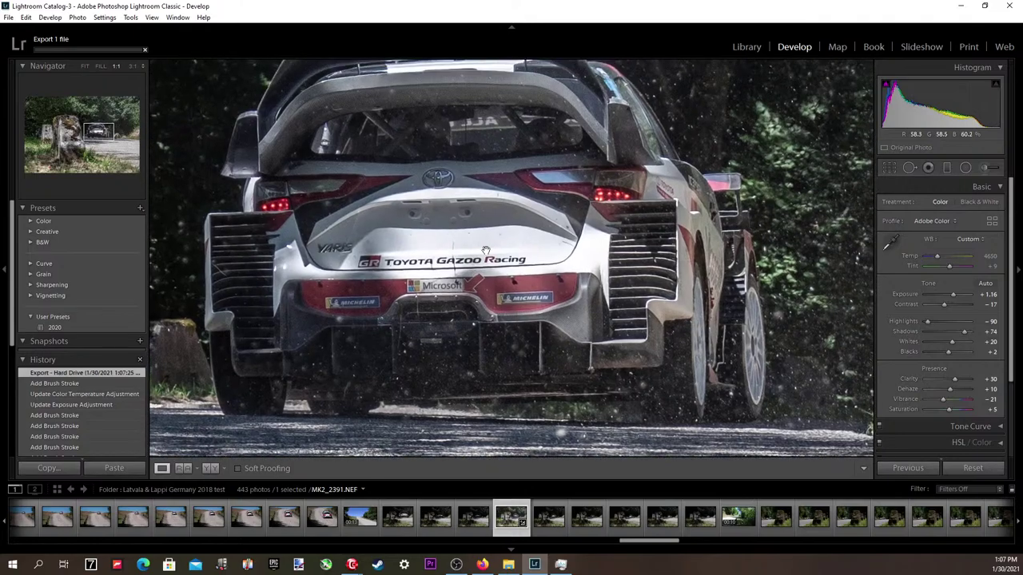
pyautogui.moveTo(505, 356); pyautogui.dragTo(500, 445)
pyautogui.moveTo(542, 312); pyautogui.dragTo(426, 283)
pyautogui.hscroll(5, 426, 283)
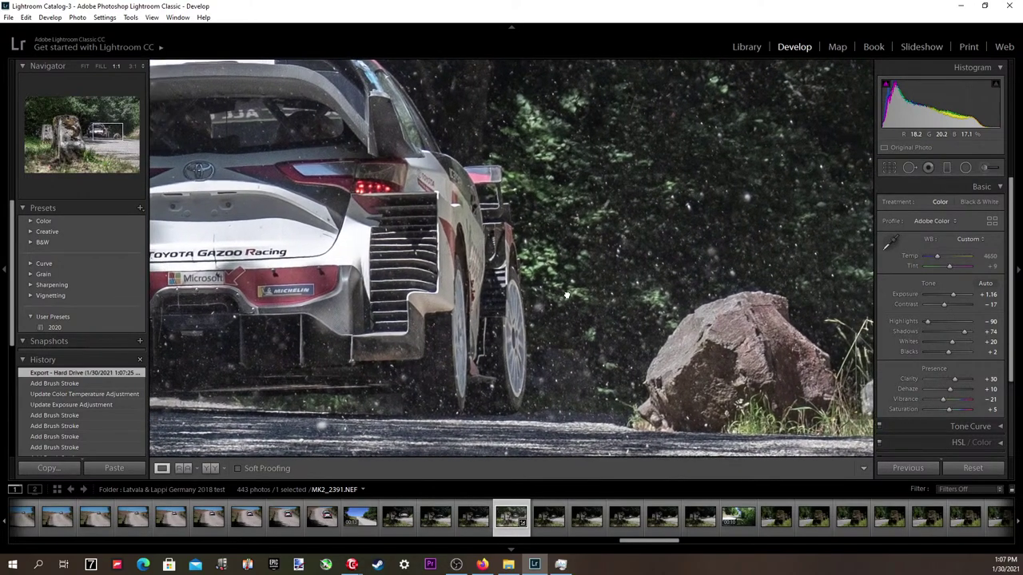
pyautogui.moveTo(566, 295); pyautogui.dragTo(758, 299)
pyautogui.moveTo(595, 354); pyautogui.dragTo(748, 285)
pyautogui.moveTo(680, 375); pyautogui.dragTo(553, 402)
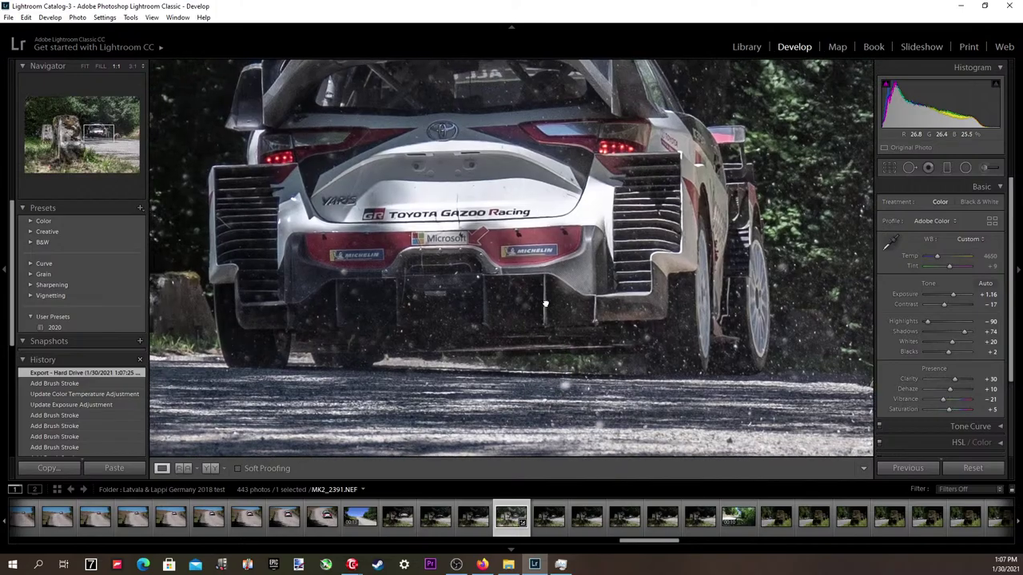
pyautogui.moveTo(544, 302); pyautogui.dragTo(396, 387)
pyautogui.moveTo(629, 349); pyautogui.dragTo(676, 298)
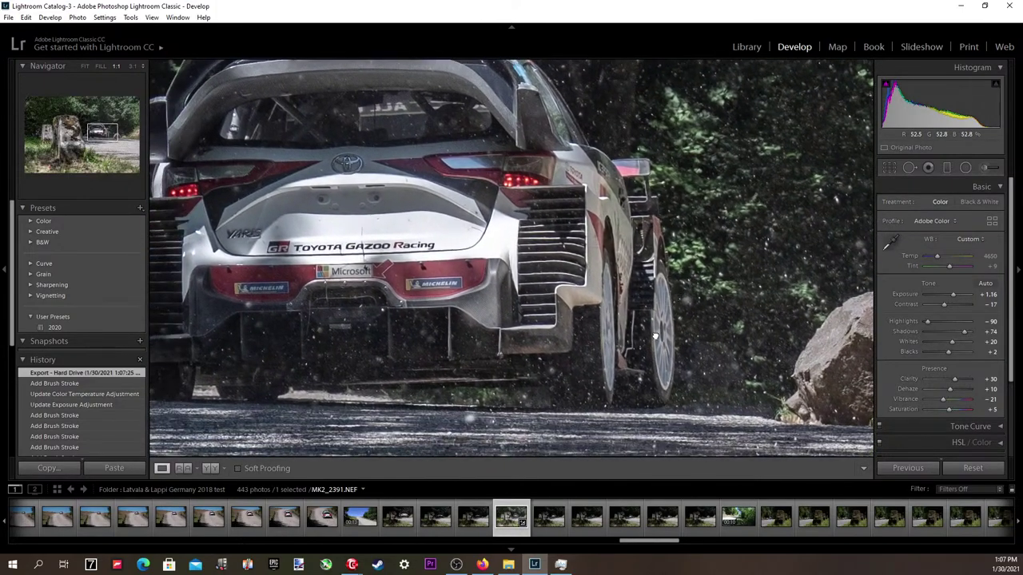
pyautogui.click(644, 331)
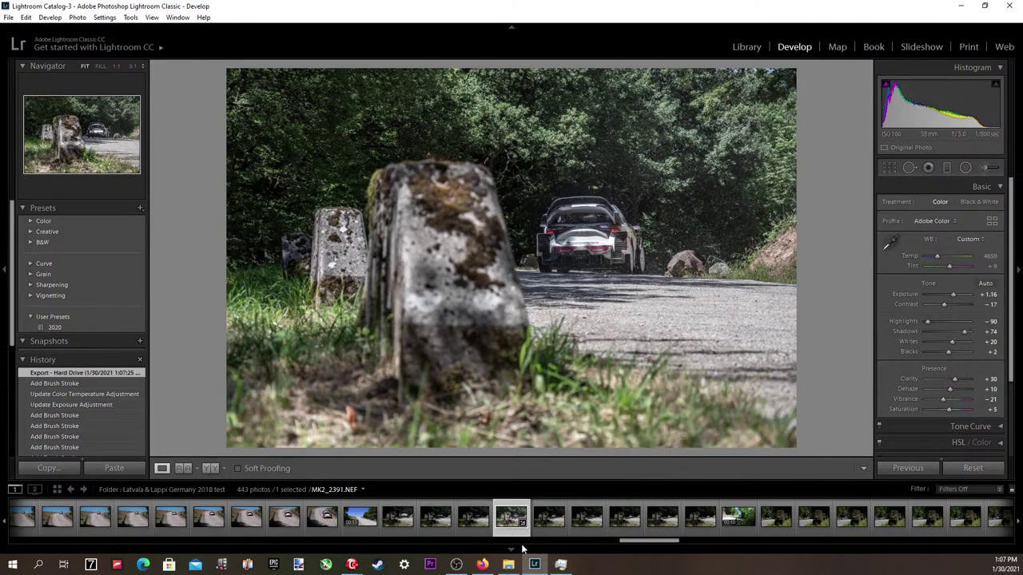
# Switch to File Explorer, open the exported MK2_2391 photo and check the image and its watermark at full screen.
pyautogui.click(508, 565)
pyautogui.click(202, 441)
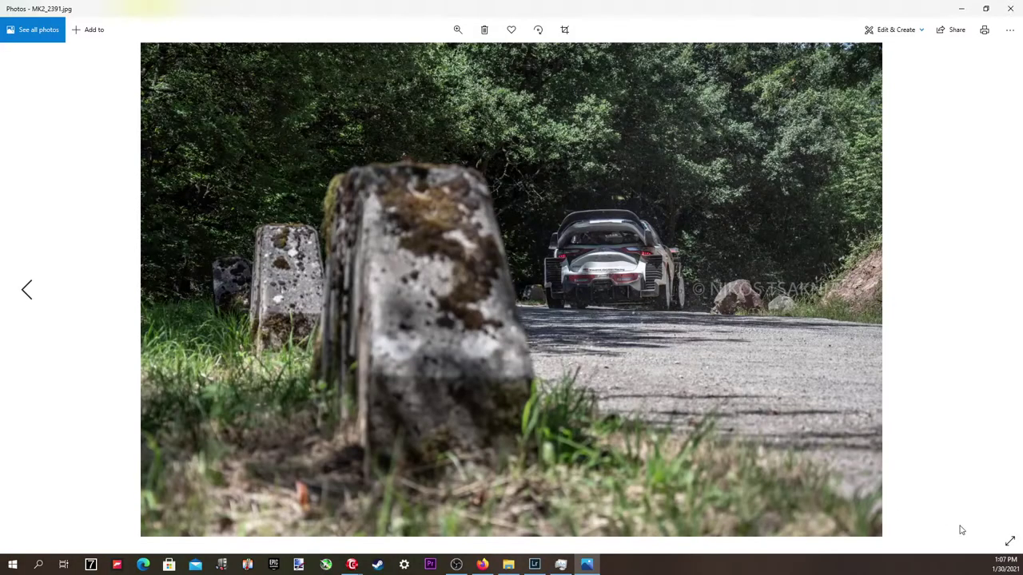
pyautogui.click(1010, 542)
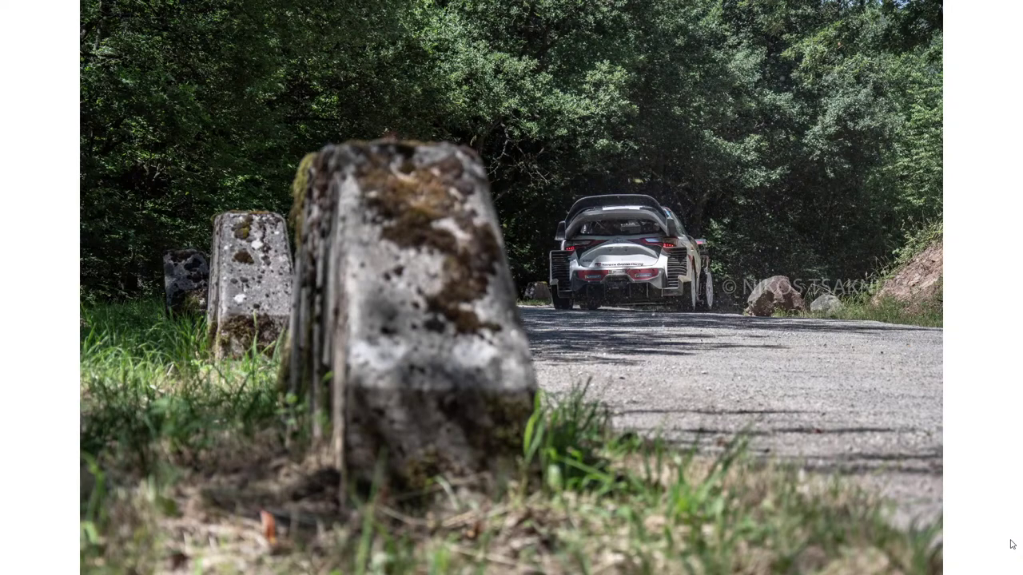
pyautogui.click(1013, 544)
pyautogui.click(1010, 8)
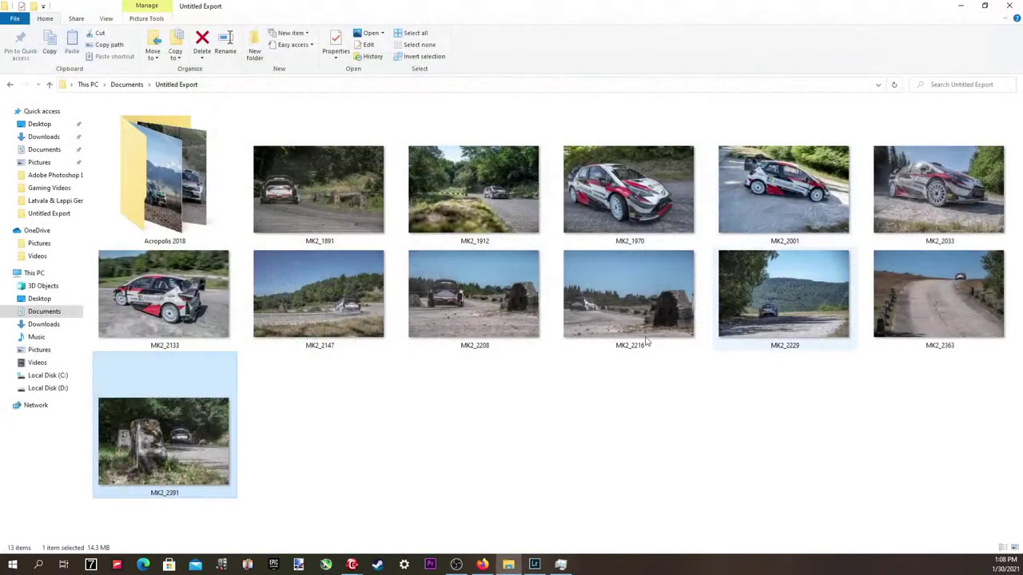
# Switch back to Lightroom Classic and try a tight crop around the rally car that excludes most of the foreground stone.
pyautogui.click(534, 565)
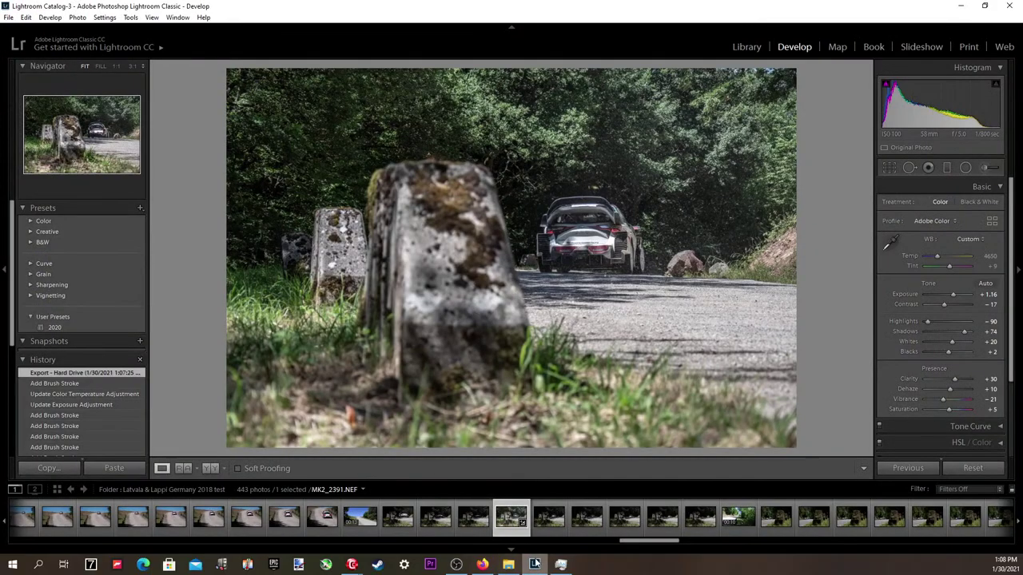
pyautogui.click(889, 168)
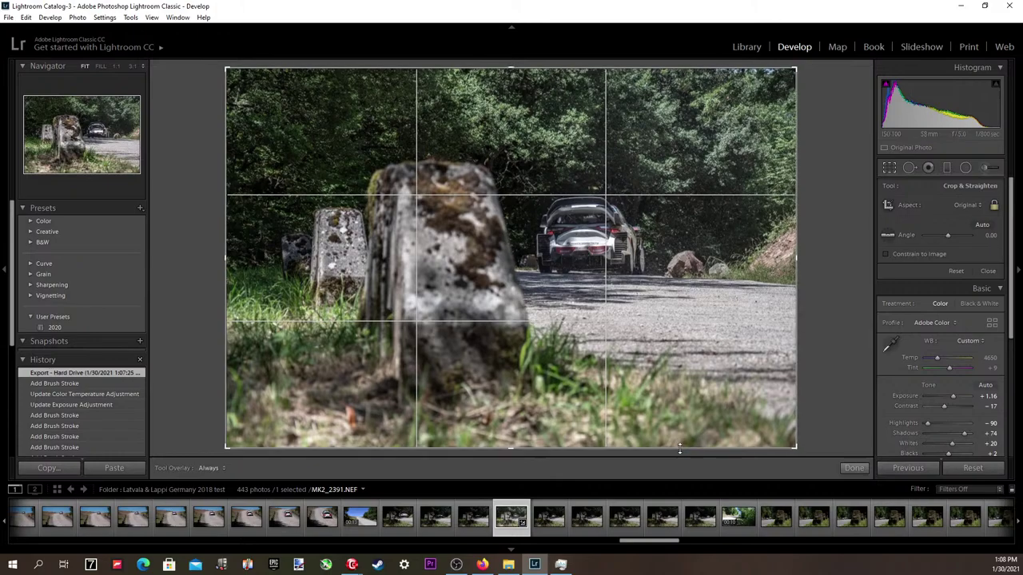
pyautogui.moveTo(683, 448); pyautogui.dragTo(683, 381)
pyautogui.moveTo(636, 328); pyautogui.dragTo(533, 326)
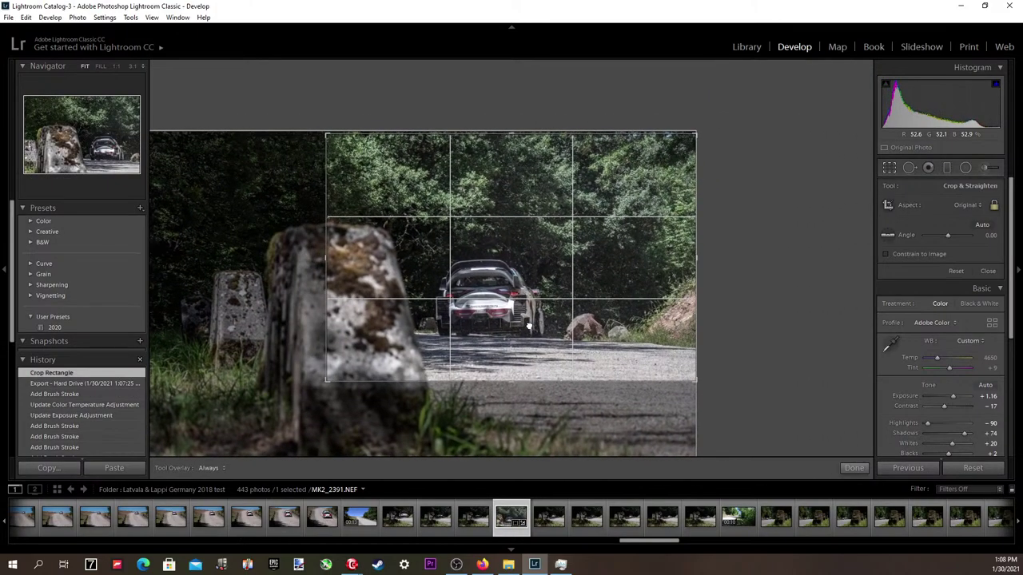
pyautogui.moveTo(325, 330); pyautogui.dragTo(373, 330)
pyautogui.moveTo(435, 329); pyautogui.dragTo(465, 303)
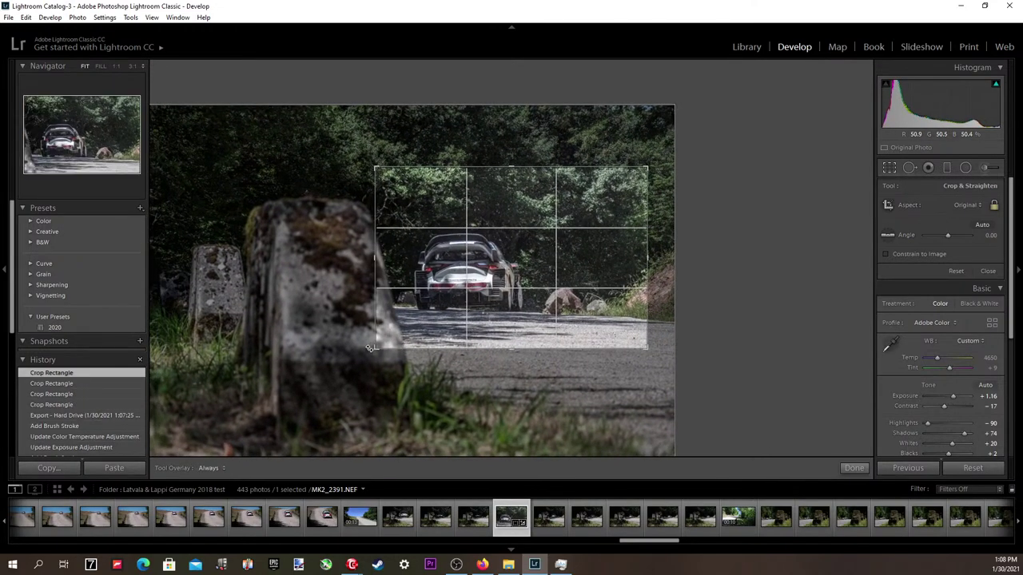
# Crop the photo moderately on all sides at its original aspect, keeping the foreground stones and the car in frame, and apply the crop.
pyautogui.moveTo(375, 349); pyautogui.dragTo(273, 398)
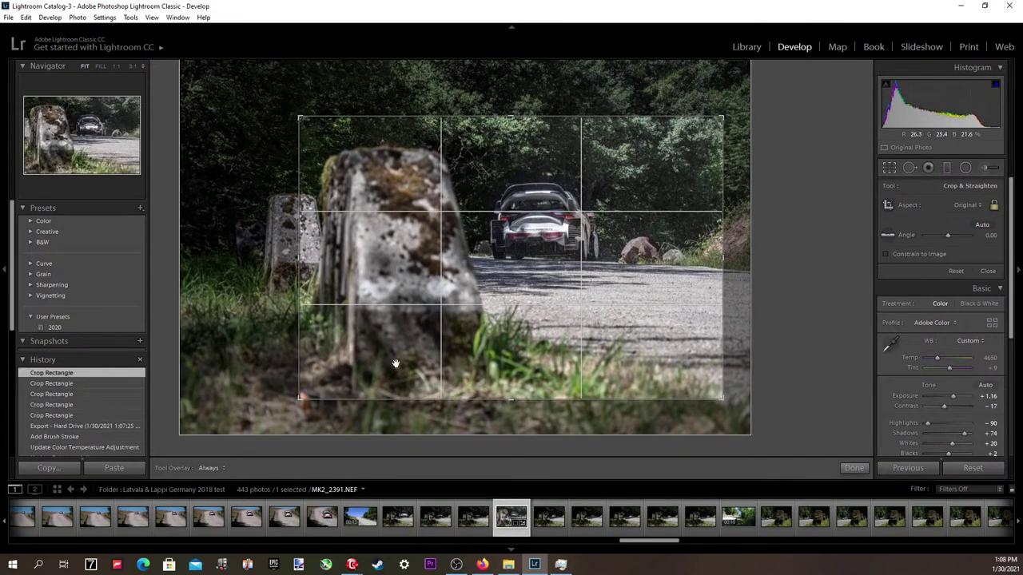
pyautogui.moveTo(410, 354); pyautogui.dragTo(419, 419)
pyautogui.moveTo(438, 369); pyautogui.dragTo(470, 419)
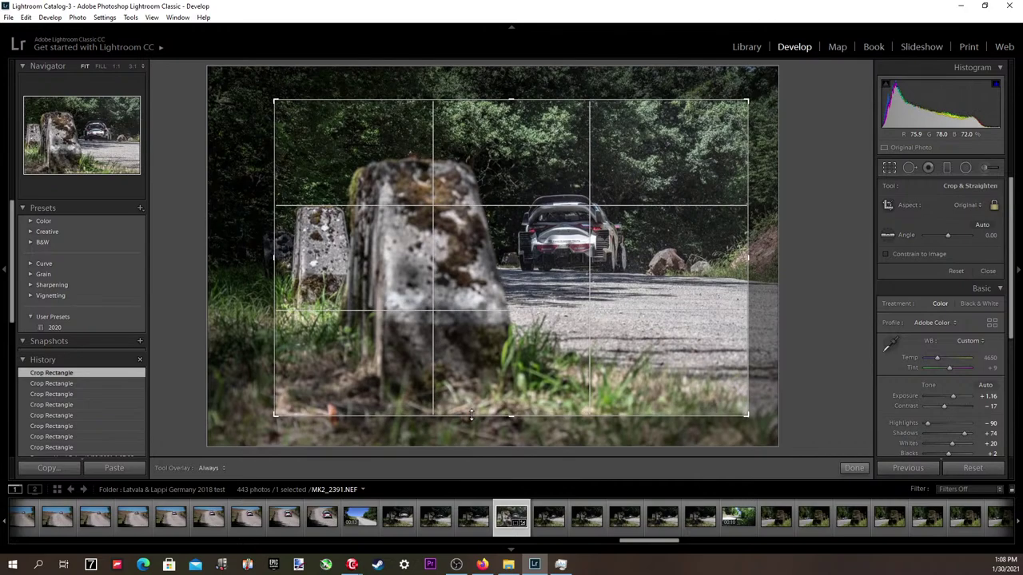
pyautogui.moveTo(477, 365); pyautogui.dragTo(483, 374)
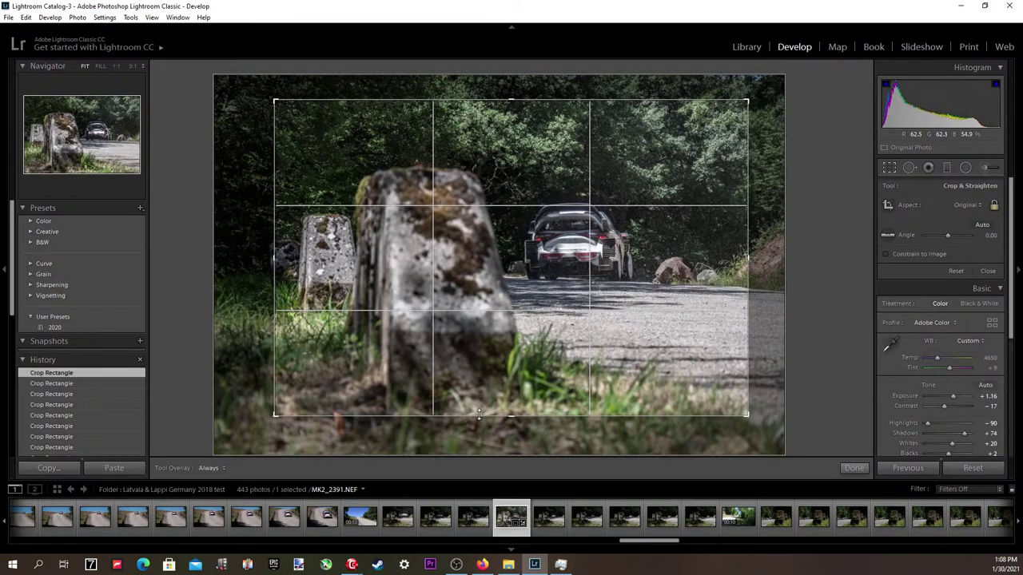
pyautogui.moveTo(479, 414); pyautogui.dragTo(479, 418)
pyautogui.moveTo(475, 379); pyautogui.dragTo(475, 374)
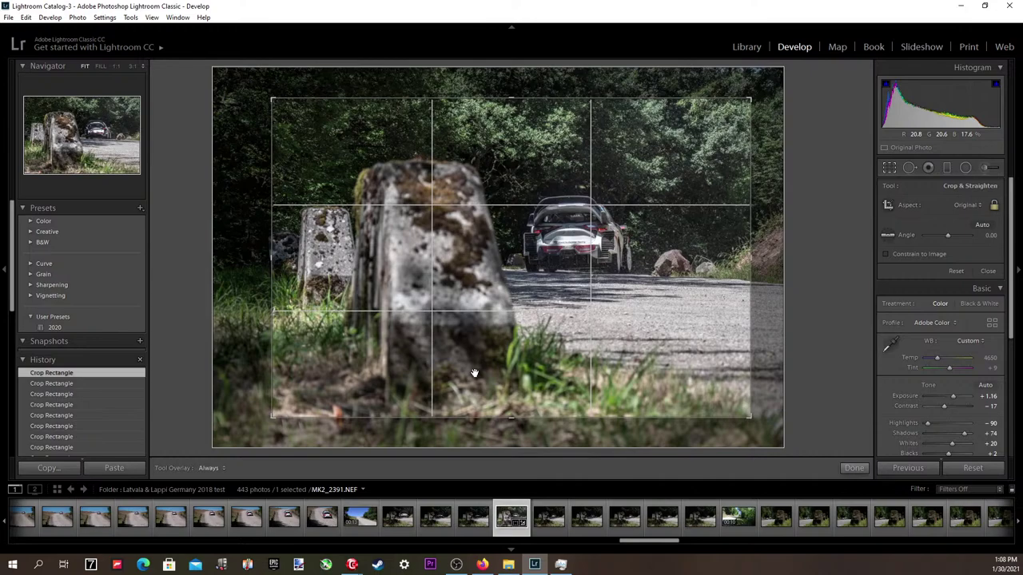
pyautogui.press('Return')
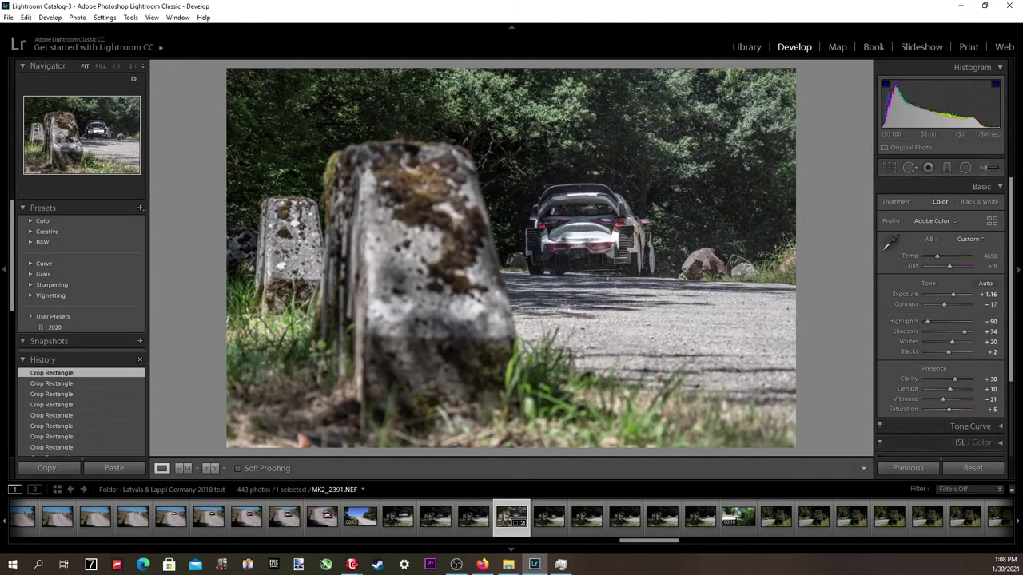
# Open the watermark editor from the export settings of the cropped photo.
pyautogui.click(8, 17)
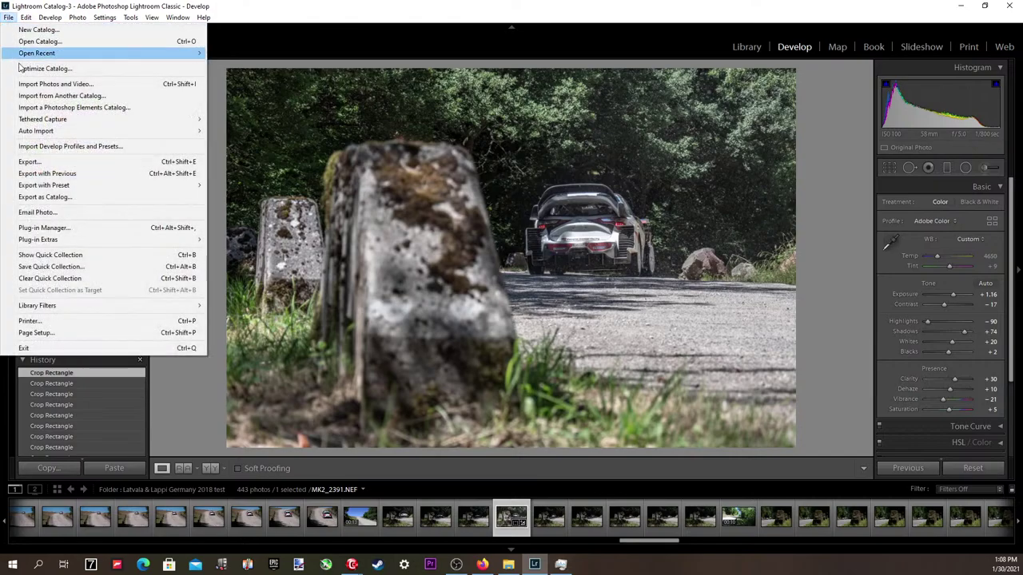
pyautogui.click(48, 162)
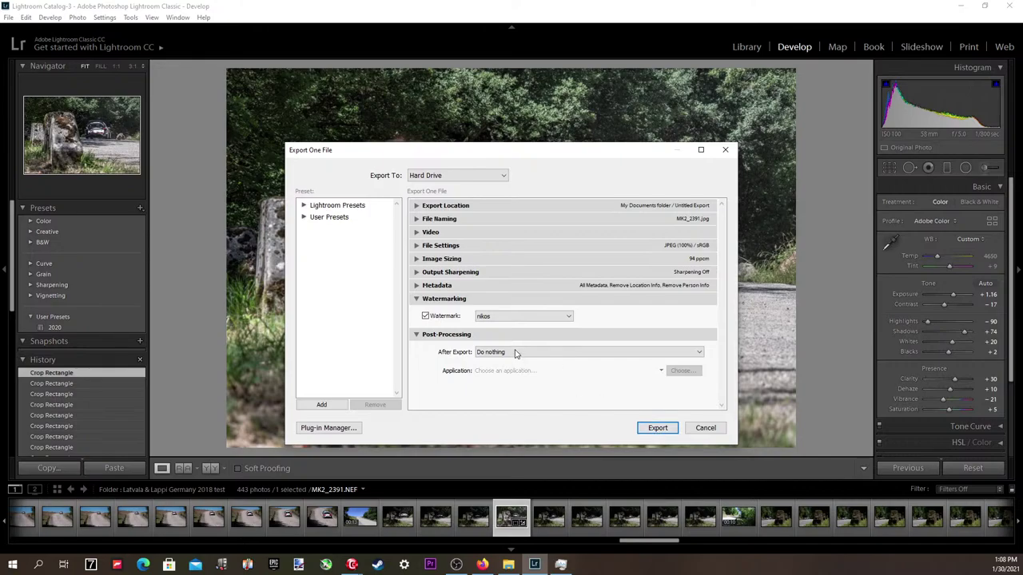
pyautogui.click(502, 317)
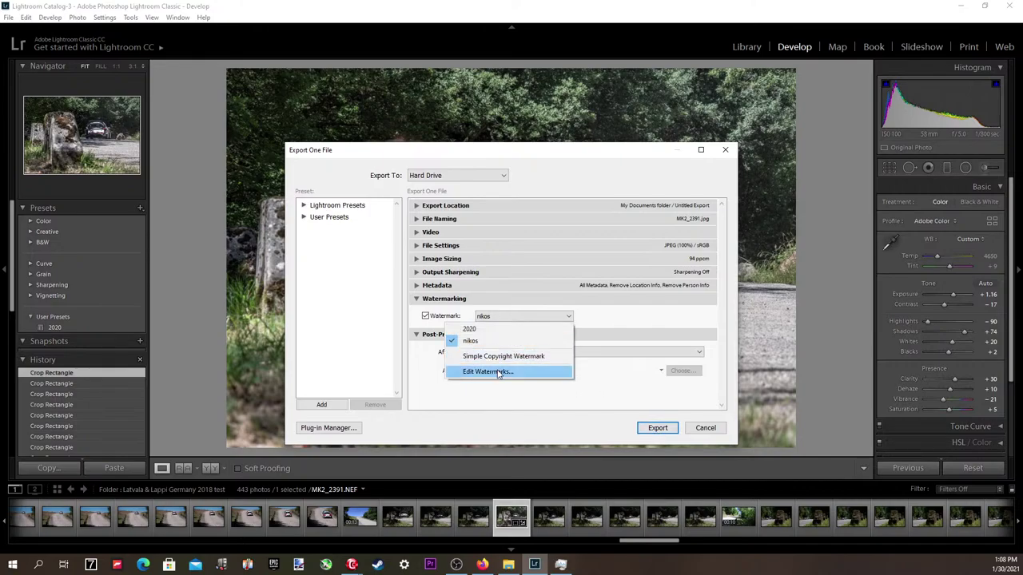
pyautogui.click(497, 372)
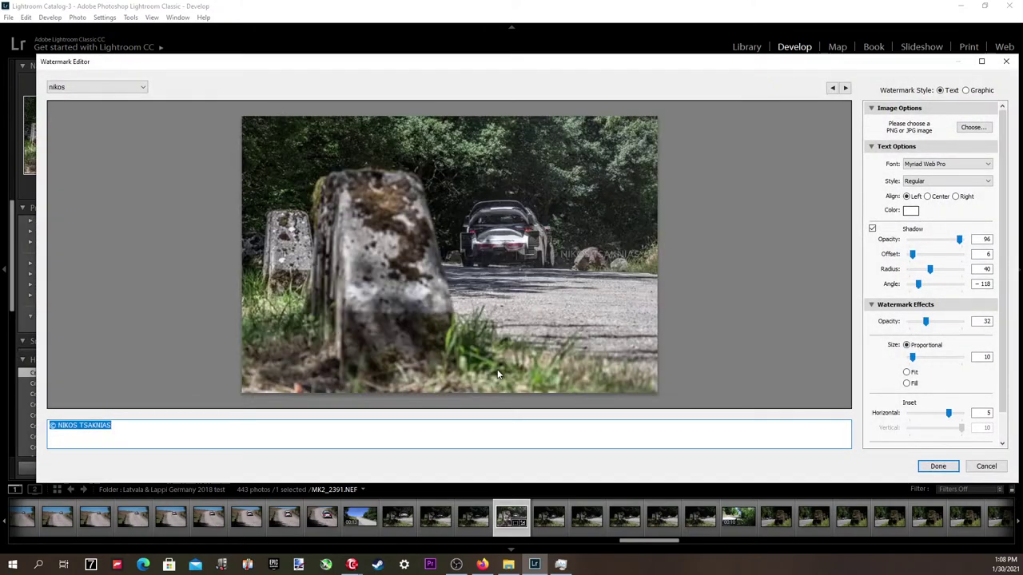
# Set the watermark's horizontal inset to 3 and update the current watermark preset with the change.
pyautogui.click(980, 358)
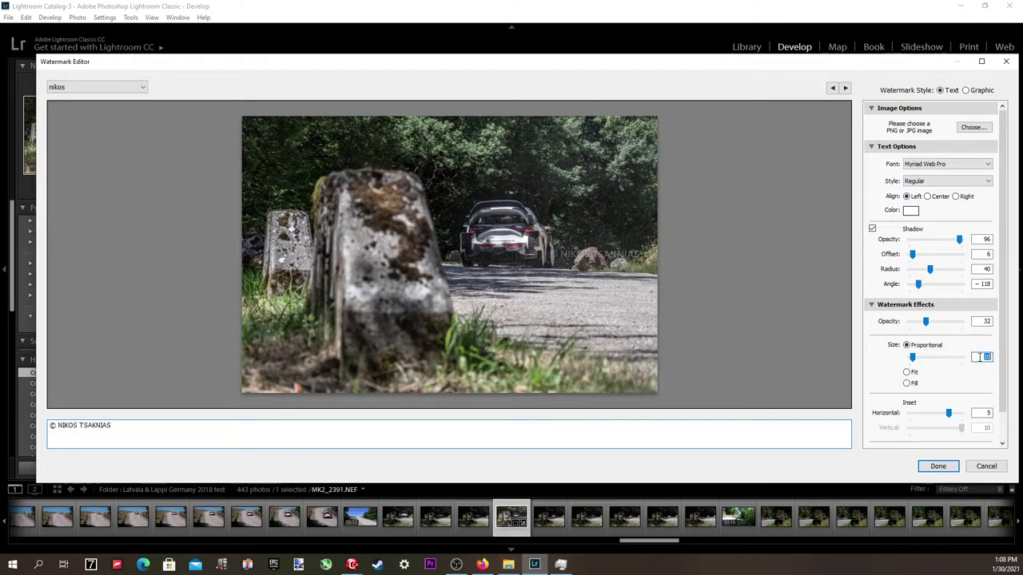
pyautogui.scroll(-1, 960, 375)
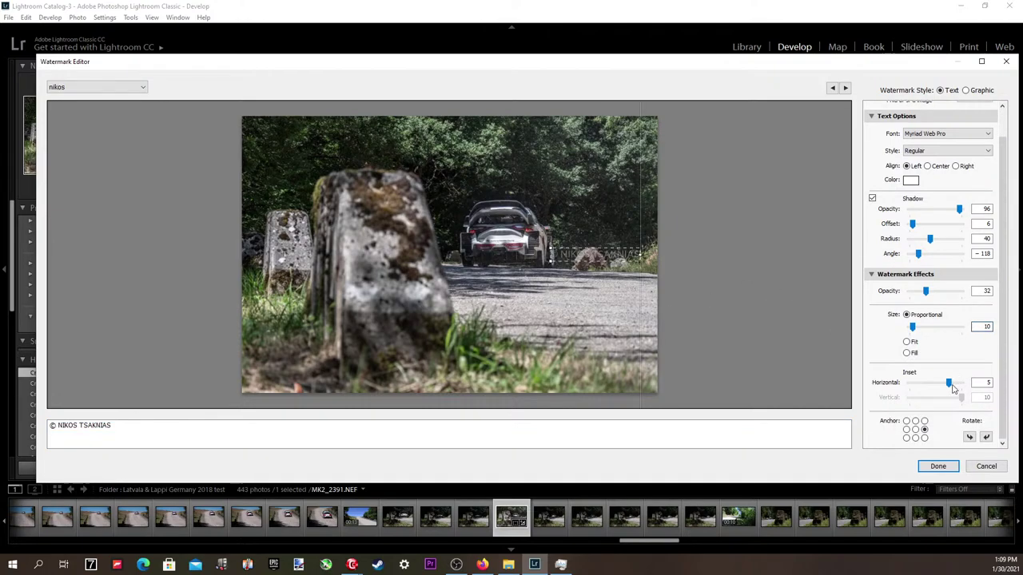
pyautogui.moveTo(950, 387); pyautogui.dragTo(943, 389)
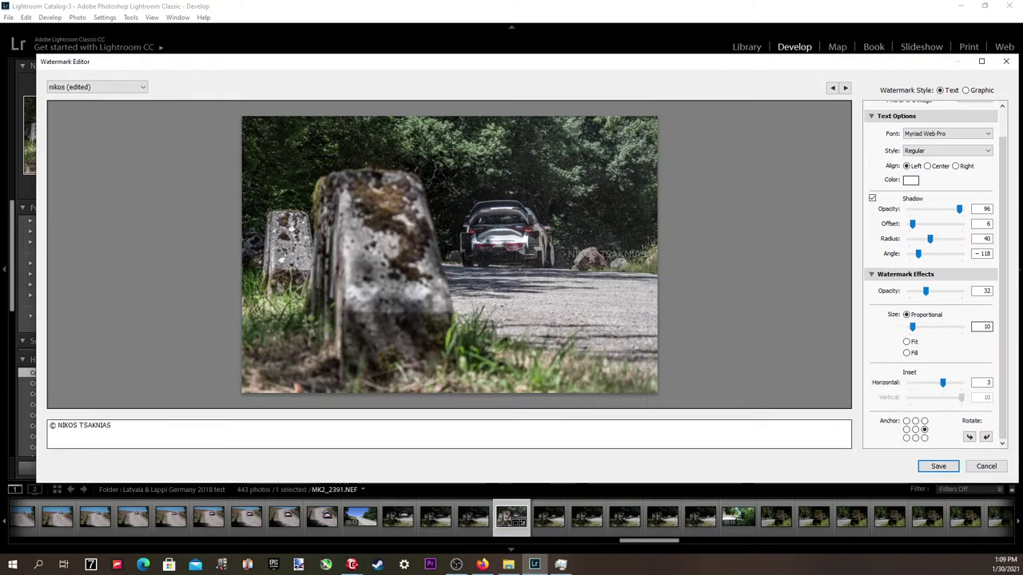
pyautogui.hotkey('alt', 'Tab')
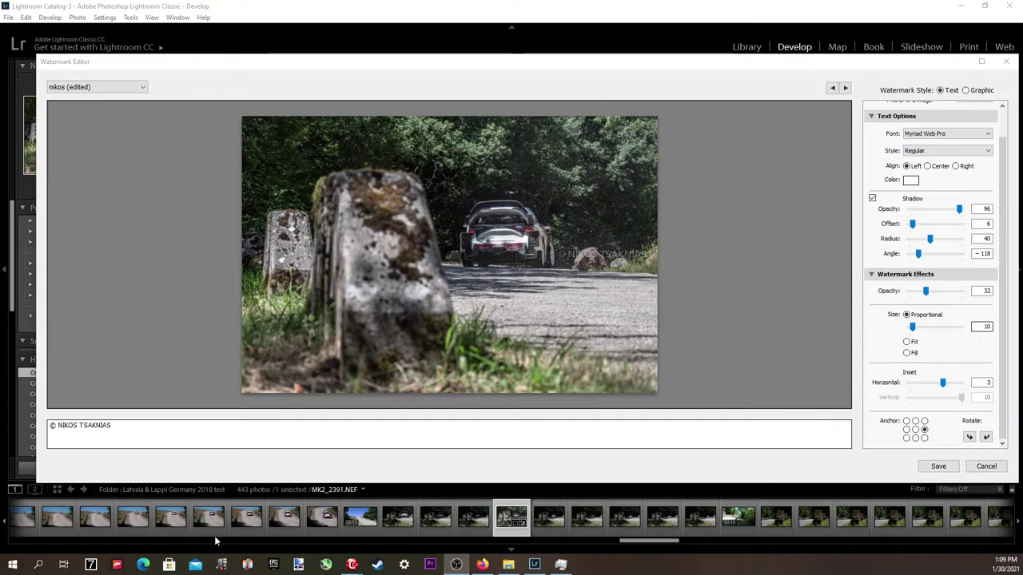
pyautogui.click(101, 87)
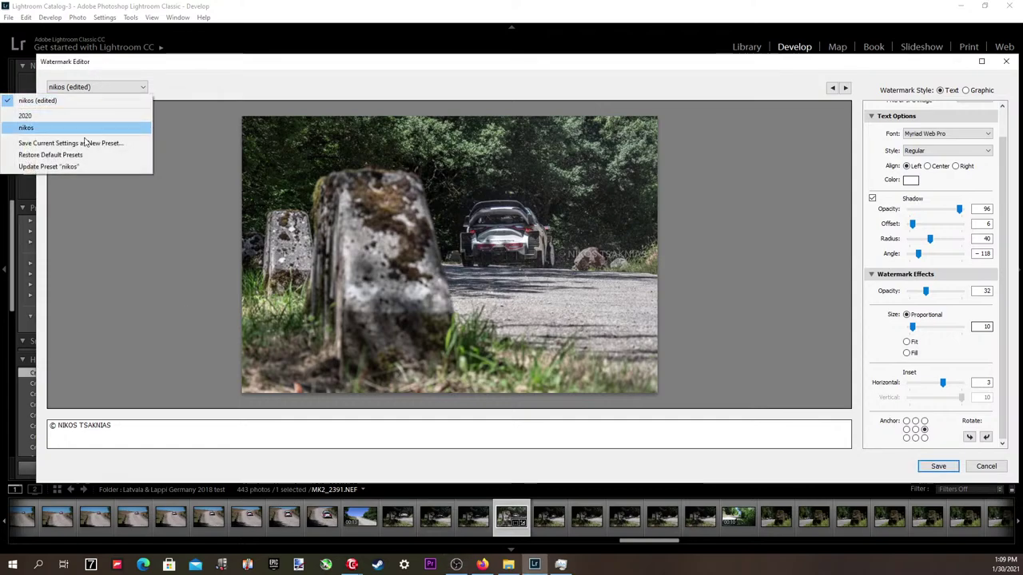
pyautogui.click(70, 166)
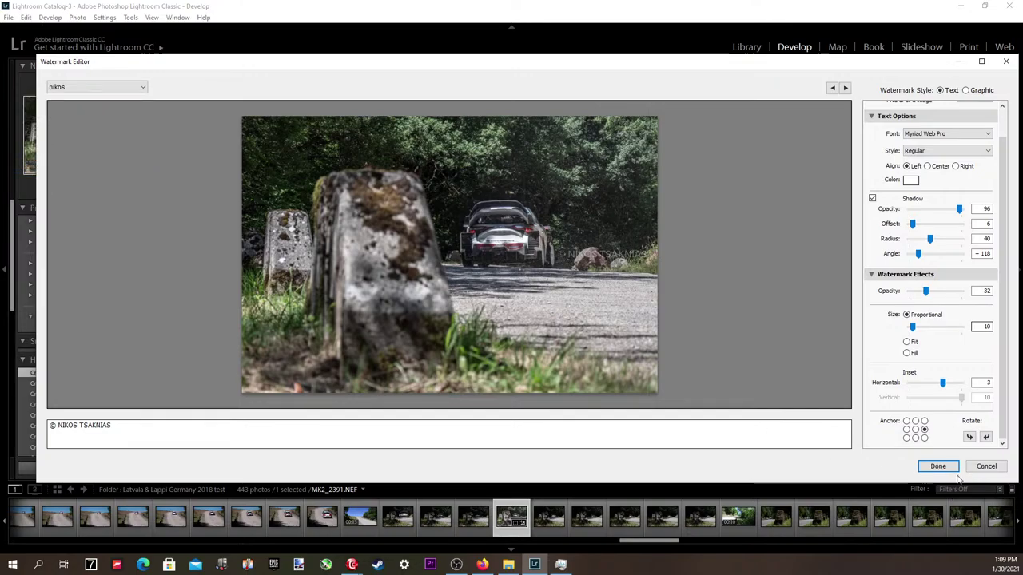
# Save the watermark settings and export MK2_2391, using a unique name to avoid overwriting the existing file.
pyautogui.click(947, 468)
pyautogui.click(659, 432)
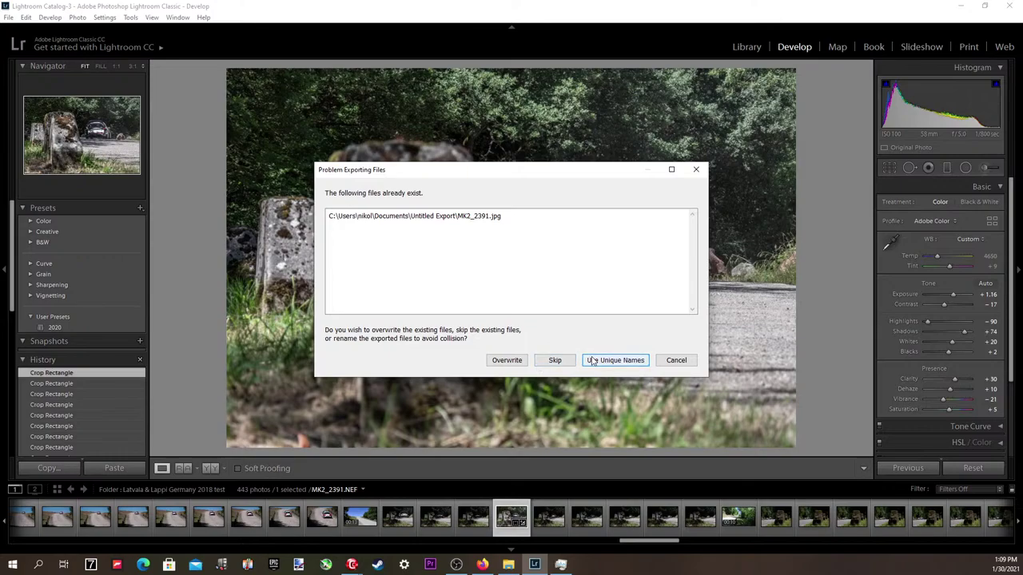
pyautogui.click(613, 360)
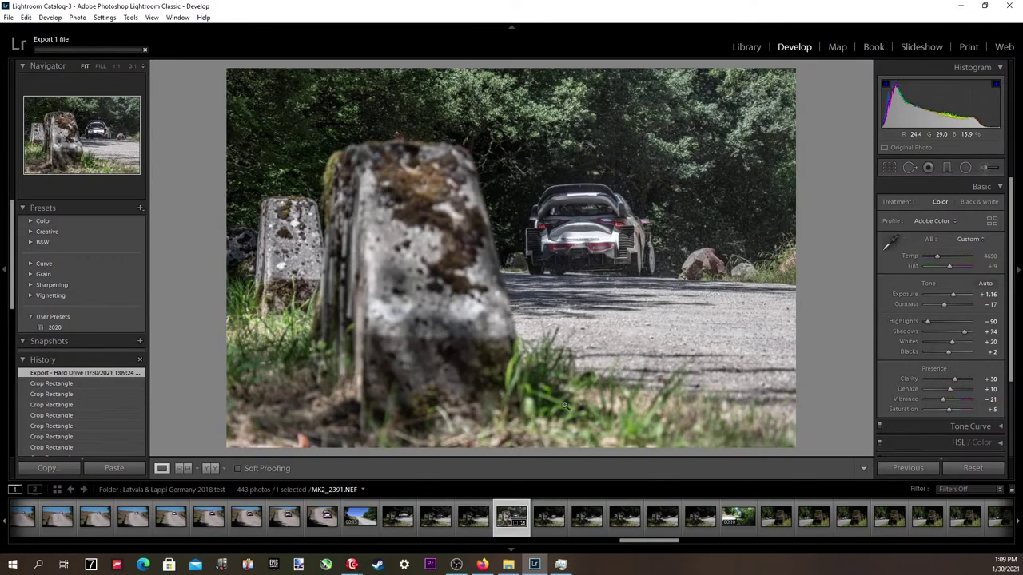
# Switch to File Explorer and compare the exported images MK2_2391 and MK2_2391-2 in the photo viewer.
pyautogui.click(510, 563)
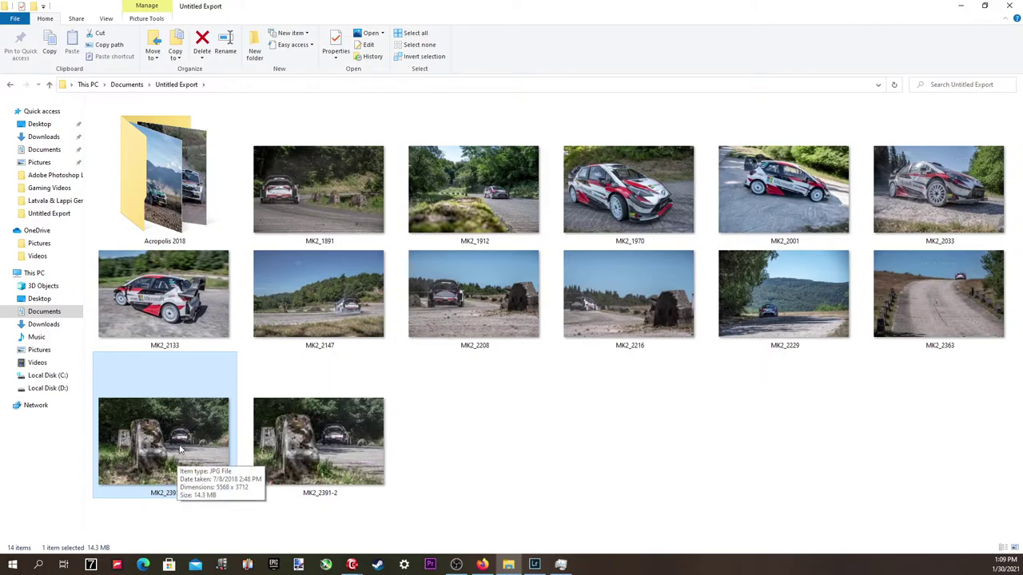
pyautogui.doubleClick(180, 450)
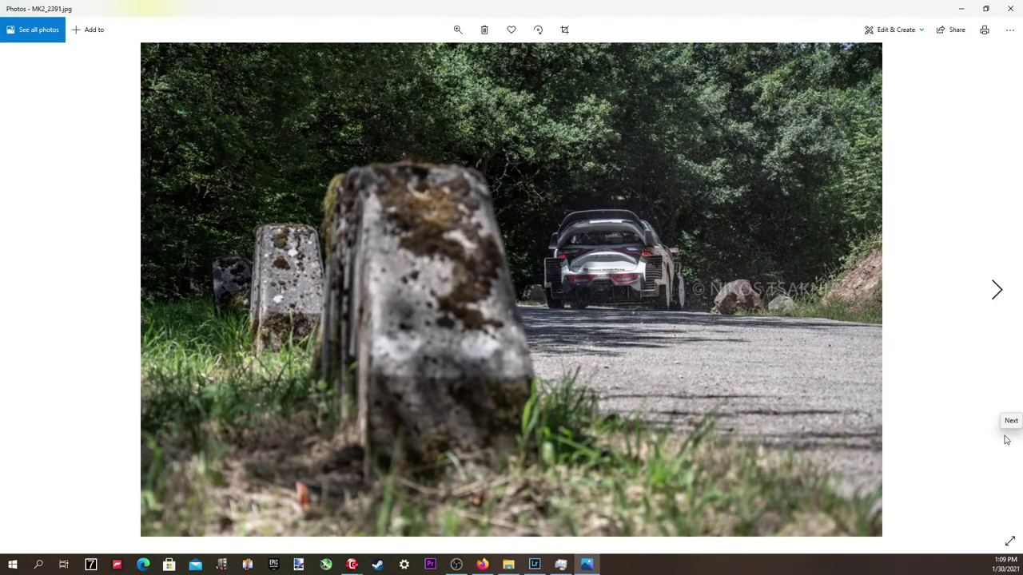
pyautogui.press('Right')
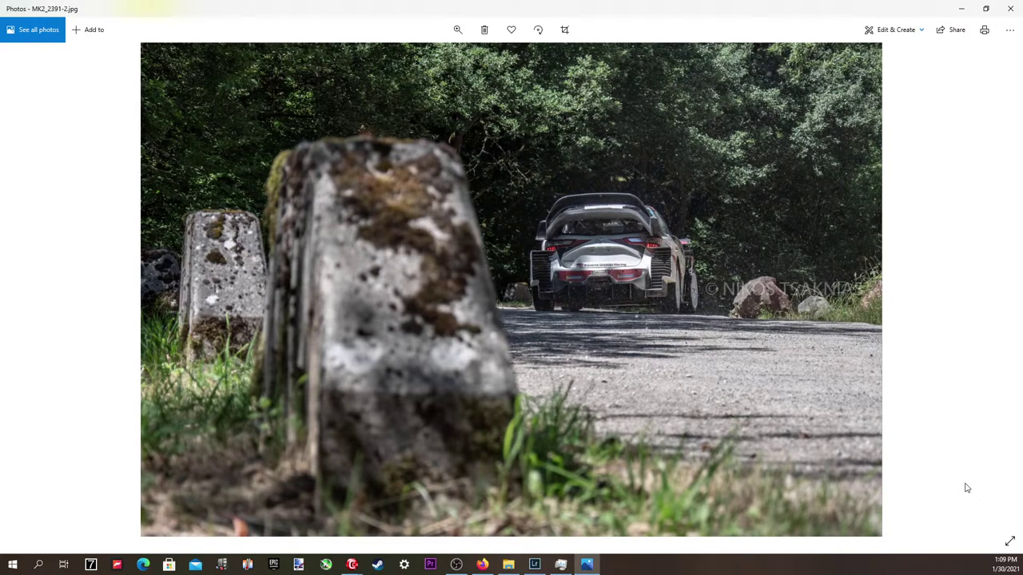
pyautogui.press('Left')
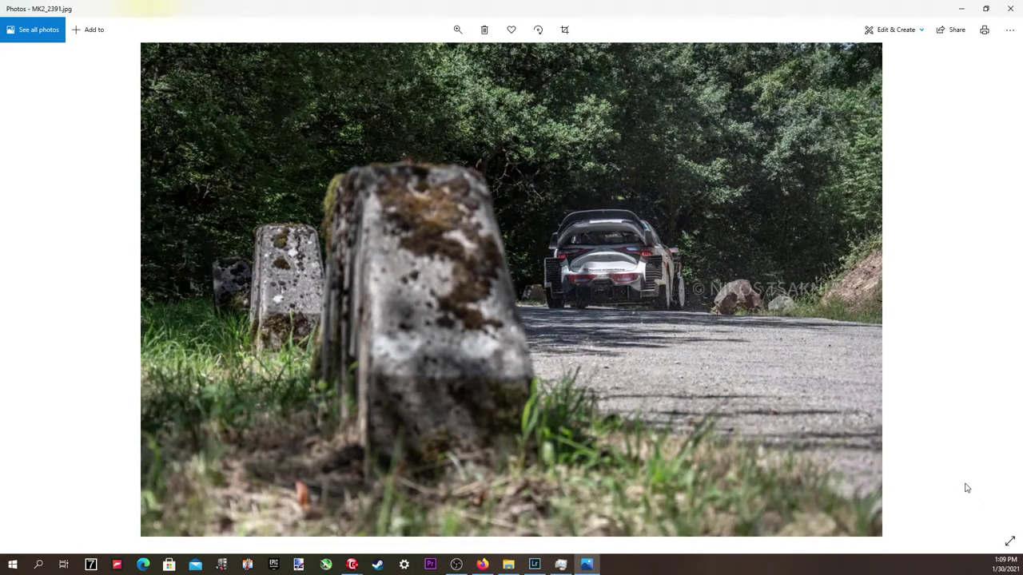
pyautogui.press('Right')
pyautogui.press('Left')
pyautogui.press('Right')
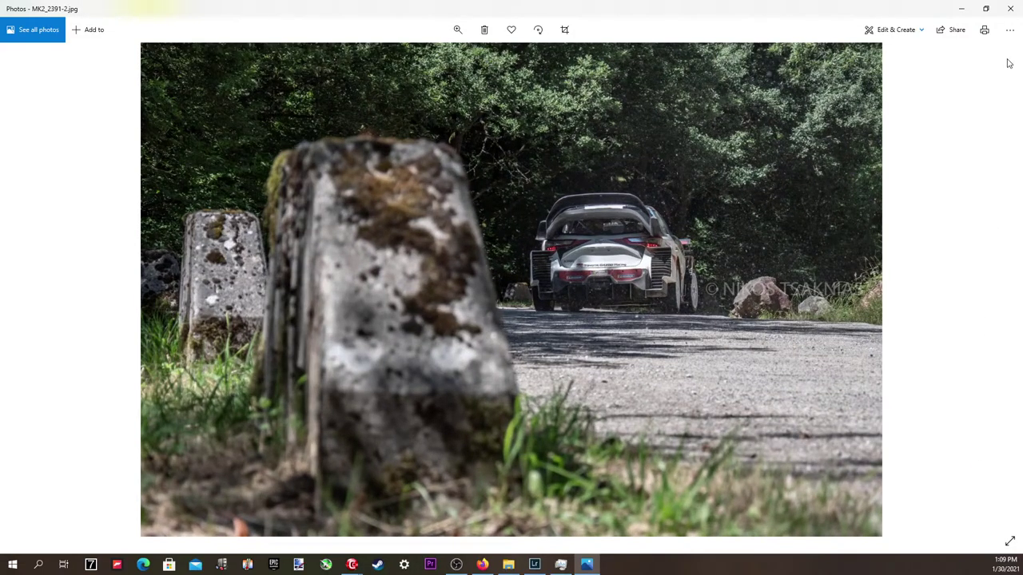
pyautogui.press('Left')
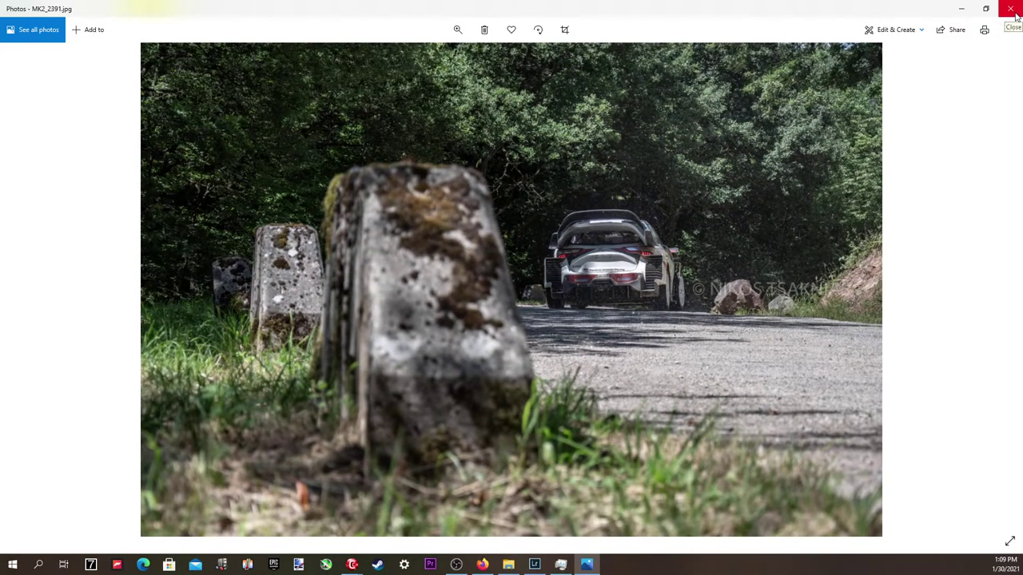
pyautogui.press('Right')
pyautogui.click(1012, 9)
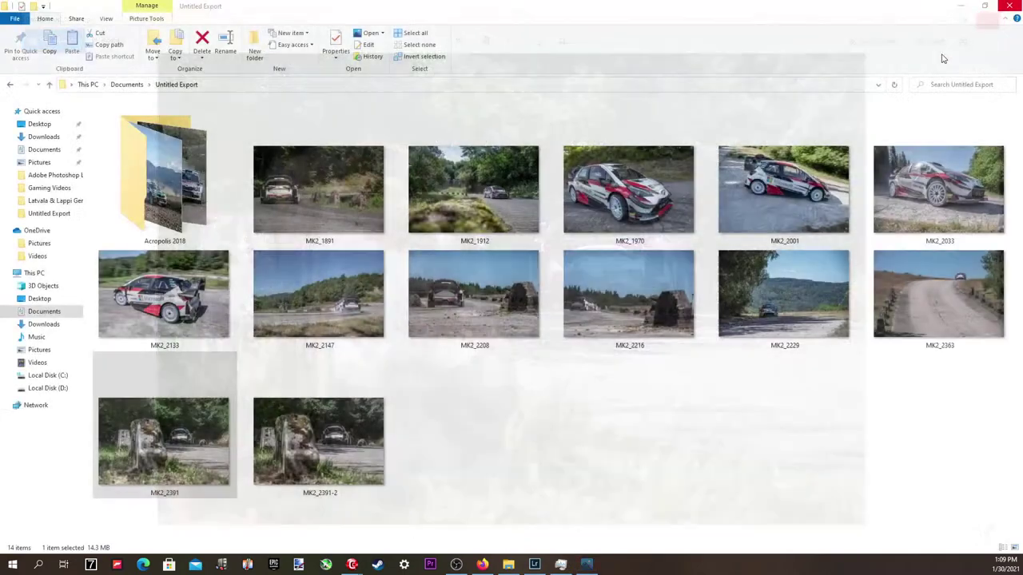
# Delete the older export MK2_2391 from the Untitled Export folder.
pyautogui.click(254, 440)
pyautogui.click(225, 442)
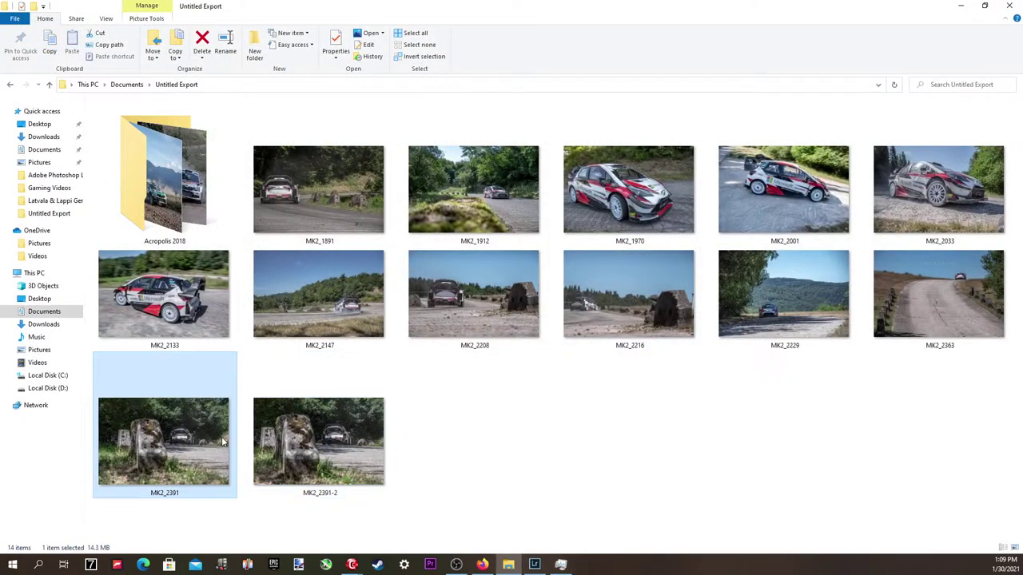
pyautogui.press('Delete')
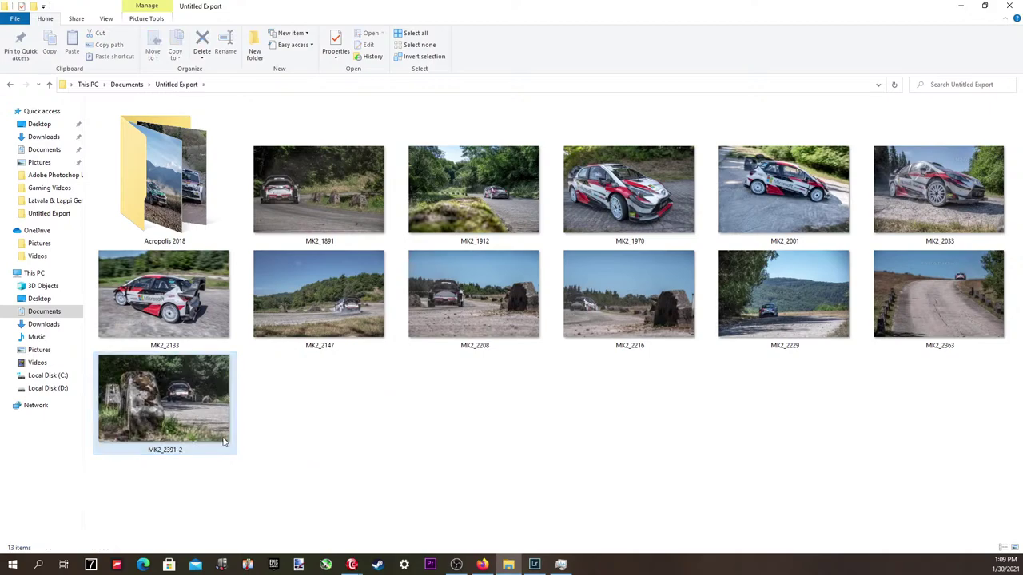
# Switch back to Lightroom Classic and open MK2_2391 from the Library grid in loupe view.
pyautogui.click(535, 565)
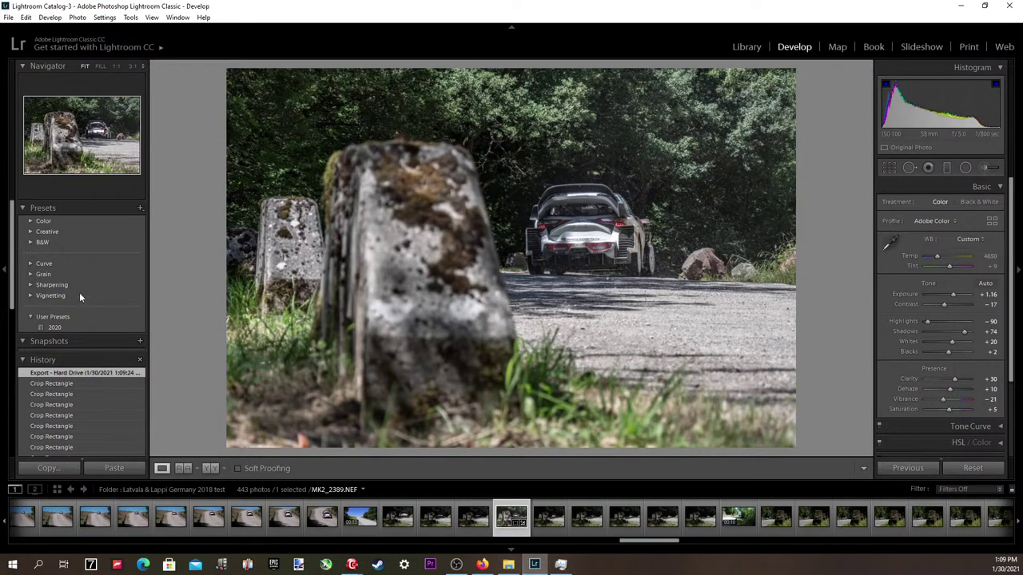
pyautogui.click(482, 564)
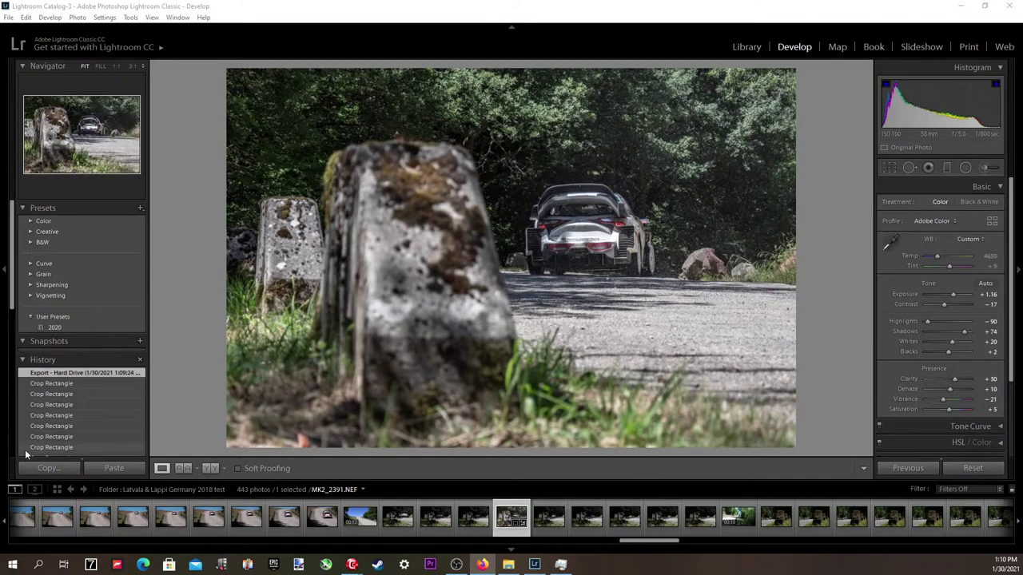
pyautogui.click(55, 489)
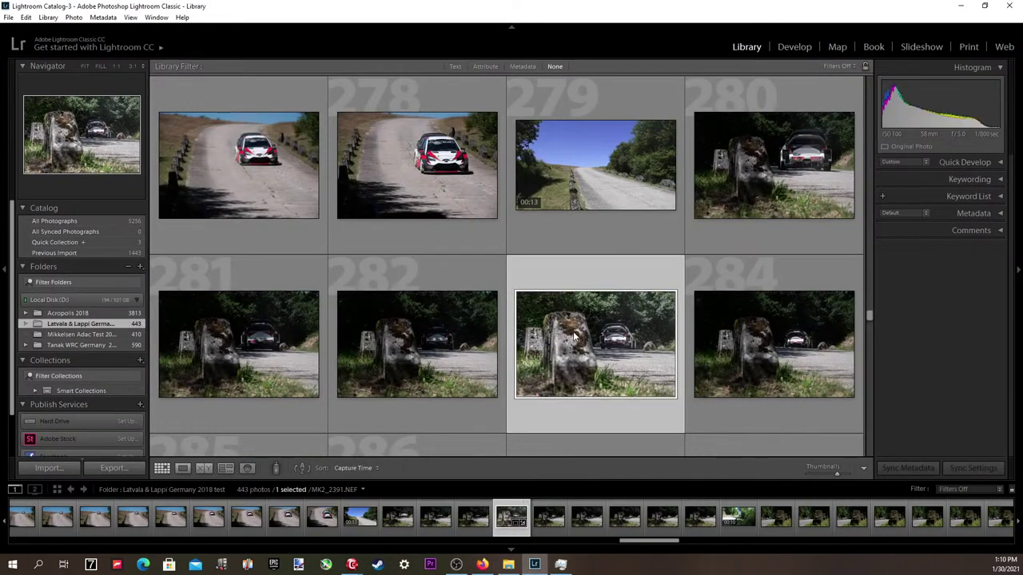
pyautogui.doubleClick(574, 336)
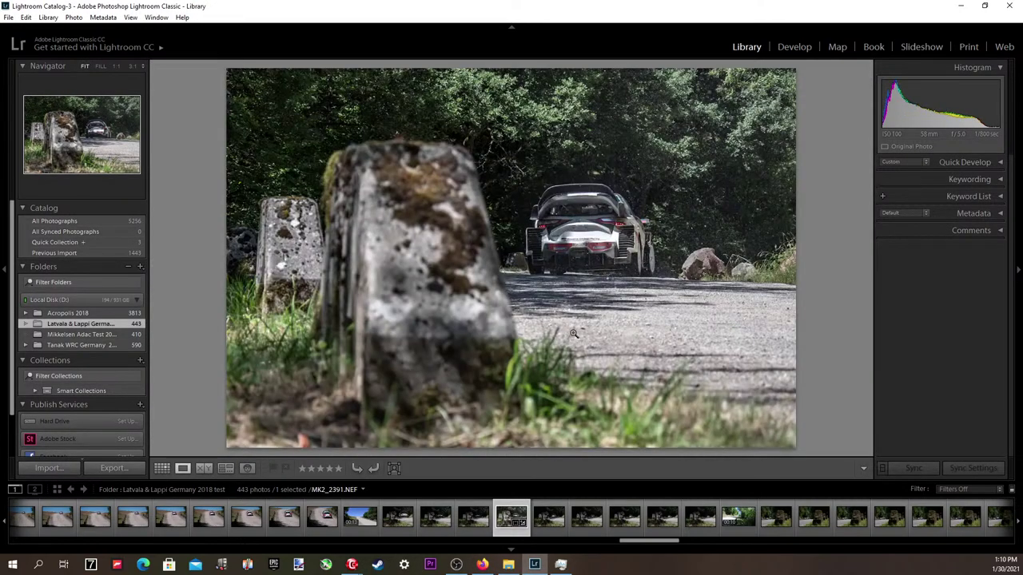
# Browse the photos following MK2_2391 and select MK2_2417, the car on the road beyond the mossy stone posts.
pyautogui.press('Right')
pyautogui.press('Right')
pyautogui.press('Right')
pyautogui.press('Right')
pyautogui.press('Right')
pyautogui.press('Right')
pyautogui.press('Right')
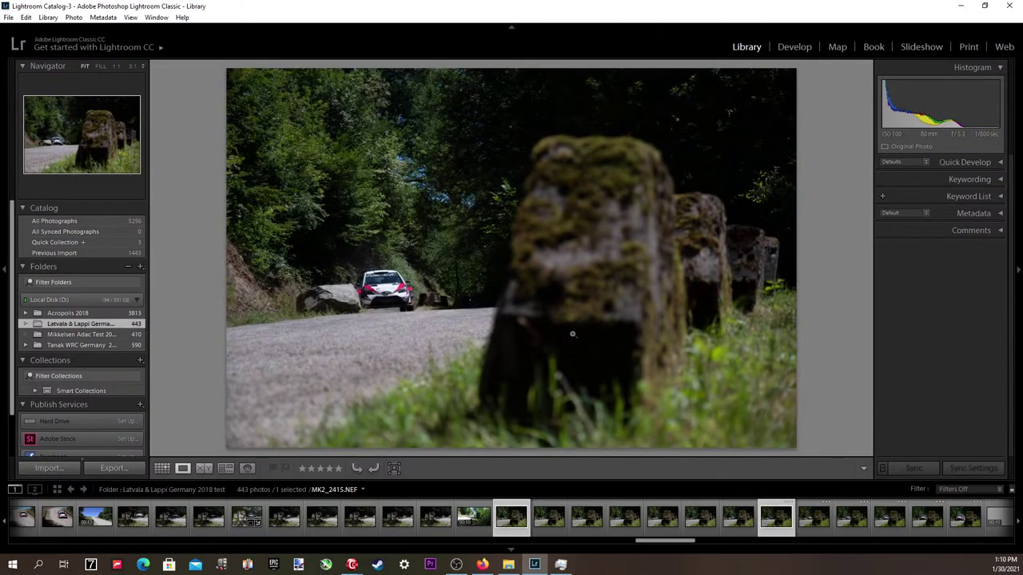
pyautogui.press('Right')
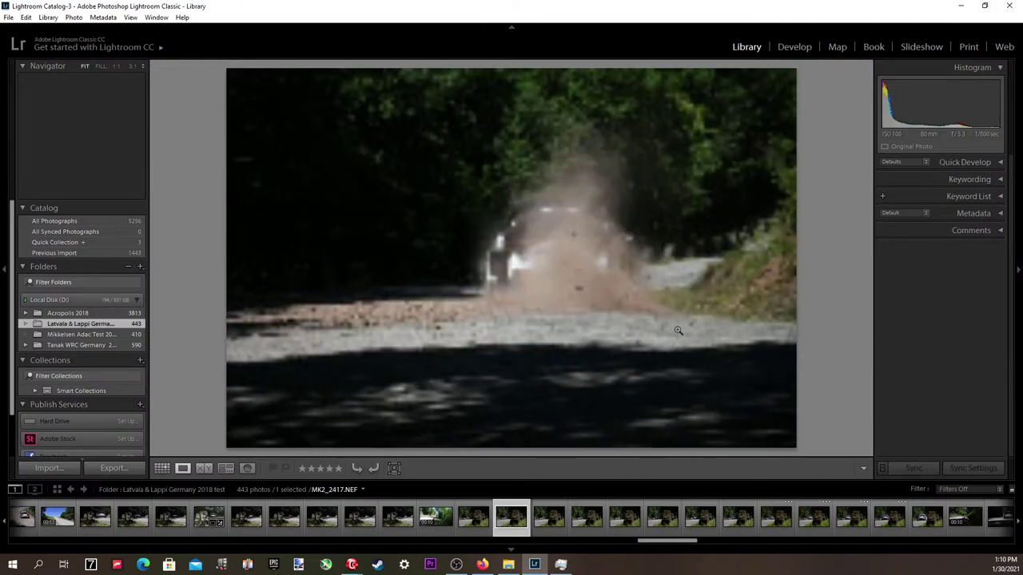
pyautogui.press('Right')
pyautogui.press('Right')
pyautogui.press('Right')
pyautogui.press('Right')
pyautogui.press('Right')
pyautogui.press('Right')
pyautogui.press('Right')
pyautogui.press('Right')
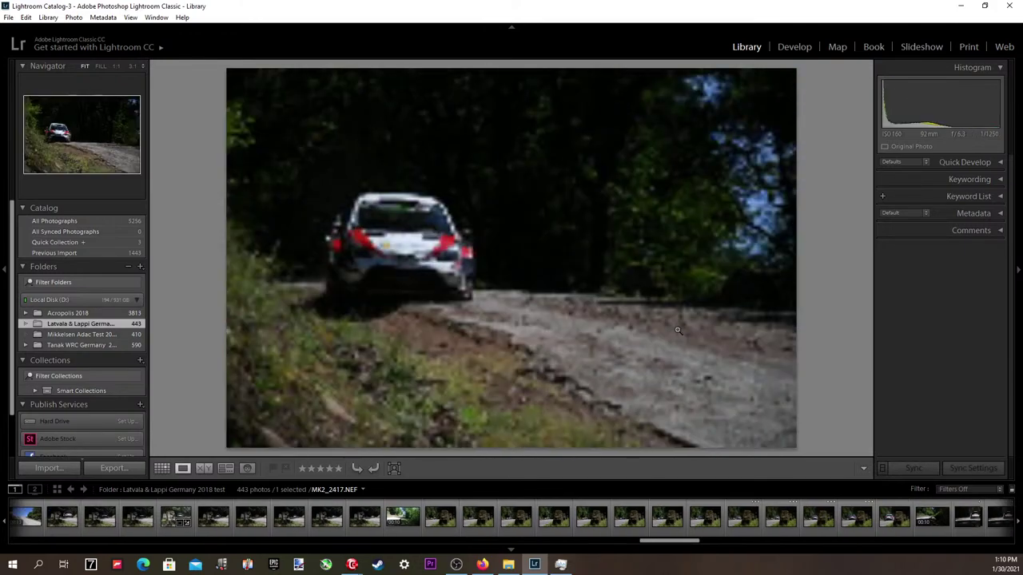
pyautogui.press('Left')
pyautogui.press('Left')
pyautogui.press('Left')
pyautogui.press('Left')
pyautogui.press('Left')
pyautogui.press('Left')
pyautogui.press('Left')
pyautogui.press('Left')
pyautogui.press('Left')
pyautogui.press('Left')
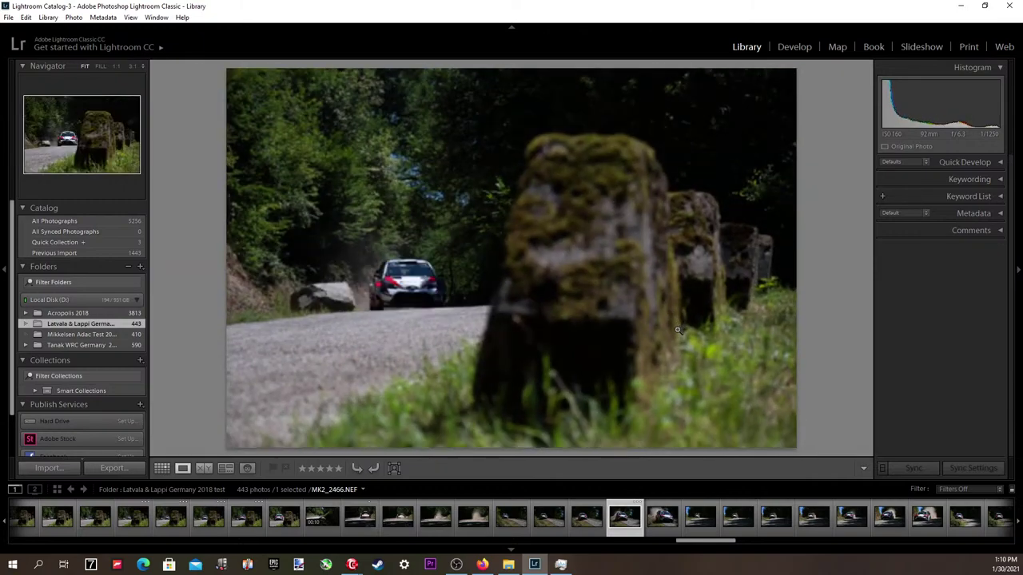
pyautogui.press('Left')
pyautogui.press('Left')
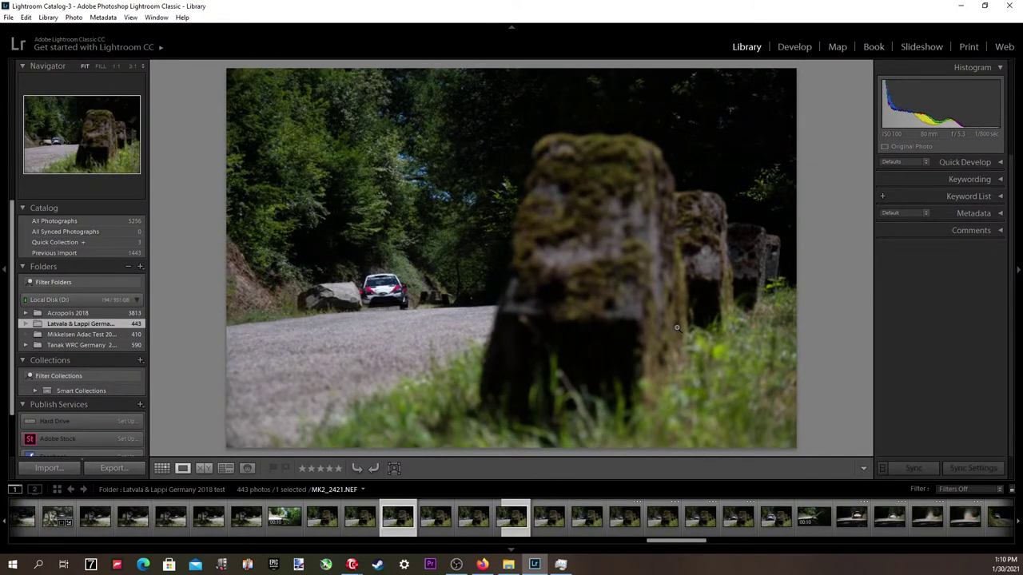
pyautogui.press('Left')
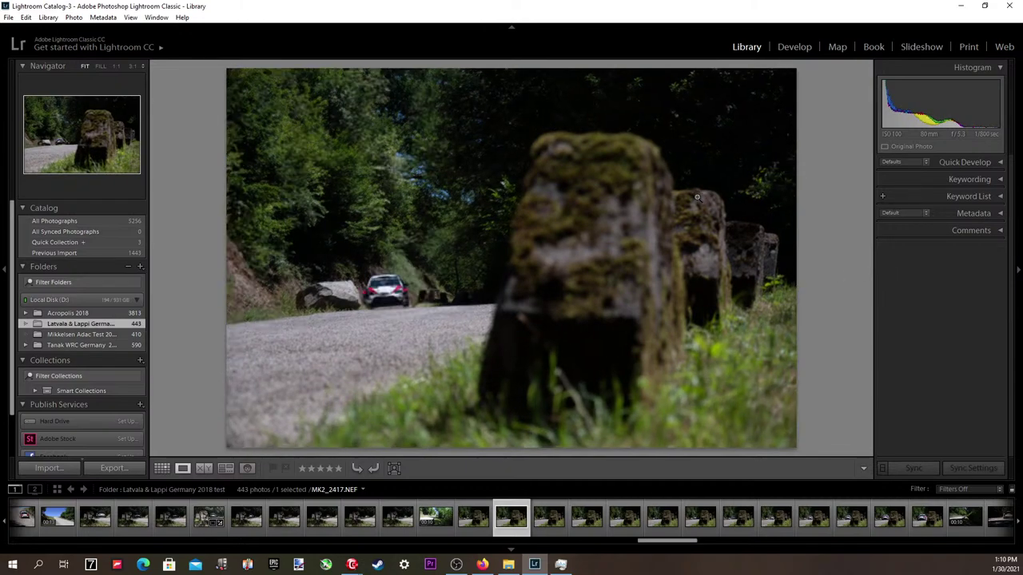
# Open MK2_2417 in the Develop module, check its framing with the crop overlay and apply the 2020 user preset.
pyautogui.click(803, 54)
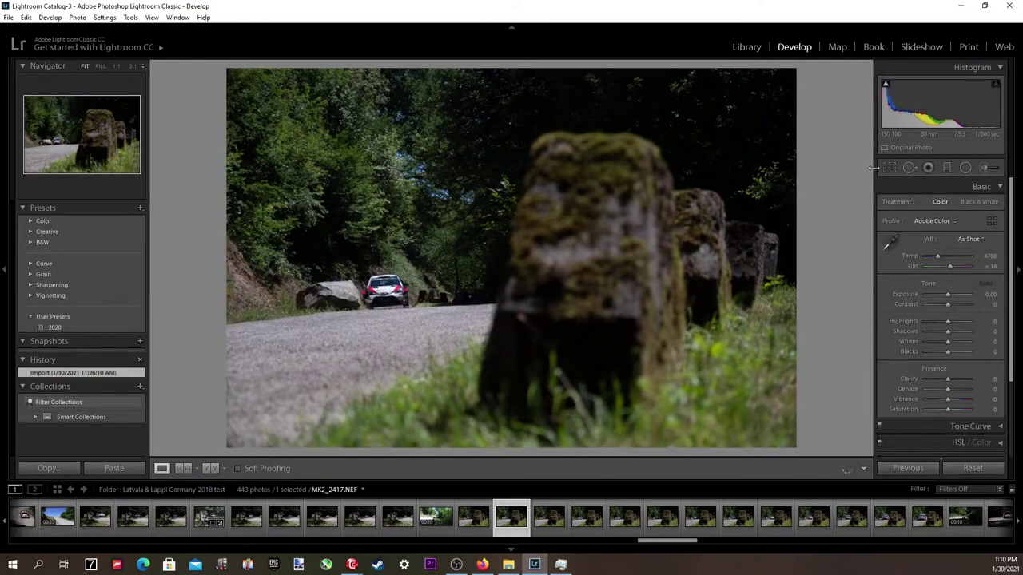
pyautogui.click(887, 168)
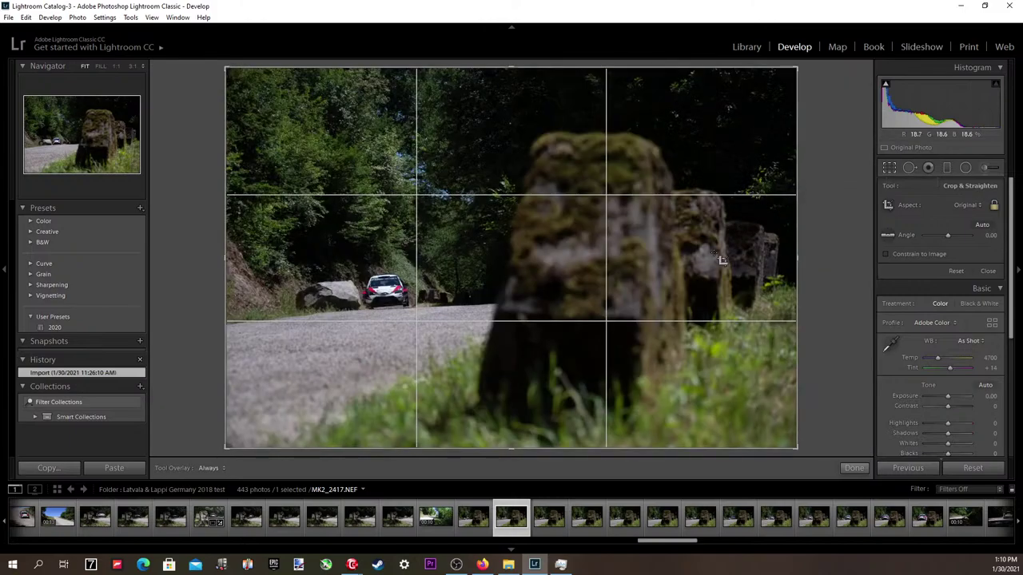
pyautogui.click(889, 167)
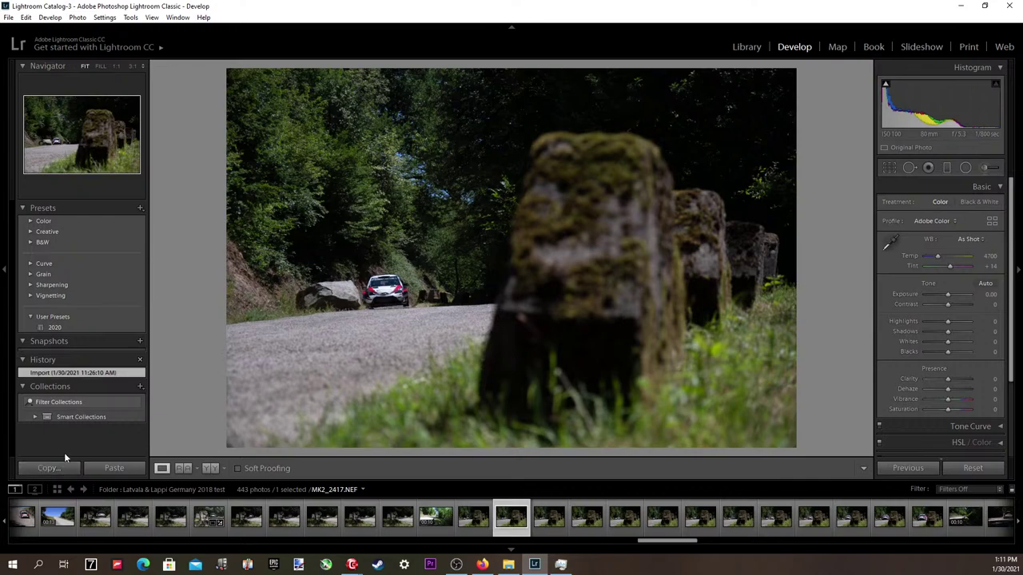
pyautogui.click(53, 328)
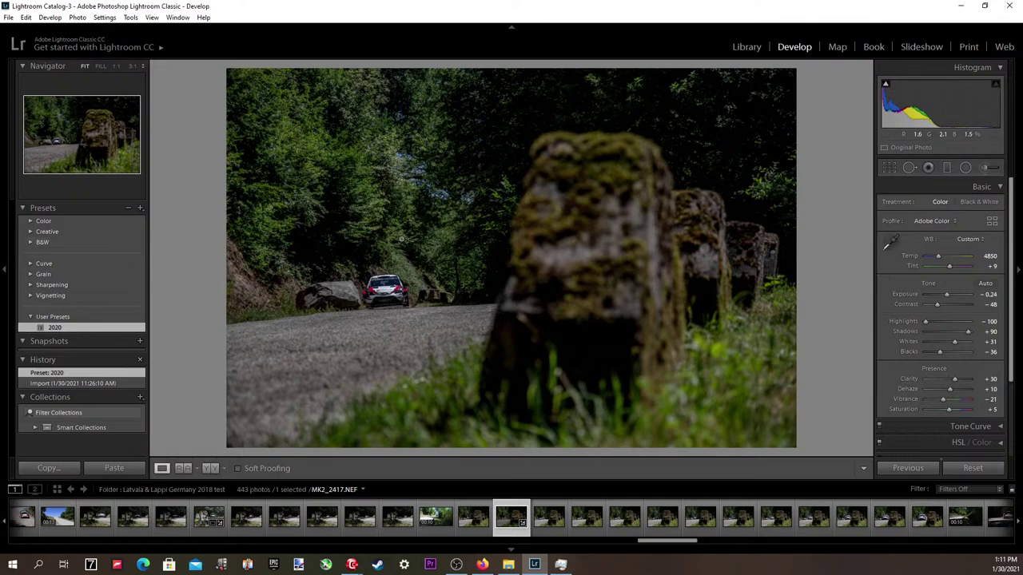
# Set the photo's exposure to +0.76.
pyautogui.click(988, 295)
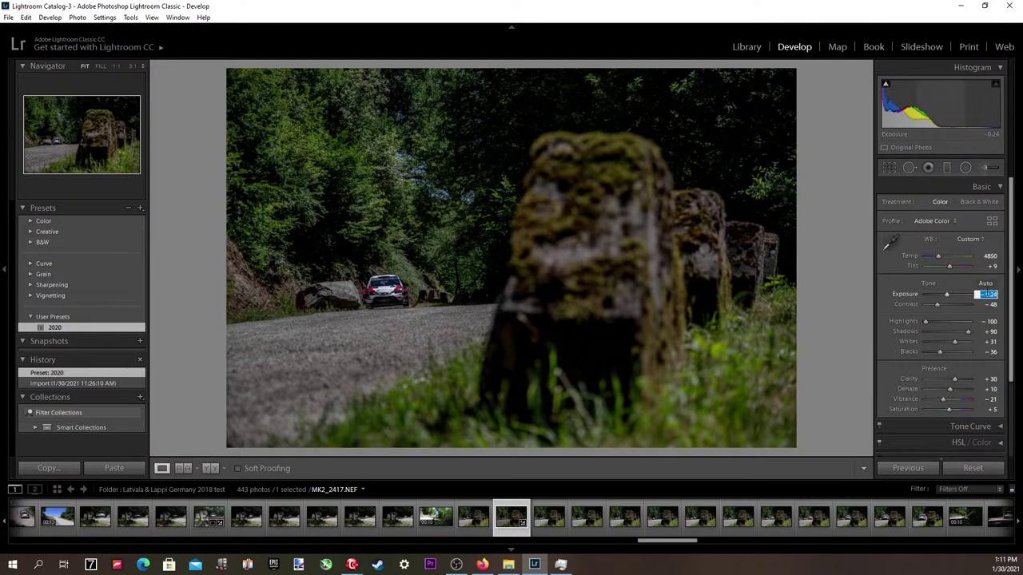
pyautogui.press('Up')
pyautogui.press('Up')
pyautogui.press('Up')
pyautogui.press('Up')
pyautogui.press('Up')
pyautogui.press('Up')
pyautogui.press('Up')
pyautogui.press('Up')
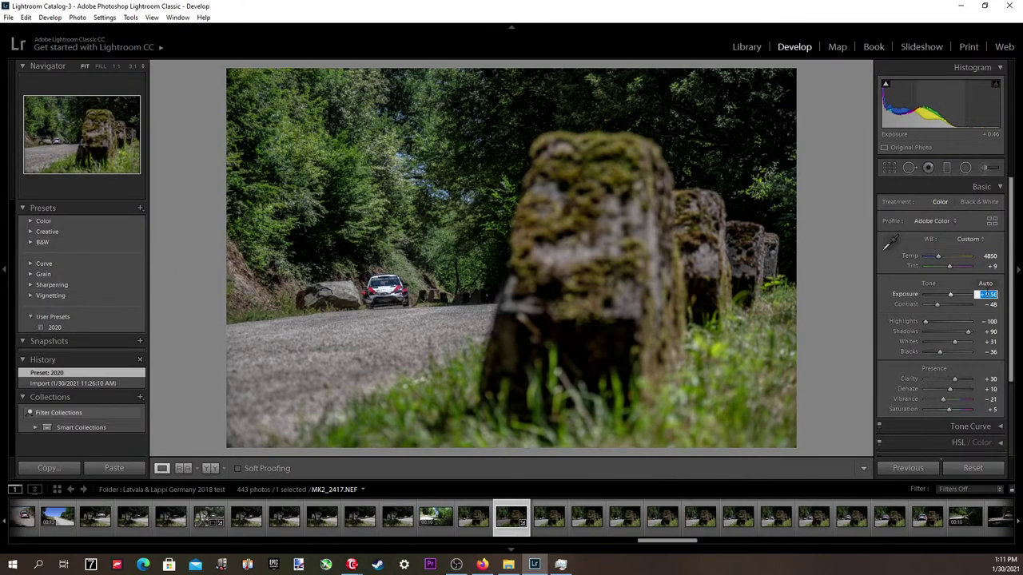
pyautogui.write('0.76')
pyautogui.press('Return')
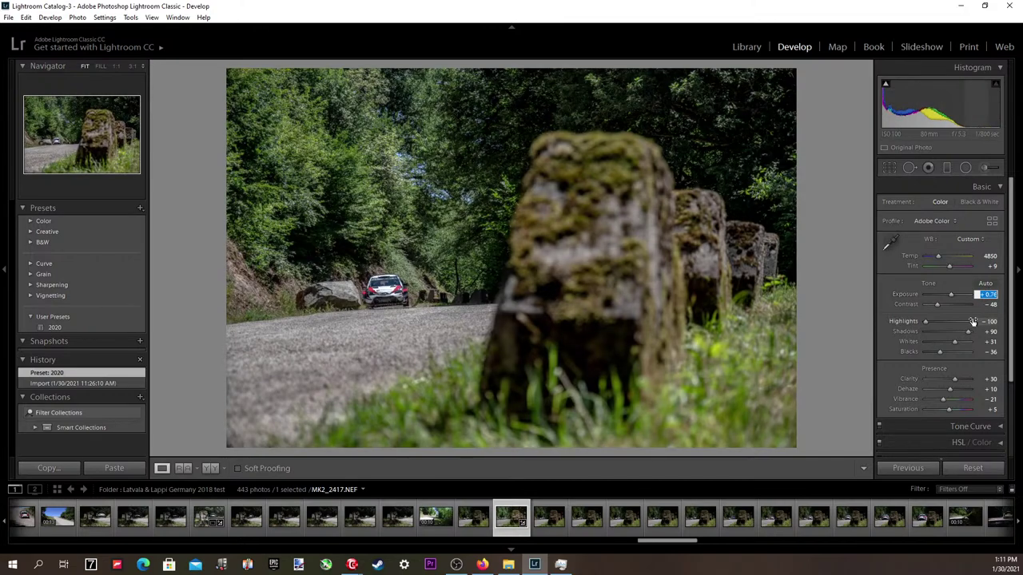
# Set the white balance temperature to 4800 and the contrast to -19.
pyautogui.click(989, 255)
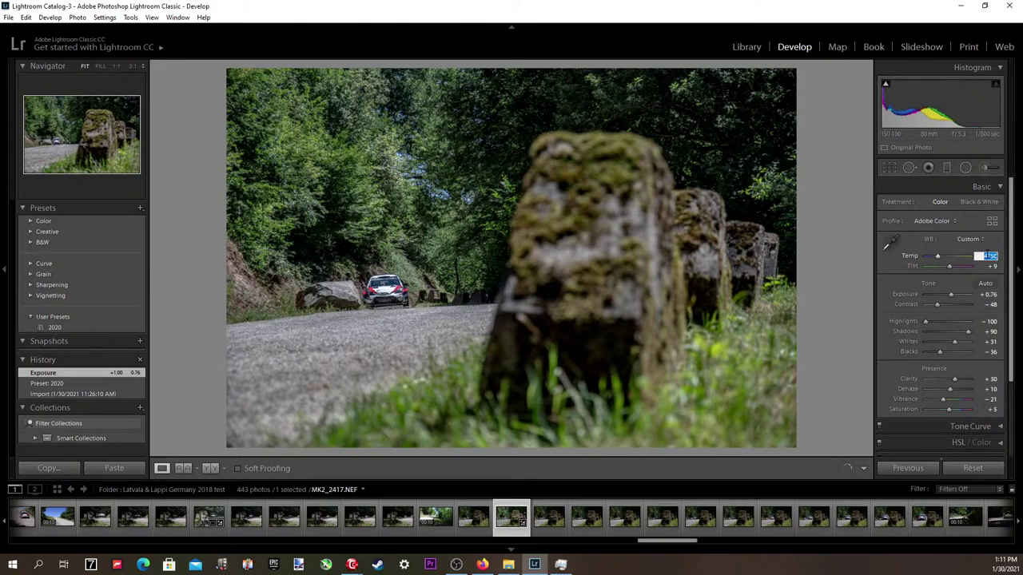
pyautogui.write('4800')
pyautogui.press('Return')
pyautogui.moveTo(944, 305); pyautogui.dragTo(945, 304)
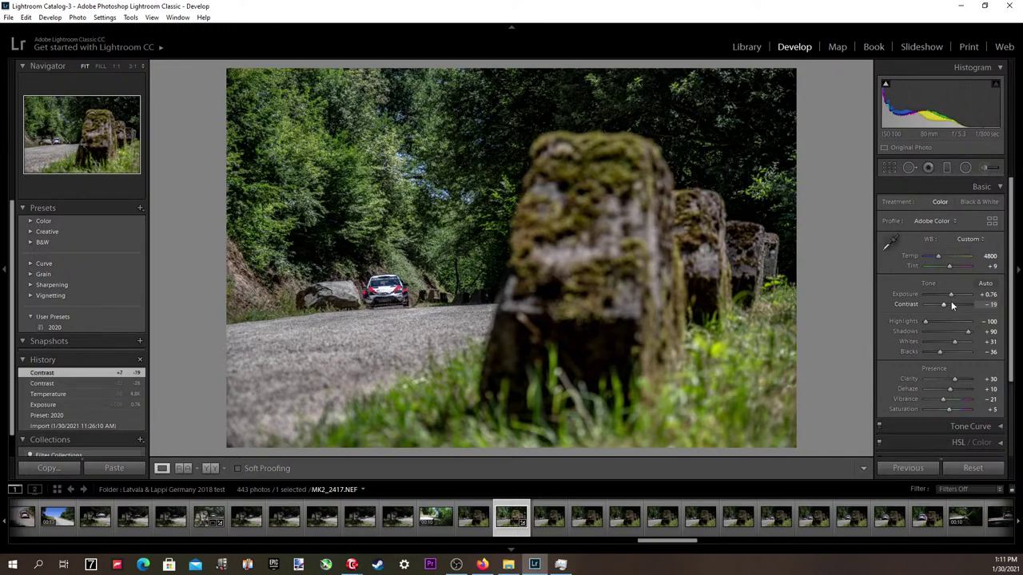
# Set the highlights to -88 and the shadows to +40.
pyautogui.click(989, 294)
pyautogui.hotkey('alt', 'Tab')
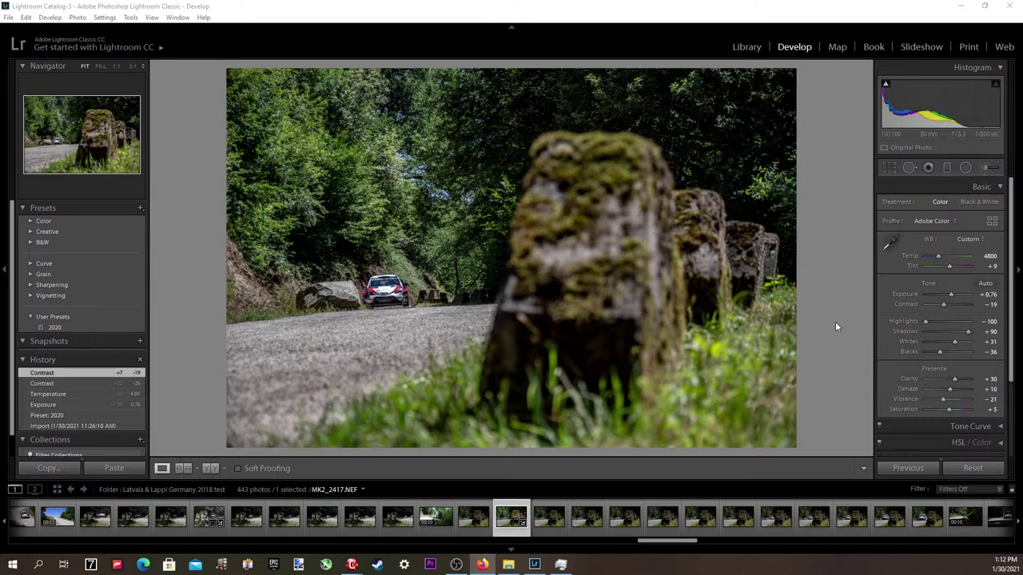
pyautogui.click(983, 295)
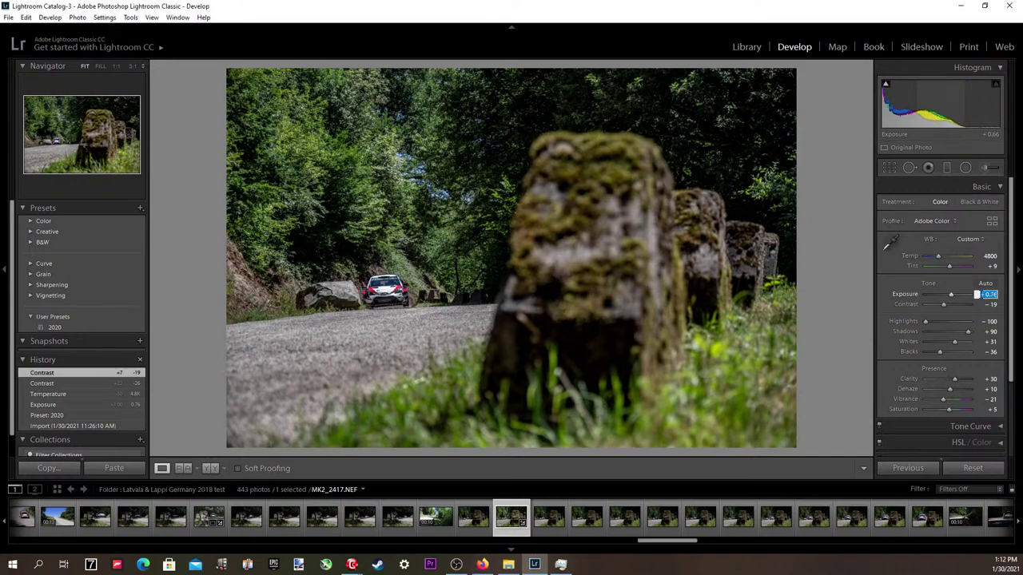
pyautogui.moveTo(926, 321); pyautogui.dragTo(957, 333)
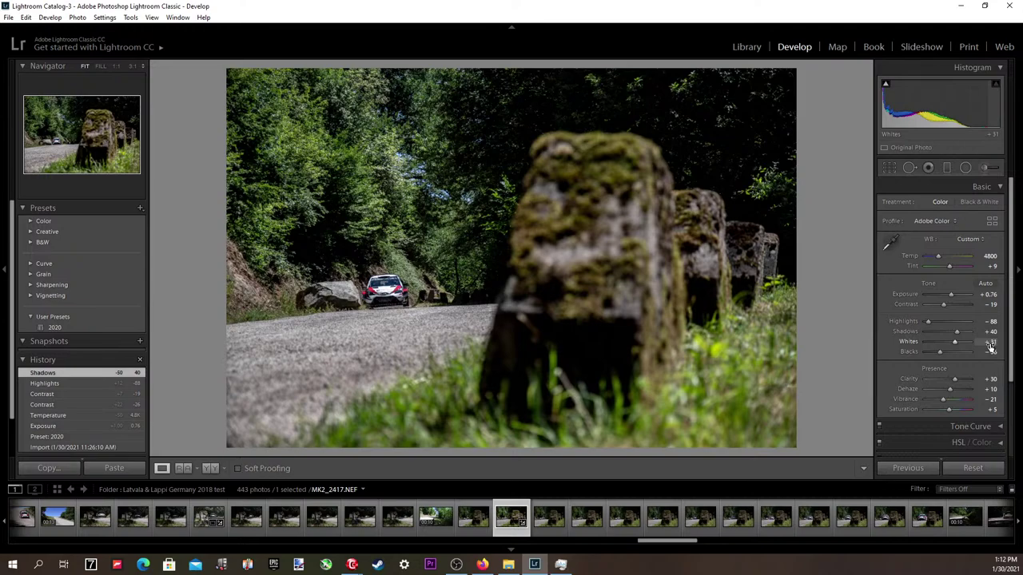
# Set the photo's whites to +23 and the blacks to -7.
pyautogui.click(990, 342)
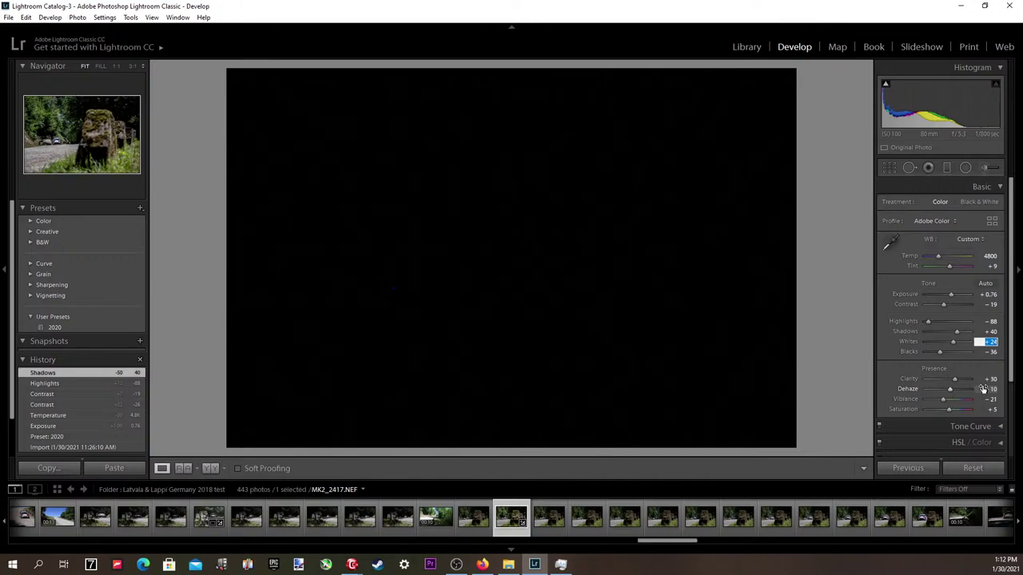
pyautogui.press('Tab')
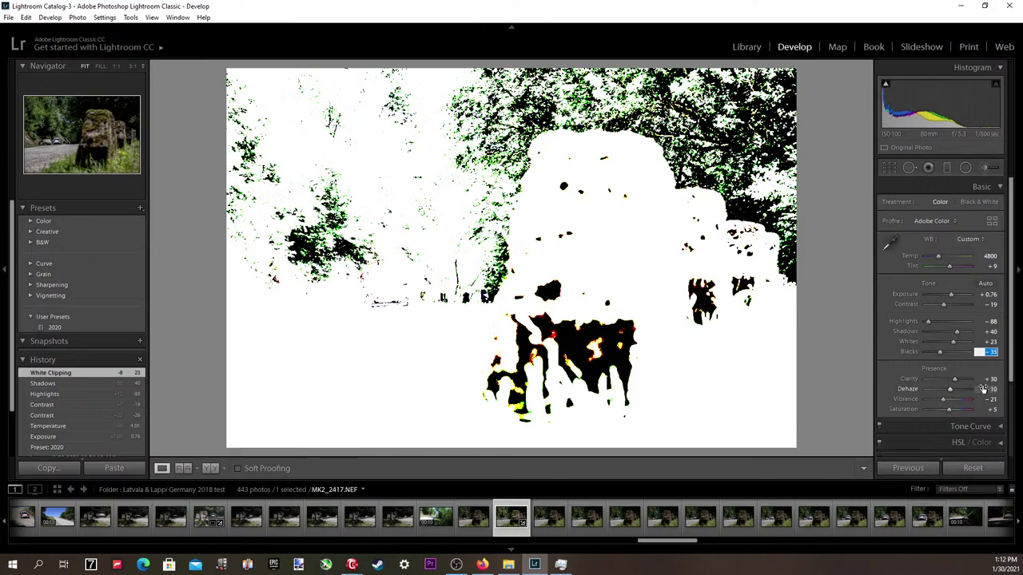
pyautogui.press('Up')
pyautogui.press('Up')
pyautogui.press('Up')
pyautogui.press('Up')
pyautogui.press('Up')
pyautogui.press('Up')
pyautogui.press('Up')
pyautogui.press('Up')
pyautogui.press('Up')
pyautogui.press('Up')
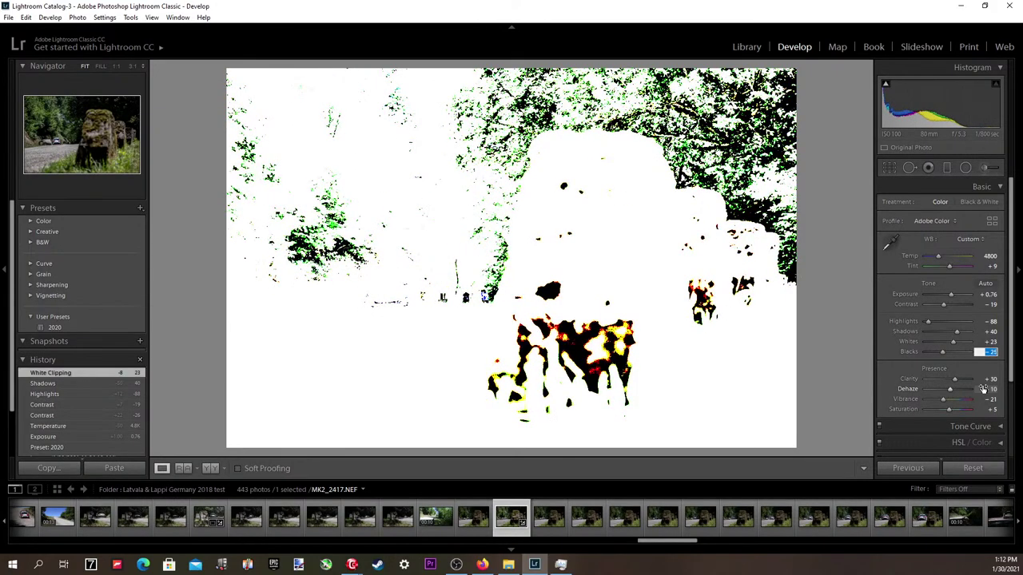
pyautogui.press('Up')
pyautogui.press('Up')
pyautogui.press('Up')
pyautogui.press('Up')
pyautogui.press('Up')
pyautogui.press('Up')
pyautogui.press('Up')
pyautogui.press('Up')
pyautogui.press('Up')
pyautogui.press('Up')
pyautogui.press('Up')
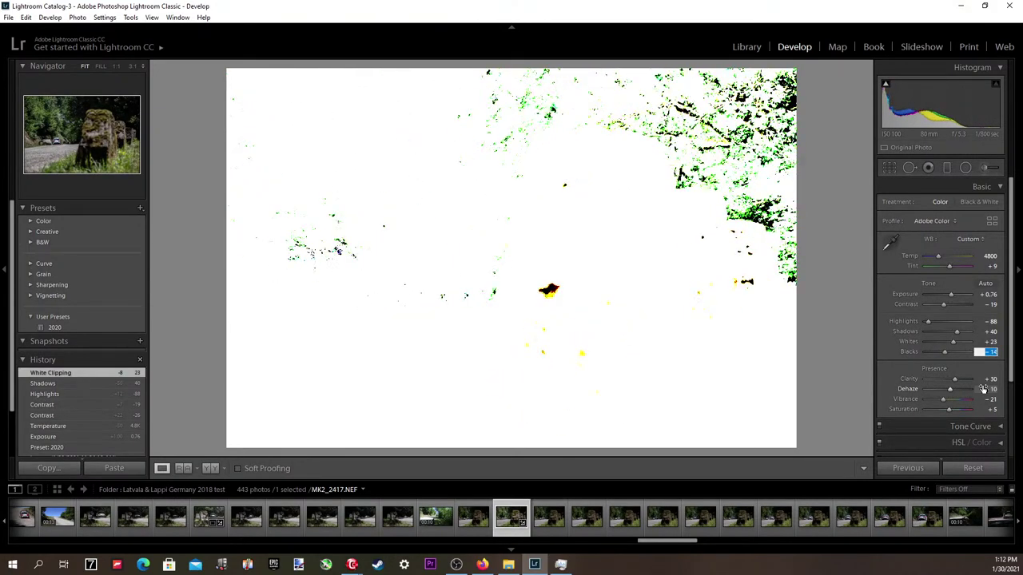
pyautogui.press('Up')
pyautogui.press('Up')
pyautogui.press('Up')
pyautogui.press('Up')
pyautogui.press('Up')
pyautogui.press('Up')
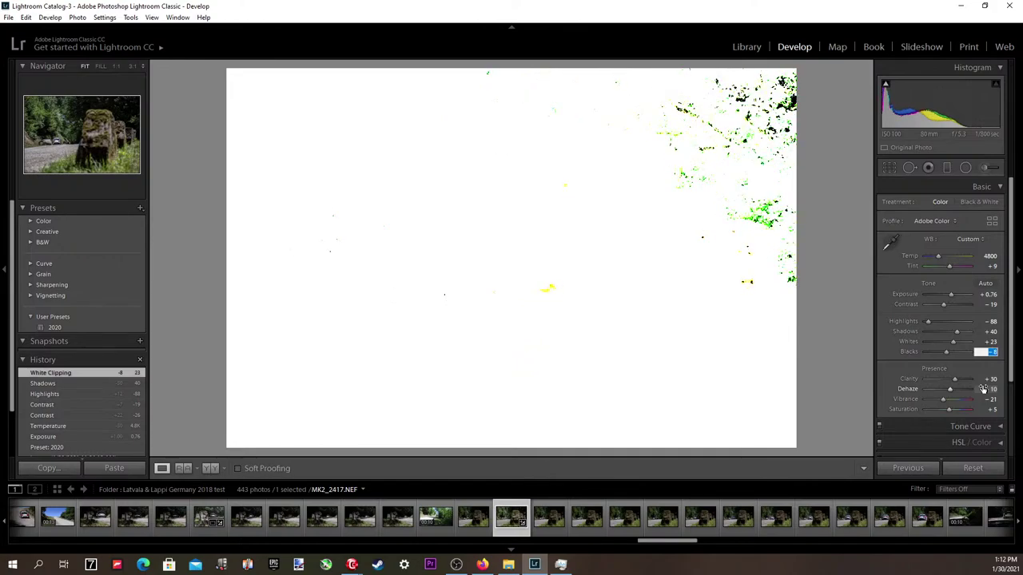
pyautogui.press('Up')
pyautogui.press('Return')
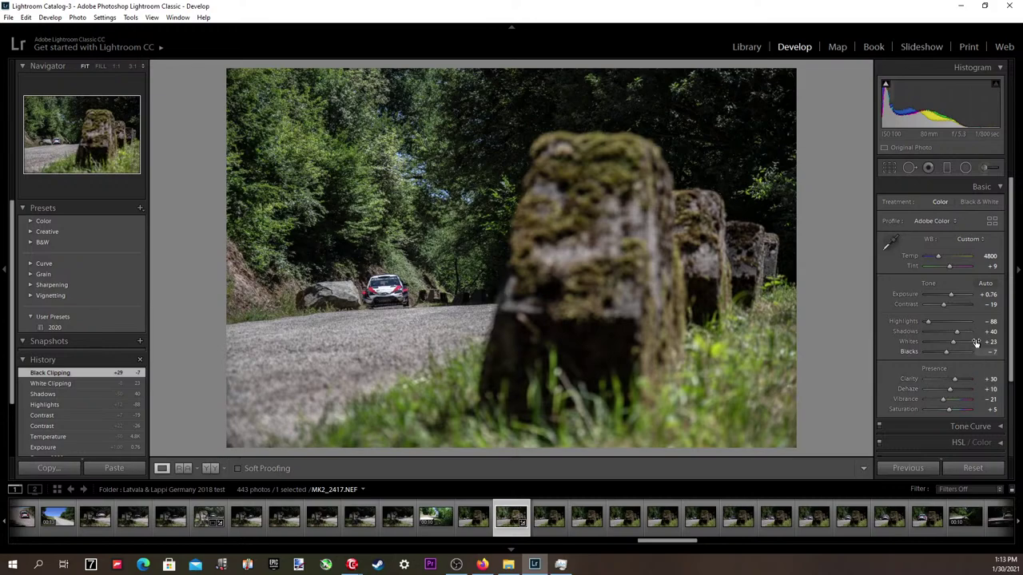
# Set the photo's exposure to +0.96 and the contrast to -55.
pyautogui.click(986, 294)
pyautogui.hotkey('alt', 'Tab')
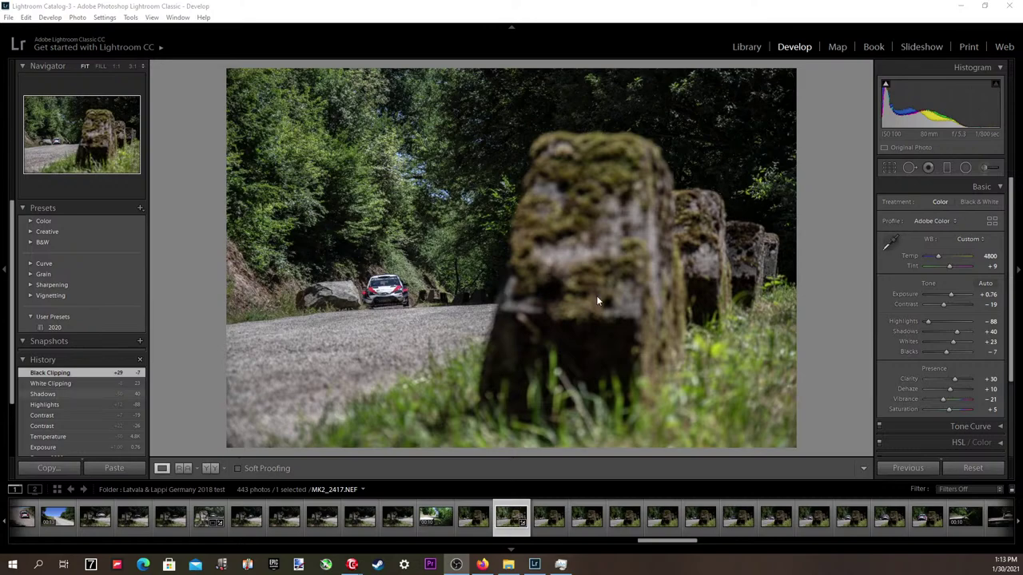
pyautogui.click(988, 296)
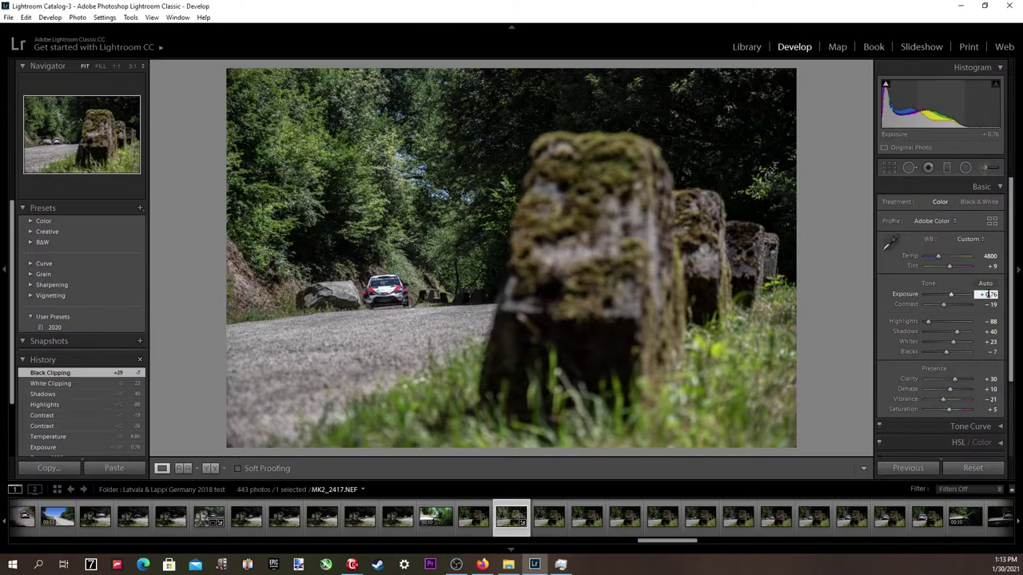
pyautogui.press('Up')
pyautogui.press('Up')
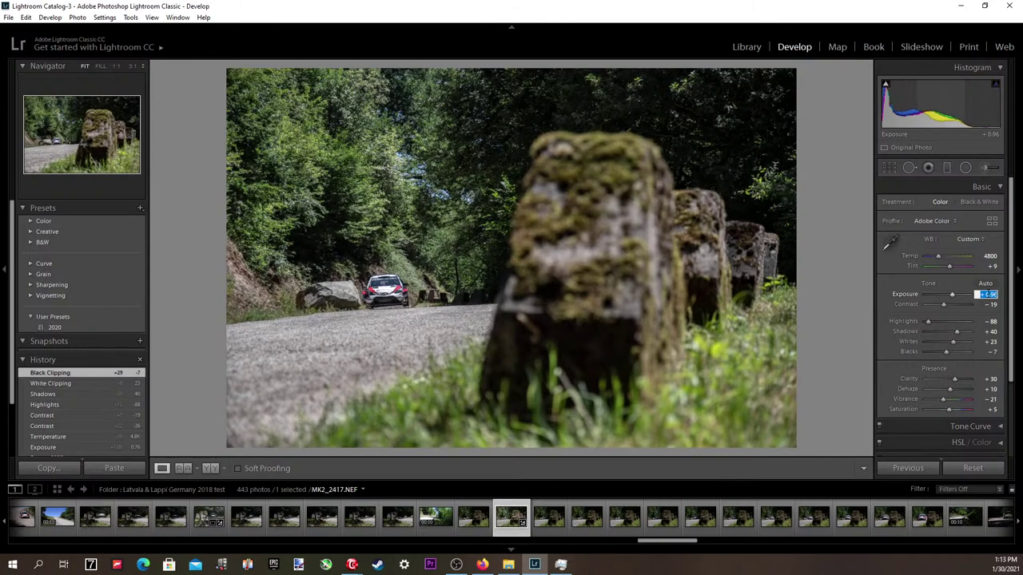
pyautogui.hotkey('shift', 'Tab')
pyautogui.hotkey('shift', 'Tab')
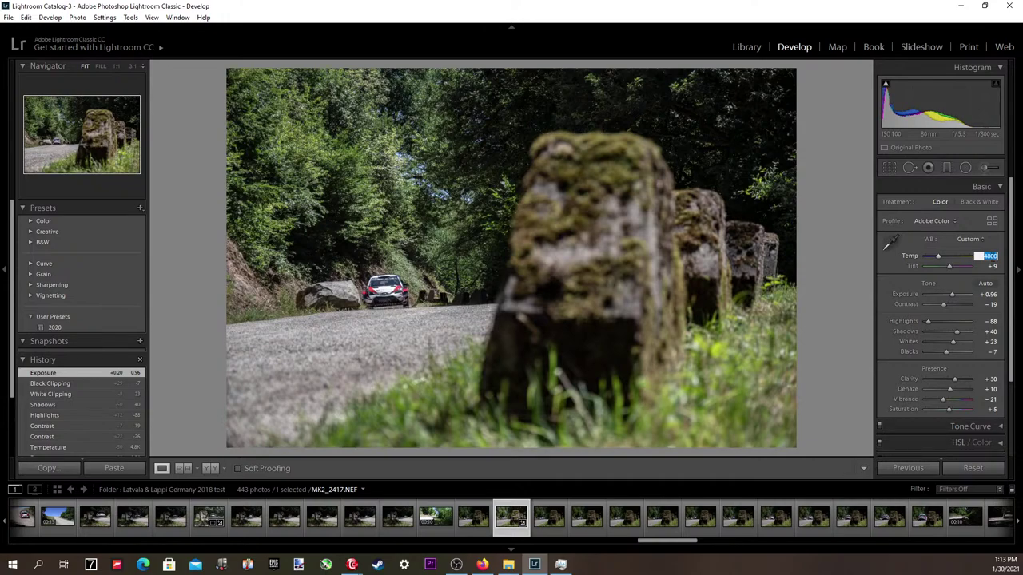
pyautogui.click(943, 306)
pyautogui.moveTo(944, 305); pyautogui.dragTo(935, 302)
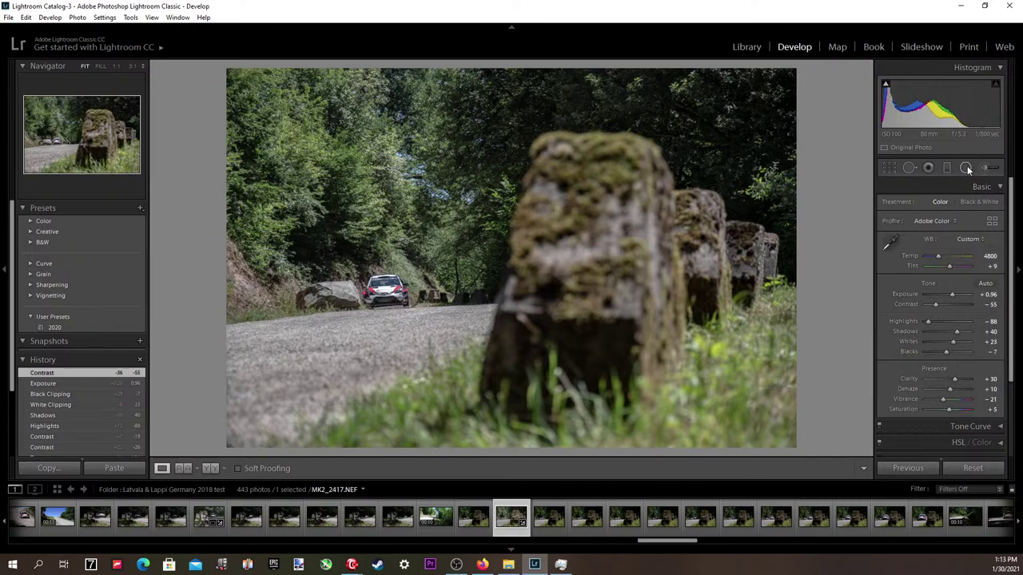
# Straighten the photo automatically with the crop tool, apply the crop and check the rally car at 1:1 magnification.
pyautogui.click(888, 168)
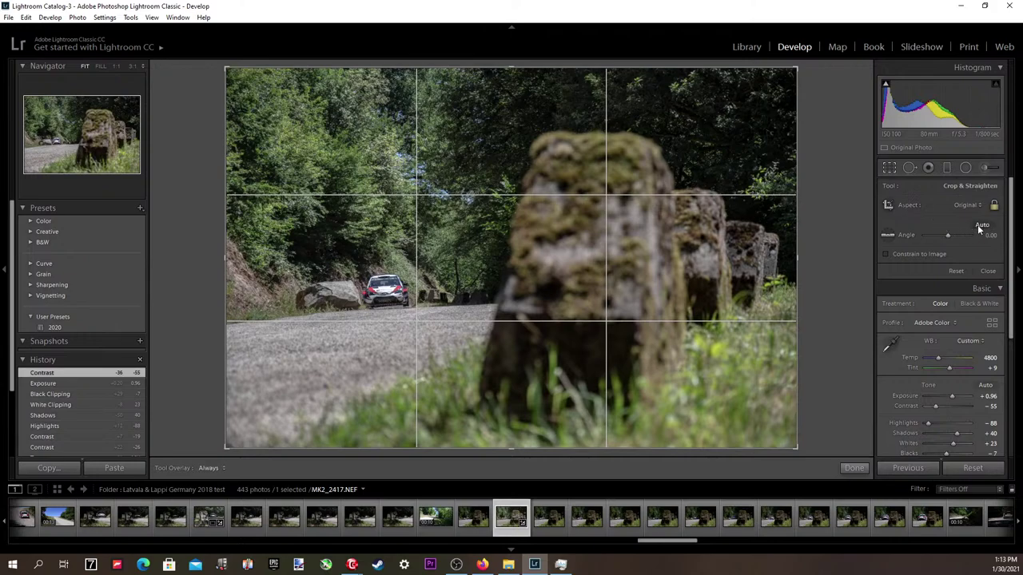
pyautogui.click(981, 226)
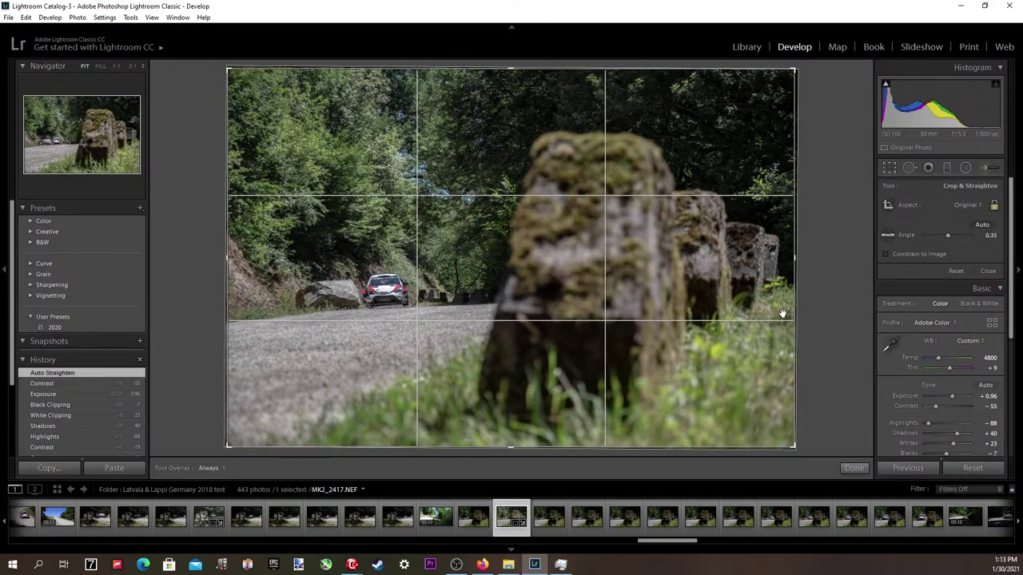
pyautogui.press('Return')
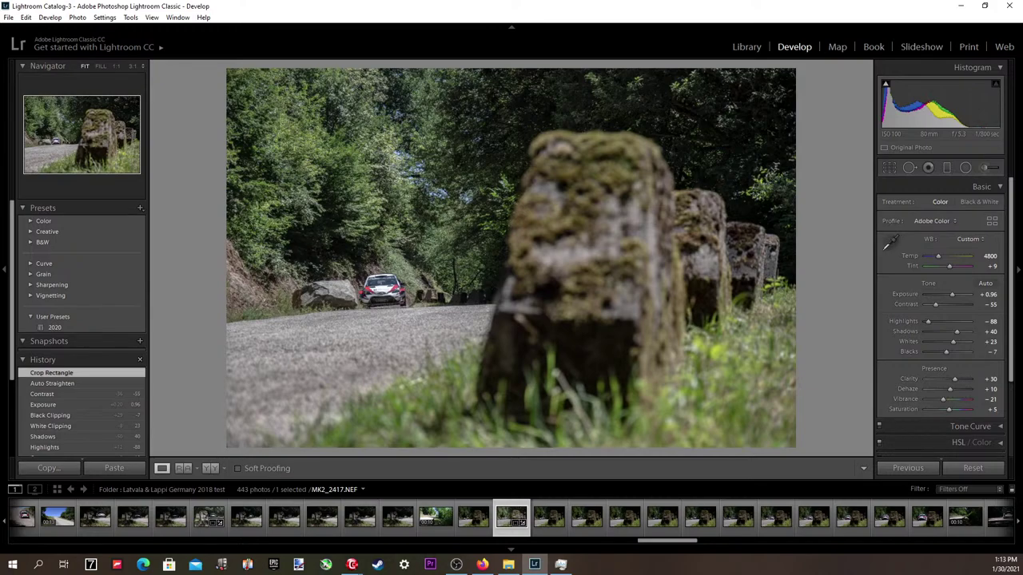
pyautogui.hotkey('alt', 'Tab')
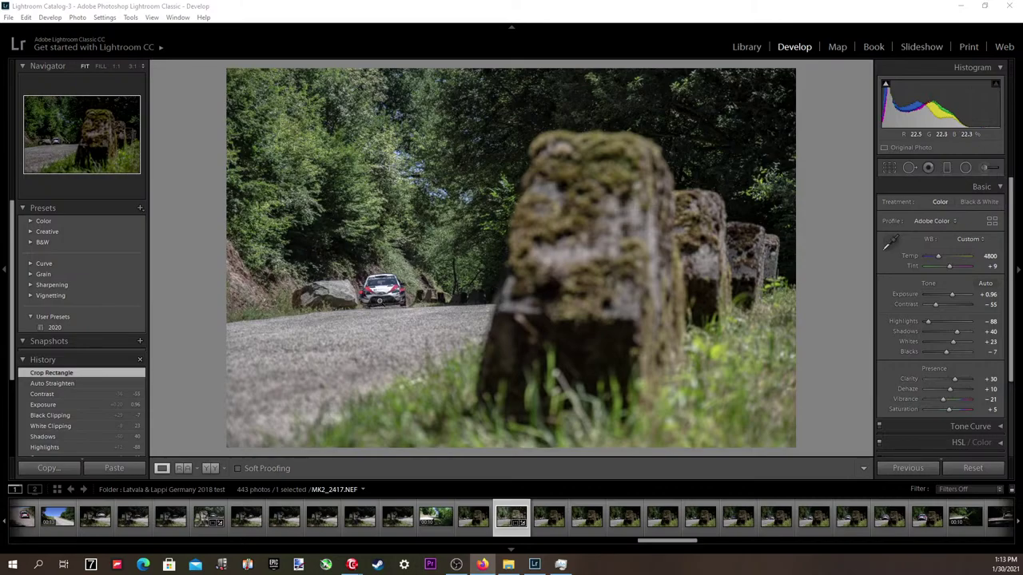
pyautogui.click(374, 301)
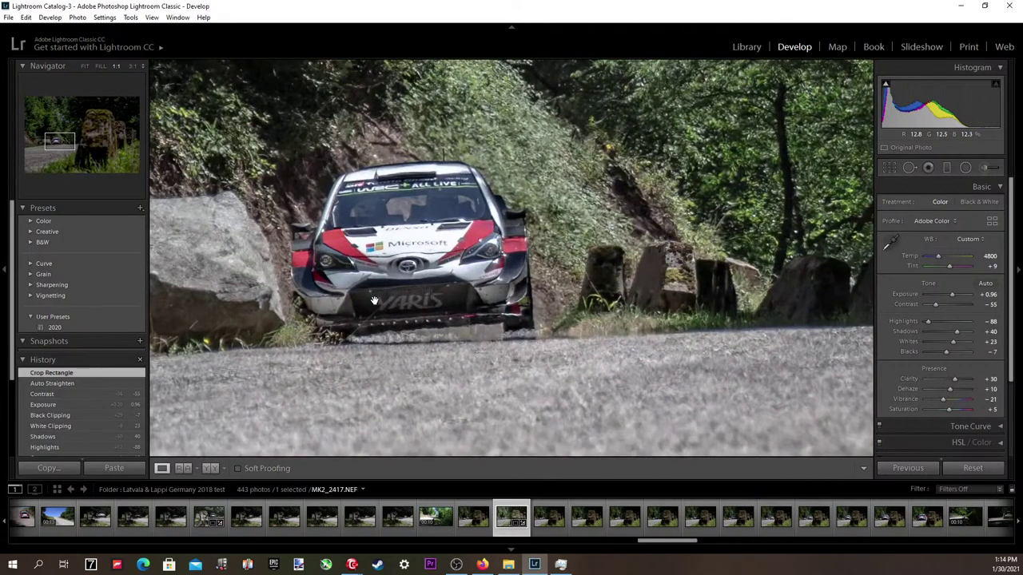
pyautogui.click(374, 300)
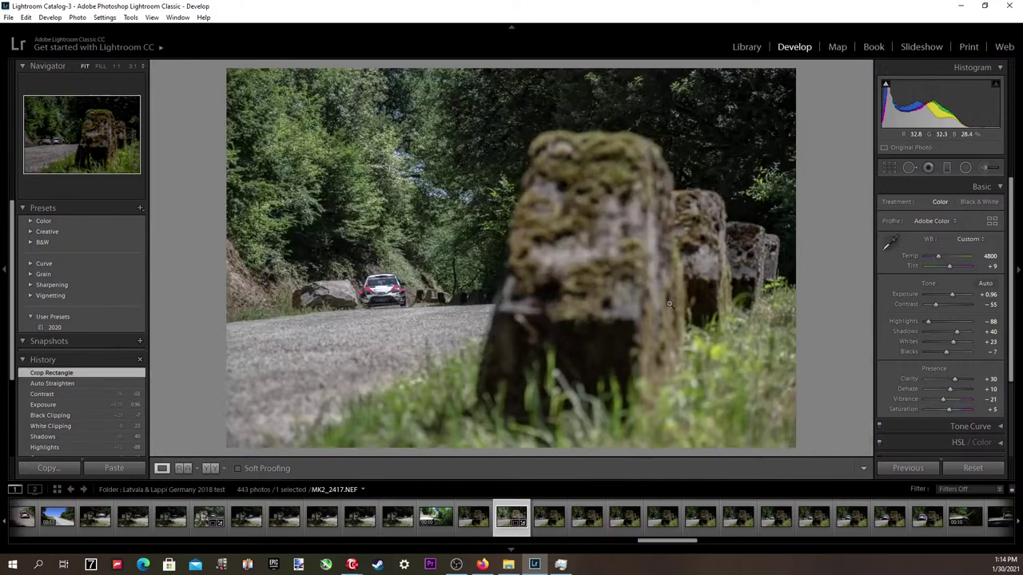
# Paint an adjustment brush mask over the mossy stone posts and the grass in the foreground.
pyautogui.click(982, 167)
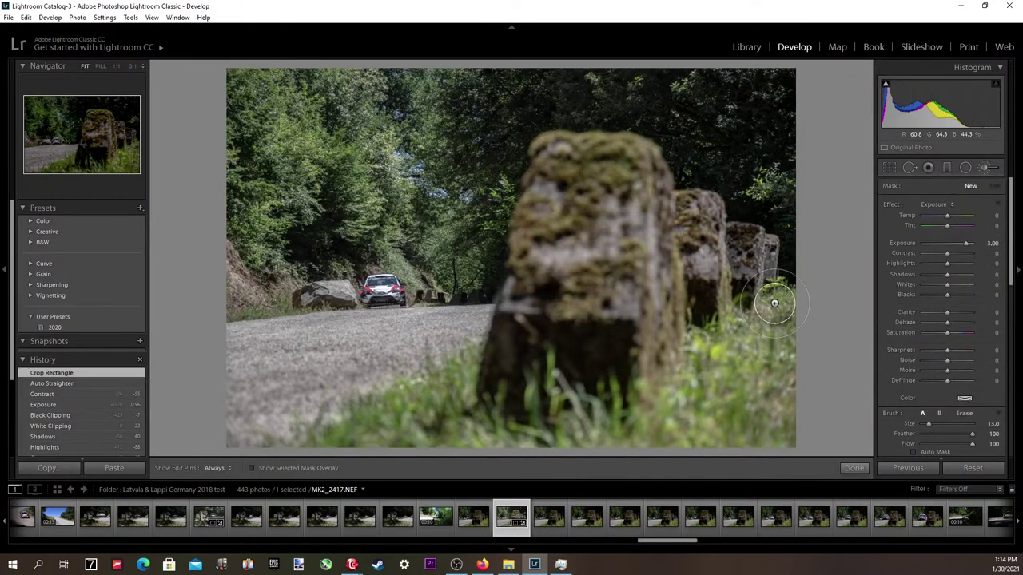
pyautogui.press('h')
pyautogui.moveTo(771, 306)
pyautogui.mouseDown()
pyautogui.moveTo(765, 398)
pyautogui.moveTo(771, 351)
pyautogui.moveTo(785, 339)
pyautogui.moveTo(754, 361)
pyautogui.moveTo(706, 364)
pyautogui.moveTo(694, 384)
pyautogui.moveTo(699, 421)
pyautogui.moveTo(681, 426)
pyautogui.moveTo(678, 416)
pyautogui.moveTo(693, 420)
pyautogui.moveTo(442, 399)
pyautogui.moveTo(497, 416)
pyautogui.moveTo(504, 440)
pyautogui.moveTo(406, 460)
pyautogui.moveTo(356, 452)
pyautogui.moveTo(480, 392)
pyautogui.moveTo(497, 400)
pyautogui.moveTo(562, 384)
pyautogui.moveTo(605, 331)
pyautogui.moveTo(625, 275)
pyautogui.moveTo(625, 295)
pyautogui.moveTo(661, 340)
pyautogui.moveTo(674, 378)
pyautogui.moveTo(697, 375)
pyautogui.moveTo(759, 294)
pyautogui.moveTo(768, 266)
pyautogui.moveTo(699, 252)
pyautogui.moveTo(731, 232)
pyautogui.mouseUp()
pyautogui.moveTo(748, 266)
pyautogui.mouseDown()
pyautogui.moveTo(773, 268)
pyautogui.moveTo(748, 248)
pyautogui.moveTo(772, 320)
pyautogui.moveTo(574, 394)
pyautogui.moveTo(515, 356)
pyautogui.moveTo(569, 231)
pyautogui.moveTo(535, 251)
pyautogui.moveTo(559, 148)
pyautogui.moveTo(623, 188)
pyautogui.moveTo(609, 160)
pyautogui.moveTo(671, 204)
pyautogui.moveTo(703, 210)
pyautogui.moveTo(745, 281)
pyautogui.moveTo(727, 307)
pyautogui.mouseUp()
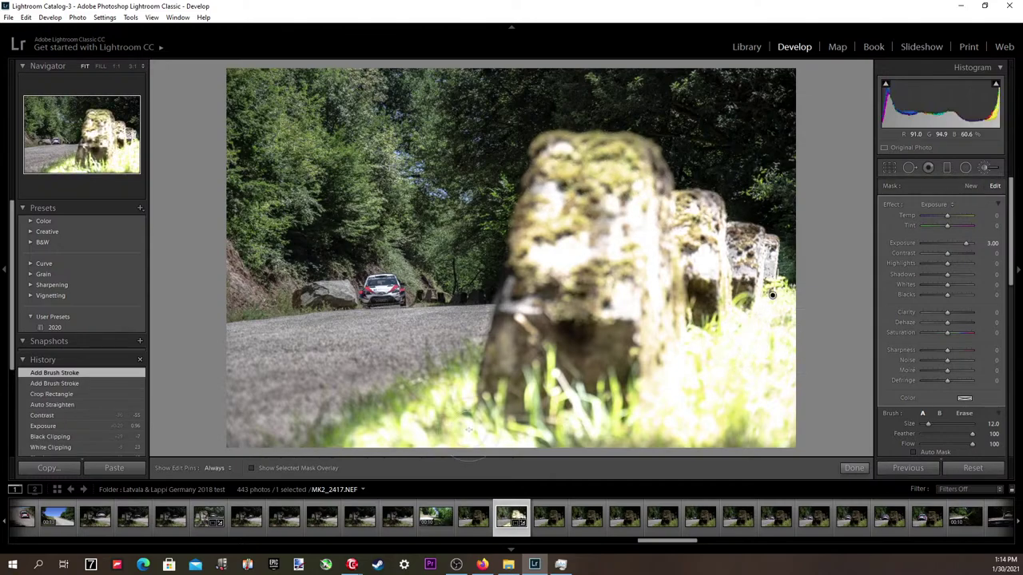
pyautogui.moveTo(360, 450); pyautogui.dragTo(347, 449)
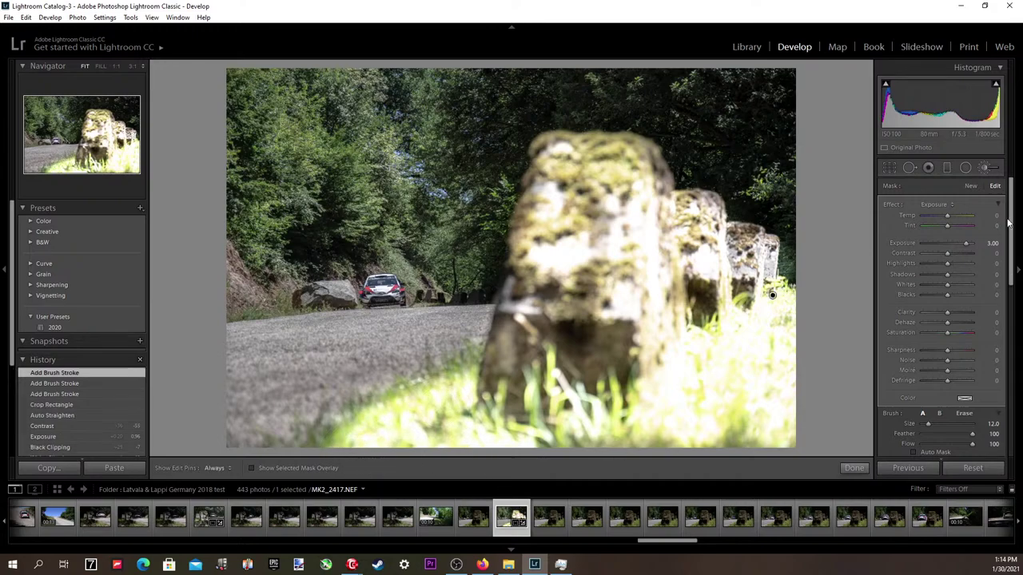
# Set the exposure of the brushed stones and grass to 0.30.
pyautogui.click(992, 244)
pyautogui.write('0')
pyautogui.press('Return')
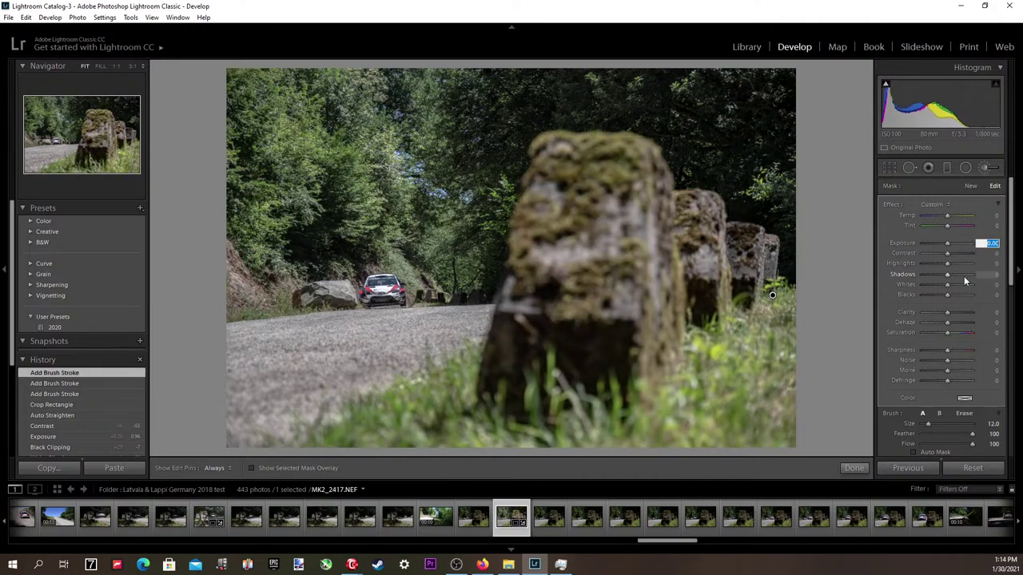
pyautogui.press('Up')
pyautogui.press('Up')
pyautogui.press('Down')
pyautogui.press('Down')
pyautogui.press('Down')
pyautogui.press('Up')
pyautogui.press('Up')
pyautogui.press('Up')
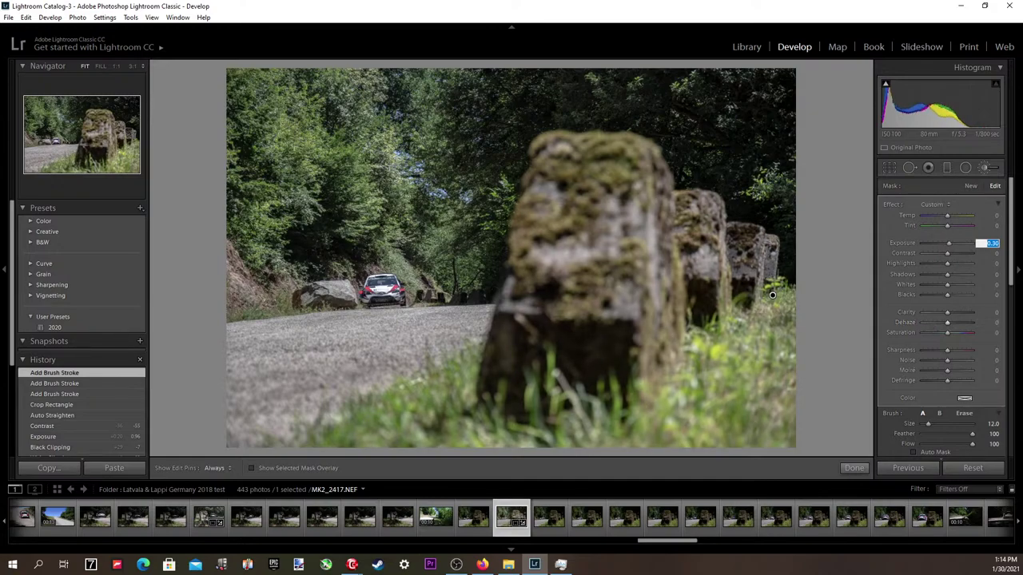
# Set the temperature of the brushed area to -10 and close the adjustment brush.
pyautogui.hotkey('shift', 'Tab')
pyautogui.hotkey('shift', 'Tab')
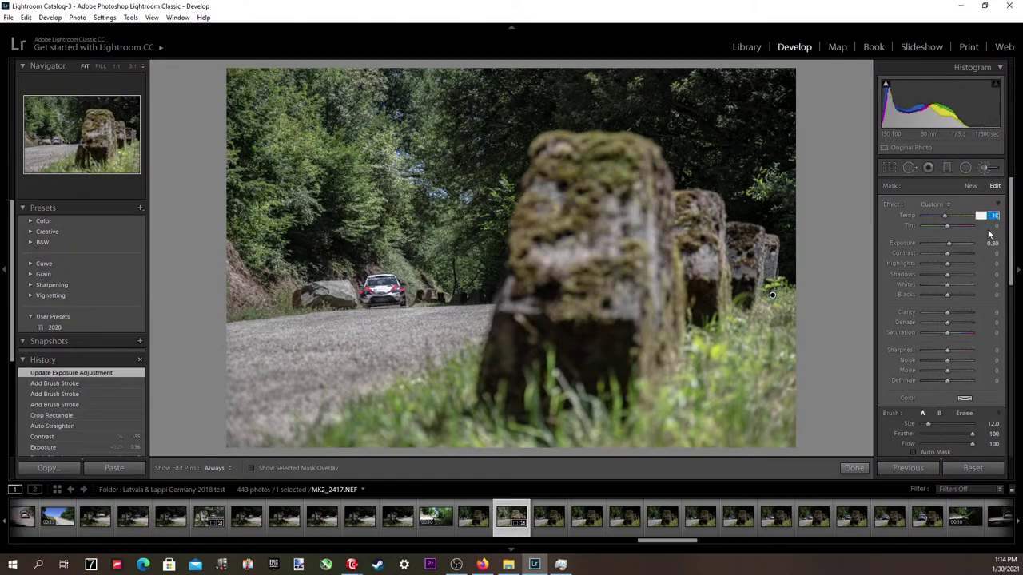
pyautogui.press('Up')
pyautogui.press('Down')
pyautogui.press('Return')
pyautogui.press('k')
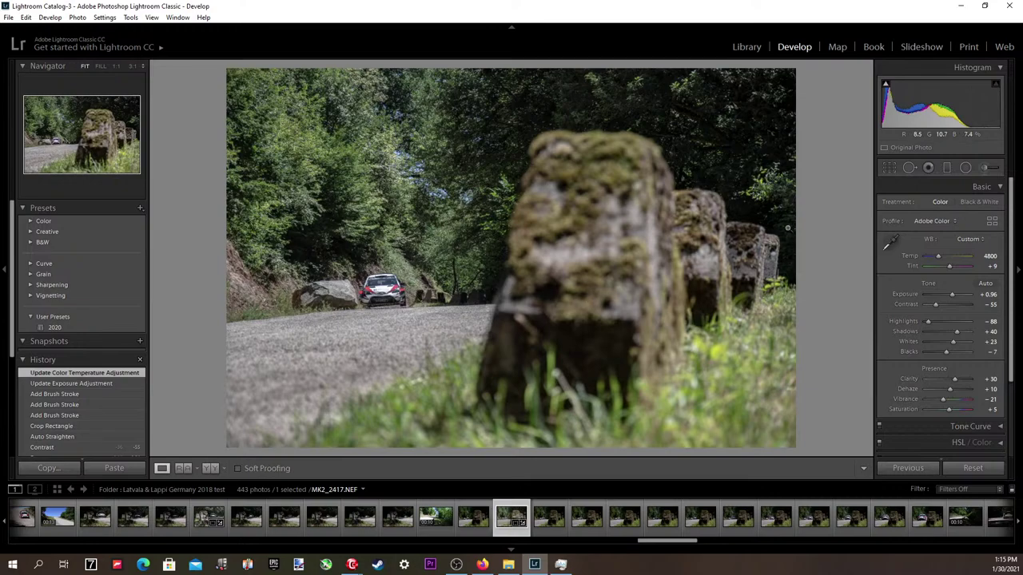
# Open the export settings for the photo and bring up the watermark editor.
pyautogui.click(8, 17)
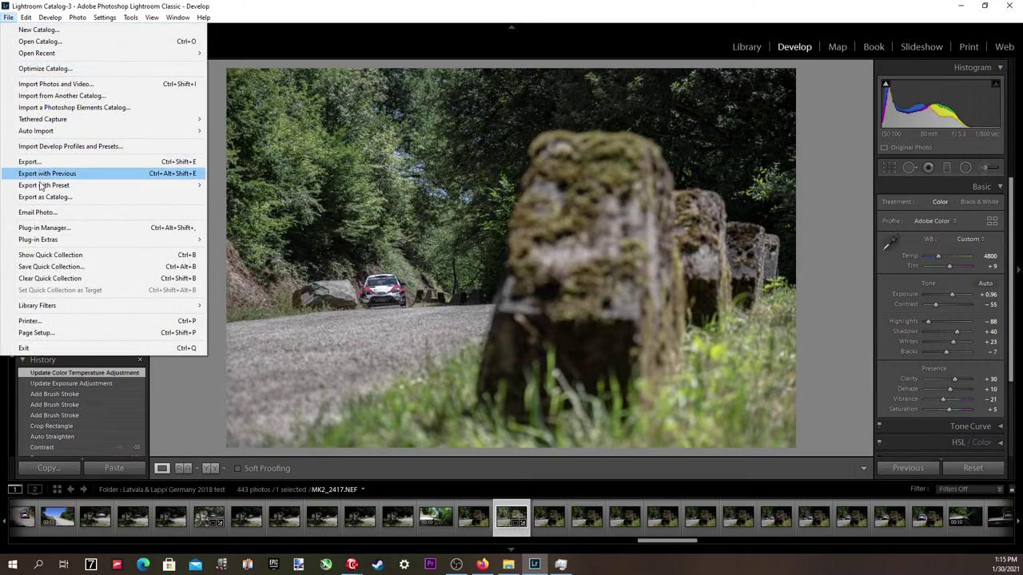
pyautogui.click(42, 163)
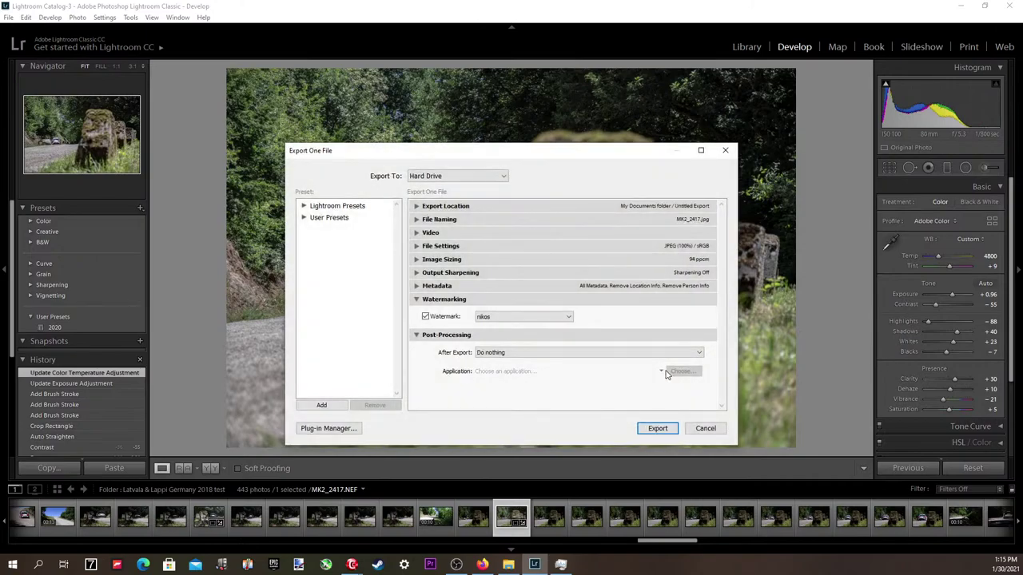
pyautogui.click(570, 354)
pyautogui.click(532, 318)
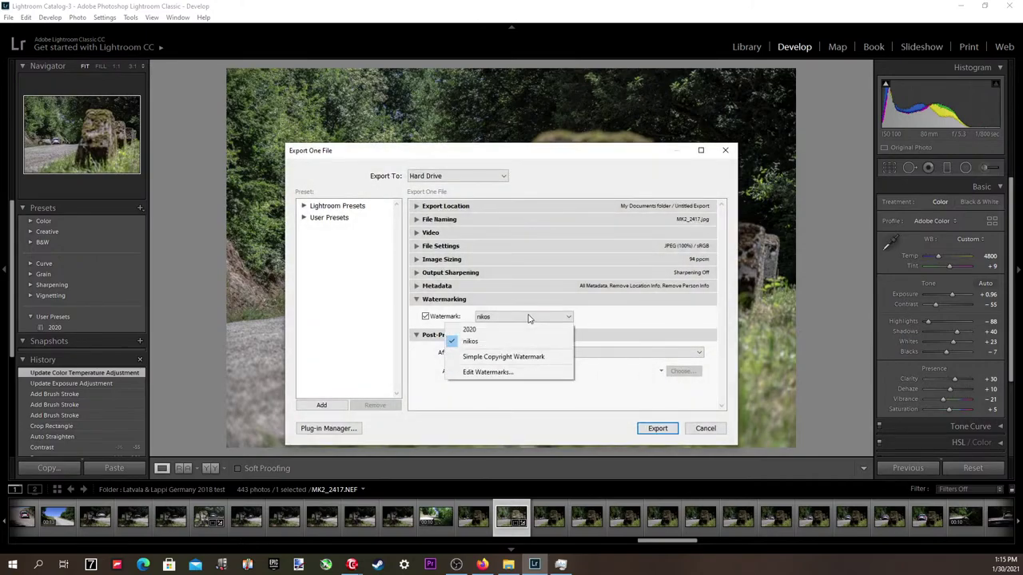
pyautogui.click(489, 372)
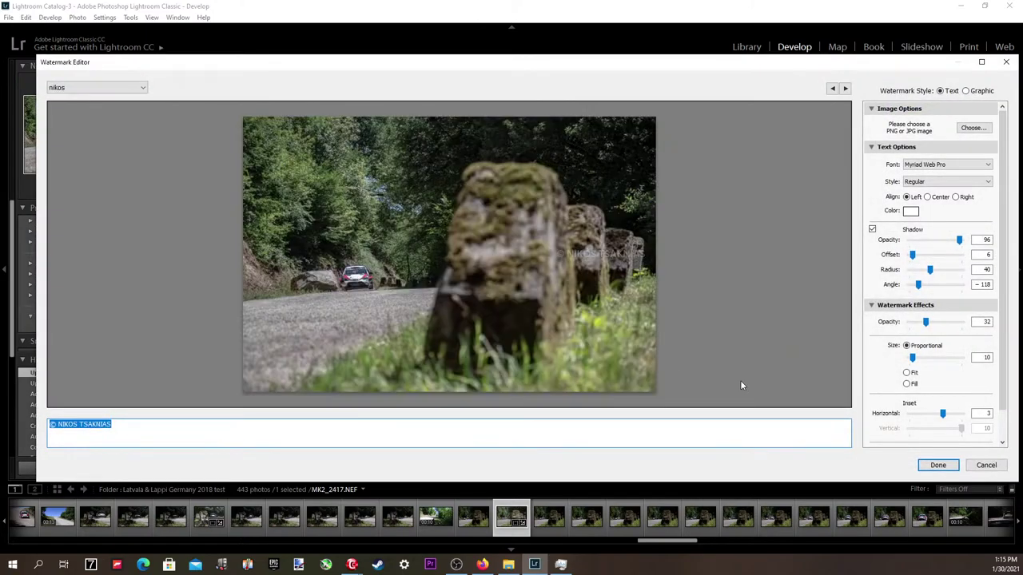
# Anchor the text watermark at the middle left of the photo, update its existing preset and finish editing it.
pyautogui.scroll(-1, 939, 431)
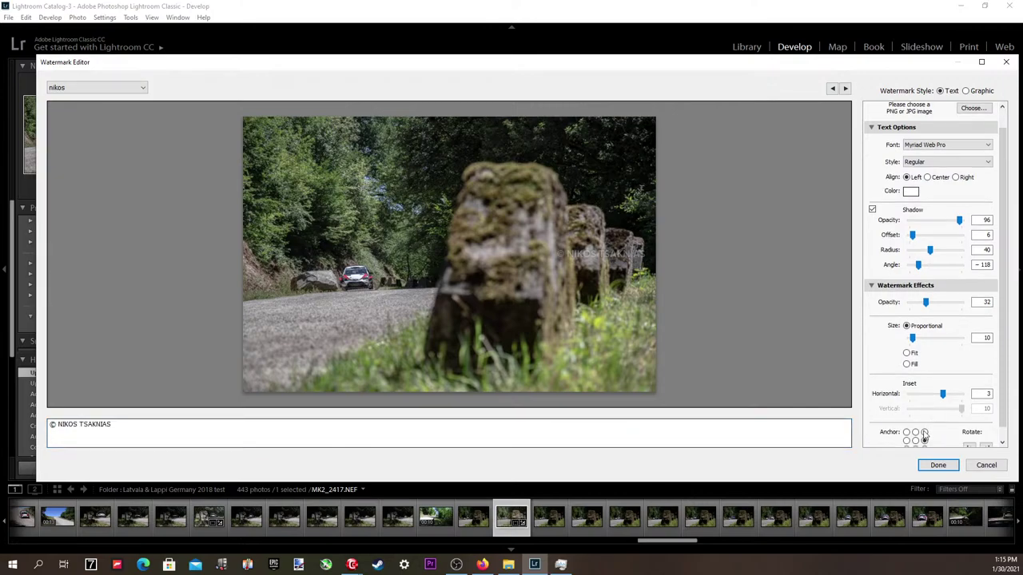
pyautogui.click(915, 440)
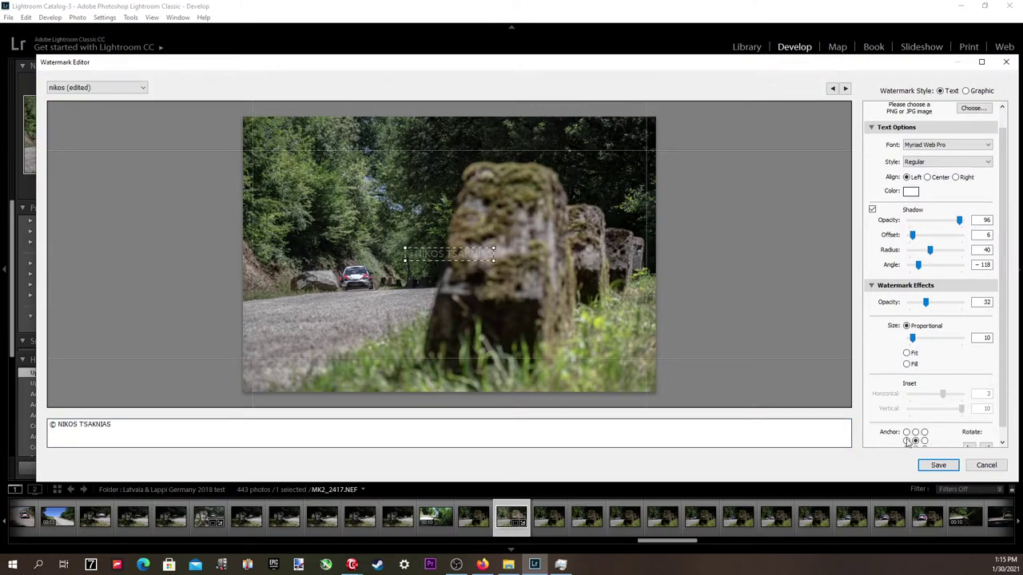
pyautogui.click(906, 440)
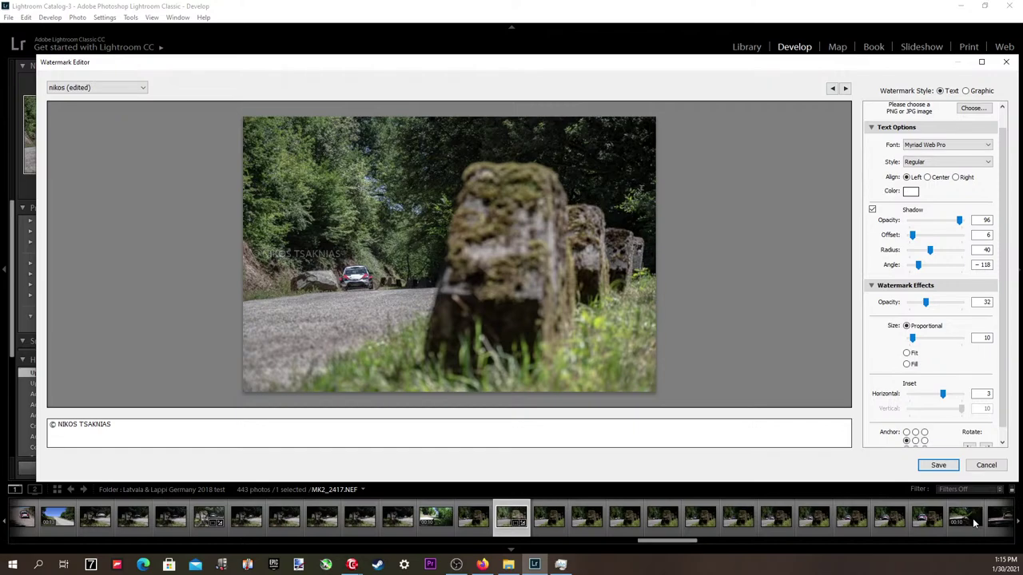
pyautogui.click(123, 89)
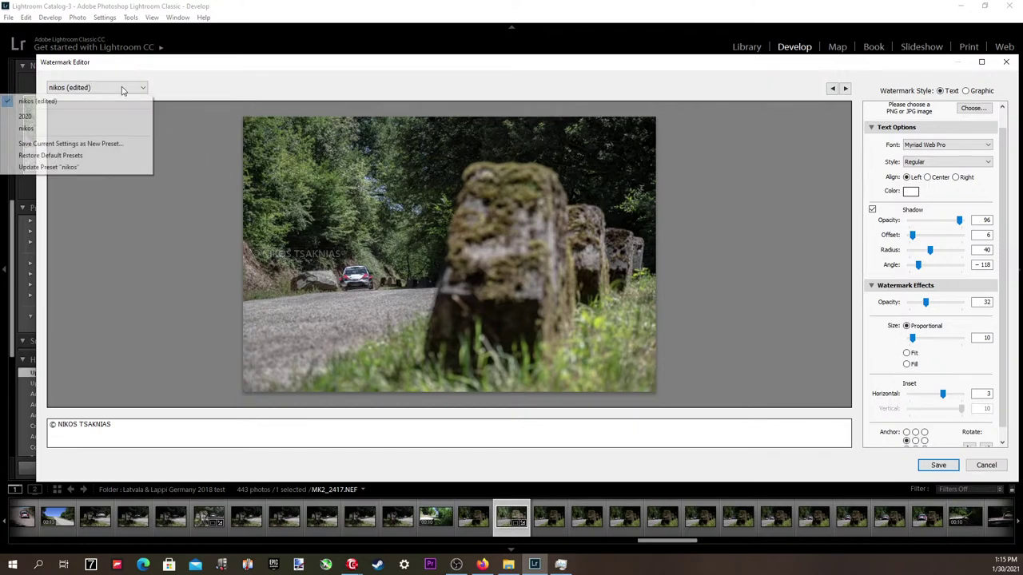
pyautogui.click(109, 167)
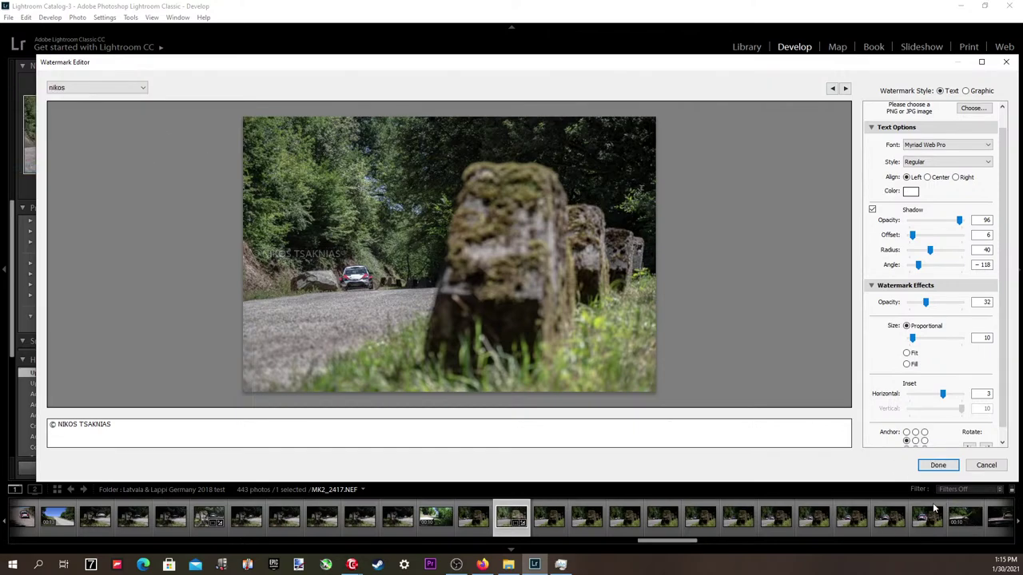
pyautogui.click(938, 465)
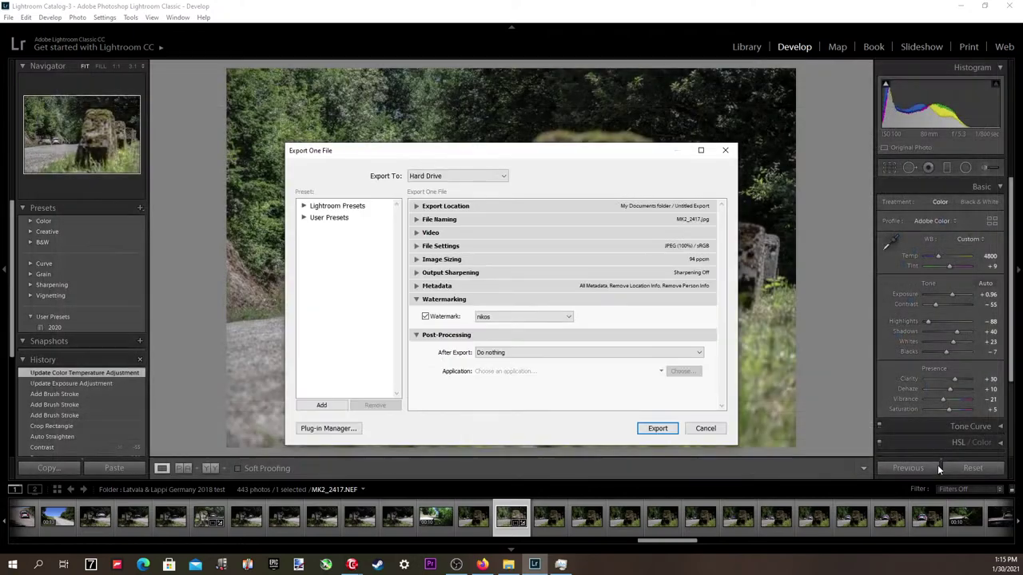
# Export the photo to the hard drive and switch to File Explorer to view the Untitled Export folder.
pyautogui.click(672, 433)
pyautogui.click(515, 565)
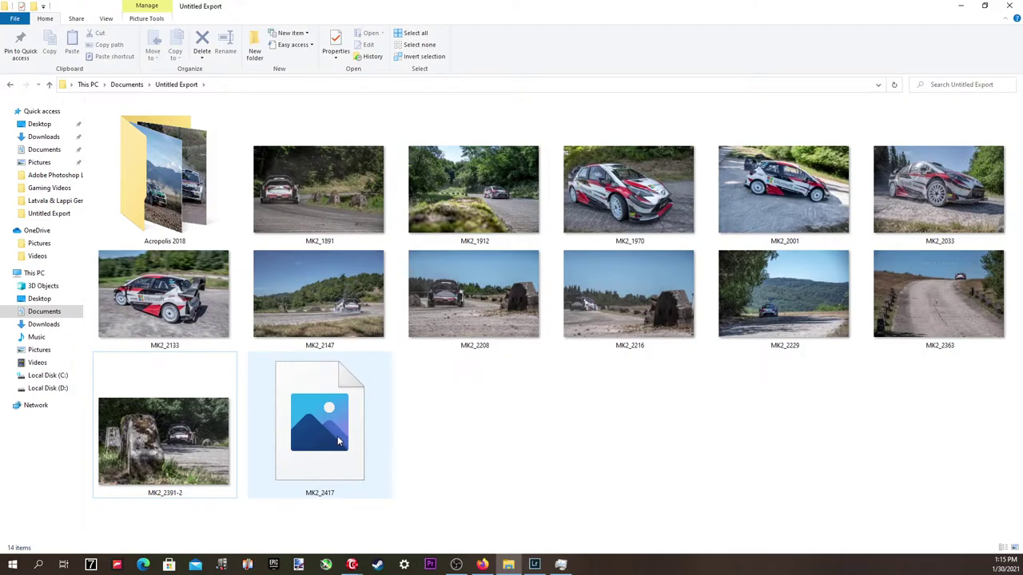
# Open the exported photo MK2_2417 from the Untitled Export folder, view it full screen and close the viewer.
pyautogui.click(339, 435)
pyautogui.doubleClick(338, 435)
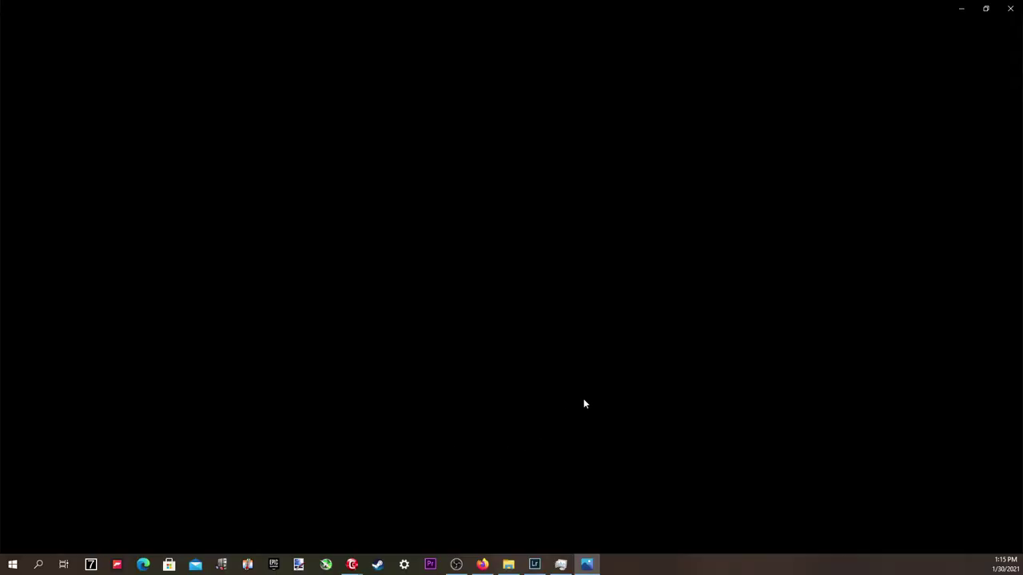
pyautogui.click(1009, 541)
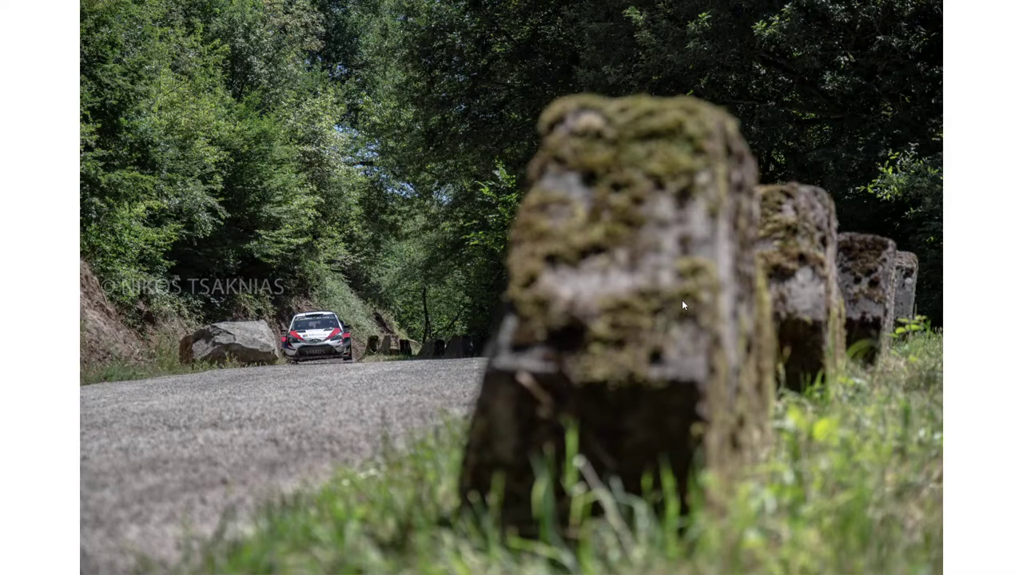
pyautogui.press('Escape')
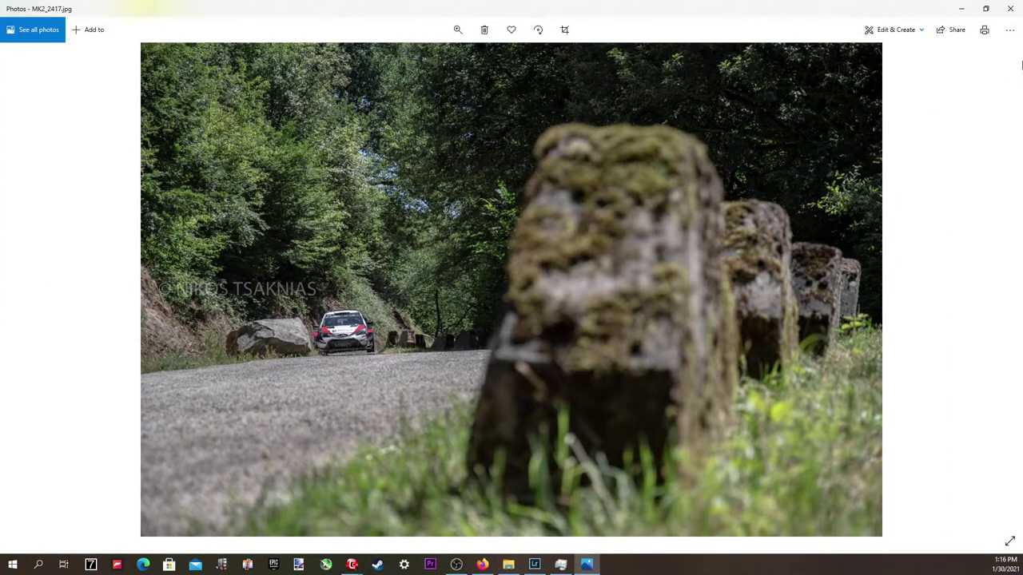
pyautogui.click(1011, 8)
# Switch to Lightroom, go back to the photo grid and open the photo right after the edited one in loupe view.
pyautogui.click(454, 564)
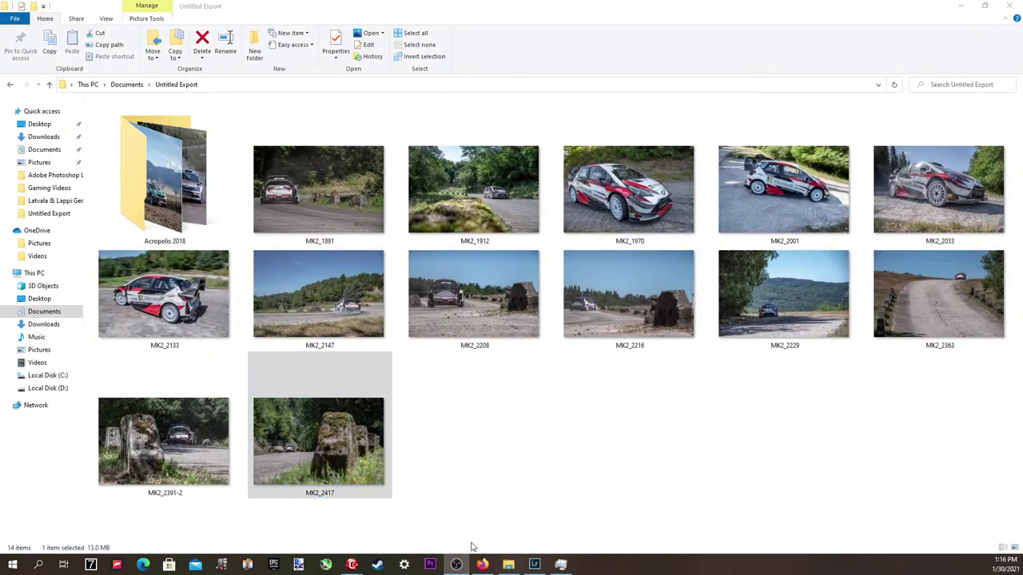
pyautogui.click(458, 565)
pyautogui.click(534, 565)
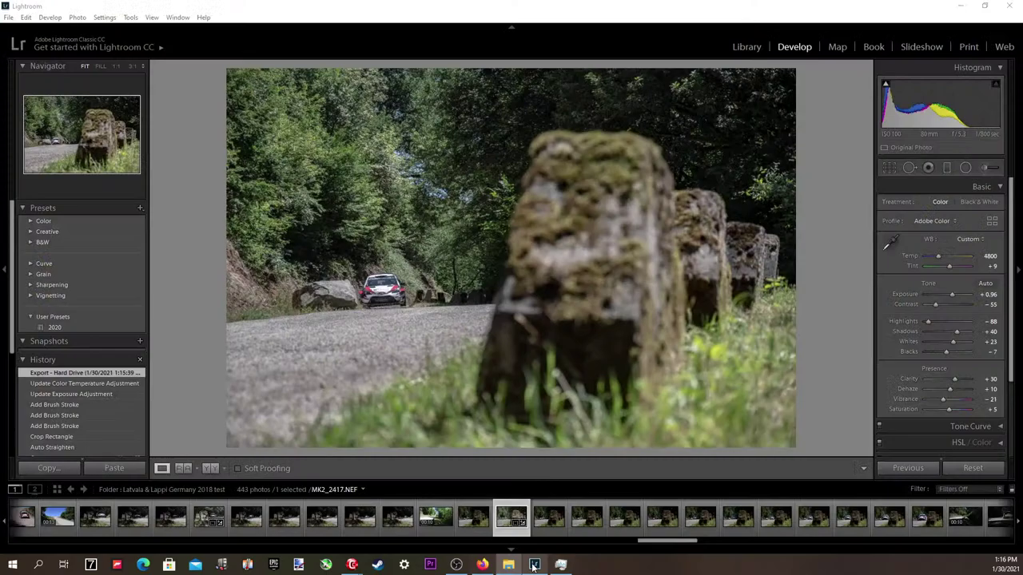
pyautogui.click(57, 490)
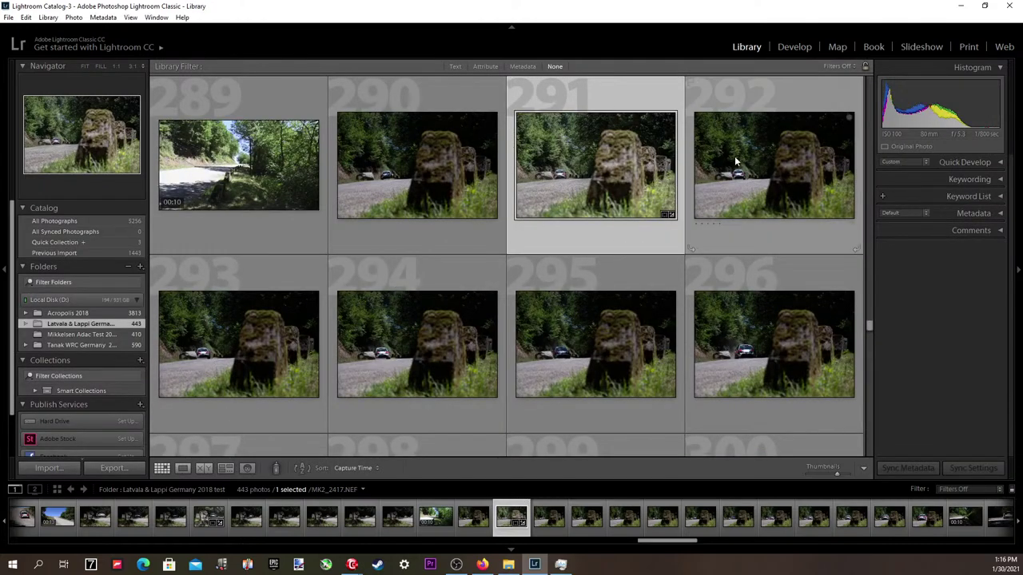
pyautogui.doubleClick(724, 195)
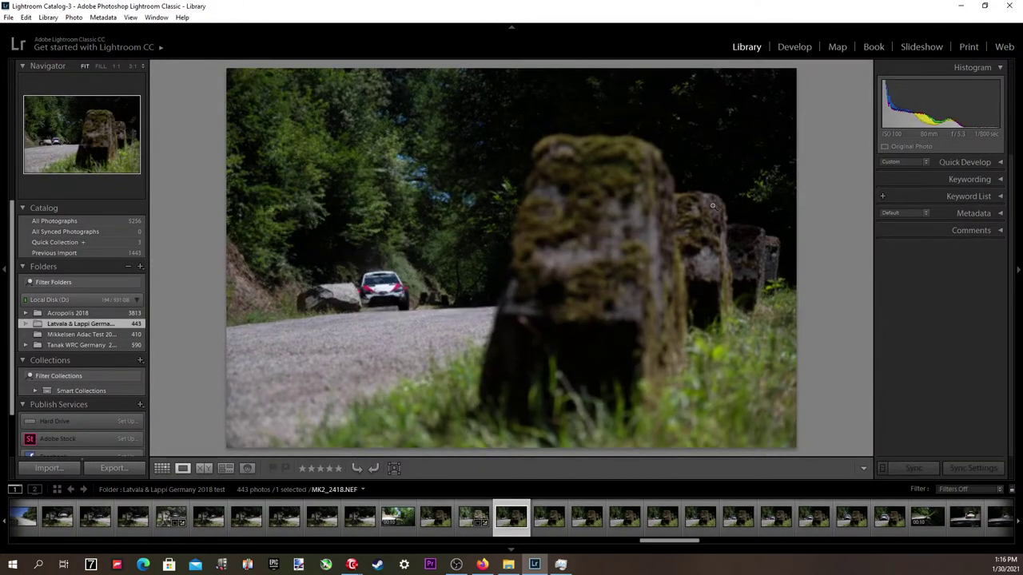
# Browse the photos following MK2_2418, comparing the approaching-car and rear-view shots to find the next one to edit.
pyautogui.press('Right')
pyautogui.press('Right')
pyautogui.press('Right')
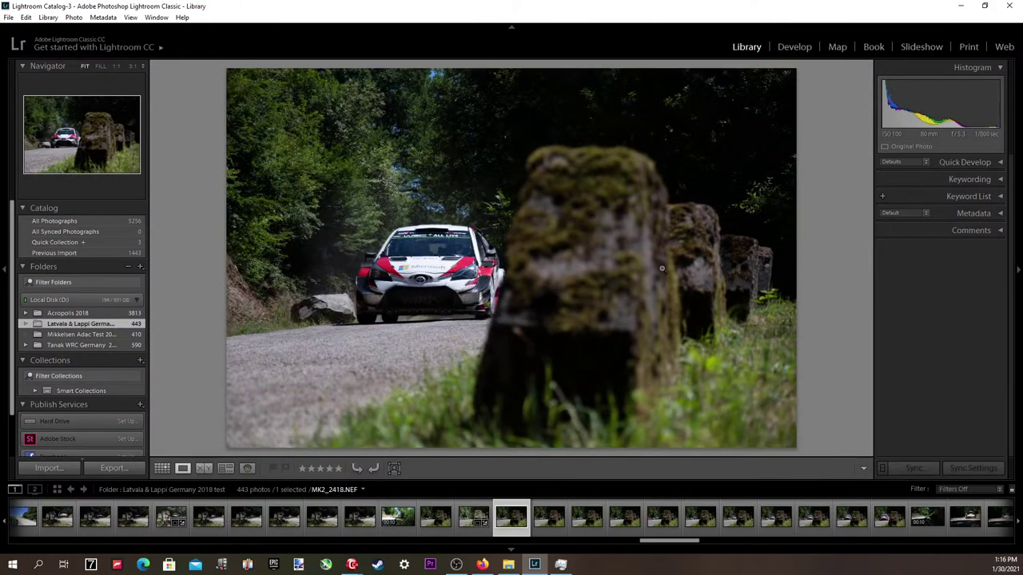
pyautogui.press('Right')
pyautogui.press('Right')
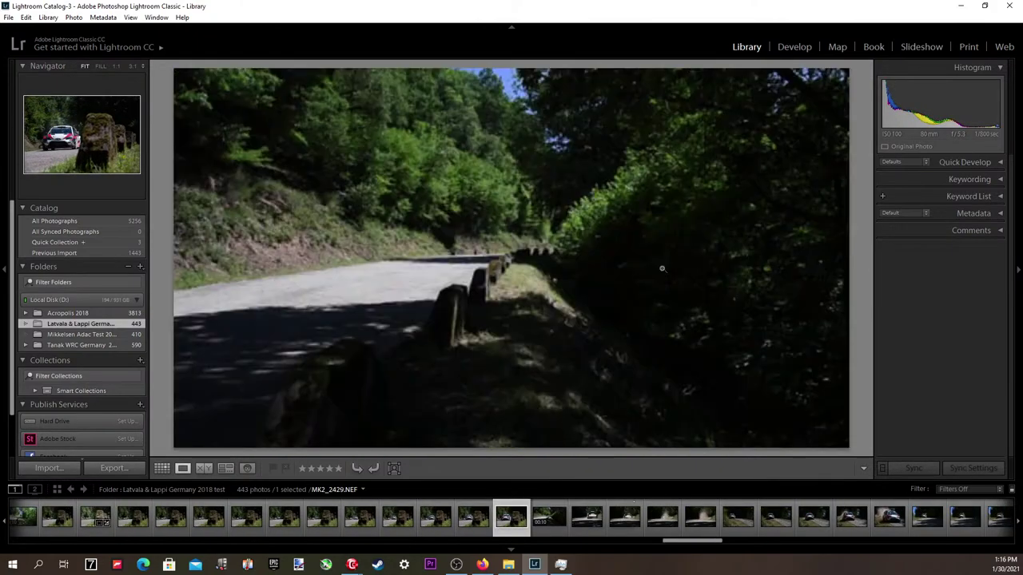
pyautogui.press('Left')
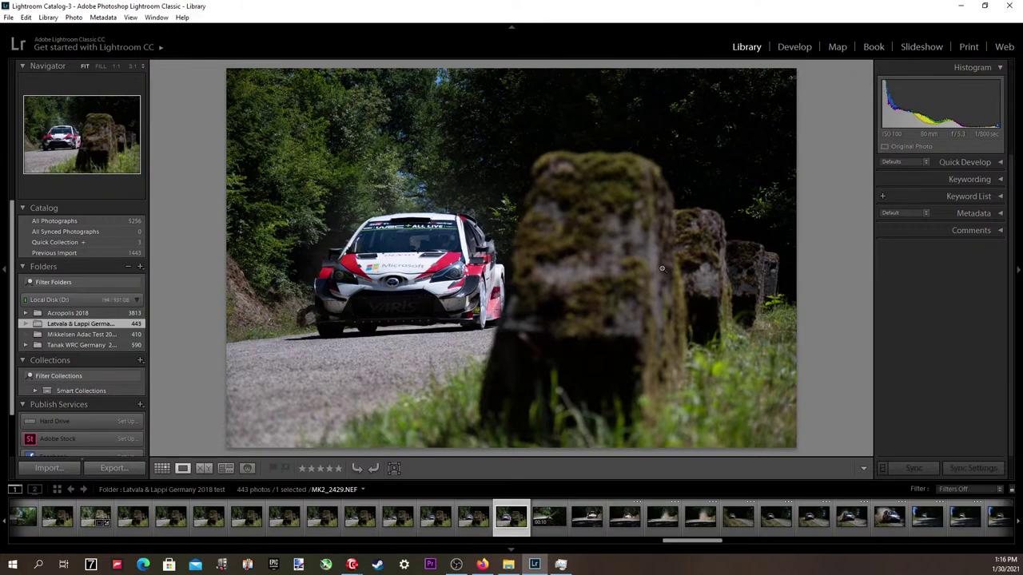
pyautogui.press('Left')
pyautogui.press('Right')
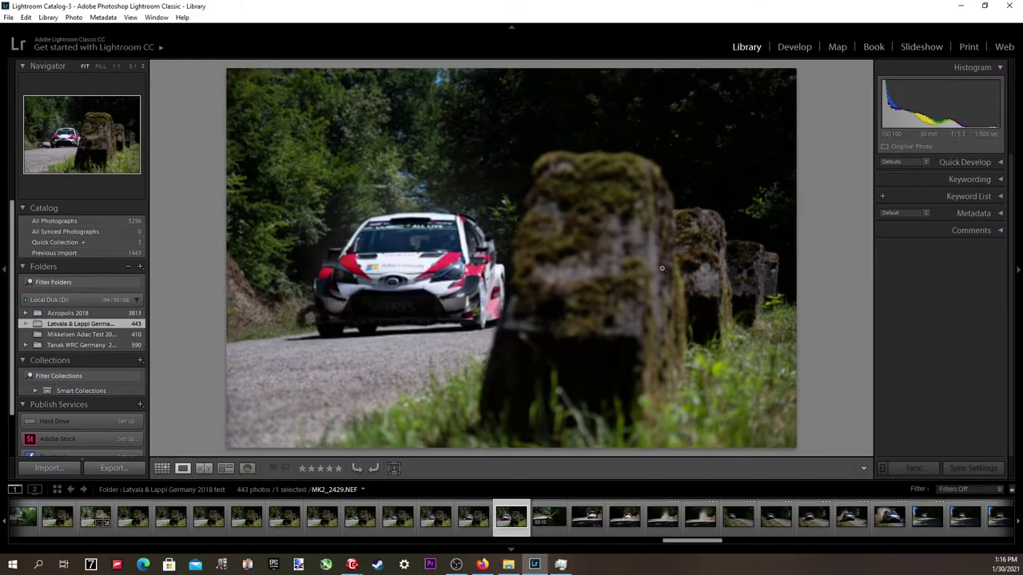
pyautogui.press('Right')
pyautogui.press('Right')
pyautogui.press('Right')
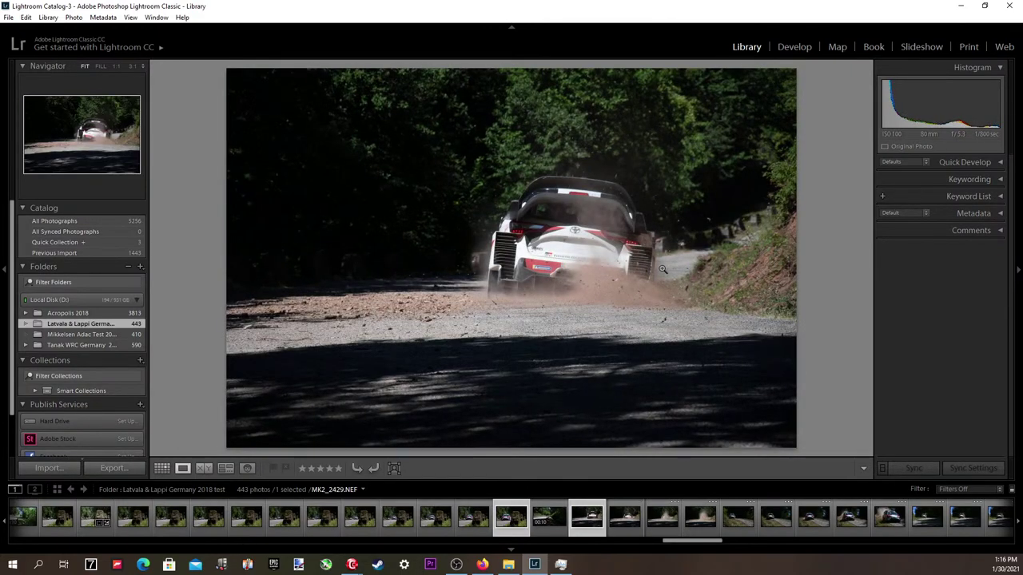
pyautogui.press('Left')
pyautogui.press('Right')
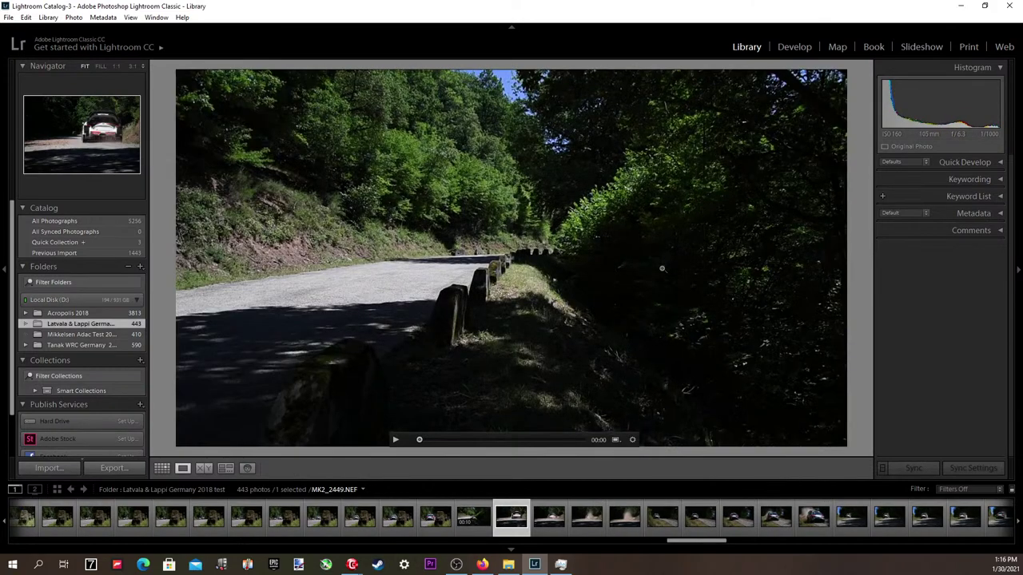
pyautogui.press('Right')
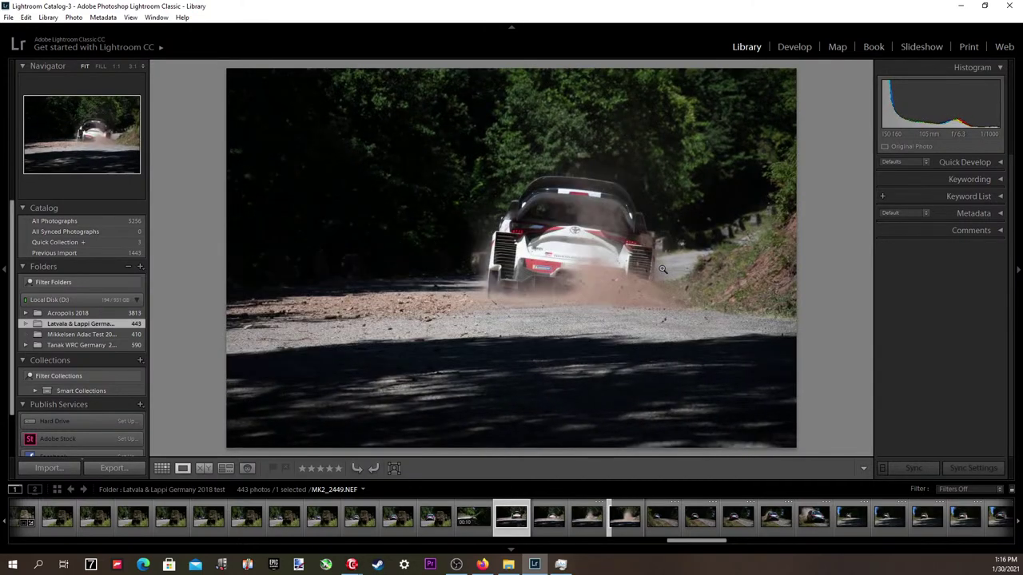
pyautogui.press('Right')
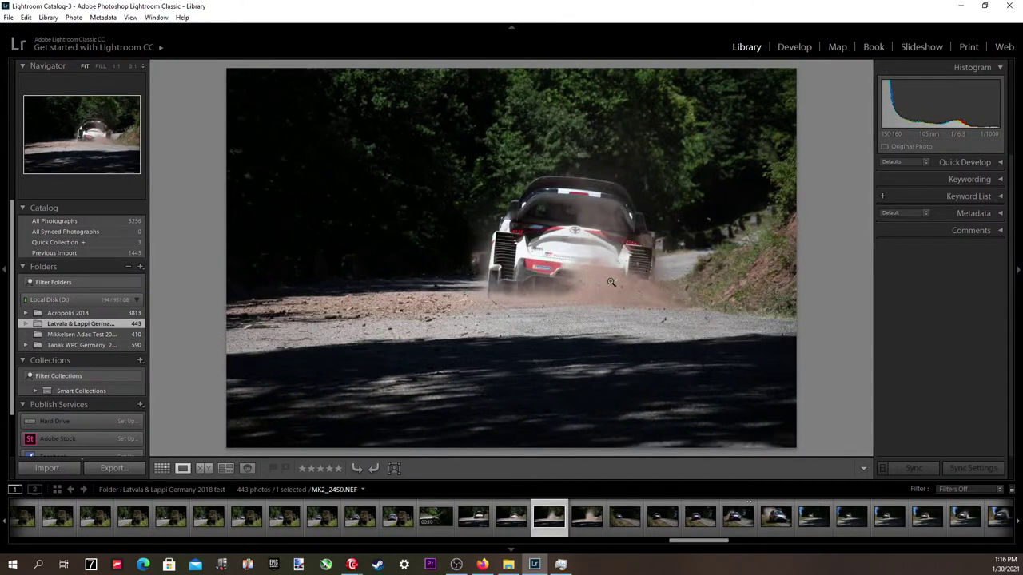
# Inspect the flying dirt behind the car at 1:1 magnification and return to the fitted view.
pyautogui.click(611, 282)
pyautogui.press('Left')
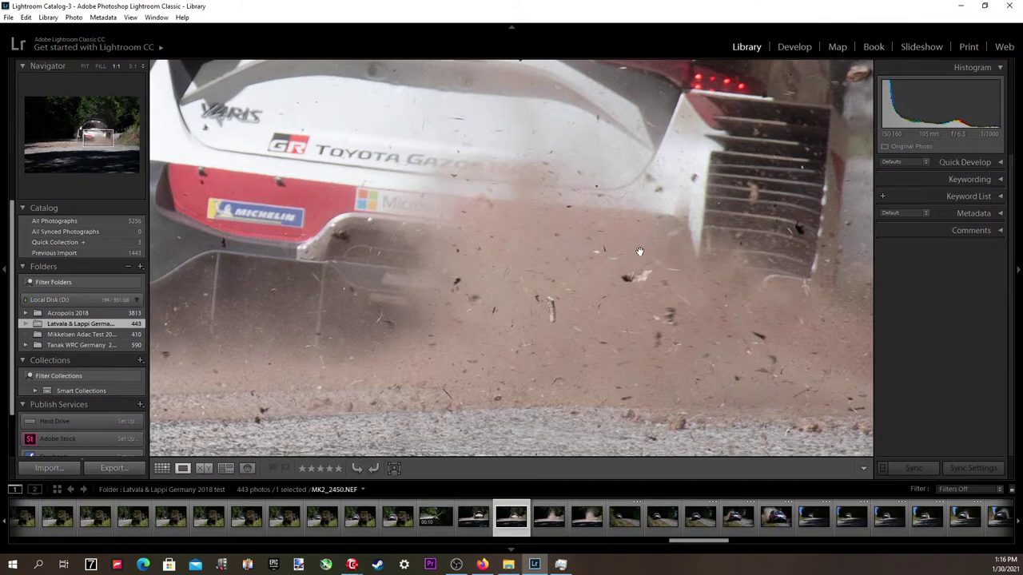
pyautogui.click(572, 338)
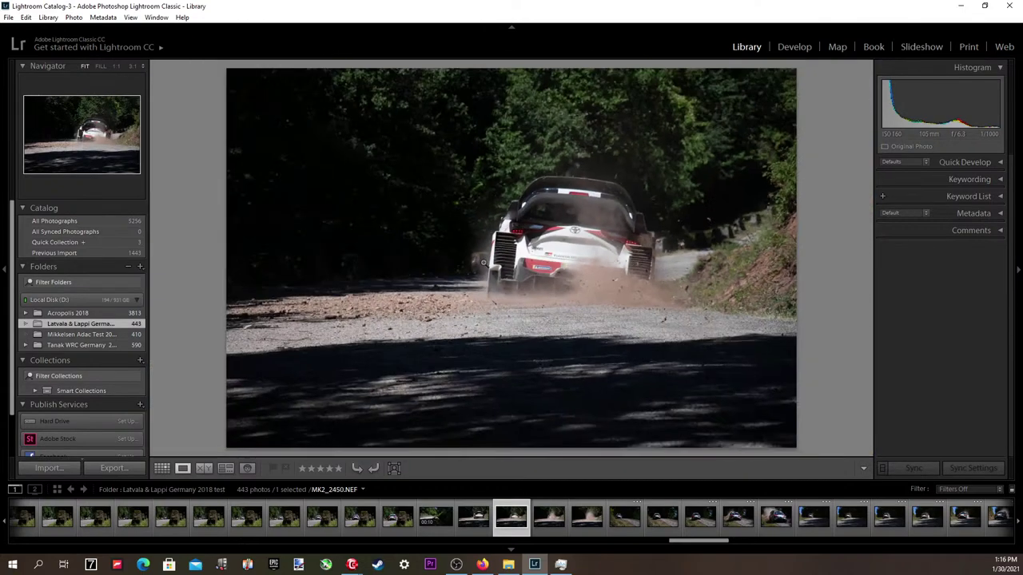
# Compare the neighbouring rear-view shots of the car throwing up dust with the roadside shot that follows.
pyautogui.press('Left')
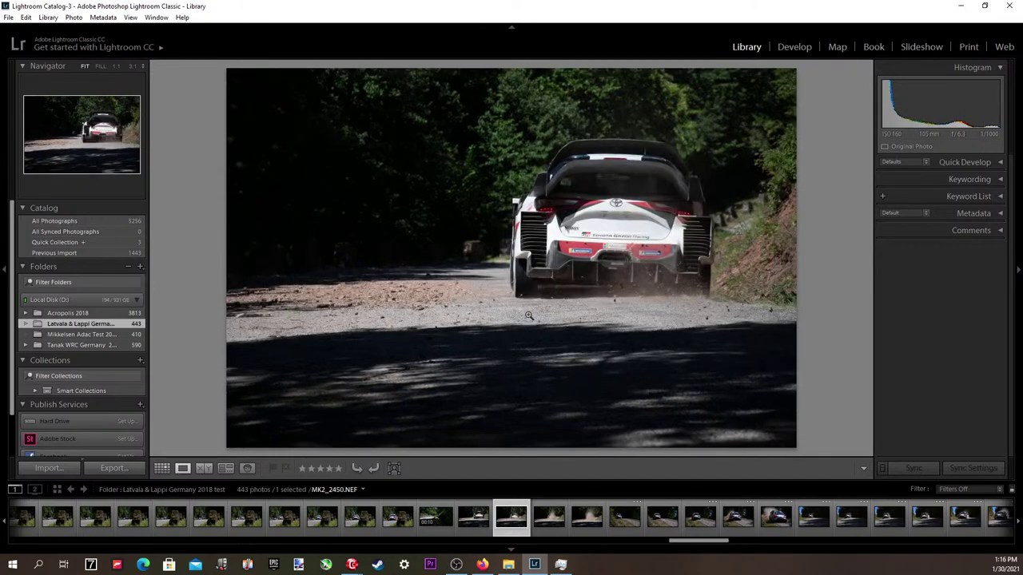
pyautogui.press('Right')
pyautogui.press('Right')
pyautogui.press('Right')
pyautogui.press('Right')
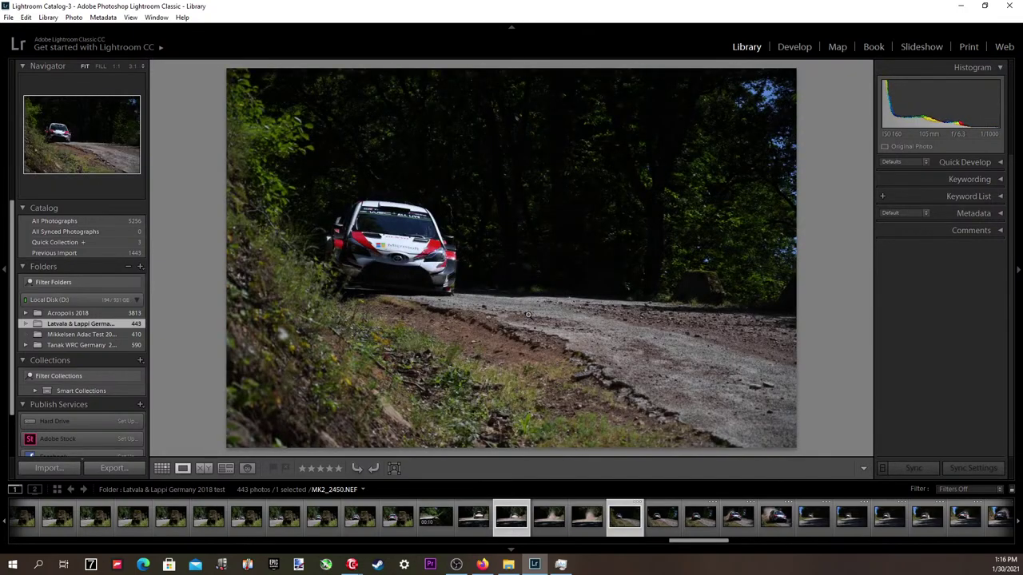
pyautogui.press('Left')
pyautogui.press('Left')
pyautogui.press('Right')
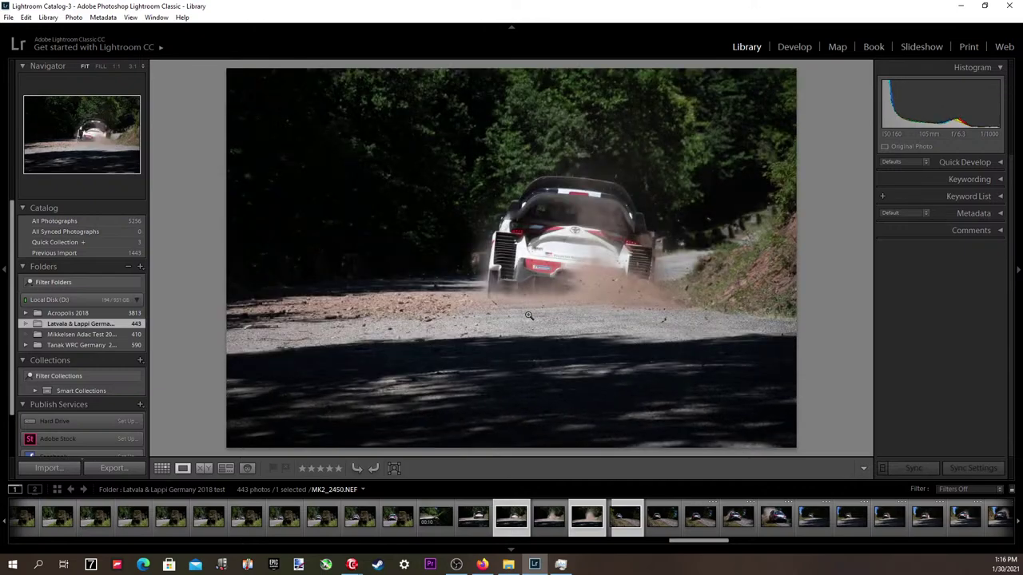
pyautogui.press('Left')
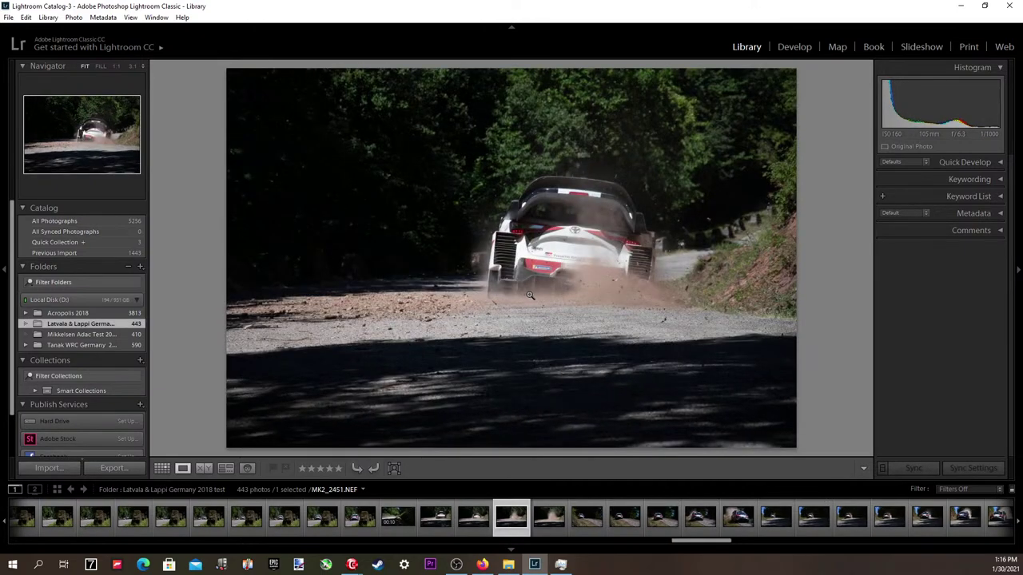
# Open the dust-cloud photo MK2_2451 for developing and apply the 2020 user preset.
pyautogui.press('Right')
pyautogui.press('Right')
pyautogui.click(784, 48)
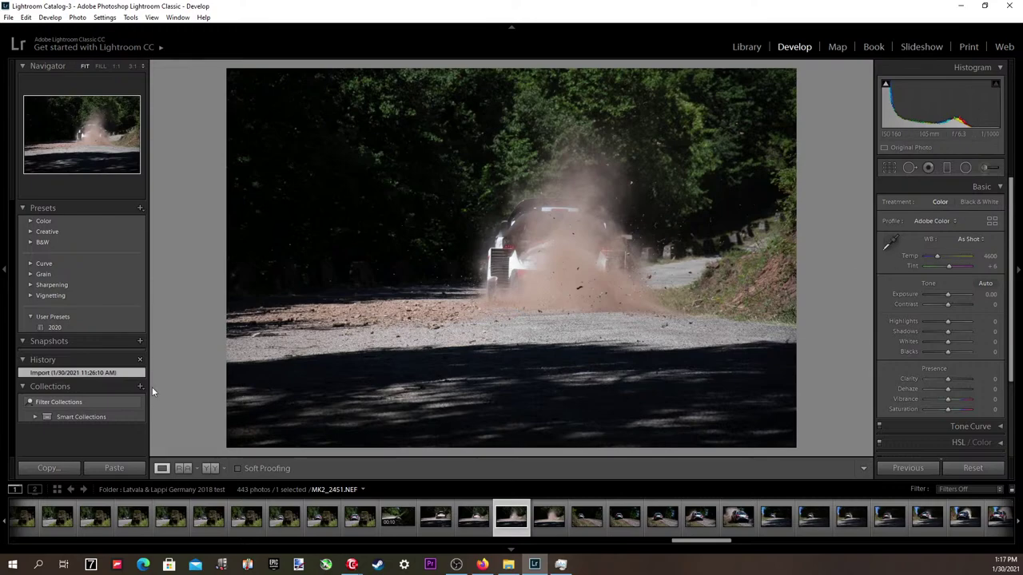
pyautogui.click(50, 327)
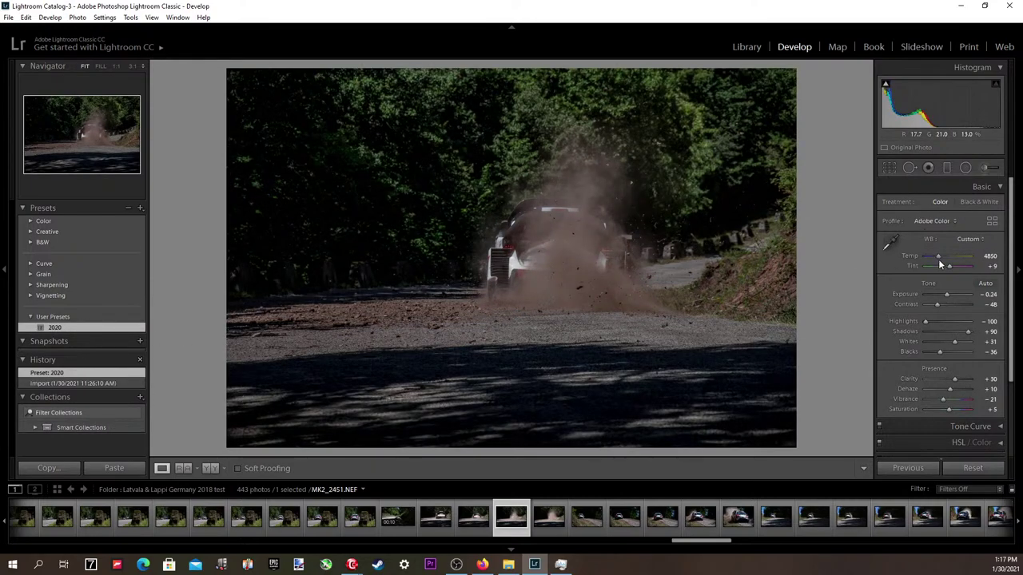
# Set the exposure of the dust-cloud photo to +0.98.
pyautogui.click(972, 295)
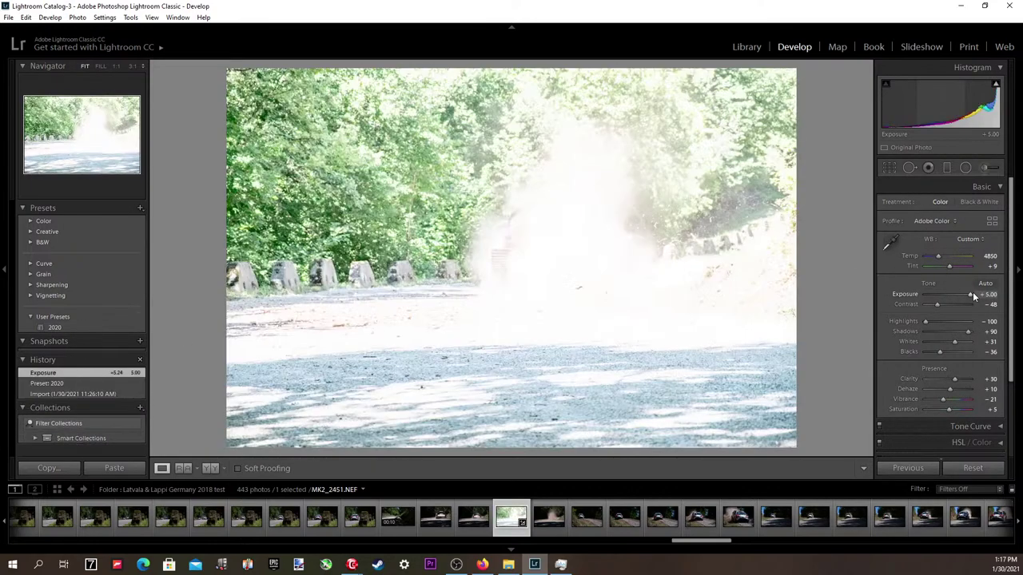
pyautogui.moveTo(971, 295); pyautogui.dragTo(948, 295)
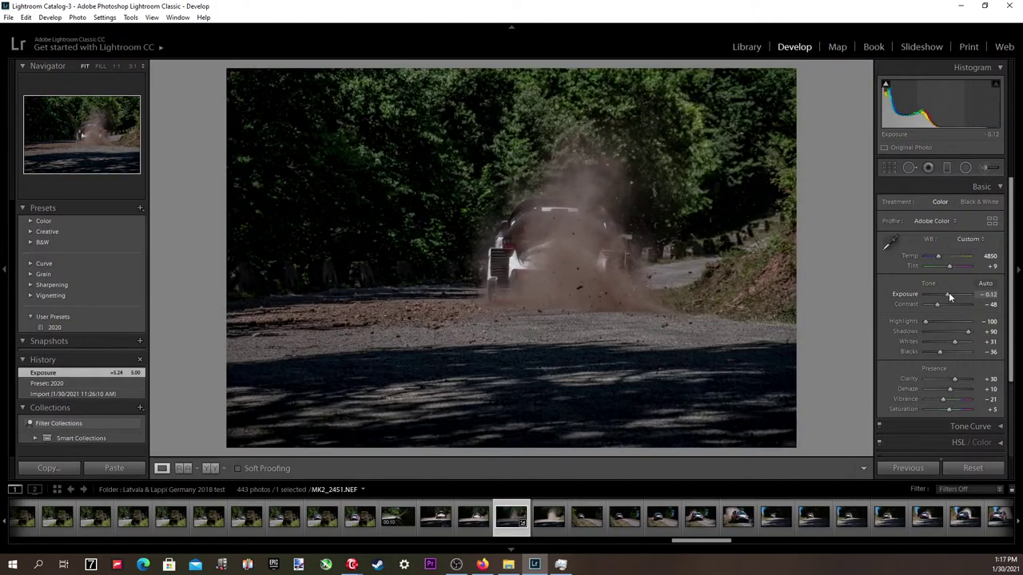
pyautogui.click(991, 295)
pyautogui.write('0.68')
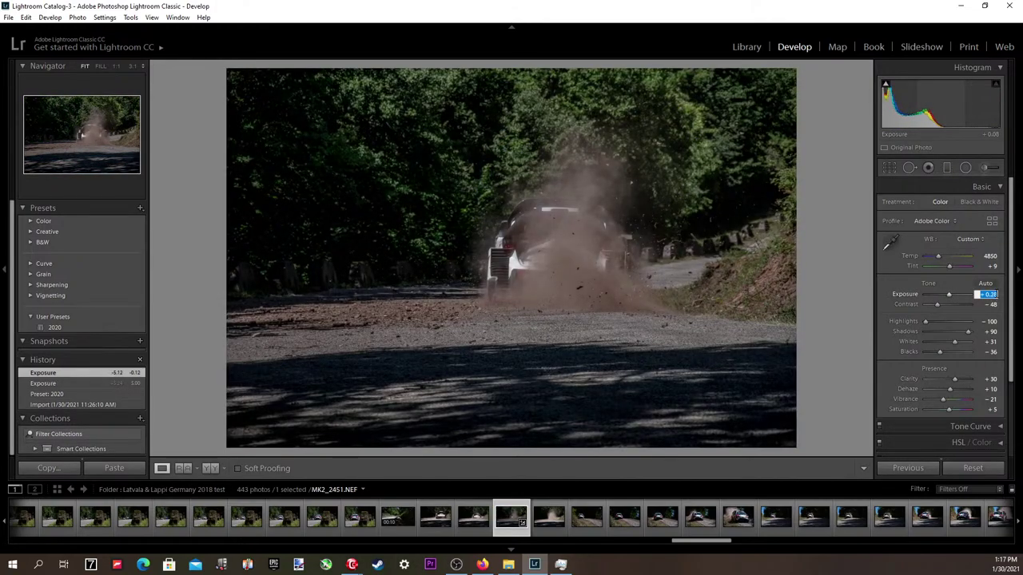
pyautogui.press('Return')
pyautogui.write('0.98')
pyautogui.press('Return')
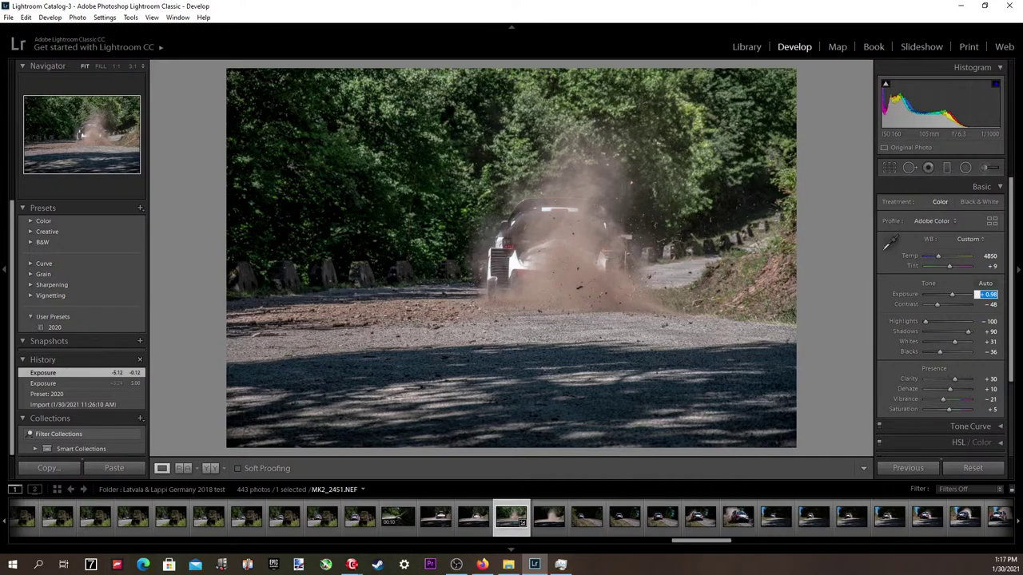
# Set the contrast to -45 and the colour temperature to 4750.
pyautogui.hotkey('alt', 'Tab')
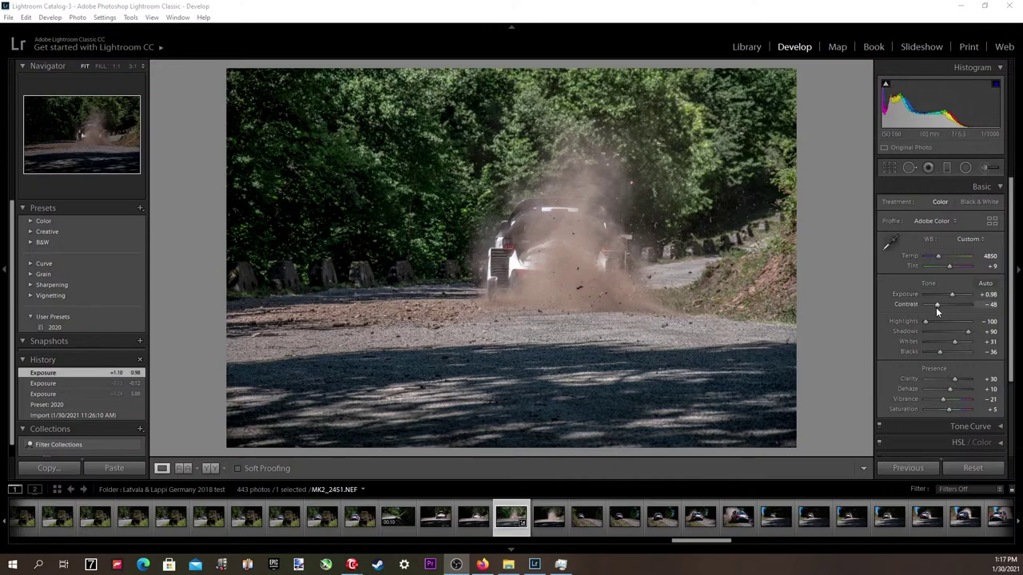
pyautogui.moveTo(938, 306); pyautogui.dragTo(936, 302)
pyautogui.click(989, 255)
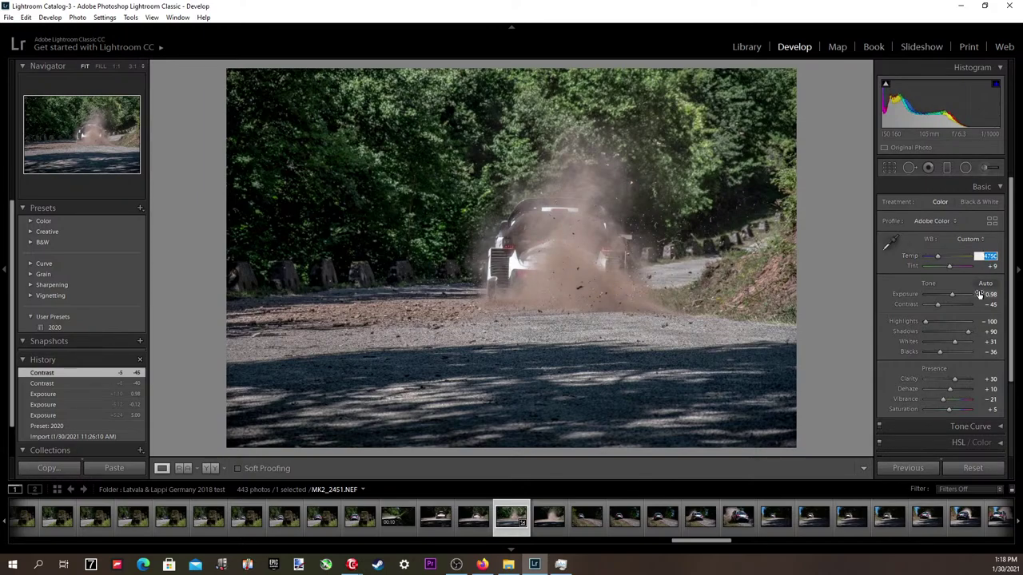
pyautogui.press('Return')
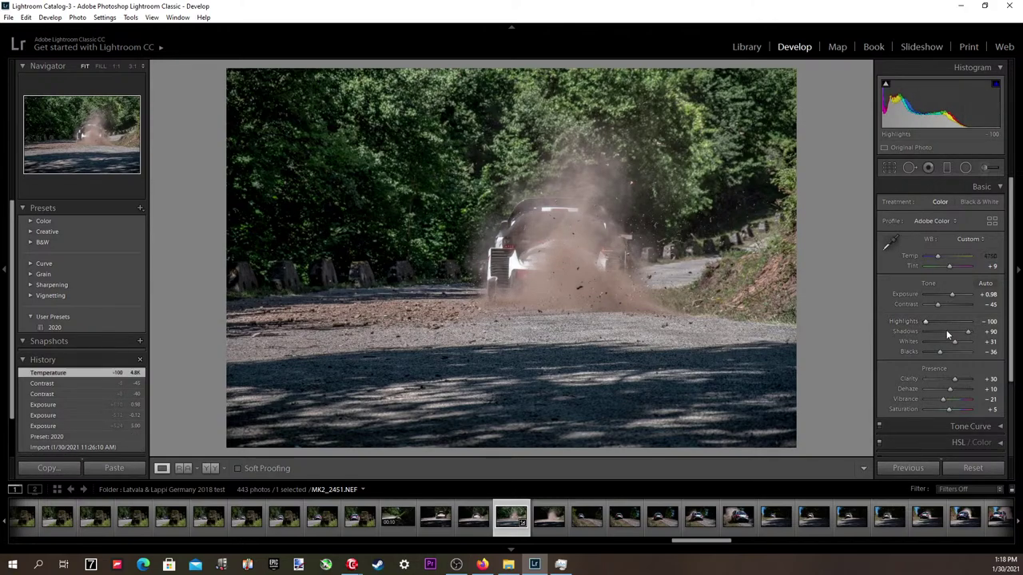
# Set the shadows to +88 and the whites to +28, previewing the white clipping.
pyautogui.moveTo(966, 336); pyautogui.dragTo(969, 333)
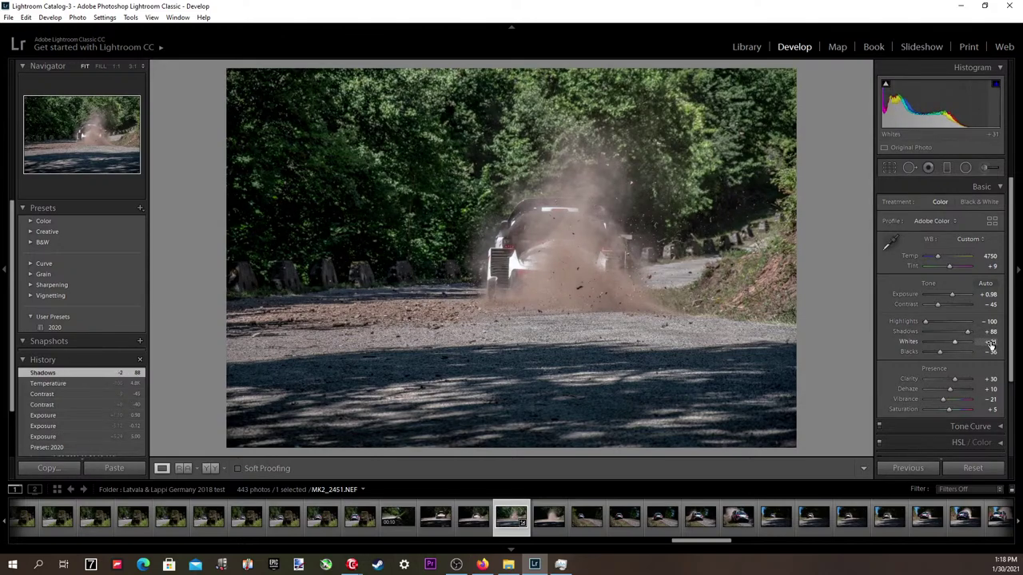
pyautogui.hotkey('alt', 'Tab')
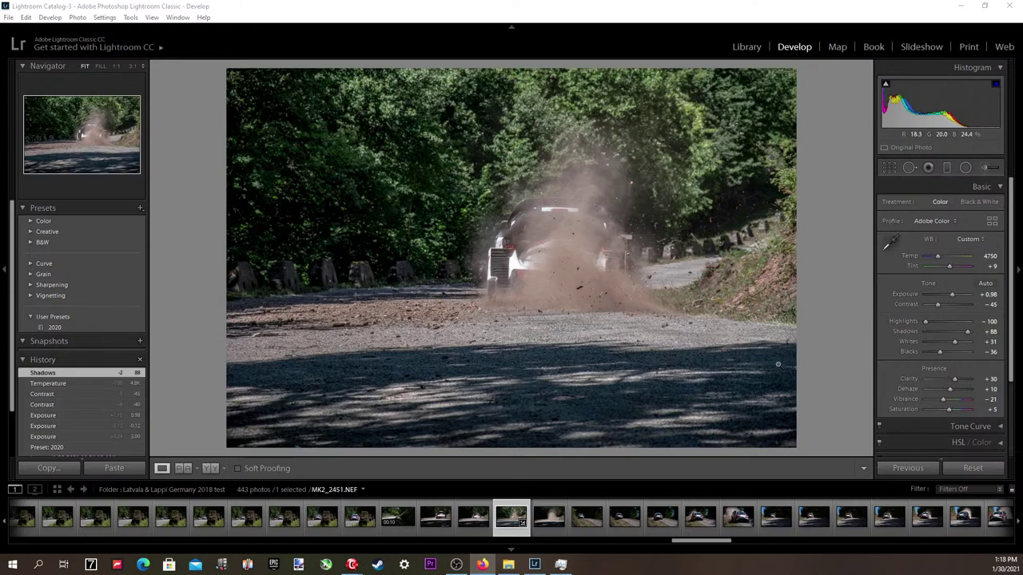
pyautogui.click(992, 341)
pyautogui.hotkey('alt', 'Up')
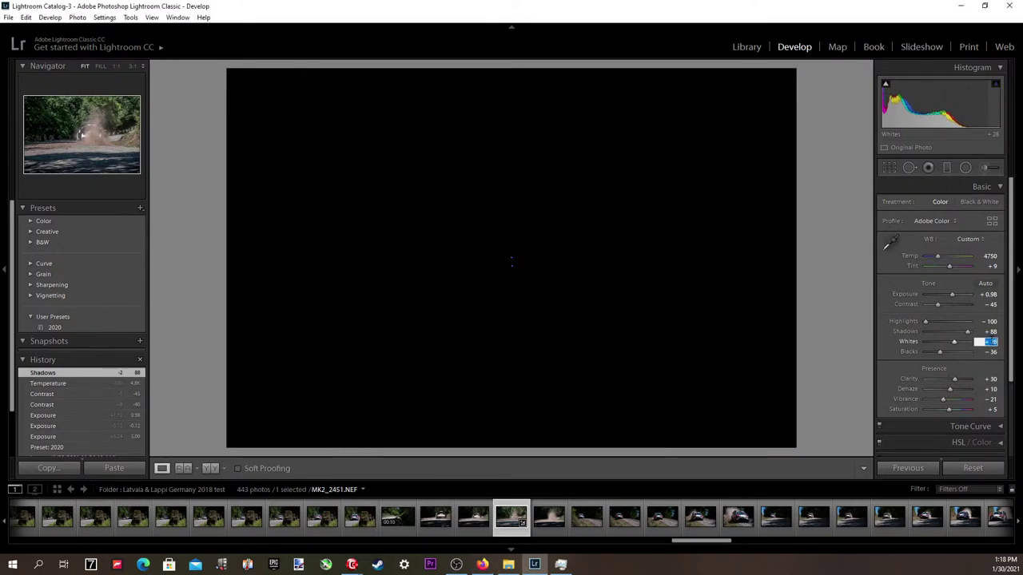
# Set the blacks of the dust-cloud photo to -7, previewing the black clipping while adjusting.
pyautogui.press('Tab')
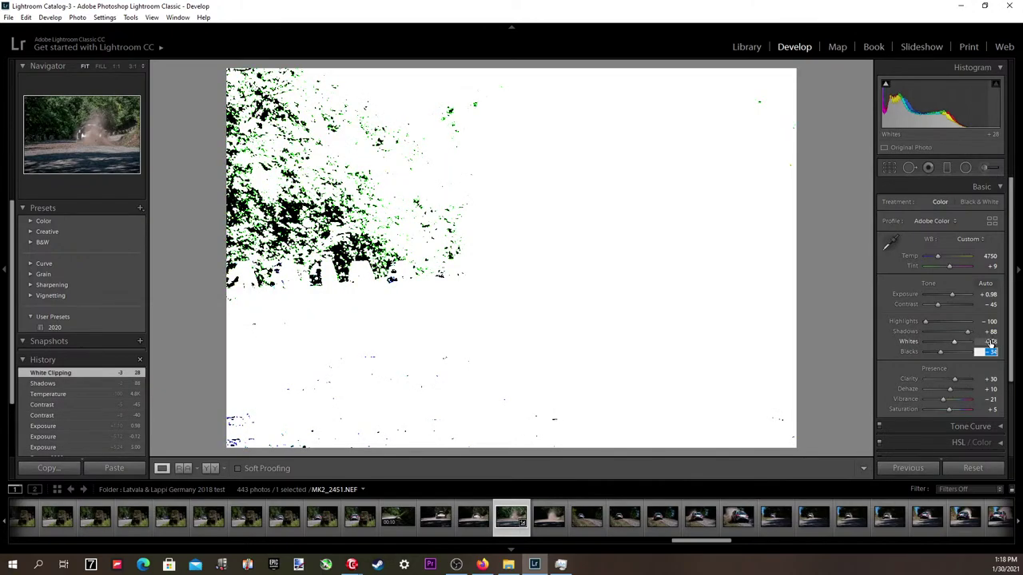
pyautogui.hotkey('alt', 'Up')
pyautogui.hotkey('alt', 'Up')
pyautogui.hotkey('alt', 'Up')
pyautogui.hotkey('alt', 'Up')
pyautogui.hotkey('alt', 'Up')
pyautogui.hotkey('alt', 'Up')
pyautogui.hotkey('alt', 'Up')
pyautogui.hotkey('alt', 'Up')
pyautogui.hotkey('alt', 'Up')
pyautogui.hotkey('alt', 'Up')
pyautogui.hotkey('alt', 'Up')
pyautogui.hotkey('alt', 'Up')
pyautogui.hotkey('alt', 'Up')
pyautogui.hotkey('alt', 'Up')
pyautogui.hotkey('alt', 'Up')
pyautogui.hotkey('alt', 'Up')
pyautogui.hotkey('alt', 'Up')
pyautogui.hotkey('alt', 'Up')
pyautogui.hotkey('alt', 'Up')
pyautogui.hotkey('alt', 'Up')
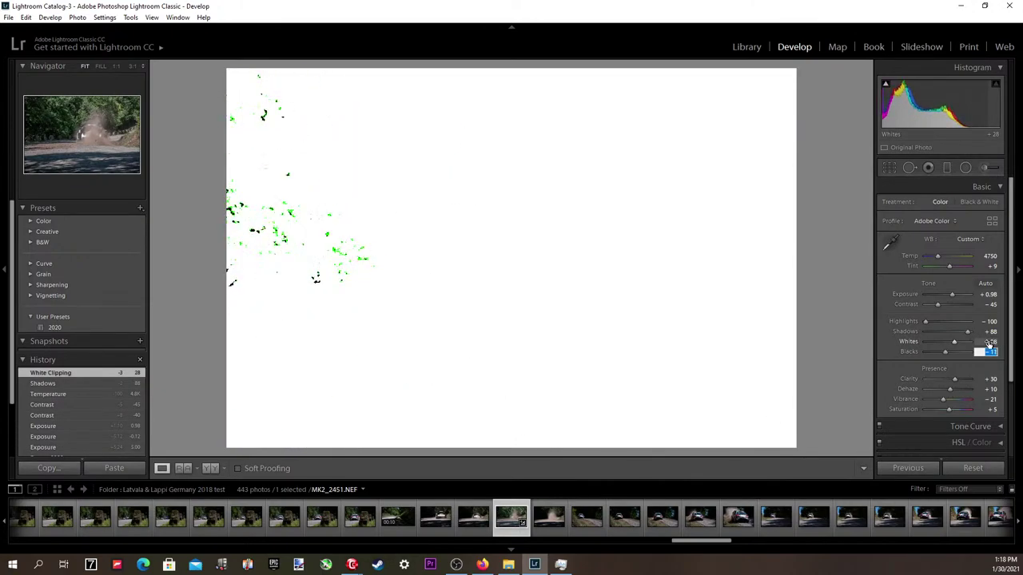
pyautogui.press('Up')
pyautogui.press('Up')
pyautogui.press('Up')
pyautogui.press('Up')
pyautogui.press('Up')
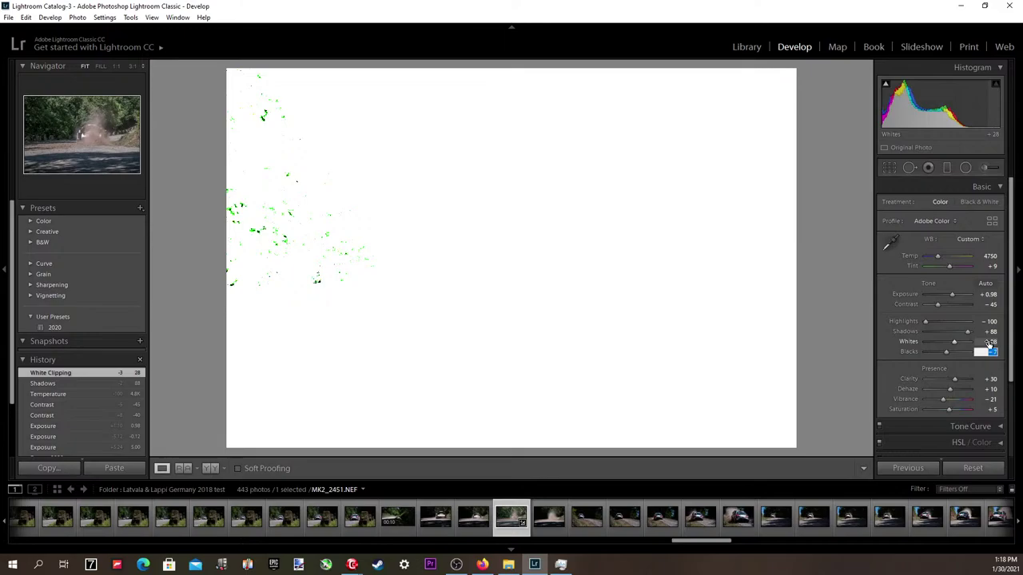
pyautogui.press('Return')
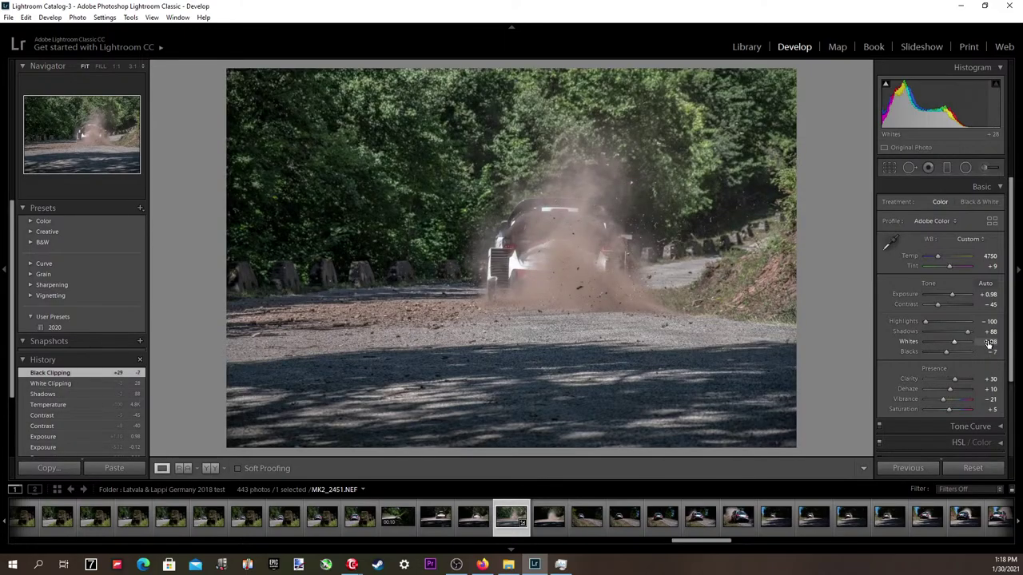
# Crop the dust-cloud photo tighter around the car at the original aspect ratio, cutting away most of the shaded foreground road.
pyautogui.click(611, 268)
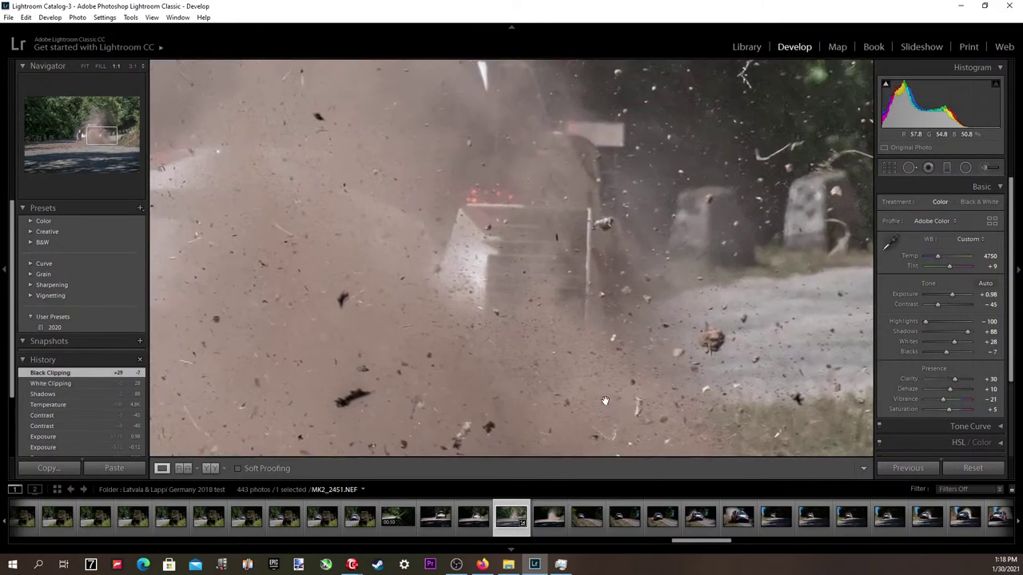
pyautogui.moveTo(605, 401); pyautogui.dragTo(720, 432)
pyautogui.click(615, 350)
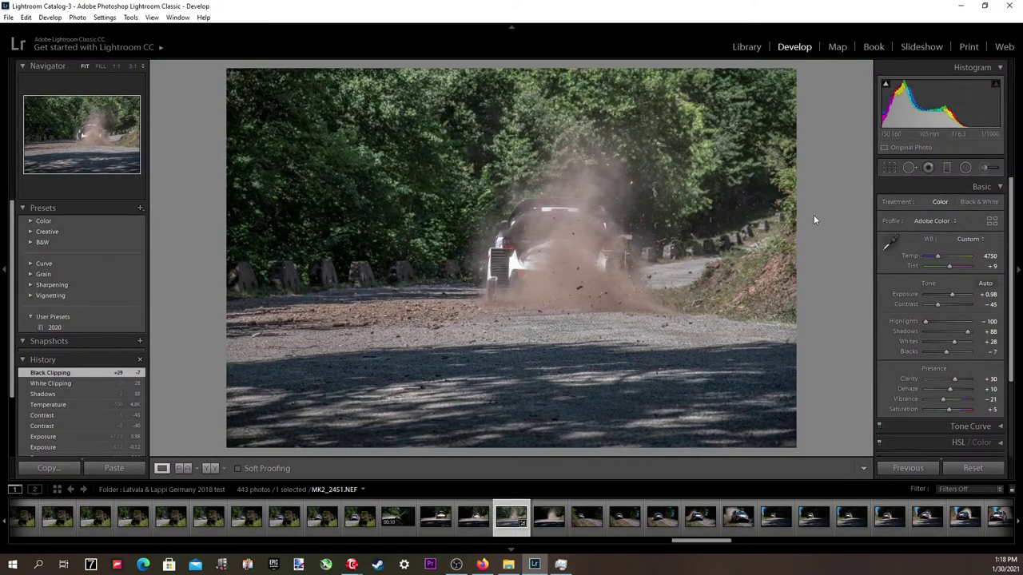
pyautogui.click(886, 167)
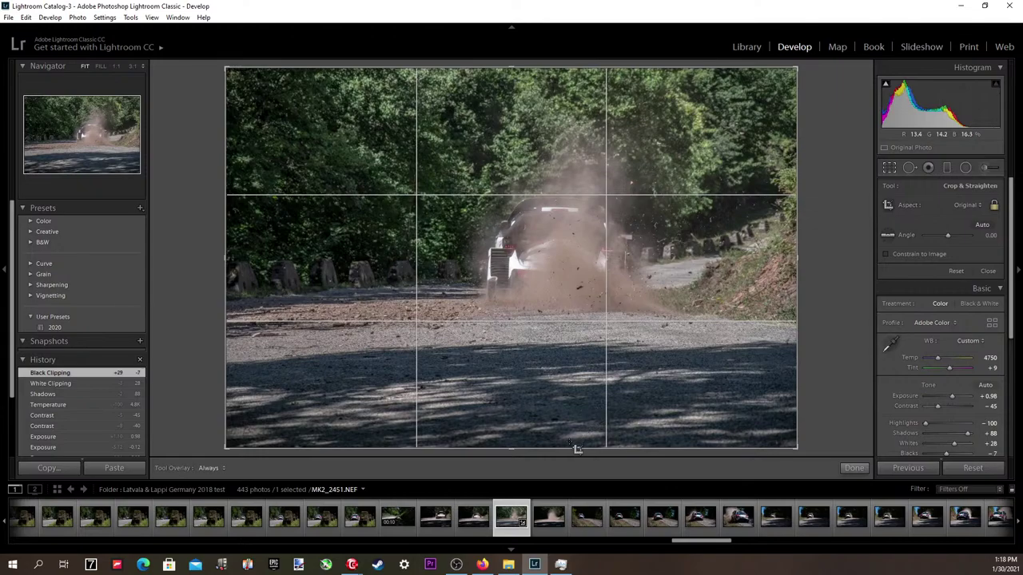
pyautogui.moveTo(571, 448); pyautogui.dragTo(567, 402)
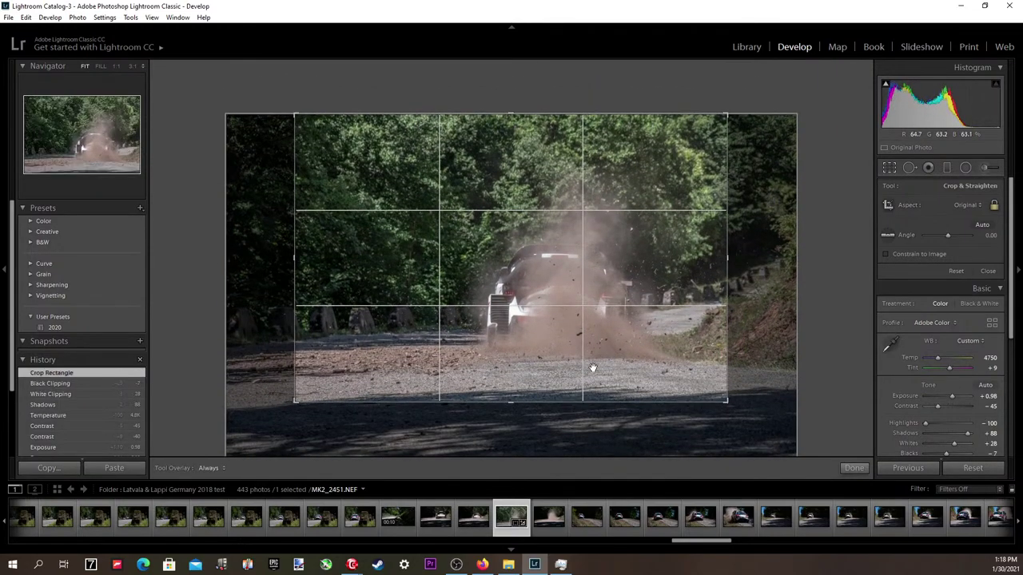
pyautogui.moveTo(615, 372); pyautogui.dragTo(587, 370)
pyautogui.press('Return')
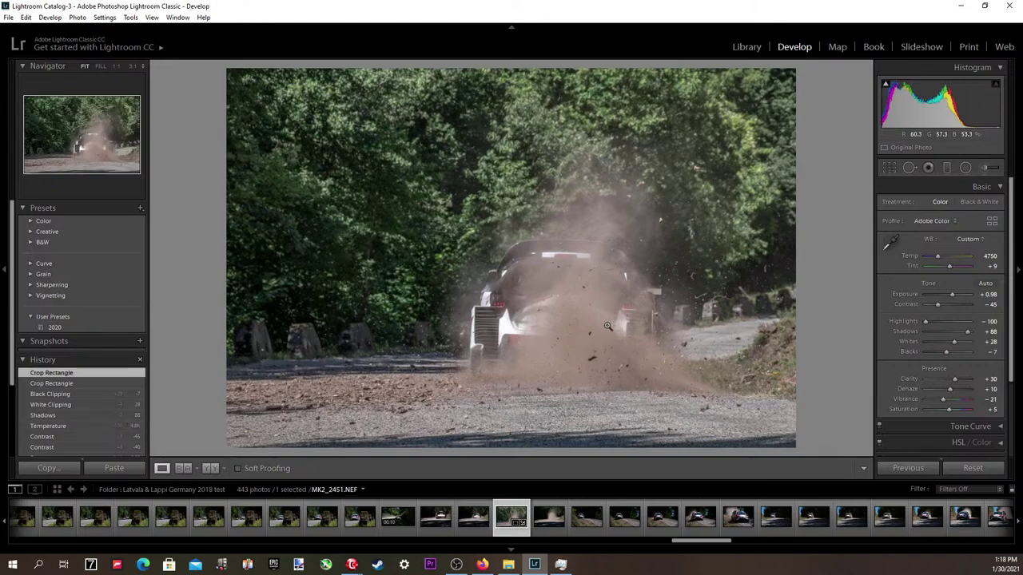
pyautogui.click(601, 329)
pyautogui.click(589, 291)
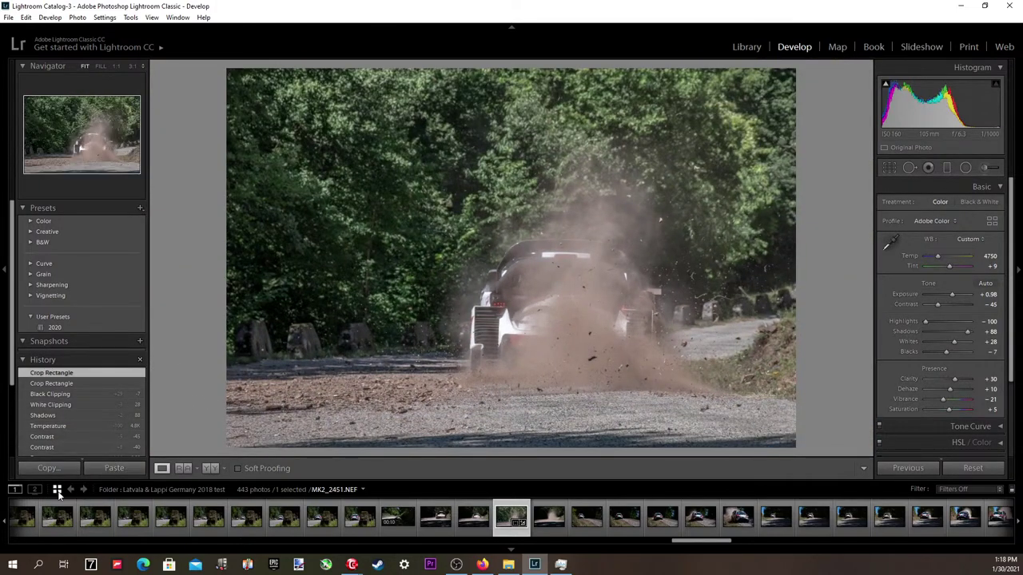
# Return to the library and browse the enlarged photos following MK2_2451 up to the front-view shots of the approaching car.
pyautogui.press('g')
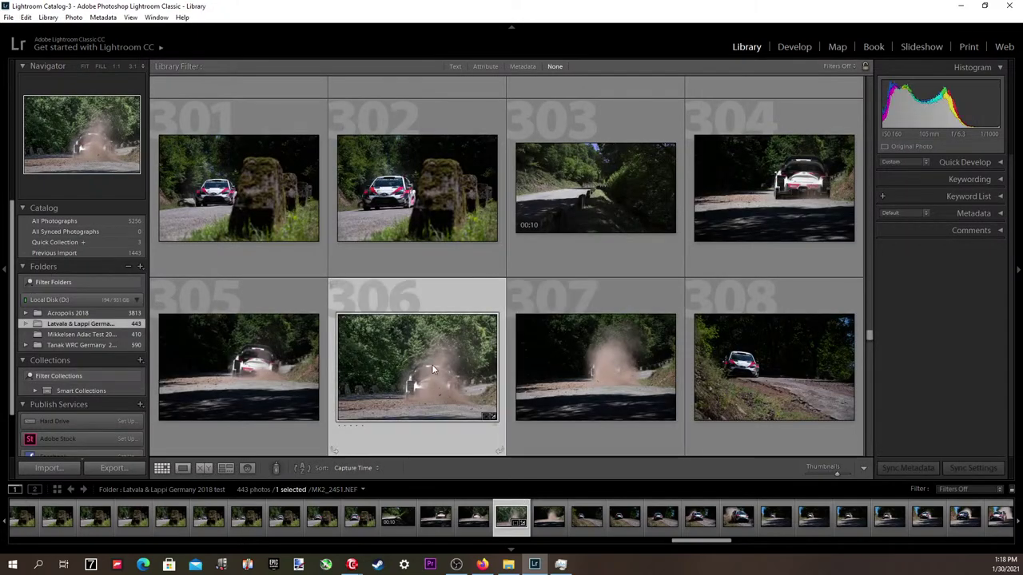
pyautogui.doubleClick(433, 369)
pyautogui.press('Right')
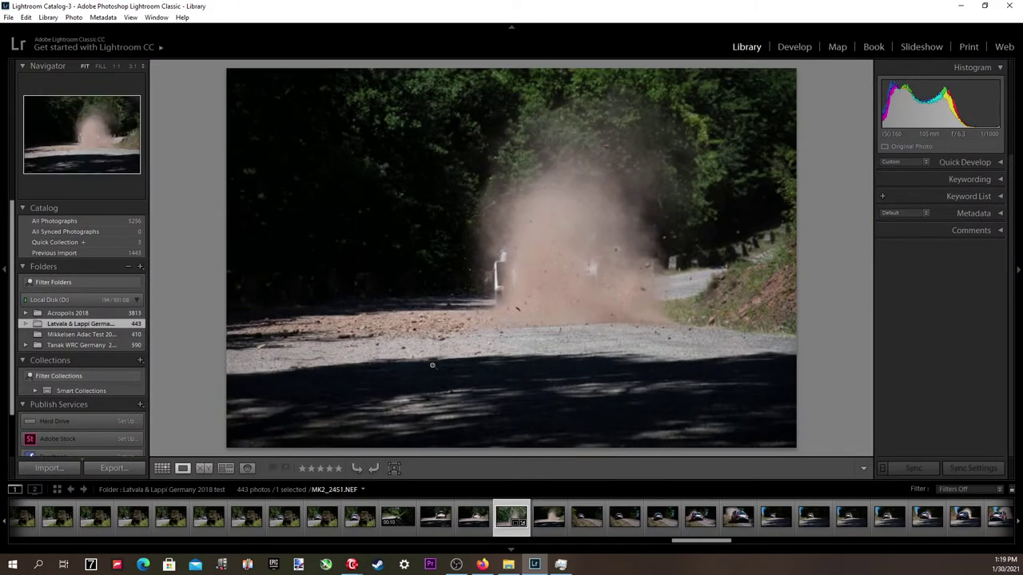
pyautogui.press('Right')
pyautogui.press('Right')
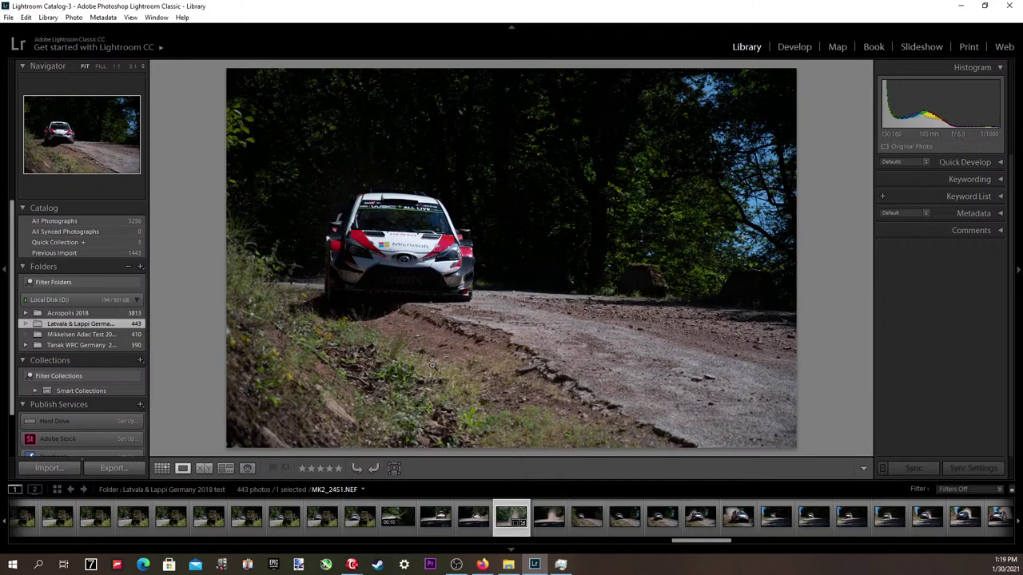
pyautogui.press('Right')
pyautogui.press('Right')
pyautogui.press('Right')
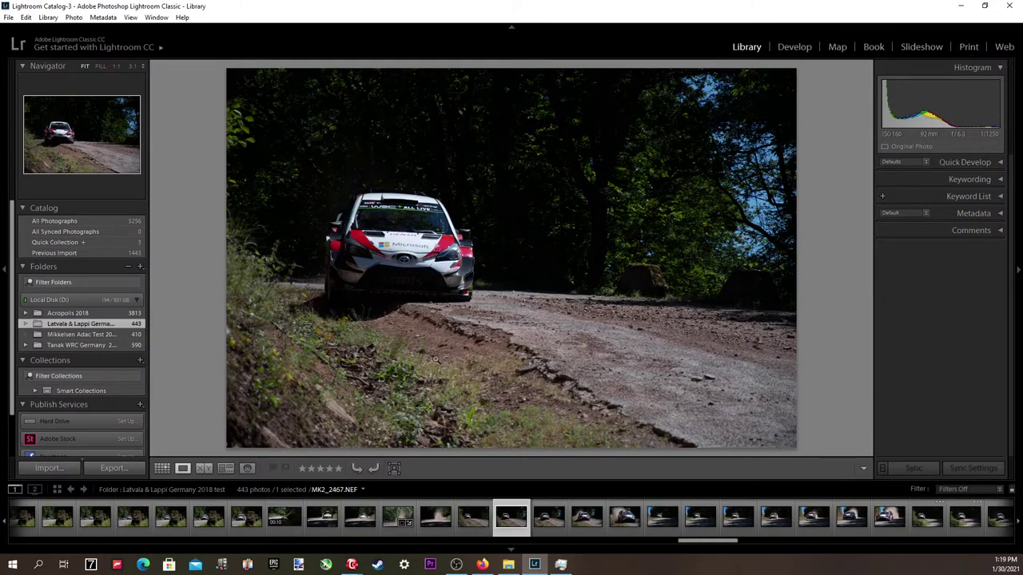
pyautogui.press('Right')
pyautogui.press('Right')
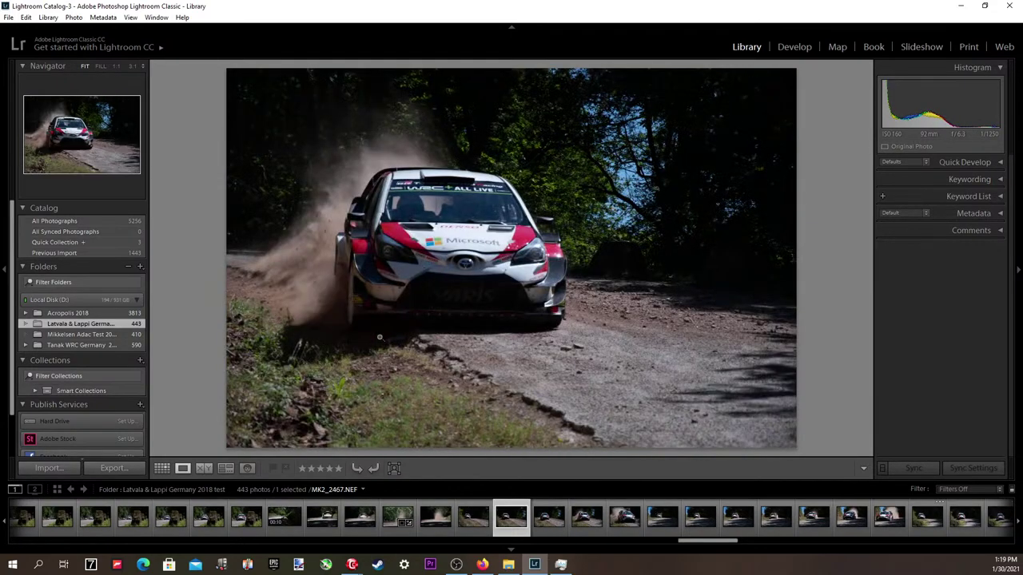
# Compare the front-view shots MK2_2466 to MK2_2470 of the car coming round the dirt-edged bend.
pyautogui.press('Right')
pyautogui.press('Left')
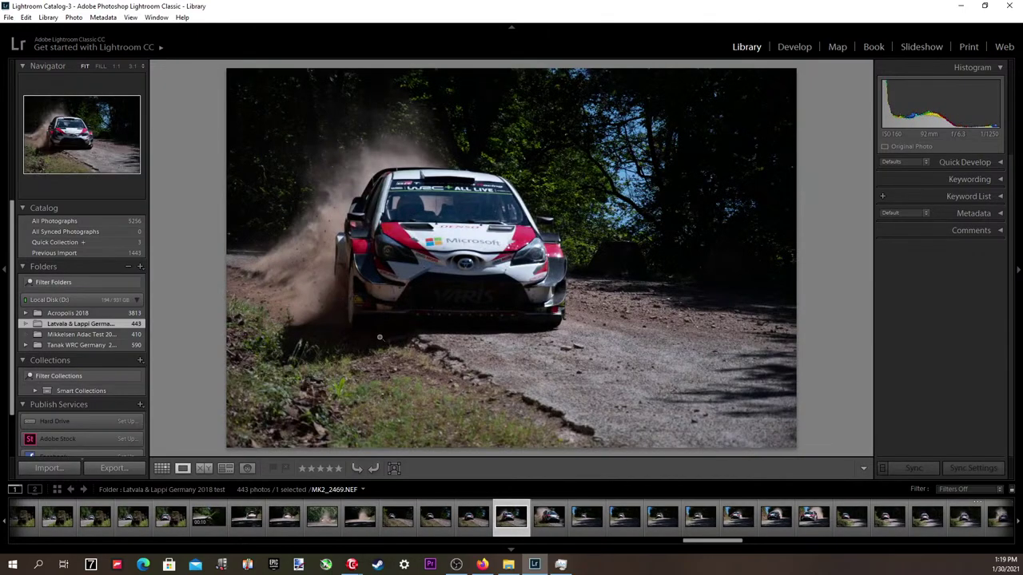
pyautogui.press('Right')
pyautogui.press('Left')
pyautogui.press('Left')
pyautogui.press('Left')
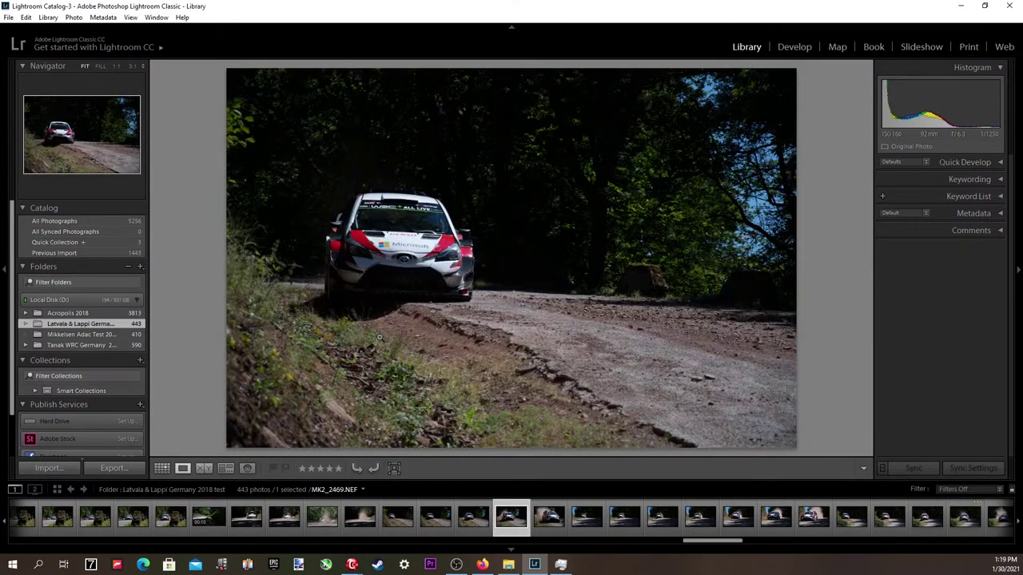
pyautogui.press('Left')
pyautogui.press('Right')
pyautogui.press('Right')
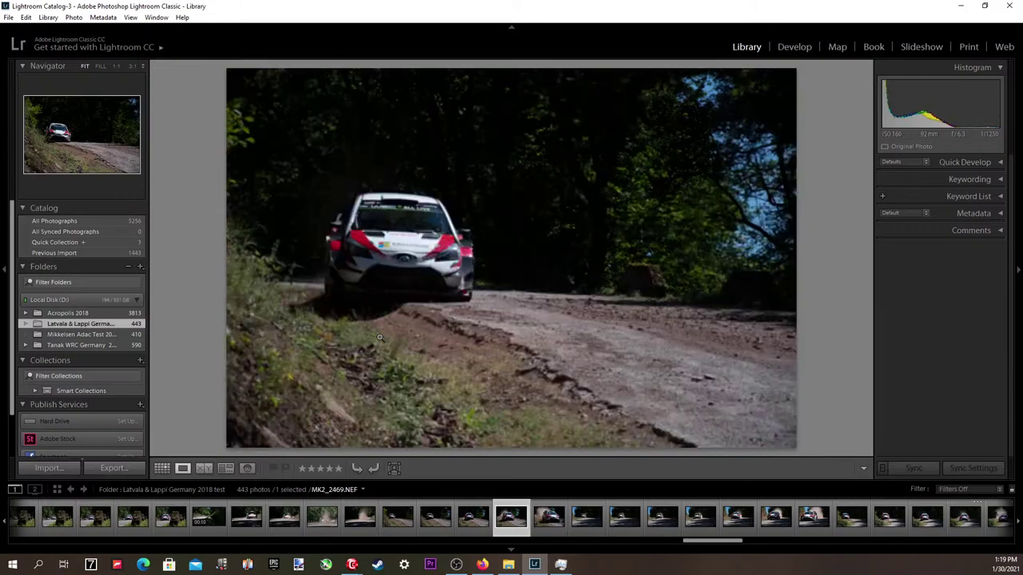
pyautogui.press('Left')
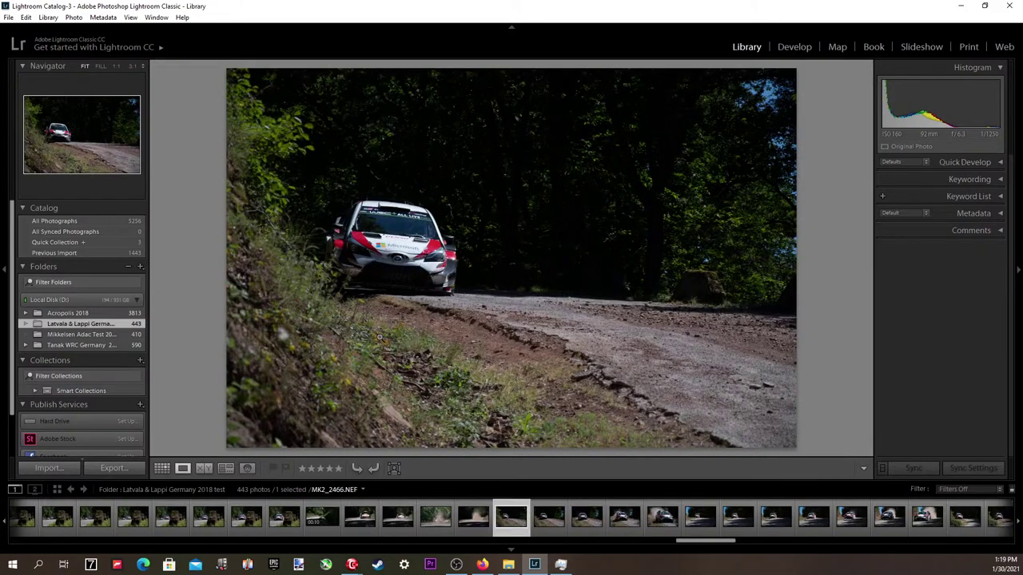
pyautogui.press('Right')
pyautogui.press('Right')
pyautogui.press('Left')
pyautogui.press('Left')
pyautogui.press('Left')
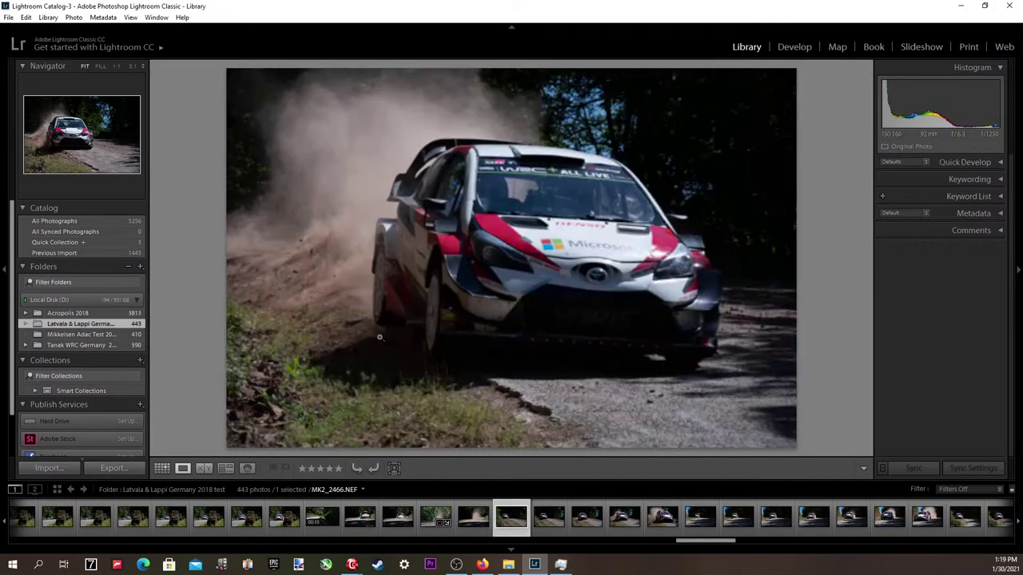
pyautogui.press('Left')
pyautogui.press('Right')
pyautogui.press('Right')
pyautogui.press('Right')
pyautogui.press('Right')
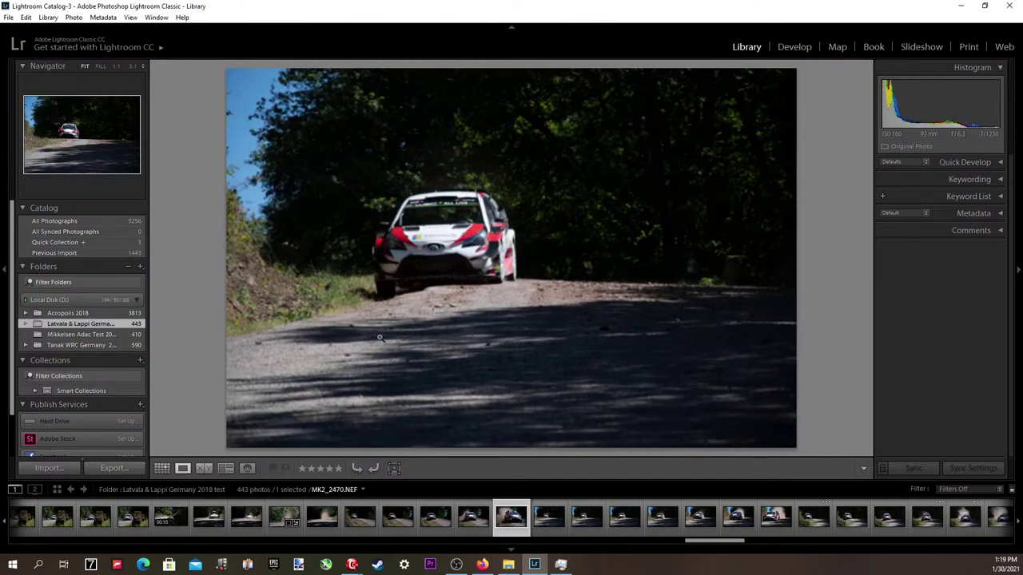
# Examine the next series of the car approaching on the shaded road, around MK2_2488 and MK2_2489.
pyautogui.press('Right')
pyautogui.press('Right')
pyautogui.press('Right')
pyautogui.press('Right')
pyautogui.press('Right')
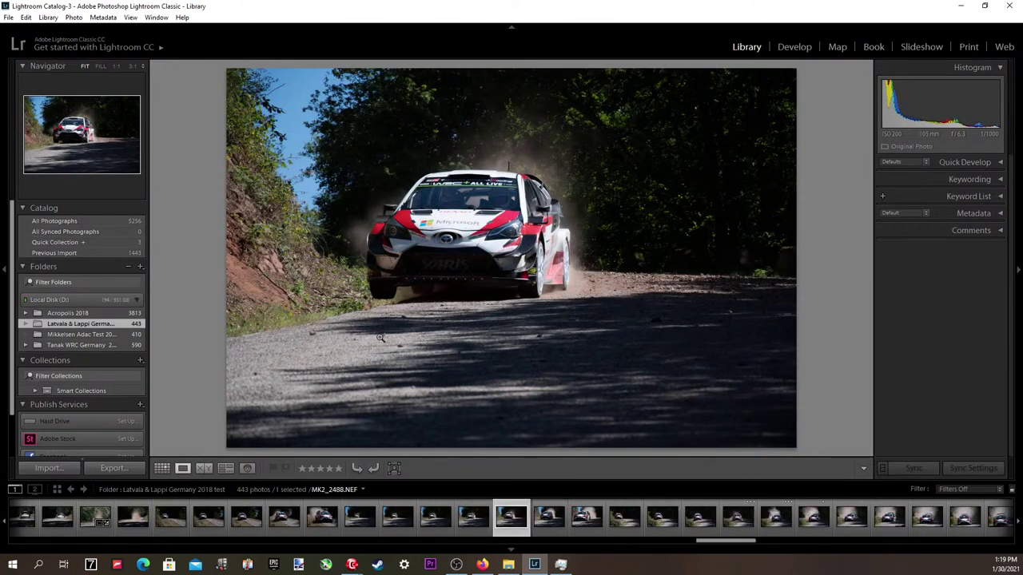
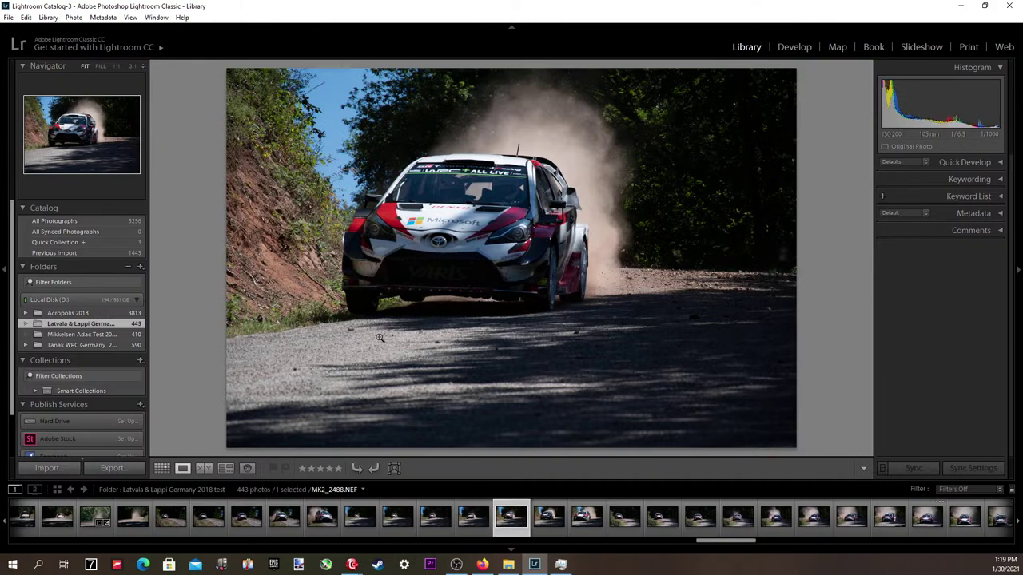
pyautogui.press('Right')
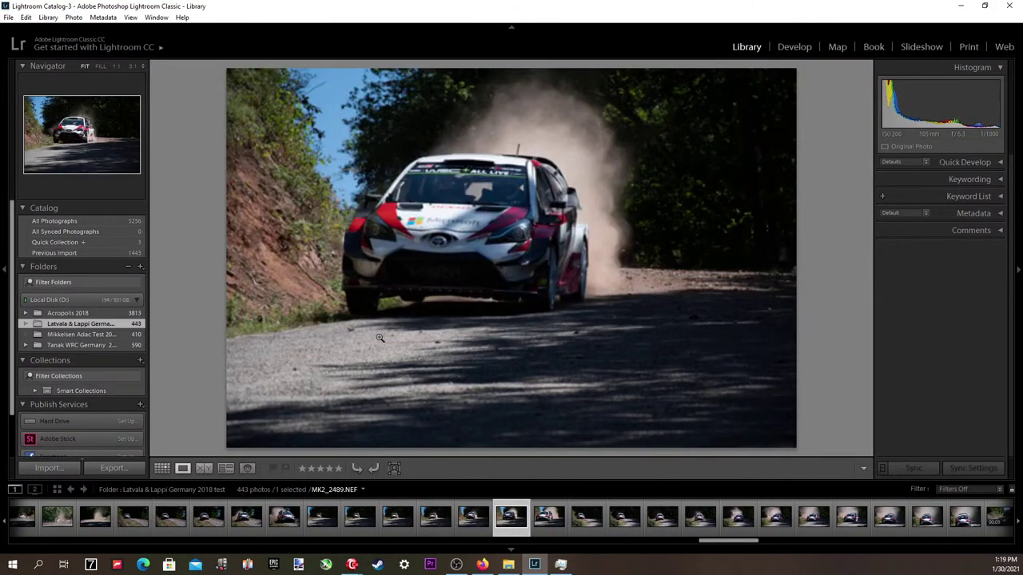
pyautogui.press('Left')
pyautogui.press('Left')
pyautogui.press('Left')
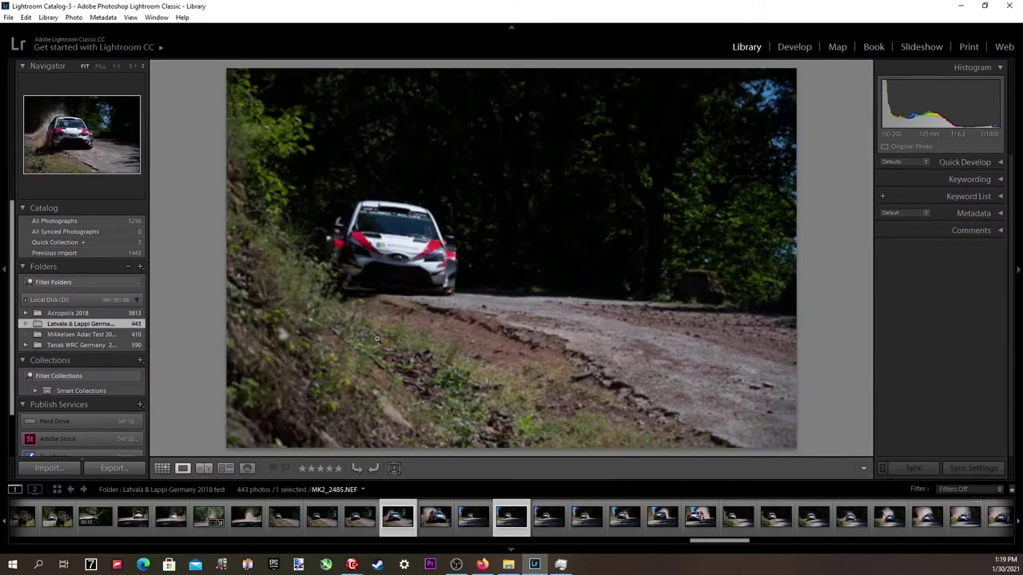
# Open the front-view photo MK2_2467 for developing and apply the 2020 user preset.
pyautogui.press('Right')
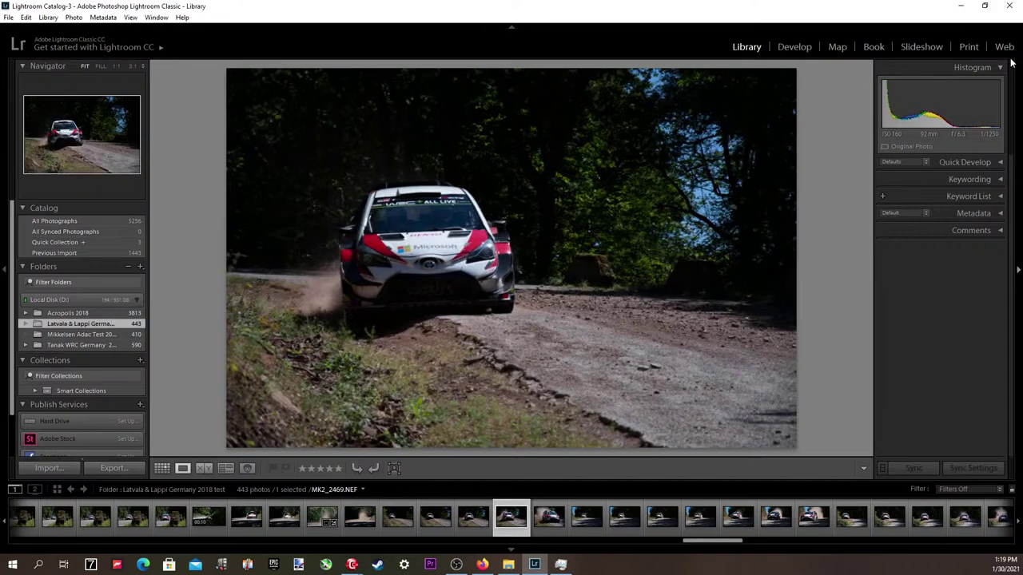
pyautogui.press('Left')
pyautogui.press('Left')
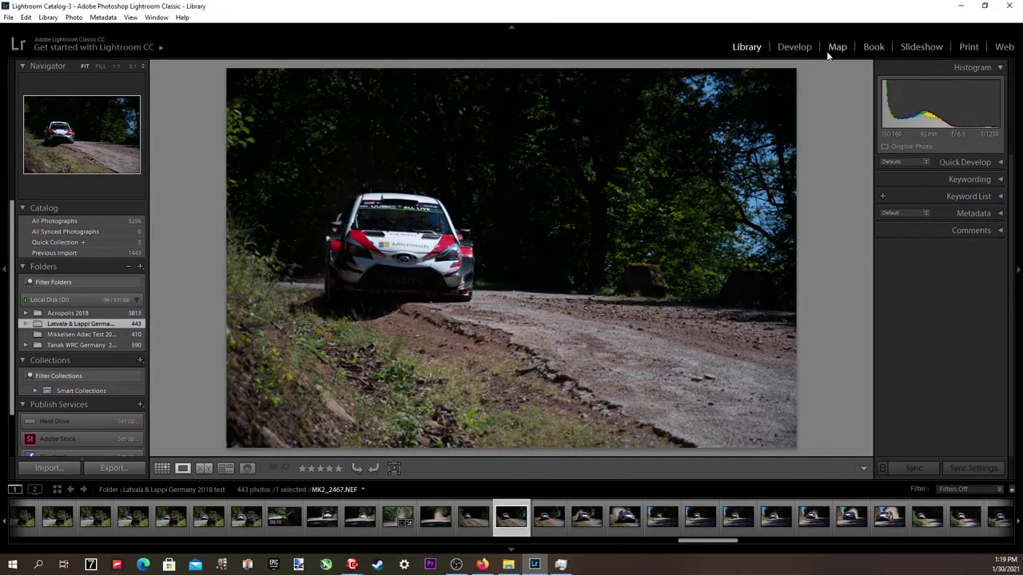
pyautogui.click(799, 48)
pyautogui.click(53, 324)
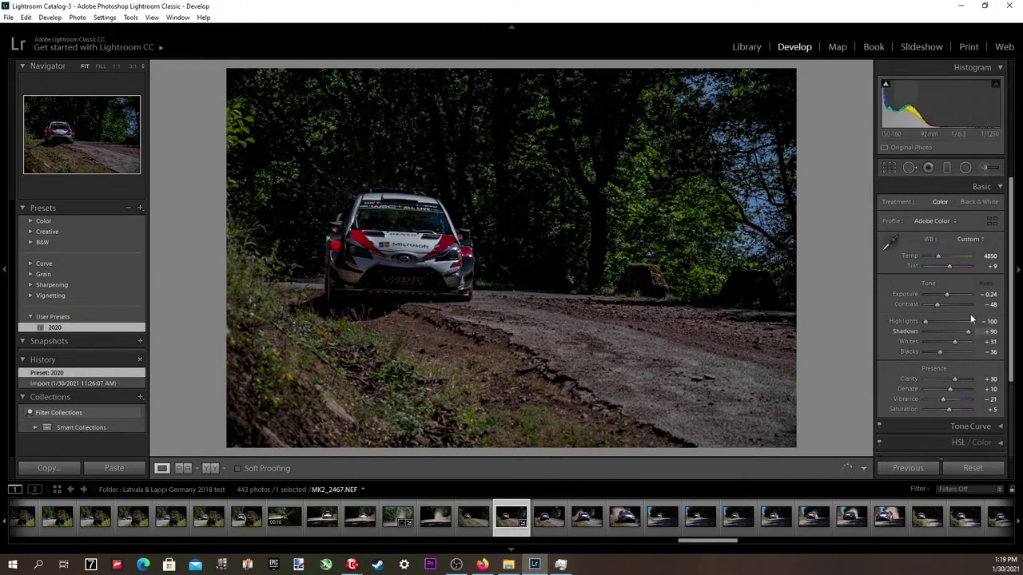
# Set the exposure of photo MK2_2467 to +1.16.
pyautogui.click(990, 305)
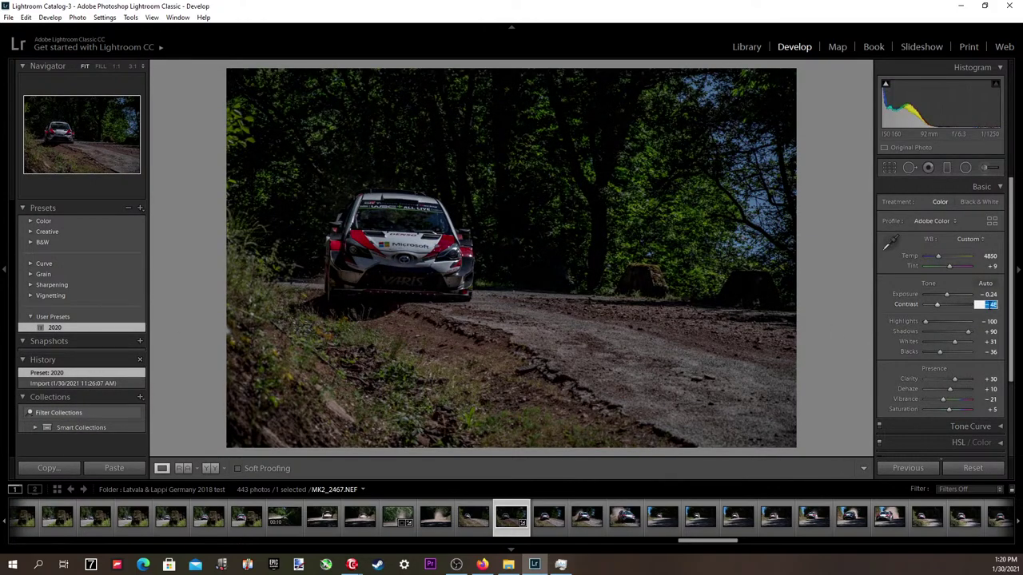
pyautogui.click(986, 294)
pyautogui.press('Up')
pyautogui.press('Up')
pyautogui.press('Up')
pyautogui.press('Up')
pyautogui.press('Up')
pyautogui.press('Up')
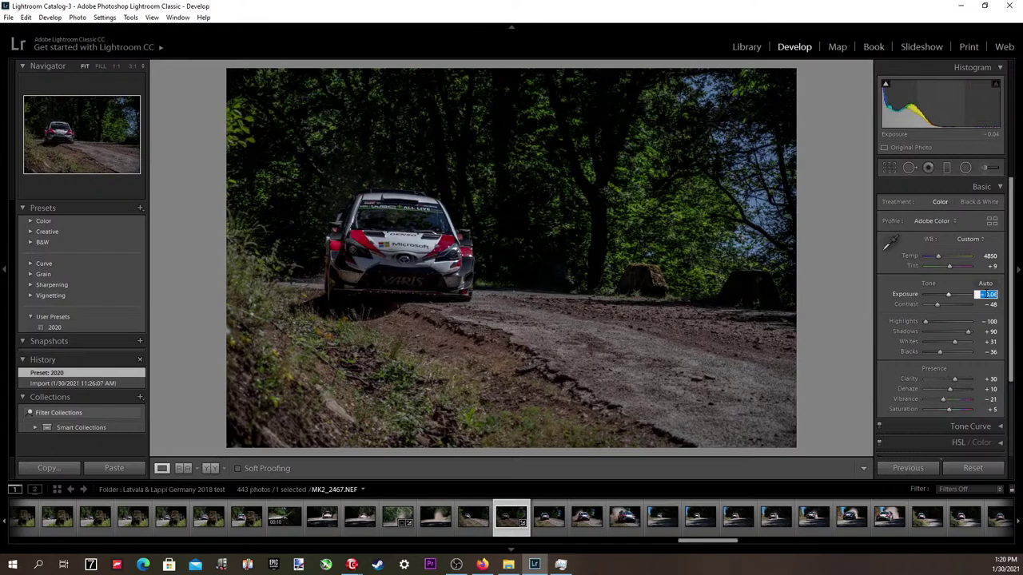
pyautogui.press('Up')
pyautogui.press('Up')
pyautogui.press('Up')
pyautogui.press('Up')
pyautogui.press('Up')
pyautogui.press('Up')
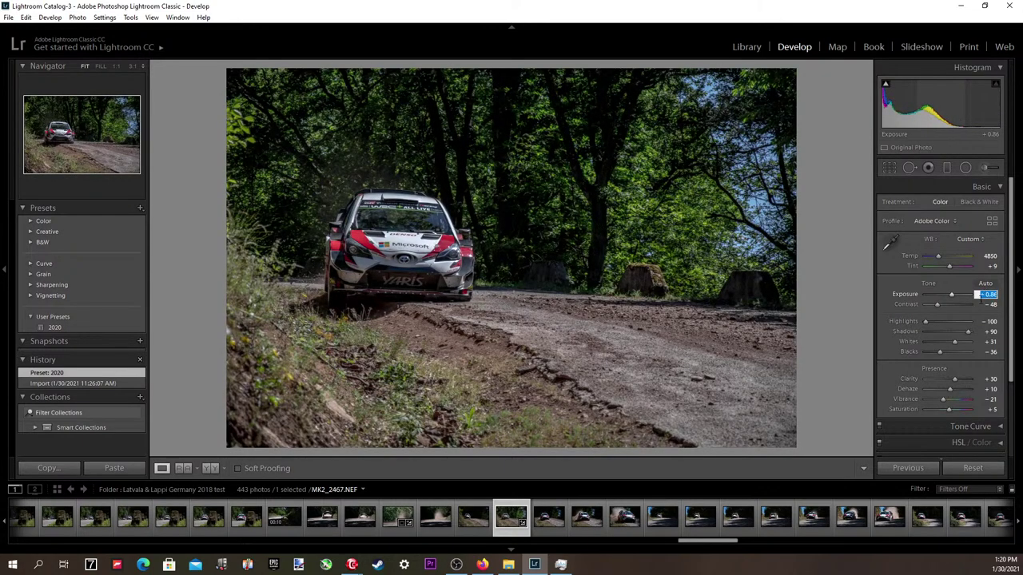
pyautogui.press('Up')
pyautogui.press('Up')
pyautogui.press('Up')
pyautogui.press('Up')
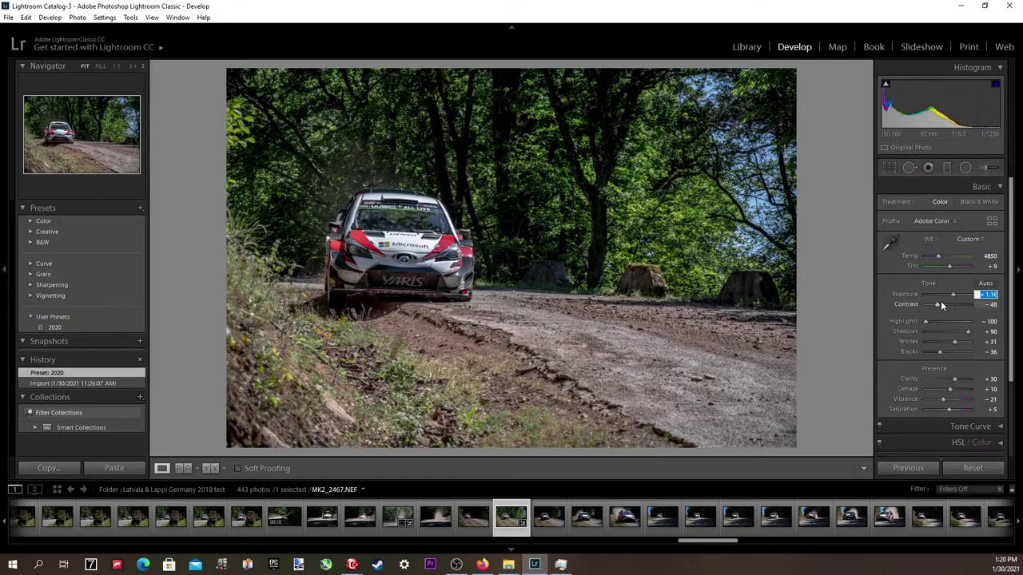
# Set the colour temperature to 4550 and the contrast to -2.
pyautogui.moveTo(941, 302)
pyautogui.mouseDown()
pyautogui.moveTo(950, 305)
pyautogui.moveTo(936, 310)
pyautogui.mouseUp()
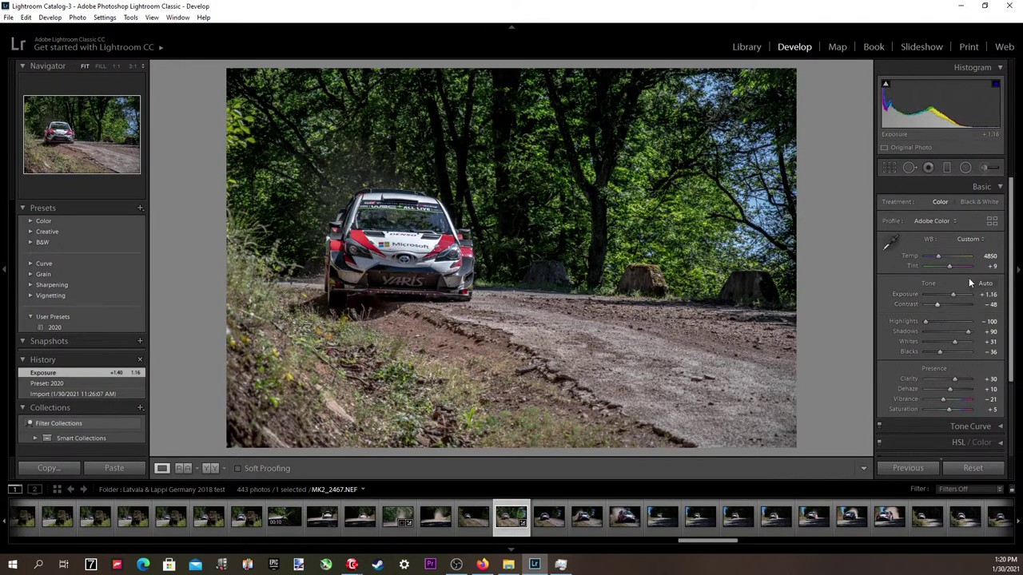
pyautogui.click(989, 256)
pyautogui.press('Return')
pyautogui.click(946, 305)
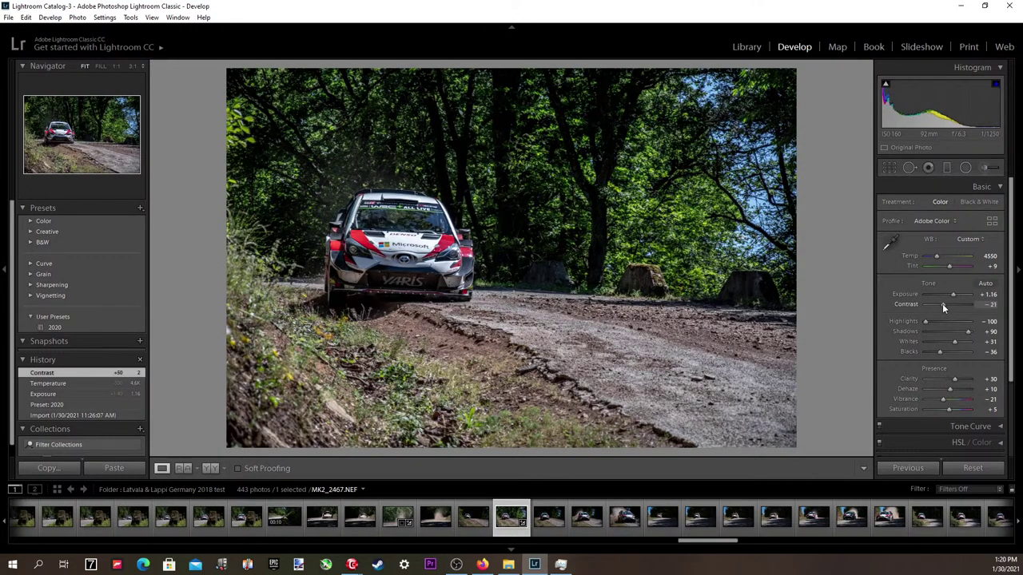
pyautogui.click(949, 304)
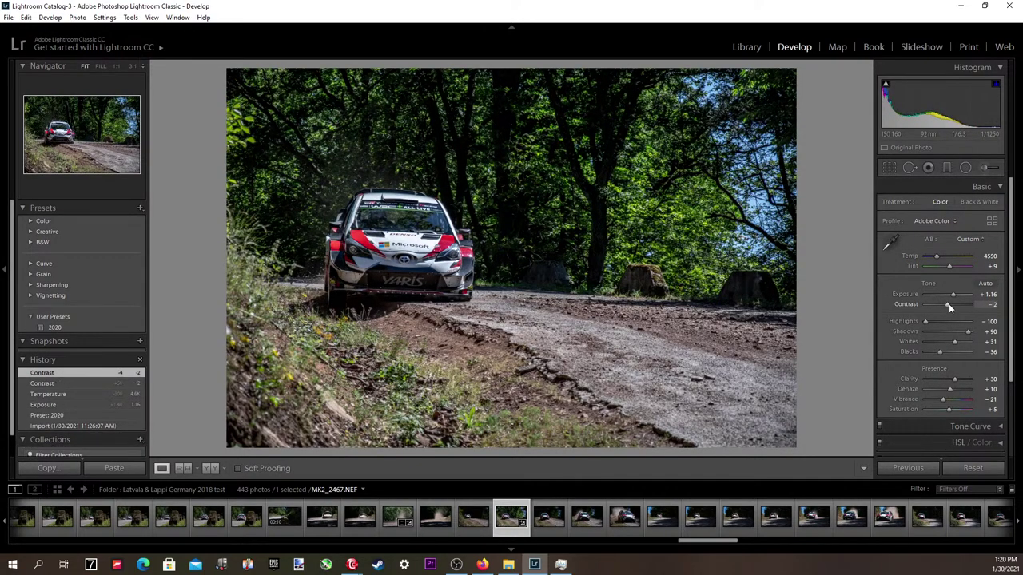
# Set the contrast to -19, the shadows to +95 and the whites to +13.
pyautogui.moveTo(948, 305); pyautogui.dragTo(971, 336)
pyautogui.keyDown('alt'); pyautogui.click(988, 345); pyautogui.keyUp('alt')
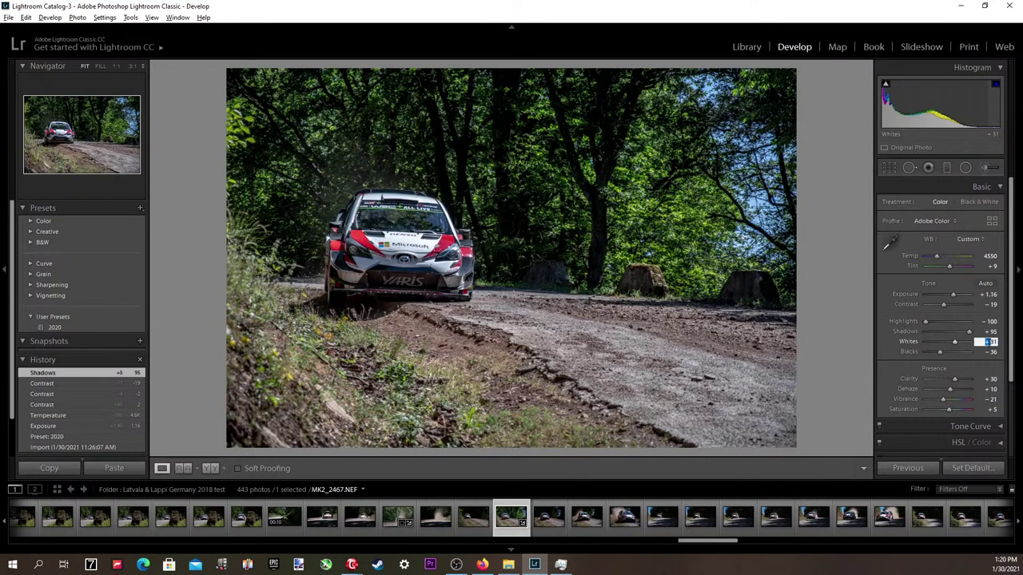
pyautogui.hotkey('alt', 'Up')
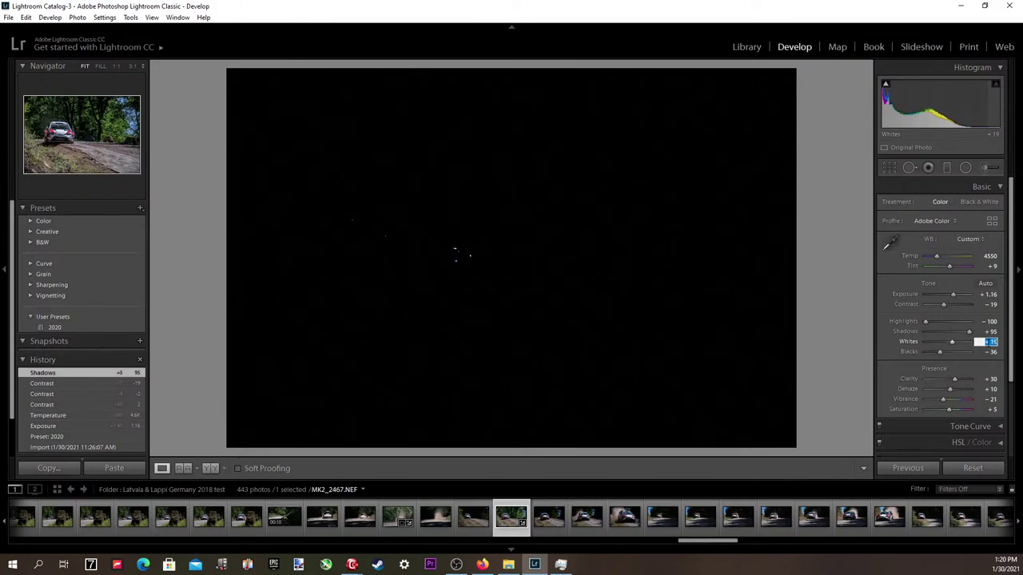
# Set the blacks to -7 using the clipping preview.
pyautogui.press('Tab')
pyautogui.press('alt')
pyautogui.hotkey('alt', 'Up')
pyautogui.hotkey('alt', 'Up')
pyautogui.hotkey('alt', 'Up')
pyautogui.hotkey('alt', 'Up')
pyautogui.hotkey('alt', 'Up')
pyautogui.hotkey('alt', 'Up')
pyautogui.hotkey('alt', 'Up')
pyautogui.hotkey('alt', 'Up')
pyautogui.hotkey('alt', 'Up')
pyautogui.hotkey('alt', 'Up')
pyautogui.hotkey('alt', 'Up')
pyautogui.hotkey('alt', 'Up')
pyautogui.hotkey('alt', 'Up')
pyautogui.hotkey('alt', 'Up')
pyautogui.hotkey('alt', 'Up')
pyautogui.hotkey('alt', 'Up')
pyautogui.hotkey('alt', 'Up')
pyautogui.hotkey('alt', 'Up')
pyautogui.hotkey('alt', 'Up')
pyautogui.hotkey('alt', 'Up')
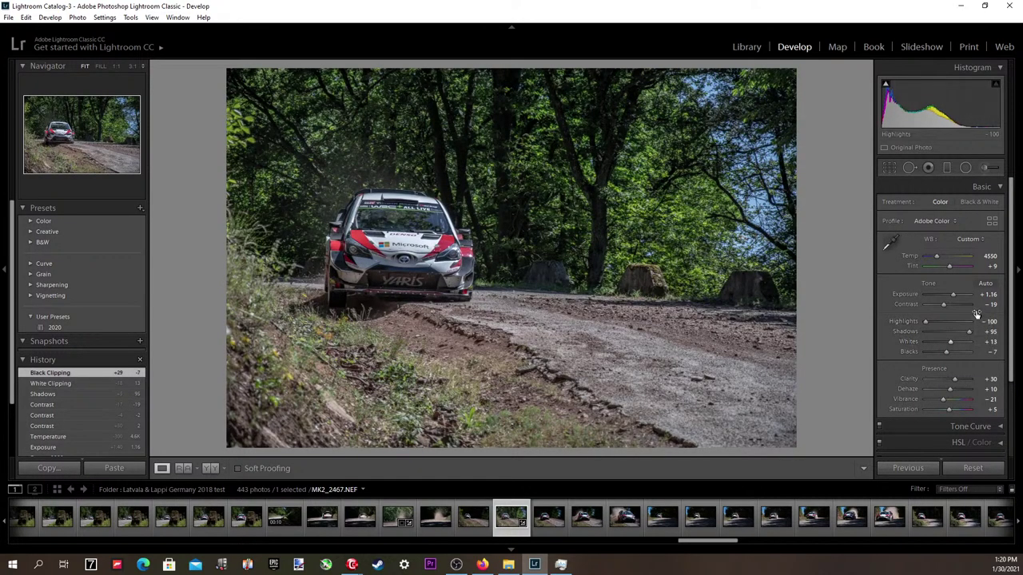
# Set the contrast to -40, inspect the car's front at full size and set the exposure to +1.26.
pyautogui.moveTo(942, 305); pyautogui.dragTo(938, 304)
pyautogui.click(384, 270)
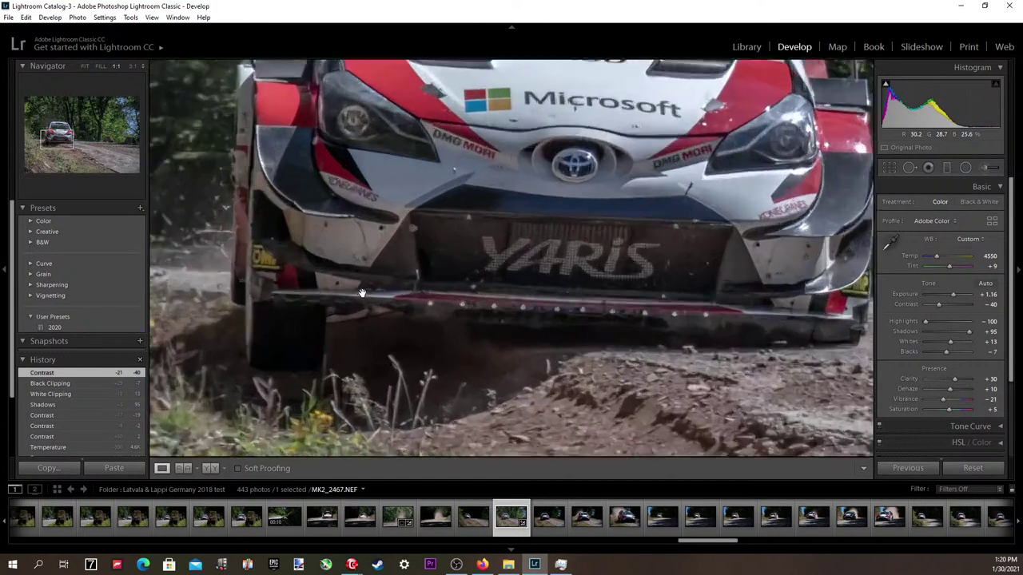
pyautogui.moveTo(553, 235); pyautogui.dragTo(445, 338)
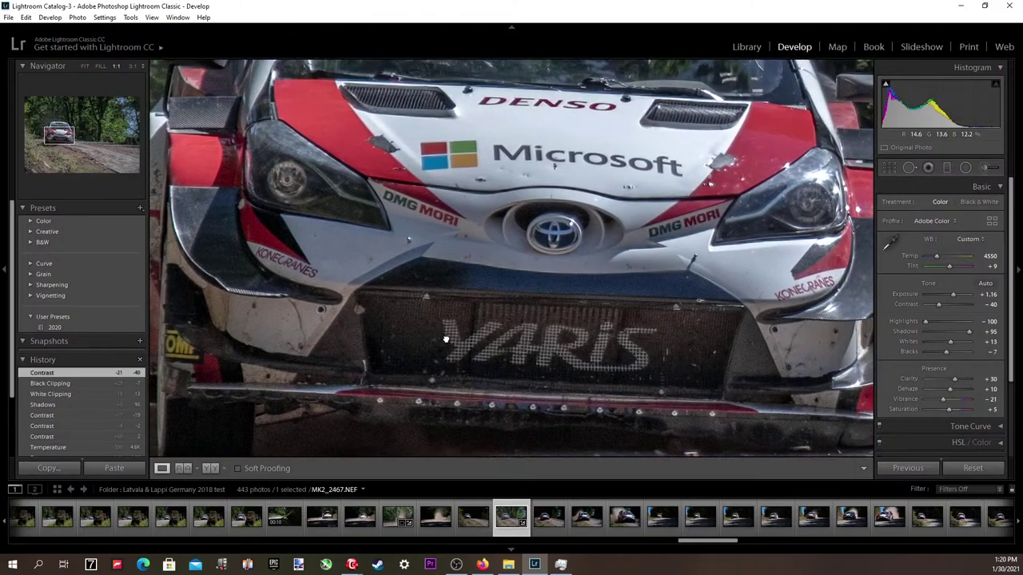
pyautogui.moveTo(646, 294); pyautogui.dragTo(564, 292)
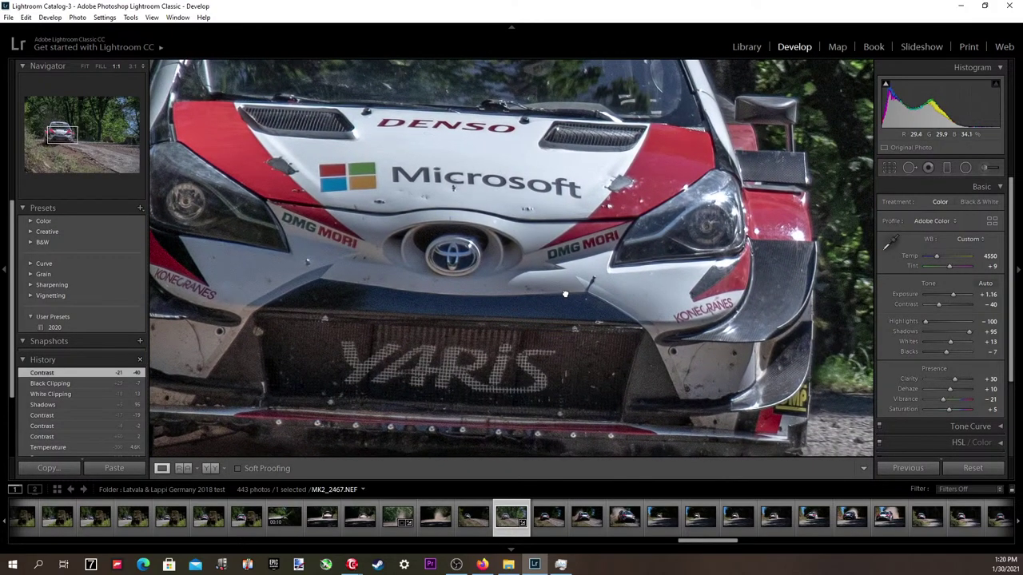
pyautogui.click(565, 294)
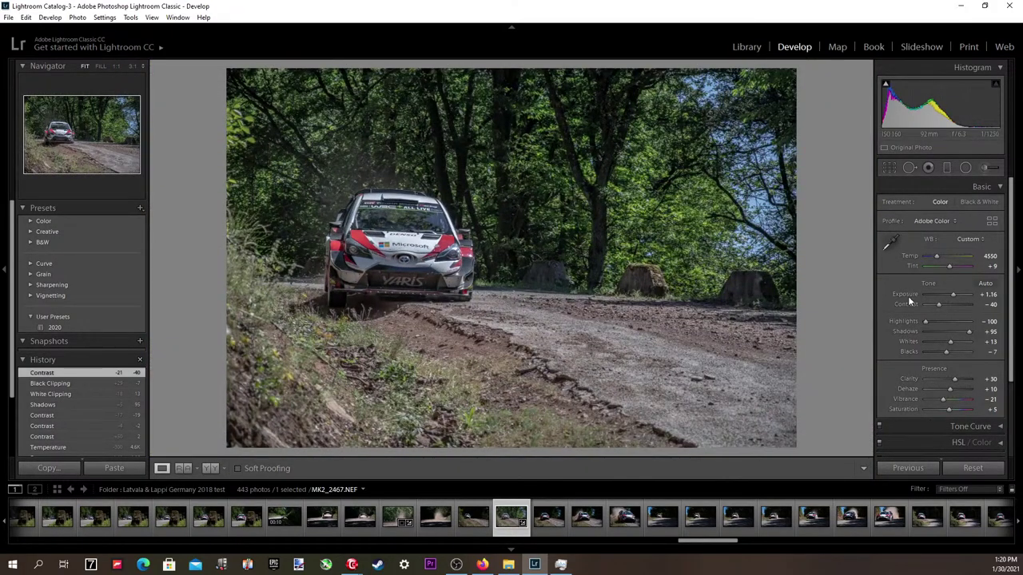
pyautogui.click(989, 294)
pyautogui.press('Up')
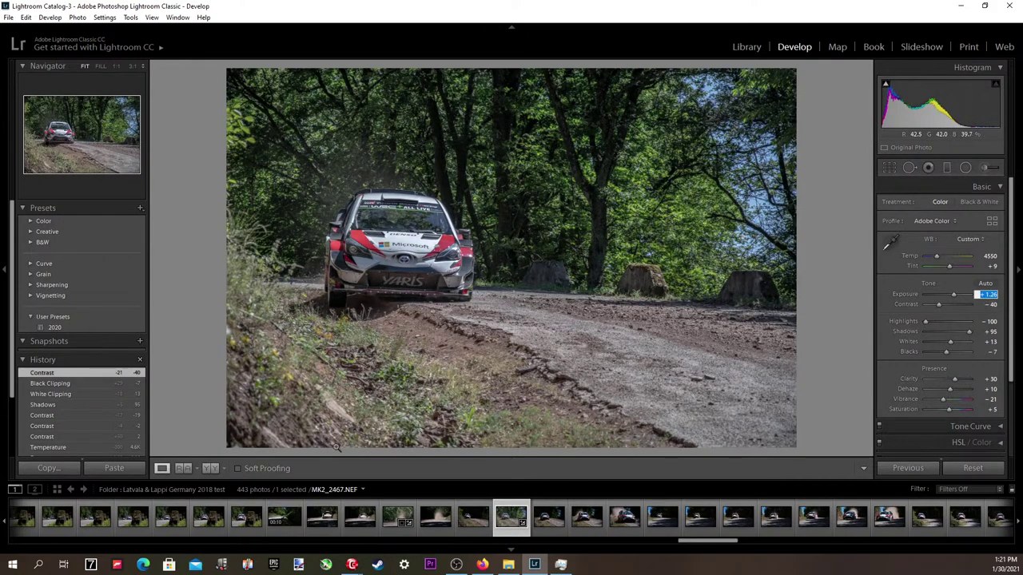
# Compare MK2_2467 with the neighbouring front-view shots in the library and reopen it for developing.
pyautogui.click(57, 489)
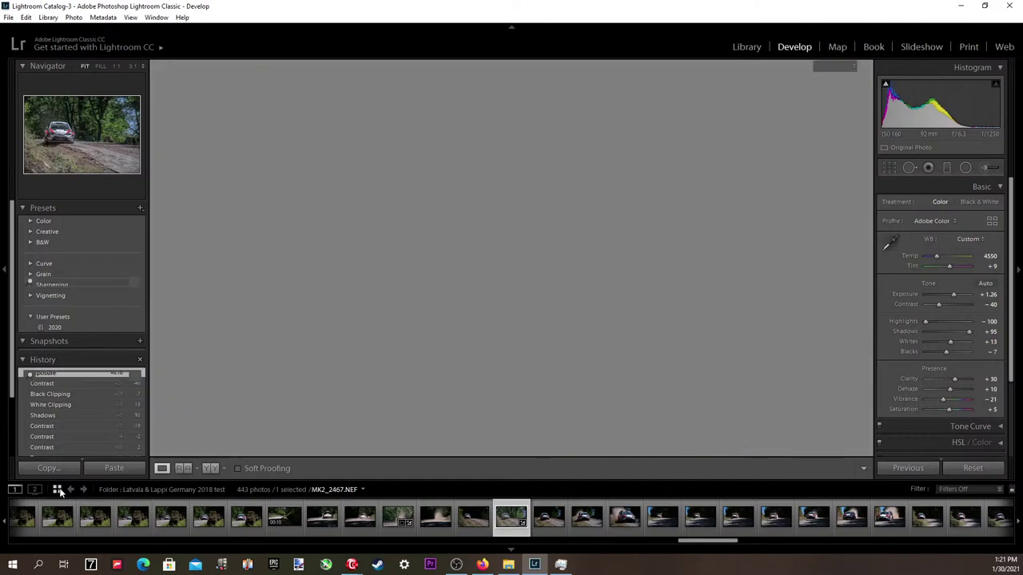
pyautogui.click(405, 339)
pyautogui.doubleClick(402, 336)
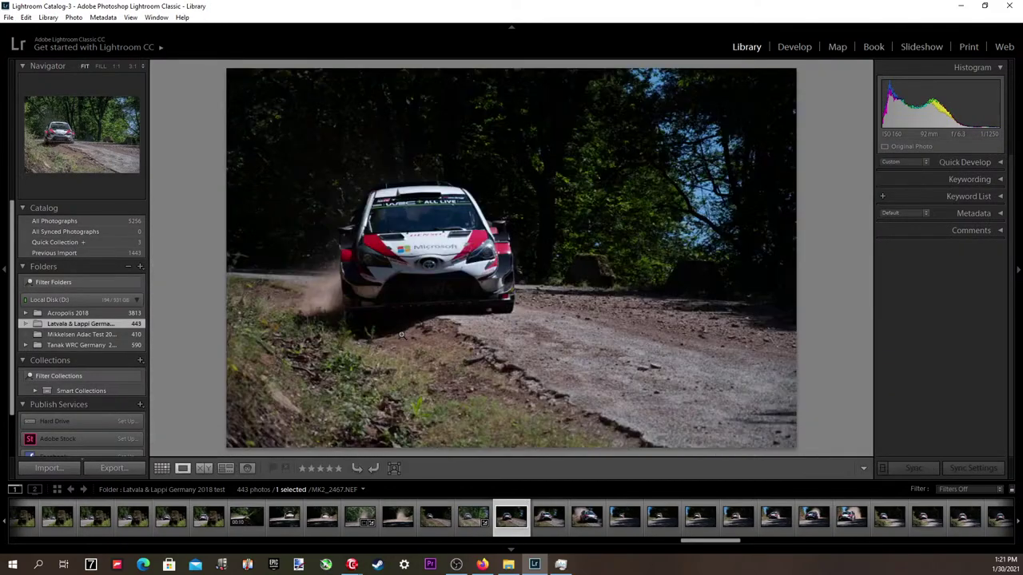
pyautogui.press('Right')
pyautogui.press('Right')
pyautogui.press('Right')
pyautogui.press('Left')
pyautogui.press('Left')
pyautogui.press('Left')
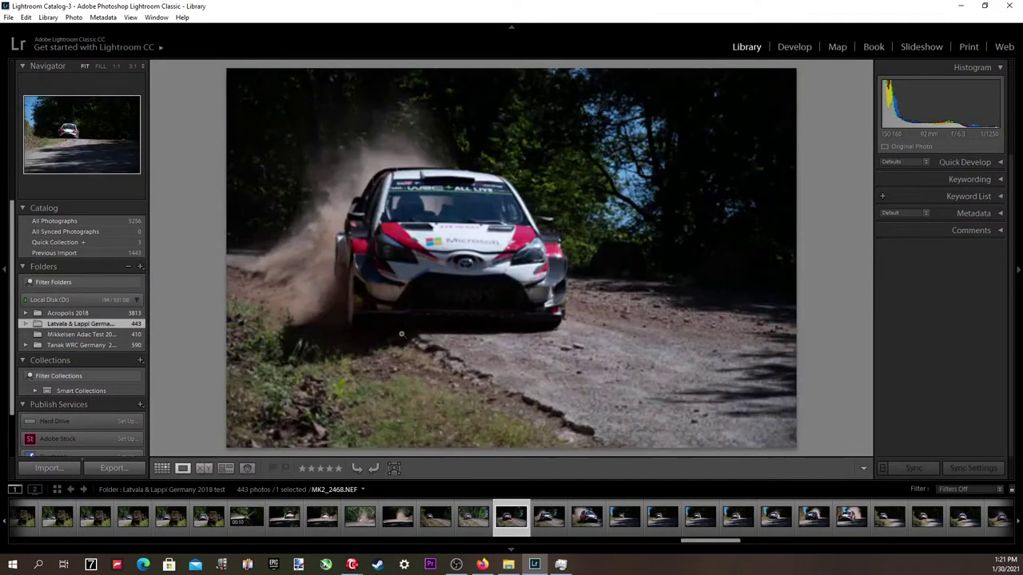
pyautogui.press('Left')
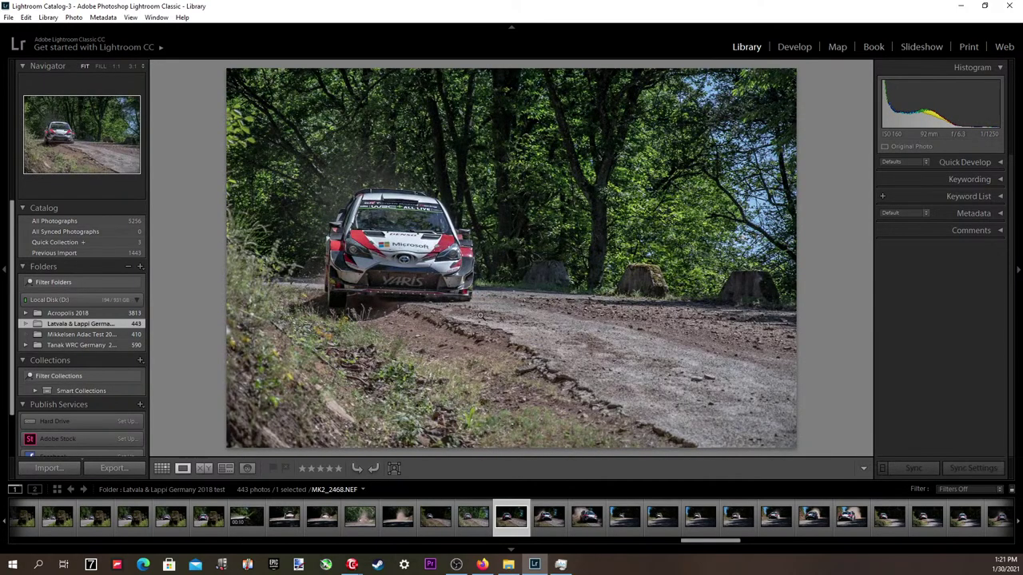
pyautogui.click(784, 46)
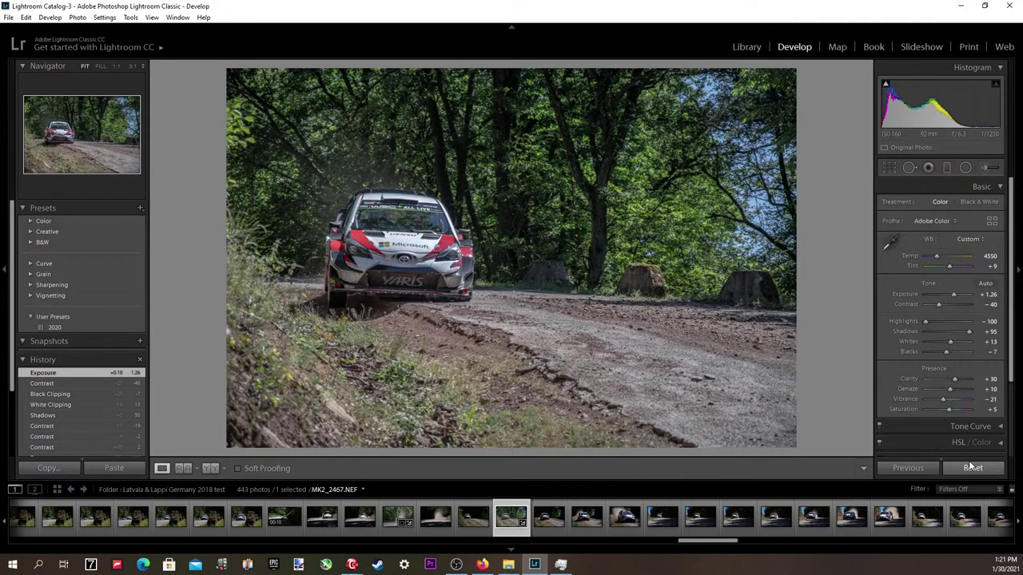
# Reset all develop settings of photo MK2_2467 and set the exposure to +0.70.
pyautogui.click(969, 466)
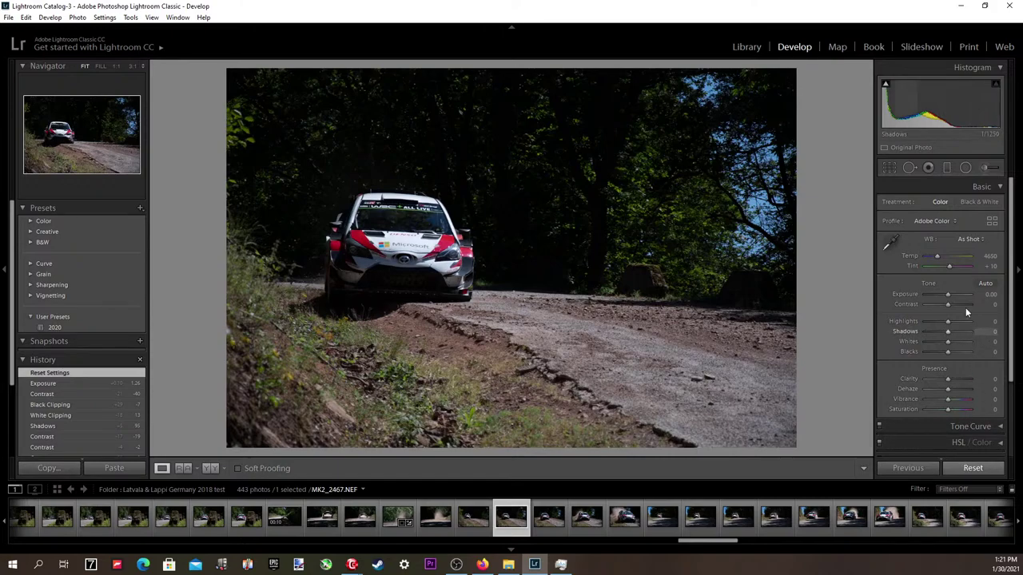
pyautogui.click(989, 297)
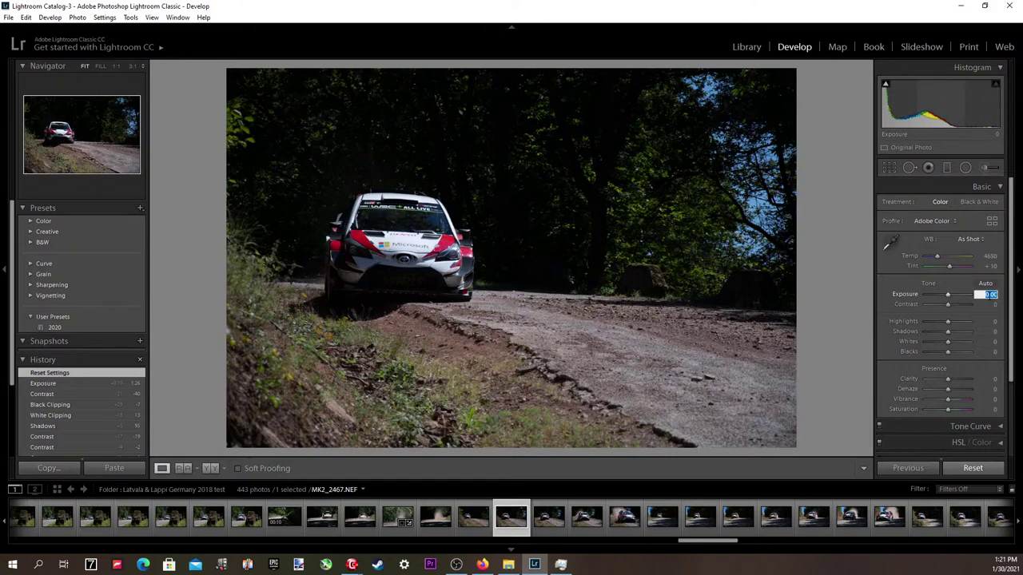
pyautogui.press('Up')
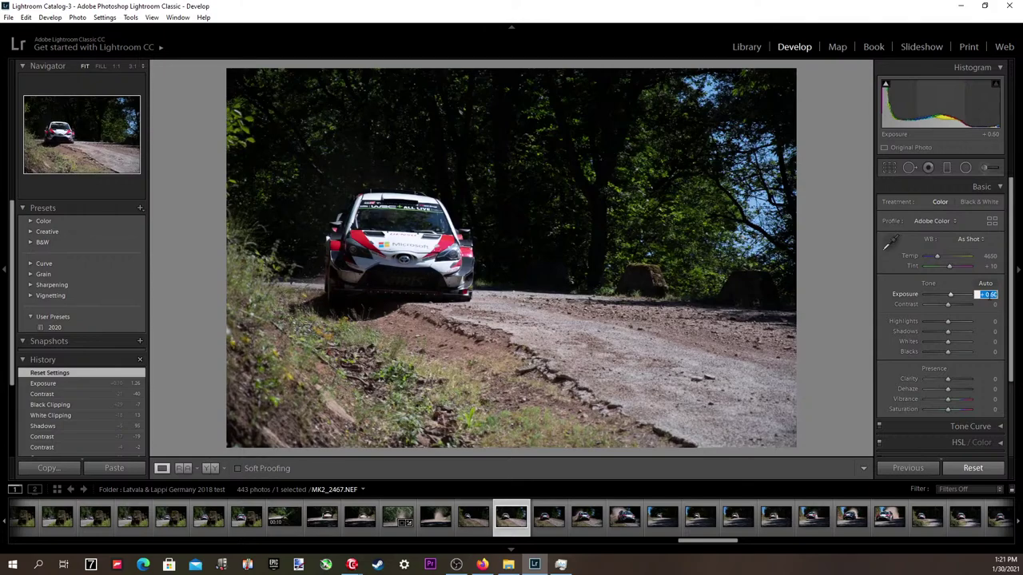
pyautogui.press('Up')
# Set the contrast to -100, highlights to -17, shadows to +31 and whites to -11, using the clipping preview for the whites.
pyautogui.moveTo(949, 305); pyautogui.dragTo(953, 330)
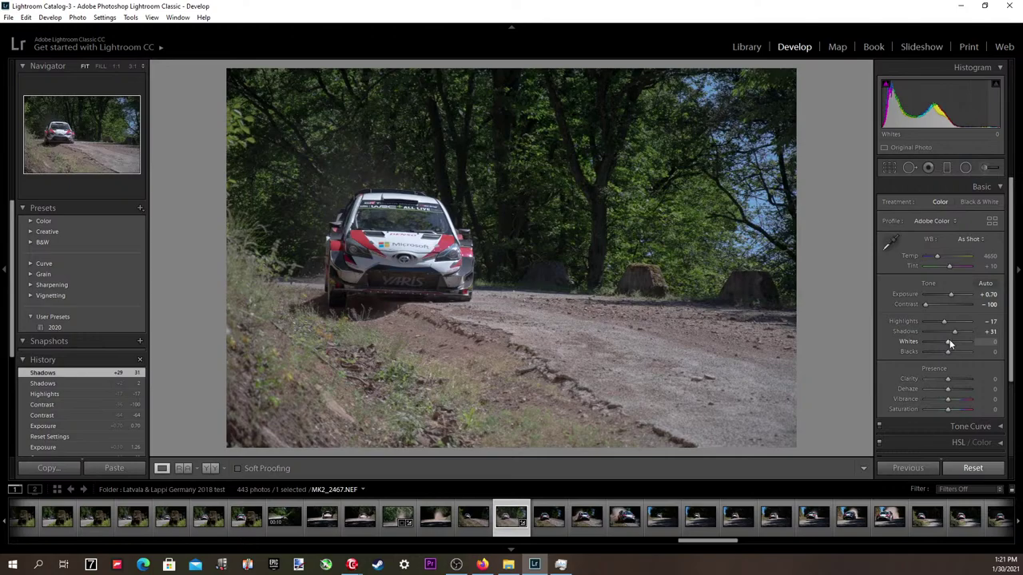
pyautogui.click(993, 343)
pyautogui.hotkey('alt', 'Up')
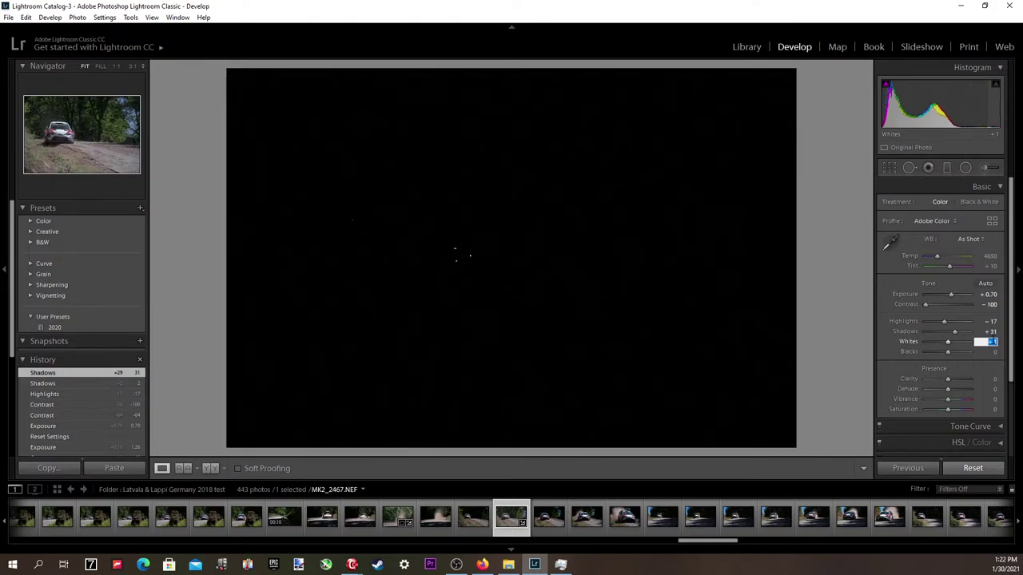
pyautogui.press('Down')
pyautogui.press('Down')
pyautogui.press('Down')
pyautogui.press('Down')
pyautogui.press('Down')
pyautogui.press('Down')
pyautogui.press('Tab')
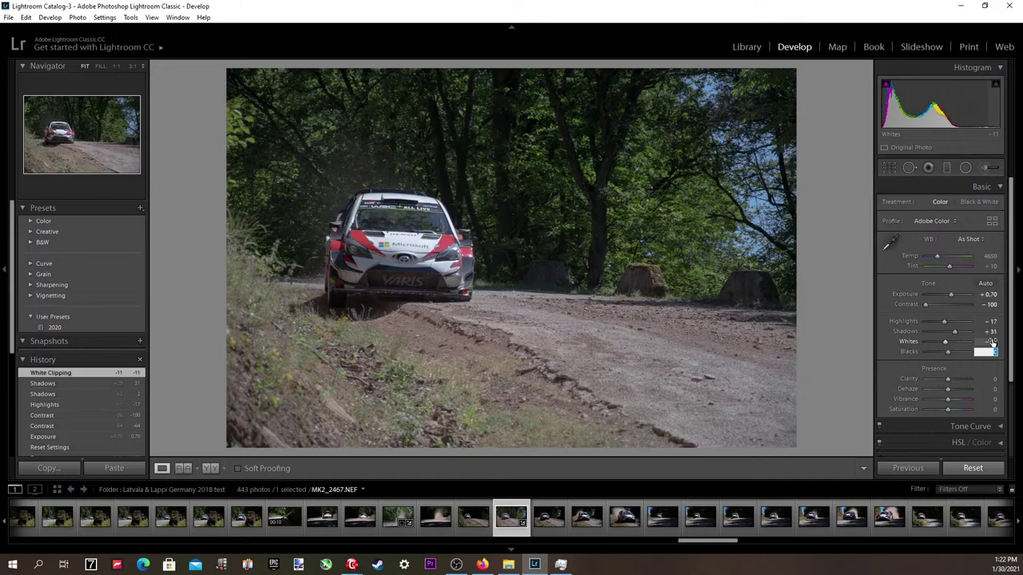
# Set the blacks to +7 while checking the shadow clipping preview.
pyautogui.hotkey('alt', 'Up')
pyautogui.press('Down')
pyautogui.press('Down')
pyautogui.press('Down')
pyautogui.press('Down')
pyautogui.press('Down')
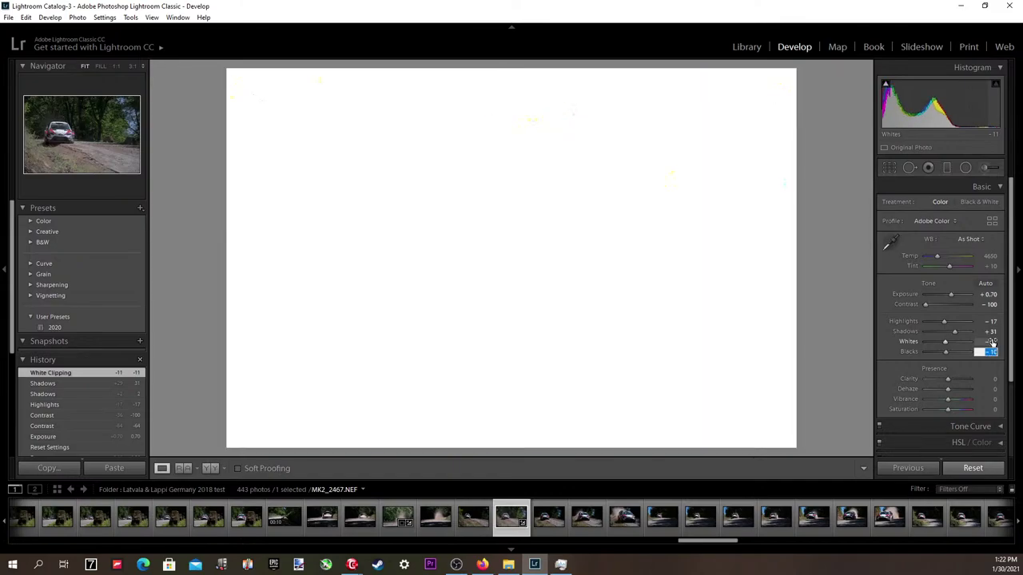
pyautogui.press('Up')
pyautogui.press('Up')
pyautogui.press('Up')
pyautogui.press('Up')
pyautogui.press('Up')
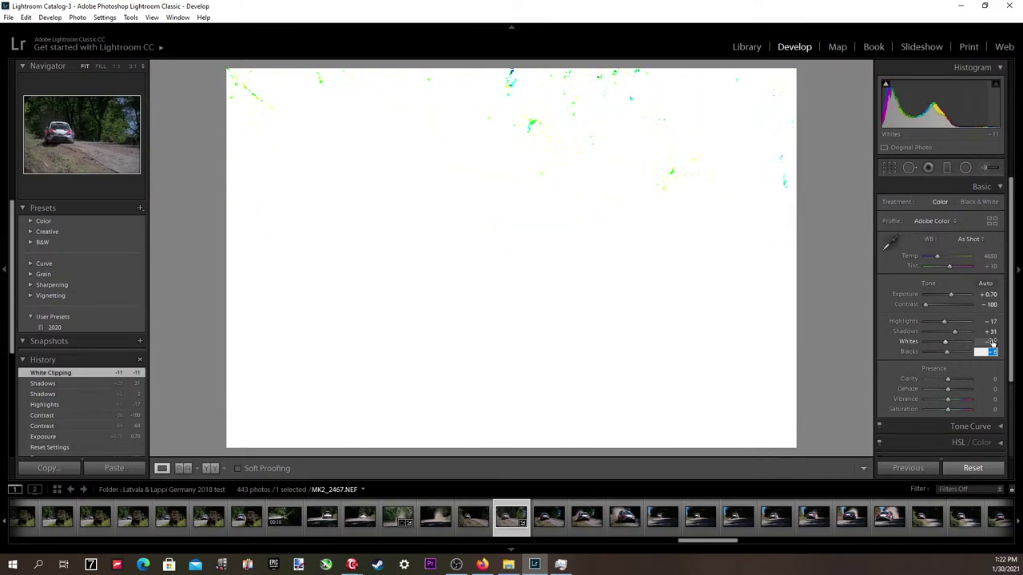
pyautogui.hotkey('alt', 'Up')
pyautogui.press('Return')
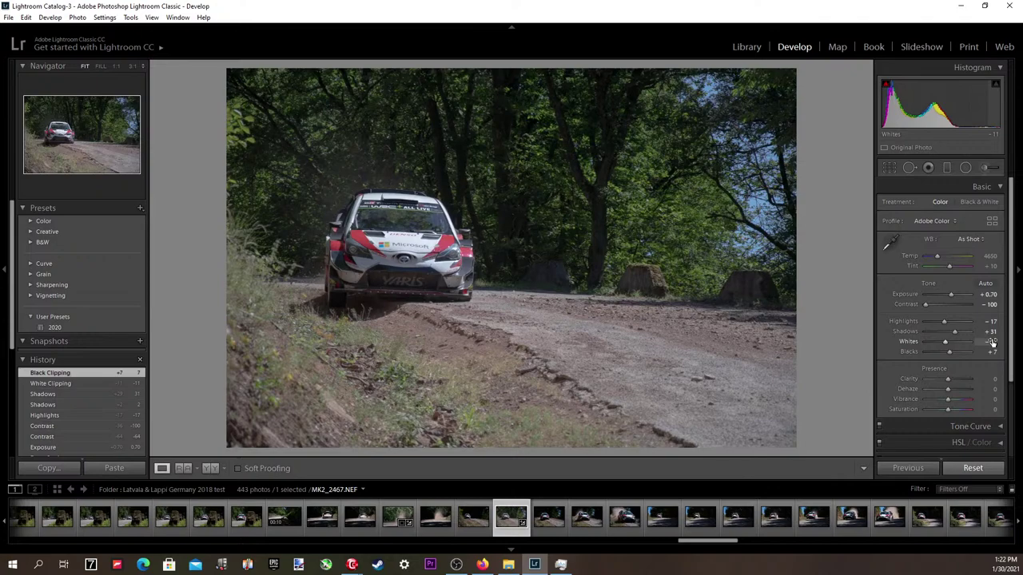
# Set the clarity to +31, dehaze to +10, vibrance to +17 and saturation to +5.
pyautogui.click(952, 380)
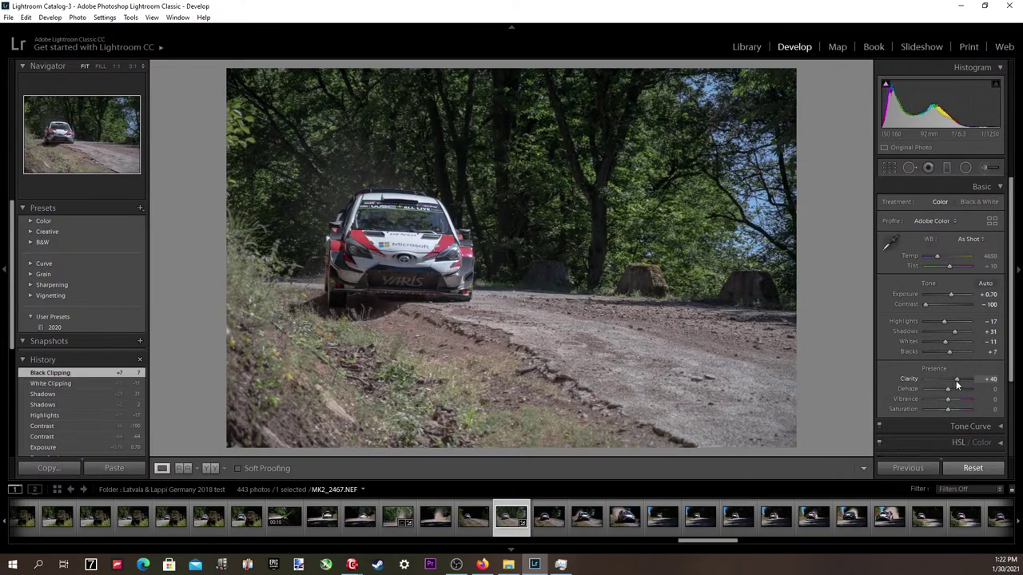
pyautogui.moveTo(953, 380); pyautogui.dragTo(954, 386)
pyautogui.click(990, 389)
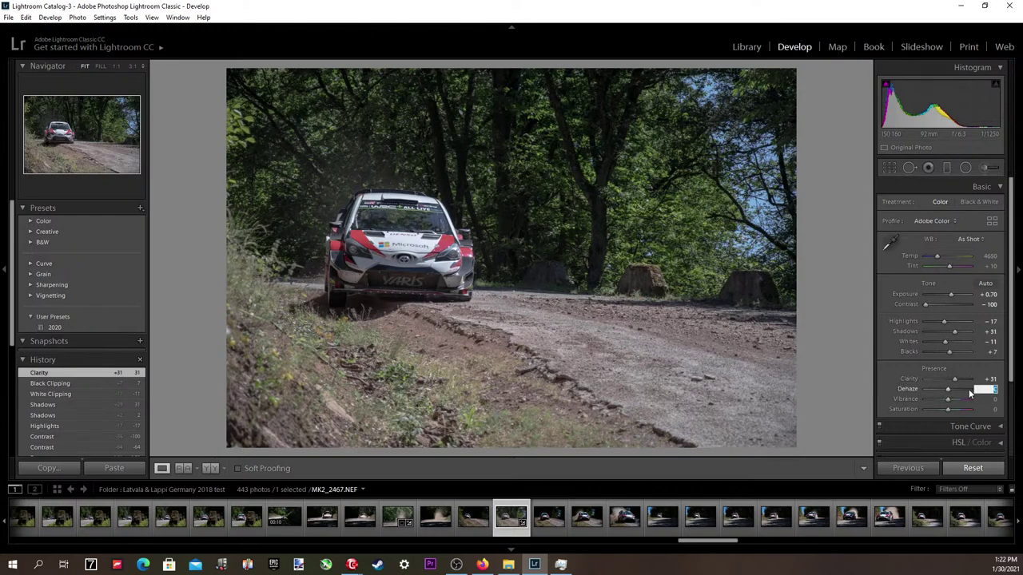
pyautogui.write('10')
pyautogui.press('Return')
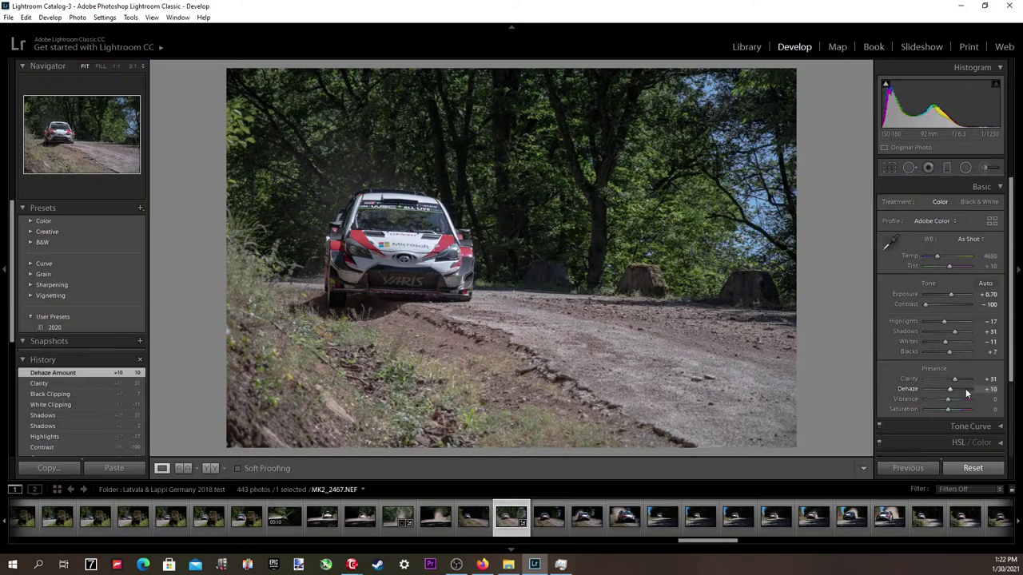
pyautogui.moveTo(945, 398); pyautogui.dragTo(949, 410)
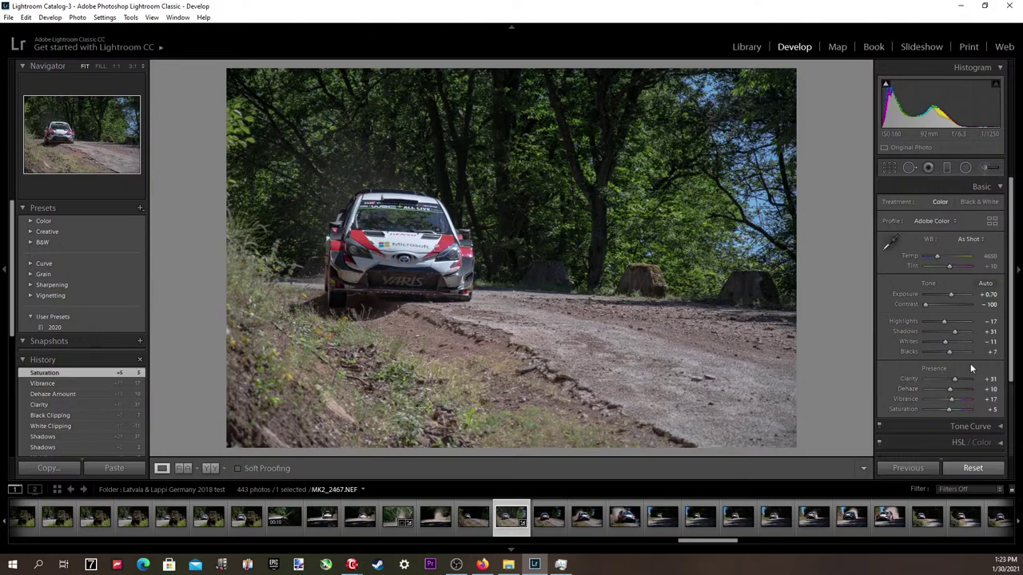
# Set the colour temperature to 4600, the contrast to -93 and the highlights to -14.
pyautogui.click(989, 256)
pyautogui.press('Up')
pyautogui.press('Down')
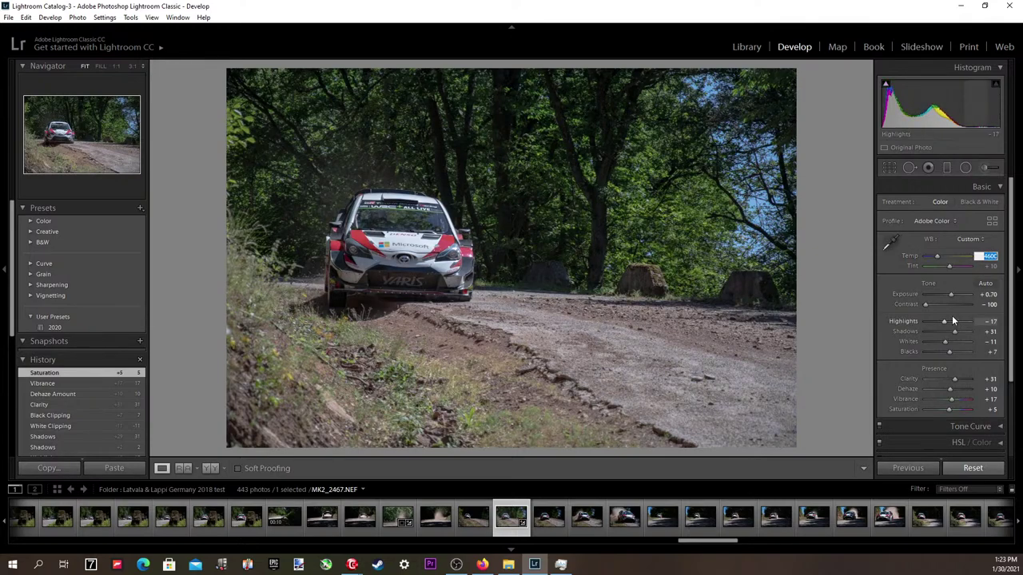
pyautogui.moveTo(927, 305); pyautogui.dragTo(927, 307)
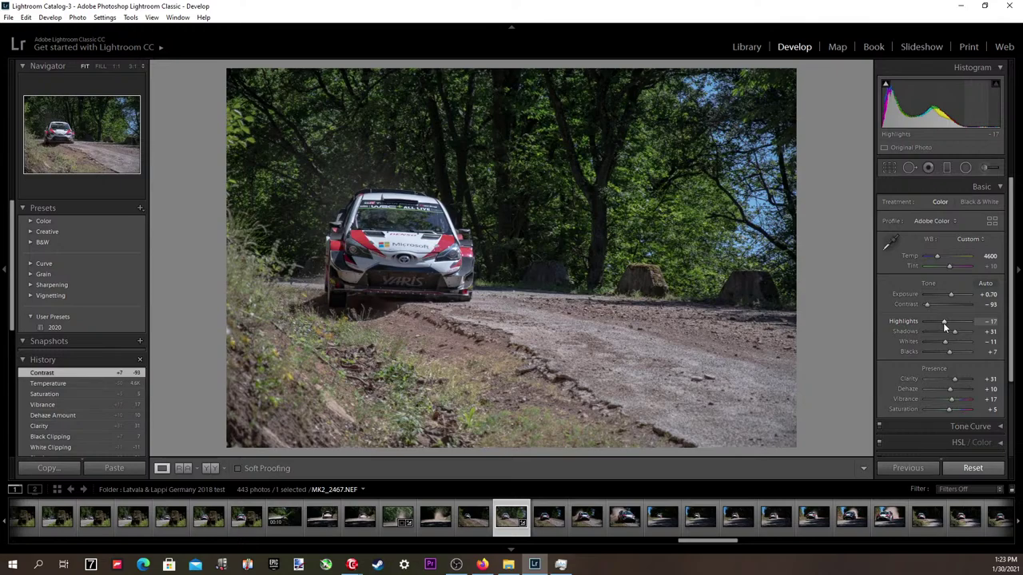
pyautogui.moveTo(943, 323); pyautogui.dragTo(944, 323)
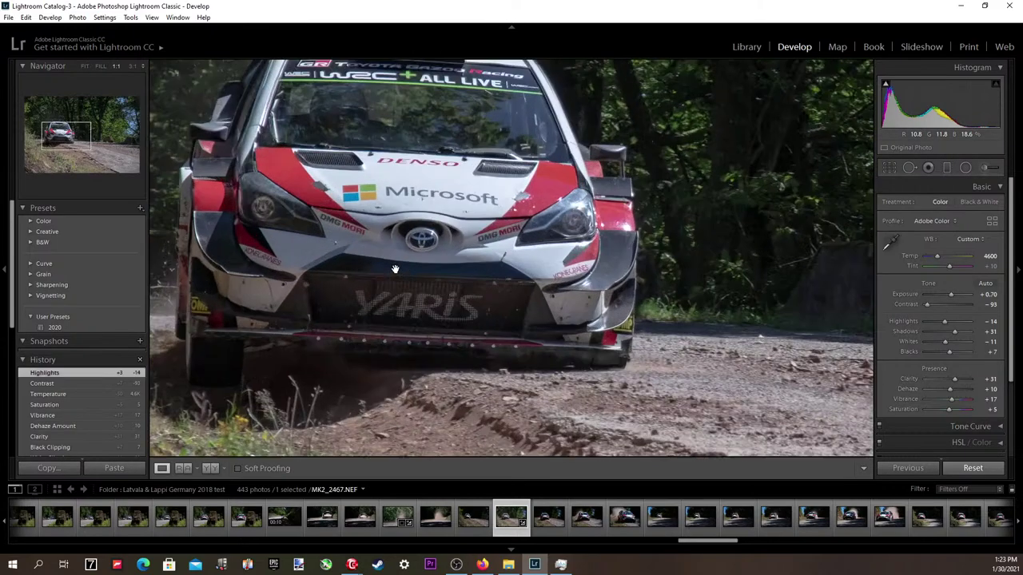
# Check the car's front at full size and set the colour temperature to 4800.
pyautogui.click(398, 269)
pyautogui.moveTo(402, 260); pyautogui.dragTo(548, 263)
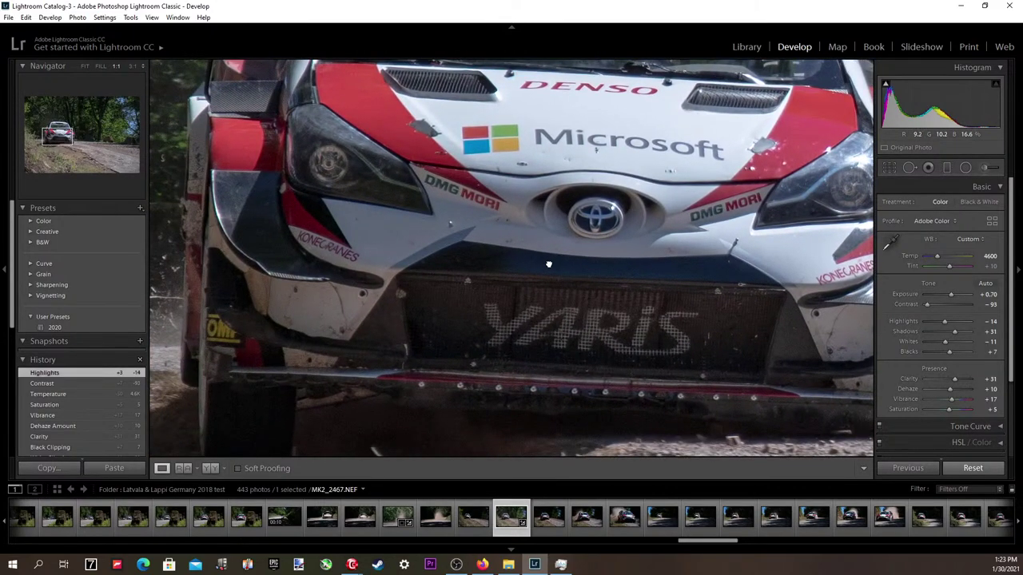
pyautogui.click(548, 264)
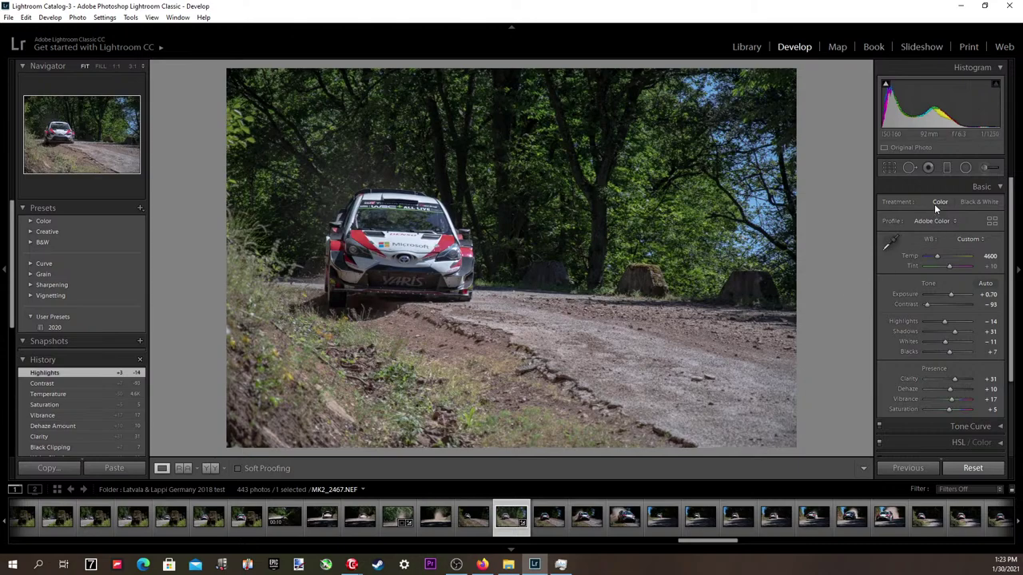
pyautogui.click(990, 256)
pyautogui.press('Up')
pyautogui.press('Return')
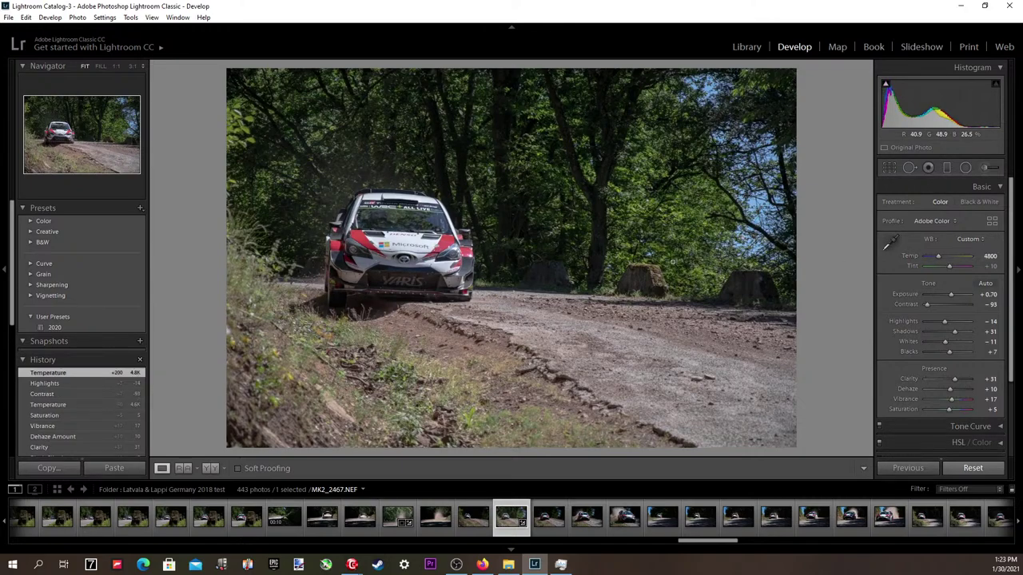
# Save the current develop settings as a new user preset named 2020-1.
pyautogui.click(27, 17)
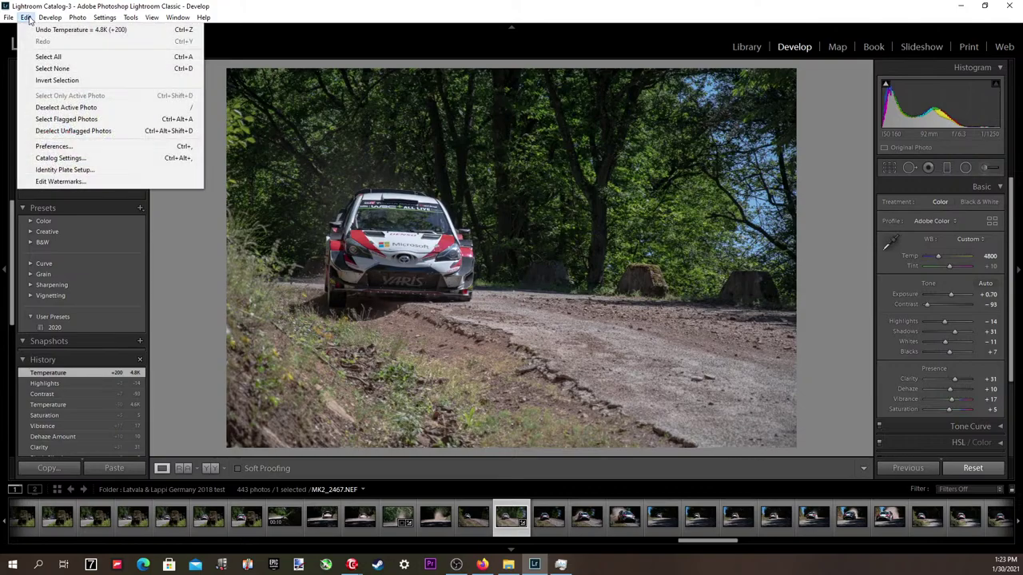
pyautogui.moveTo(57, 20)
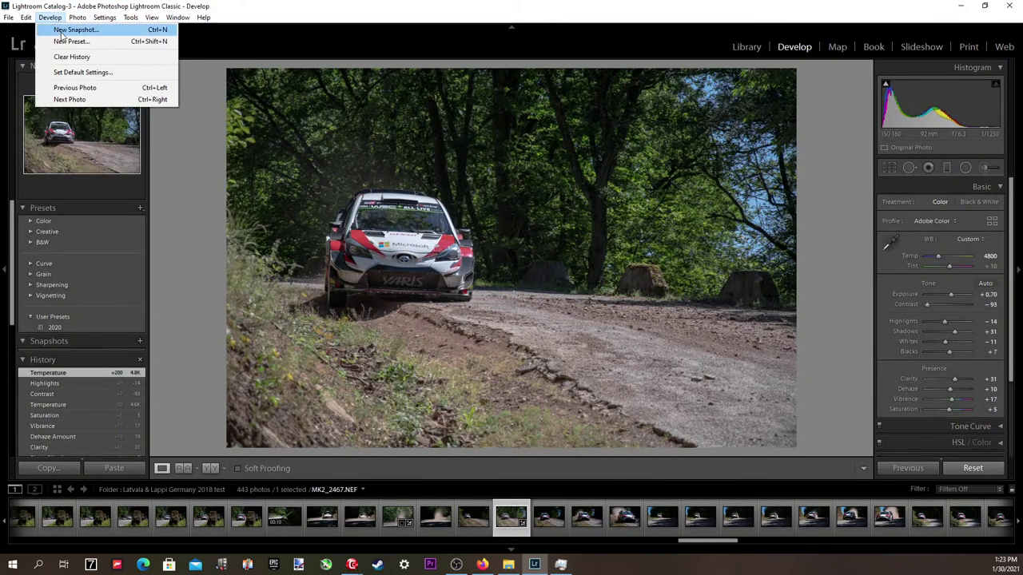
pyautogui.click(67, 41)
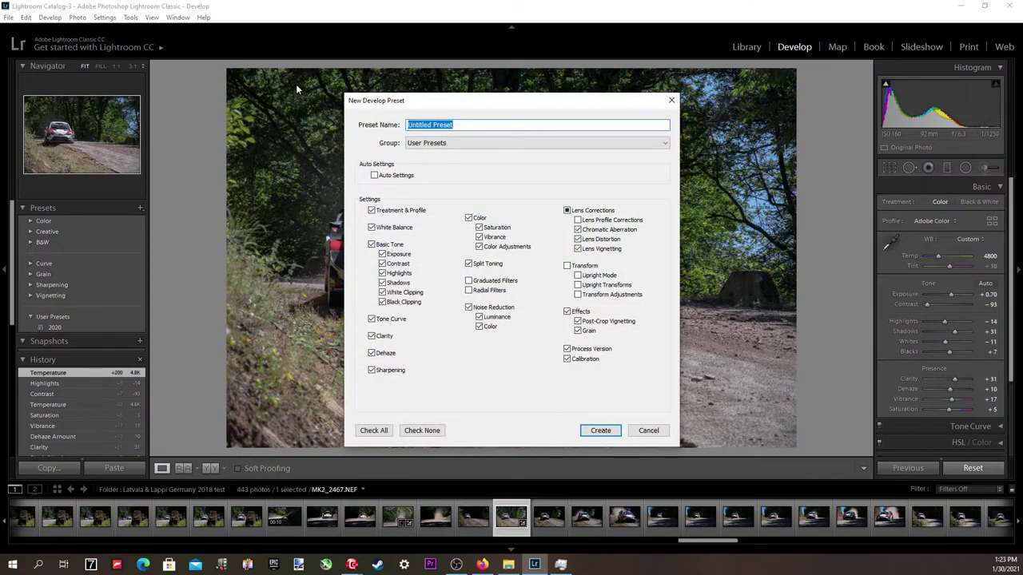
pyautogui.write('2020-1')
pyautogui.press('Return')
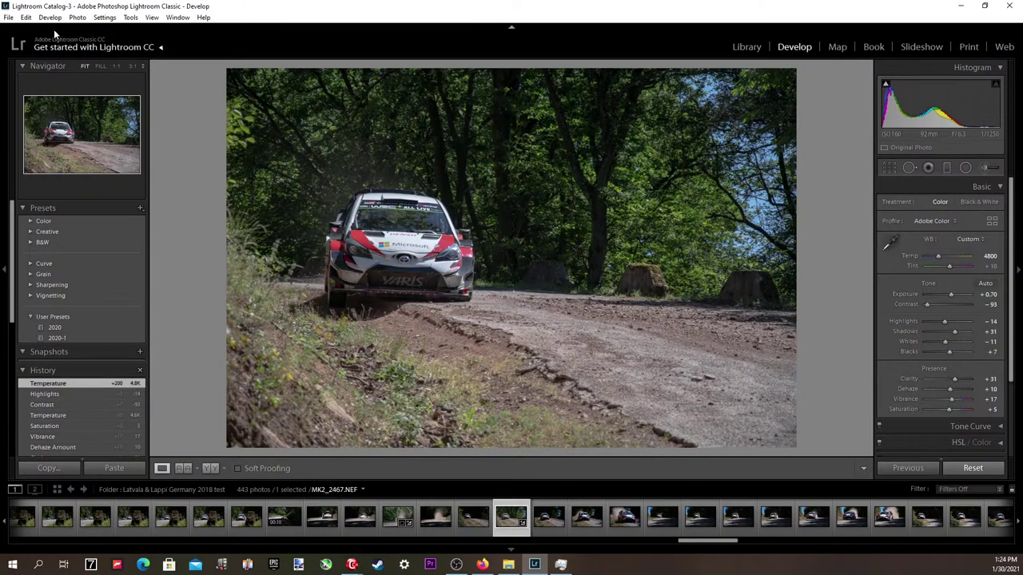
# Open the export settings for the photo, edit the current text watermark and anchor it at the centre of the image.
pyautogui.click(8, 16)
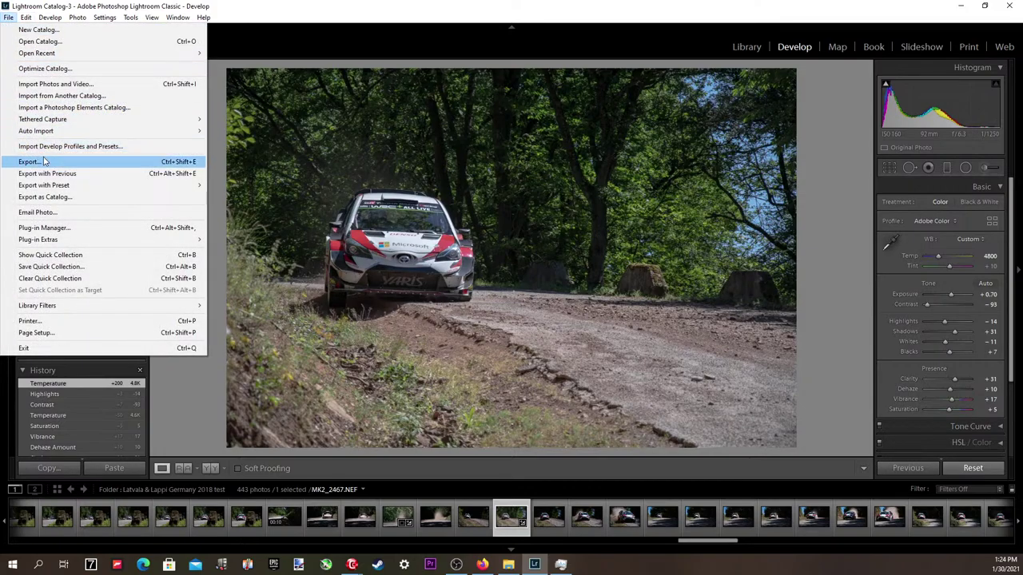
pyautogui.click(32, 162)
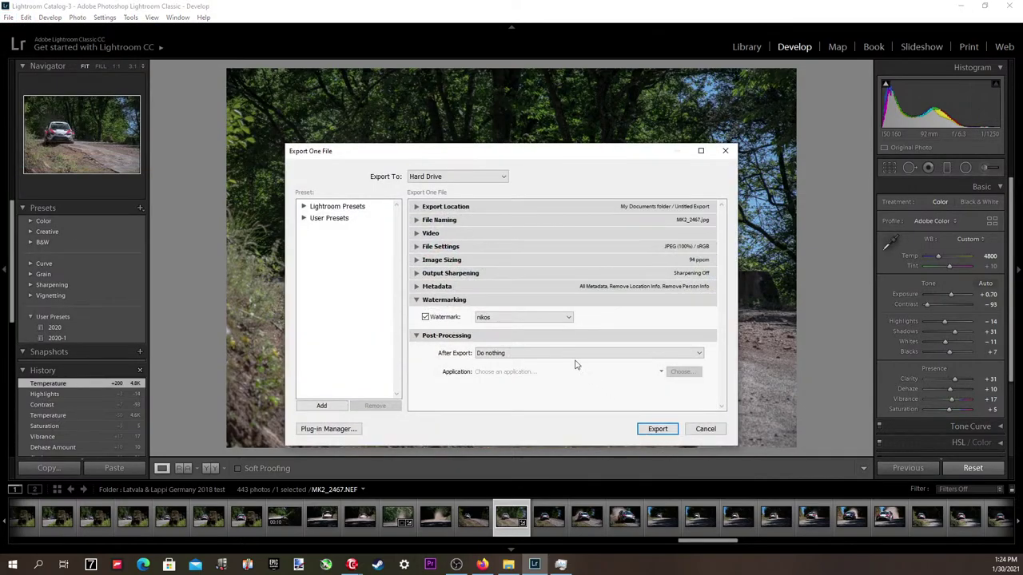
pyautogui.click(481, 318)
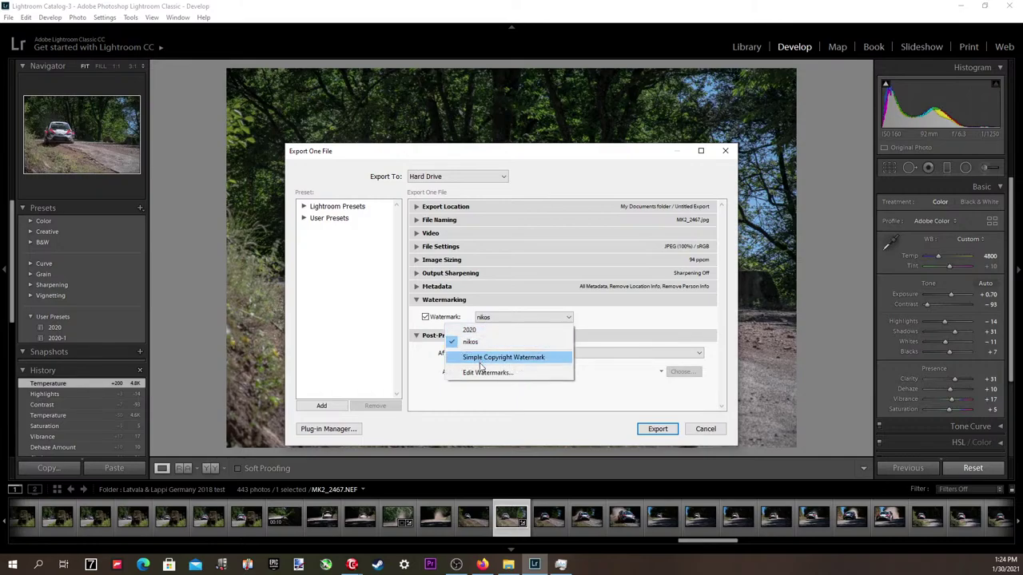
pyautogui.click(488, 372)
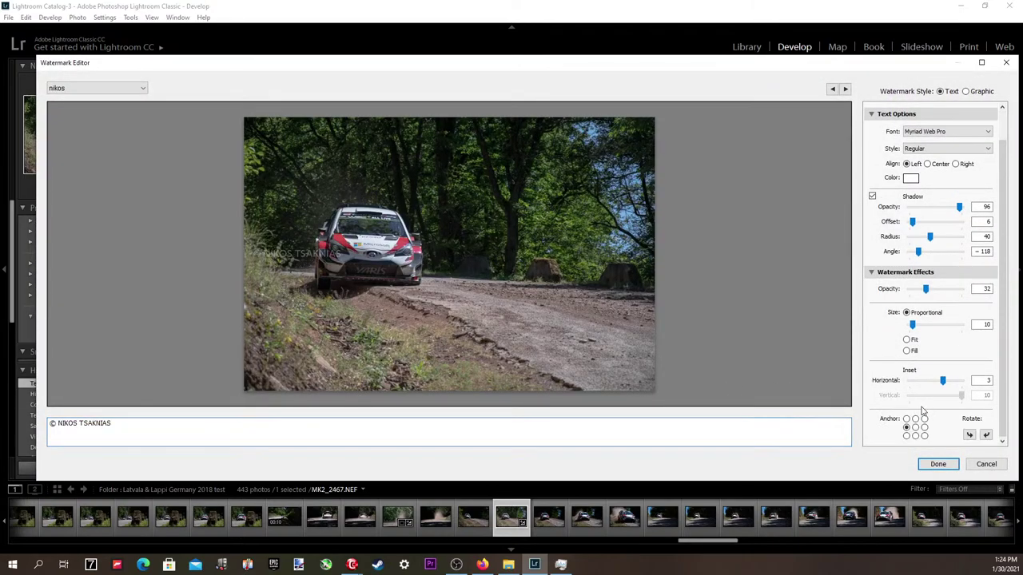
pyautogui.scroll(-2, 929, 407)
pyautogui.click(915, 427)
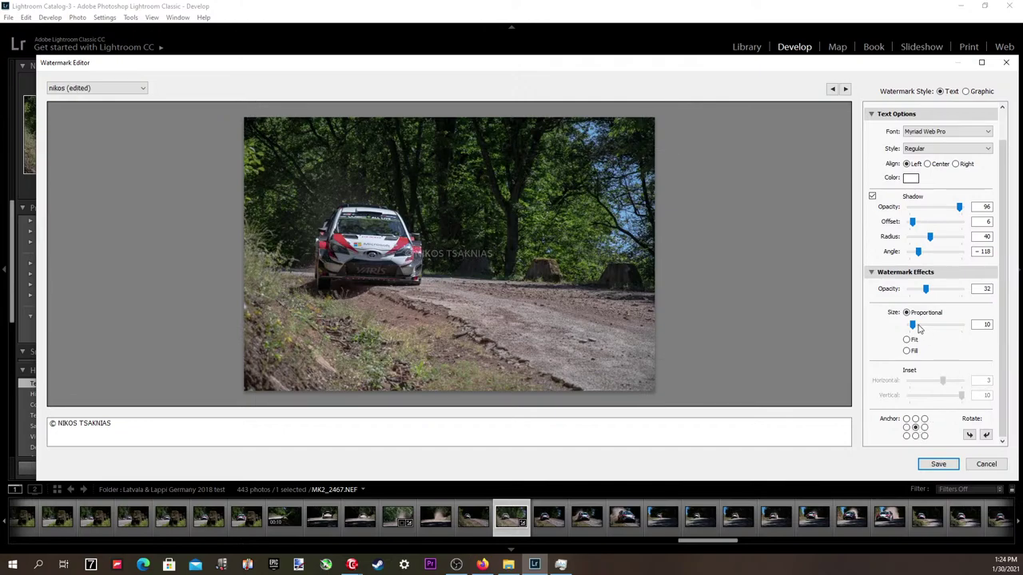
# Reduce the watermark's proportional size to well below 10.
pyautogui.moveTo(916, 329); pyautogui.dragTo(916, 329)
pyautogui.click(978, 323)
pyautogui.press('Down')
pyautogui.press('Down')
pyautogui.press('Down')
pyautogui.press('Down')
pyautogui.press('Down')
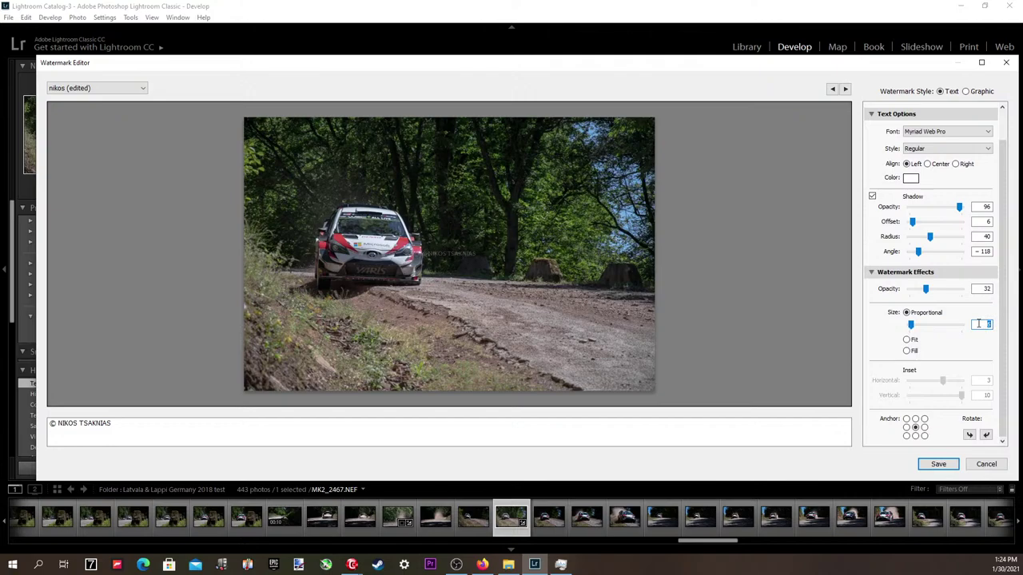
# Update the existing watermark preset with the new placement and size, and export the photo with it.
pyautogui.click(75, 89)
pyautogui.click(76, 168)
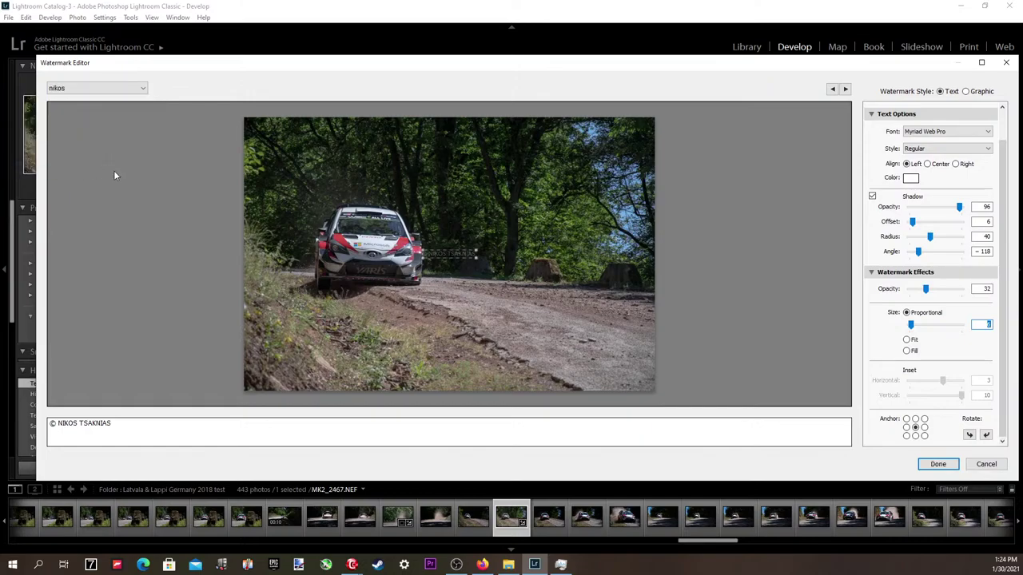
pyautogui.click(938, 463)
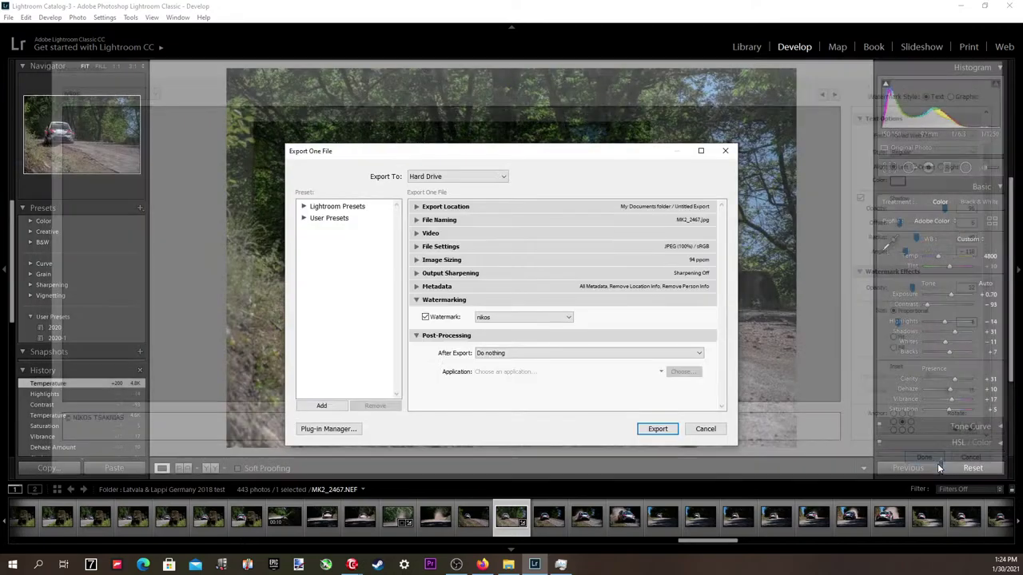
pyautogui.click(657, 429)
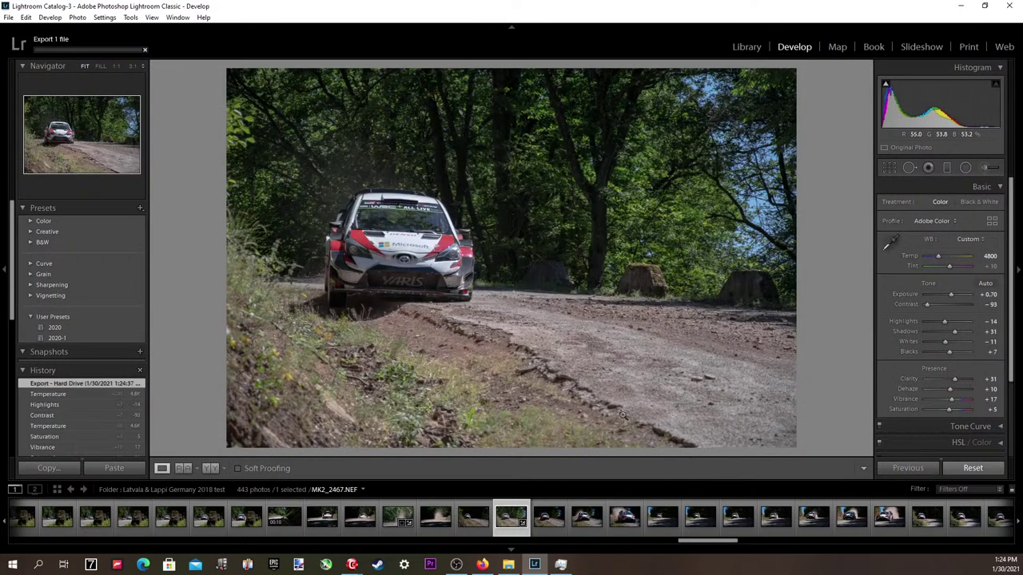
# Open the exported MK2_2467 from the Untitled Export folder in Photos and review it full screen alongside the earlier exports.
pyautogui.hotkey('alt', 'Tab')
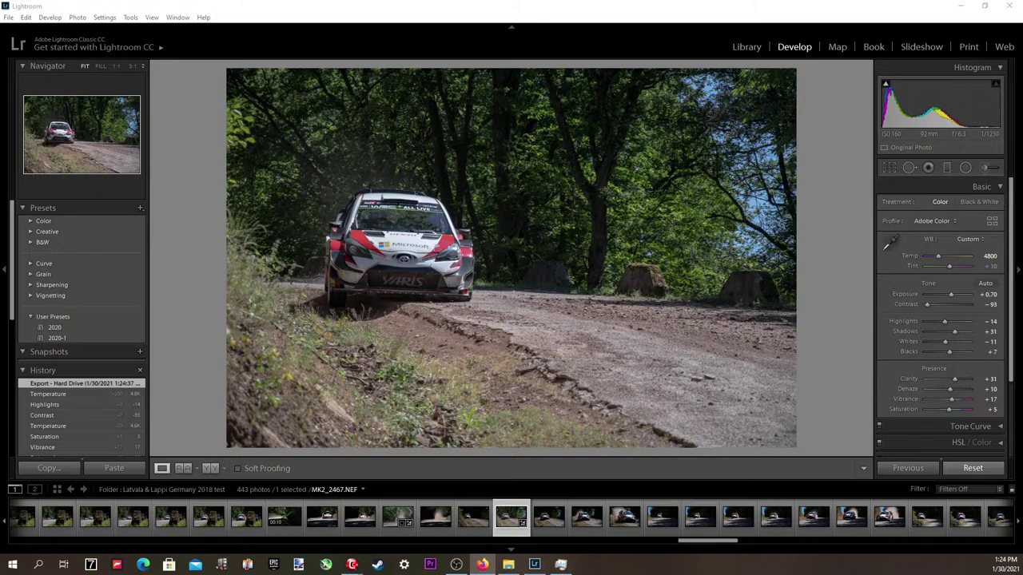
pyautogui.click(511, 566)
pyautogui.doubleClick(504, 472)
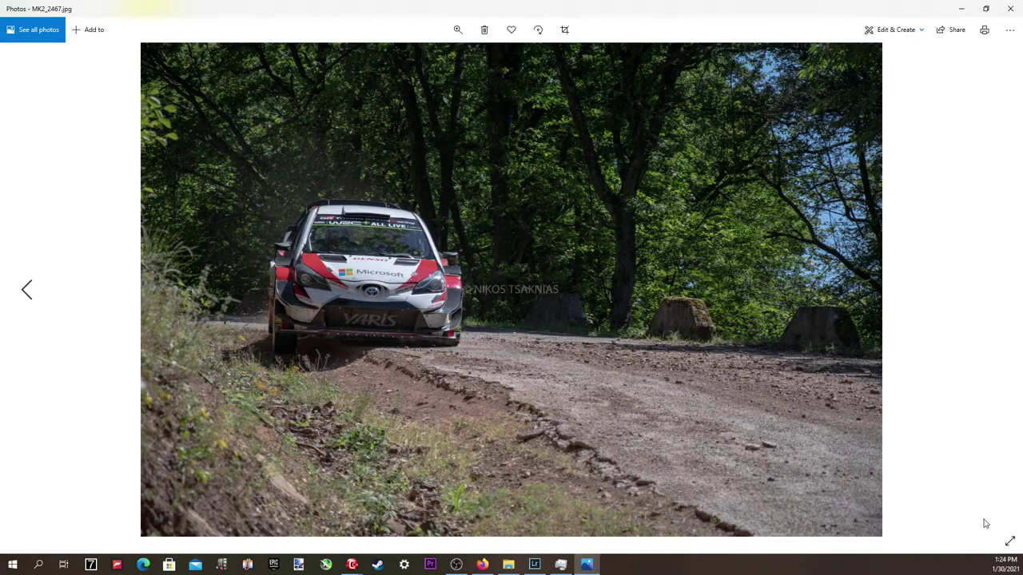
pyautogui.click(1009, 541)
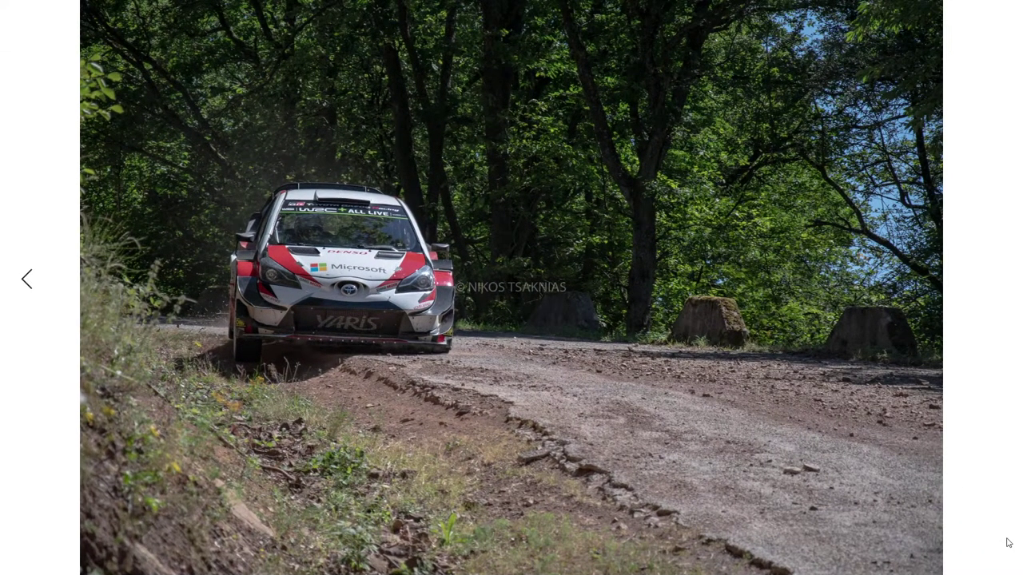
pyautogui.press('Left')
pyautogui.press('Left')
pyautogui.click(1008, 542)
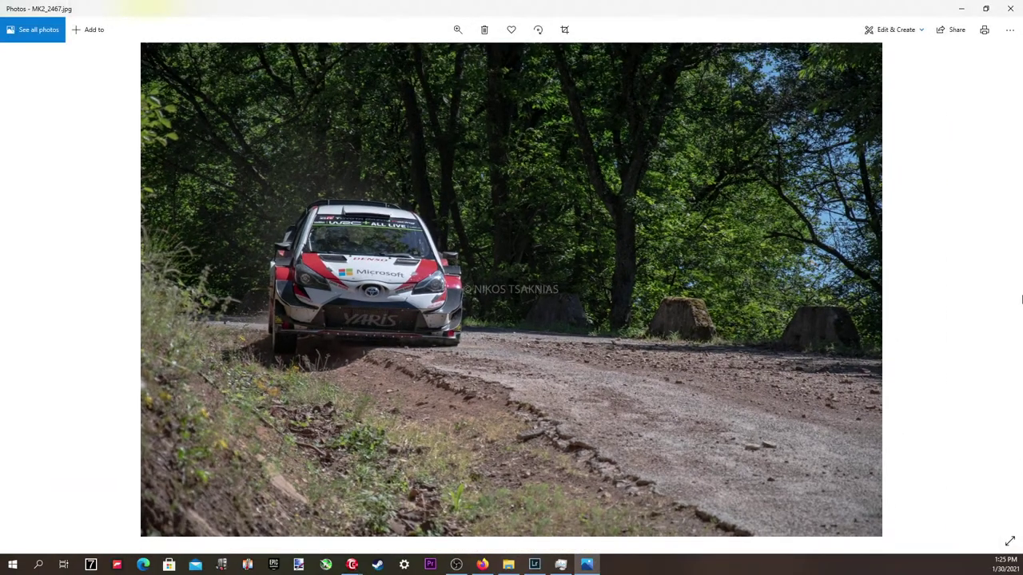
pyautogui.click(1011, 8)
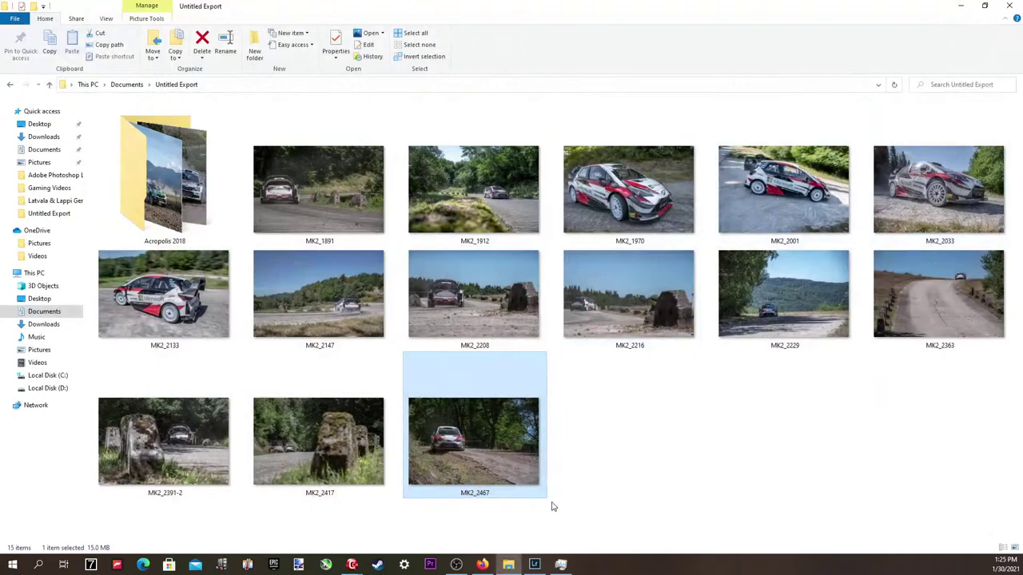
# Switch back to Lightroom, show the photos as a library grid and enlarge one of the car shots.
pyautogui.click(482, 565)
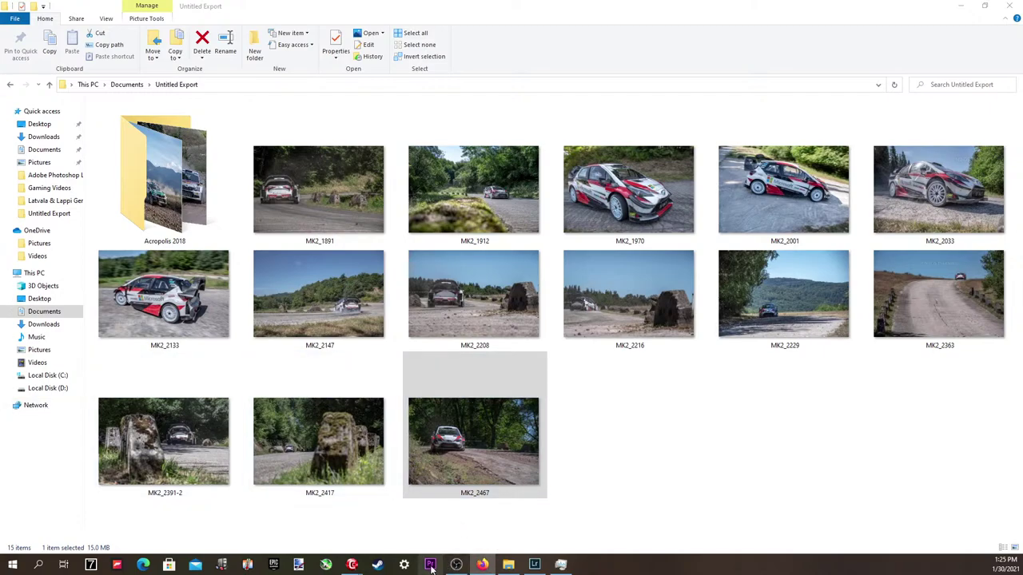
pyautogui.click(535, 565)
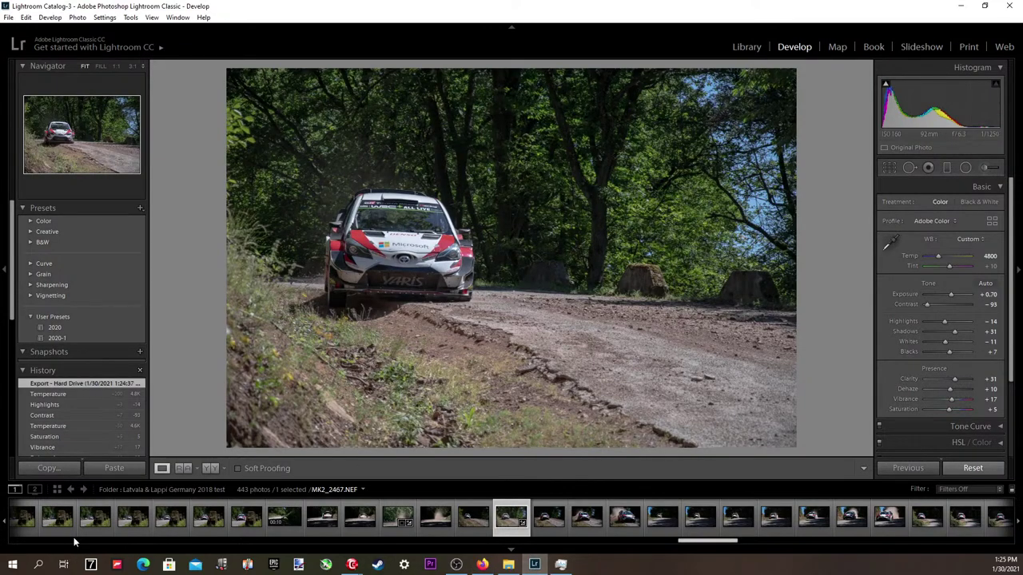
pyautogui.click(57, 489)
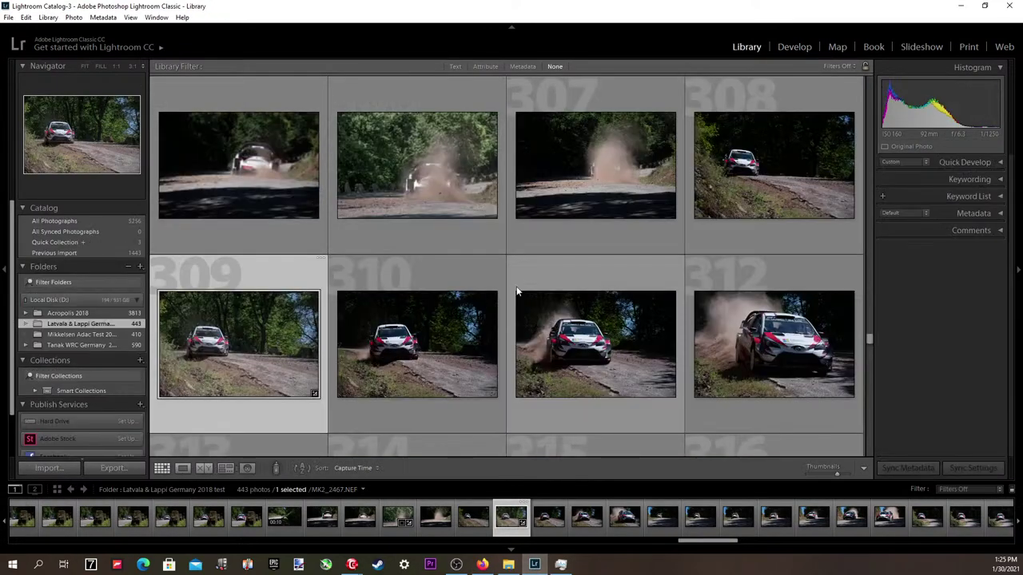
pyautogui.doubleClick(270, 354)
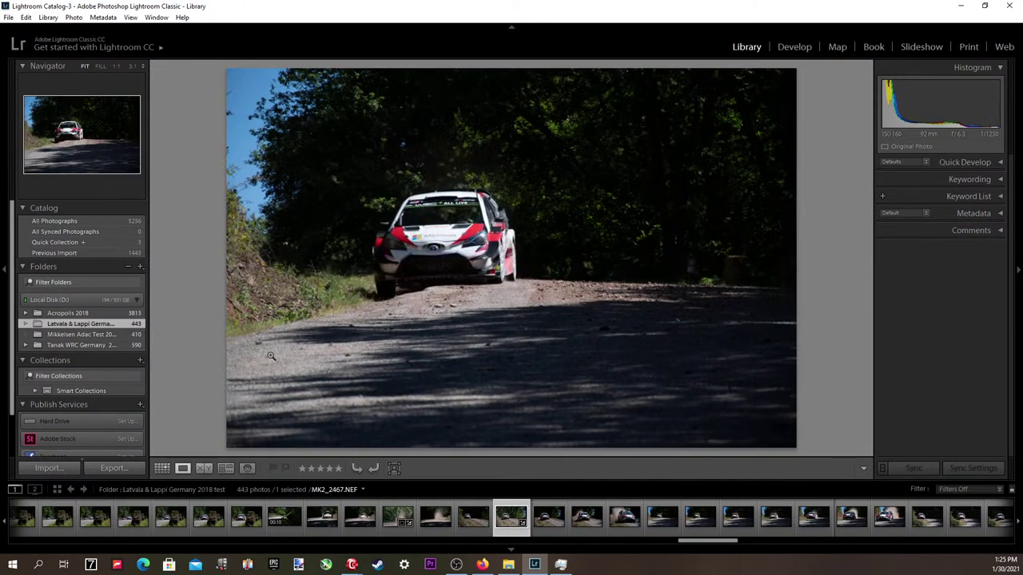
# Compare the consecutive car shots MK2_2485 to MK2_2488 and pick MK2_2486 for editing.
pyautogui.press('Left')
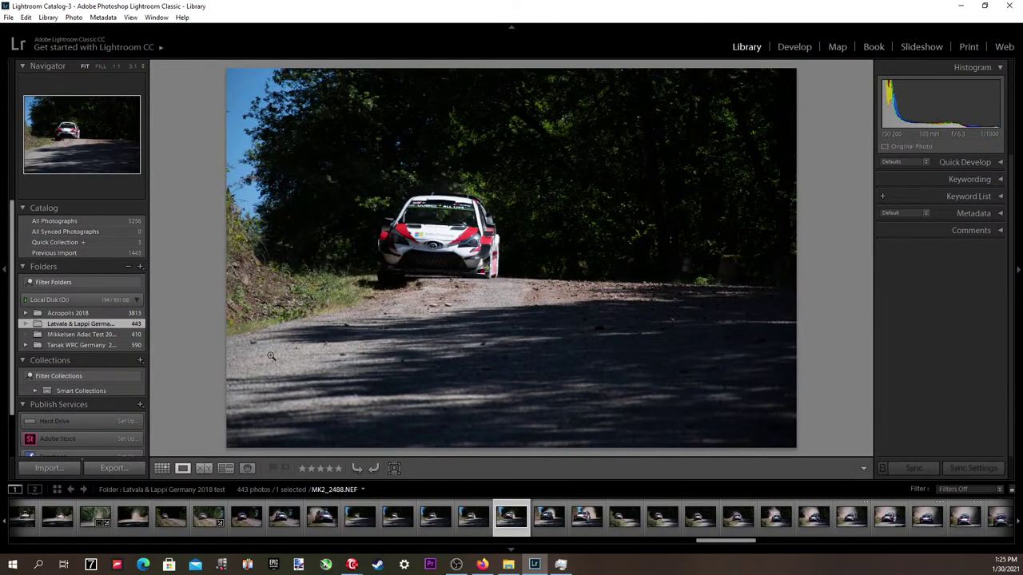
pyautogui.press('Left')
pyautogui.press('Left')
pyautogui.press('Left')
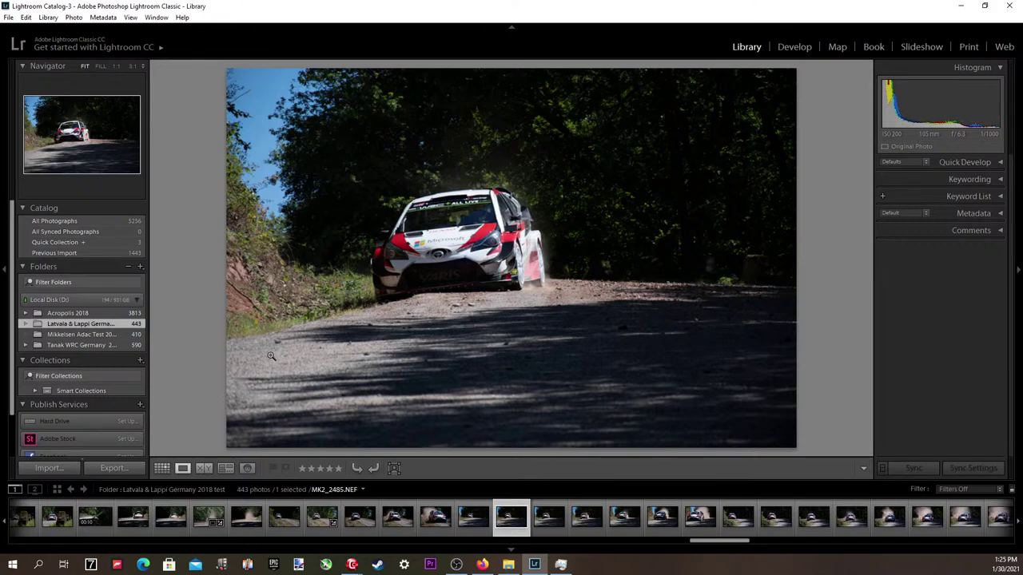
pyautogui.press('Right')
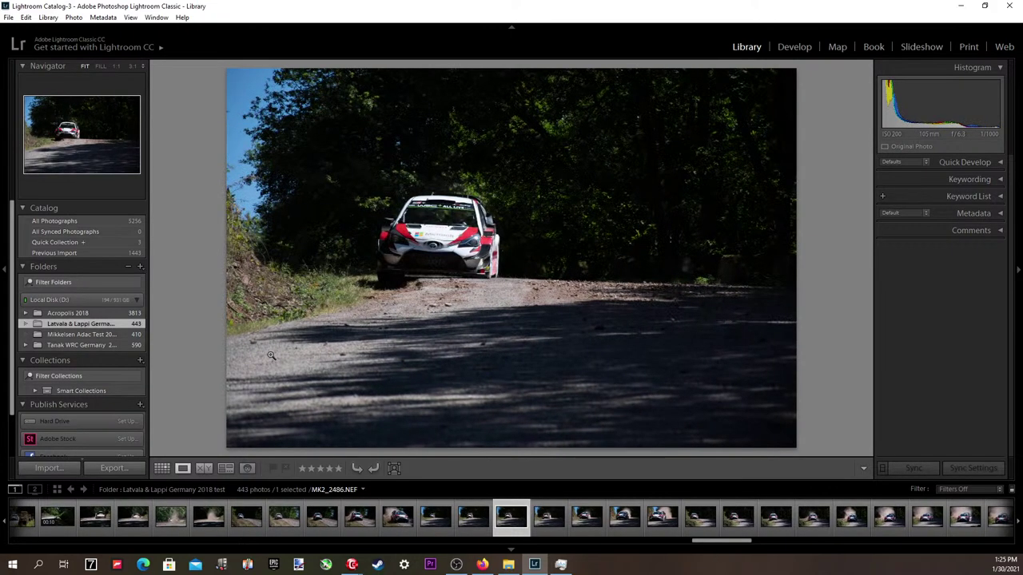
pyautogui.press('Right')
pyautogui.press('Right')
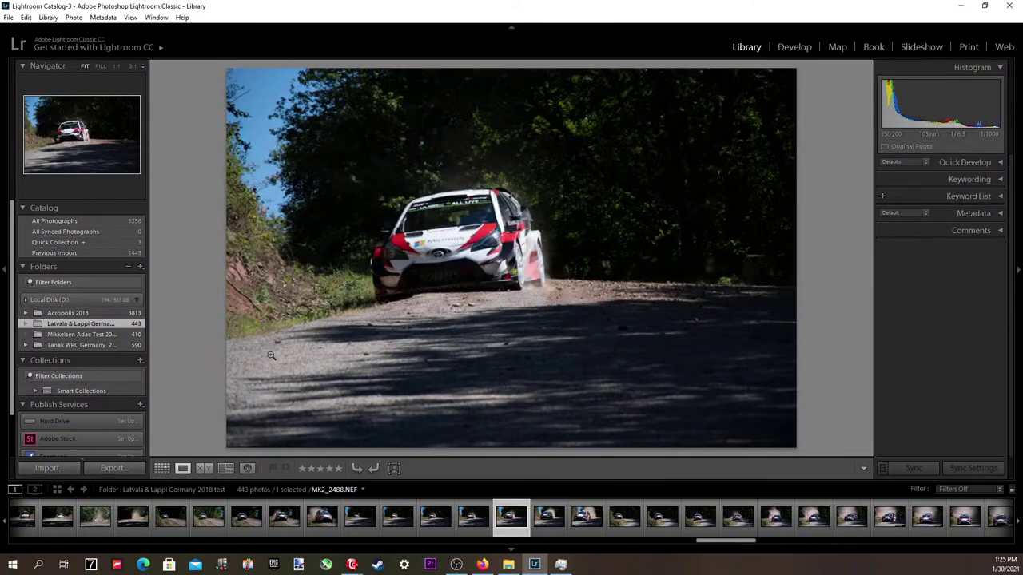
pyautogui.press('Left')
pyautogui.press('Left')
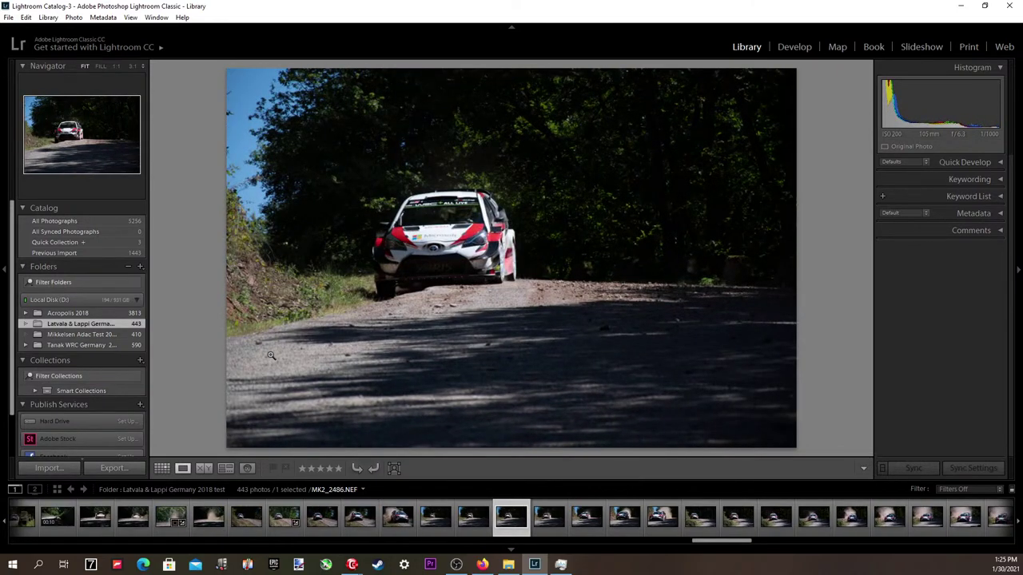
pyautogui.press('Right')
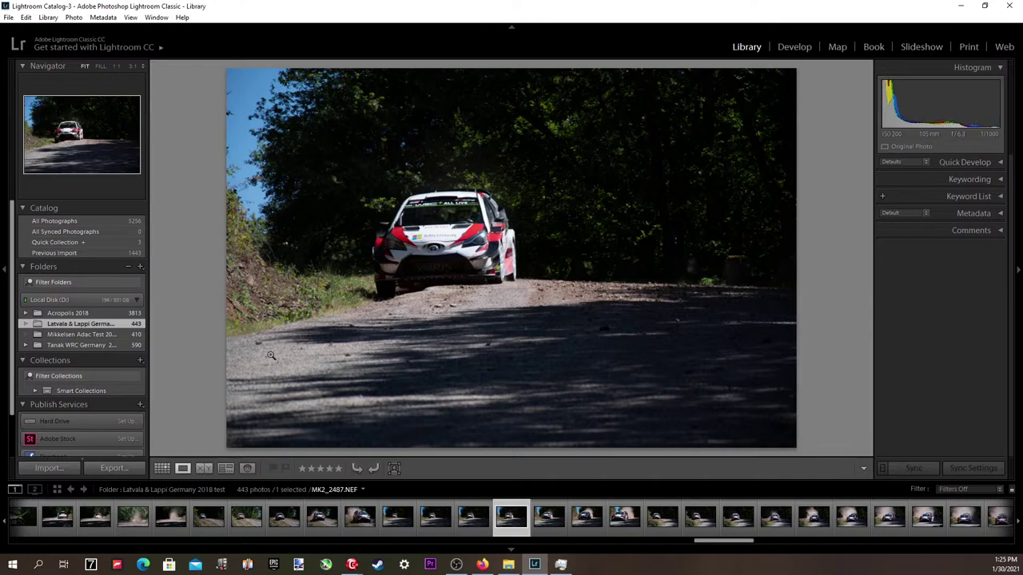
pyautogui.press('Left')
pyautogui.press('Right')
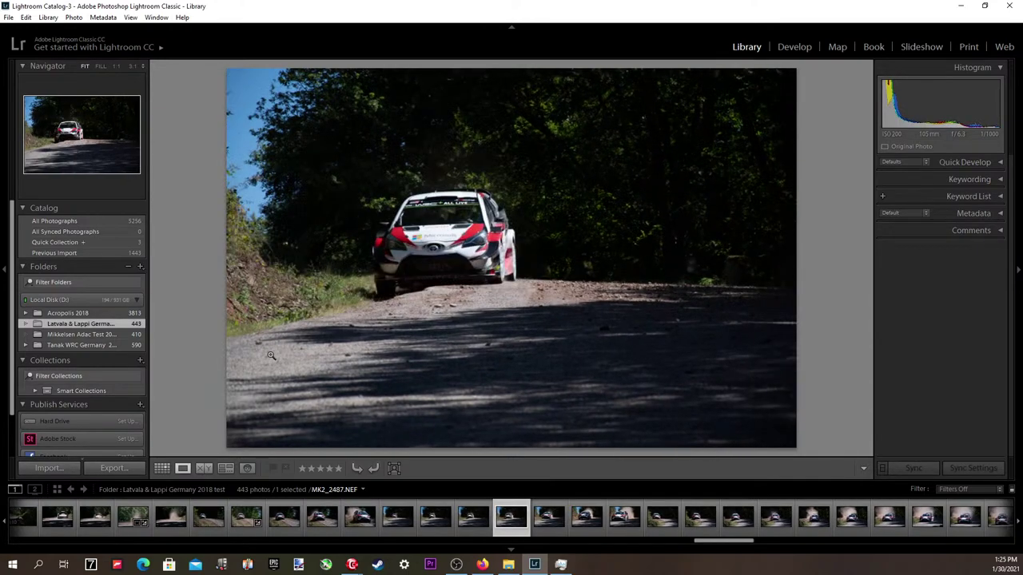
pyautogui.press('Left')
# Develop MK2_2486 by trying the 2020 user preset and applying the 2020-1 preset instead.
pyautogui.press('d')
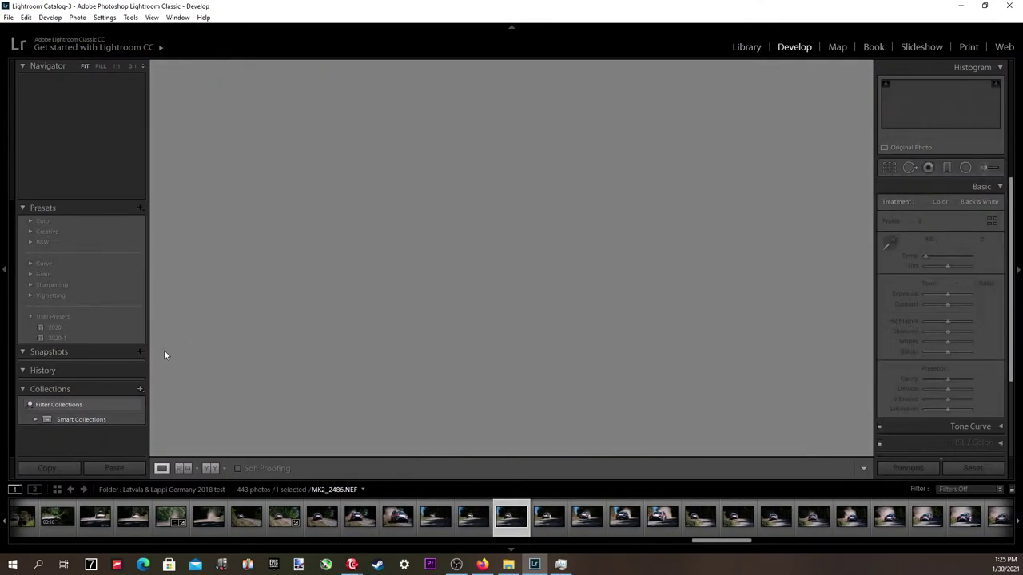
pyautogui.click(67, 327)
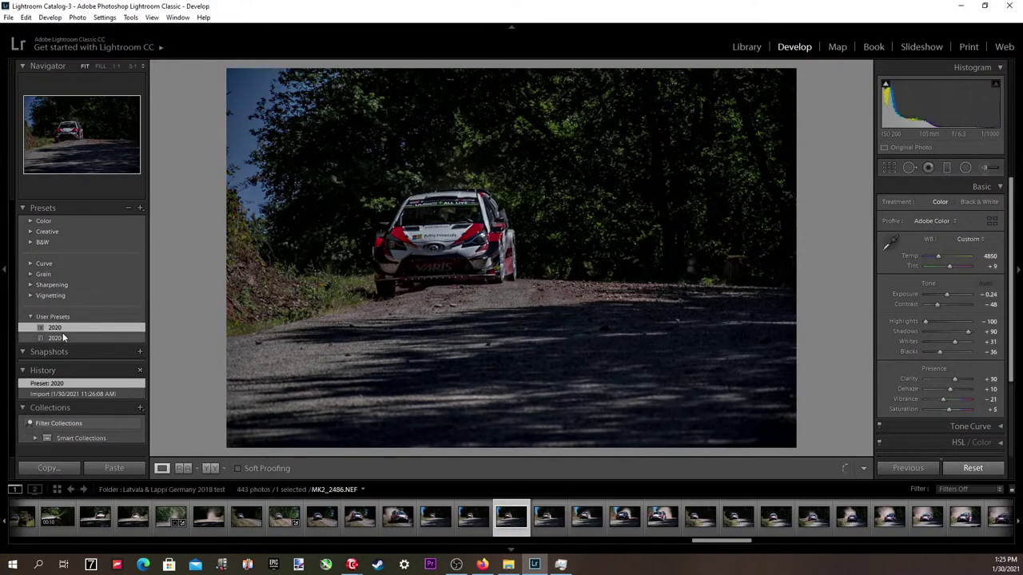
pyautogui.click(62, 338)
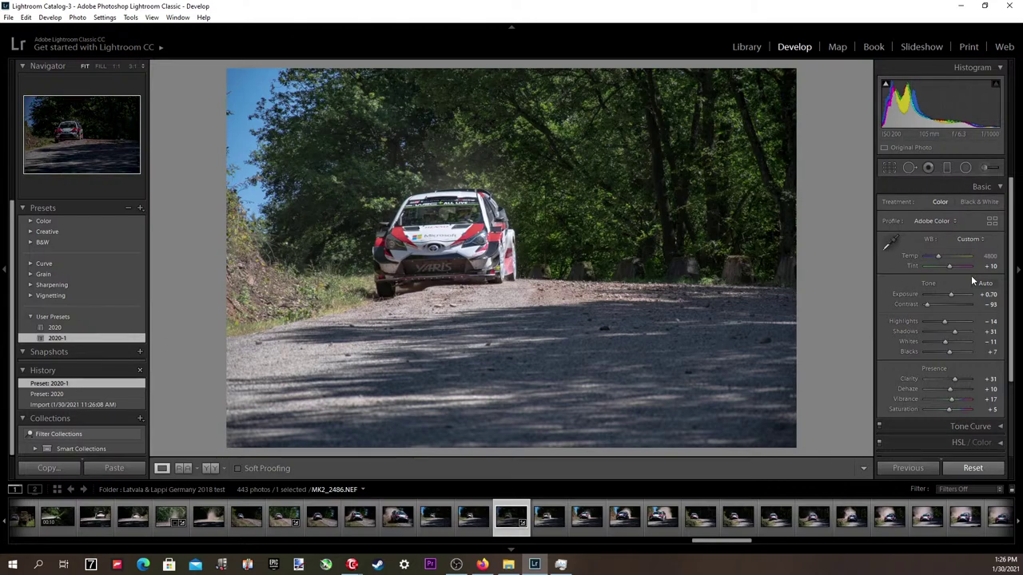
# Lower the exposure of MK2_2486 to +0.50, comparing slightly brighter and darker values.
pyautogui.click(989, 295)
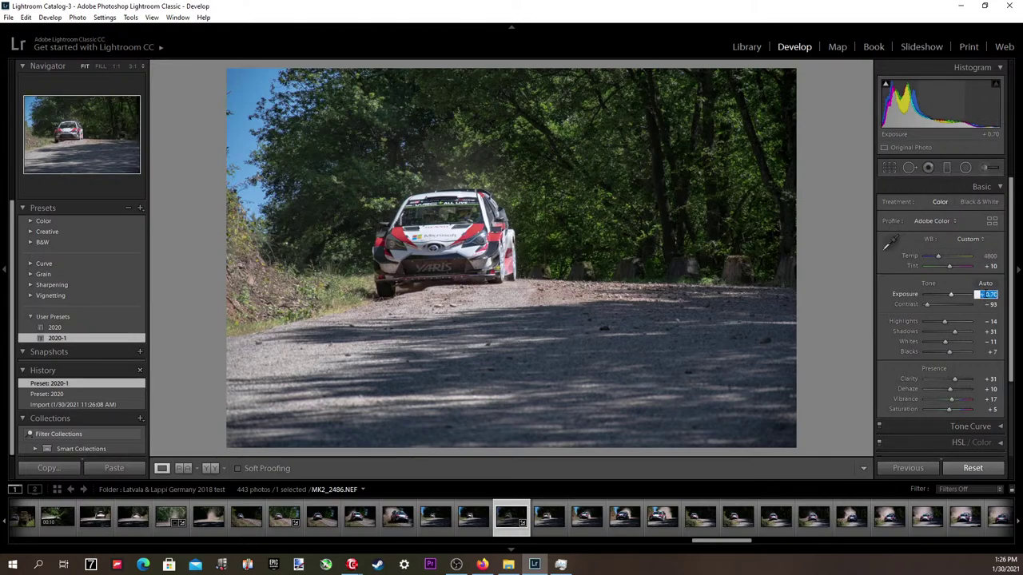
pyautogui.press('Down')
pyautogui.press('Up')
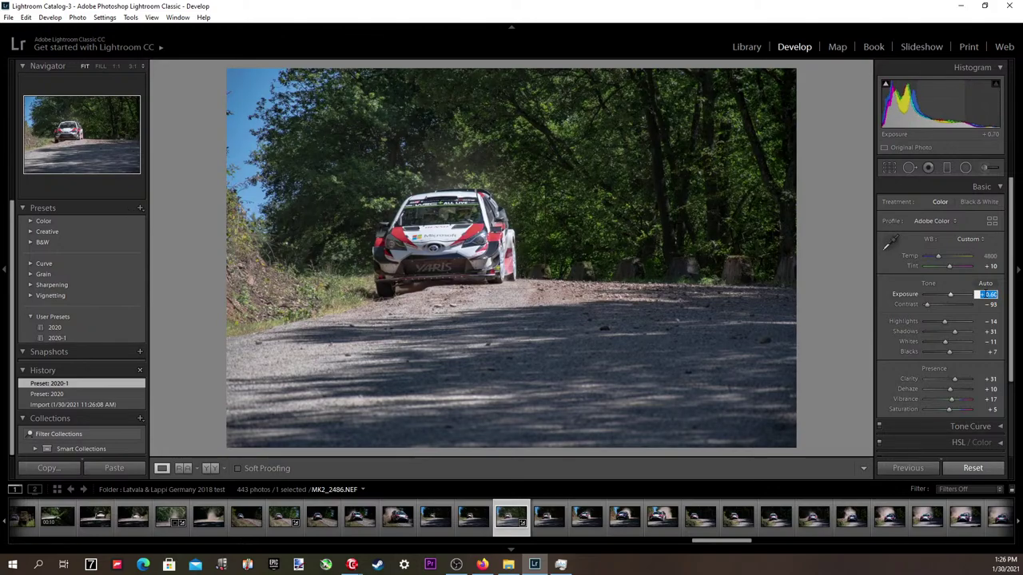
pyautogui.press('Down')
pyautogui.press('Down')
pyautogui.press('Up')
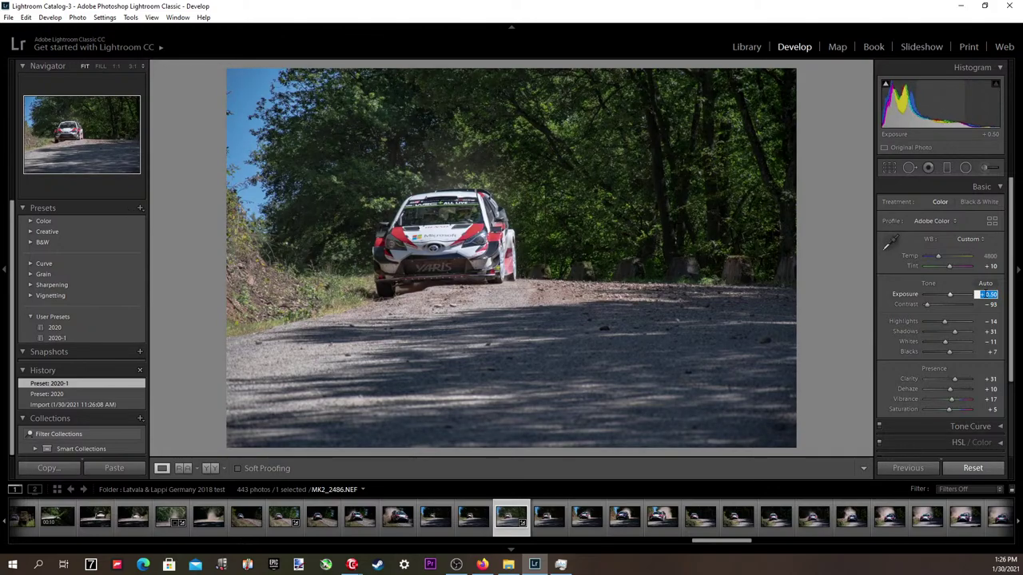
pyautogui.press('Up')
pyautogui.press('Down')
pyautogui.press('Up')
pyautogui.press('Down')
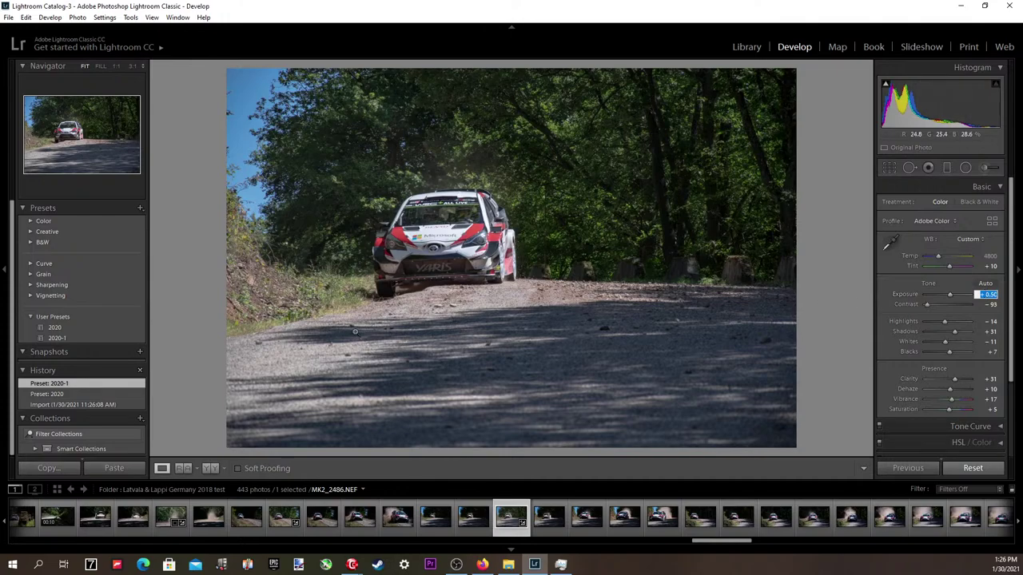
# Try the 2020 user preset on MK2_2486 and raise its exposure to +1.16.
pyautogui.click(67, 329)
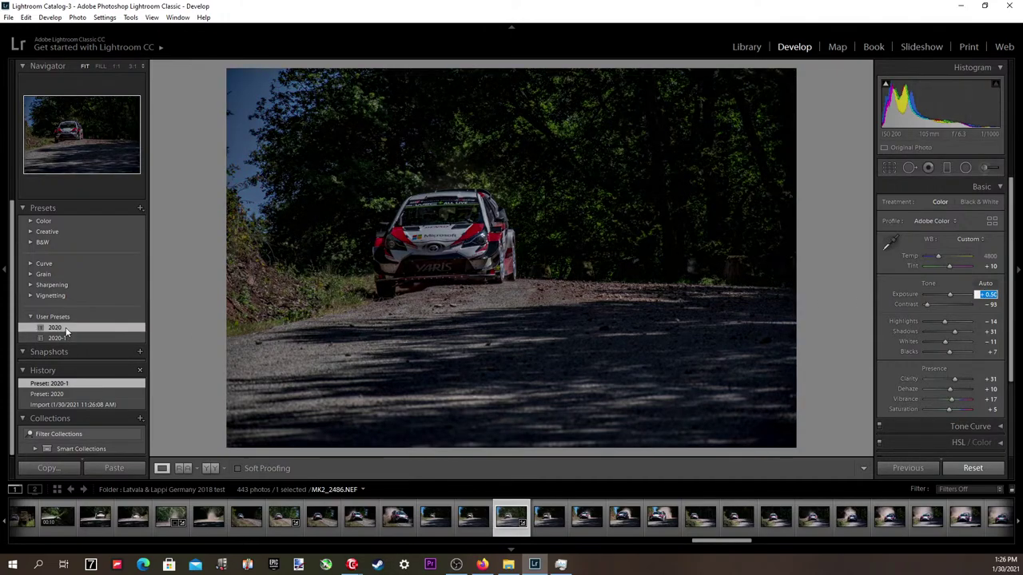
pyautogui.press('Up')
pyautogui.press('Up')
pyautogui.press('Up')
pyautogui.press('Up')
pyautogui.press('Up')
pyautogui.press('Up')
pyautogui.press('Up')
pyautogui.press('Up')
pyautogui.press('Up')
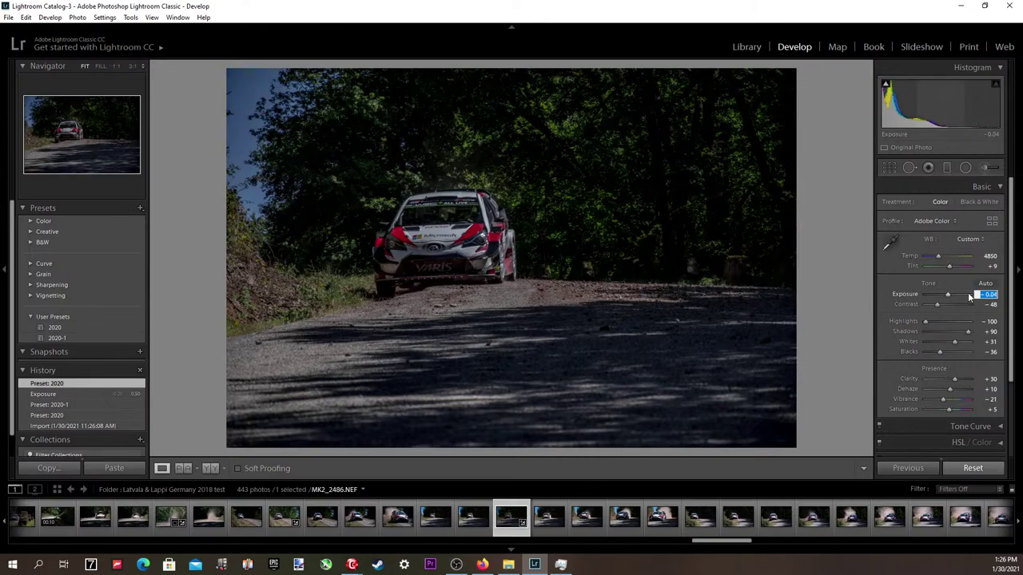
pyautogui.press('Up')
pyautogui.press('Up')
pyautogui.press('Up')
pyautogui.press('Up')
pyautogui.press('Up')
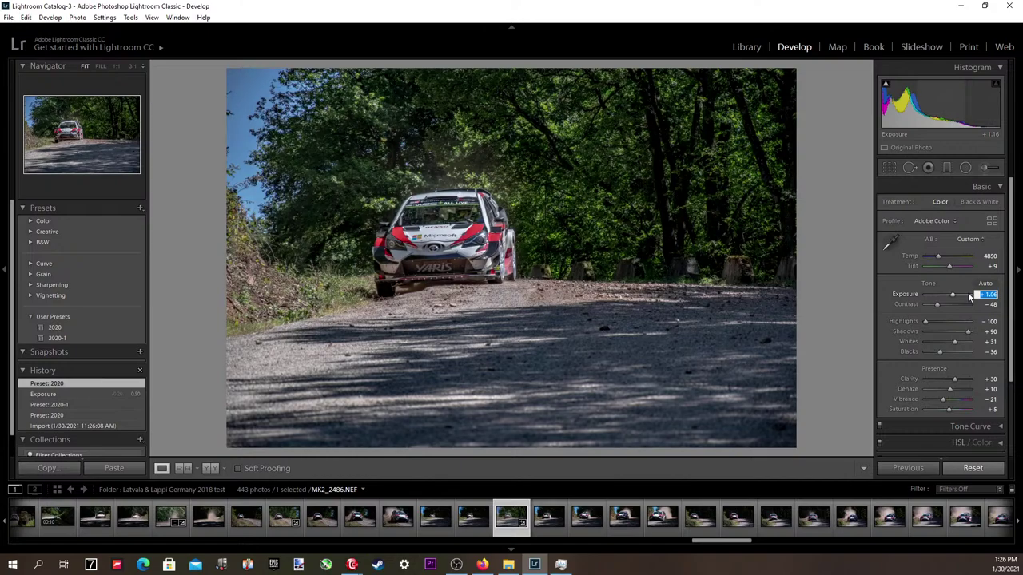
# Set the contrast of MK2_2486 to −29 and the vibrance to −2.
pyautogui.moveTo(936, 305)
pyautogui.mouseDown()
pyautogui.moveTo(925, 301)
pyautogui.moveTo(940, 304)
pyautogui.mouseUp()
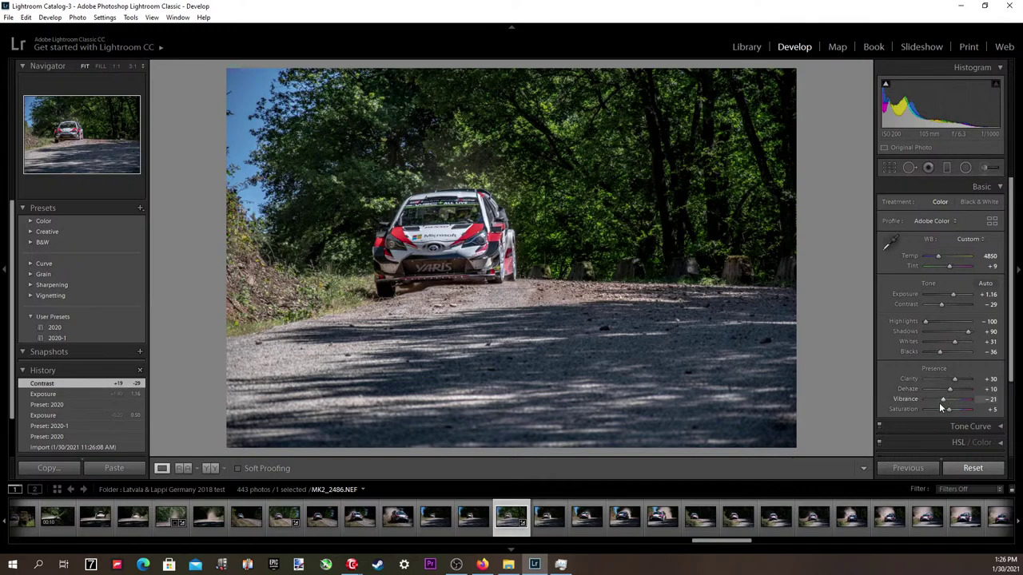
pyautogui.moveTo(942, 398); pyautogui.dragTo(947, 396)
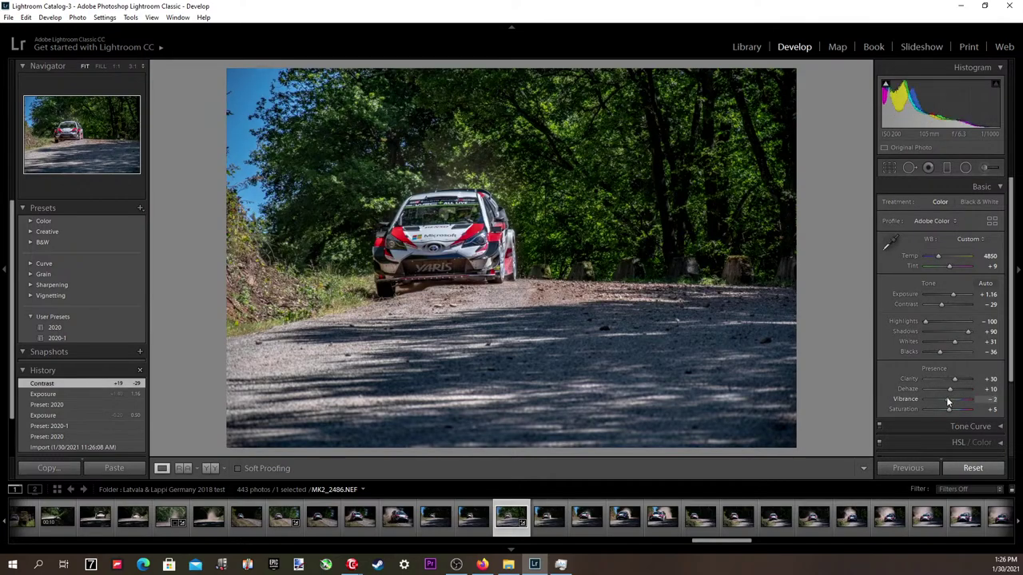
# Reapply the 2020-1 preset, set the white balance temperature to 4750 and inspect the car up close.
pyautogui.click(72, 339)
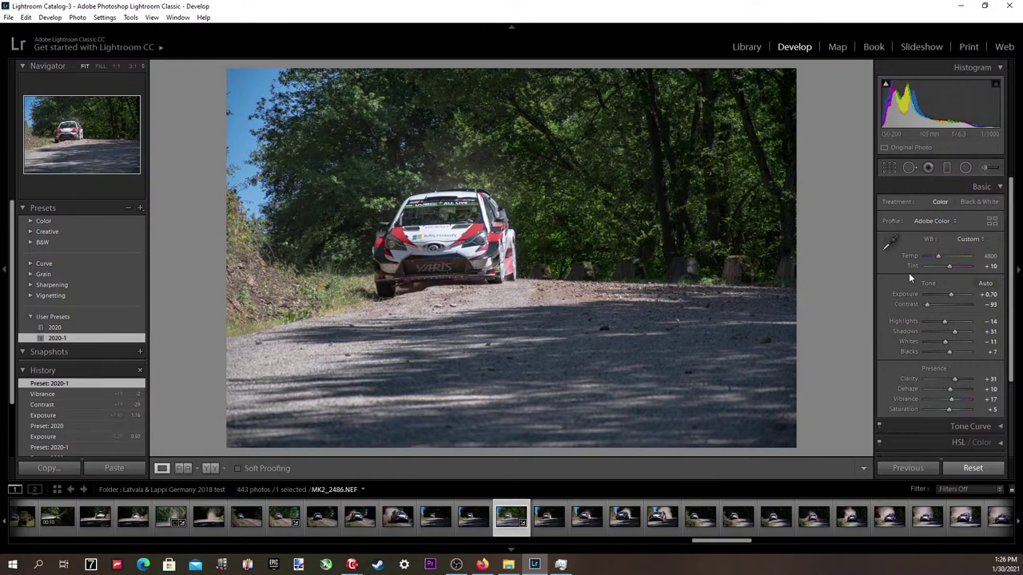
pyautogui.click(991, 255)
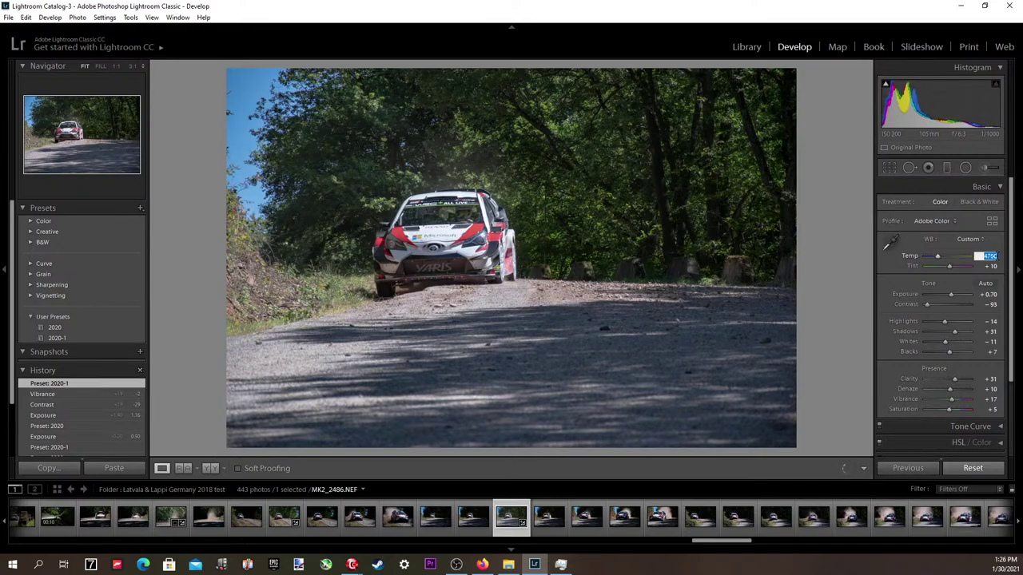
pyautogui.write('4750')
pyautogui.press('Return')
pyautogui.click(438, 258)
pyautogui.moveTo(421, 258); pyautogui.dragTo(445, 390)
pyautogui.moveTo(517, 284); pyautogui.dragTo(499, 304)
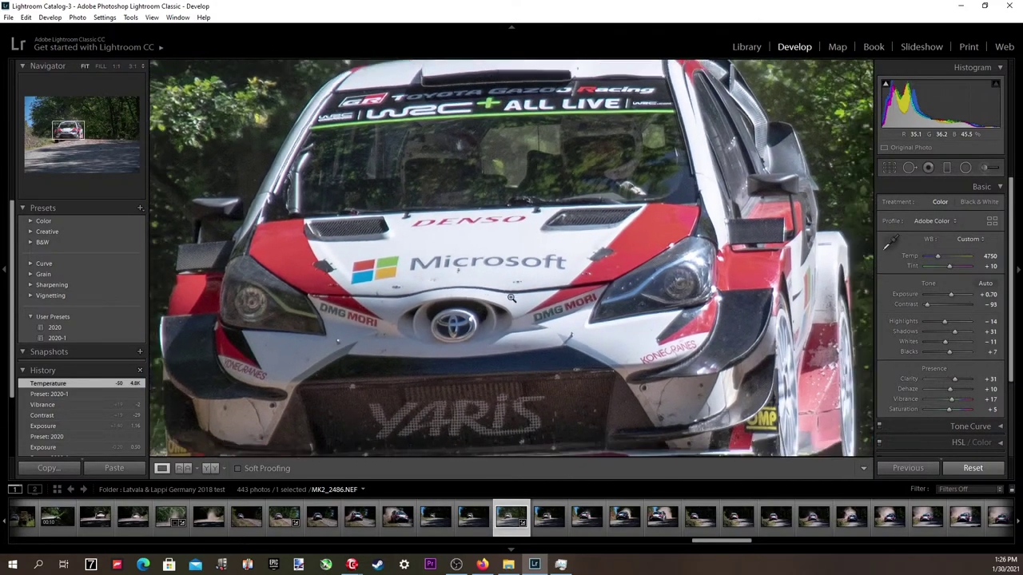
pyautogui.click(511, 298)
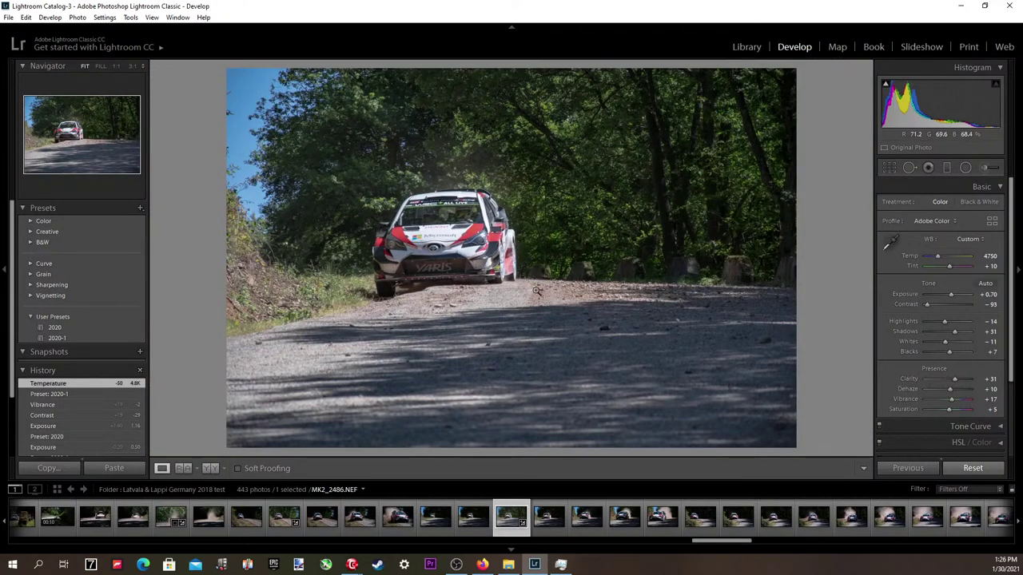
# Adjust the tone of MK2_2486 to exposure +0.60, contrast −76 and shadows +21.
pyautogui.click(988, 294)
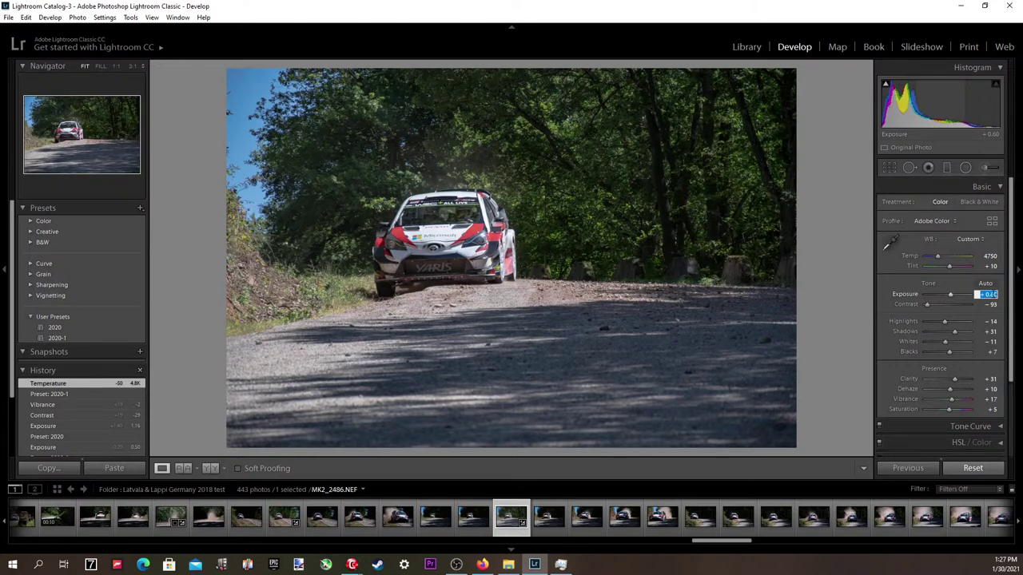
pyautogui.press('Down')
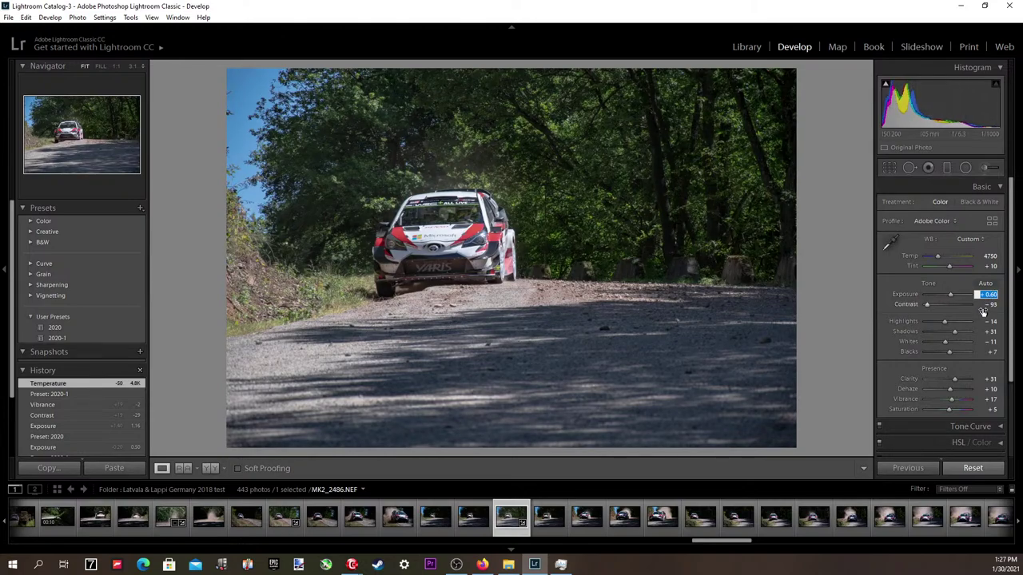
pyautogui.moveTo(925, 304); pyautogui.dragTo(951, 331)
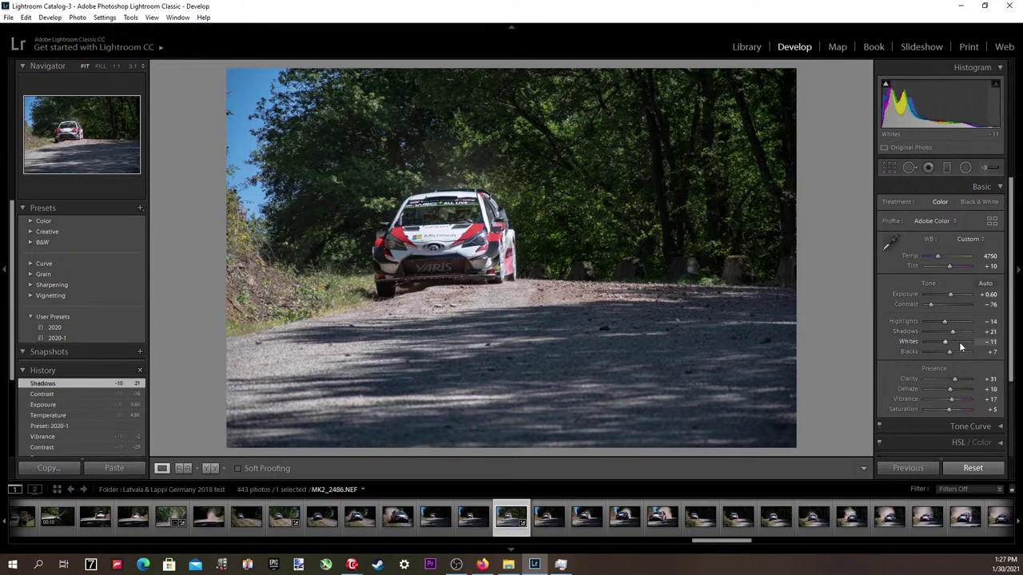
# Set whites to −39 and blacks to +22 using the clipping preview, and check the car's detail.
pyautogui.click(988, 342)
pyautogui.hotkey('alt', 'Up')
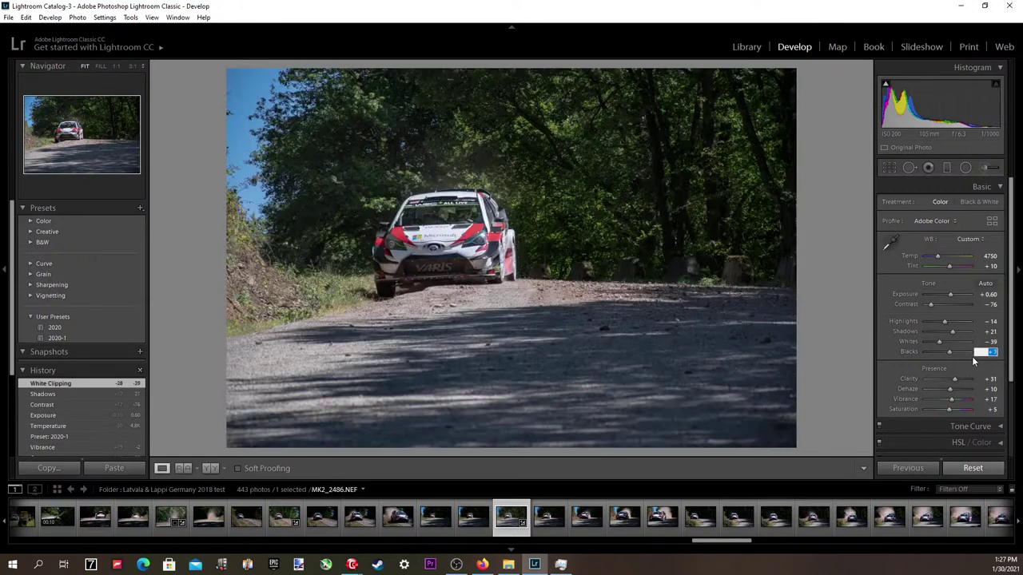
pyautogui.press('Tab')
pyautogui.press('alt')
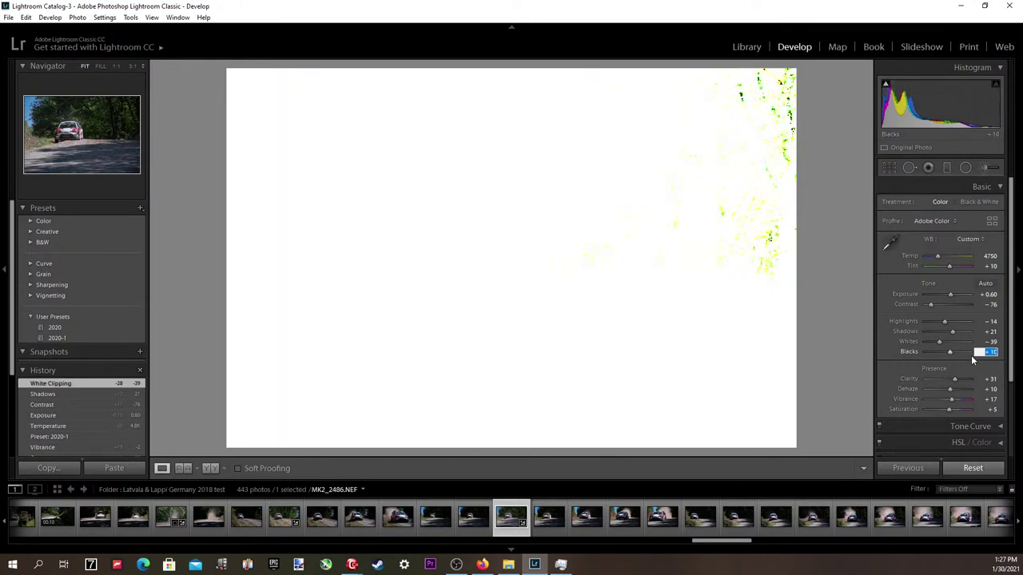
pyautogui.press('Up')
pyautogui.press('Up')
pyautogui.press('Up')
pyautogui.press('Up')
pyautogui.press('Up')
pyautogui.press('Up')
pyautogui.press('Up')
pyautogui.press('Up')
pyautogui.press('Up')
pyautogui.press('Up')
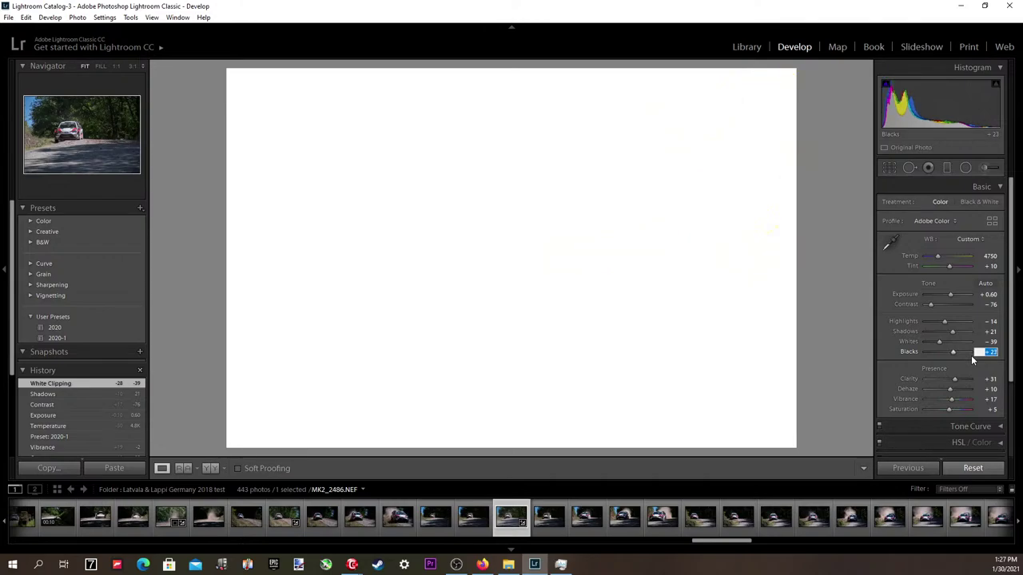
pyautogui.press('Return')
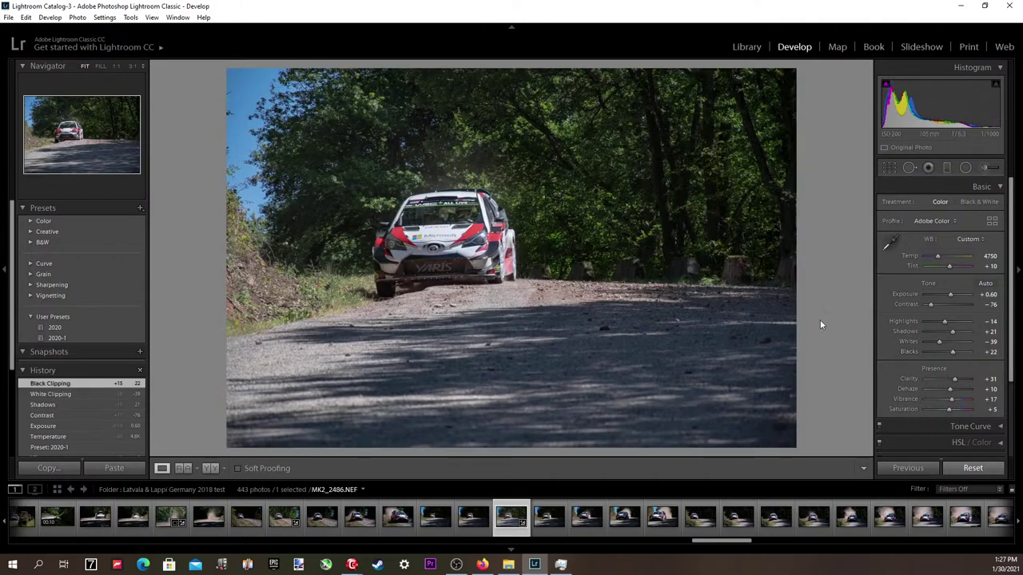
pyautogui.click(491, 252)
pyautogui.click(486, 252)
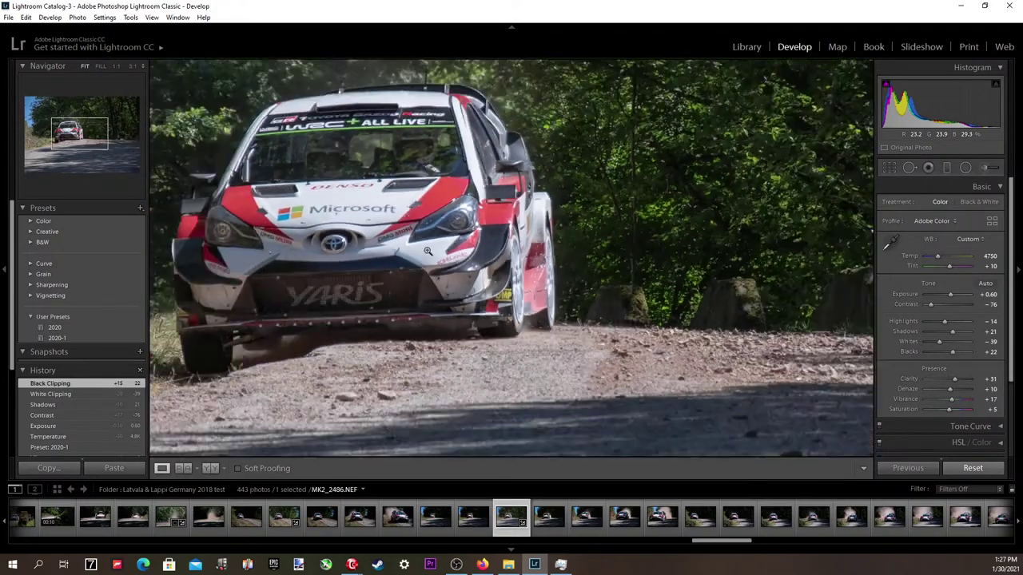
pyautogui.press('Right')
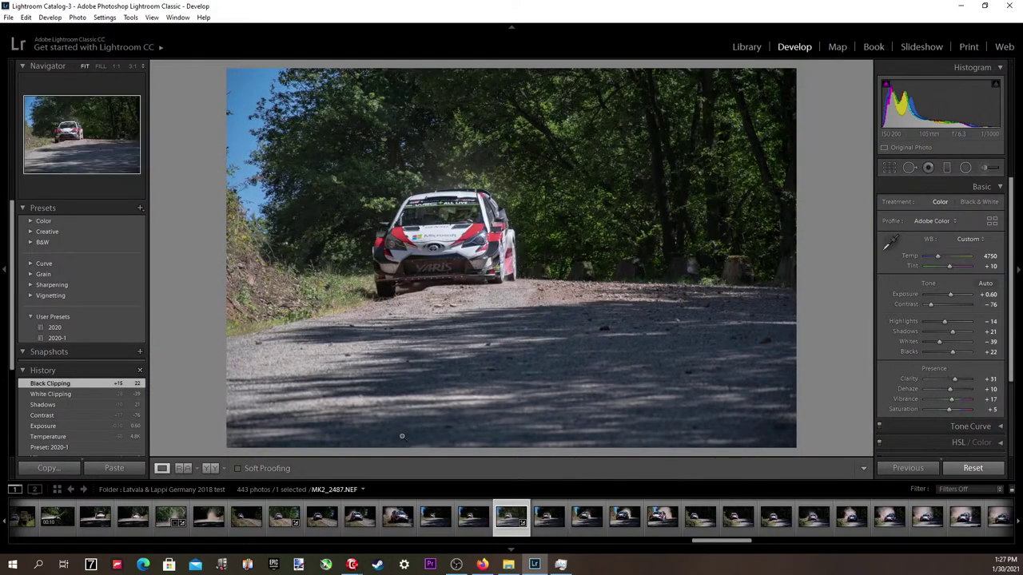
# Open the export settings for MK2_2486, edit the selected text watermark and anchor it at the photo's middle left.
pyautogui.click(8, 16)
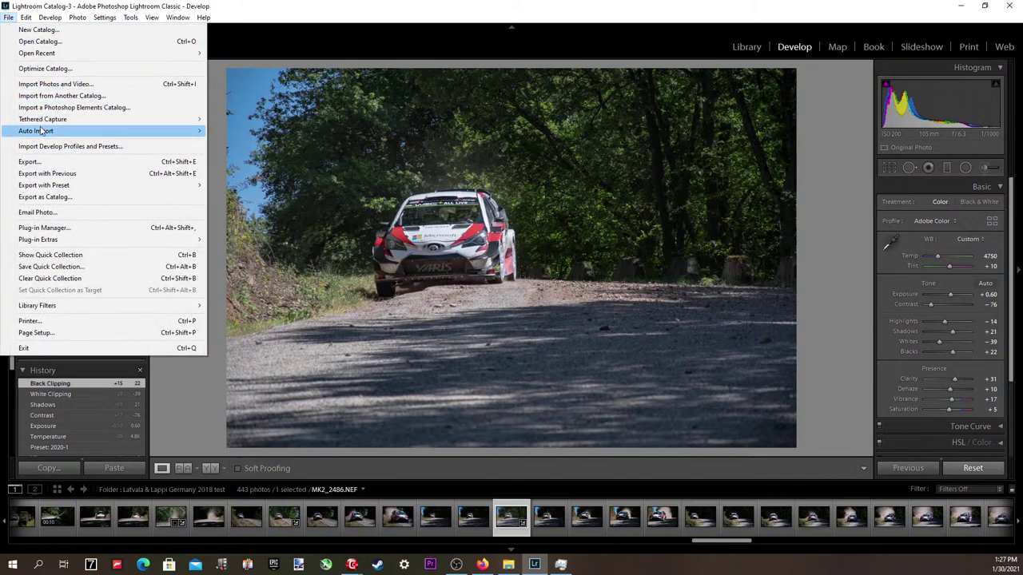
pyautogui.click(41, 163)
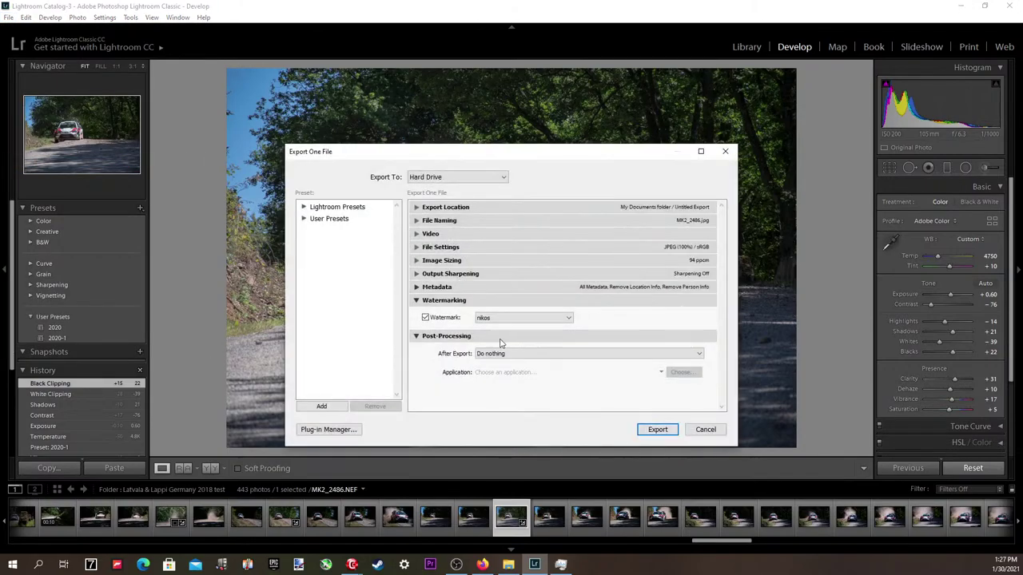
pyautogui.click(506, 320)
pyautogui.click(492, 373)
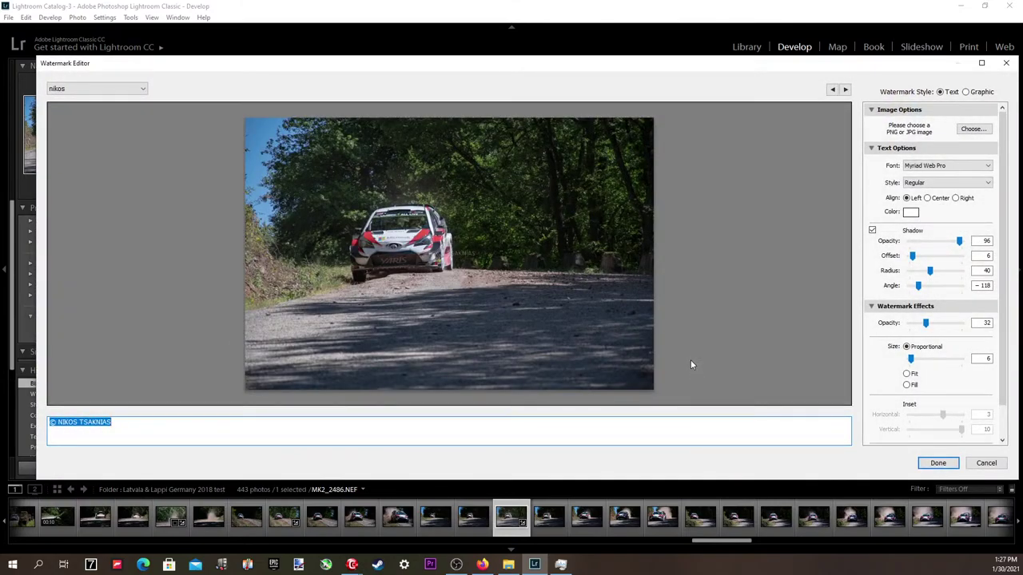
pyautogui.scroll(-1, 927, 426)
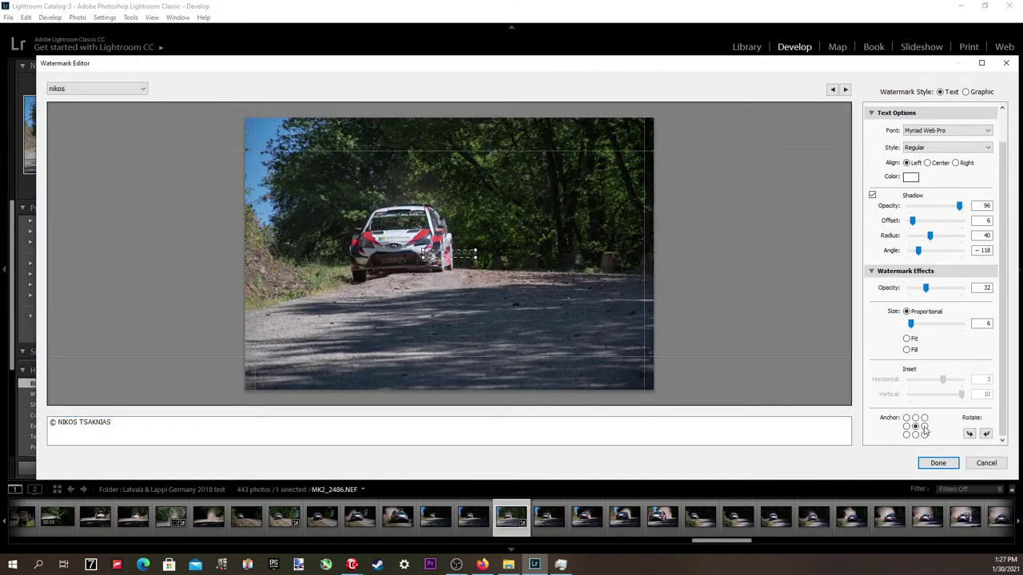
pyautogui.click(925, 426)
pyautogui.click(907, 426)
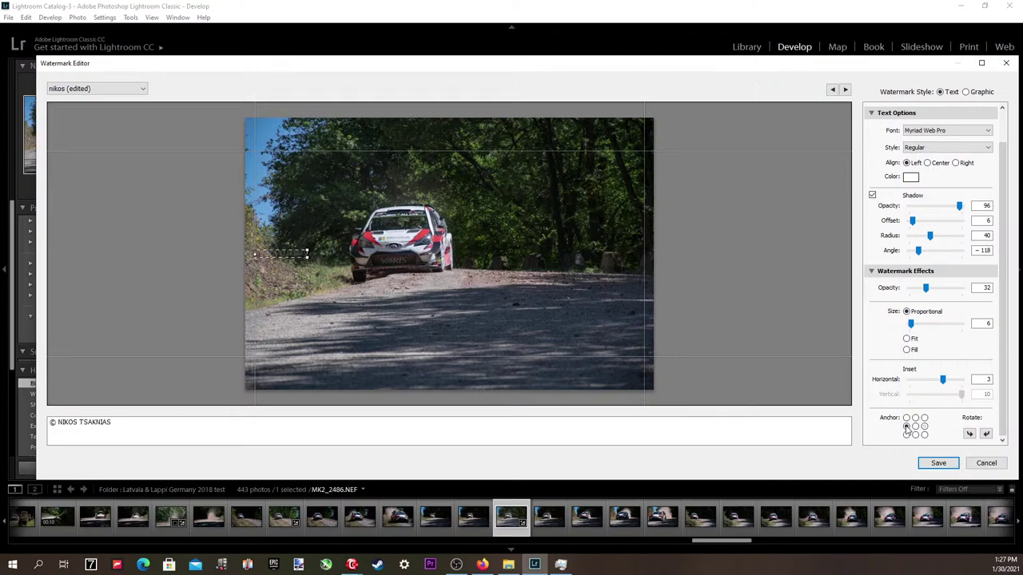
# Set the watermark's horizontal inset to 10 and slightly enlarge its proportional size.
pyautogui.moveTo(943, 380); pyautogui.dragTo(971, 352)
pyautogui.click(982, 324)
pyautogui.press('Up')
pyautogui.press('Up')
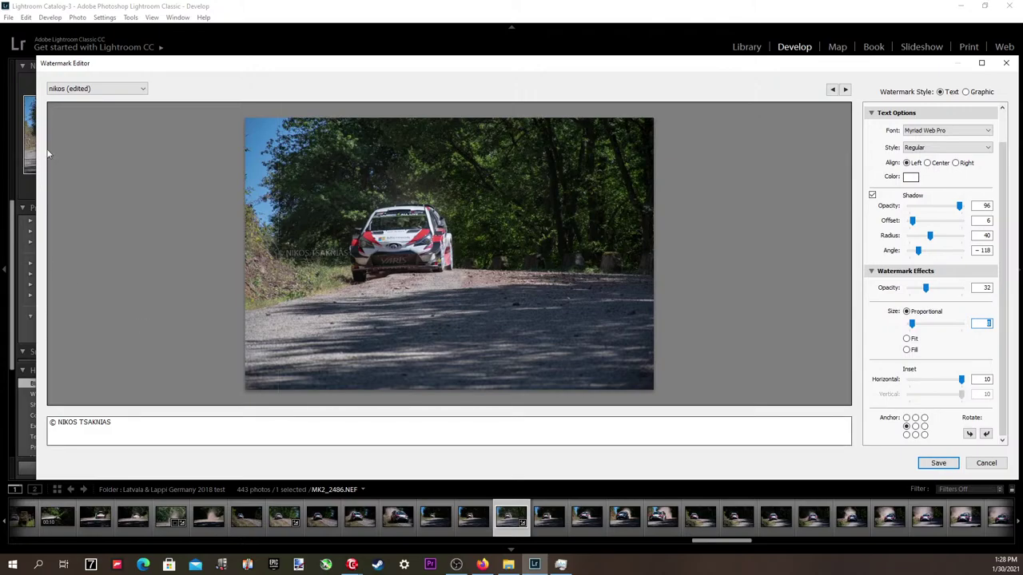
# Update the watermark preset with the changed placement and size, and export MK2_2486 as a JPEG.
pyautogui.click(82, 88)
pyautogui.click(87, 168)
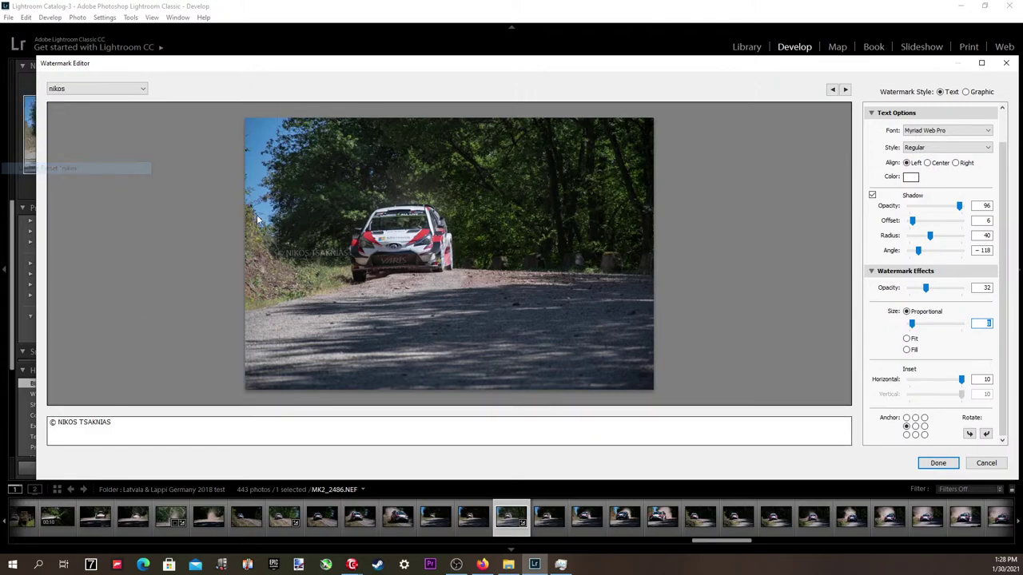
pyautogui.click(938, 463)
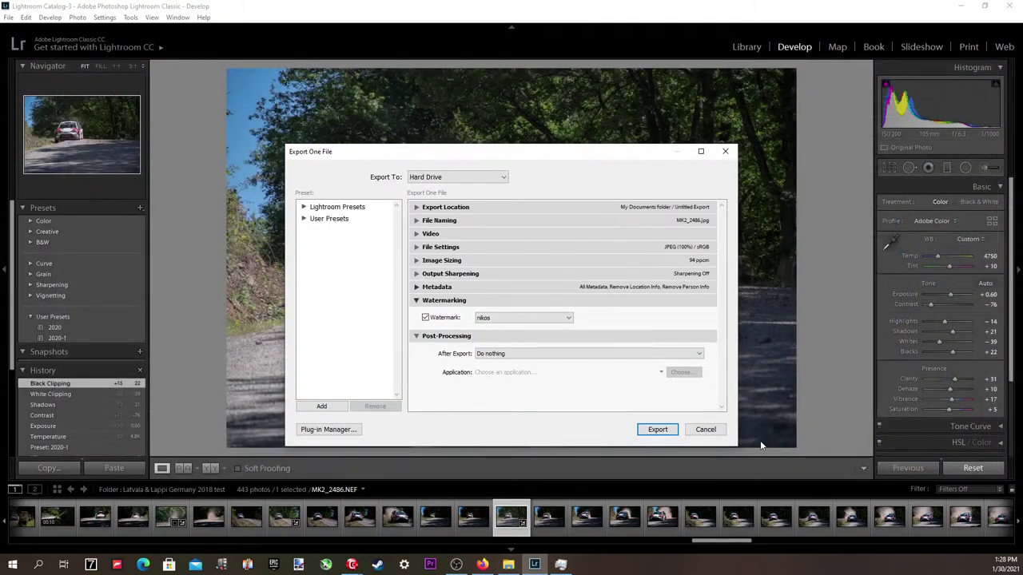
pyautogui.click(658, 429)
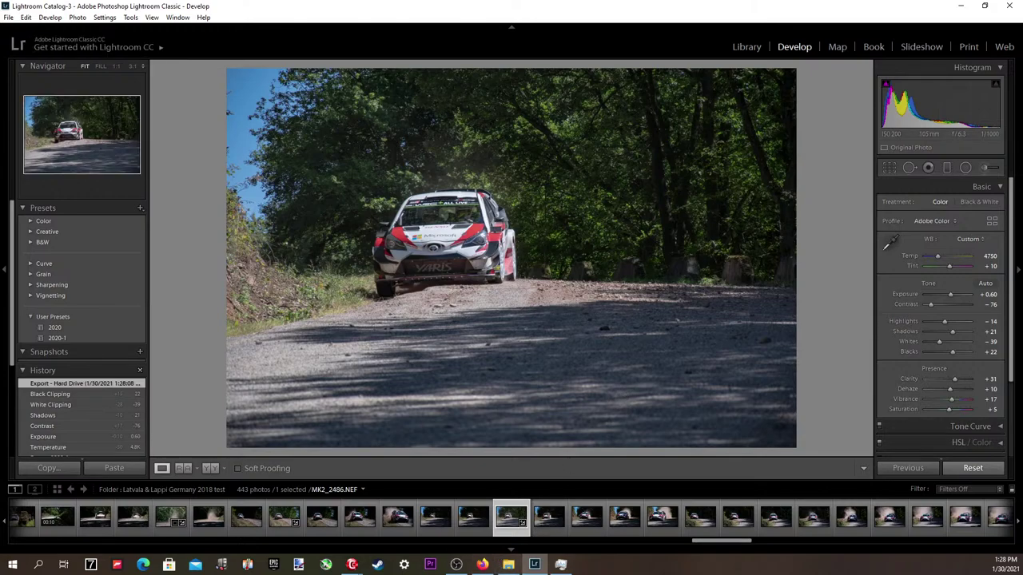
# Open the exported MK2_2486.jpg from its export folder in Photos and view it full screen.
pyautogui.hotkey('alt', 'Tab')
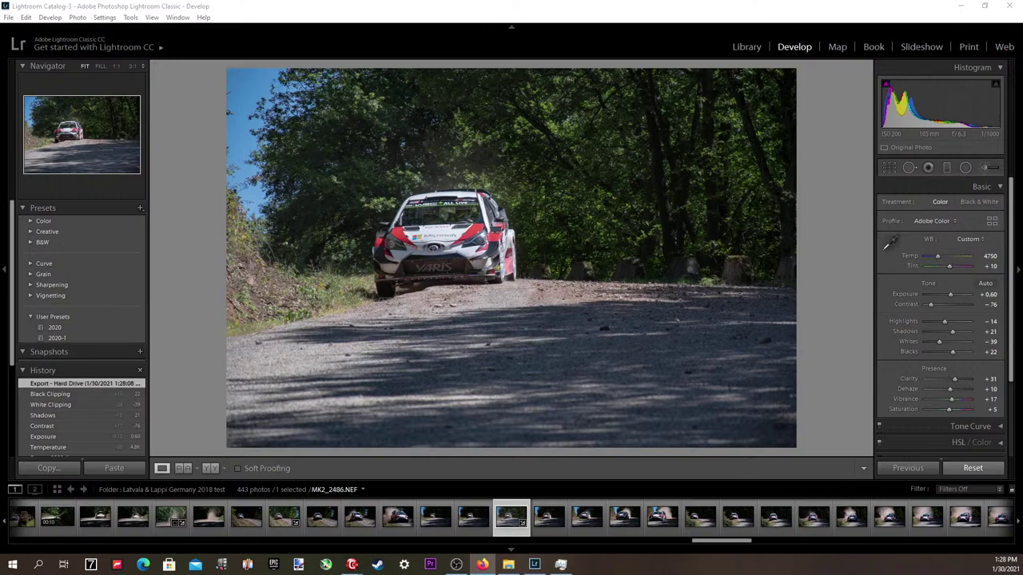
pyautogui.scroll(-3, 81, 336)
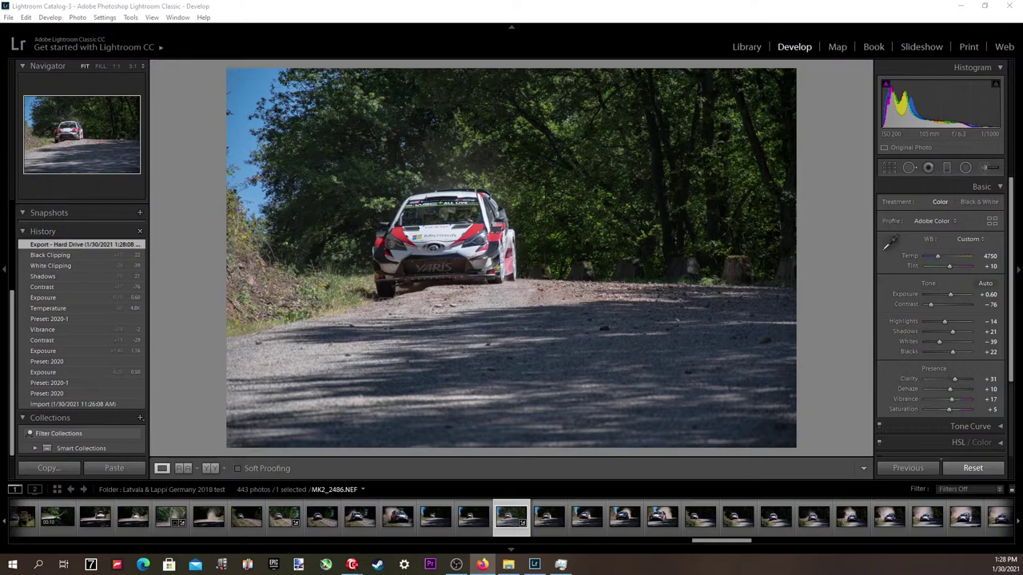
pyautogui.click(508, 564)
pyautogui.doubleClick(602, 464)
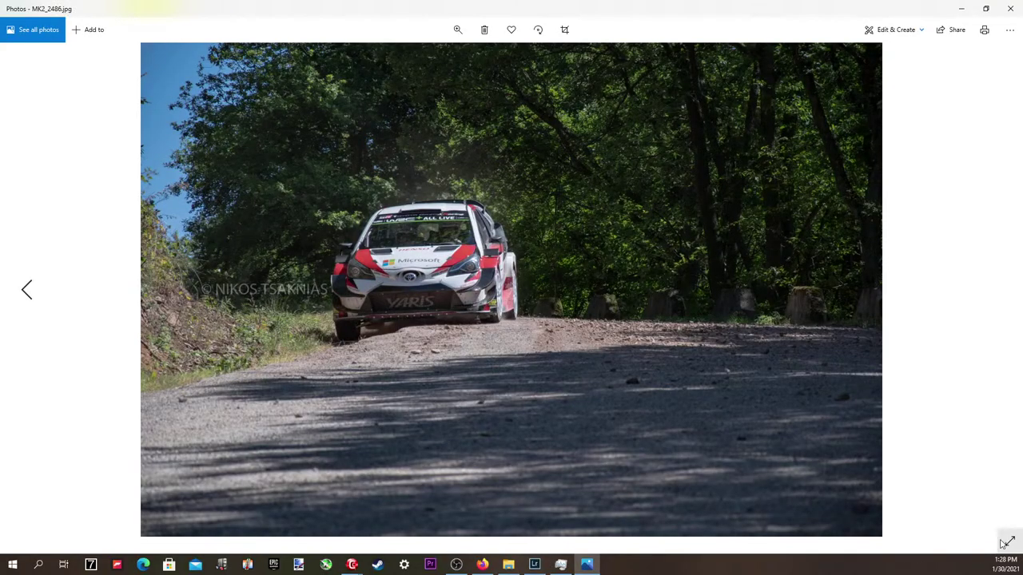
pyautogui.click(1007, 542)
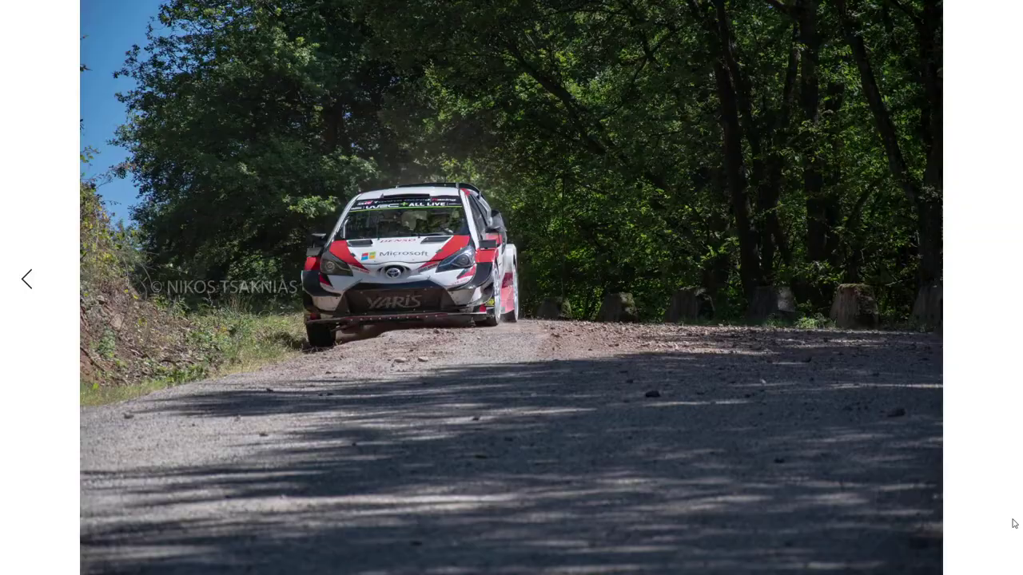
# Browse the neighbouring exported photos at full screen to compare the watermark placement, and leave full screen at MK2_2486.jpg.
pyautogui.press('Left')
pyautogui.click(1013, 524)
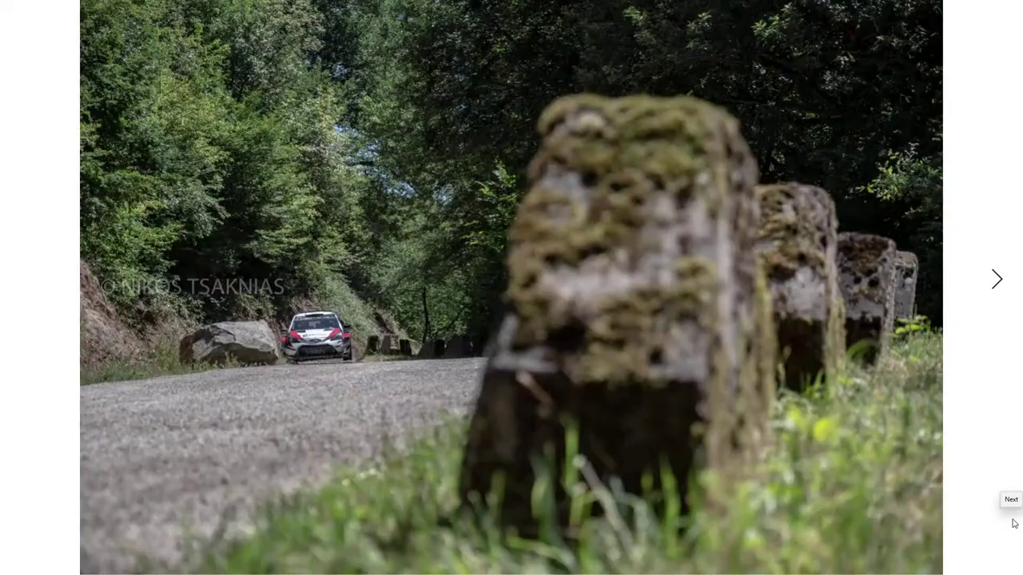
pyautogui.click(1013, 523)
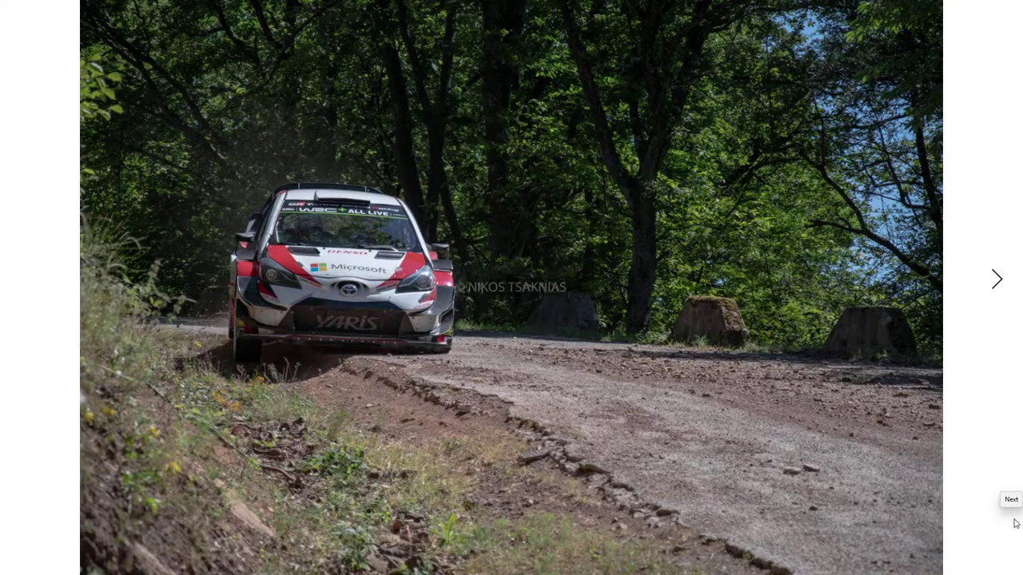
pyautogui.click(1014, 522)
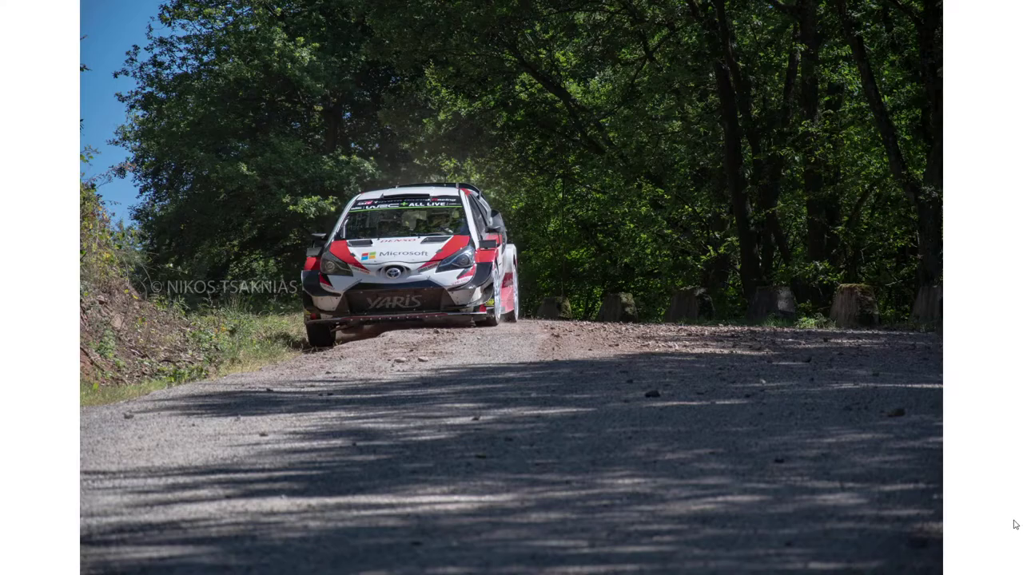
pyautogui.click(1016, 523)
pyautogui.click(1017, 524)
pyautogui.press('Escape')
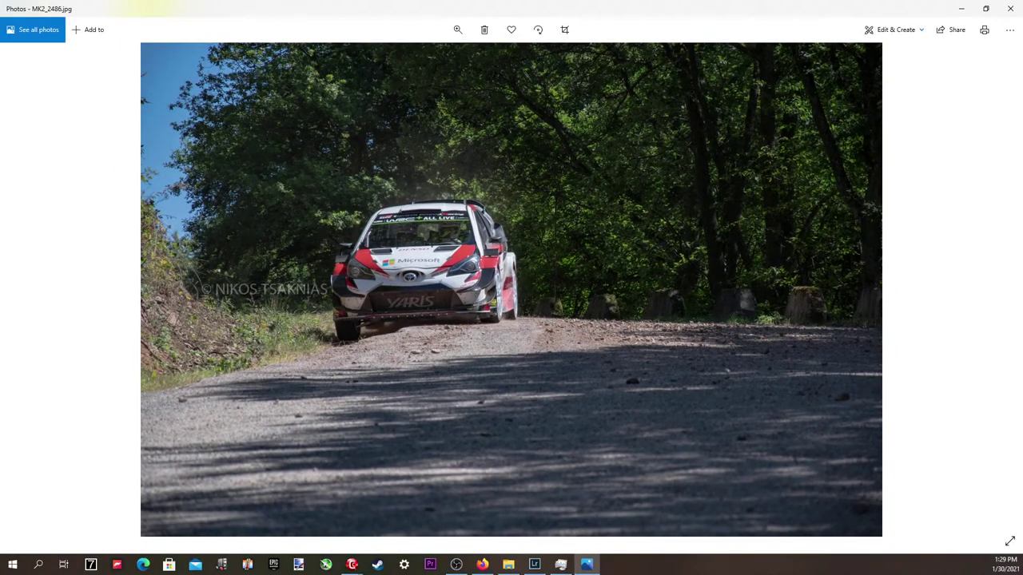
# Close the photo viewer and switch back to Lightroom, showing the test folder as a Library grid.
pyautogui.click(1010, 8)
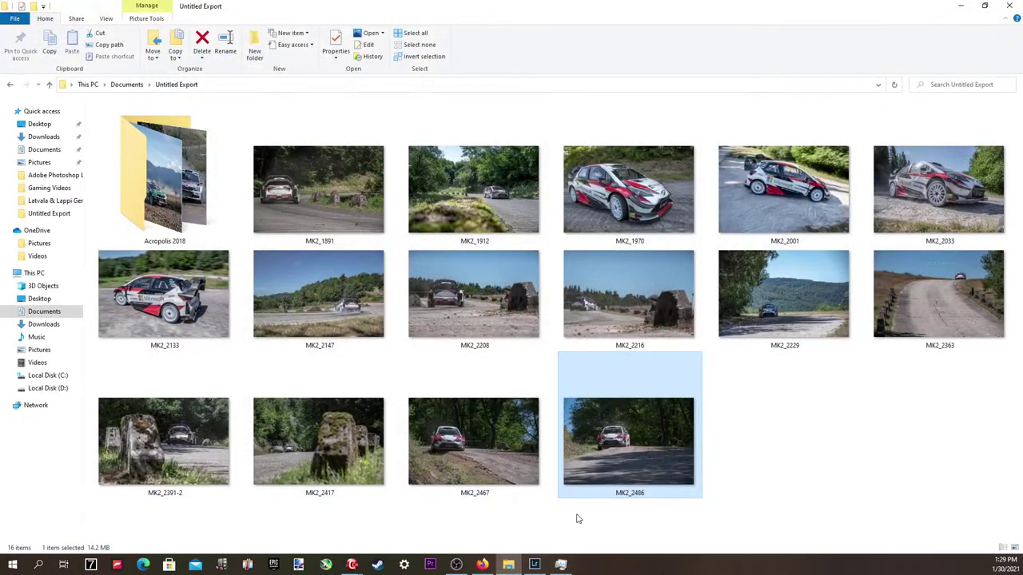
pyautogui.click(488, 570)
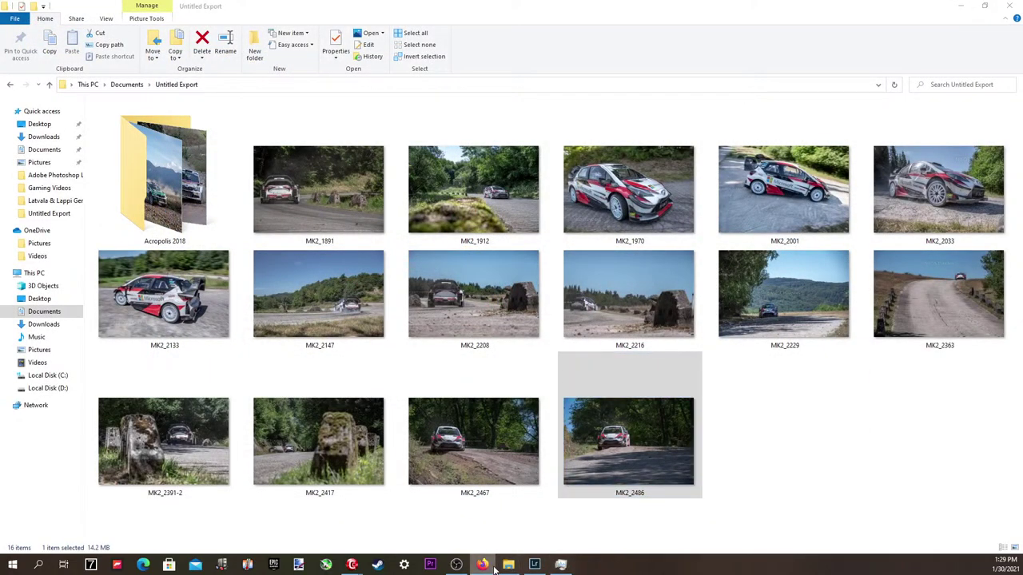
pyautogui.click(533, 566)
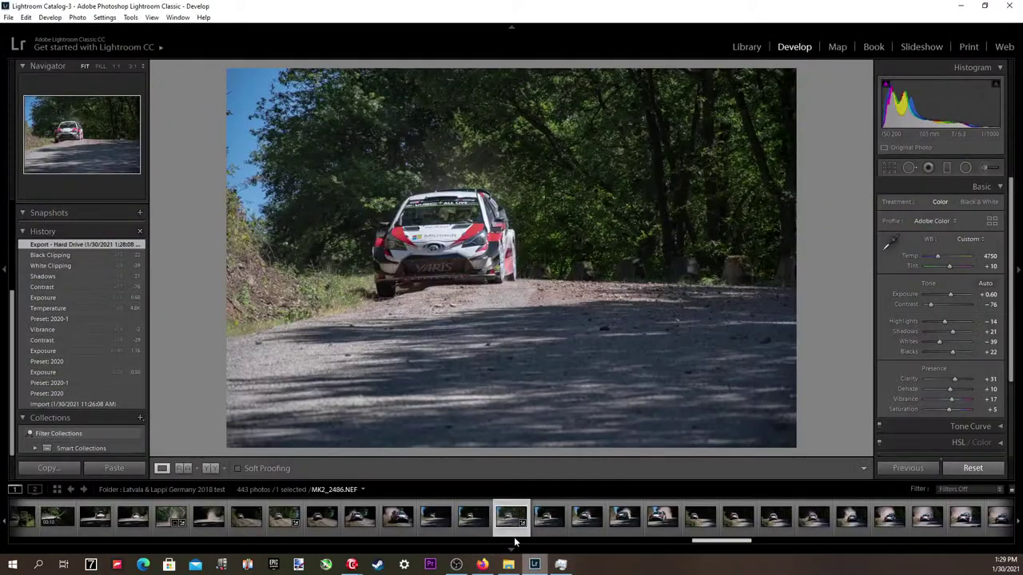
pyautogui.click(58, 489)
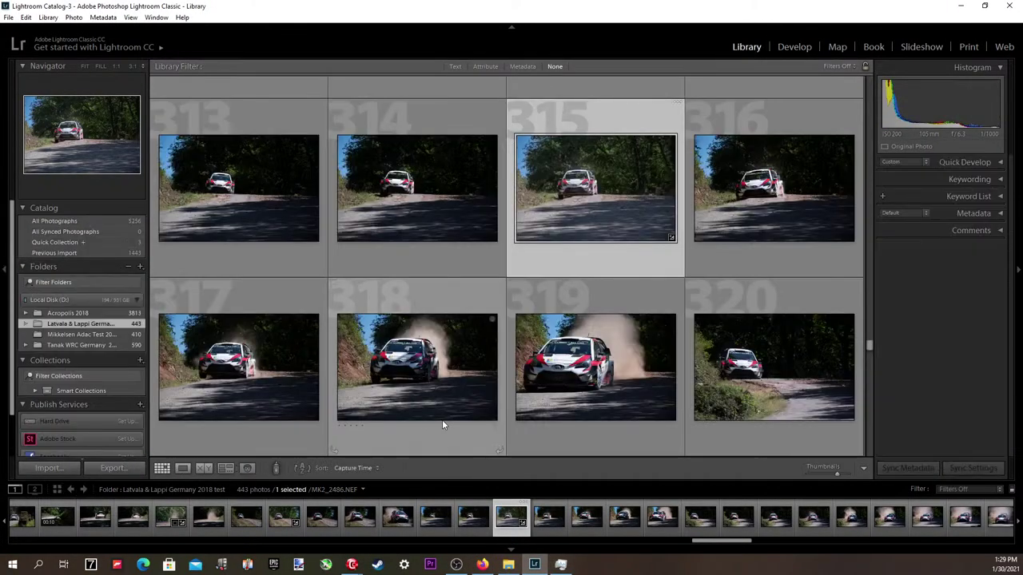
# Browse the frames following MK2_2486 and check the windscreen sharpness of MK2_2507 at 1:1.
pyautogui.doubleClick(553, 372)
pyautogui.press('Right')
pyautogui.press('Right')
pyautogui.press('Right')
pyautogui.press('Right')
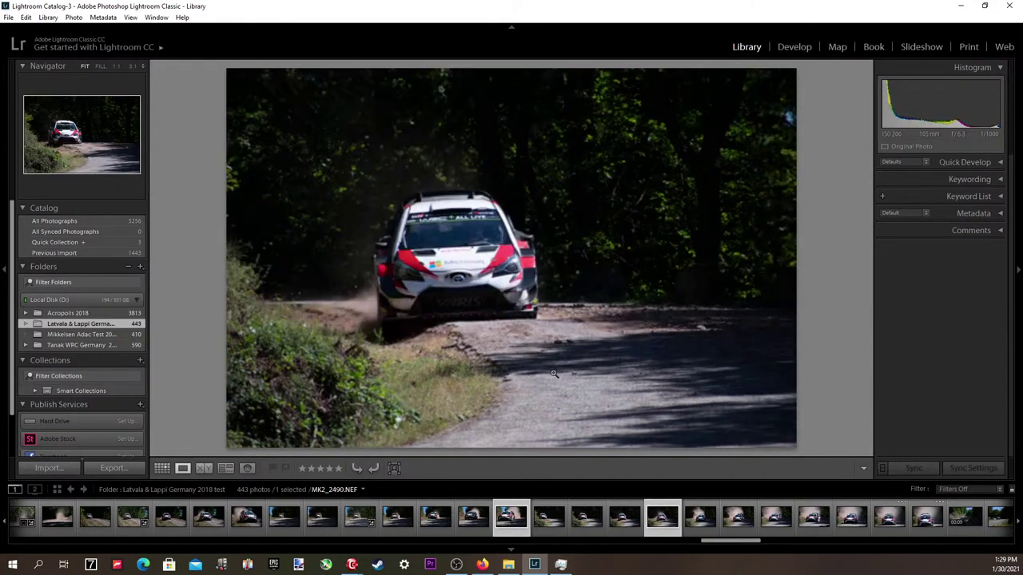
pyautogui.press('Right')
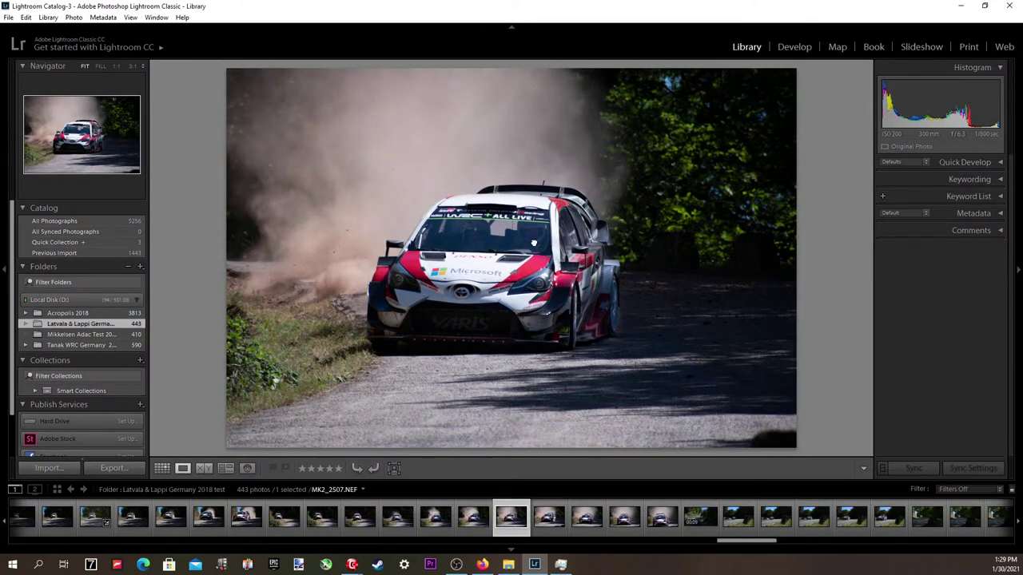
pyautogui.click(534, 243)
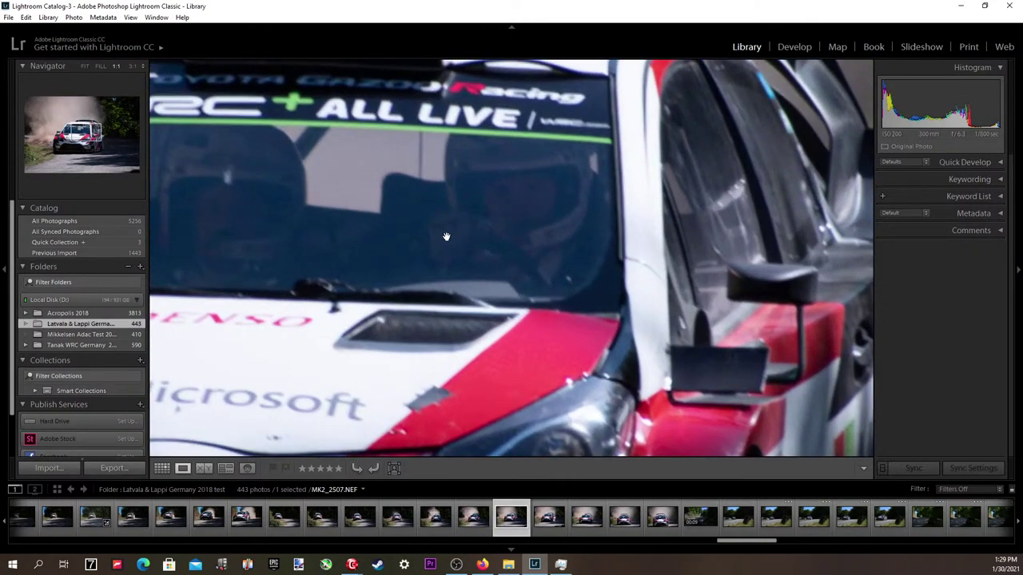
pyautogui.click(476, 241)
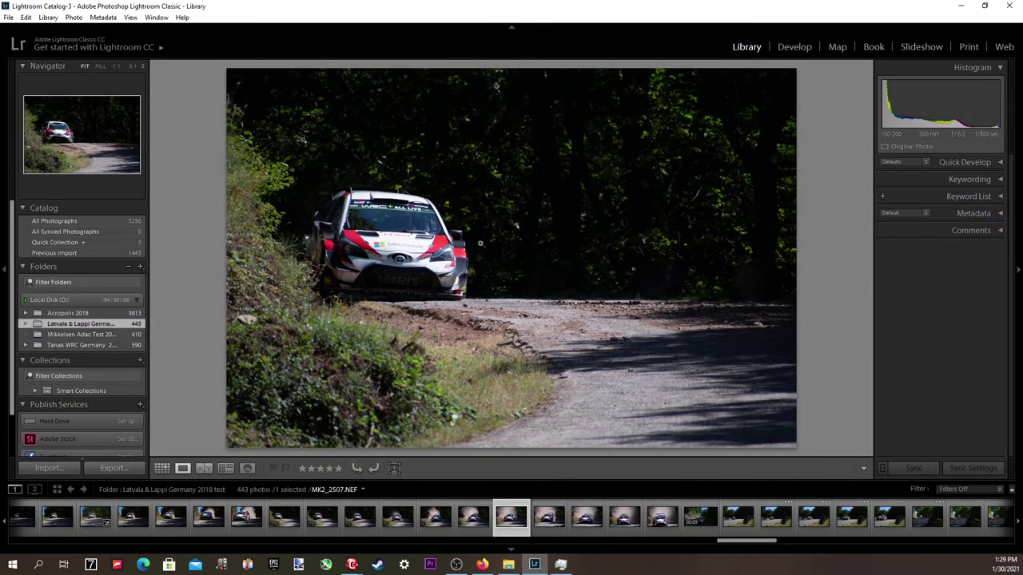
# Compare the frames around MK2_2505 and open MK2_2505 in the Develop module.
pyautogui.press('Right')
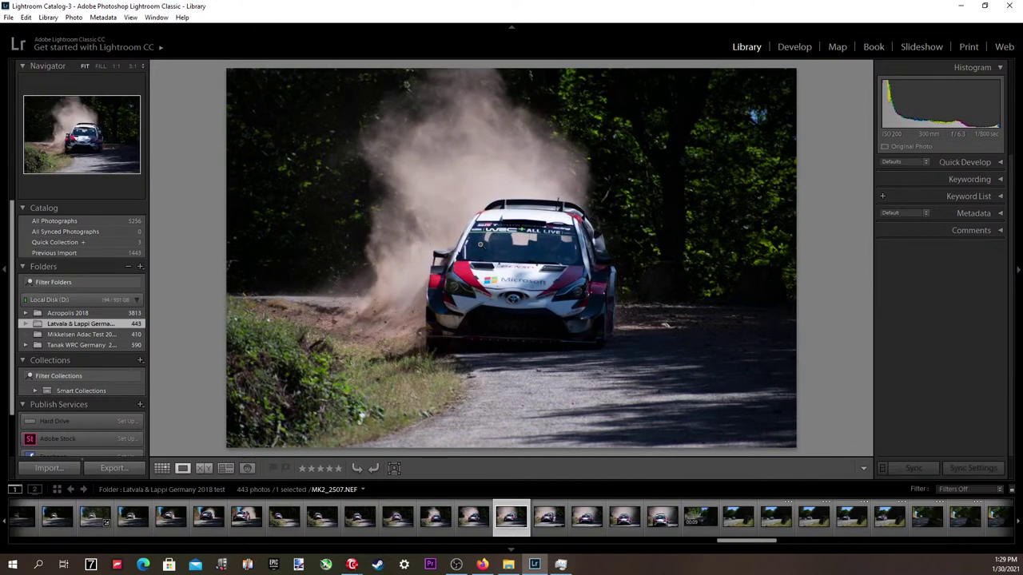
pyautogui.press('Left')
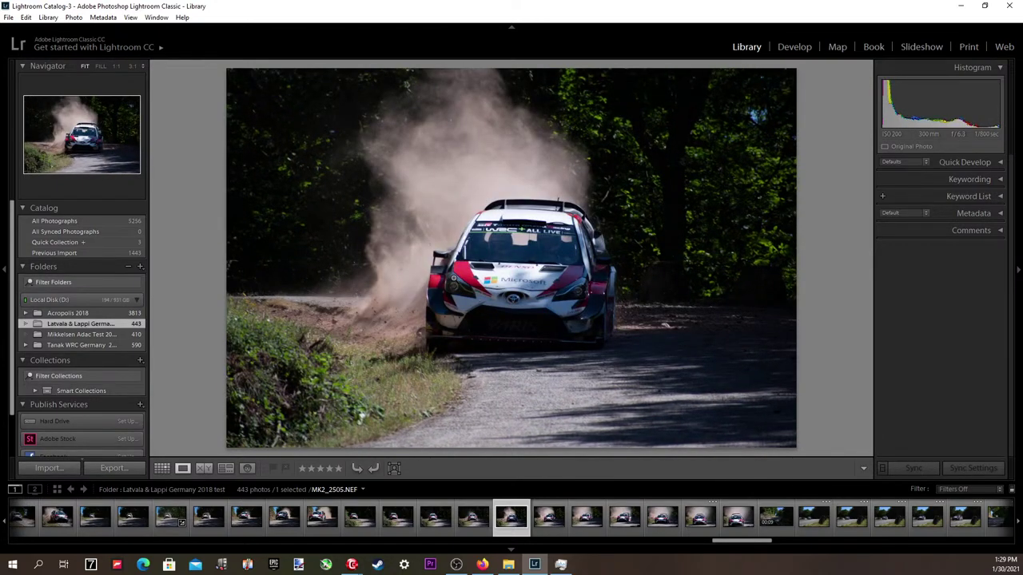
pyautogui.press('Left')
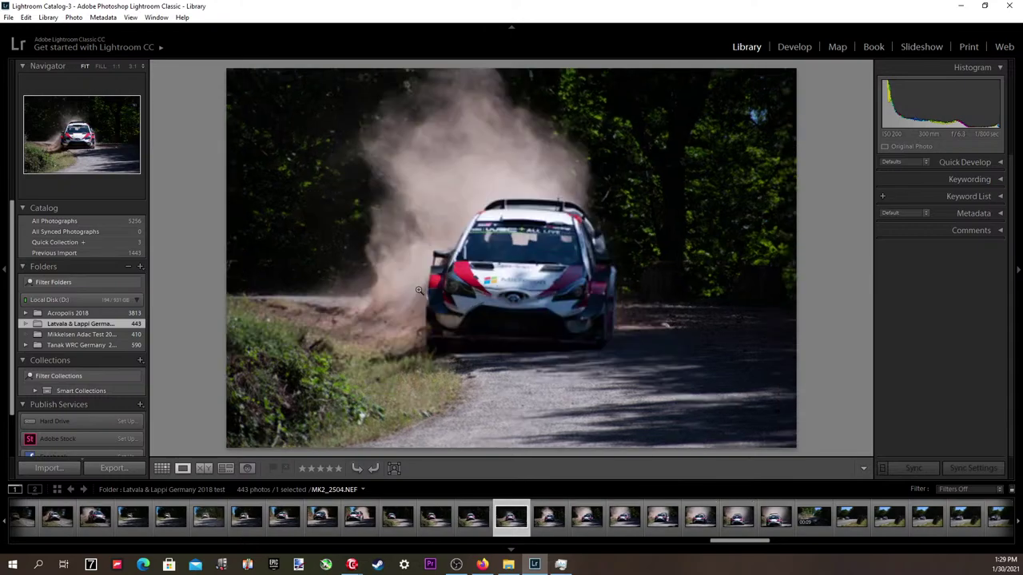
pyautogui.press('Right')
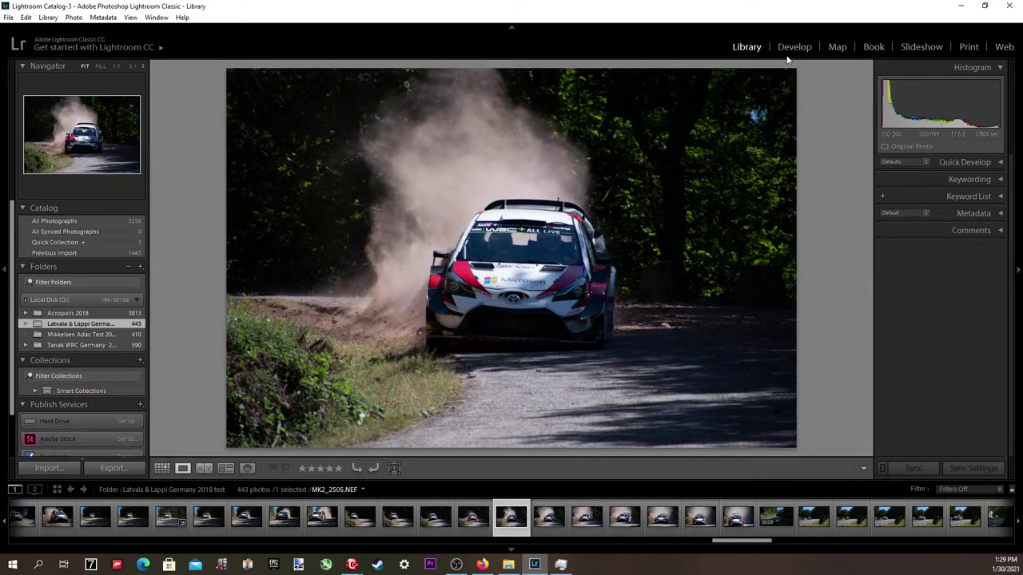
pyautogui.click(791, 48)
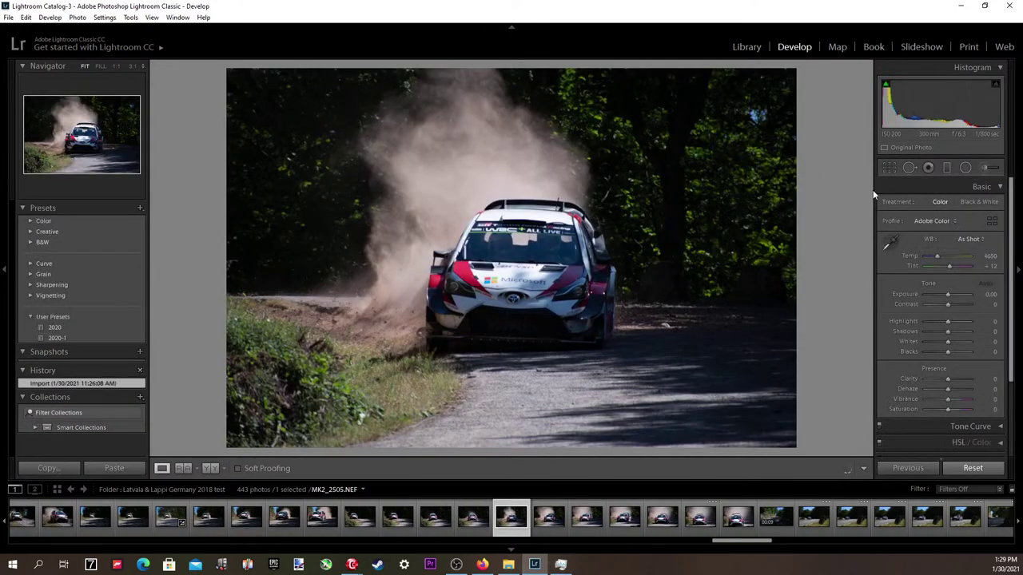
# Apply the 2020-1 user preset to MK2_2505 and set its Exposure to +0.60.
pyautogui.click(55, 335)
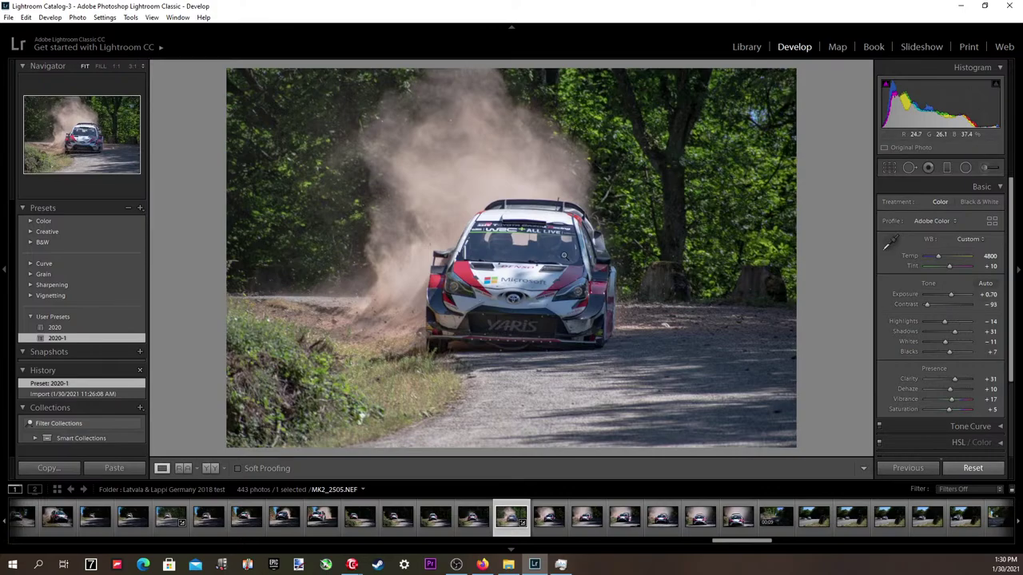
pyautogui.click(560, 254)
pyautogui.click(563, 255)
pyautogui.click(989, 294)
pyautogui.press('Down')
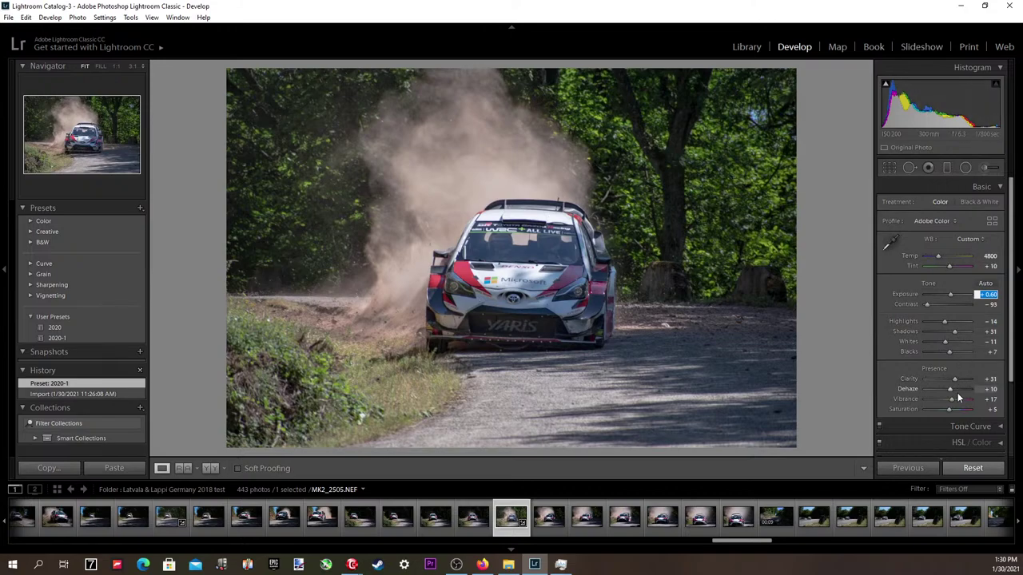
# Set Vibrance to +5 and Clarity to +38 on MK2_2505.
pyautogui.moveTo(951, 403); pyautogui.dragTo(944, 398)
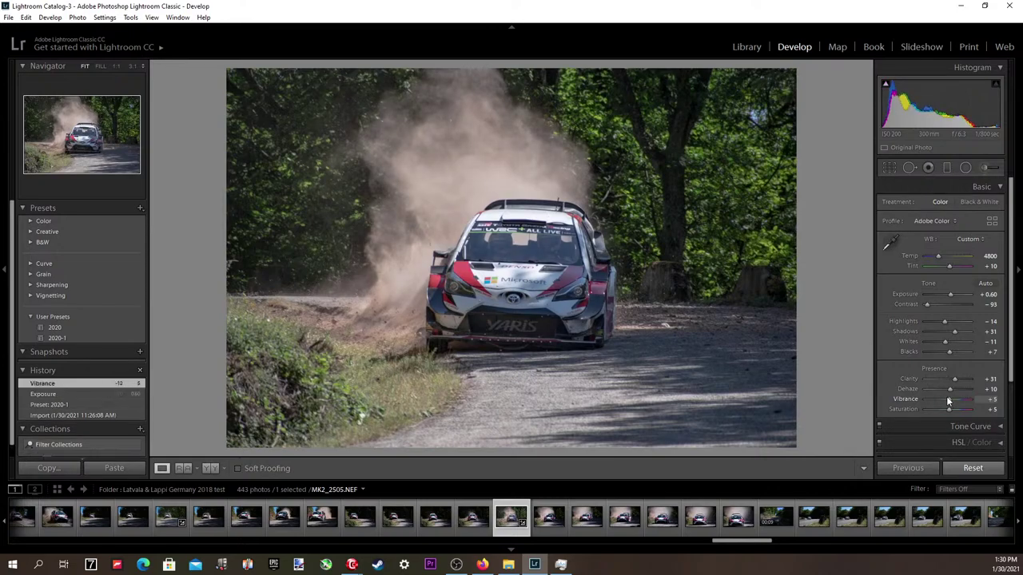
pyautogui.moveTo(958, 385); pyautogui.dragTo(958, 381)
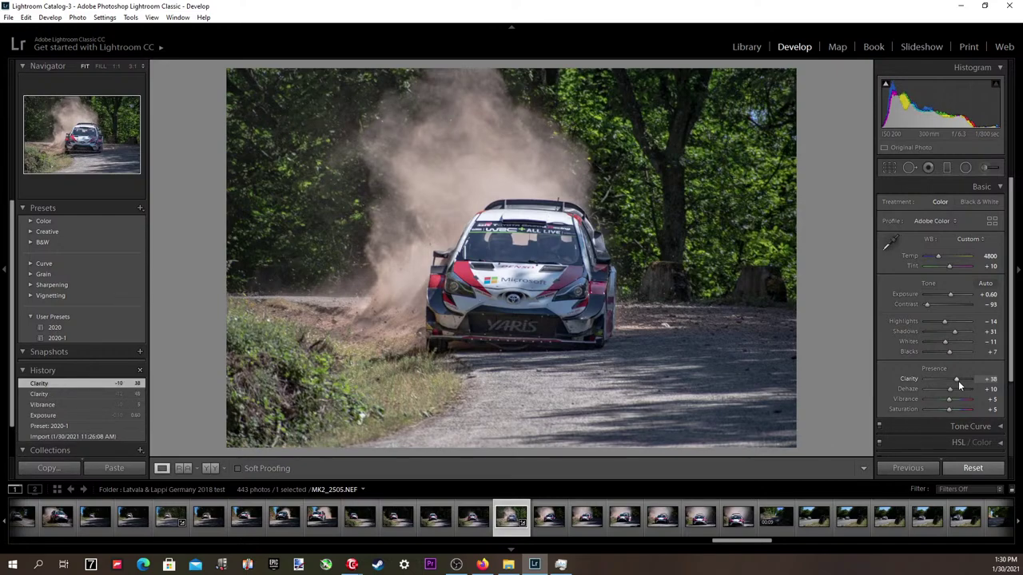
# Set MK2_2505's Whites to −18 using the clipping preview.
pyautogui.click(990, 341)
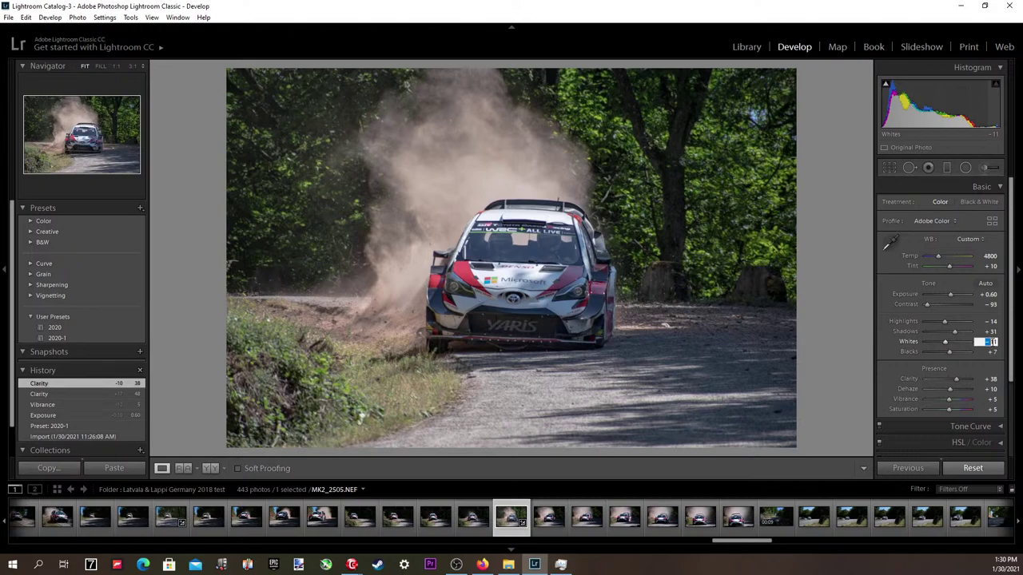
pyautogui.hotkey('alt', 'Up')
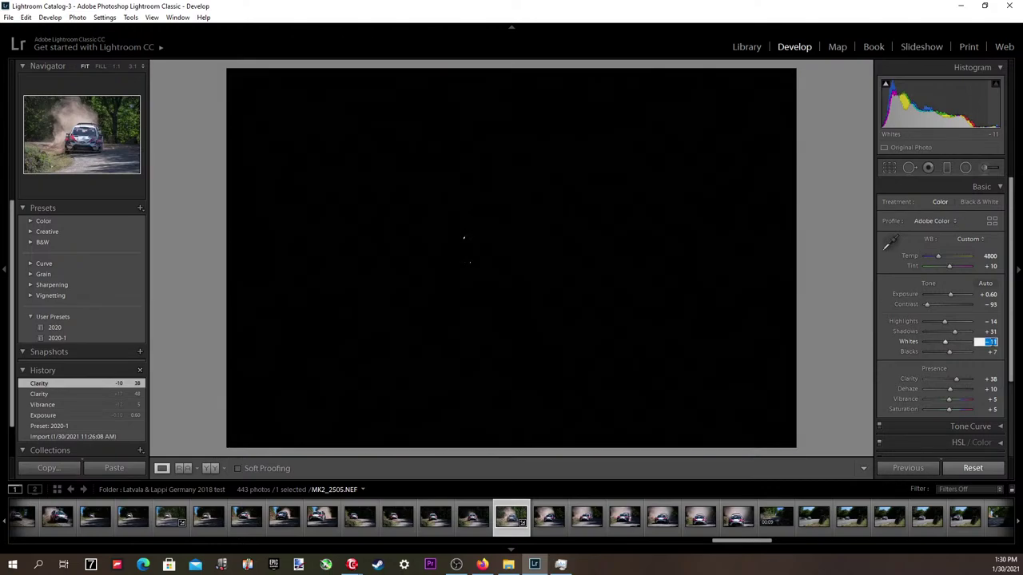
pyautogui.hotkey('alt', 'Down')
pyautogui.hotkey('alt', 'Down')
pyautogui.hotkey('alt', 'Down')
# Set MK2_2505's Blacks to +19 using the clipping preview.
pyautogui.press('Tab')
pyautogui.press('alt')
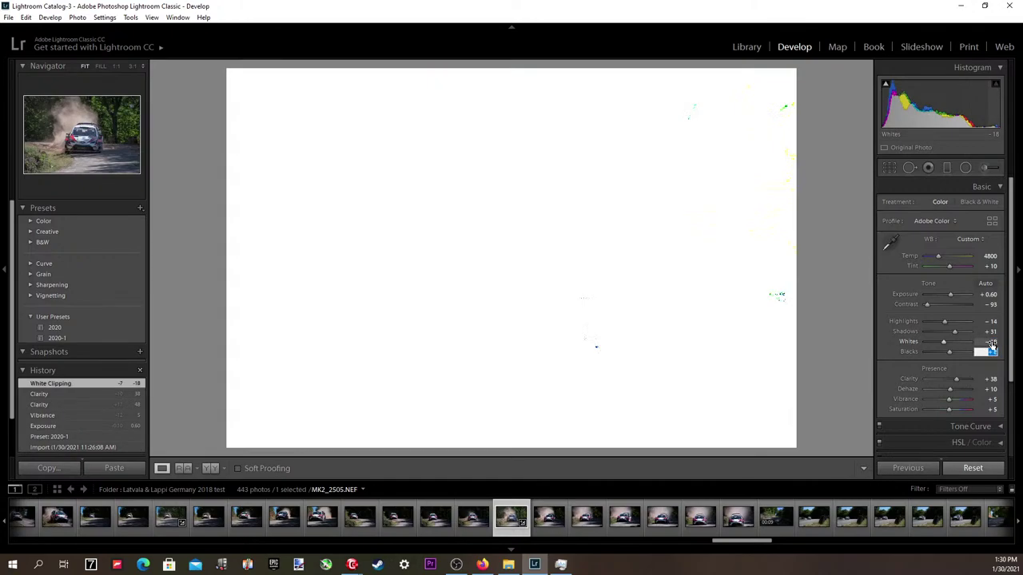
pyautogui.hotkey('alt', 'Up')
pyautogui.hotkey('alt', 'Up')
pyautogui.hotkey('alt', 'Up')
pyautogui.hotkey('alt', 'Down')
pyautogui.hotkey('alt', 'Down')
pyautogui.hotkey('alt', 'Down')
pyautogui.press('Return')
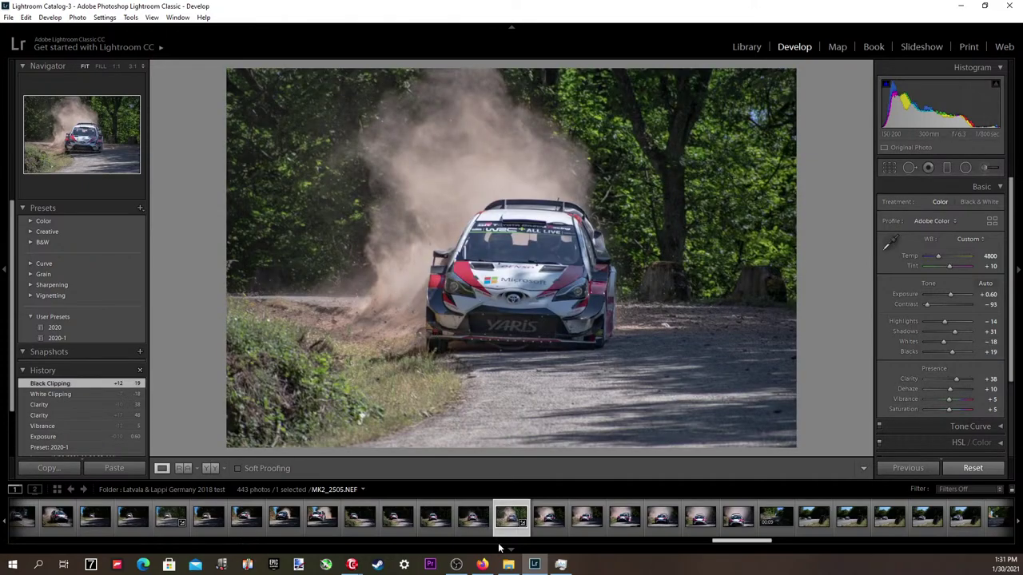
# View the two unedited frames just before MK2_2505 for comparison, and return to MK2_2505.
pyautogui.click(472, 520)
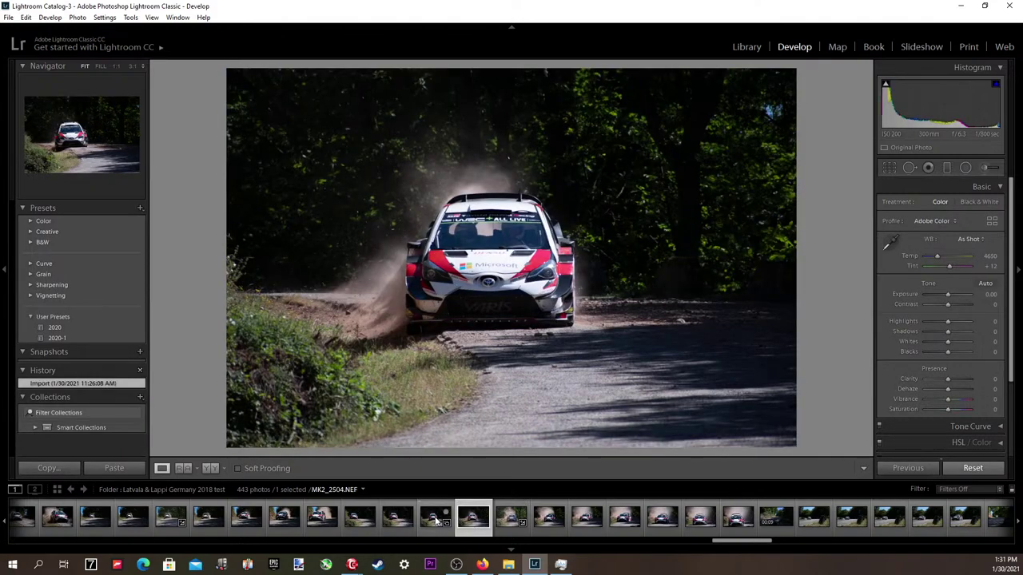
pyautogui.click(444, 521)
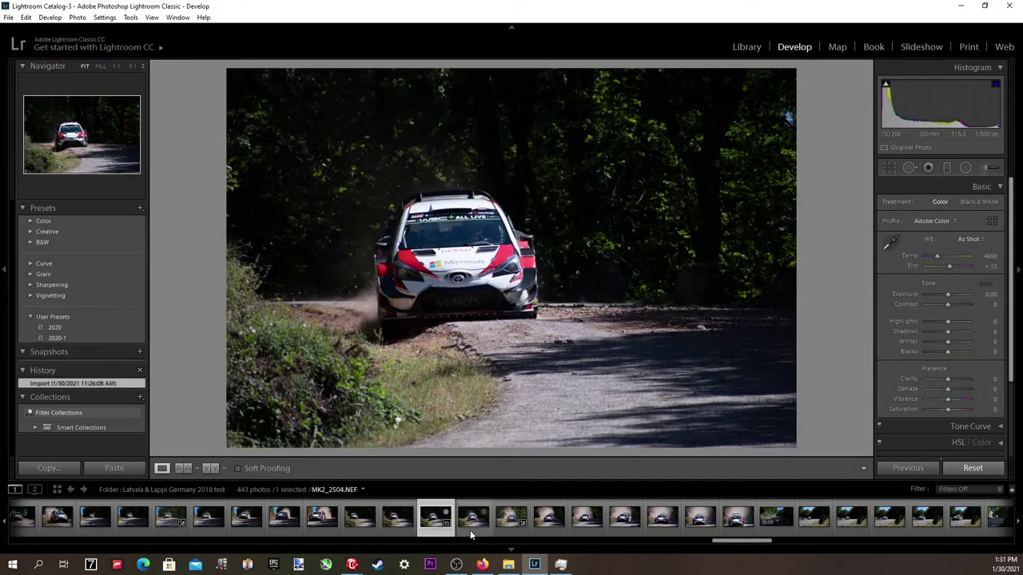
pyautogui.click(502, 527)
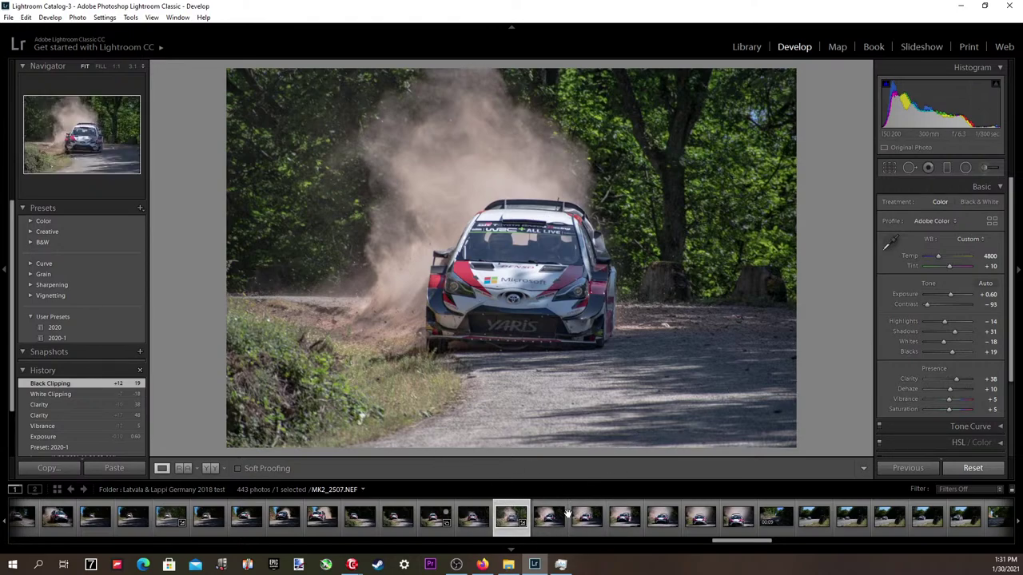
# Set MK2_2505's Exposure to +0.50, Contrast to −81 and Shadows to +29.
pyautogui.click(990, 294)
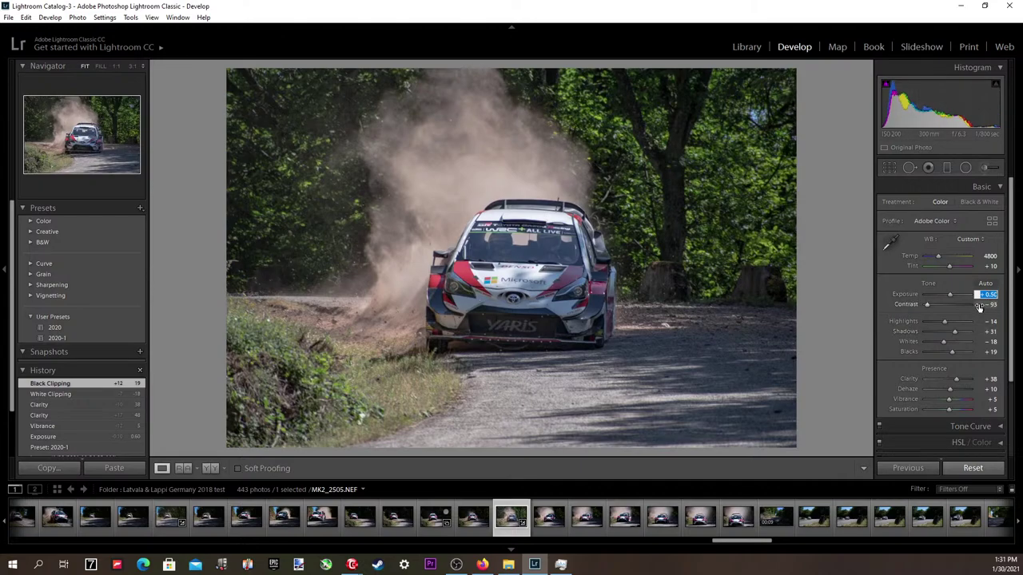
pyautogui.moveTo(929, 307); pyautogui.dragTo(931, 305)
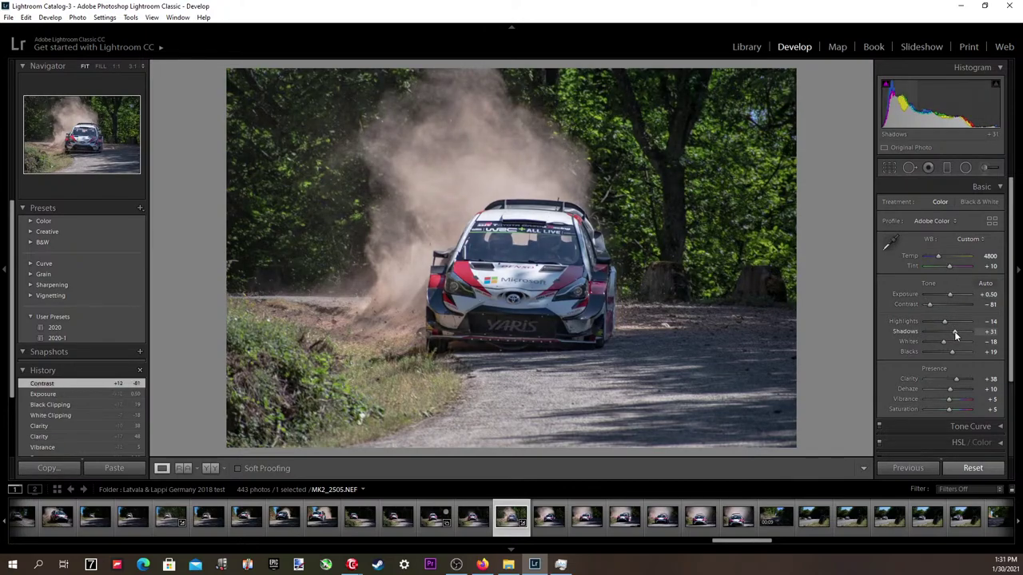
pyautogui.moveTo(956, 335); pyautogui.dragTo(943, 339)
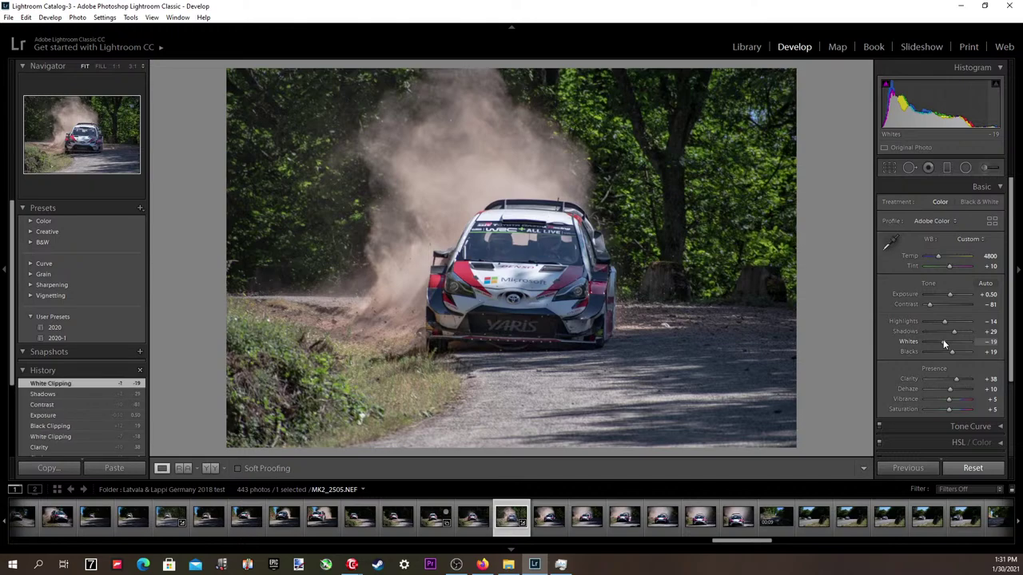
# Set Whites to −5 and Blacks to +17, and check the car's headlight area at 1:1.
pyautogui.doubleClick(943, 342)
pyautogui.moveTo(949, 339); pyautogui.dragTo(952, 354)
pyautogui.click(455, 292)
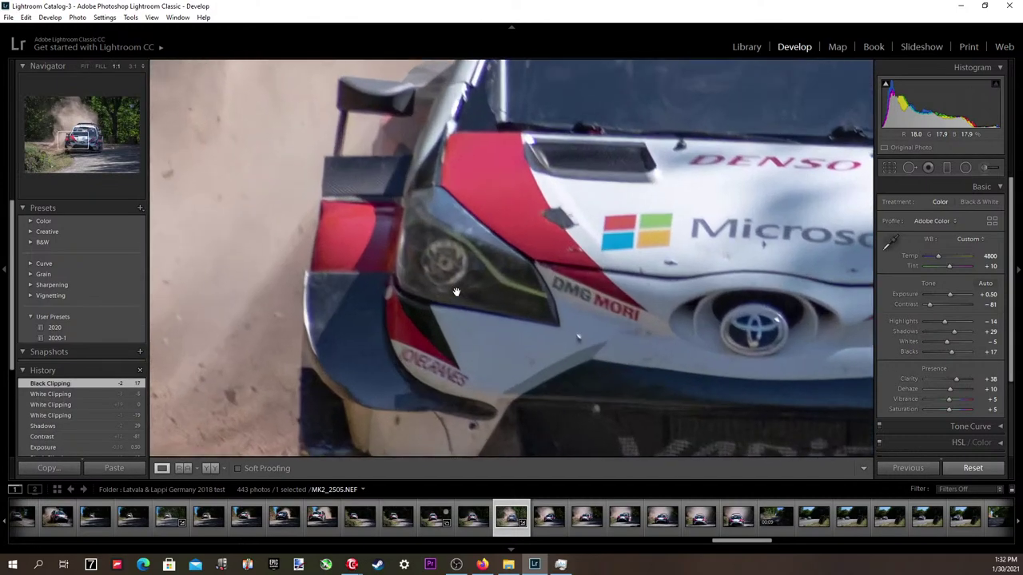
pyautogui.moveTo(456, 292); pyautogui.dragTo(469, 209)
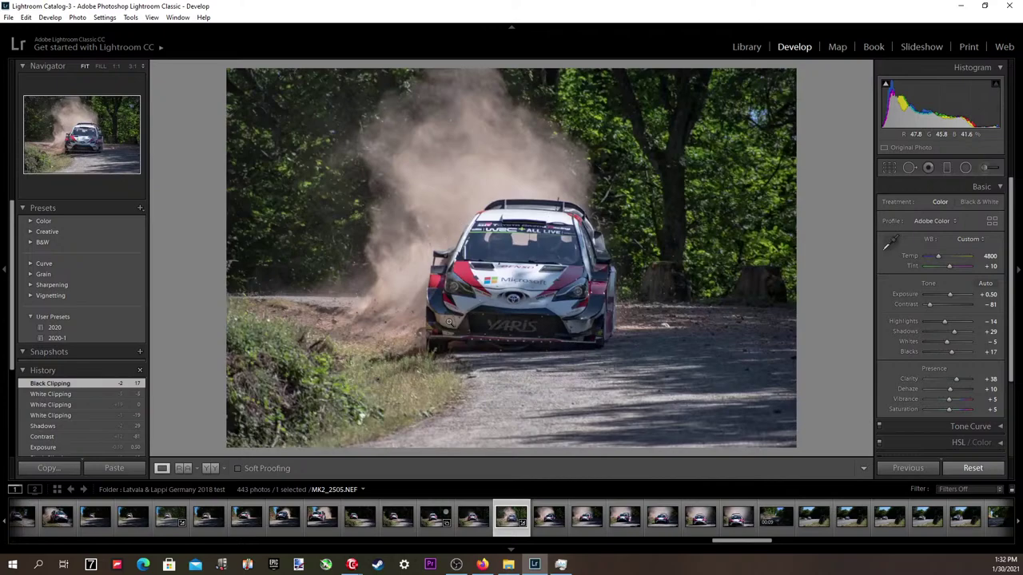
# Paint an Adjustment Brush mask over the grassy bank beside the road in MK2_2505.
pyautogui.click(986, 170)
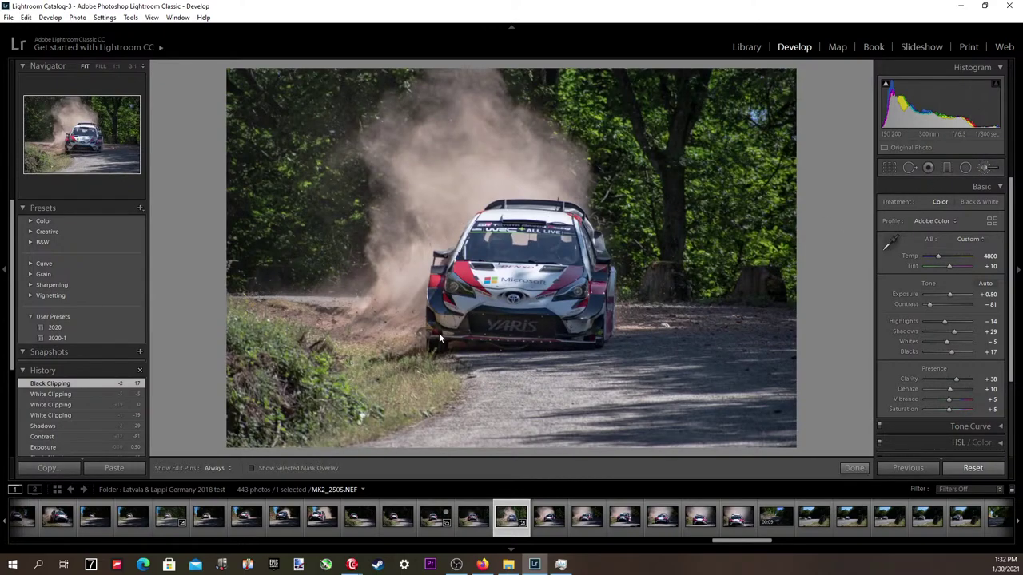
pyautogui.moveTo(337, 393)
pyautogui.mouseDown()
pyautogui.moveTo(351, 409)
pyautogui.moveTo(397, 407)
pyautogui.moveTo(376, 369)
pyautogui.moveTo(250, 422)
pyautogui.moveTo(227, 375)
pyautogui.moveTo(335, 366)
pyautogui.moveTo(272, 336)
pyautogui.moveTo(224, 330)
pyautogui.moveTo(240, 304)
pyautogui.moveTo(352, 359)
pyautogui.moveTo(343, 343)
pyautogui.mouseUp()
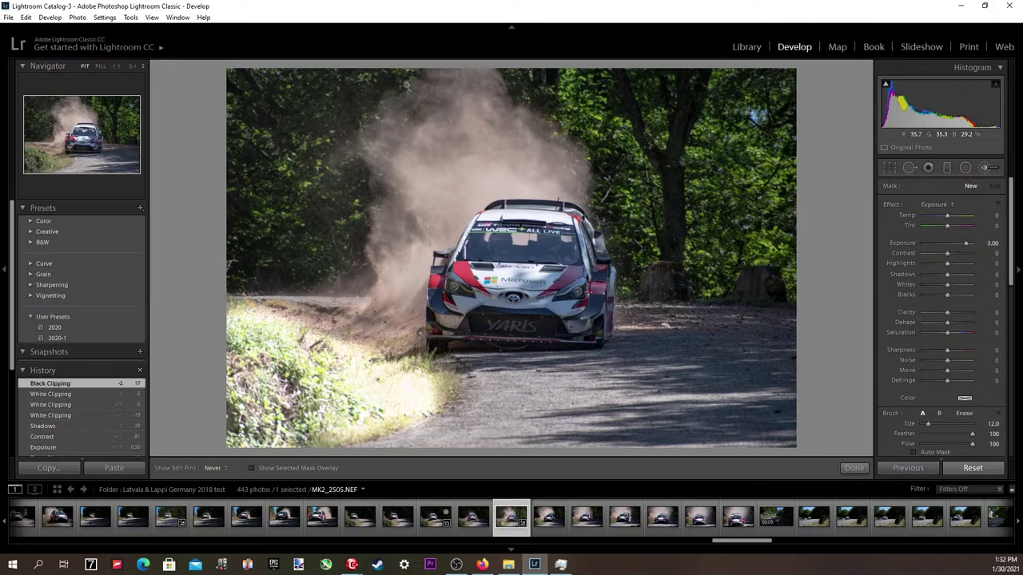
pyautogui.moveTo(392, 384)
pyautogui.mouseDown()
pyautogui.moveTo(431, 404)
pyautogui.moveTo(443, 385)
pyautogui.moveTo(439, 372)
pyautogui.moveTo(414, 372)
pyautogui.moveTo(297, 435)
pyautogui.moveTo(250, 426)
pyautogui.mouseUp()
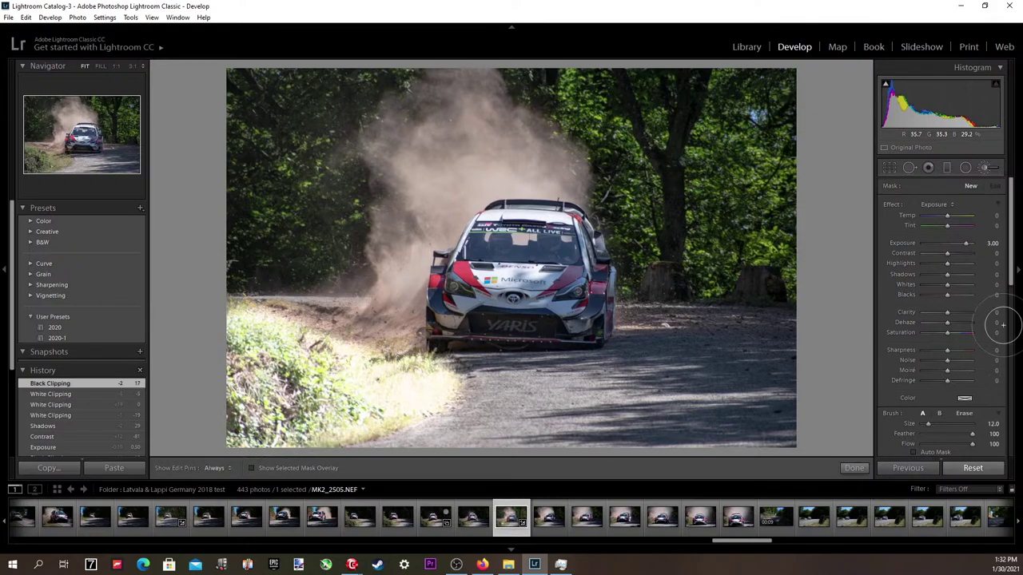
# Set the grass bank mask's Exposure to −0.10, adjust its Temp slightly warmer, and finish the brush adjustment.
pyautogui.click(992, 243)
pyautogui.write('0')
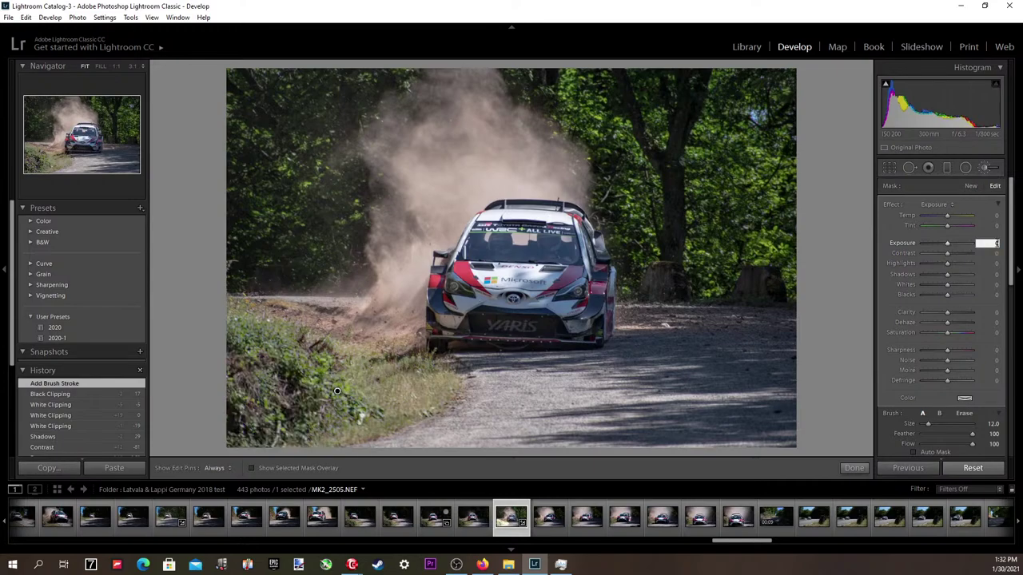
pyautogui.press('Down')
pyautogui.press('Down')
pyautogui.hotkey('shift', 'Tab')
pyautogui.hotkey('shift', 'Tab')
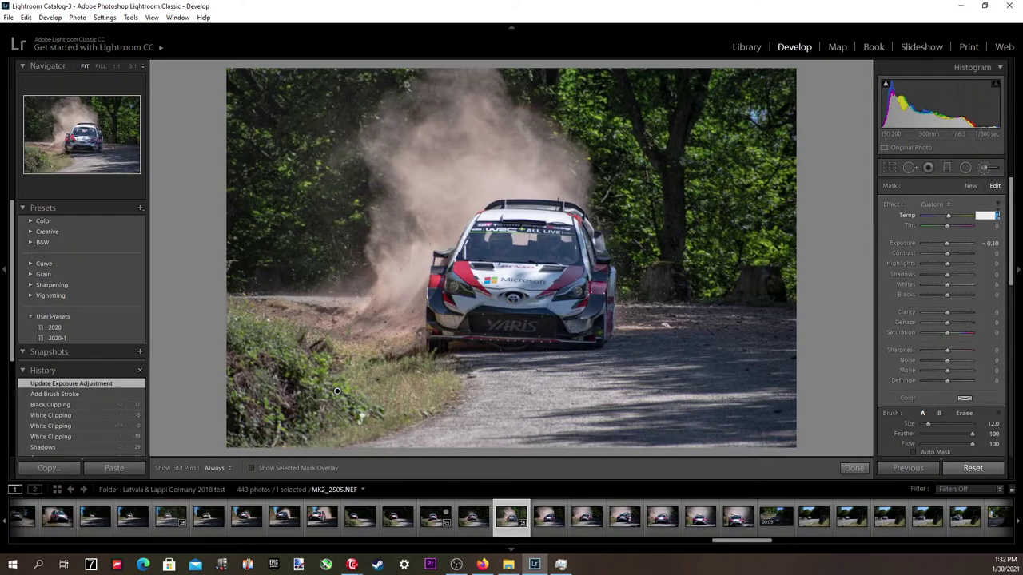
pyautogui.press('Return')
pyautogui.press('Return')
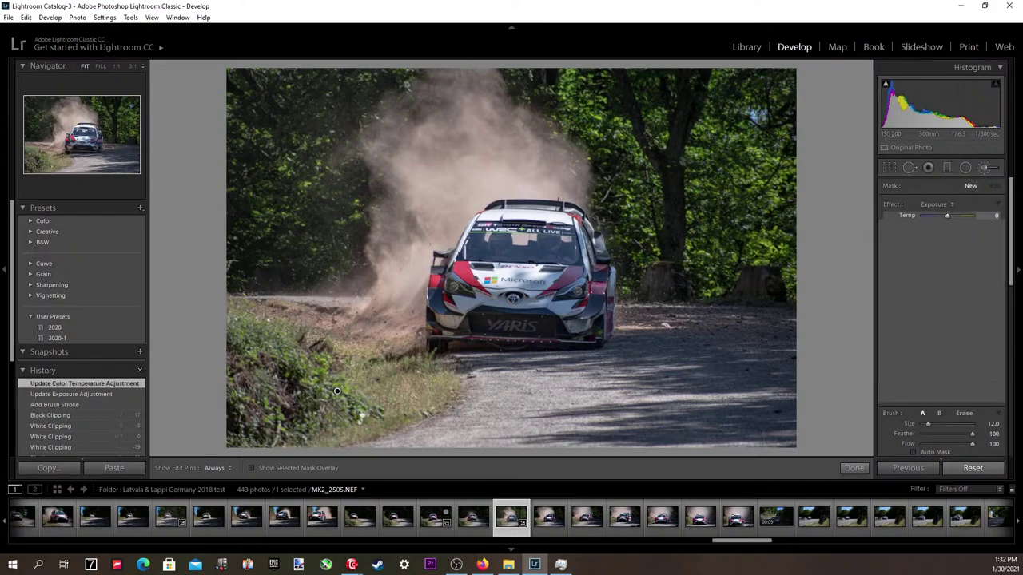
pyautogui.press('k')
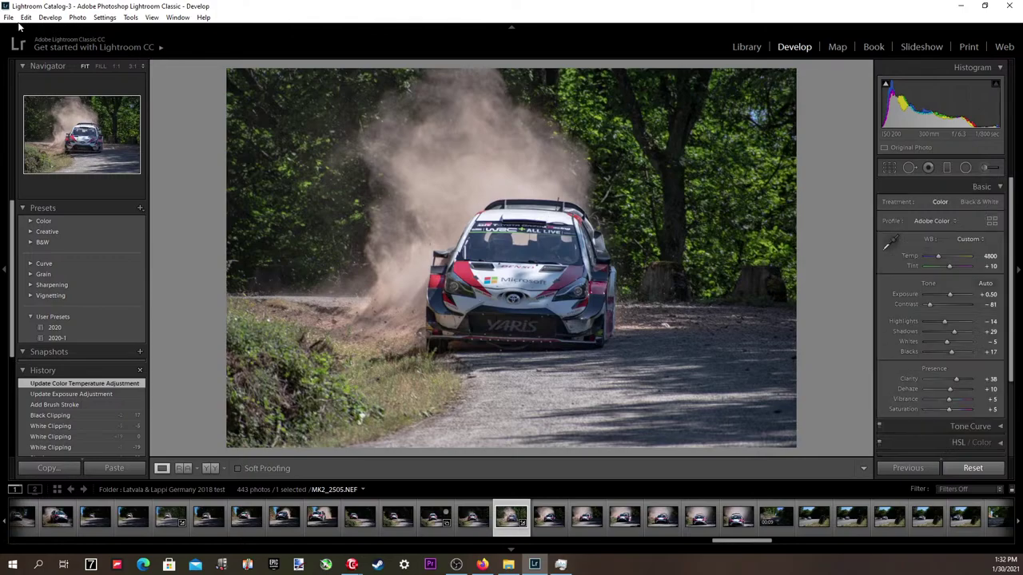
# Open the watermark for editing from MK2_2505's export settings and anchor it at the middle of the photo's right side.
pyautogui.click(7, 18)
pyautogui.click(32, 160)
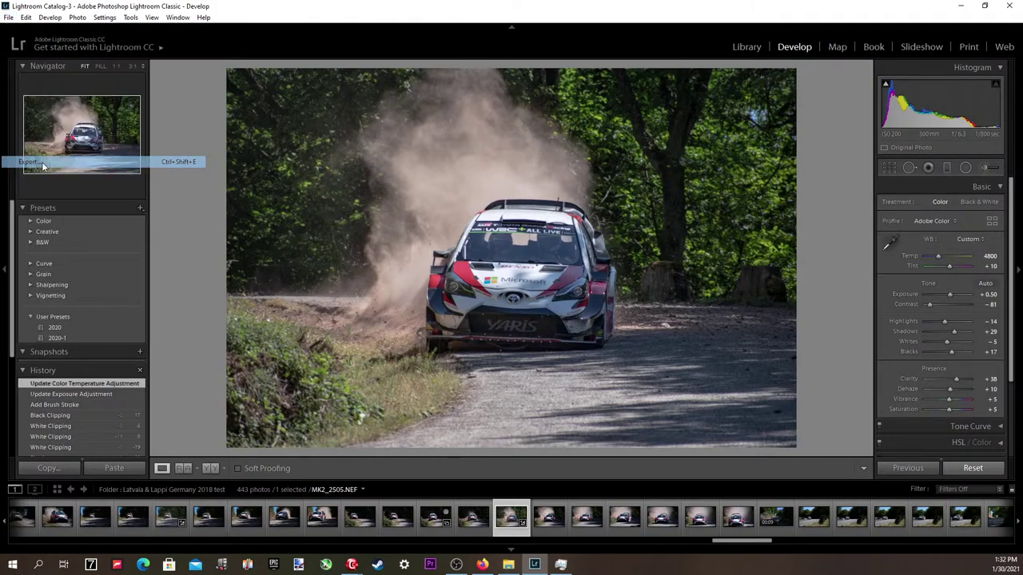
pyautogui.click(527, 320)
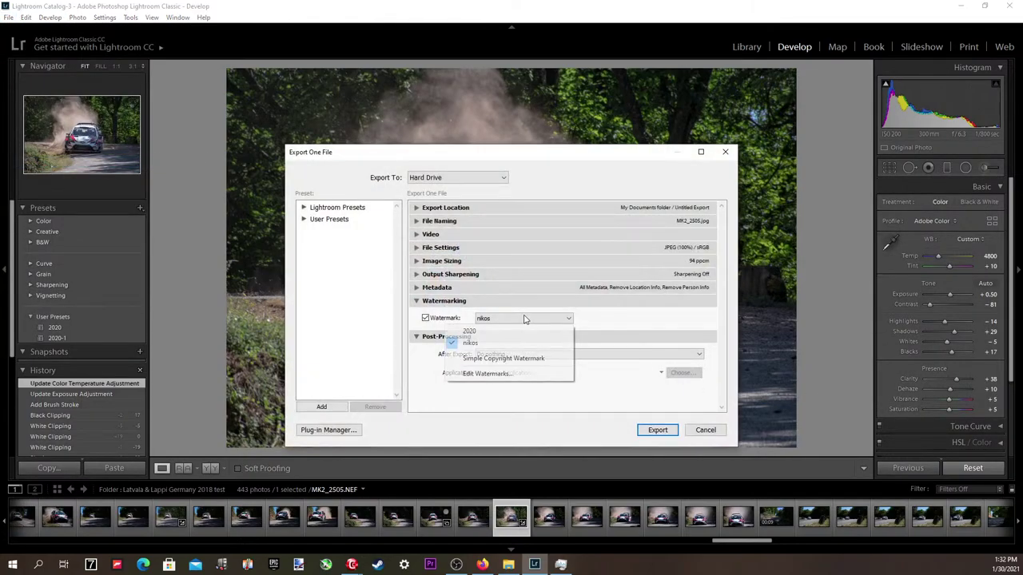
pyautogui.click(489, 373)
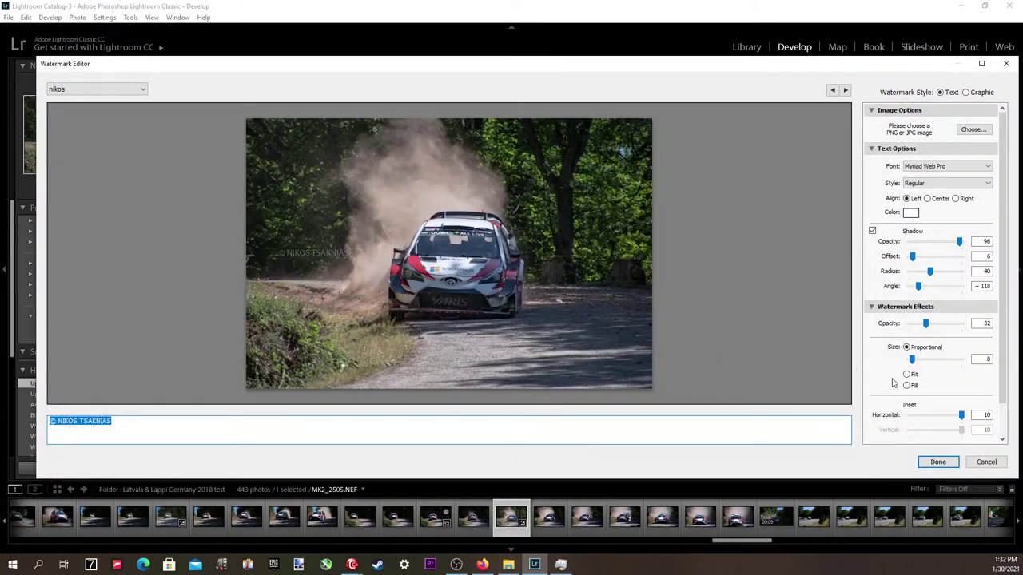
pyautogui.scroll(-1, 939, 404)
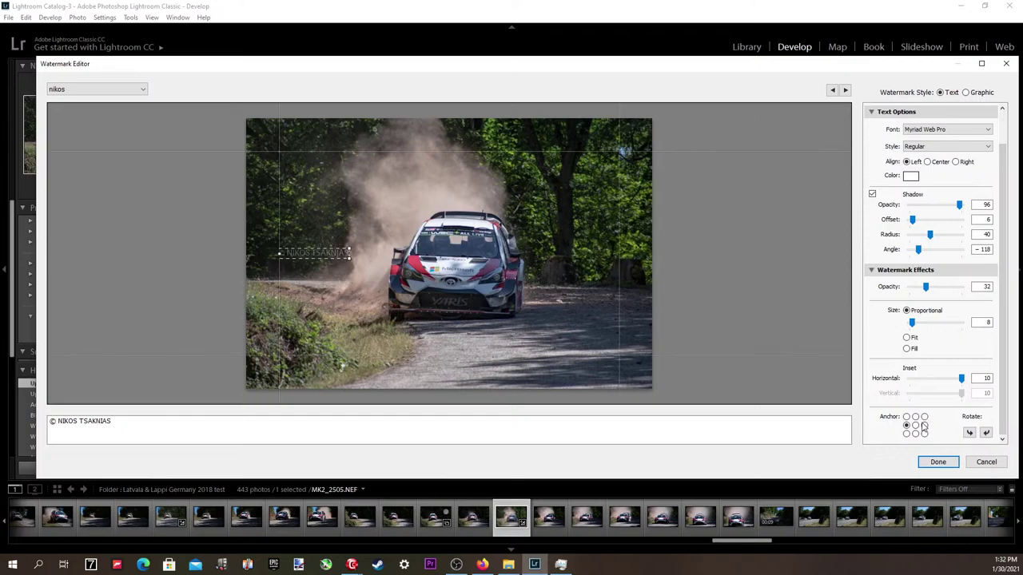
pyautogui.click(924, 426)
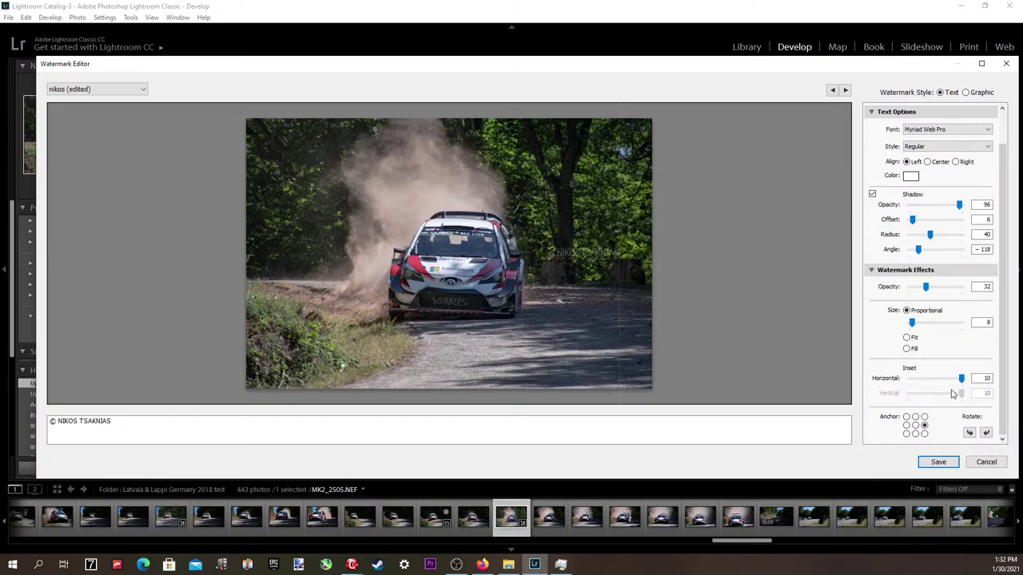
# Set the watermark's proportional size to 11.
pyautogui.click(988, 323)
pyautogui.press('Up')
pyautogui.press('Up')
pyautogui.press('Up')
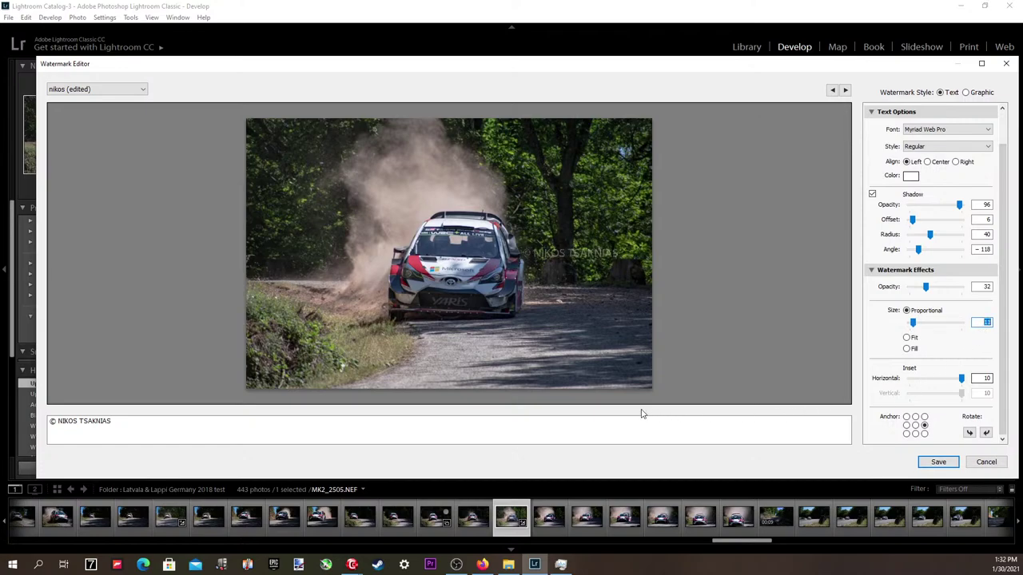
# Update the current watermark preset with the edited settings and export MK2_2505 to the hard drive.
pyautogui.click(116, 92)
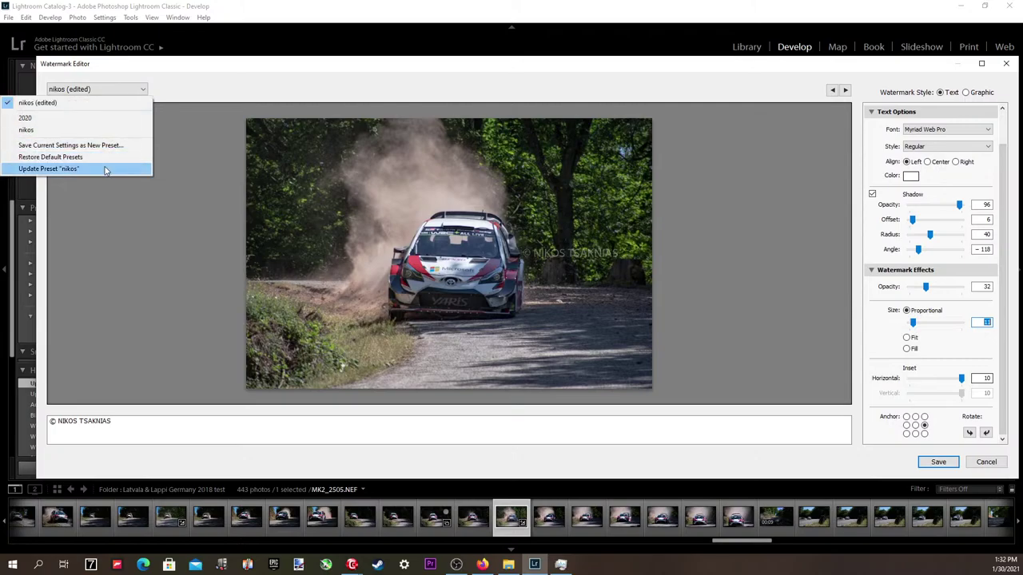
pyautogui.click(48, 168)
pyautogui.click(939, 465)
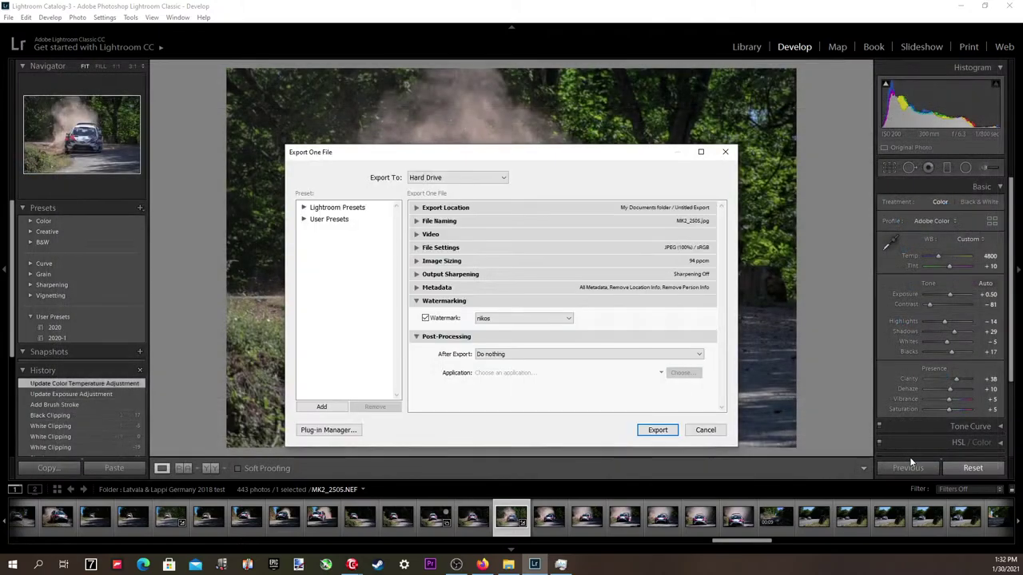
pyautogui.click(657, 430)
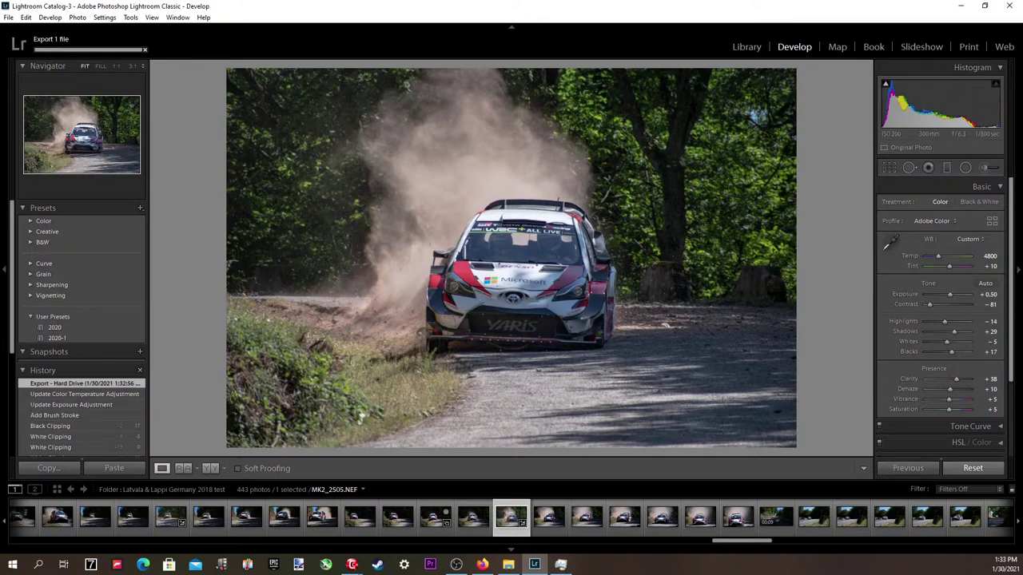
# Switch to File Explorer and open the exported MK2_2505 from the Untitled Export folder.
pyautogui.hotkey('alt', 'Tab')
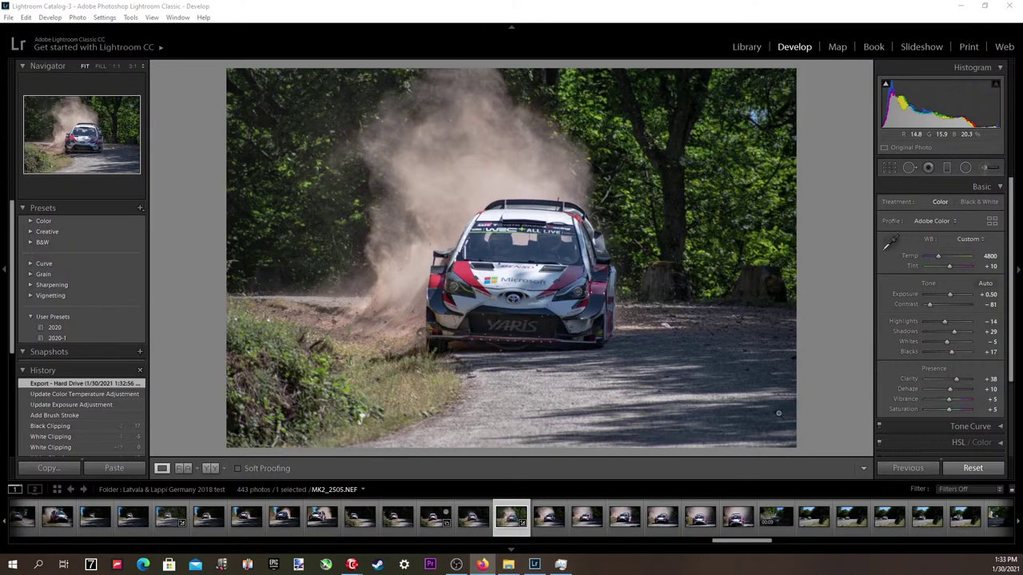
pyautogui.click(508, 565)
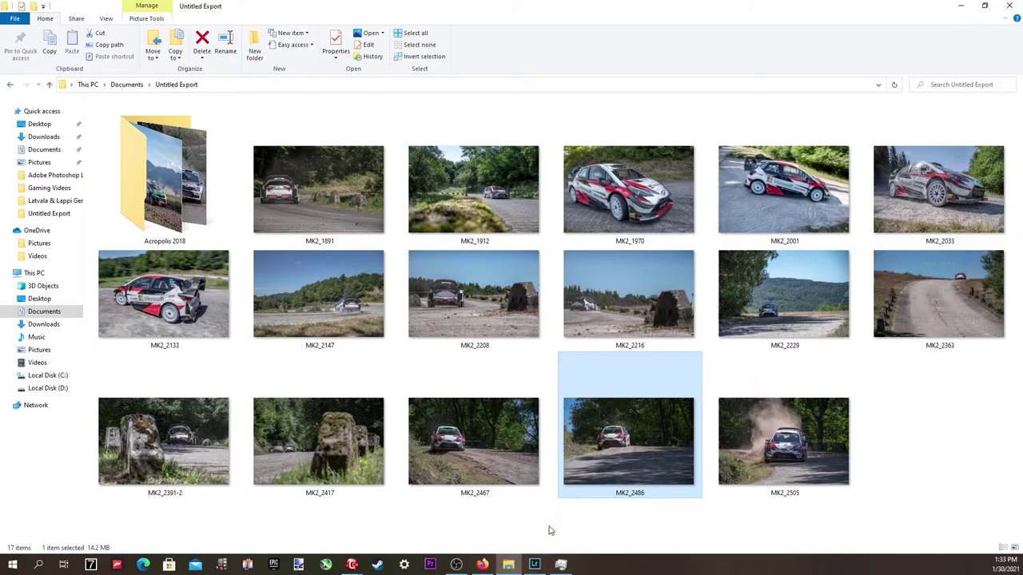
pyautogui.doubleClick(728, 477)
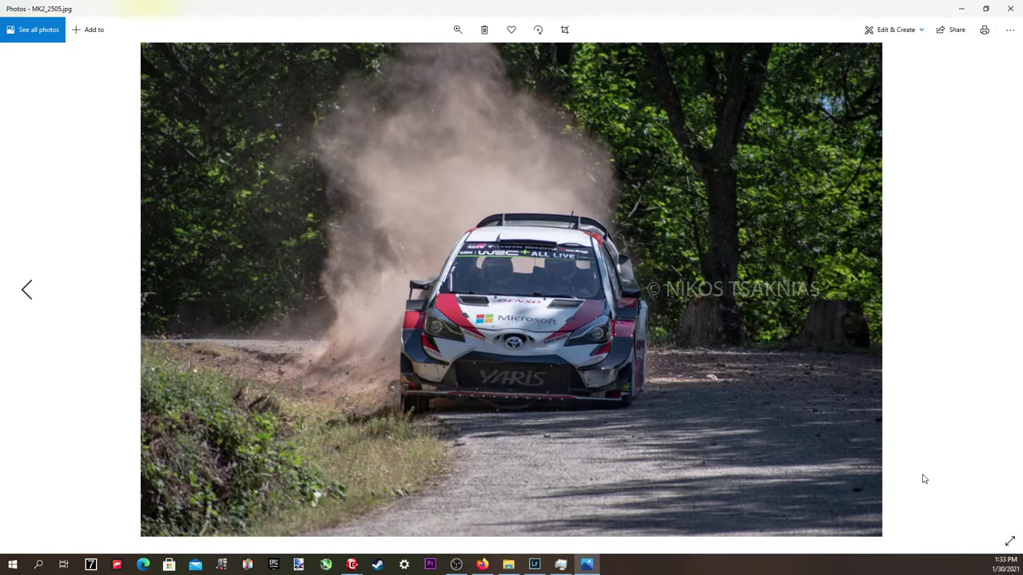
# Look back through the earlier exported photos as far as MK2_2147, then return to MK2_2505.
pyautogui.press('Left')
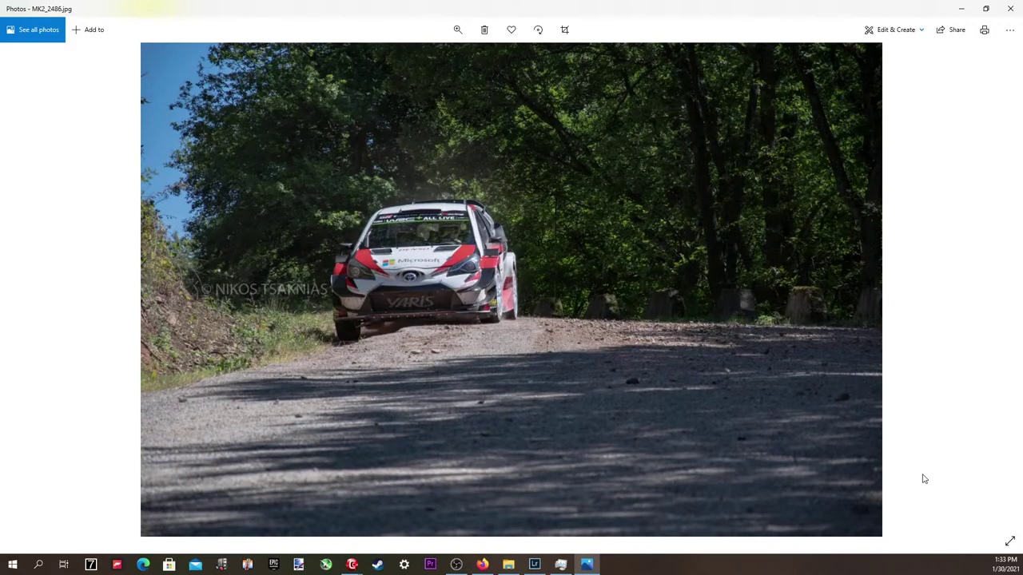
pyautogui.press('Left')
pyautogui.press('Left')
pyautogui.press('Left')
pyautogui.press('Left')
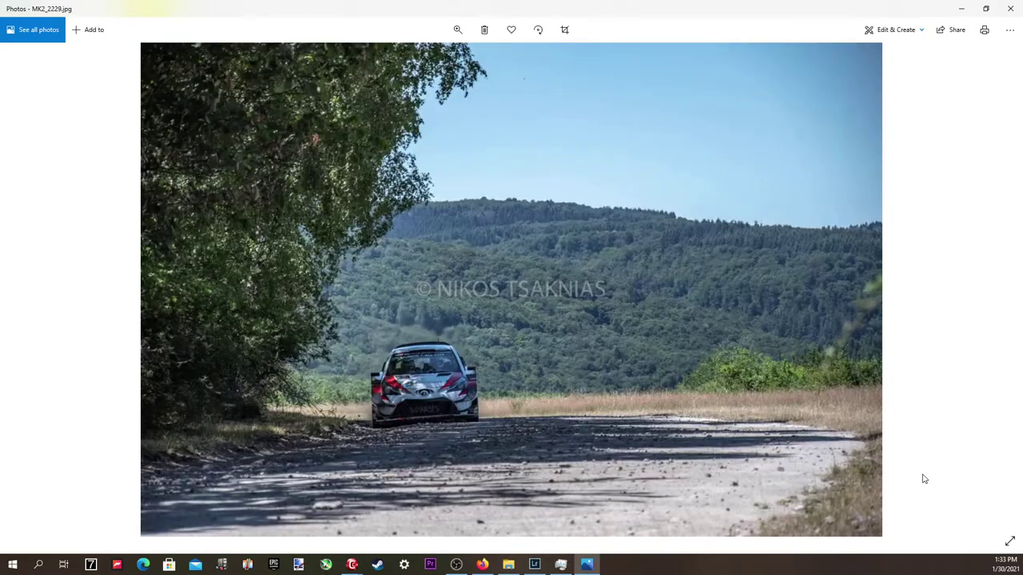
pyautogui.press('Left')
pyautogui.press('Left')
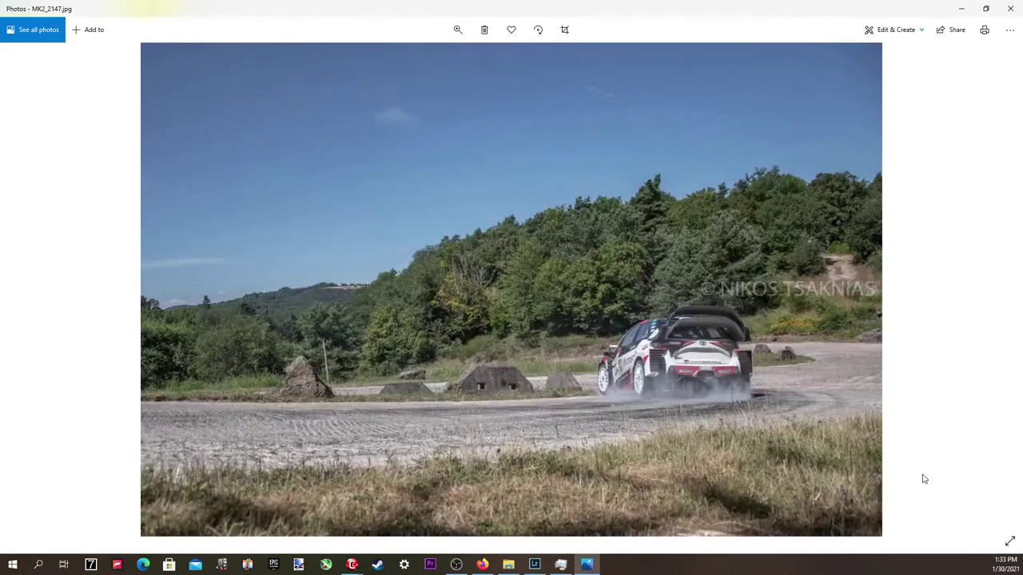
pyautogui.press('Right')
pyautogui.press('Right')
pyautogui.press('Right')
pyautogui.press('Right')
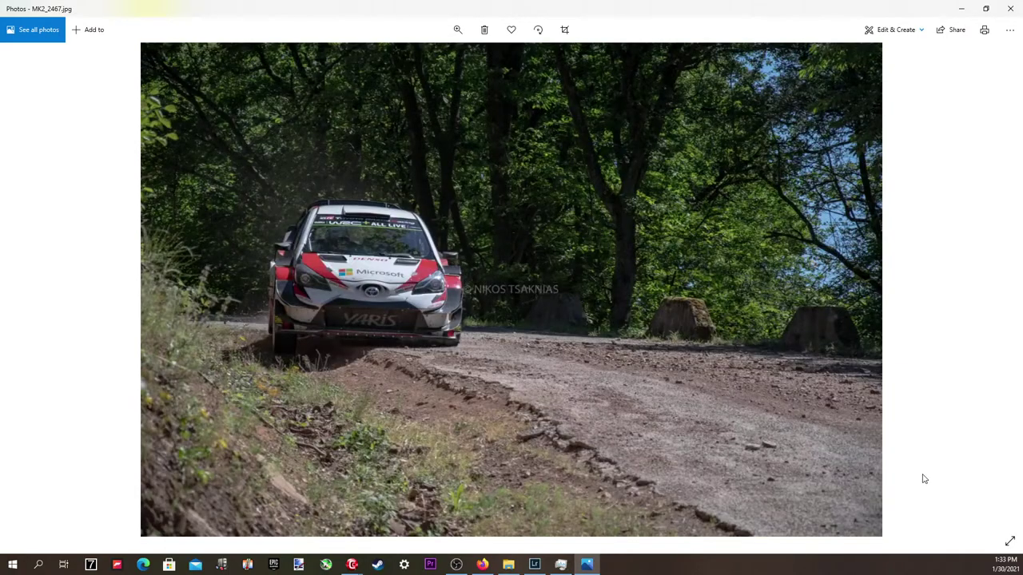
pyautogui.press('Right')
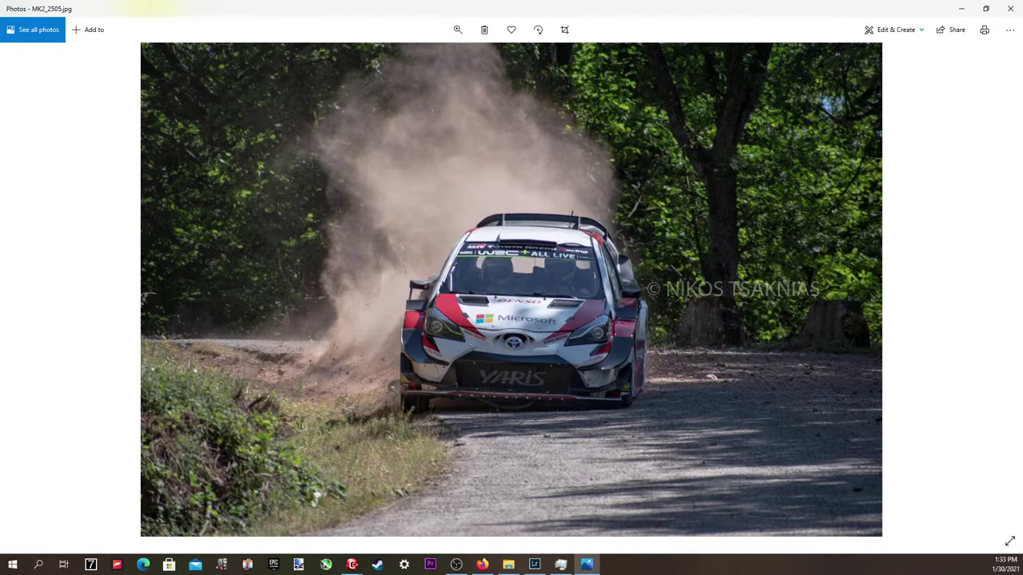
# Dismiss the exported photo's viewer and switch back to Lightroom.
pyautogui.hotkey('alt', 'Tab')
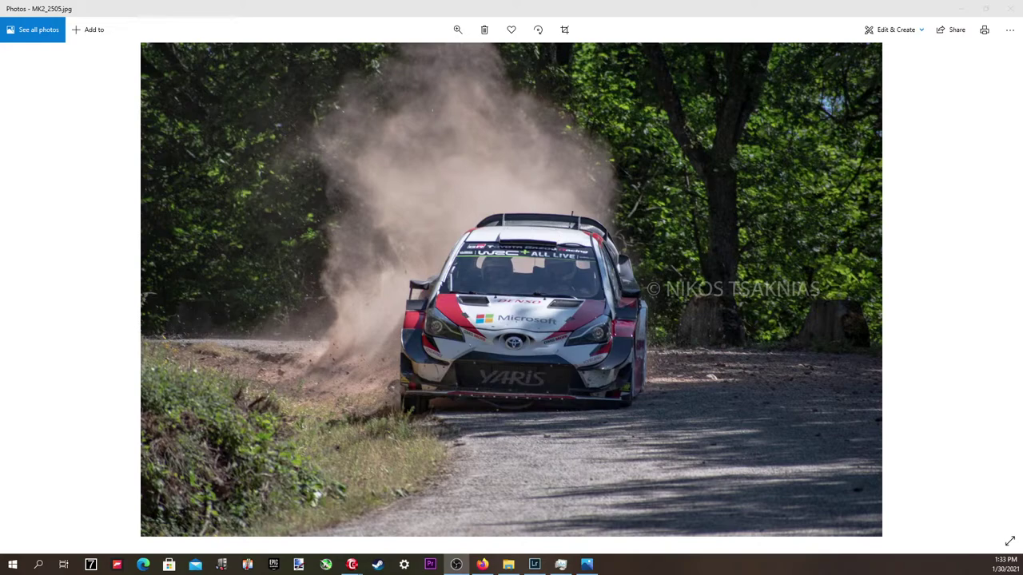
pyautogui.hotkey('alt', 'Tab')
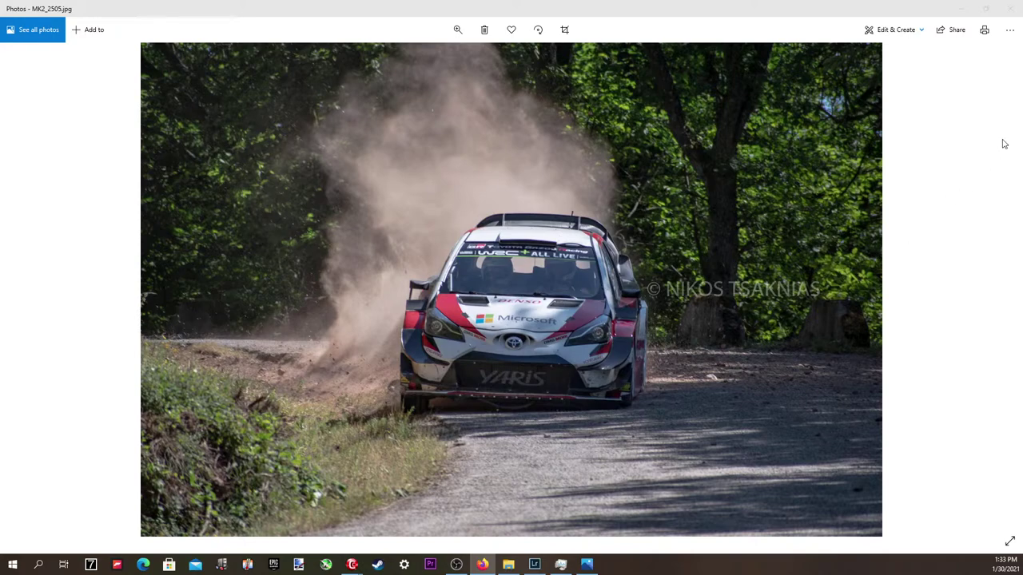
pyautogui.click(961, 11)
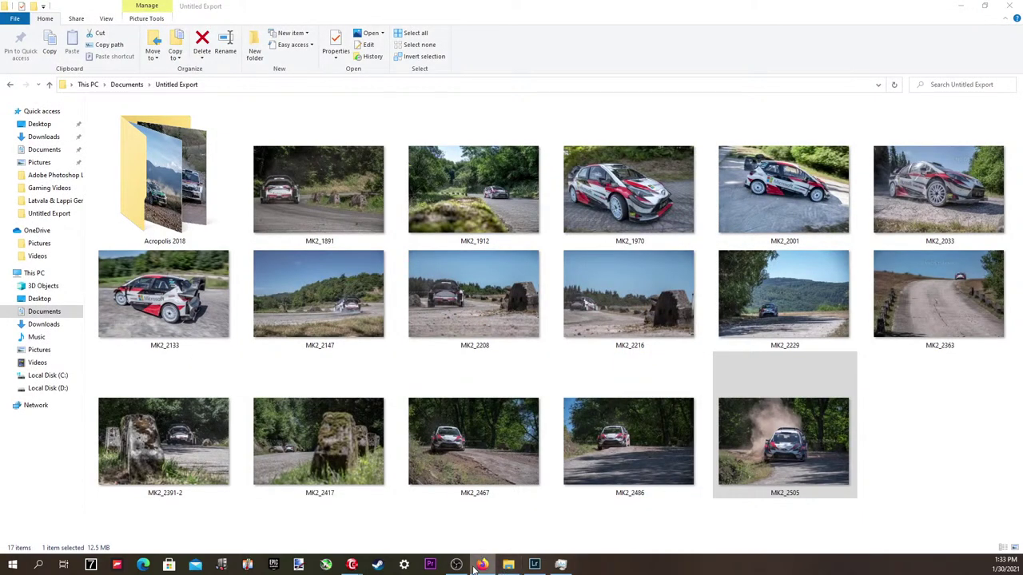
pyautogui.click(534, 565)
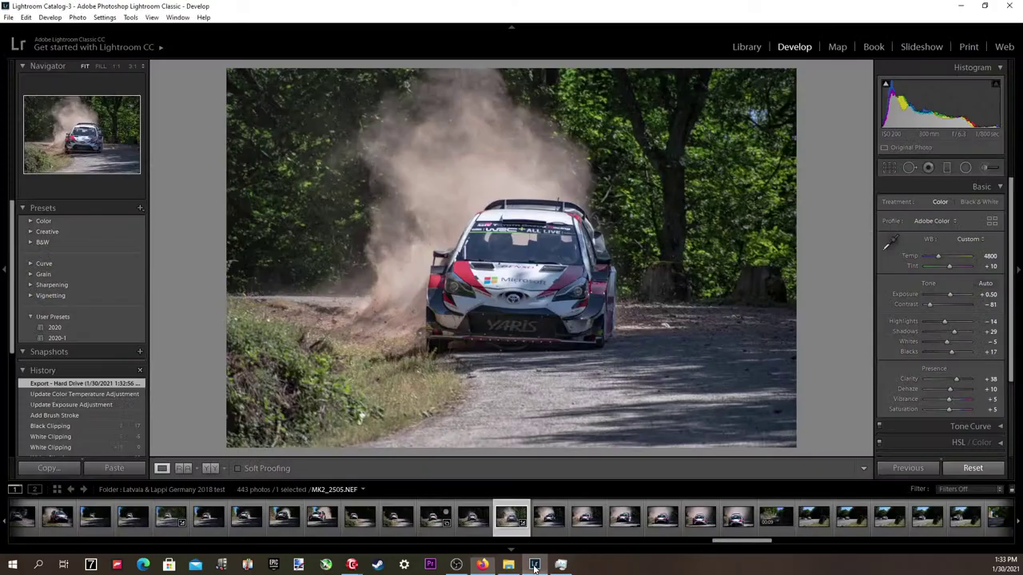
pyautogui.moveTo(551, 563)
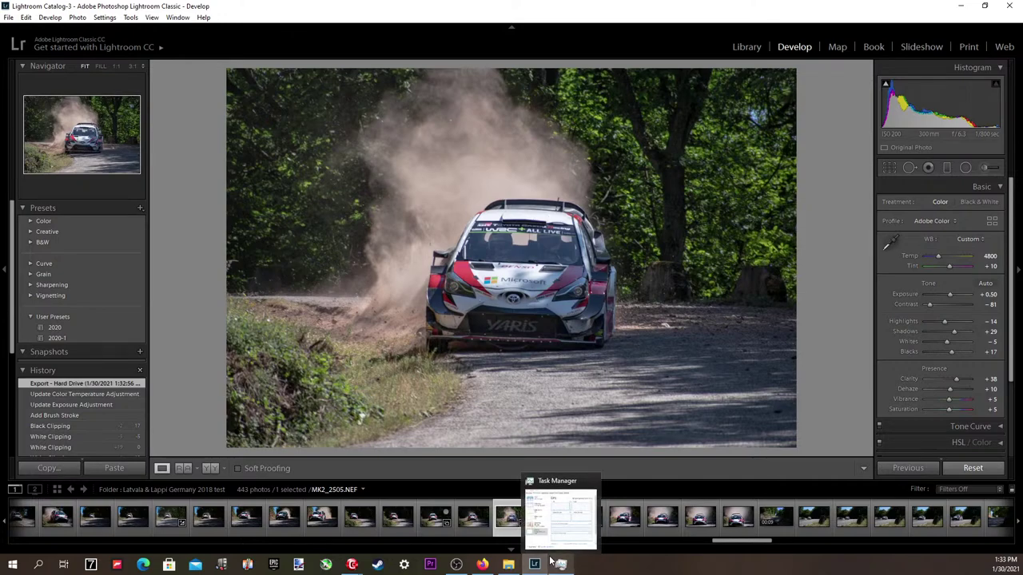
# Open MK2_2508 from the Library grid and examine the following frames up to MK2_2524 for the next photo to edit.
pyautogui.click(56, 490)
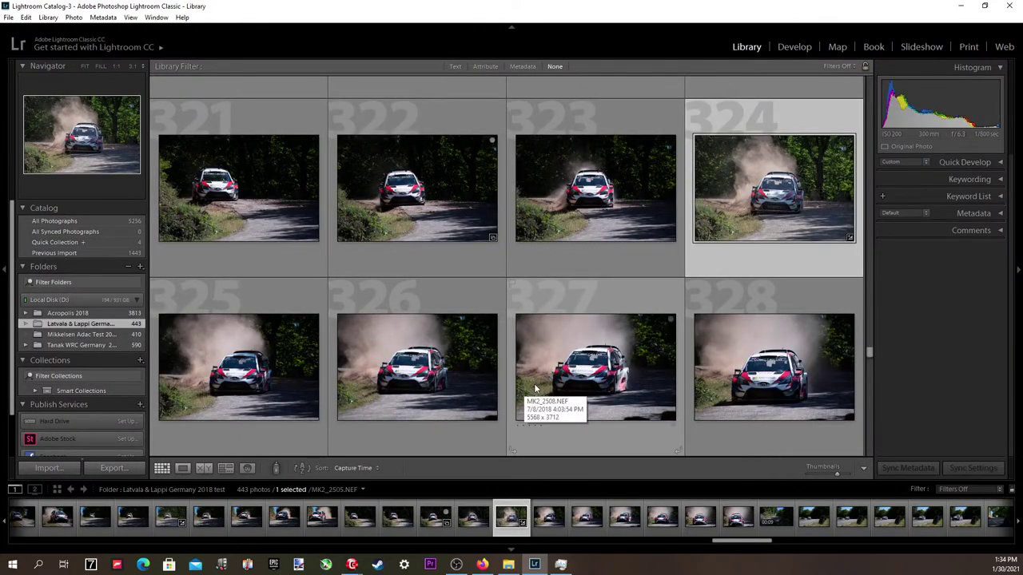
pyautogui.click(581, 372)
pyautogui.doubleClick(580, 371)
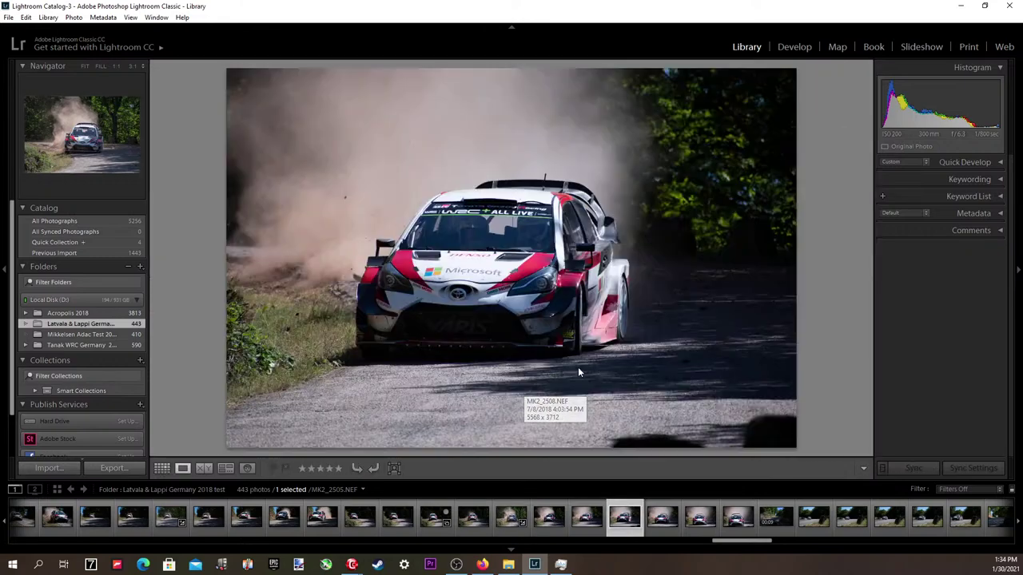
pyautogui.press('Right')
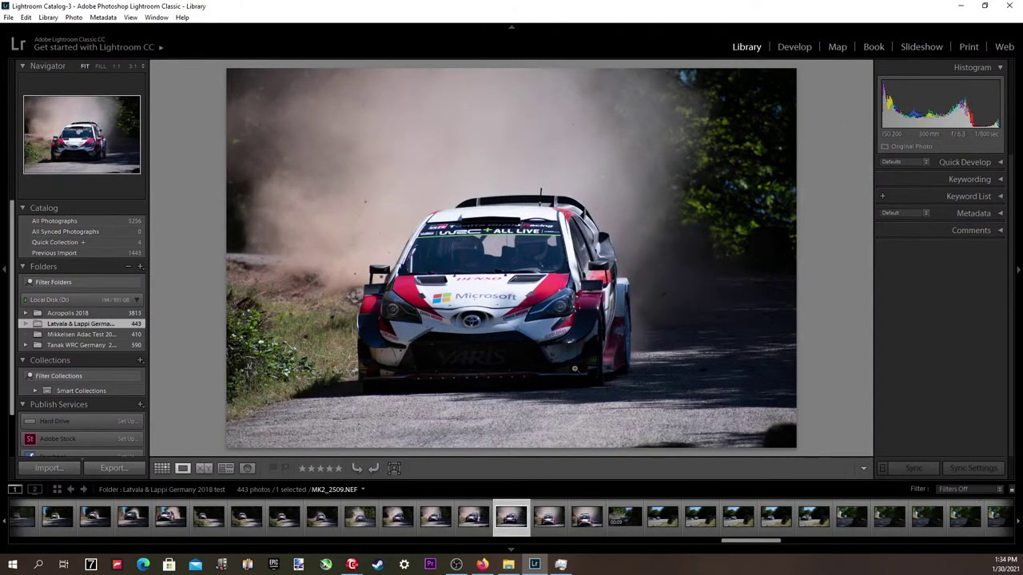
pyautogui.press('Right')
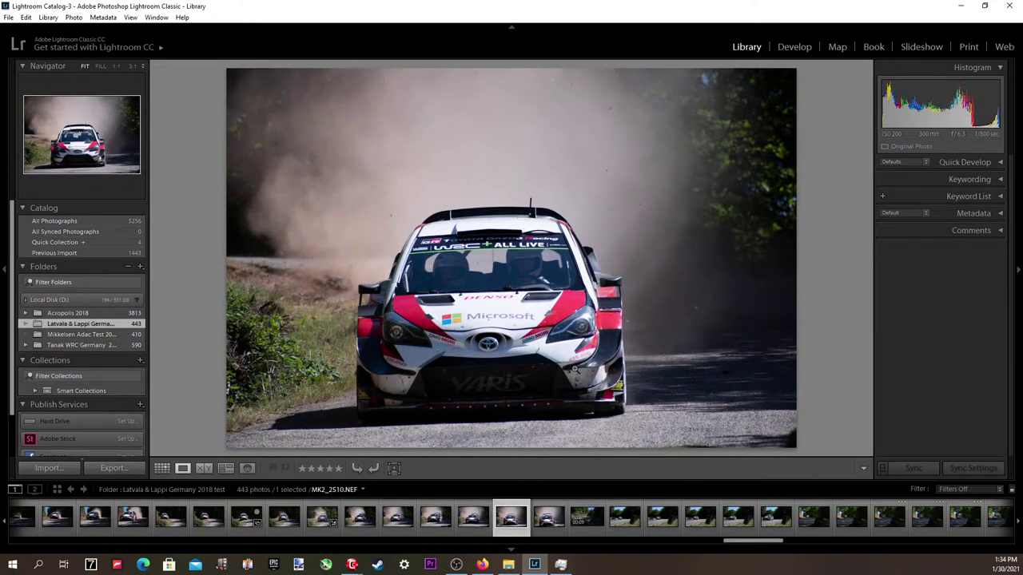
pyautogui.press('Right')
pyautogui.press('Right')
pyautogui.press('Right')
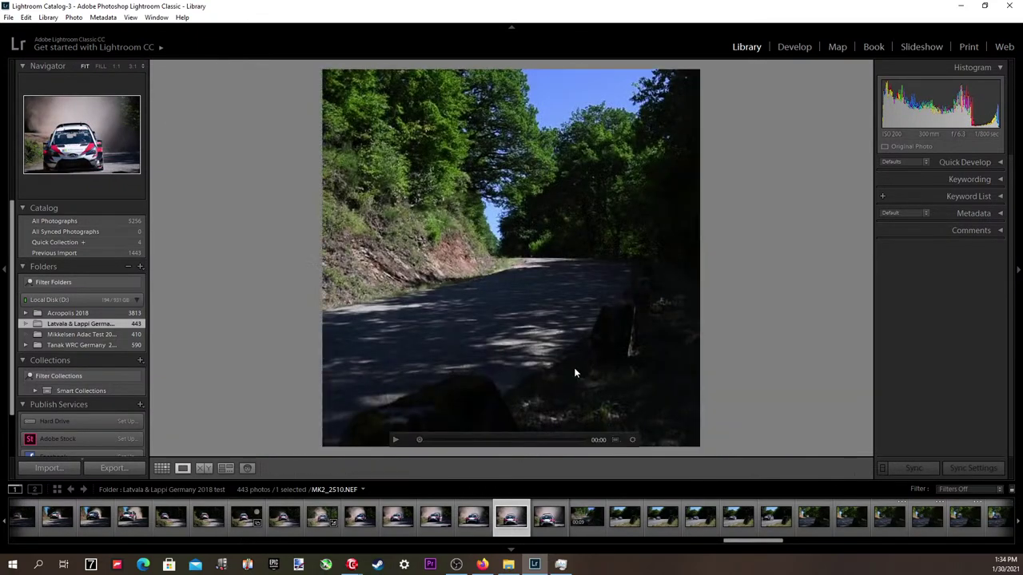
pyautogui.press('Right')
pyautogui.press('Right')
pyautogui.press('Right')
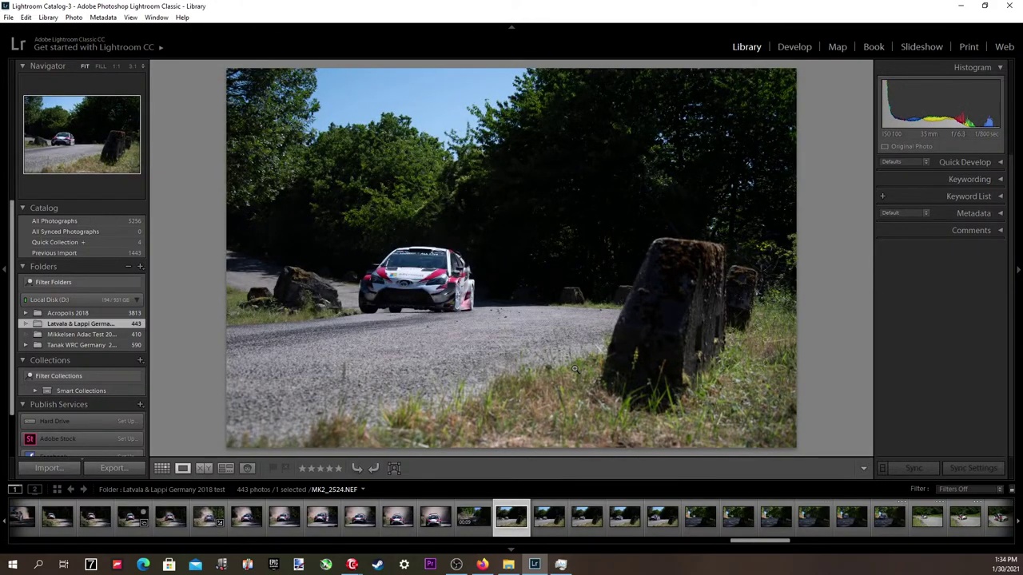
# Advance to MK2_2527, open it in the Develop module, and try the 2020 user preset before settling on 2020-1.
pyautogui.press('Right')
pyautogui.press('Right')
pyautogui.press('Right')
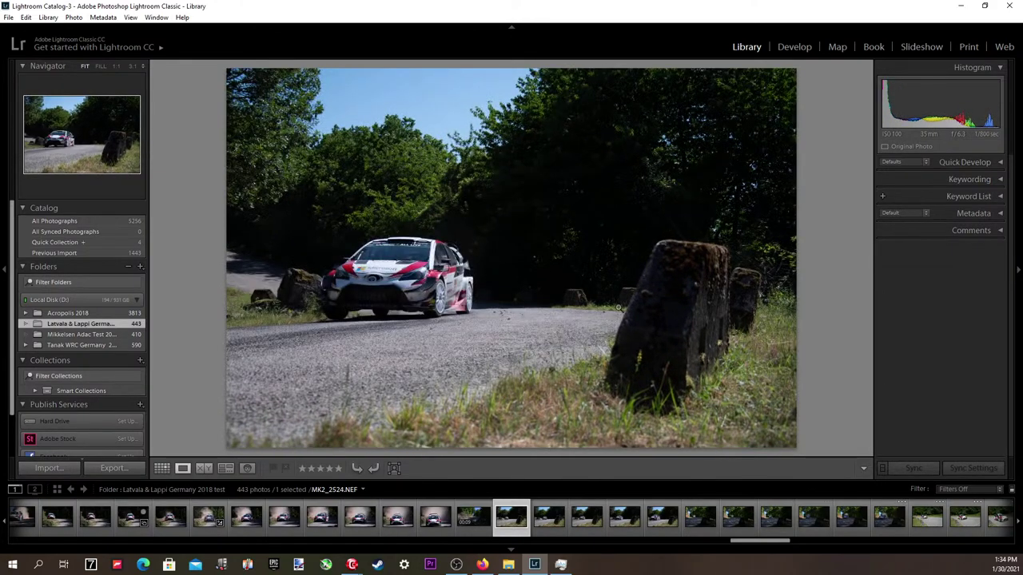
pyautogui.click(791, 50)
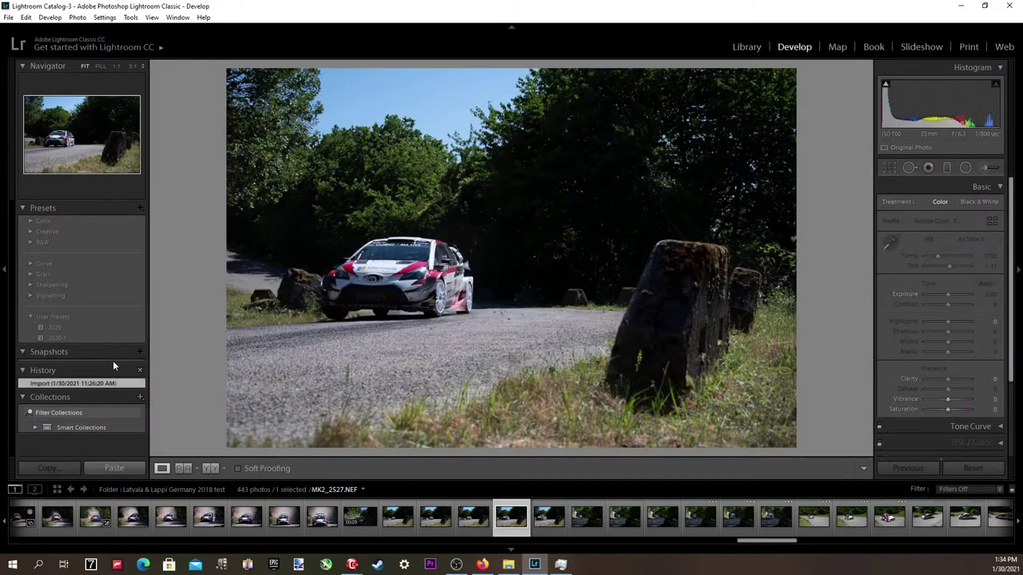
pyautogui.click(56, 329)
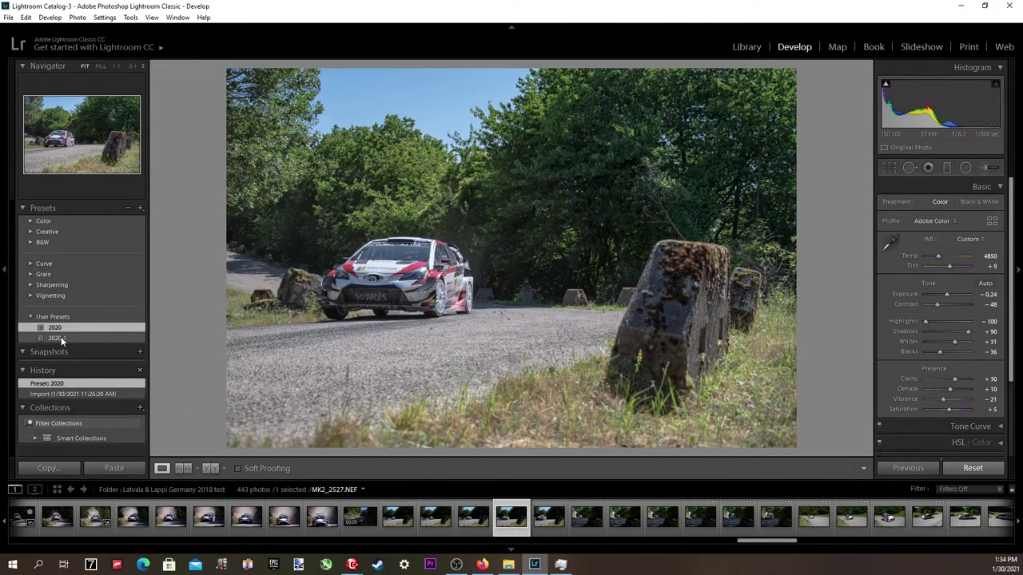
pyautogui.click(61, 336)
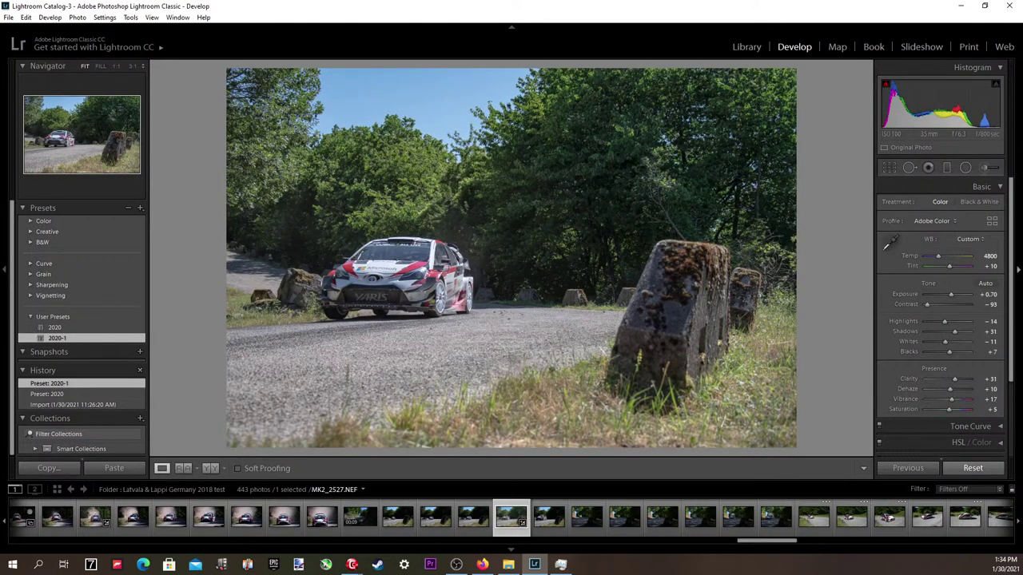
# Lower the exposure of MK2_2527 to +0.40, comparing slightly brighter and darker values.
pyautogui.click(988, 294)
pyautogui.press('Down')
pyautogui.press('Down')
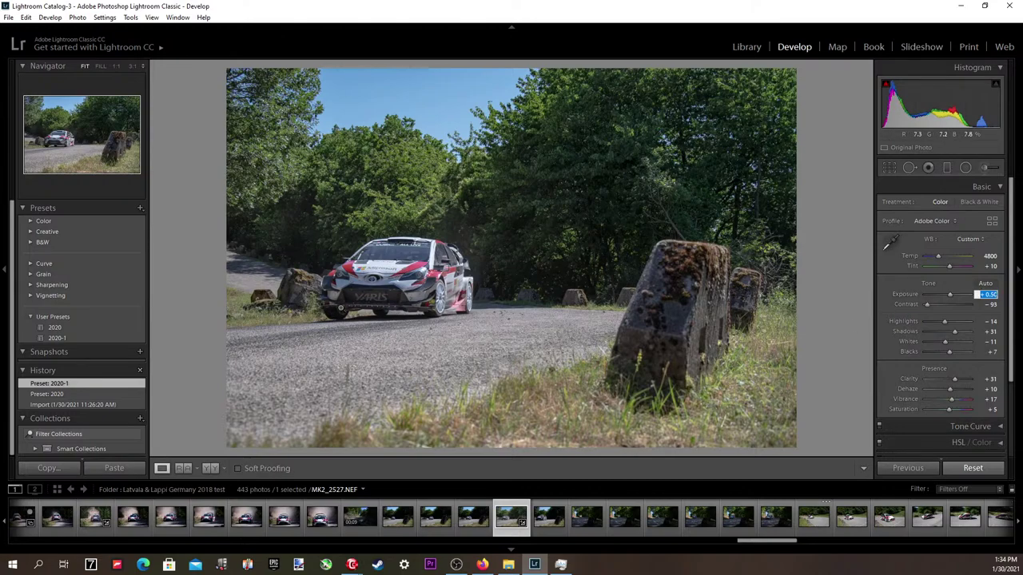
pyautogui.press('Up')
pyautogui.press('Down')
pyautogui.press('Up')
pyautogui.press('Down')
pyautogui.press('Up')
pyautogui.press('Down')
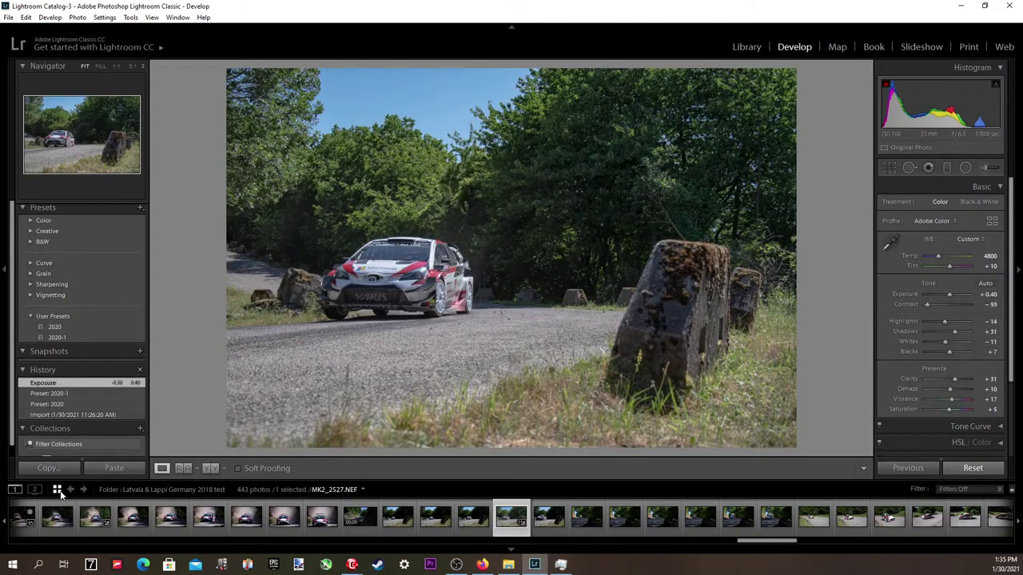
# Return to the Library grid and show the photos in the Tanak WRC Germany 2018 Test folder.
pyautogui.click(58, 490)
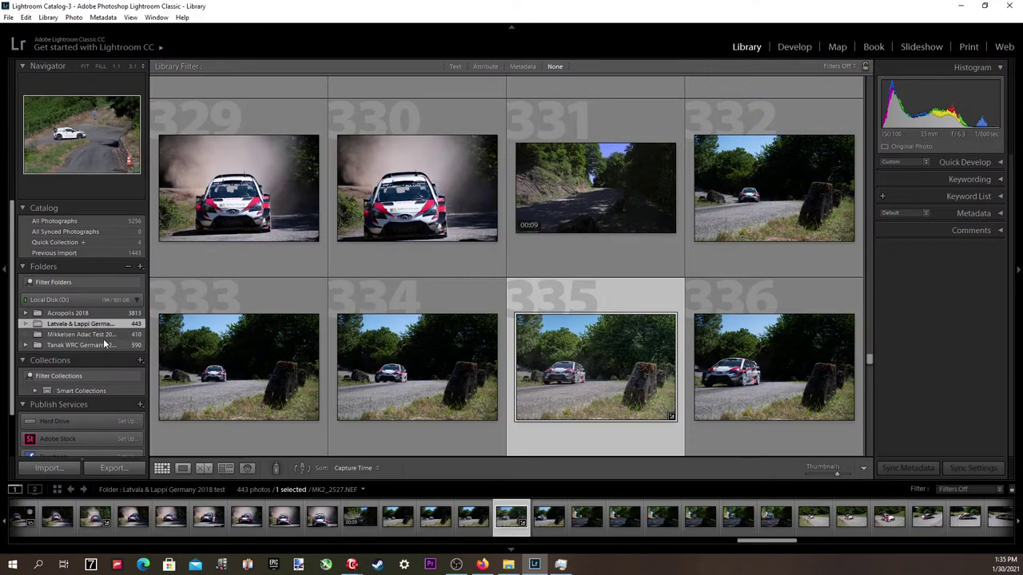
pyautogui.click(94, 346)
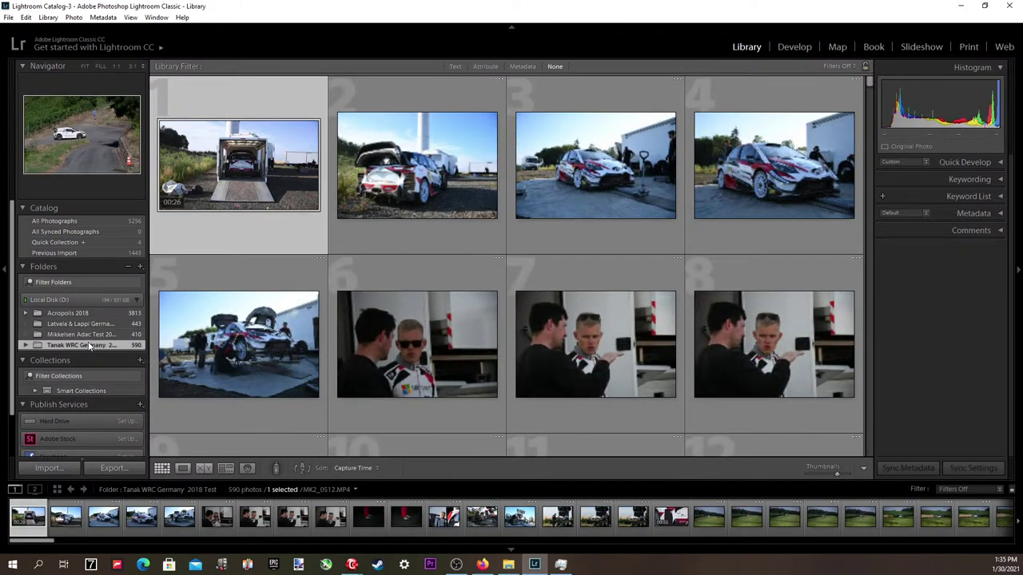
pyautogui.scroll(-1, 86, 338)
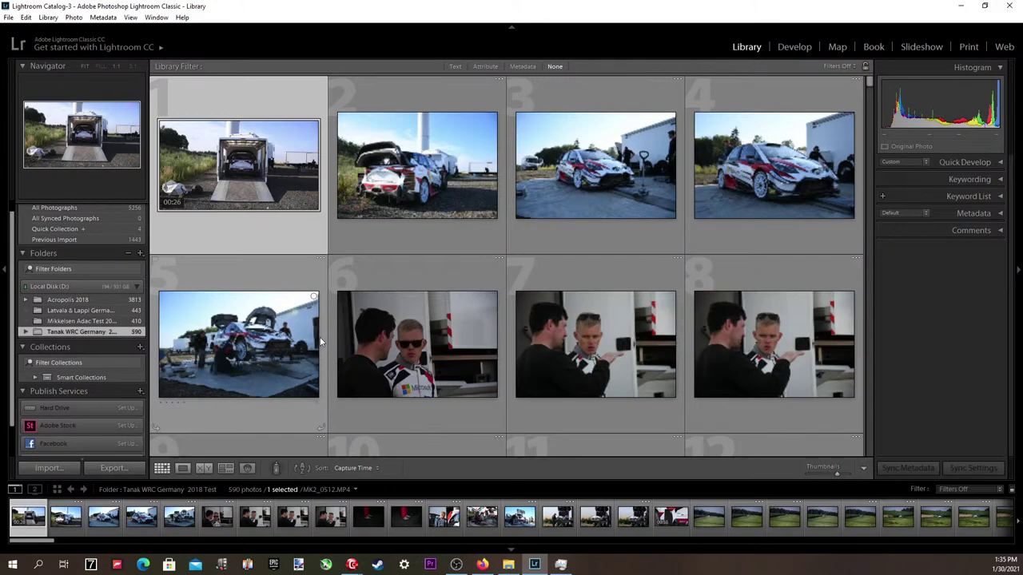
# Look through the folder's thumbnails for the next photo to edit and open the jump shot MK2_0973 in Loupe view.
pyautogui.scroll(-3, 320, 342)
pyautogui.scroll(-4, 320, 343)
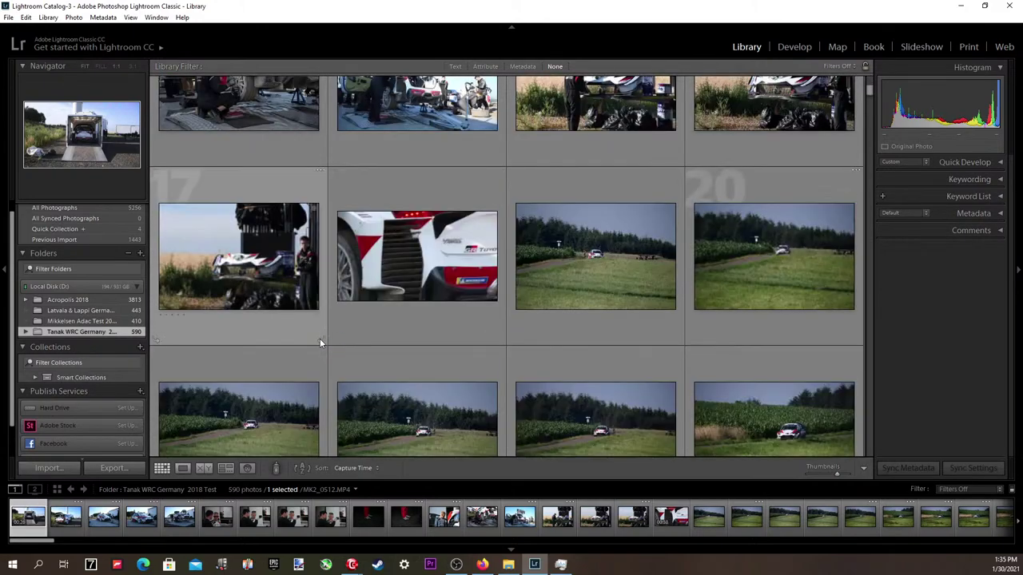
pyautogui.scroll(-4, 319, 342)
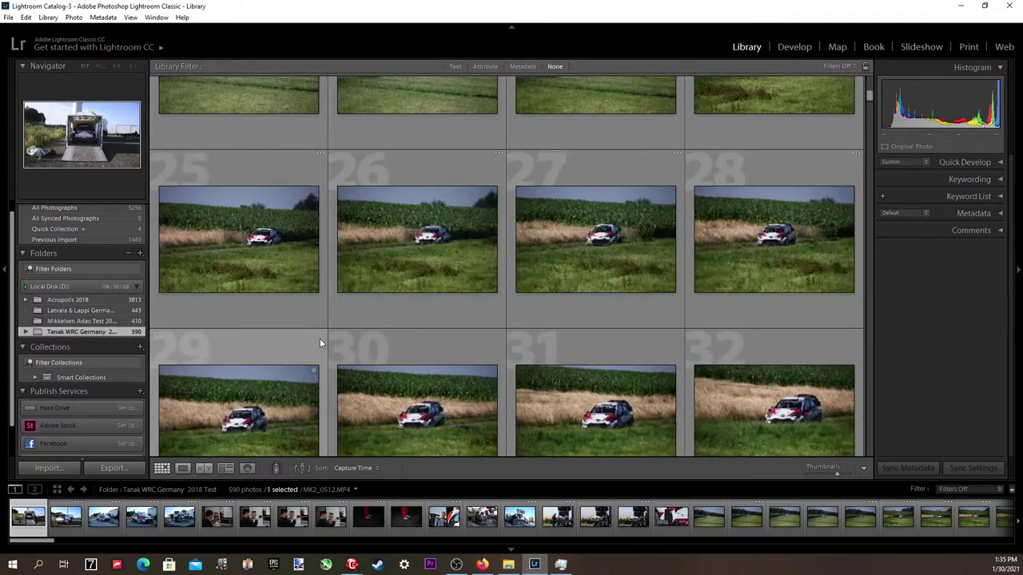
pyautogui.scroll(-7, 320, 343)
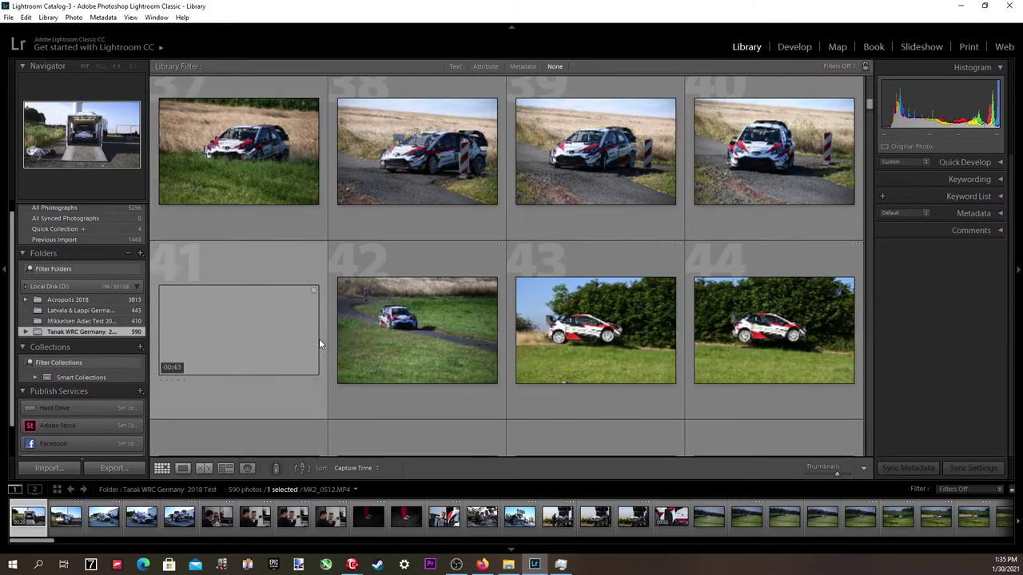
pyautogui.scroll(-12, 319, 344)
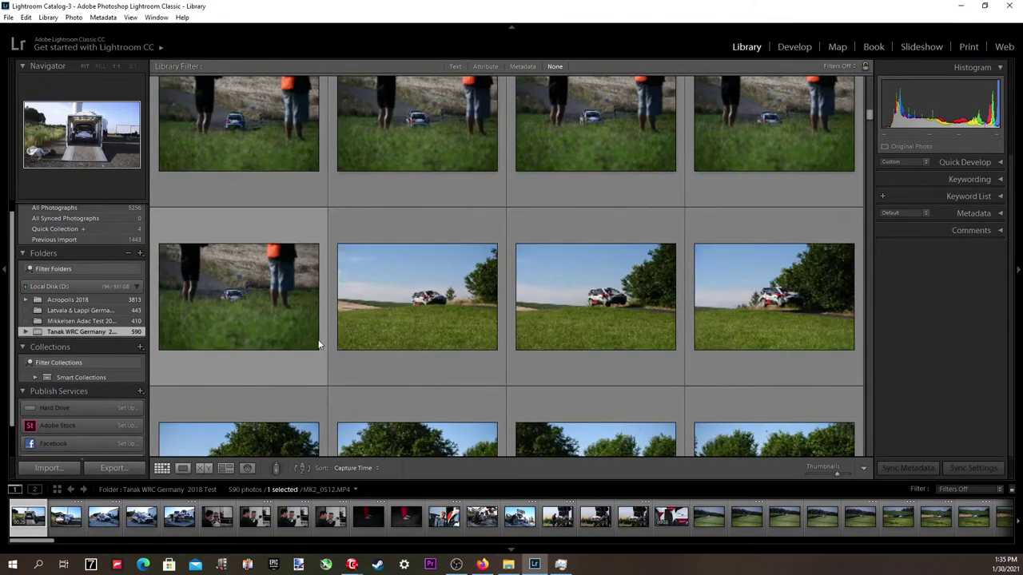
pyautogui.scroll(-8, 318, 345)
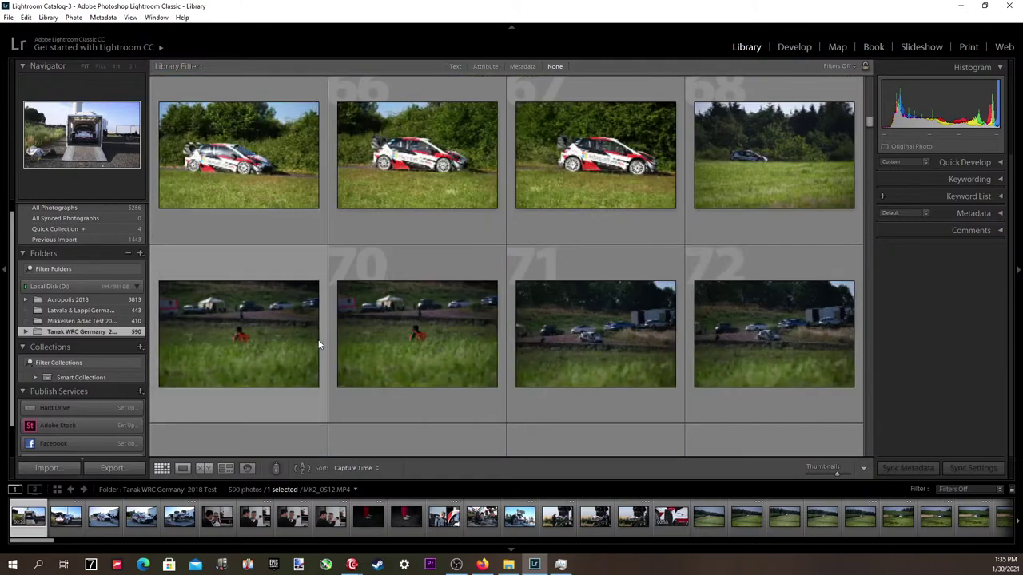
pyautogui.scroll(-9, 318, 344)
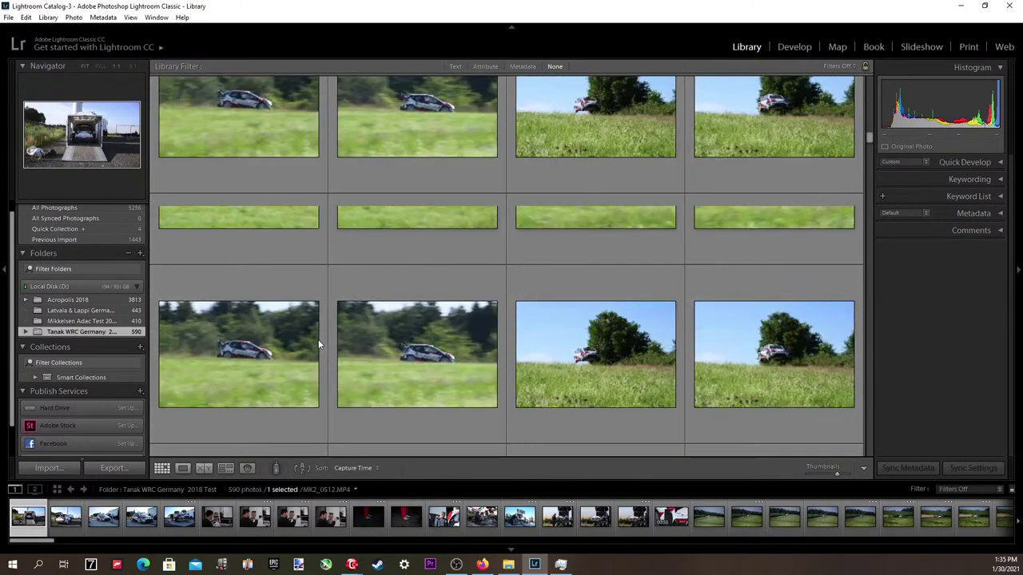
pyautogui.scroll(-14, 318, 342)
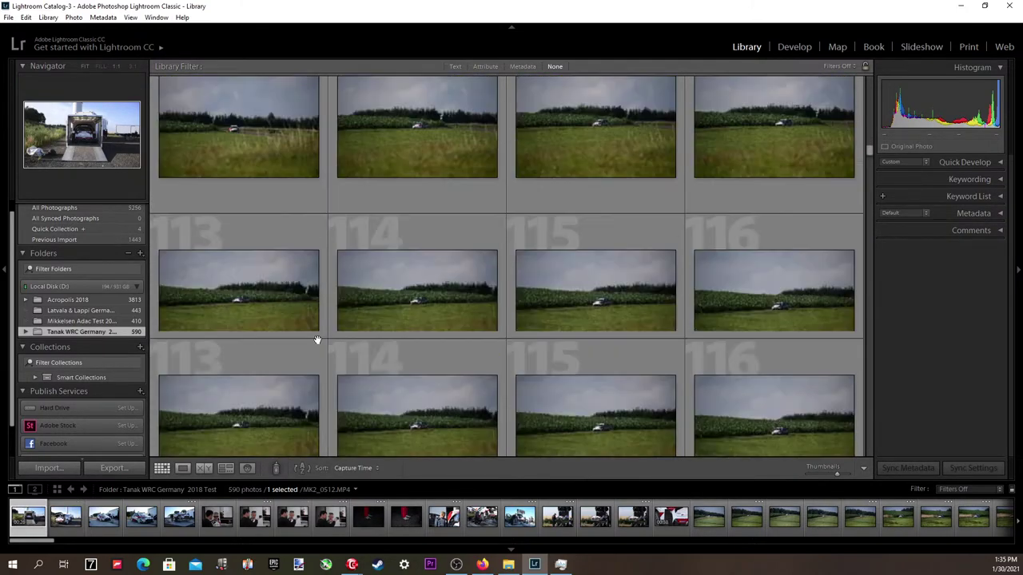
pyautogui.scroll(-16, 318, 342)
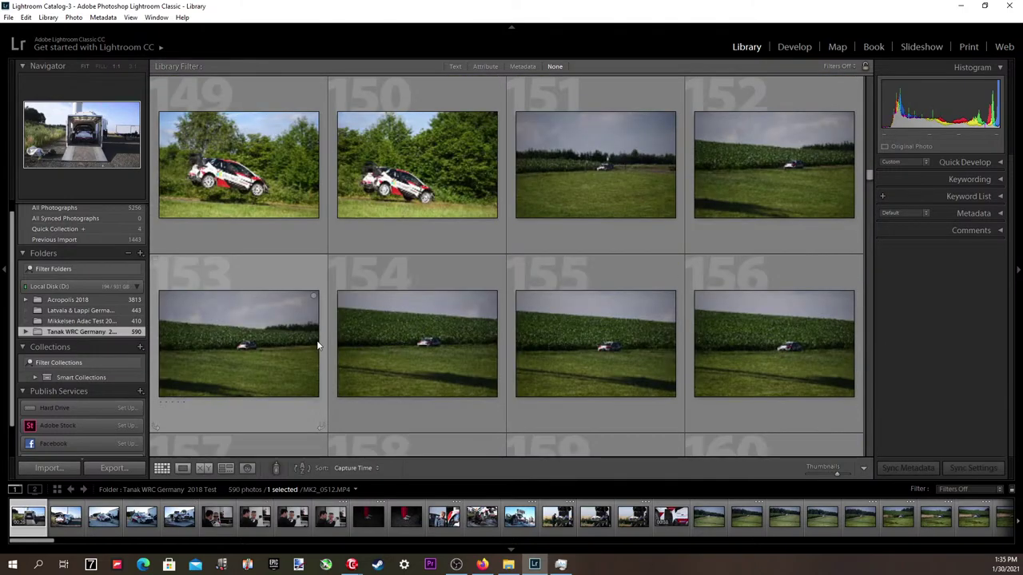
pyautogui.scroll(2, 317, 344)
pyautogui.scroll(-8, 316, 345)
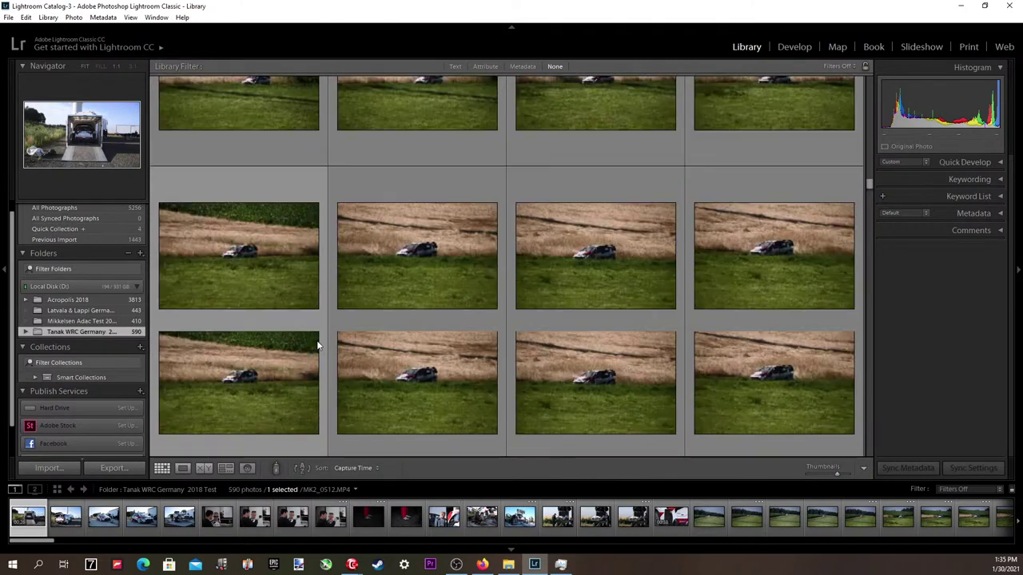
pyautogui.scroll(-10, 317, 345)
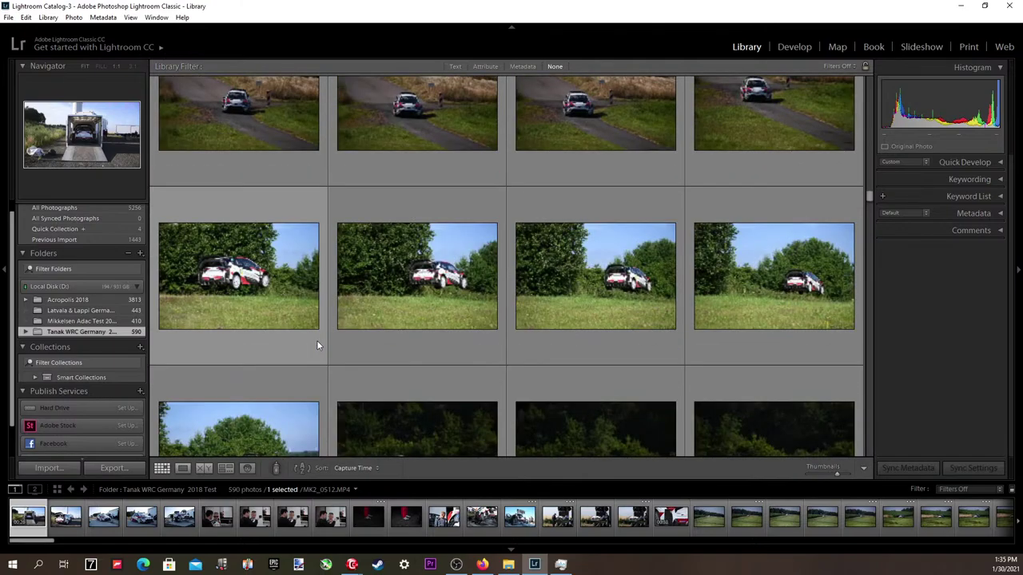
pyautogui.scroll(-2, 316, 344)
pyautogui.scroll(4, 317, 345)
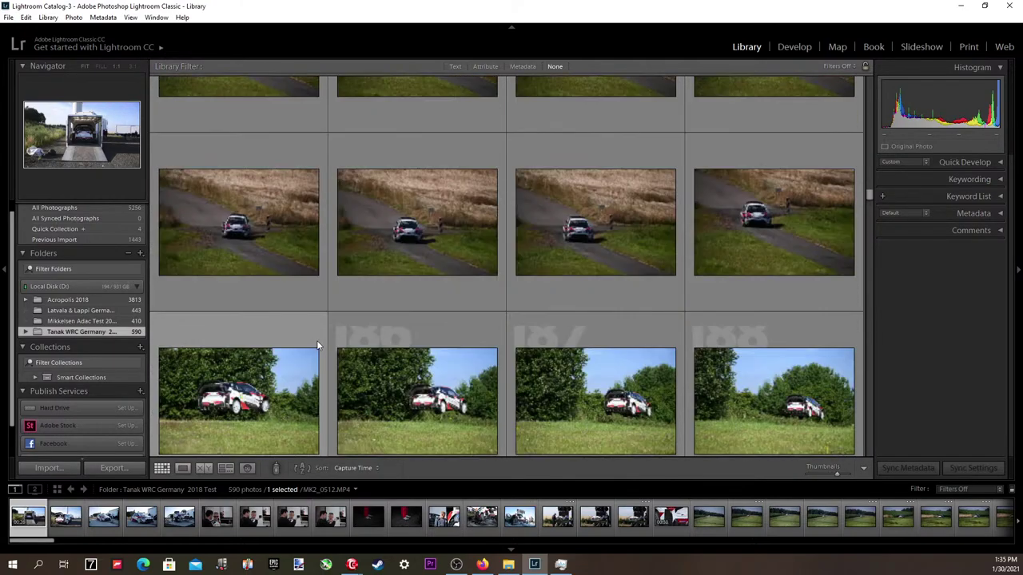
pyautogui.scroll(-6, 317, 344)
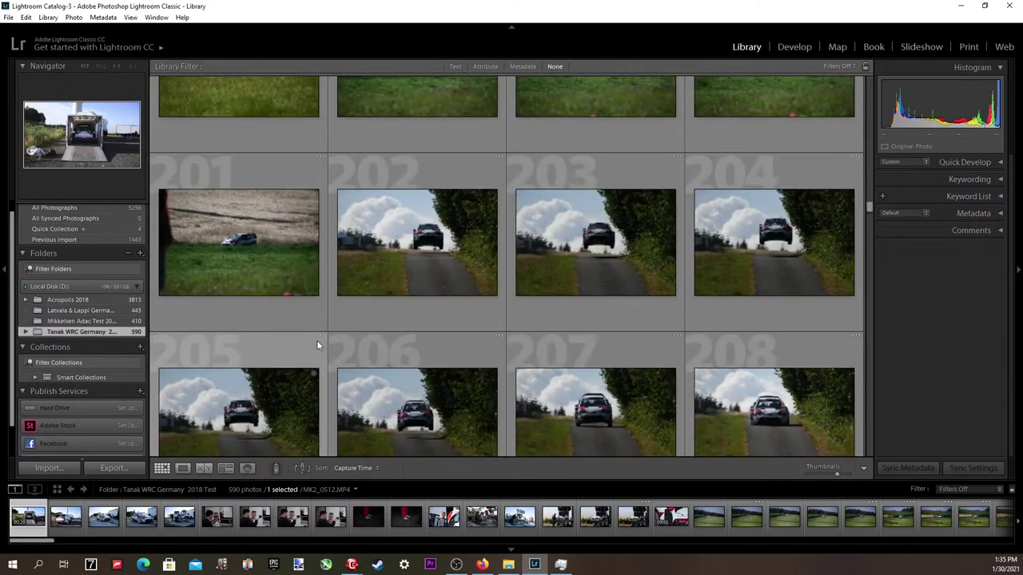
pyautogui.scroll(-5, 317, 344)
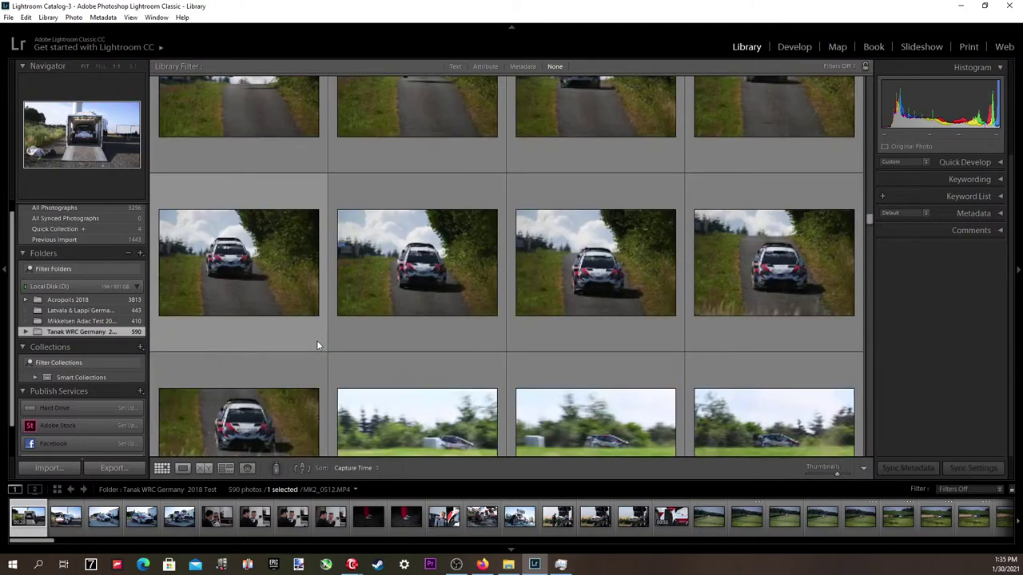
pyautogui.scroll(3, 317, 344)
pyautogui.scroll(-3, 316, 345)
pyautogui.scroll(-3, 317, 345)
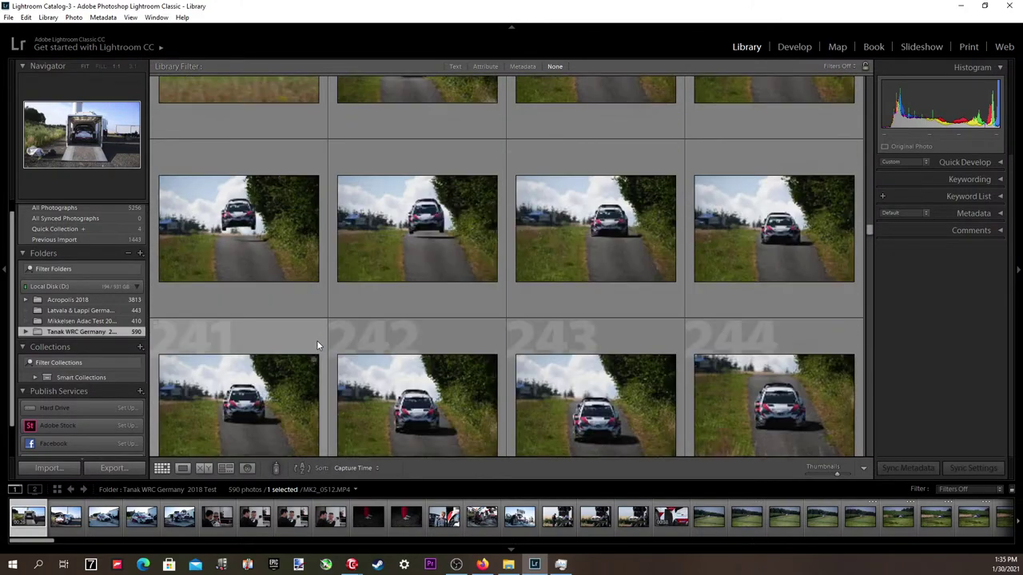
pyautogui.scroll(2, 316, 344)
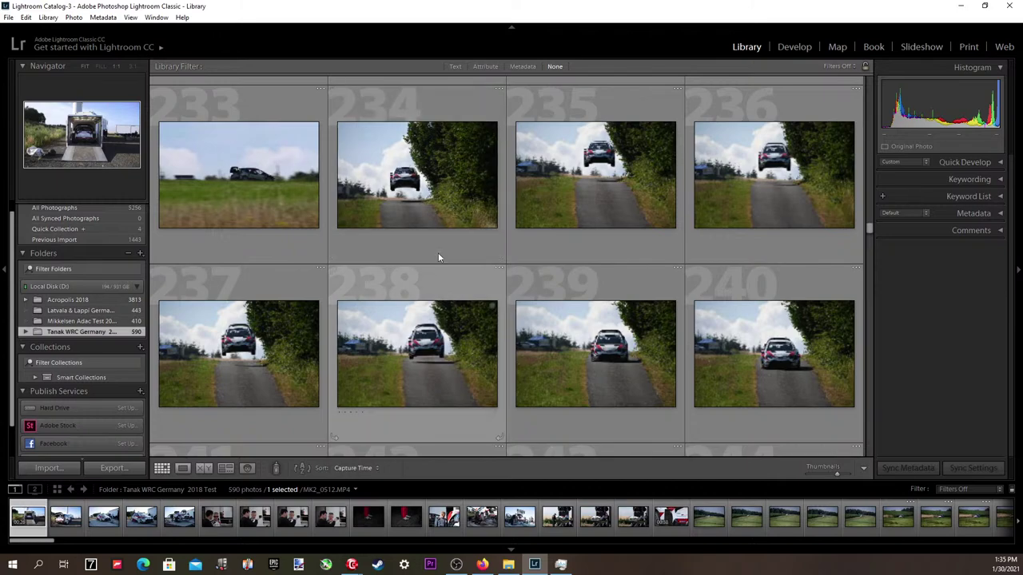
pyautogui.doubleClick(441, 209)
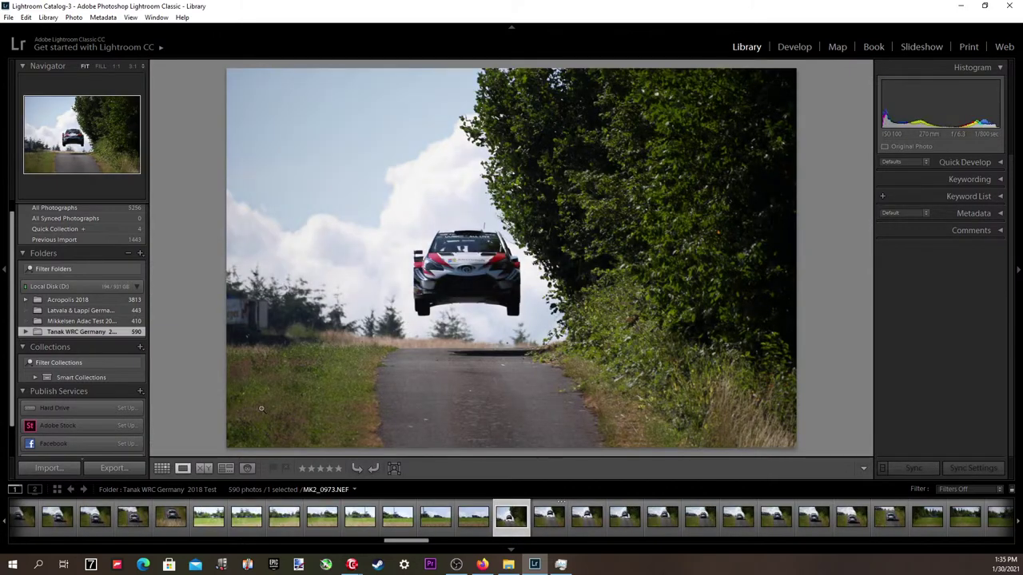
# Compare the neighbouring photos MK2_0973.NEF and MK2_0974.NEF of the jumping rally car.
pyautogui.press('Right')
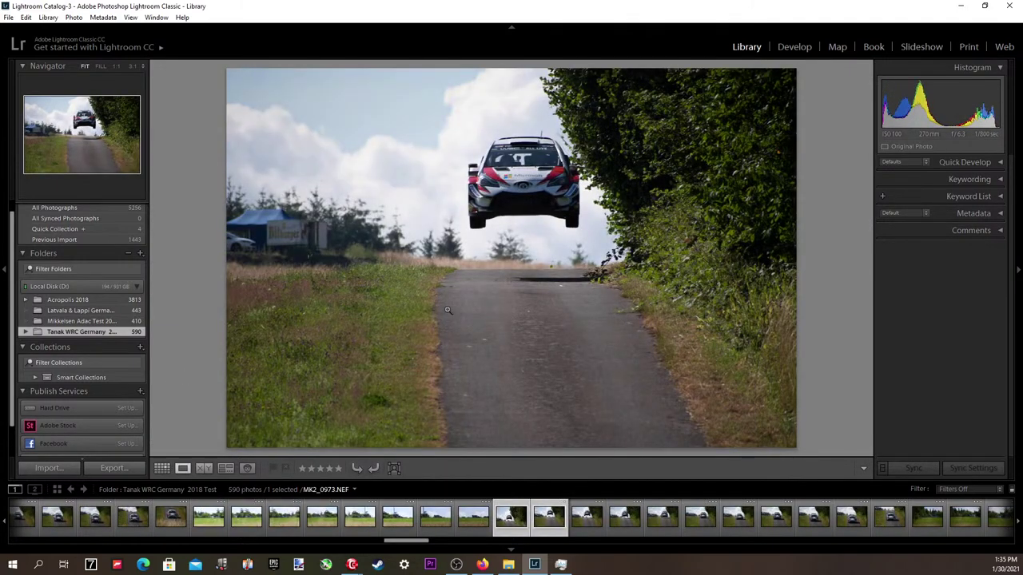
pyautogui.press('Left')
pyautogui.press('Right')
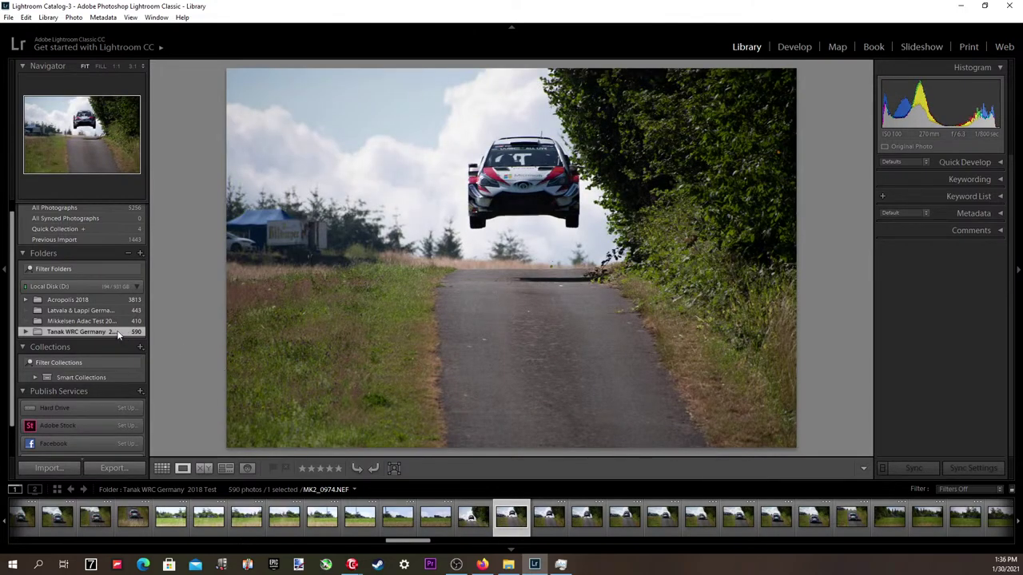
# Open the Latvala & Lappi Germany 2018 test folder and look through its rally car photos.
pyautogui.click(76, 311)
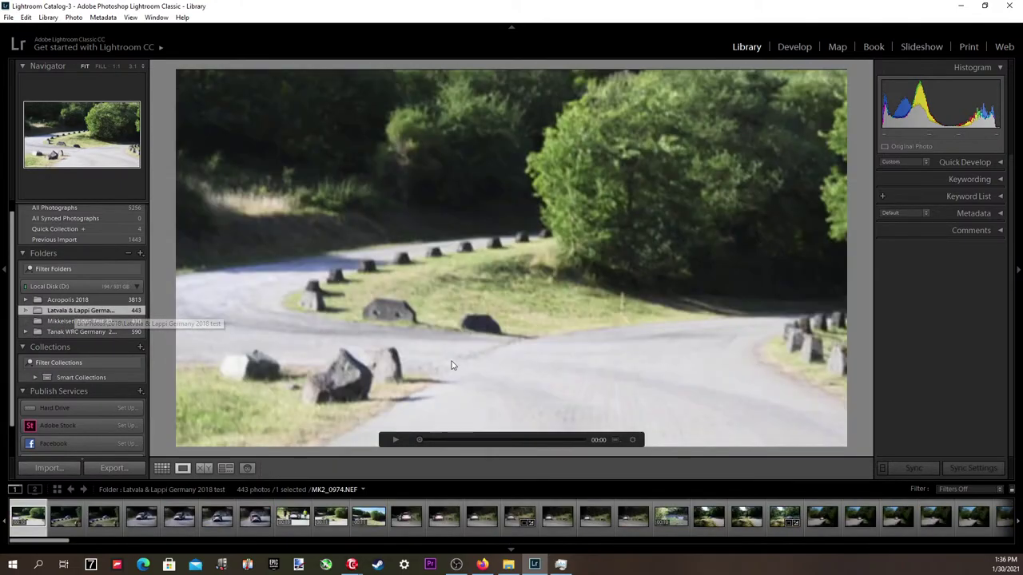
pyautogui.scroll(-15, 492, 524)
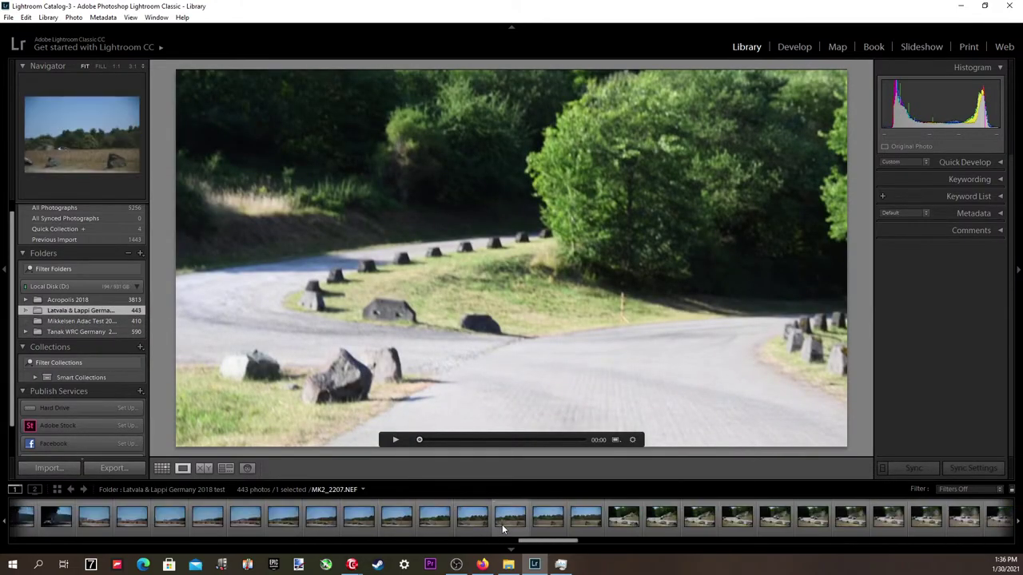
pyautogui.scroll(-5, 511, 527)
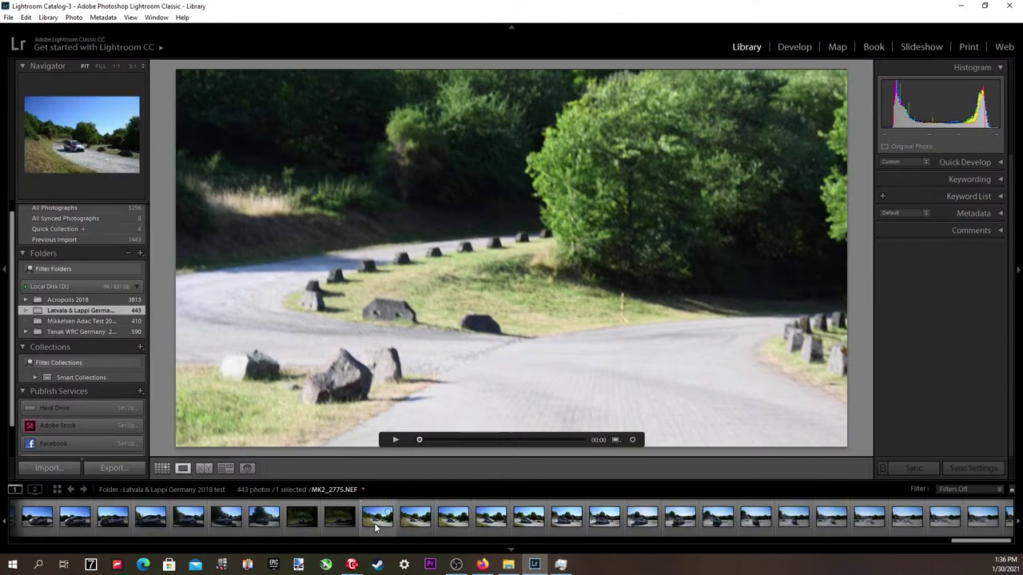
pyautogui.scroll(3, 288, 524)
pyautogui.scroll(5, 274, 521)
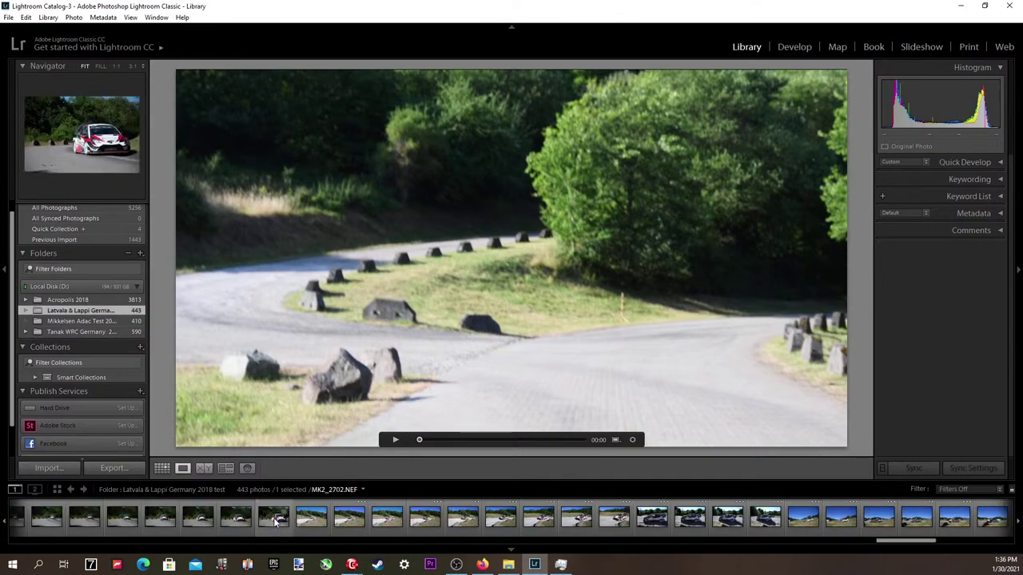
pyautogui.scroll(3, 292, 519)
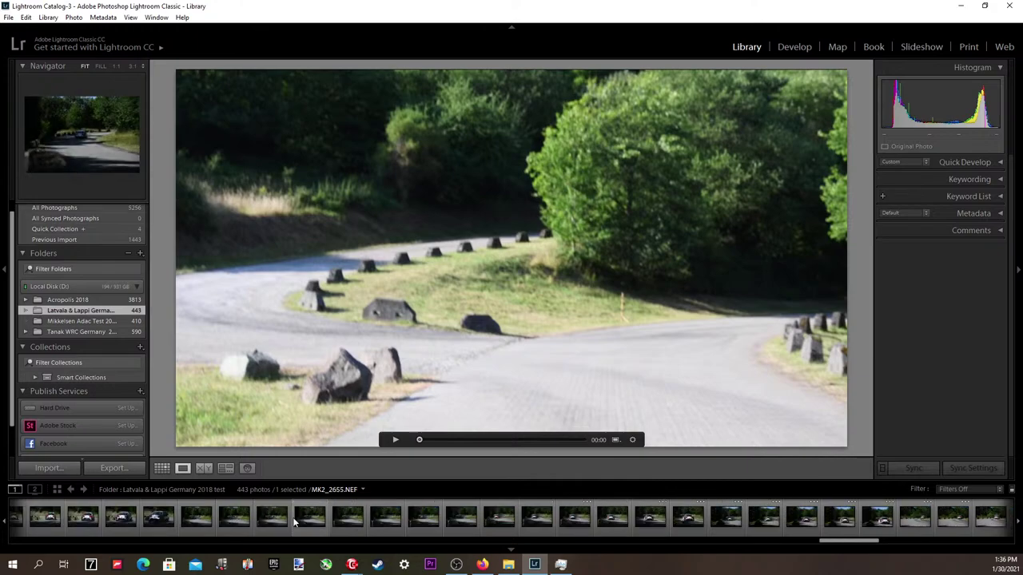
pyautogui.scroll(3, 292, 520)
pyautogui.scroll(2, 349, 523)
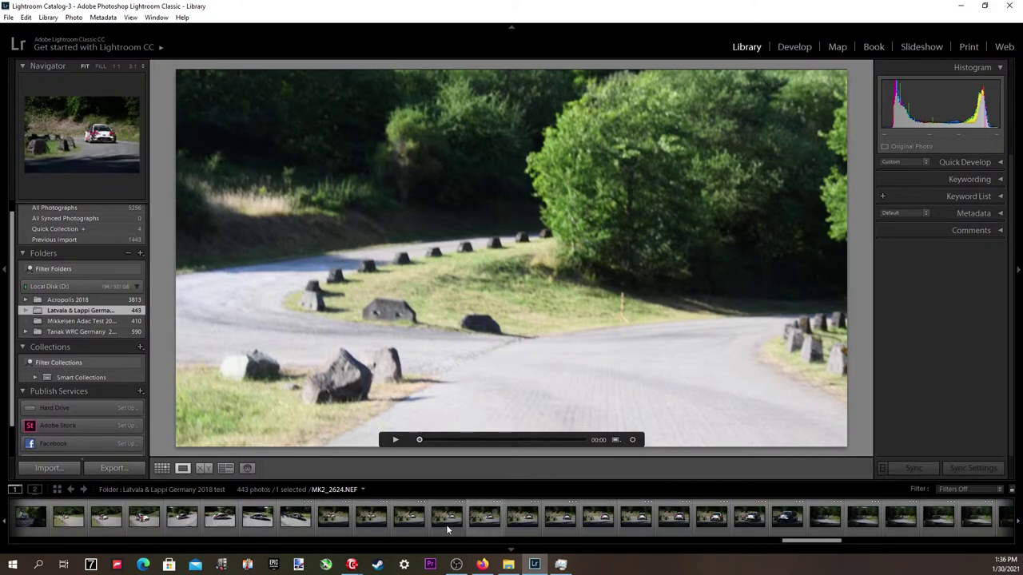
pyautogui.scroll(3, 446, 524)
pyautogui.scroll(4, 381, 523)
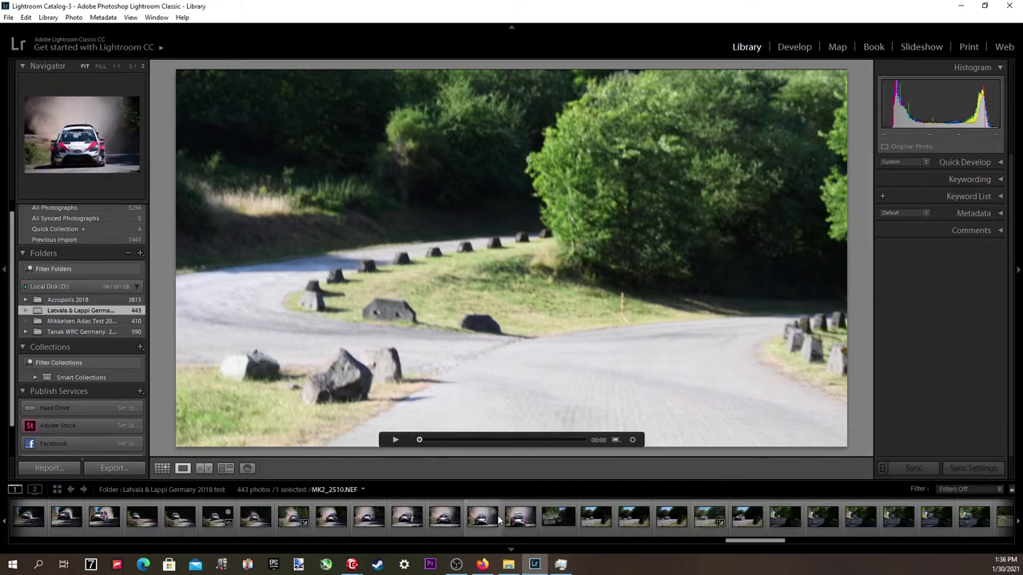
# Select the photo MK2_2527.NEF of the car on the road beside the stone and open it for developing.
pyautogui.click(518, 518)
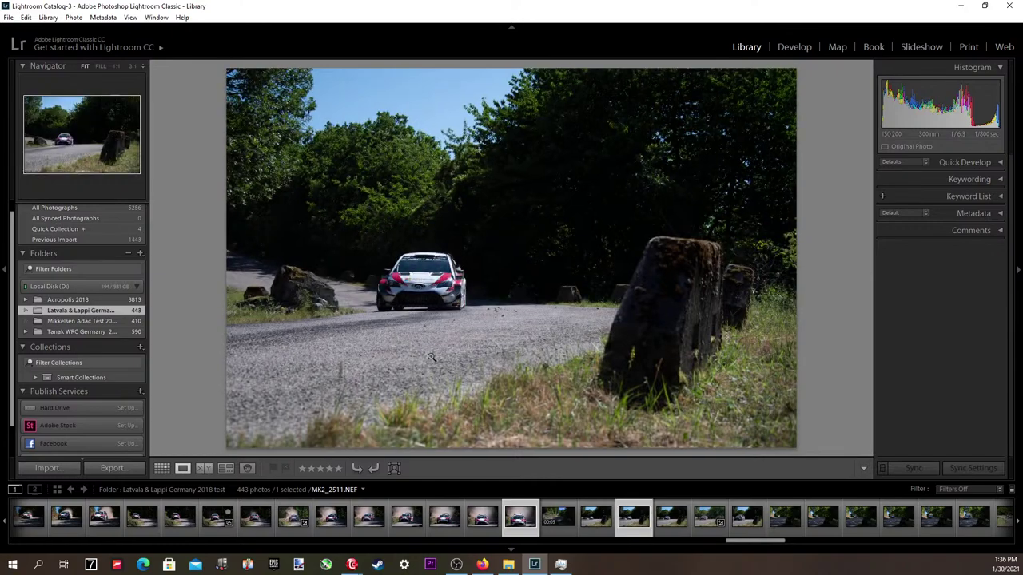
pyautogui.press('Right')
pyautogui.press('Right')
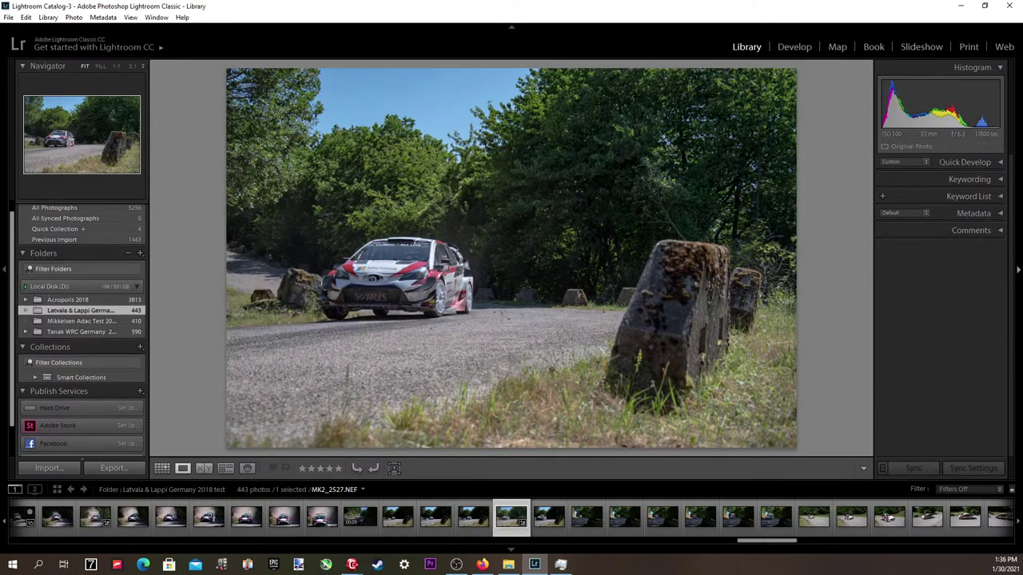
pyautogui.click(801, 50)
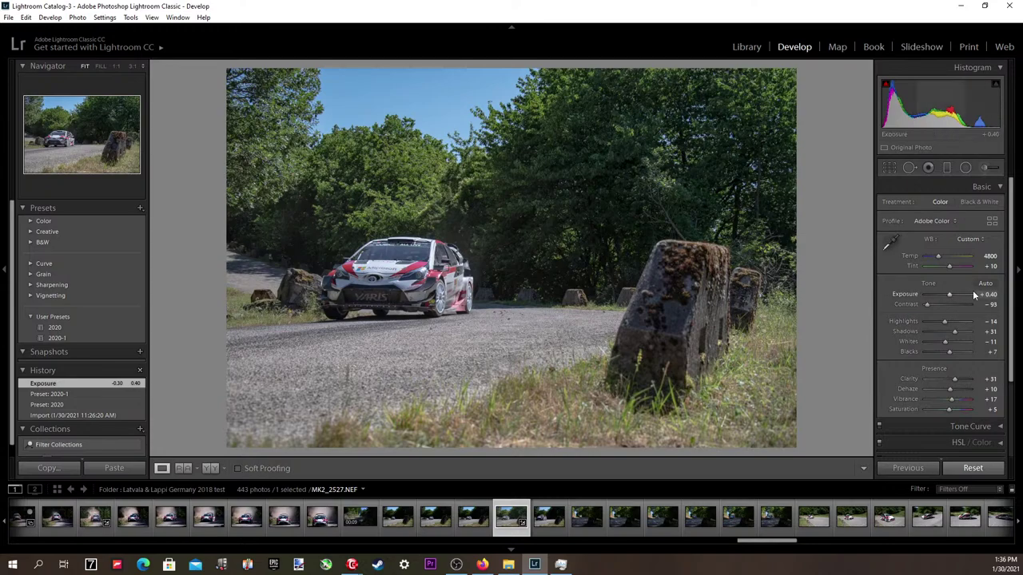
# Set the photo's overall Exposure to +0.30.
pyautogui.press('Up')
pyautogui.press('Down')
pyautogui.press('Down')
pyautogui.press('Up')
pyautogui.press('Down')
pyautogui.press('Up')
pyautogui.press('Down')
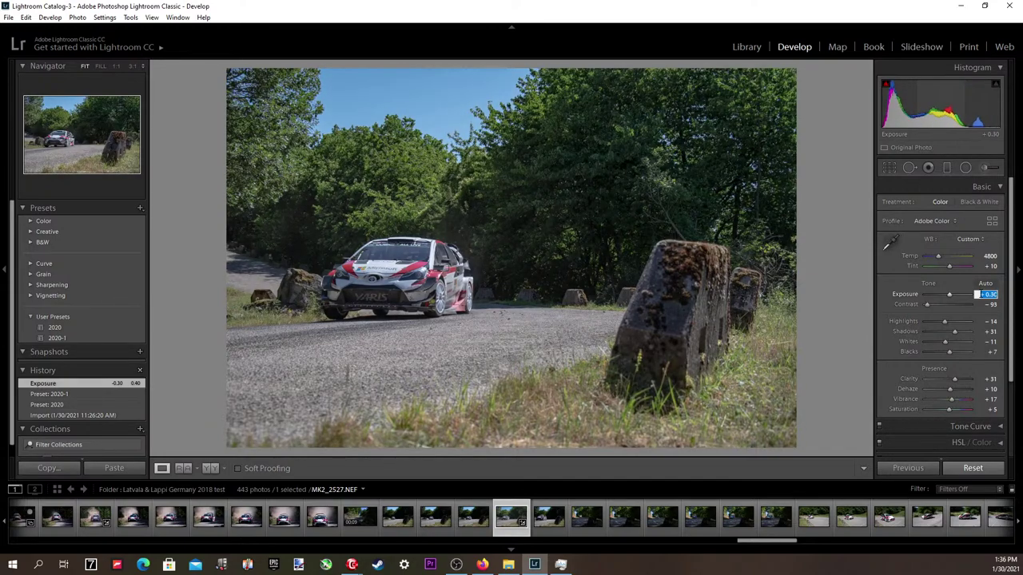
# Set the white balance temperature to 4900 and the Shadows to +24.
pyautogui.click(989, 256)
pyautogui.press('Down')
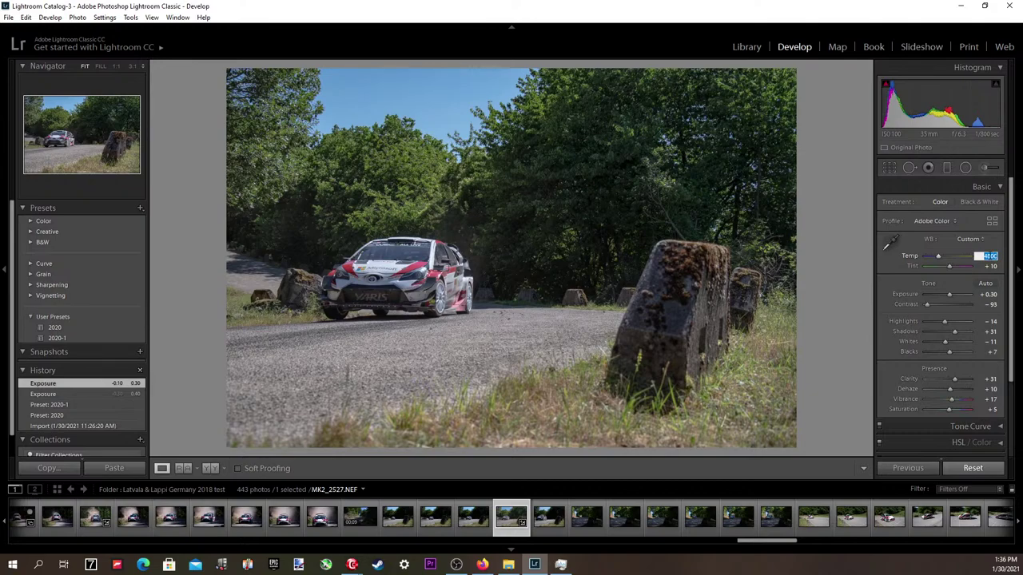
pyautogui.press('Up')
pyautogui.press('Up')
pyautogui.press('Up')
pyautogui.press('Up')
pyautogui.moveTo(956, 331); pyautogui.dragTo(950, 331)
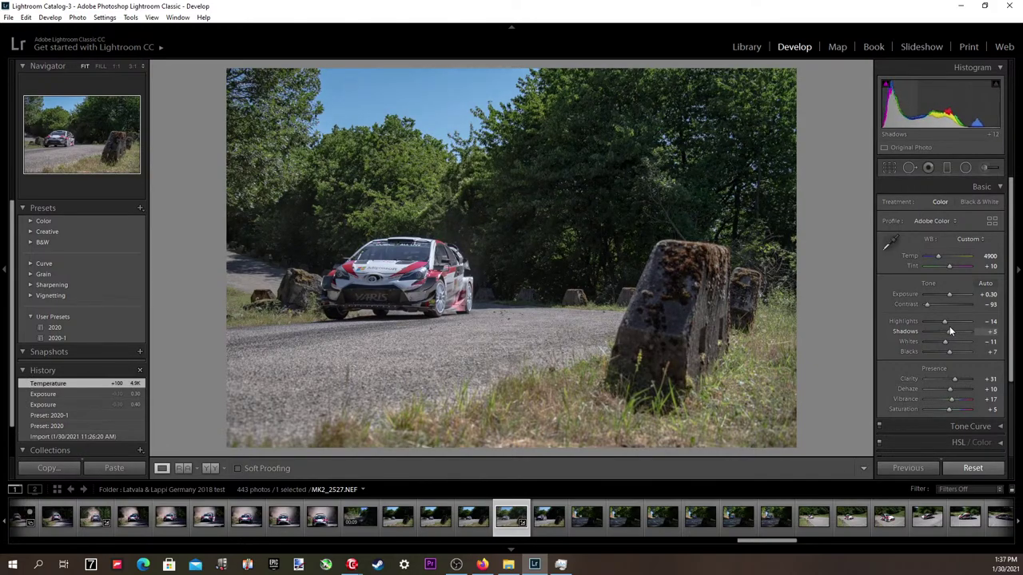
pyautogui.moveTo(951, 331); pyautogui.dragTo(955, 331)
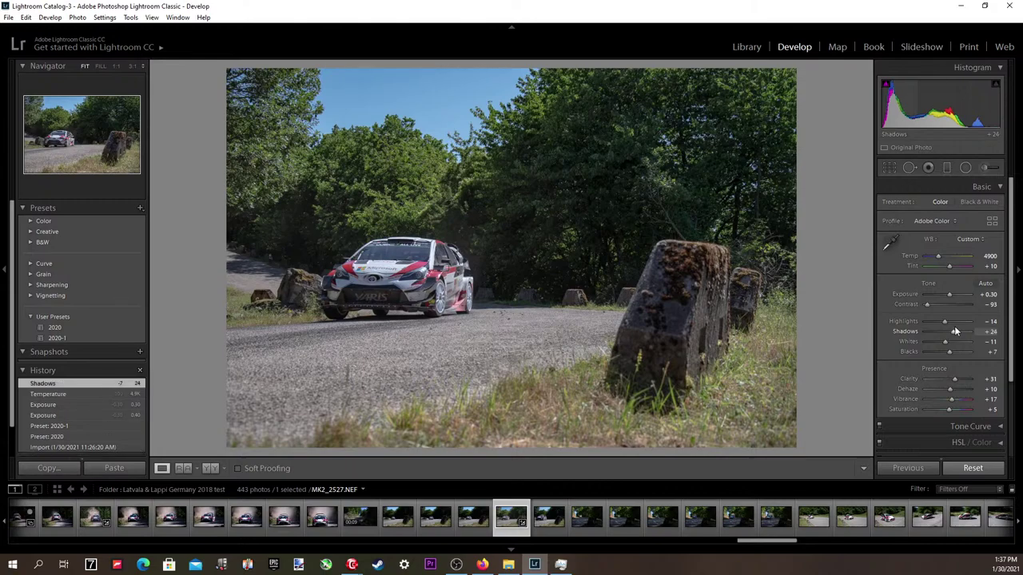
# Set the Whites to +2 and the Blacks to +21 while checking the clipping previews.
pyautogui.keyDown('alt'); pyautogui.click(993, 342); pyautogui.keyUp('alt')
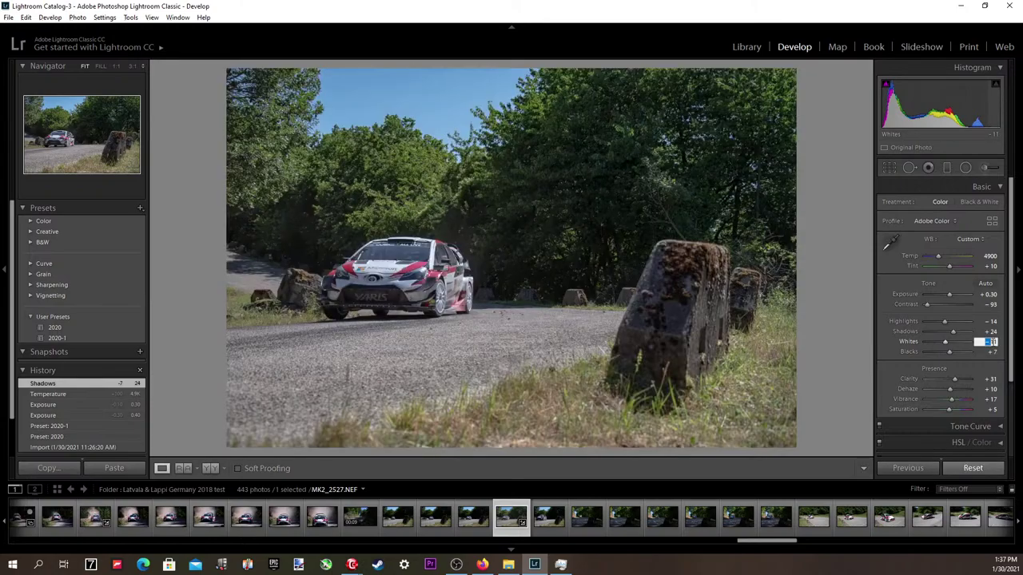
pyautogui.hotkey('alt', 'Up')
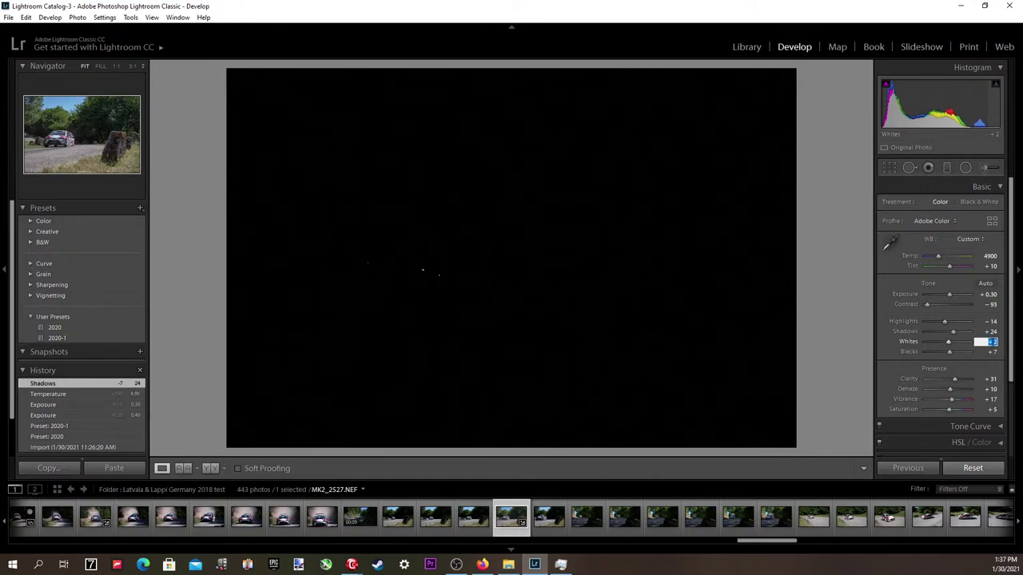
pyautogui.press('Tab')
pyautogui.press('alt')
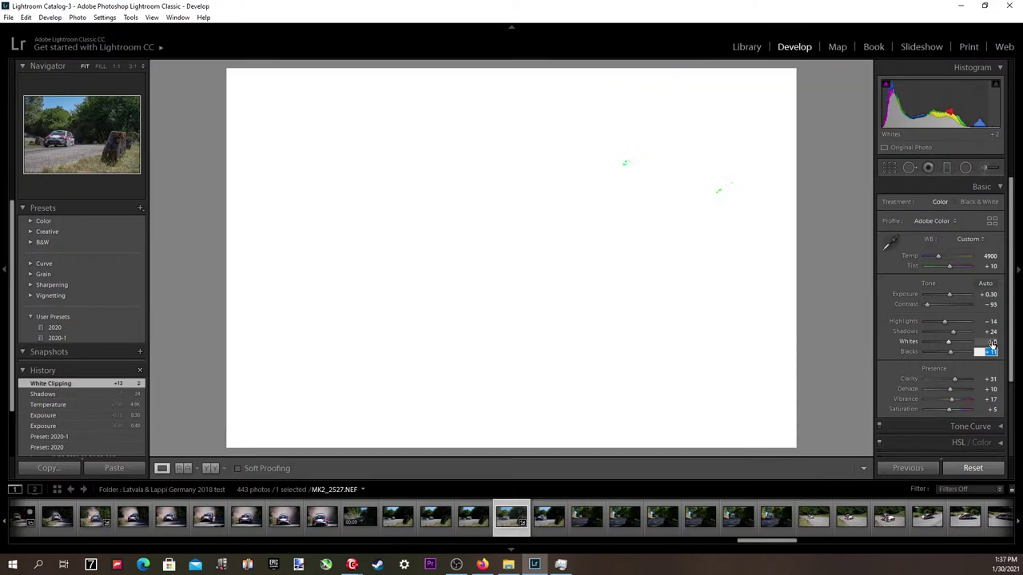
pyautogui.hotkey('alt', 'Up')
pyautogui.hotkey('alt', 'Up')
pyautogui.hotkey('alt', 'Up')
pyautogui.press('Return')
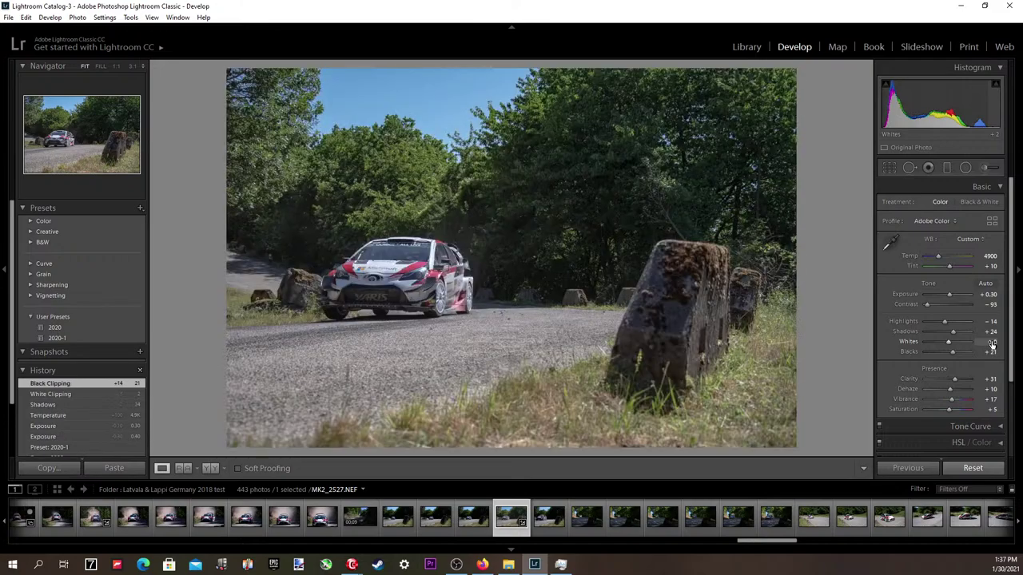
# Set the white balance temperature to 4850 and the Contrast to -79.
pyautogui.click(987, 257)
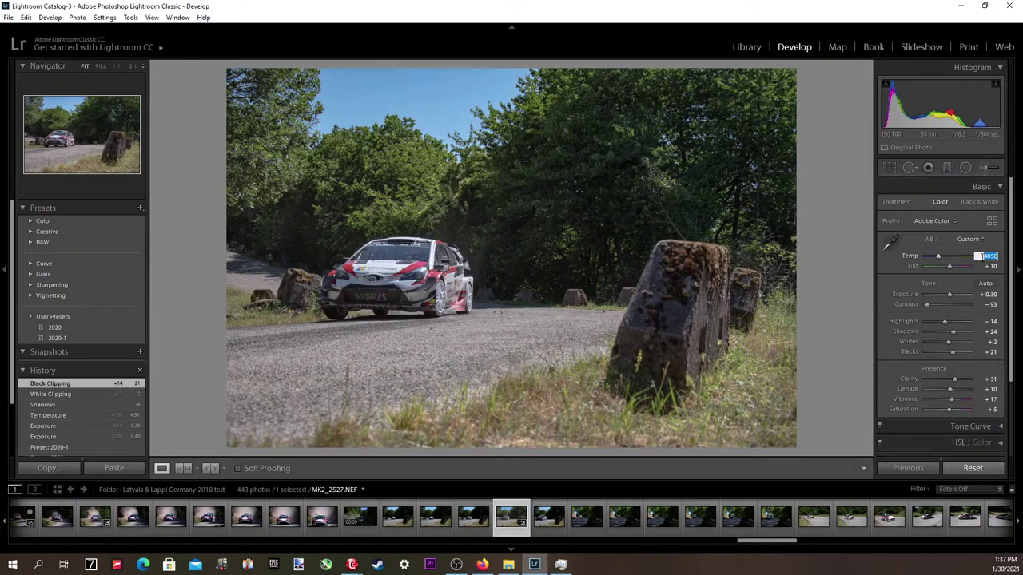
pyautogui.click(927, 305)
pyautogui.moveTo(925, 305); pyautogui.dragTo(927, 307)
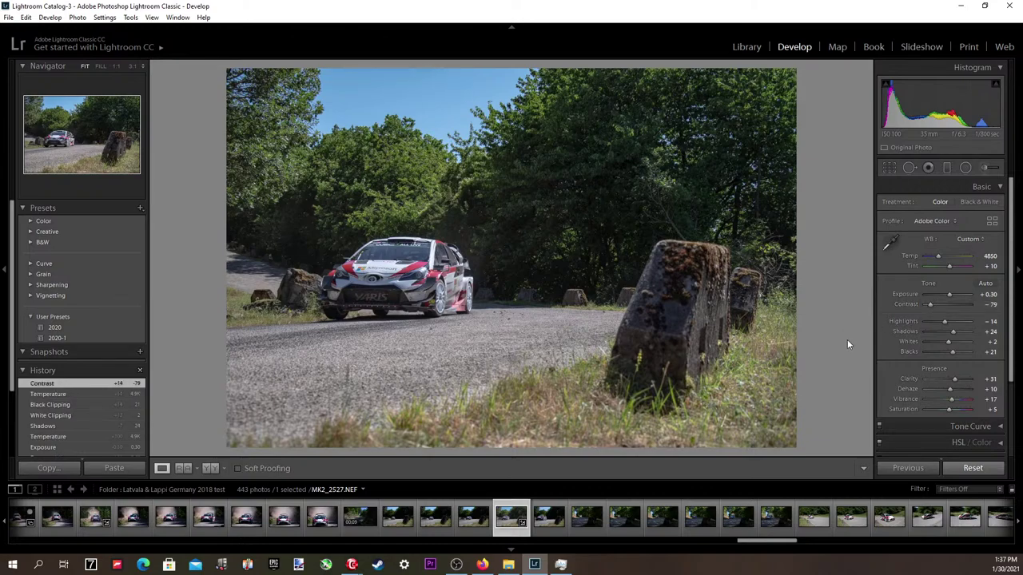
# Try the overall Exposure at +0.20.
pyautogui.click(987, 304)
pyautogui.hotkey('shift', 'Tab')
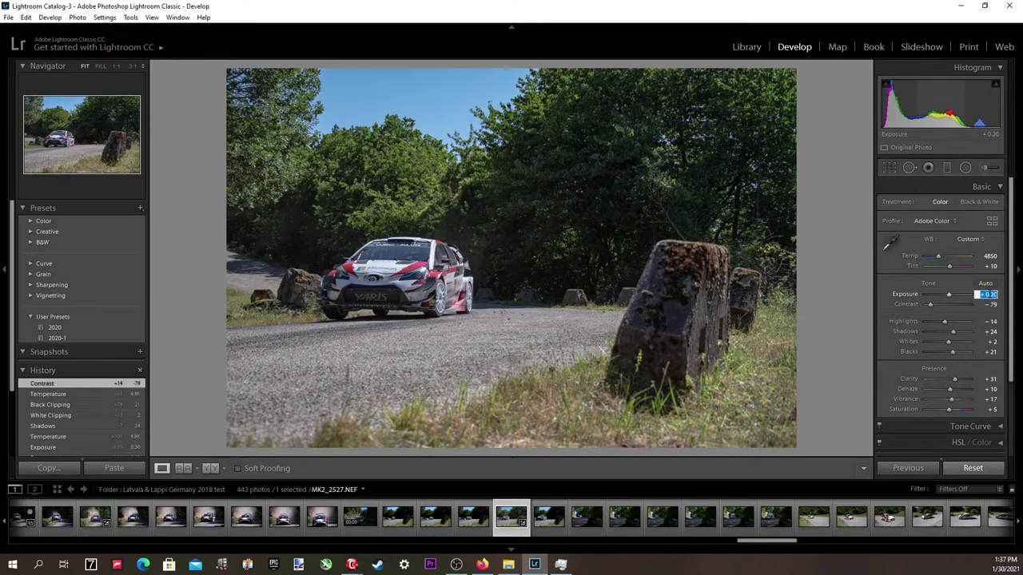
pyautogui.press('Return')
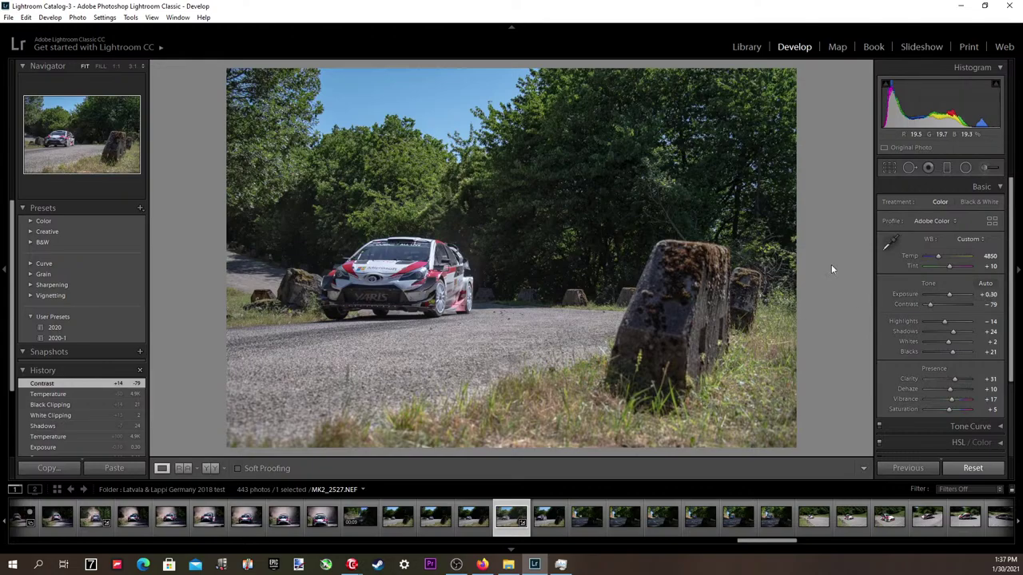
# Inspect the car's front and side at 1:1, then return to the full photo.
pyautogui.click(411, 288)
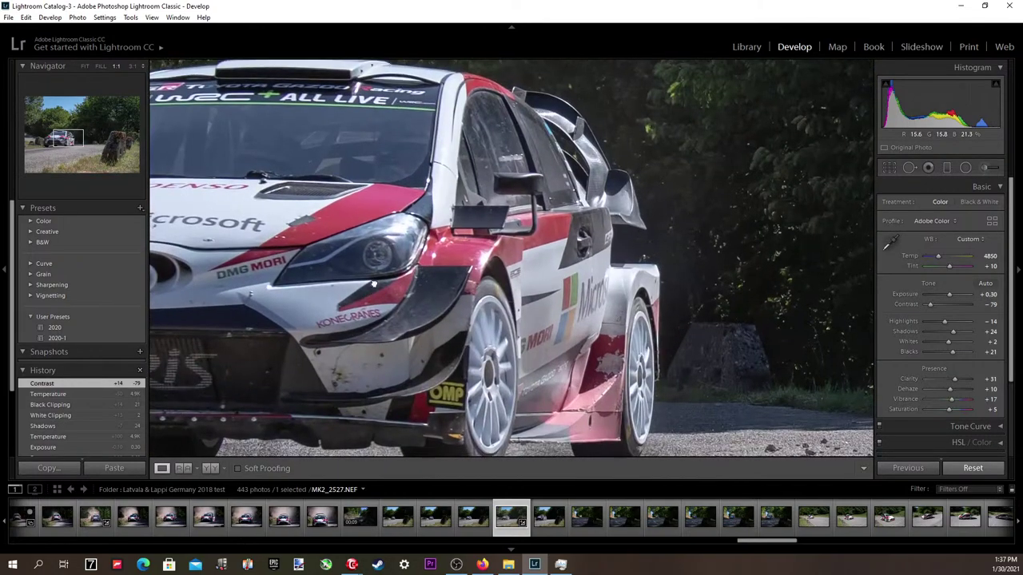
pyautogui.moveTo(392, 238); pyautogui.dragTo(665, 234)
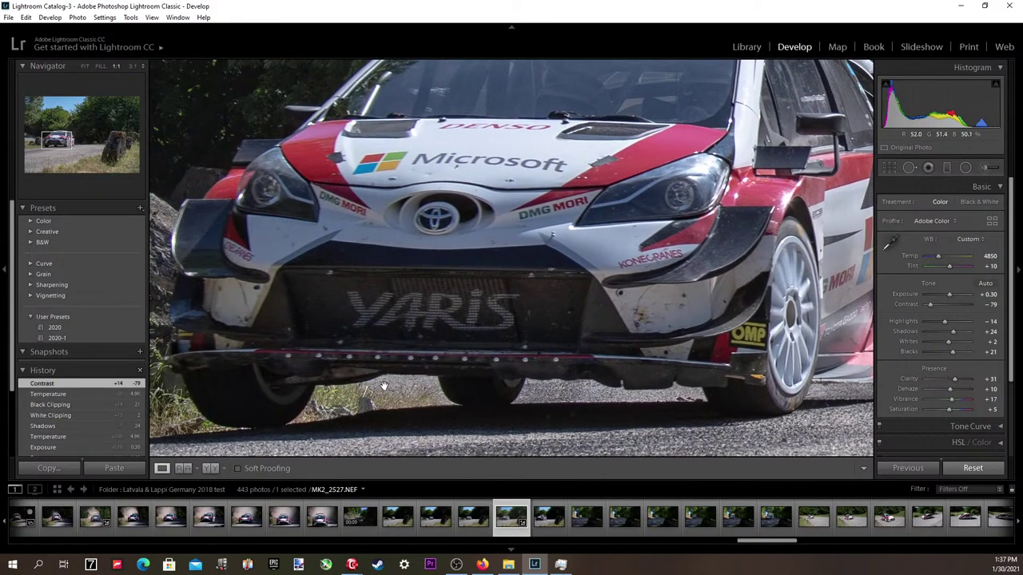
pyautogui.moveTo(446, 281); pyautogui.dragTo(421, 336)
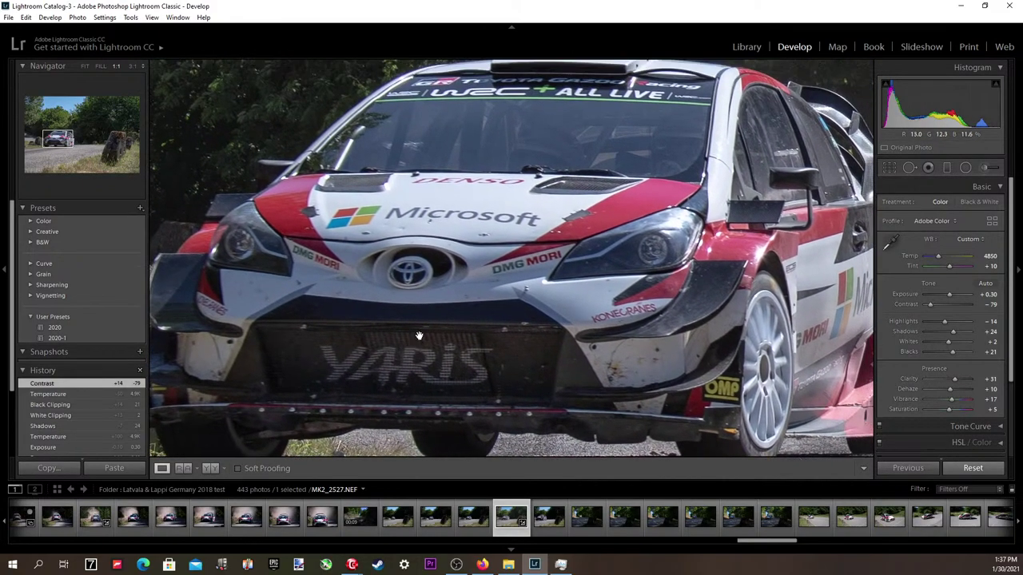
pyautogui.click(553, 285)
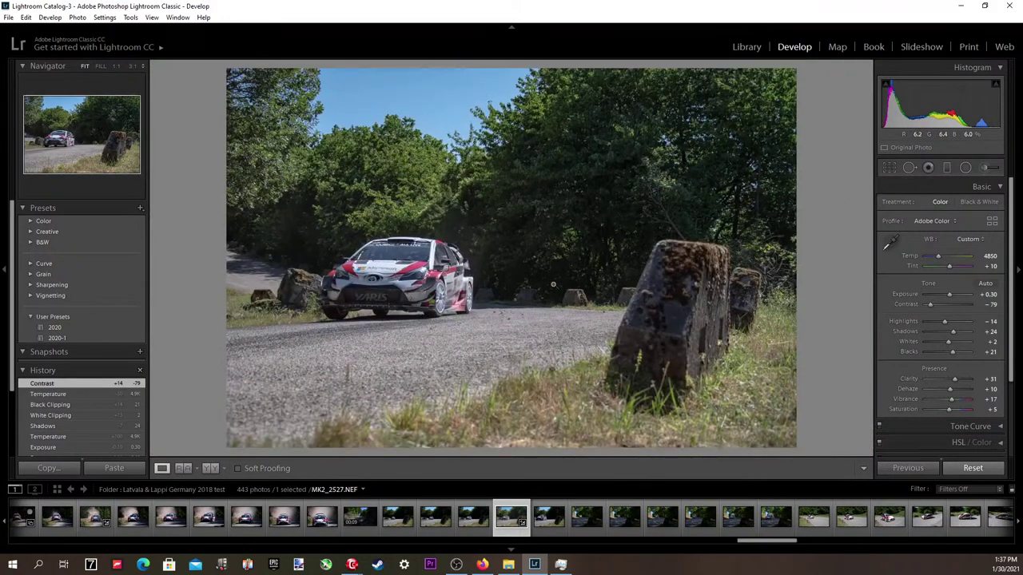
# Paint an adjustment brush mask with Exposure 3.00 and size 15 over the foreground grass and around the stone.
pyautogui.click(988, 168)
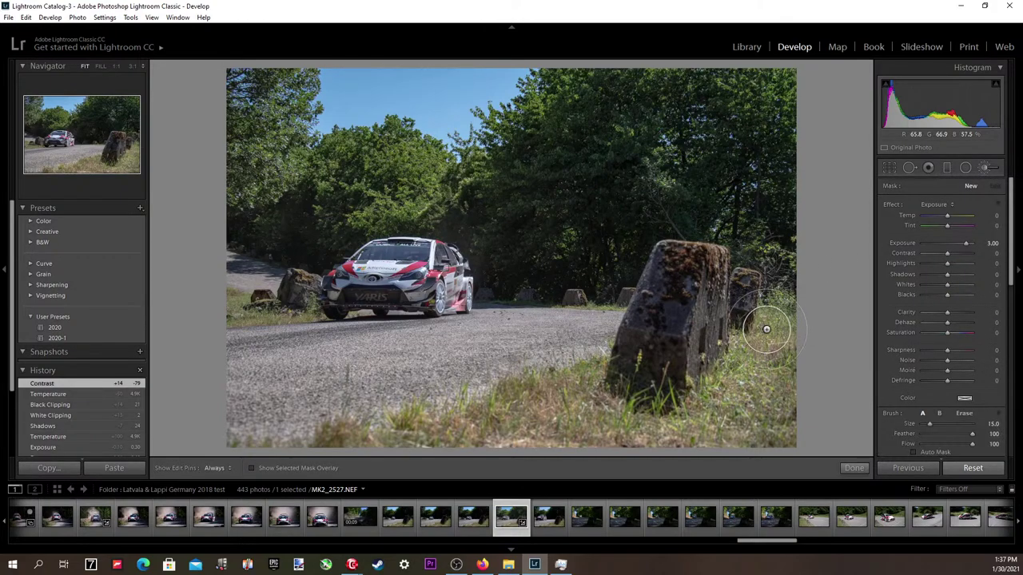
pyautogui.moveTo(766, 328)
pyautogui.mouseDown()
pyautogui.moveTo(656, 449)
pyautogui.moveTo(680, 451)
pyautogui.moveTo(562, 468)
pyautogui.moveTo(541, 459)
pyautogui.moveTo(585, 403)
pyautogui.moveTo(238, 461)
pyautogui.moveTo(722, 449)
pyautogui.moveTo(711, 440)
pyautogui.moveTo(622, 453)
pyautogui.moveTo(808, 415)
pyautogui.moveTo(800, 453)
pyautogui.moveTo(808, 380)
pyautogui.moveTo(805, 389)
pyautogui.moveTo(786, 302)
pyautogui.mouseUp()
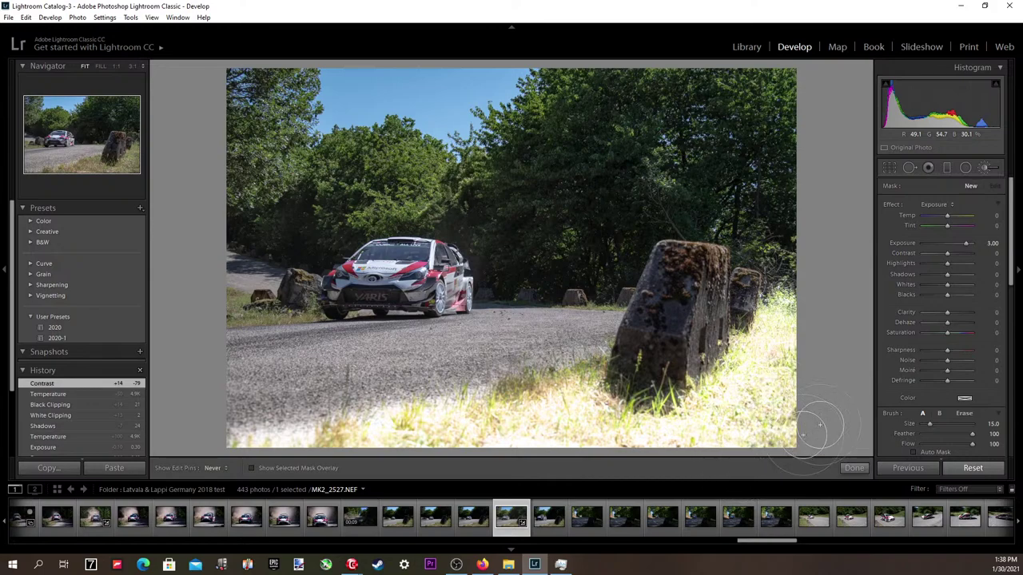
pyautogui.moveTo(732, 433); pyautogui.dragTo(806, 391)
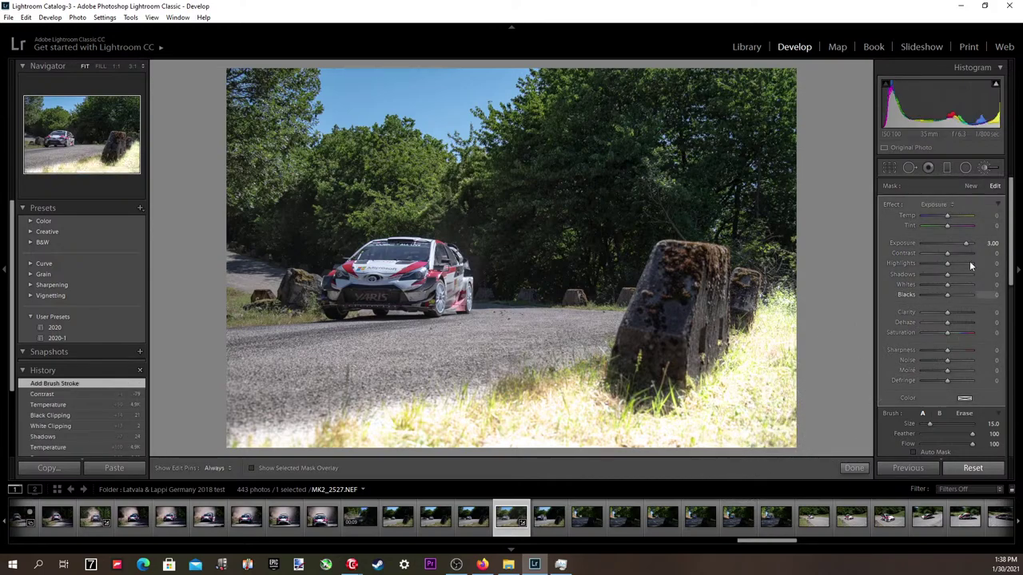
# Set the grass mask's Exposure to -0.10.
pyautogui.click(993, 243)
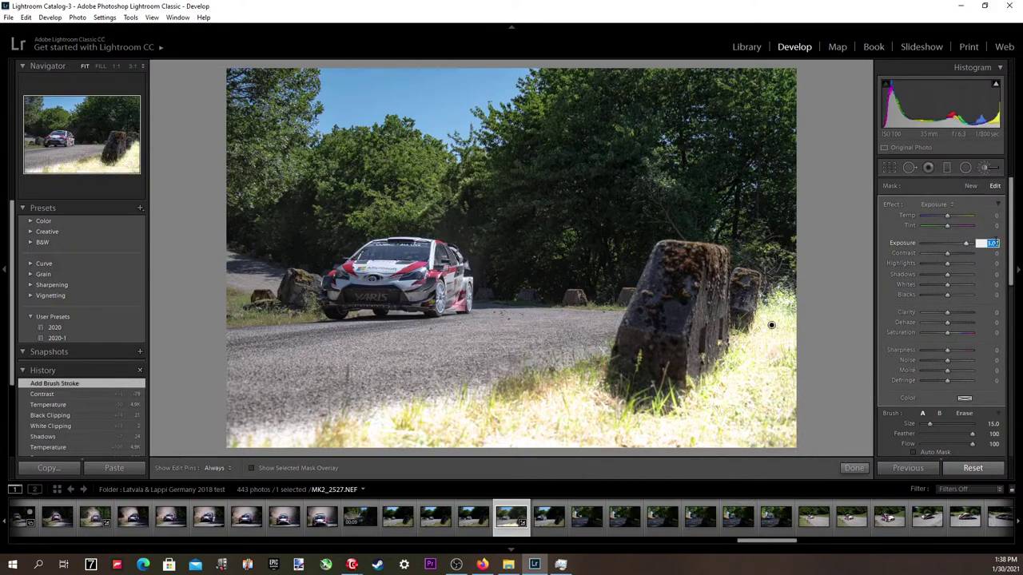
pyautogui.write('0')
pyautogui.press('Down')
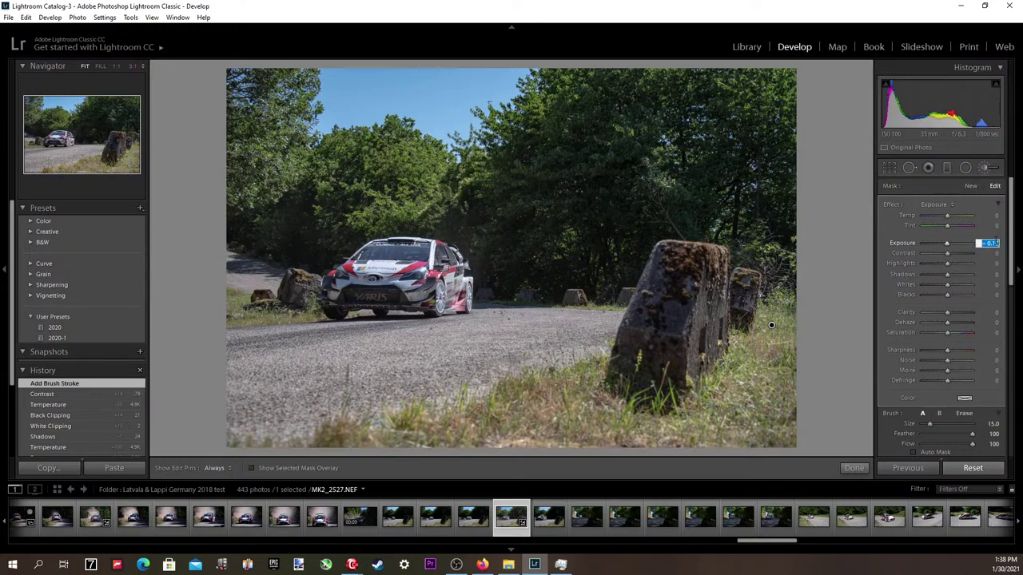
pyautogui.press('Up')
pyautogui.press('Down')
# Adjust the grass mask's colour temperature slightly and leave the adjustment brush.
pyautogui.click(996, 217)
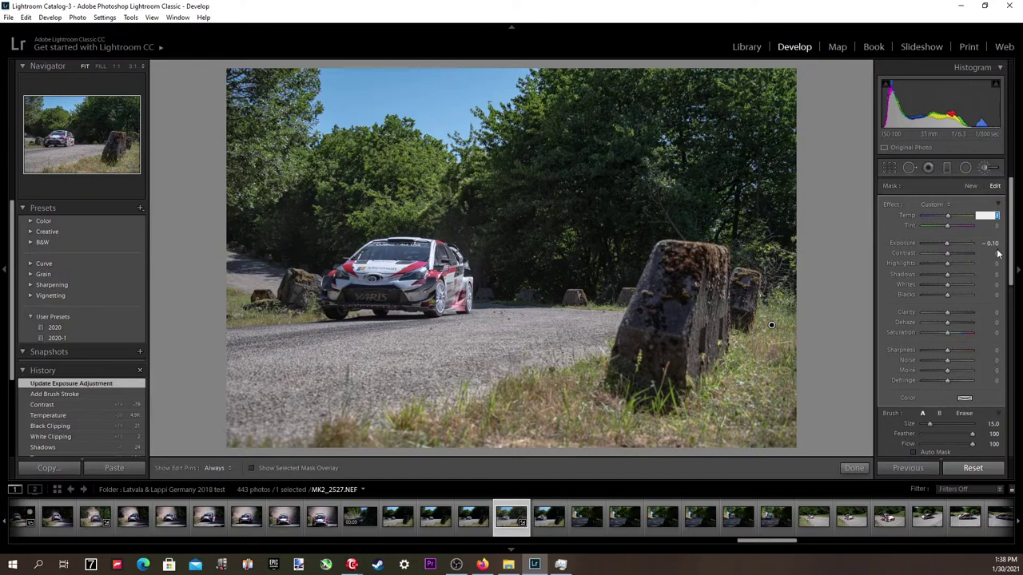
pyautogui.press('Return')
pyautogui.press('k')
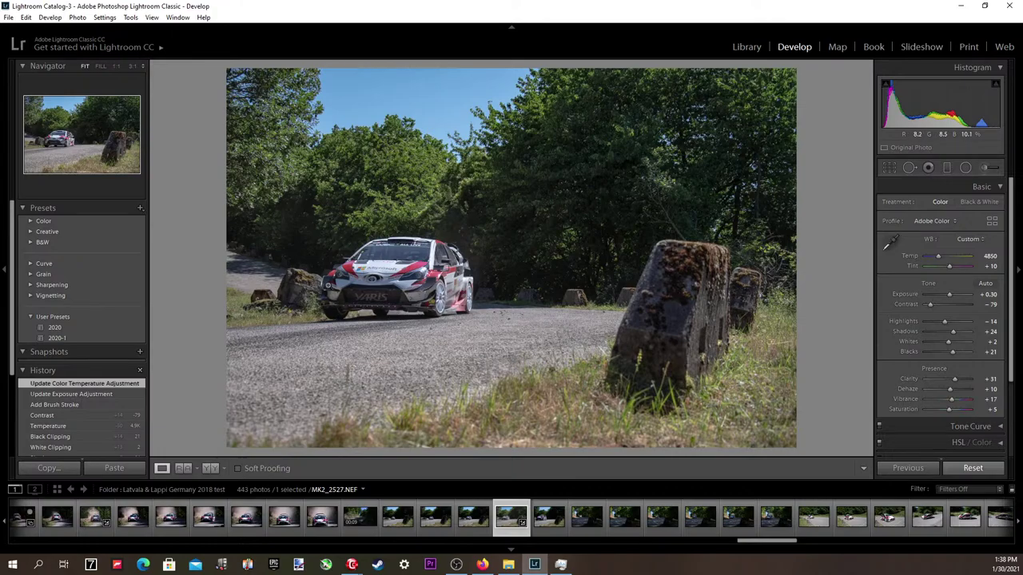
# Inspect the car's front at 1:1, then try the 2020 user preset on the full photo and undo it.
pyautogui.click(357, 278)
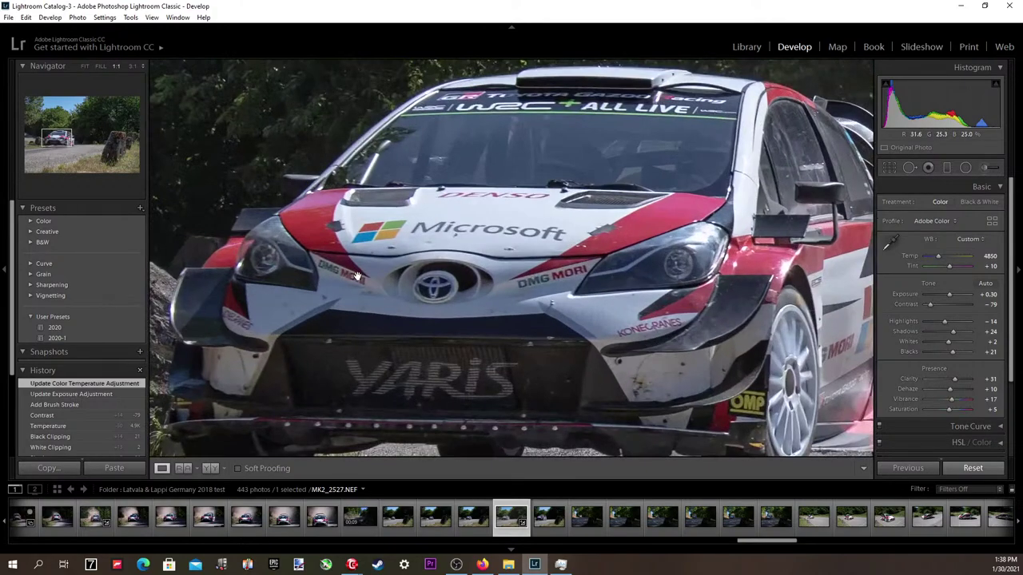
pyautogui.click(406, 270)
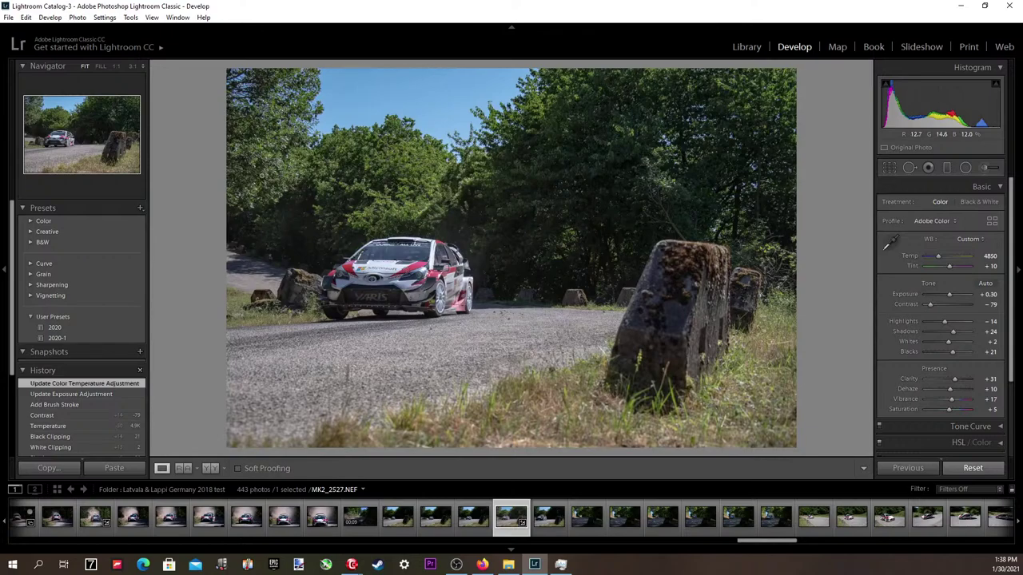
pyautogui.click(54, 328)
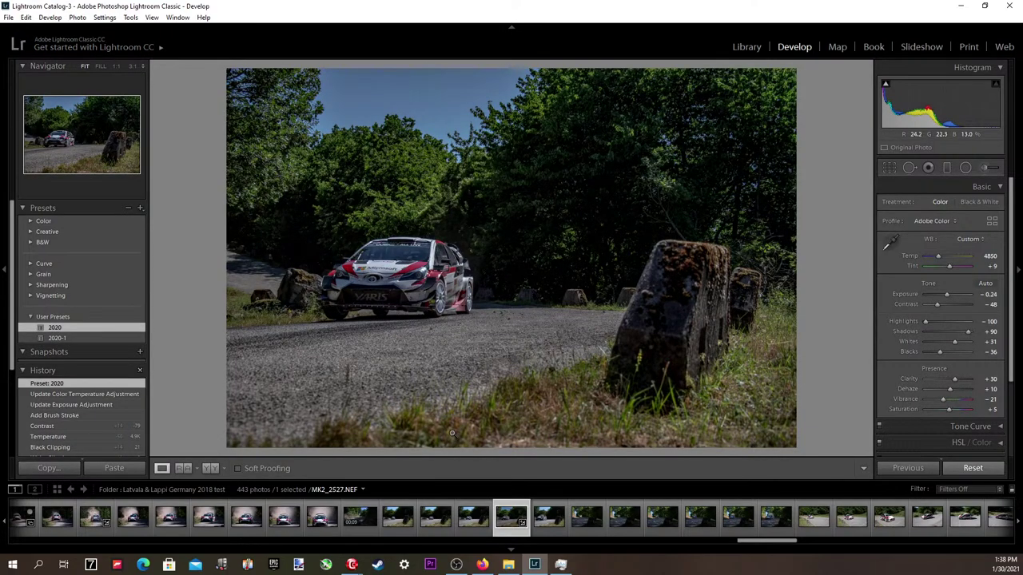
pyautogui.hotkey('ctrl', 'z')
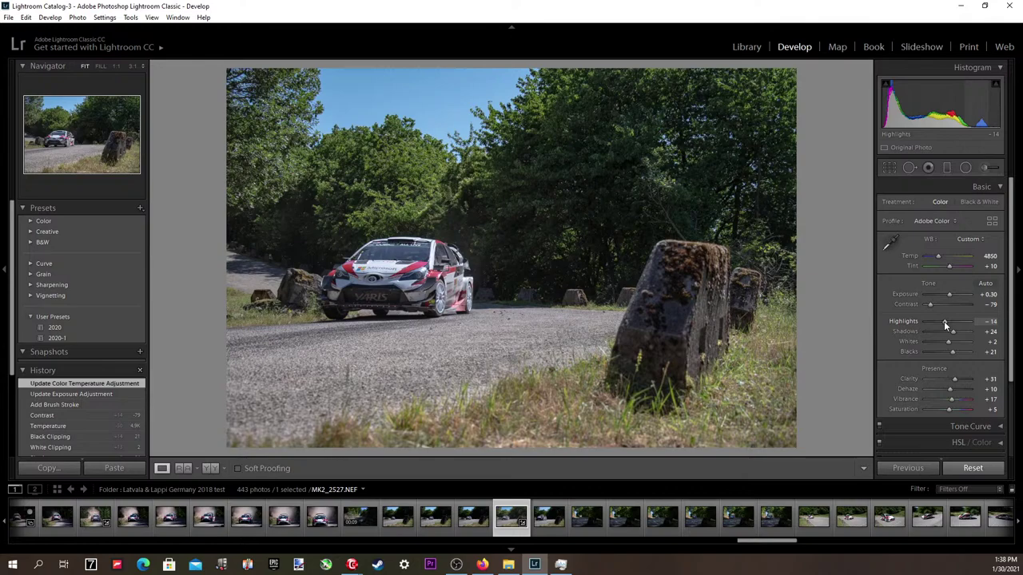
# Set the photo's Highlights to -26.
pyautogui.moveTo(944, 321); pyautogui.dragTo(942, 324)
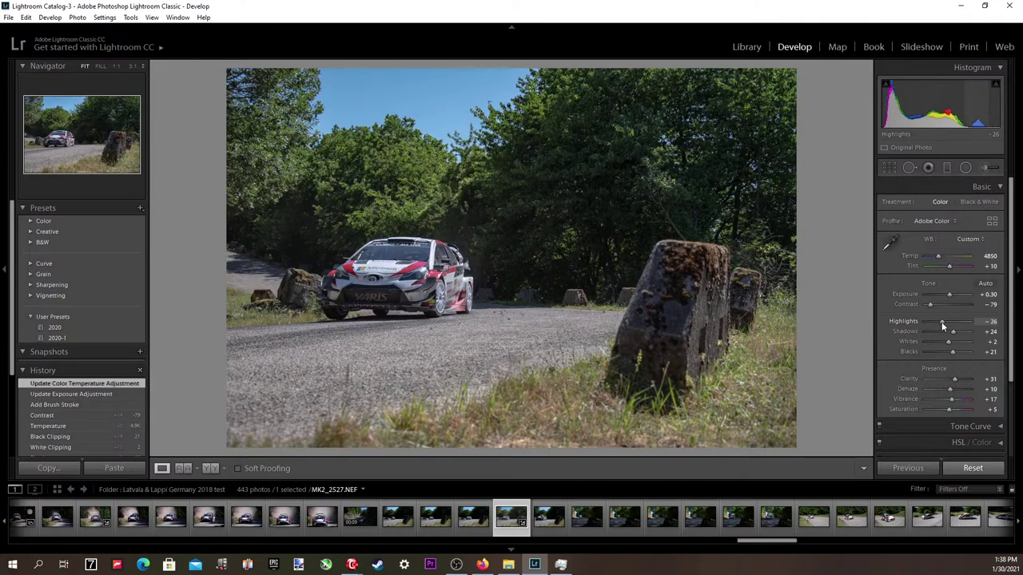
pyautogui.moveTo(941, 322); pyautogui.dragTo(942, 322)
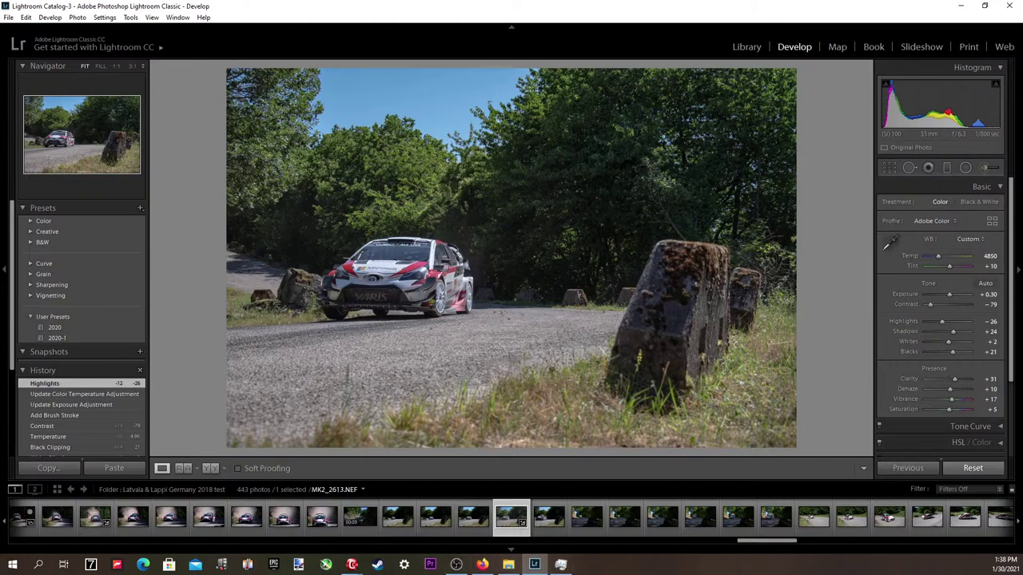
pyautogui.click(456, 564)
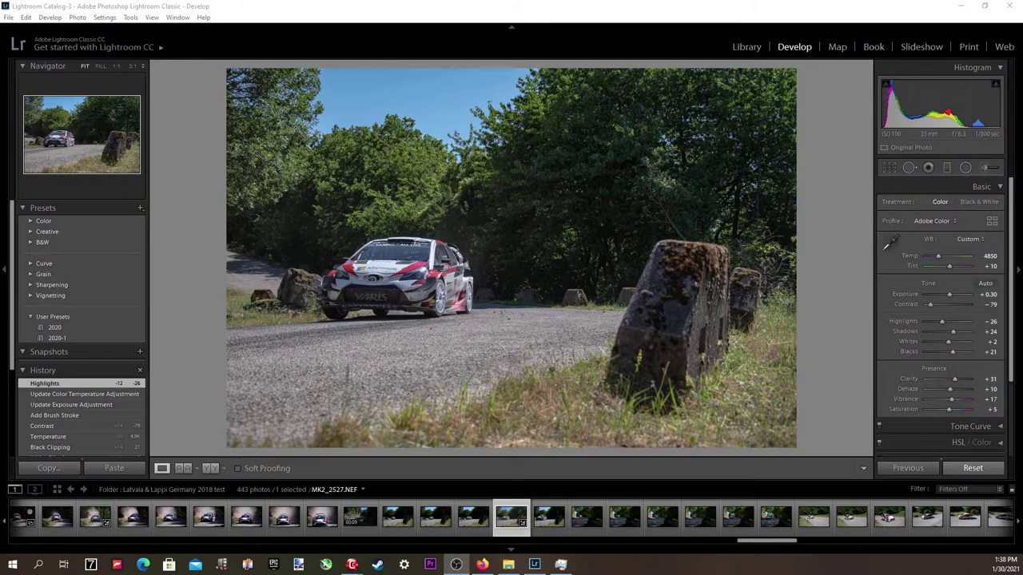
pyautogui.hotkey('alt', 'Tab')
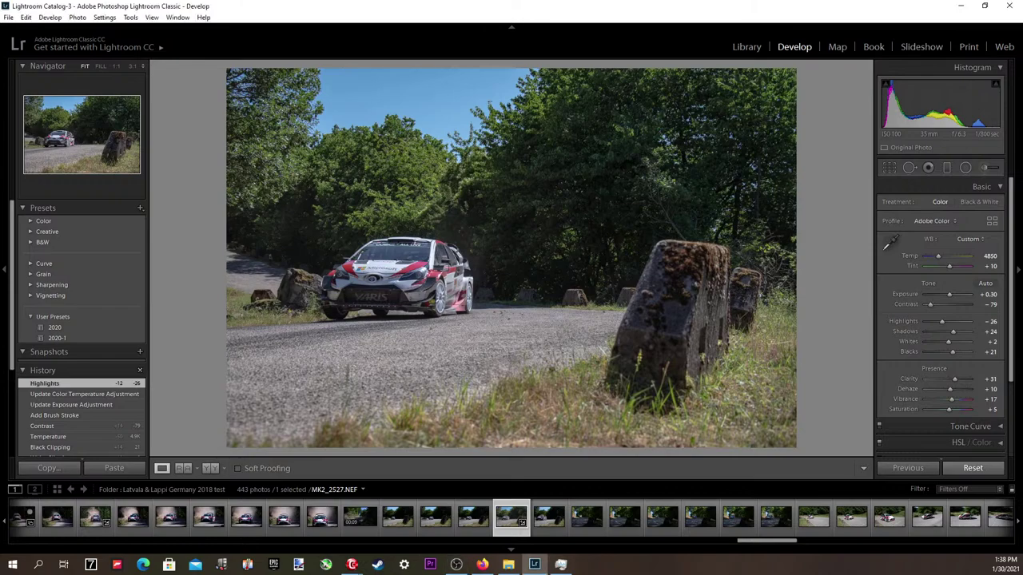
pyautogui.hotkey('alt', 'Tab')
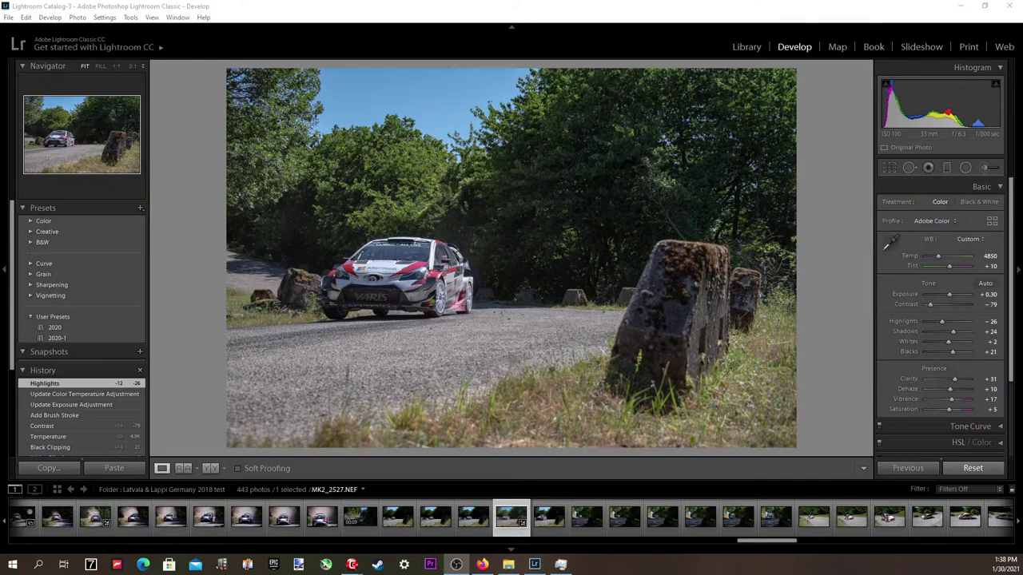
pyautogui.hotkey('alt', 'Tab')
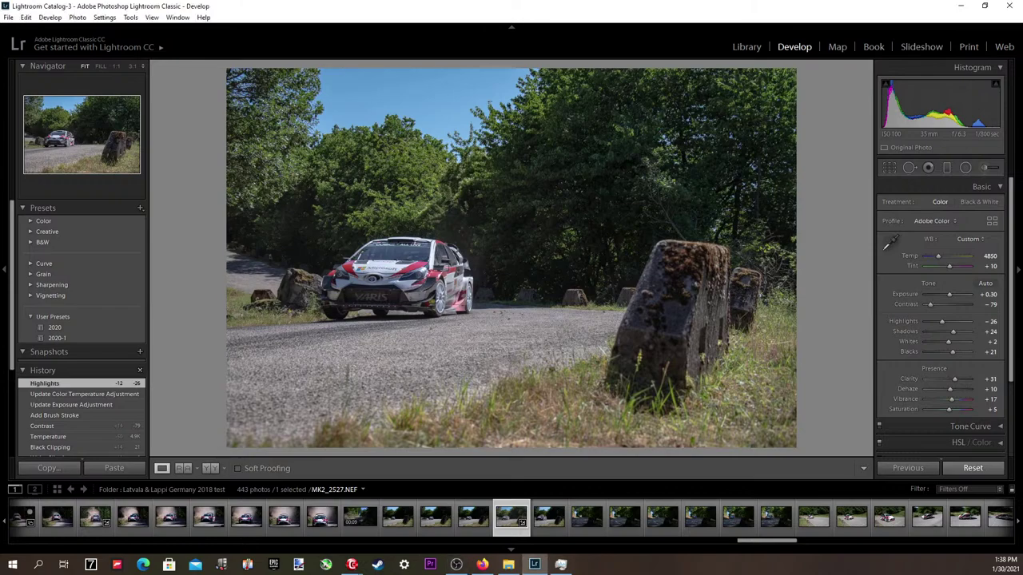
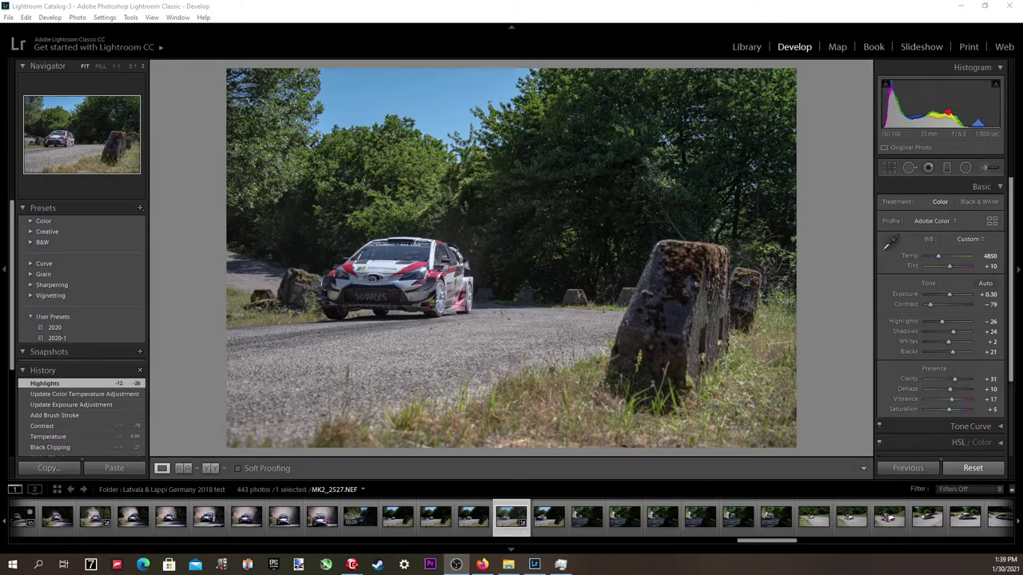
# Open the photo's export settings, edit the selected text watermark and anchor it at the centre of the image.
pyautogui.click(8, 17)
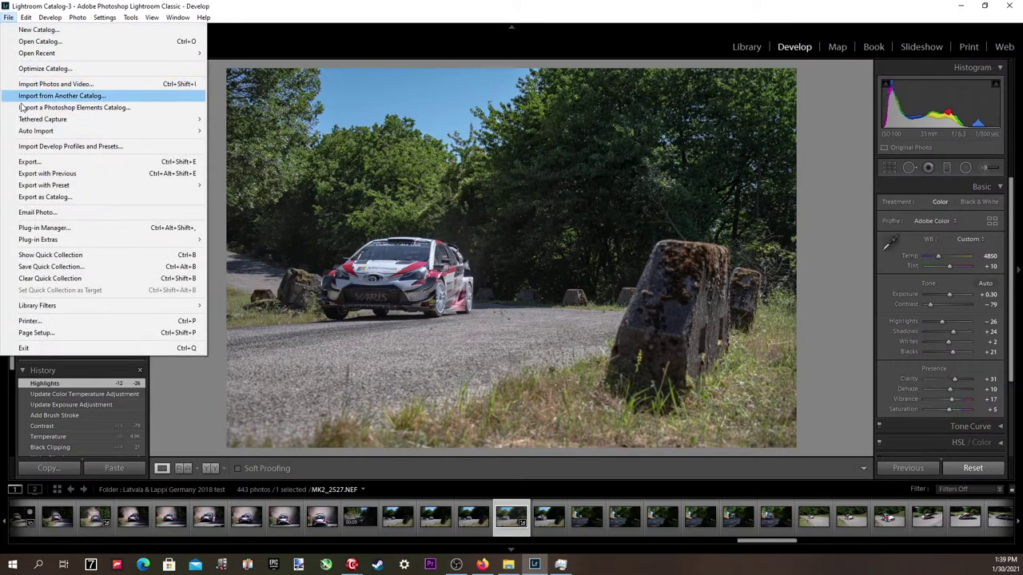
pyautogui.click(38, 158)
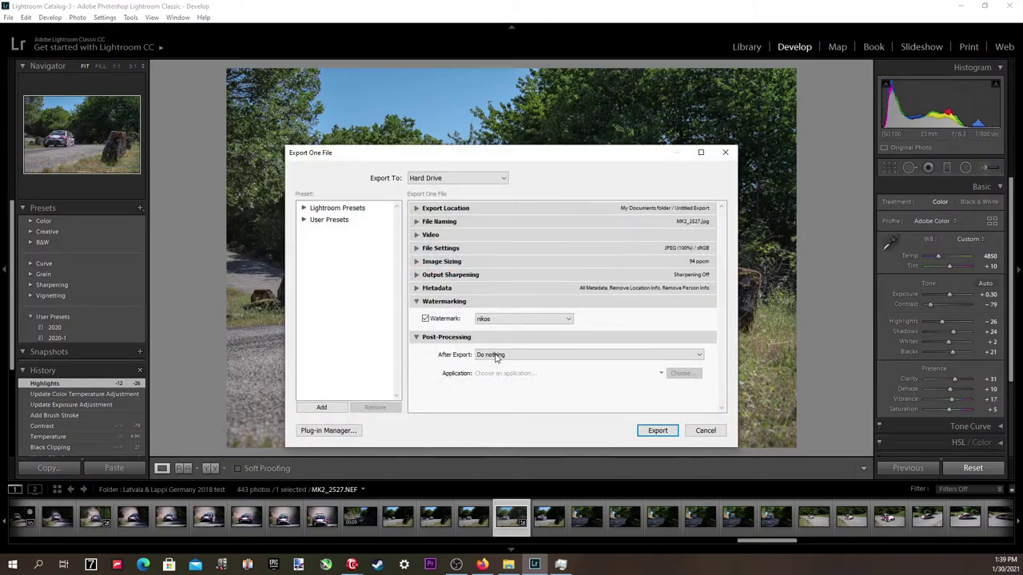
pyautogui.click(513, 318)
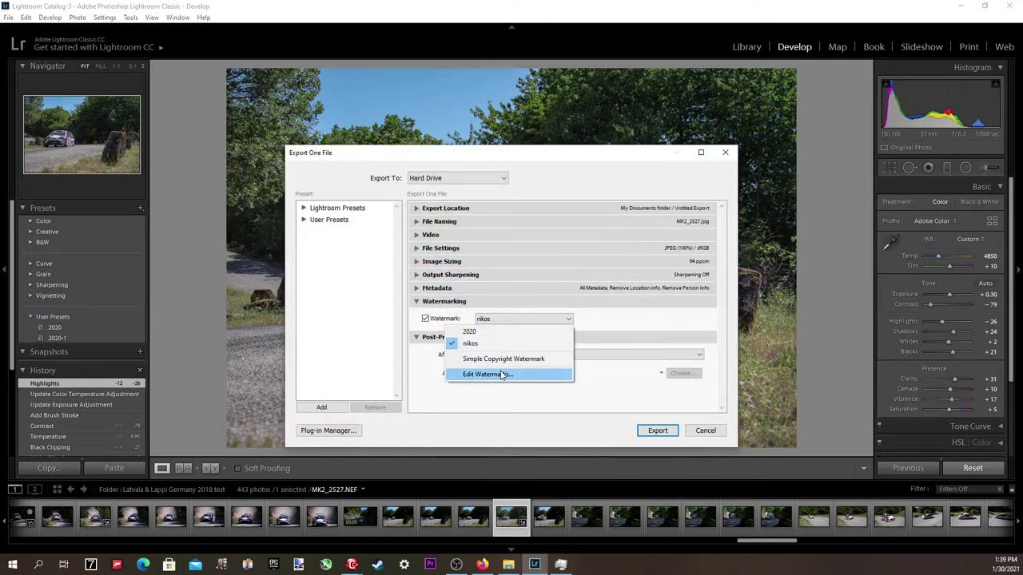
pyautogui.click(487, 372)
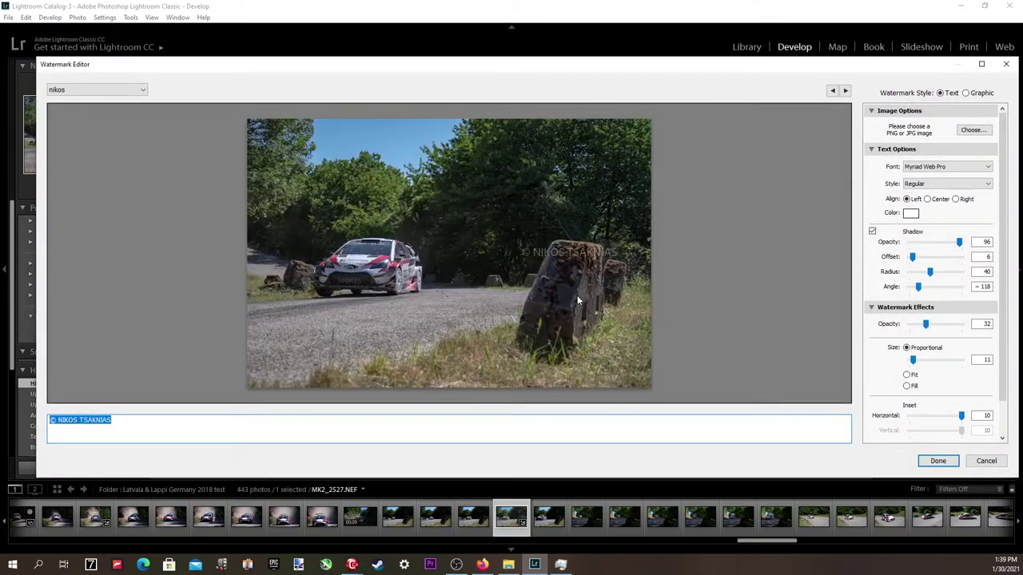
pyautogui.scroll(-2, 927, 400)
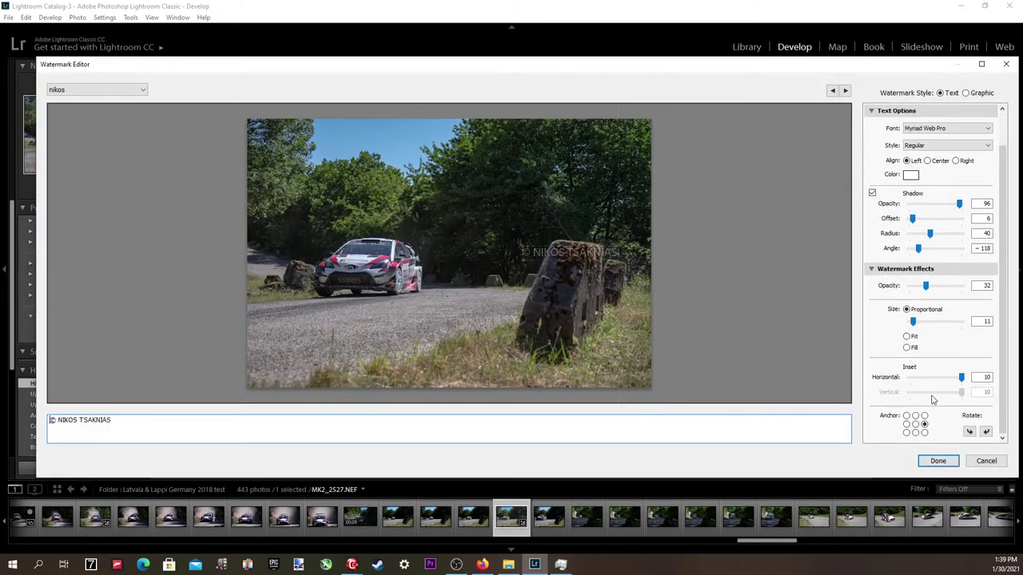
pyautogui.click(915, 425)
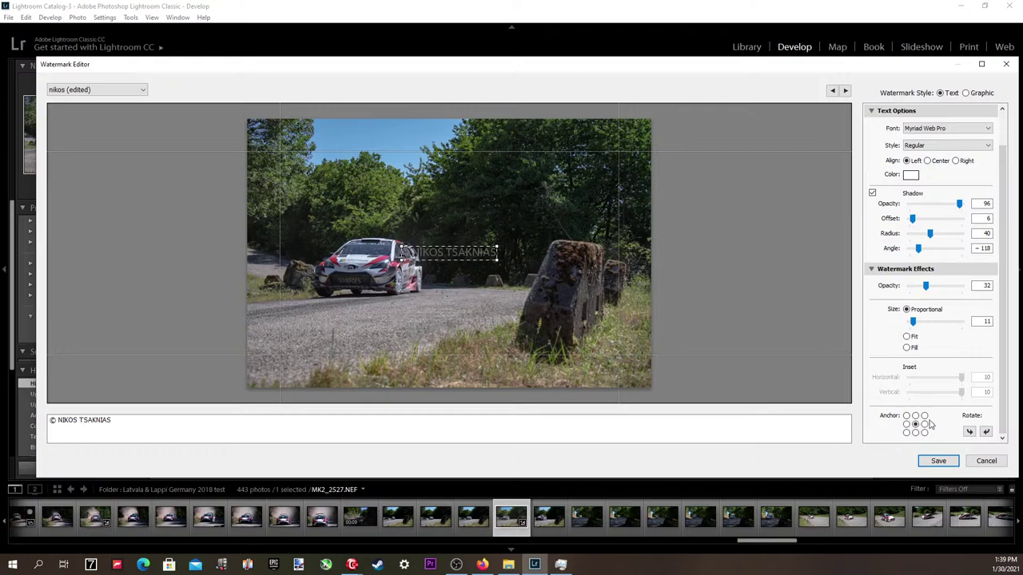
# Set the watermark's proportional size to 7.
pyautogui.click(987, 322)
pyautogui.press('Down')
pyautogui.press('Down')
pyautogui.press('Down')
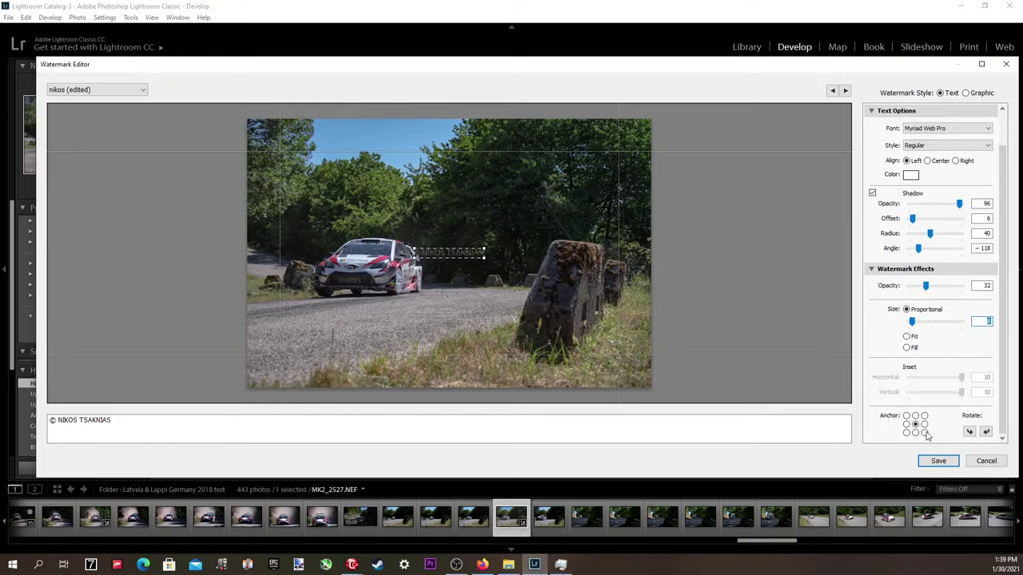
pyautogui.click(123, 304)
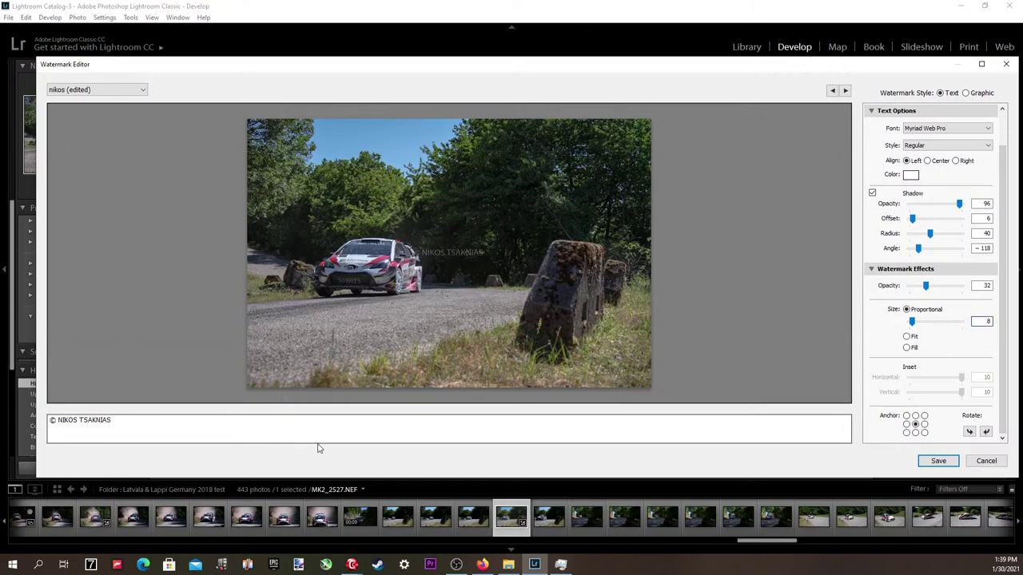
pyautogui.click(990, 321)
pyautogui.press('Down')
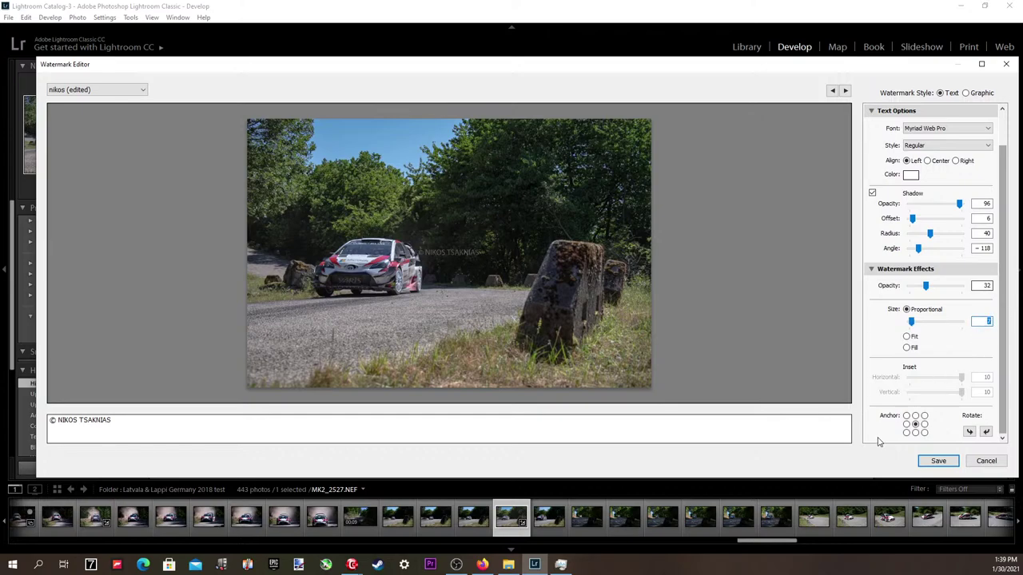
# Update the current watermark preset with the edited settings and export the photo to the hard drive.
pyautogui.click(70, 93)
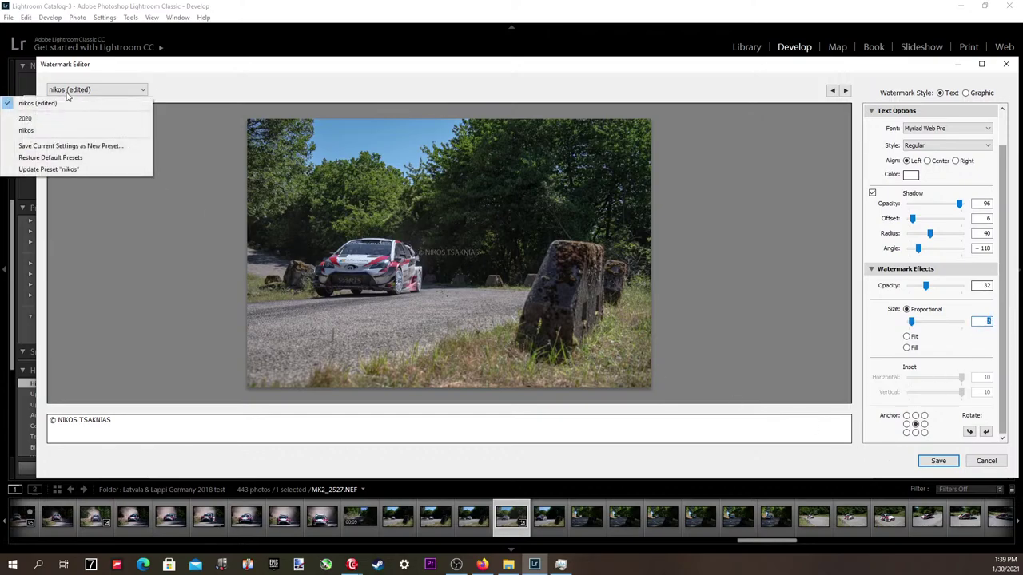
pyautogui.click(64, 169)
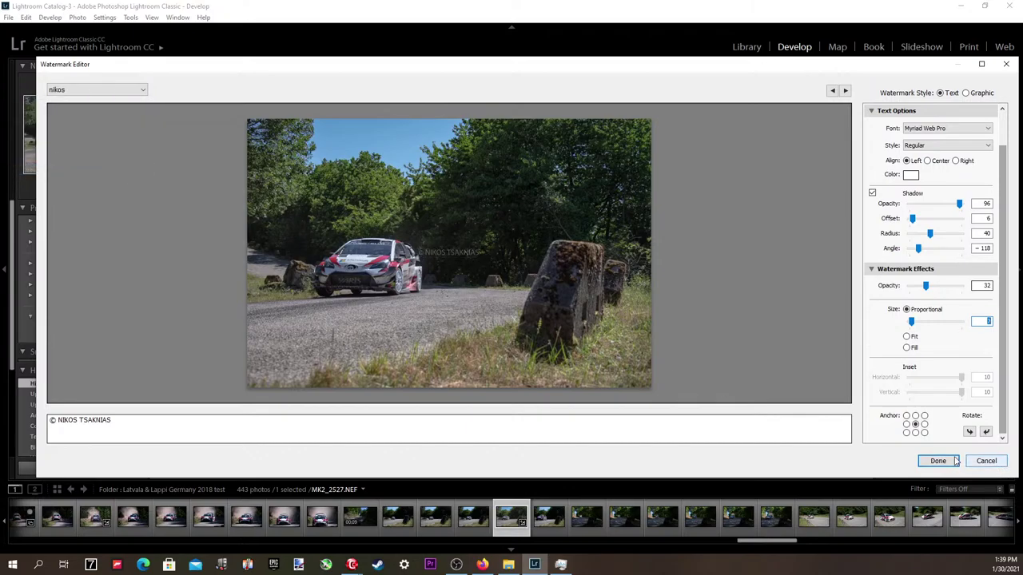
pyautogui.click(940, 461)
pyautogui.click(658, 431)
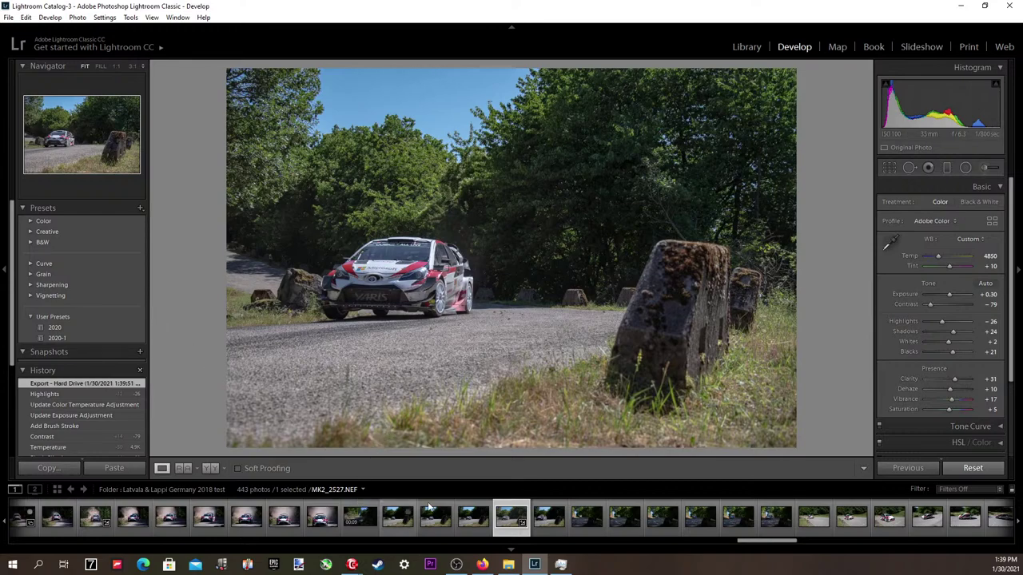
# Switch to File Explorer, view exported photos MK2_2505 and MK2_2527 full size to check their watermarks, and close the viewer.
pyautogui.click(486, 566)
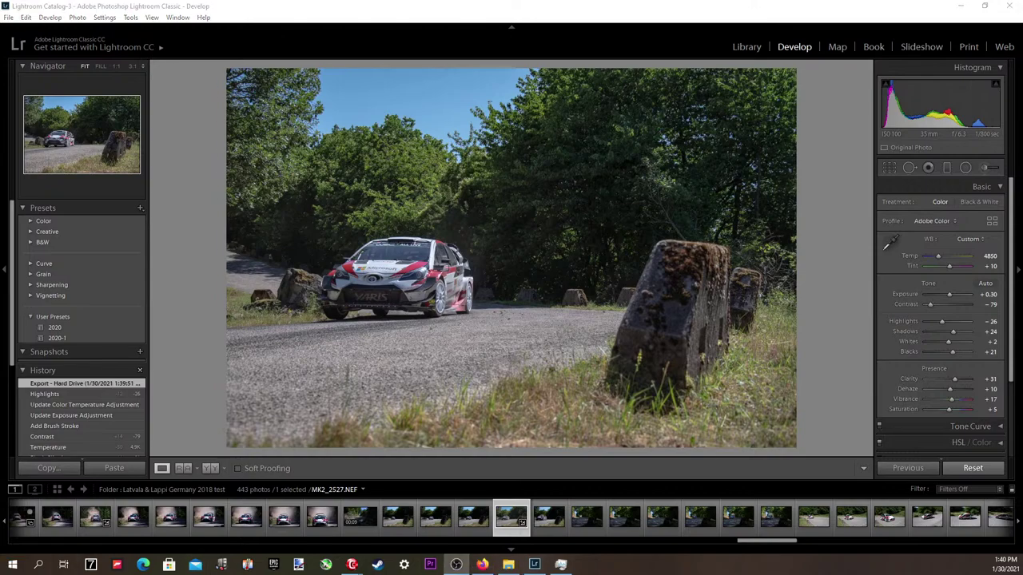
pyautogui.click(508, 565)
pyautogui.click(786, 472)
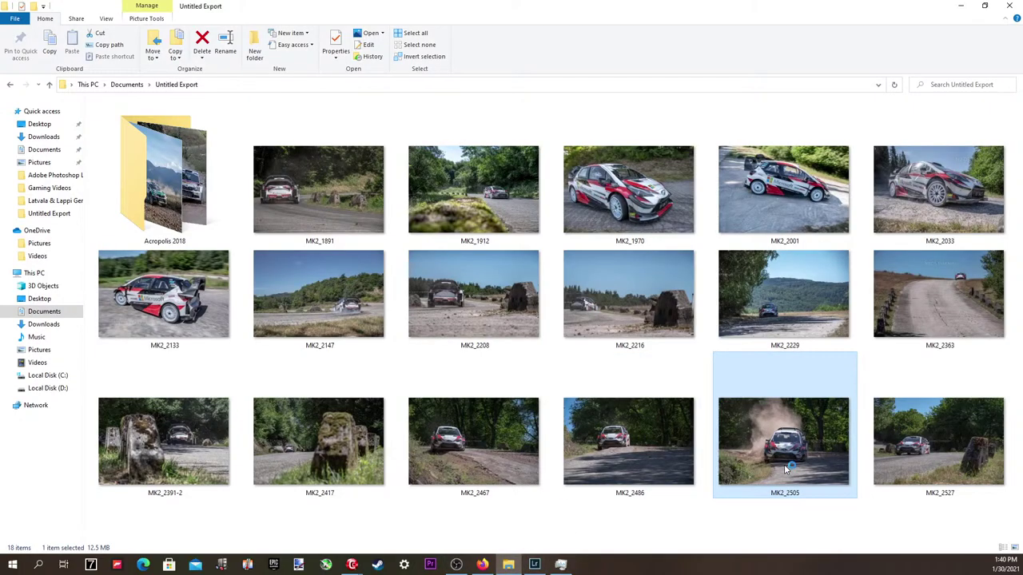
pyautogui.doubleClick(786, 470)
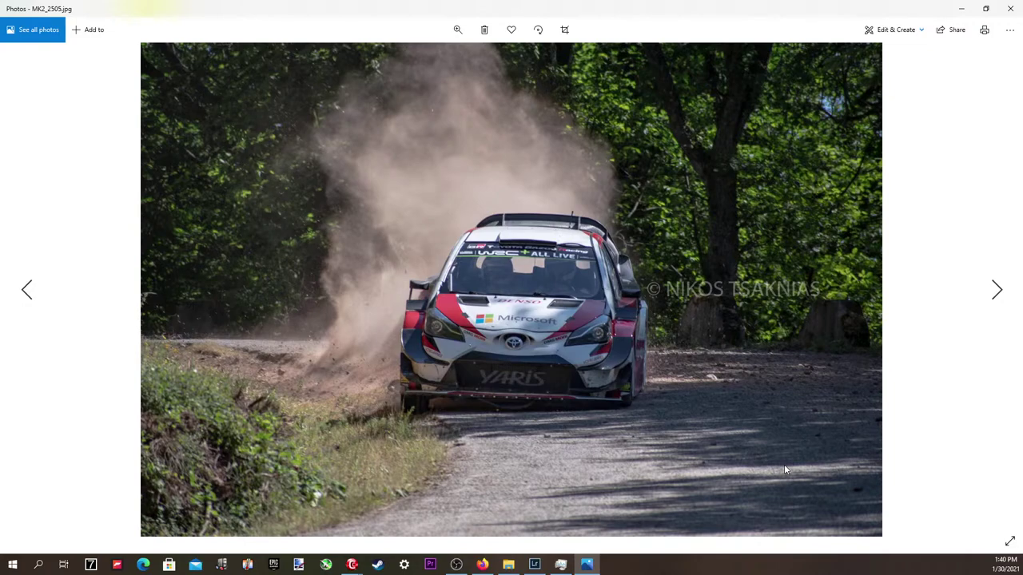
pyautogui.press('Right')
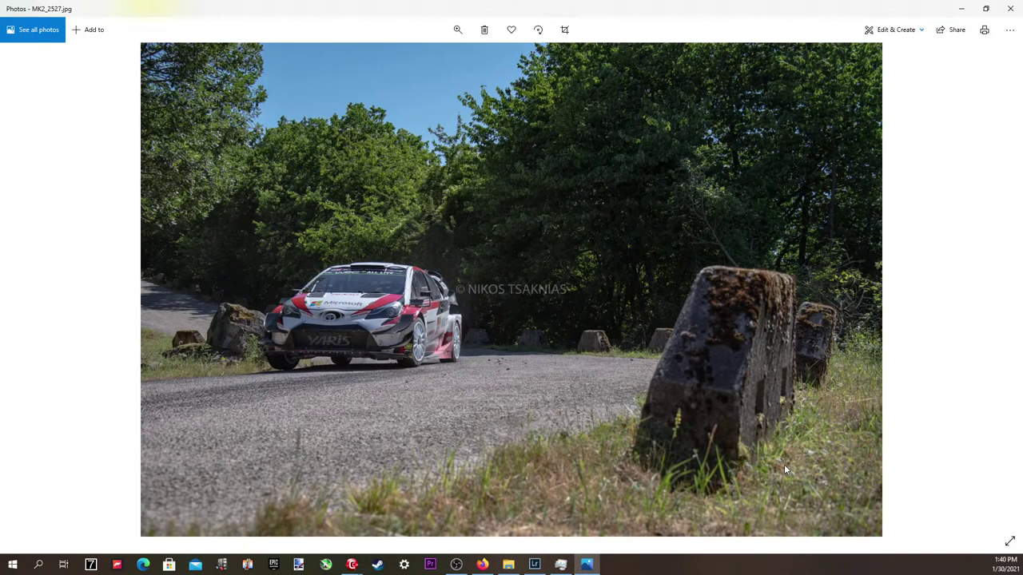
pyautogui.press('Right')
pyautogui.press('Left')
pyautogui.click(1014, 8)
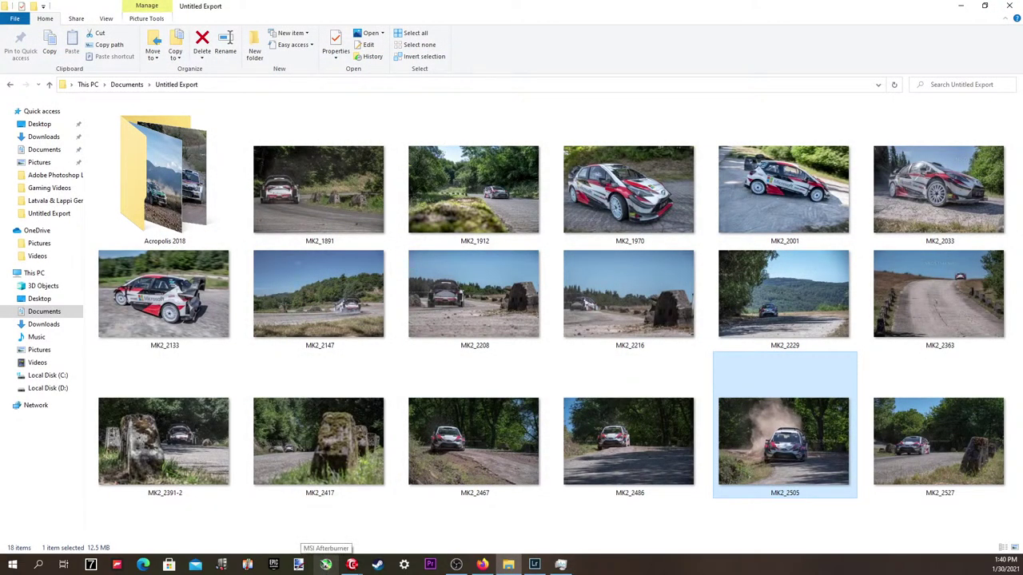
# Return to Lightroom, open the photo after MK2_2527 from the library grid and browse through the following shots.
pyautogui.click(532, 565)
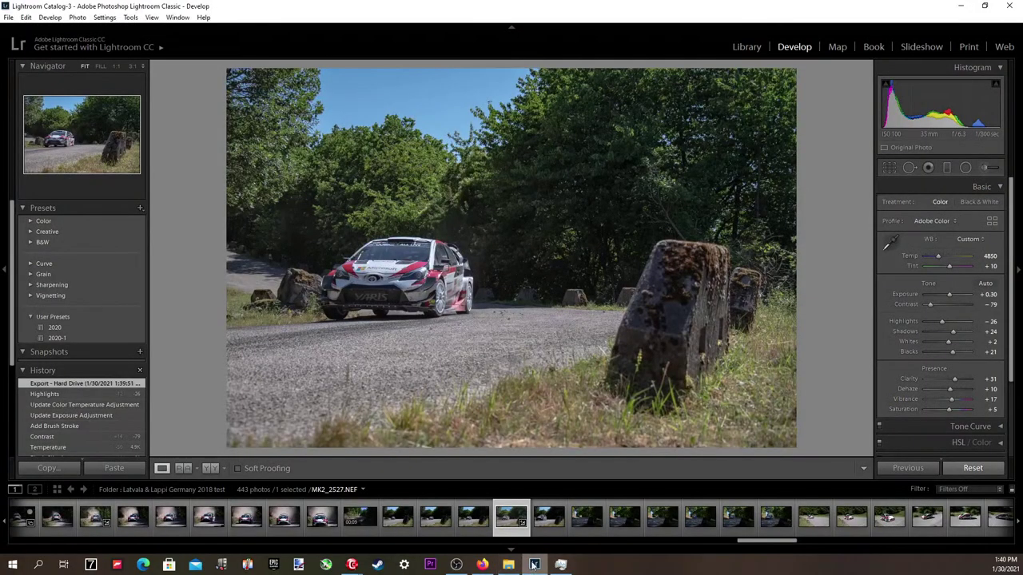
pyautogui.click(62, 490)
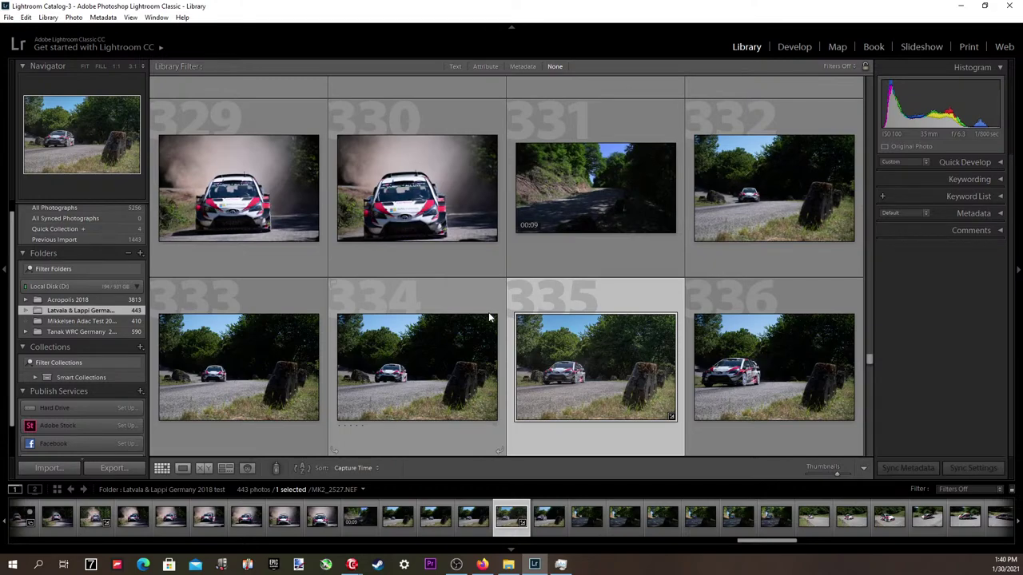
pyautogui.doubleClick(721, 390)
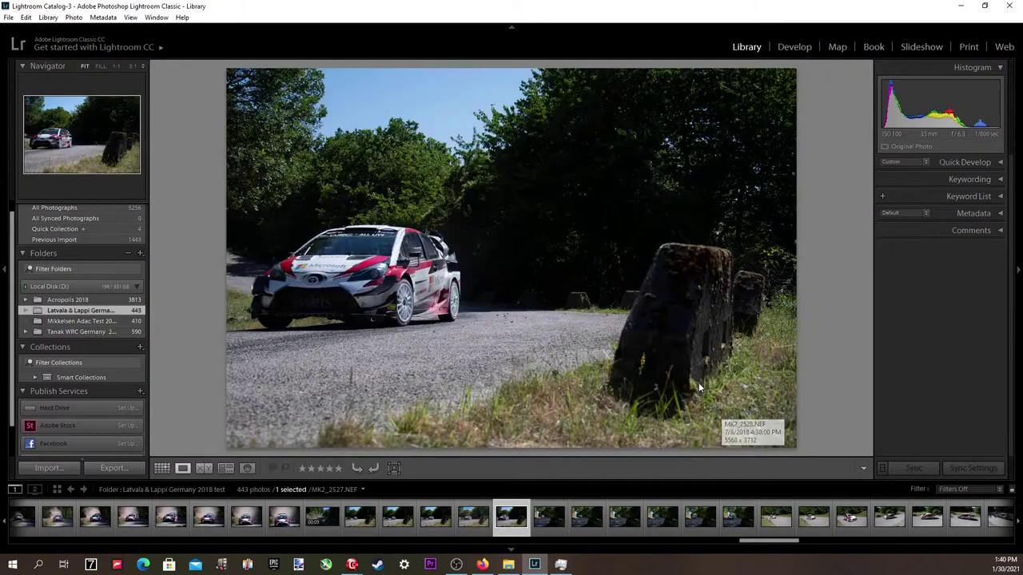
pyautogui.press('Right')
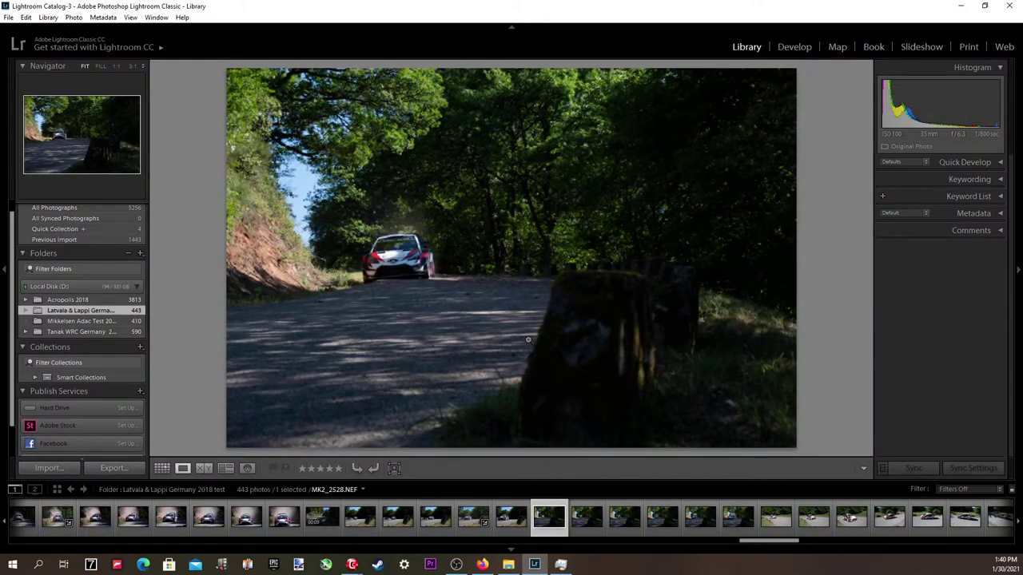
pyautogui.press('Right')
pyautogui.press('Right')
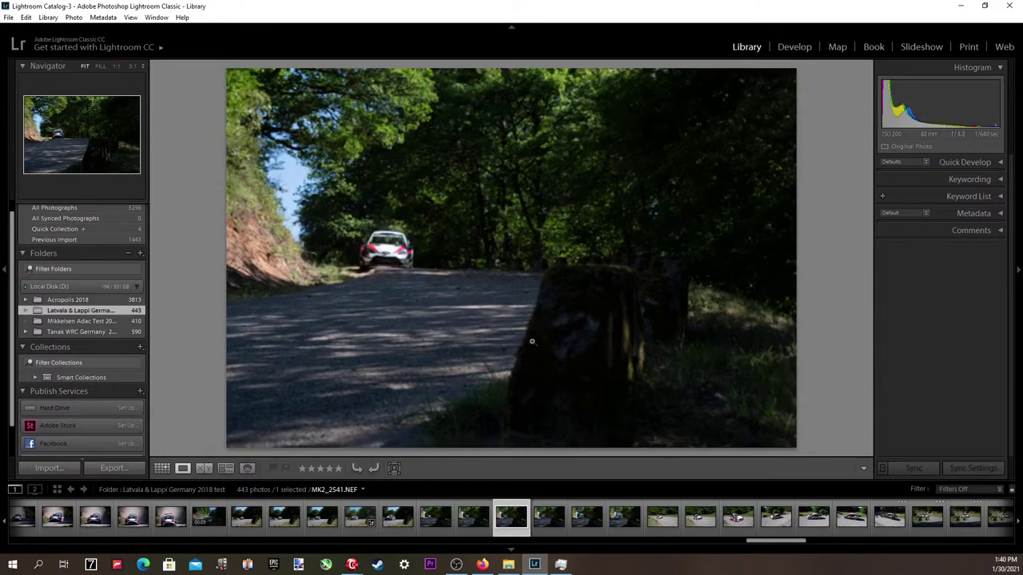
# Inspect the car in MK2_2539 at 1:1 for sharpness, then return to the full photo.
pyautogui.click(401, 260)
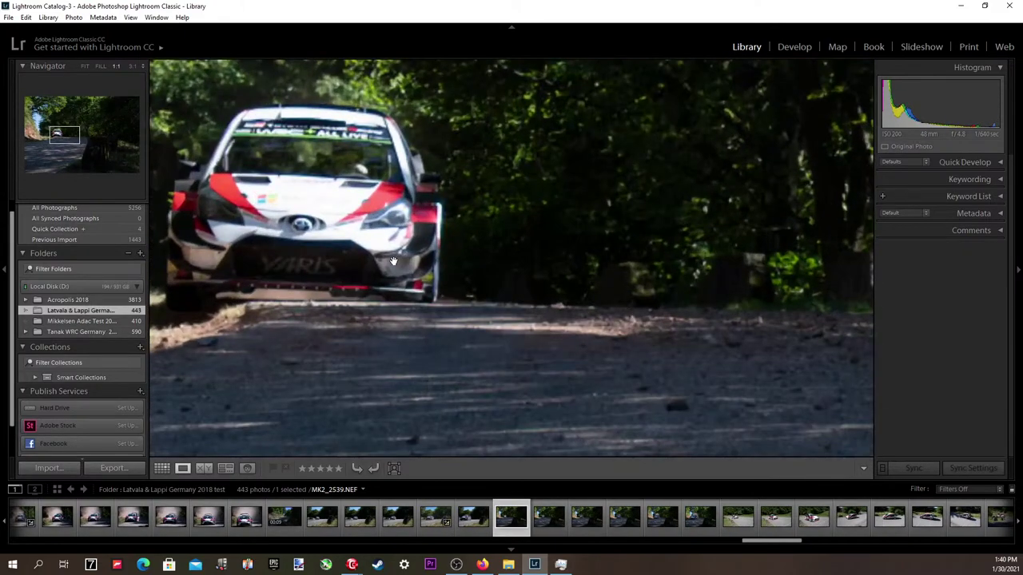
pyautogui.moveTo(334, 262); pyautogui.dragTo(464, 316)
pyautogui.click(465, 316)
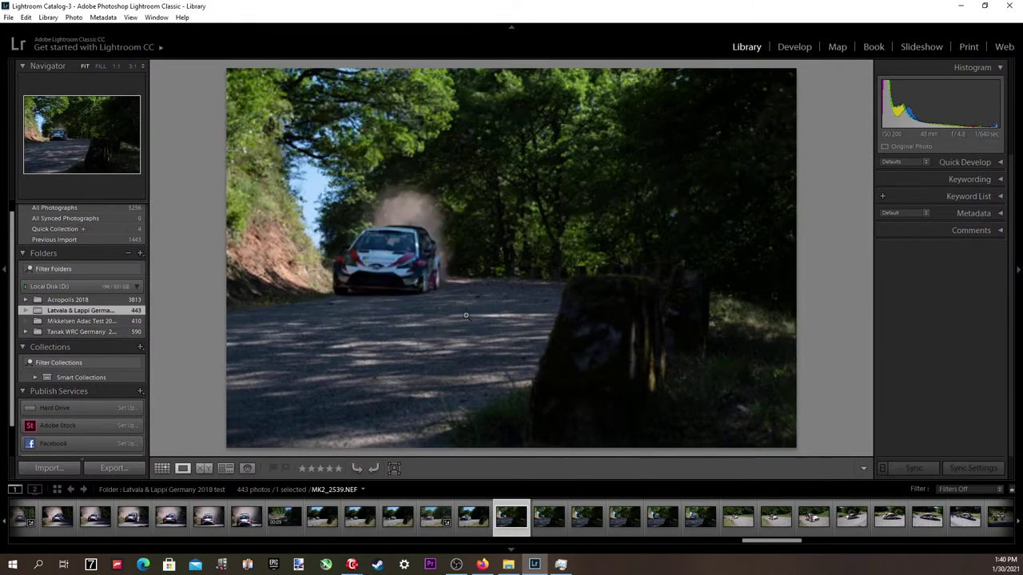
# Compare the neighbouring forest-road shots MK2_2539 to MK2_2542 to judge which framing of the car works best.
pyautogui.press('Right')
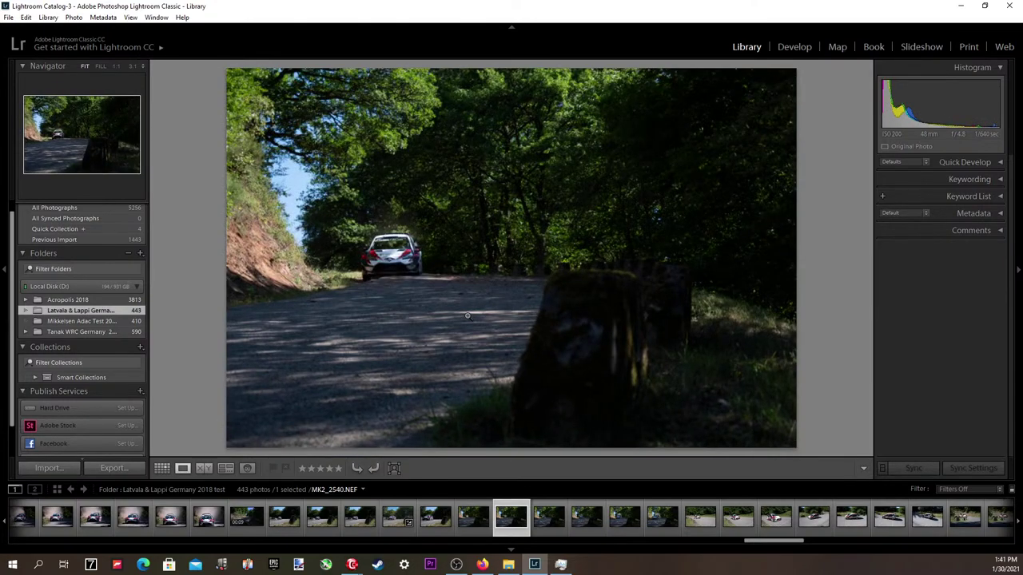
pyautogui.press('Right')
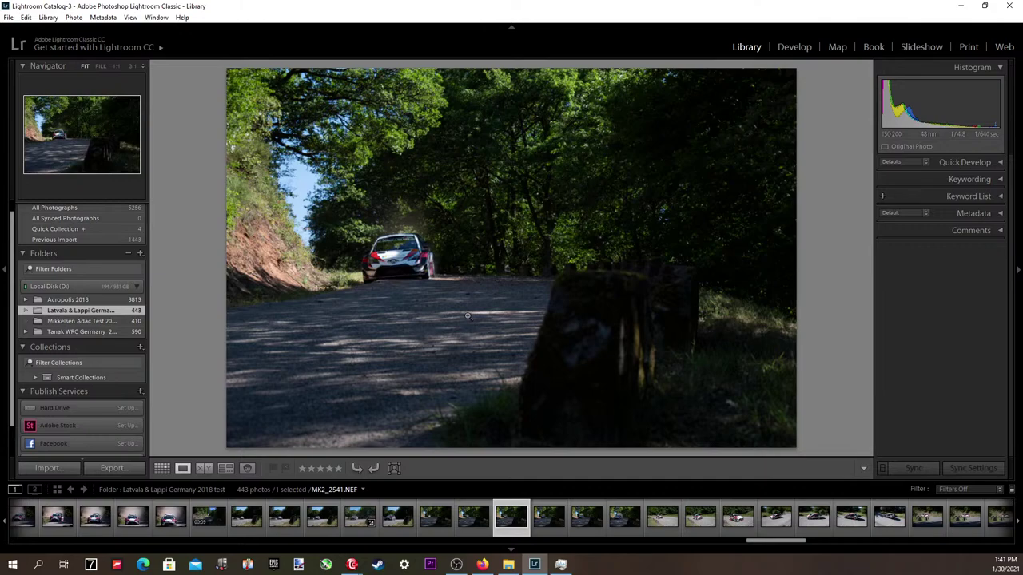
pyautogui.press('Left')
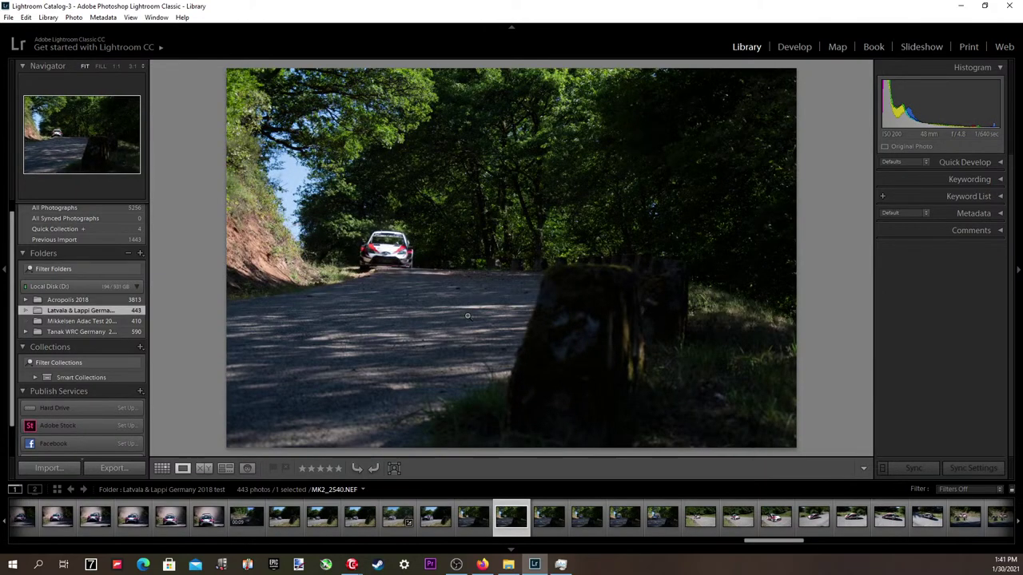
pyautogui.press('Right')
pyautogui.press('Left')
pyautogui.press('Left')
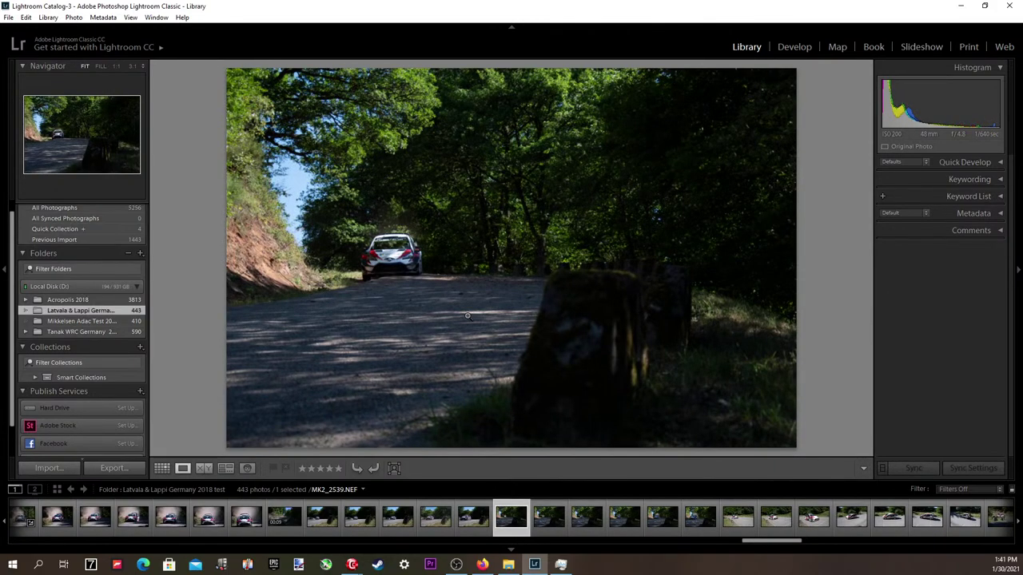
pyautogui.press('Right')
pyautogui.press('Right')
pyautogui.press('Right')
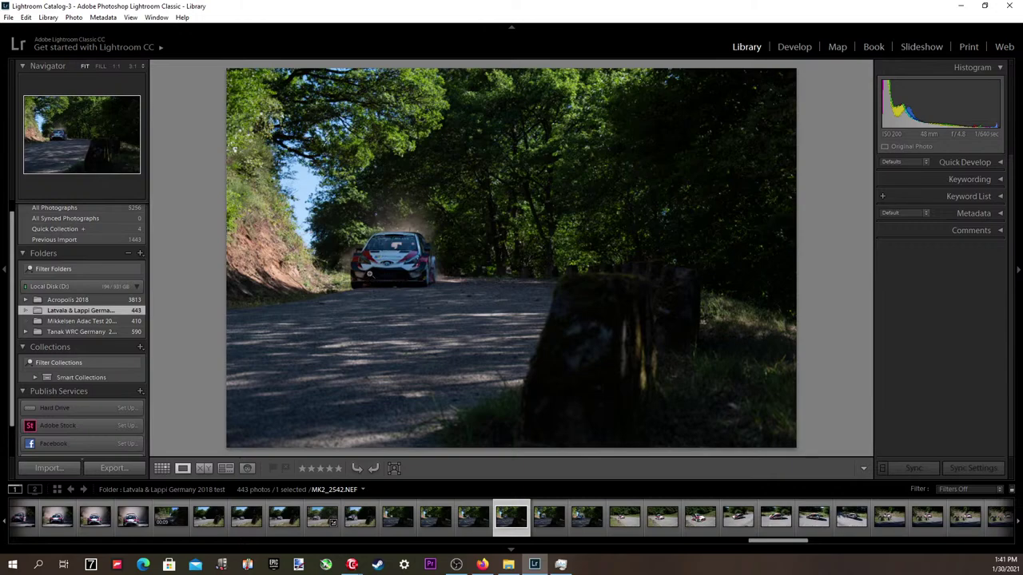
# Browse past MK2_2542 through the panning shots of the car, going back and forth to compare them.
pyautogui.press('Right')
pyautogui.press('Right')
pyautogui.press('Right')
pyautogui.press('Right')
pyautogui.press('Right')
pyautogui.press('Right')
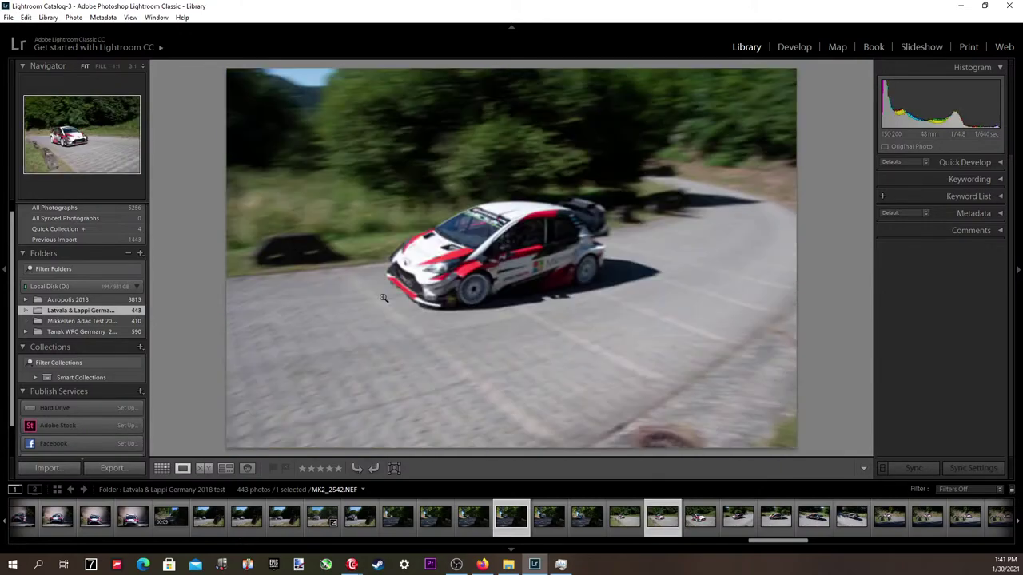
pyautogui.press('Left')
pyautogui.press('Left')
pyautogui.press('Left')
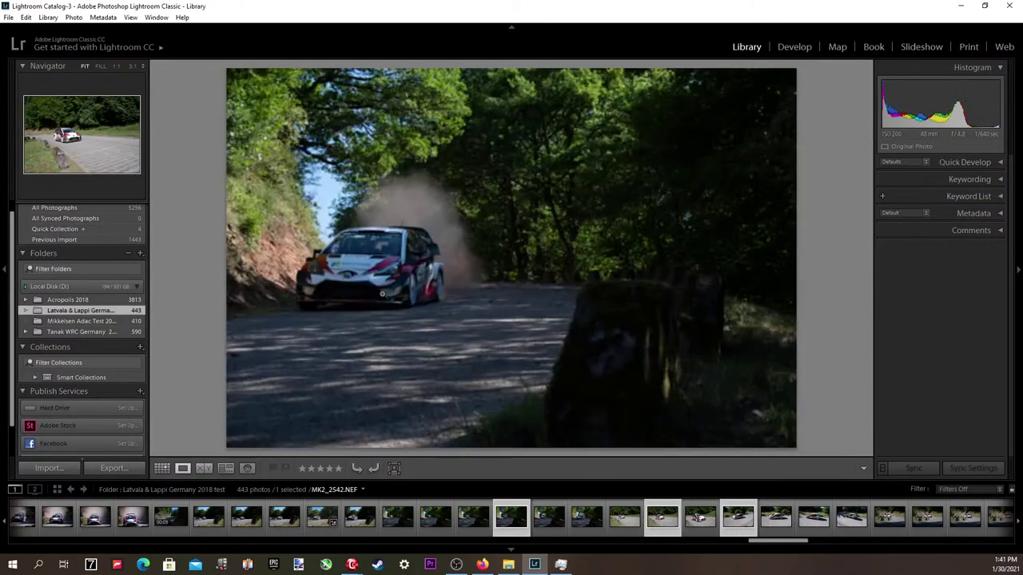
pyautogui.press('Right')
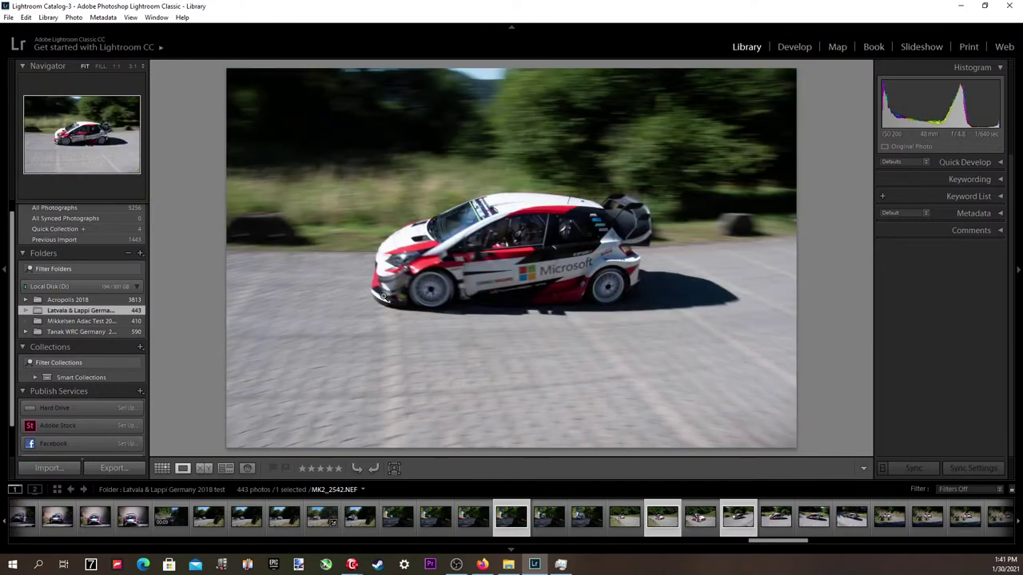
pyautogui.press('Right')
pyautogui.press('Right')
pyautogui.press('Right')
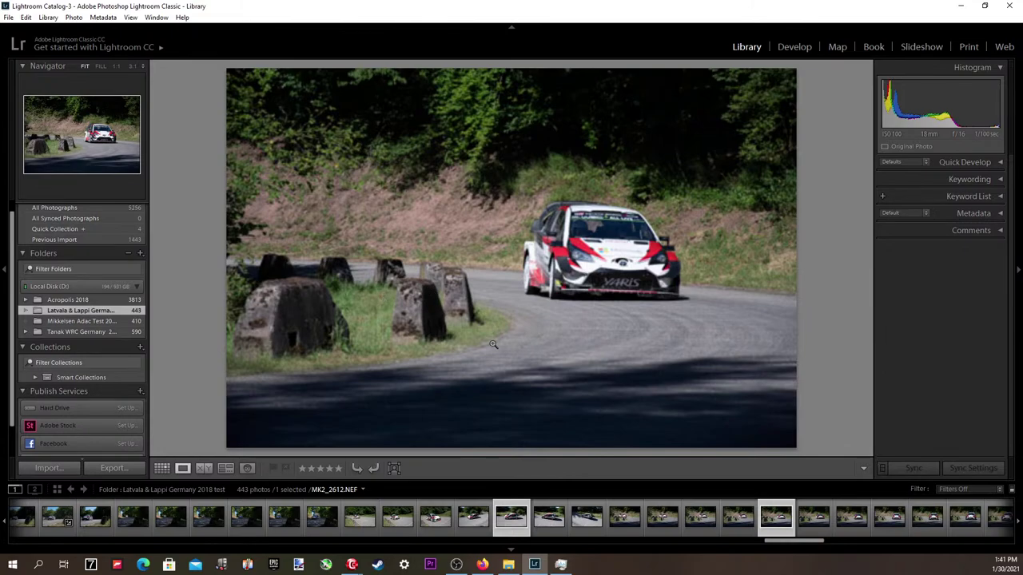
# Browse onward from MK2_2612 to the front-view shot MK2_2663, looking for the next photo to edit.
pyautogui.press('Right')
pyautogui.press('Right')
pyautogui.press('Right')
pyautogui.press('Right')
pyautogui.press('Right')
pyautogui.press('Right')
pyautogui.press('Right')
pyautogui.press('Right')
pyautogui.press('Right')
pyautogui.press('Right')
pyautogui.press('Right')
pyautogui.press('Right')
pyautogui.press('Right')
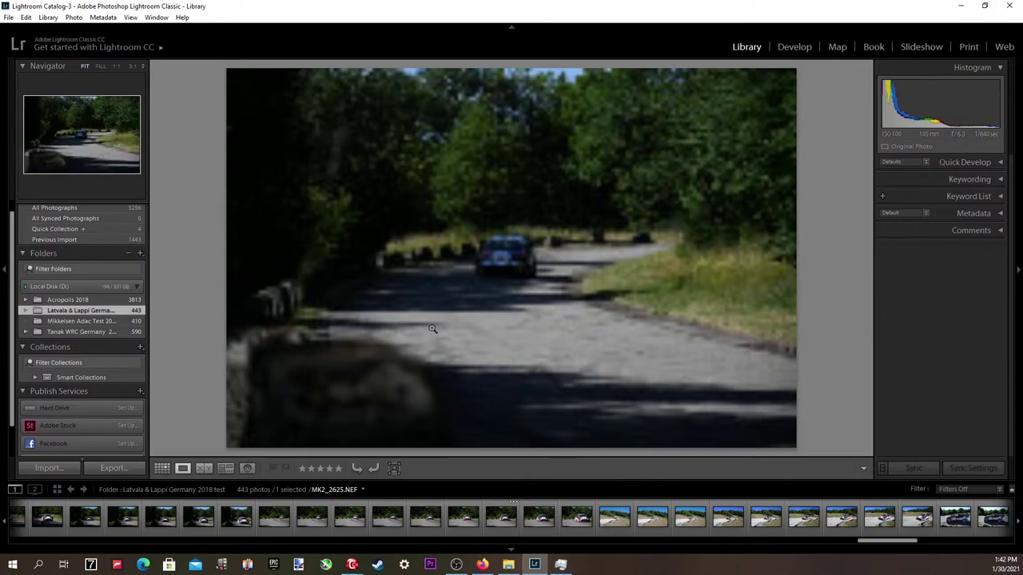
pyautogui.press('Right')
pyautogui.press('Right')
pyautogui.press('Right')
pyautogui.press('Right')
pyautogui.press('Right')
pyautogui.press('Right')
pyautogui.press('Right')
pyautogui.press('Right')
pyautogui.press('Right')
pyautogui.press('Right')
pyautogui.press('Right')
pyautogui.press('Right')
pyautogui.press('Right')
pyautogui.press('Right')
pyautogui.press('Right')
pyautogui.press('Right')
pyautogui.press('Right')
pyautogui.press('Right')
pyautogui.press('Right')
pyautogui.press('Right')
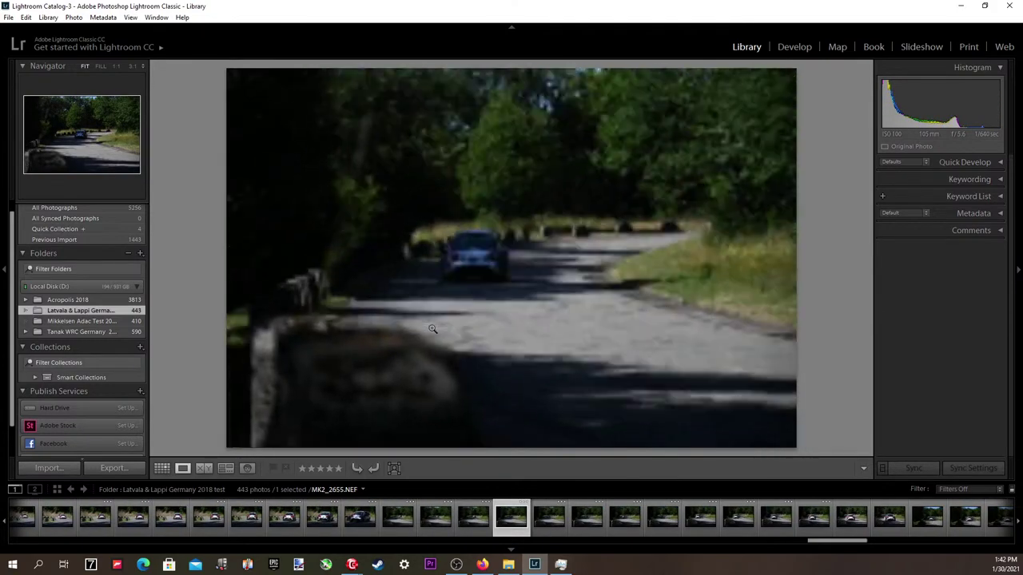
pyautogui.press('Right')
pyautogui.press('Right')
pyautogui.press('Right')
pyautogui.press('Right')
pyautogui.press('Right')
pyautogui.press('Right')
pyautogui.press('Right')
pyautogui.press('Right')
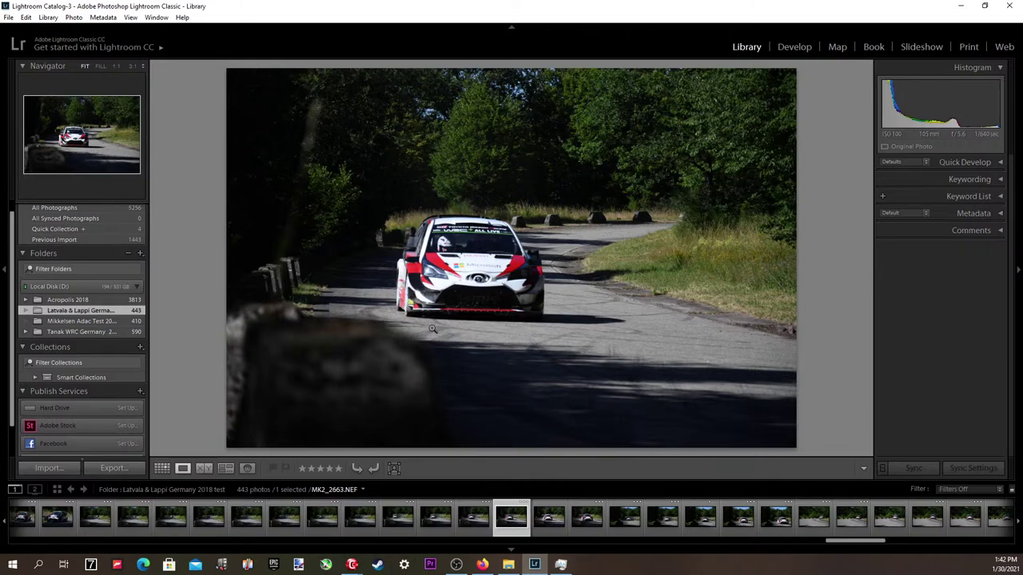
# Open MK2_2663 for developing, try the user preset 2020-1 and apply the preset 2020 instead.
pyautogui.click(794, 47)
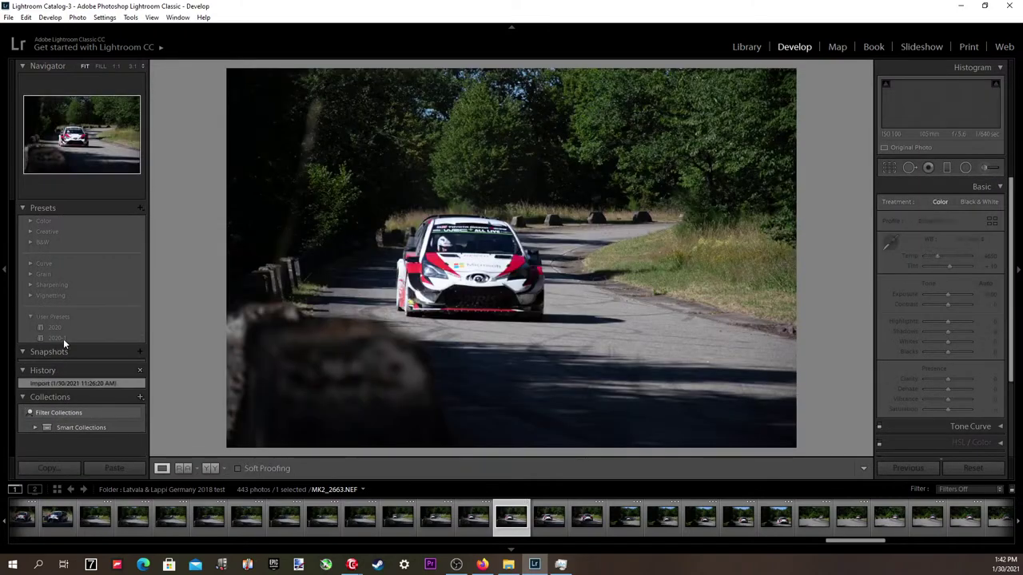
pyautogui.click(63, 339)
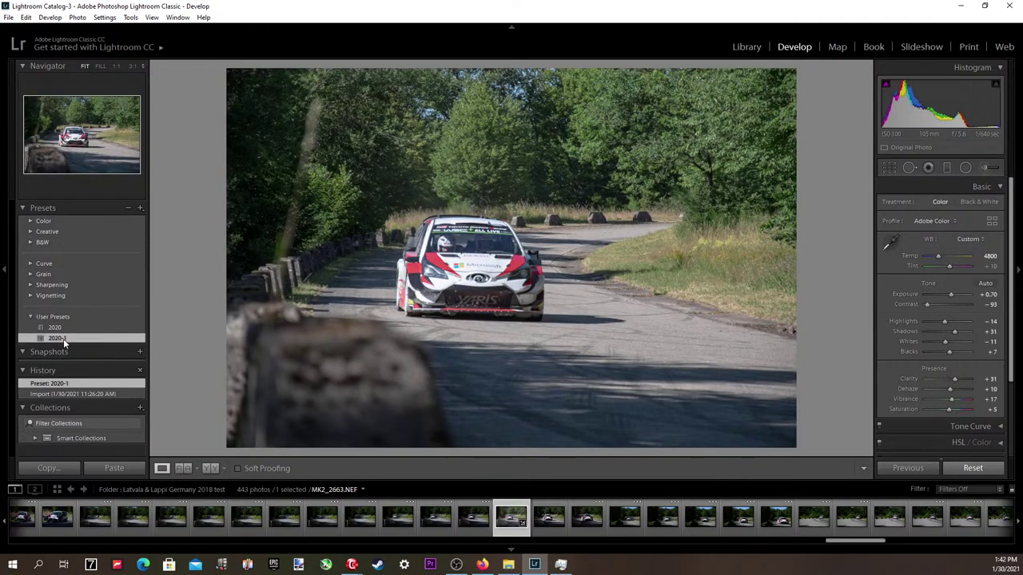
pyautogui.click(63, 328)
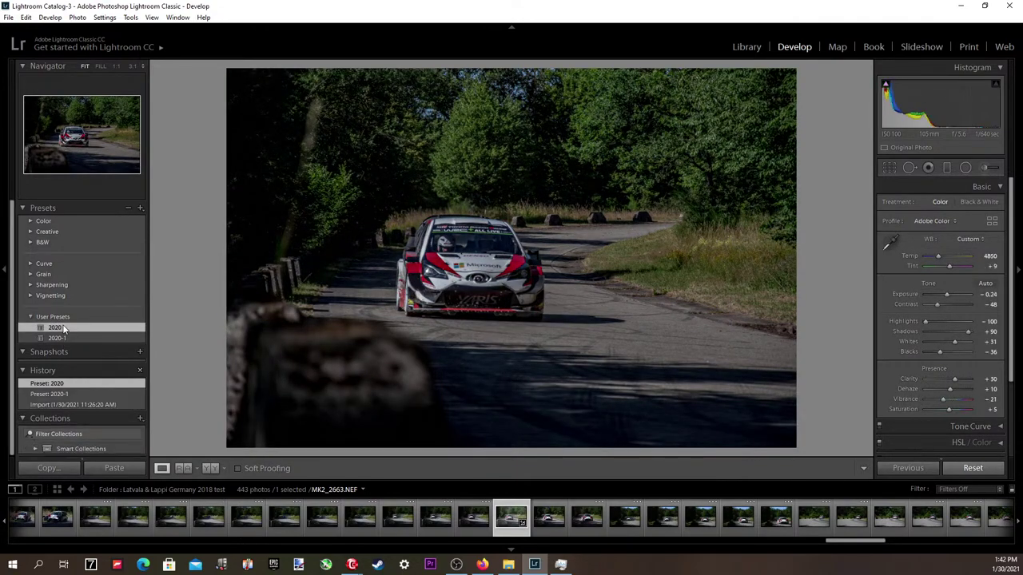
# Raise the photo's exposure to +0.96.
pyautogui.click(989, 295)
pyautogui.press('Up')
pyautogui.press('Up')
pyautogui.press('Up')
pyautogui.press('Up')
pyautogui.press('Up')
pyautogui.press('Up')
pyautogui.press('Up')
pyautogui.press('Up')
pyautogui.press('Up')
pyautogui.press('Up')
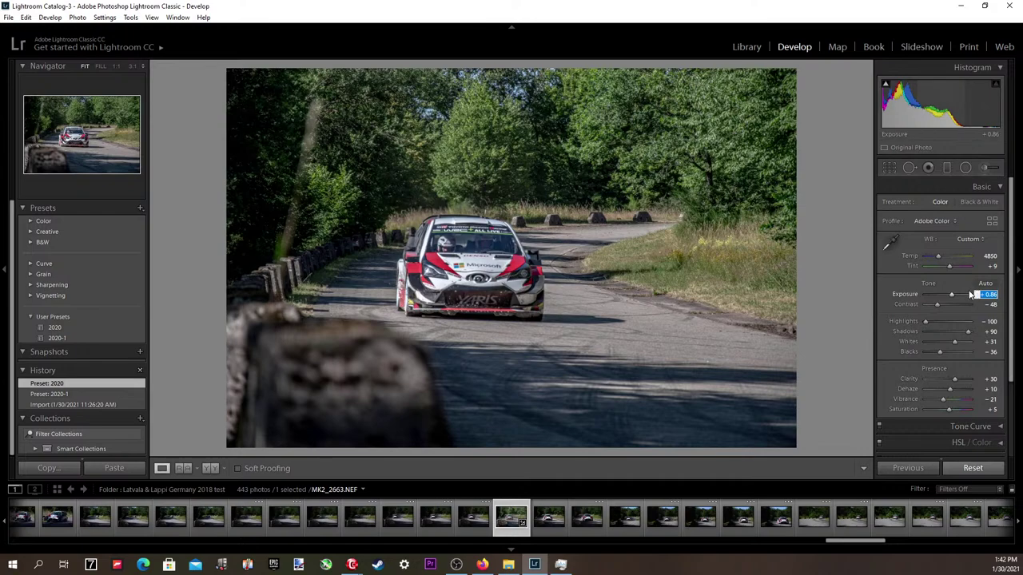
pyautogui.press('Up')
# Set contrast to −31, highlights to −88, shadows to +69 and whites to +22, using the clipping preview for the whites.
pyautogui.moveTo(937, 305); pyautogui.dragTo(952, 342)
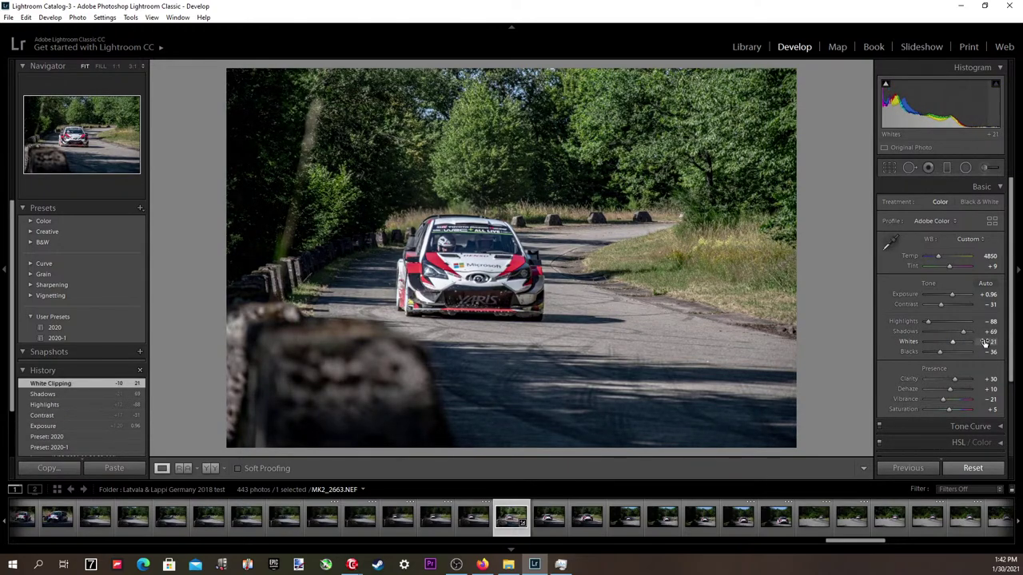
pyautogui.keyDown('alt'); pyautogui.click(985, 342); pyautogui.keyUp('alt')
pyautogui.press('Up')
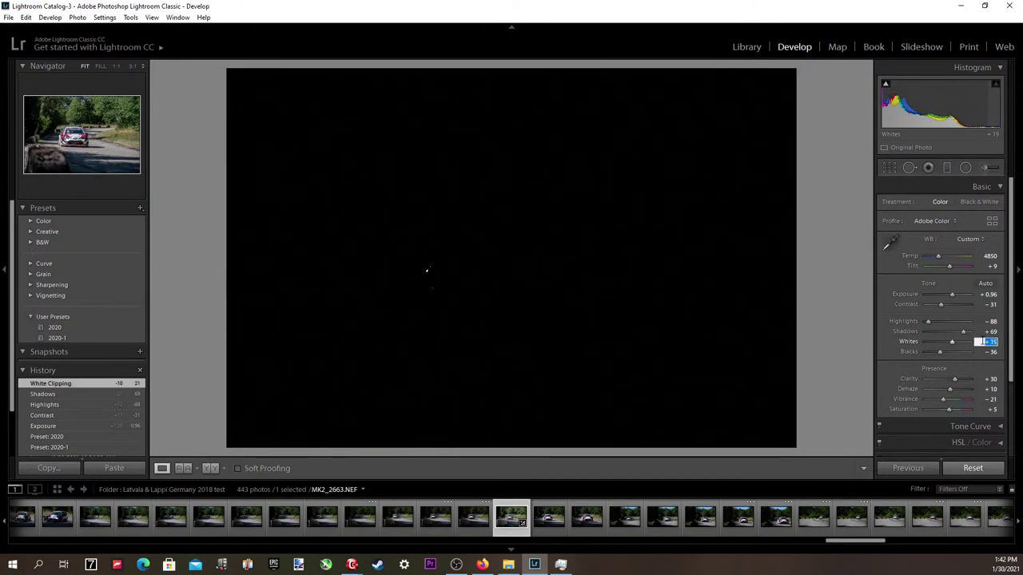
pyautogui.moveTo(980, 342); pyautogui.dragTo(978, 342)
# Raise the blacks to +19 while checking the shadow clipping preview.
pyautogui.press('Tab')
pyautogui.press('alt')
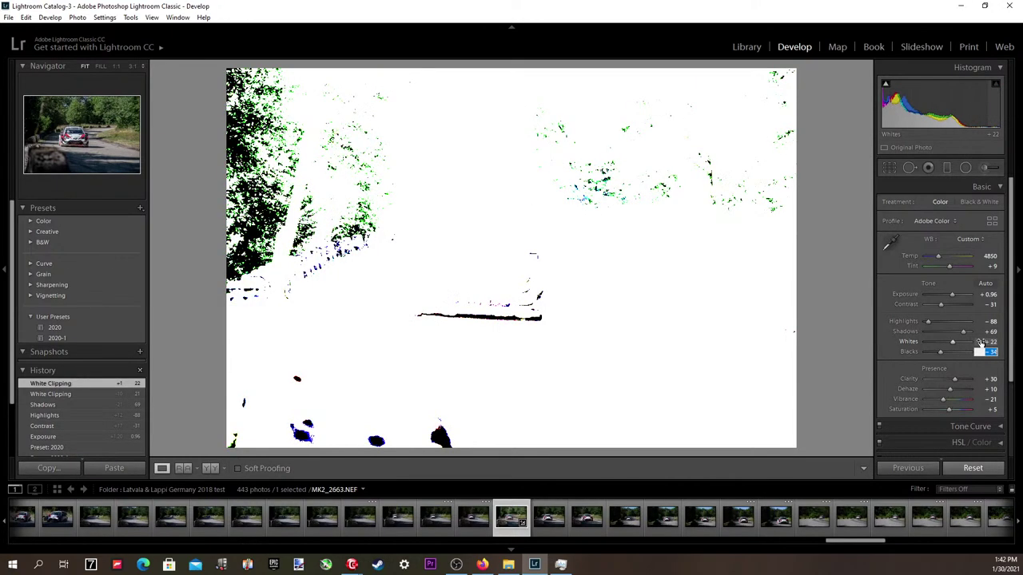
pyautogui.press('Up')
pyautogui.press('Up')
pyautogui.press('Up')
pyautogui.press('Up')
pyautogui.press('Up')
pyautogui.press('Up')
pyautogui.press('Up')
pyautogui.press('Up')
pyautogui.press('Up')
pyautogui.press('Up')
pyautogui.press('Up')
pyautogui.press('Up')
pyautogui.press('Up')
pyautogui.press('Up')
pyautogui.press('Up')
pyautogui.press('Up')
pyautogui.press('Up')
pyautogui.press('Up')
pyautogui.press('Up')
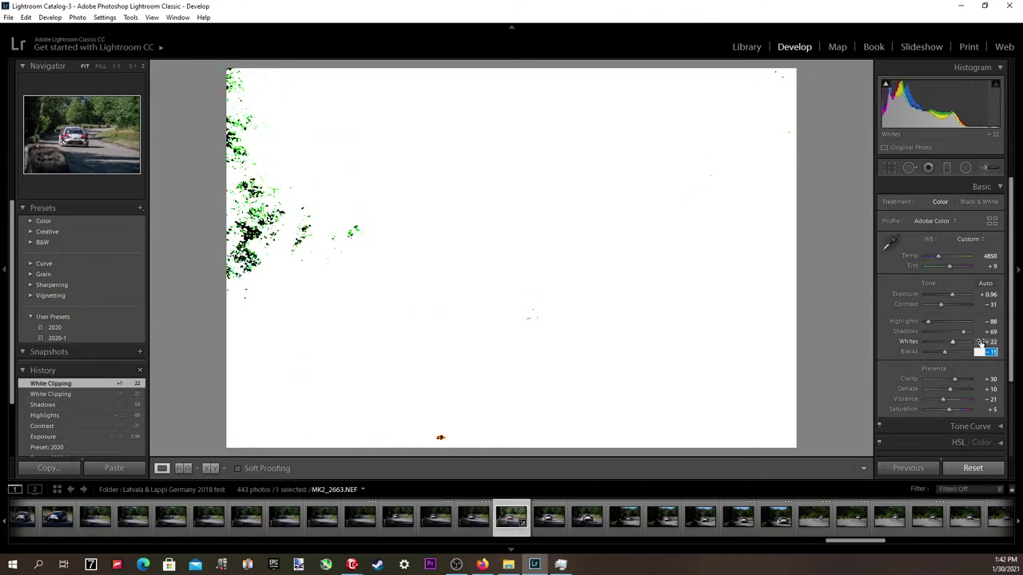
pyautogui.press('Up')
pyautogui.press('Up')
pyautogui.press('Up')
pyautogui.press('Up')
pyautogui.press('Up')
pyautogui.press('Up')
pyautogui.press('Up')
pyautogui.press('Up')
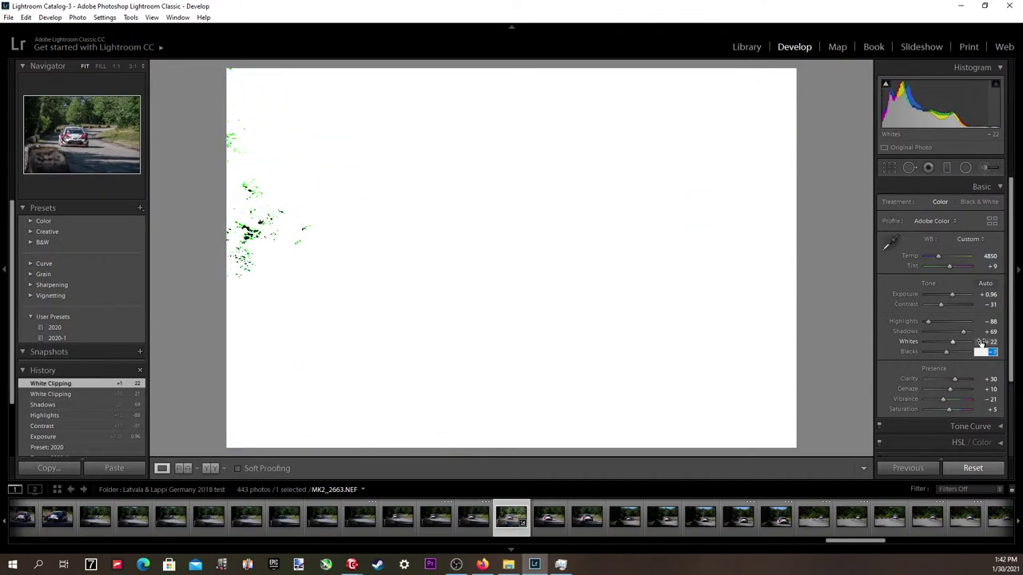
pyautogui.press('Up')
pyautogui.press('Up')
pyautogui.press('Up')
pyautogui.press('Up')
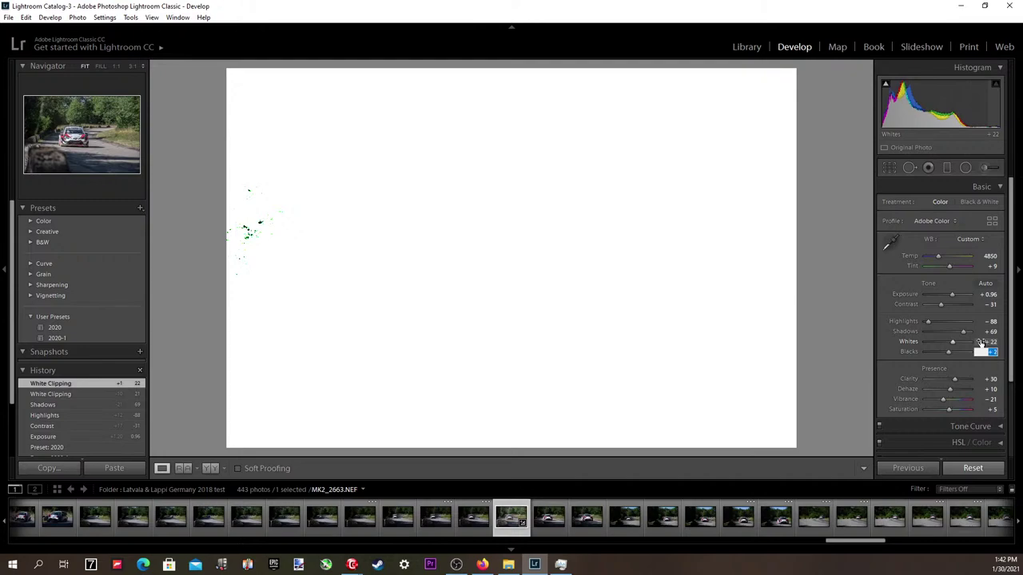
pyautogui.press('Up')
pyautogui.press('Up')
pyautogui.press('Up')
pyautogui.press('Up')
pyautogui.press('Up')
pyautogui.press('Up')
pyautogui.press('Up')
pyautogui.press('Up')
pyautogui.press('Up')
pyautogui.press('Up')
pyautogui.press('Up')
pyautogui.press('Up')
pyautogui.press('Up')
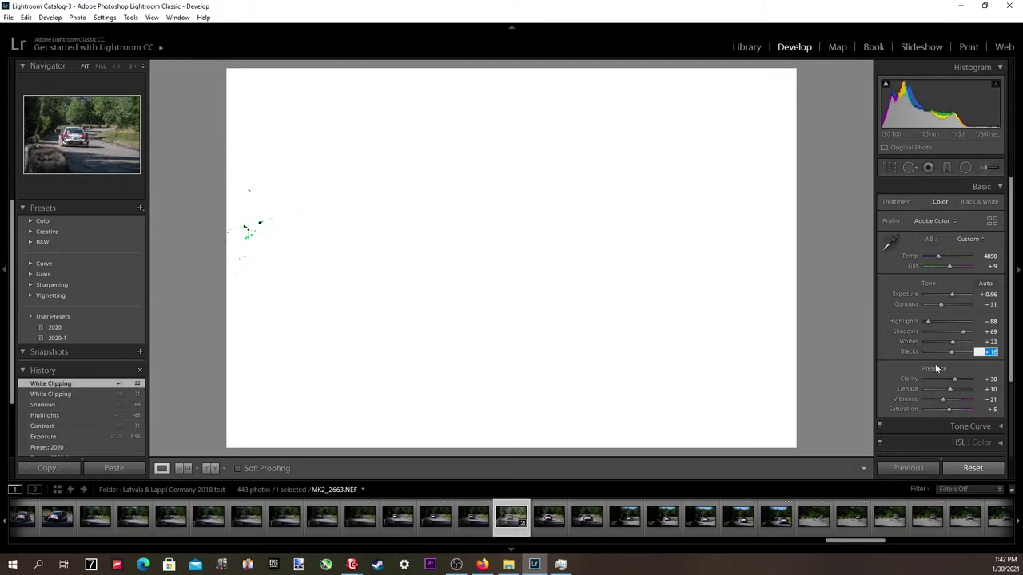
pyautogui.press('Up')
pyautogui.press('Up')
pyautogui.press('Up')
pyautogui.press('Return')
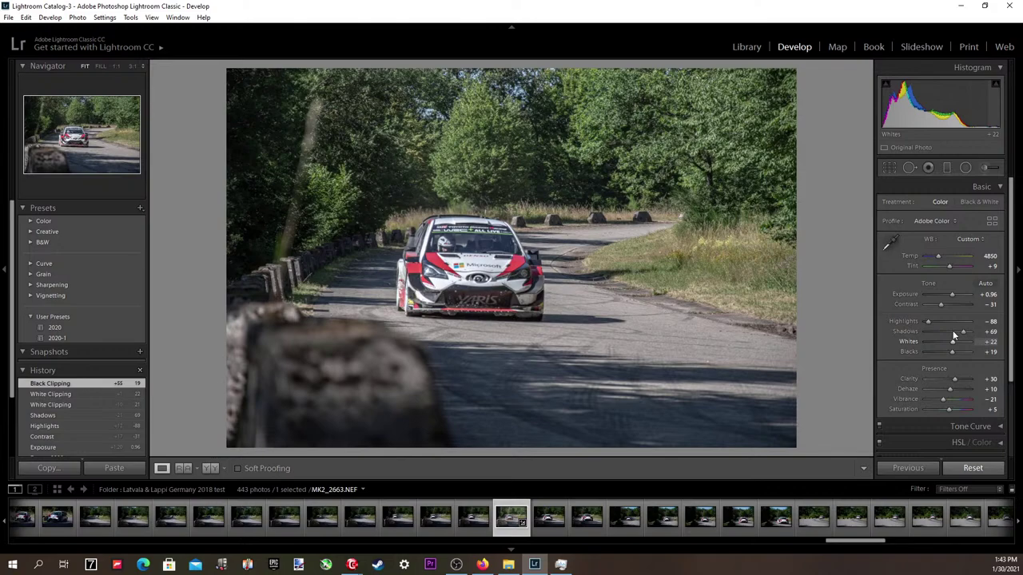
# Set the exposure to +1.06 and cool the white balance temperature to 4650.
pyautogui.hotkey('alt', 'Tab')
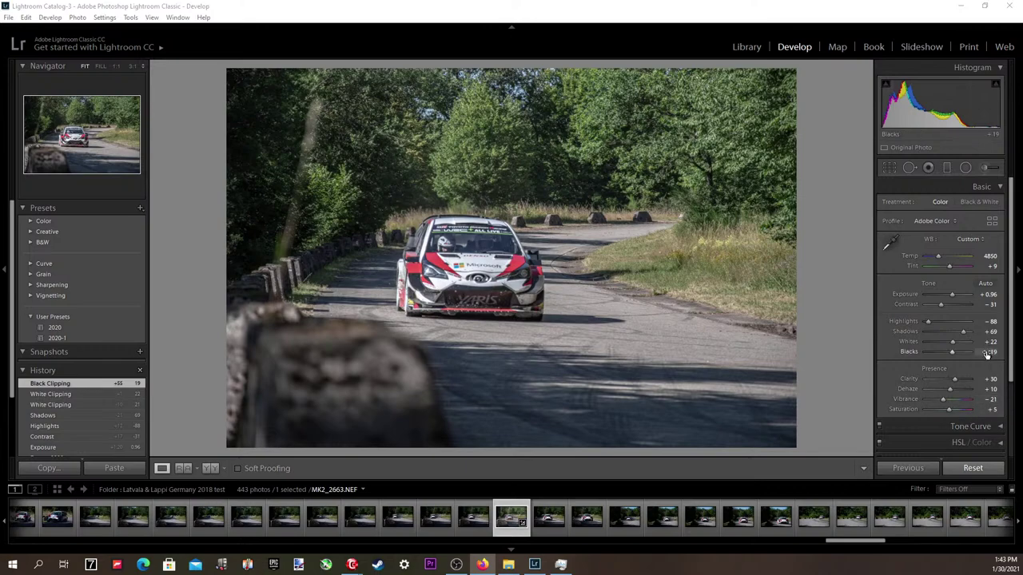
pyautogui.click(988, 294)
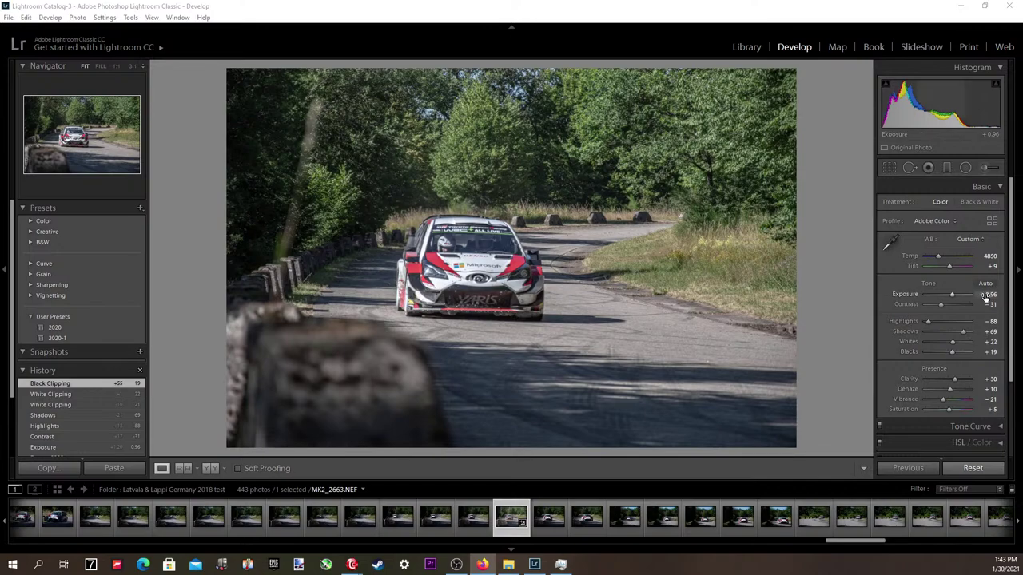
pyautogui.press('Up')
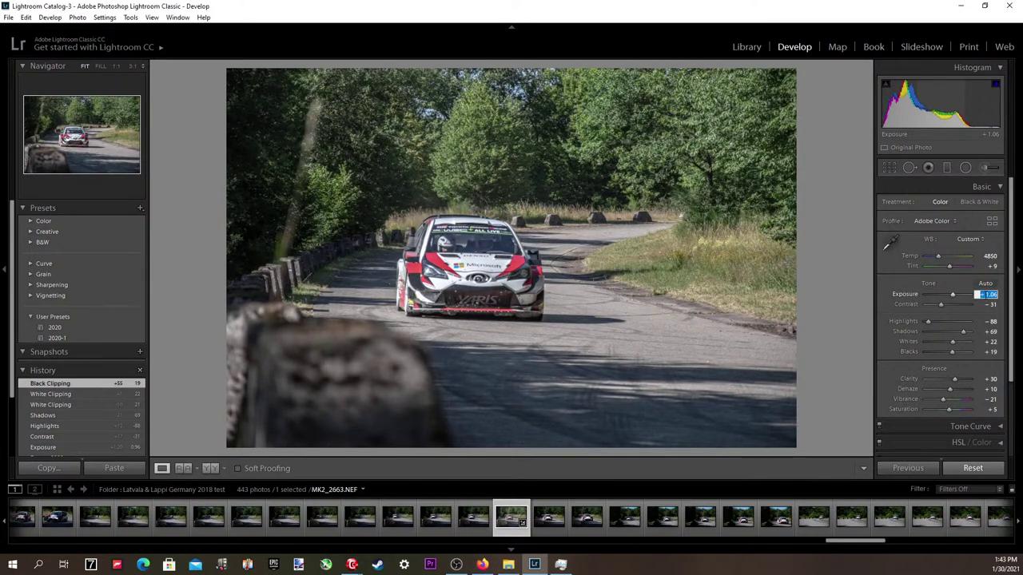
pyautogui.click(989, 256)
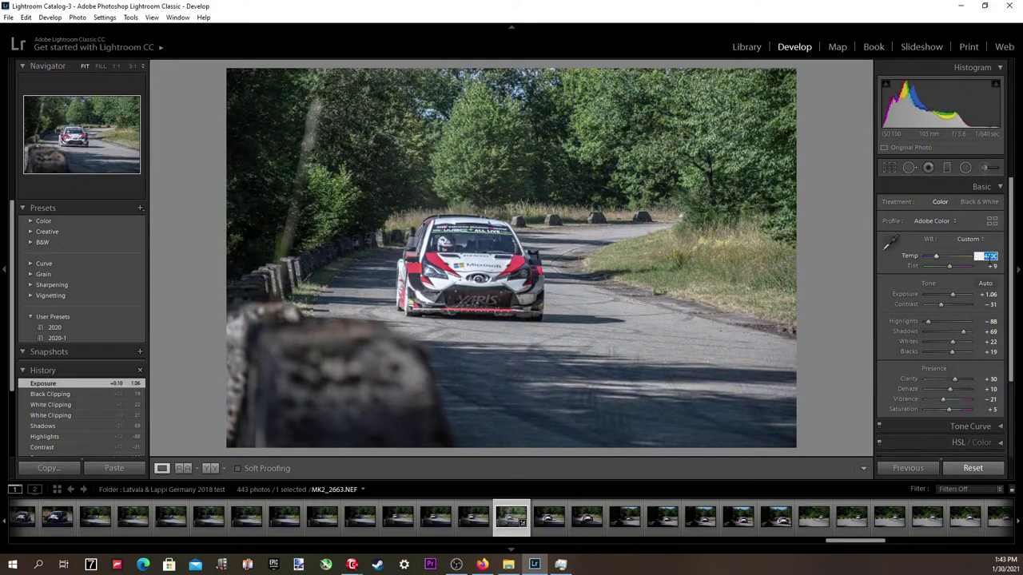
pyautogui.press('Up')
pyautogui.press('Down')
# Auto-straighten the photo to an angle of −1.88, shift the image sideways within the crop frame and apply the crop.
pyautogui.click(890, 168)
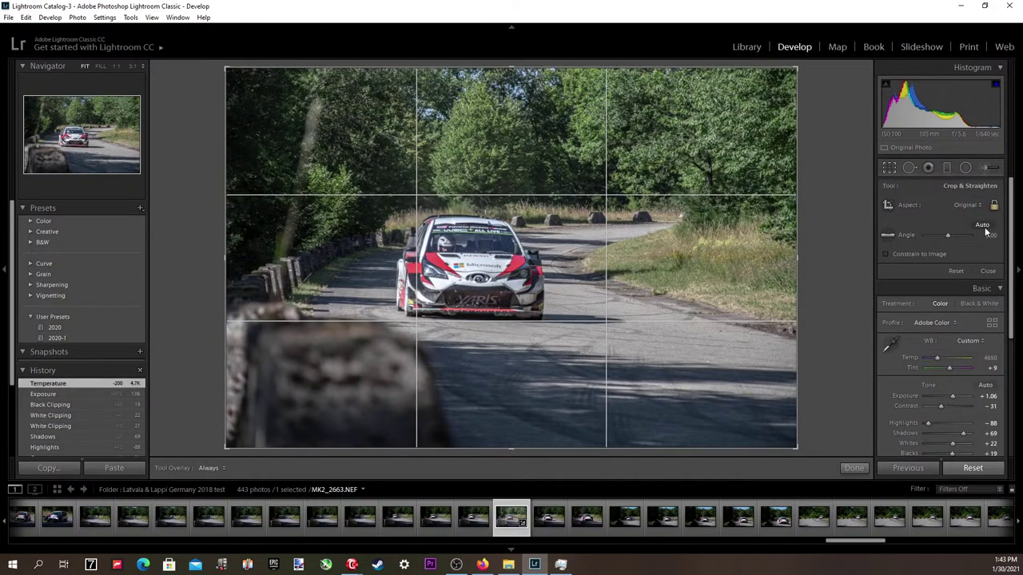
pyautogui.click(982, 225)
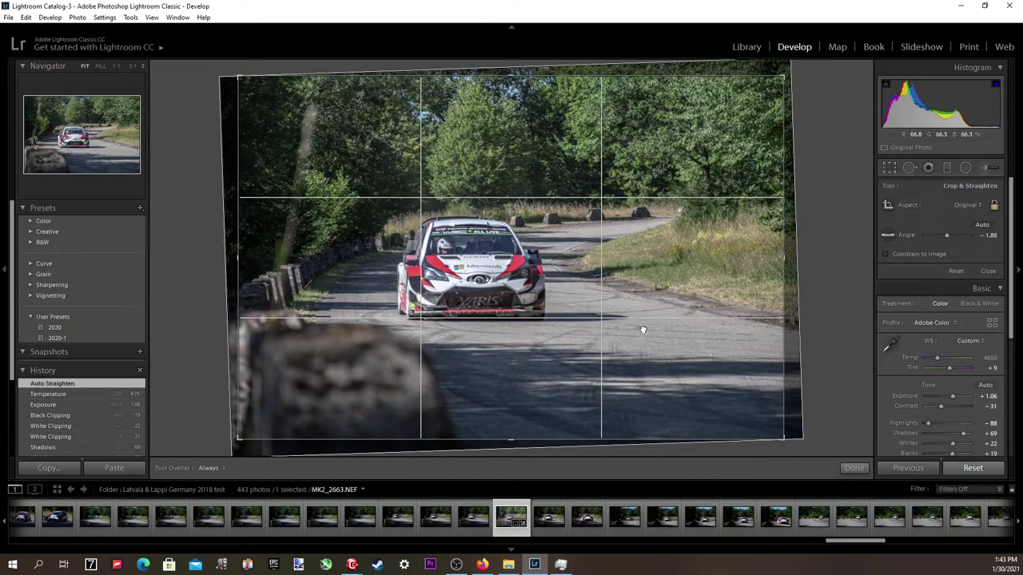
pyautogui.moveTo(606, 327); pyautogui.dragTo(708, 333)
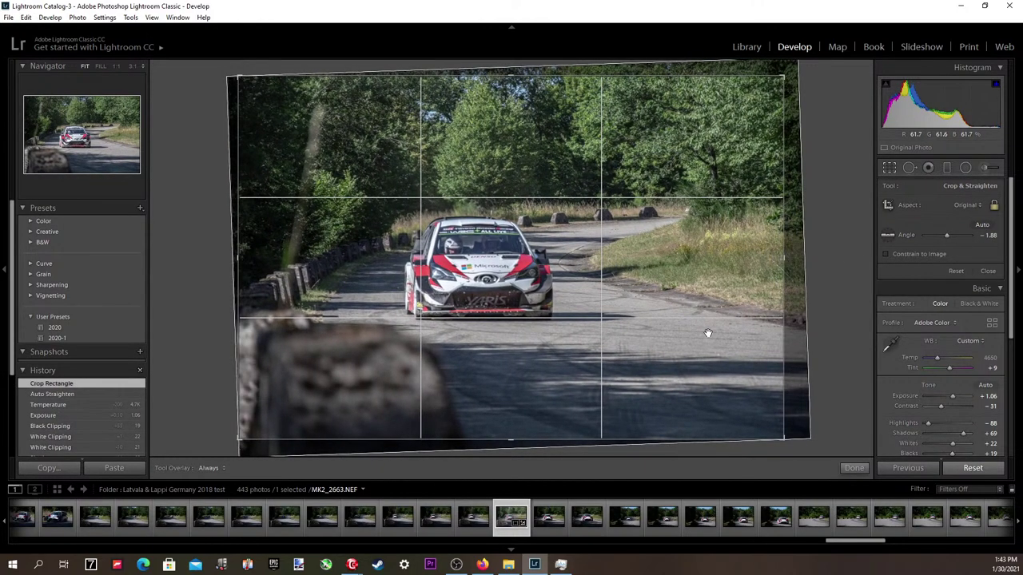
pyautogui.press('Return')
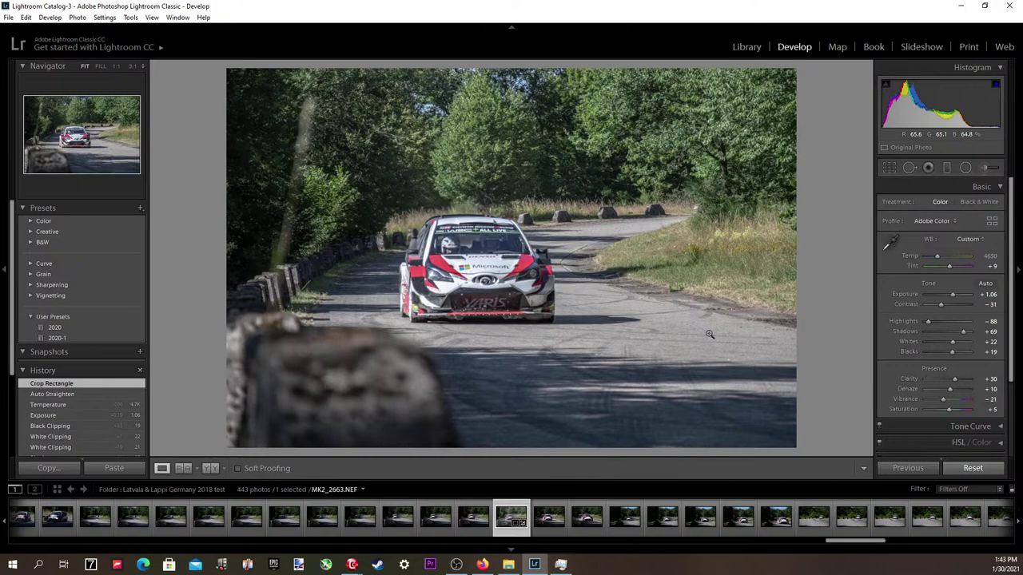
# Inspect the car in MK2_2663 up close, then return to the full photo.
pyautogui.click(492, 329)
pyautogui.moveTo(488, 336); pyautogui.dragTo(488, 370)
pyautogui.click(489, 370)
# Browse the folder's later photos in the library grid and view the roadside car shots around MK2_2710 to MK2_2716 one by one.
pyautogui.click(56, 489)
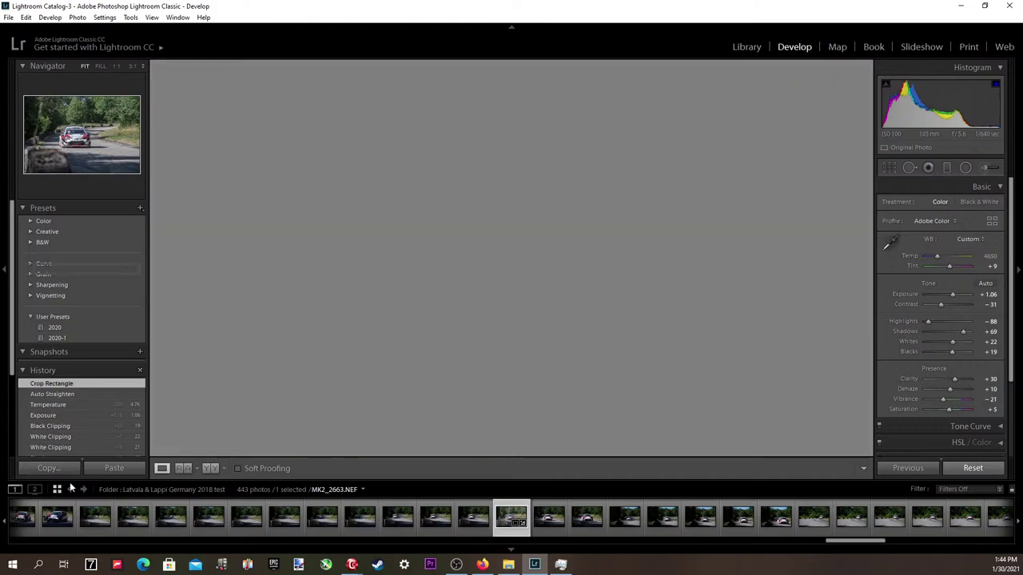
pyautogui.scroll(-8, 400, 319)
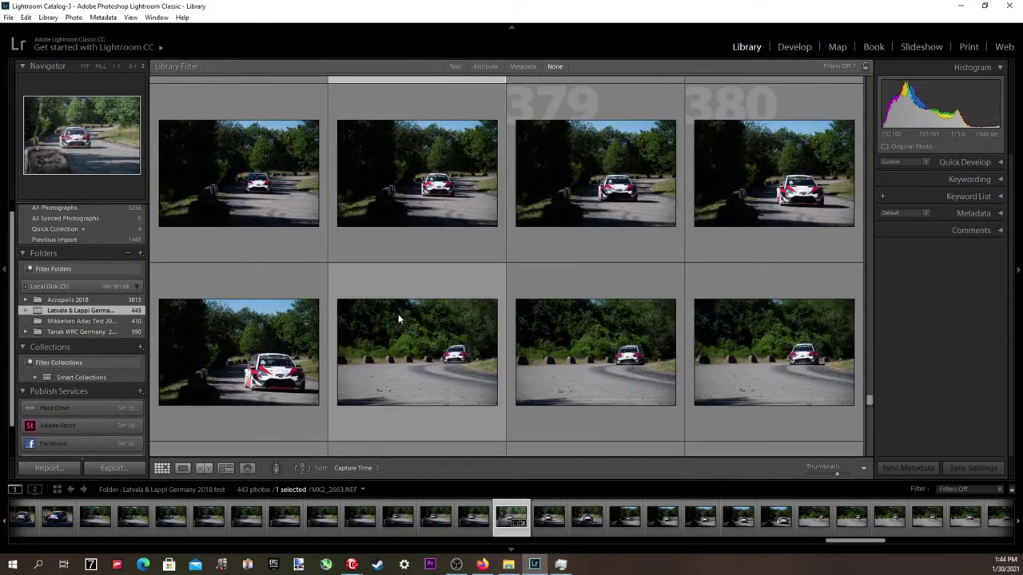
pyautogui.scroll(-3, 398, 320)
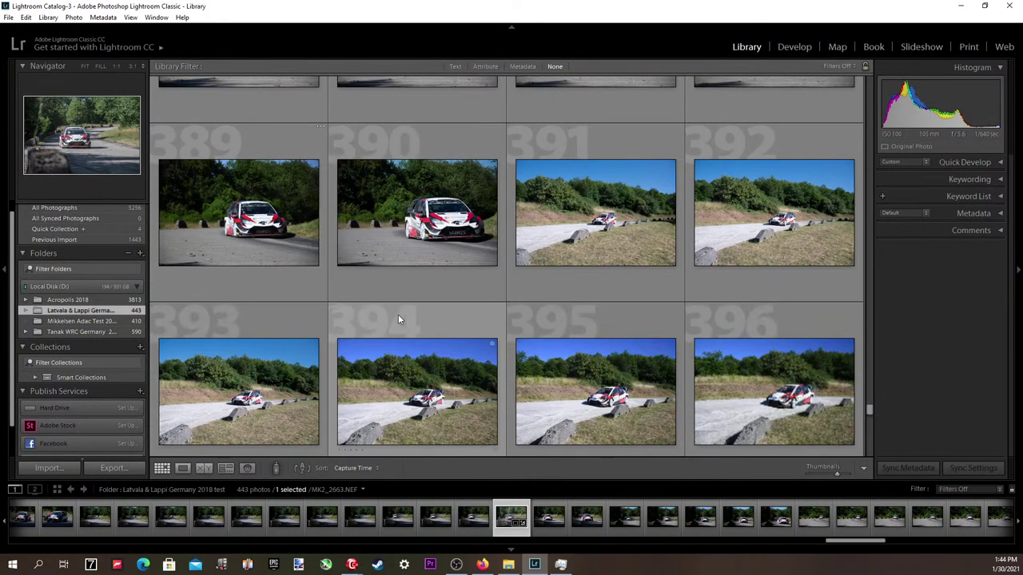
pyautogui.doubleClick(546, 232)
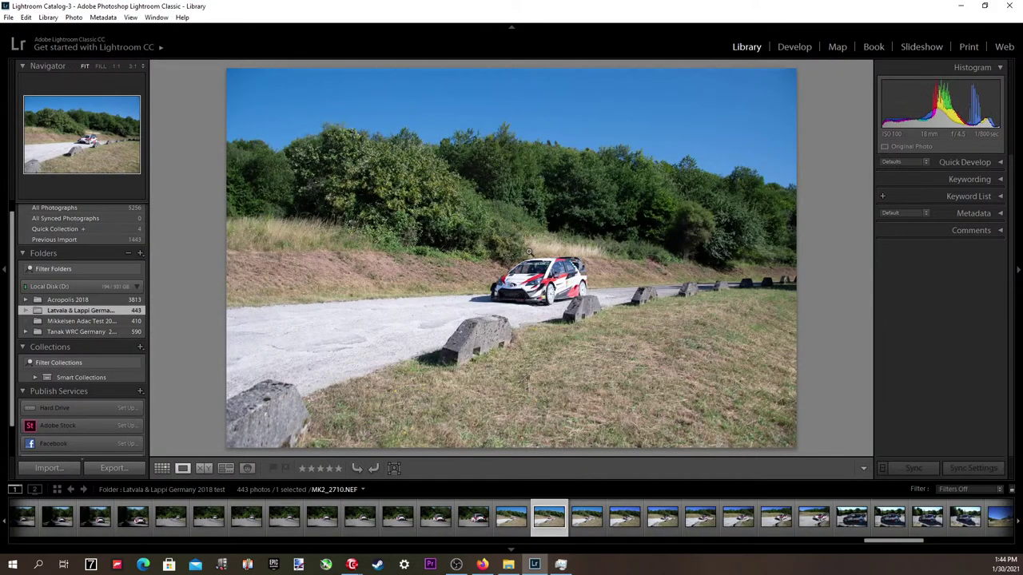
pyautogui.scroll(-5, 525, 256)
pyautogui.press('Right')
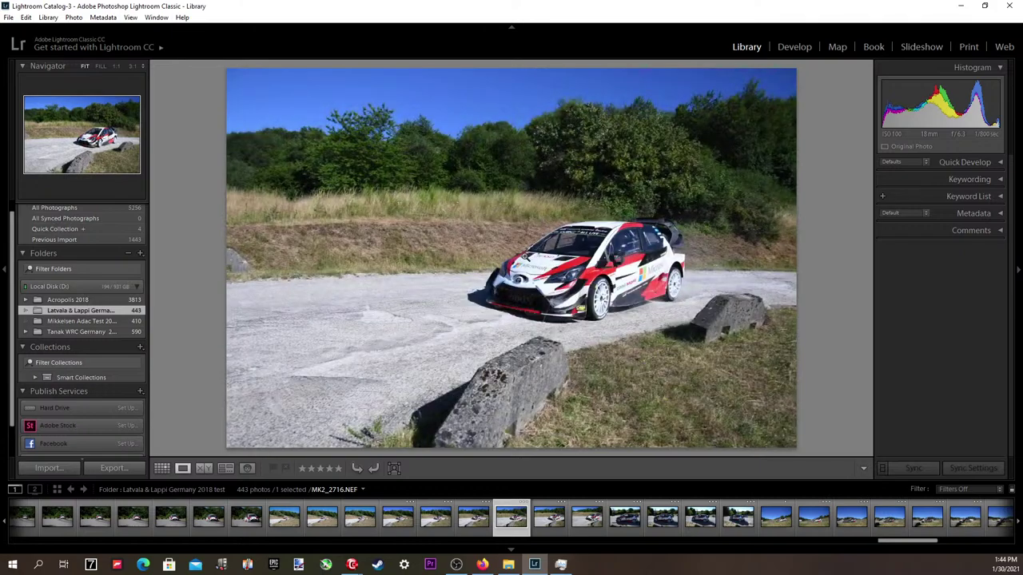
pyautogui.press('Right')
pyautogui.press('Right')
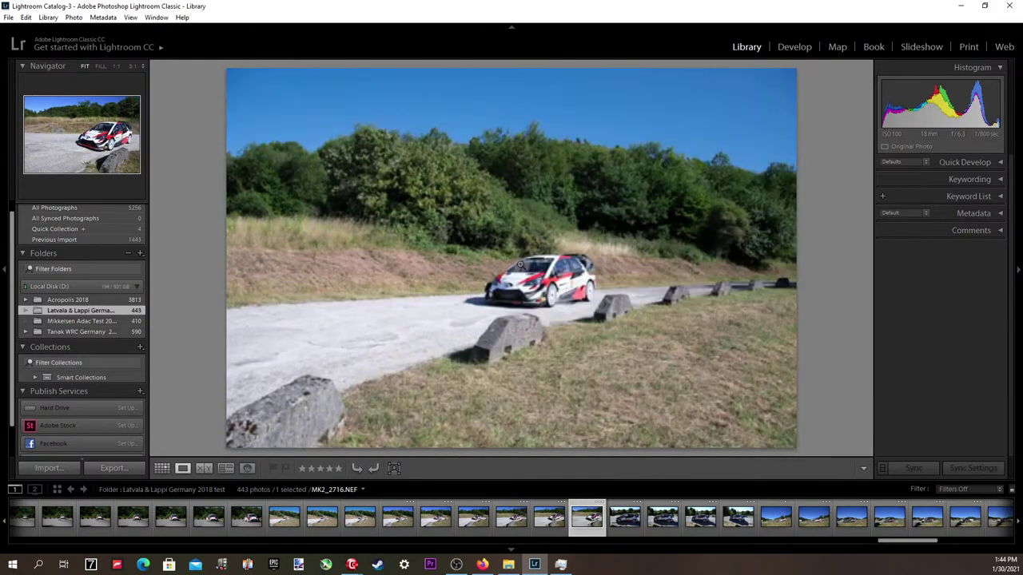
# Go back through the folder to the dust-cloud car photo MK2_2505 and open it for developing.
pyautogui.scroll(6, 305, 521)
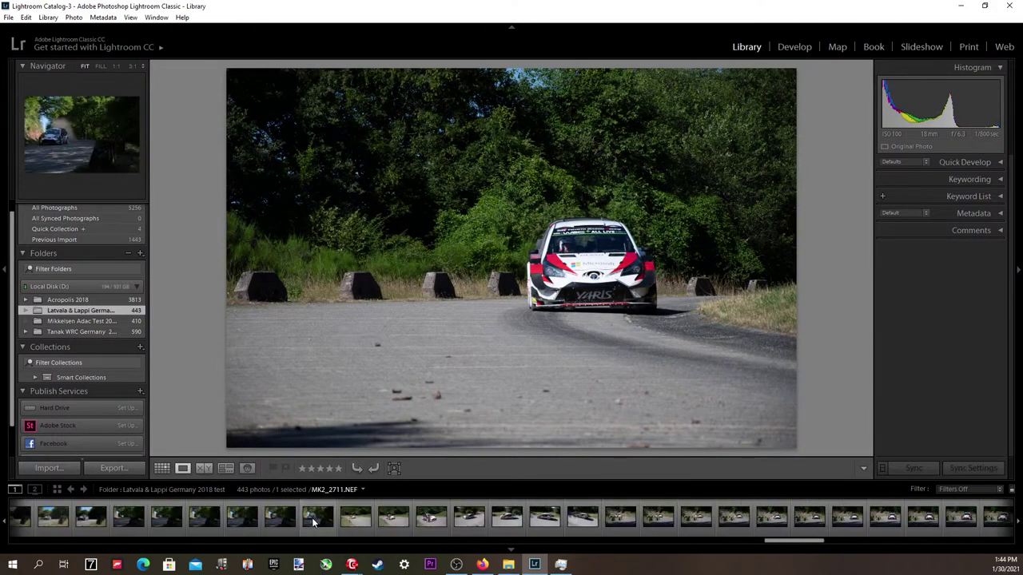
pyautogui.scroll(-3, 314, 523)
pyautogui.scroll(-3, 314, 521)
pyautogui.scroll(3, 338, 526)
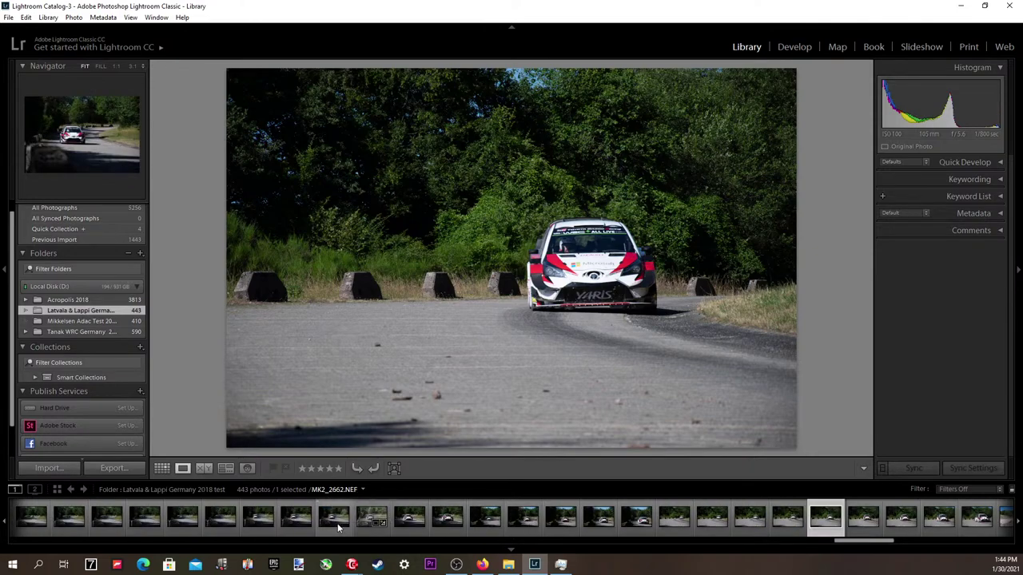
pyautogui.scroll(3, 343, 527)
pyautogui.scroll(5, 360, 525)
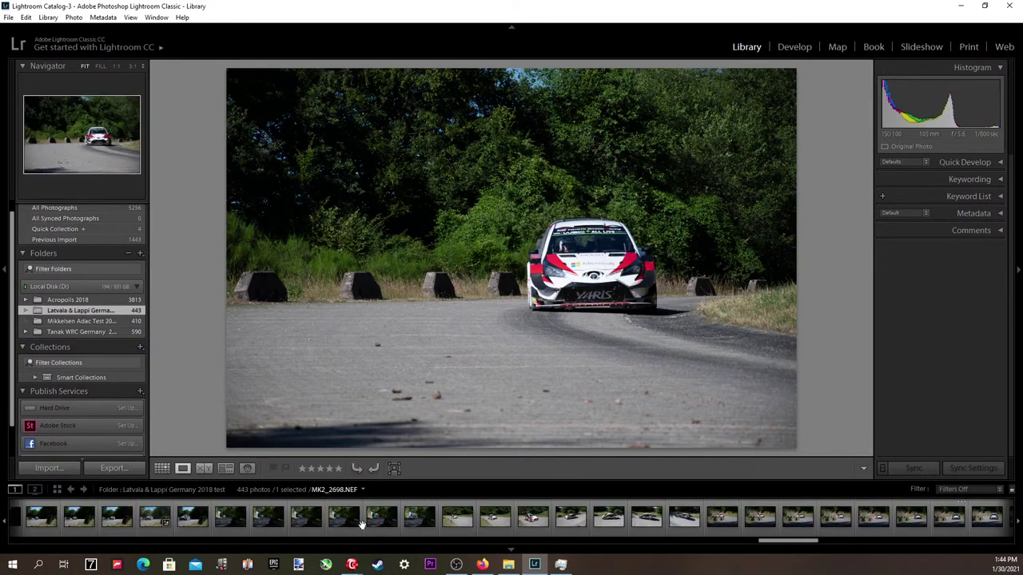
pyautogui.click(368, 521)
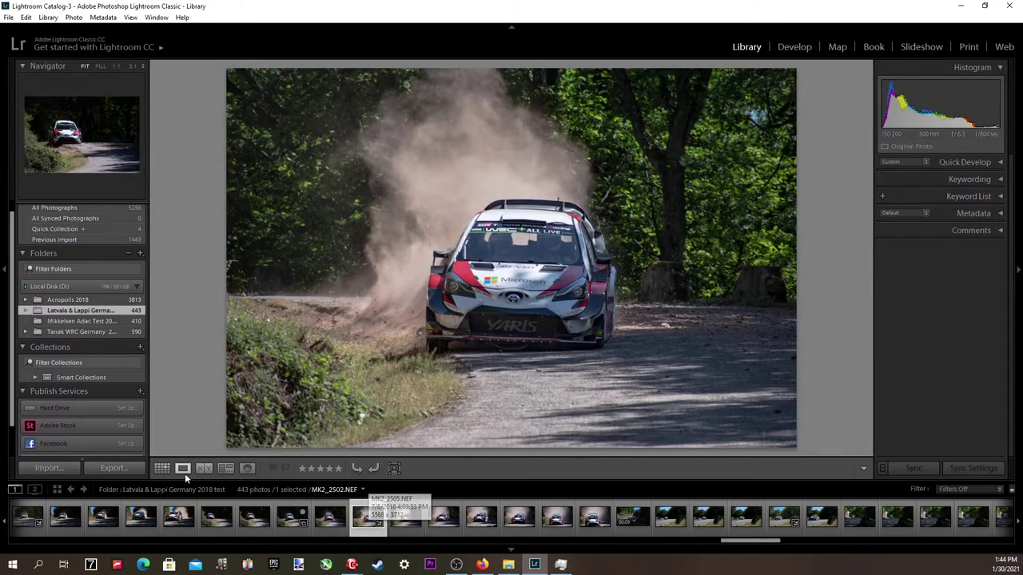
pyautogui.click(793, 46)
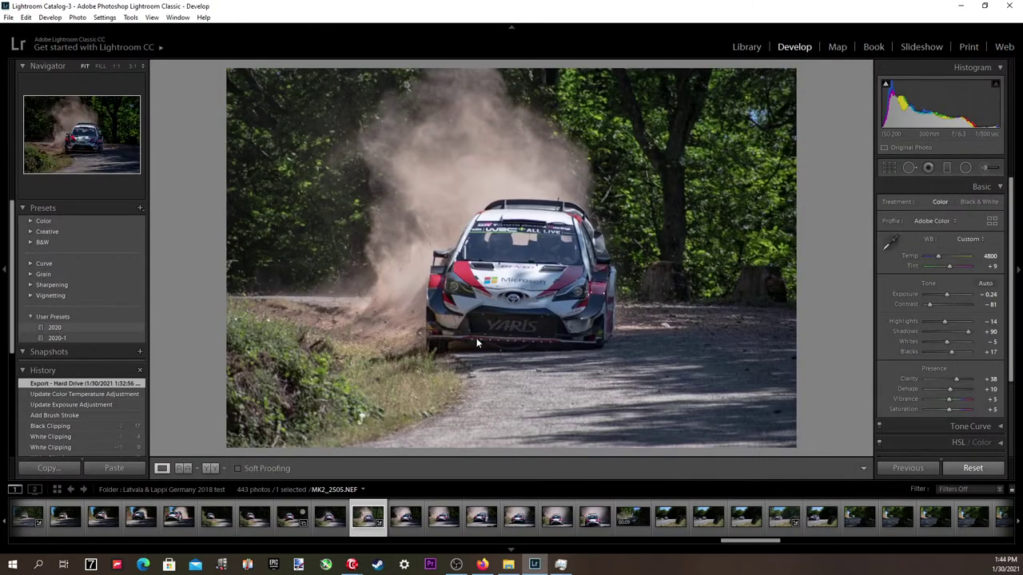
# Apply the user preset 2020 to the photo and raise the exposure to +0.96.
pyautogui.click(58, 328)
pyautogui.click(989, 294)
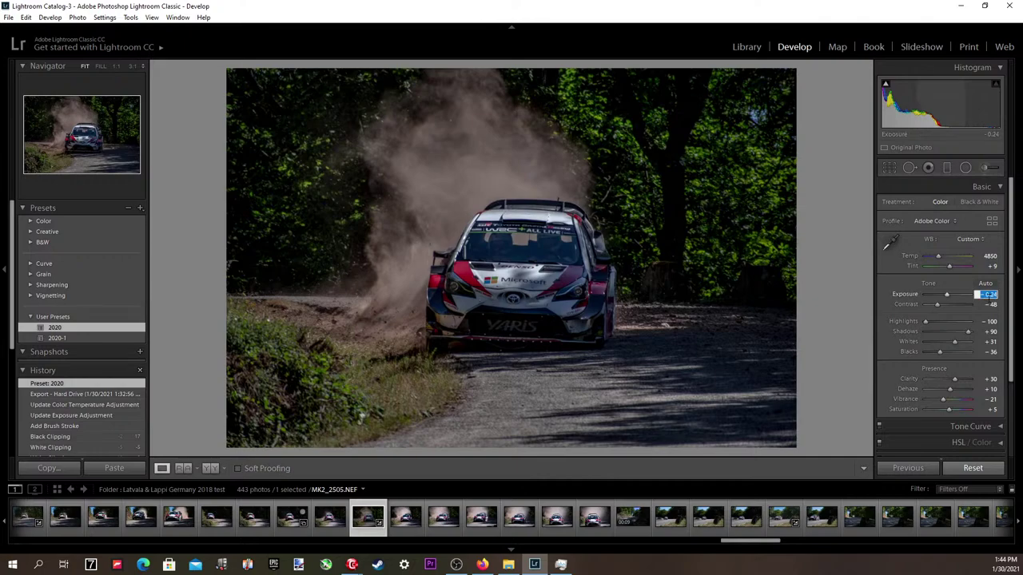
pyautogui.press('Up')
pyautogui.press('Up')
pyautogui.press('Up')
pyautogui.press('Up')
pyautogui.press('Up')
pyautogui.press('Up')
pyautogui.press('Up')
pyautogui.press('Up')
pyautogui.press('Up')
pyautogui.press('Up')
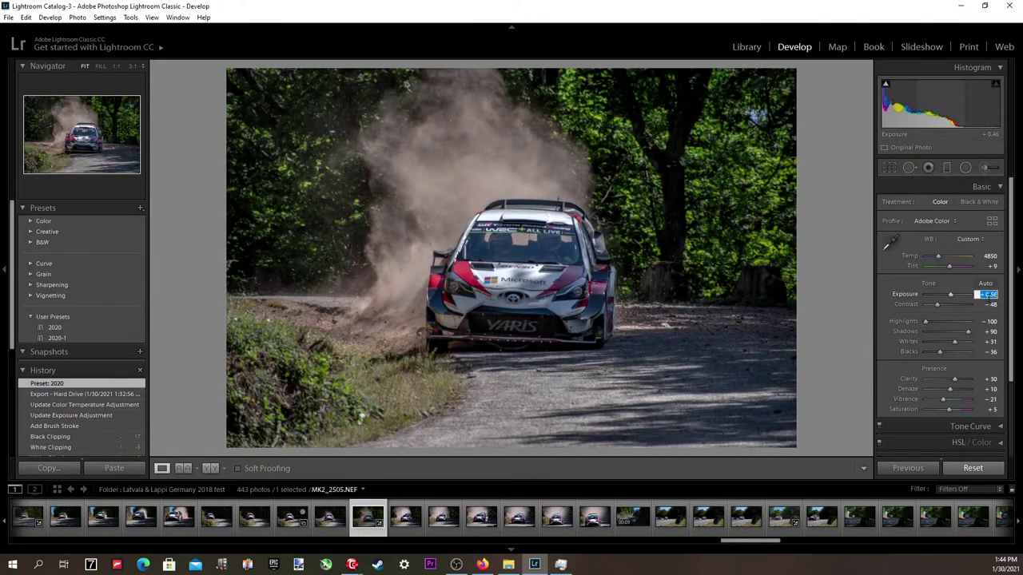
pyautogui.press('Up')
pyautogui.press('Up')
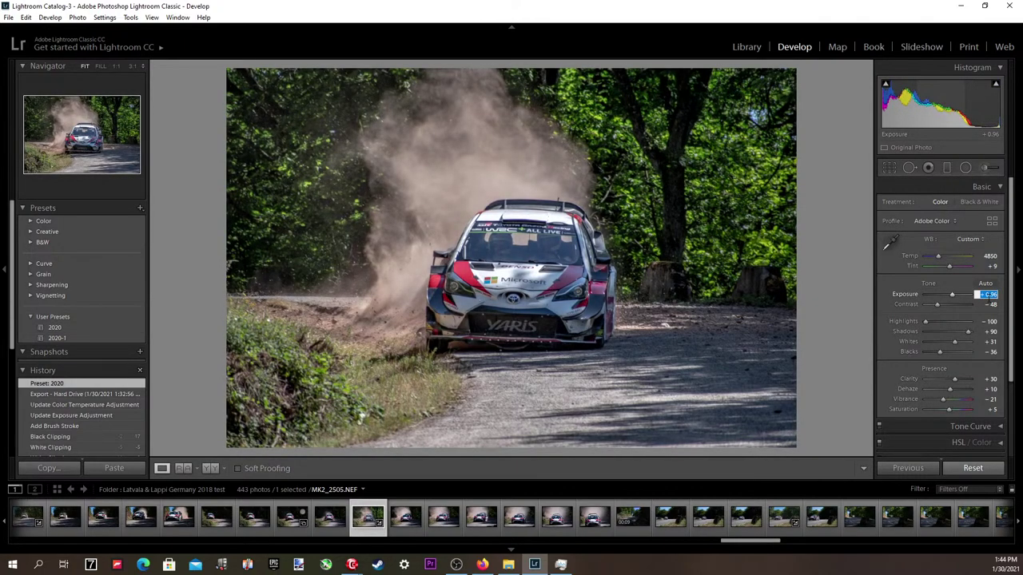
pyautogui.press('Down')
pyautogui.press('Down')
pyautogui.press('Down')
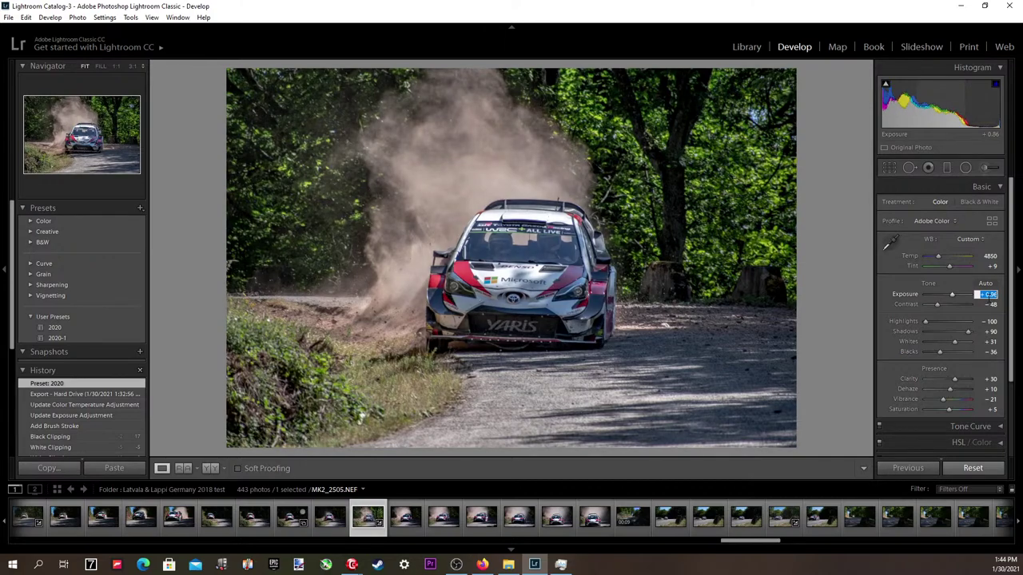
pyautogui.press('Up')
pyautogui.press('Up')
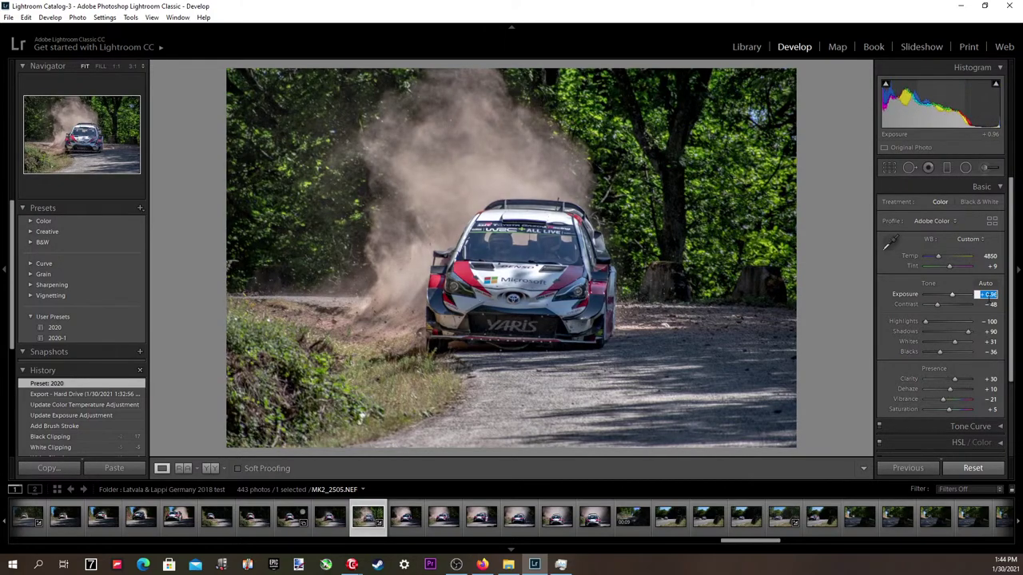
pyautogui.press('Up')
# Set the contrast to −31, shadows to +86 and whites to +16 while checking the highlight clipping preview.
pyautogui.moveTo(937, 304); pyautogui.dragTo(941, 304)
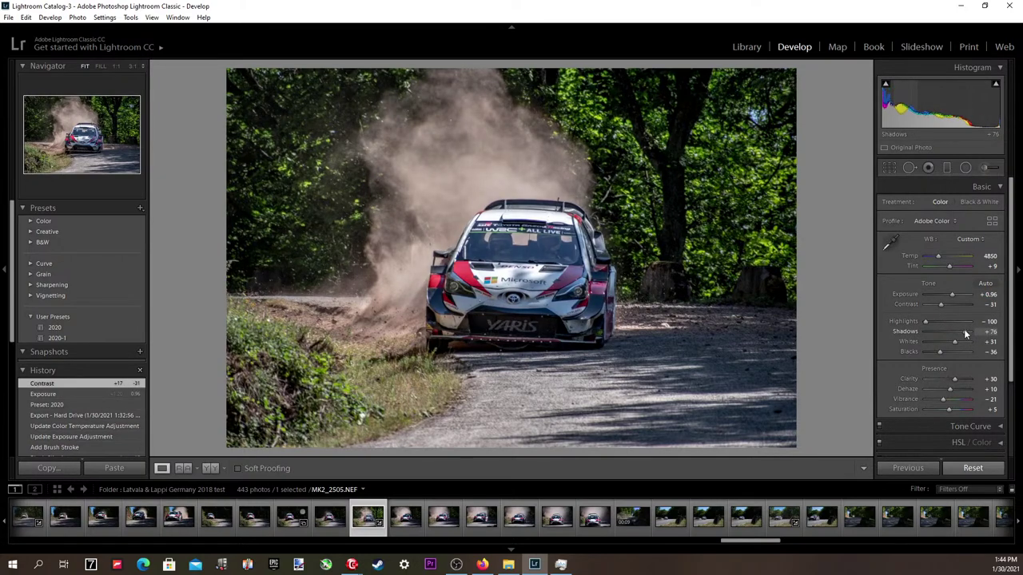
pyautogui.moveTo(969, 332); pyautogui.dragTo(953, 344)
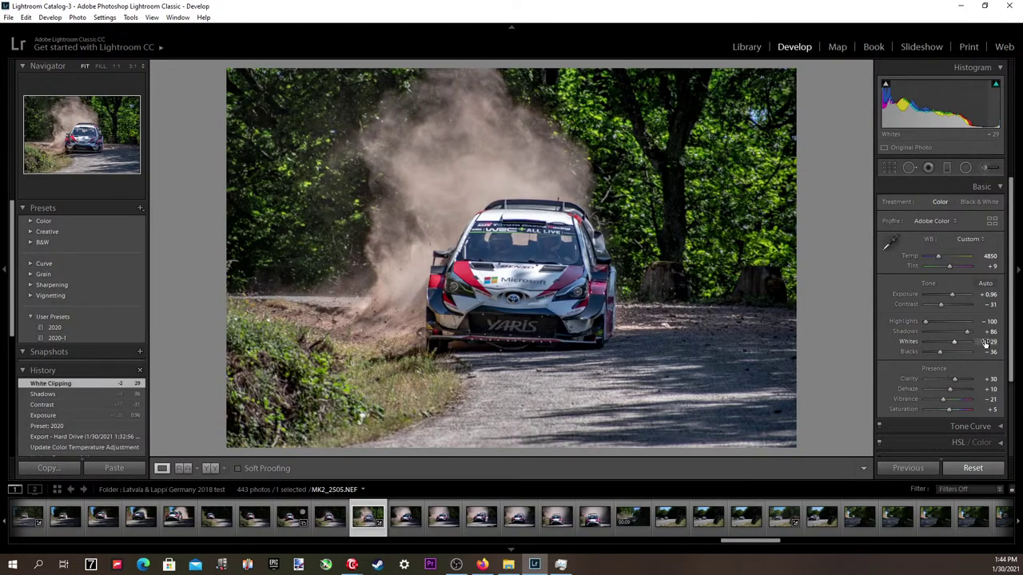
pyautogui.keyDown('alt'); pyautogui.click(985, 342); pyautogui.keyUp('alt')
pyautogui.hotkey('alt', 'Up')
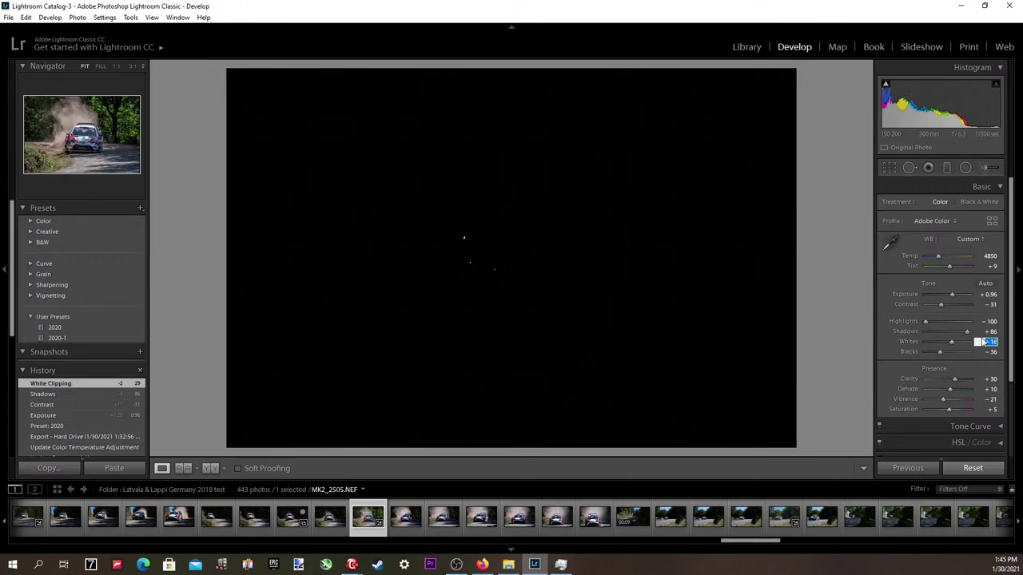
# Raise the blacks to −3 while checking the shadow clipping preview.
pyautogui.press('Tab')
pyautogui.hotkey('alt', 'Up')
pyautogui.hotkey('alt', 'Up')
pyautogui.hotkey('alt', 'Up')
pyautogui.hotkey('alt', 'Up')
pyautogui.hotkey('alt', 'Up')
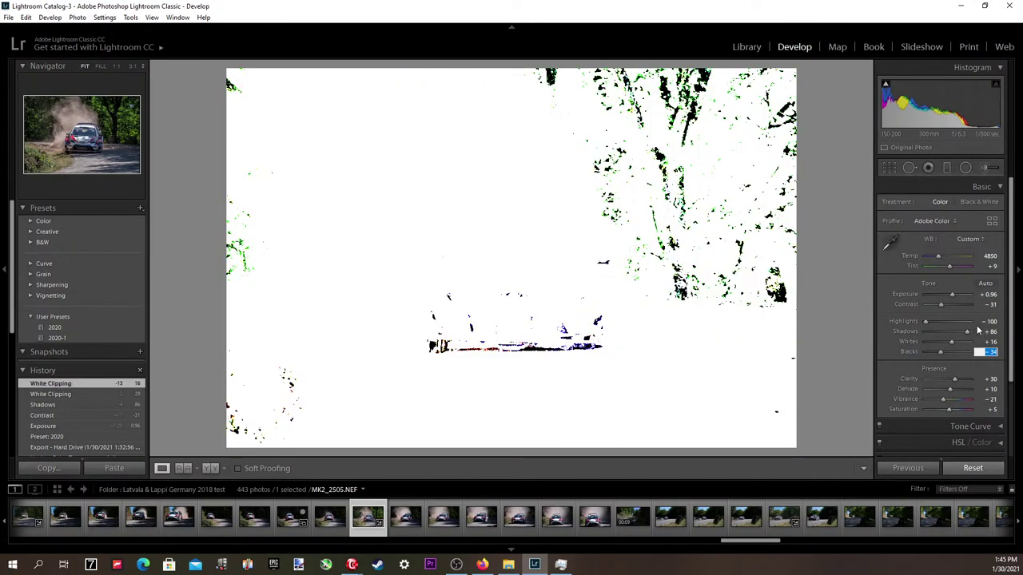
pyautogui.hotkey('alt', 'Up')
pyautogui.hotkey('alt', 'Up')
pyautogui.hotkey('alt', 'Up')
pyautogui.hotkey('alt', 'Up')
pyautogui.hotkey('alt', 'Up')
pyautogui.hotkey('alt', 'Up')
pyautogui.hotkey('alt', 'Up')
pyautogui.hotkey('alt', 'Up')
pyautogui.hotkey('alt', 'Up')
pyautogui.hotkey('alt', 'Up')
pyautogui.hotkey('alt', 'Up')
pyautogui.hotkey('alt', 'Up')
pyautogui.hotkey('alt', 'Up')
pyautogui.hotkey('alt', 'Up')
pyautogui.hotkey('alt', 'Up')
pyautogui.hotkey('alt', 'Up')
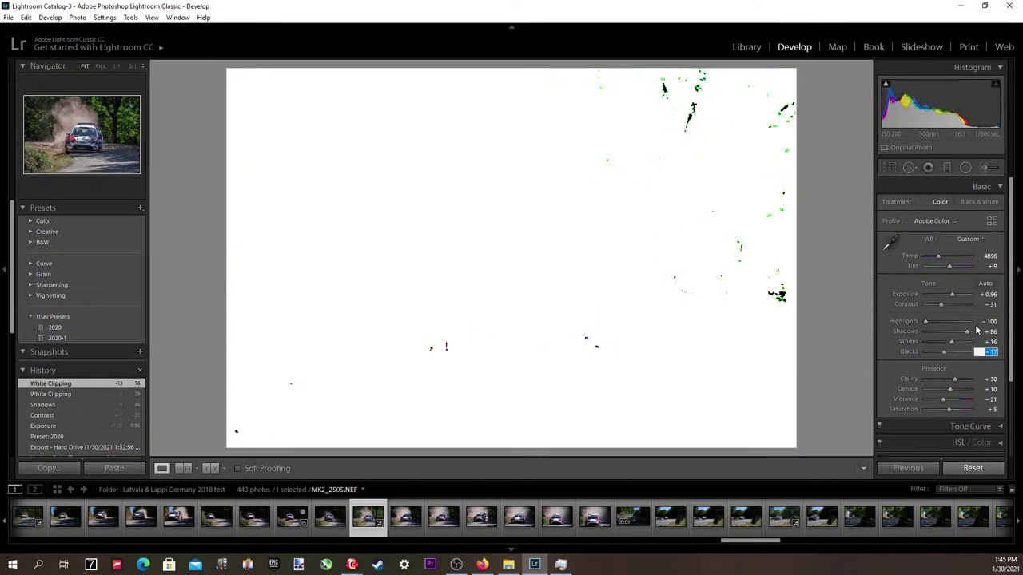
pyautogui.hotkey('alt', 'Up')
pyautogui.hotkey('alt', 'Up')
pyautogui.hotkey('alt', 'Up')
pyautogui.hotkey('alt', 'Up')
pyautogui.hotkey('alt', 'Up')
pyautogui.hotkey('alt', 'Up')
pyautogui.hotkey('alt', 'Up')
pyautogui.hotkey('alt', 'Up')
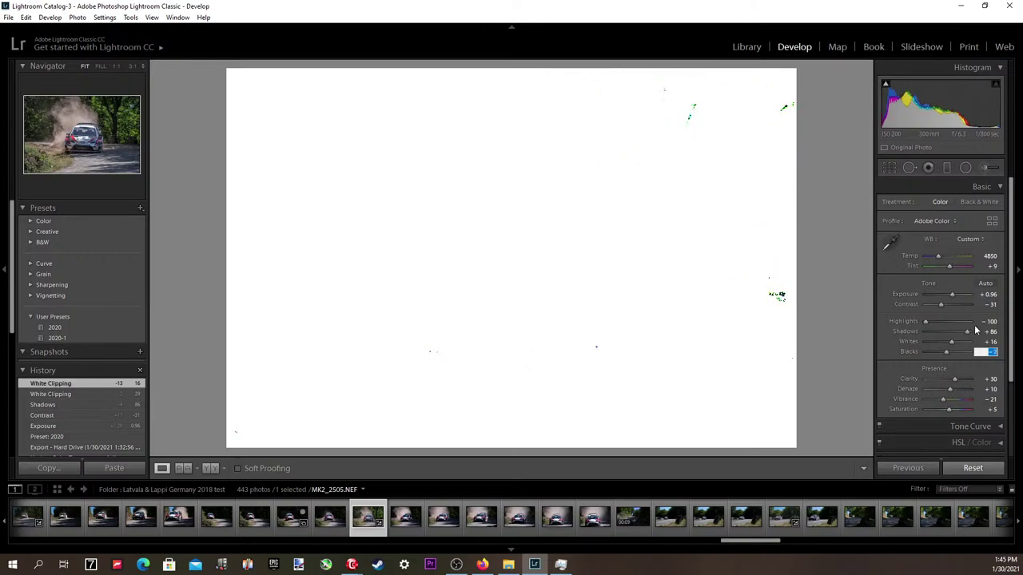
pyautogui.press('Return')
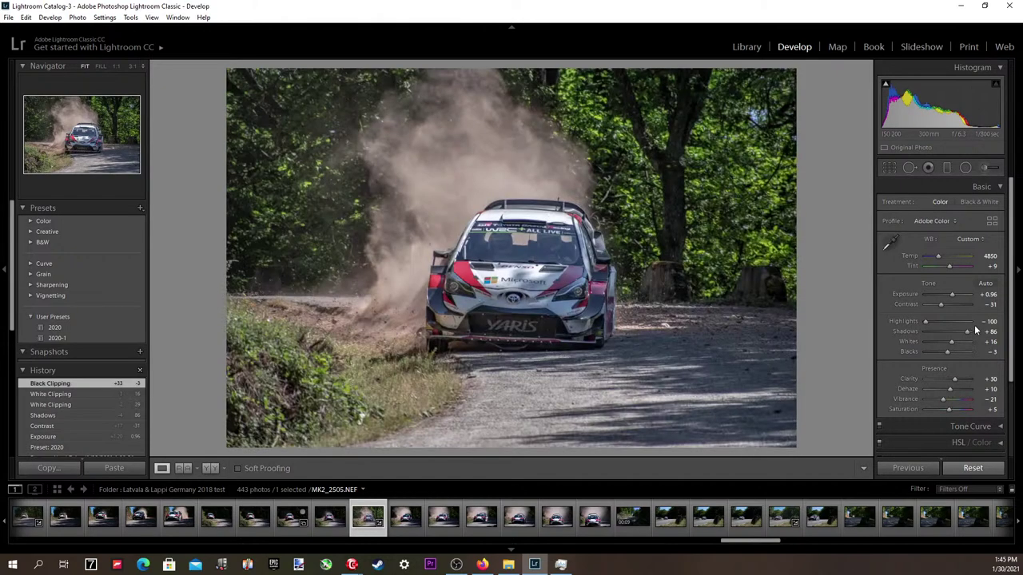
# Cool the white balance temperature to 4600 and inspect the car's front up close before returning to the full photo.
pyautogui.click(988, 256)
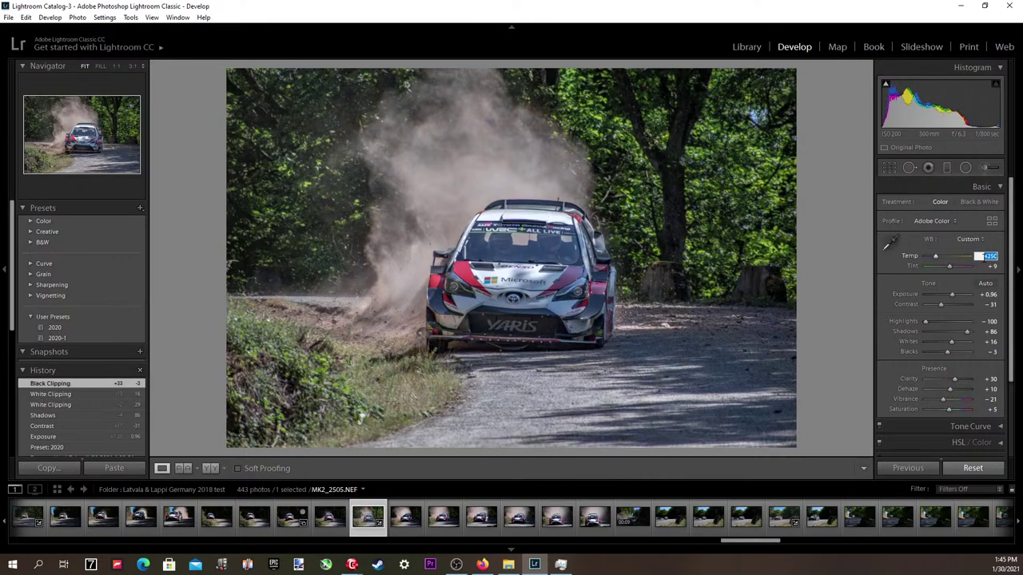
pyautogui.press('Up')
pyautogui.press('Up')
pyautogui.press('Up')
pyautogui.press('Up')
pyautogui.press('Up')
pyautogui.press('Return')
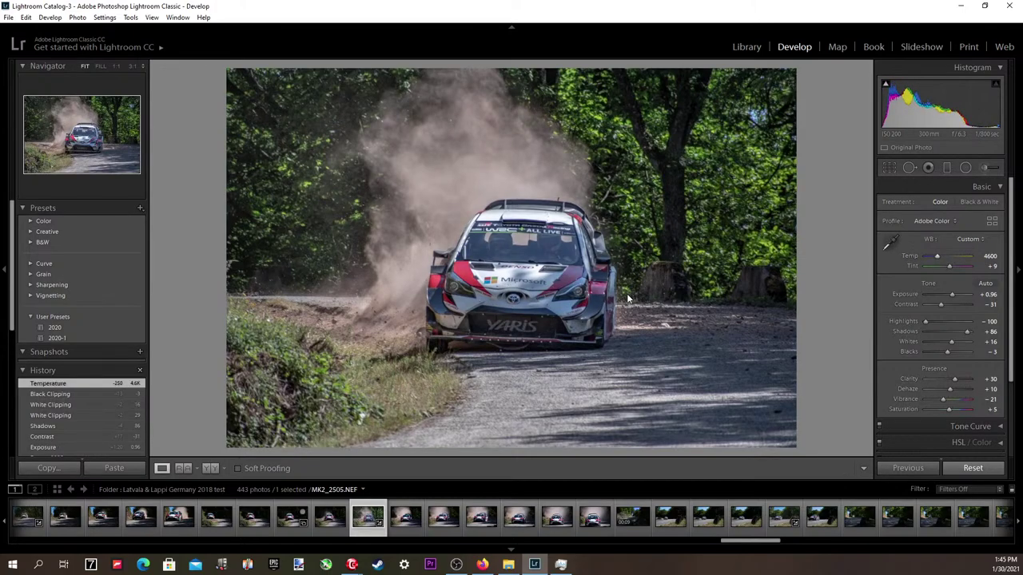
pyautogui.click(567, 304)
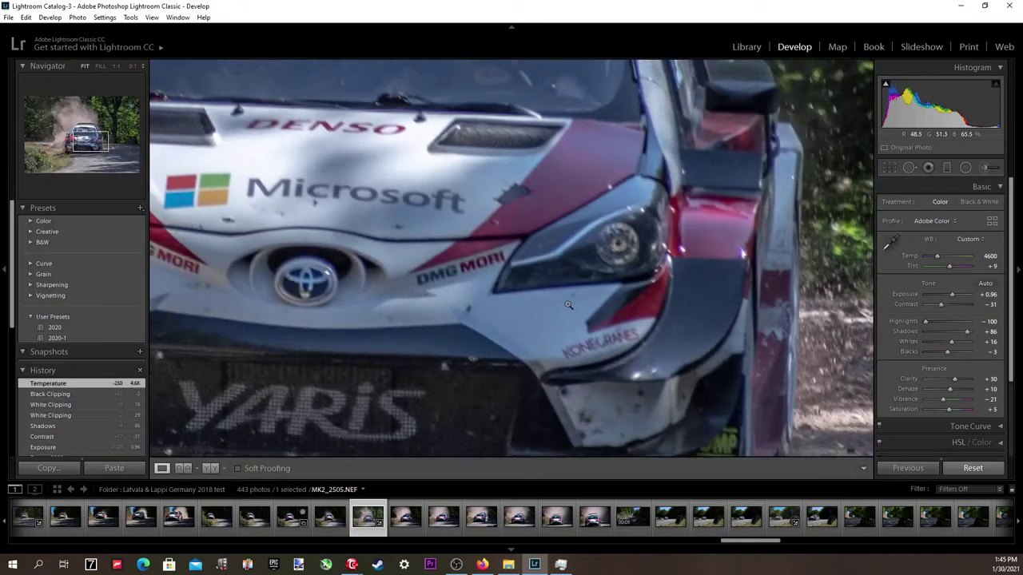
pyautogui.click(567, 304)
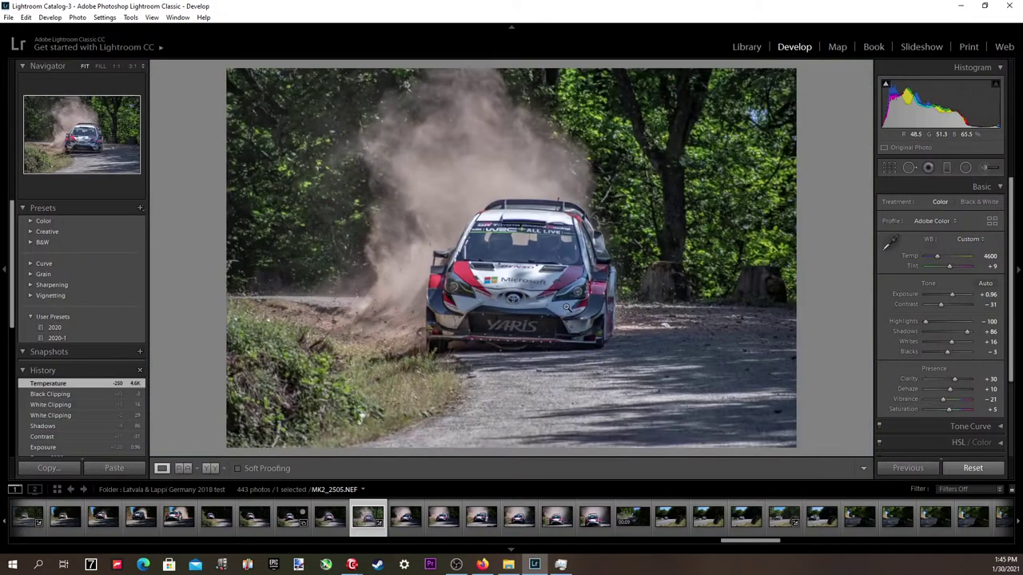
# Begin exporting the photo, edit its text watermark and anchor it to the middle of the photo's right side.
pyautogui.click(8, 17)
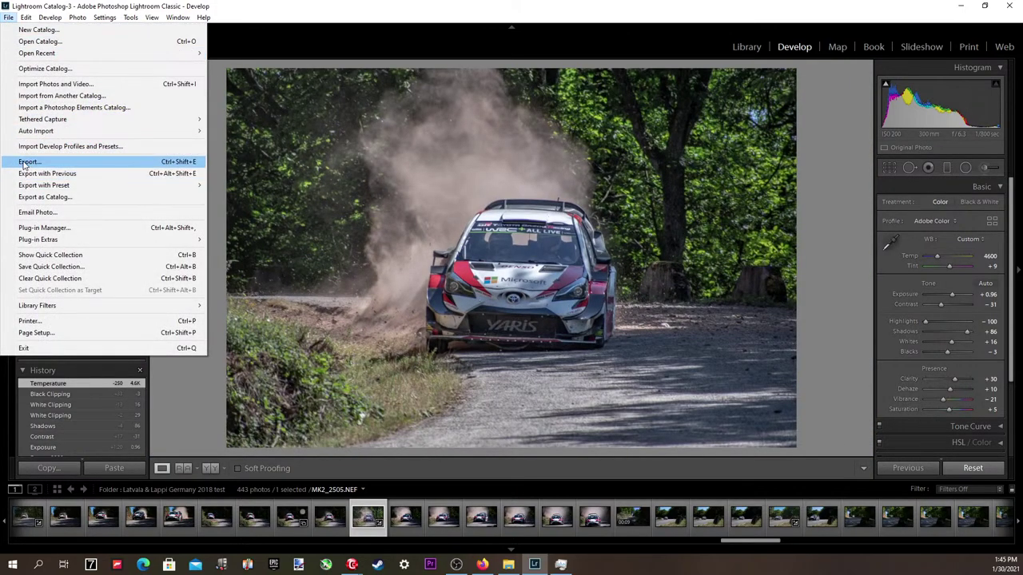
pyautogui.click(26, 163)
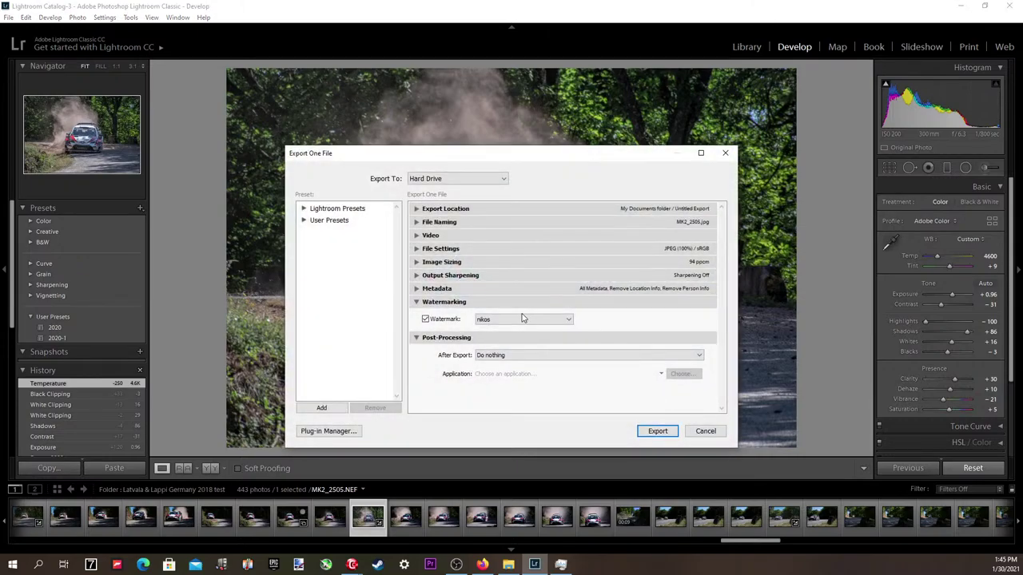
pyautogui.click(523, 318)
pyautogui.click(485, 374)
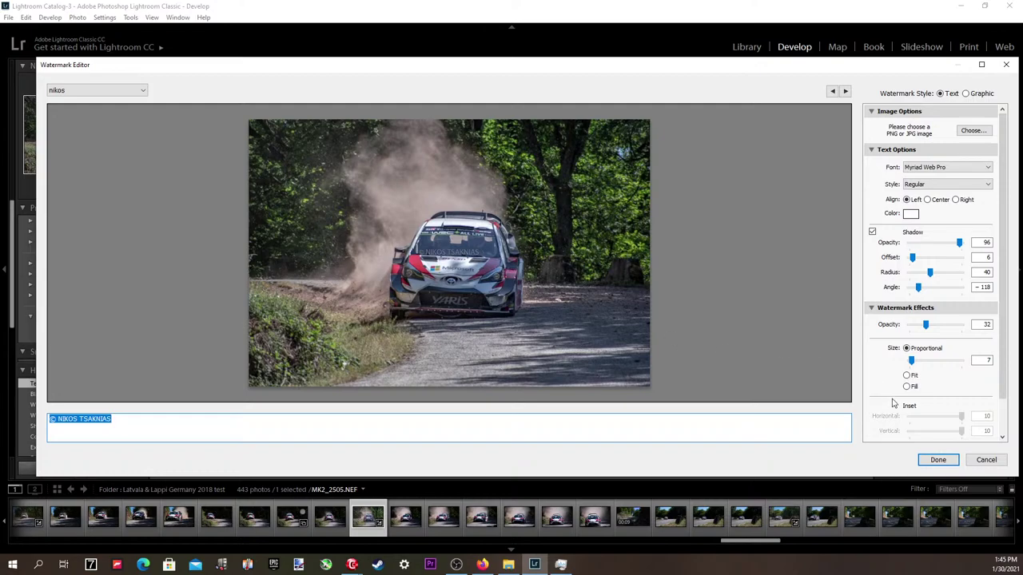
pyautogui.scroll(-1, 893, 404)
pyautogui.click(925, 423)
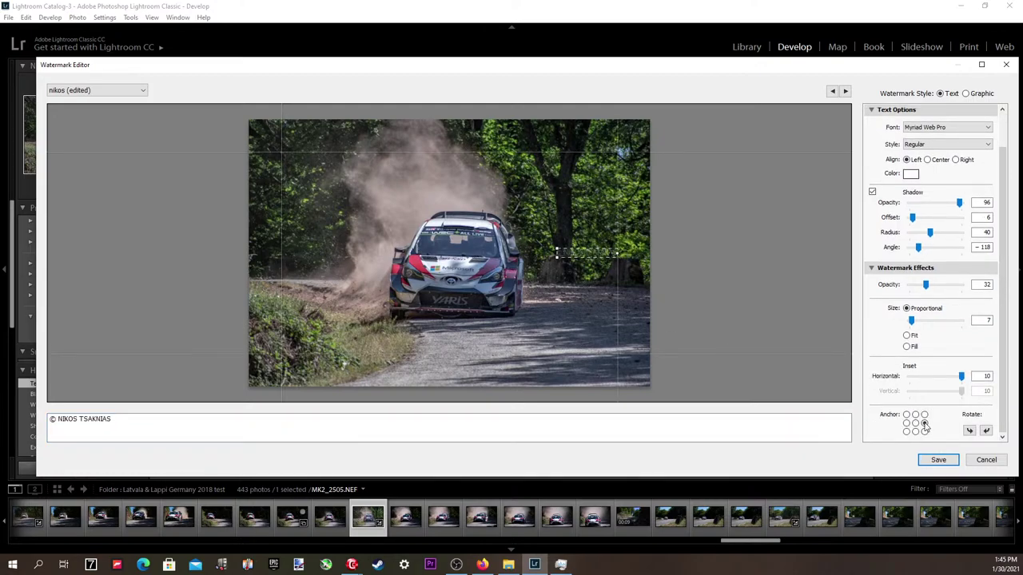
pyautogui.moveTo(961, 378); pyautogui.dragTo(961, 381)
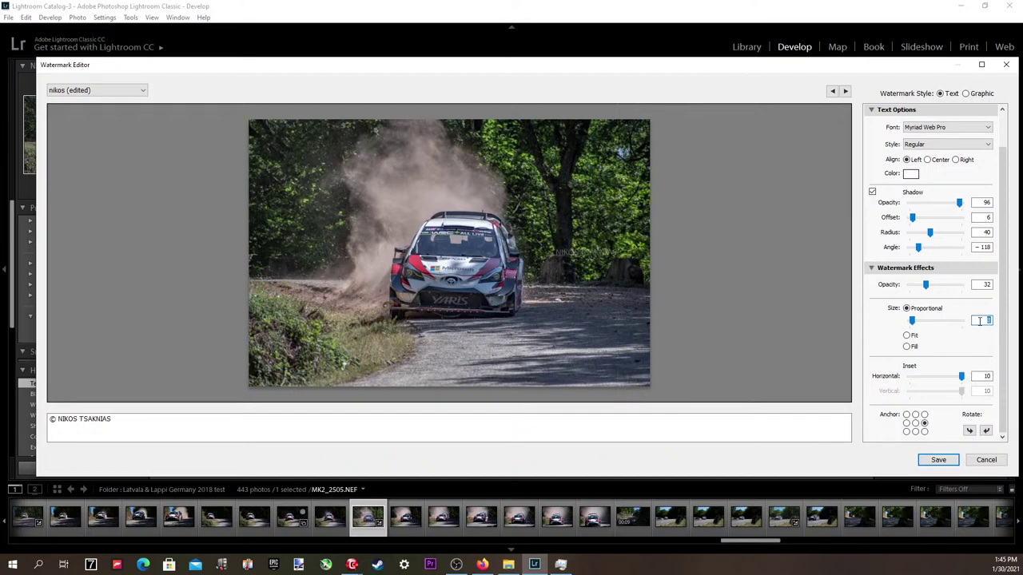
# Set the watermark's proportional size to 11, update the existing watermark preset with the changes and finish editing it.
pyautogui.press('Up')
pyautogui.press('Up')
pyautogui.press('Up')
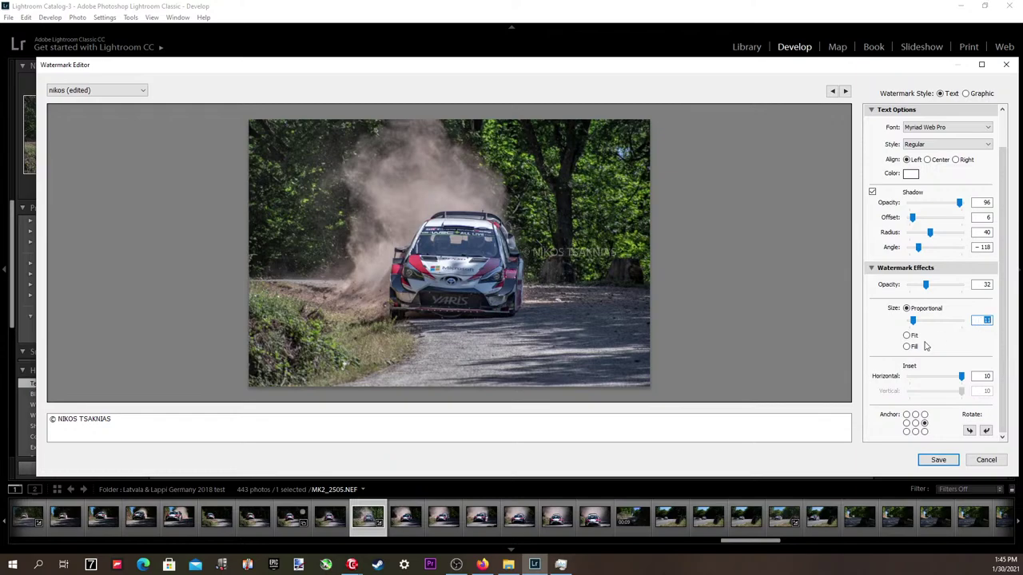
pyautogui.click(113, 88)
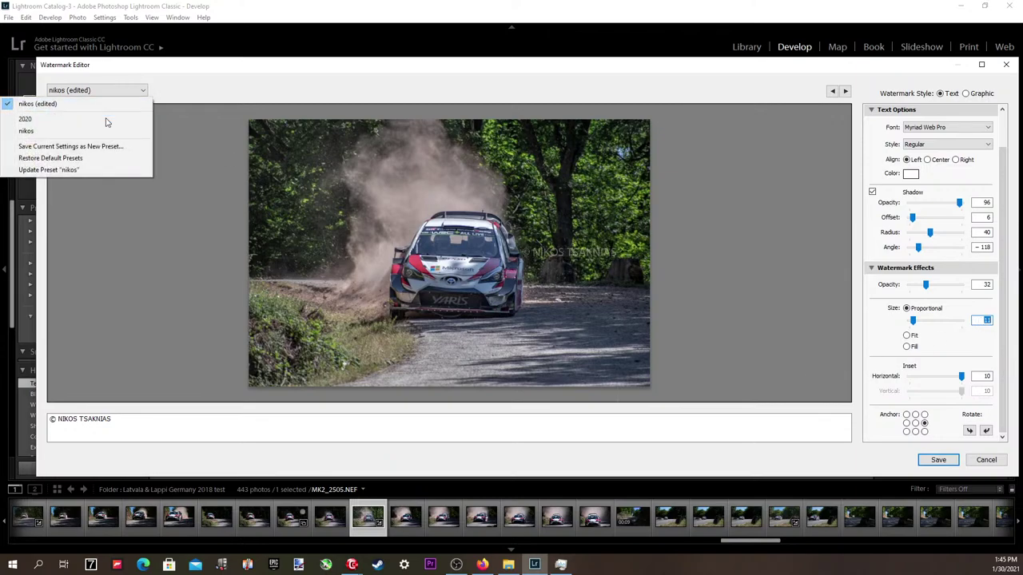
pyautogui.click(70, 170)
pyautogui.click(940, 457)
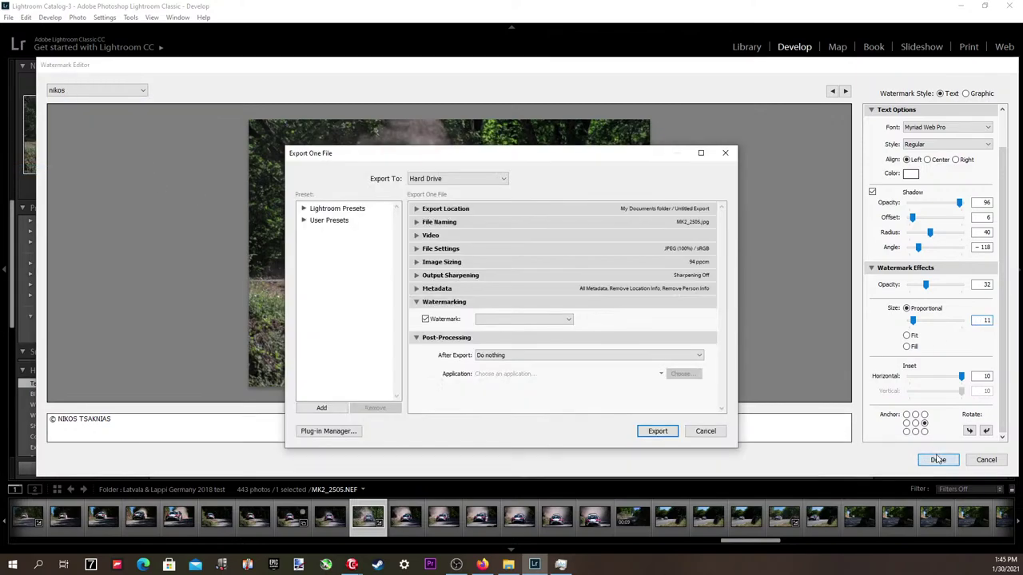
# Export the photo with its watermark under a unique file name and switch to the export folder in File Explorer.
pyautogui.click(657, 432)
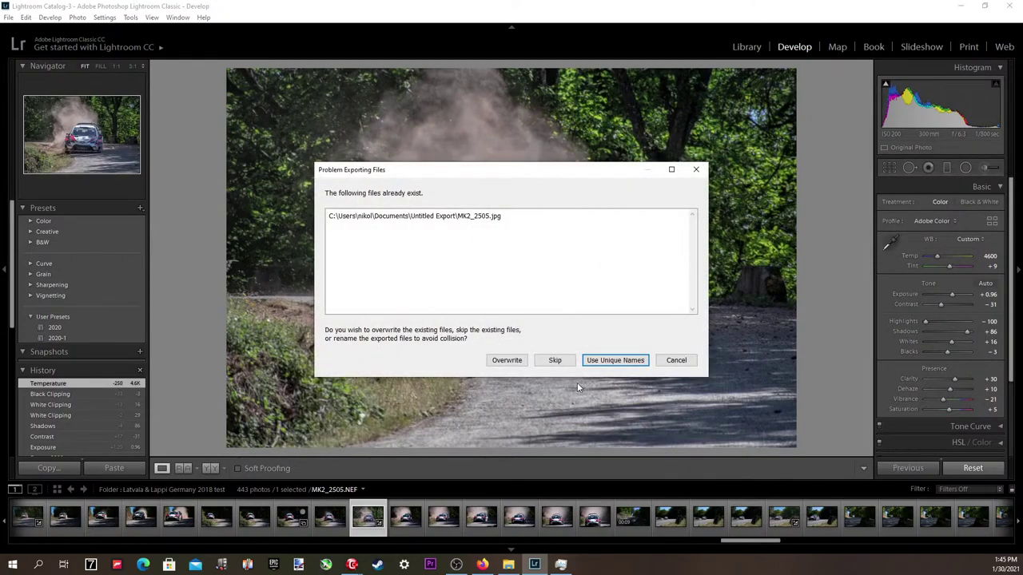
pyautogui.click(601, 363)
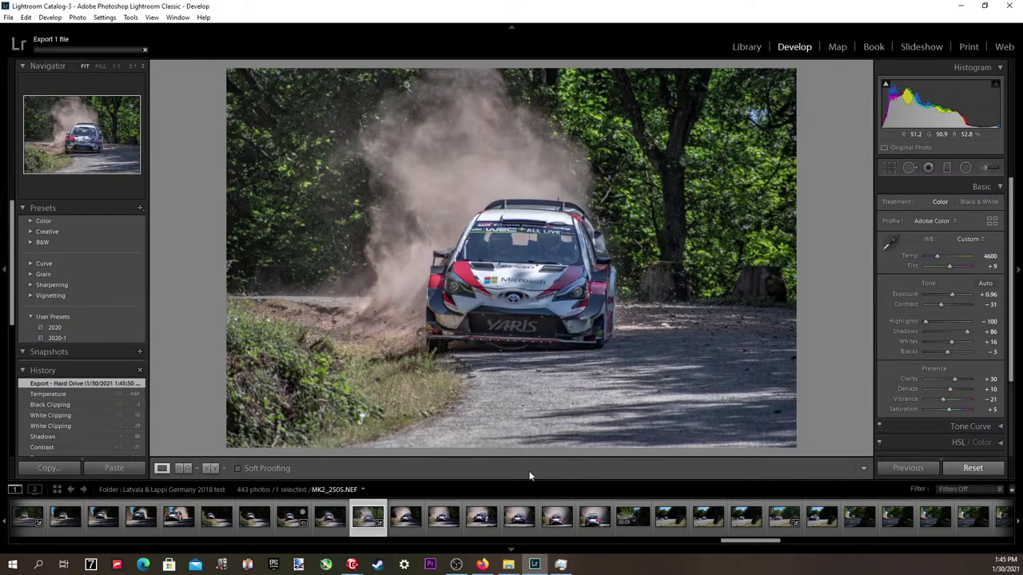
pyautogui.click(511, 565)
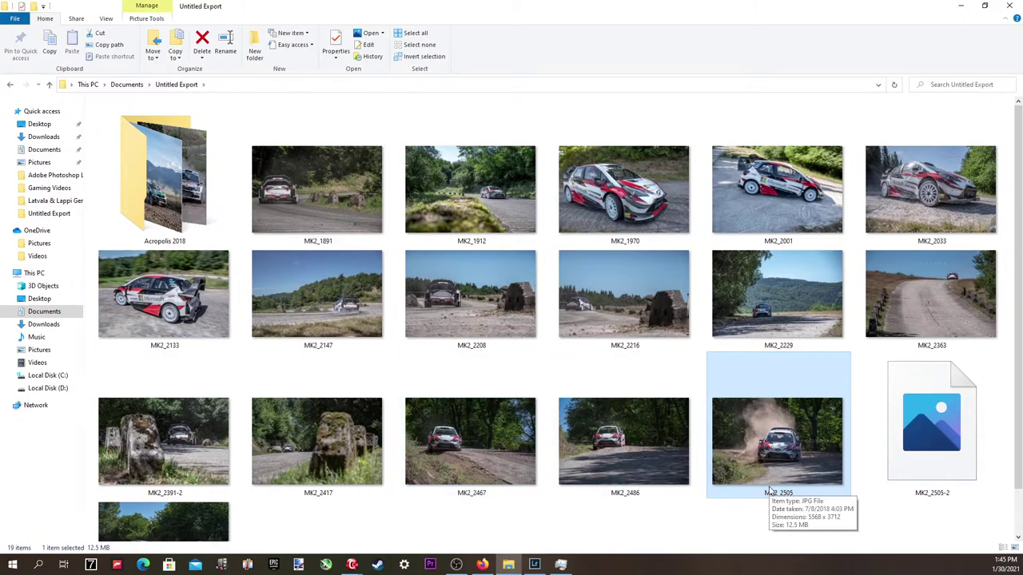
# View the earlier MK2_2505 export at full screen and delete that file from the Untitled Export folder.
pyautogui.doubleClick(763, 451)
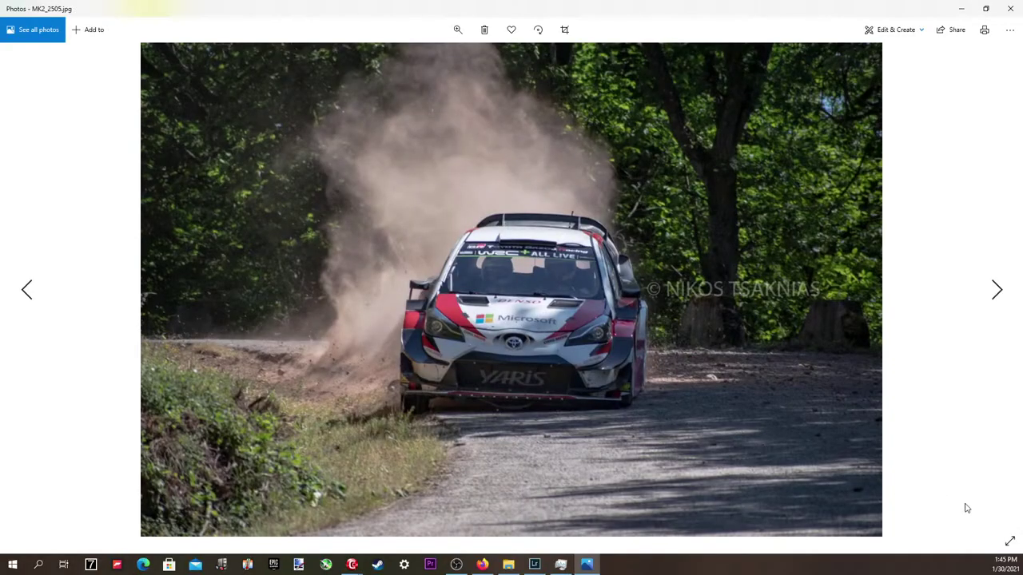
pyautogui.click(1008, 541)
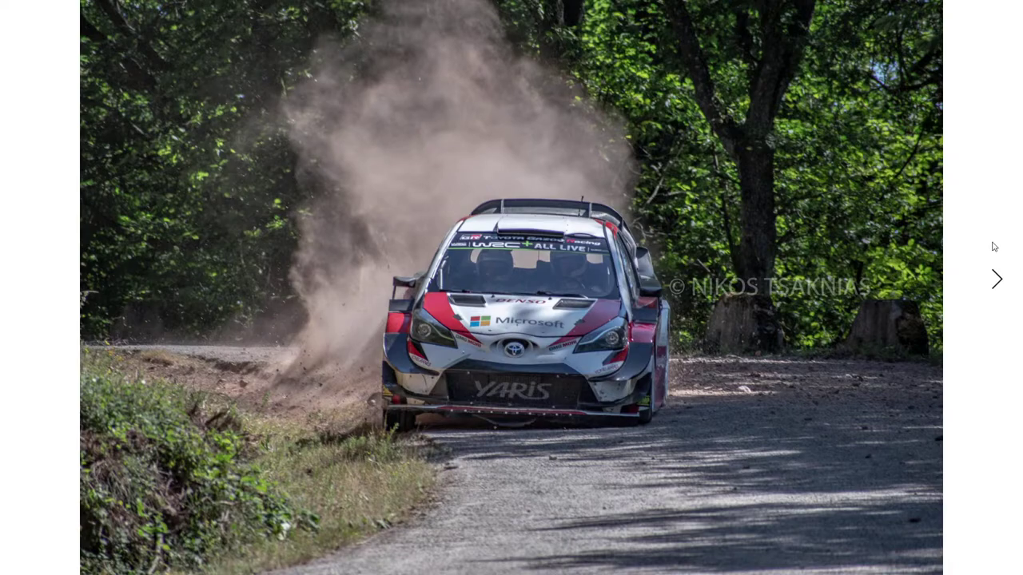
pyautogui.click(1010, 7)
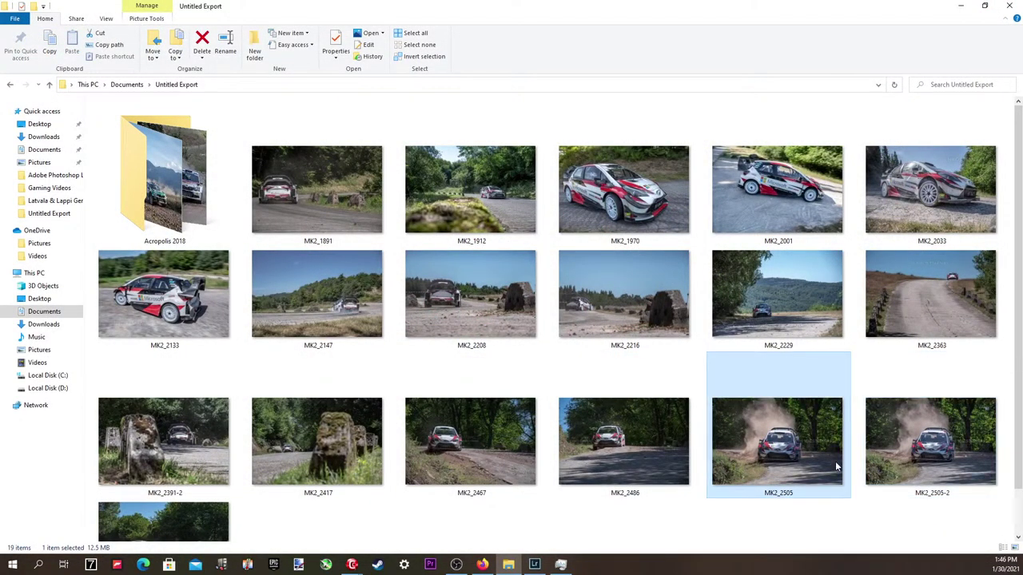
pyautogui.press('Delete')
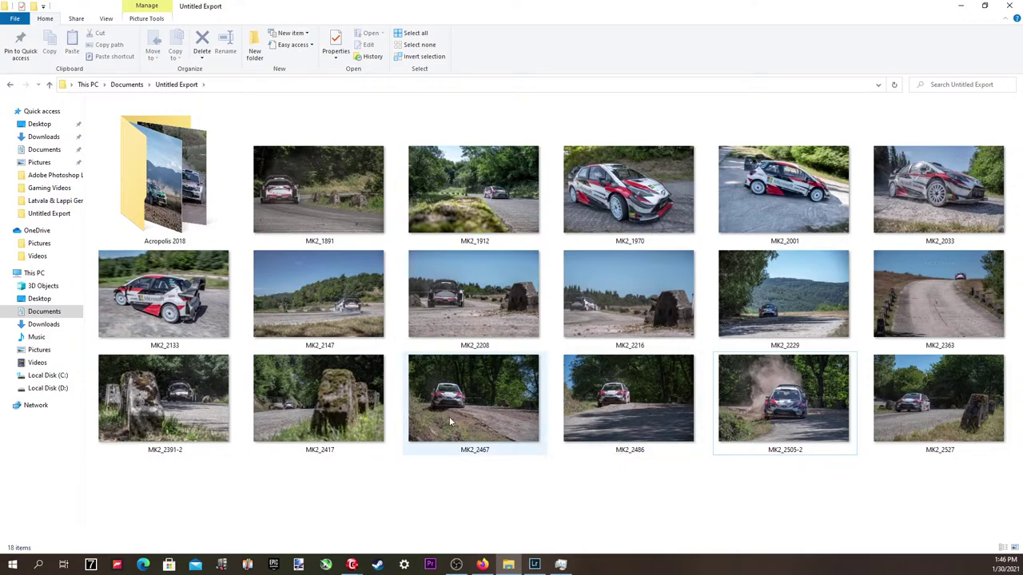
# View the exported MK2_2417 photo to check its watermark and return to Lightroom Classic.
pyautogui.doubleClick(292, 410)
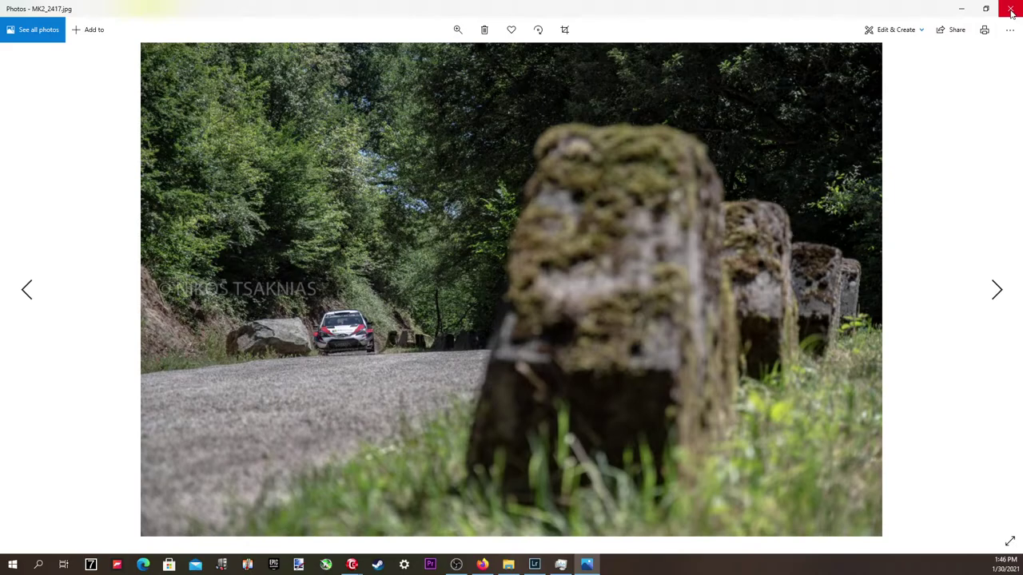
pyautogui.click(1011, 12)
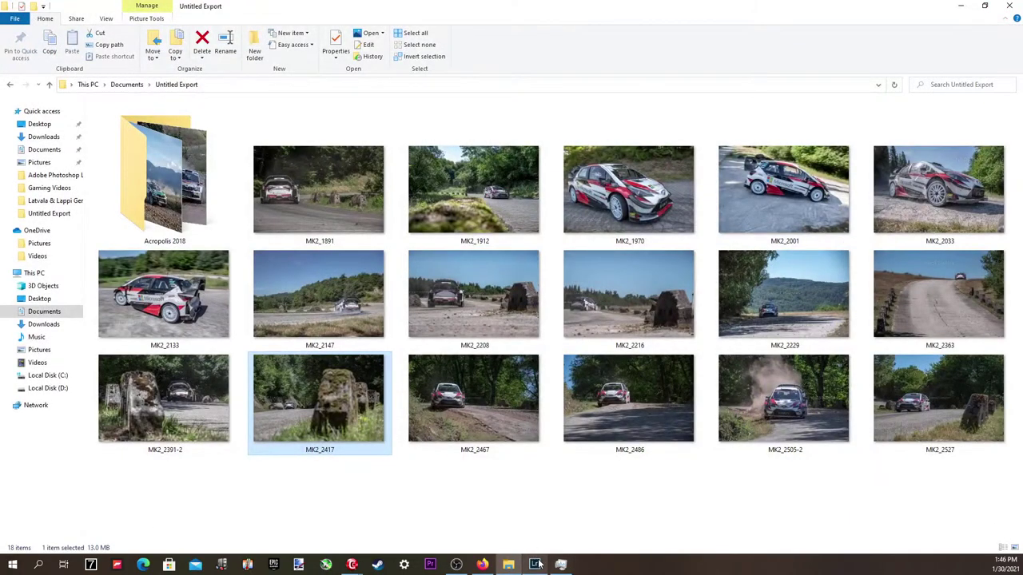
pyautogui.click(537, 564)
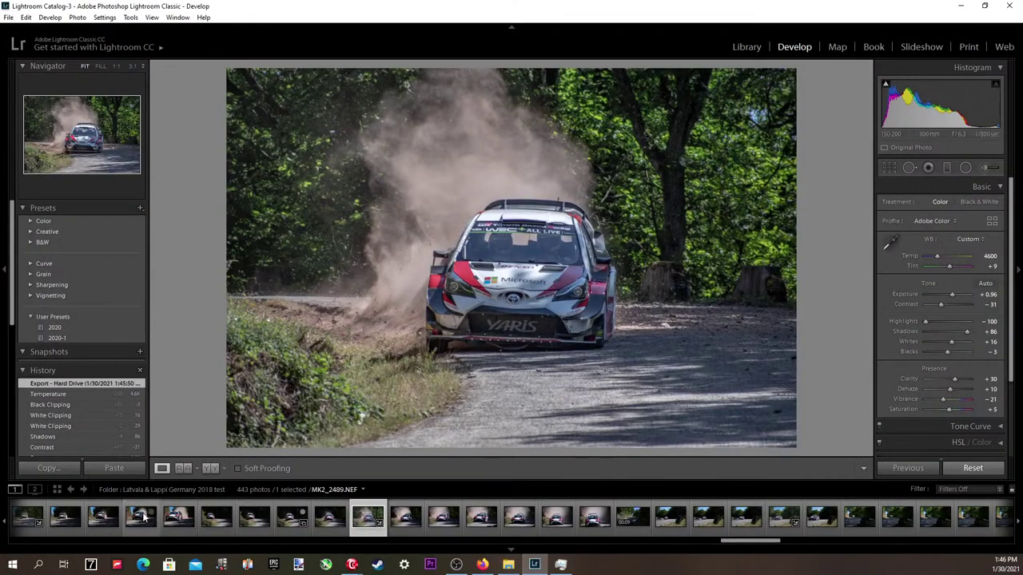
# Browse the neighbouring shots of the dust-trailing car in the Library and inspect one at 1:1.
pyautogui.click(59, 490)
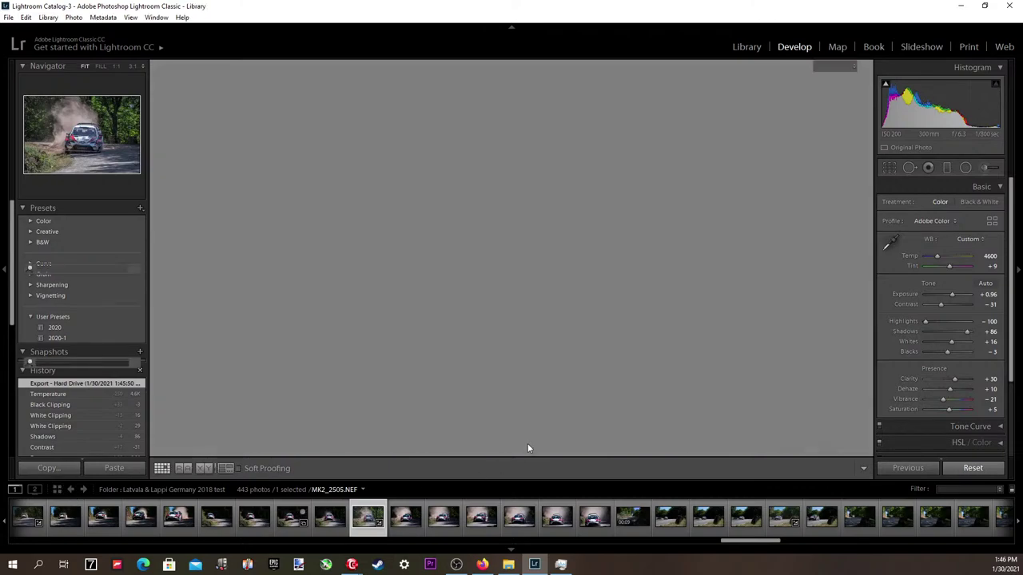
pyautogui.click(625, 384)
pyautogui.doubleClick(625, 383)
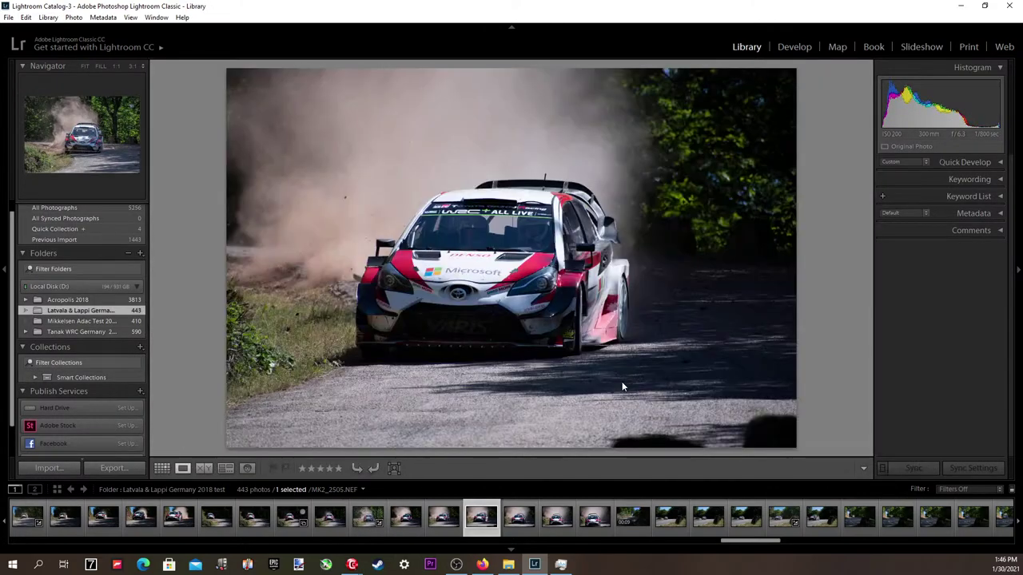
pyautogui.click(621, 383)
pyautogui.press('Right')
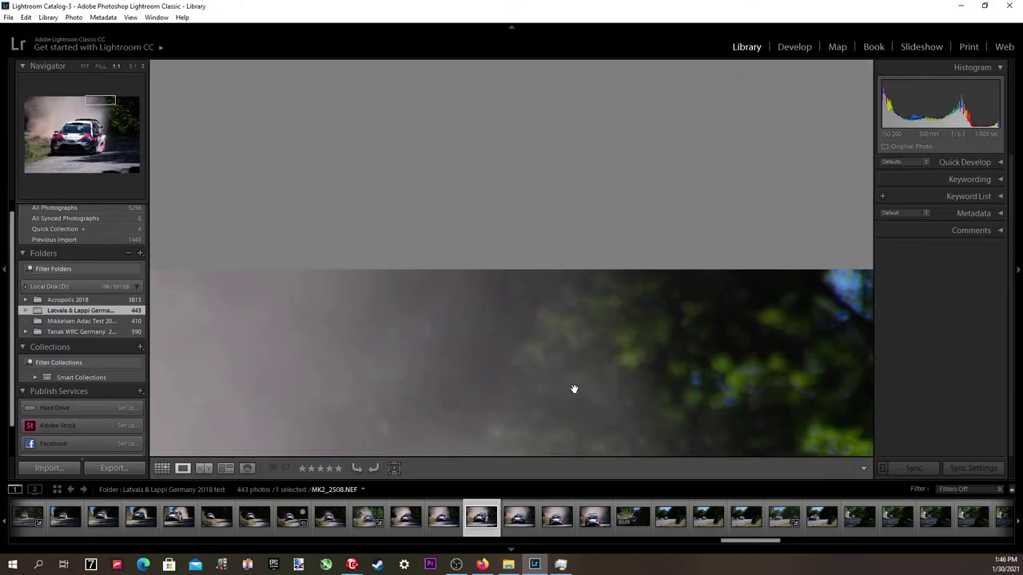
pyautogui.click(573, 388)
pyautogui.press('Left')
pyautogui.press('Left')
pyautogui.press('Left')
pyautogui.press('Left')
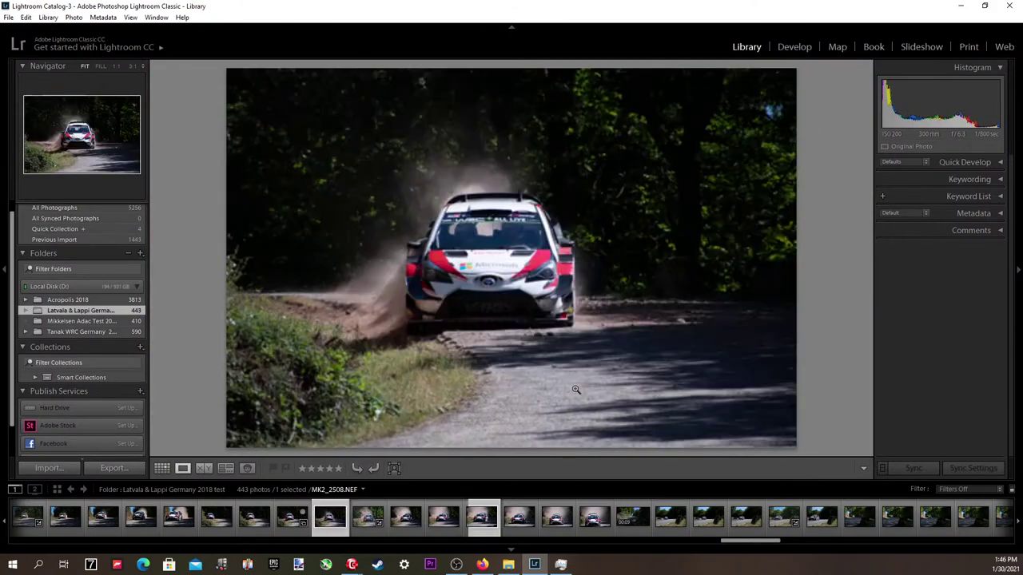
pyautogui.press('Right')
pyautogui.press('Right')
pyautogui.press('Right')
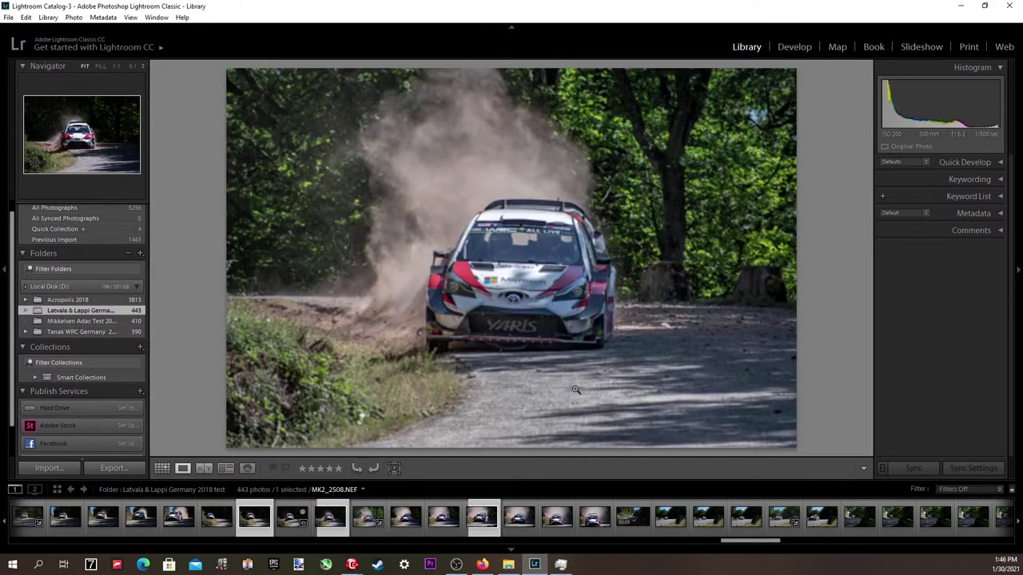
# Go back through the folder's photos to MK2_2486 and open it in the Develop module.
pyautogui.press('Left')
pyautogui.press('Left')
pyautogui.press('Left')
pyautogui.press('Left')
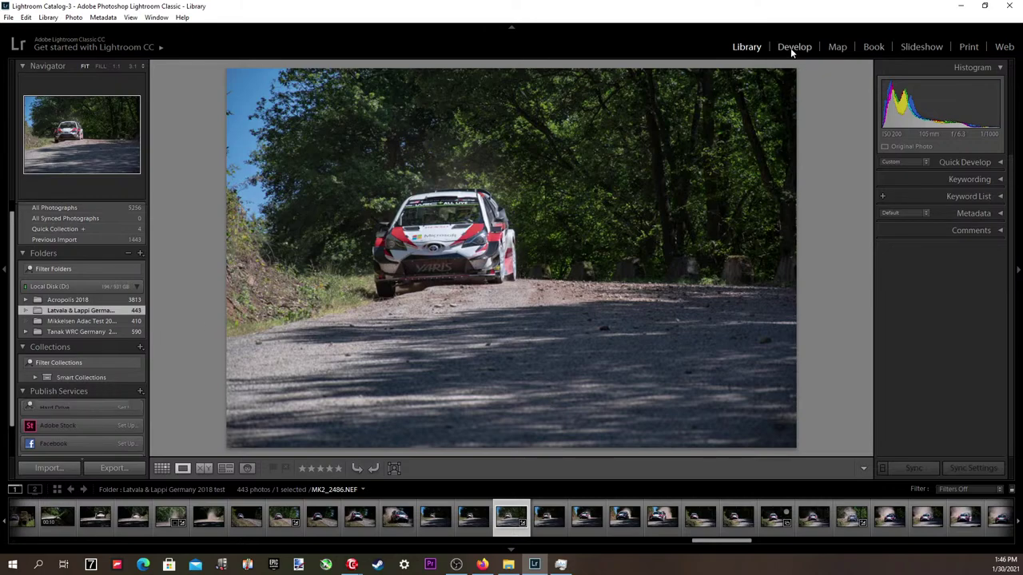
pyautogui.click(790, 48)
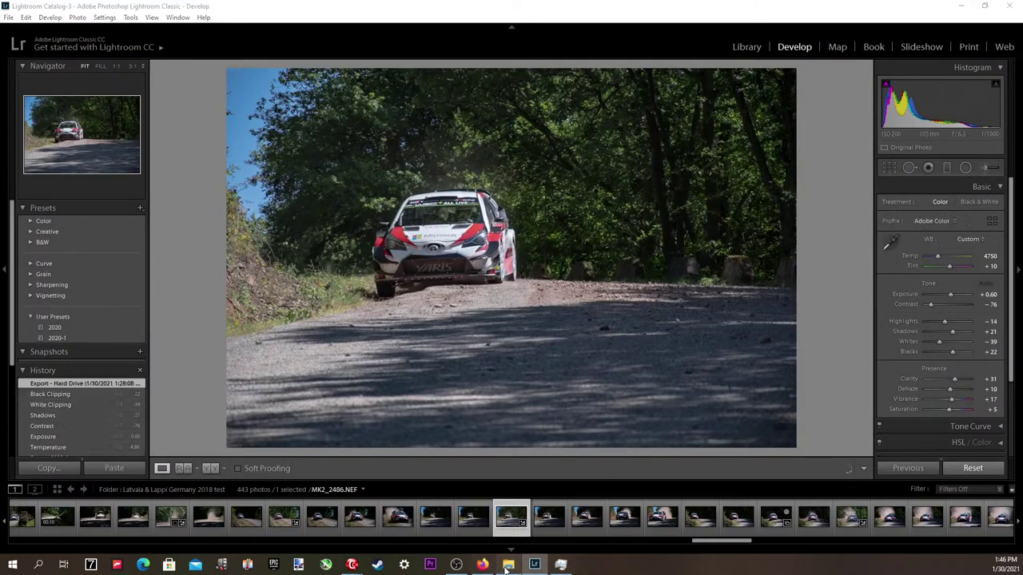
# View the exported MK2_2486 and MK2_2527 photos from the export folder to check their watermarks.
pyautogui.click(509, 564)
pyautogui.click(612, 438)
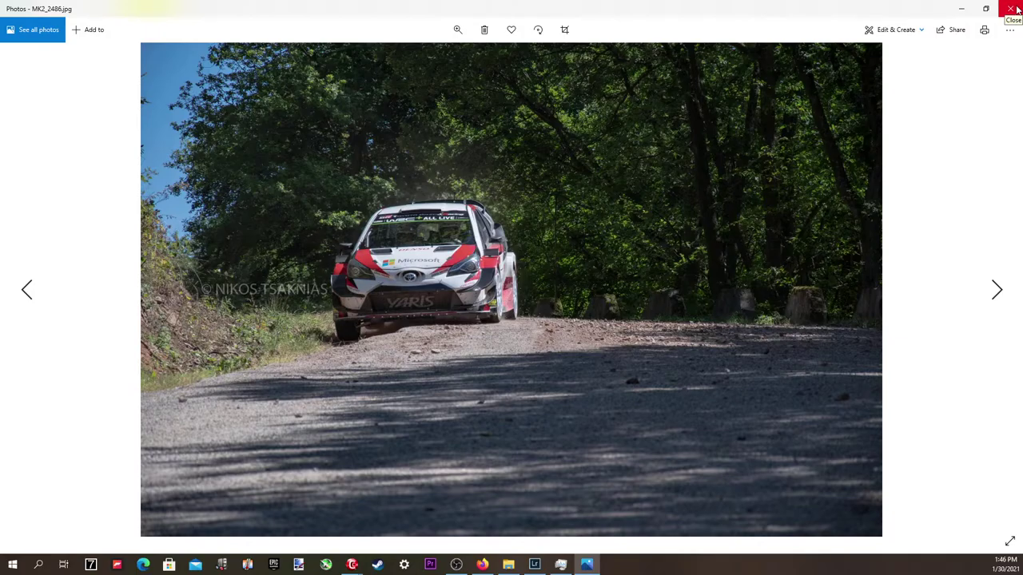
pyautogui.click(1016, 9)
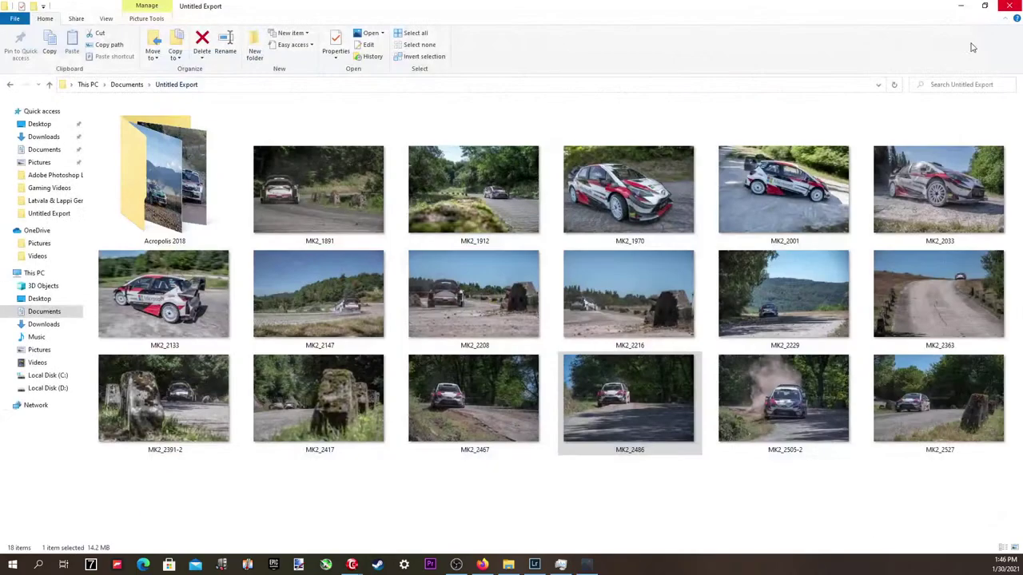
pyautogui.click(933, 434)
pyautogui.doubleClick(932, 430)
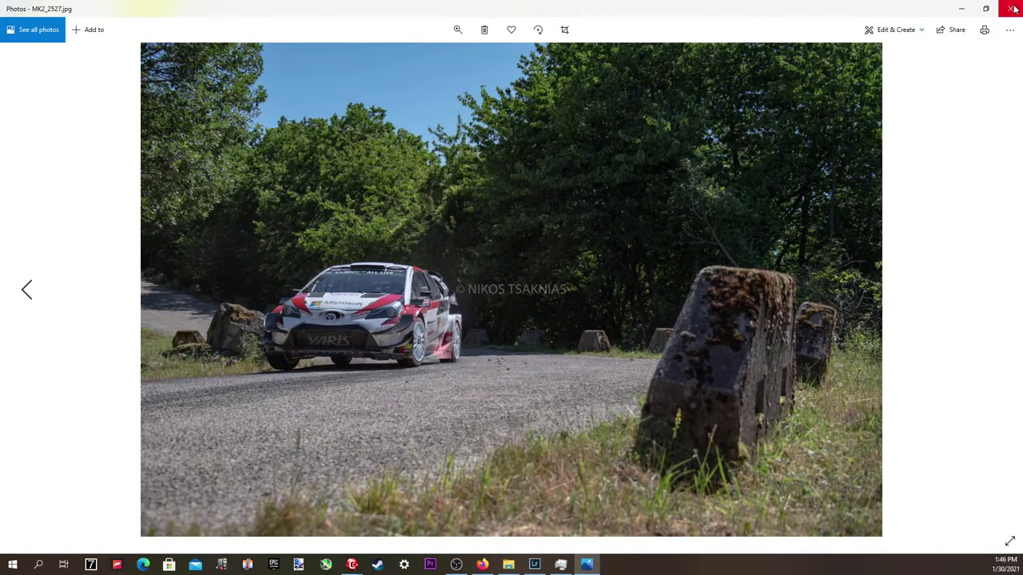
pyautogui.click(1014, 8)
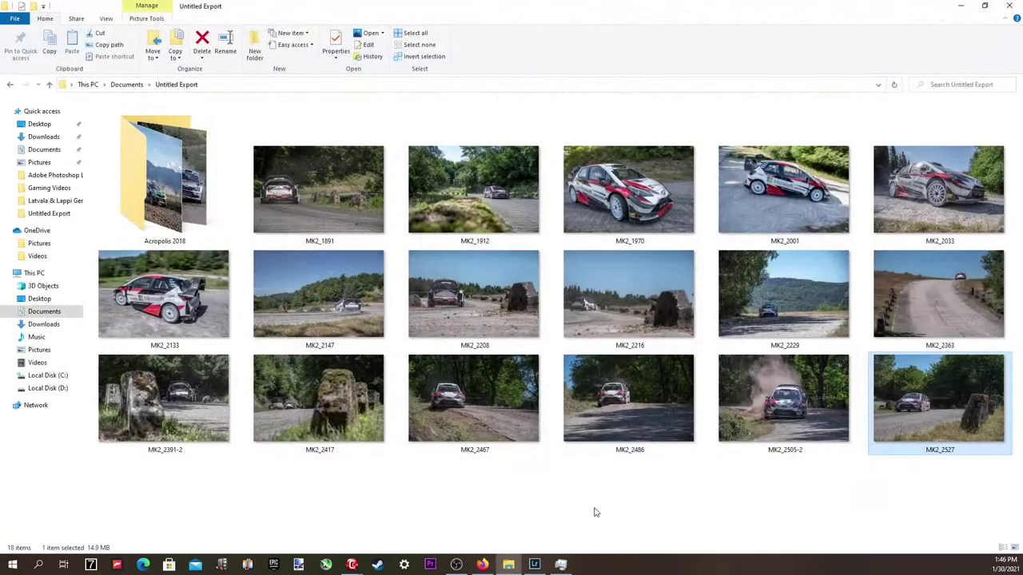
# View the exported MK2_2467 photo to check its watermark and return to Lightroom Classic.
pyautogui.click(540, 559)
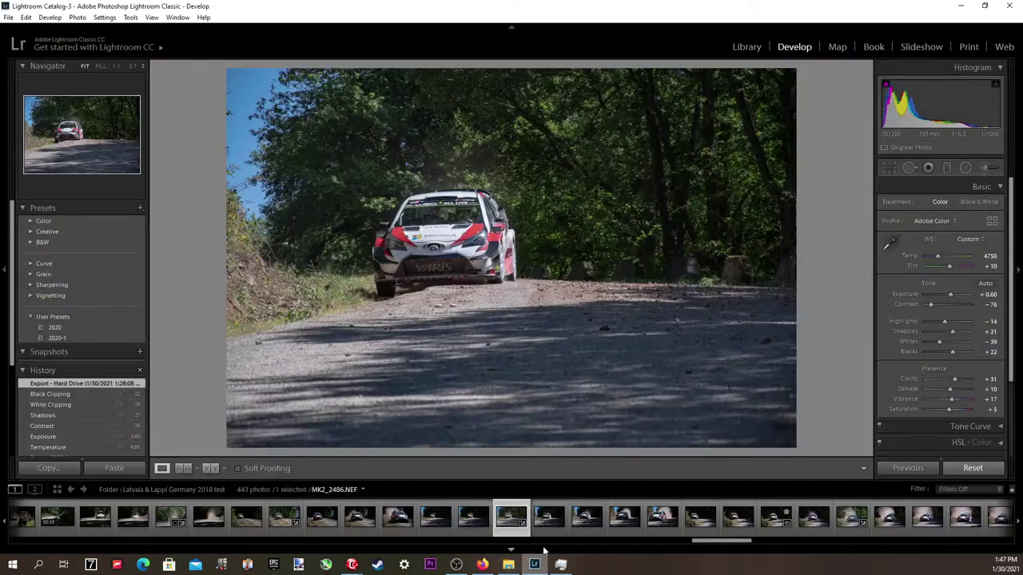
pyautogui.click(508, 564)
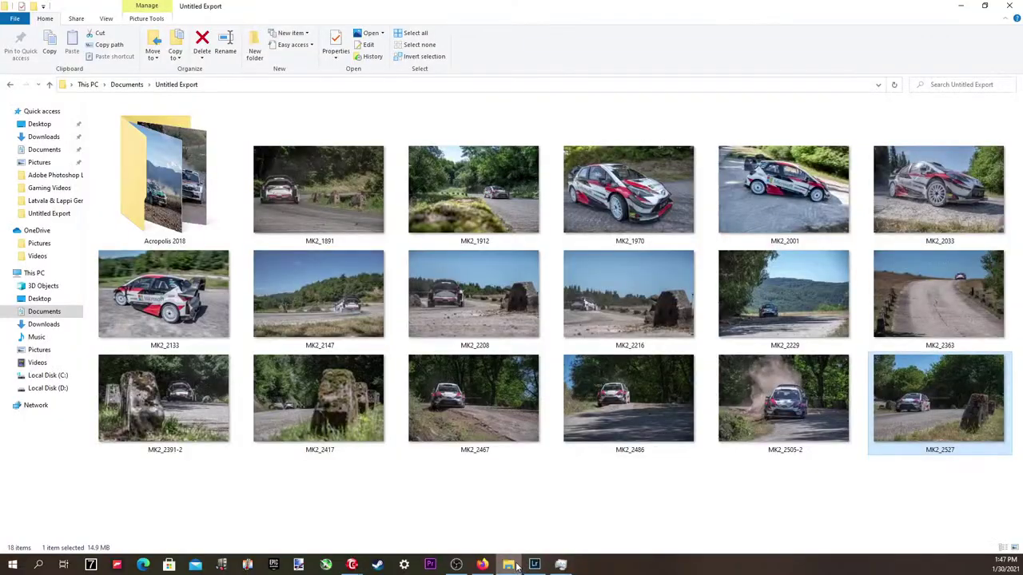
pyautogui.click(486, 426)
pyautogui.doubleClick(485, 426)
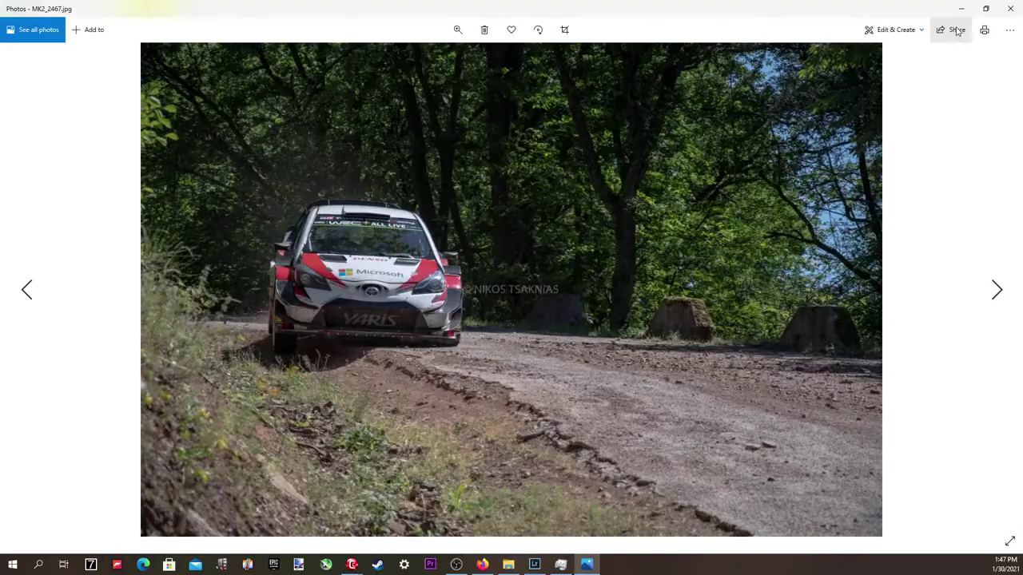
pyautogui.click(1013, 7)
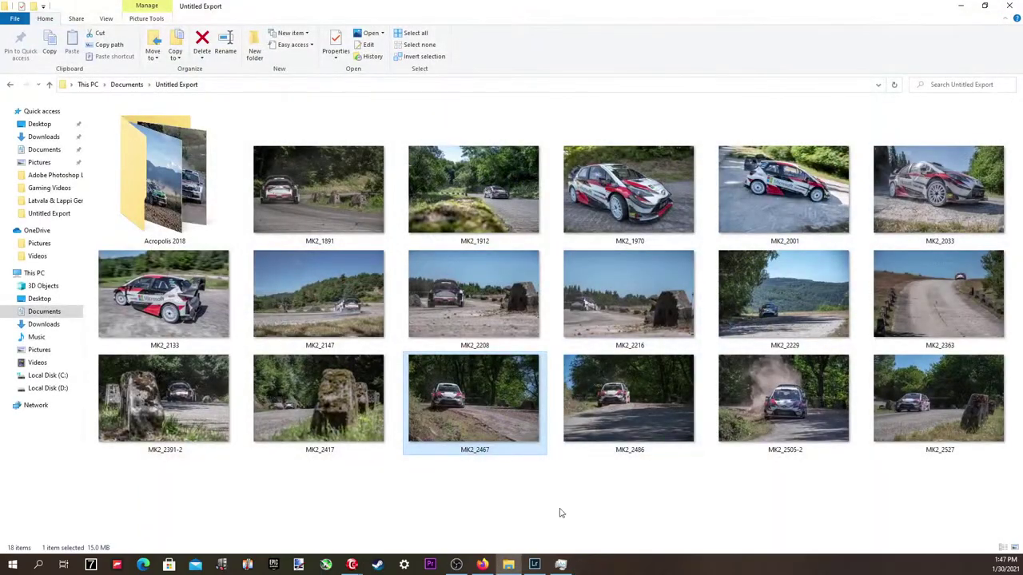
pyautogui.click(535, 564)
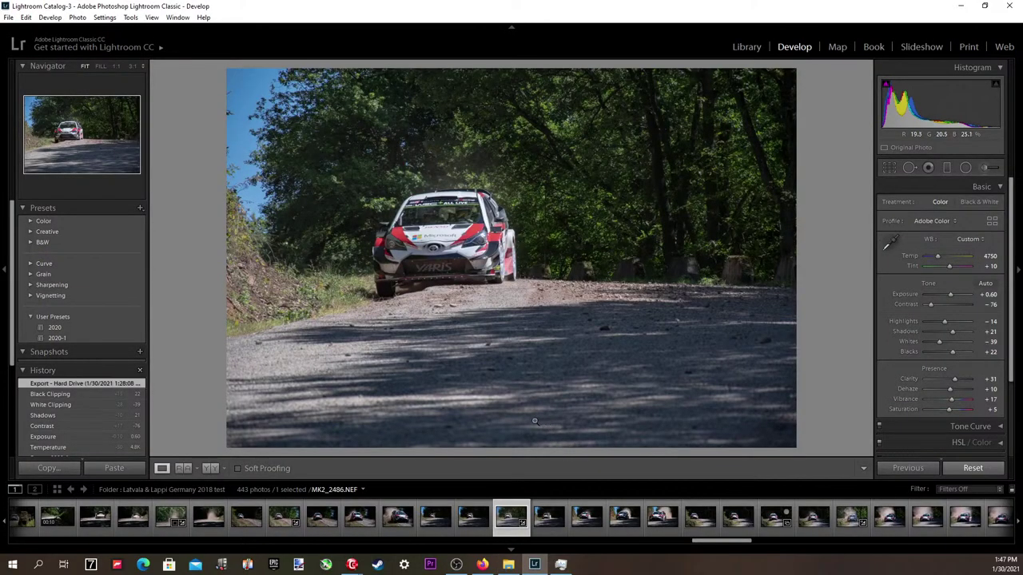
# Browse forward through the Library photos to the edited MK2_2527 shot of the car beside the mossy stone.
pyautogui.press('g')
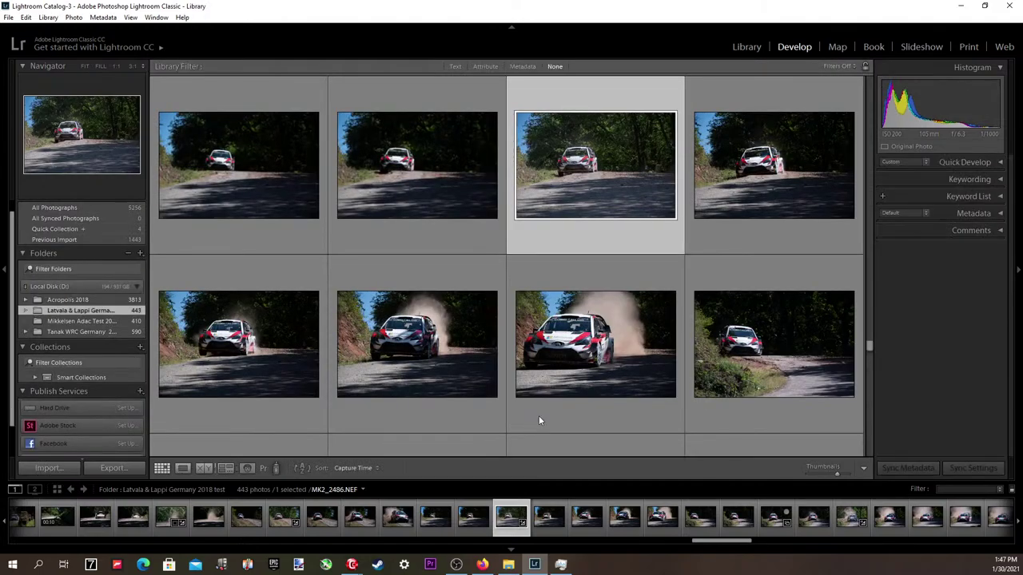
pyautogui.click(564, 428)
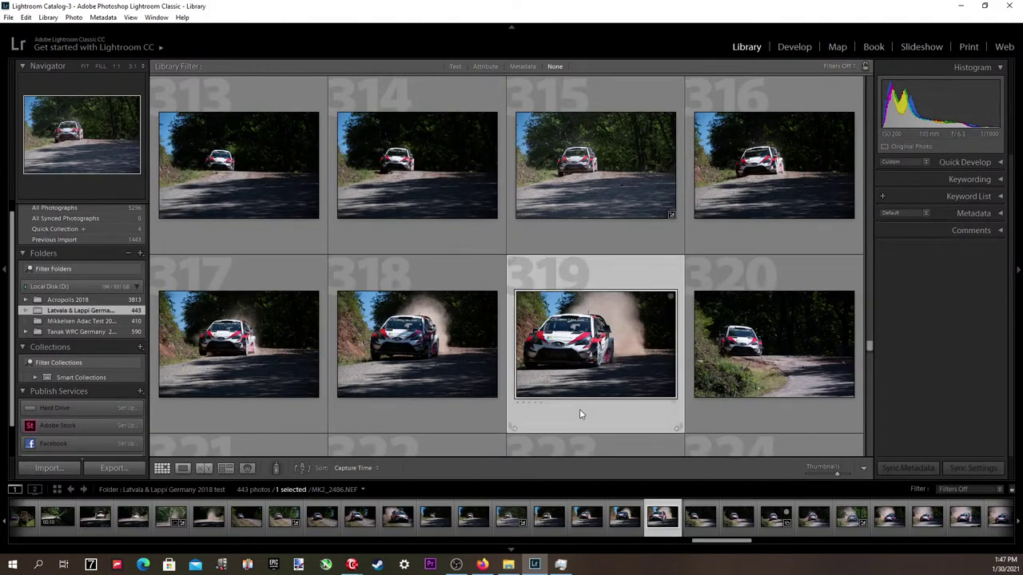
pyautogui.doubleClick(580, 414)
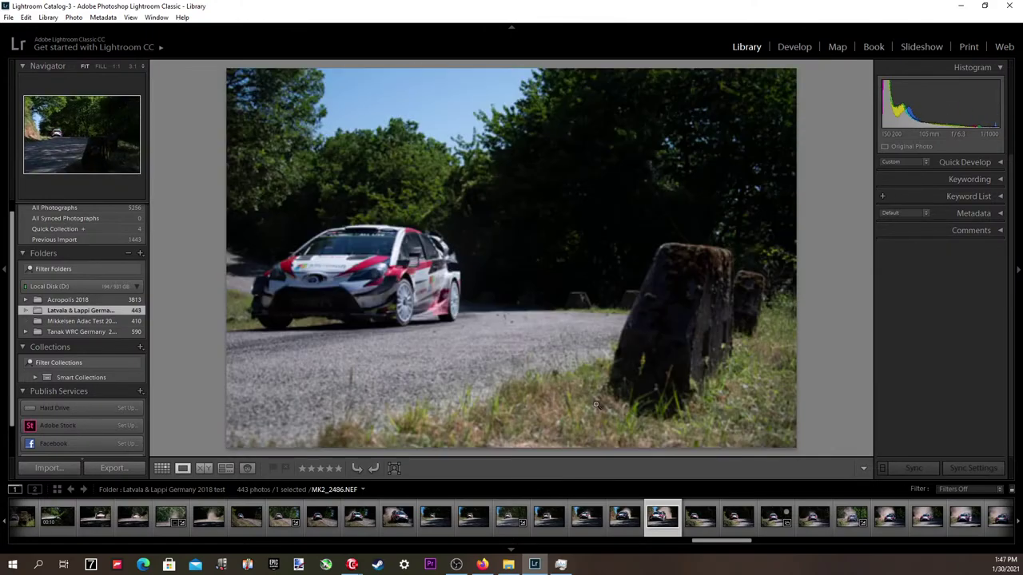
pyautogui.press('Right')
pyautogui.press('Right')
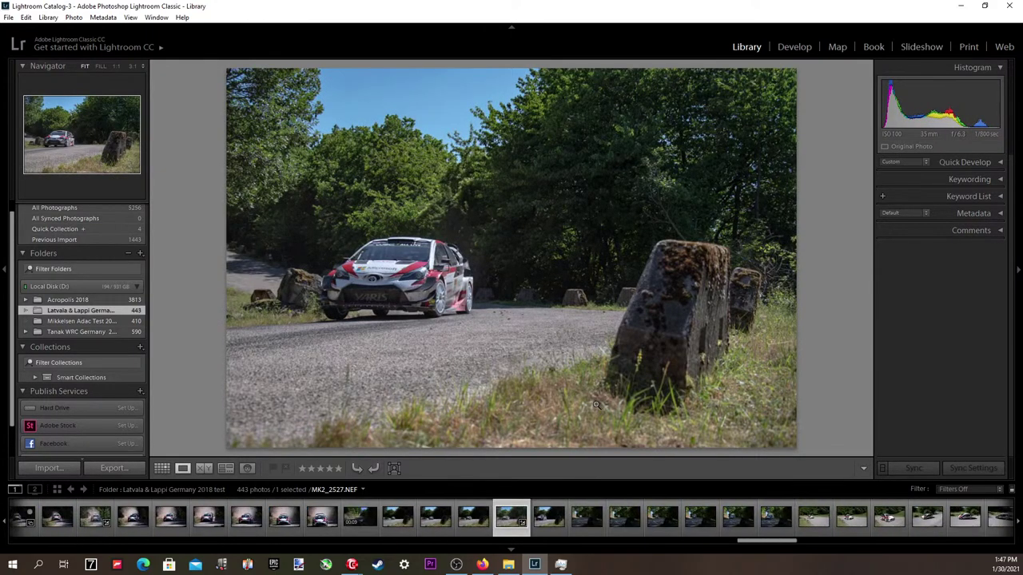
# Open MK2_2527 in the Develop module, try the 2020-1 user preset and apply the 2020 preset instead.
pyautogui.click(794, 48)
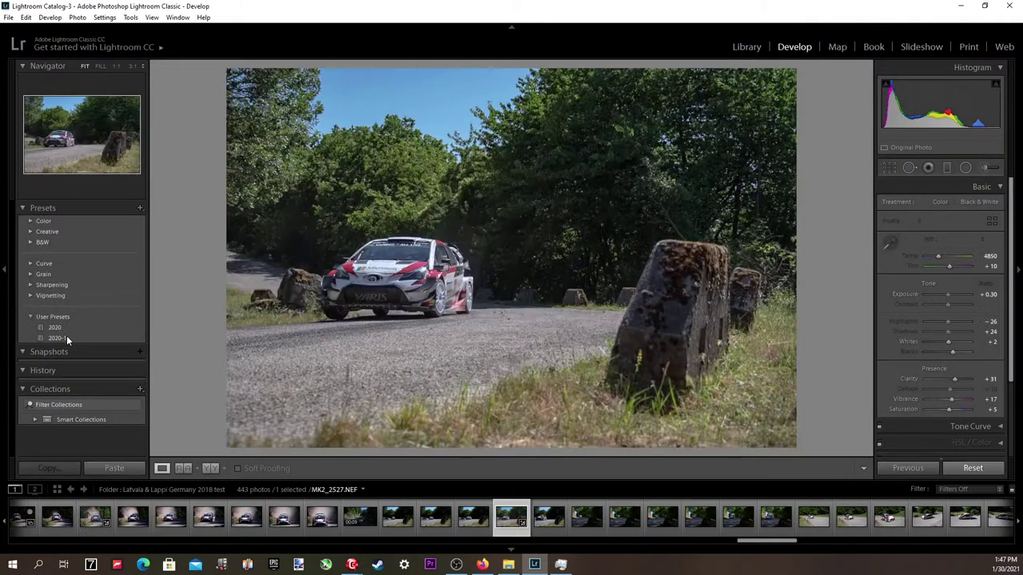
pyautogui.click(65, 338)
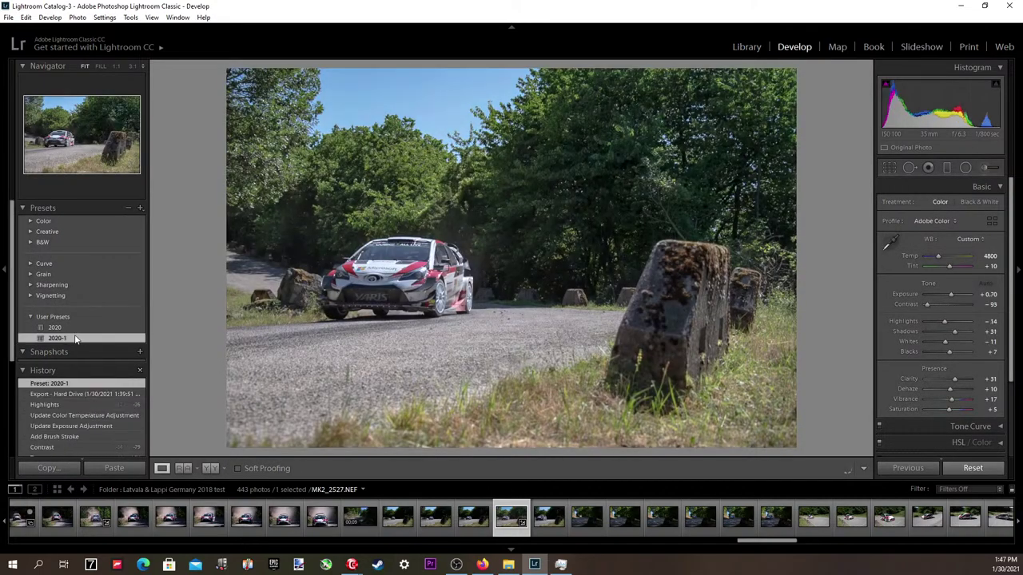
pyautogui.click(55, 329)
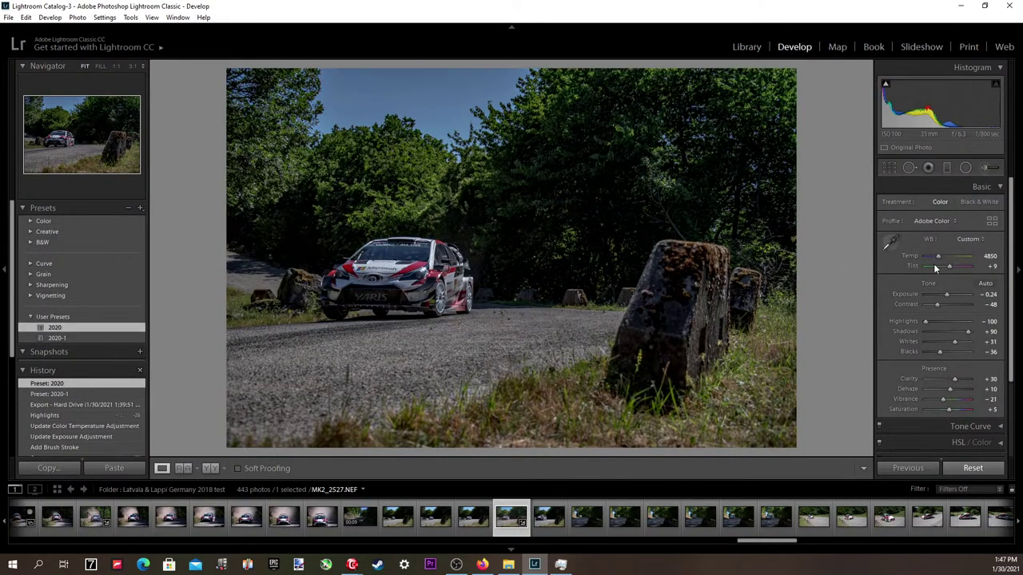
# Raise the exposure of MK2_2527 to +0.66.
pyautogui.click(990, 294)
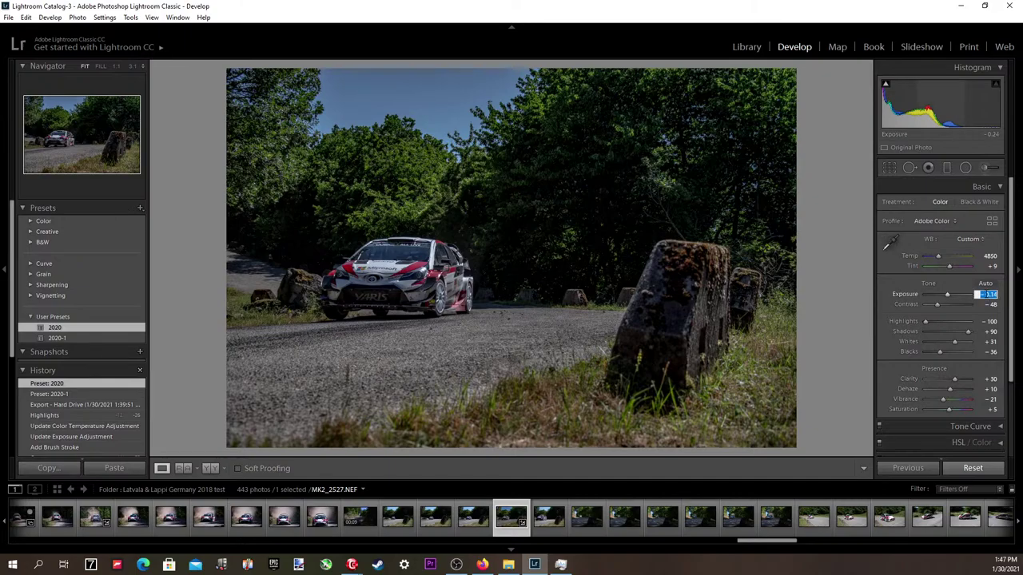
pyautogui.press('Up')
pyautogui.press('Up')
pyautogui.press('Up')
pyautogui.press('Up')
pyautogui.press('Up')
pyautogui.press('Up')
pyautogui.press('Up')
pyautogui.press('Up')
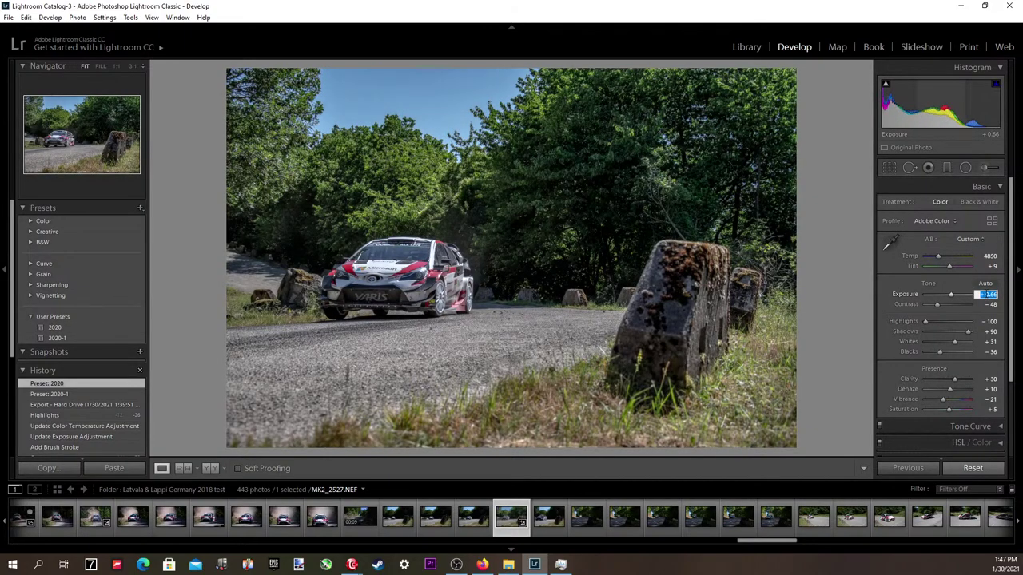
# Raise the exposure of MK2_2527 to +0.76 and lower its contrast to -52.
pyautogui.press('Up')
pyautogui.press('Up')
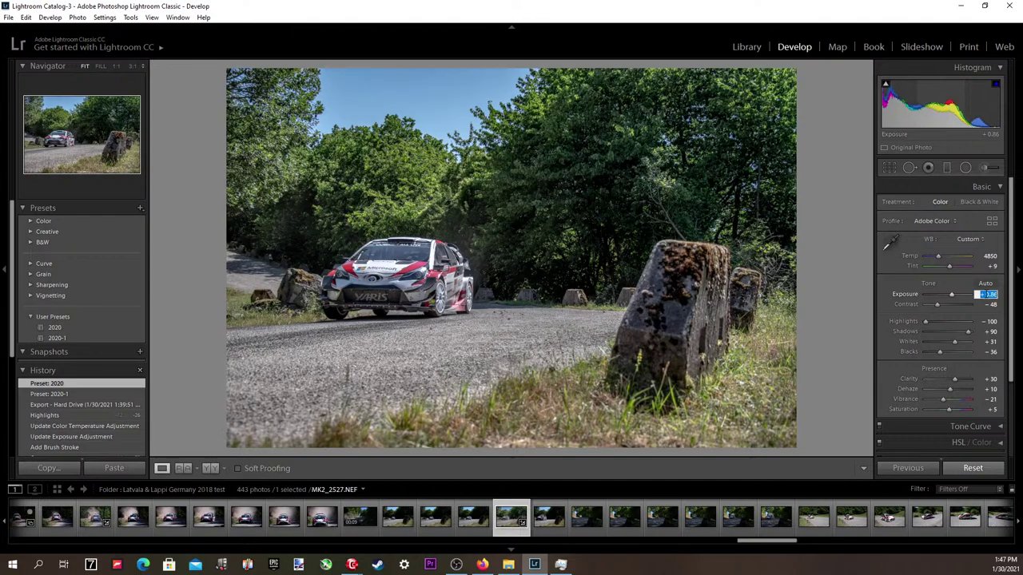
pyautogui.press('Down')
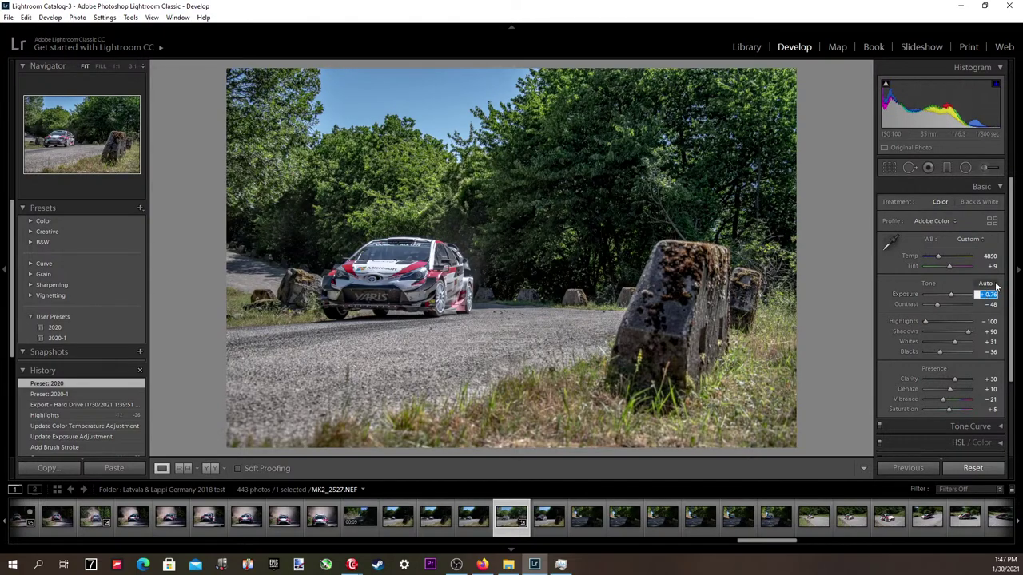
pyautogui.moveTo(937, 305); pyautogui.dragTo(936, 302)
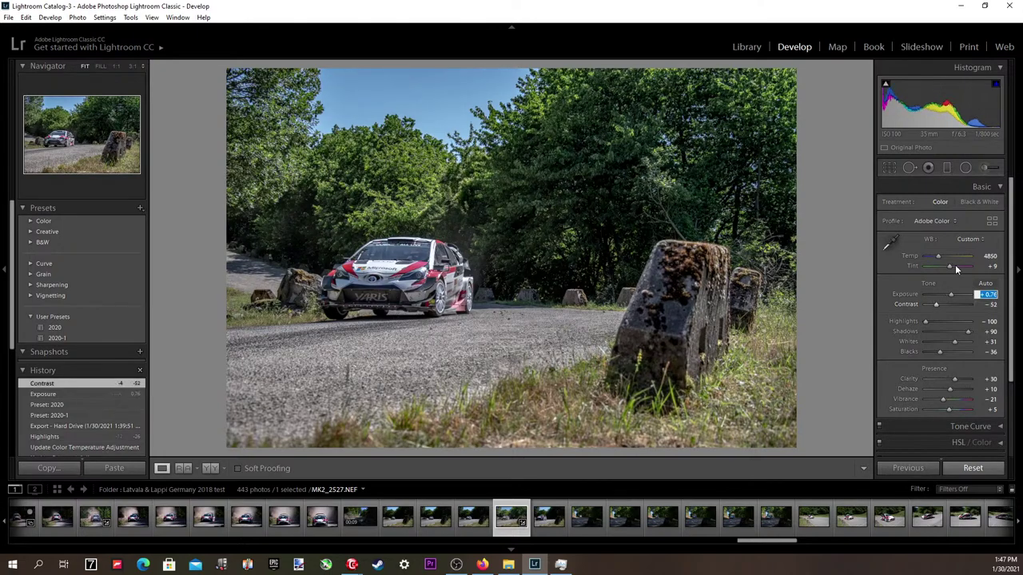
# Cool the white balance temperature to 4550 and set the highlights to -90.
pyautogui.click(986, 257)
pyautogui.press('Down')
pyautogui.press('Down')
pyautogui.press('Down')
pyautogui.press('Down')
pyautogui.press('Down')
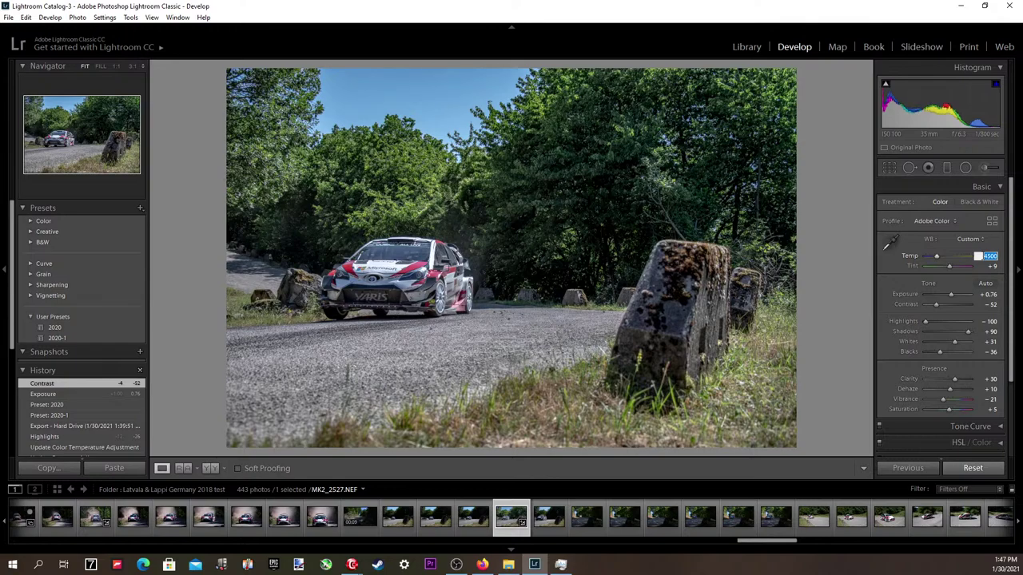
pyautogui.press('Up')
pyautogui.press('Down')
pyautogui.press('Down')
pyautogui.press('Down')
pyautogui.press('Up')
pyautogui.press('Up')
pyautogui.press('Up')
pyautogui.press('Up')
pyautogui.press('Up')
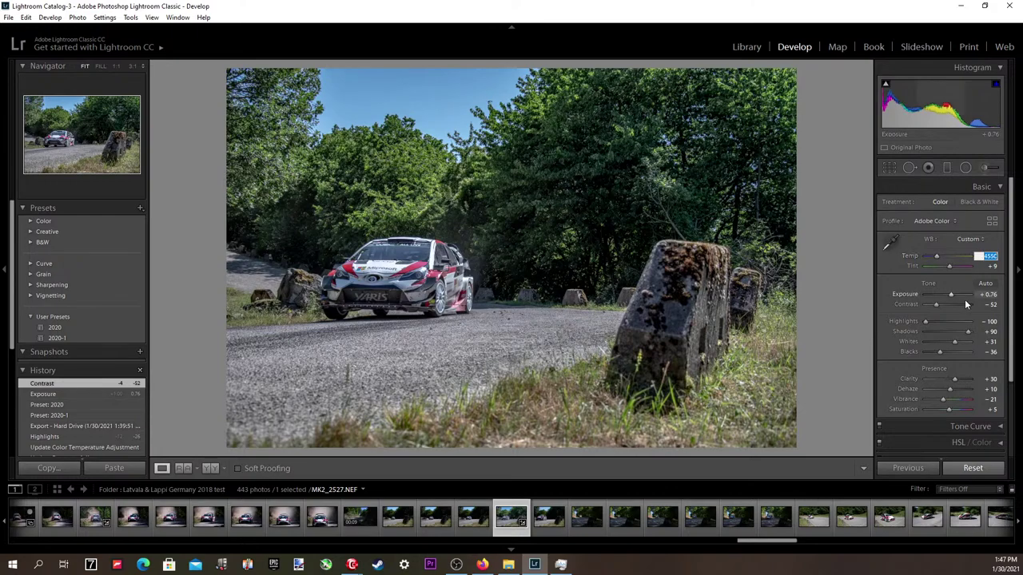
pyautogui.press('Return')
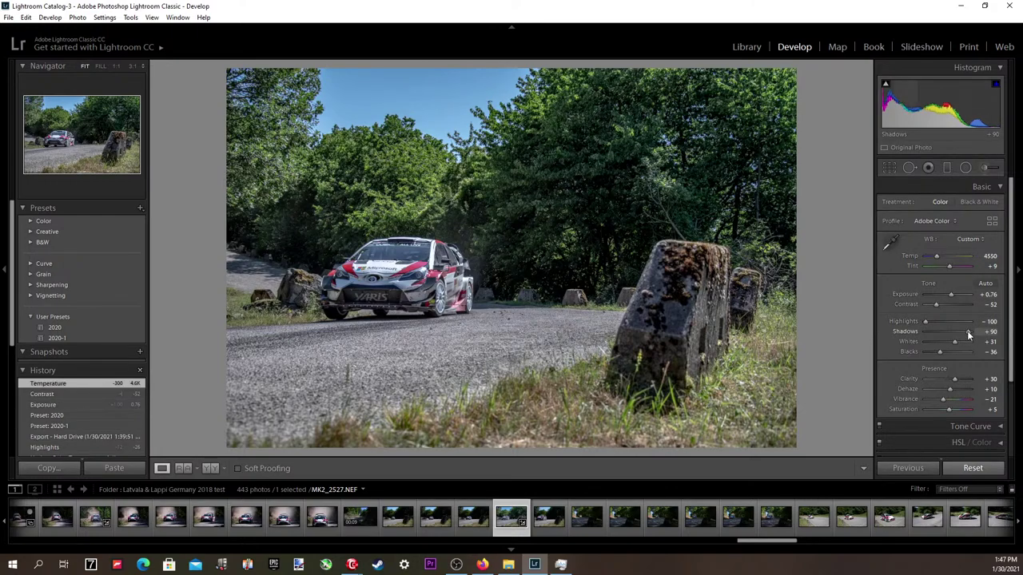
pyautogui.moveTo(927, 321); pyautogui.dragTo(930, 321)
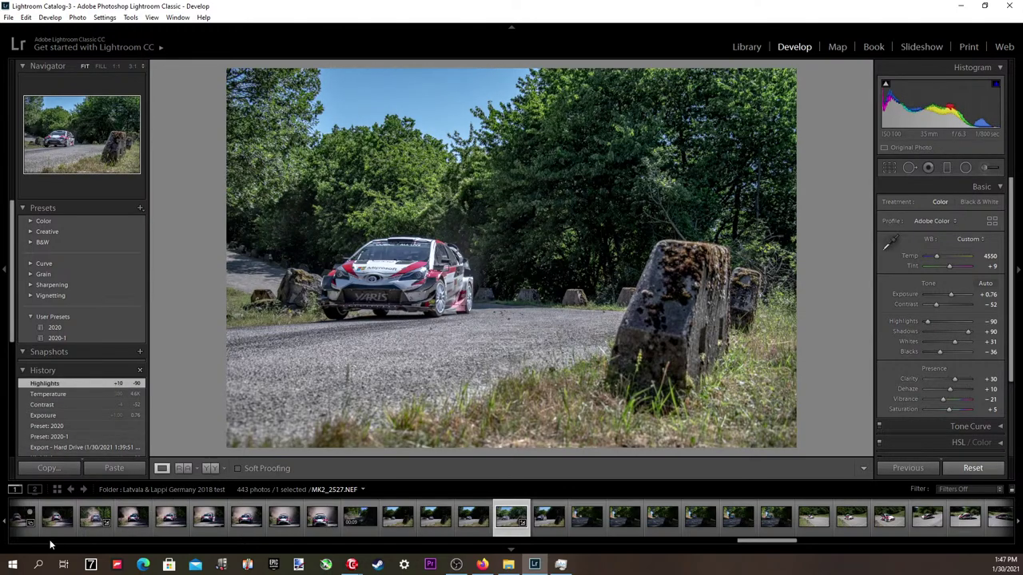
pyautogui.hotkey('alt', 'Tab')
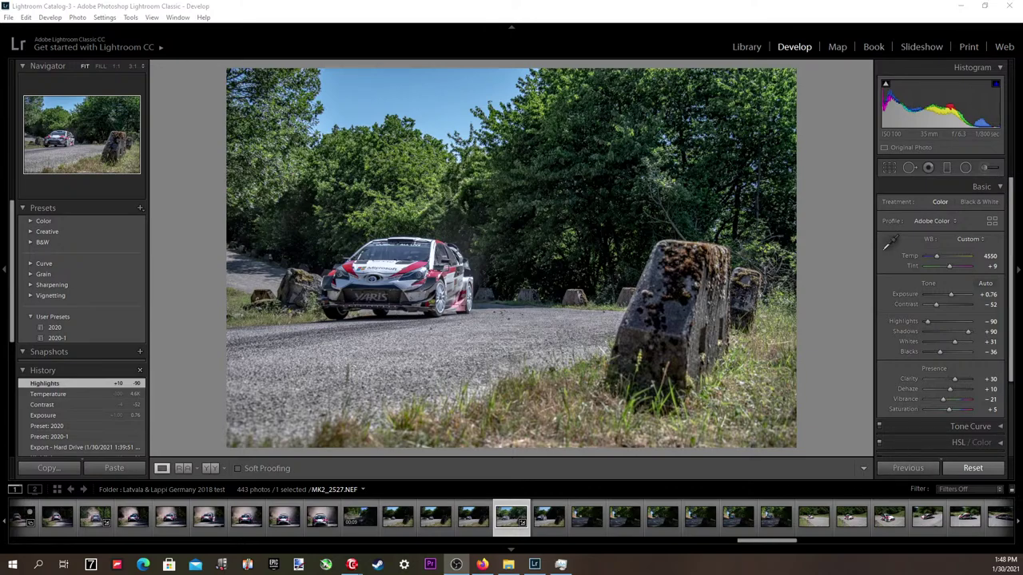
# Lower the whites to +18 while checking the white clipping preview.
pyautogui.click(991, 342)
pyautogui.press('alt')
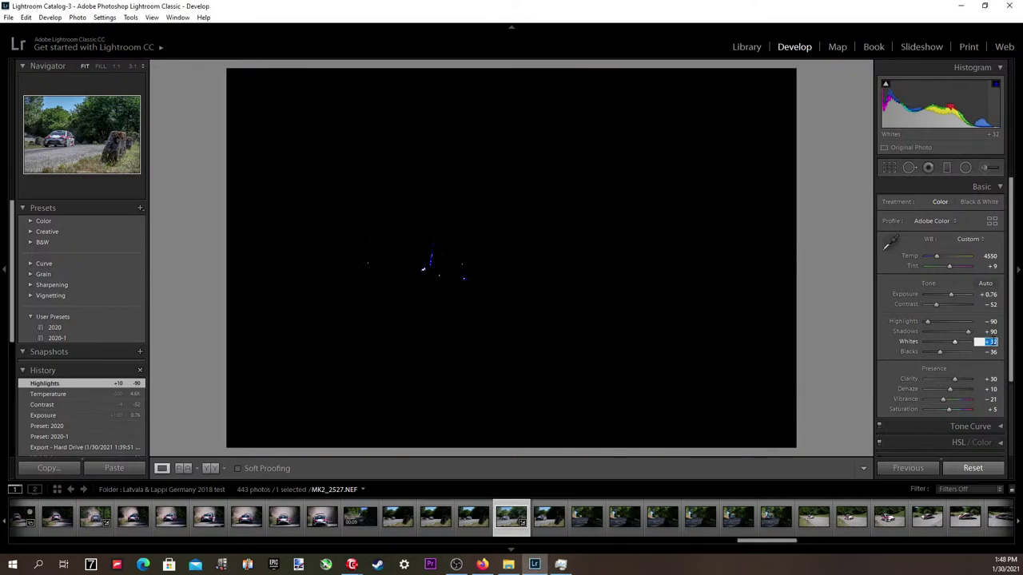
pyautogui.hotkey('alt', 'Down')
pyautogui.hotkey('alt', 'Down')
pyautogui.hotkey('alt', 'Down')
pyautogui.hotkey('alt', 'Down')
pyautogui.hotkey('alt', 'Down')
pyautogui.hotkey('alt', 'Down')
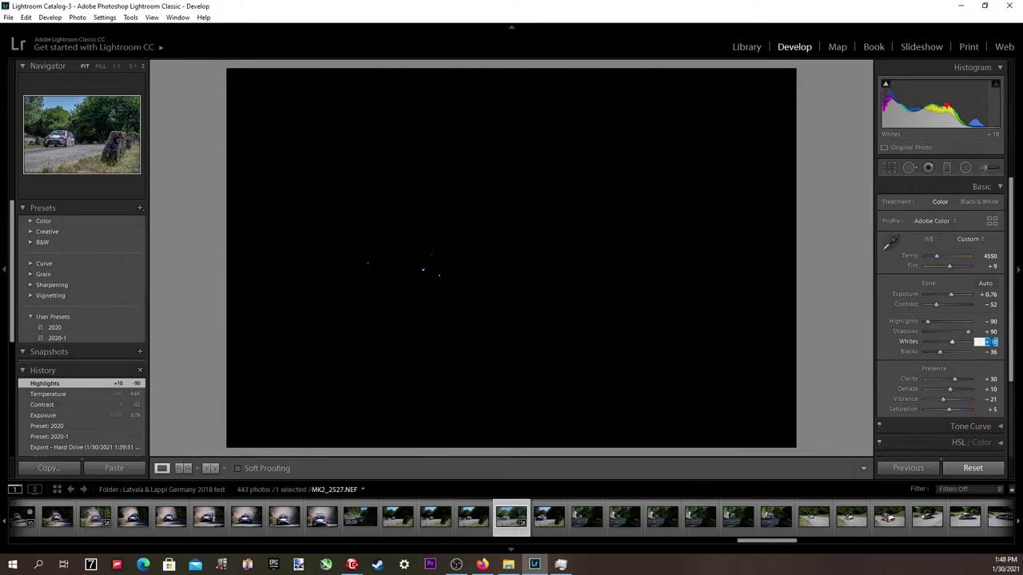
# Raise the blacks to -1 while checking the black clipping preview.
pyautogui.press('Tab')
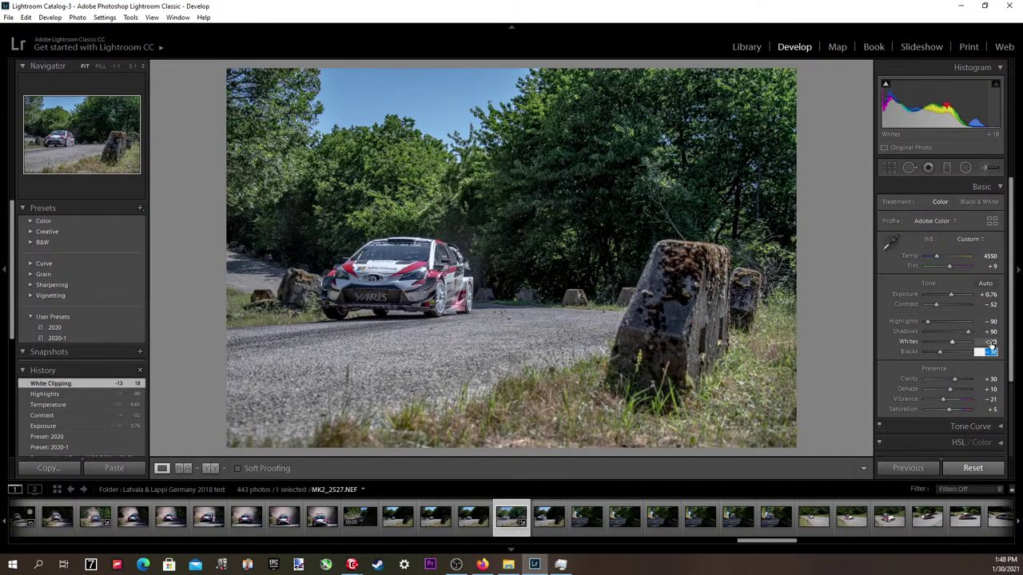
pyautogui.hotkey('alt', 'Up')
pyautogui.press('Up')
pyautogui.press('Up')
pyautogui.press('Up')
pyautogui.press('Up')
pyautogui.press('Up')
pyautogui.press('Up')
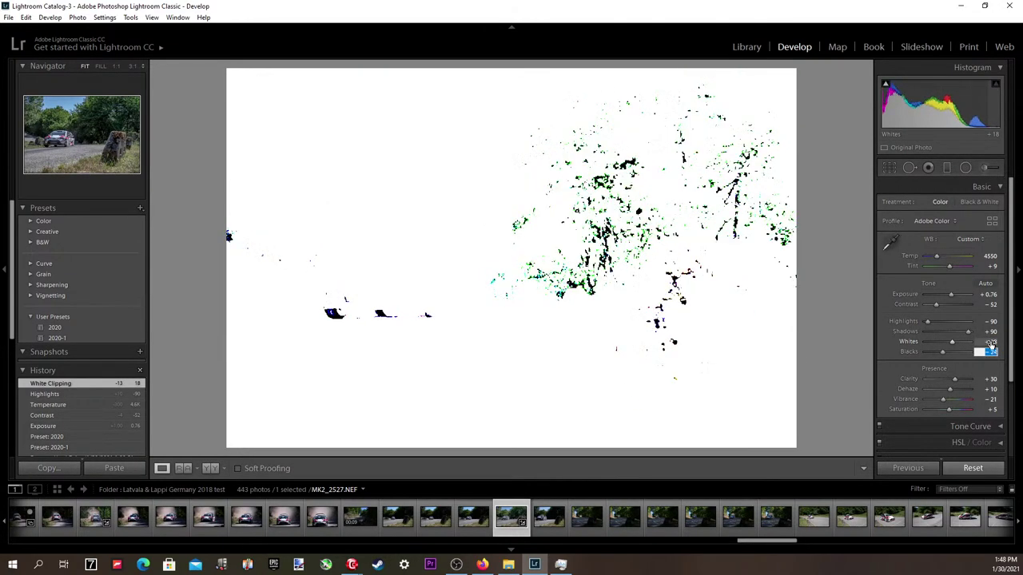
pyautogui.press('Up')
pyautogui.press('Up')
pyautogui.press('Up')
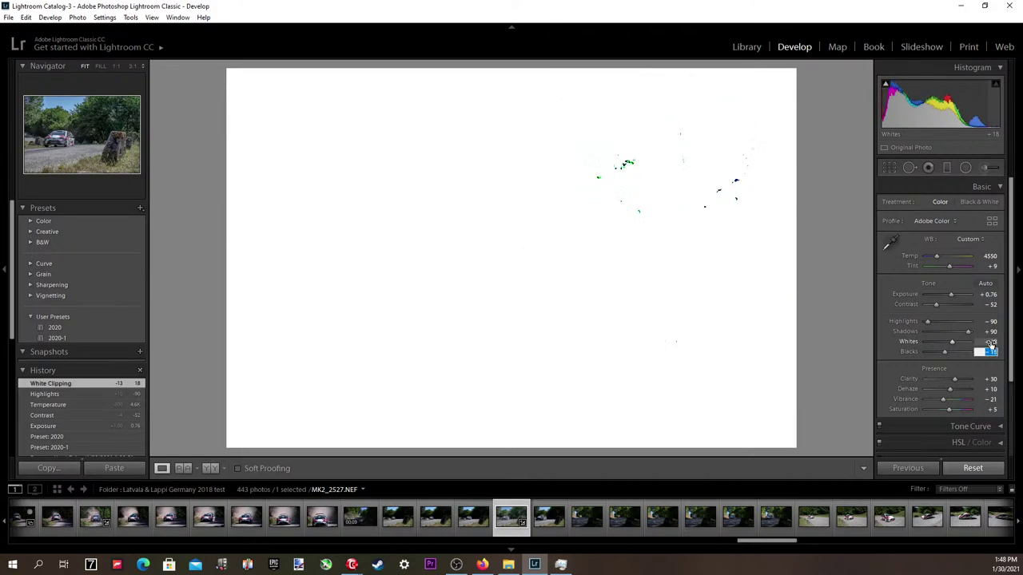
pyautogui.press('Up')
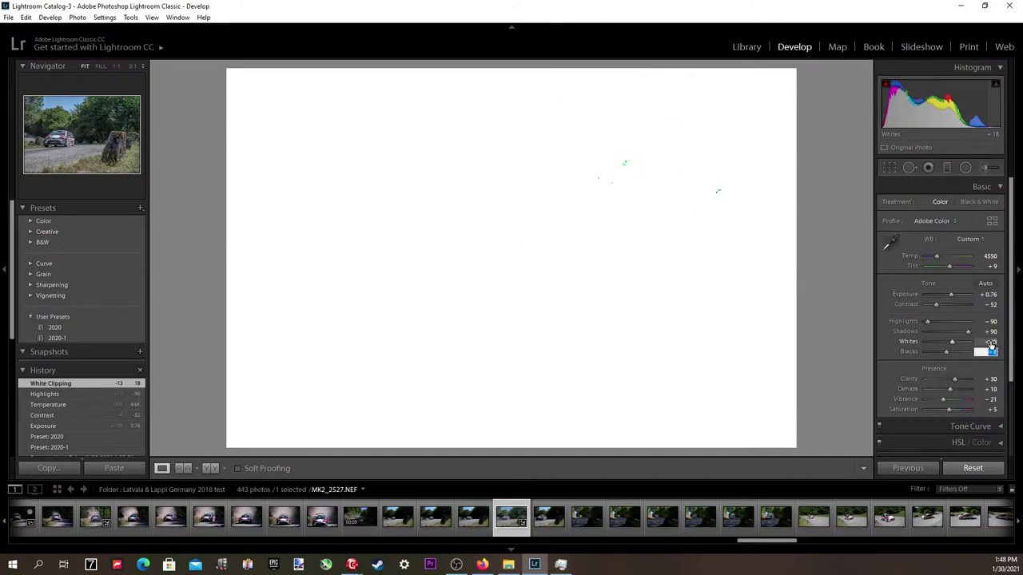
pyautogui.press('Up')
pyautogui.press('Return')
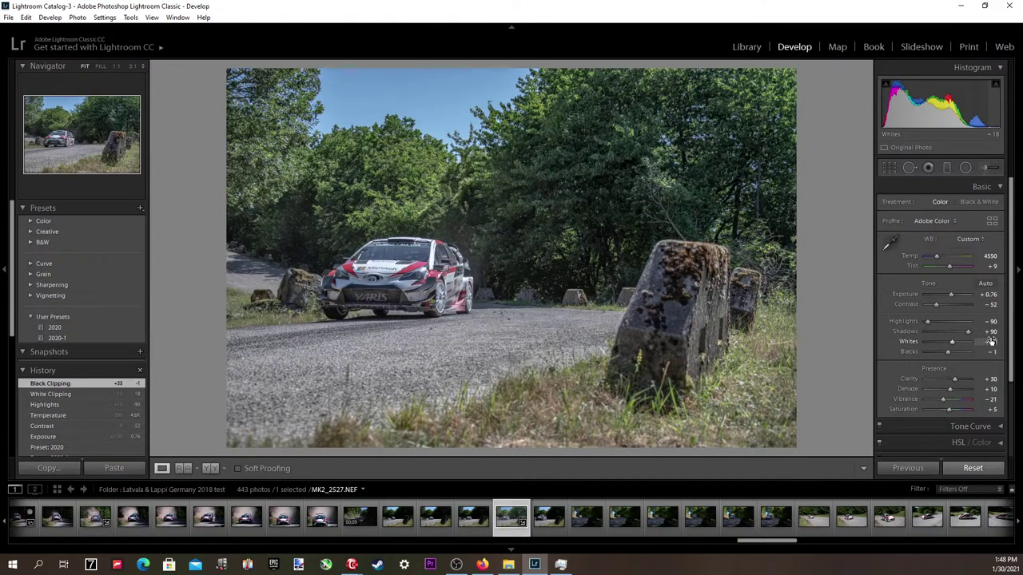
# Lower the exposure of MK2_2527 to +0.56.
pyautogui.click(990, 295)
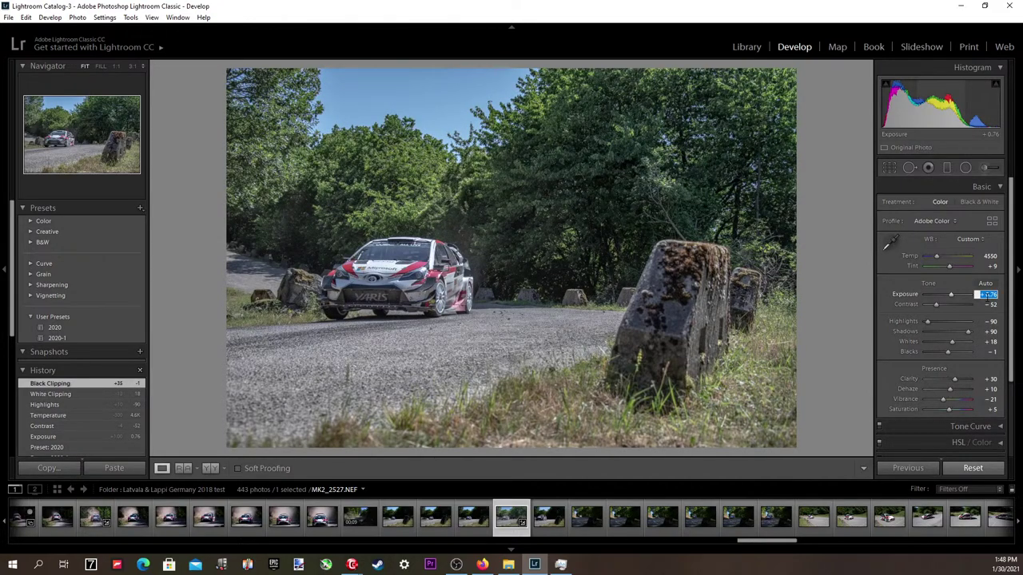
pyautogui.press('Down')
pyautogui.press('Down')
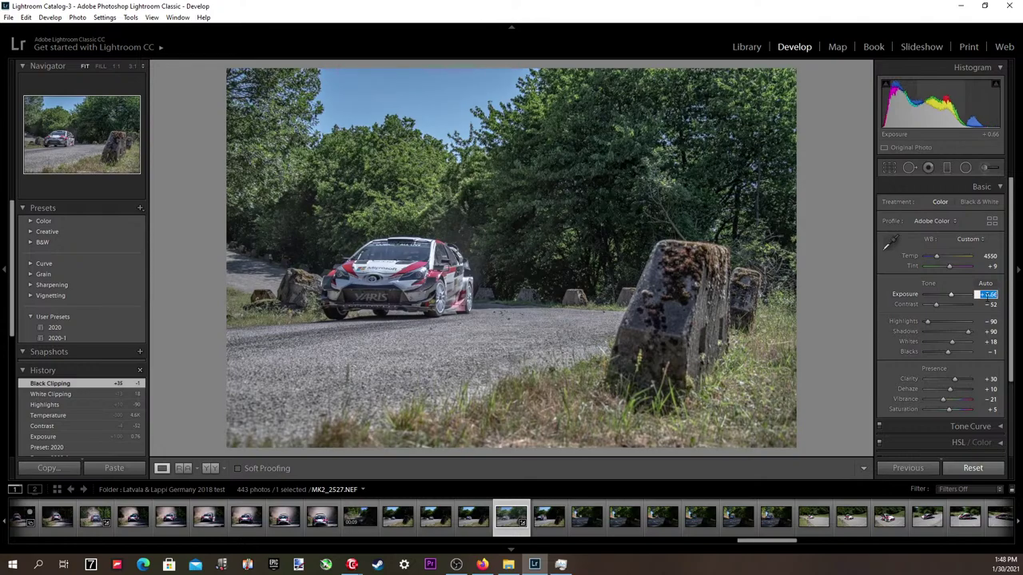
pyautogui.press('Down')
pyautogui.press('Down')
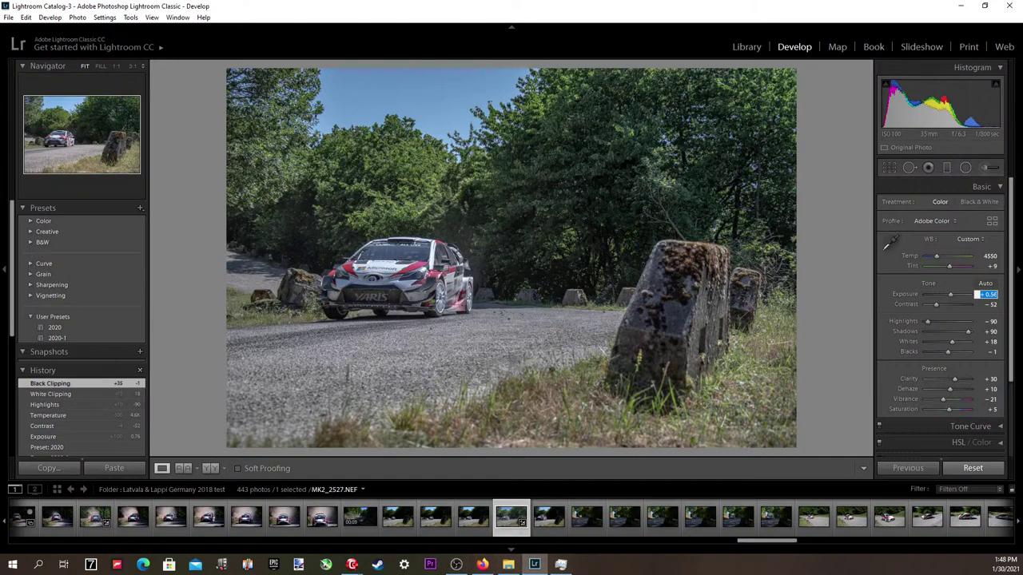
pyautogui.hotkey('alt', 'Tab')
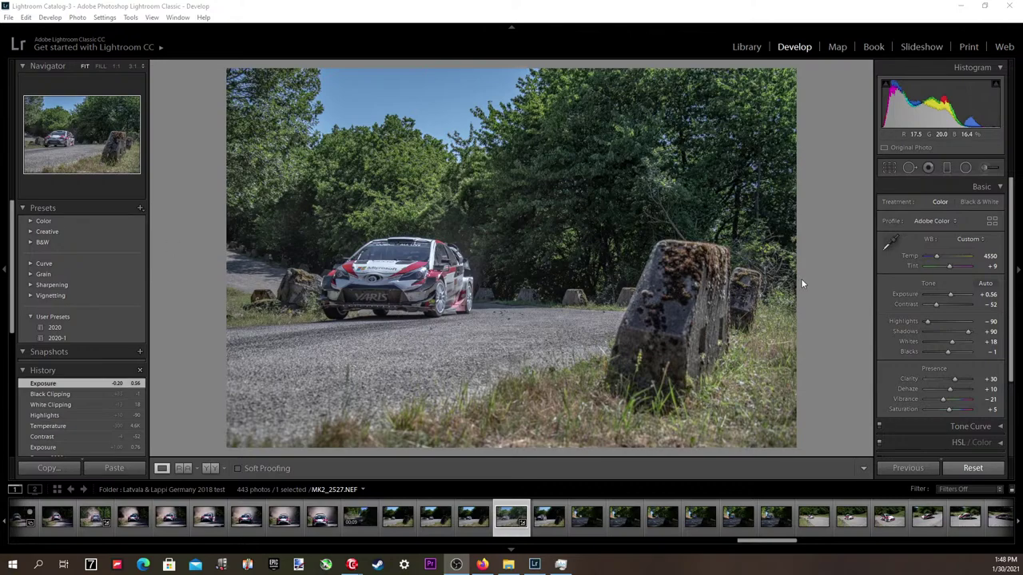
# Try small exposure changes on MK2_2527 and bring the value back to +0.56.
pyautogui.click(992, 294)
pyautogui.click(990, 295)
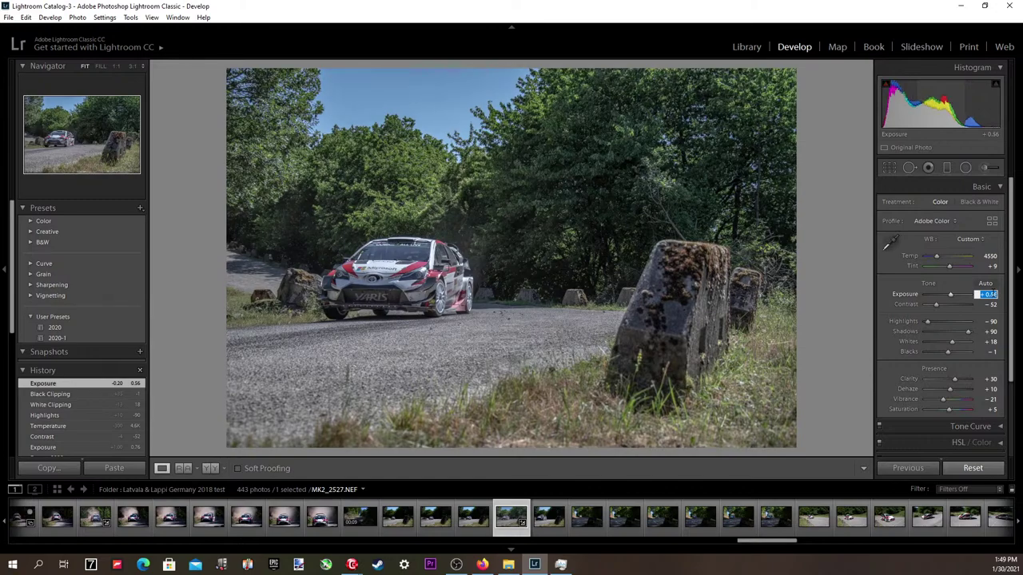
pyautogui.press('Down')
pyautogui.press('Up')
pyautogui.press('Up')
pyautogui.press('Return')
pyautogui.click(988, 294)
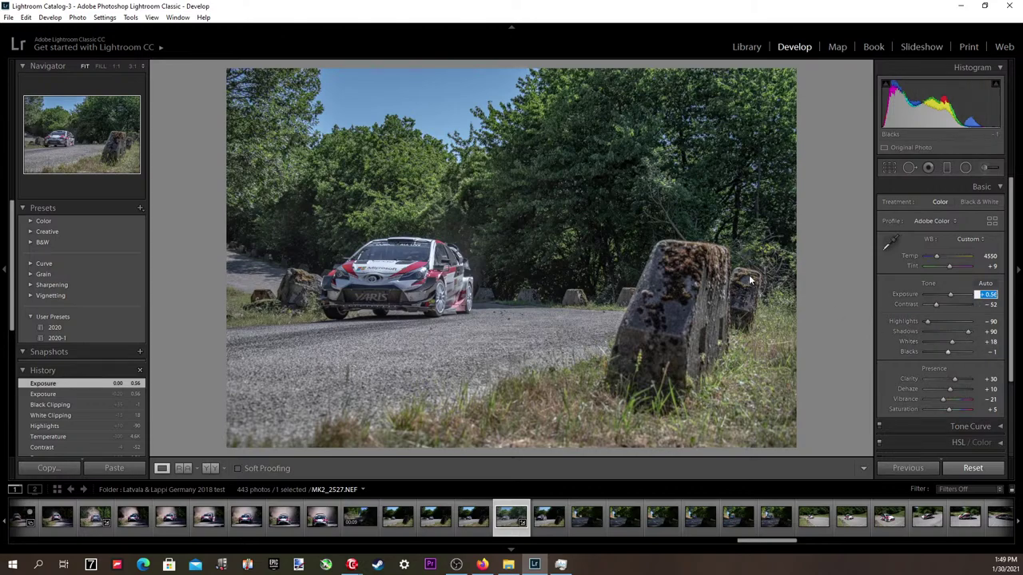
# Open the export settings for MK2_2527 and start editing its text watermark.
pyautogui.click(9, 17)
pyautogui.click(40, 161)
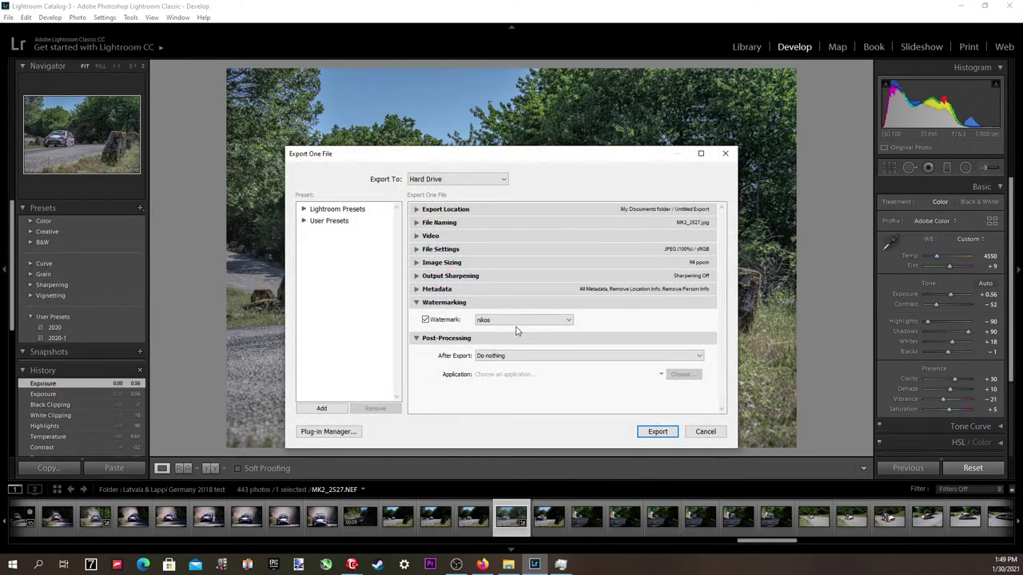
pyautogui.click(515, 322)
pyautogui.click(488, 373)
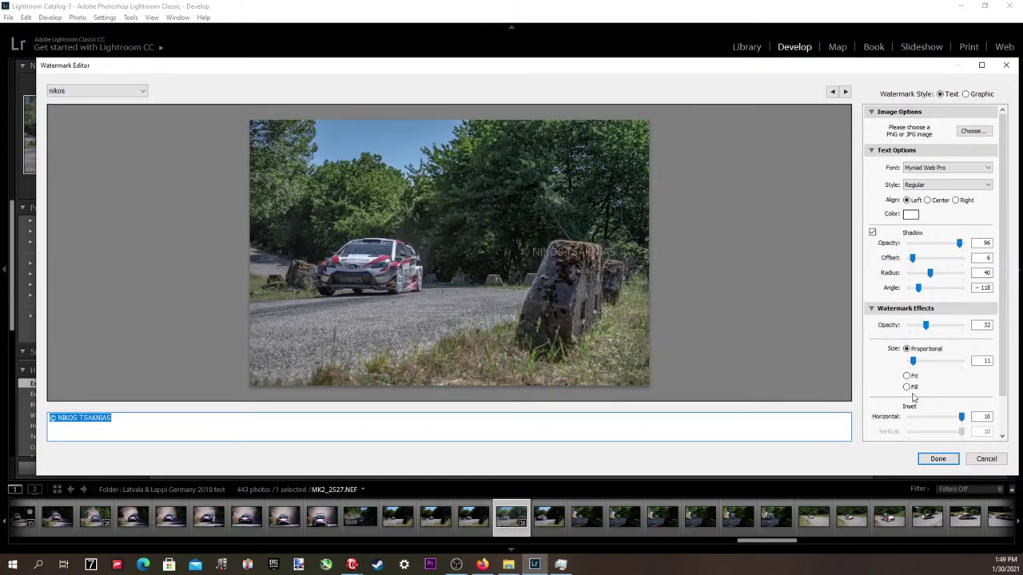
# Anchor the watermark at the center of the photo and set its proportional size to 7.
pyautogui.scroll(-1, 914, 398)
pyautogui.click(915, 422)
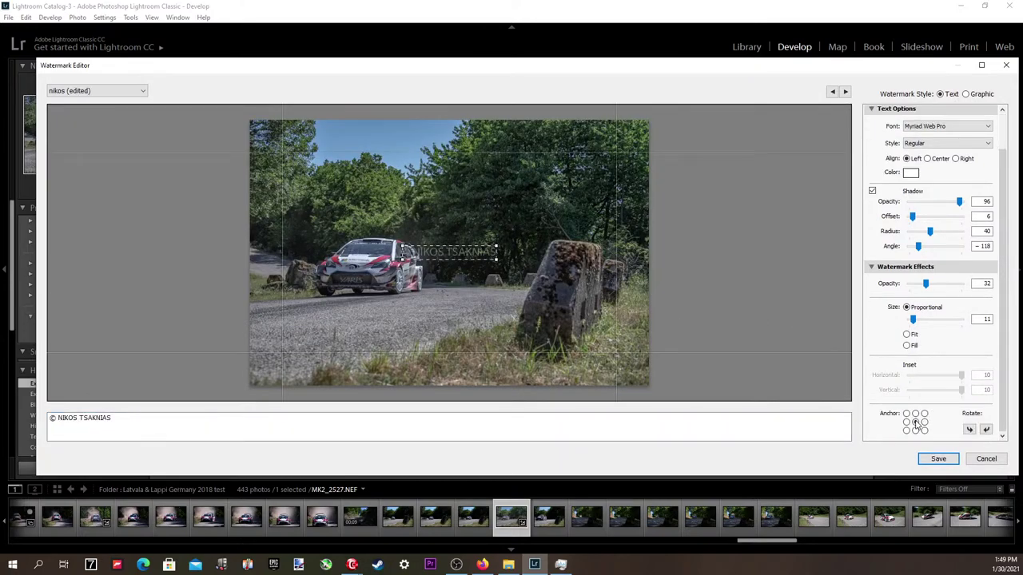
pyautogui.click(987, 319)
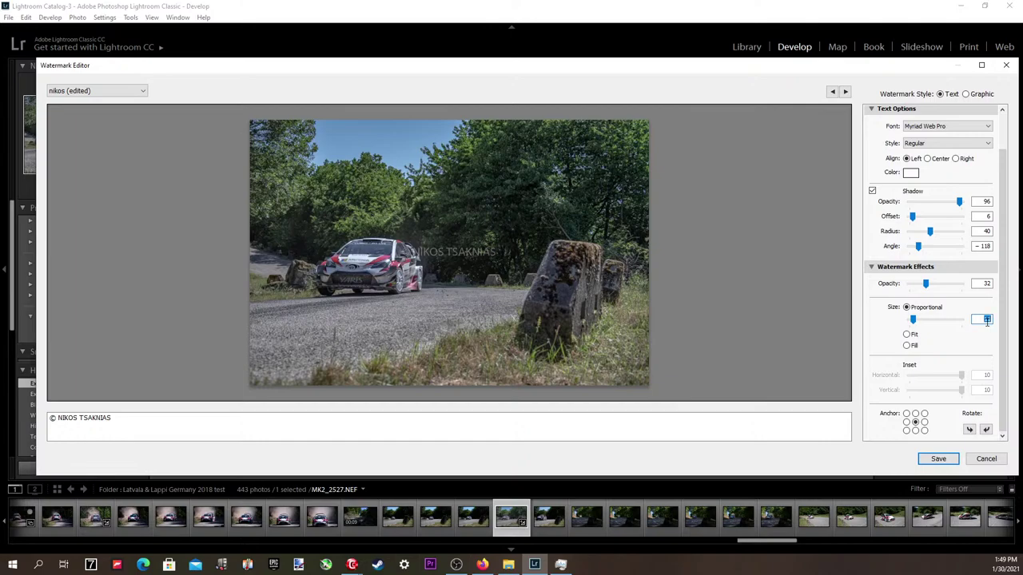
pyautogui.press('Down')
pyautogui.press('Down')
pyautogui.press('Down')
pyautogui.press('Down')
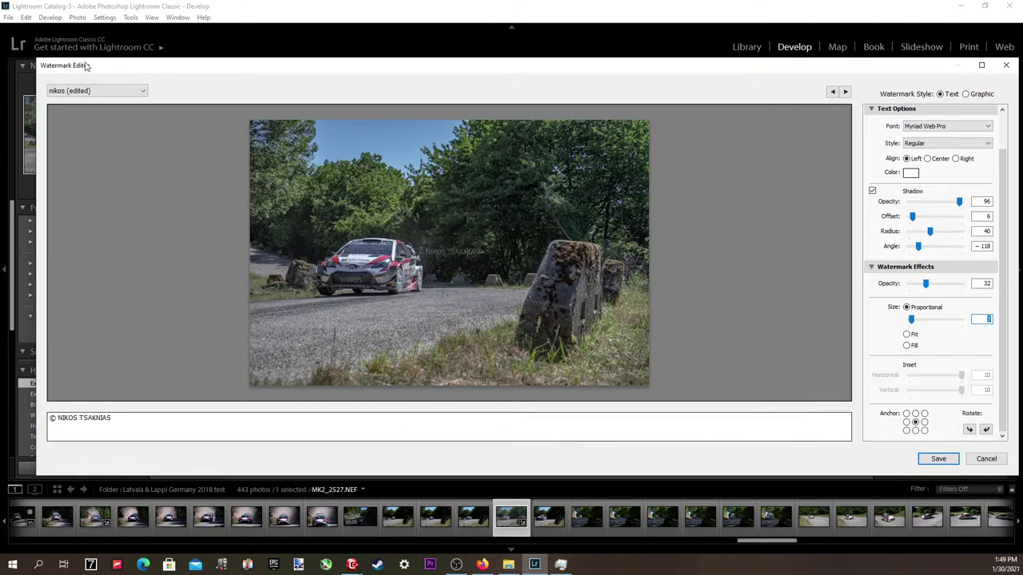
# Save the watermark changes to the current preset and export the photo under a unique name, keeping the existing file.
pyautogui.click(97, 91)
pyautogui.click(100, 169)
pyautogui.click(936, 460)
pyautogui.click(657, 431)
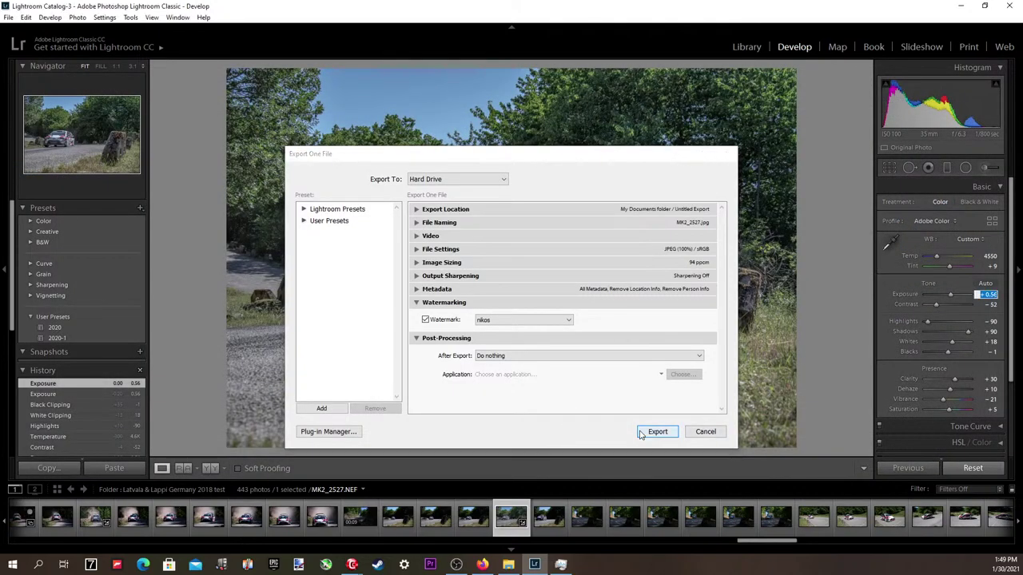
pyautogui.click(627, 365)
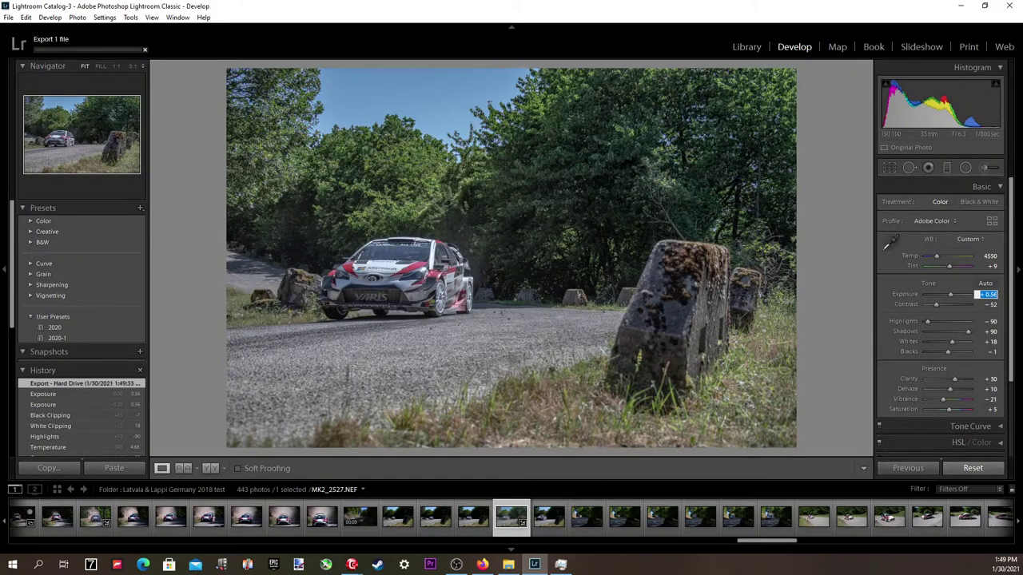
# Switch to File Explorer and open the exported MK2_2527 photo from the Untitled Export folder.
pyautogui.click(484, 565)
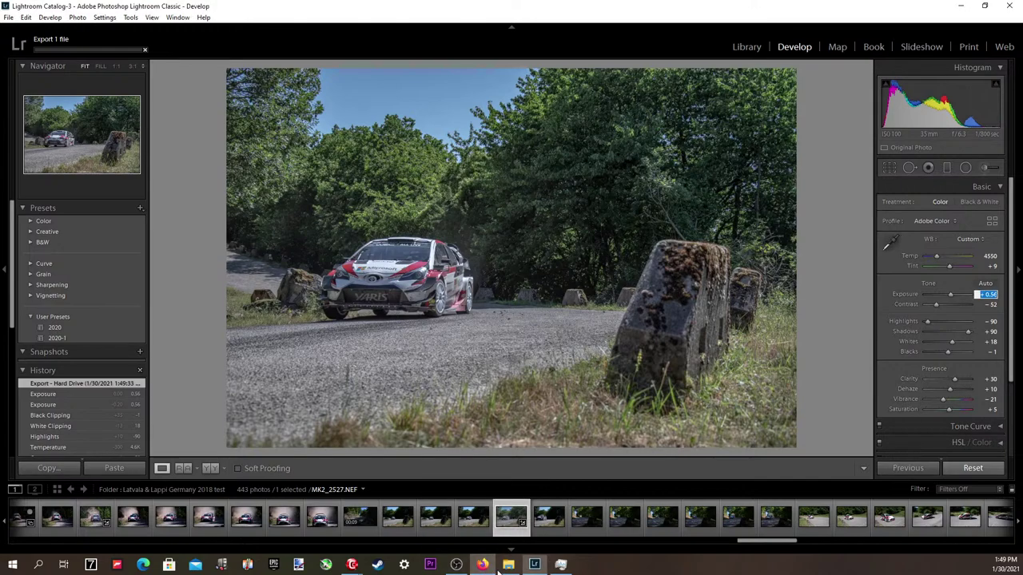
pyautogui.moveTo(485, 568)
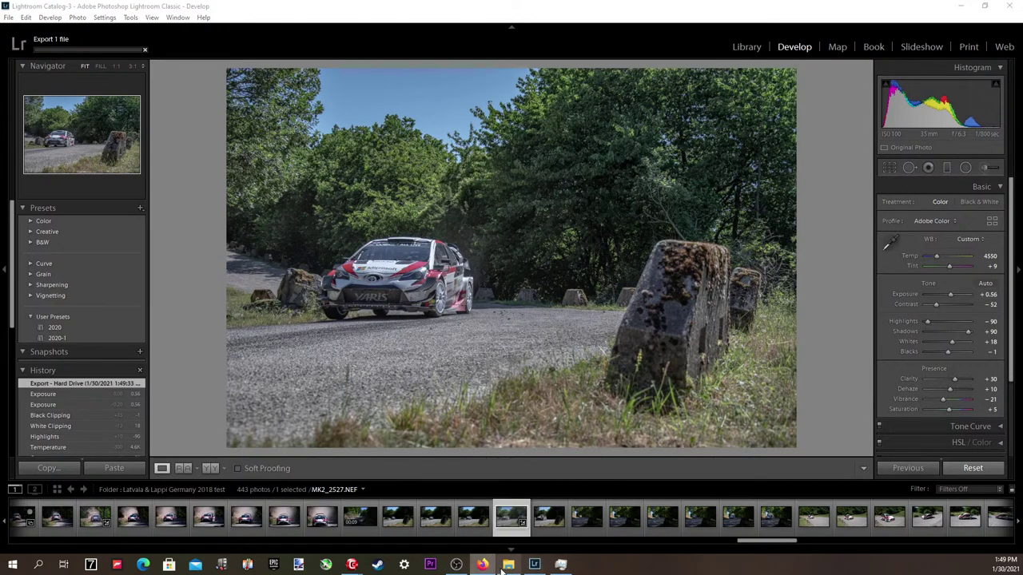
pyautogui.click(516, 565)
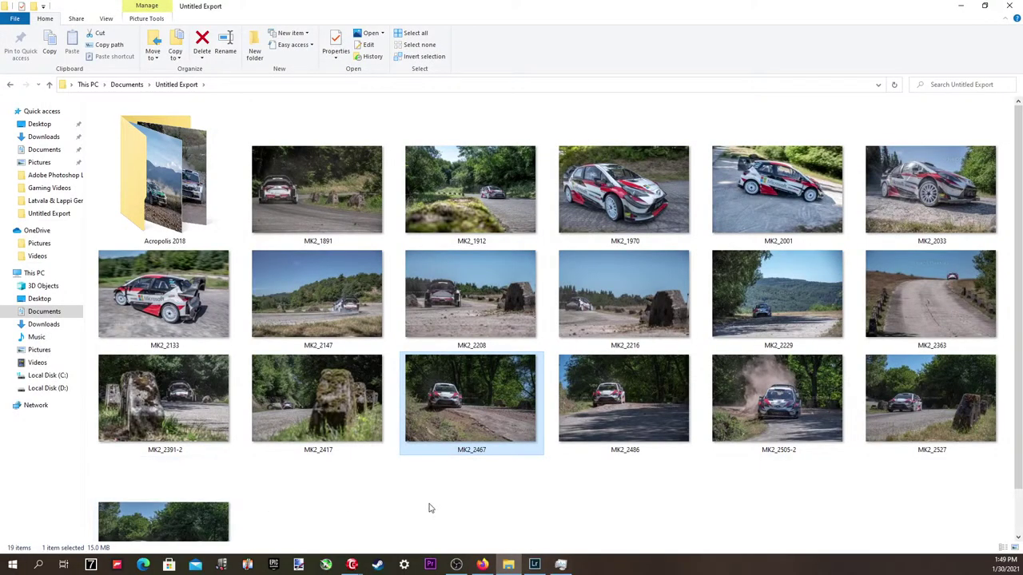
pyautogui.scroll(-1, 431, 507)
pyautogui.doubleClick(914, 322)
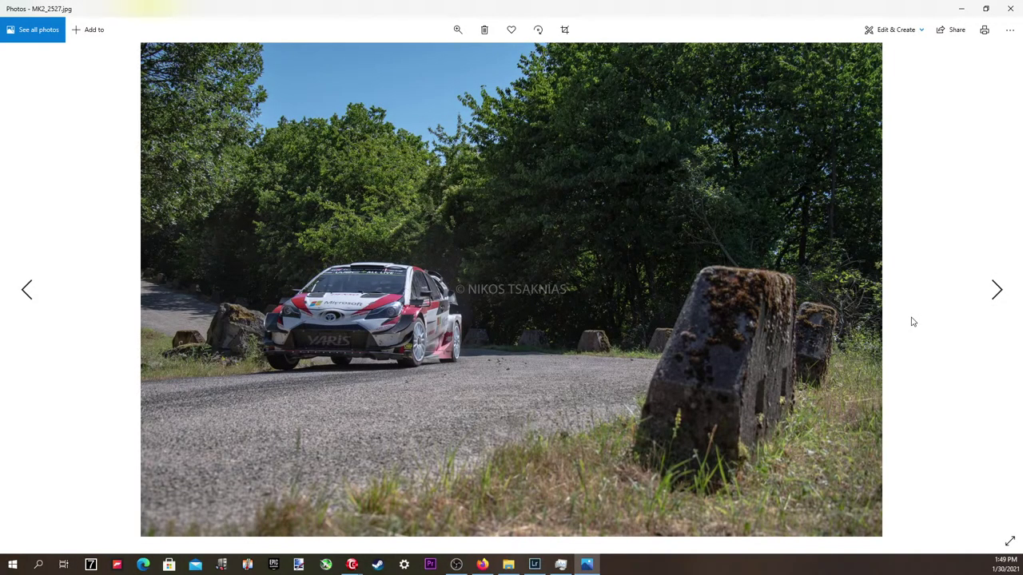
# Compare MK2_2527 with the new MK2_2527-2 export, and browse on through MK2_2505-2 to MK2_2486.
pyautogui.press('Right')
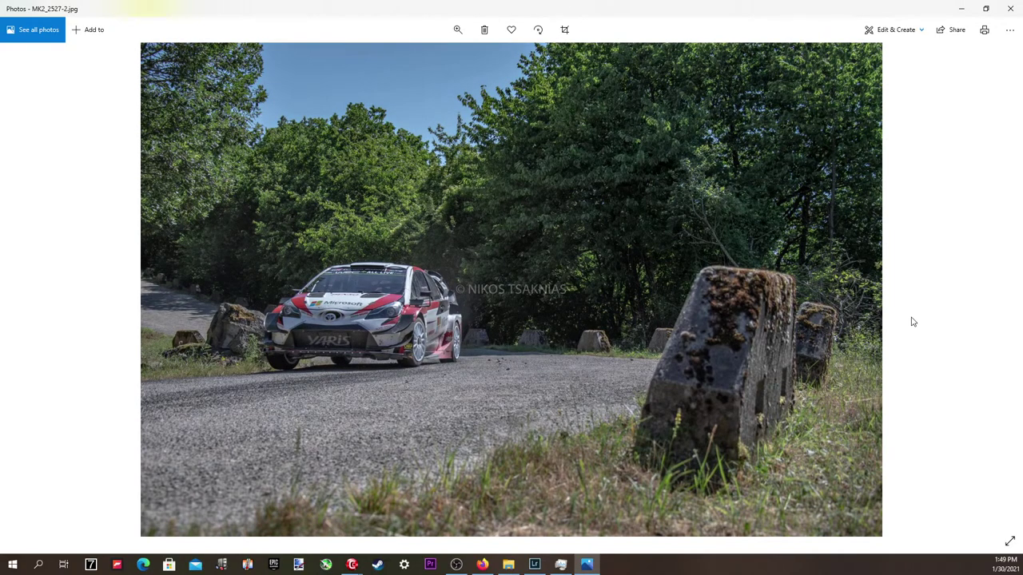
pyautogui.press('Left')
pyautogui.press('Right')
pyautogui.press('Right')
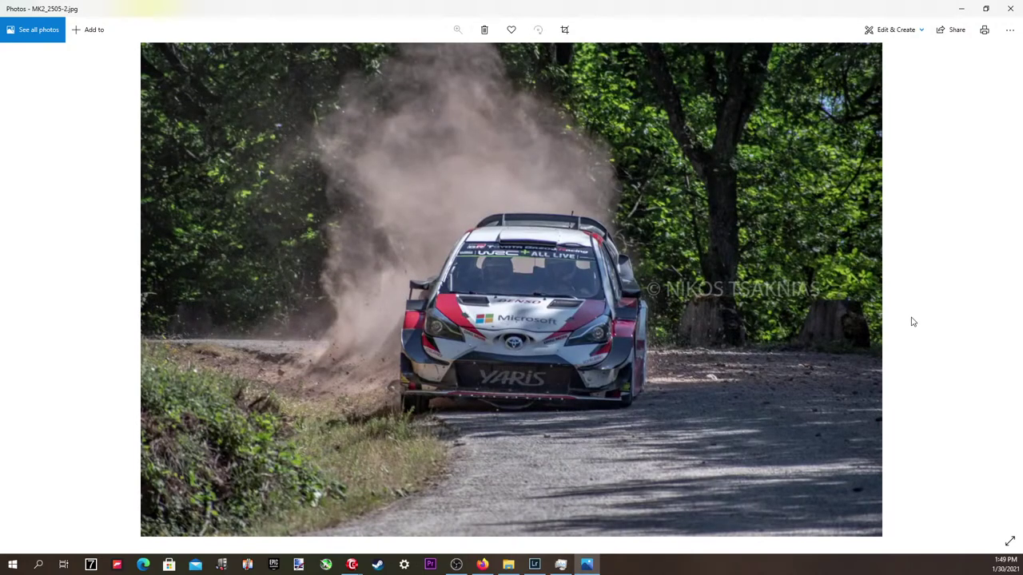
pyautogui.press('Right')
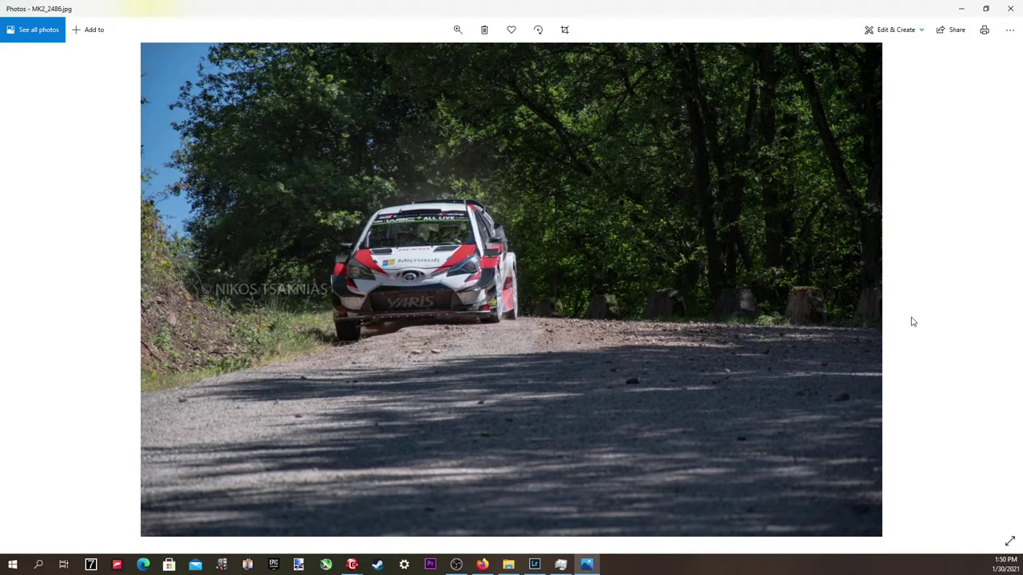
# Compare the watermarks on the exported photos MK2_2505-2, MK2_2486, MK2_2467 and MK2_2527-2.
pyautogui.press('Left')
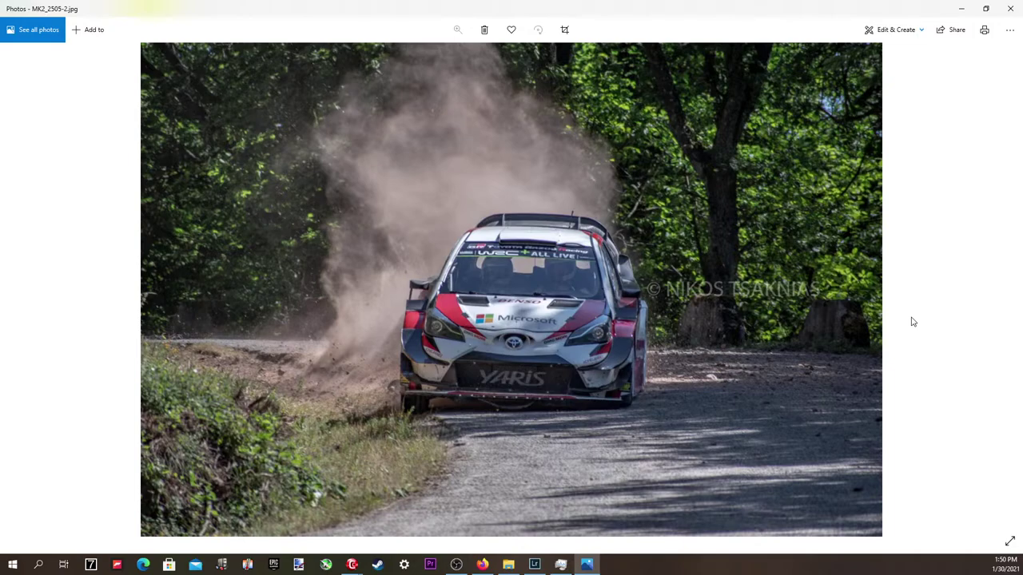
pyautogui.press('Right')
pyautogui.press('Right')
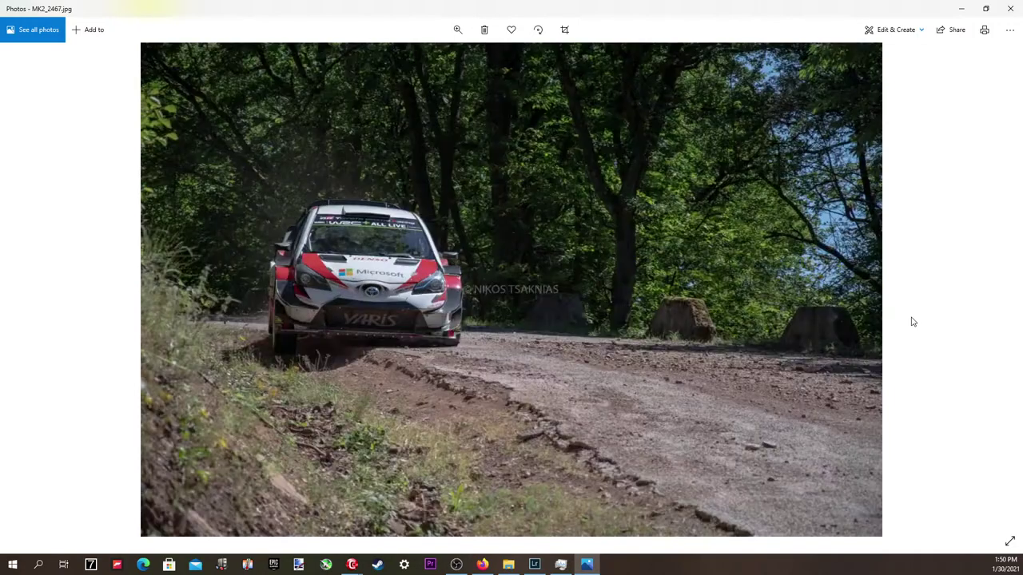
pyautogui.press('Right')
pyautogui.press('Left')
pyautogui.press('Left')
pyautogui.press('Right')
pyautogui.press('Left')
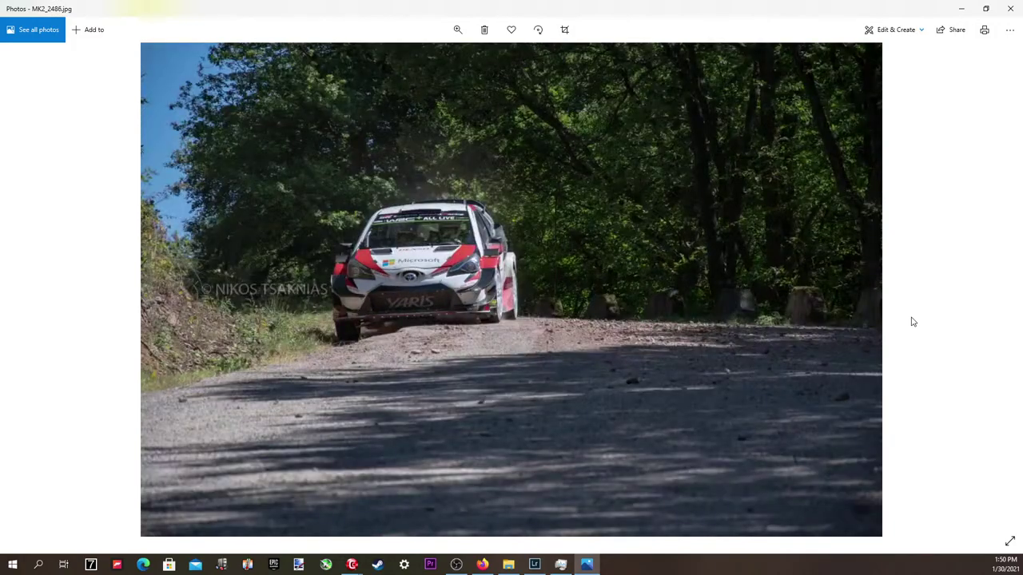
pyautogui.press('Right')
pyautogui.press('Left')
pyautogui.press('Right')
pyautogui.press('Right')
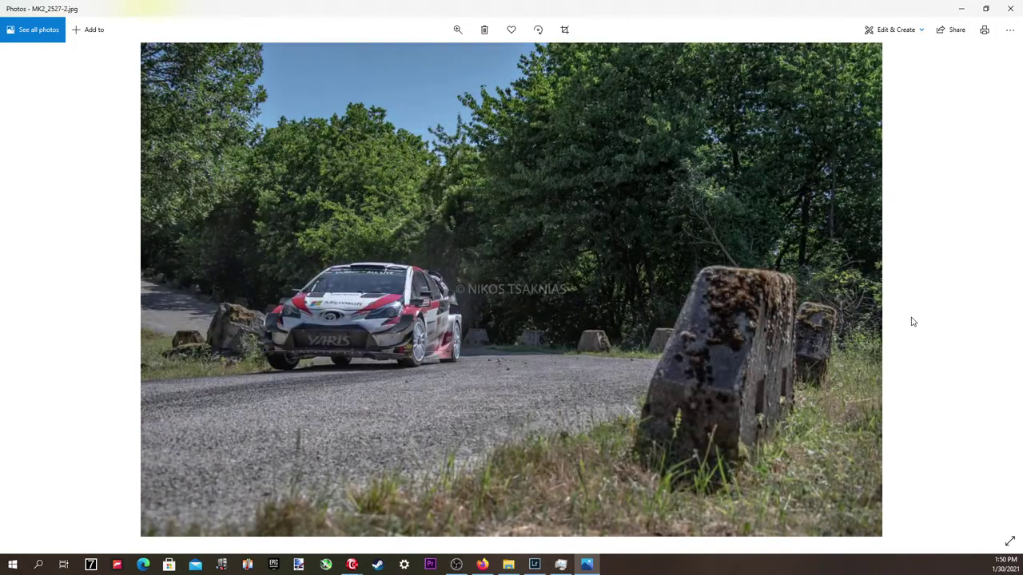
pyautogui.press('Right')
# Close the photo viewer and delete the older MK2_2527 export from the Untitled Export folder.
pyautogui.click(1011, 10)
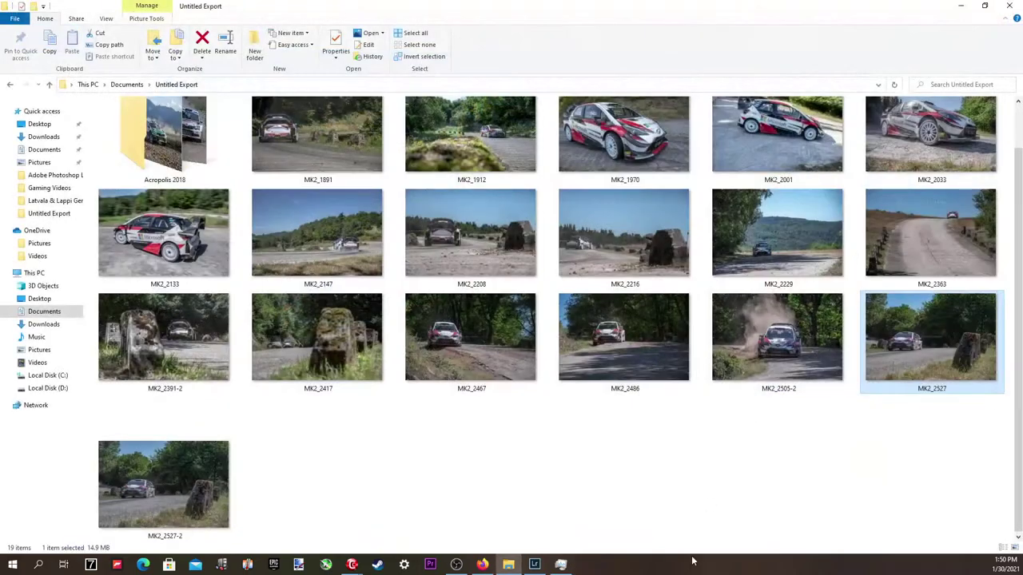
pyautogui.click(932, 365)
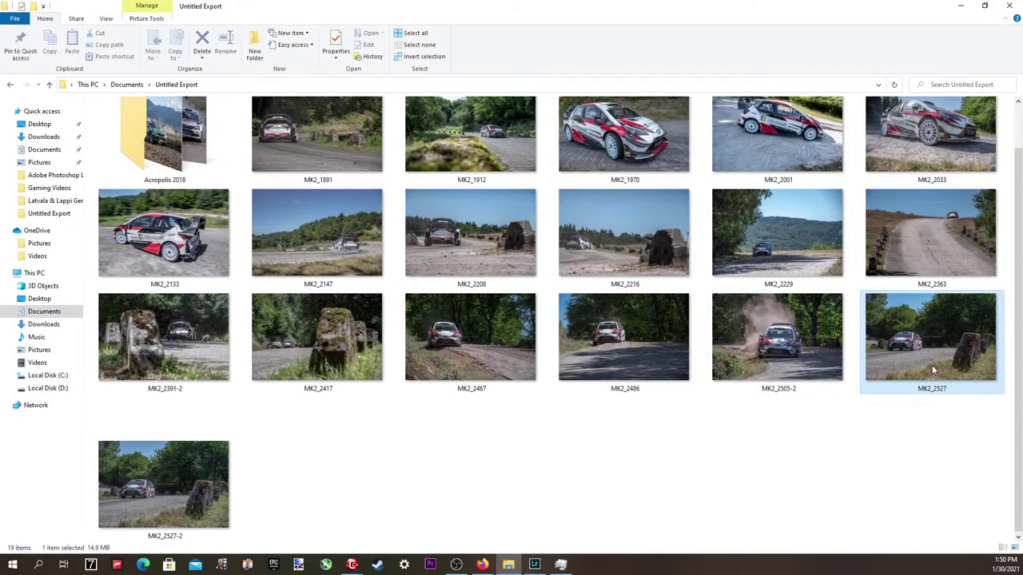
pyautogui.press('Delete')
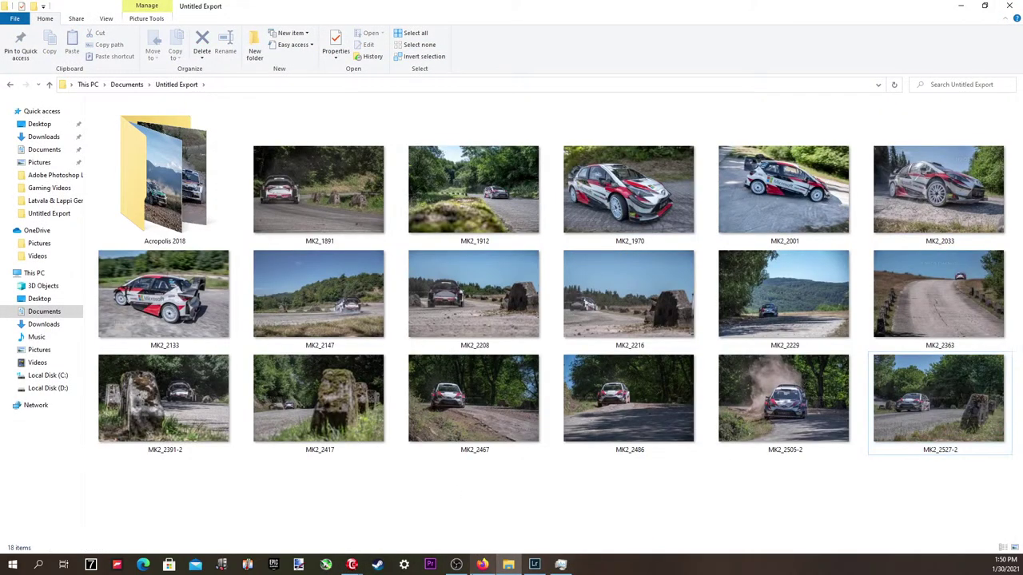
# Switch to Lightroom and open MK2_2540 from the Library grid as a single large photo.
pyautogui.click(534, 565)
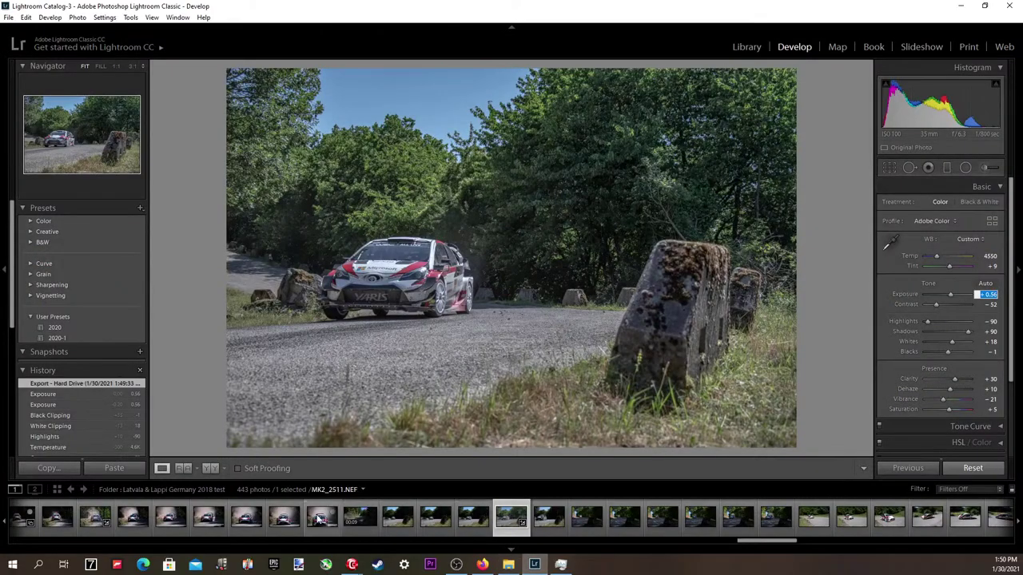
pyautogui.click(56, 490)
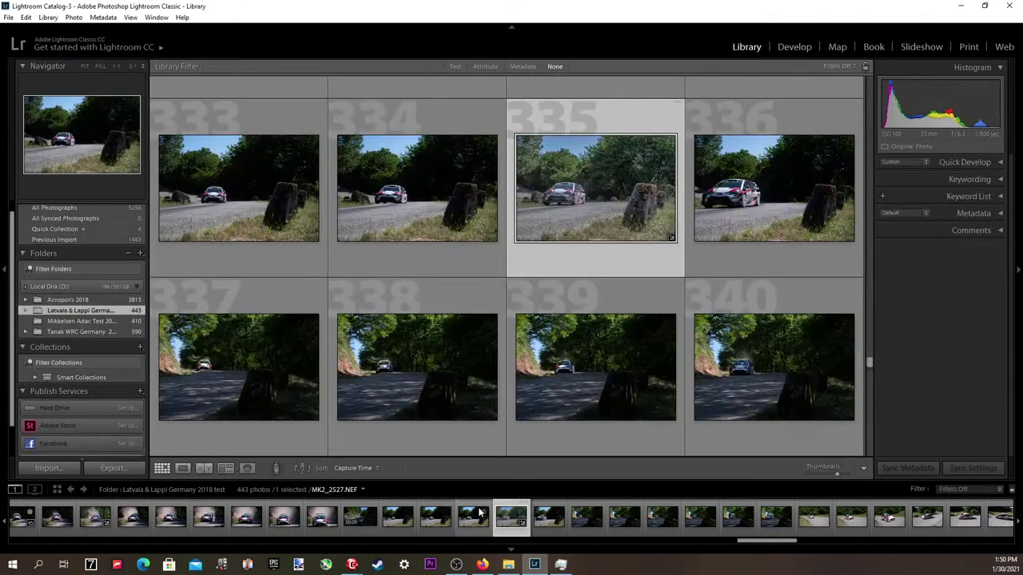
pyautogui.click(481, 417)
pyautogui.doubleClick(481, 417)
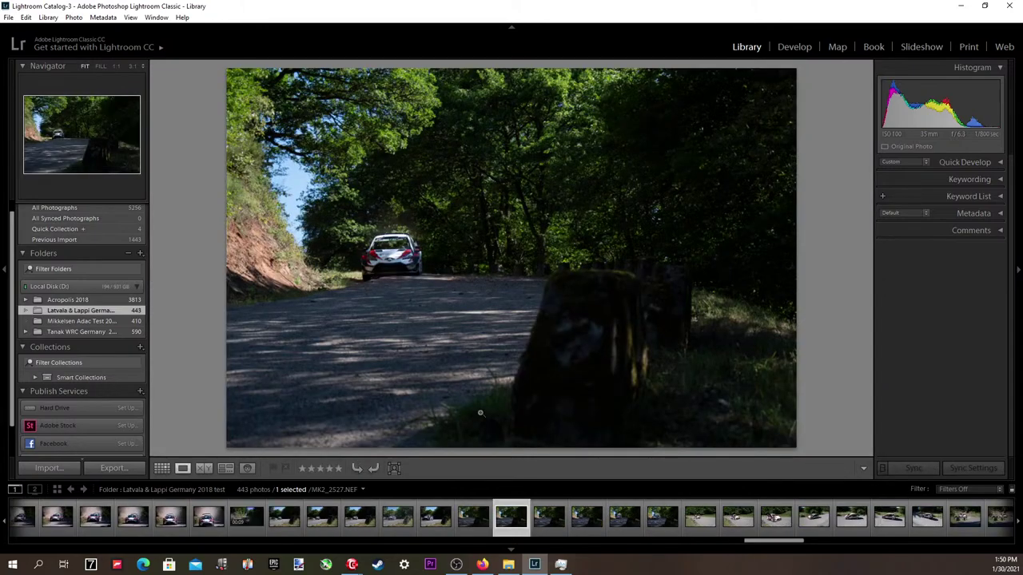
# Browse backward from MK2_2540 through the Germany test photos to the shots of the car approaching on the shaded road.
pyautogui.press('Left')
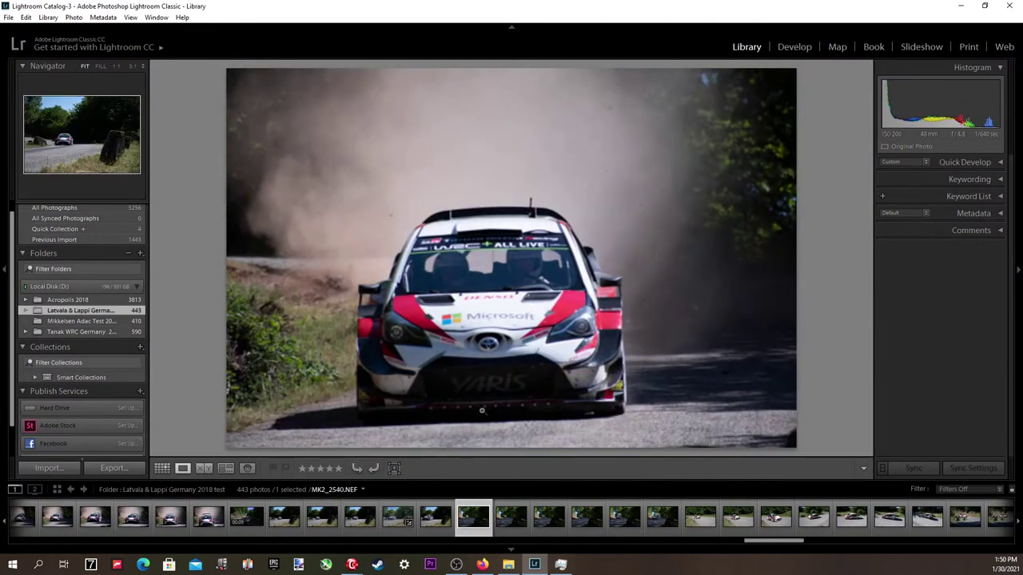
pyautogui.press('Left')
pyautogui.press('Left')
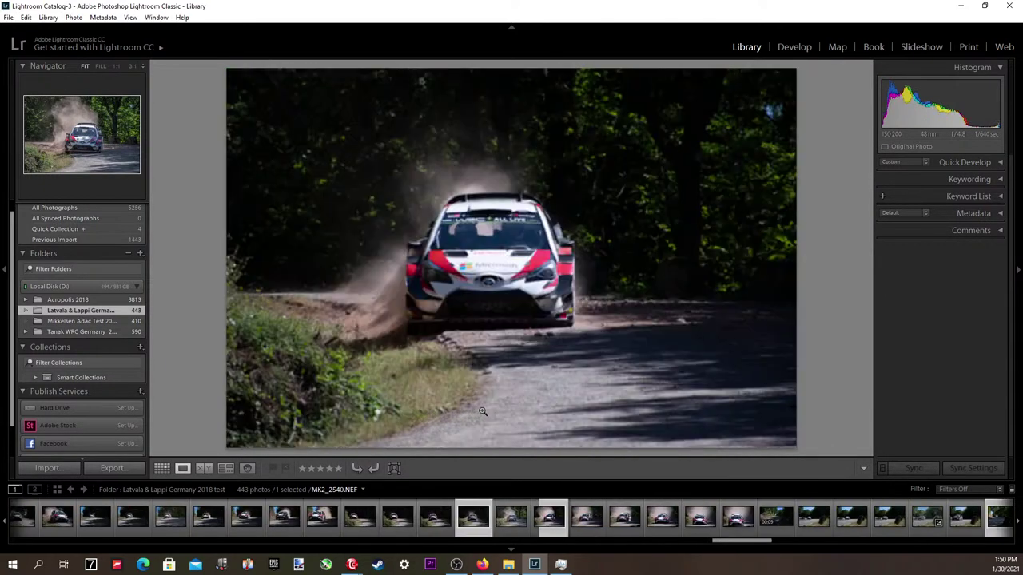
pyautogui.press('Left')
pyautogui.press('Left')
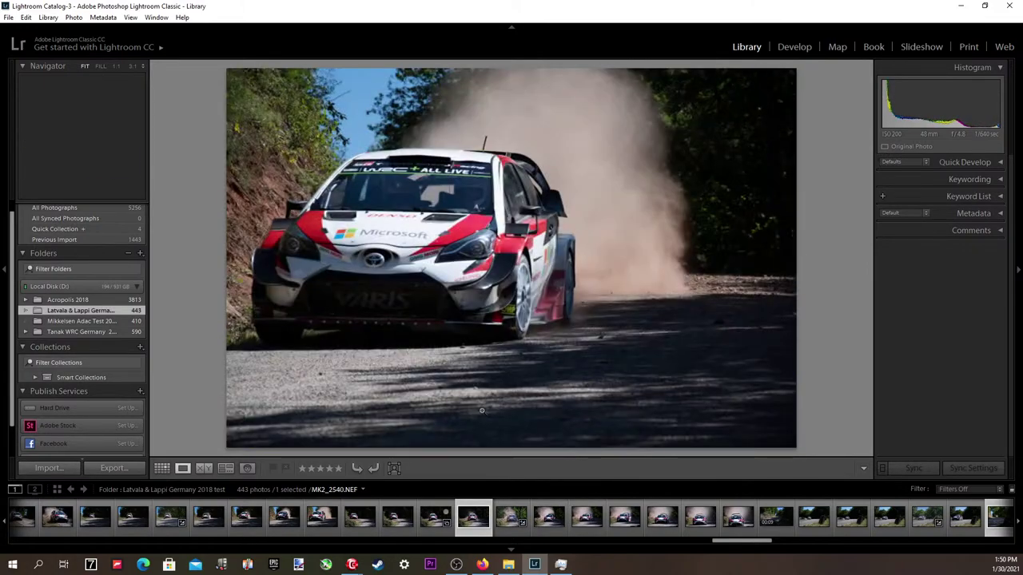
pyautogui.press('Left')
pyautogui.press('Left')
pyautogui.press('Left')
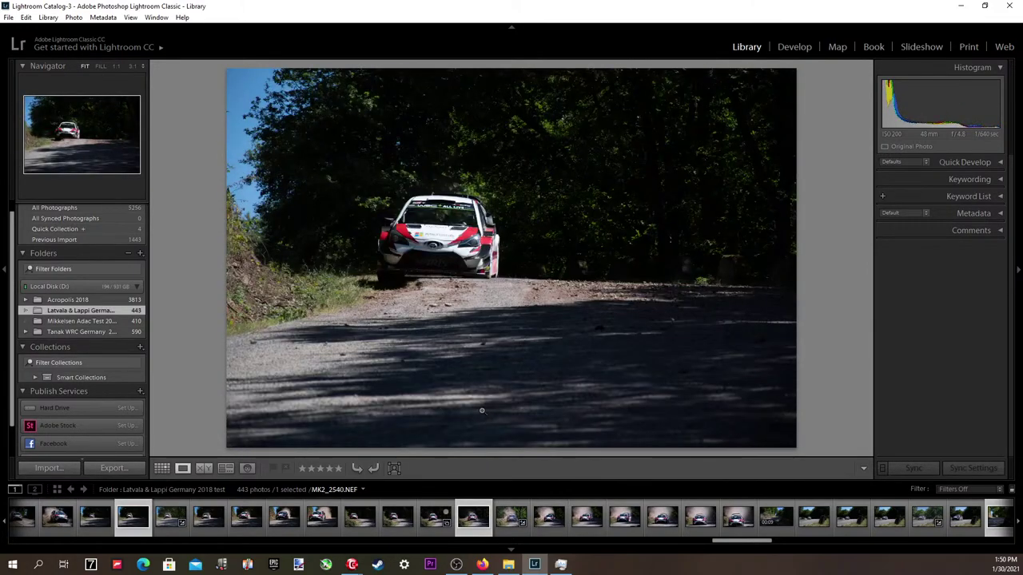
pyautogui.press('Left')
pyautogui.press('Left')
# Check the exported file names in File Explorer and go back through the Lightroom photos to MK2_2486.
pyautogui.click(508, 565)
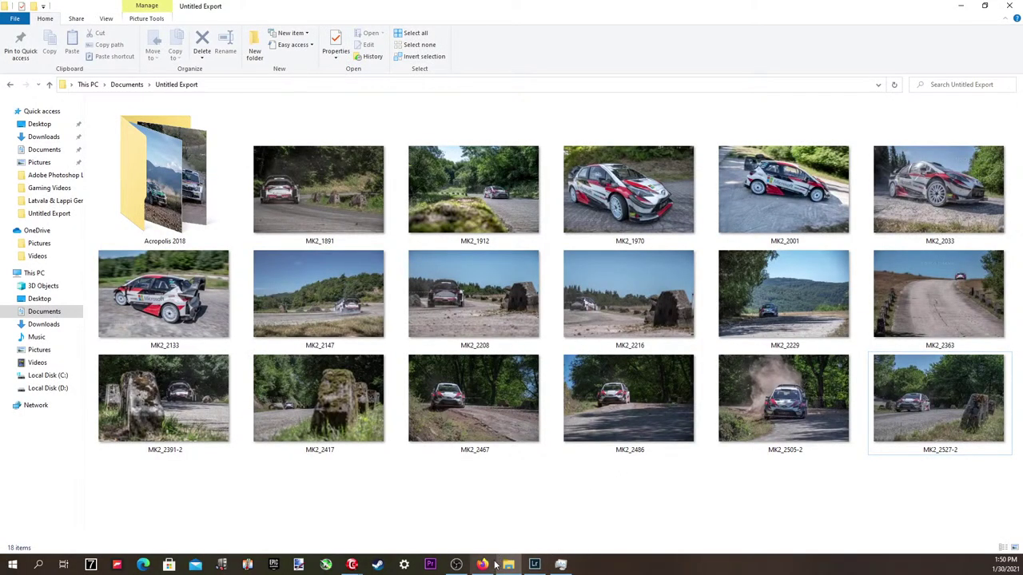
pyautogui.click(535, 565)
pyautogui.press('Left')
pyautogui.press('Left')
pyautogui.press('Left')
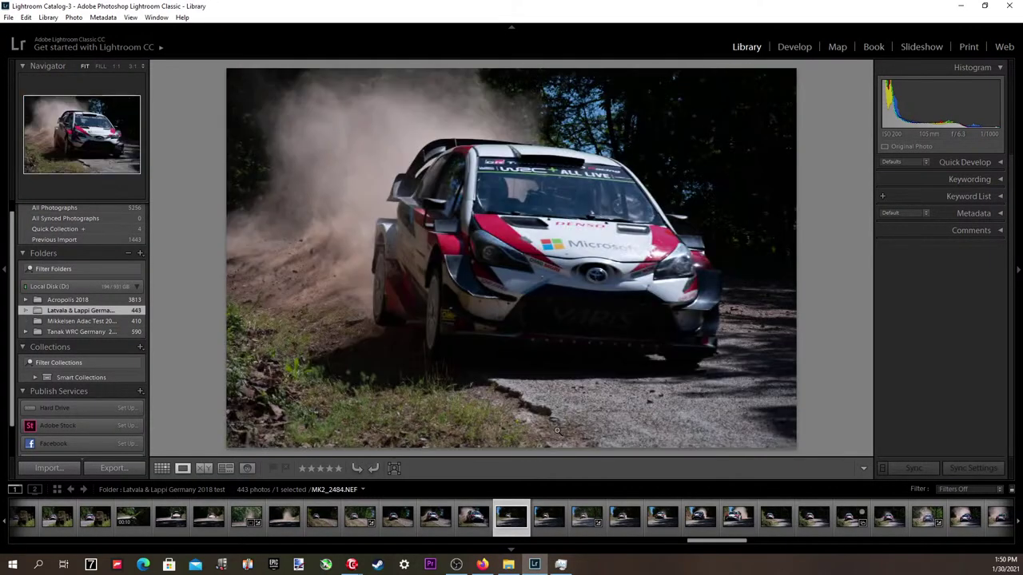
pyautogui.press('Left')
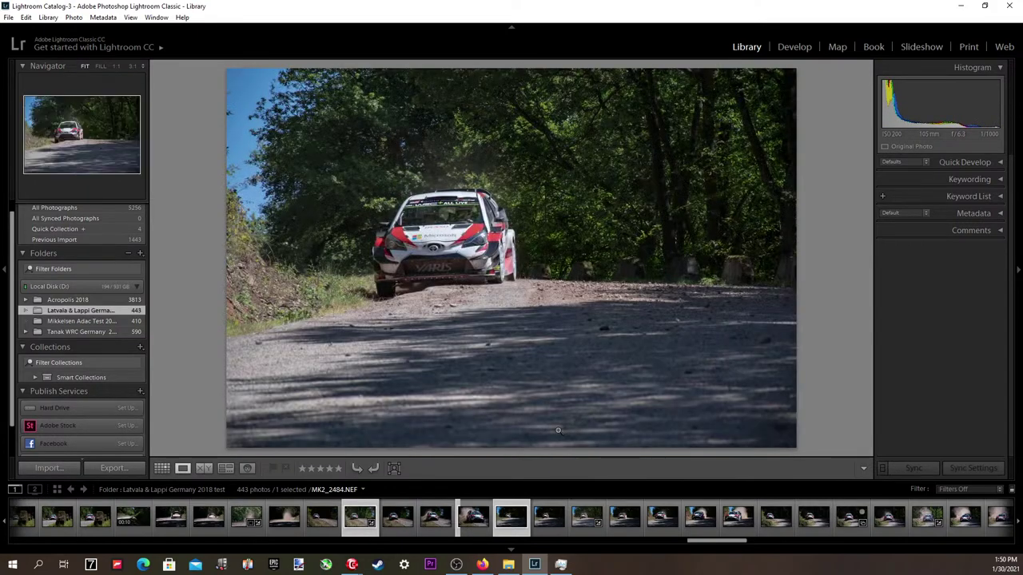
pyautogui.click(509, 566)
pyautogui.click(508, 567)
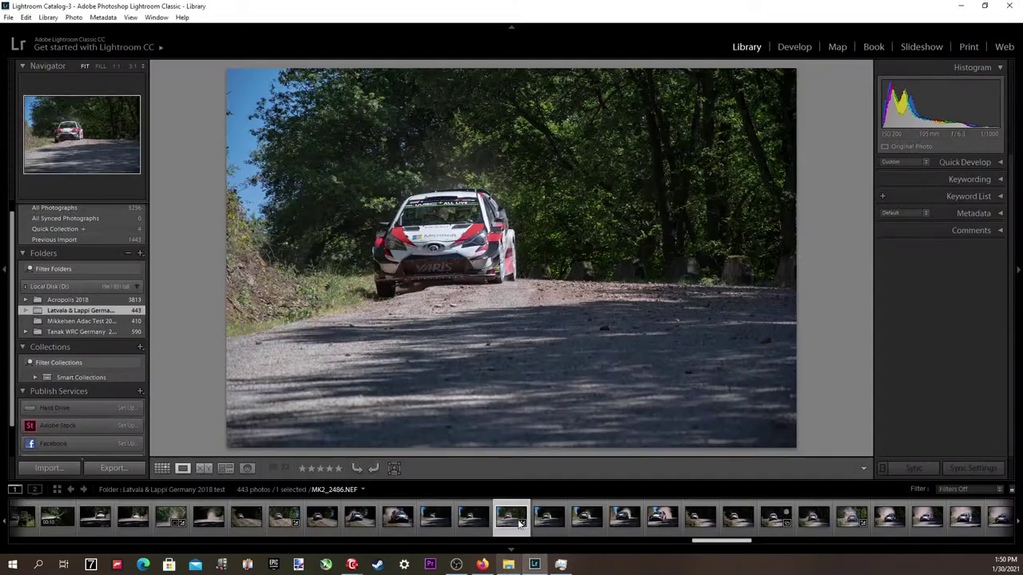
# Apply the 2020 user preset to MK2_2486 in Develop and raise its exposure to +1.36.
pyautogui.click(785, 46)
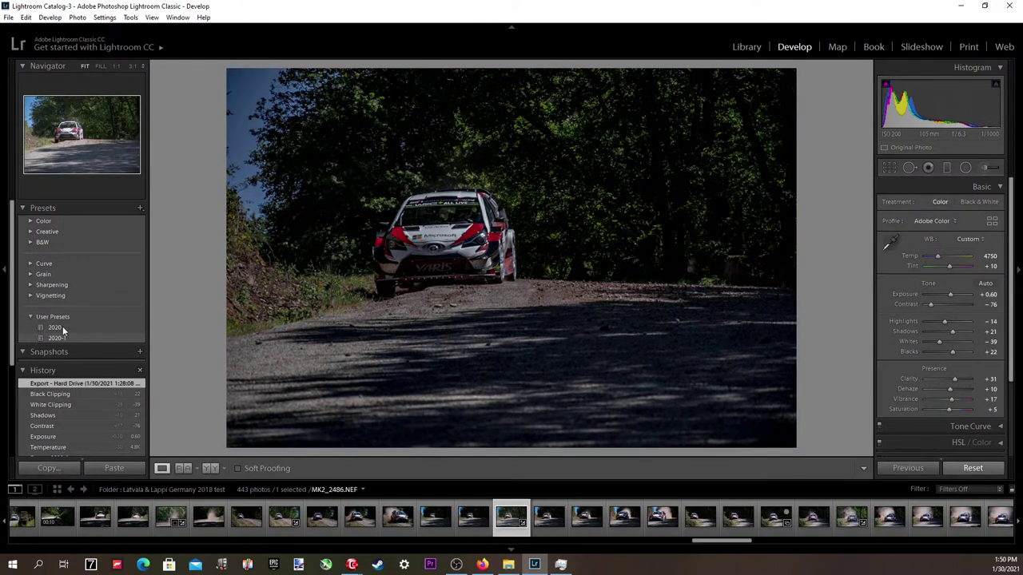
pyautogui.click(64, 328)
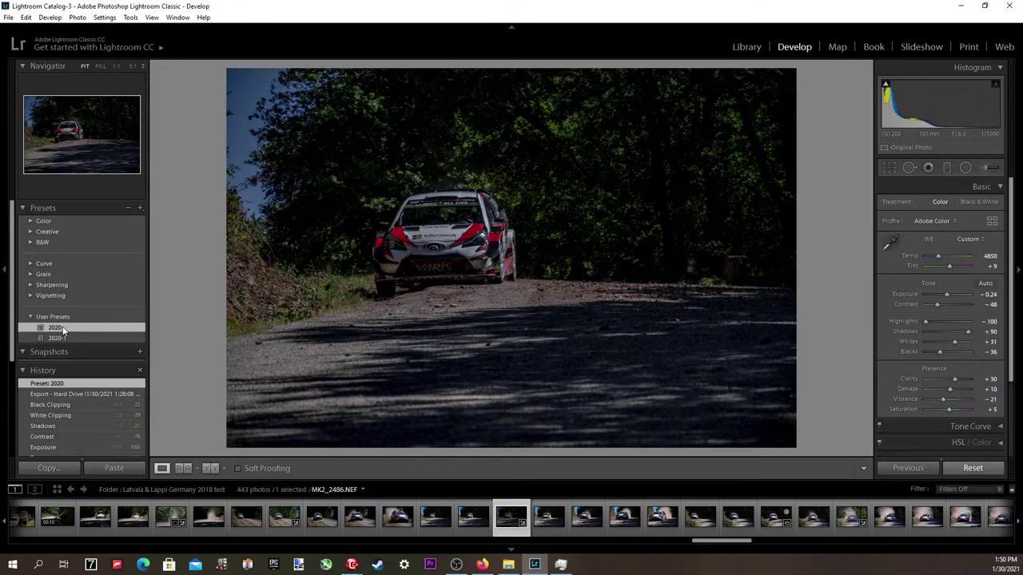
pyautogui.click(978, 295)
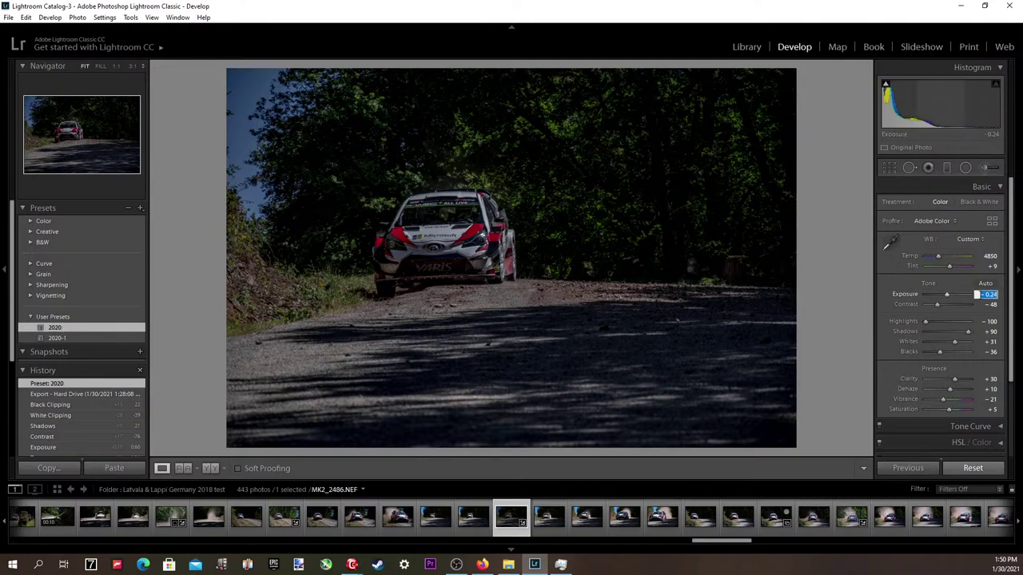
pyautogui.press('Up')
pyautogui.press('Up')
pyautogui.press('Up')
pyautogui.press('Up')
pyautogui.press('Up')
pyautogui.press('Up')
pyautogui.press('Up')
pyautogui.press('Up')
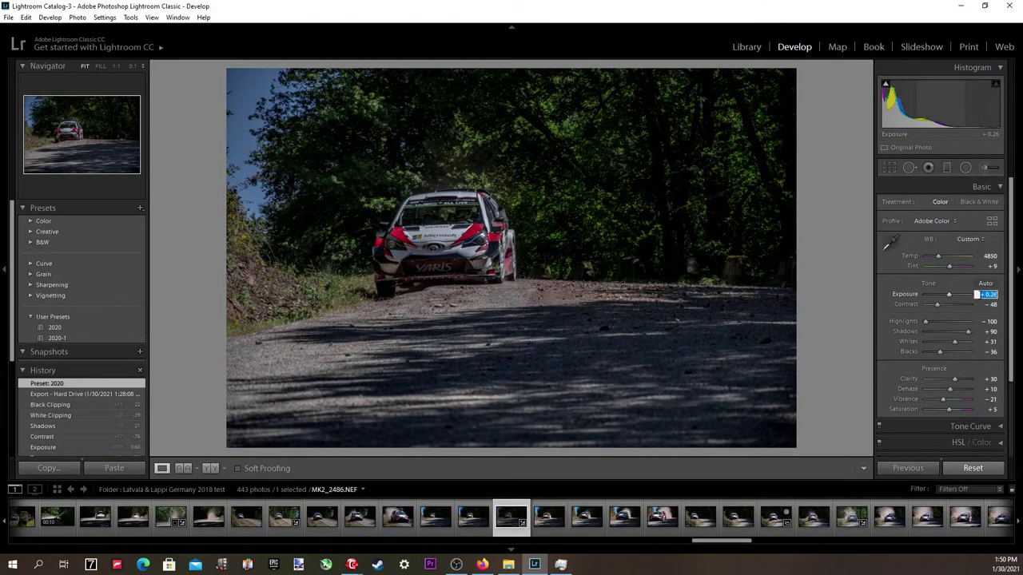
pyautogui.press('Up')
pyautogui.press('Up')
pyautogui.press('Up')
pyautogui.press('Up')
pyautogui.press('Up')
pyautogui.press('Up')
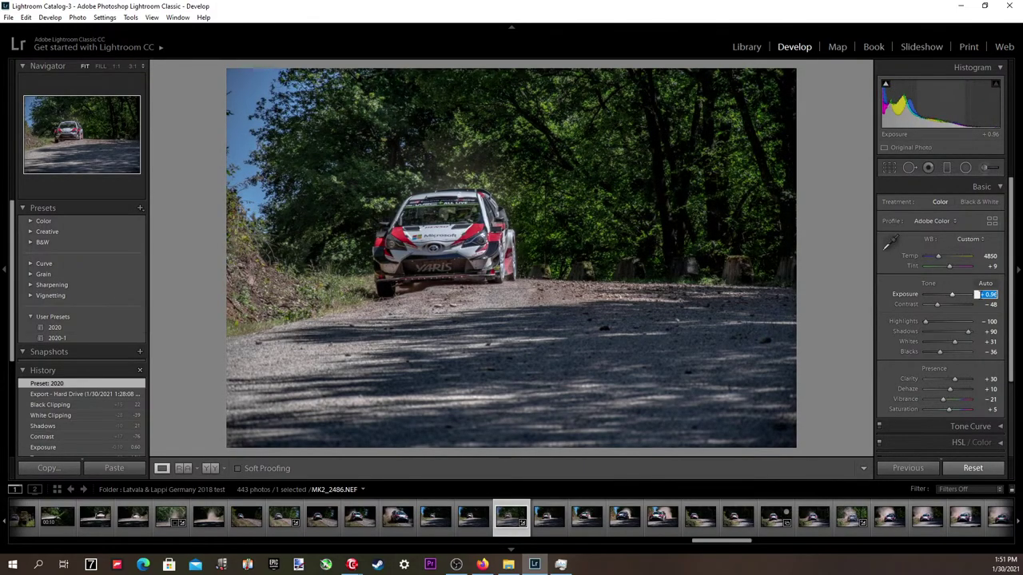
pyautogui.press('Up')
pyautogui.press('Up')
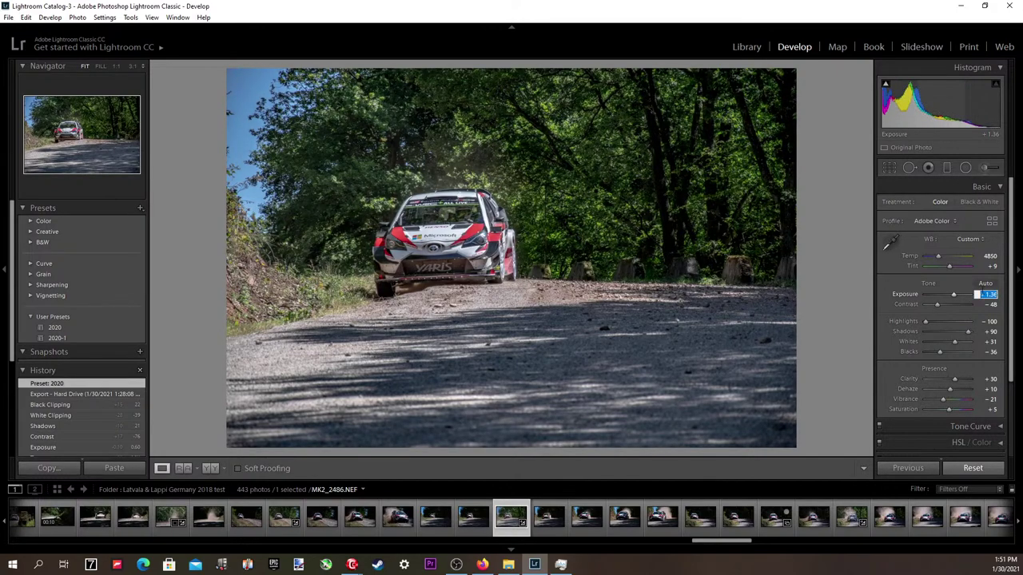
# Set the contrast to -33 and try a slightly higher exposure before returning it to +1.36.
pyautogui.moveTo(939, 304); pyautogui.dragTo(936, 310)
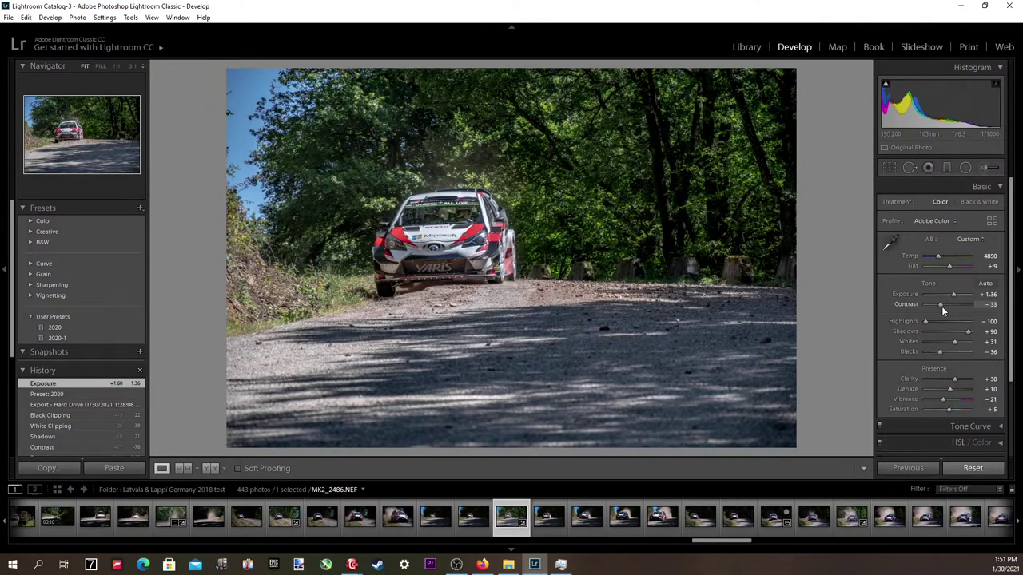
pyautogui.moveTo(941, 306); pyautogui.dragTo(941, 306)
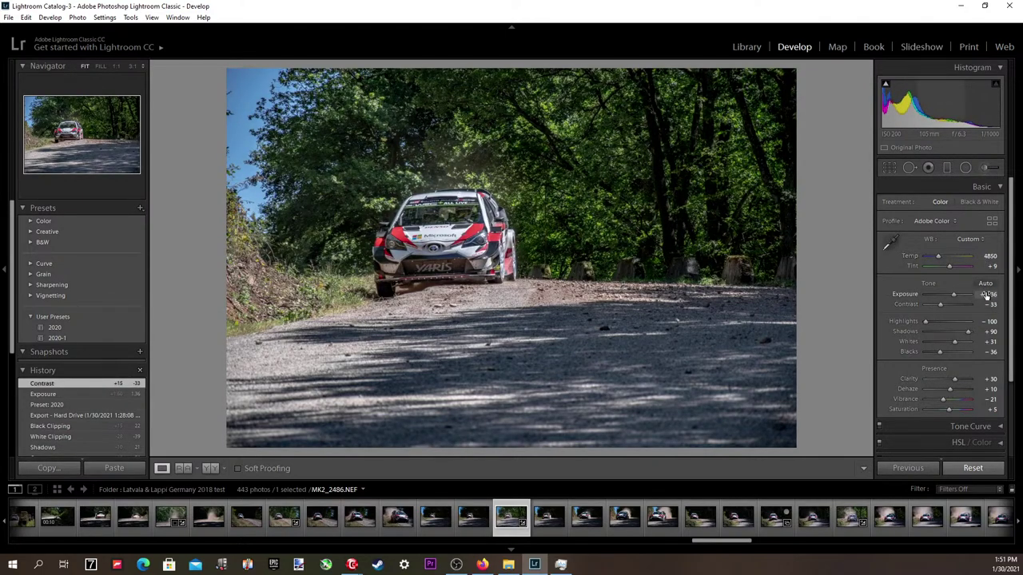
pyautogui.click(988, 294)
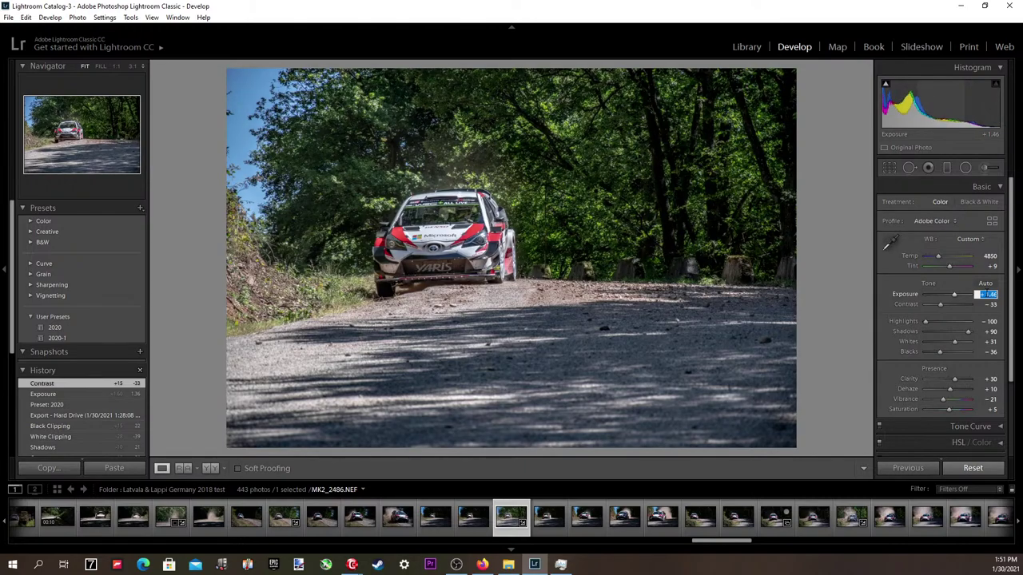
pyautogui.press('Down')
# Lower the white balance temperature of MK2_2486 to 4450.
pyautogui.press('Down')
pyautogui.press('Down')
pyautogui.press('Down')
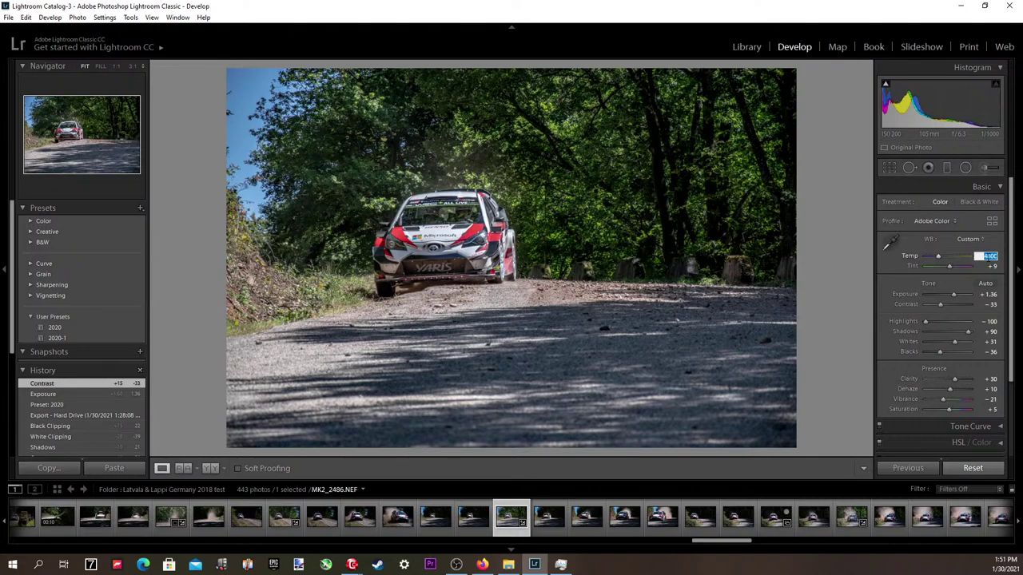
pyautogui.press('Down')
pyautogui.press('Down')
pyautogui.press('Down')
pyautogui.hotkey('alt', 'Tab')
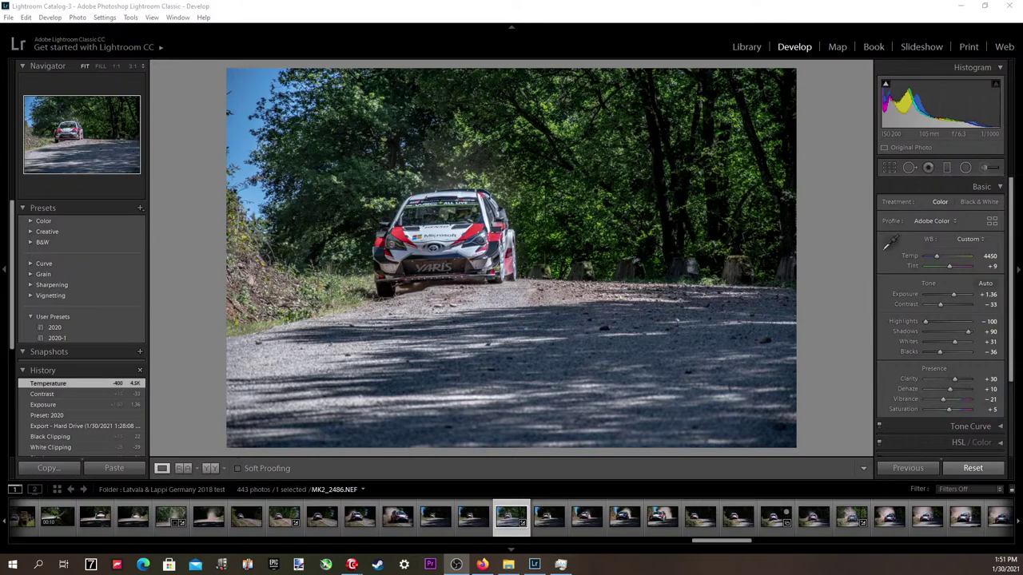
# Fine-tune the white balance temperature to 4350 and lower the exposure to +1.26.
pyautogui.click(989, 255)
pyautogui.doubleClick(989, 256)
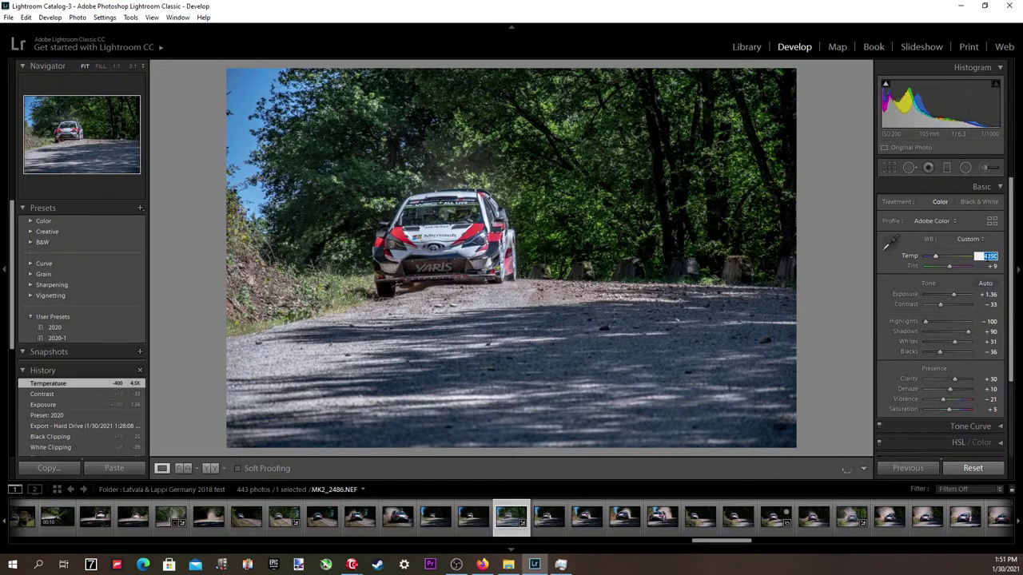
pyautogui.press('Down')
pyautogui.click(986, 294)
pyautogui.press('Down')
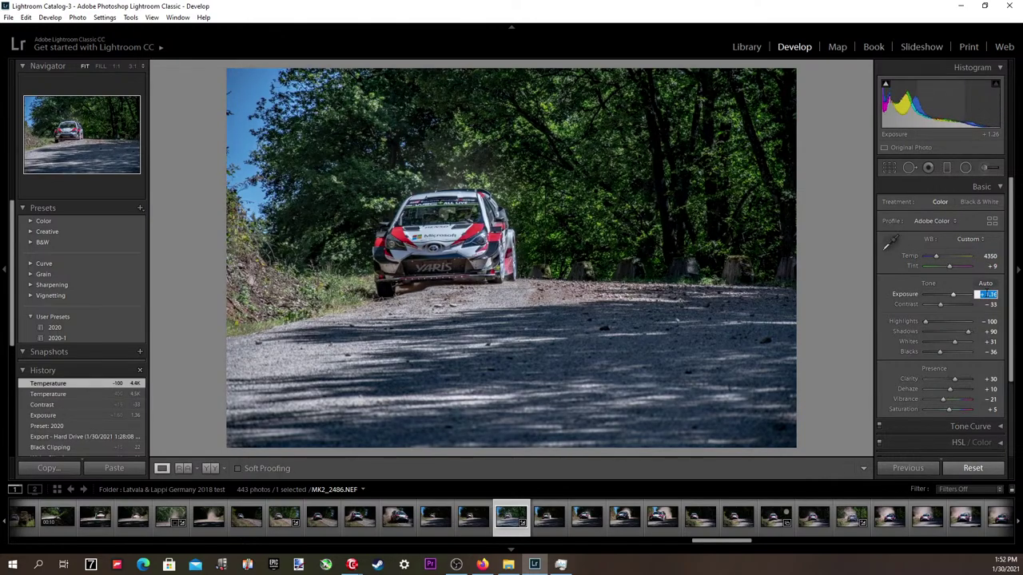
# Set the whites to +40 using the highlight clipping preview.
pyautogui.keyDown('alt'); pyautogui.click(990, 346); pyautogui.keyUp('alt')
pyautogui.press('Up')
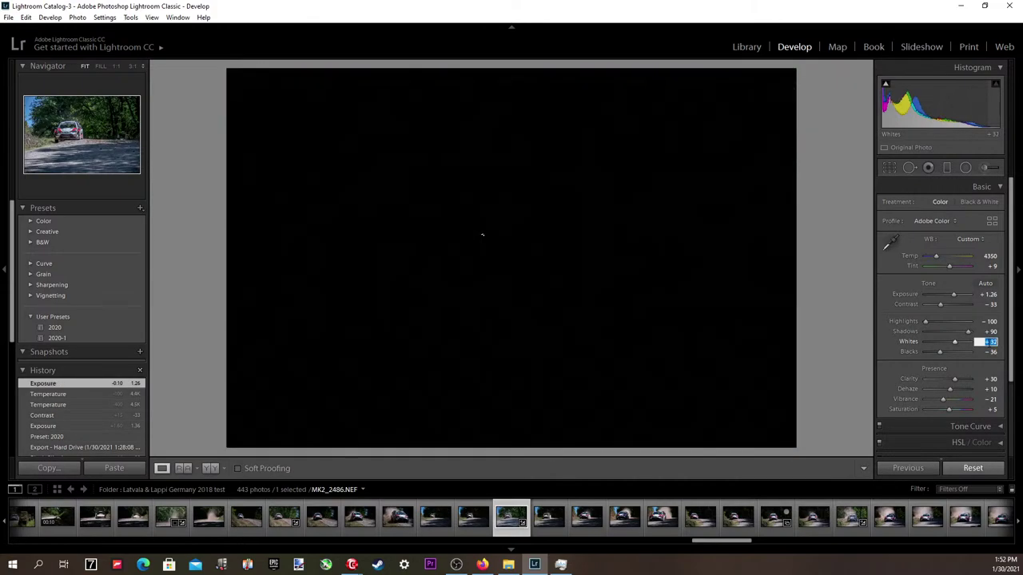
pyautogui.hotkey('alt', 'Up')
pyautogui.hotkey('alt', 'Up')
pyautogui.hotkey('alt', 'Up')
pyautogui.hotkey('alt', 'Up')
pyautogui.hotkey('alt', 'Up')
pyautogui.press('Up')
pyautogui.press('Up')
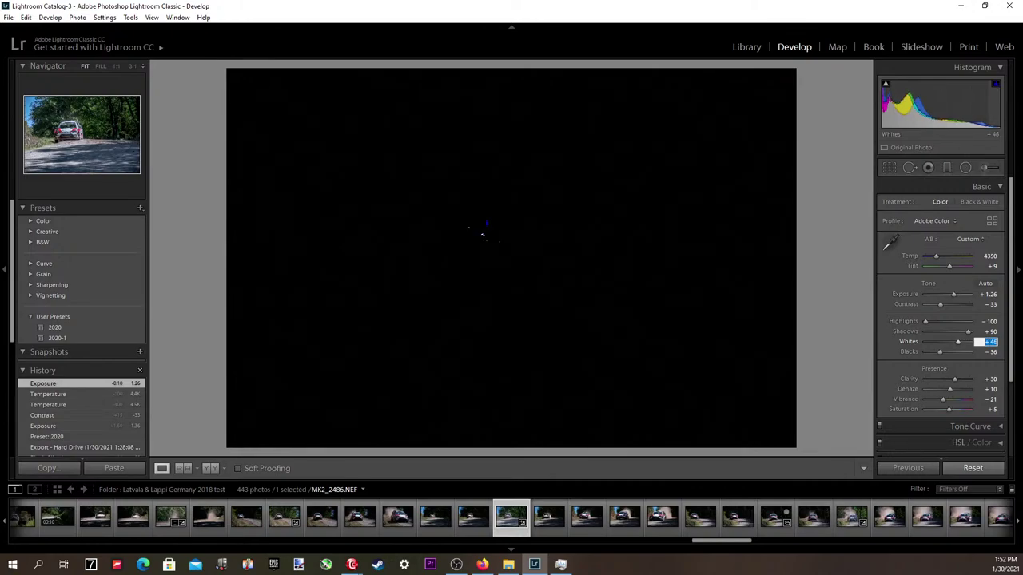
pyautogui.press('Down')
pyautogui.press('Down')
# Set the blacks of MK2_2486 to -1 using the shadow clipping preview.
pyautogui.press('Tab')
pyautogui.hotkey('alt', 'Up')
pyautogui.hotkey('alt', 'Up')
pyautogui.hotkey('alt', 'Up')
pyautogui.hotkey('alt', 'Up')
pyautogui.hotkey('alt', 'Up')
pyautogui.hotkey('alt', 'Up')
pyautogui.hotkey('alt', 'Up')
pyautogui.hotkey('alt', 'Up')
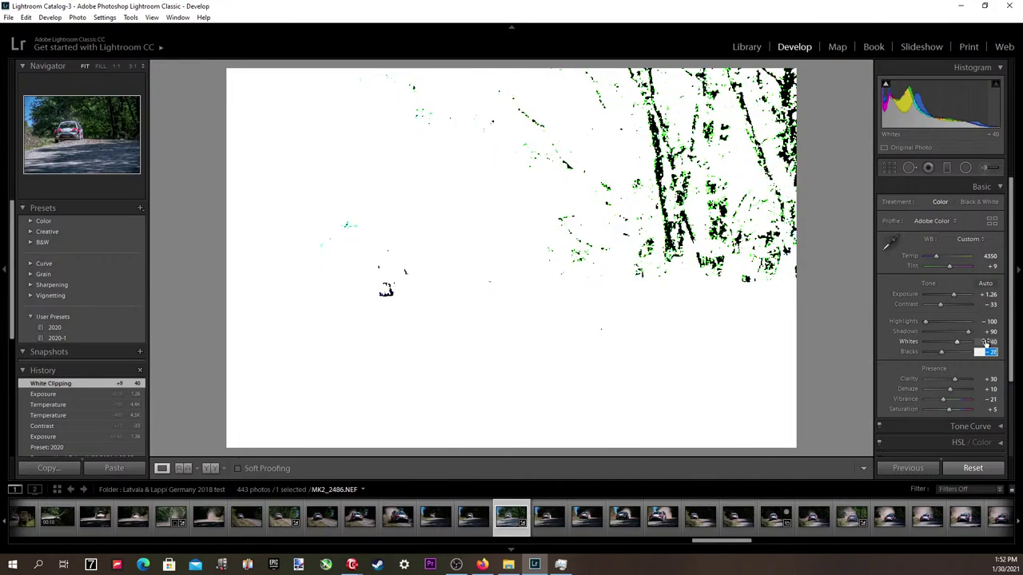
pyautogui.press('Up')
pyautogui.press('Up')
pyautogui.press('Up')
pyautogui.press('Up')
pyautogui.press('Up')
pyautogui.press('Up')
pyautogui.press('Up')
pyautogui.press('Up')
pyautogui.press('Up')
pyautogui.press('Up')
pyautogui.press('Up')
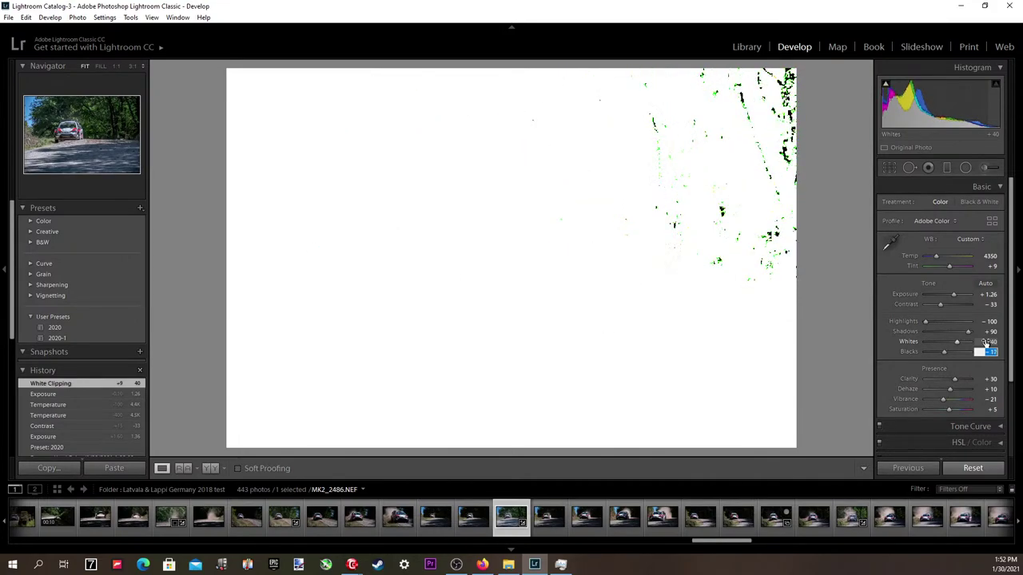
pyautogui.press('Up')
pyautogui.press('Up')
pyautogui.press('Up')
pyautogui.press('Up')
pyautogui.press('Up')
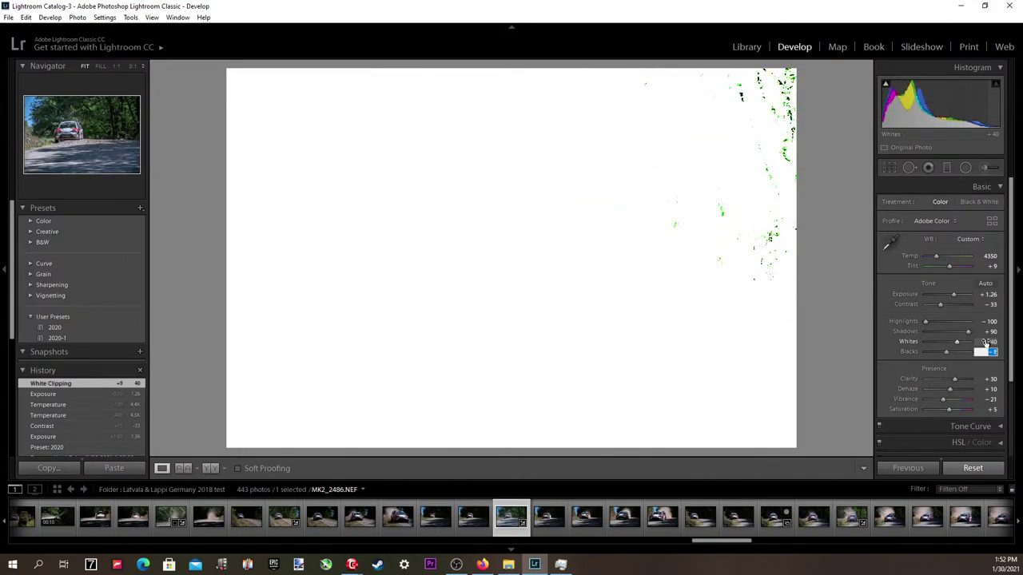
pyautogui.press('Up')
pyautogui.press('Up')
pyautogui.press('Up')
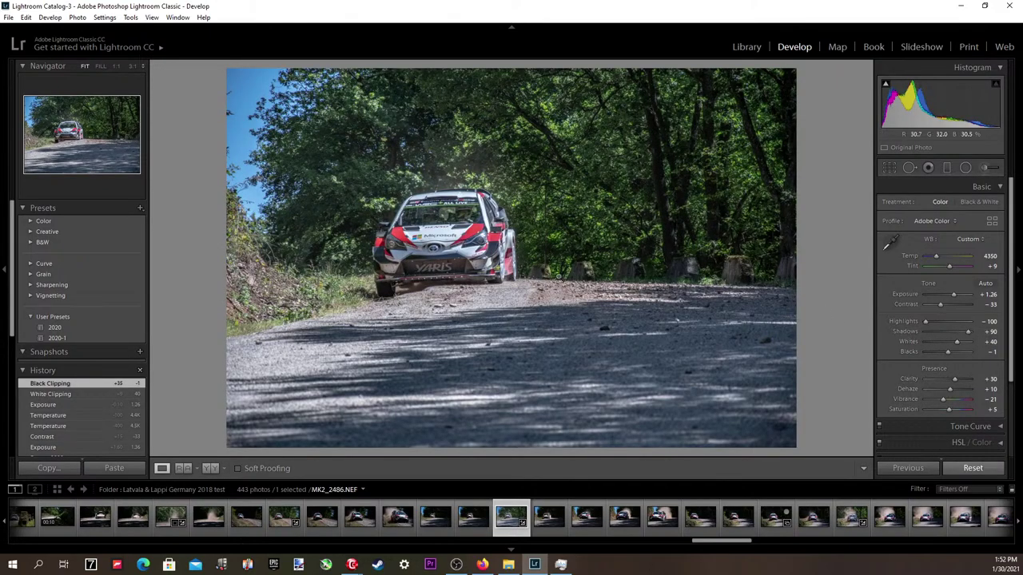
# Lower the exposure of MK2_2486 to +1.16 and check the car and roadside up close.
pyautogui.click(443, 266)
pyautogui.click(443, 266)
pyautogui.click(989, 294)
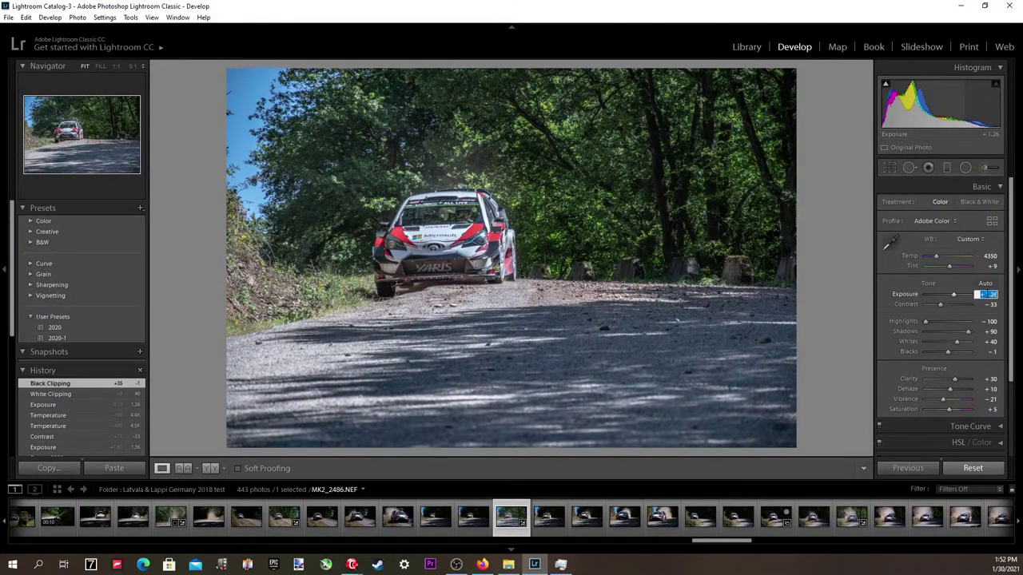
pyautogui.press('Down')
pyautogui.press('Return')
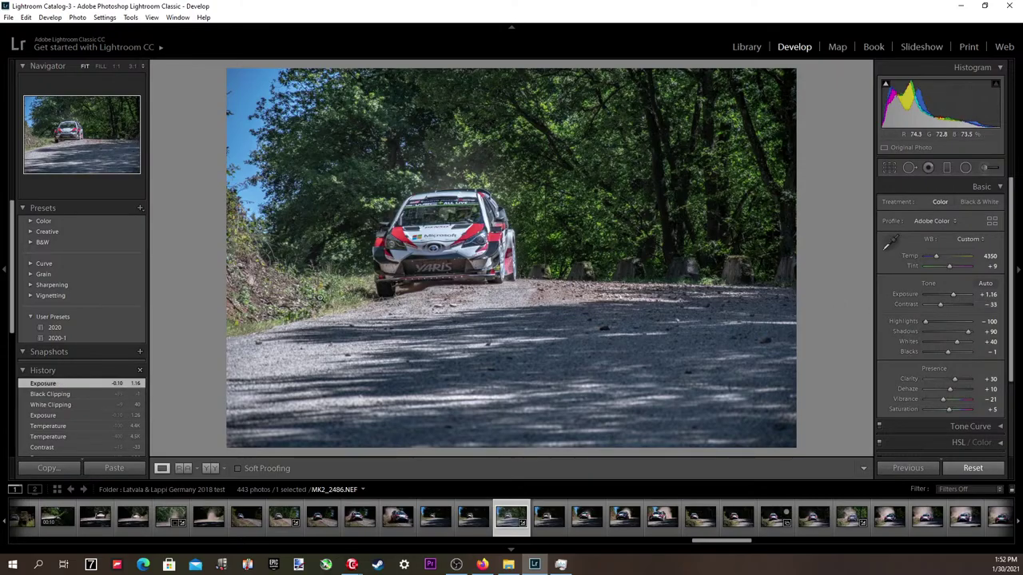
pyautogui.click(324, 286)
pyautogui.click(324, 285)
# Open the watermark editor from the export settings of MK2_2486 and anchor the text watermark at the middle of the left edge.
pyautogui.click(8, 16)
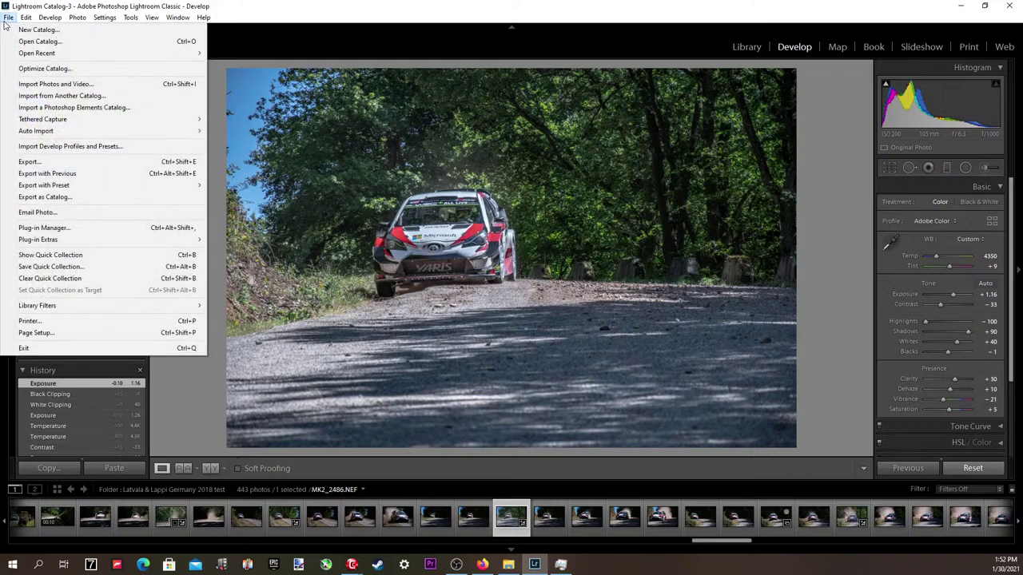
pyautogui.click(29, 162)
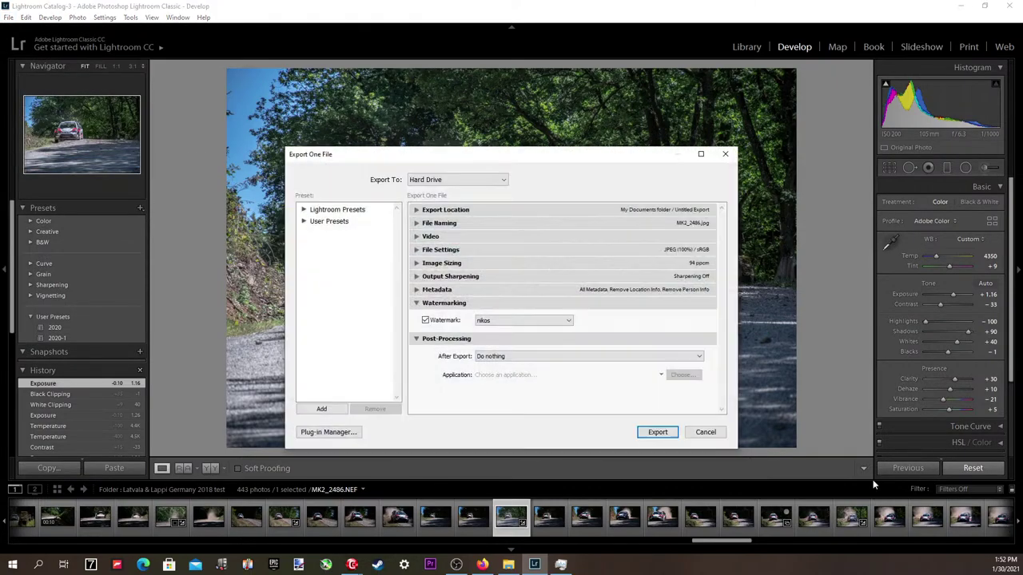
pyautogui.click(551, 321)
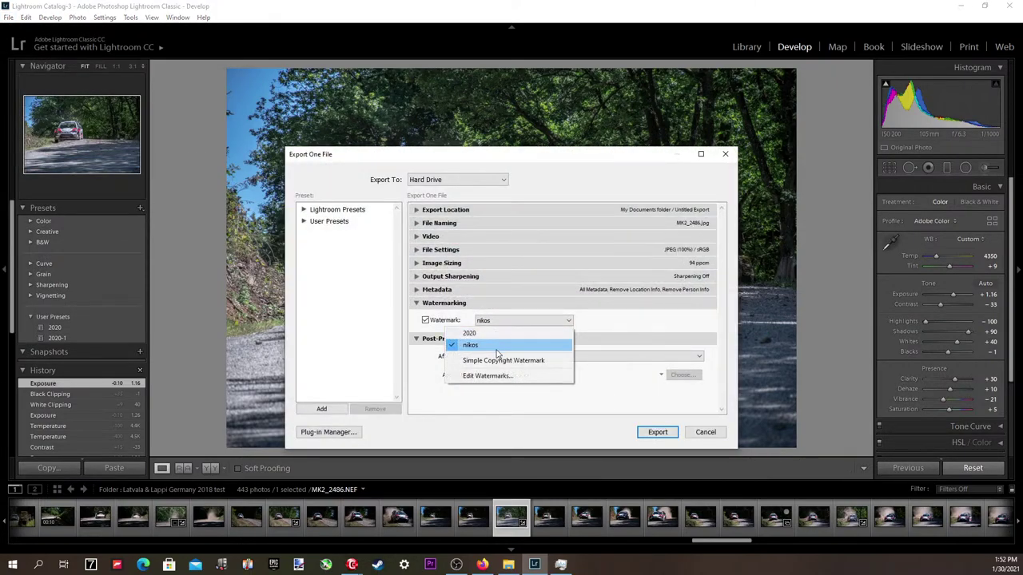
pyautogui.click(497, 376)
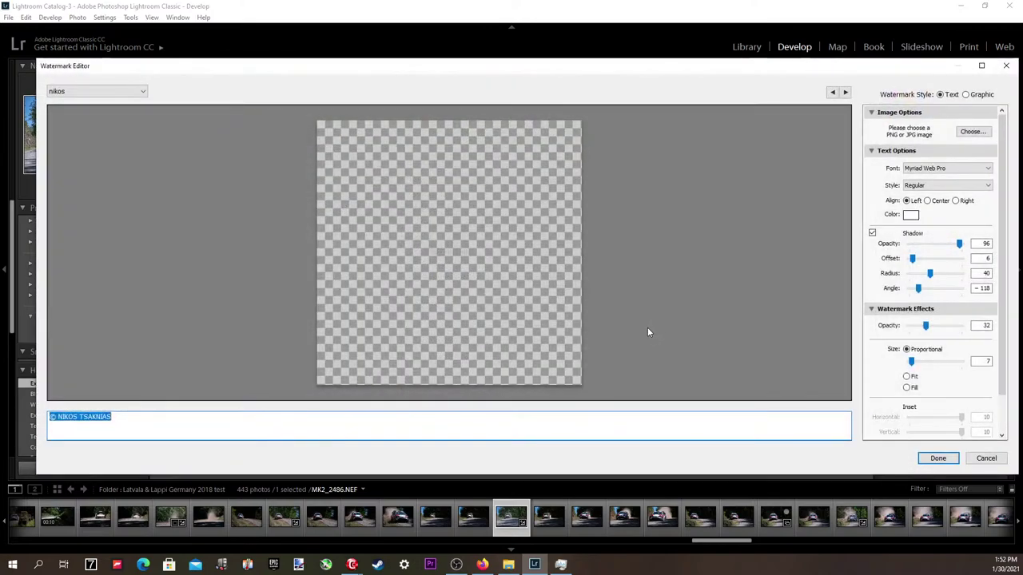
pyautogui.scroll(-2, 927, 400)
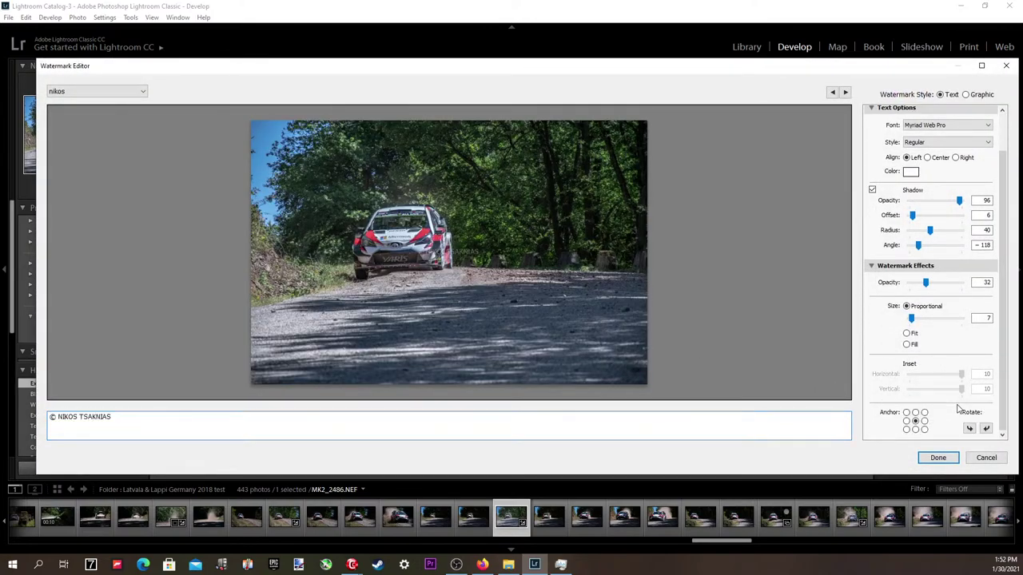
pyautogui.click(925, 422)
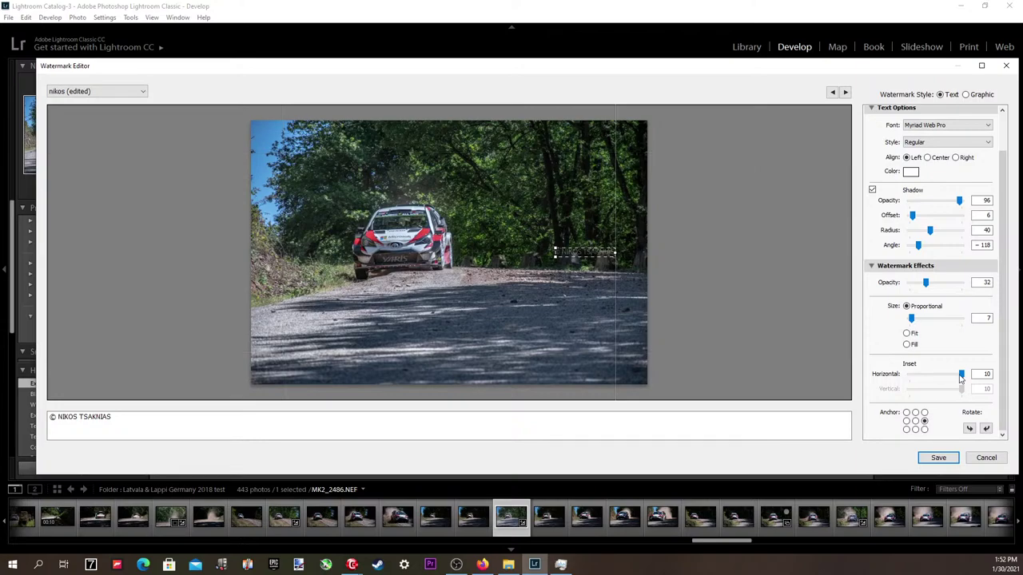
pyautogui.click(906, 422)
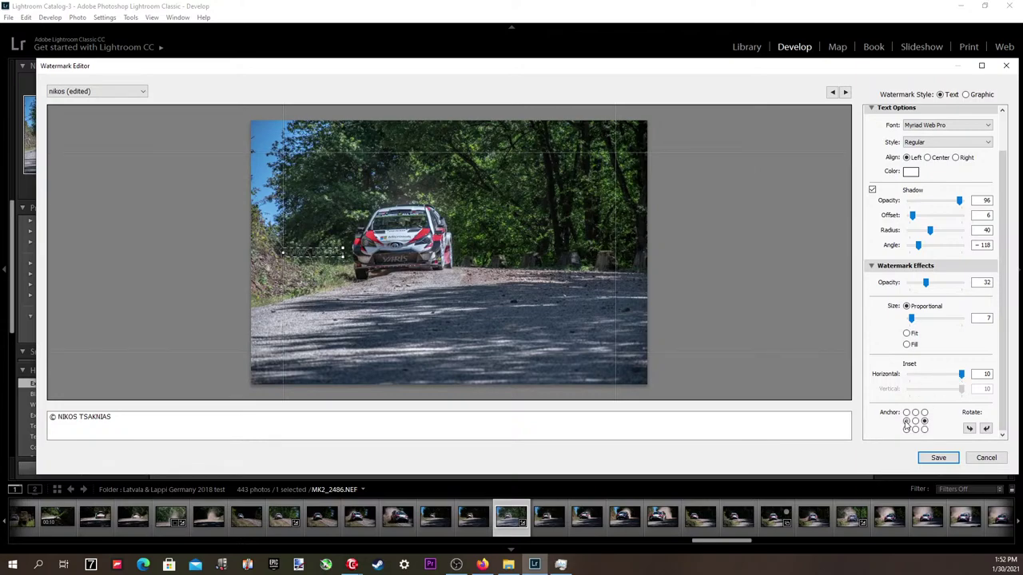
# Set the watermark's proportional size to 8 and update the current watermark preset with the changes.
pyautogui.click(981, 319)
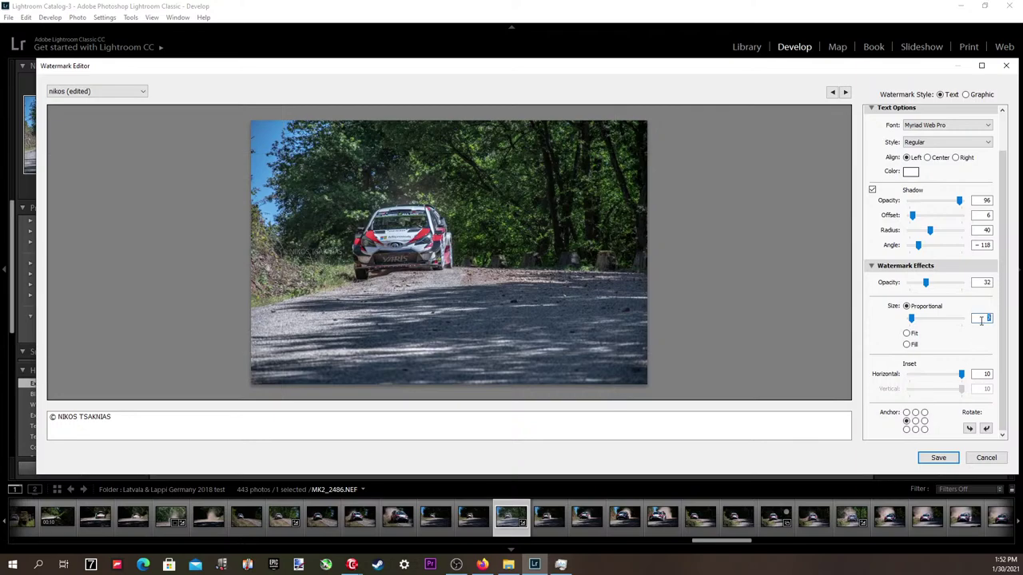
pyautogui.press('Up')
pyautogui.click(85, 91)
pyautogui.click(135, 172)
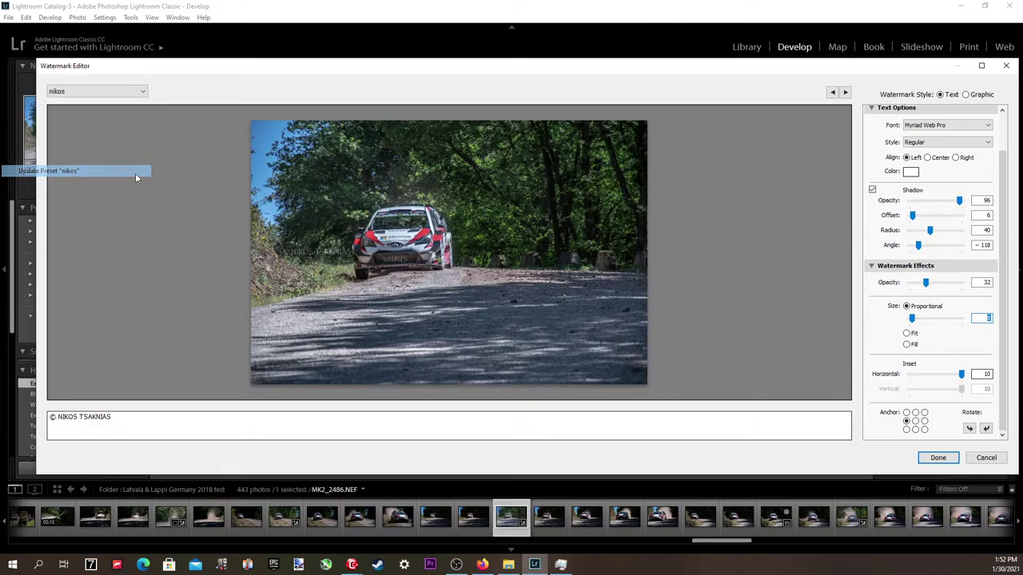
# Accept the watermark and export MK2_2486 to the hard drive under a unique file name.
pyautogui.click(938, 458)
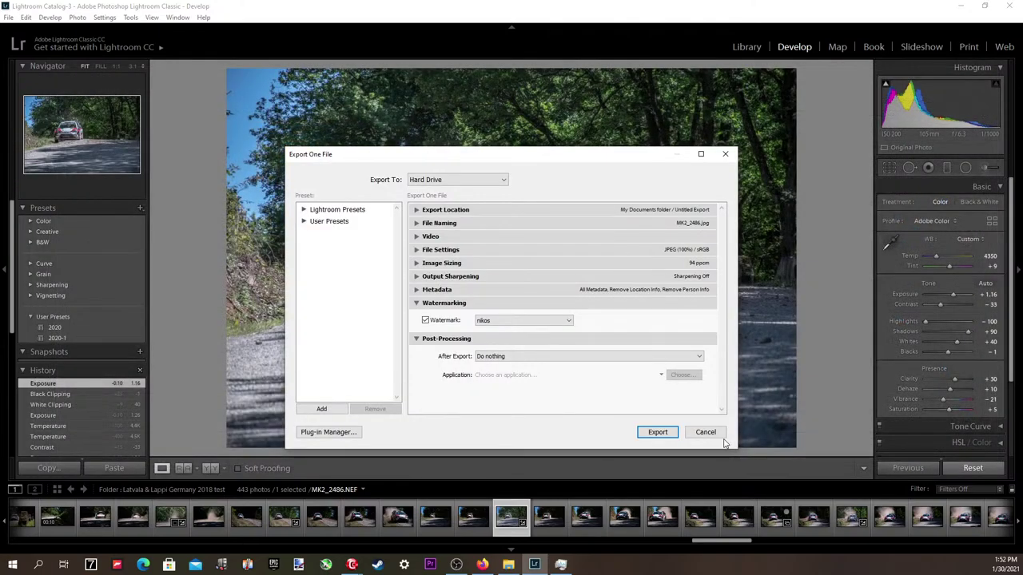
pyautogui.click(667, 433)
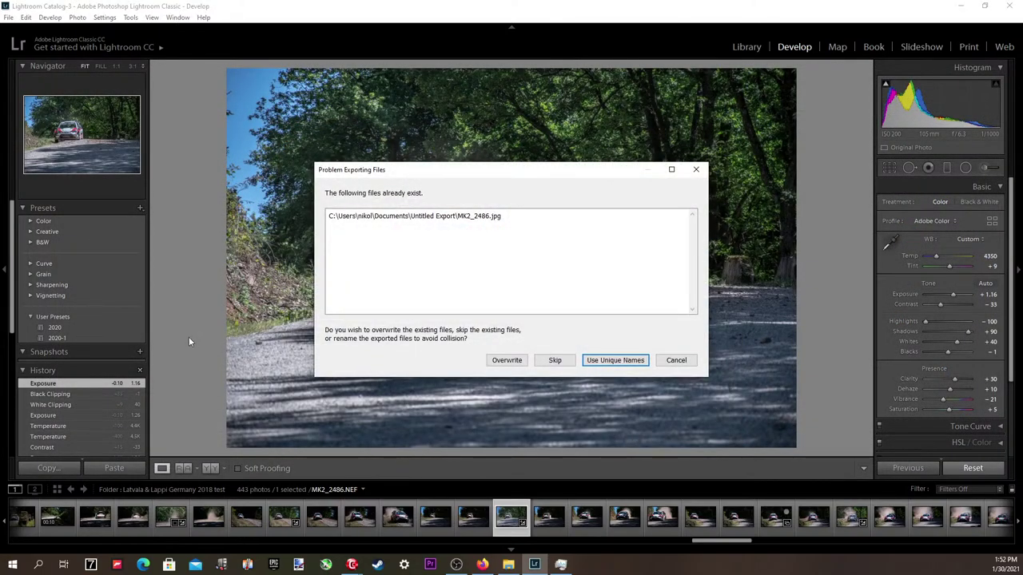
pyautogui.click(609, 363)
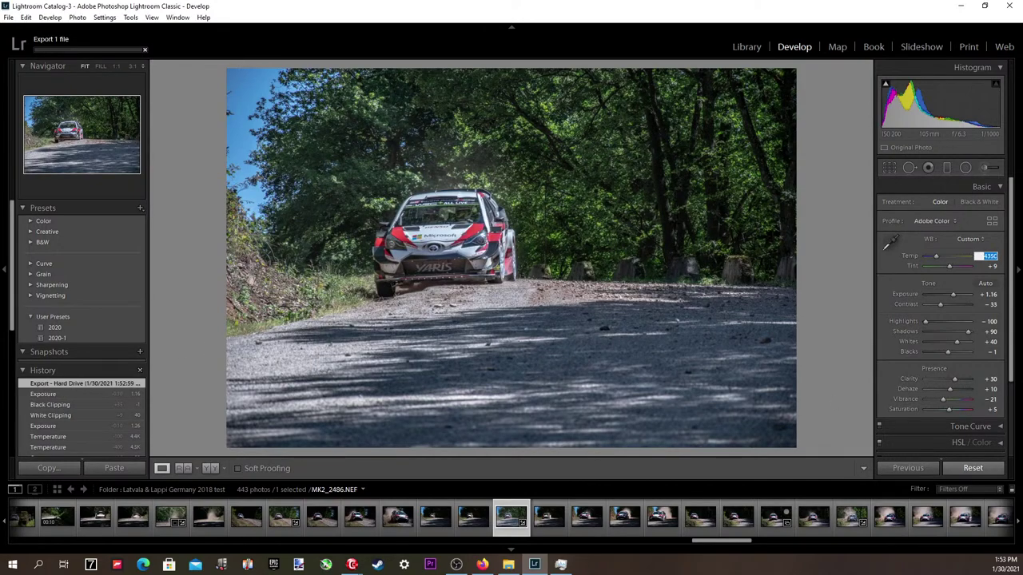
# Switch to File Explorer and inspect the exported MK2_2486 image from the Untitled Export folder in full screen.
pyautogui.hotkey('alt', 'Tab')
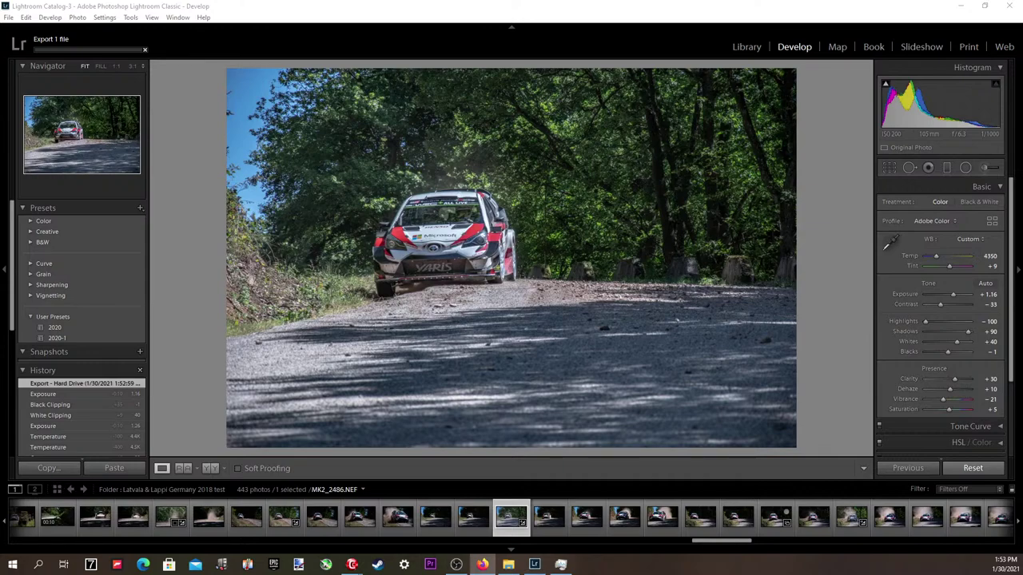
pyautogui.click(509, 565)
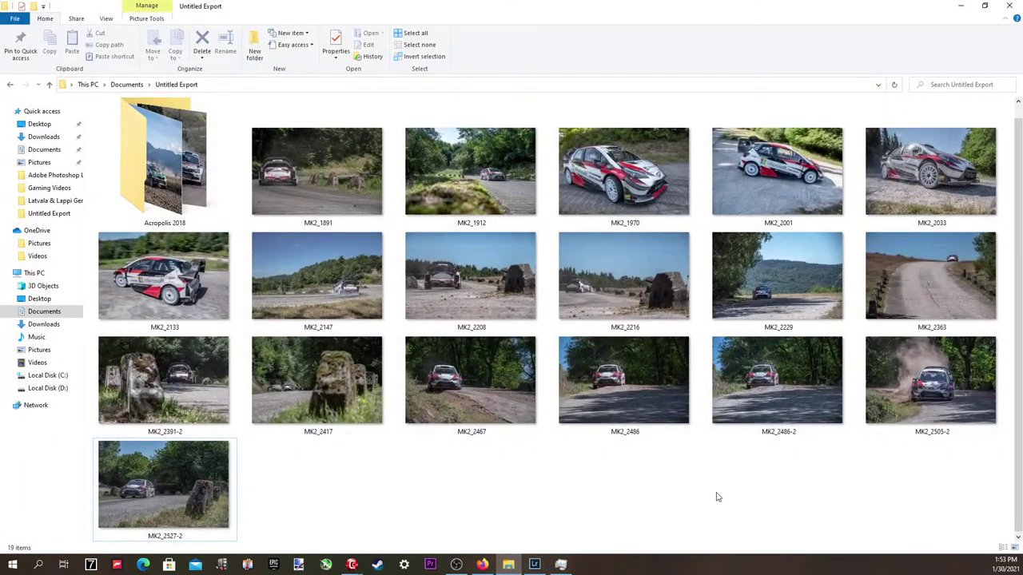
pyautogui.doubleClick(601, 389)
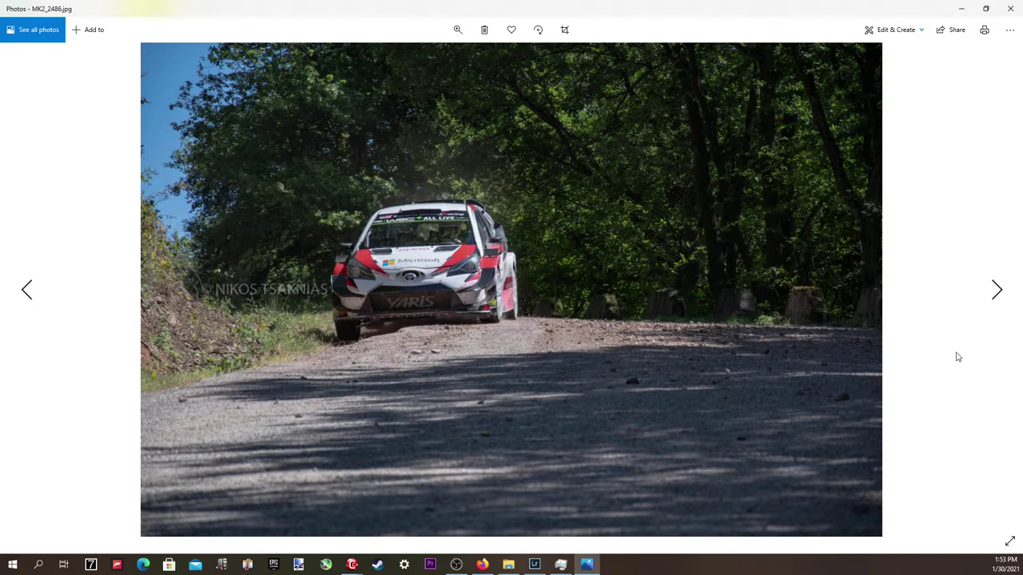
pyautogui.click(1010, 541)
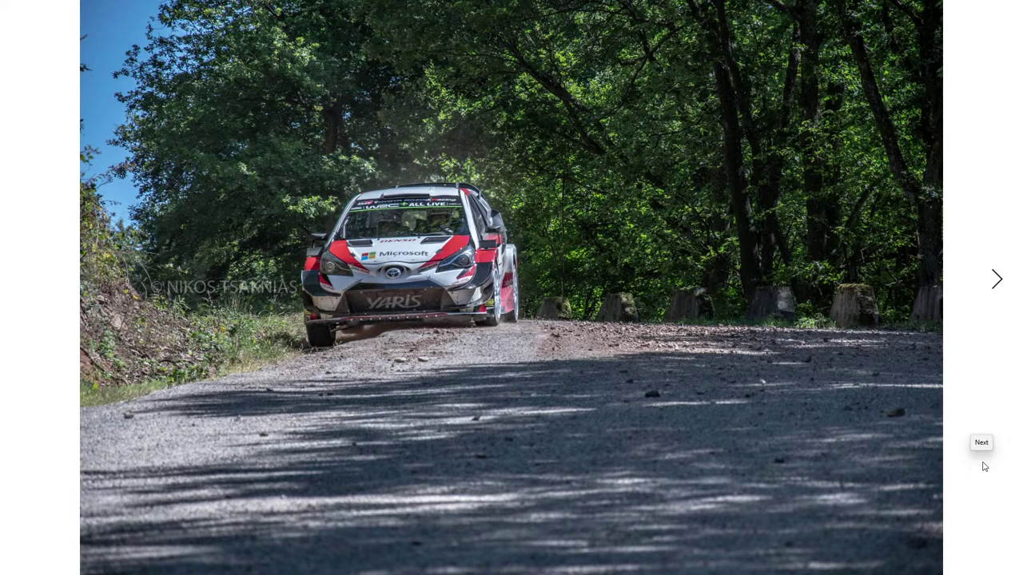
pyautogui.click(1009, 6)
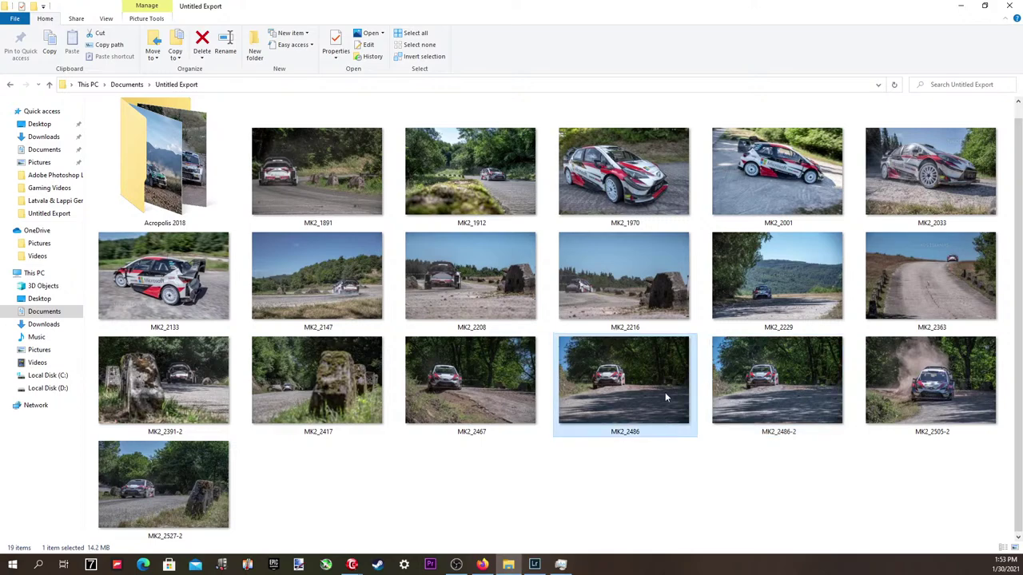
# Delete the older MK2_2486 export from the Untitled Export folder and open MK2_2467 for editing in Lightroom Classic.
pyautogui.press('Delete')
pyautogui.click(519, 398)
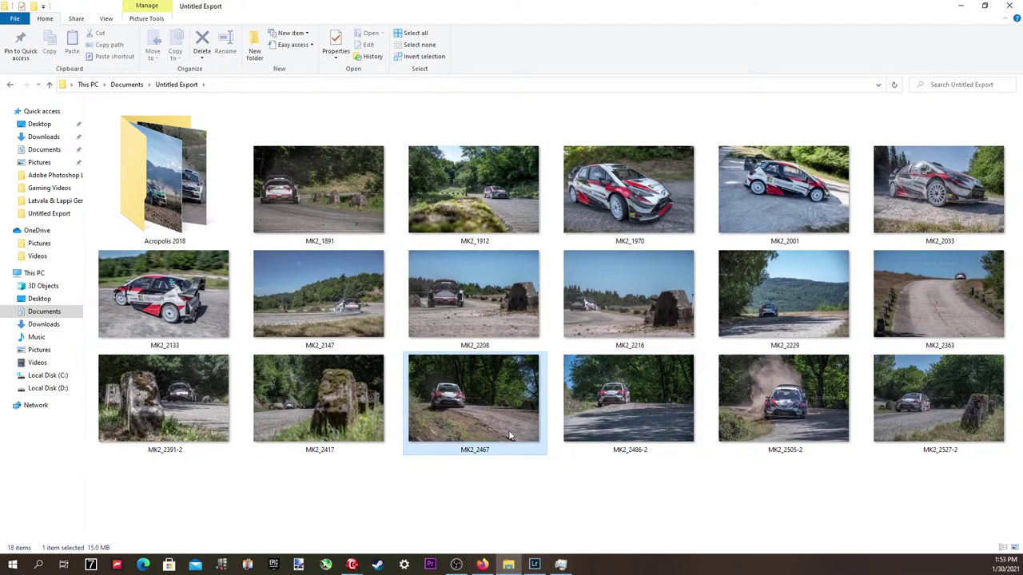
pyautogui.click(535, 565)
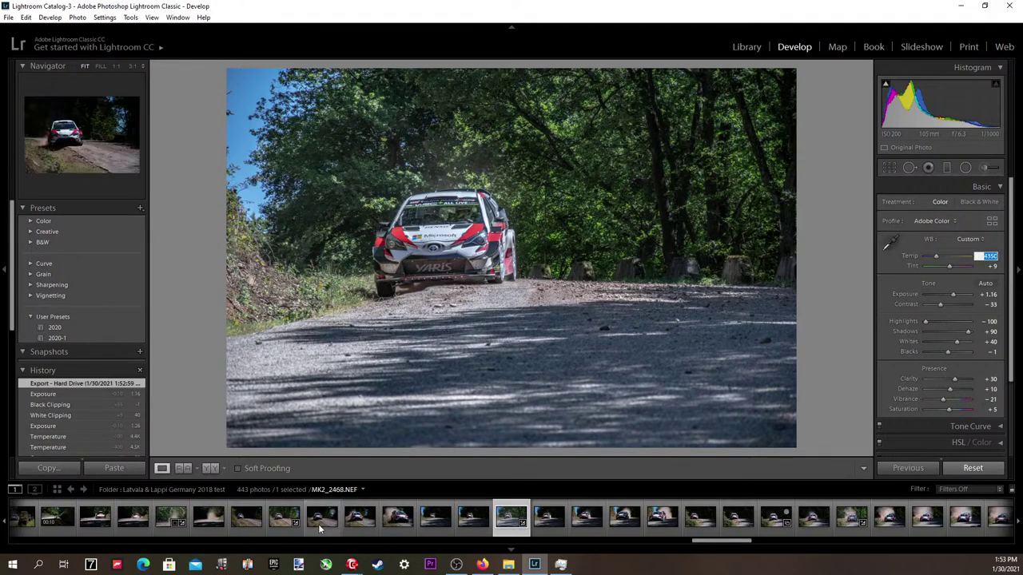
pyautogui.click(292, 522)
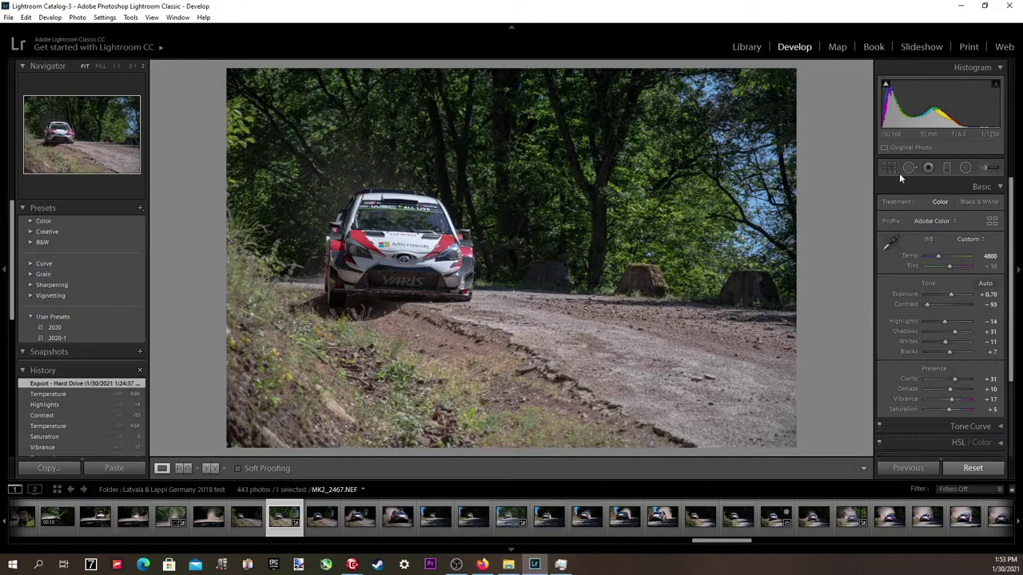
pyautogui.click(93, 340)
pyautogui.click(87, 328)
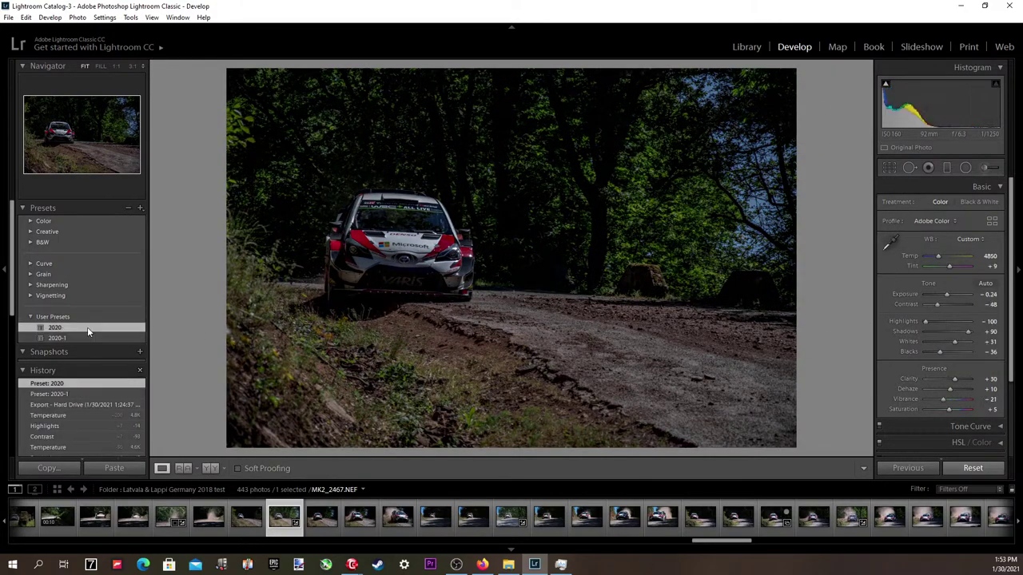
pyautogui.click(986, 283)
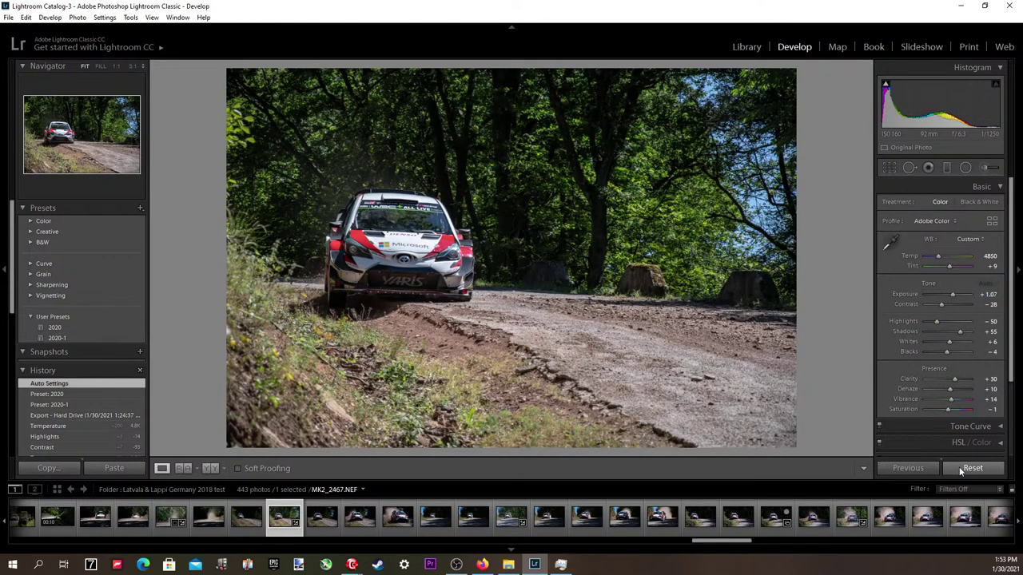
# Reset all develop settings of MK2_2467 and apply the 2020 user preset.
pyautogui.click(959, 466)
pyautogui.click(41, 327)
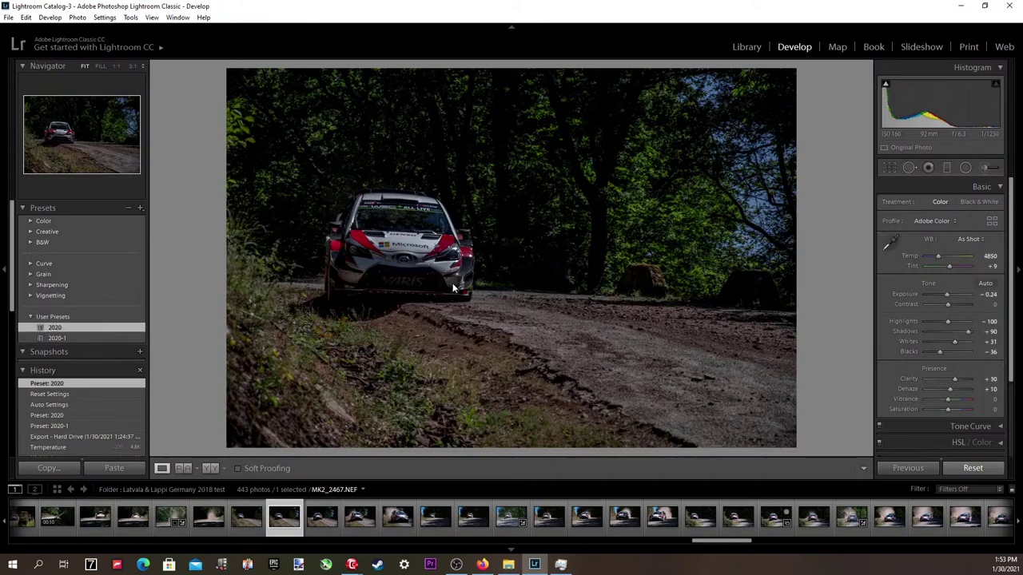
# Raise the exposure of MK2_2467 to +1.36.
pyautogui.click(988, 294)
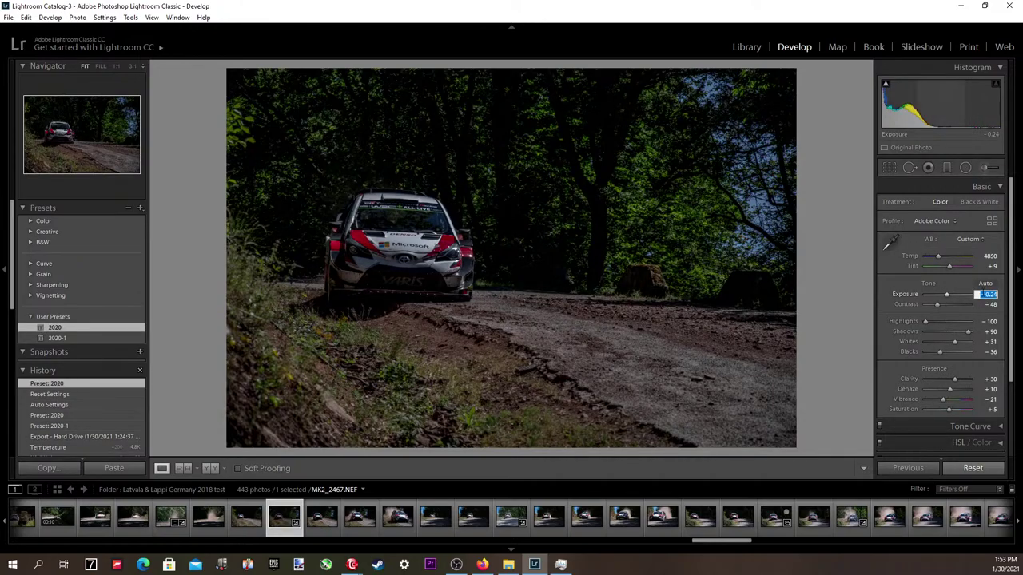
pyautogui.press('Up')
pyautogui.press('Up')
pyautogui.press('Up')
pyautogui.press('Up')
pyautogui.press('Up')
pyautogui.press('Up')
pyautogui.press('Up')
pyautogui.press('Up')
pyautogui.press('Up')
pyautogui.press('Up')
pyautogui.press('Up')
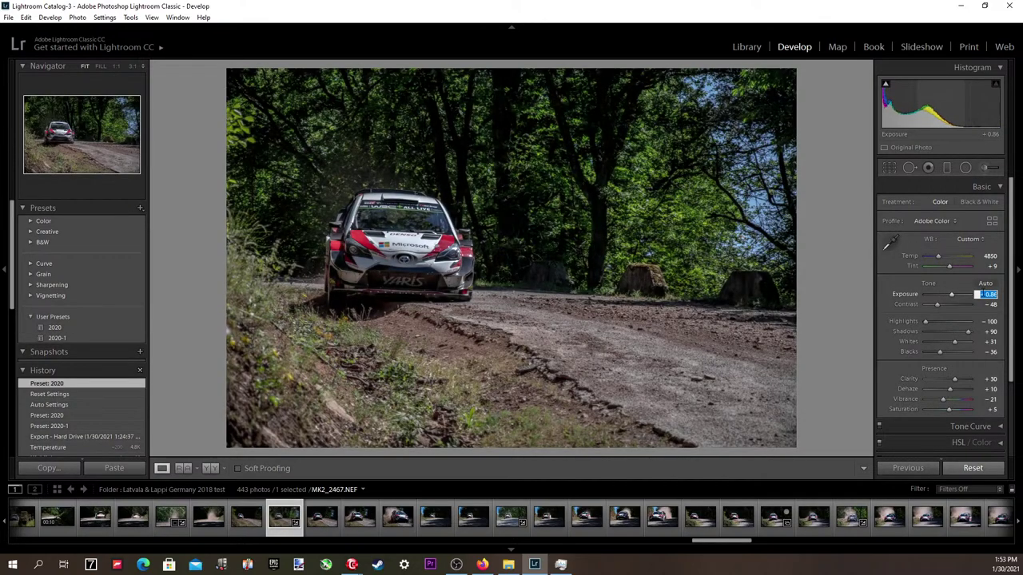
pyautogui.press('Up')
pyautogui.press('Up')
pyautogui.press('Up')
pyautogui.press('Up')
pyautogui.press('Up')
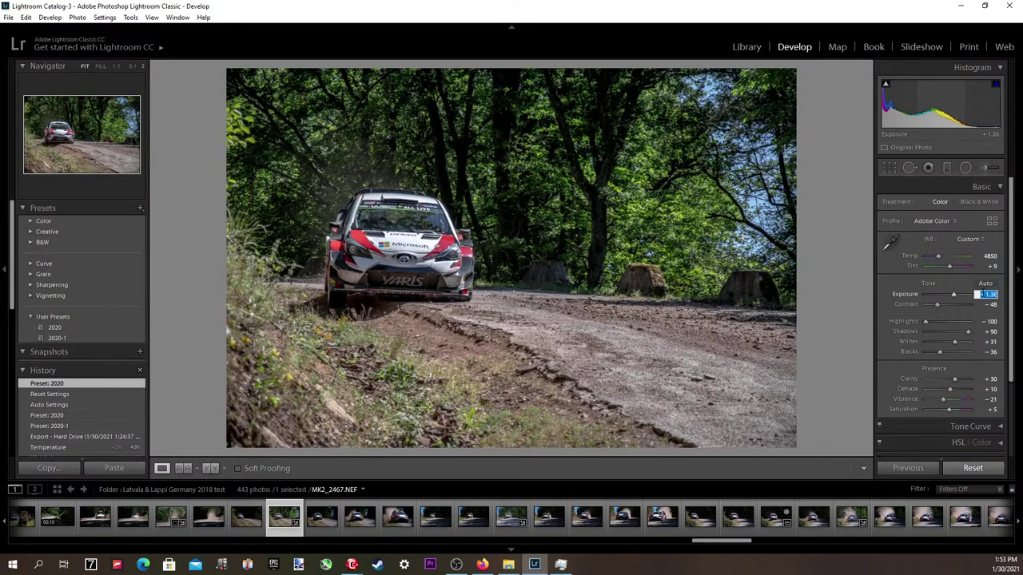
# Set the contrast of MK2_2467 to -40 and lower the white balance temperature to 4350.
pyautogui.click(938, 306)
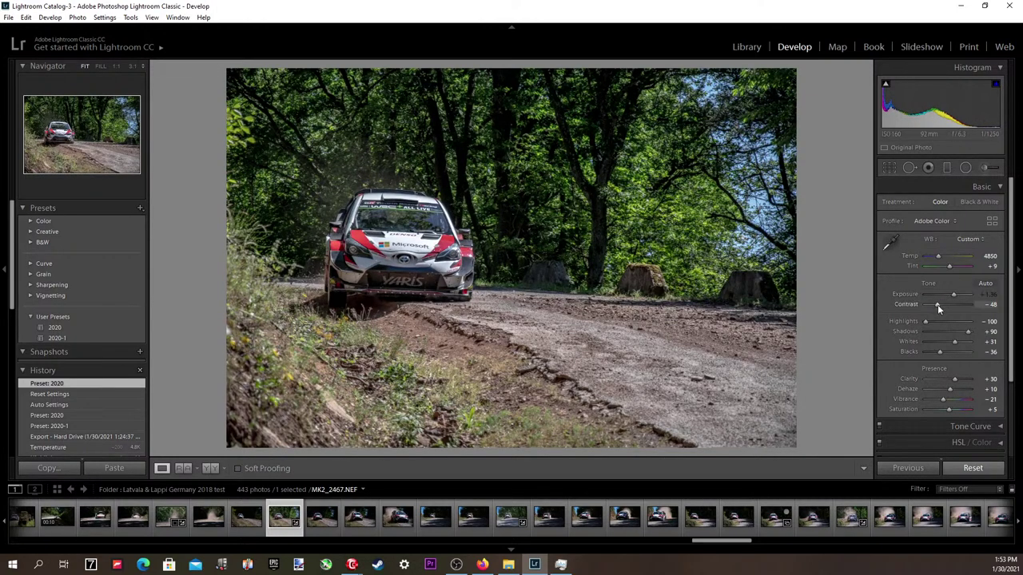
pyautogui.moveTo(937, 304); pyautogui.dragTo(940, 303)
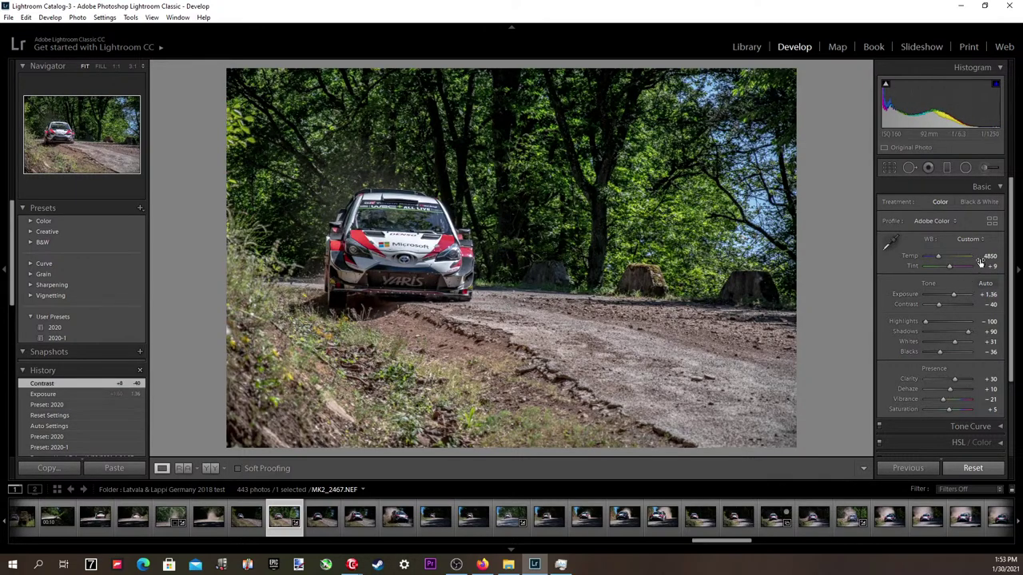
pyautogui.click(987, 255)
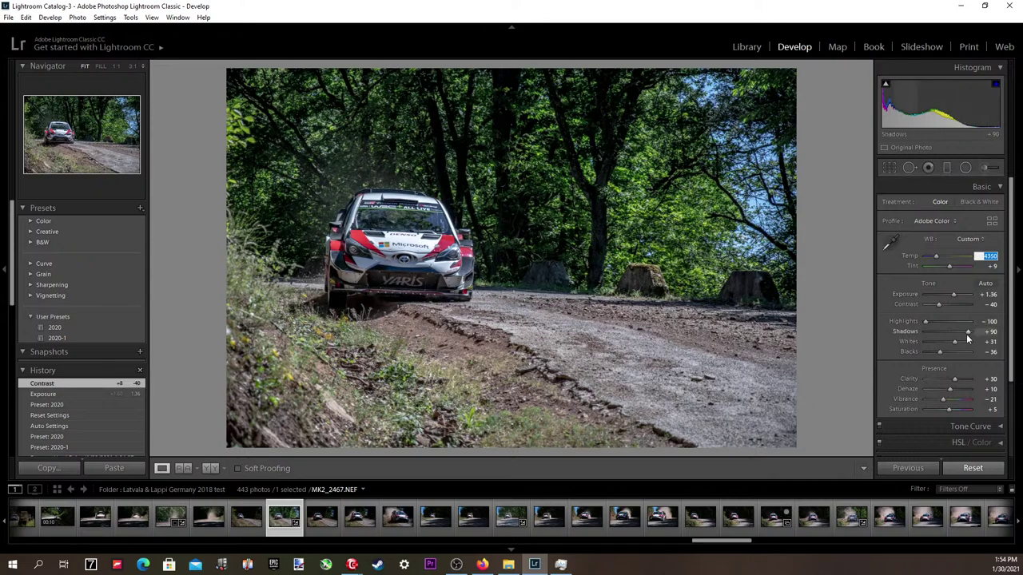
# Set the highlights of MK2_2467 to -95 and the shadows to +90.
pyautogui.press('Return')
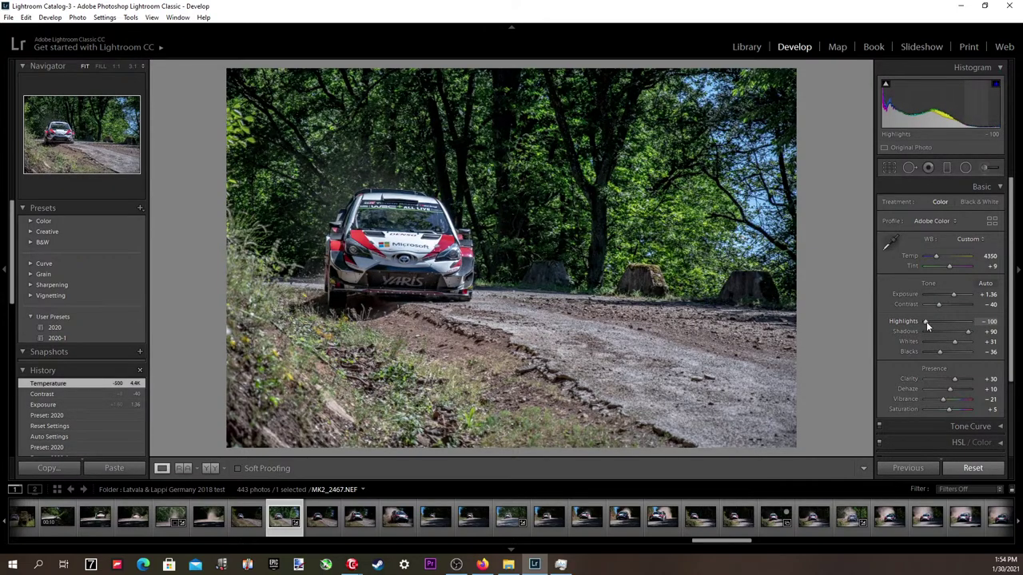
pyautogui.moveTo(927, 321); pyautogui.dragTo(928, 321)
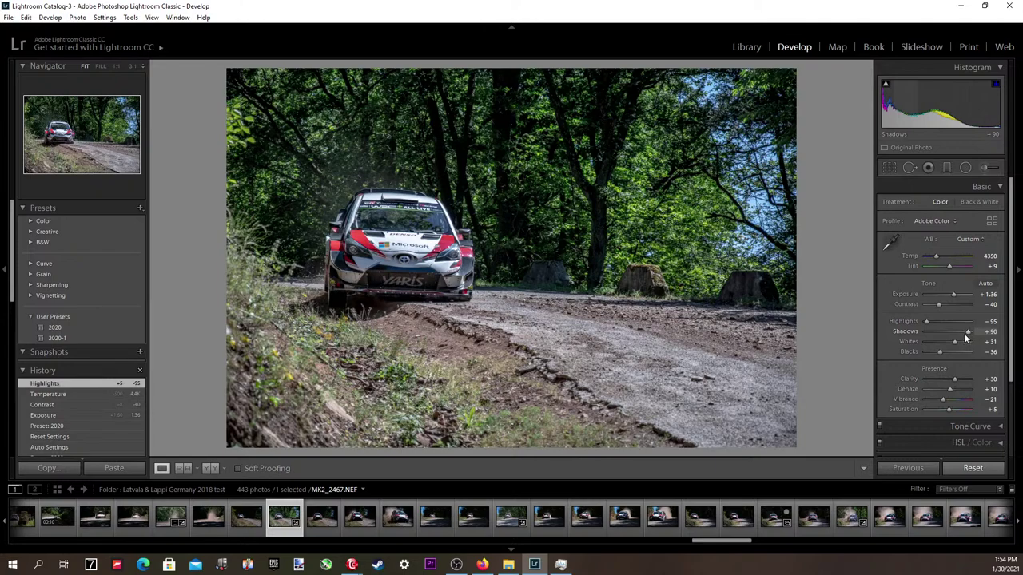
pyautogui.moveTo(969, 335)
pyautogui.mouseDown()
pyautogui.moveTo(959, 334)
pyautogui.moveTo(967, 334)
pyautogui.mouseUp()
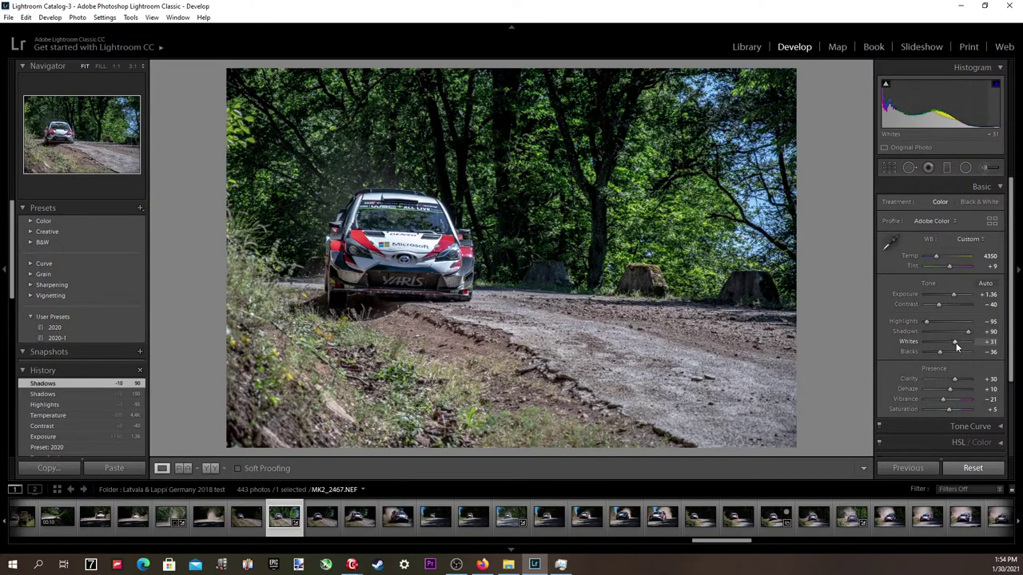
# Lower the whites of MK2_2467 to +11 while viewing the clipping preview.
pyautogui.click(992, 342)
pyautogui.hotkey('alt', 'Up')
pyautogui.hotkey('alt', 'Up')
pyautogui.hotkey('alt', 'Up')
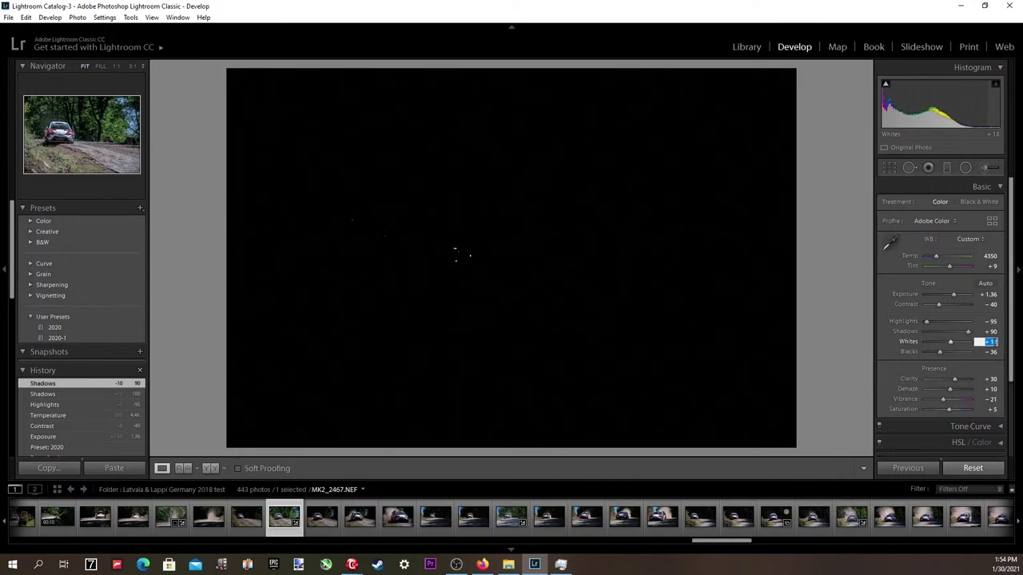
# Raise the blacks of MK2_2467 to 0 while viewing the clipping preview.
pyautogui.press('Tab')
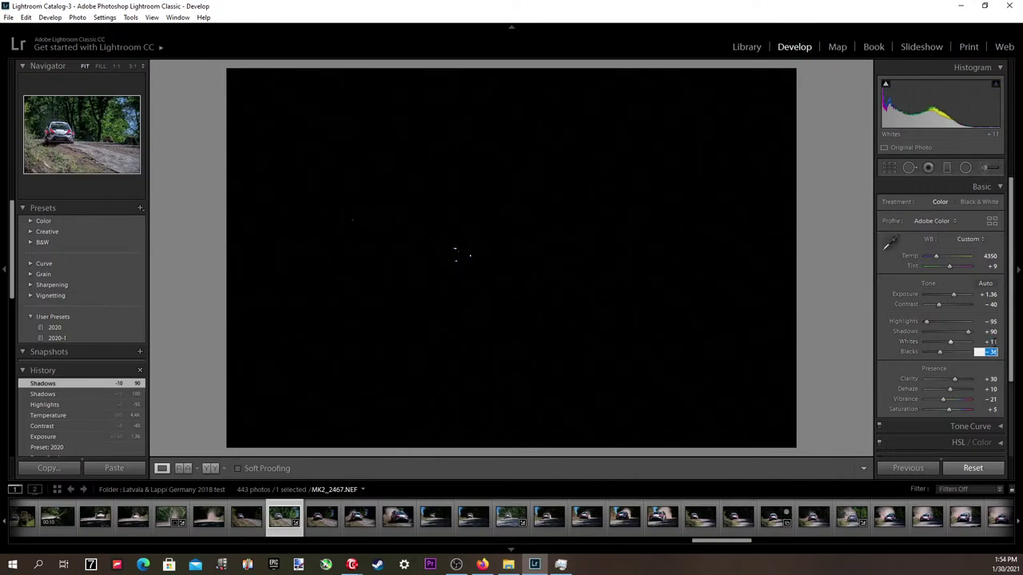
pyautogui.hotkey('alt', 'Down')
pyautogui.hotkey('alt', 'Up')
pyautogui.hotkey('alt', 'Up')
pyautogui.hotkey('alt', 'Up')
pyautogui.hotkey('alt', 'Up')
pyautogui.hotkey('alt', 'Up')
pyautogui.hotkey('alt', 'Up')
pyautogui.hotkey('alt', 'Up')
pyautogui.hotkey('alt', 'Up')
pyautogui.hotkey('alt', 'Up')
pyautogui.hotkey('alt', 'Up')
pyautogui.hotkey('alt', 'Up')
pyautogui.hotkey('alt', 'Up')
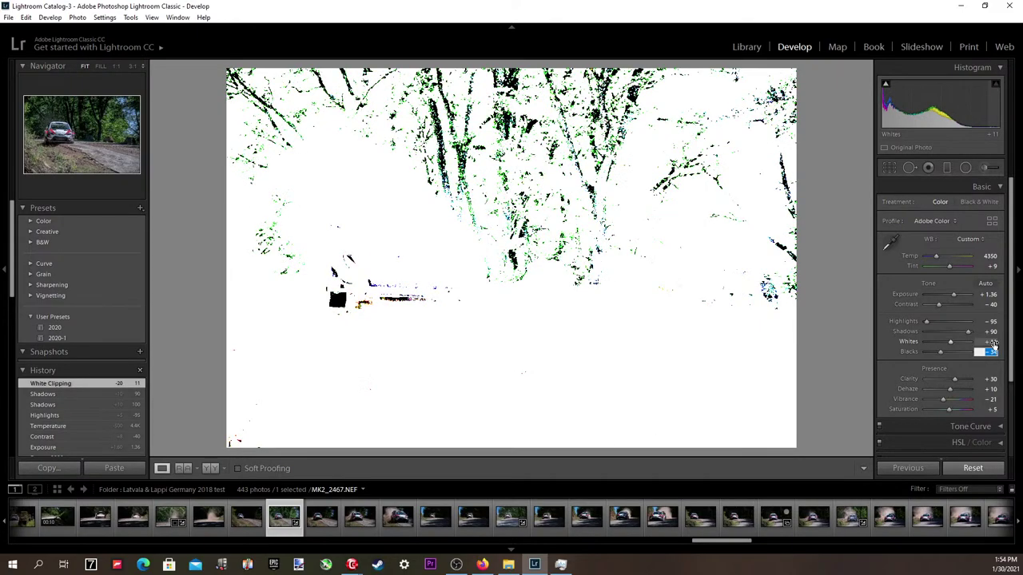
pyautogui.hotkey('alt', 'Up')
pyautogui.hotkey('alt', 'Up')
pyautogui.hotkey('alt', 'Up')
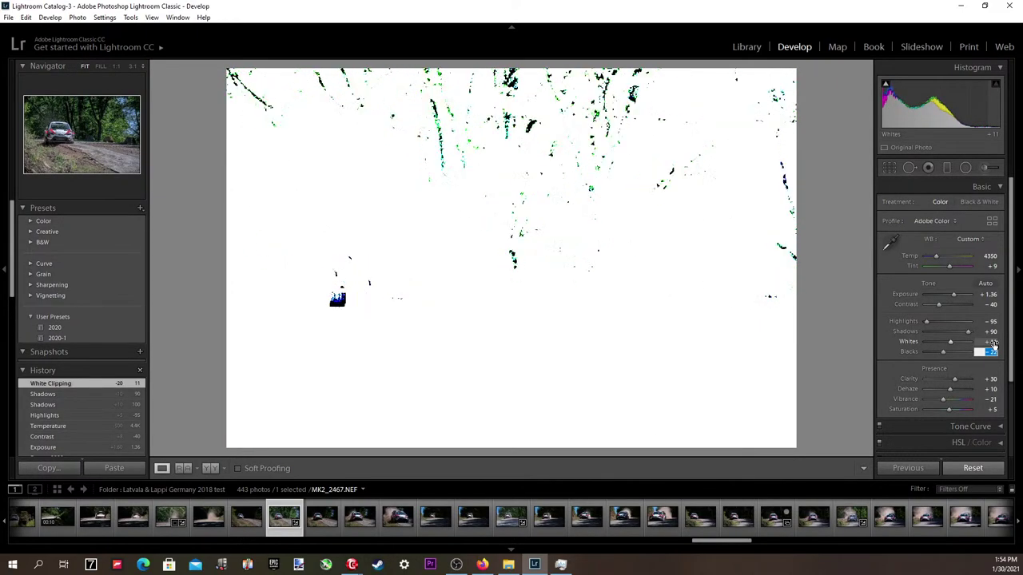
pyautogui.hotkey('alt', 'Up')
pyautogui.hotkey('alt', 'Up')
pyautogui.hotkey('alt', 'Up')
pyautogui.hotkey('alt', 'Up')
pyautogui.hotkey('alt', 'Up')
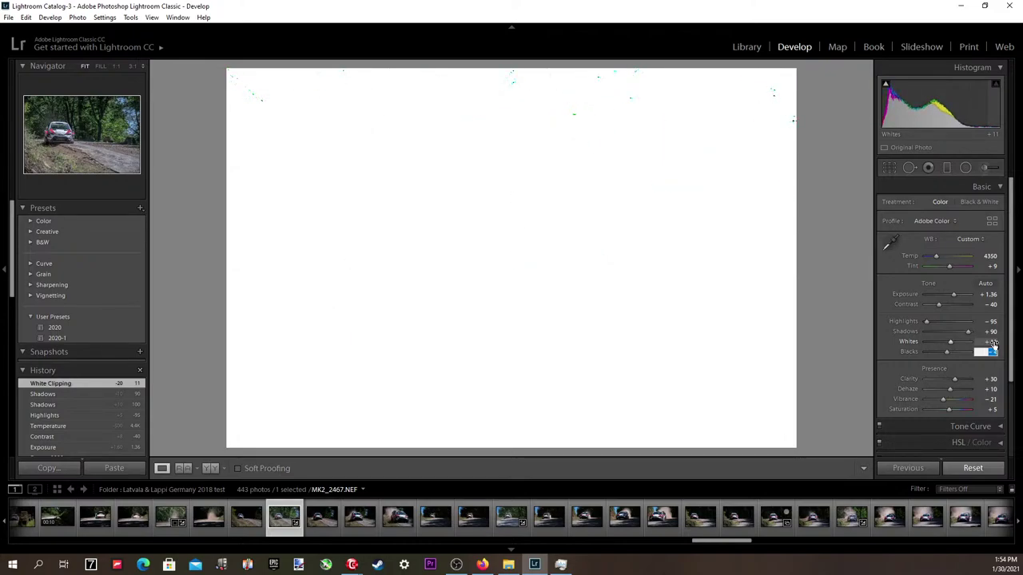
pyautogui.hotkey('alt', 'Up')
pyautogui.hotkey('alt', 'Up')
pyautogui.hotkey('alt', 'Down')
pyautogui.hotkey('alt', 'Down')
pyautogui.hotkey('alt', 'Up')
pyautogui.hotkey('alt', 'Up')
pyautogui.press('Return')
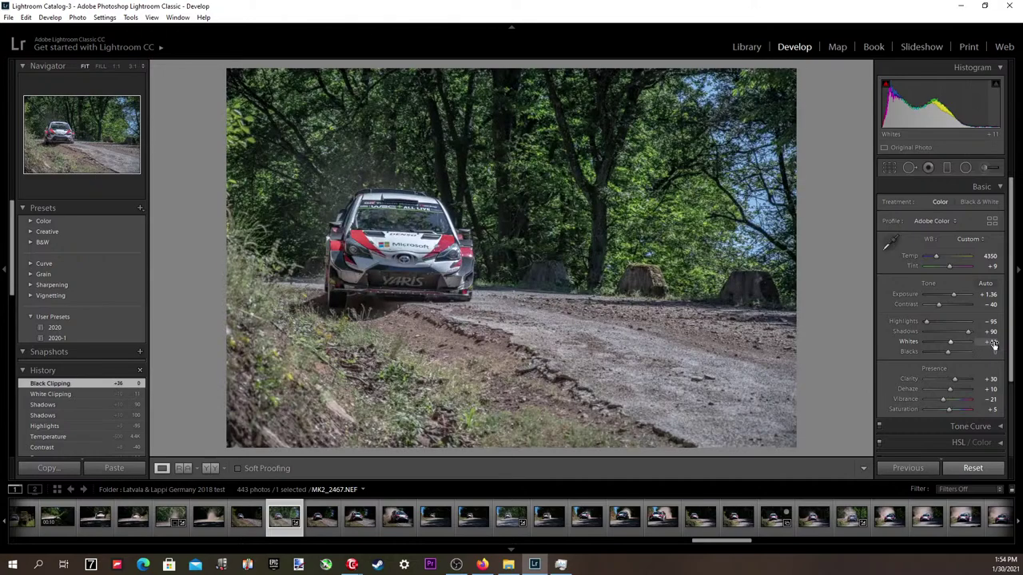
# Lower the exposure of MK2_2467 to +1.26.
pyautogui.click(989, 294)
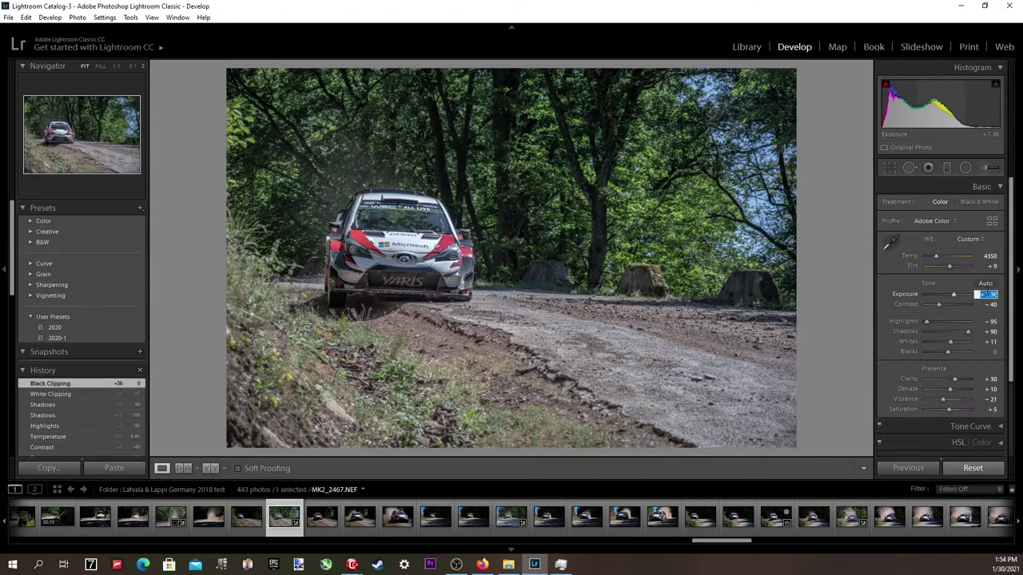
pyautogui.press('Down')
pyautogui.press('Up')
pyautogui.press('Down')
# Set the white balance temperature of MK2_2467 to 4300.
pyautogui.hotkey('shift', 'Tab')
pyautogui.hotkey('shift', 'Tab')
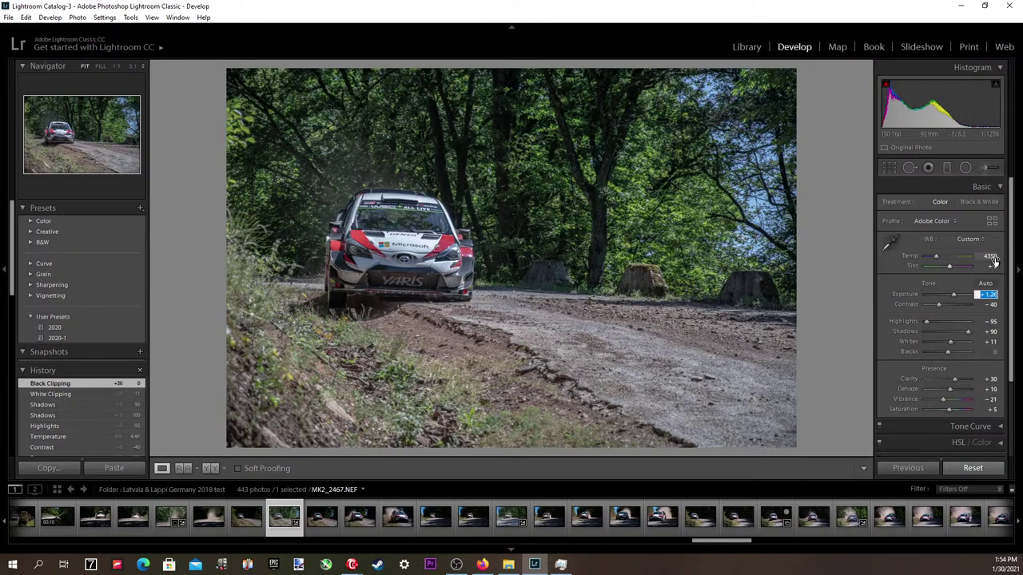
pyautogui.press('Down')
pyautogui.press('Down')
pyautogui.press('Down')
pyautogui.press('Down')
pyautogui.press('Down')
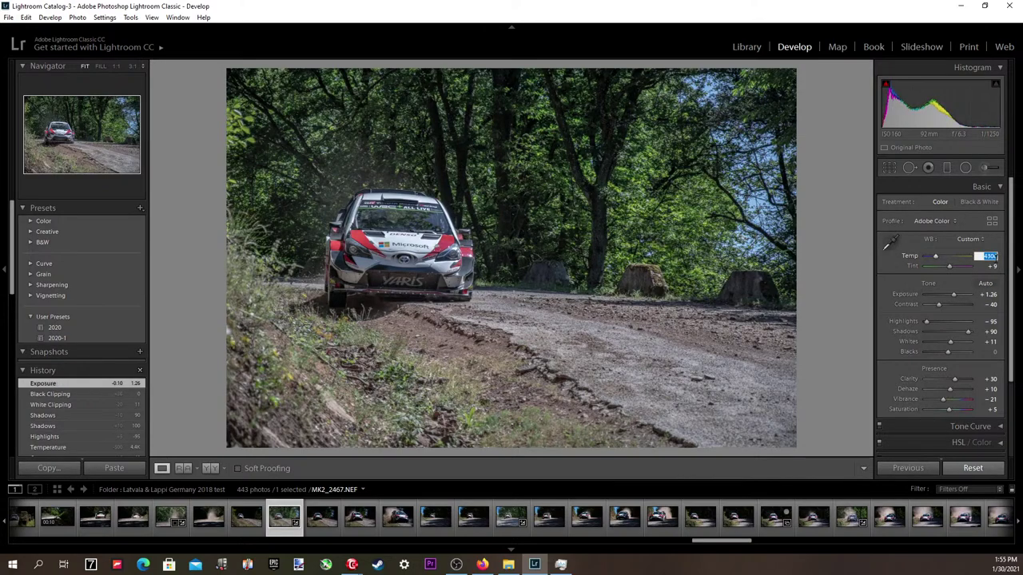
pyautogui.press('Up')
pyautogui.press('Up')
pyautogui.press('Up')
pyautogui.press('Up')
pyautogui.press('Return')
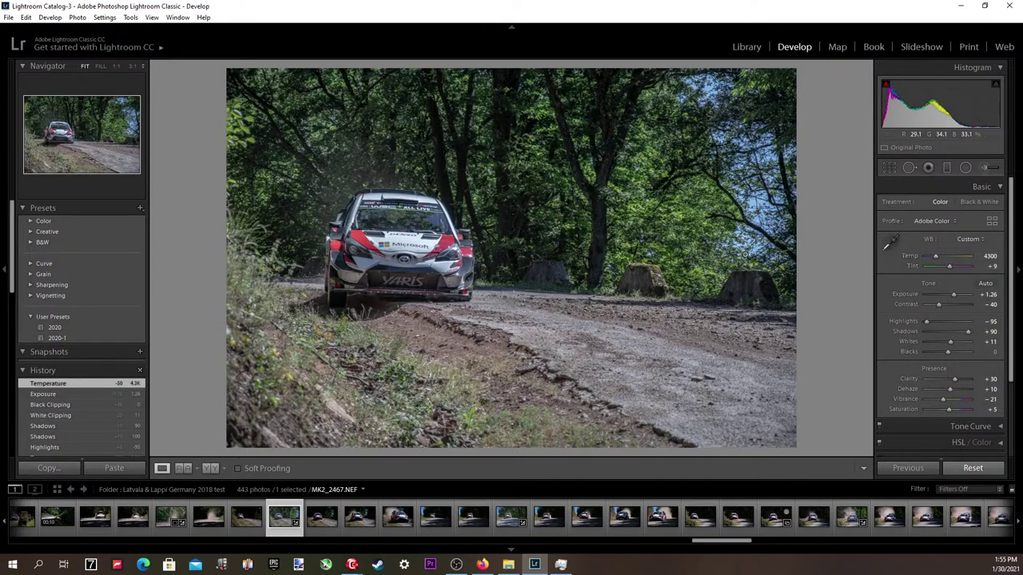
# Open the export settings for MK2_2467 and edit its text watermark so that it is anchored at the centre of the photo.
pyautogui.click(482, 565)
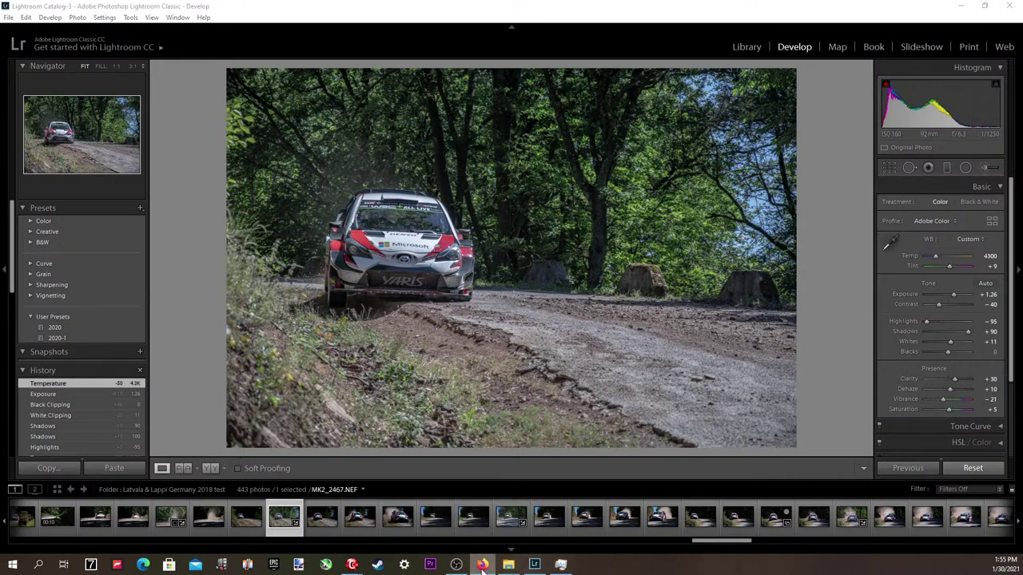
pyautogui.click(7, 22)
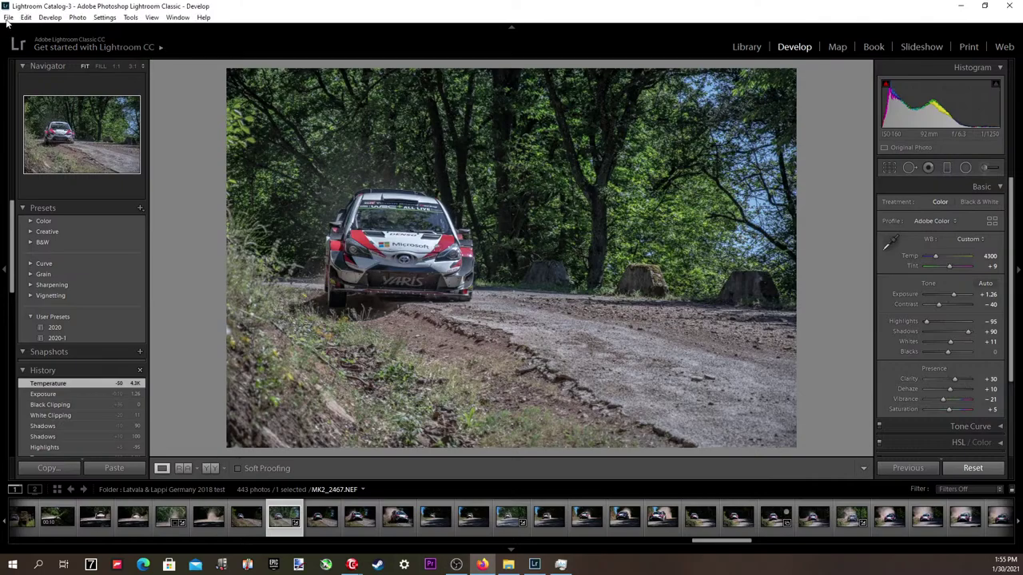
pyautogui.click(8, 17)
pyautogui.click(28, 160)
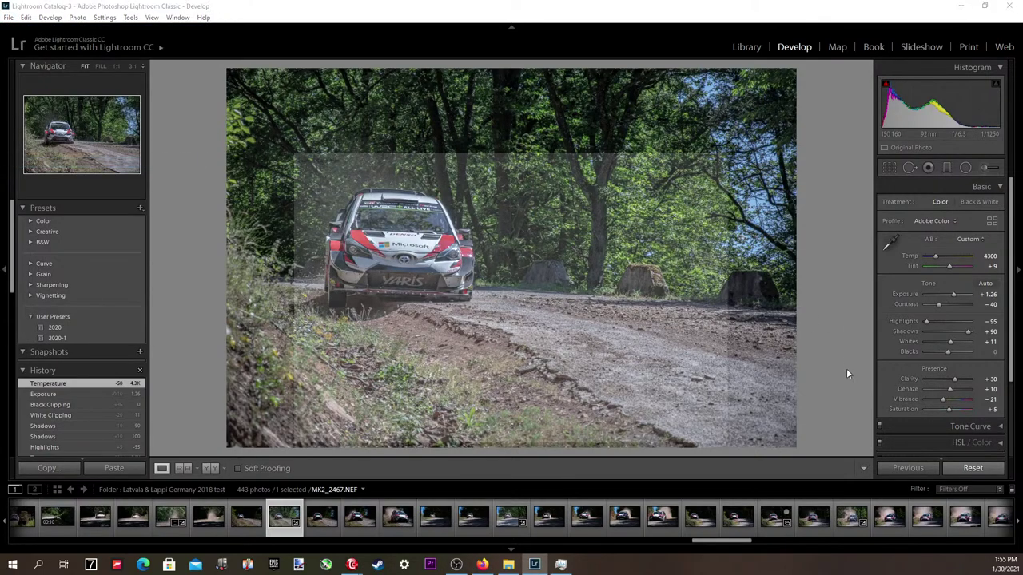
pyautogui.click(525, 322)
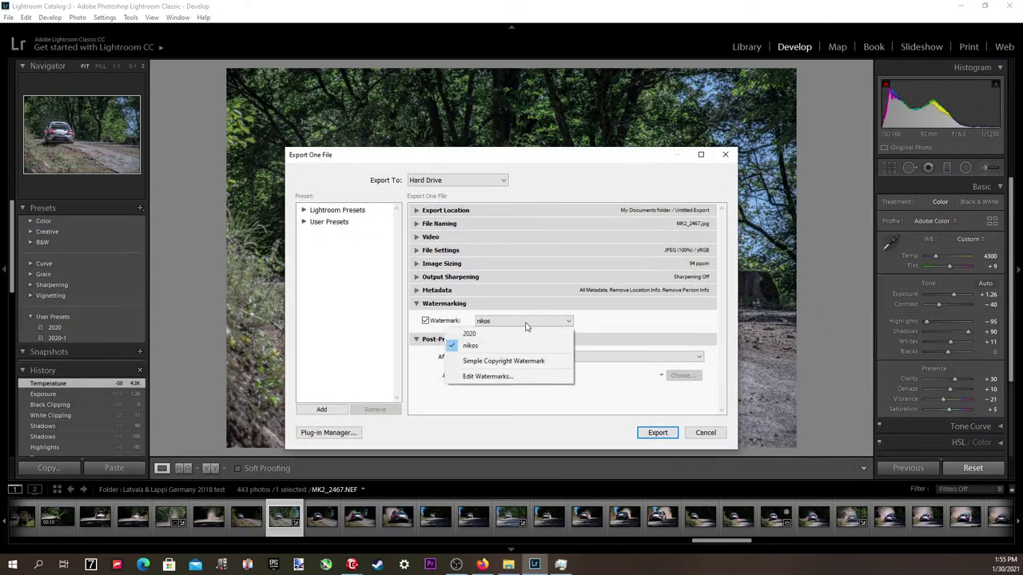
pyautogui.click(487, 377)
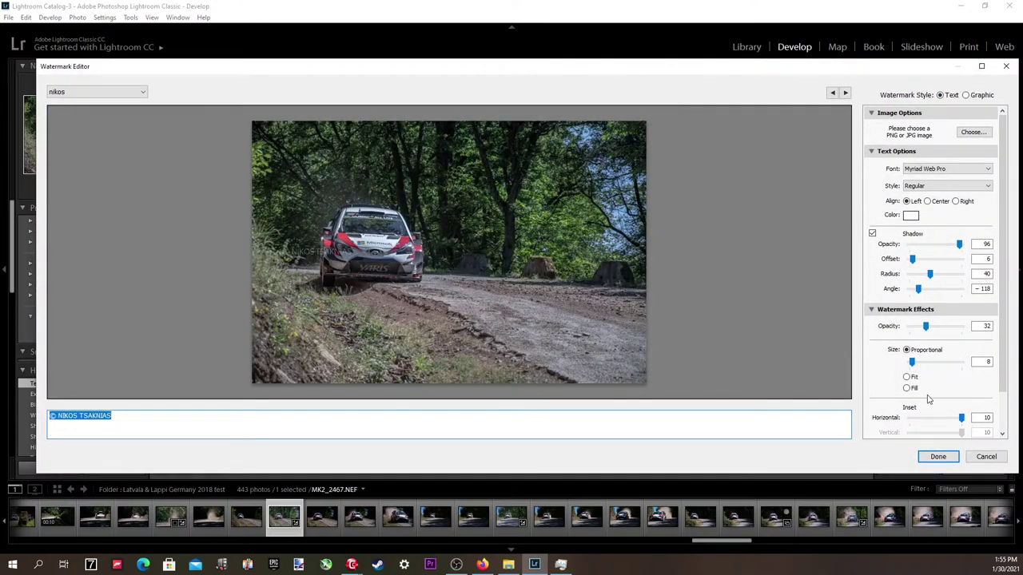
pyautogui.scroll(-1, 927, 404)
pyautogui.click(915, 419)
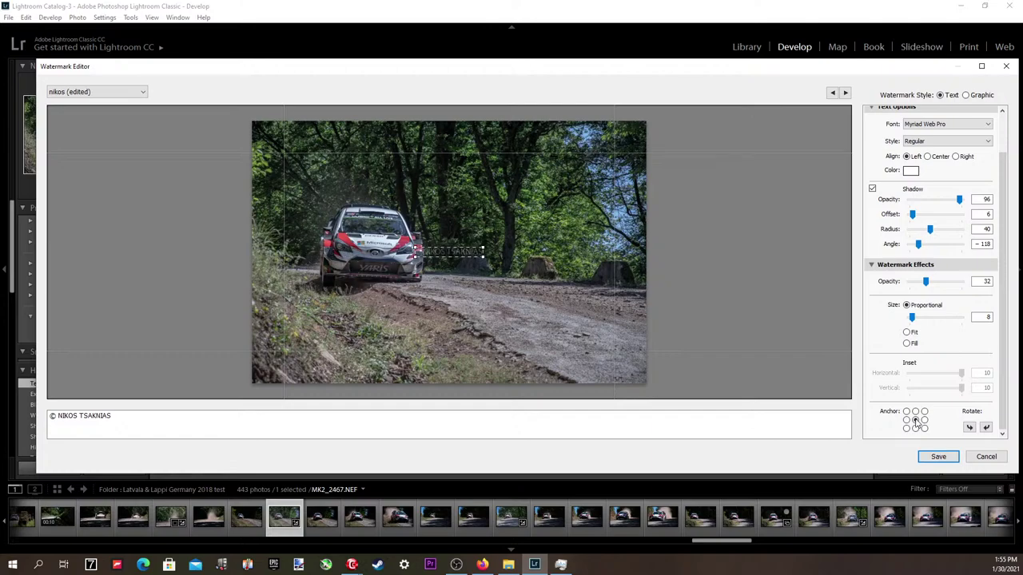
# Reduce the watermark's proportional size to 6, update the current watermark preset with these settings and close the editor.
pyautogui.click(982, 317)
pyautogui.press('Down')
pyautogui.press('Down')
pyautogui.press('Down')
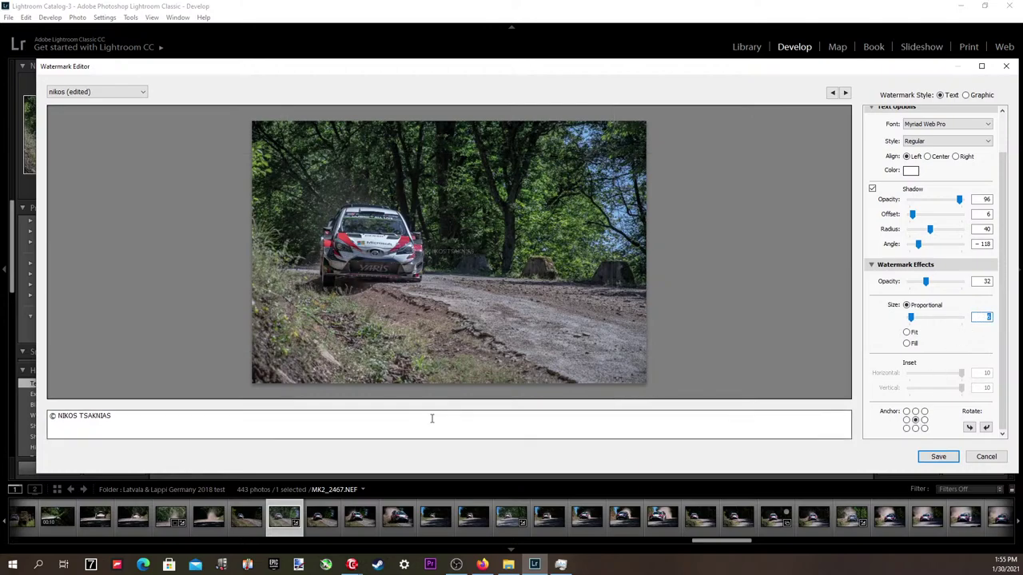
pyautogui.click(119, 93)
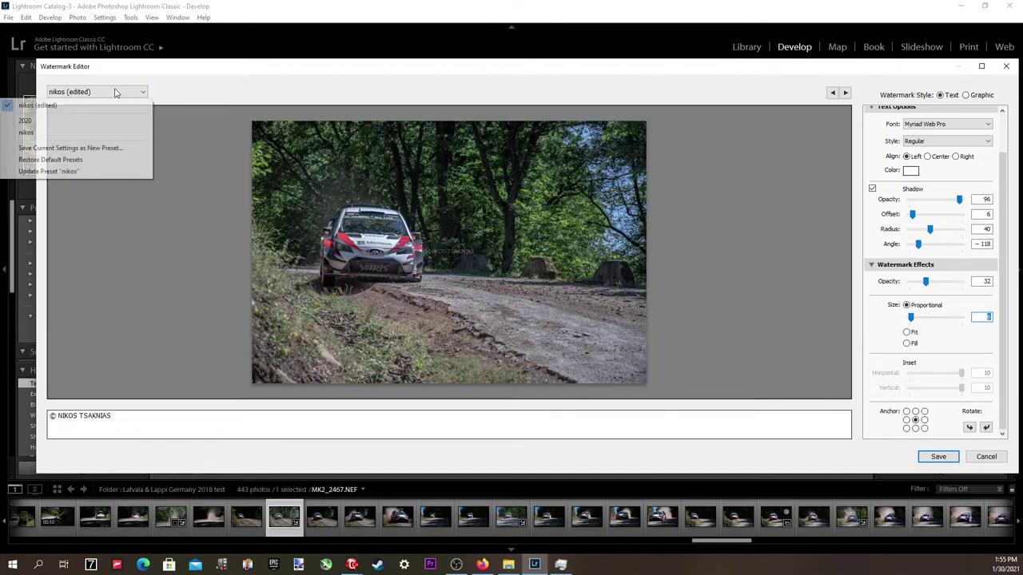
pyautogui.click(101, 171)
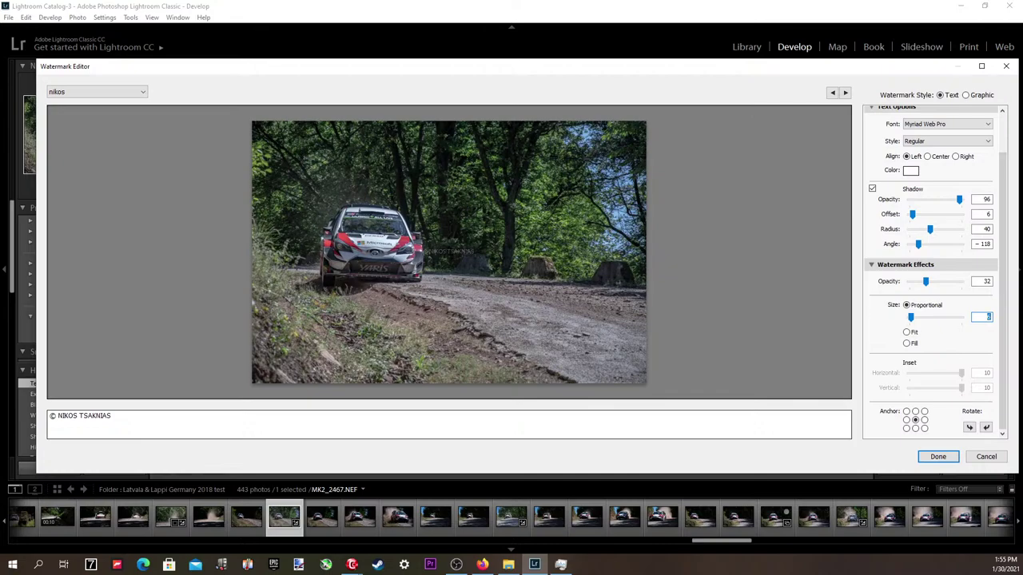
pyautogui.hotkey('alt', 'Tab')
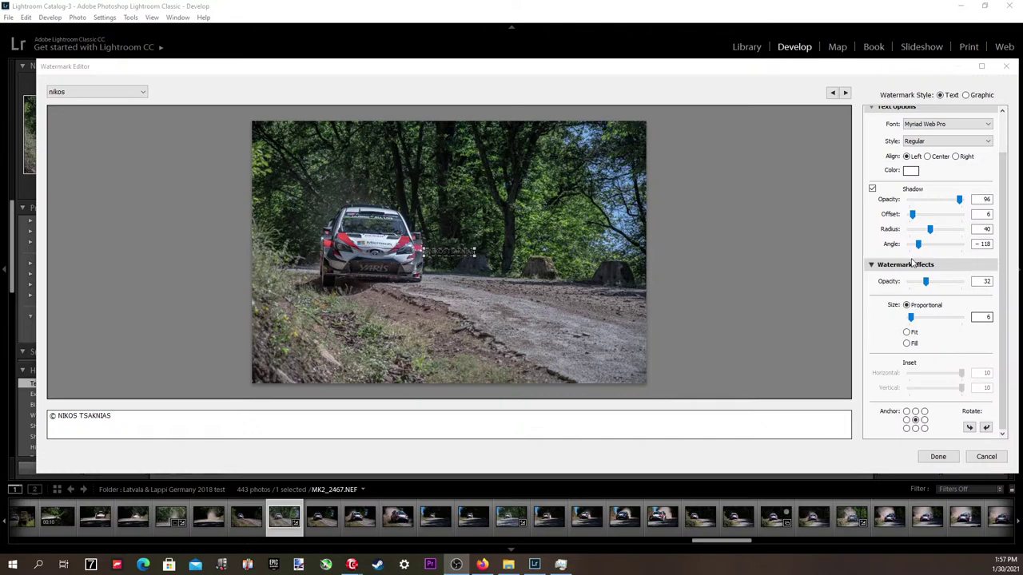
pyautogui.click(937, 456)
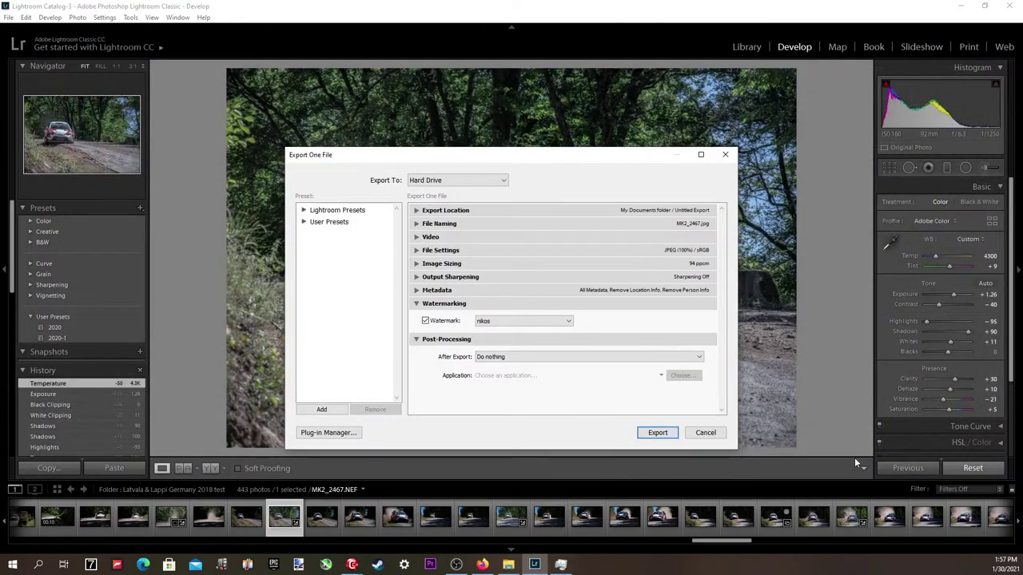
# Recheck the watermark settings and export MK2_2467 as a JPEG, using a unique name instead of overwriting the existing file.
pyautogui.click(528, 323)
pyautogui.click(514, 377)
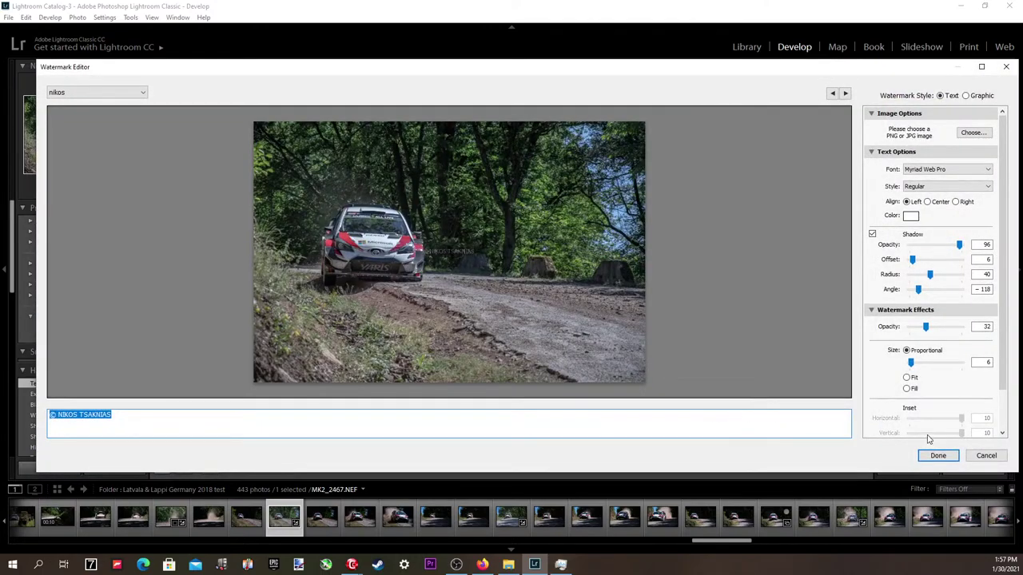
pyautogui.click(937, 455)
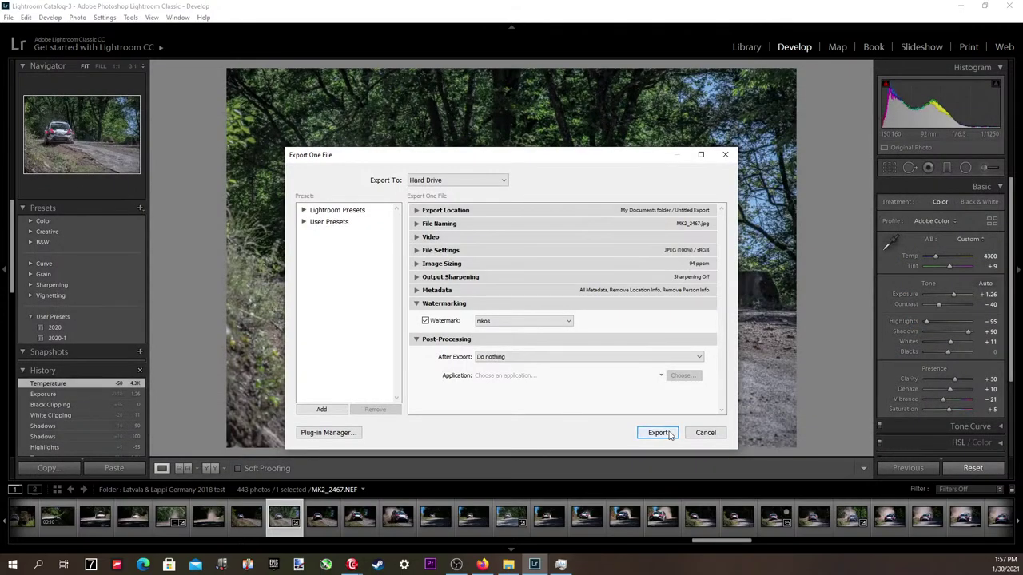
pyautogui.click(658, 433)
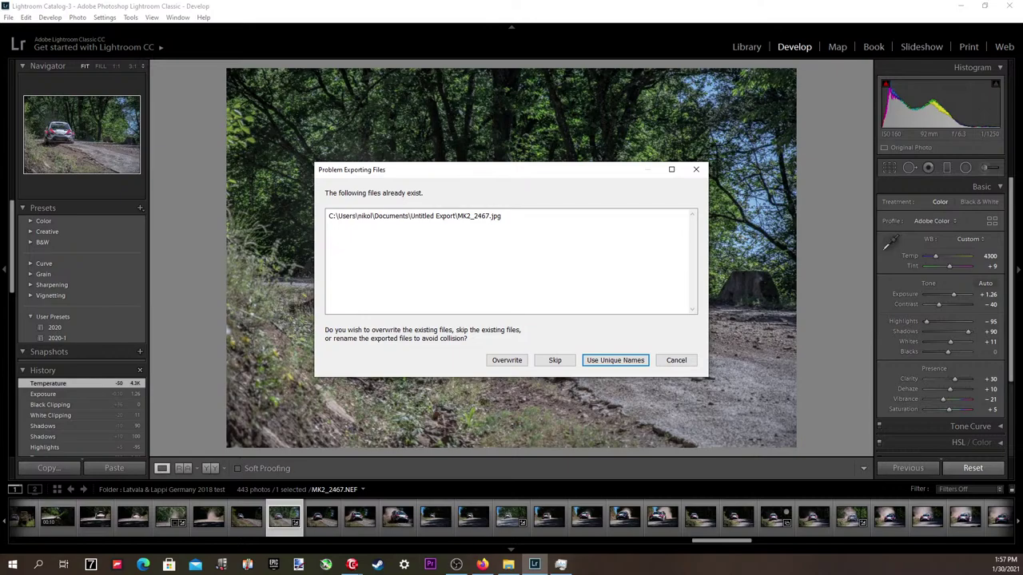
pyautogui.click(613, 360)
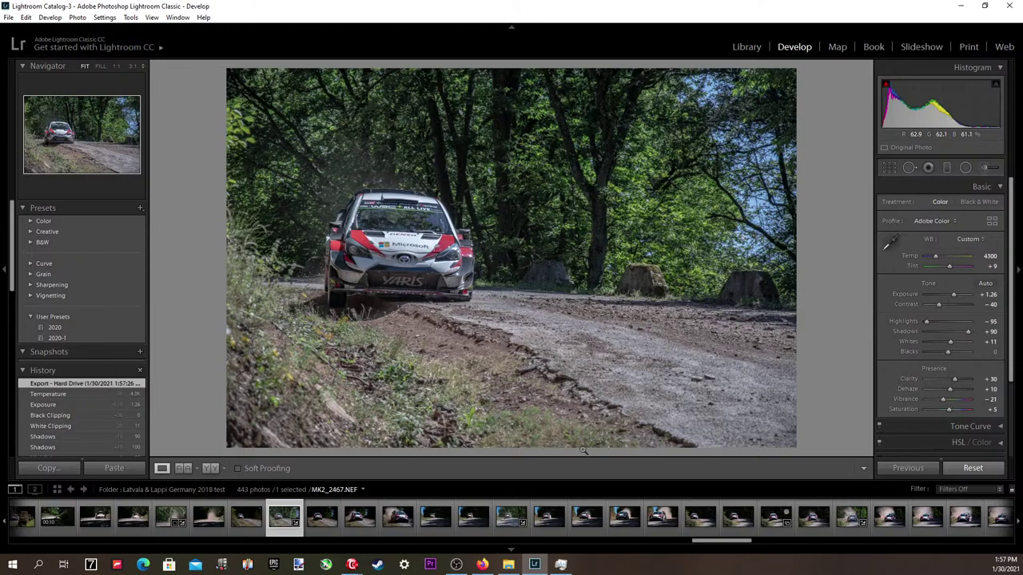
# Compare MK2_2467 with MK2_2467-2 in the Untitled Export folder and delete the older MK2_2467 export.
pyautogui.click(508, 565)
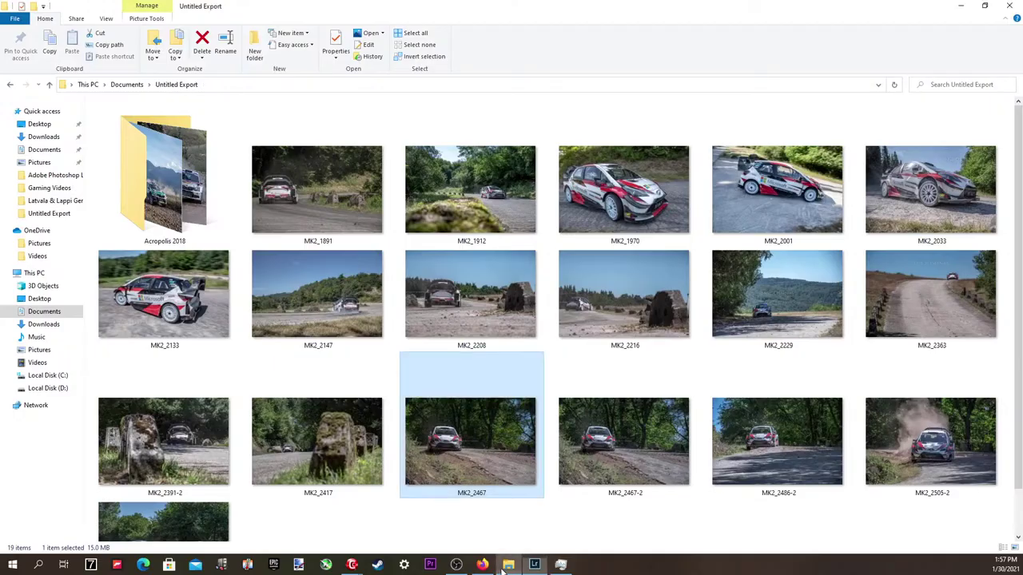
pyautogui.doubleClick(521, 462)
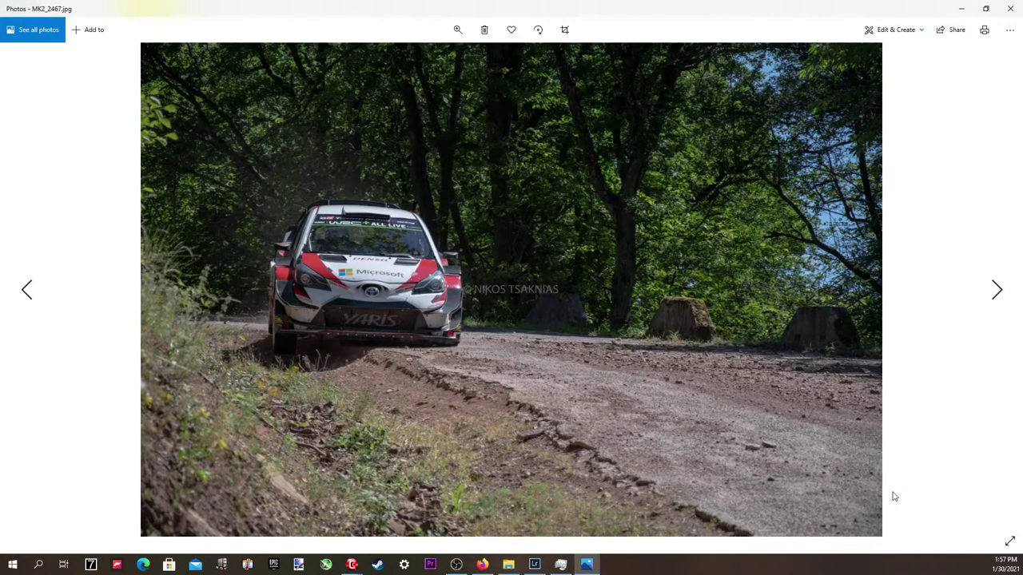
pyautogui.press('Right')
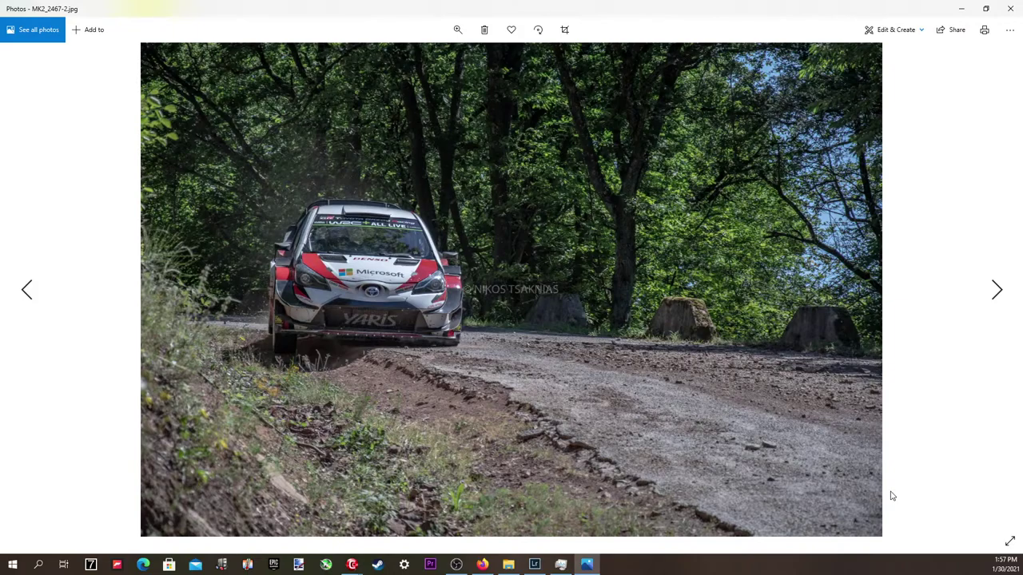
pyautogui.click(1010, 8)
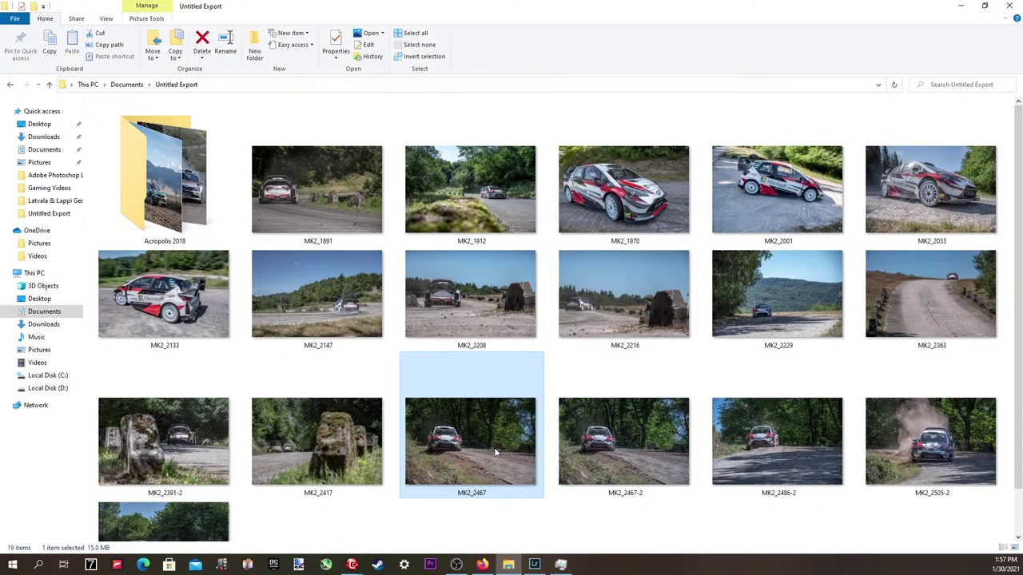
pyautogui.press('Delete')
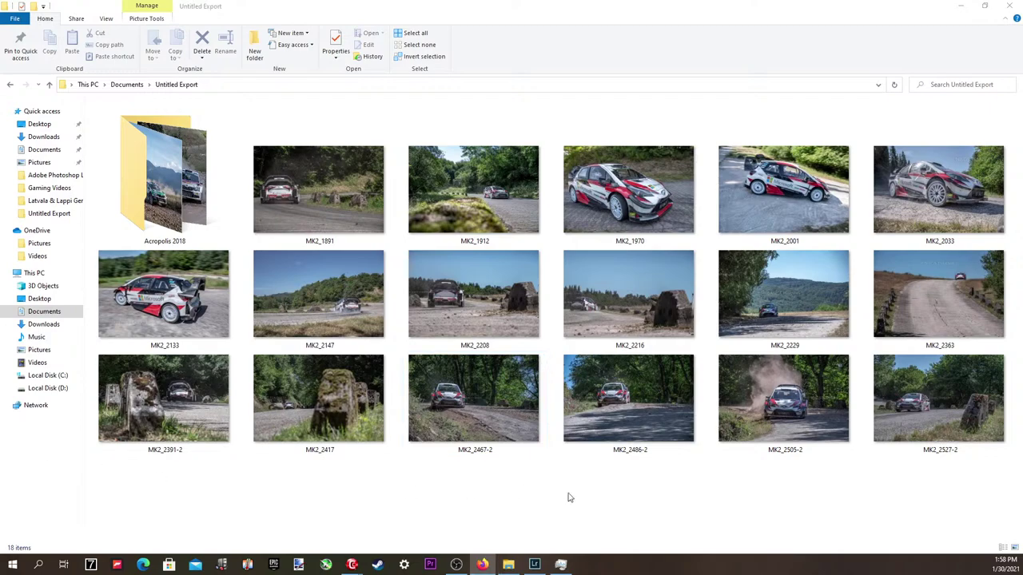
# Switch to Lightroom Classic, browse the Germany 2018 test folder as thumbnails and open photo 395 in single-photo view.
pyautogui.click(534, 566)
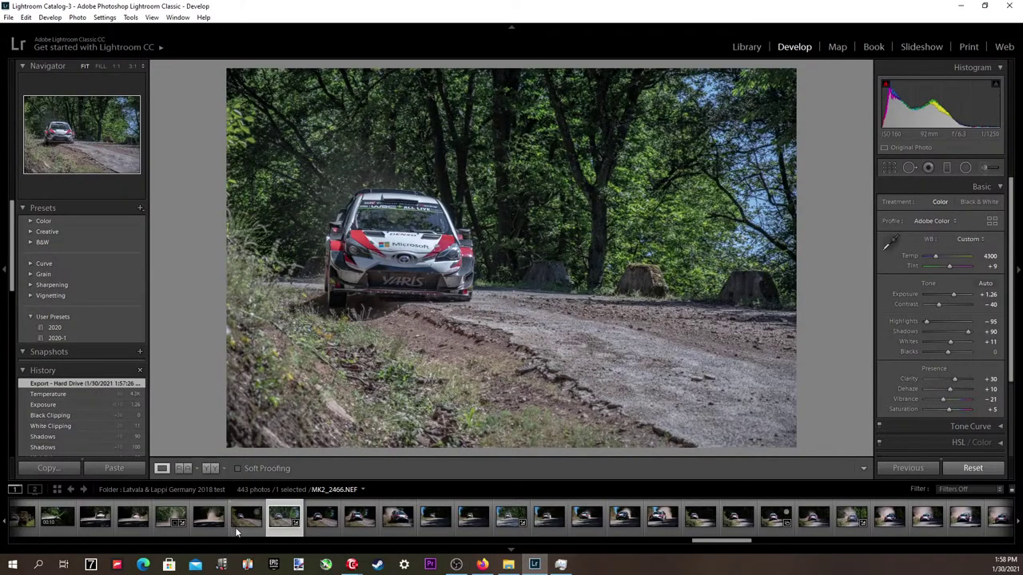
pyautogui.click(57, 490)
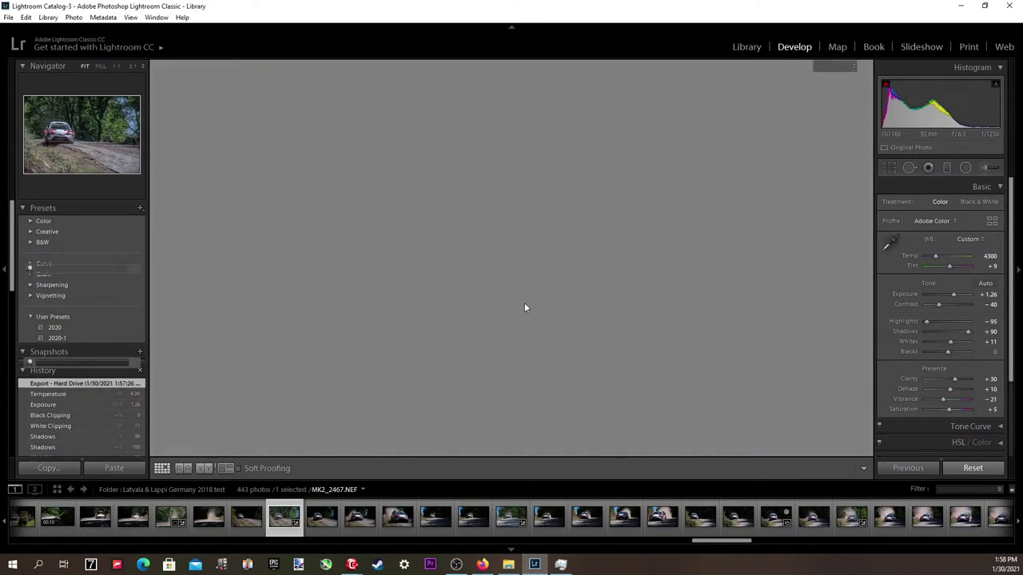
pyautogui.scroll(-5, 525, 354)
pyautogui.scroll(-10, 530, 373)
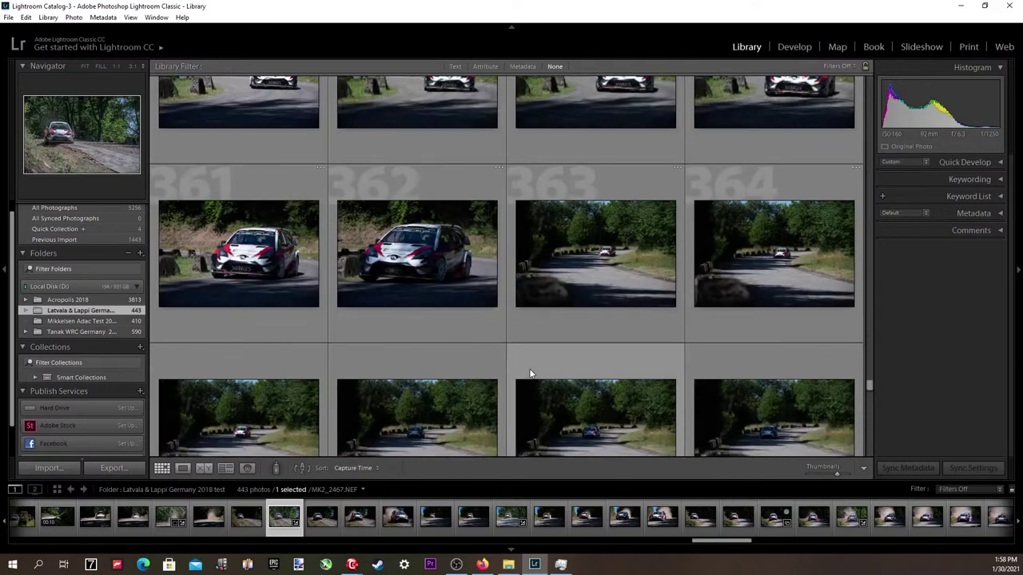
pyautogui.scroll(-3, 531, 374)
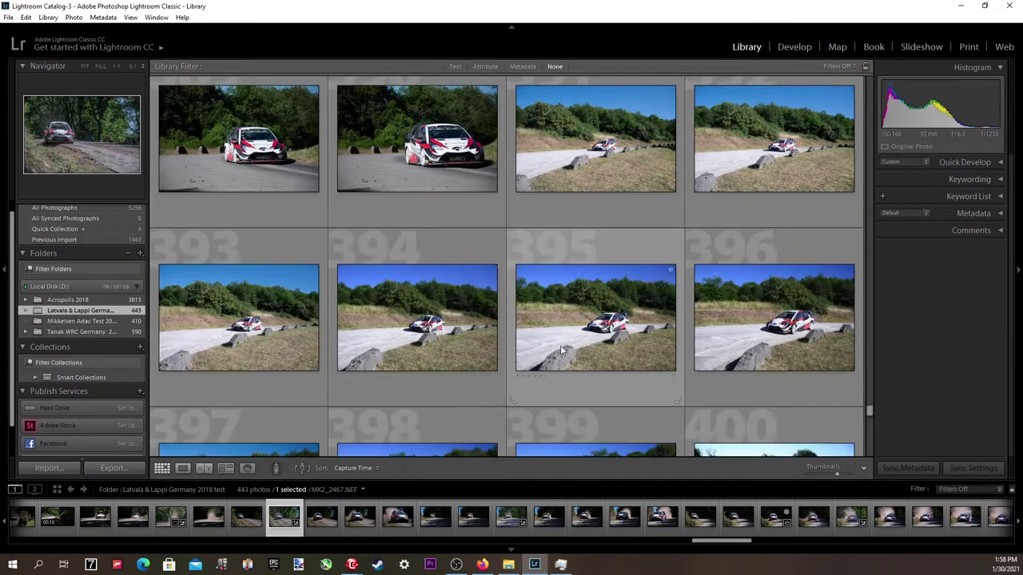
pyautogui.click(597, 333)
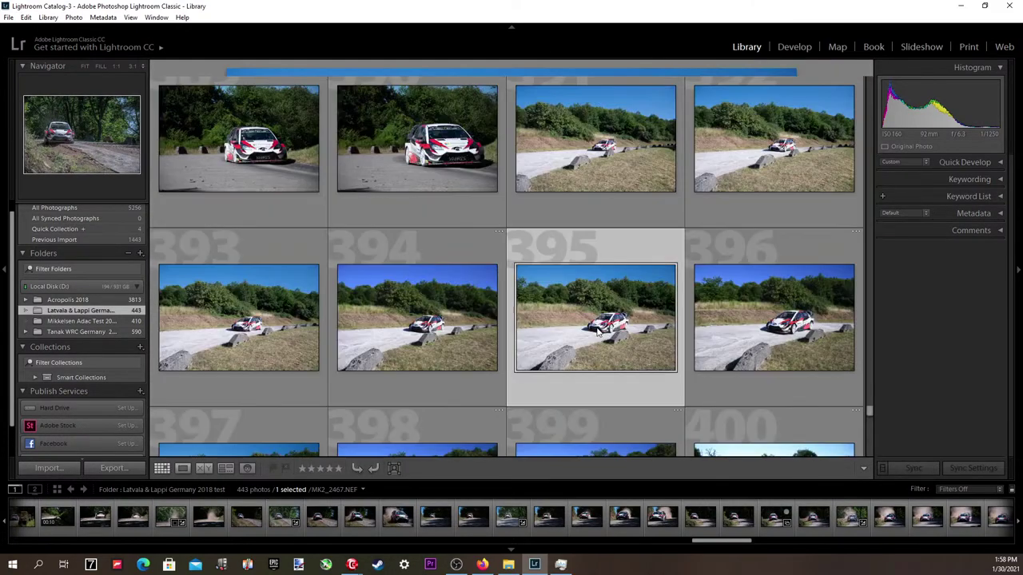
pyautogui.doubleClick(595, 334)
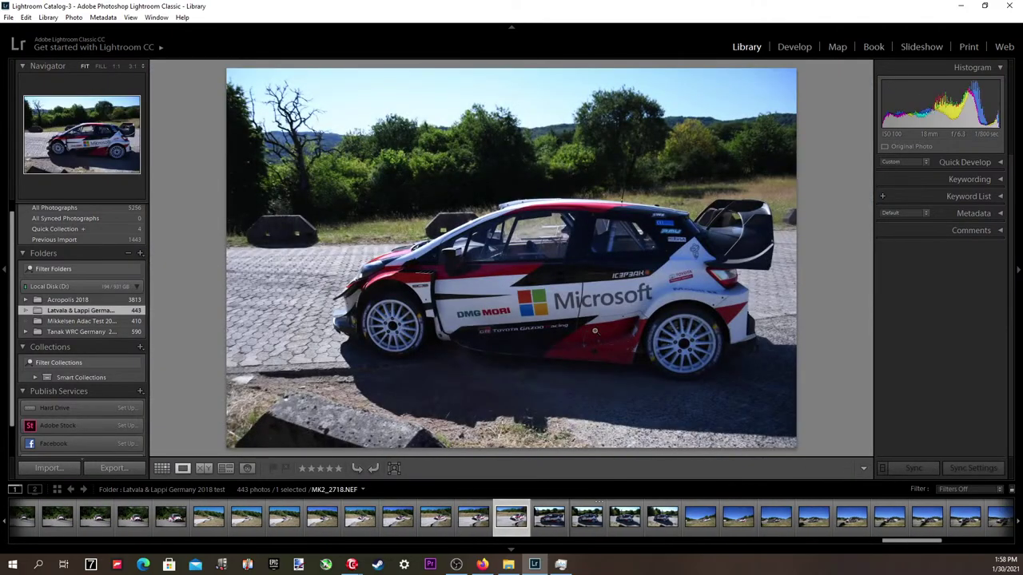
# Look through the unedited car photos from around MK2_2718 to MK2_2787, going back over neighbouring frames to compare them.
pyautogui.press('Right')
pyautogui.press('Right')
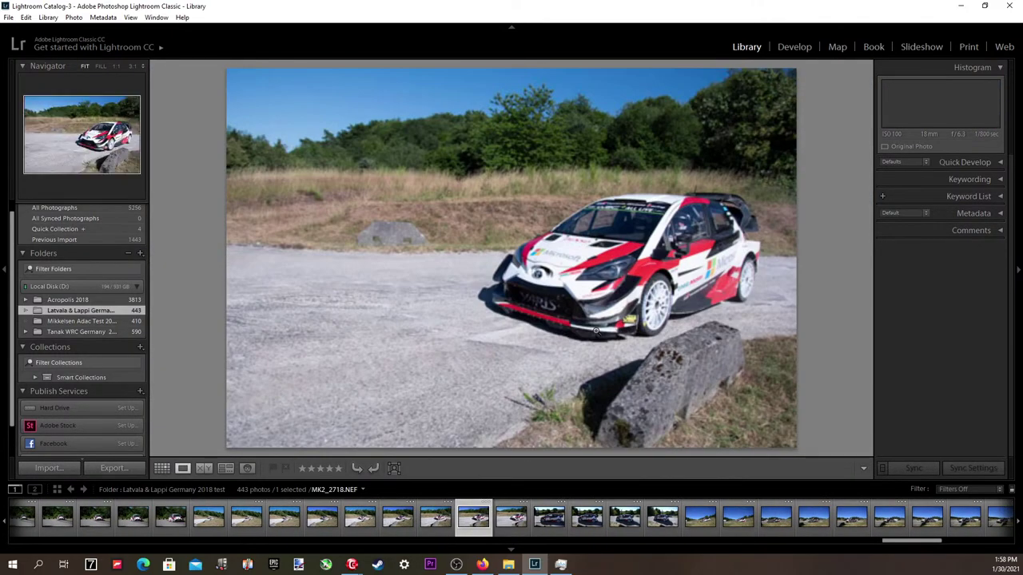
pyautogui.press('Left')
pyautogui.press('Left')
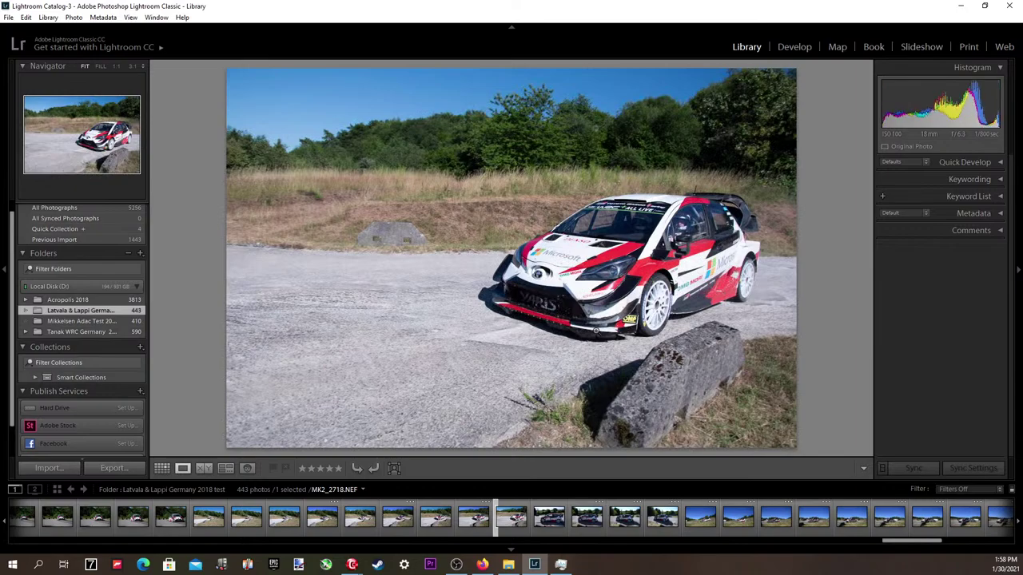
pyautogui.press('Right')
pyautogui.press('Right')
pyautogui.press('Right')
pyautogui.press('Right')
pyautogui.press('Right')
pyautogui.press('Right')
pyautogui.press('Right')
pyautogui.press('Right')
pyautogui.press('Right')
pyautogui.press('Right')
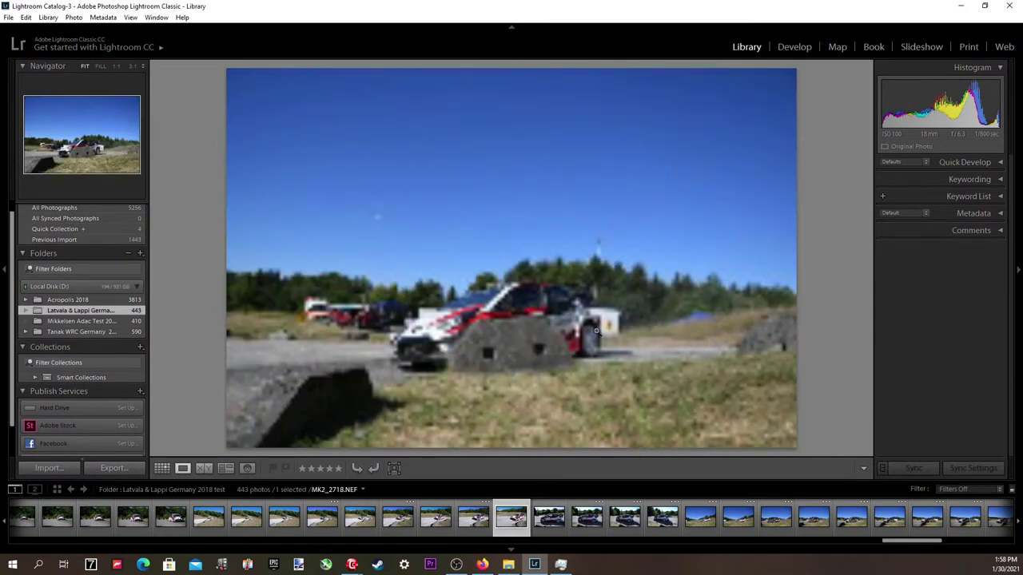
pyautogui.press('Left')
pyautogui.press('Left')
pyautogui.press('Left')
pyautogui.press('Left')
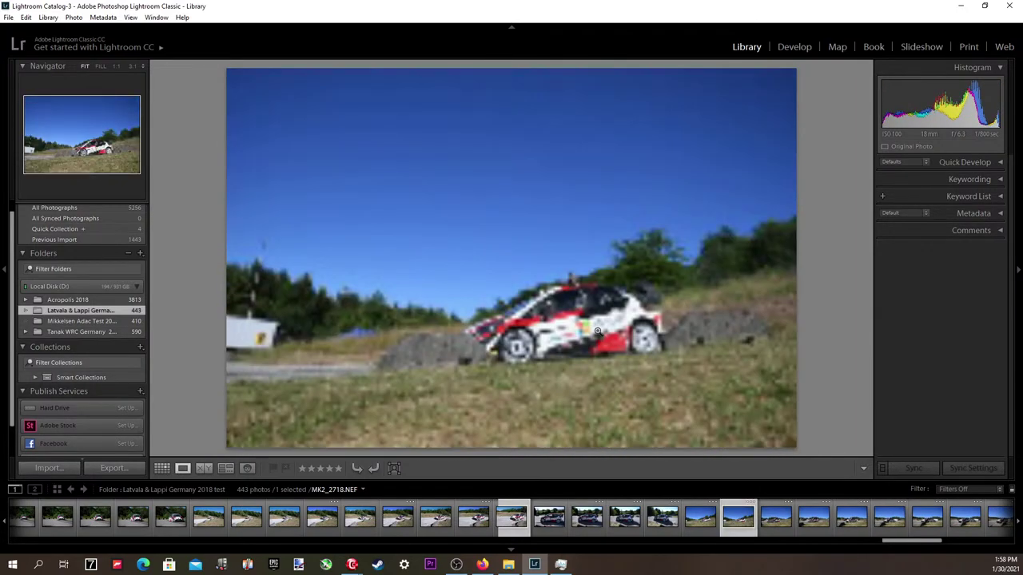
pyautogui.press('Right')
pyautogui.press('Right')
pyautogui.press('Right')
pyautogui.press('Right')
pyautogui.press('Right')
pyautogui.press('Right')
pyautogui.press('Right')
pyautogui.press('Right')
pyautogui.press('Right')
pyautogui.press('Right')
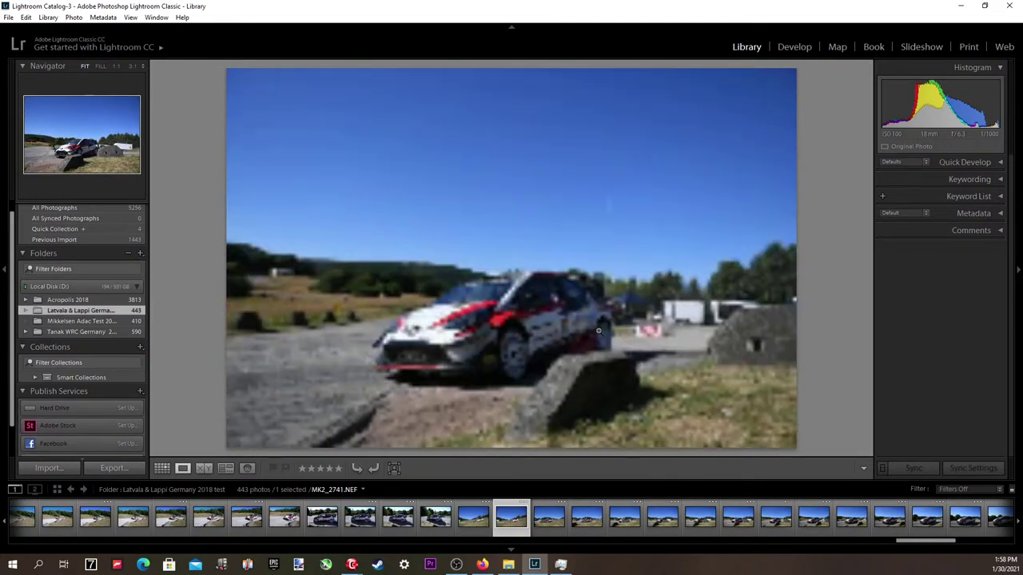
pyautogui.press('Right')
pyautogui.press('Right')
pyautogui.press('Right')
pyautogui.press('Right')
pyautogui.press('Right')
pyautogui.press('Right')
pyautogui.press('Right')
pyautogui.press('Right')
pyautogui.press('Right')
pyautogui.press('Right')
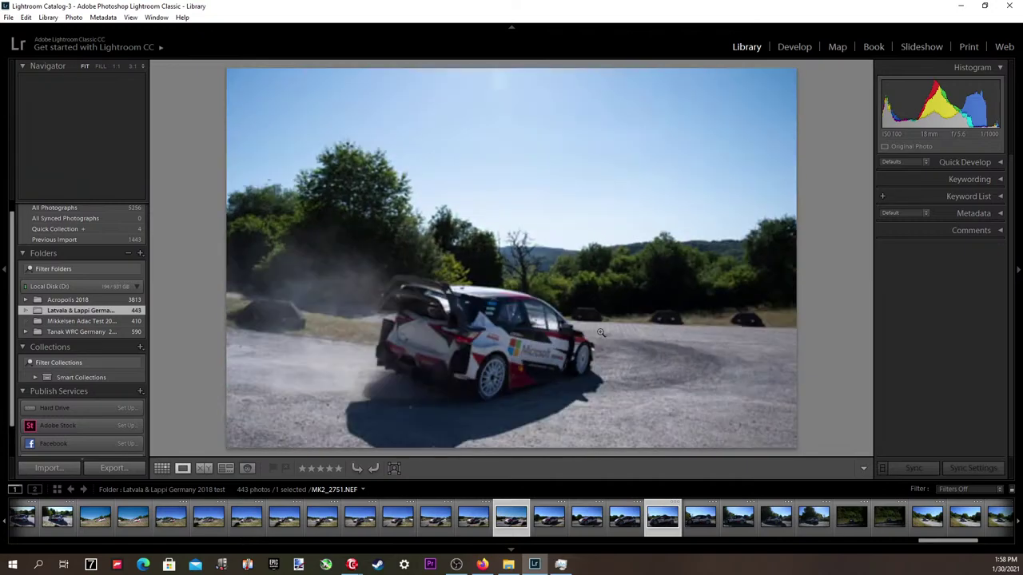
pyautogui.press('Right')
pyautogui.press('Right')
pyautogui.press('Right')
pyautogui.press('Right')
pyautogui.press('Right')
pyautogui.press('Right')
pyautogui.press('Right')
pyautogui.press('Right')
pyautogui.press('Right')
pyautogui.press('Right')
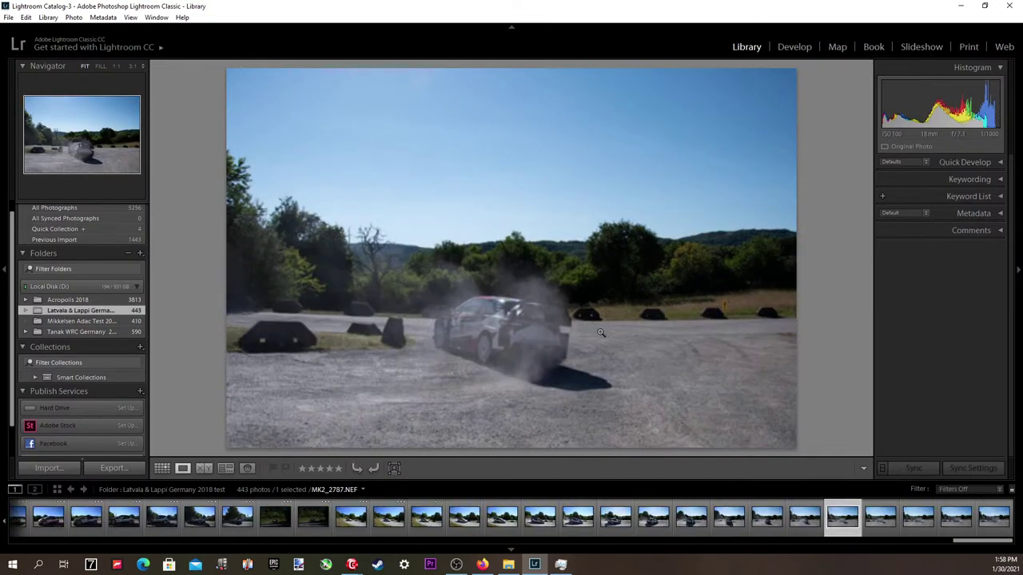
# Compare the dusty hairpin-turn frames around MK2_2787 and review the remaining photos through the folder's last one, MK2_2792.
pyautogui.press('Left')
pyautogui.press('Left')
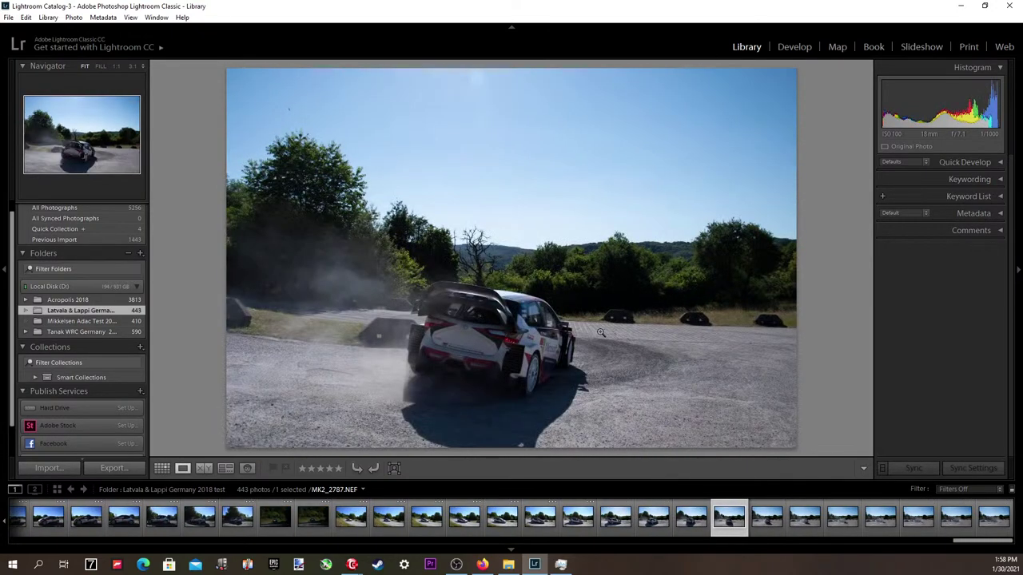
pyautogui.press('Right')
pyautogui.press('Right')
pyautogui.press('Right')
pyautogui.press('Right')
pyautogui.press('Right')
pyautogui.press('Right')
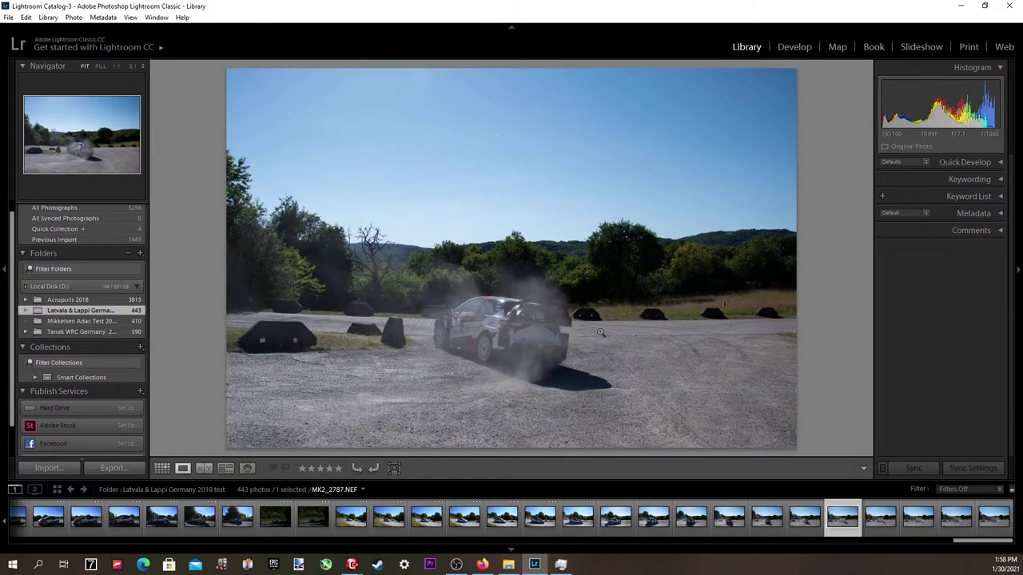
pyautogui.press('Right')
pyautogui.press('Right')
pyautogui.press('Right')
pyautogui.press('Right')
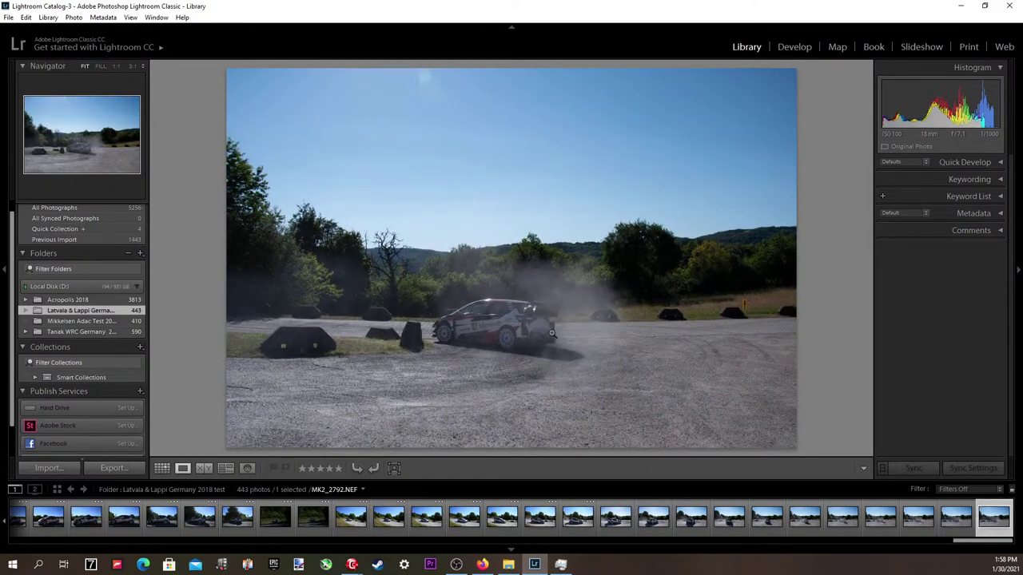
pyautogui.press('Left')
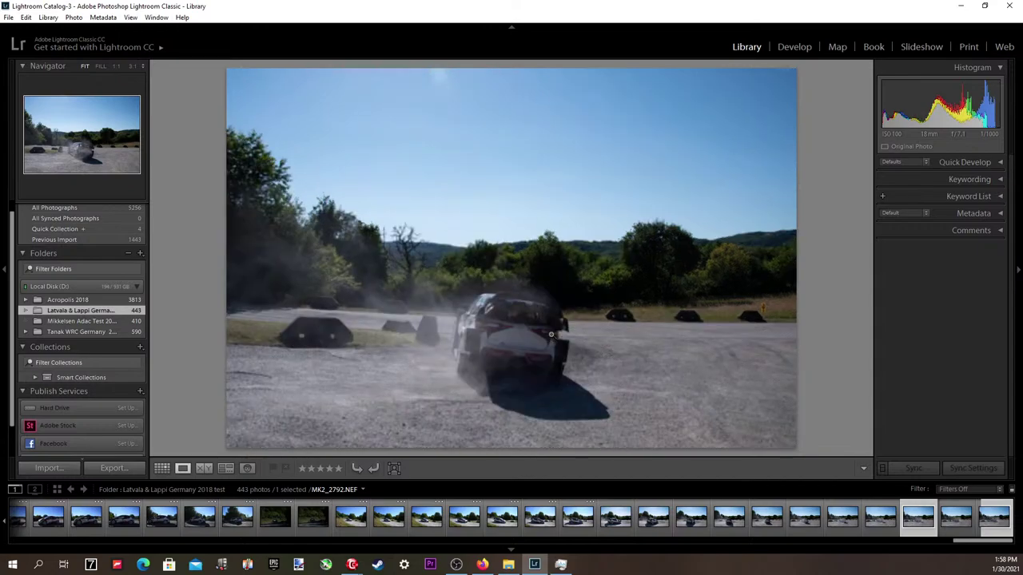
pyautogui.press('Right')
pyautogui.press('Right')
pyautogui.press('Right')
pyautogui.press('Right')
pyautogui.press('Right')
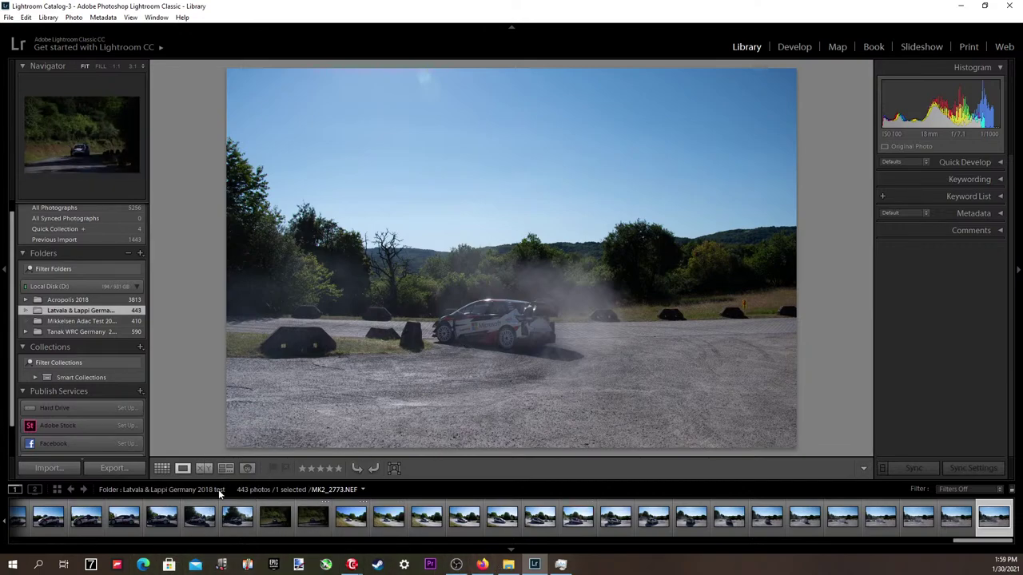
pyautogui.click(486, 567)
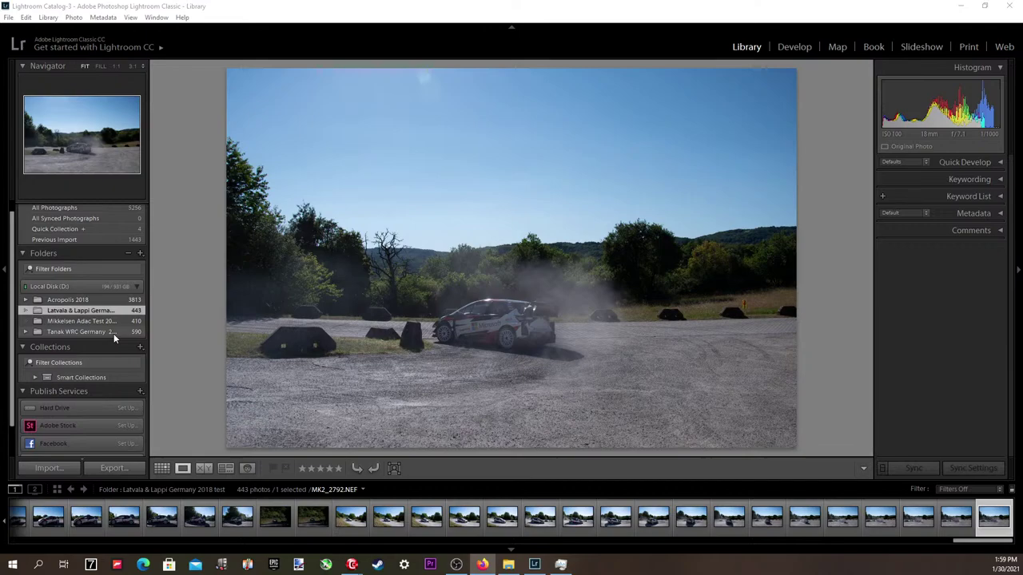
pyautogui.scroll(-1, 101, 335)
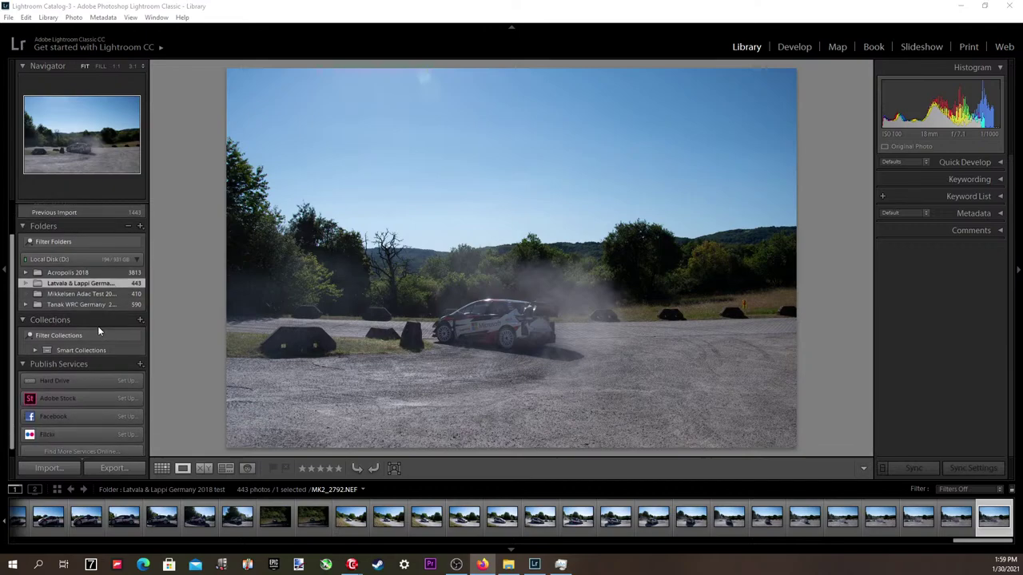